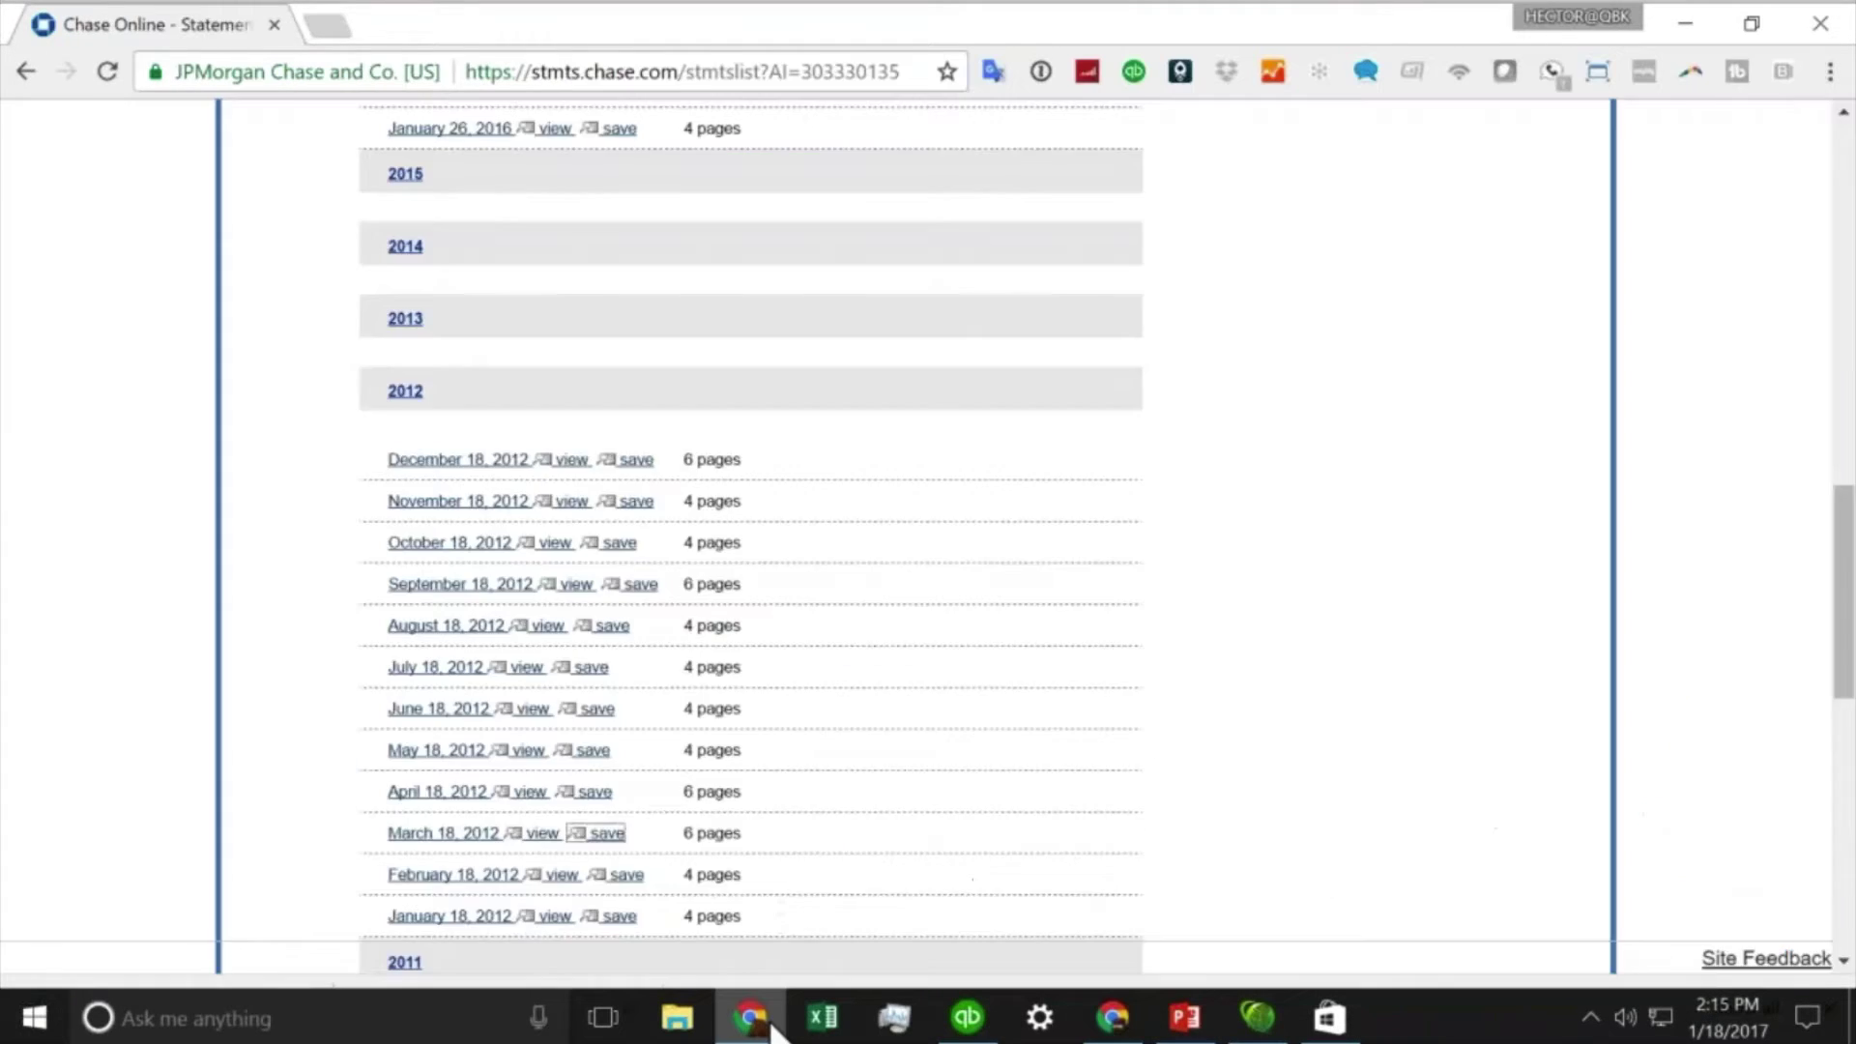
Step: Bring up the logged-off Chase browser page and log on to Chase Online with the prefilled credentials
{"action": "left_click", "coordinate": [749, 1017]}
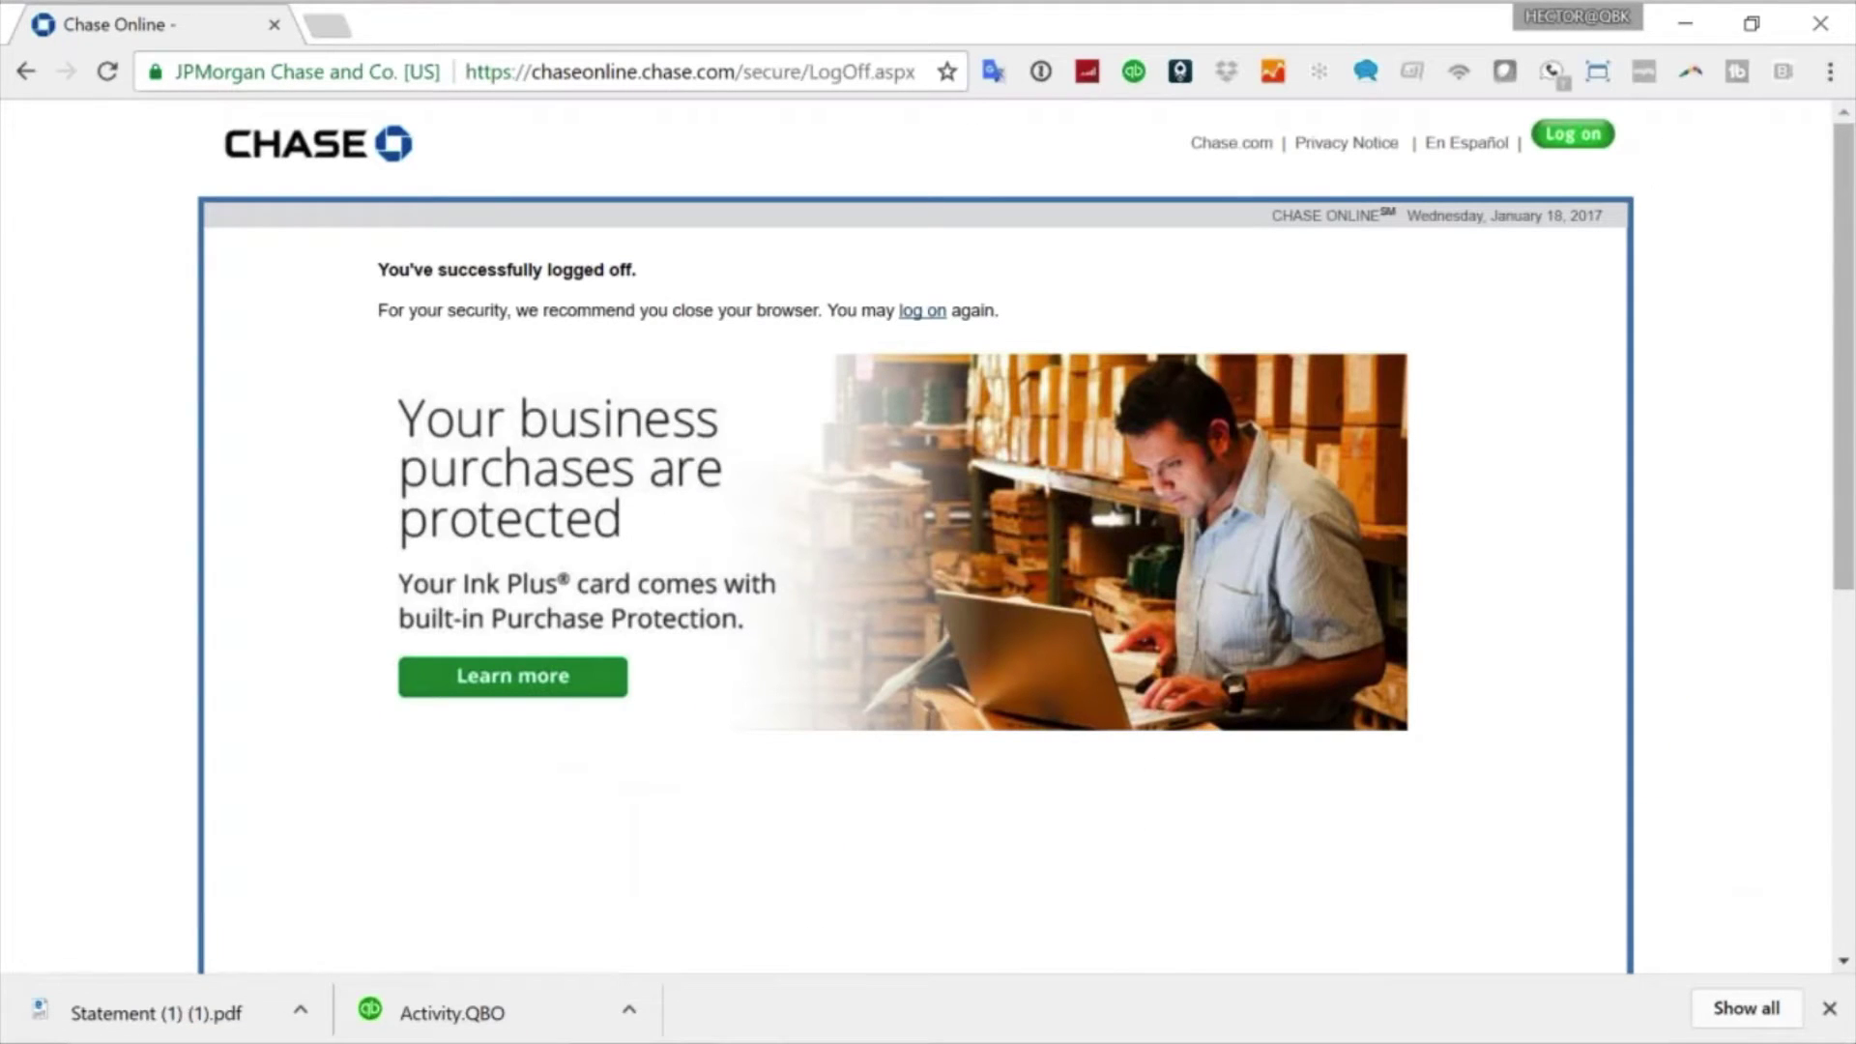
{"action": "left_click", "coordinate": [1604, 135]}
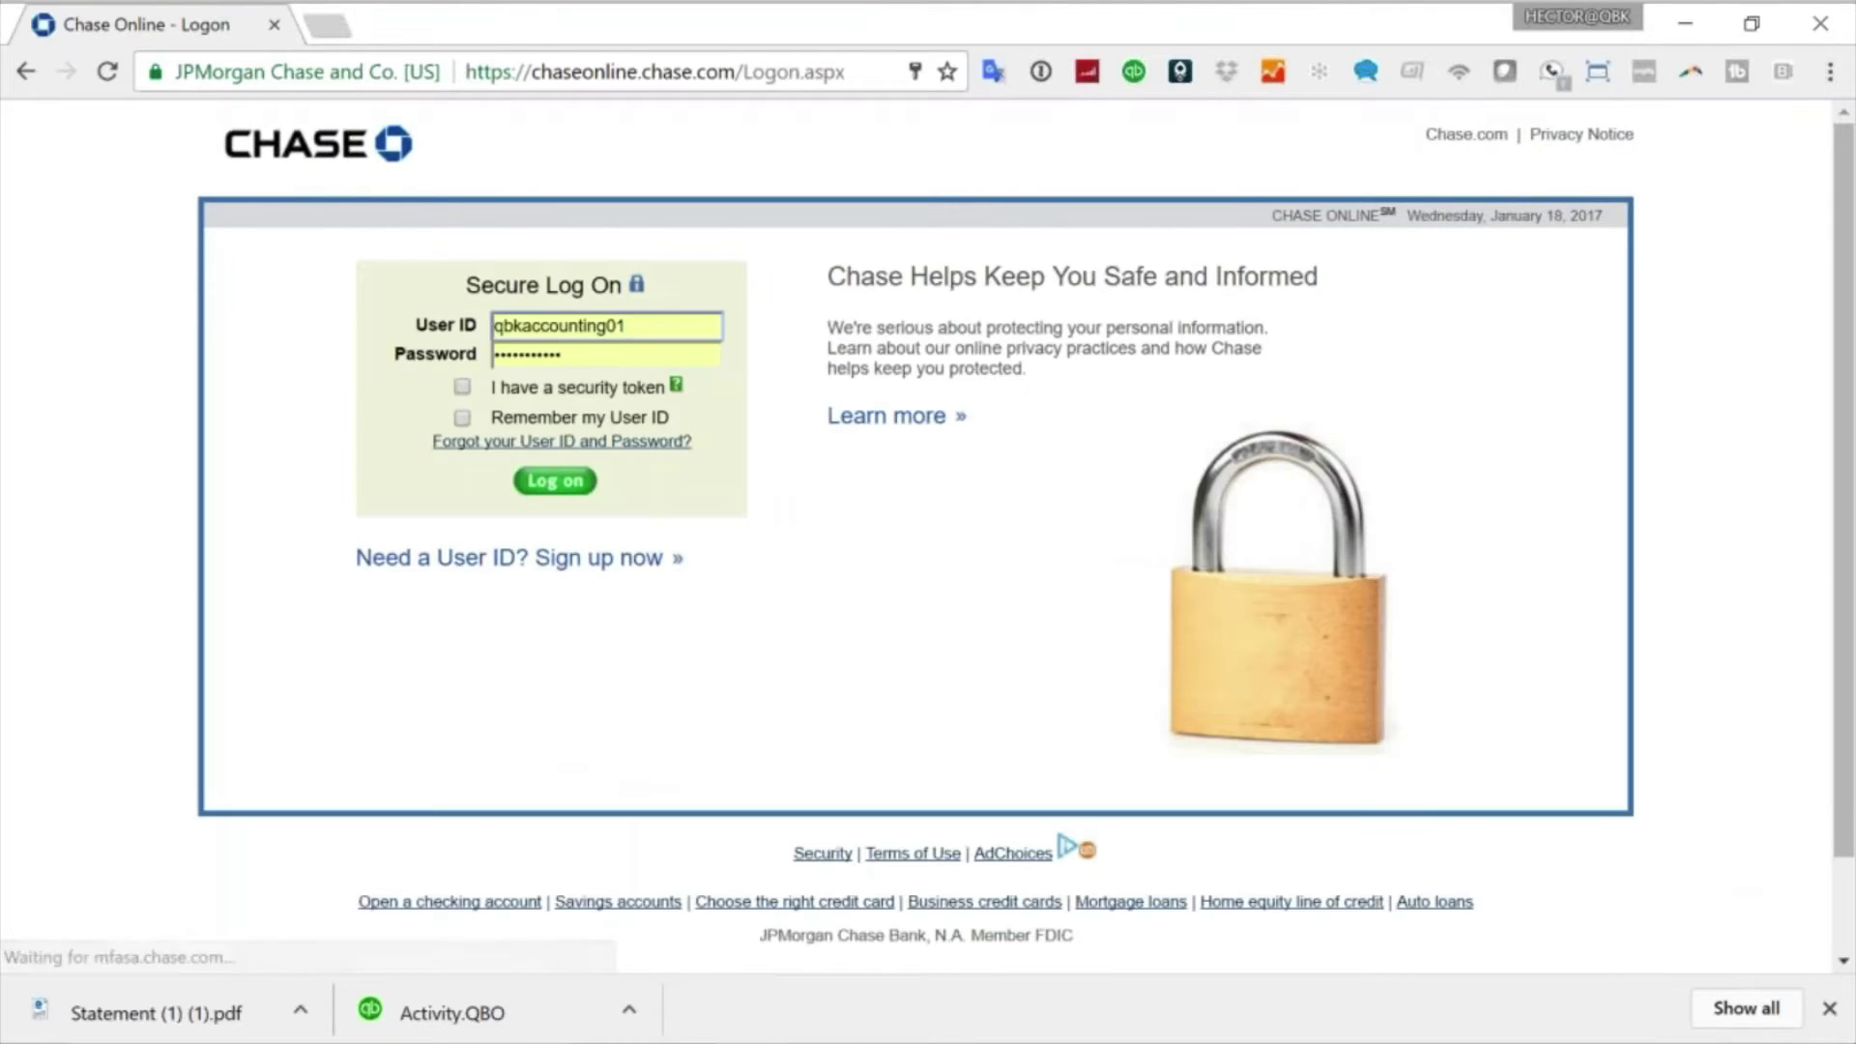
{"action": "left_click", "coordinate": [571, 486]}
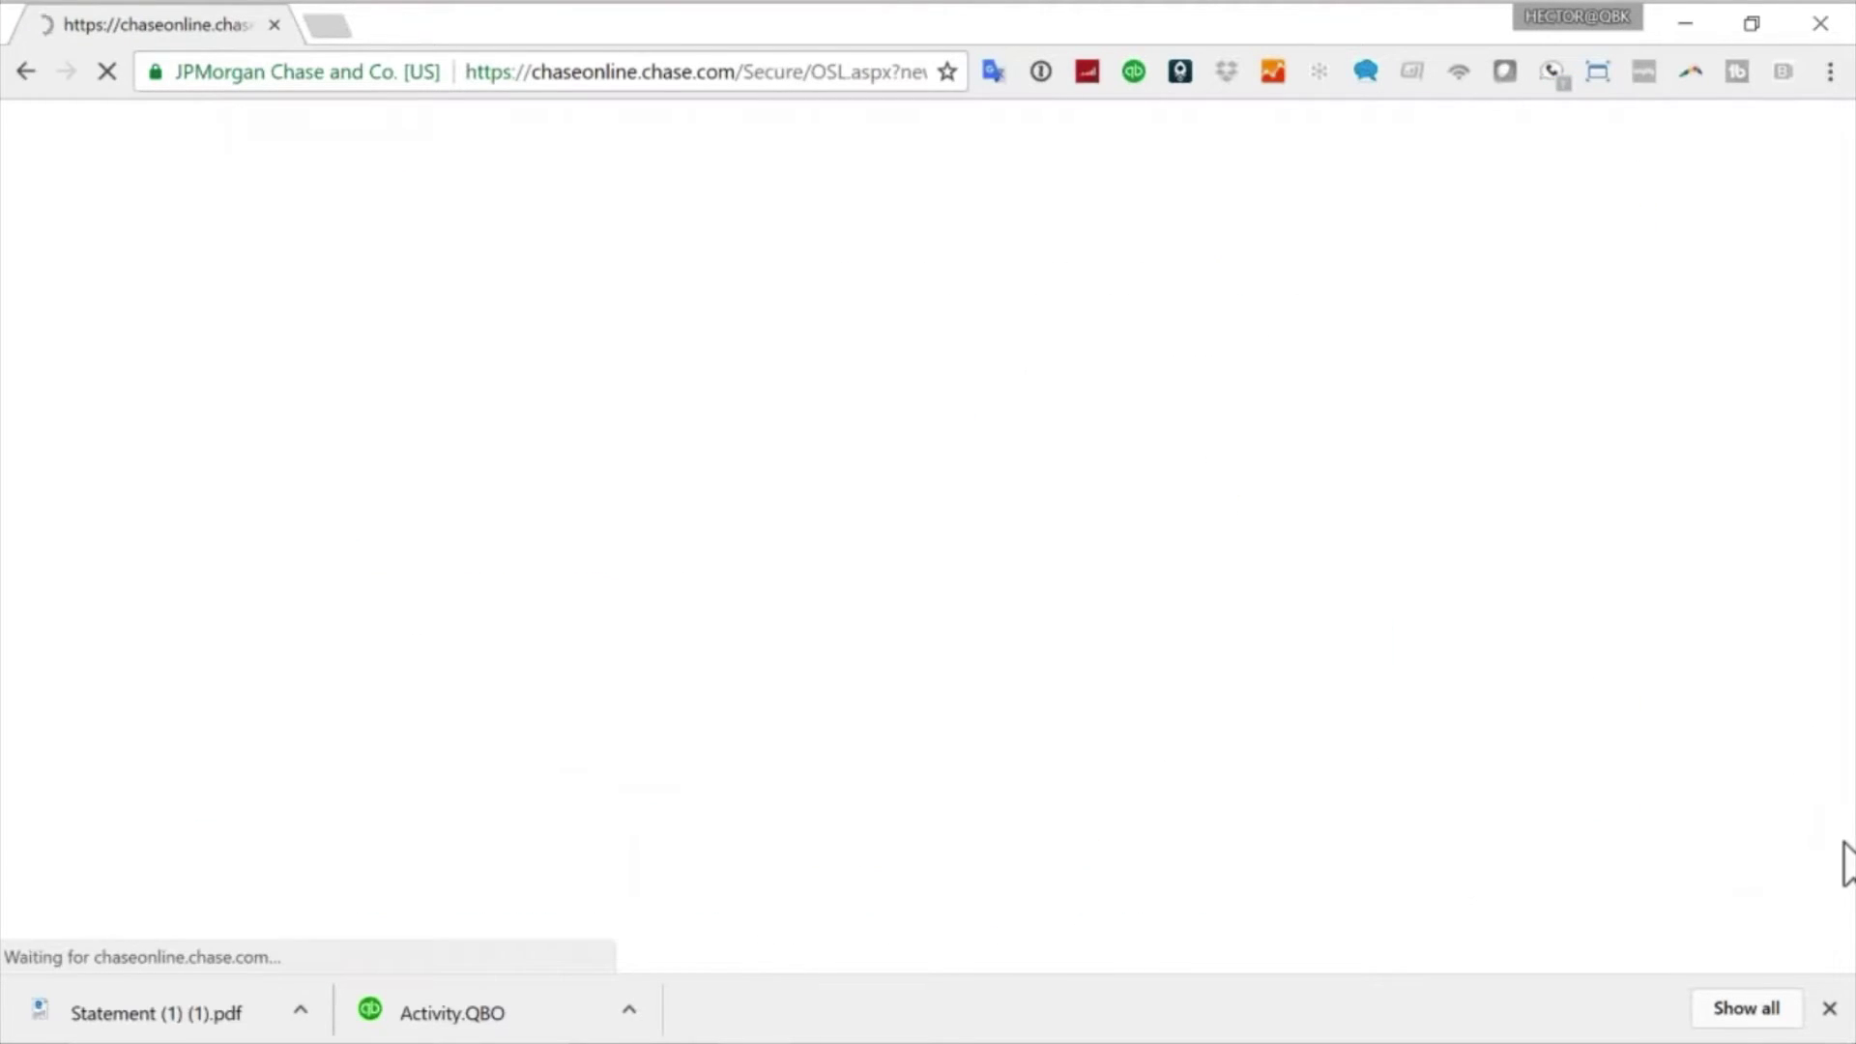
Step: Find the Card Details section of the accounts overview and open the activity of the first card listed
{"action": "scroll", "coordinate": [1846, 860], "scroll_direction": "down", "scroll_amount": 15}
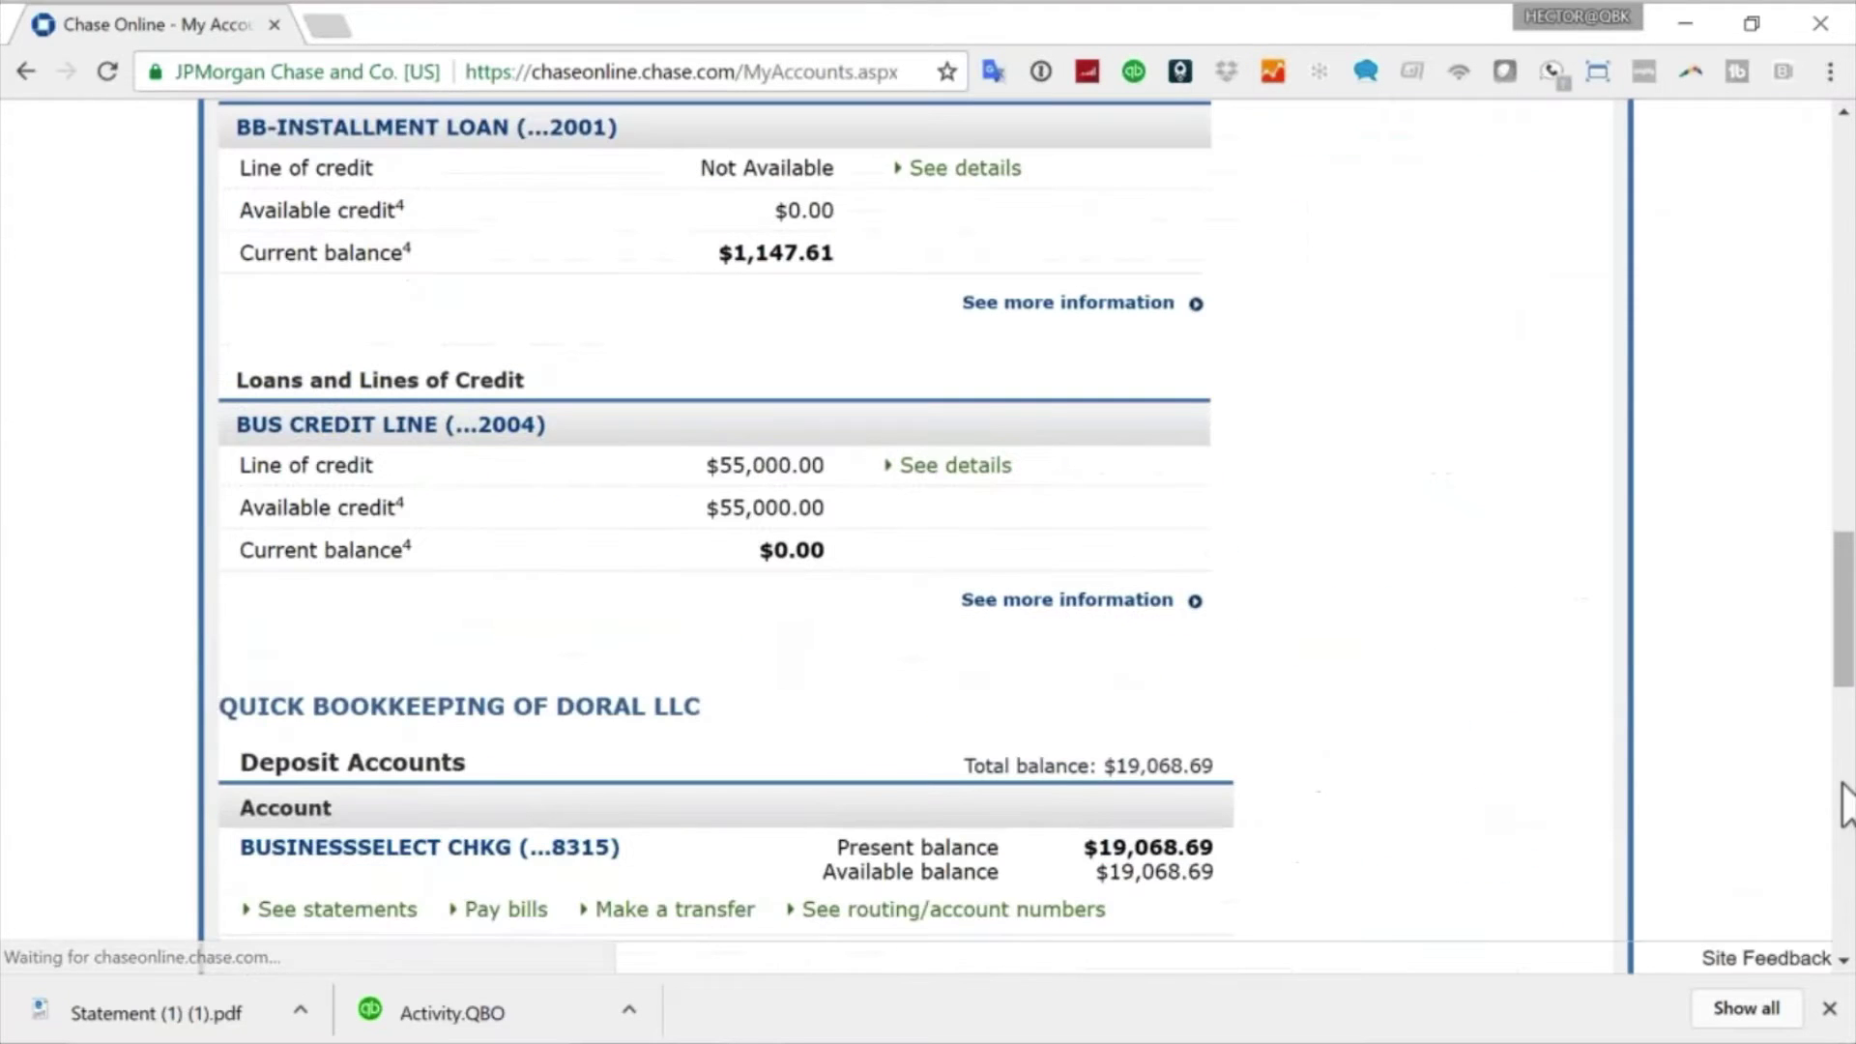
{"action": "left_click_drag", "start_coordinate": [1846, 654], "coordinate": [1846, 562]}
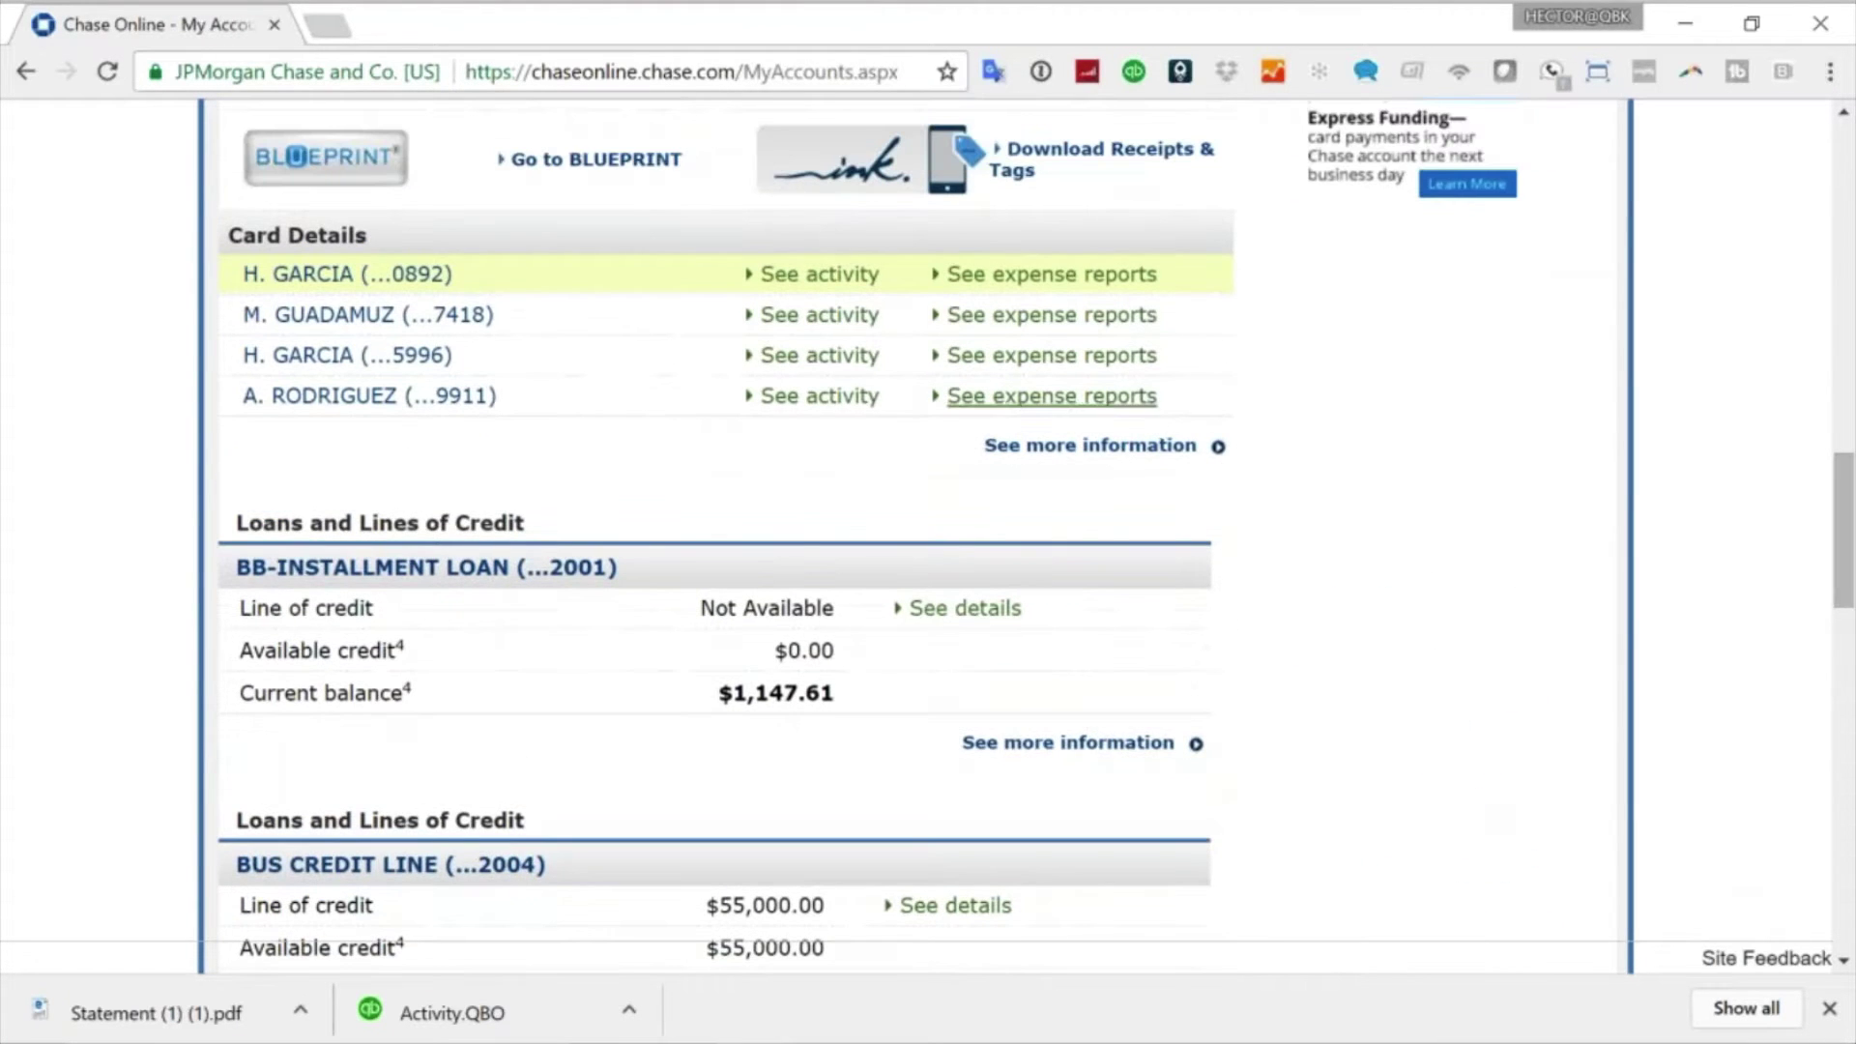
{"action": "left_click", "coordinate": [828, 280]}
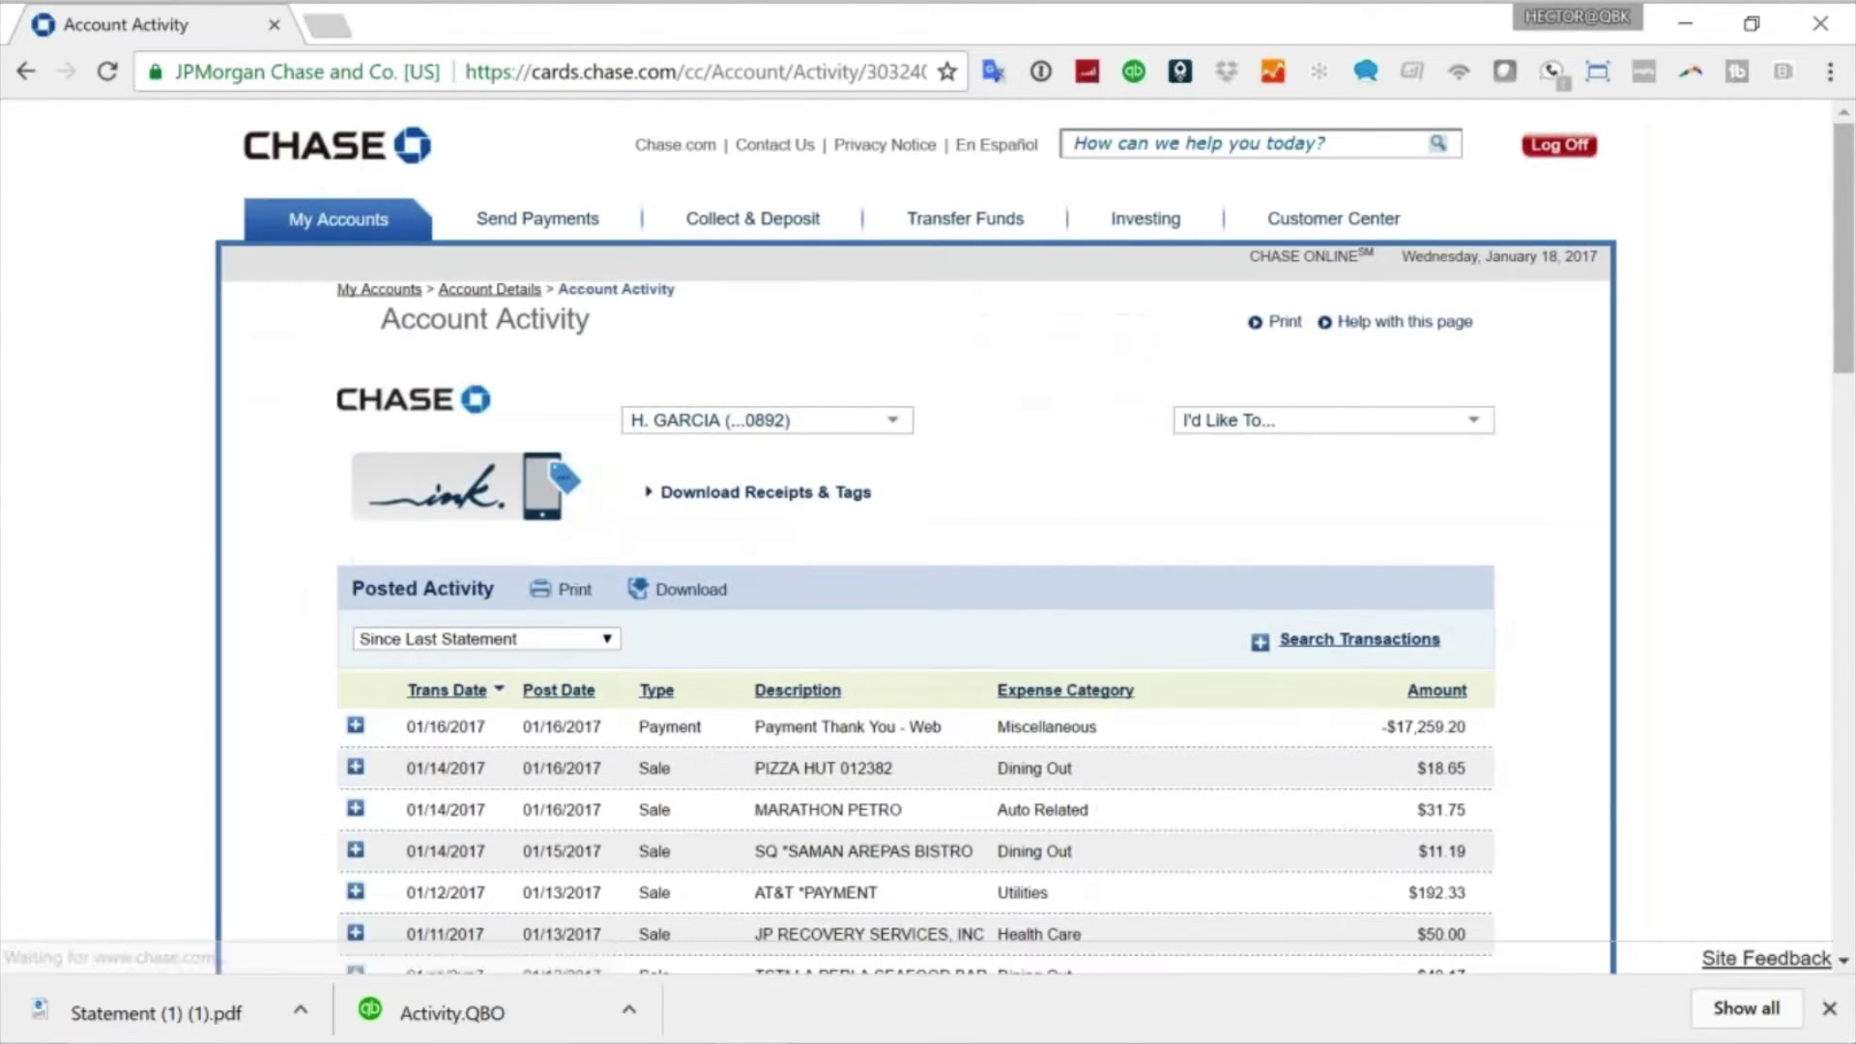
Step: Examine the download formats offered for the posted activity, including Quicken, QuickBooks IIF, QuickBooks Web Connect (QBO) and CSV
{"action": "left_click", "coordinate": [689, 588]}
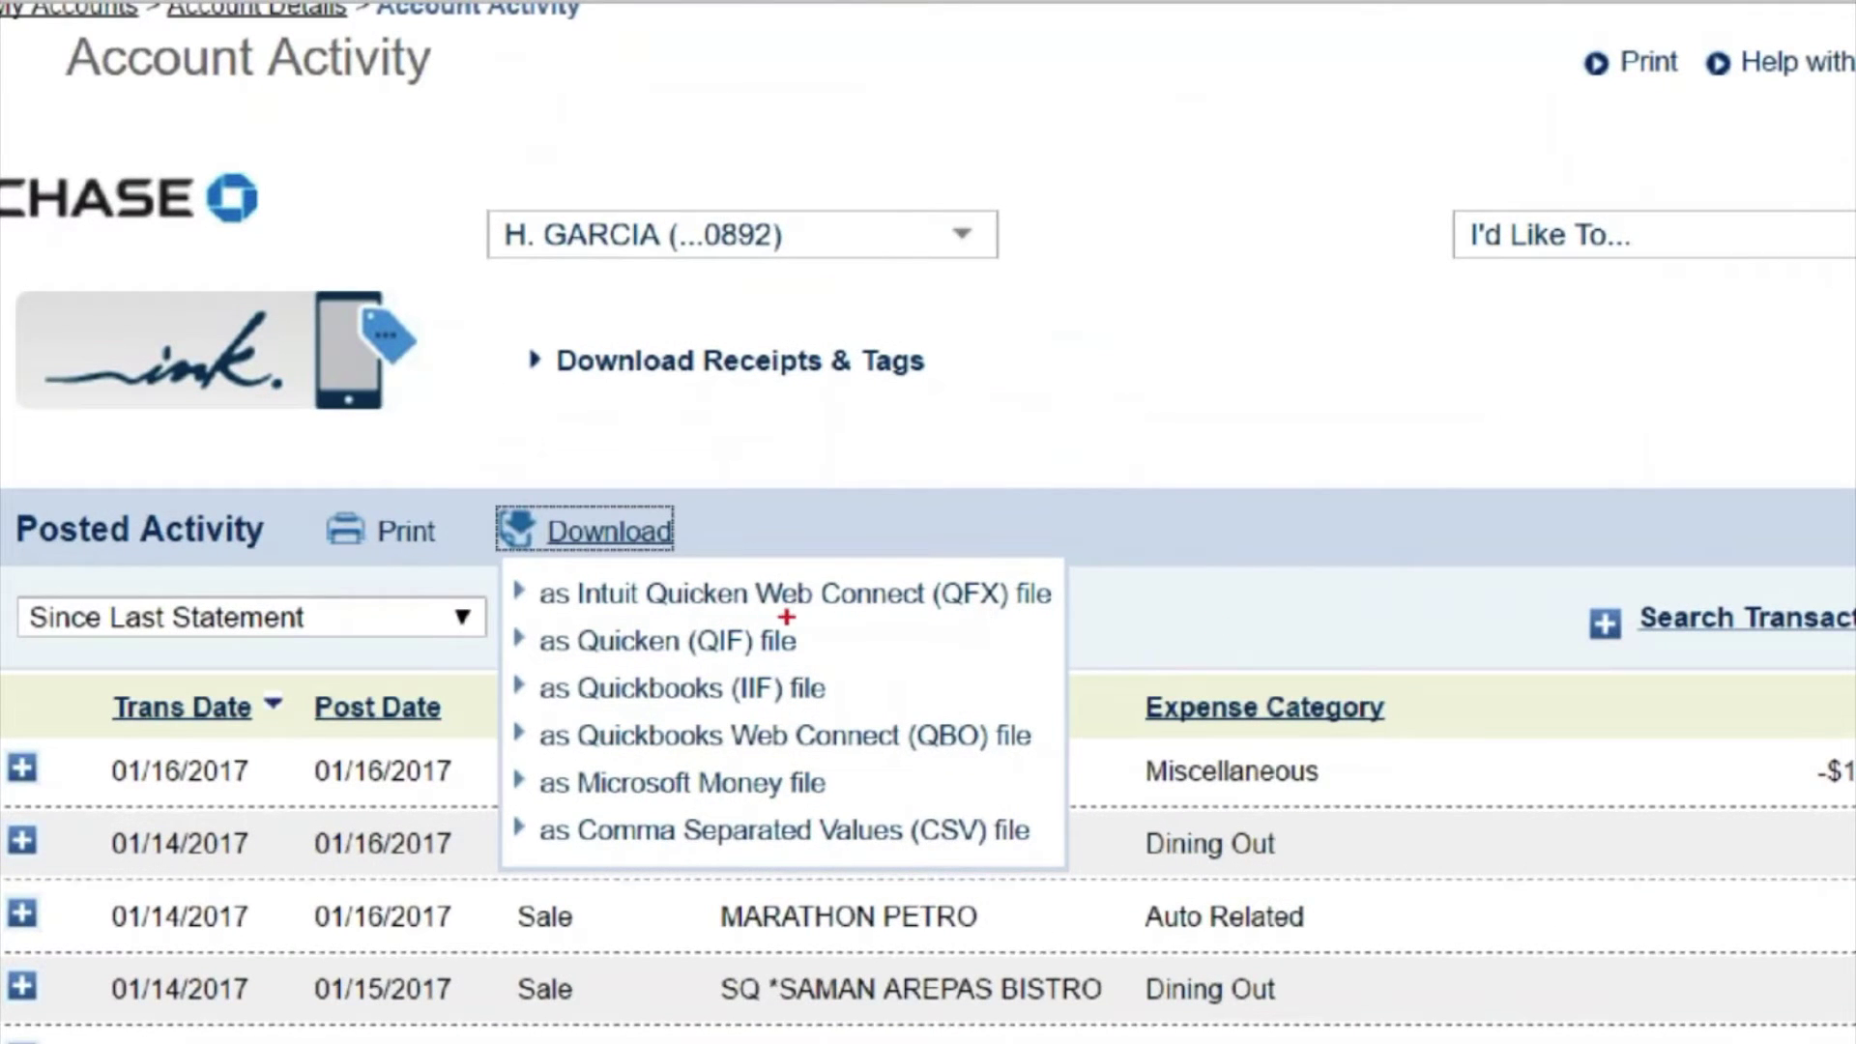
{"action": "mouse_move", "coordinate": [715, 617]}
{"action": "left_mouse_down"}
{"action": "mouse_move", "coordinate": [684, 616]}
{"action": "mouse_move", "coordinate": [764, 617]}
{"action": "left_mouse_up"}
{"action": "left_click_drag", "start_coordinate": [674, 707], "coordinate": [847, 707]}
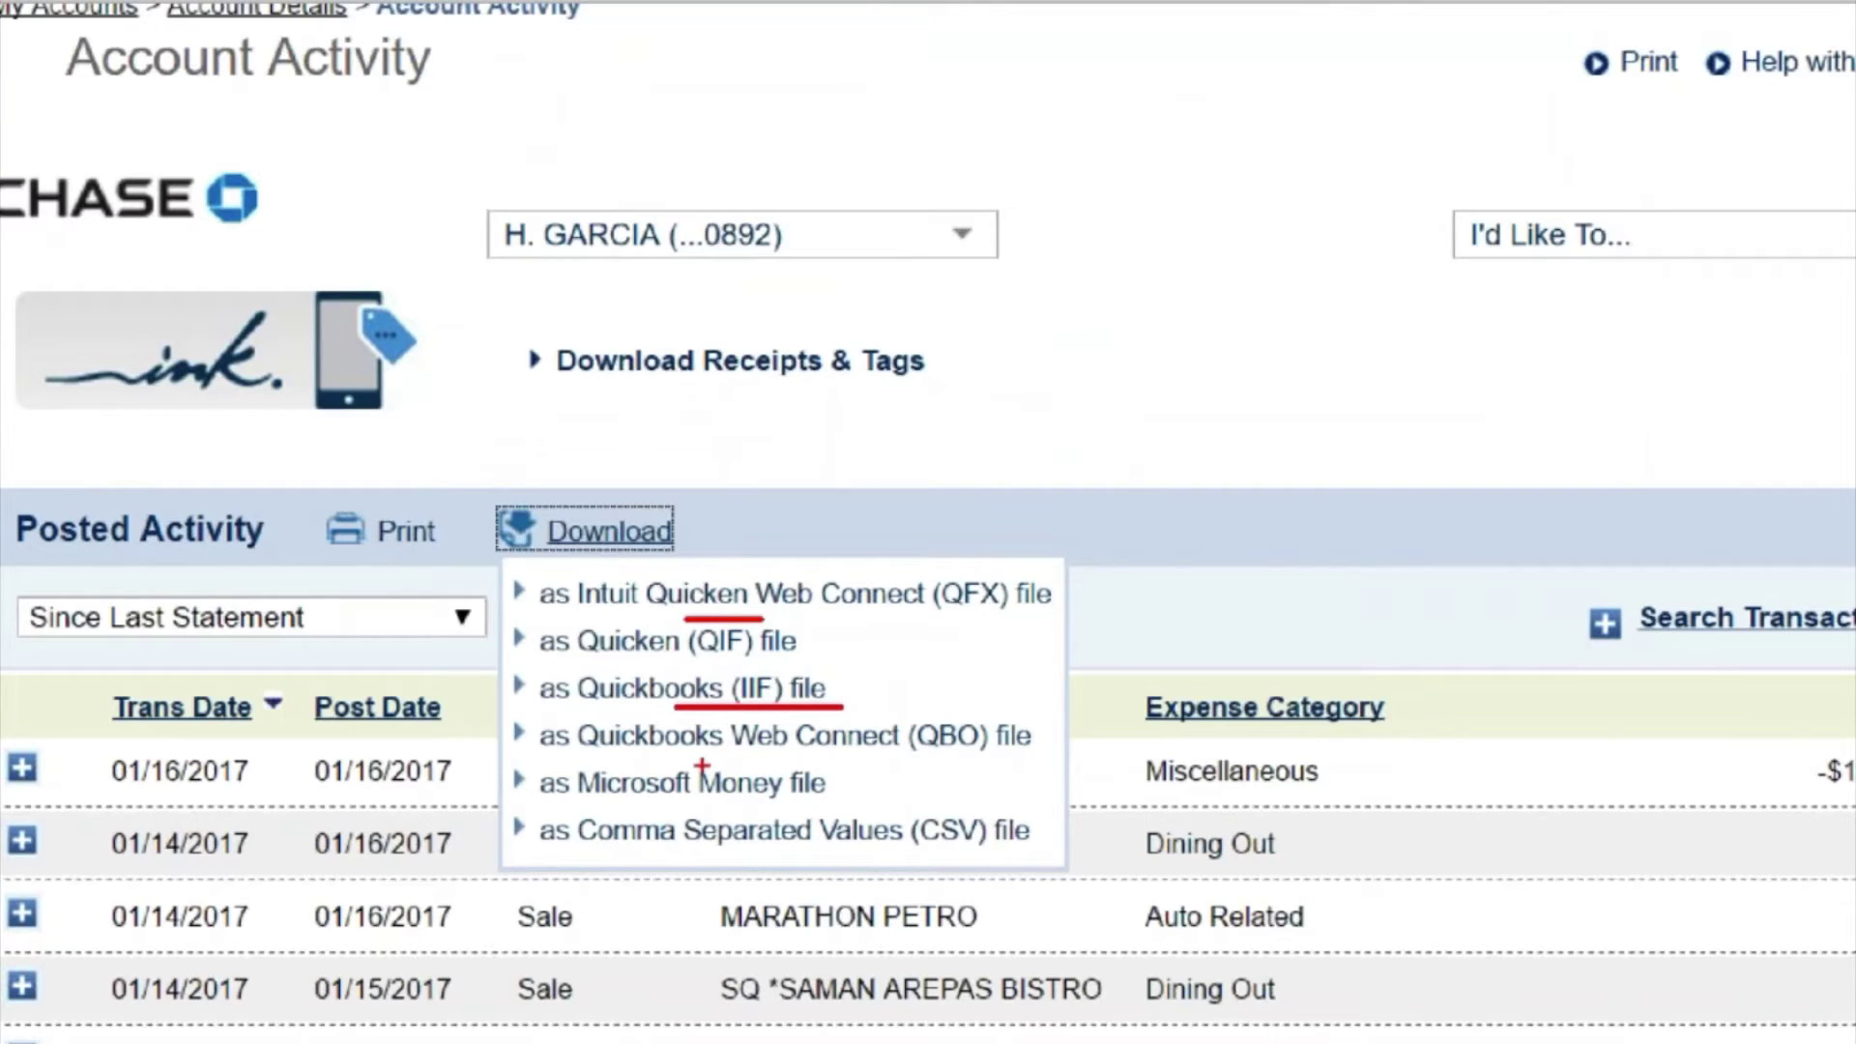
{"action": "left_click_drag", "start_coordinate": [700, 765], "coordinate": [1129, 772]}
{"action": "left_click_drag", "start_coordinate": [587, 866], "coordinate": [1039, 874]}
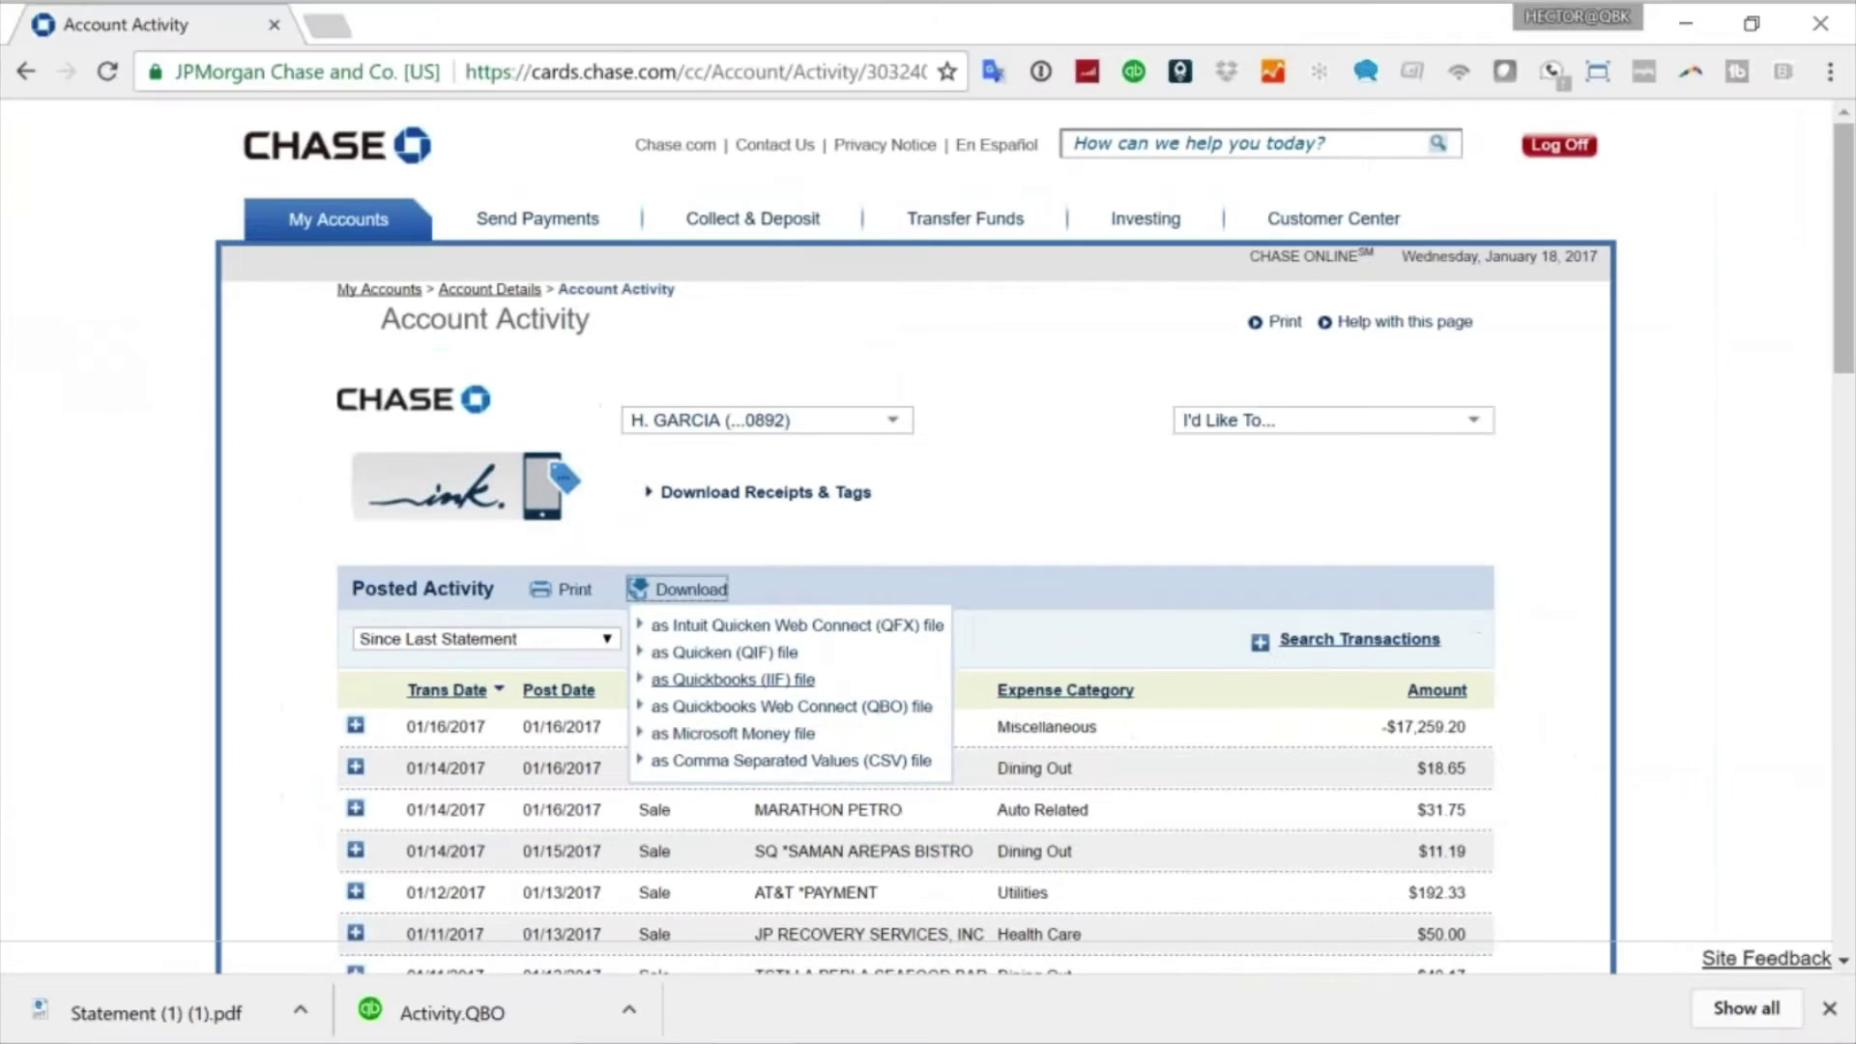
Step: Open the Download Activity page for the card and examine the software formats available there
{"action": "left_click", "coordinate": [1474, 420]}
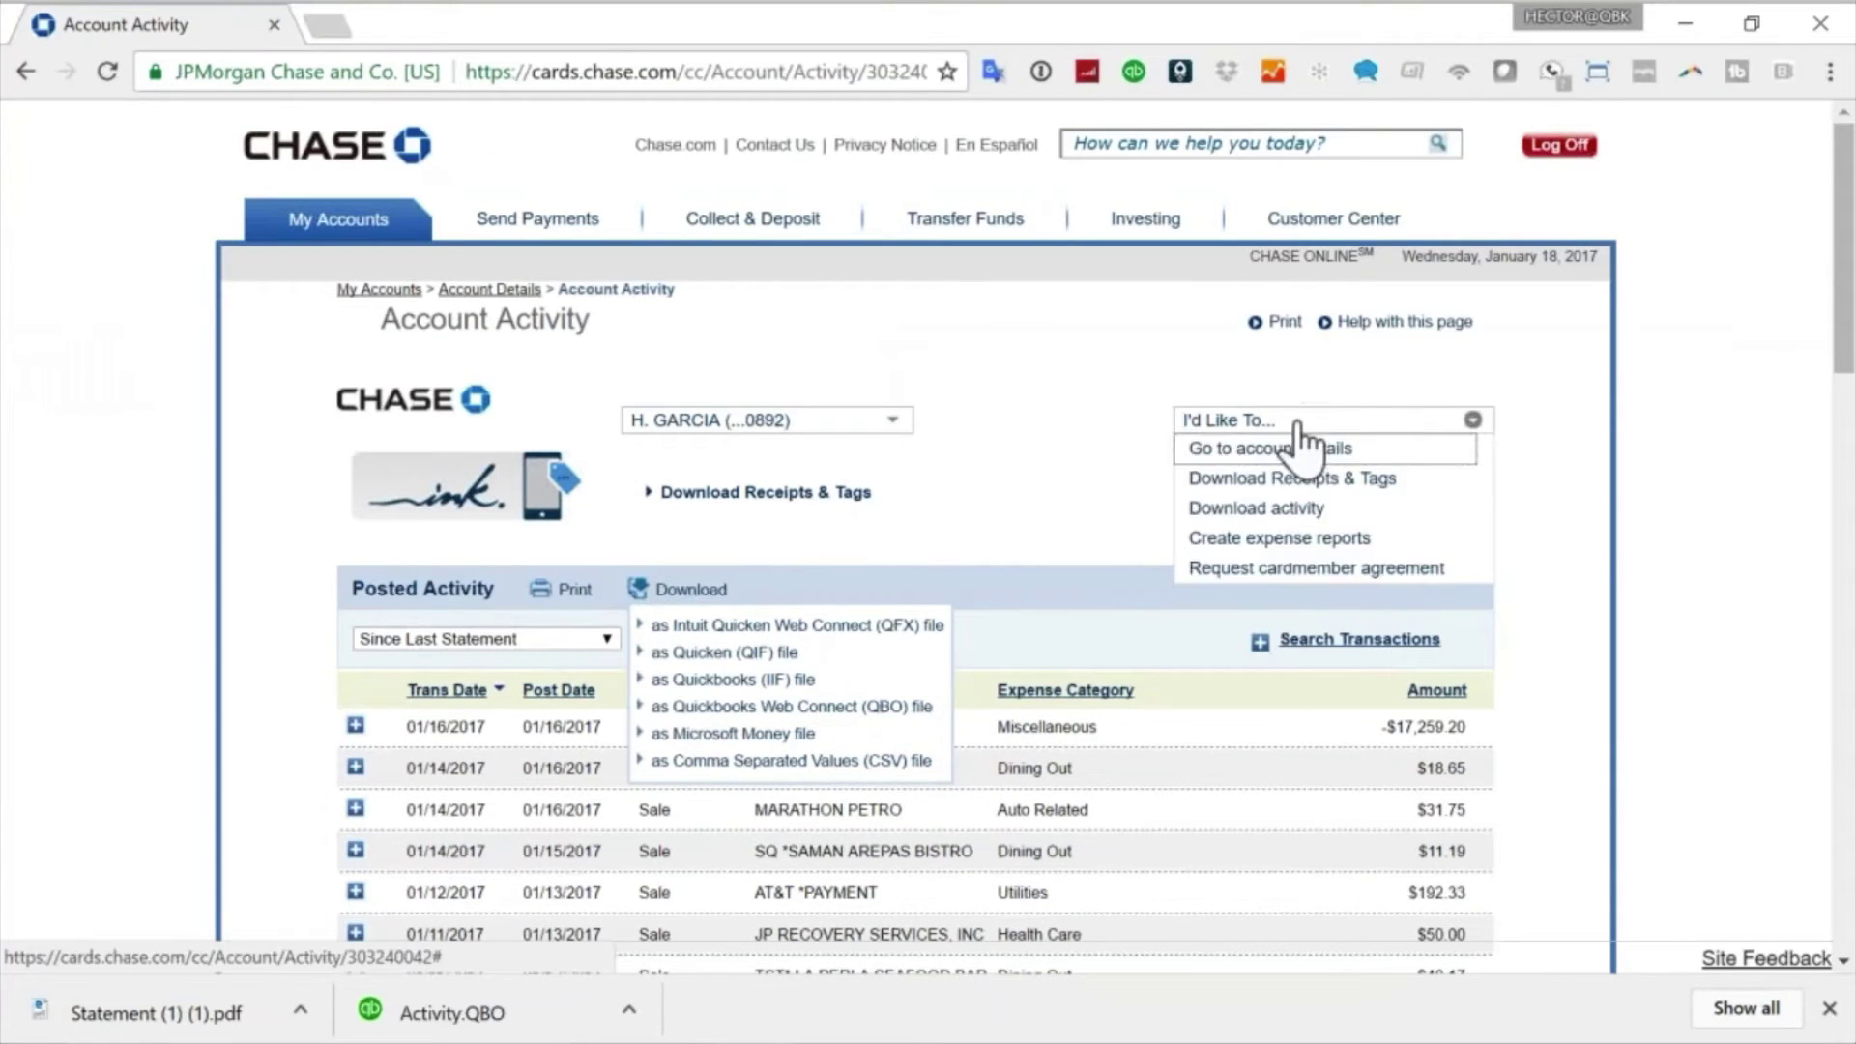
{"action": "left_click", "coordinate": [1278, 507]}
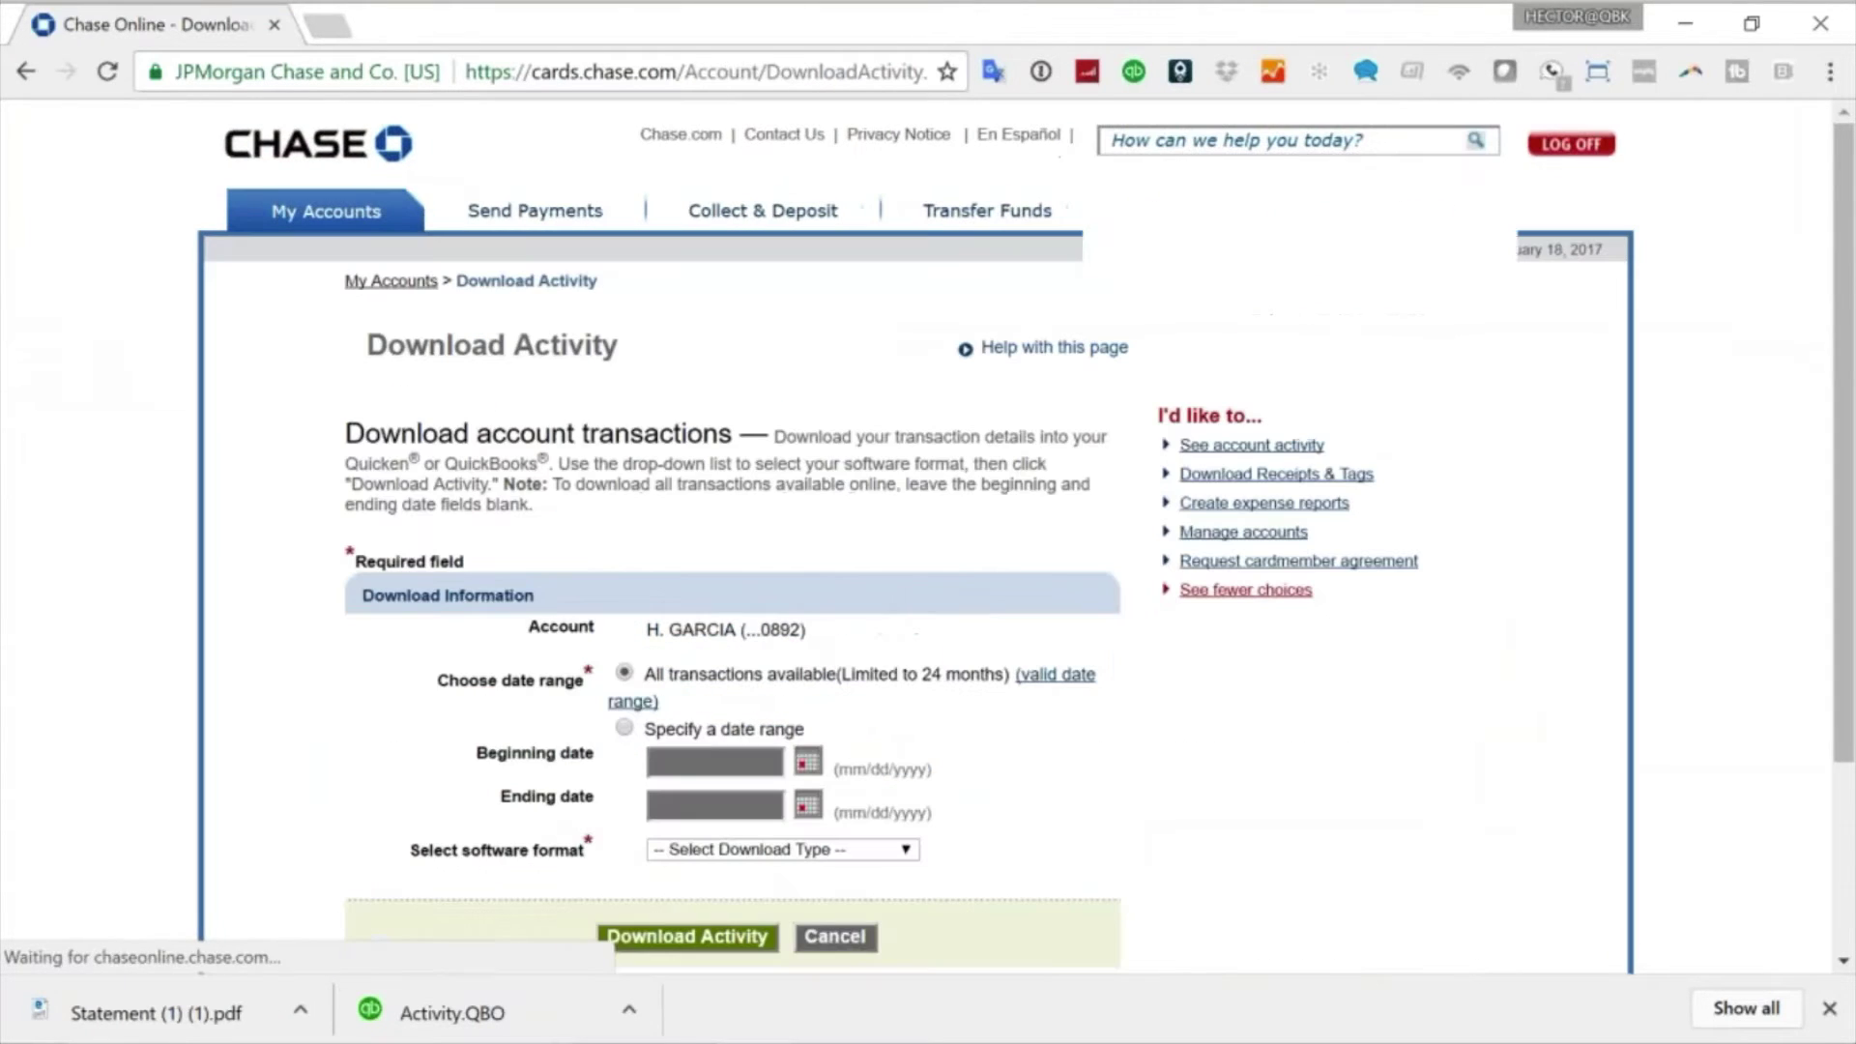
{"action": "left_click", "coordinate": [783, 849]}
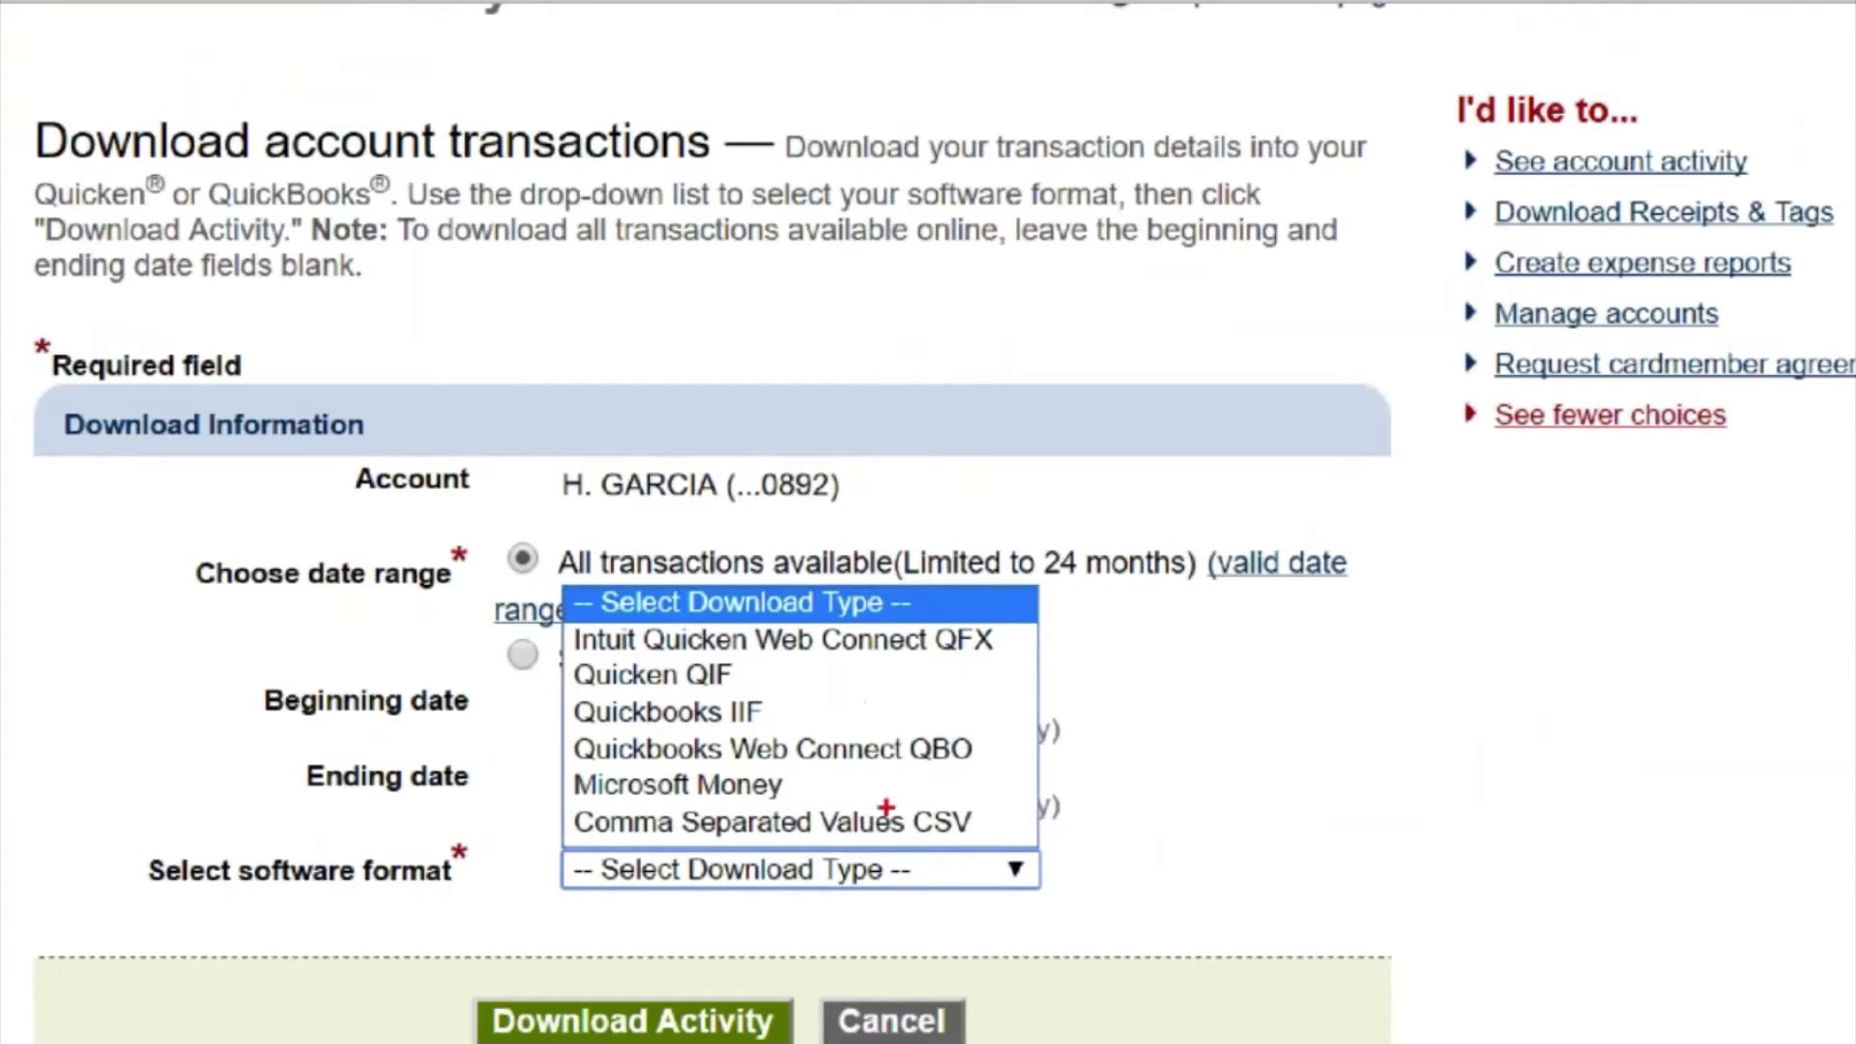
{"action": "mouse_move", "coordinate": [899, 774]}
{"action": "left_mouse_down"}
{"action": "mouse_move", "coordinate": [988, 774]}
{"action": "mouse_move", "coordinate": [926, 716]}
{"action": "mouse_move", "coordinate": [897, 772]}
{"action": "left_mouse_up"}
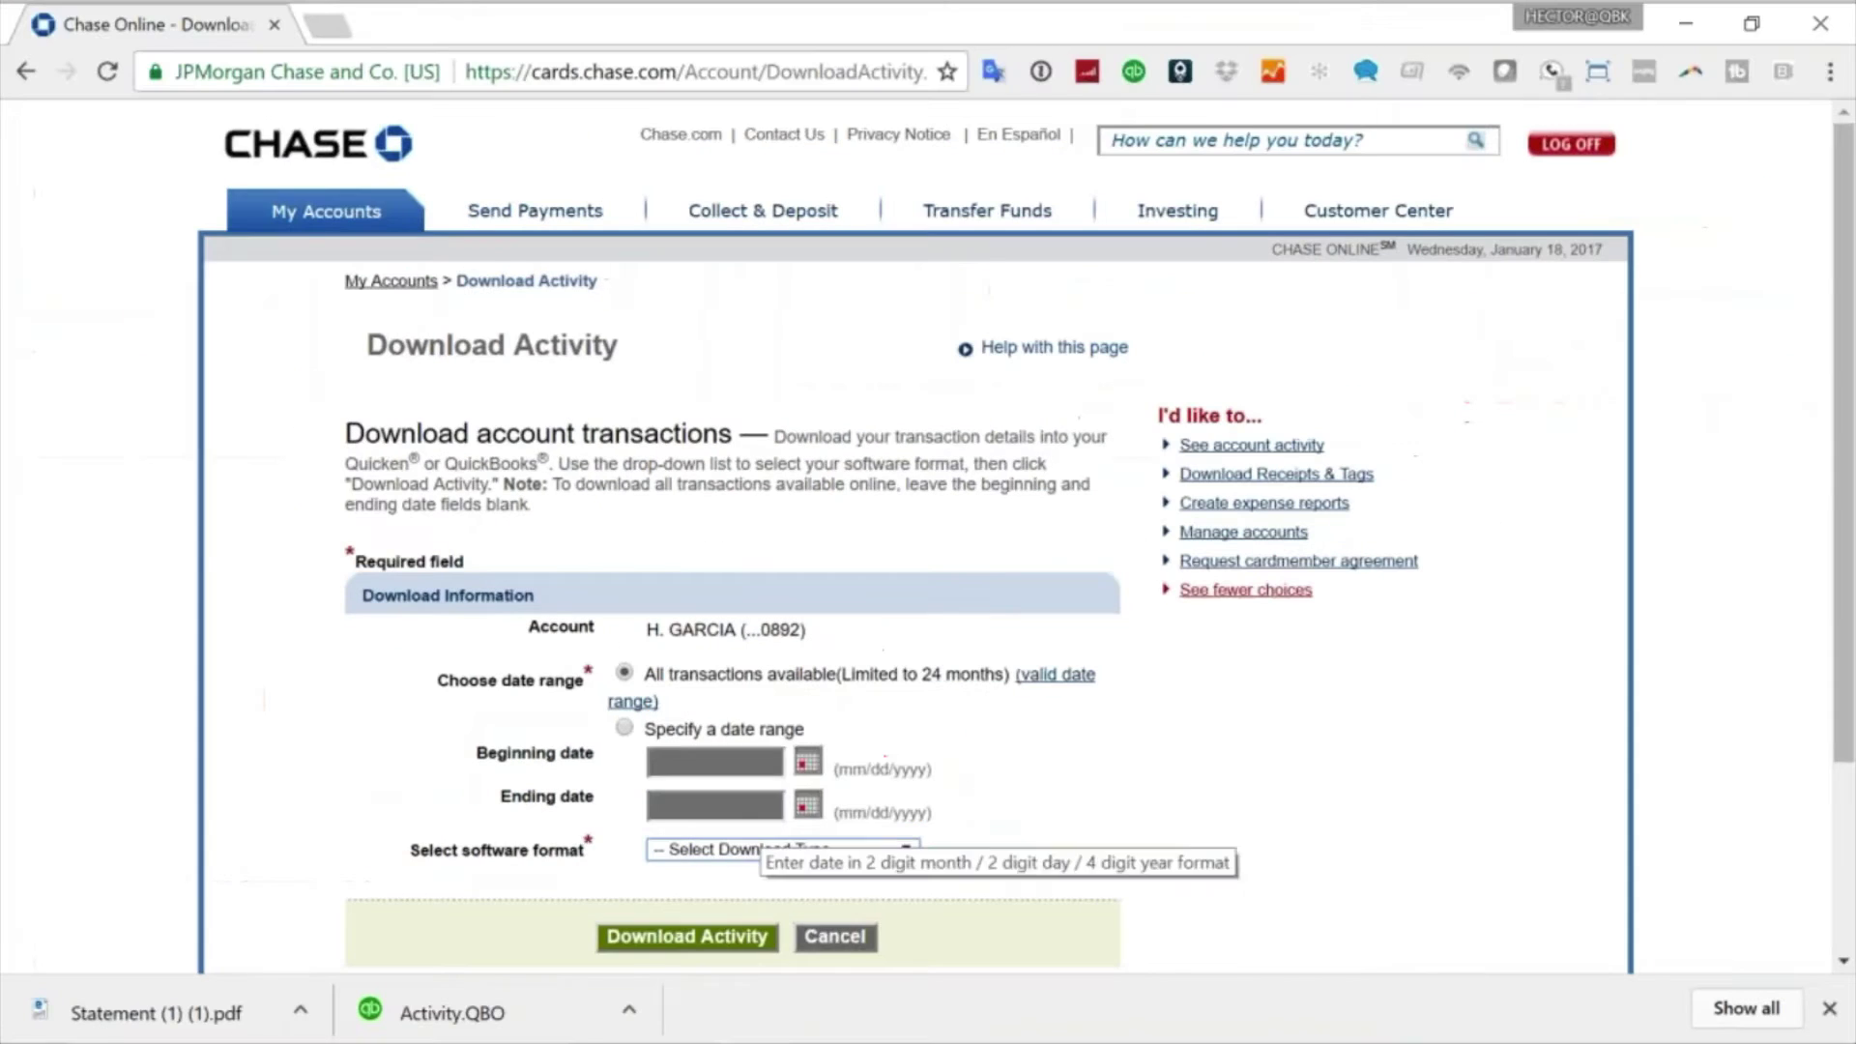
{"action": "left_click", "coordinate": [918, 870]}
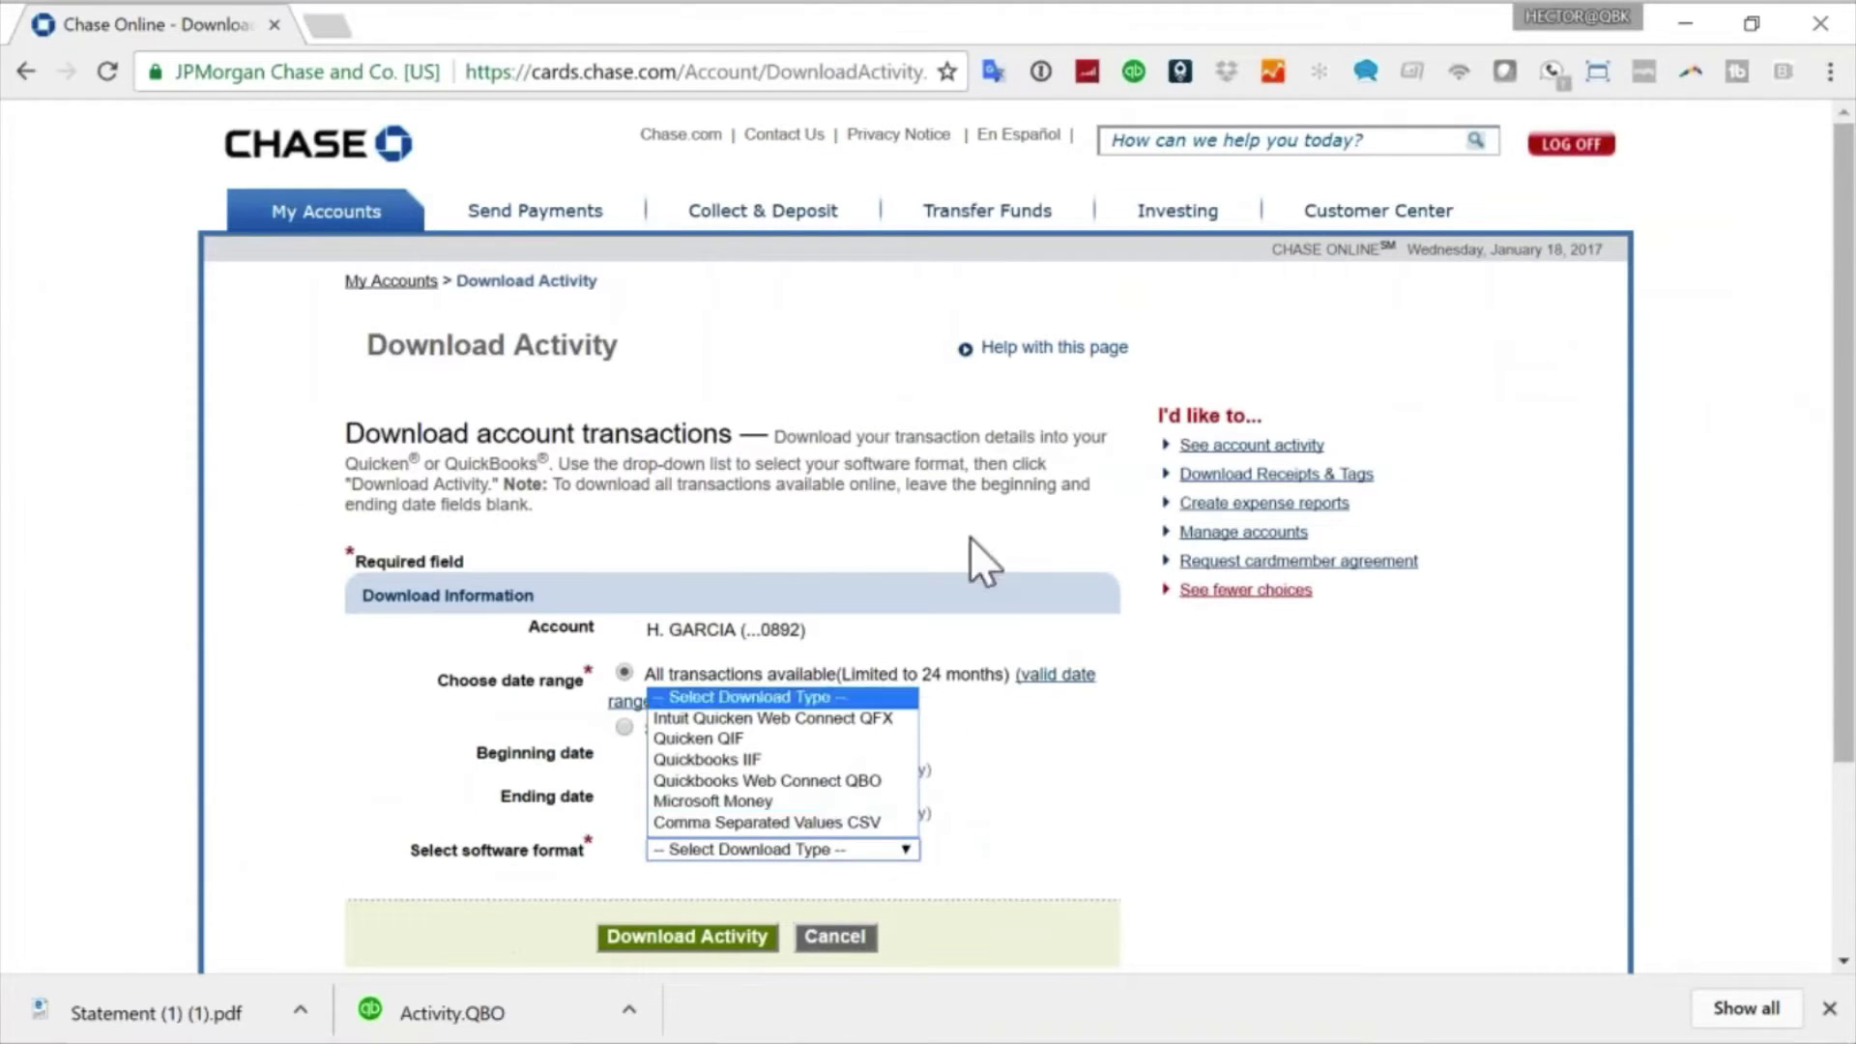
Step: Switch to the QuickBooks Online Banking page and start a file upload for bank transactions
{"action": "left_click", "coordinate": [1677, 27]}
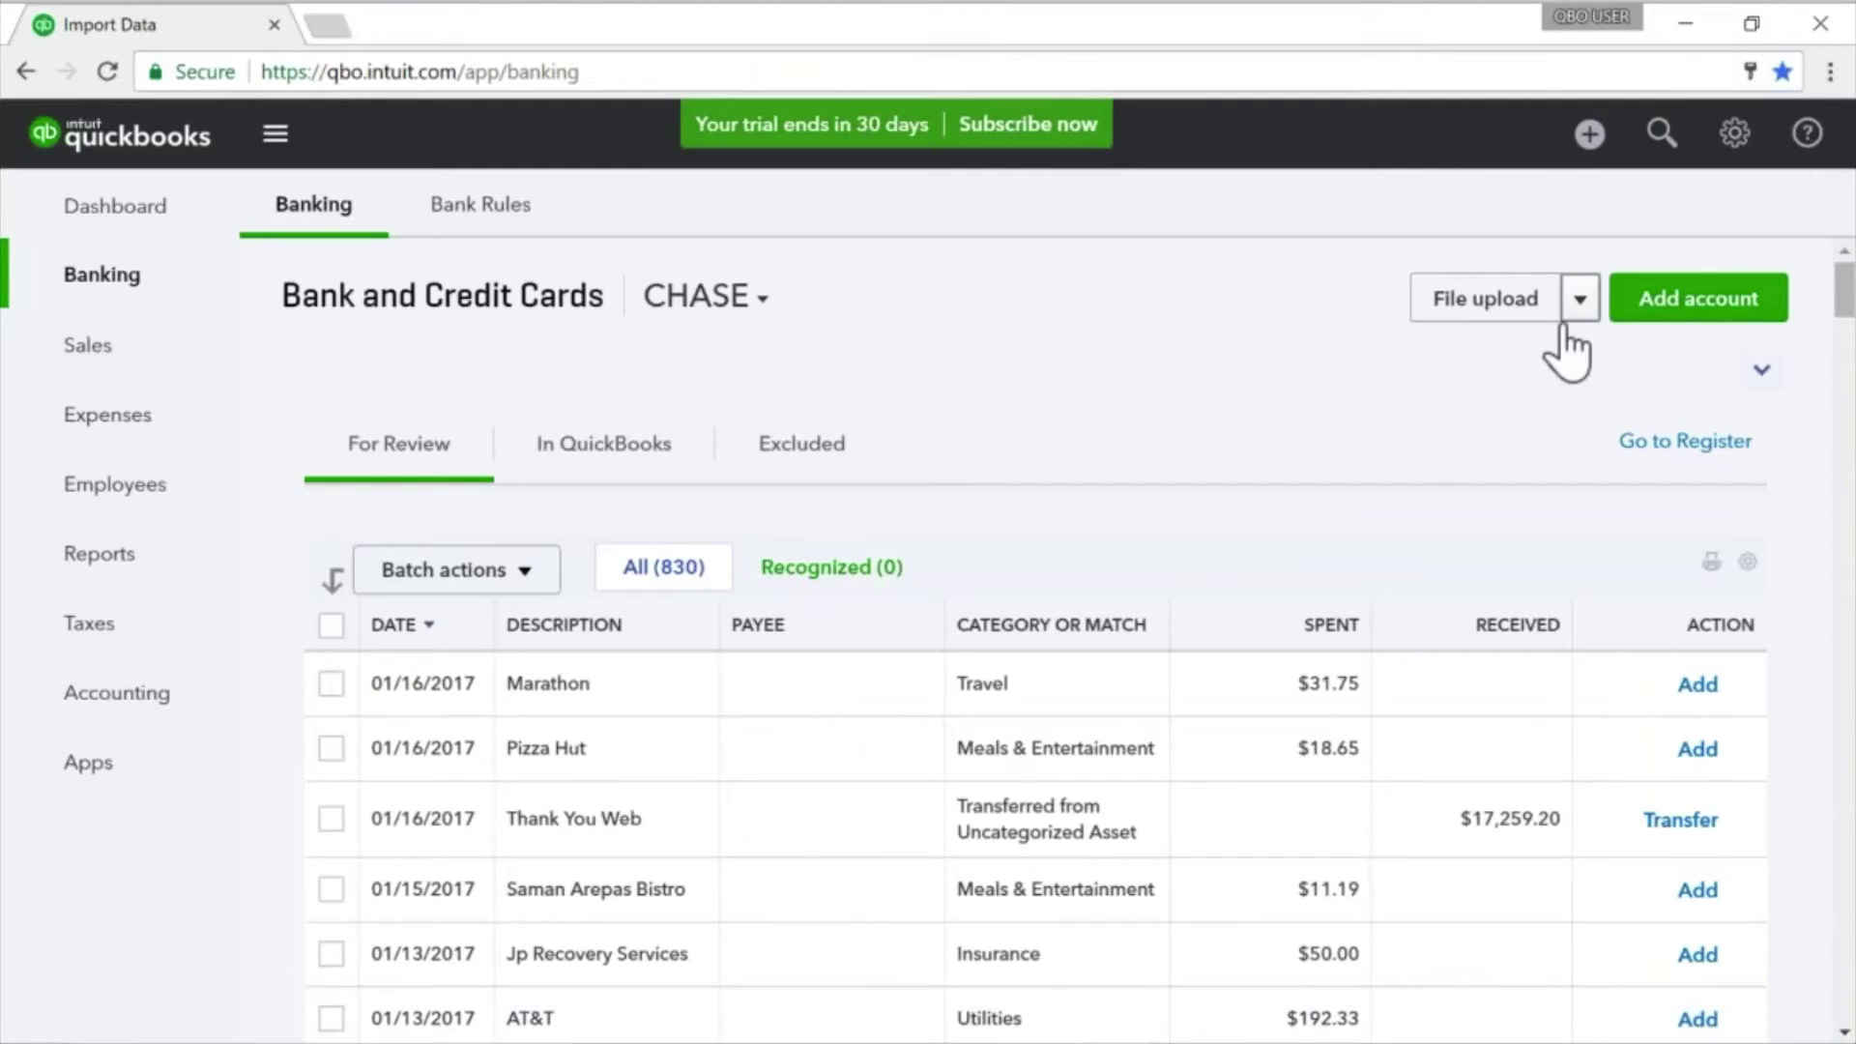
{"action": "left_click", "coordinate": [1579, 317]}
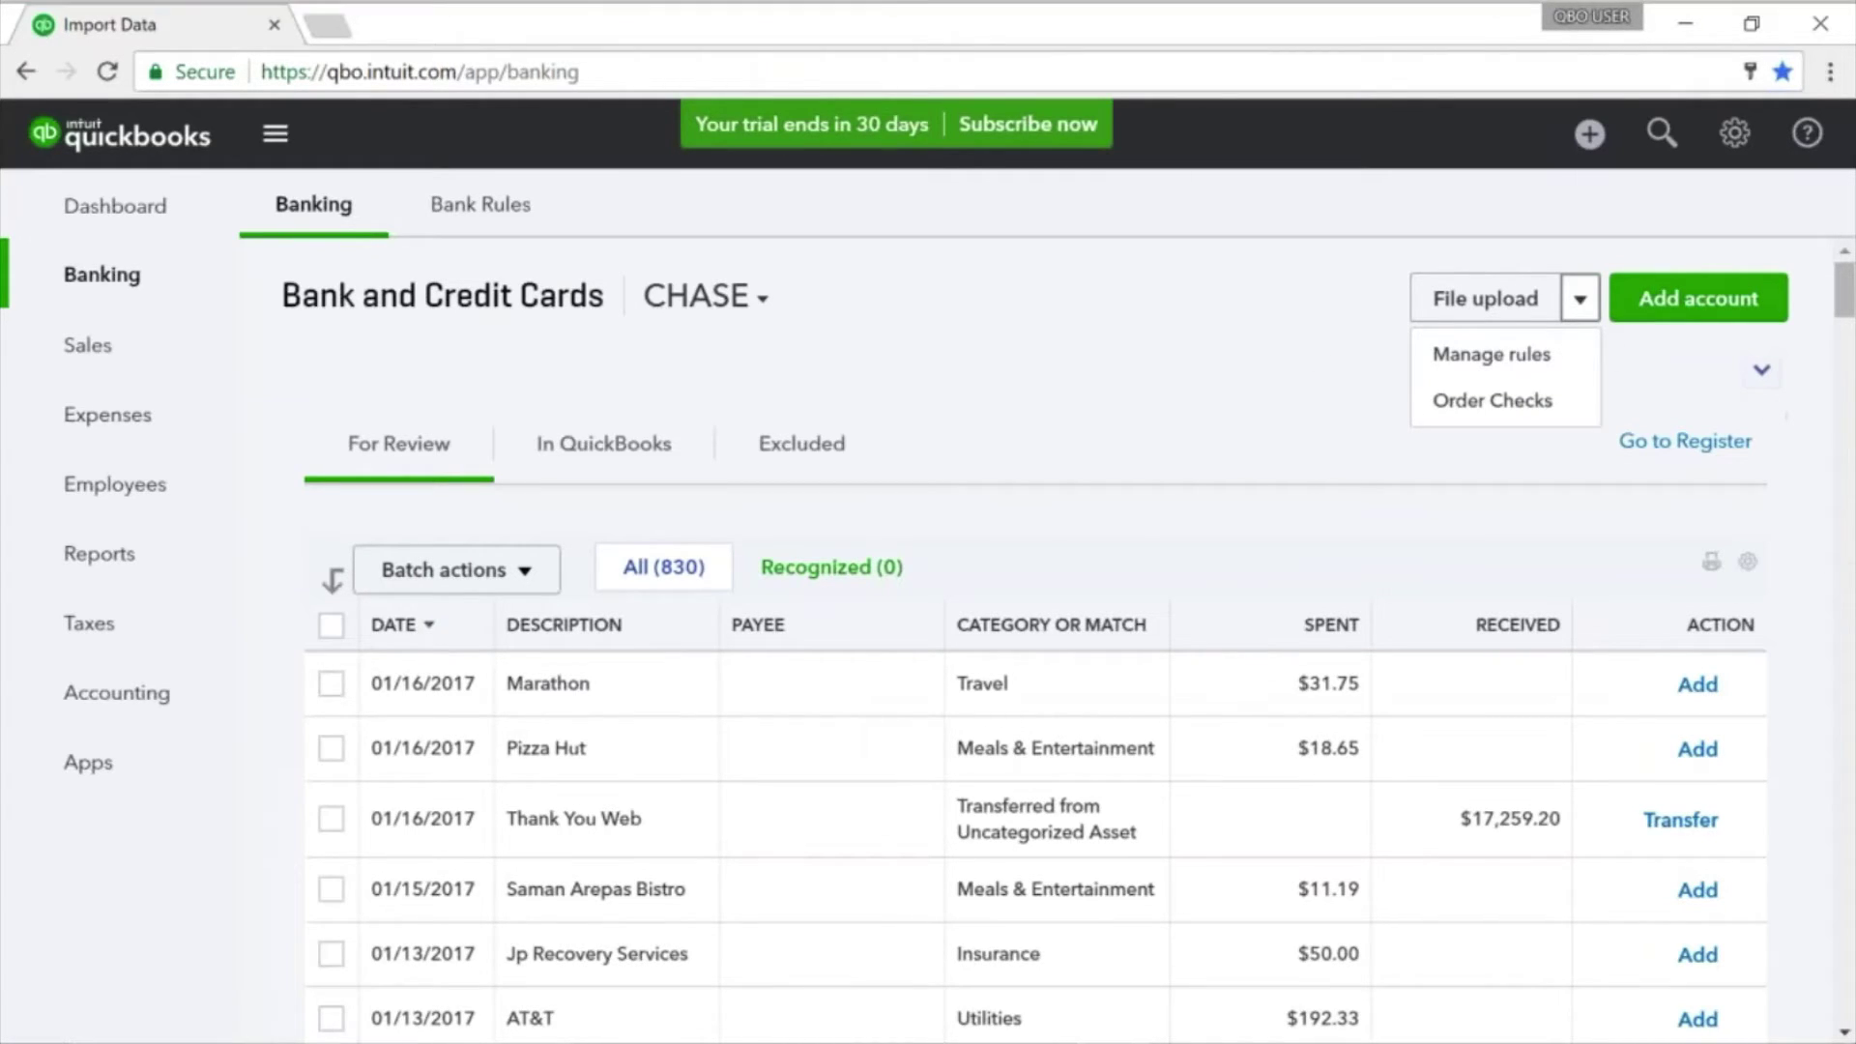
{"action": "left_click", "coordinate": [1579, 307]}
{"action": "left_click", "coordinate": [1579, 307]}
{"action": "left_click", "coordinate": [1518, 304]}
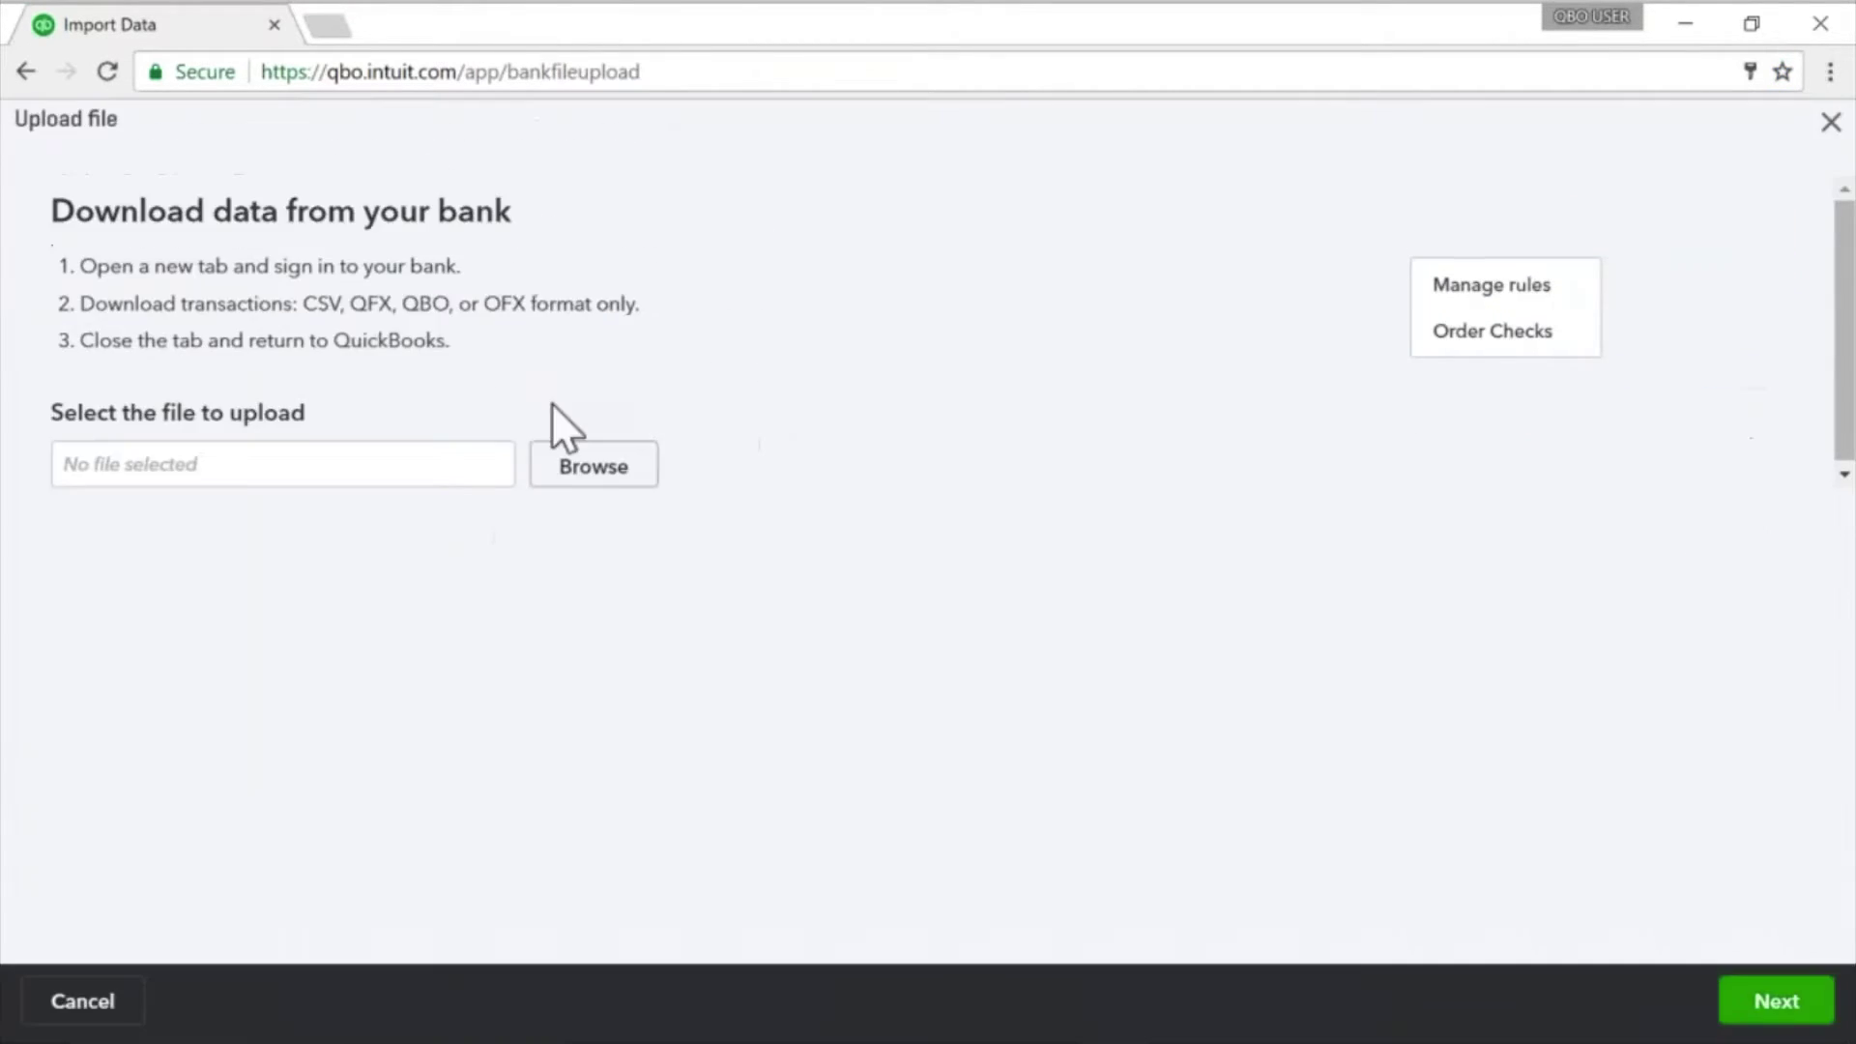
Step: Select Activity.QBO from the Desktop as the bank file and continue to the account selection
{"action": "left_click", "coordinate": [590, 466]}
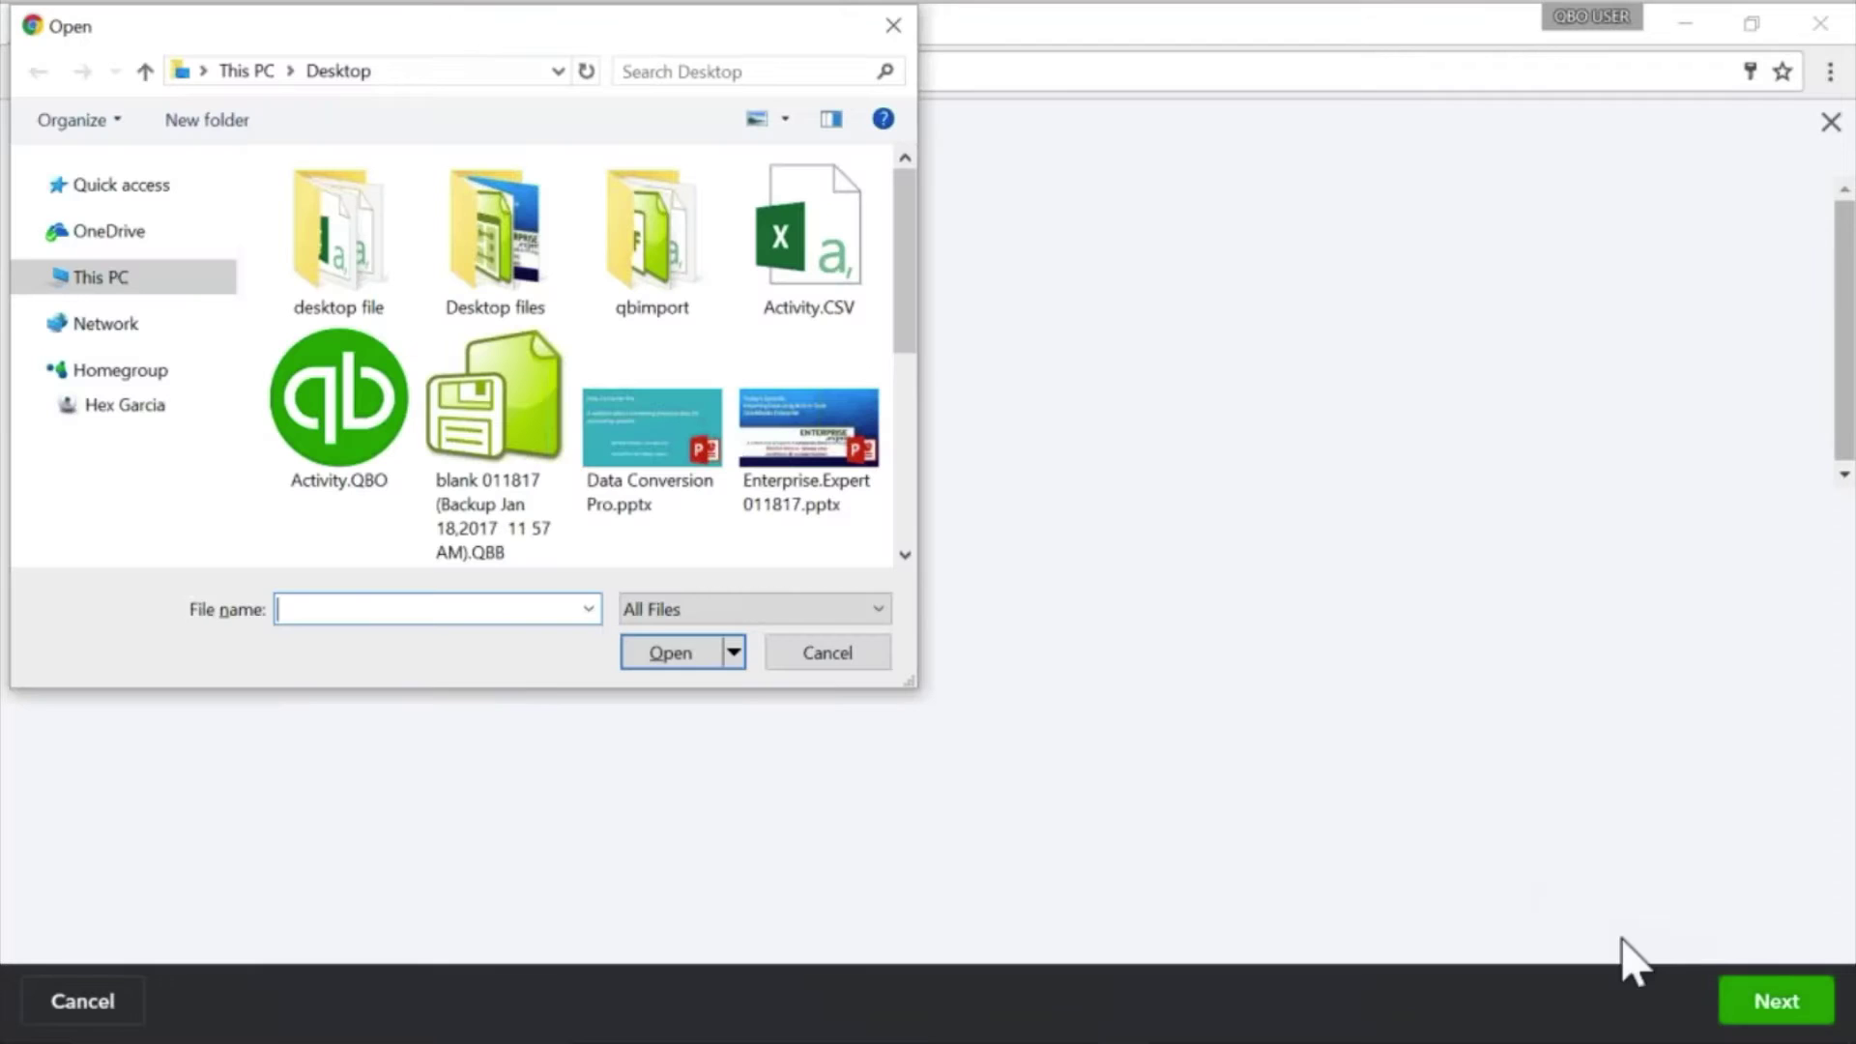
{"action": "left_click", "coordinate": [315, 374]}
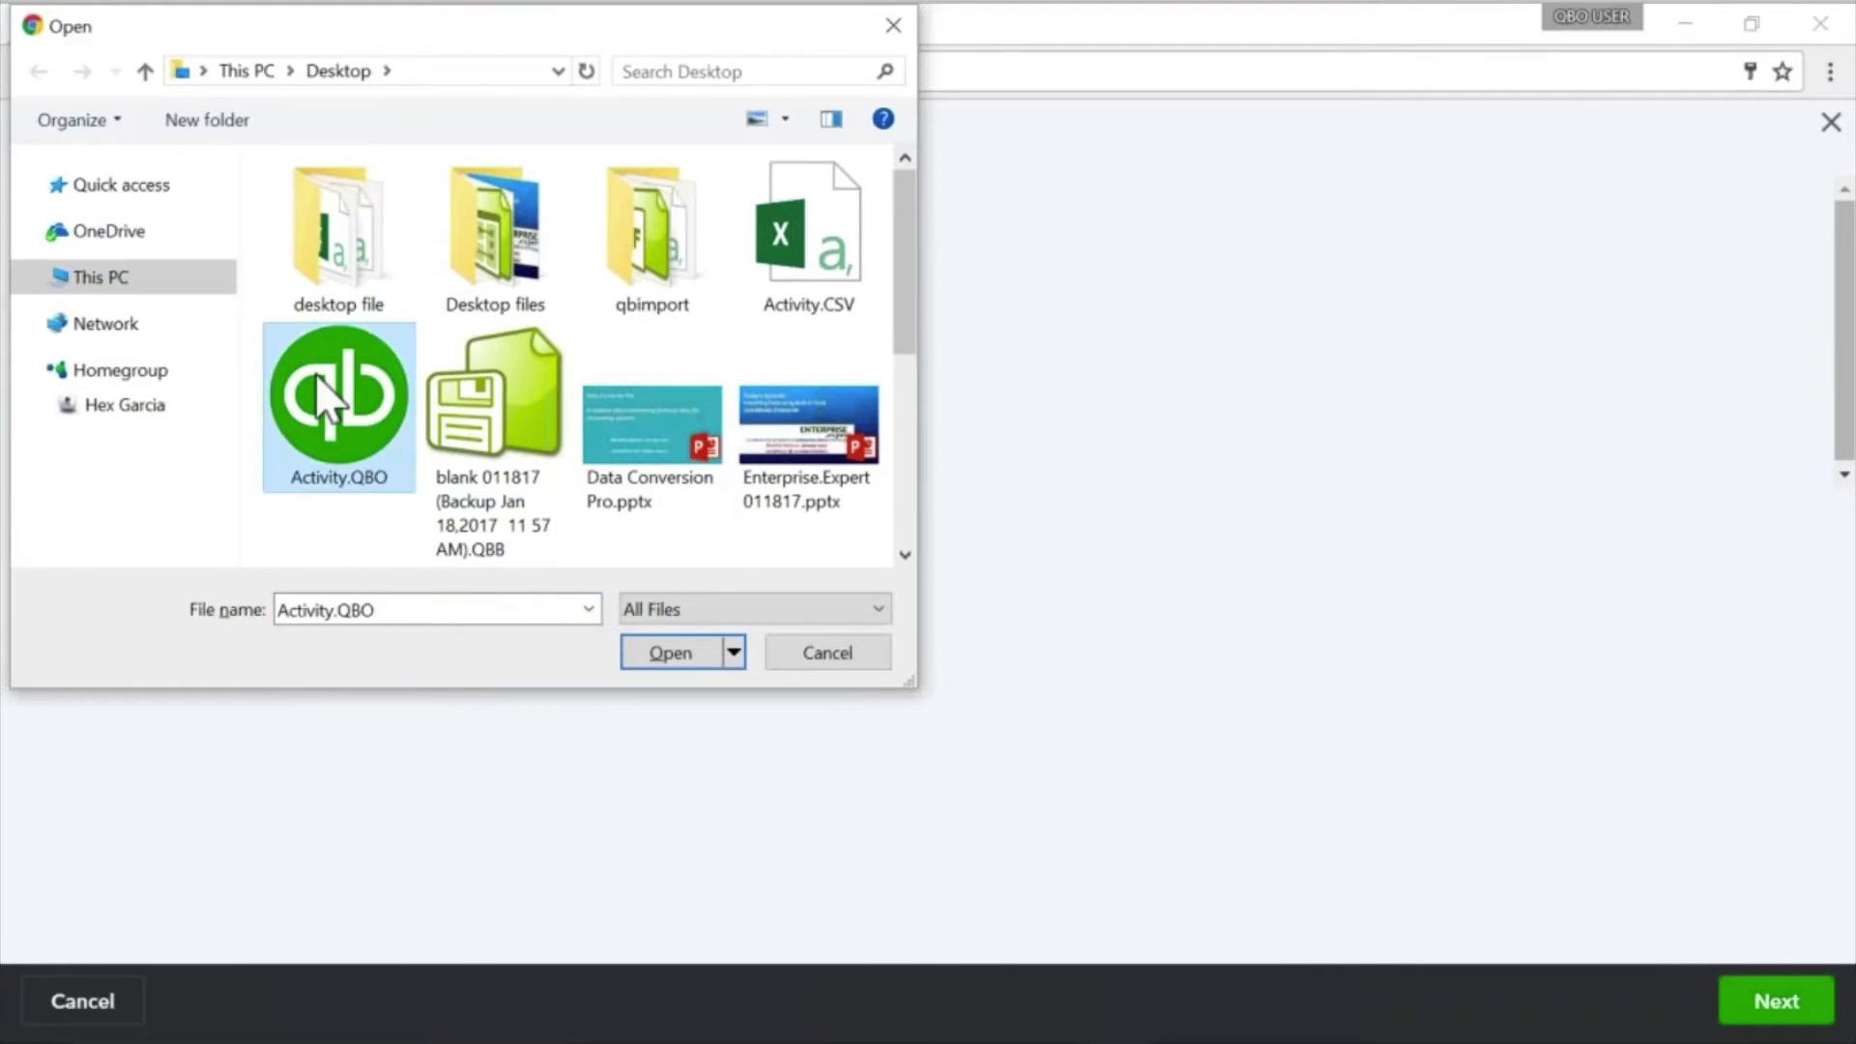
{"action": "left_click", "coordinate": [676, 648]}
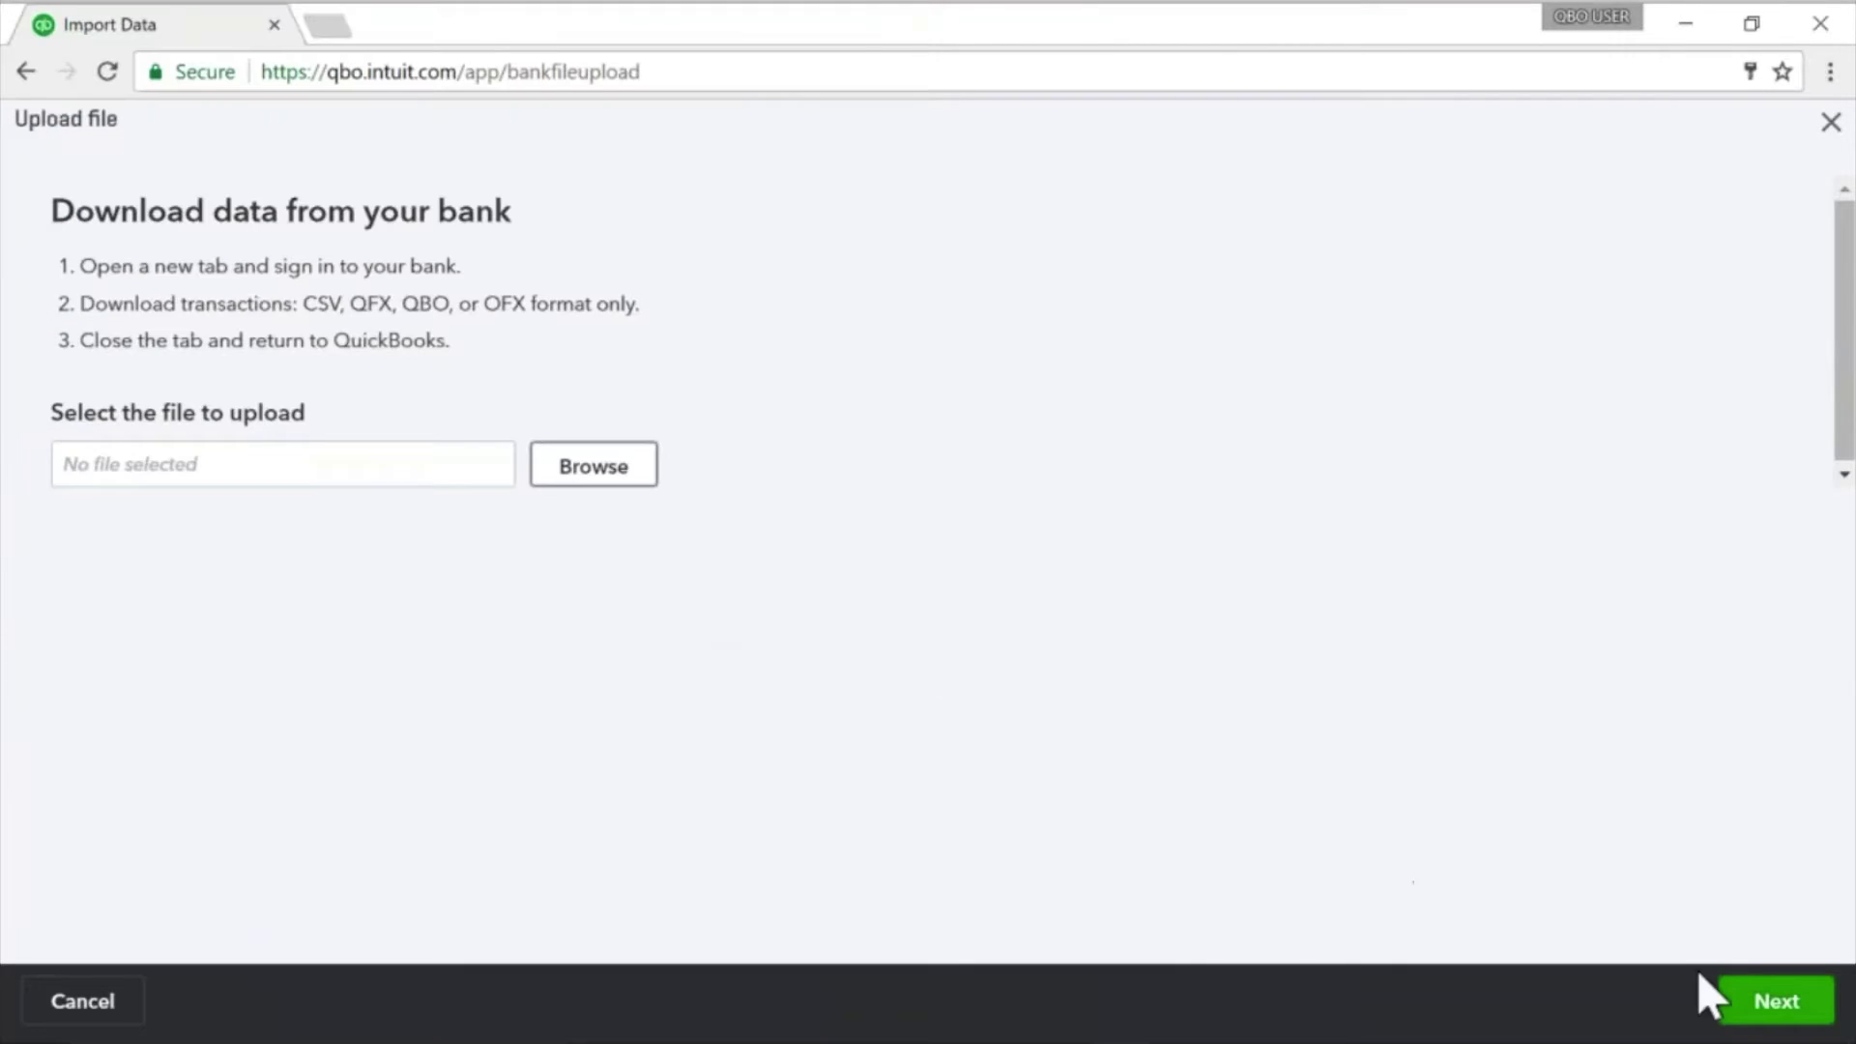
{"action": "left_click", "coordinate": [1788, 1005]}
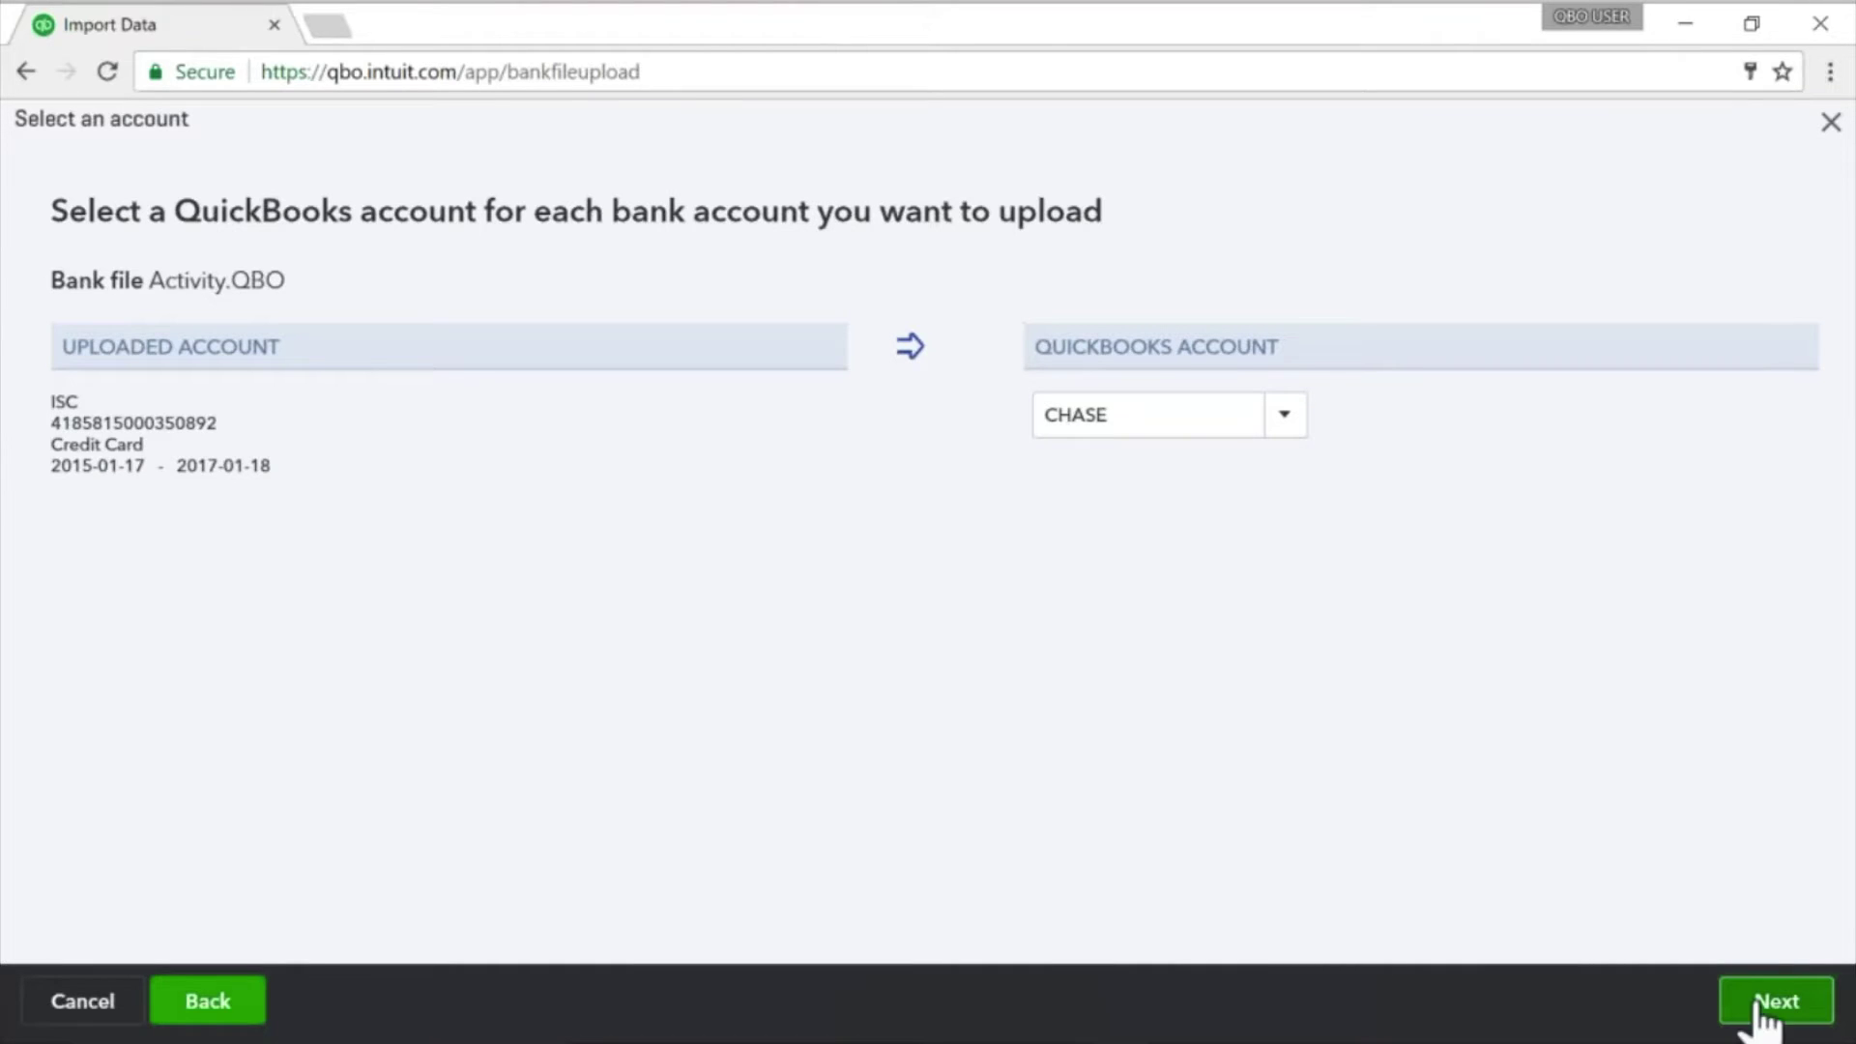
Step: Assign the uploaded credit card account to the CHASE credit card account, and cancel the upload
{"action": "left_click", "coordinate": [1160, 416]}
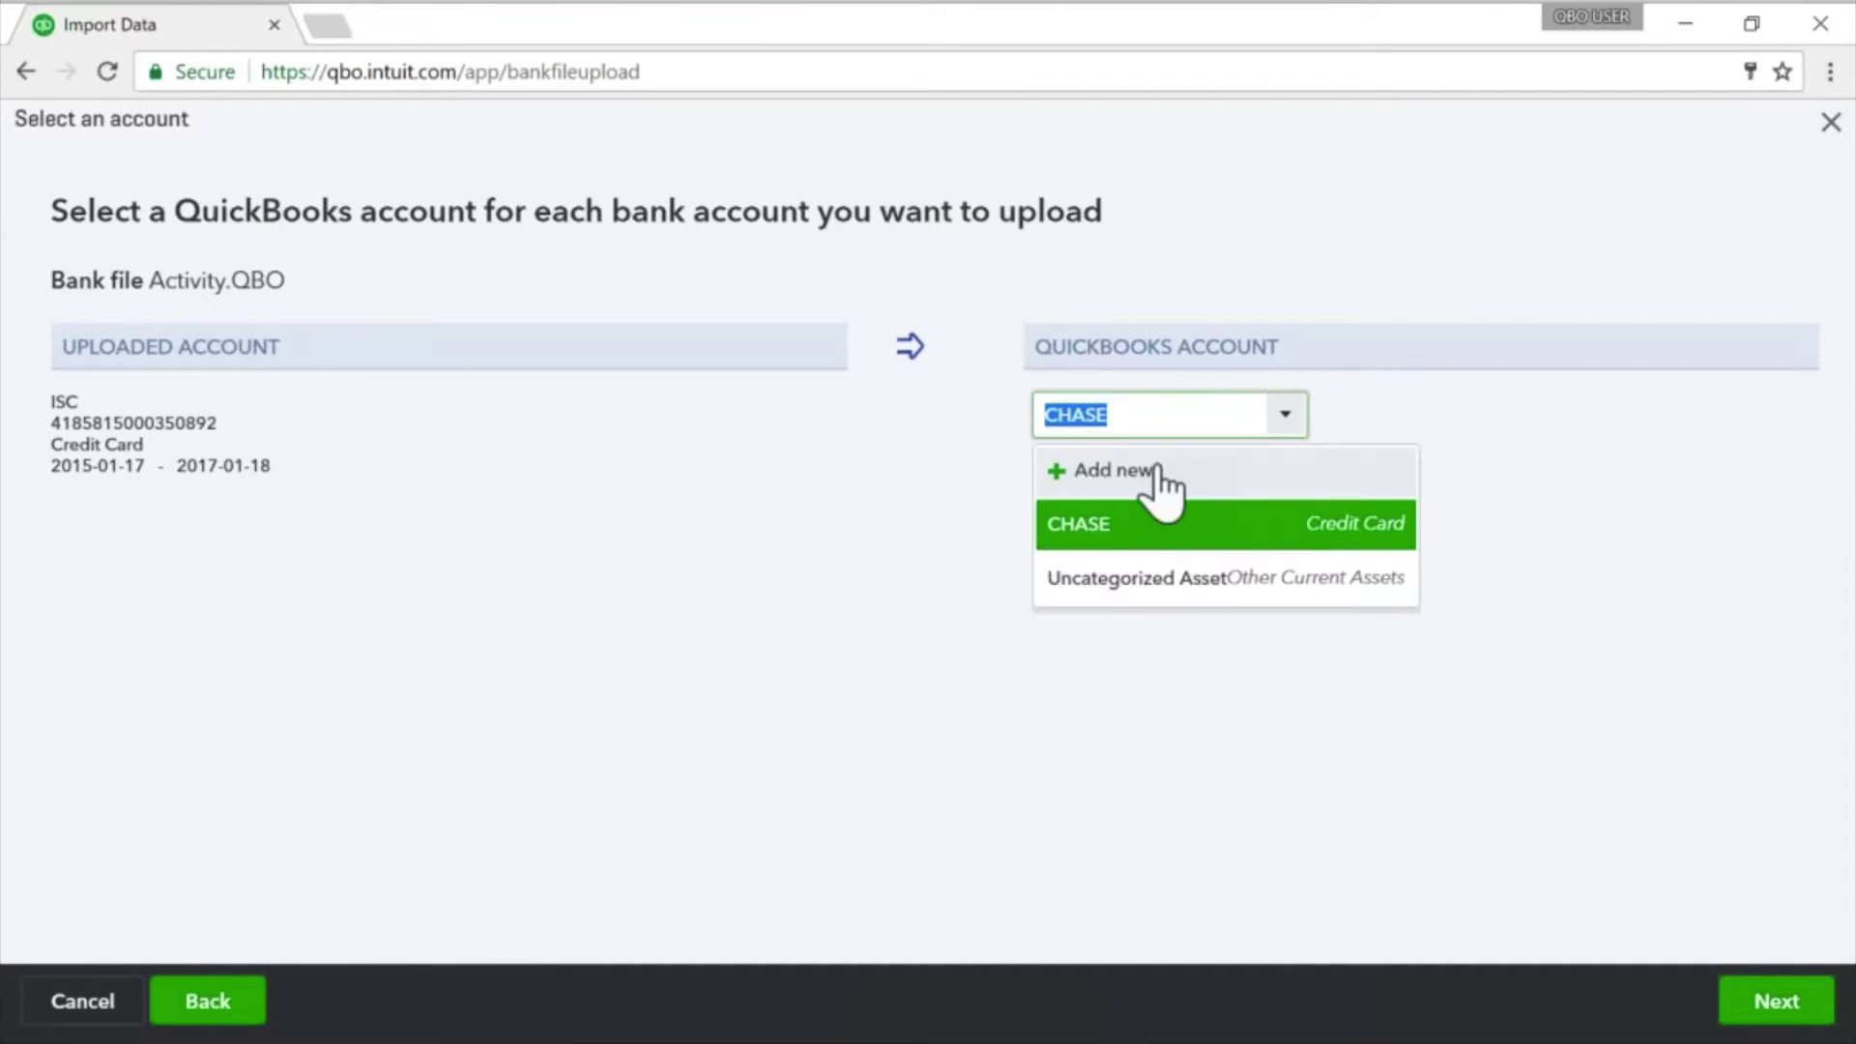
{"action": "left_click", "coordinate": [1218, 523]}
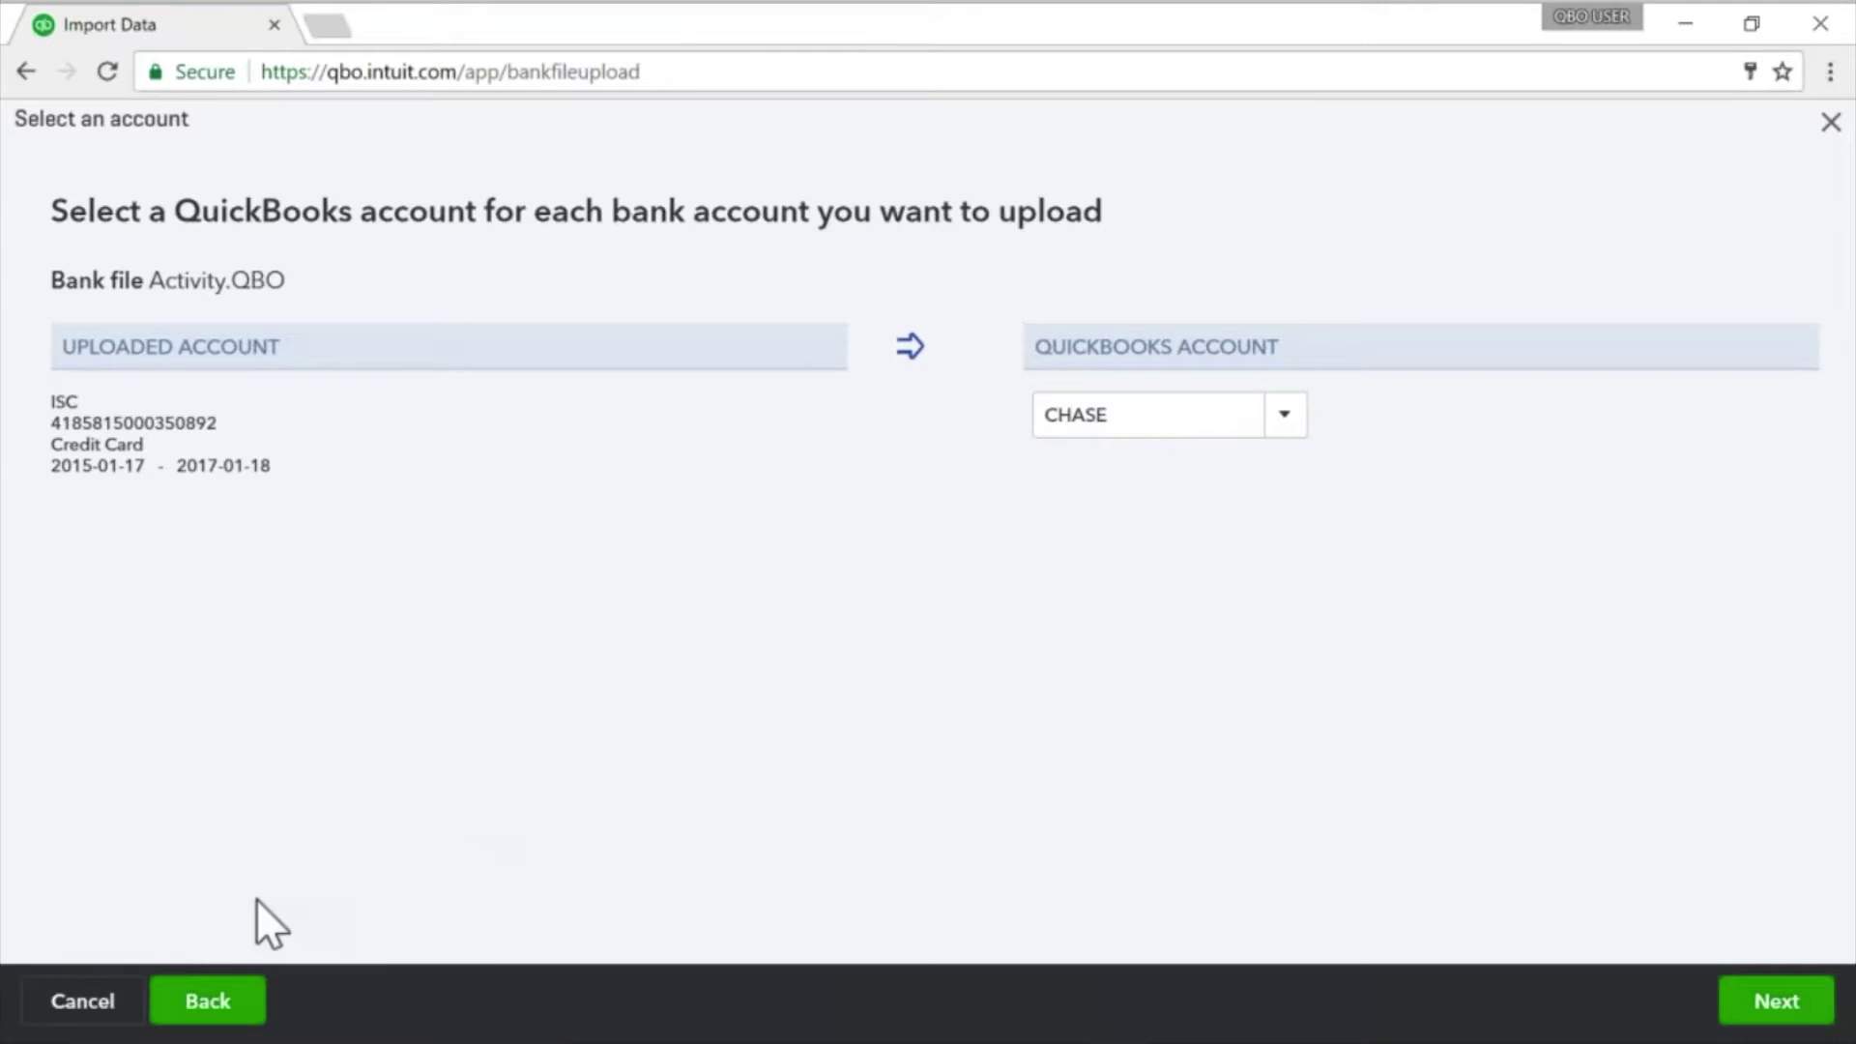
{"action": "left_click", "coordinate": [82, 1001]}
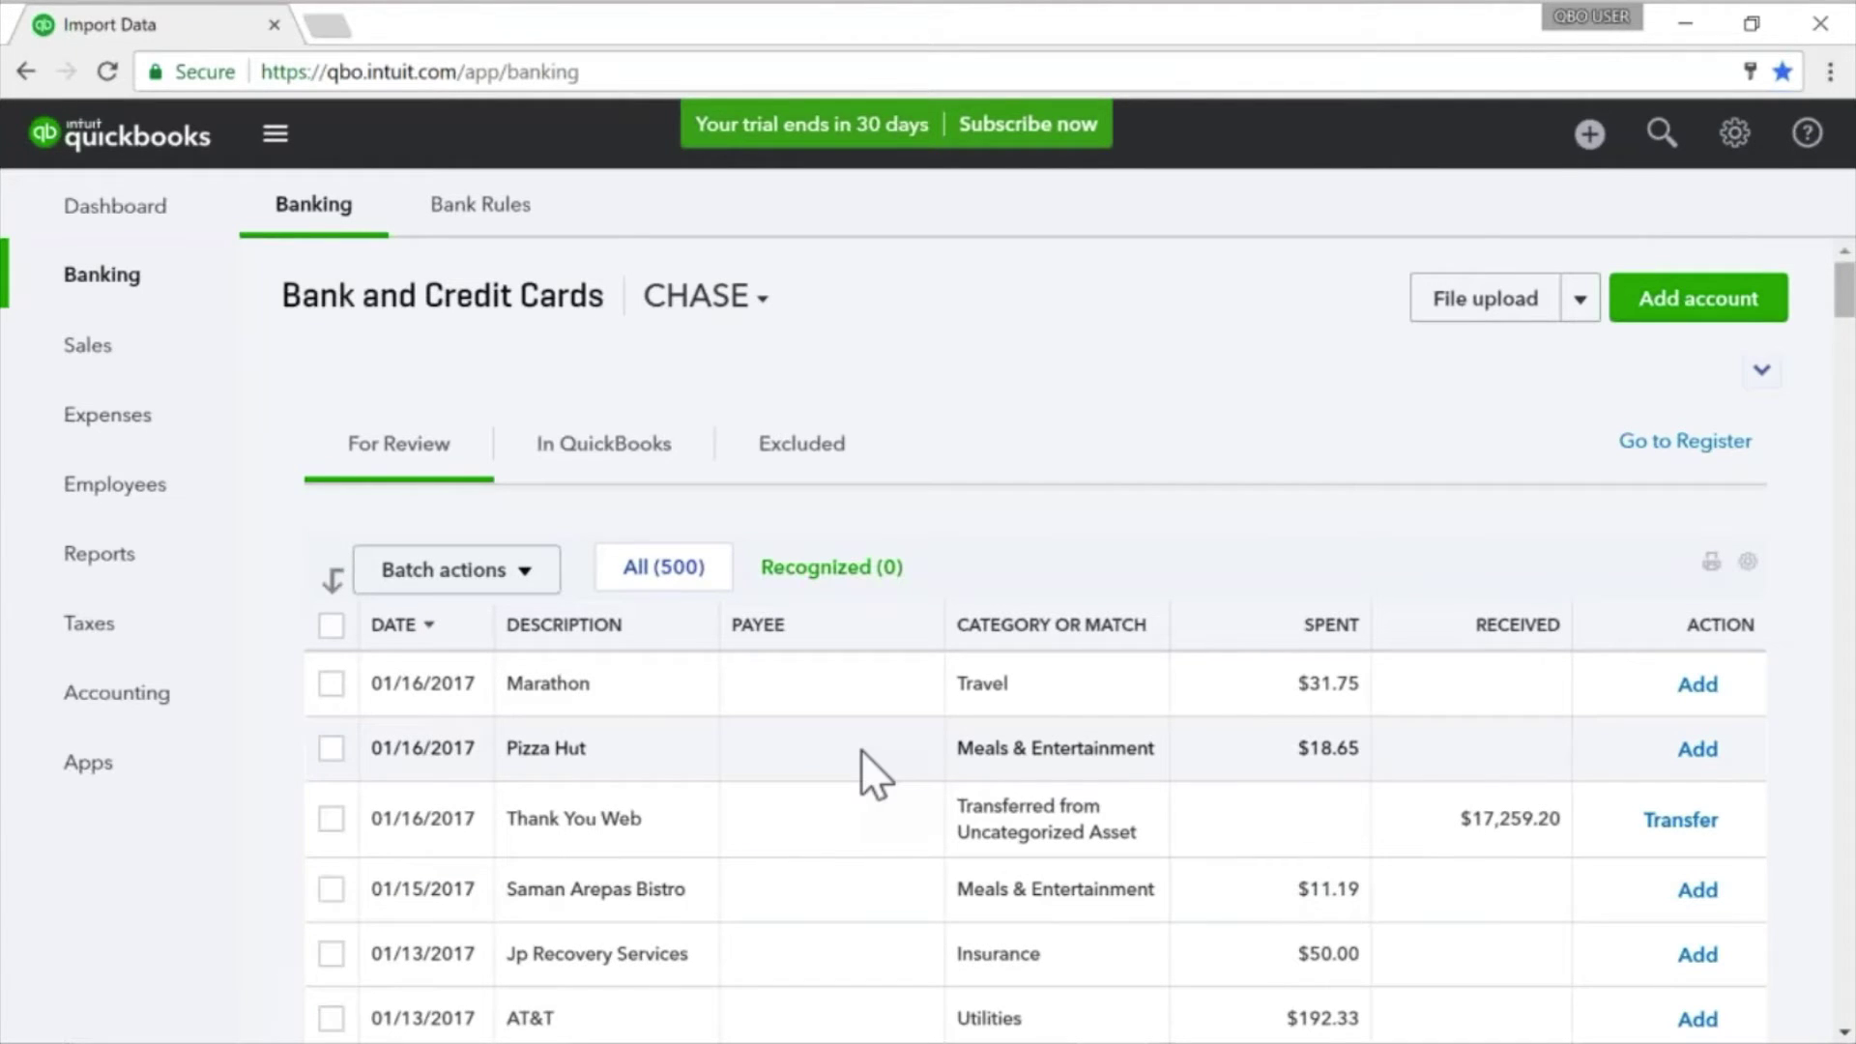
Step: Enable Show bank details for the For Review transactions and examine the original bank descriptions of the first entries
{"action": "scroll", "coordinate": [860, 750], "scroll_direction": "down", "scroll_amount": 3}
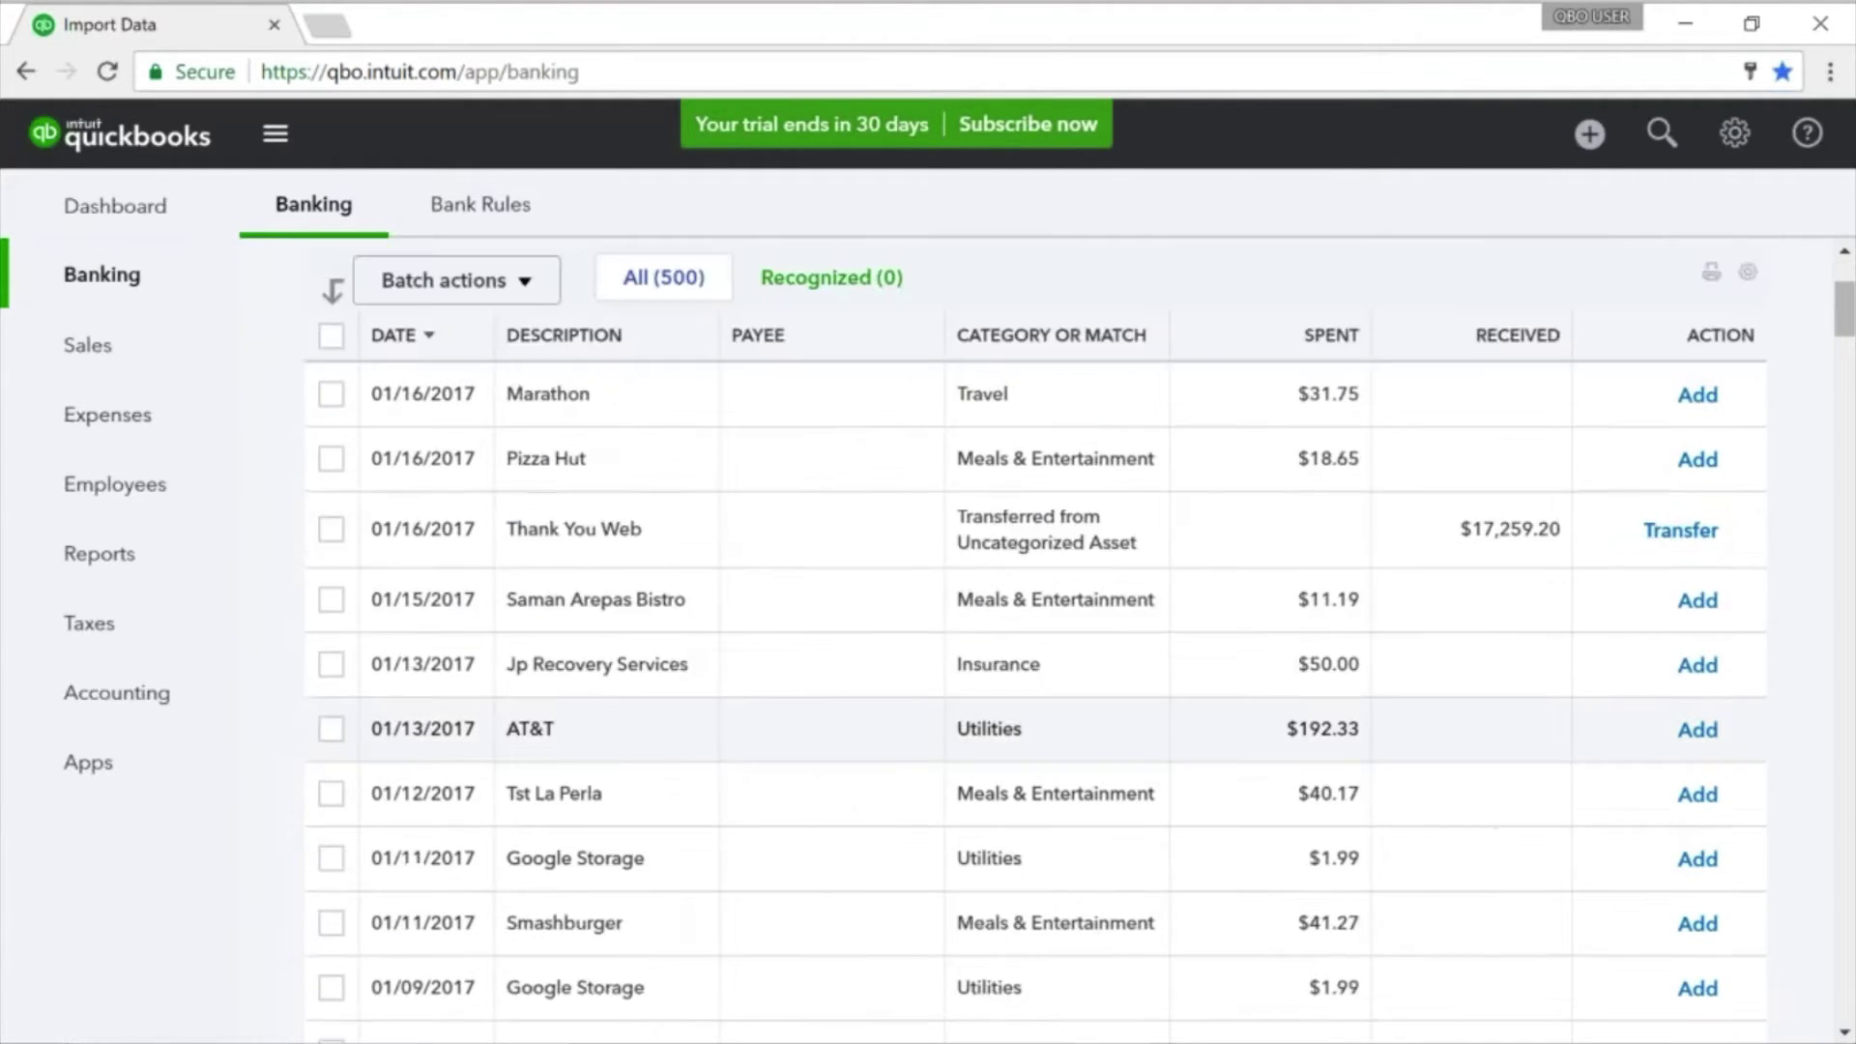
{"action": "scroll", "coordinate": [860, 735], "scroll_direction": "up", "scroll_amount": 2}
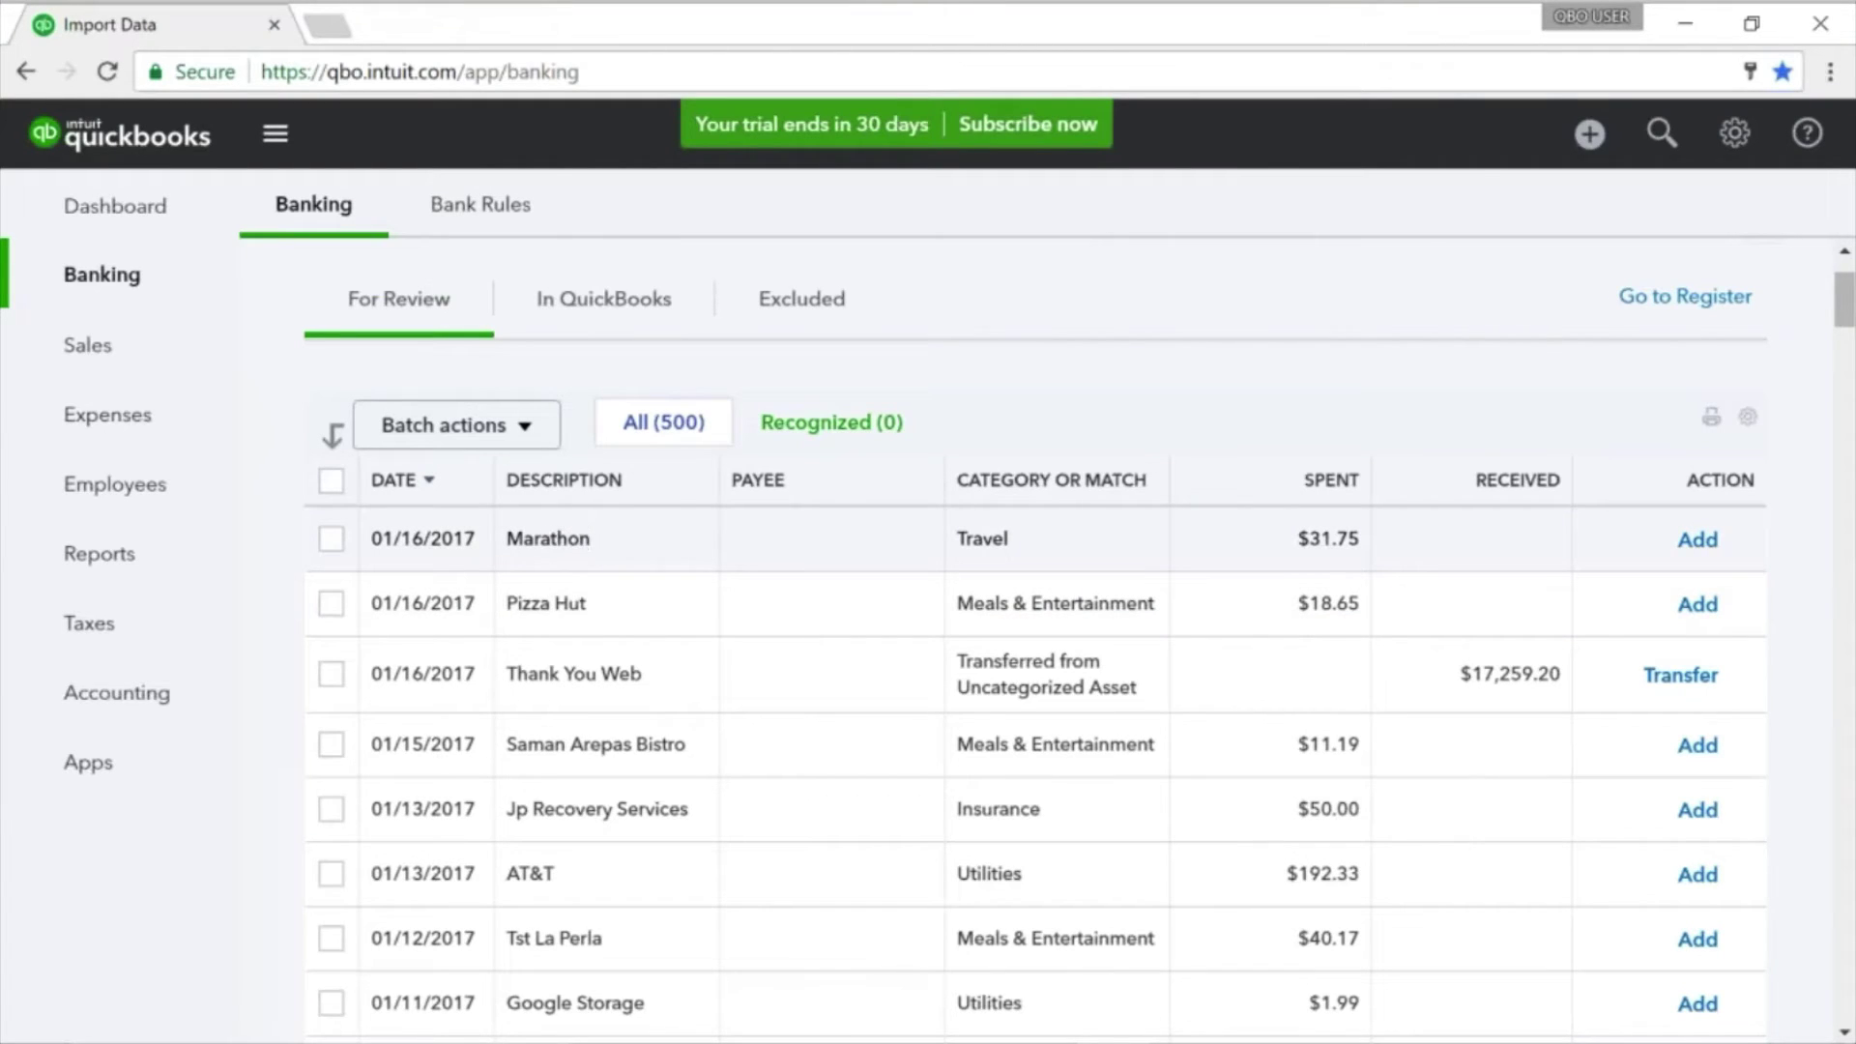
{"action": "left_click", "coordinate": [1750, 419]}
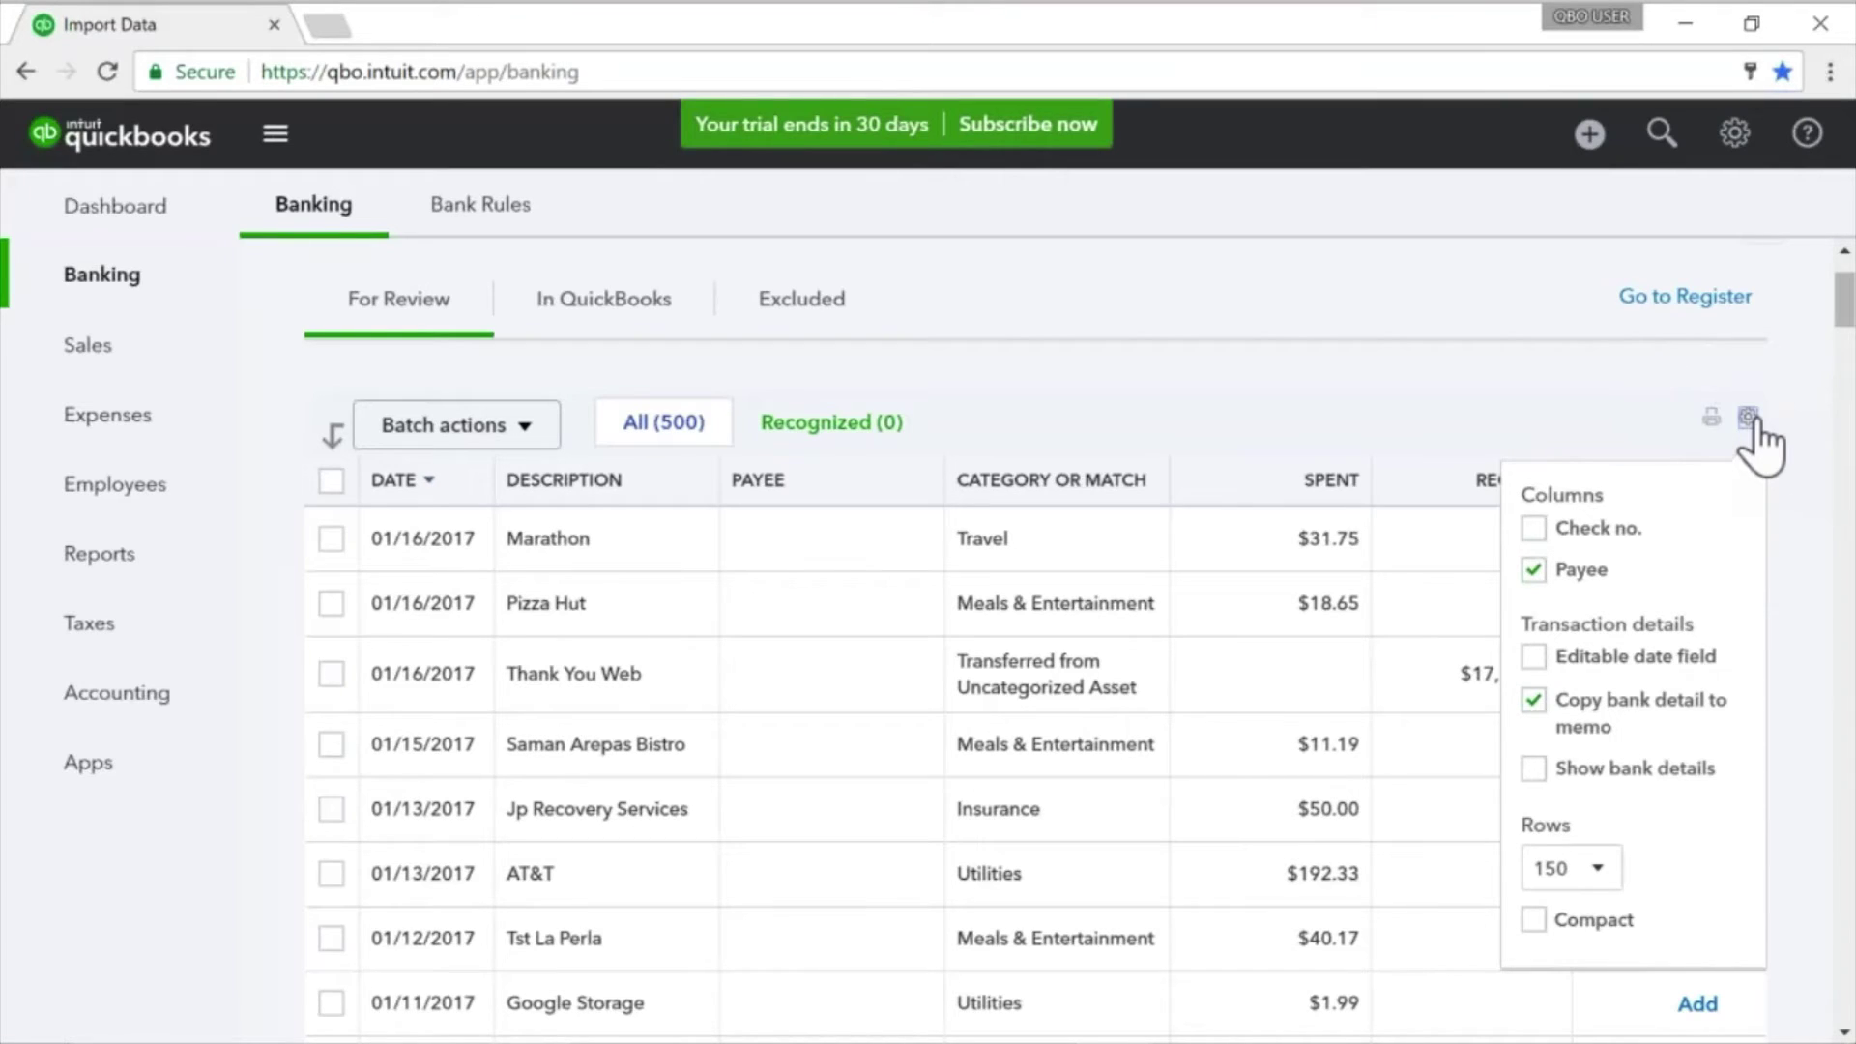
{"action": "left_click", "coordinate": [1541, 773]}
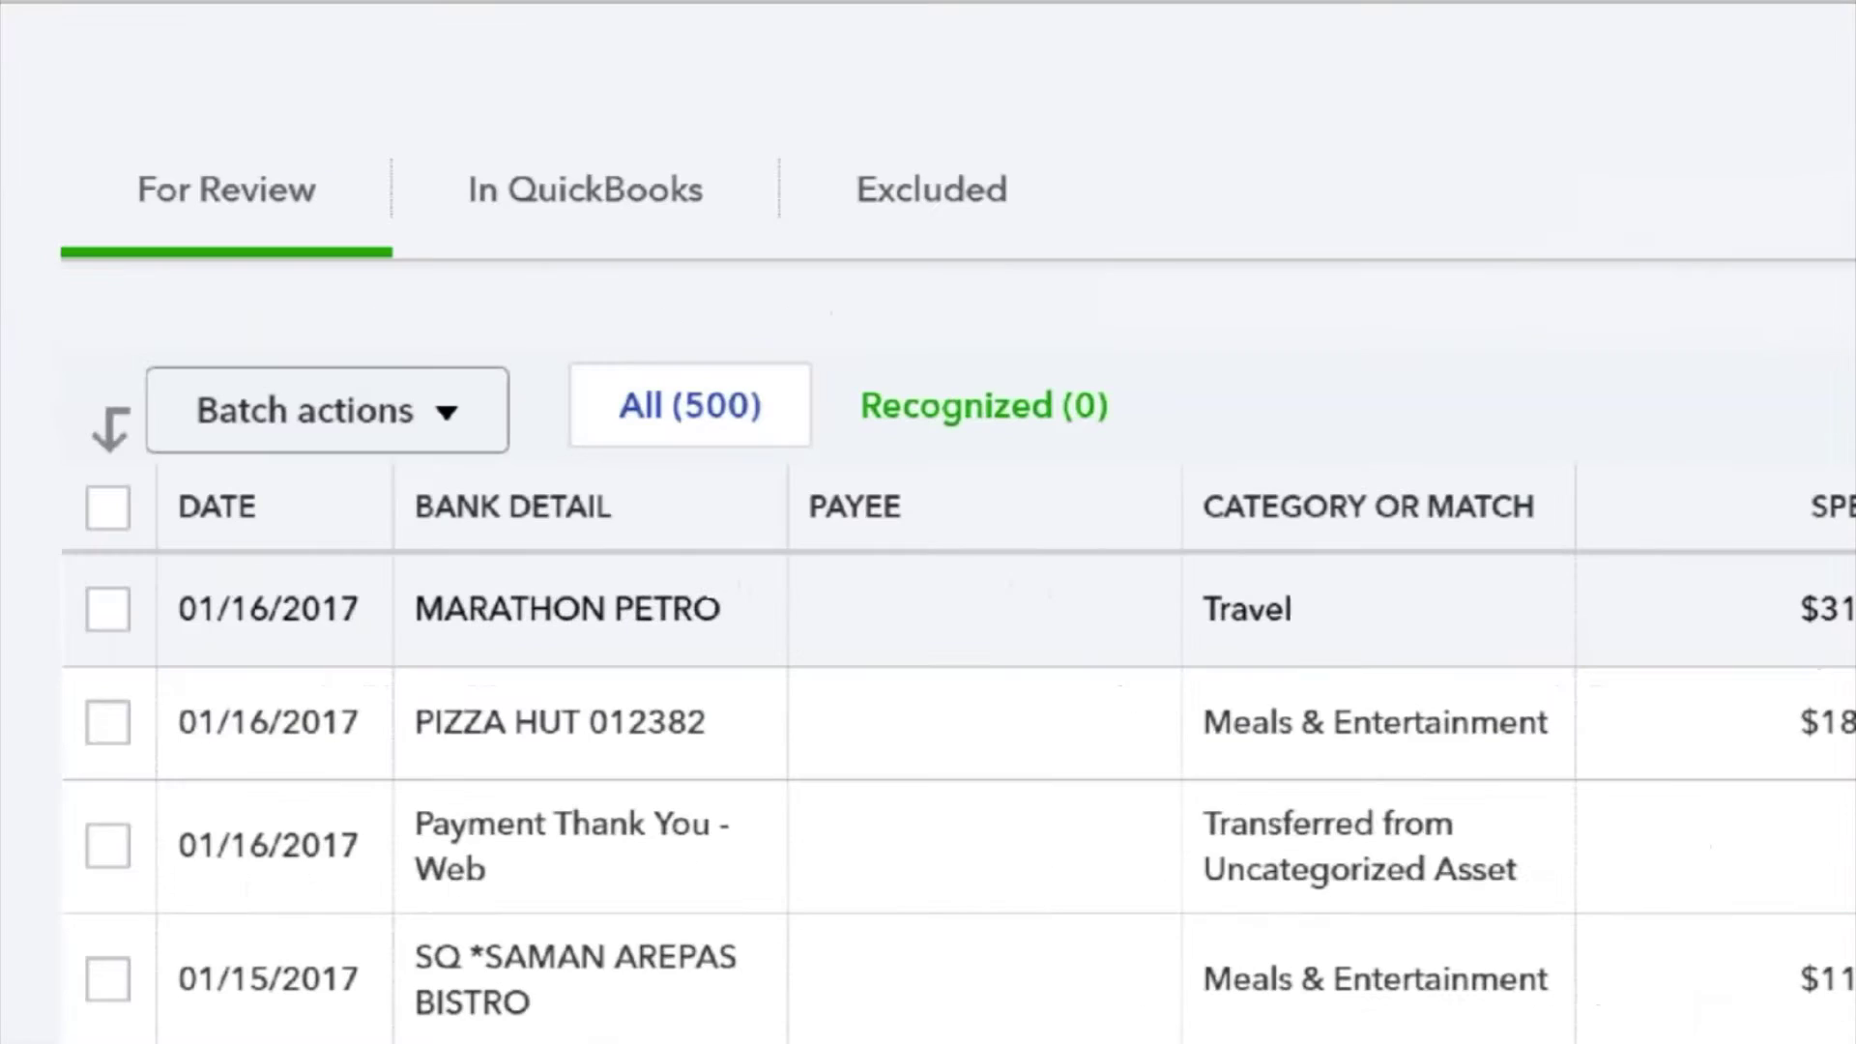
{"action": "left_click_drag", "start_coordinate": [406, 649], "coordinate": [749, 646]}
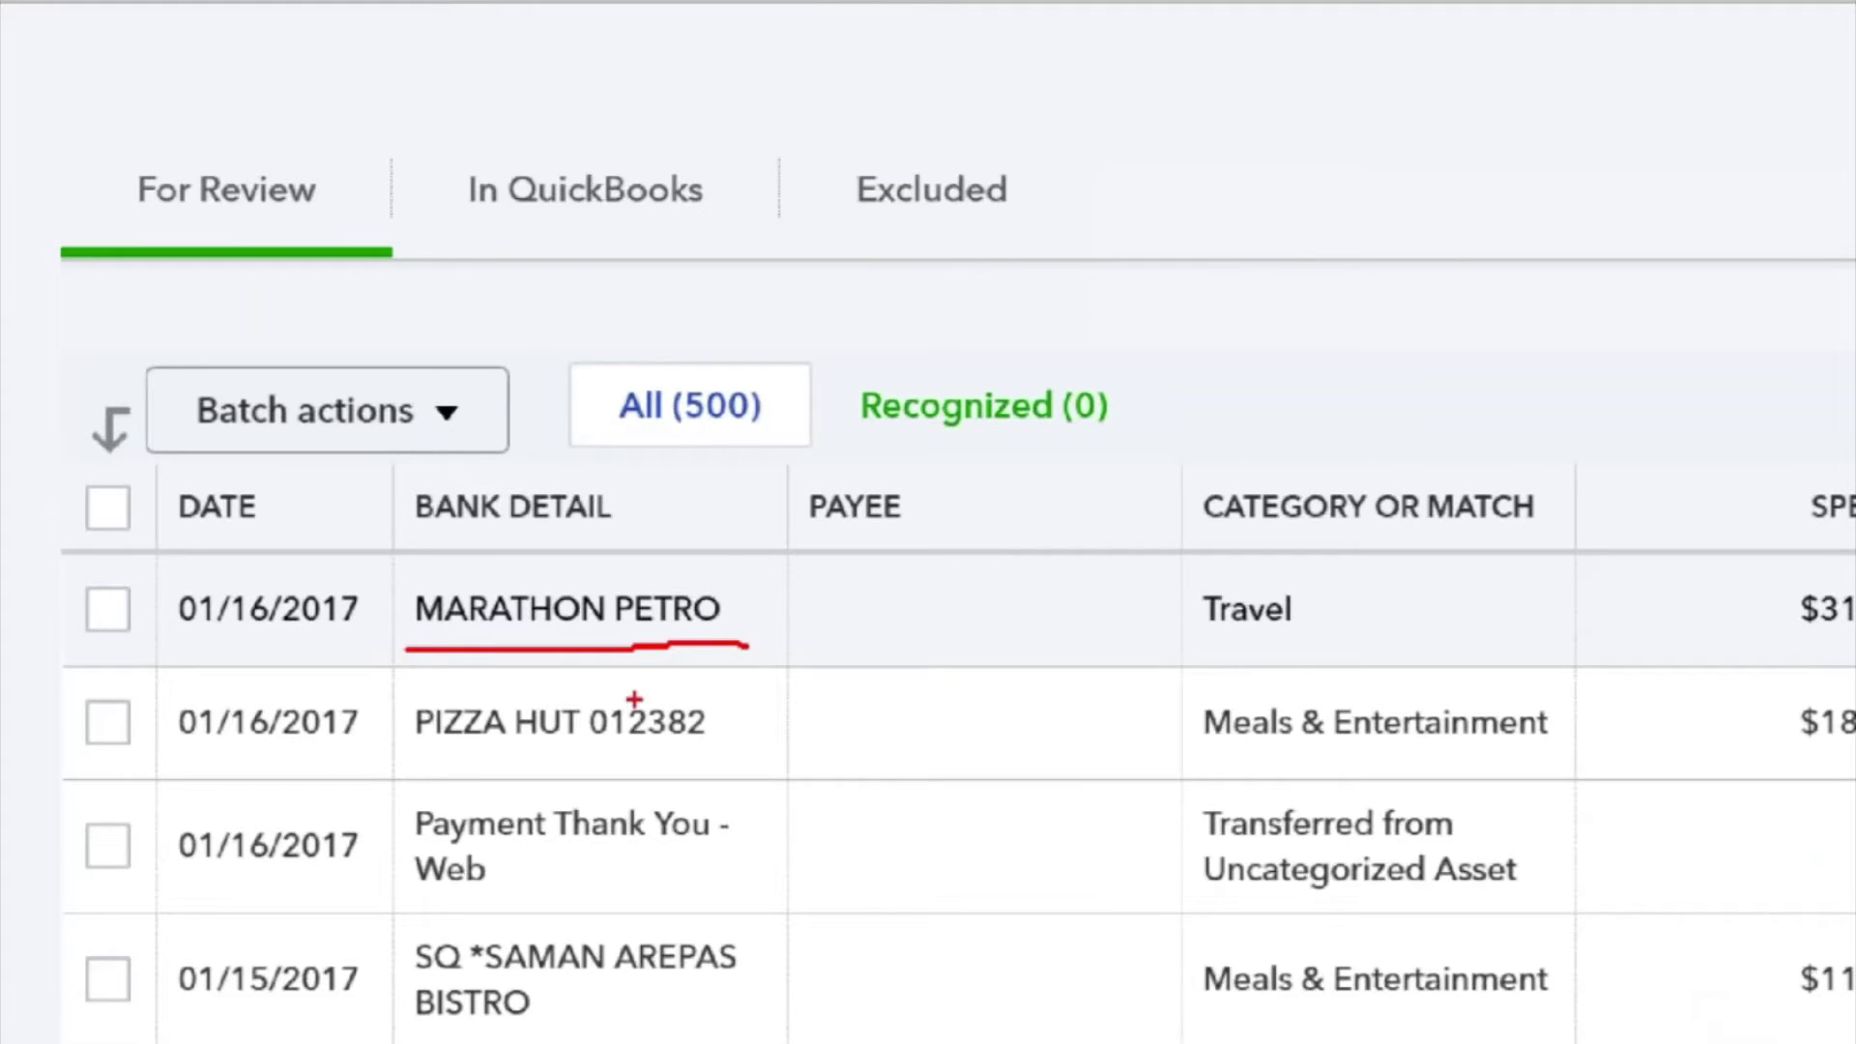
{"action": "left_click_drag", "start_coordinate": [413, 749], "coordinate": [773, 768]}
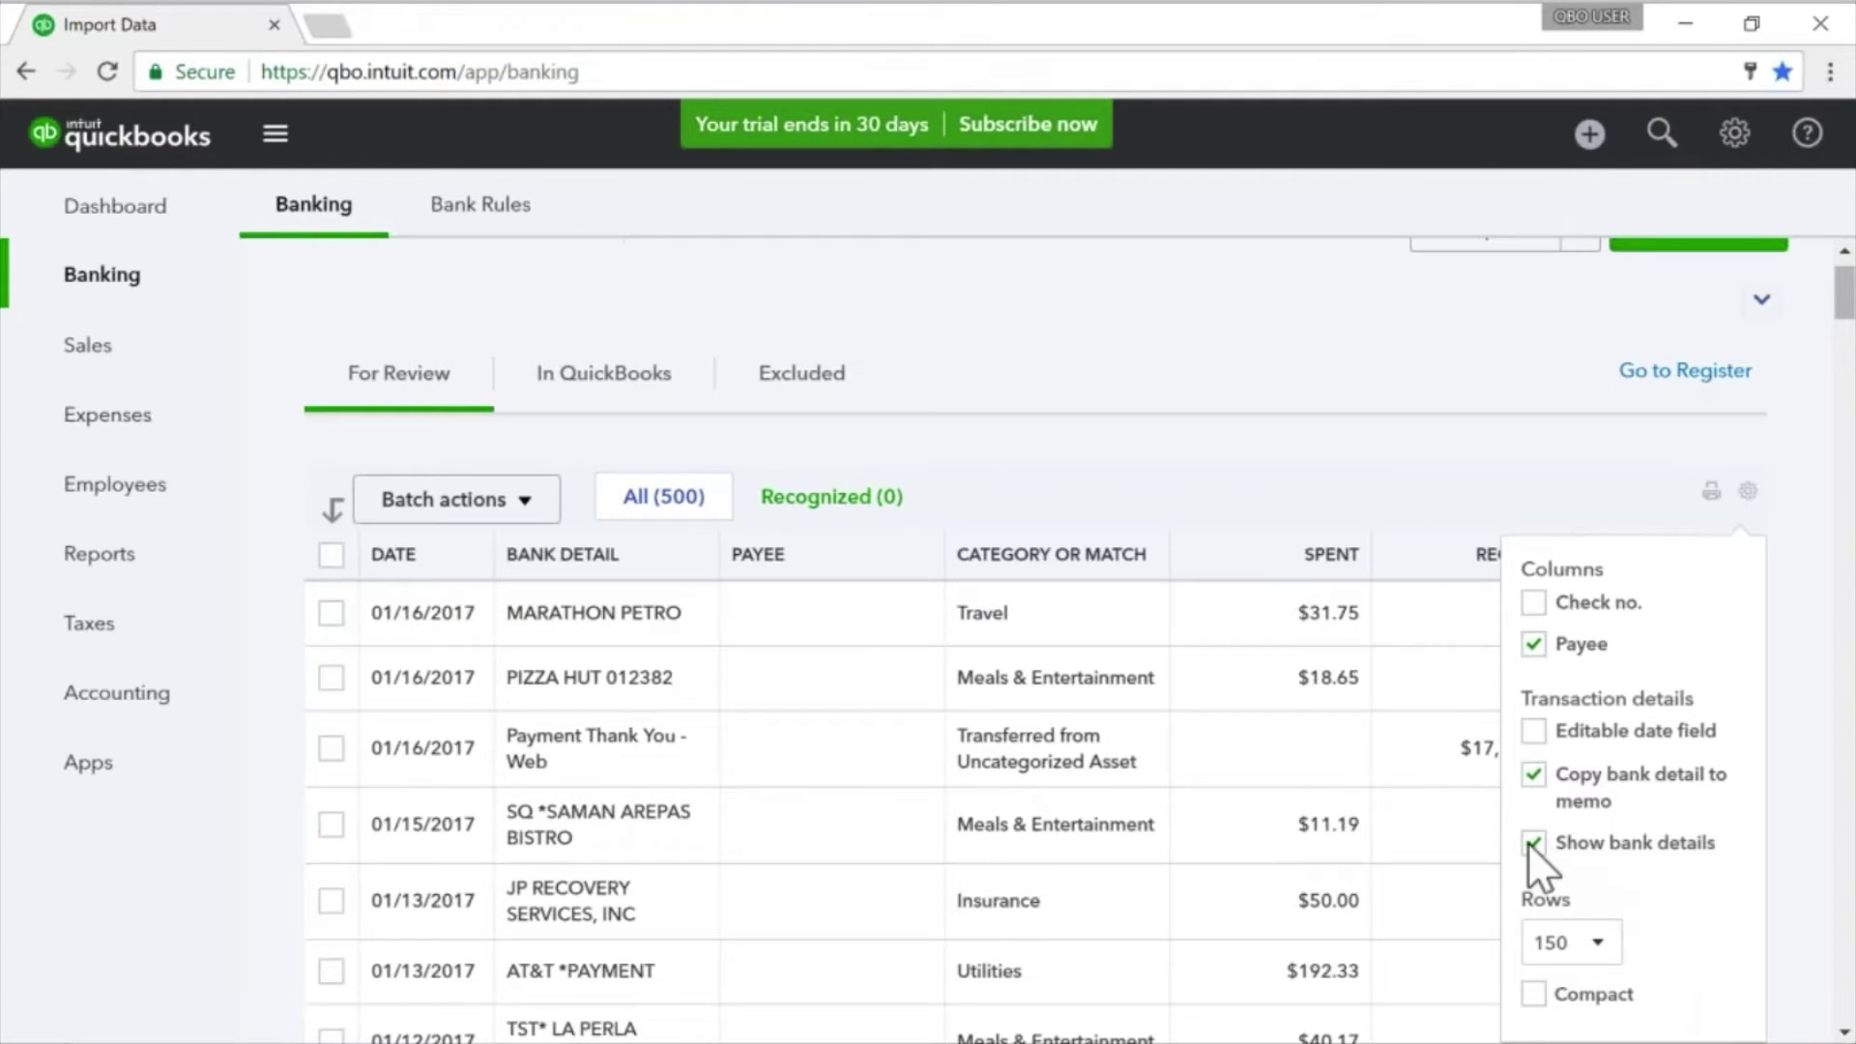
Step: Turn Show bank details off and back on to compare the simplified descriptions with the original bank details
{"action": "left_click", "coordinate": [1527, 843]}
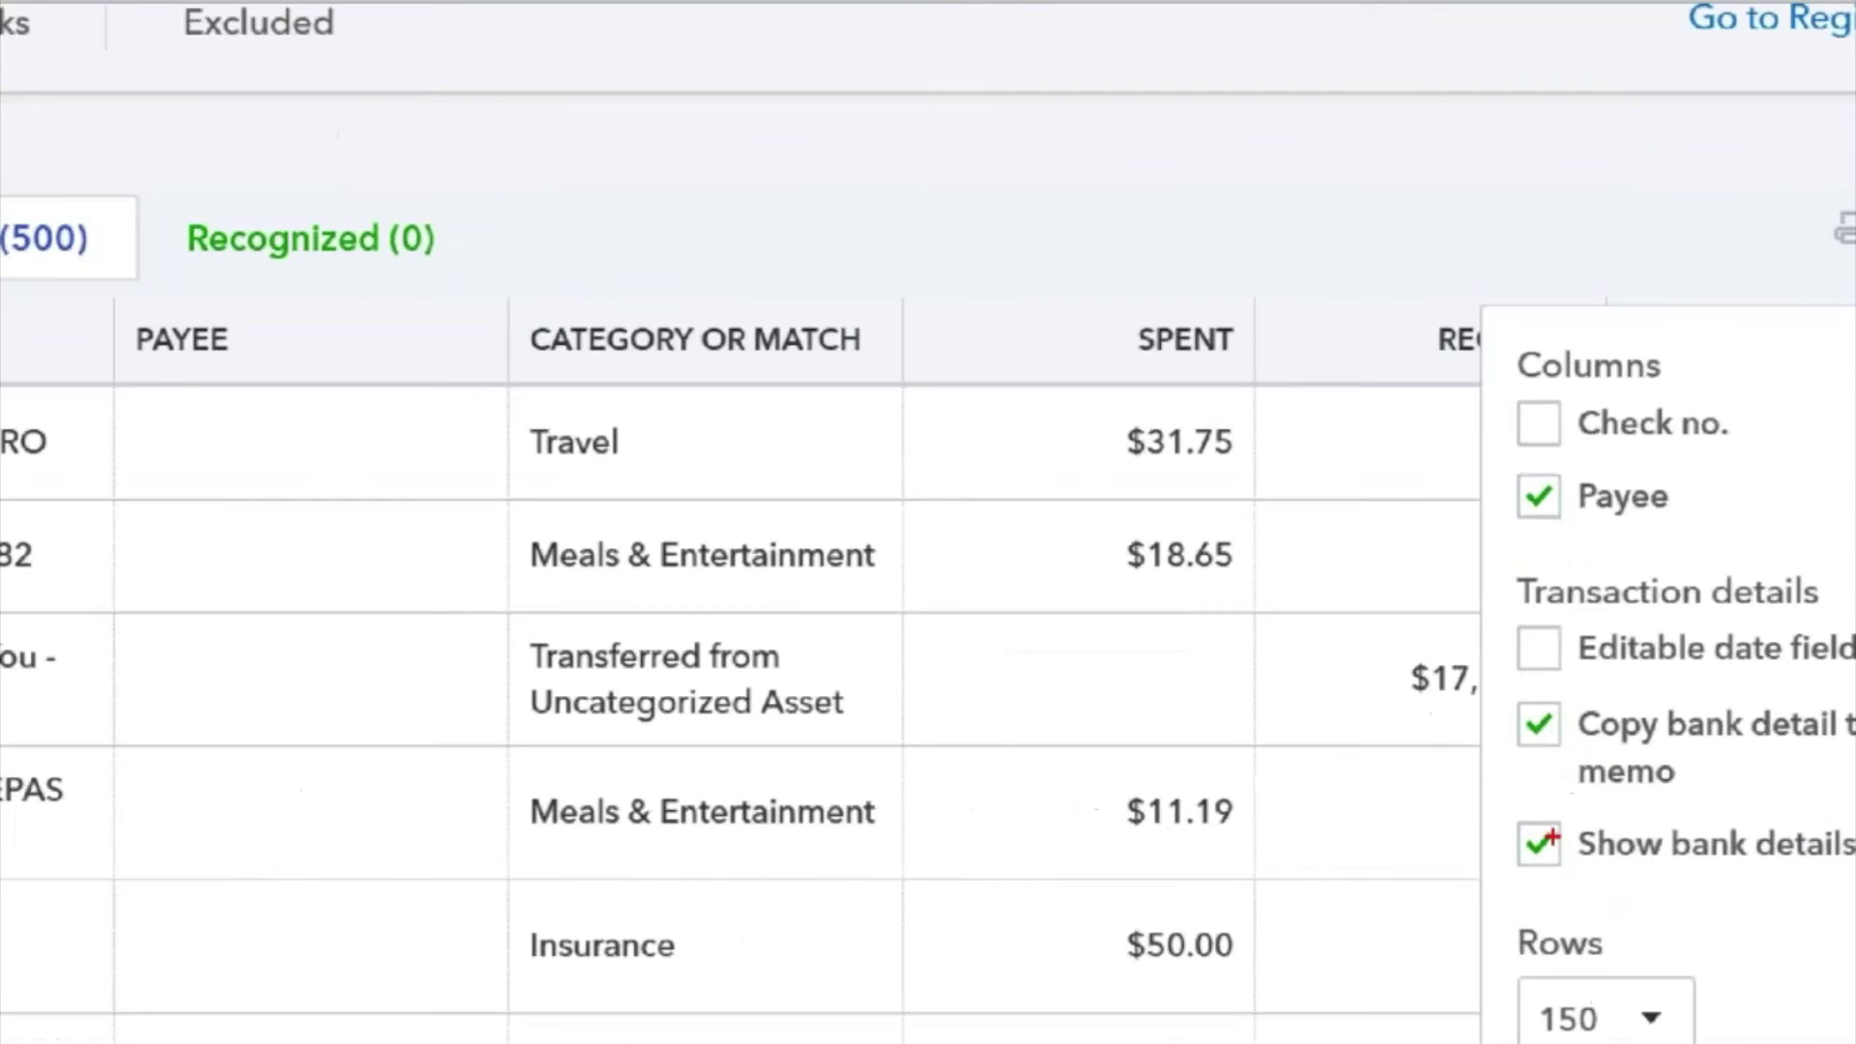
{"action": "mouse_move", "coordinate": [1540, 838]}
{"action": "left_mouse_down"}
{"action": "mouse_move", "coordinate": [1583, 887]}
{"action": "mouse_move", "coordinate": [1593, 829]}
{"action": "left_mouse_up"}
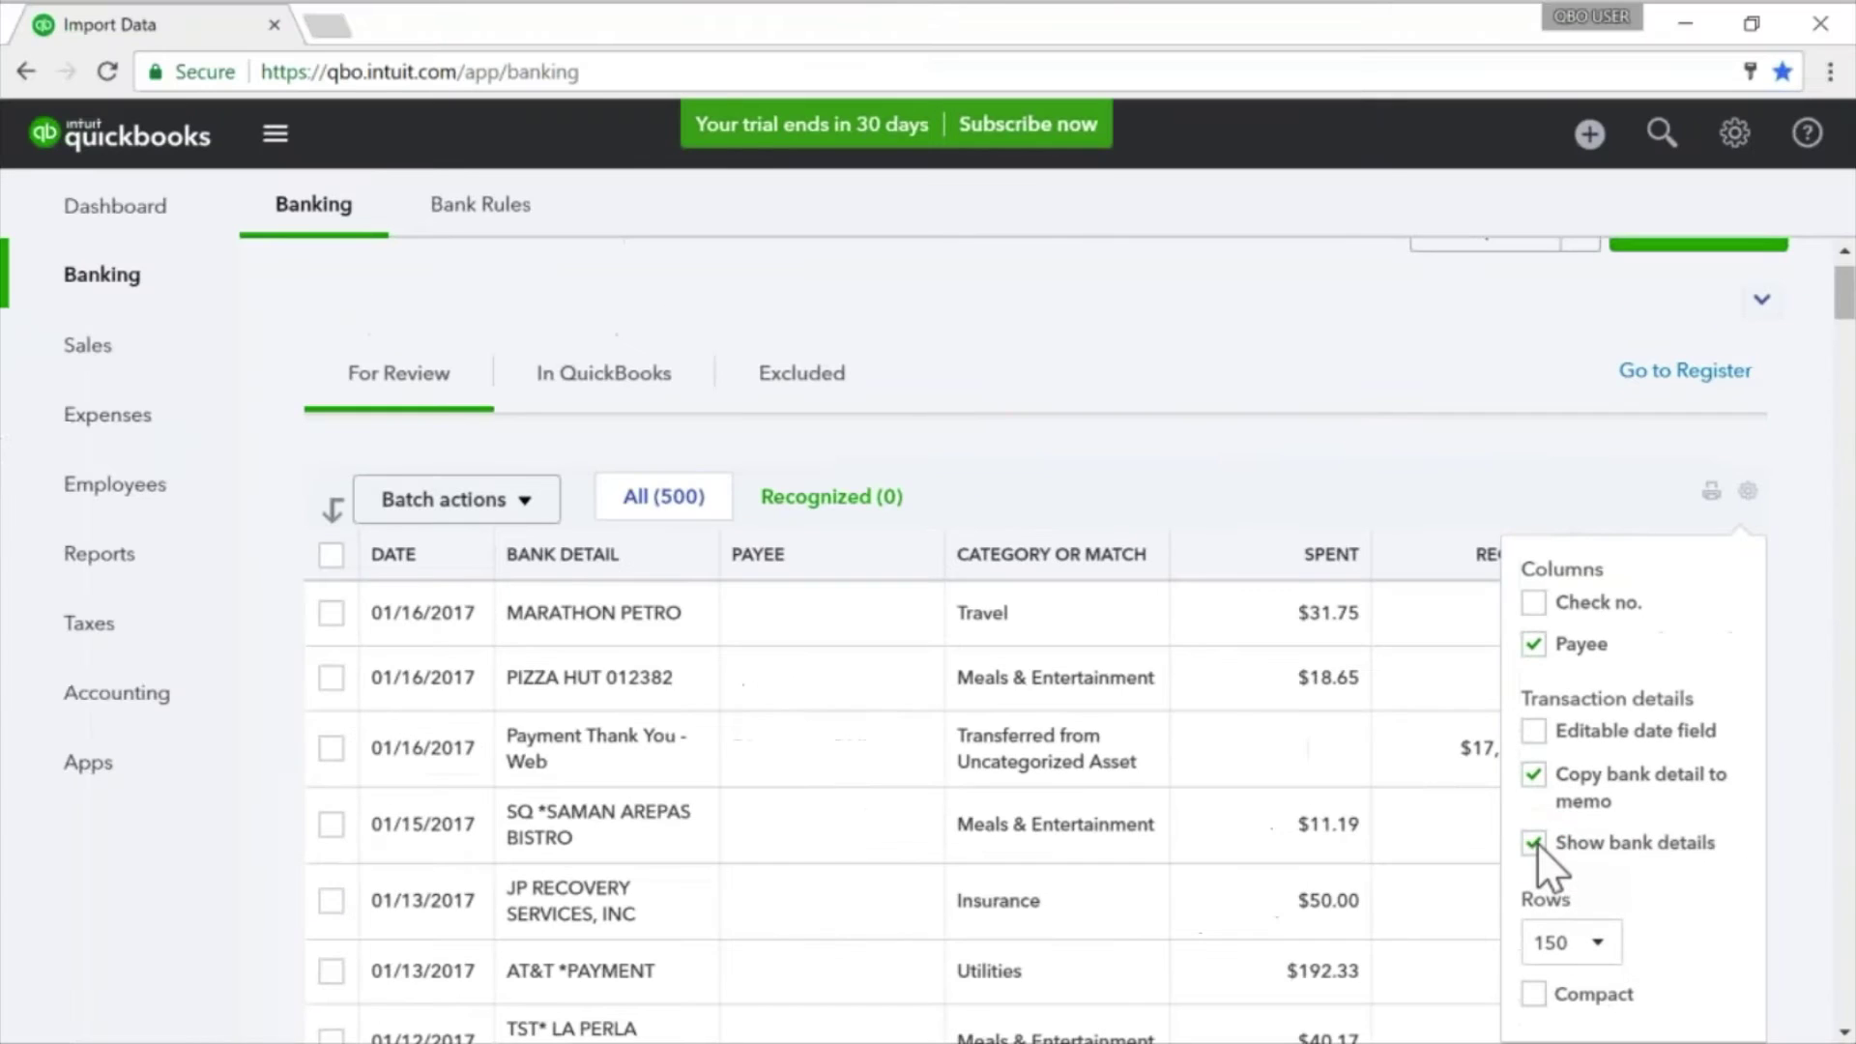
{"action": "left_click", "coordinate": [1541, 842]}
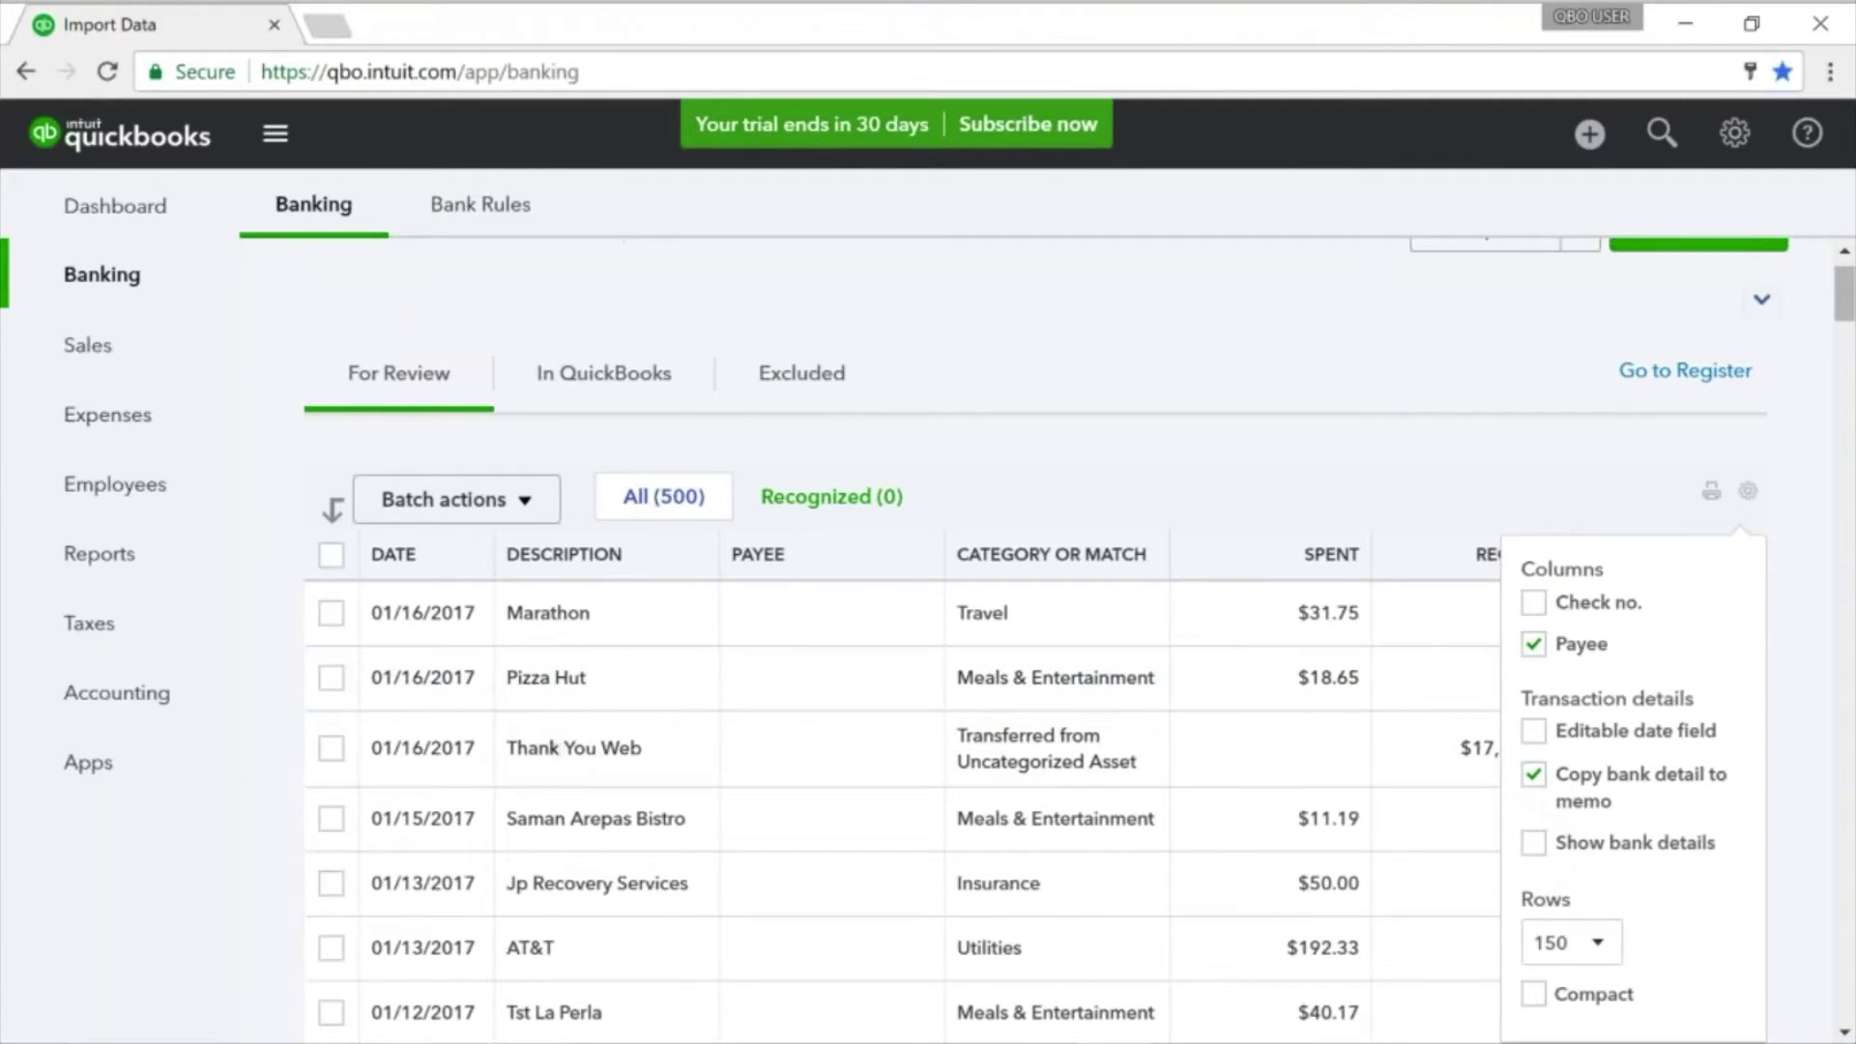
{"action": "left_click", "coordinate": [1532, 843]}
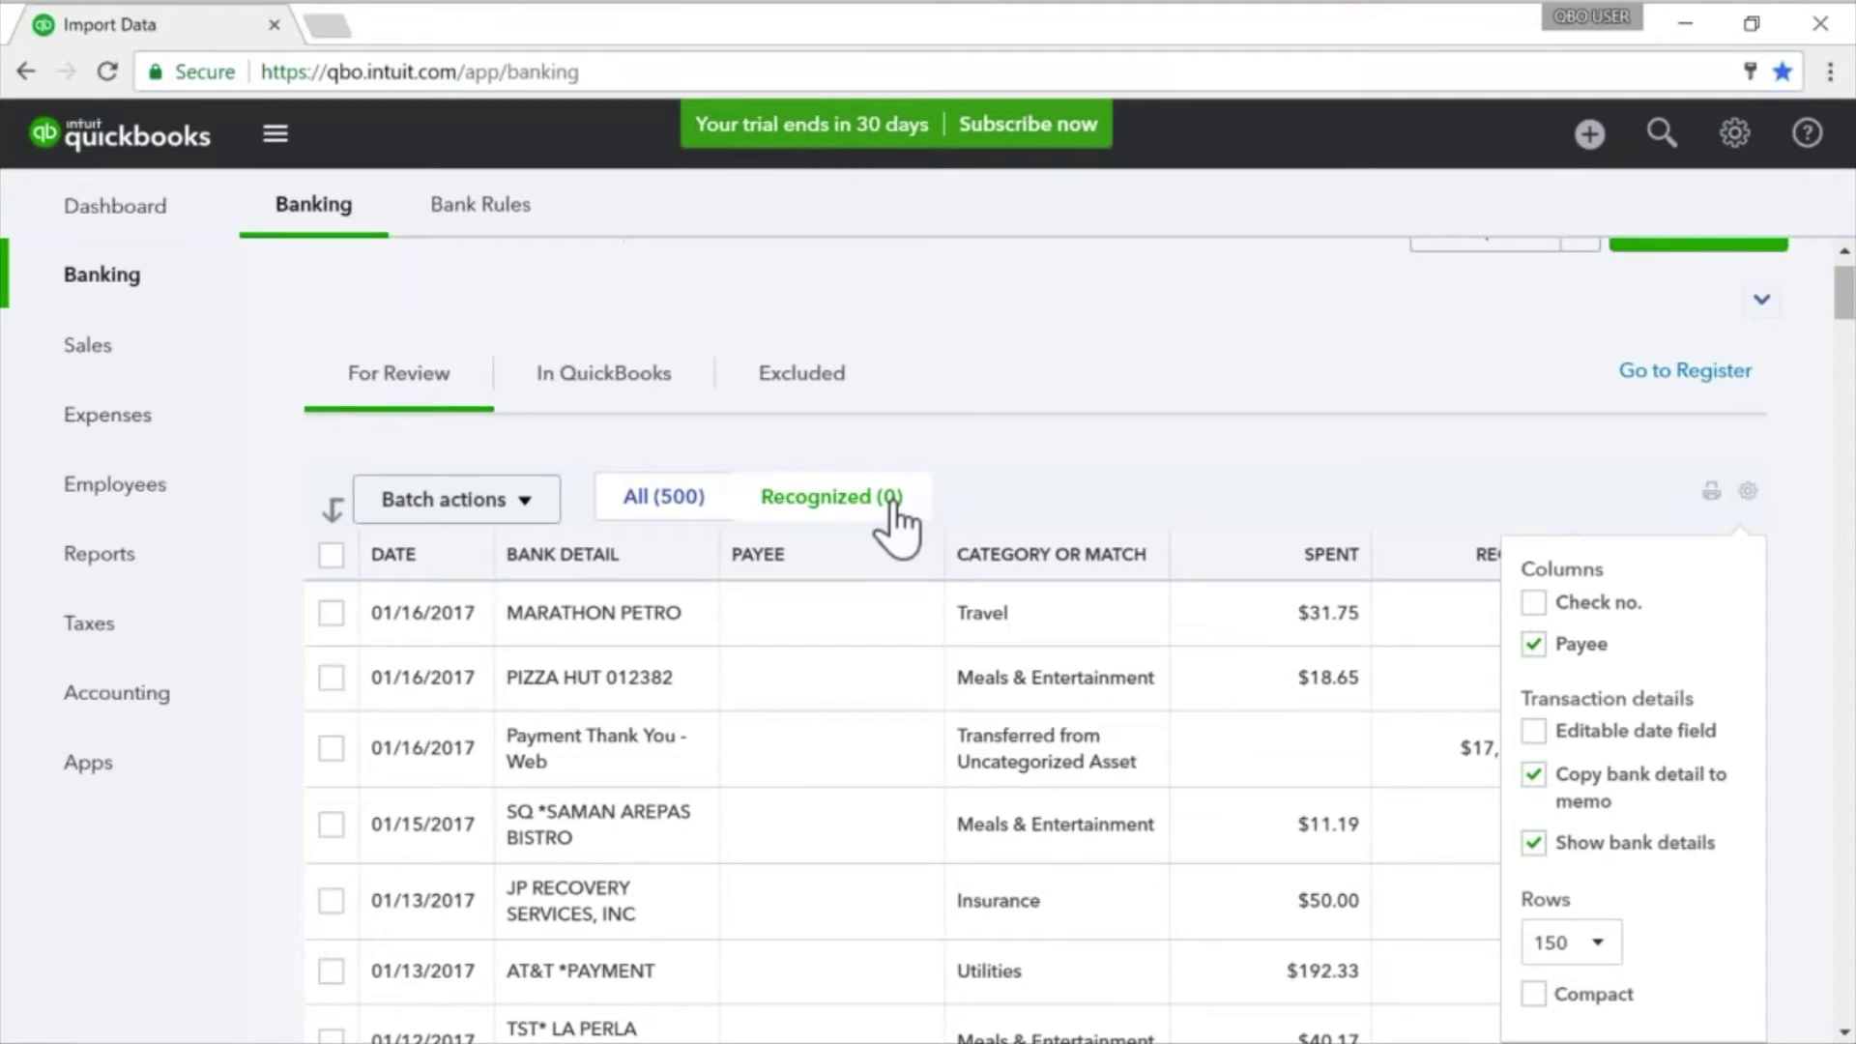
Step: Expand the MARATHON PETRO transaction dated 01/16/2017 in the For Review list
{"action": "left_click", "coordinate": [790, 622]}
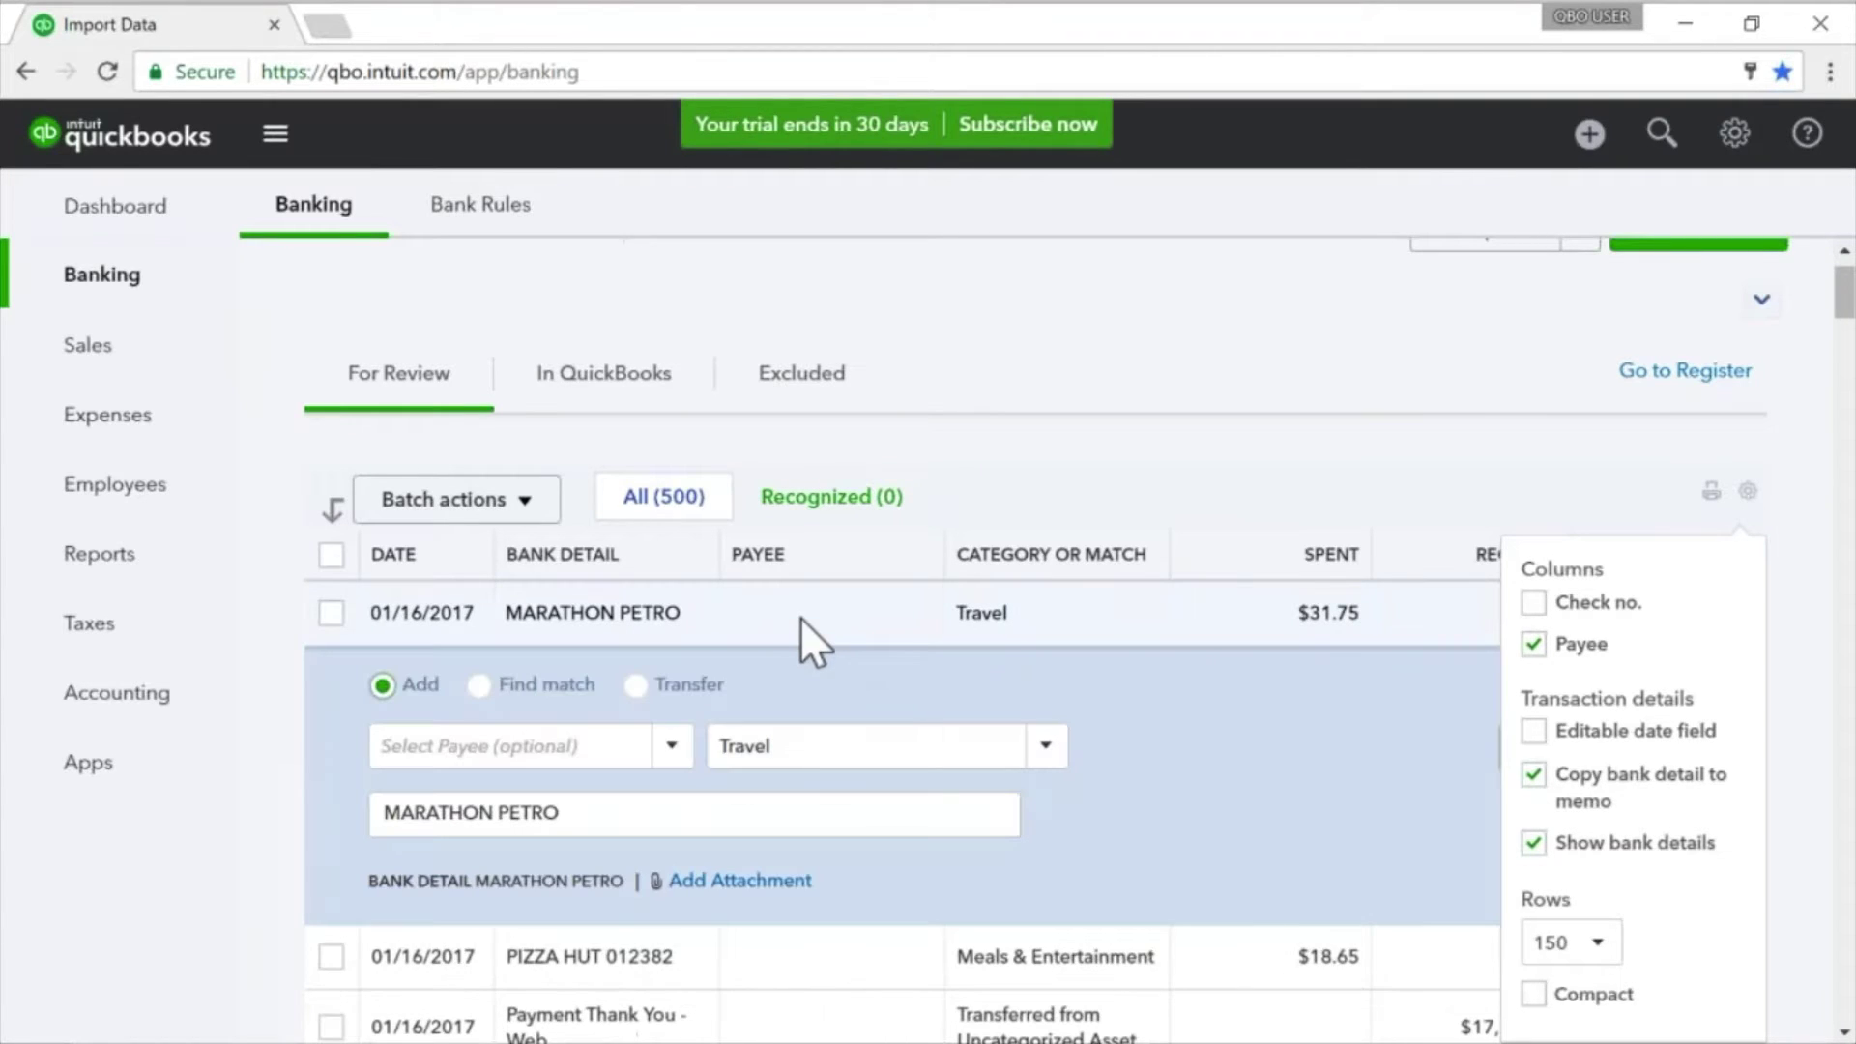
Step: Copy the memo text MARATHON PETRO into the transaction's payee and save it as a new name of type Vendor
{"action": "left_click", "coordinate": [475, 740]}
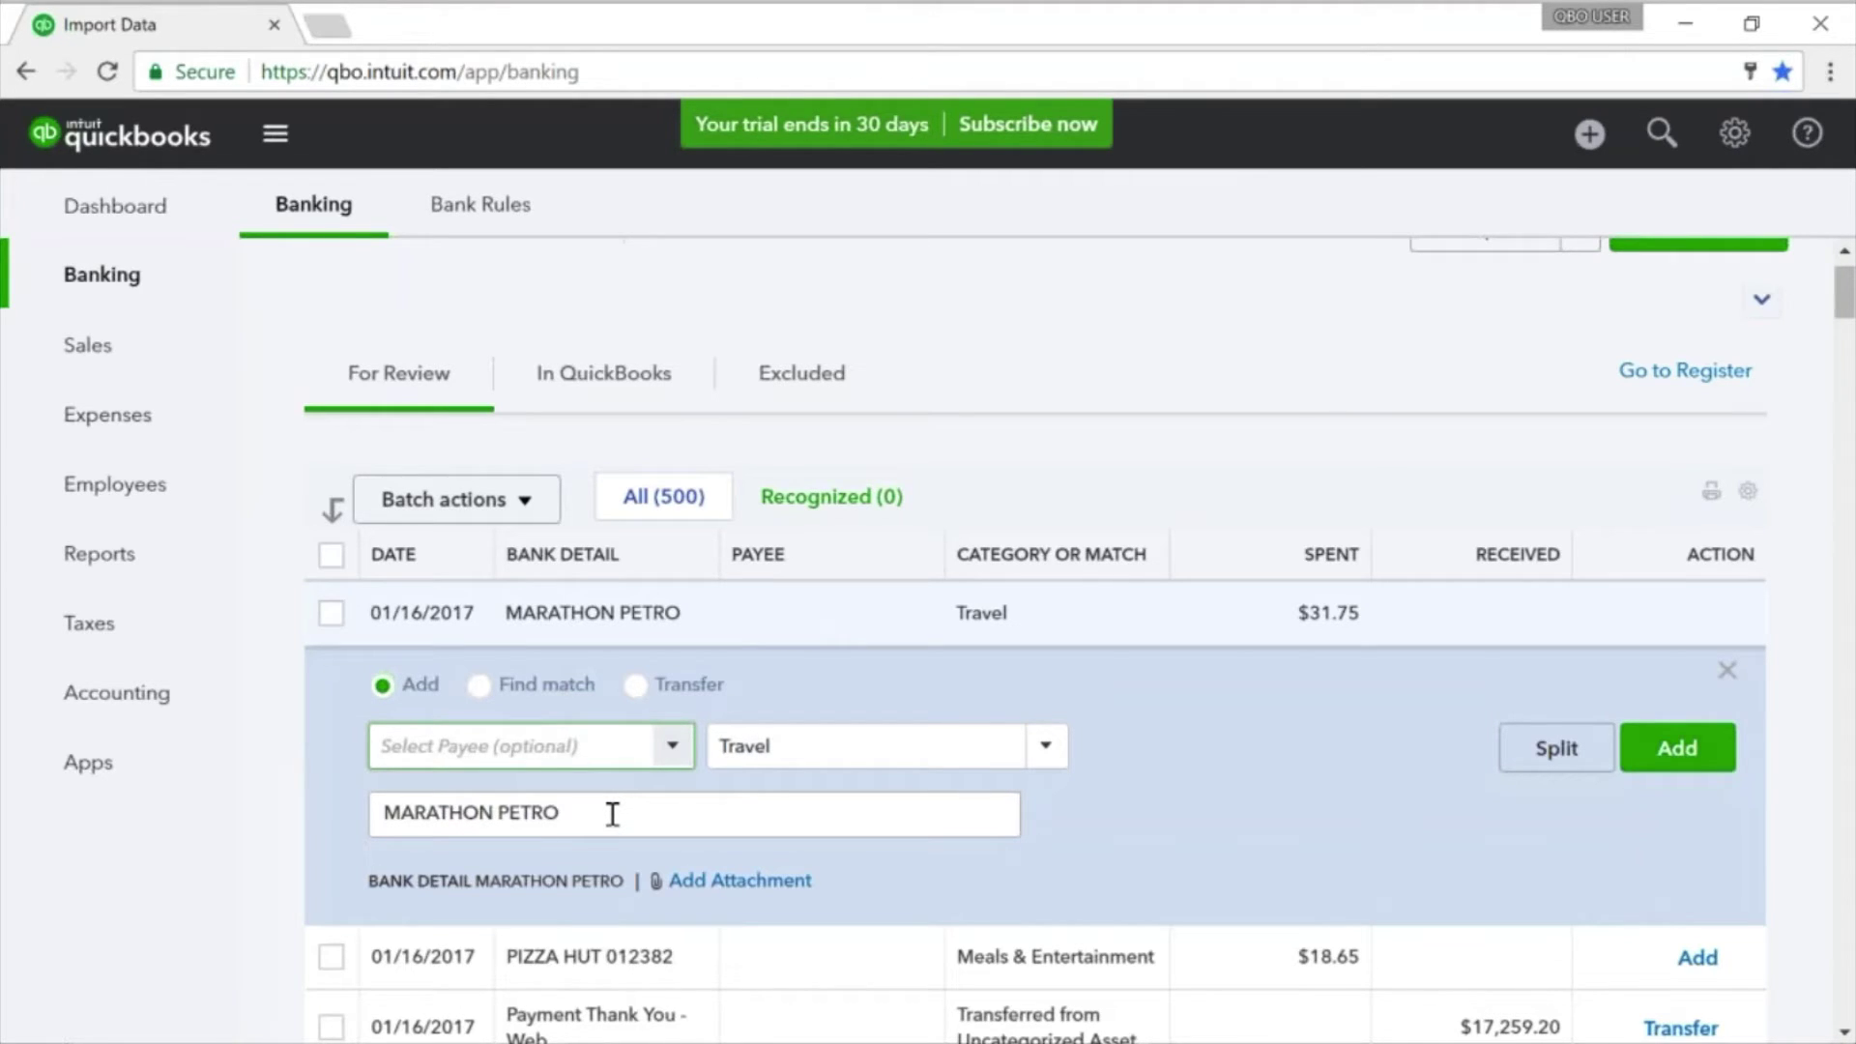
{"action": "left_click_drag", "start_coordinate": [612, 813], "coordinate": [302, 810]}
{"action": "key", "text": "ctrl+c"}
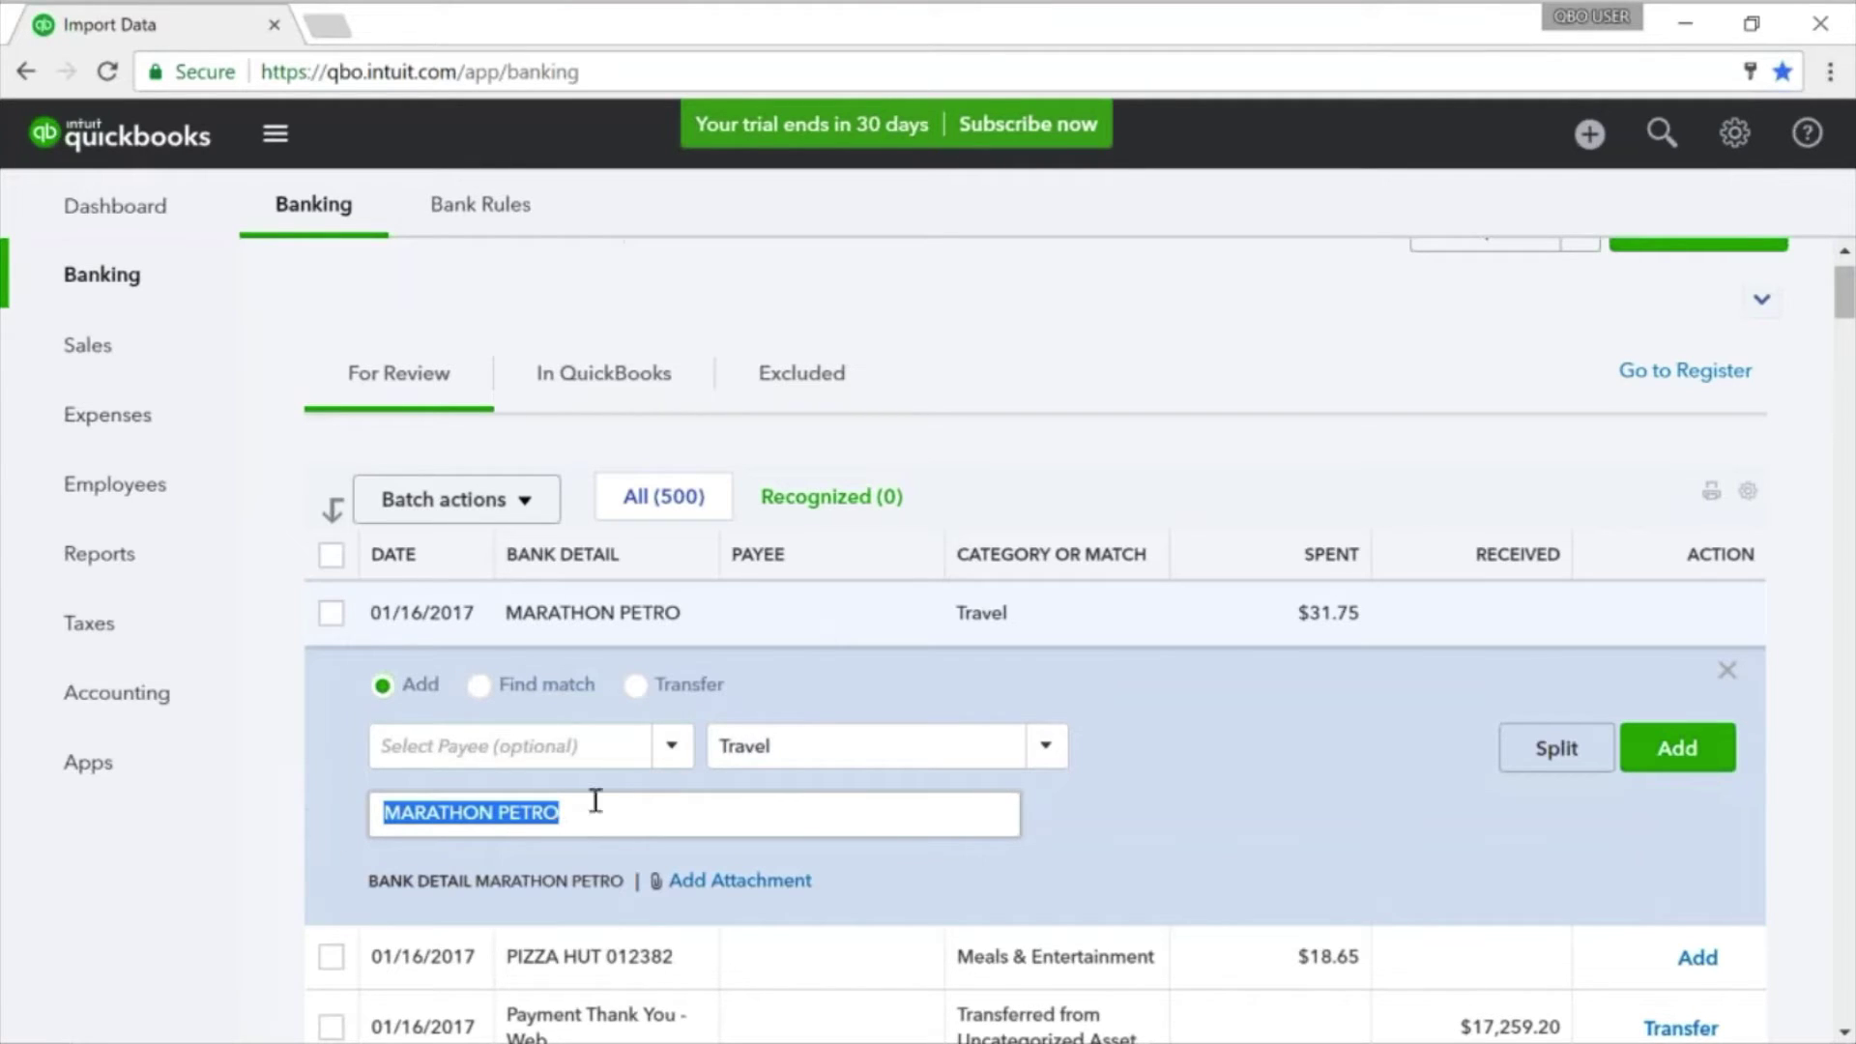
{"action": "left_click", "coordinate": [531, 759]}
{"action": "key", "text": "ctrl+v"}
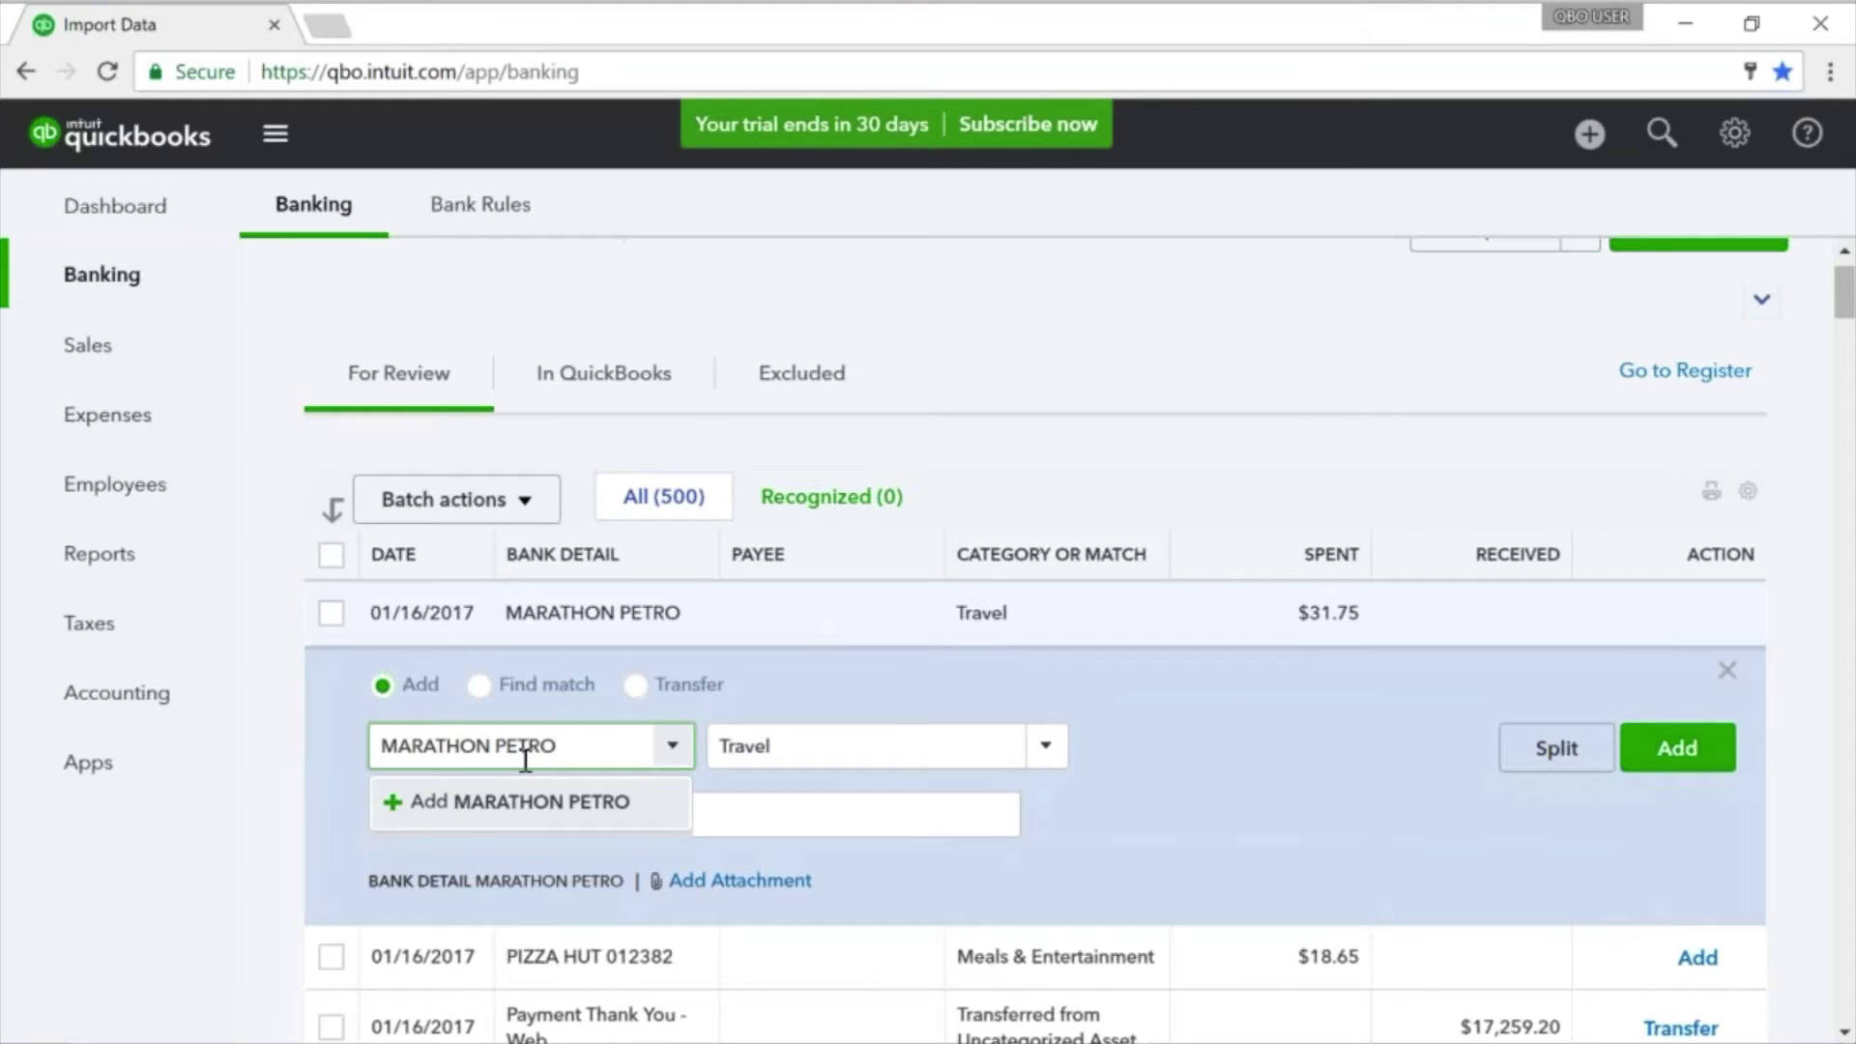
{"action": "key", "text": "Escape"}
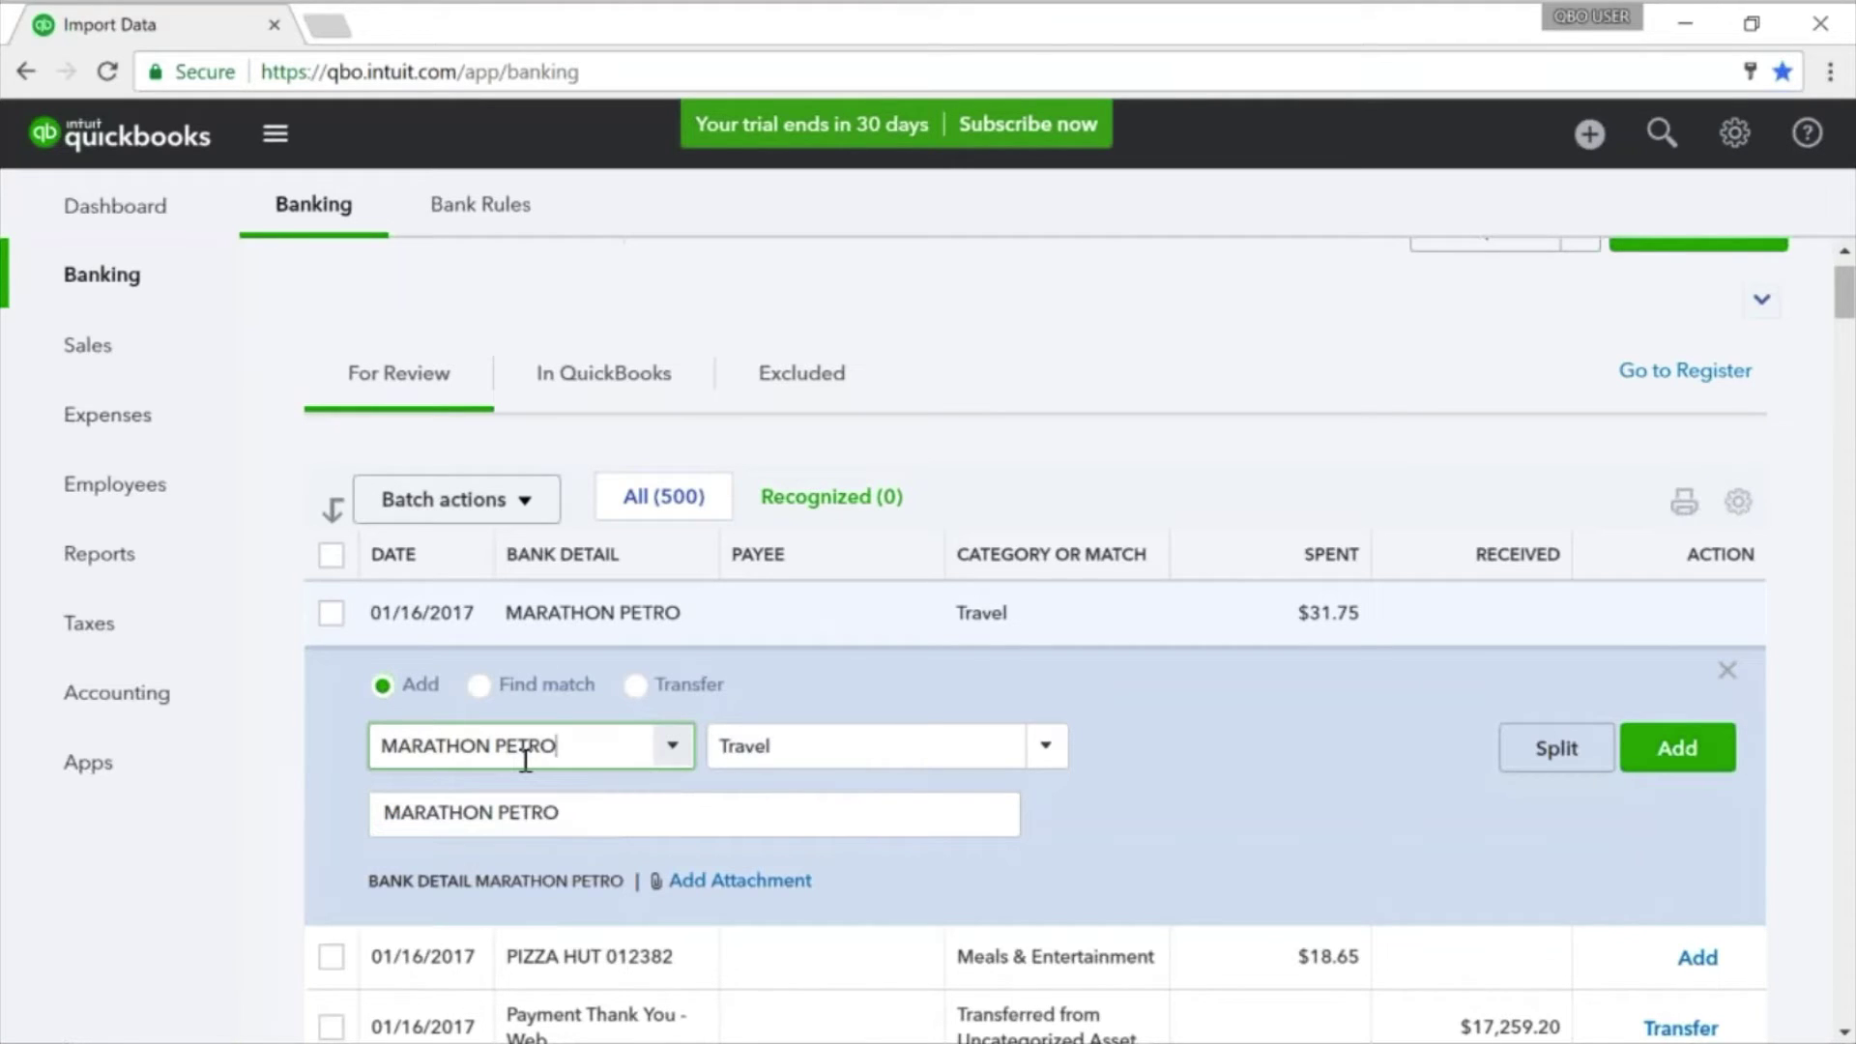
{"action": "left_click", "coordinate": [779, 746]}
{"action": "left_click", "coordinate": [624, 761]}
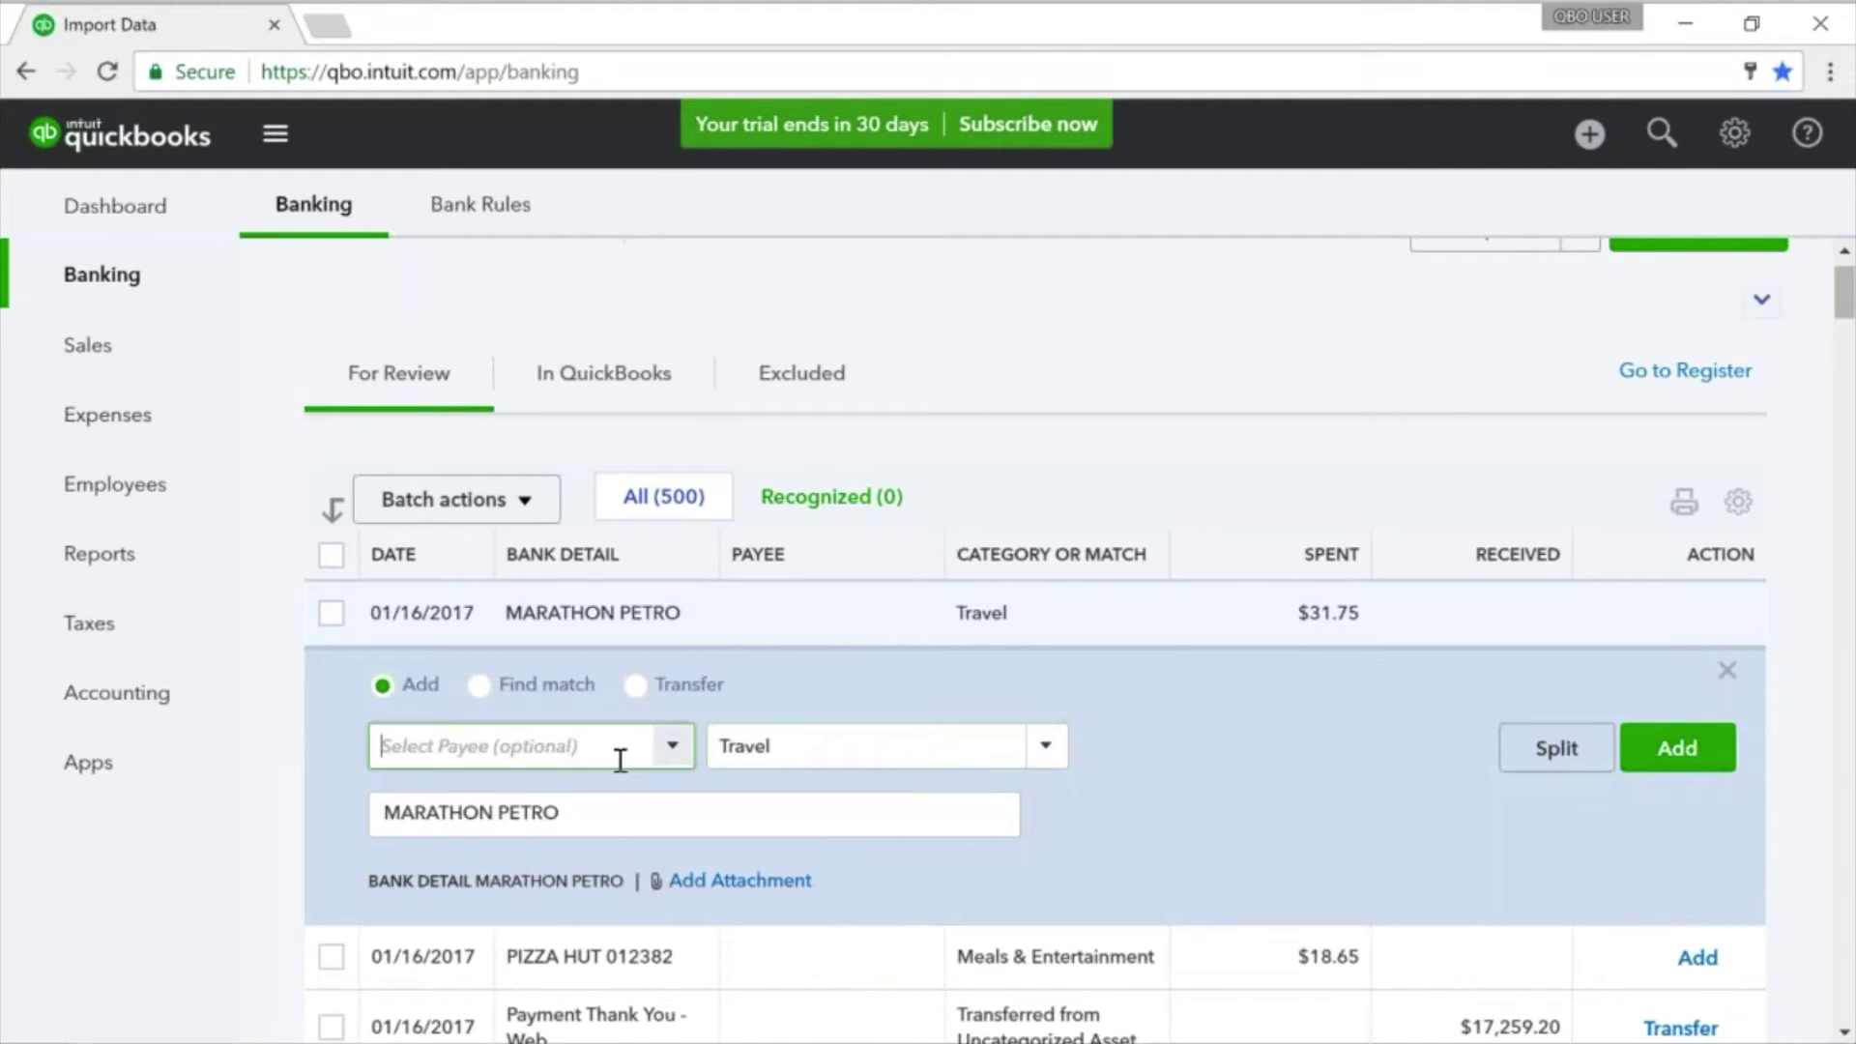
{"action": "key", "text": "ctrl+v"}
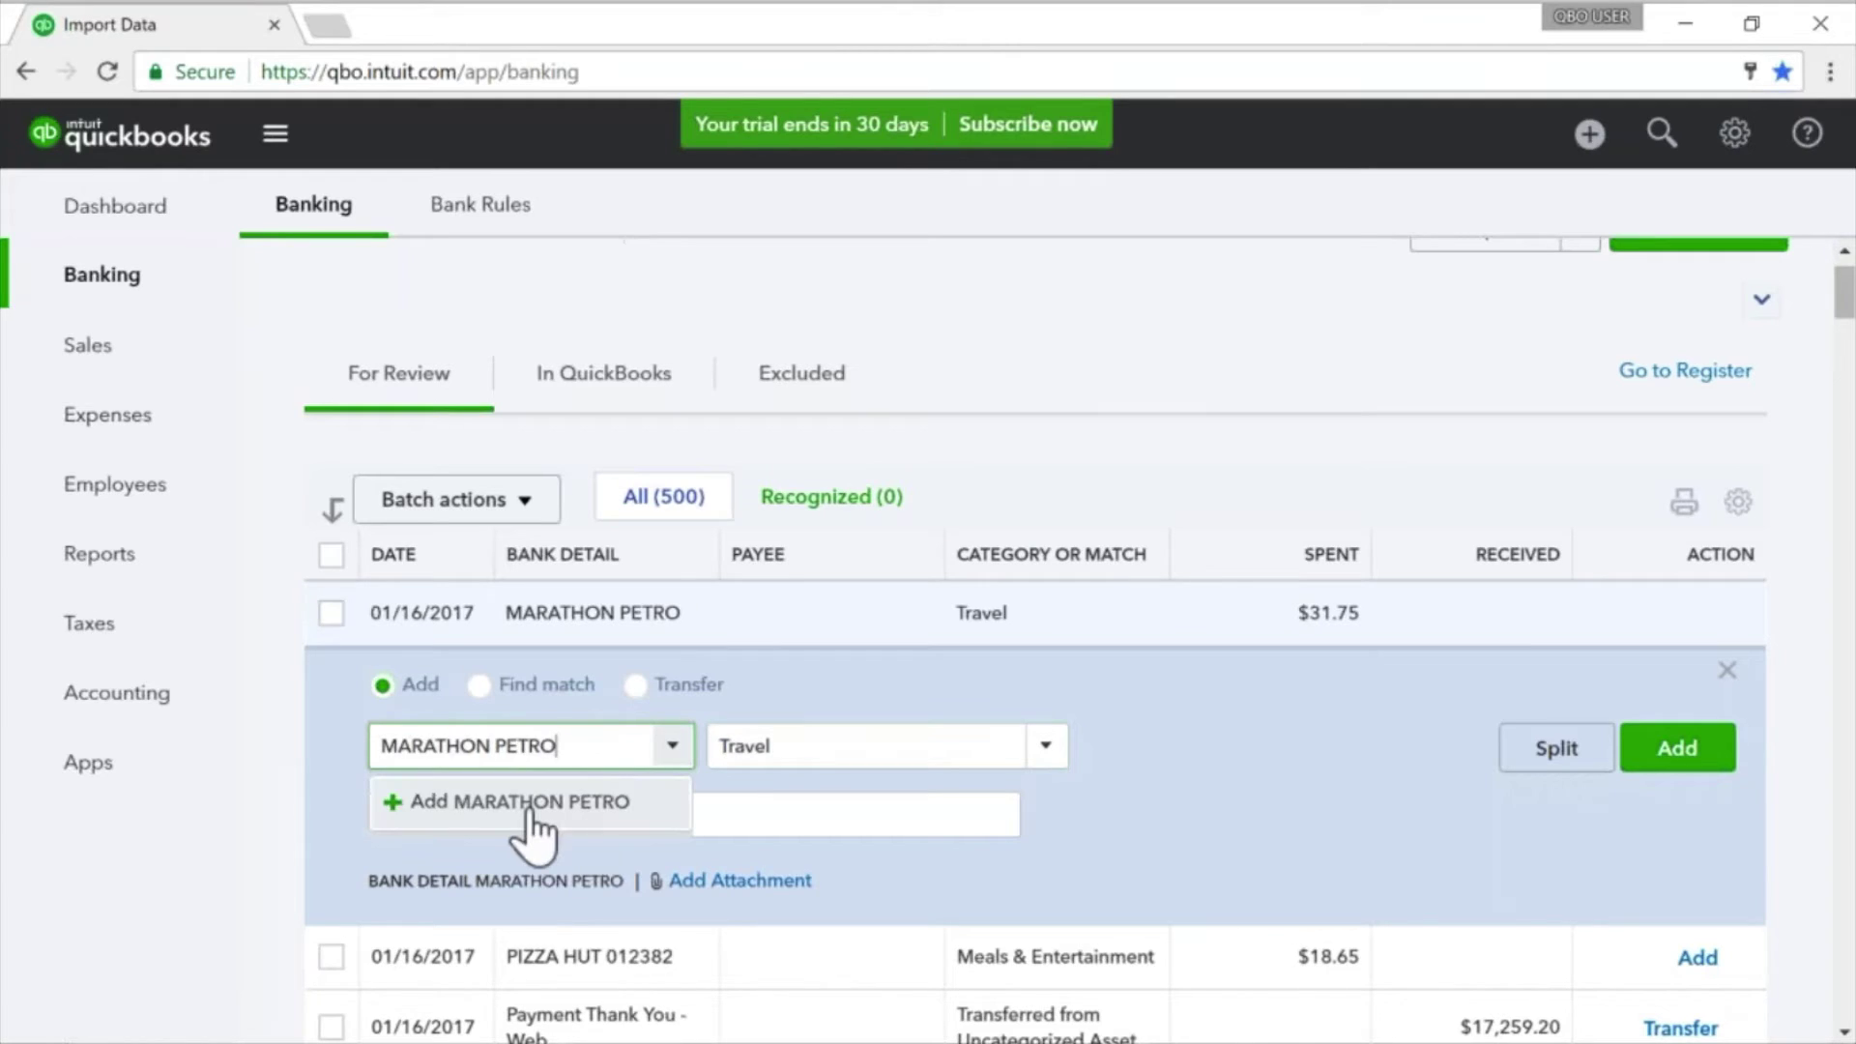
{"action": "left_click", "coordinate": [530, 808]}
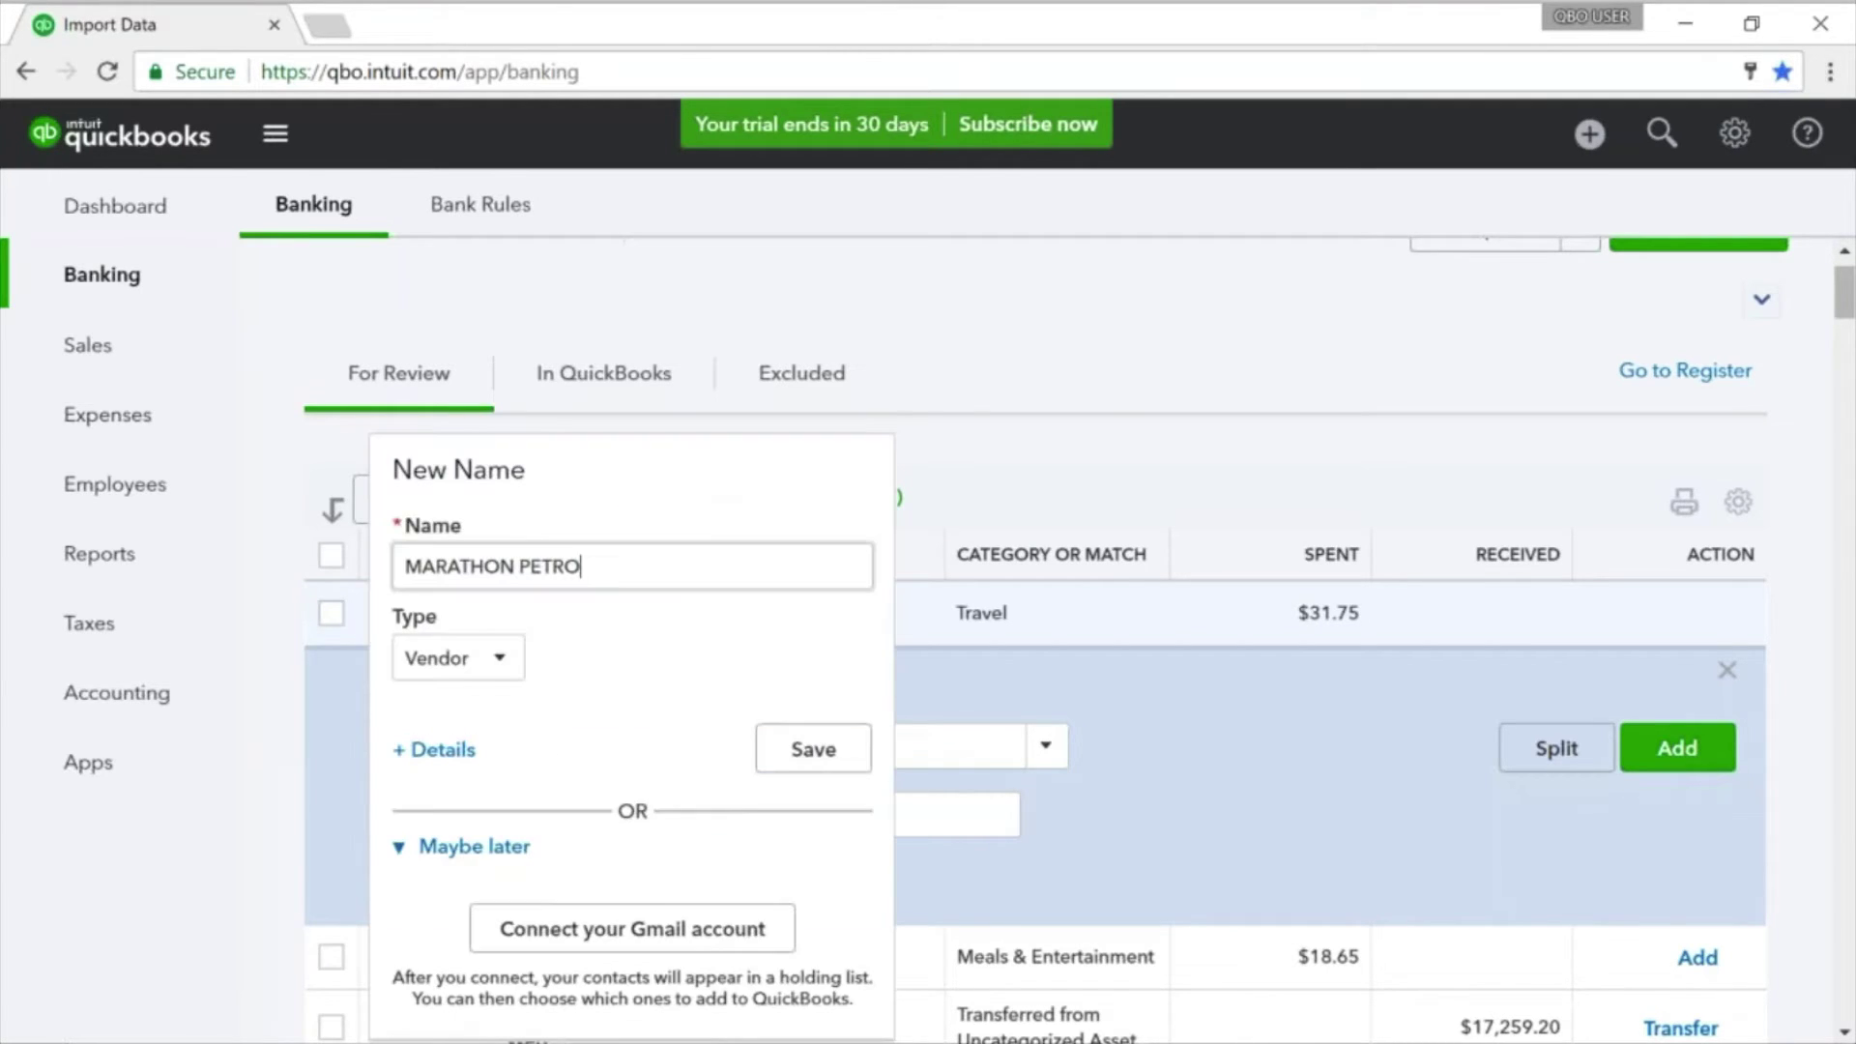
{"action": "left_click", "coordinate": [810, 750]}
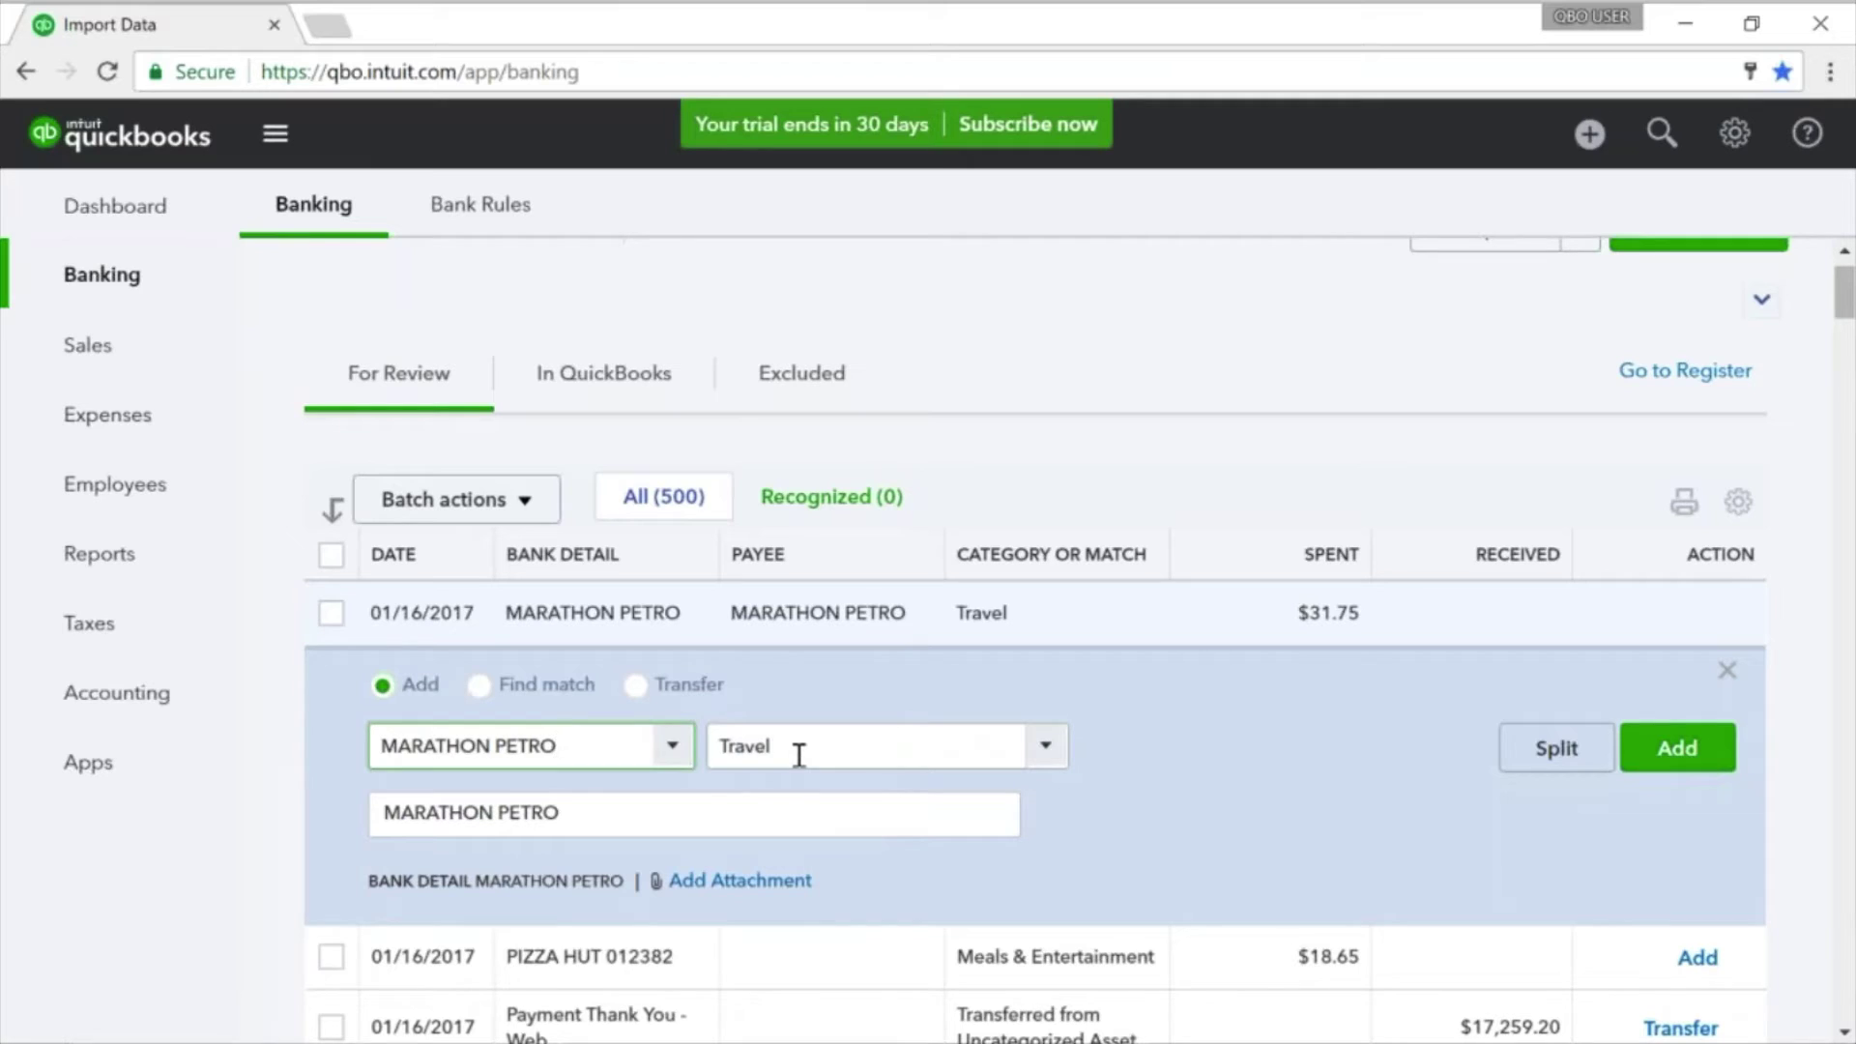
Step: Categorize the MARATHON PETRO transaction under a new Expenses account named Automobile with detail type Advertising/Promotional, and add the transaction
{"action": "left_click", "coordinate": [798, 755]}
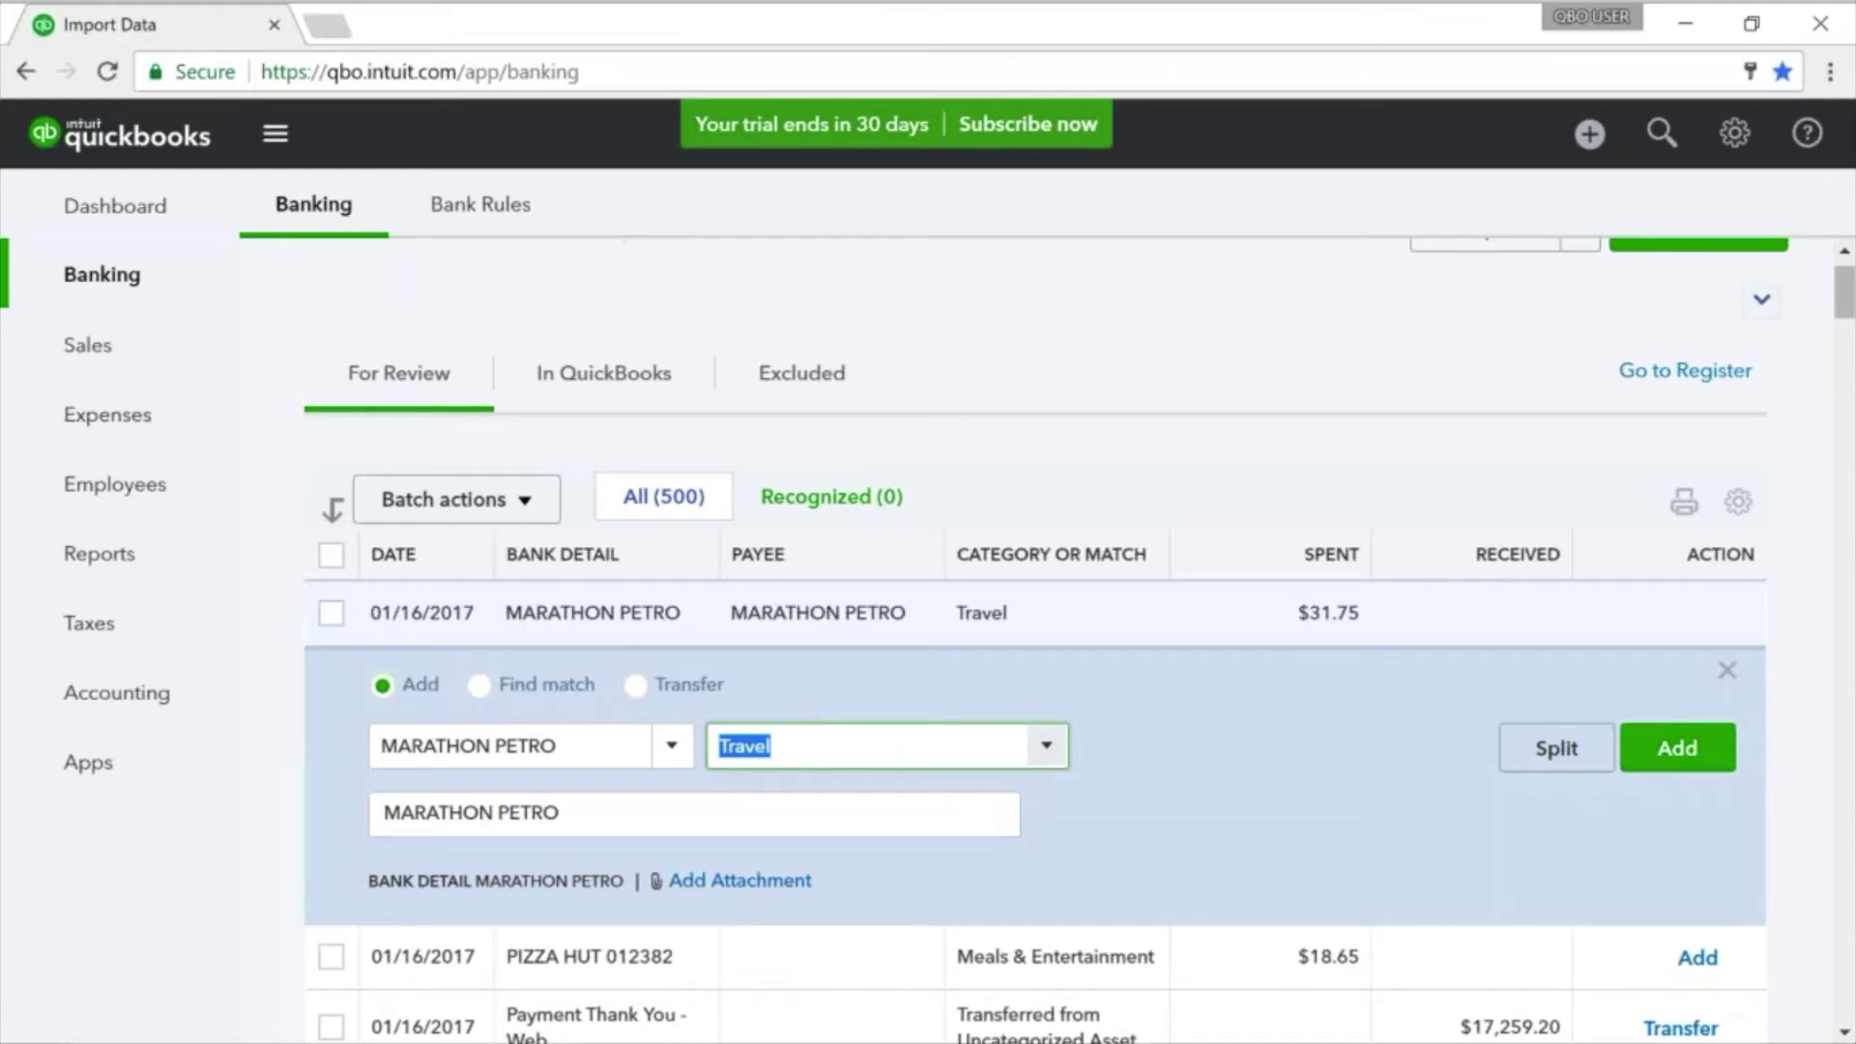
{"action": "type", "text": "Auto"}
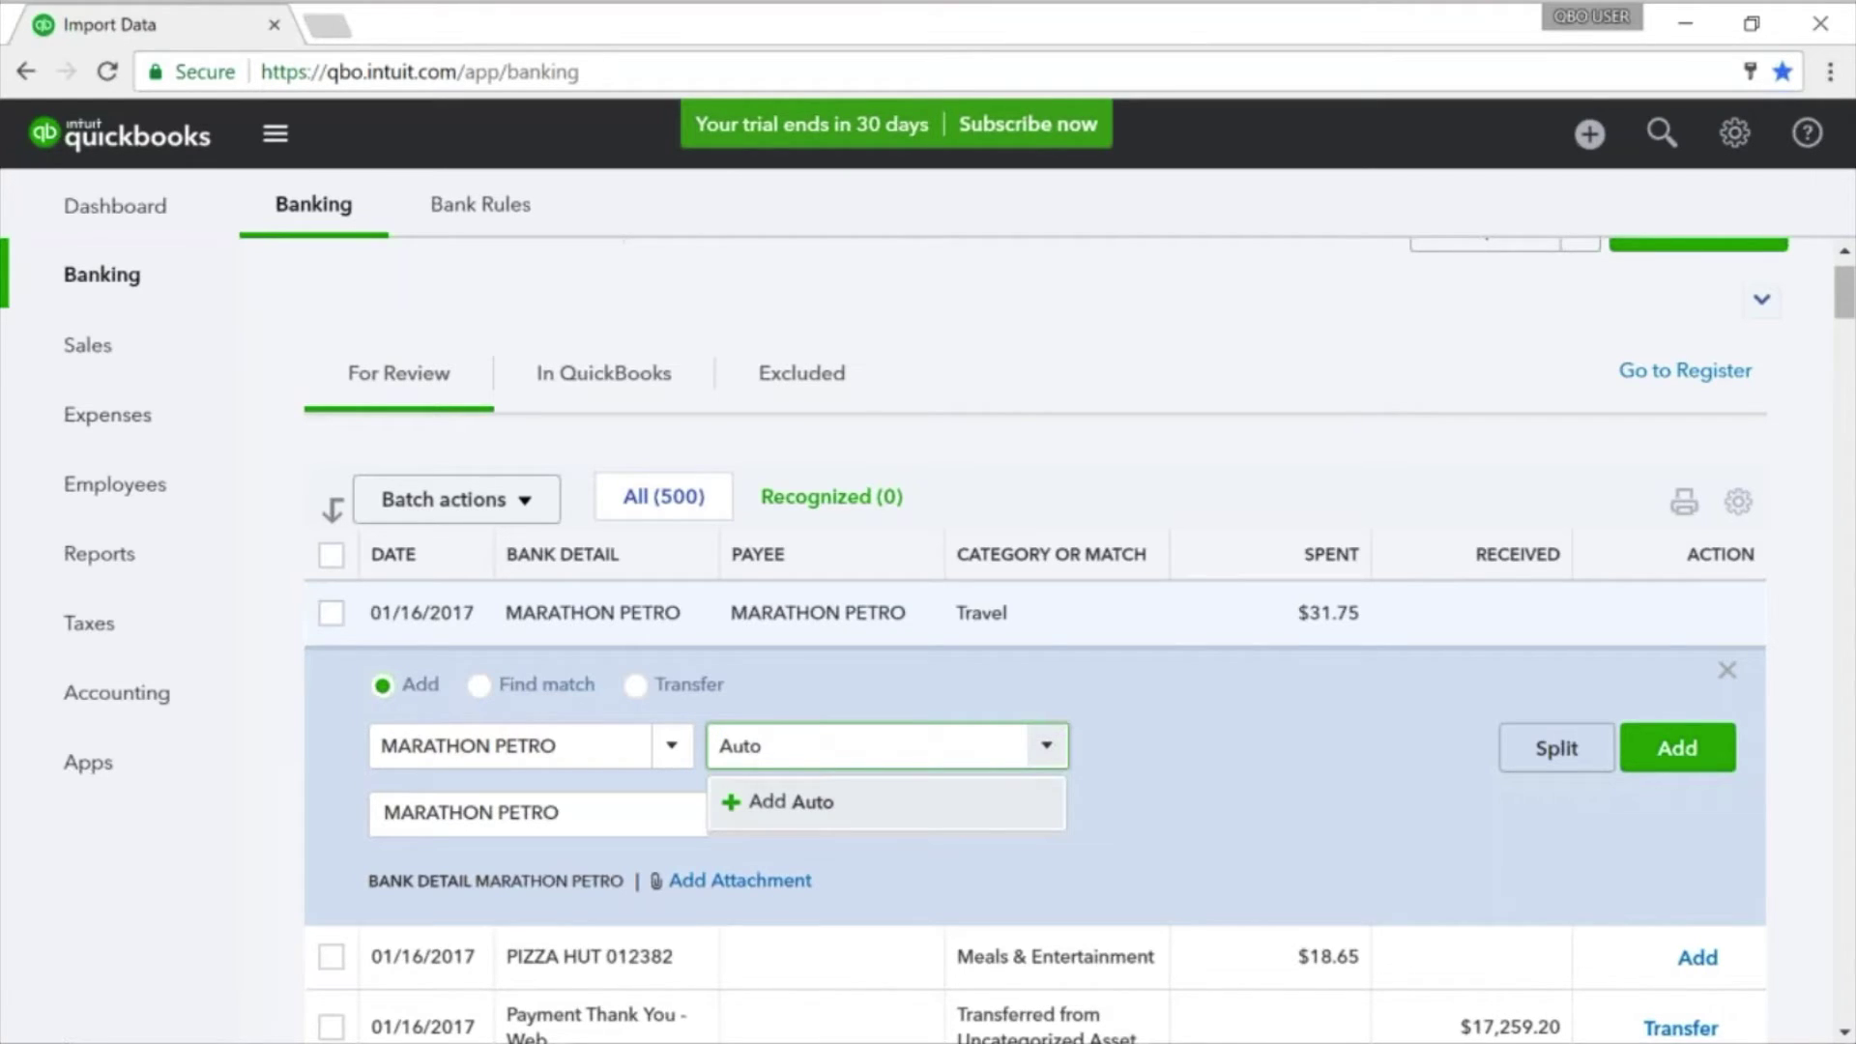
{"action": "type", "text": "mobile"}
{"action": "left_click", "coordinate": [852, 810]}
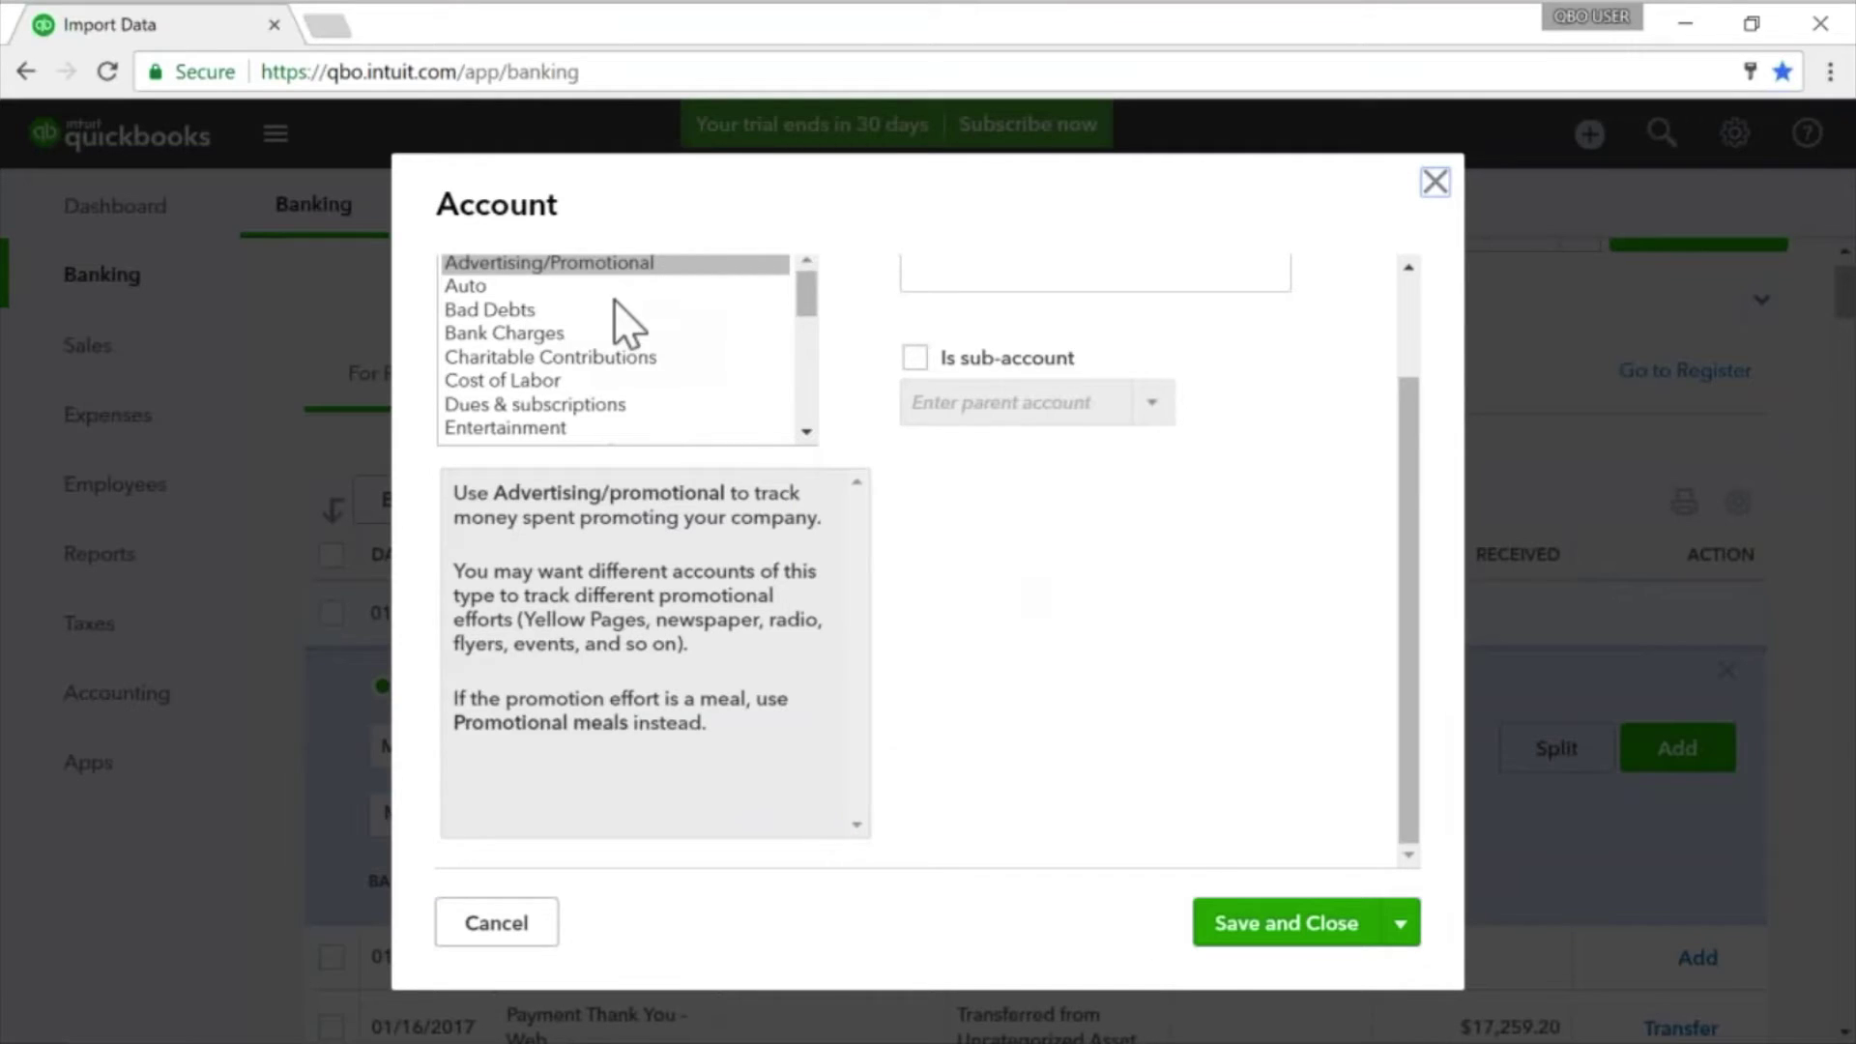
{"action": "scroll", "coordinate": [679, 356], "scroll_direction": "up", "scroll_amount": 2}
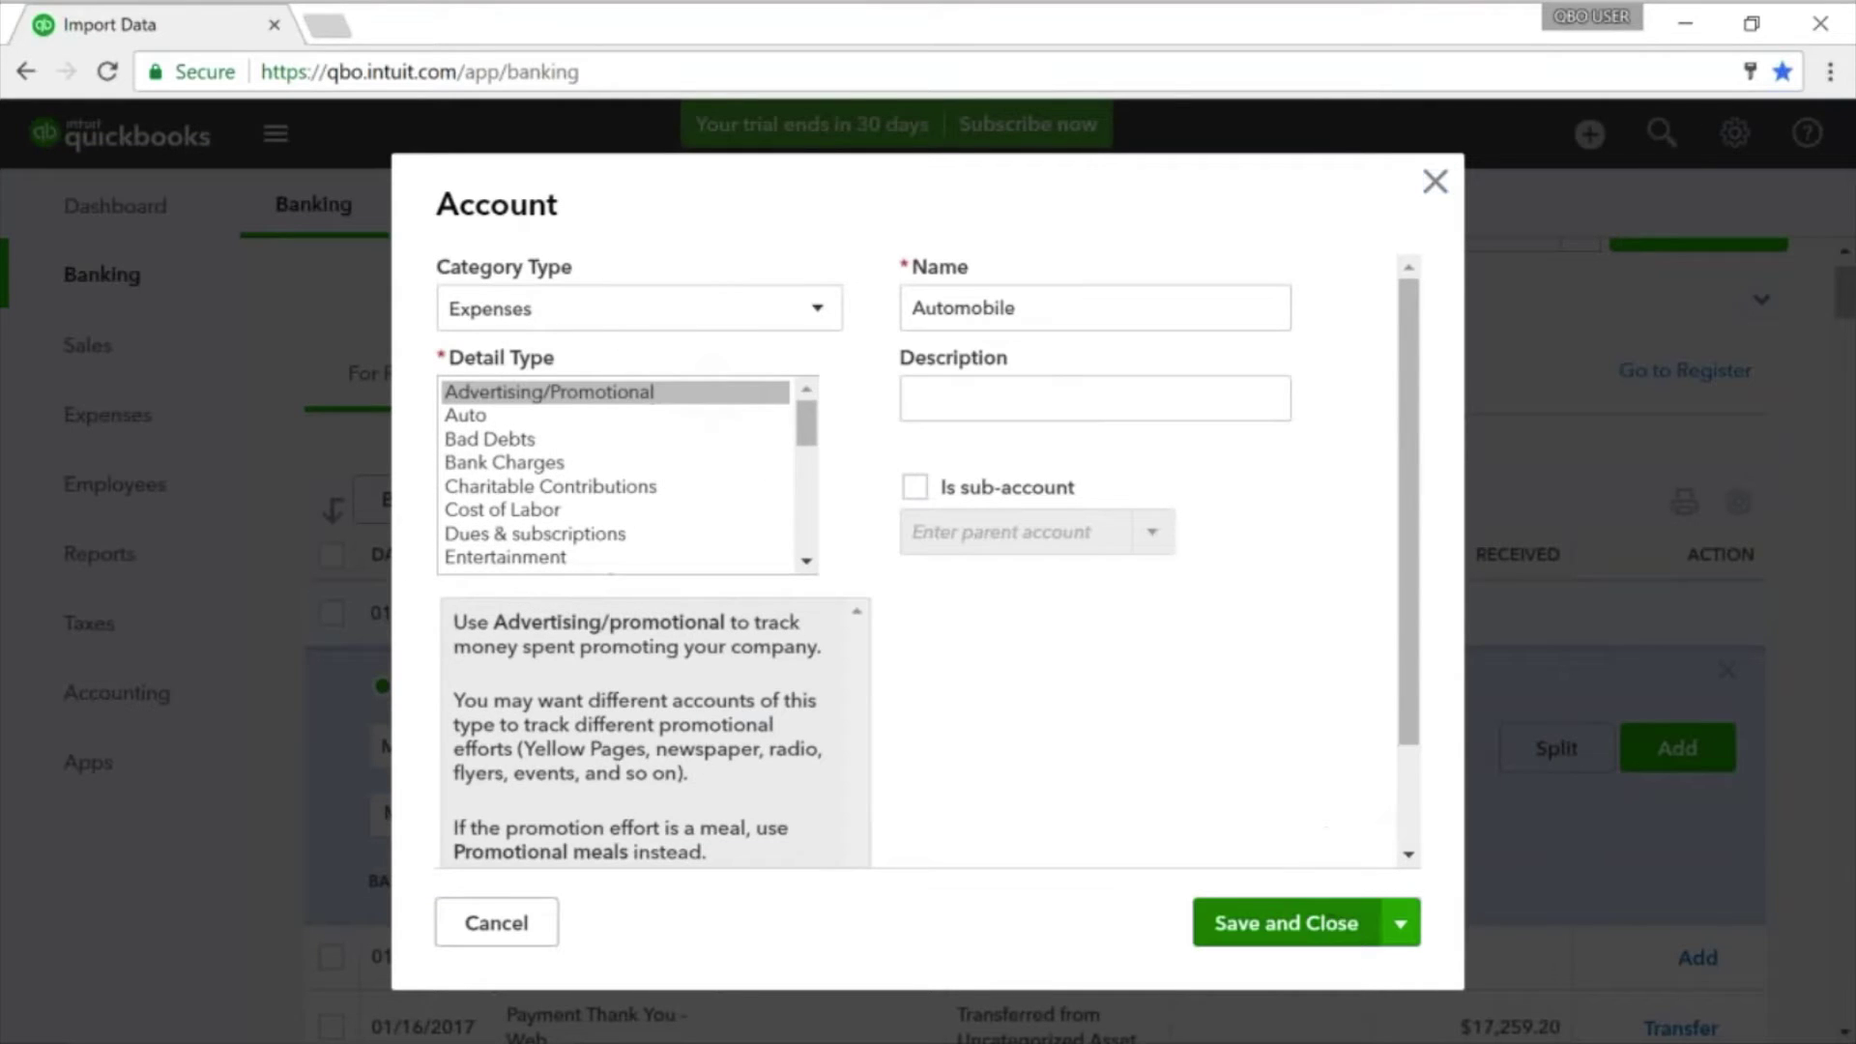
{"action": "left_click", "coordinate": [1285, 922]}
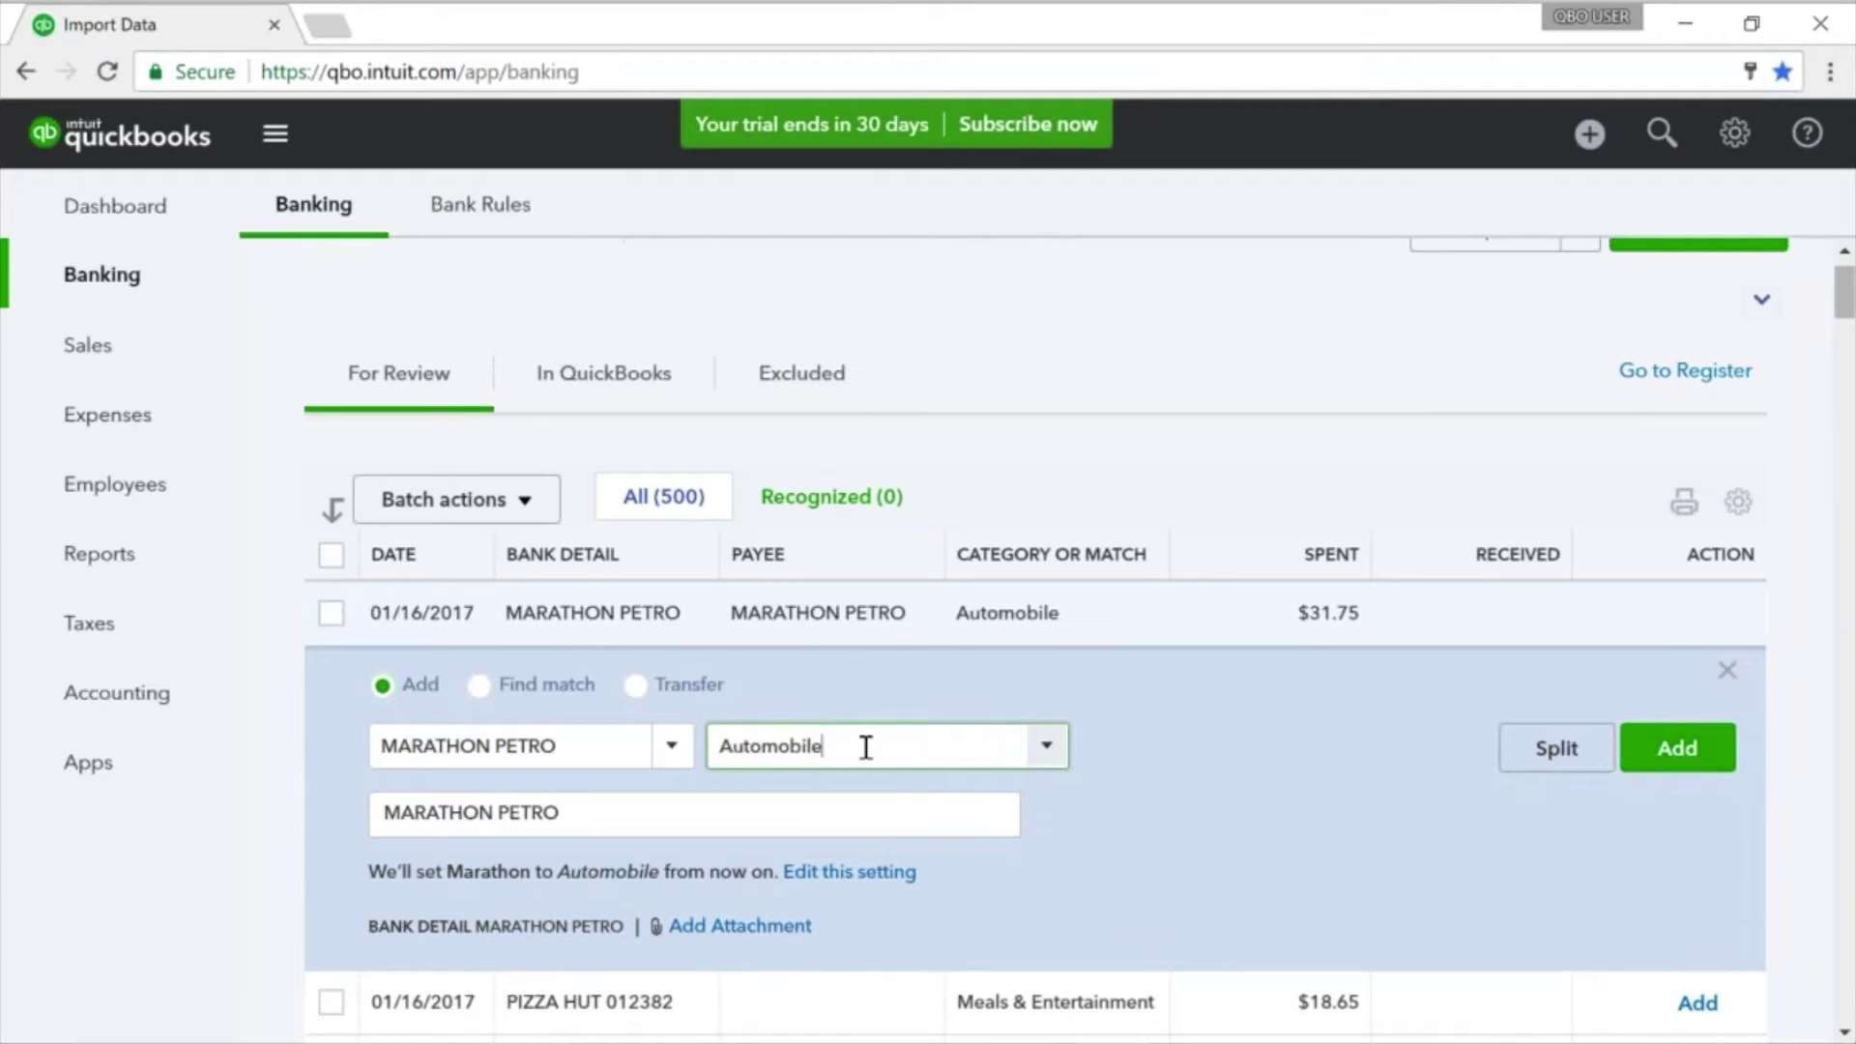
{"action": "left_click", "coordinate": [1691, 763]}
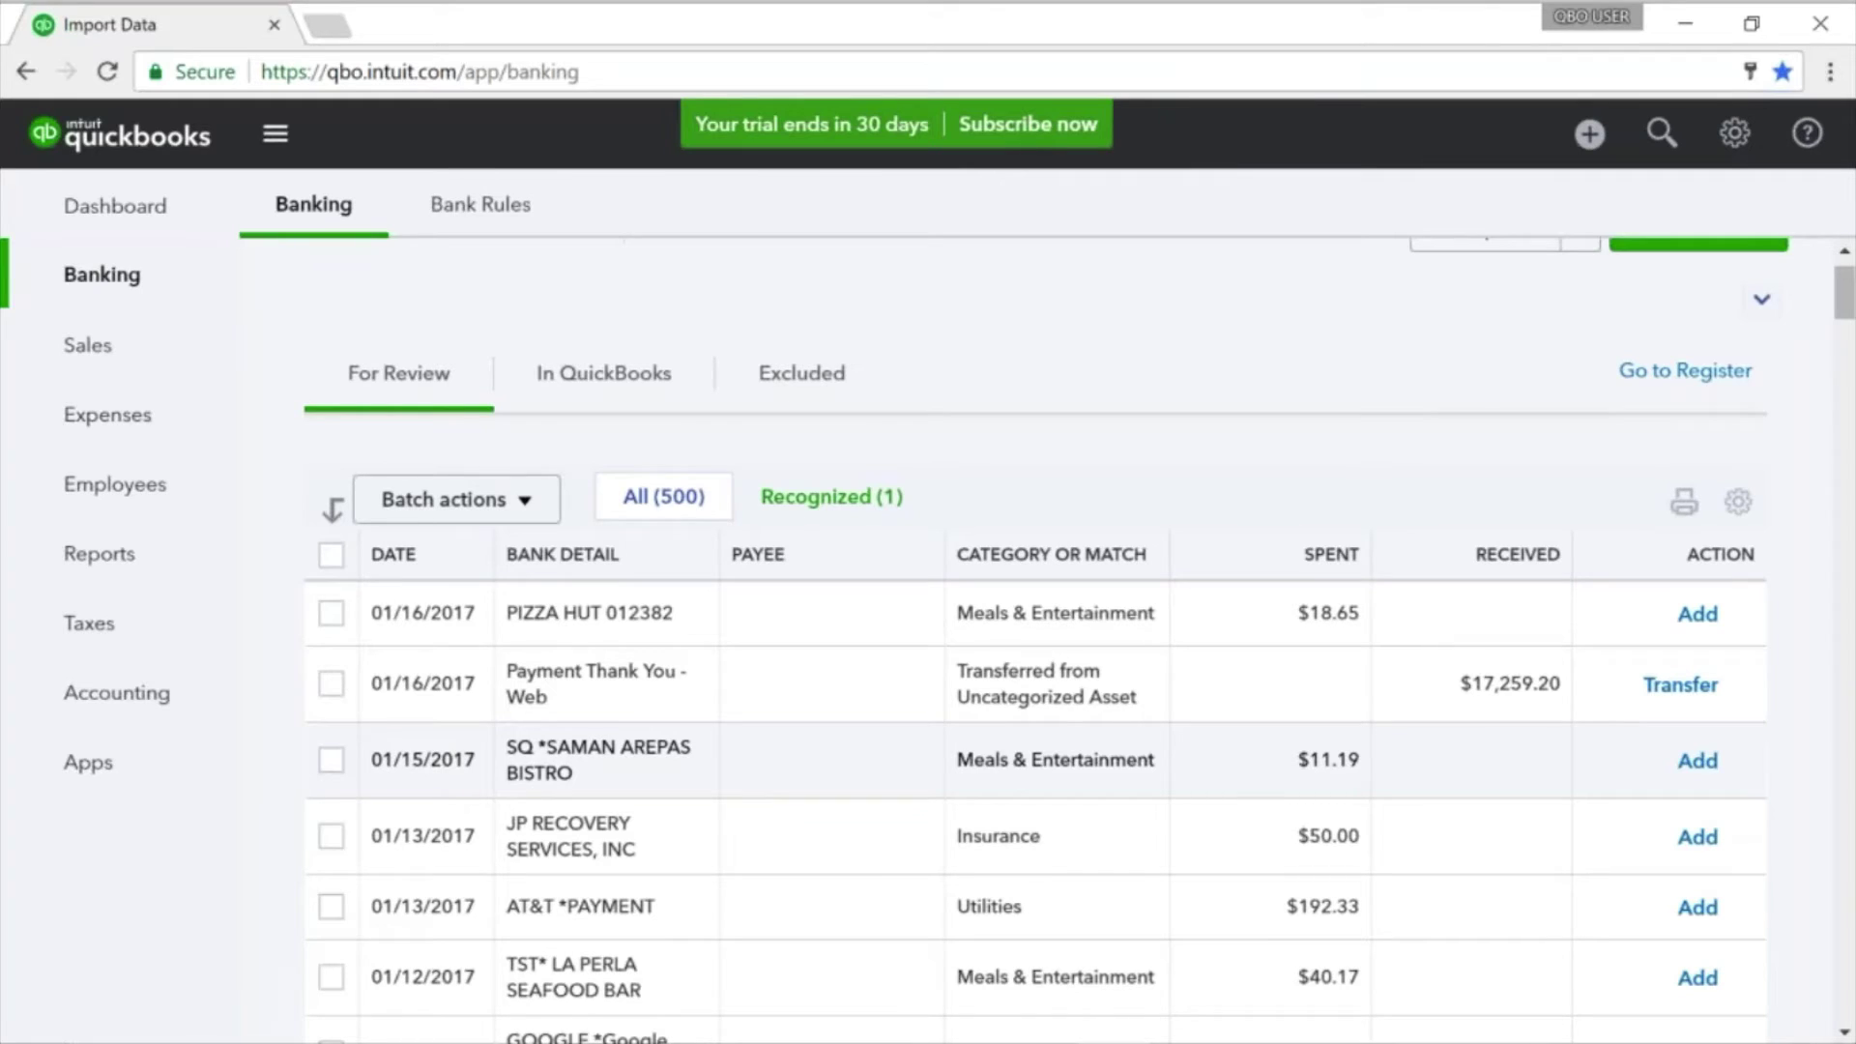
Step: Add the recognized MARATHON PETRO transaction dated 10/03/2016 with its suggested payee and Automobile category
{"action": "left_click", "coordinate": [858, 497]}
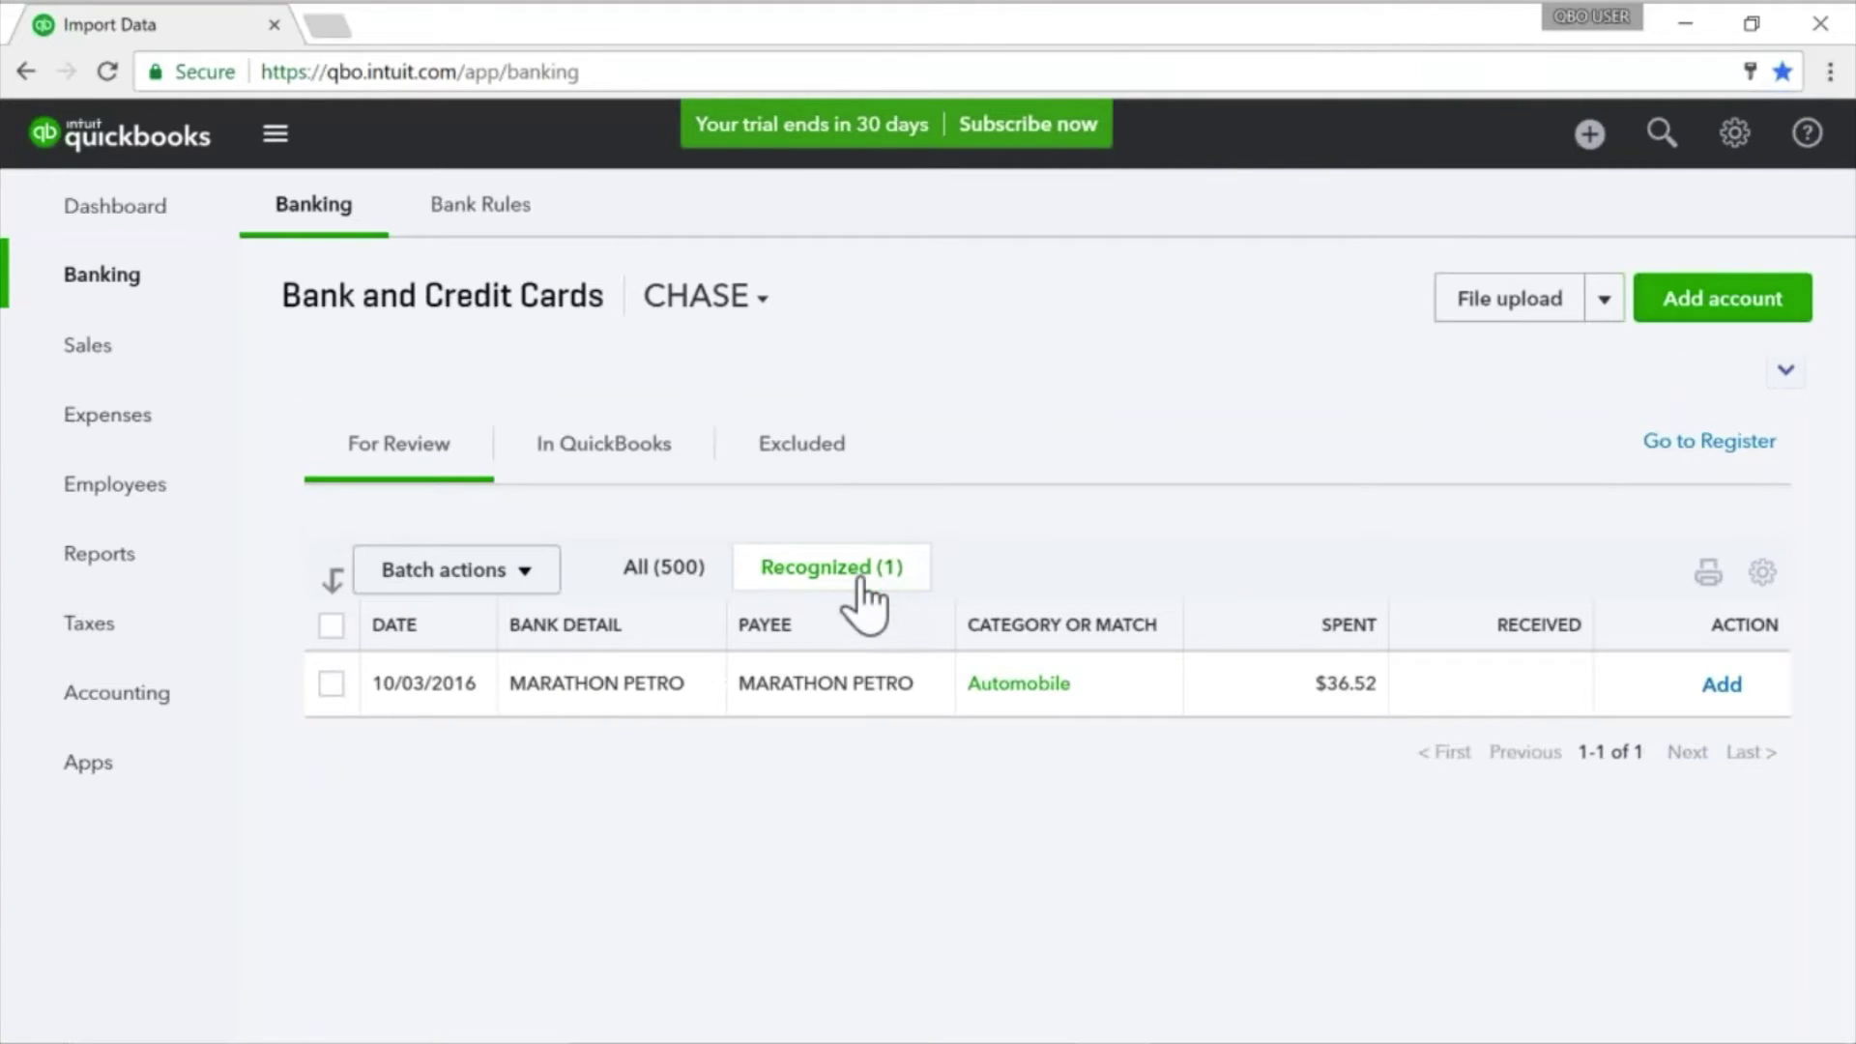
{"action": "left_click", "coordinate": [672, 683]}
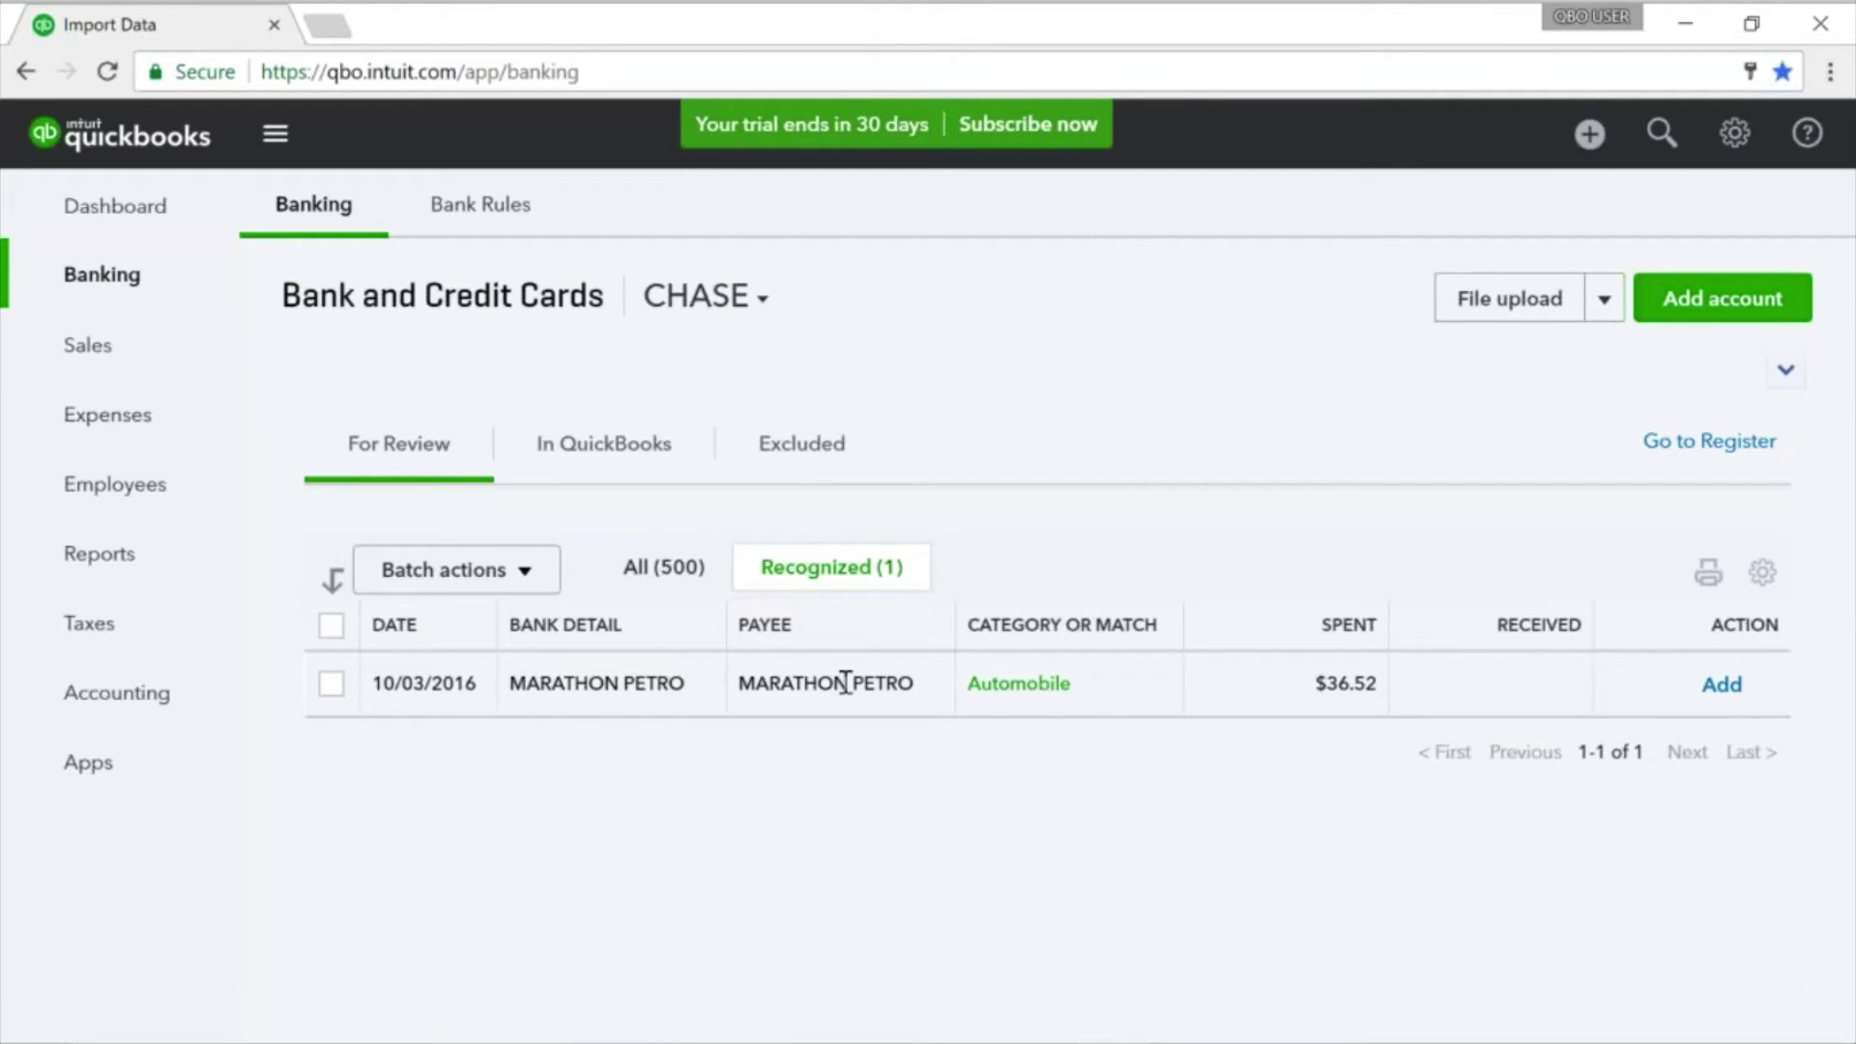
{"action": "left_click", "coordinate": [1725, 698]}
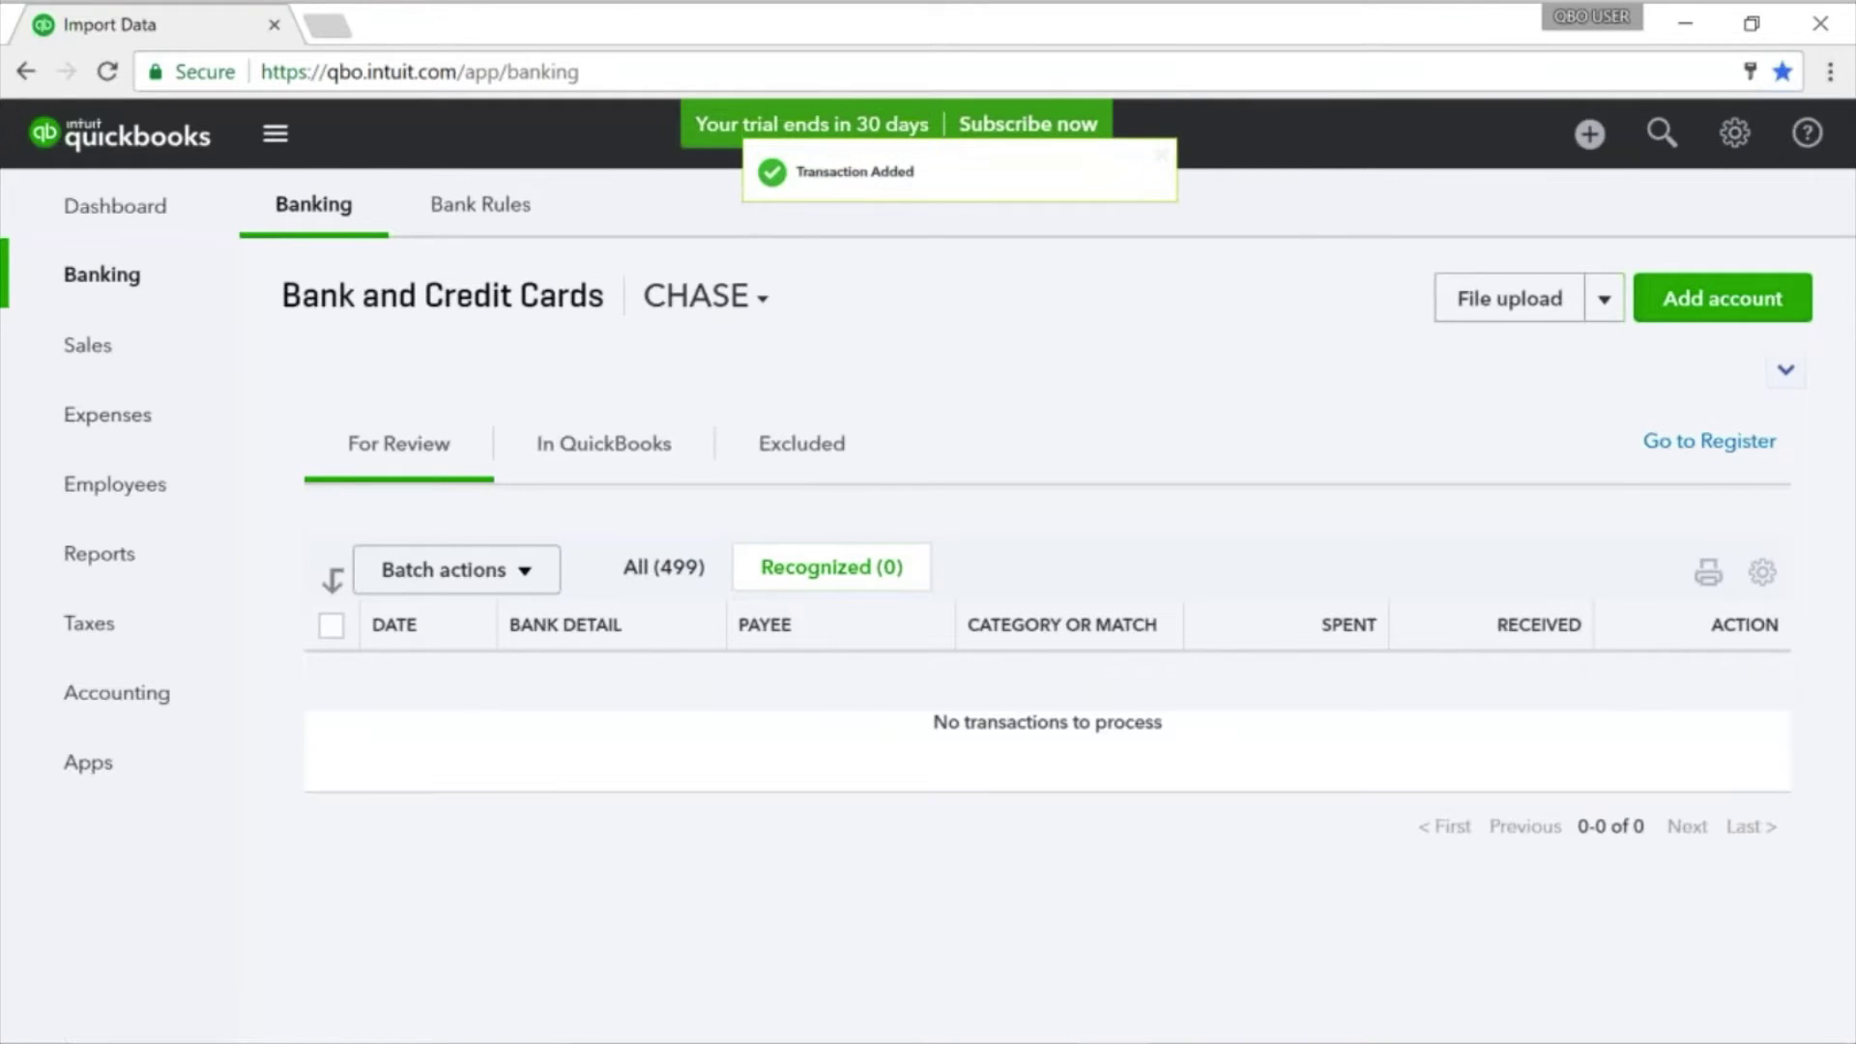
Step: Switch to QuickBooks Desktop and close the Add/Edit Multiple List Entries window
{"action": "mouse_move", "coordinate": [1005, 1040]}
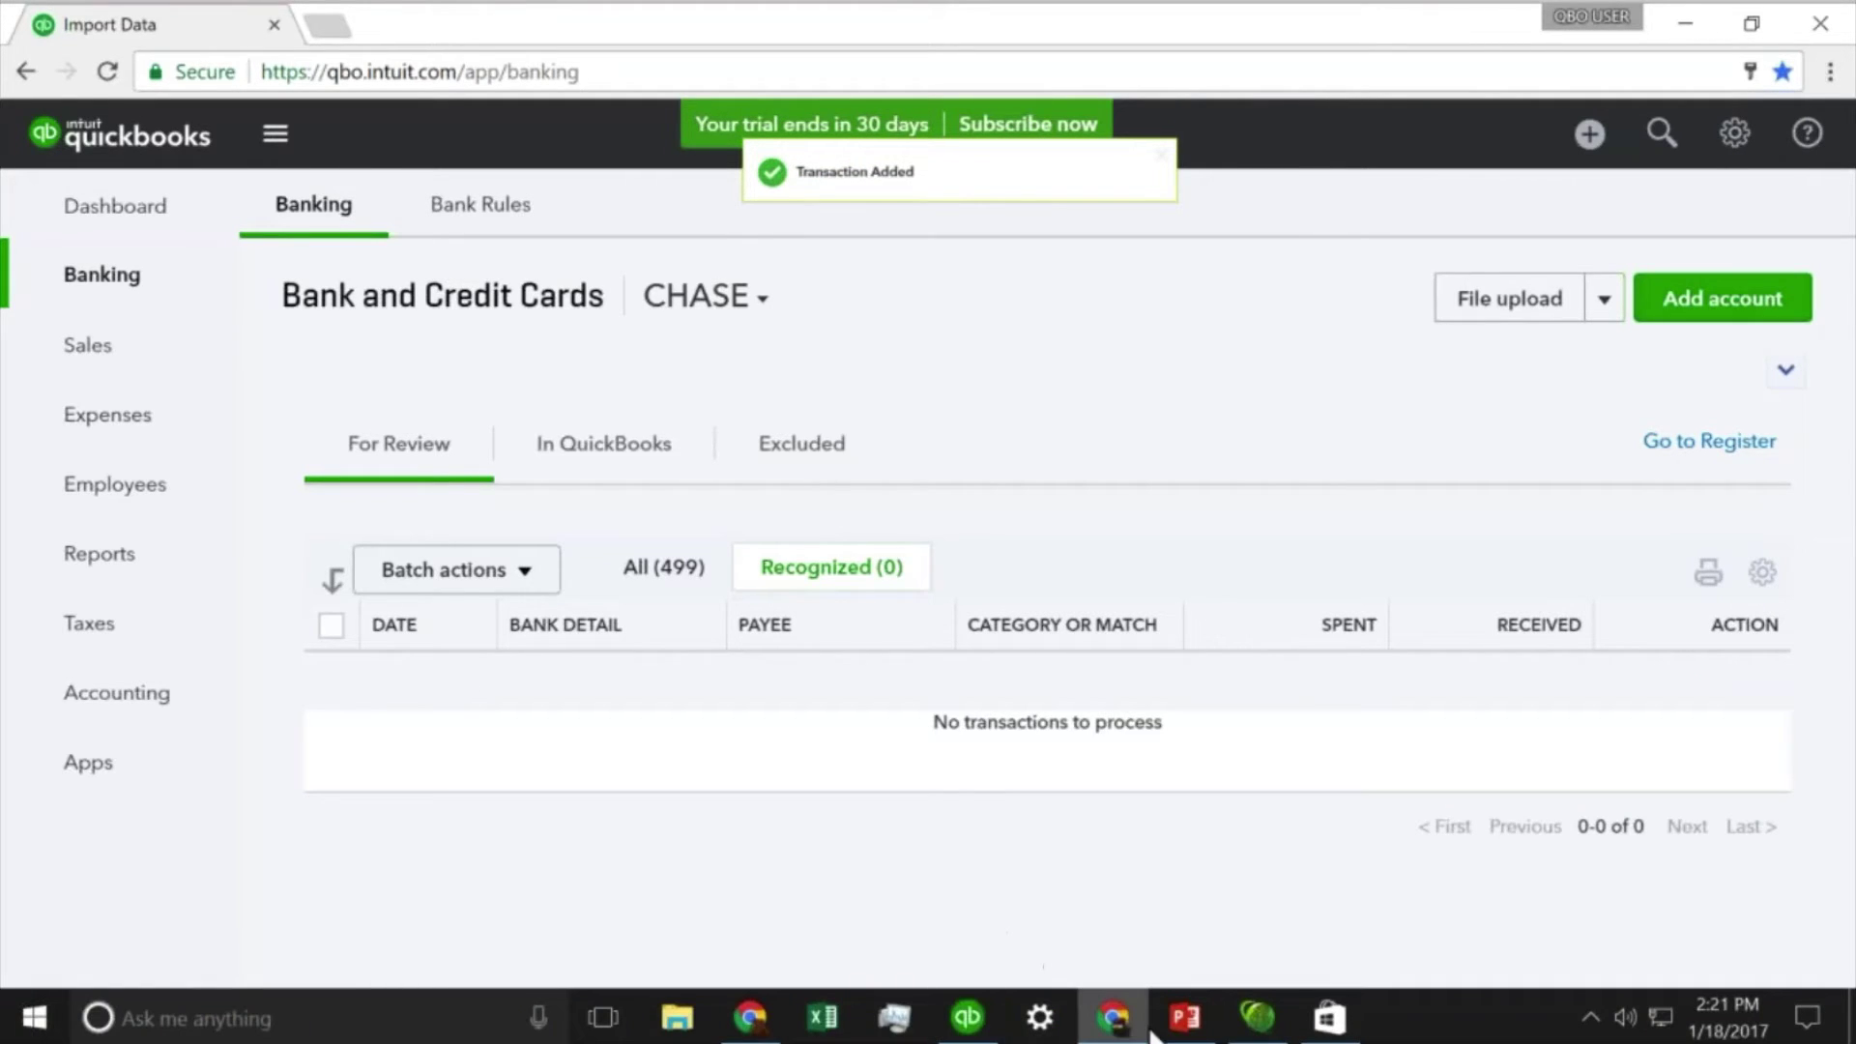
{"action": "left_click", "coordinate": [967, 1016]}
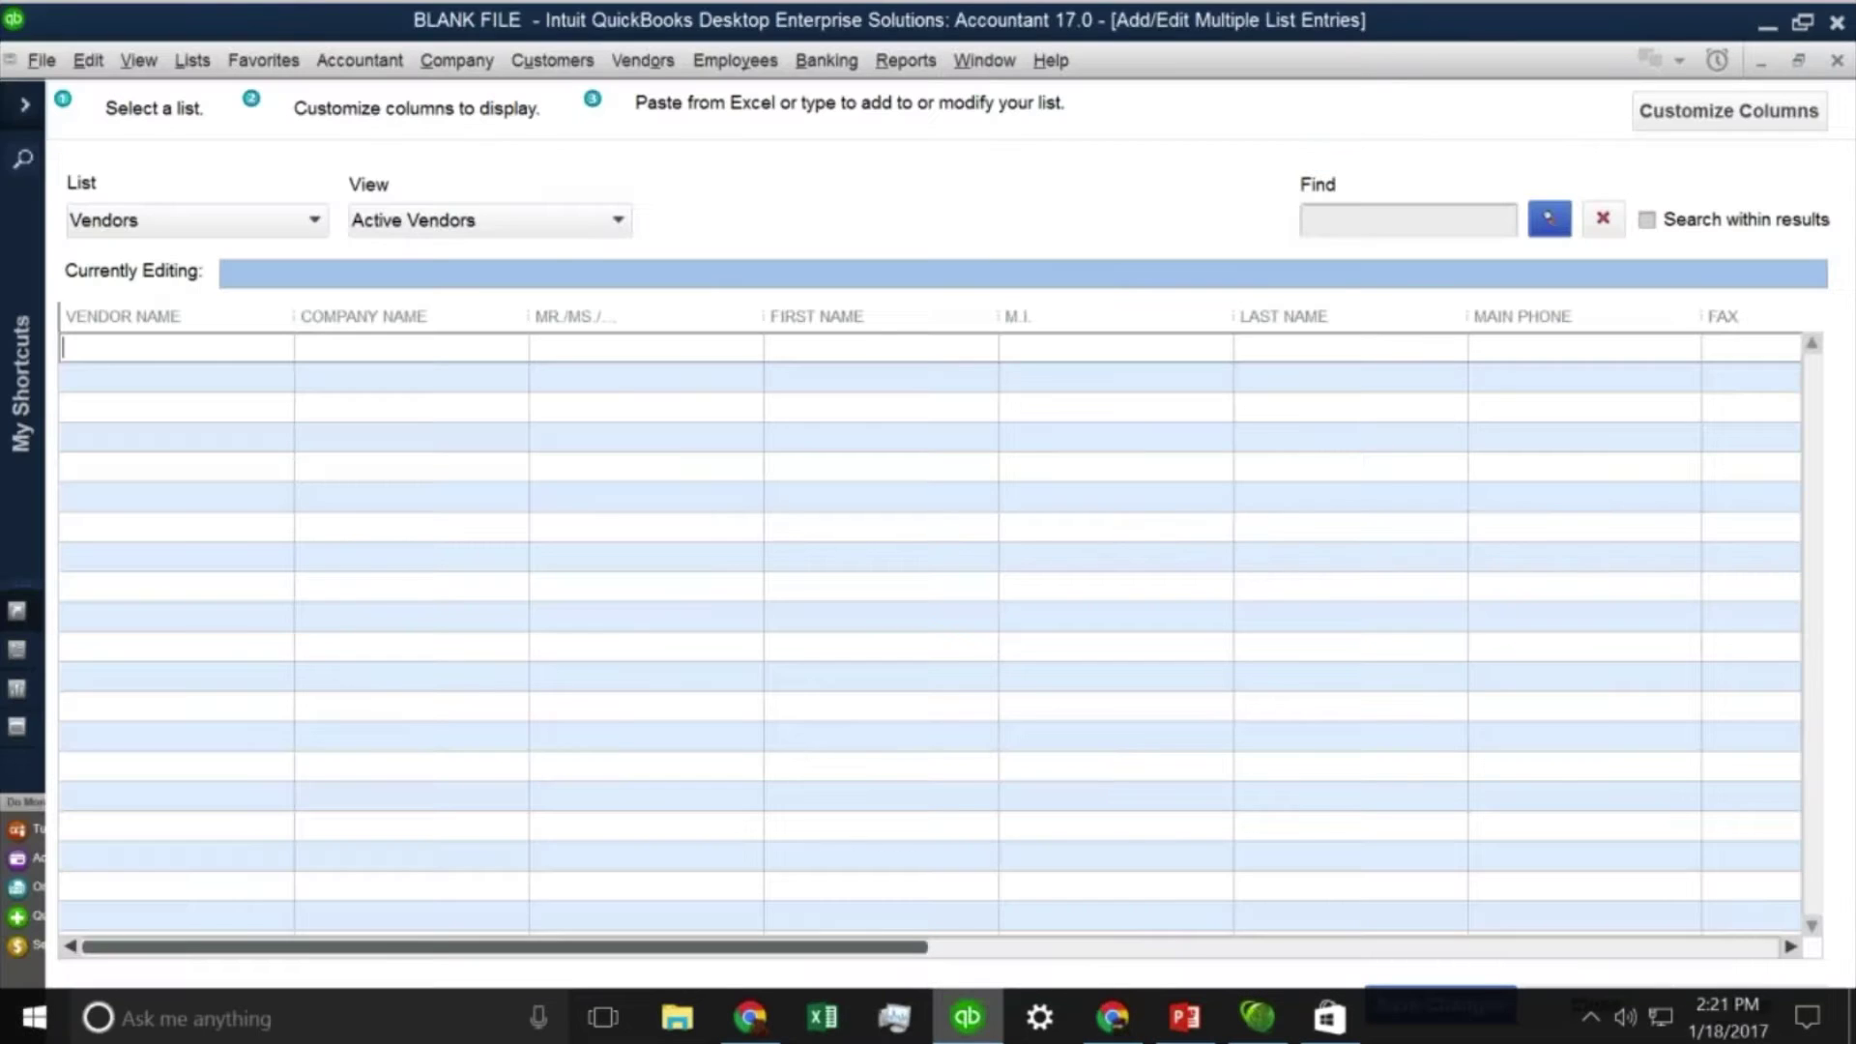
{"action": "key", "text": "Escape"}
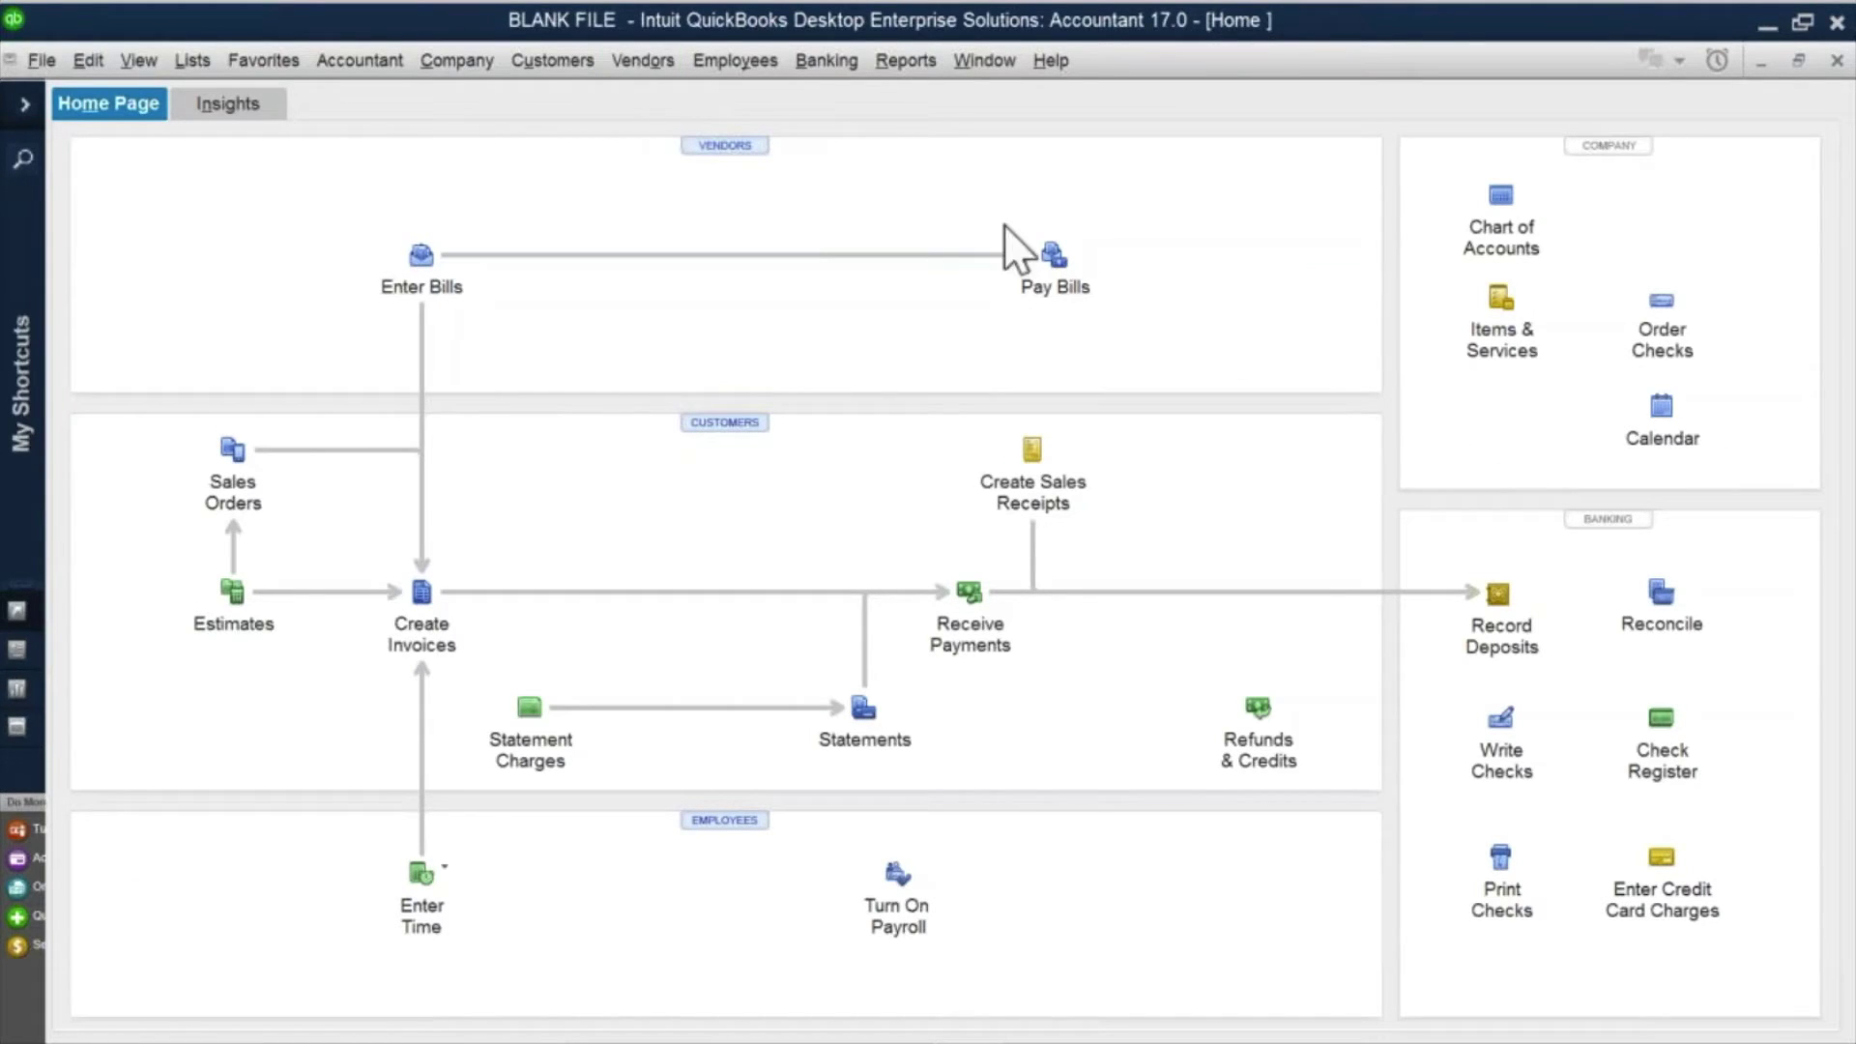
Step: Open the Chase Visa transaction list from the Bank Feeds Center and maximize its window
{"action": "left_click", "coordinate": [819, 60]}
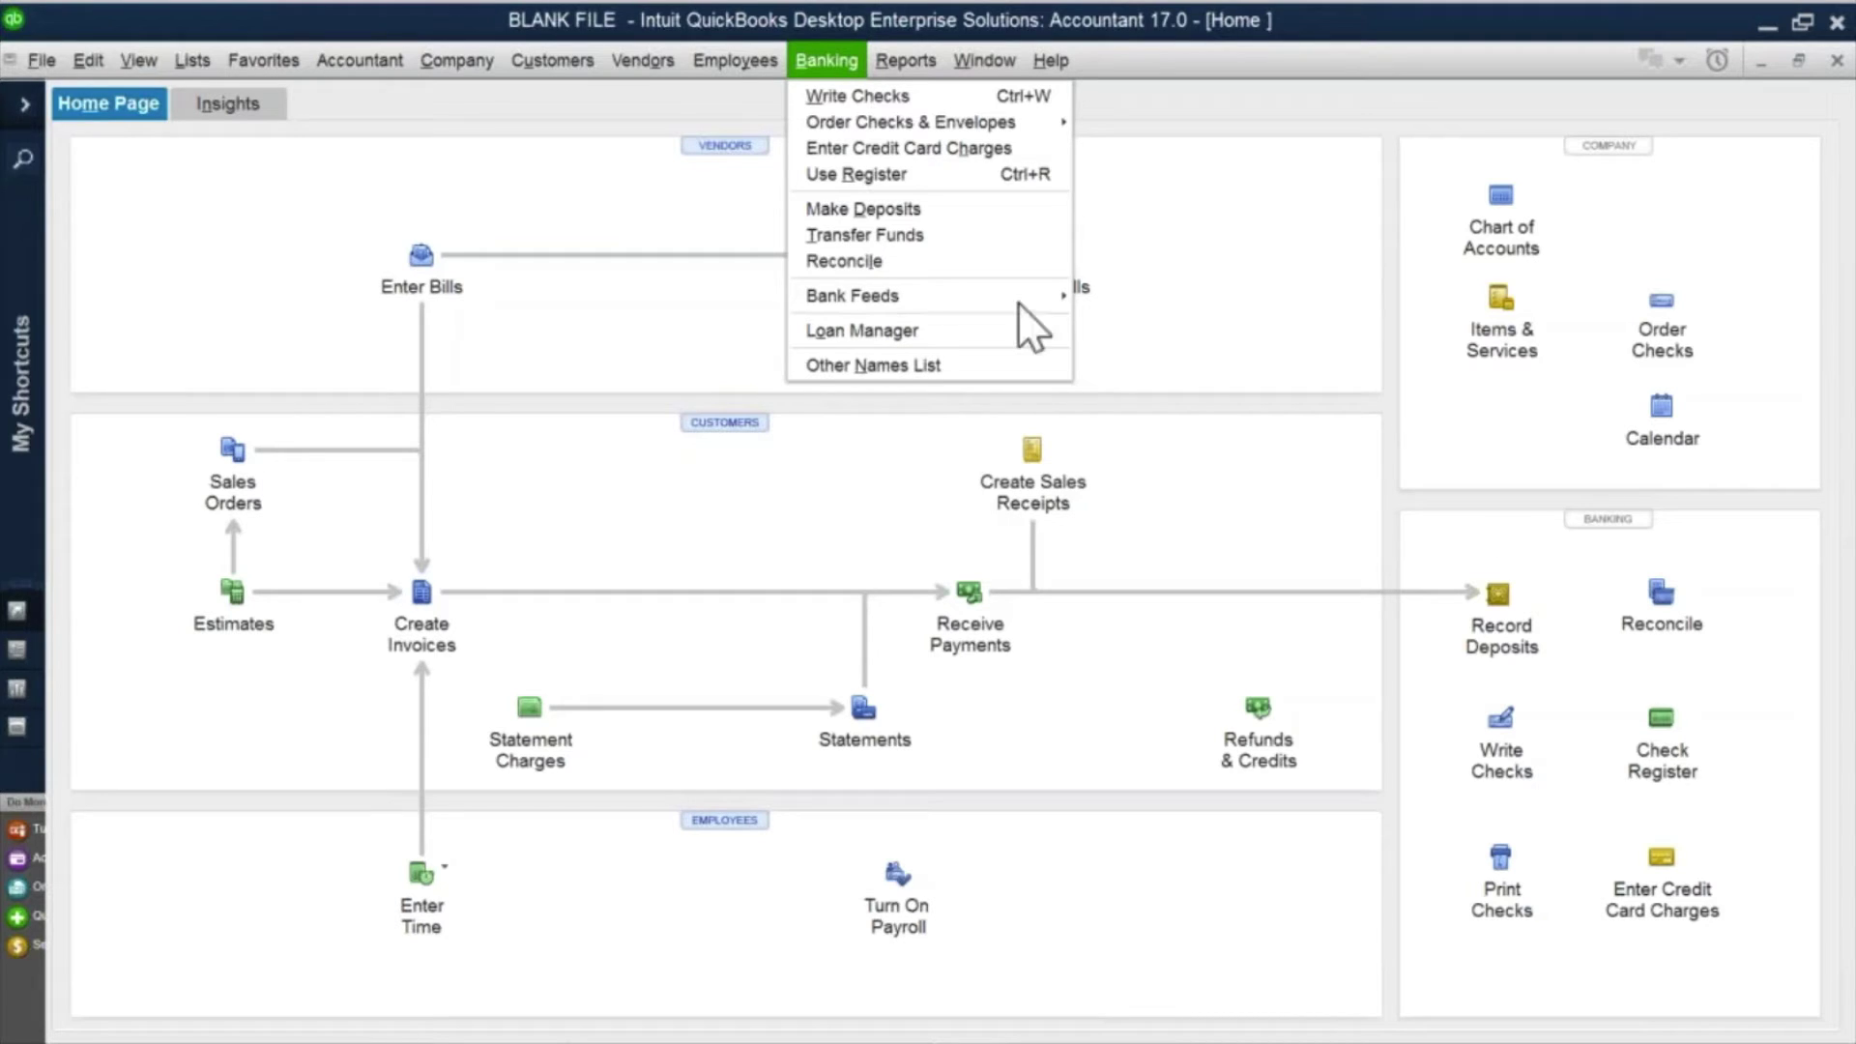
{"action": "mouse_move", "coordinate": [843, 288]}
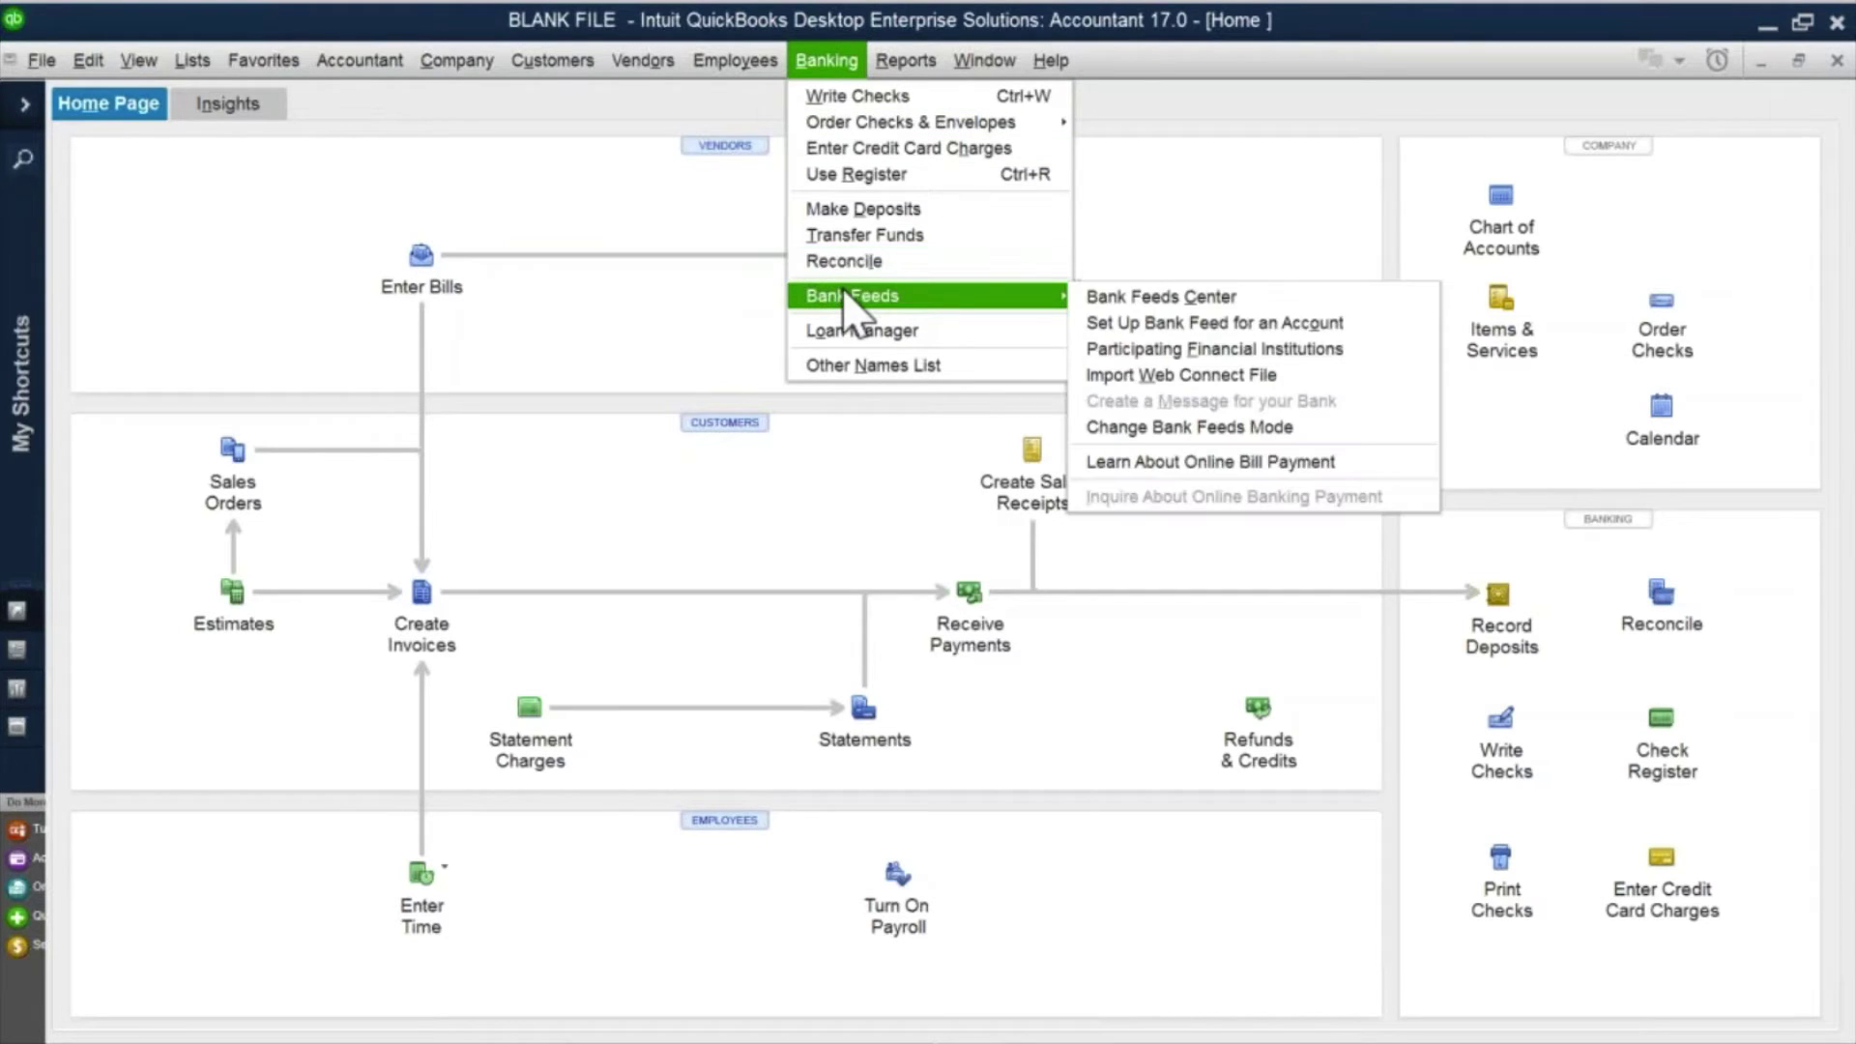
{"action": "left_click", "coordinate": [1178, 300]}
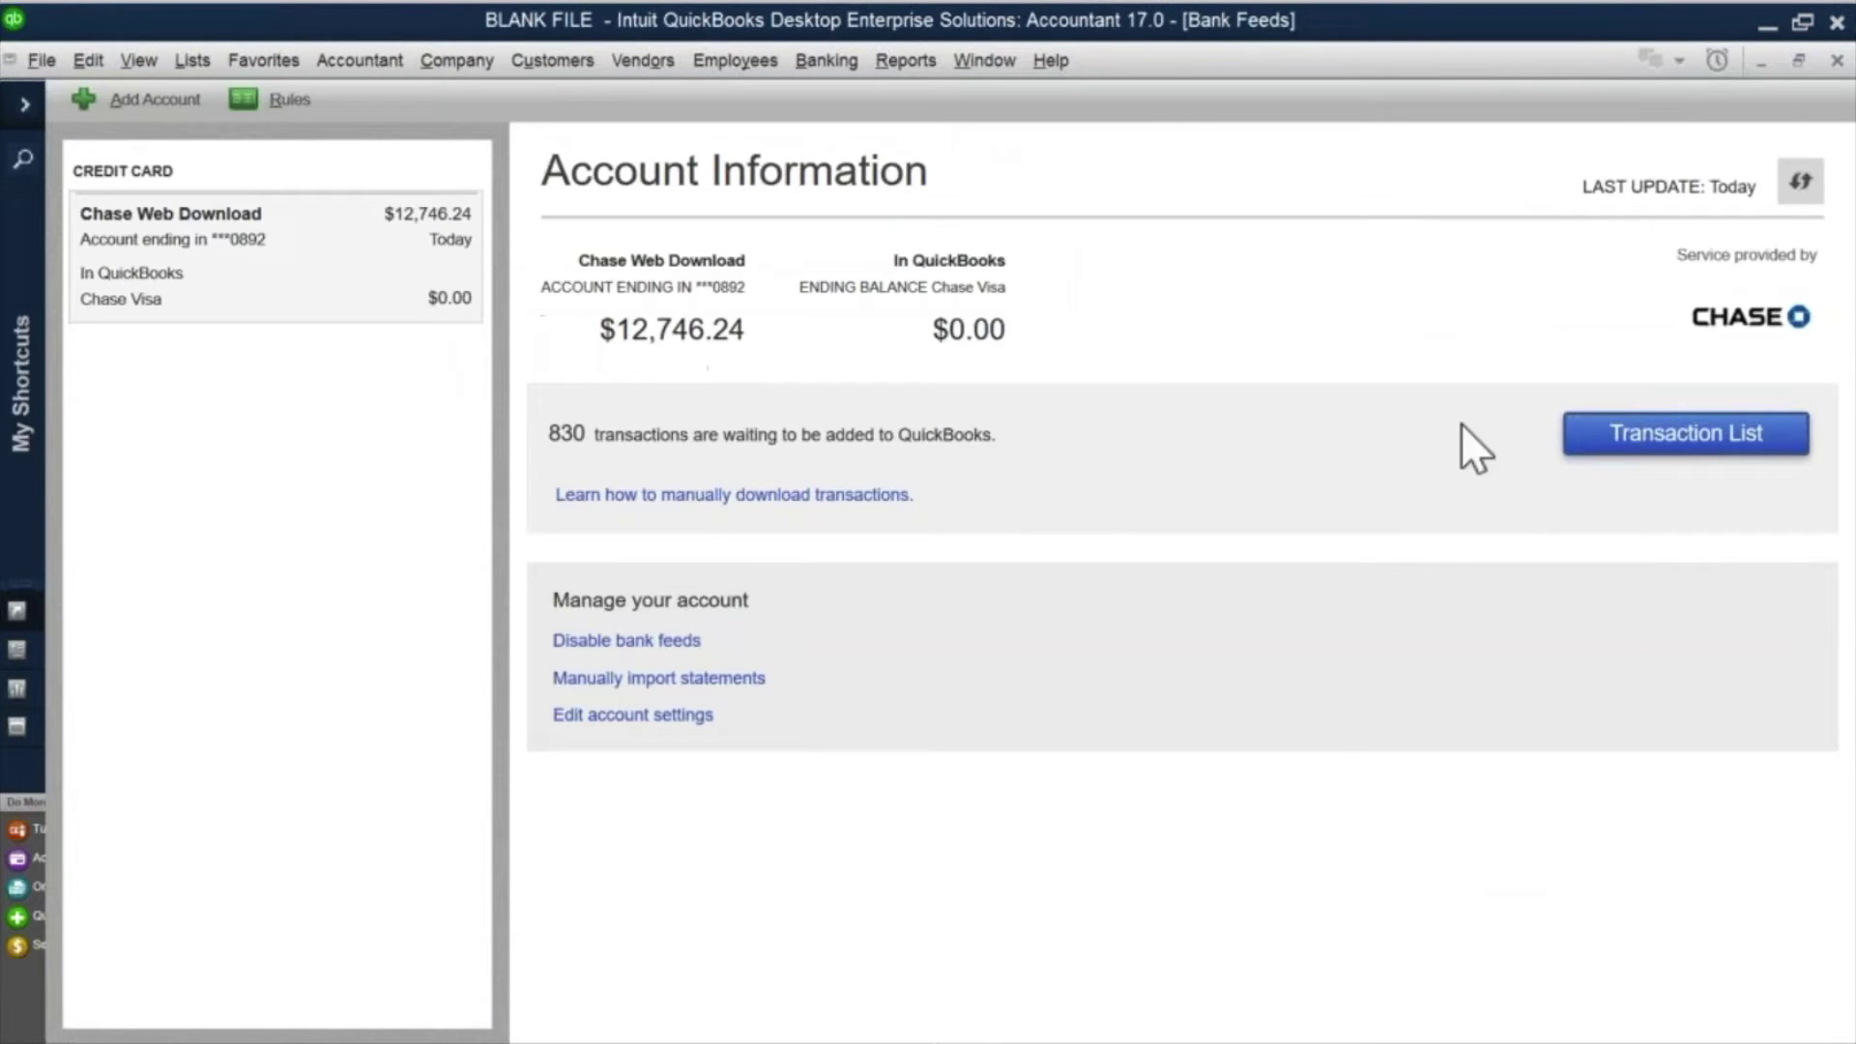
{"action": "left_click", "coordinate": [1641, 447]}
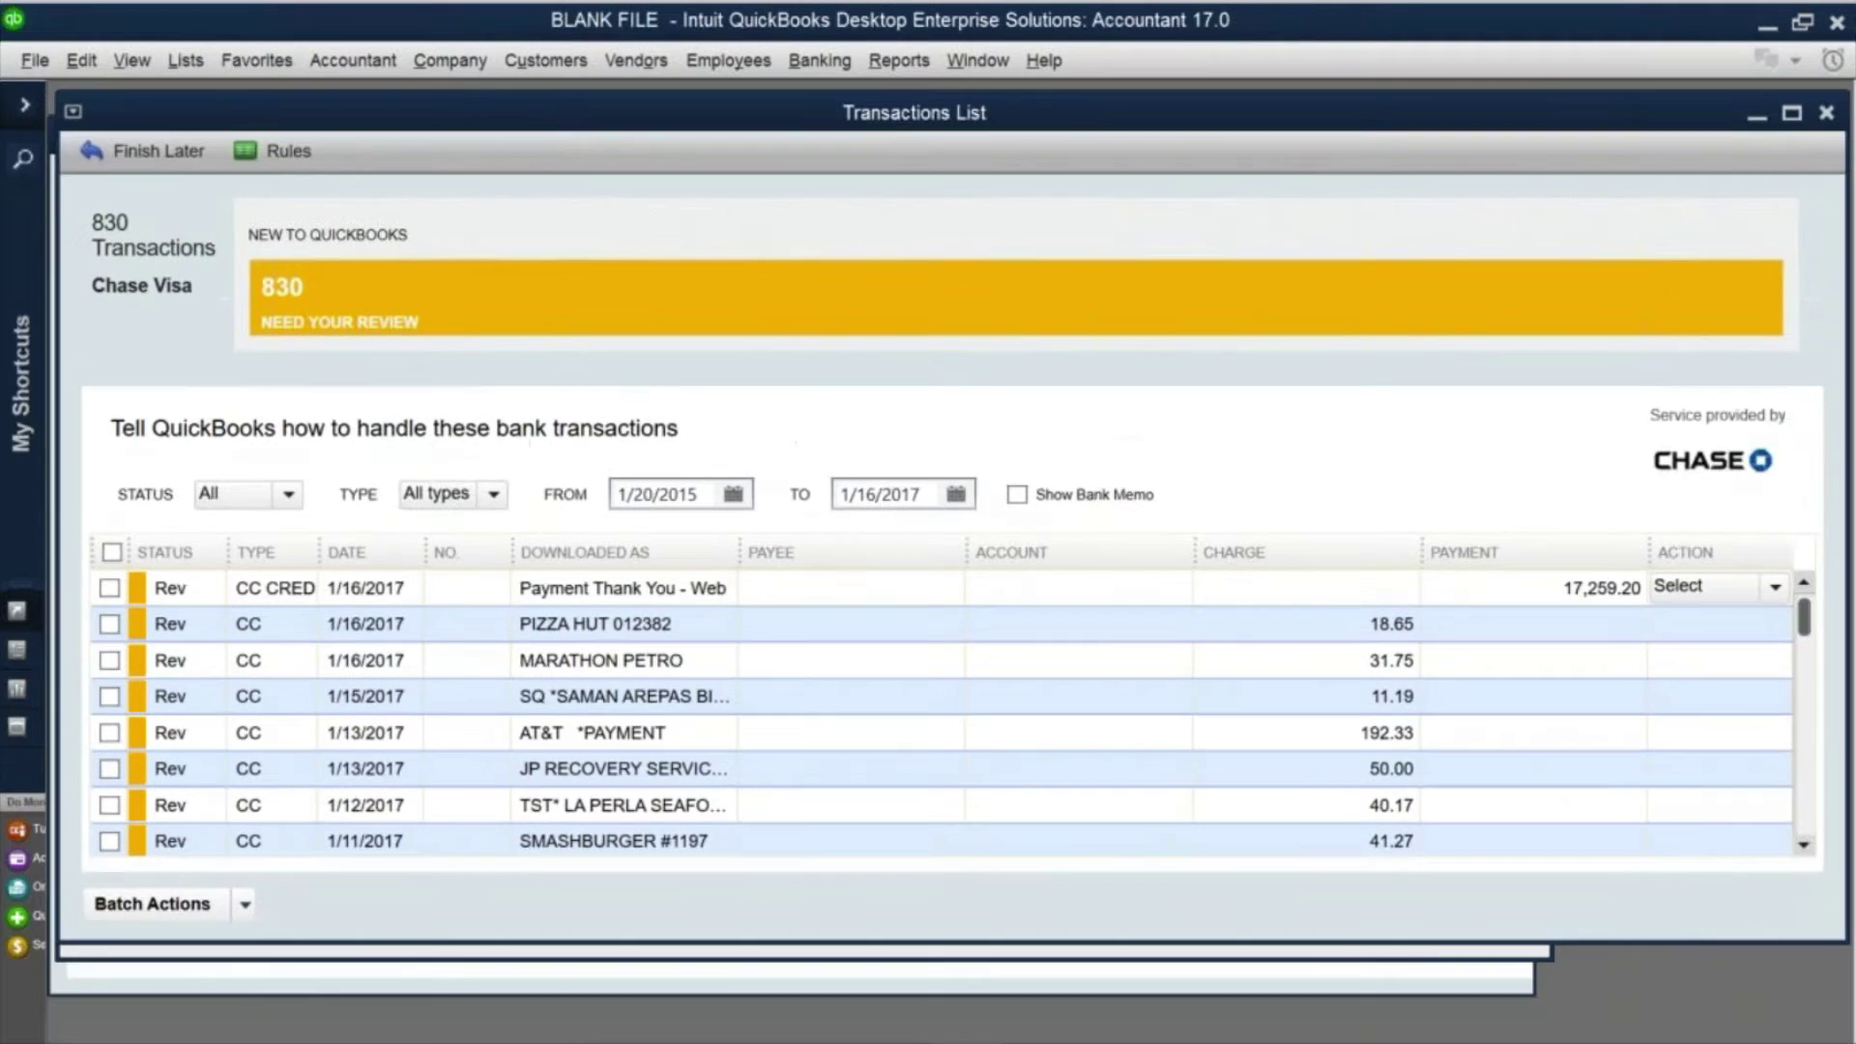
{"action": "double_click", "coordinate": [1233, 105]}
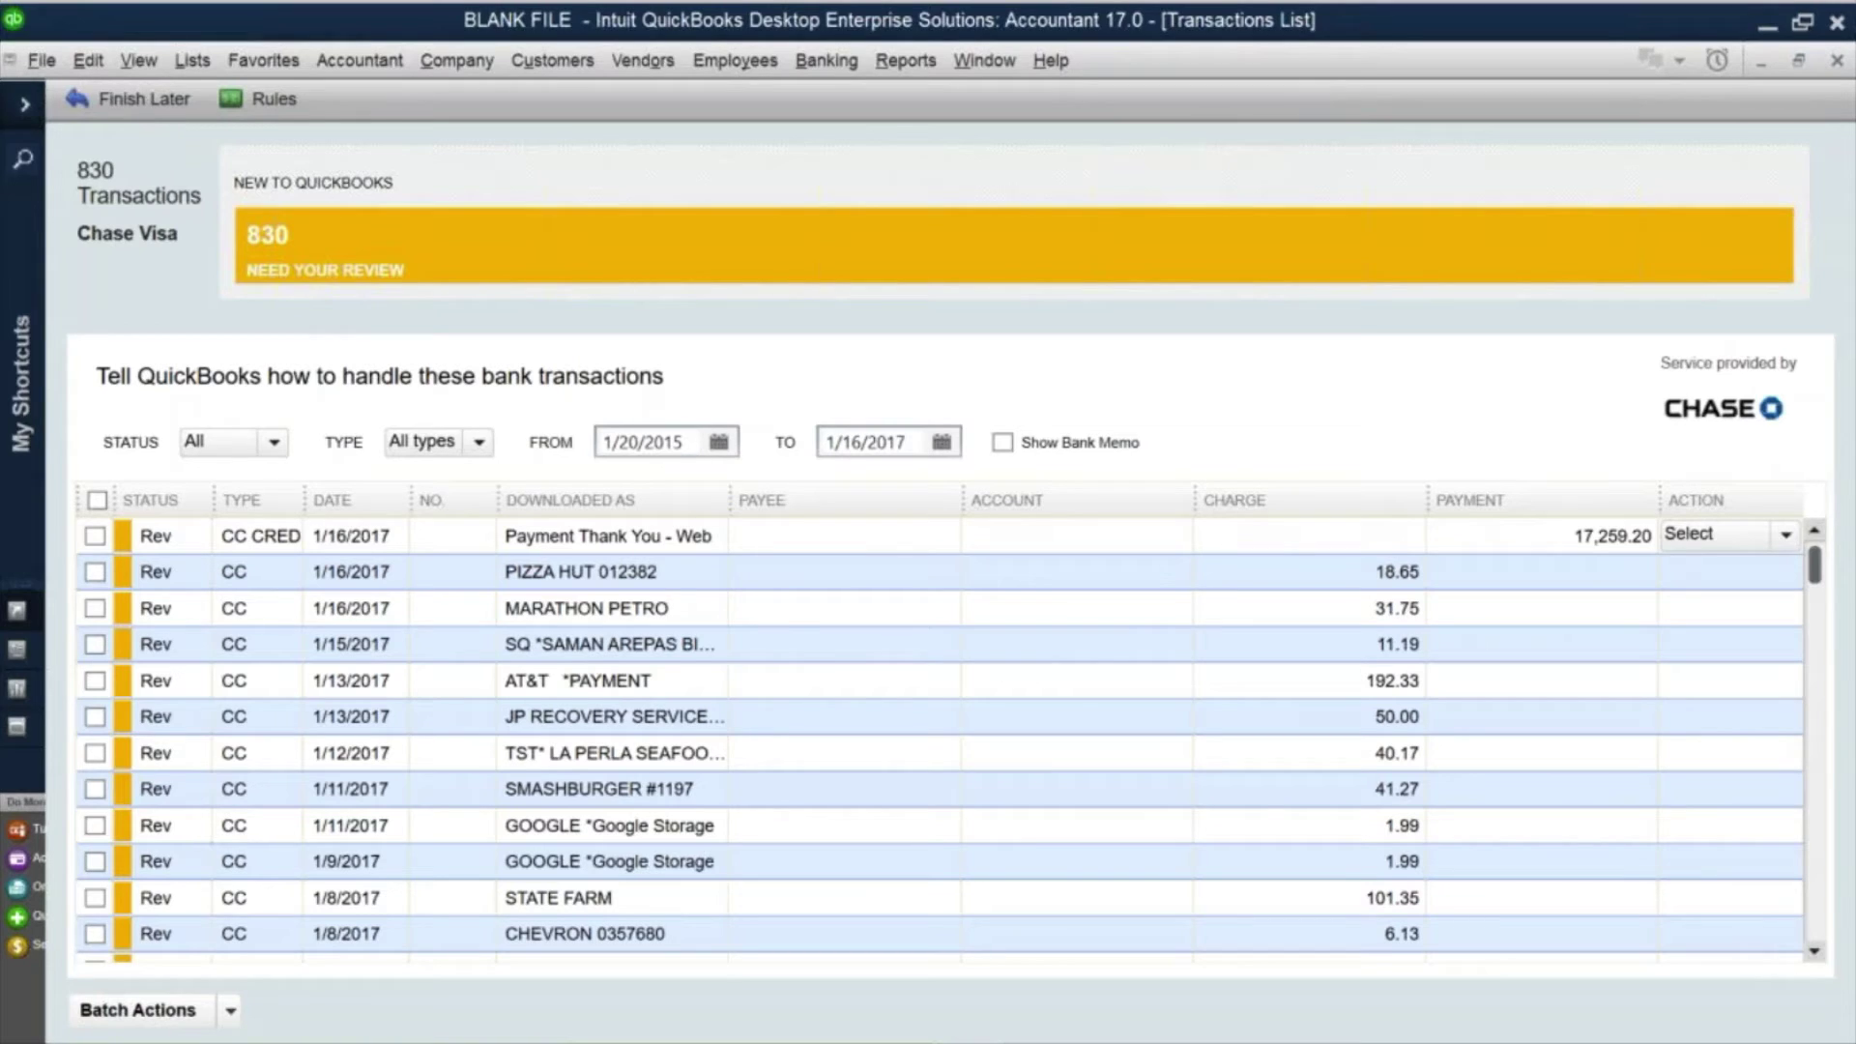
Step: Show the bank memo column in the transaction list to check for memos, and hide it again
{"action": "left_click", "coordinate": [783, 608]}
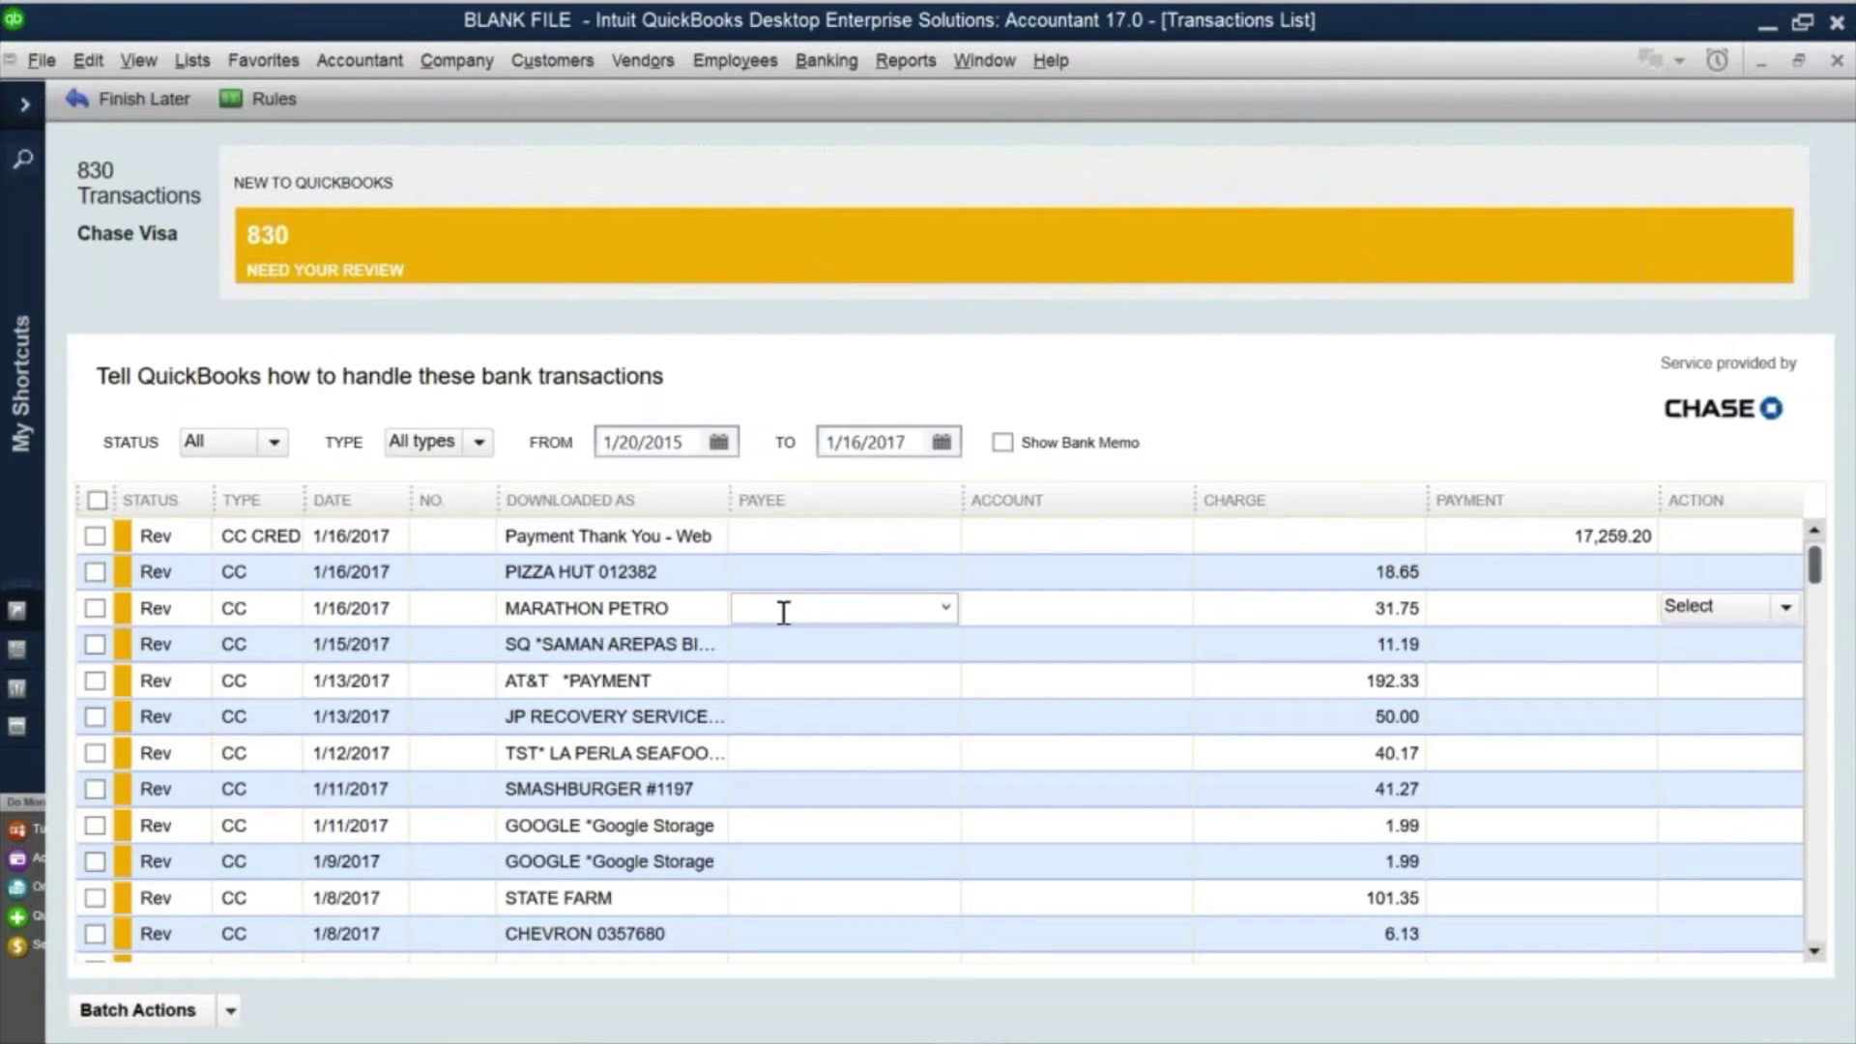
{"action": "left_click", "coordinate": [1008, 447]}
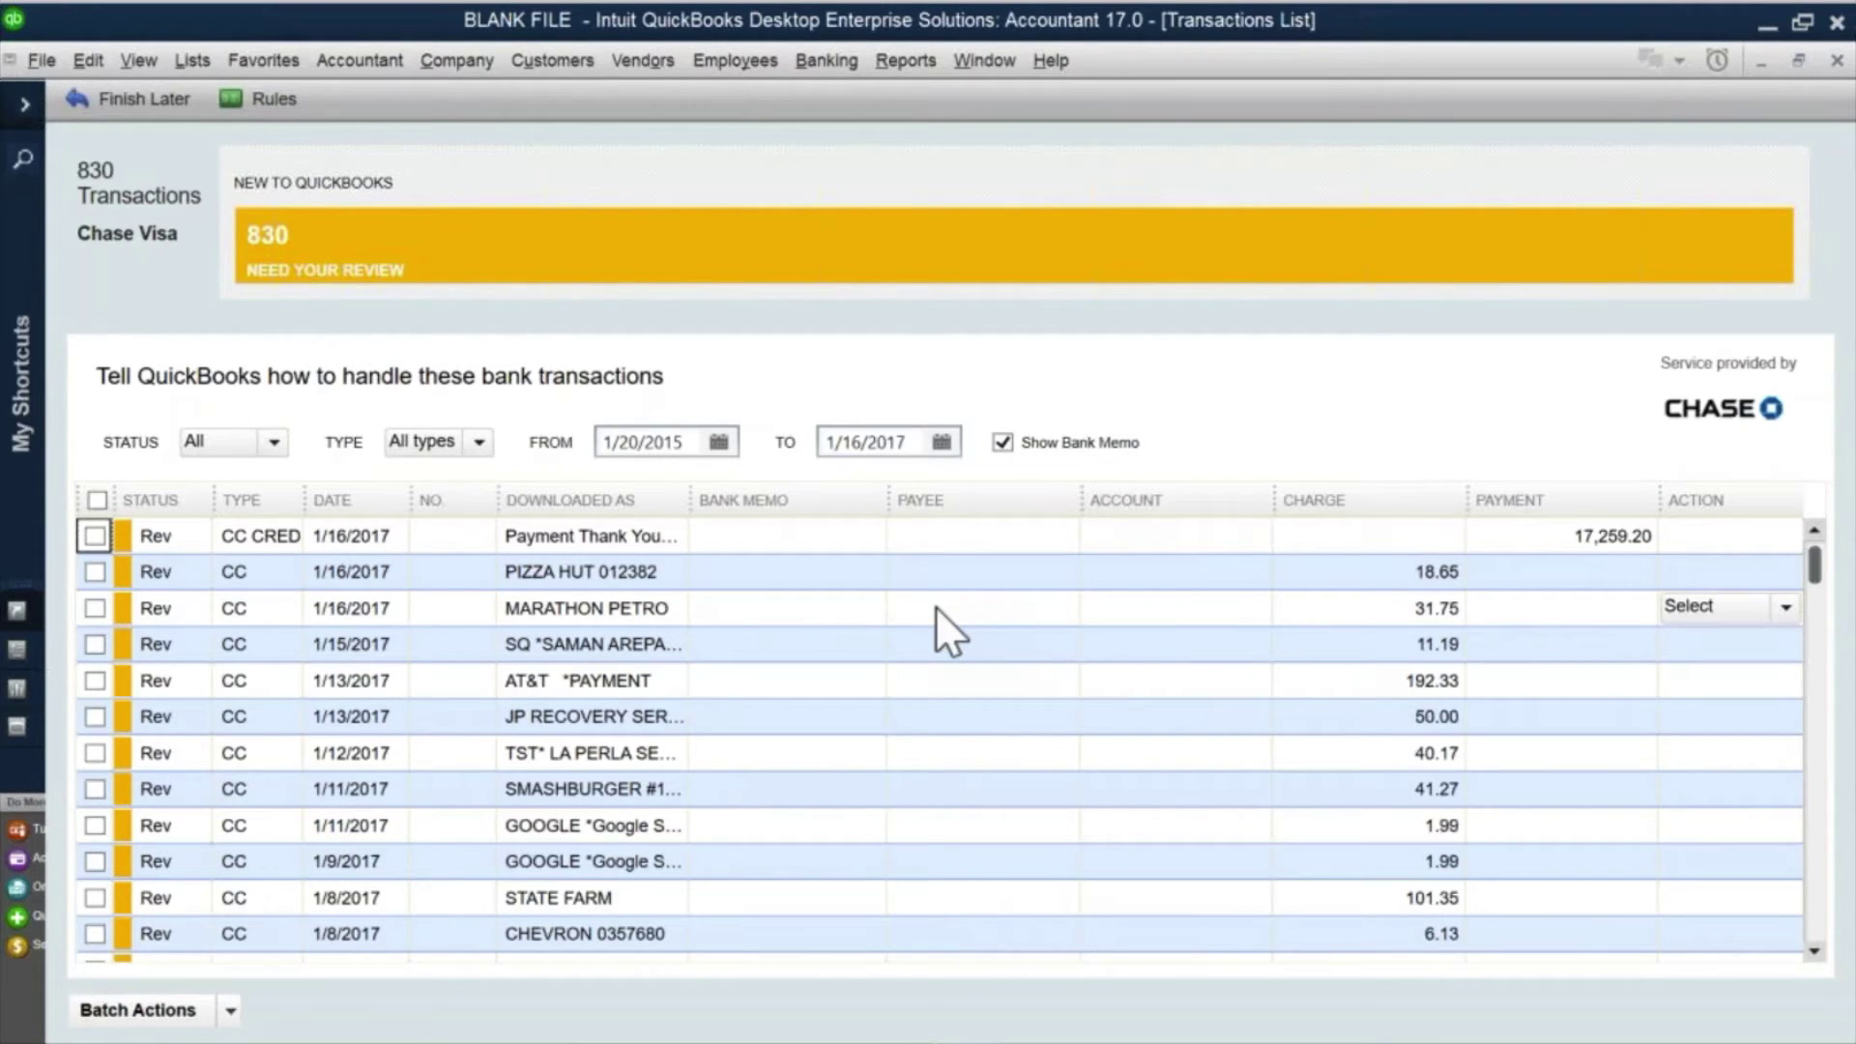
{"action": "left_click", "coordinate": [1013, 445]}
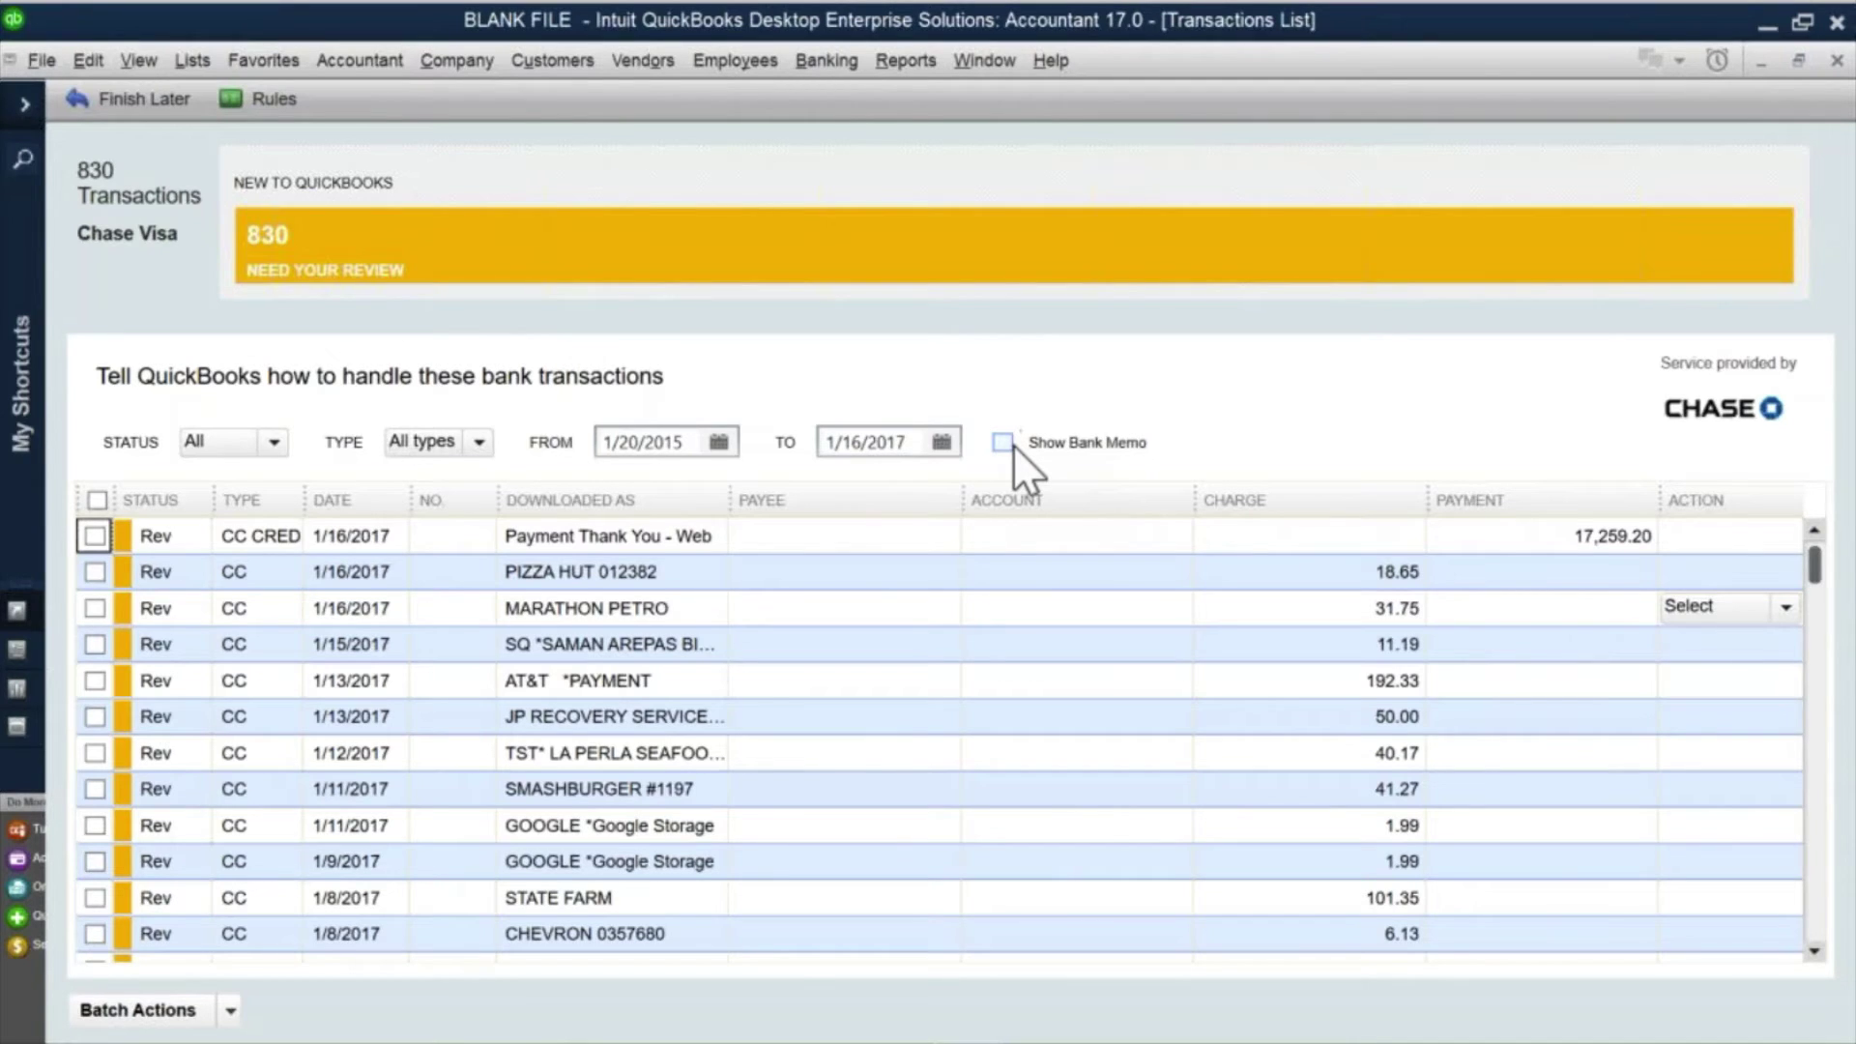
Step: Set the payee of the 1/16/2017 MARATHON PETRO transaction to Marathon, quick-adding it to the name list as a vendor
{"action": "left_click", "coordinate": [828, 619]}
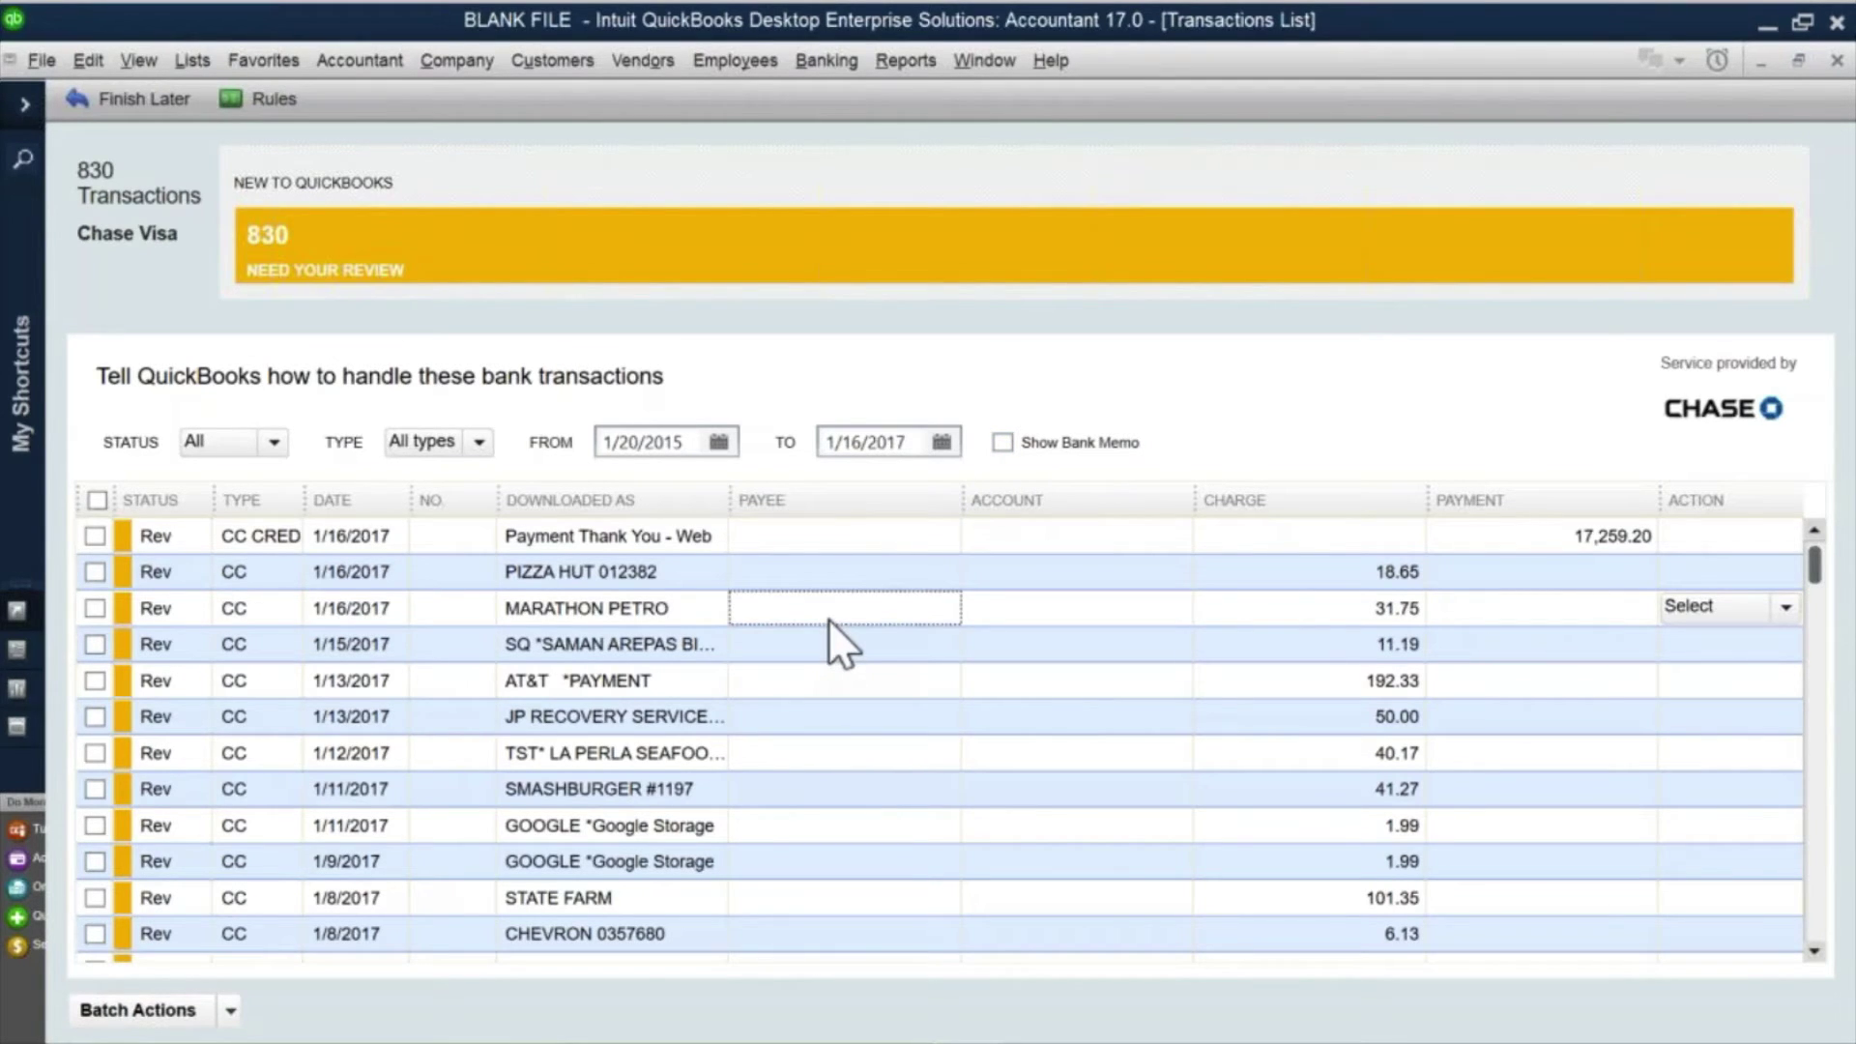
{"action": "type", "text": "M"}
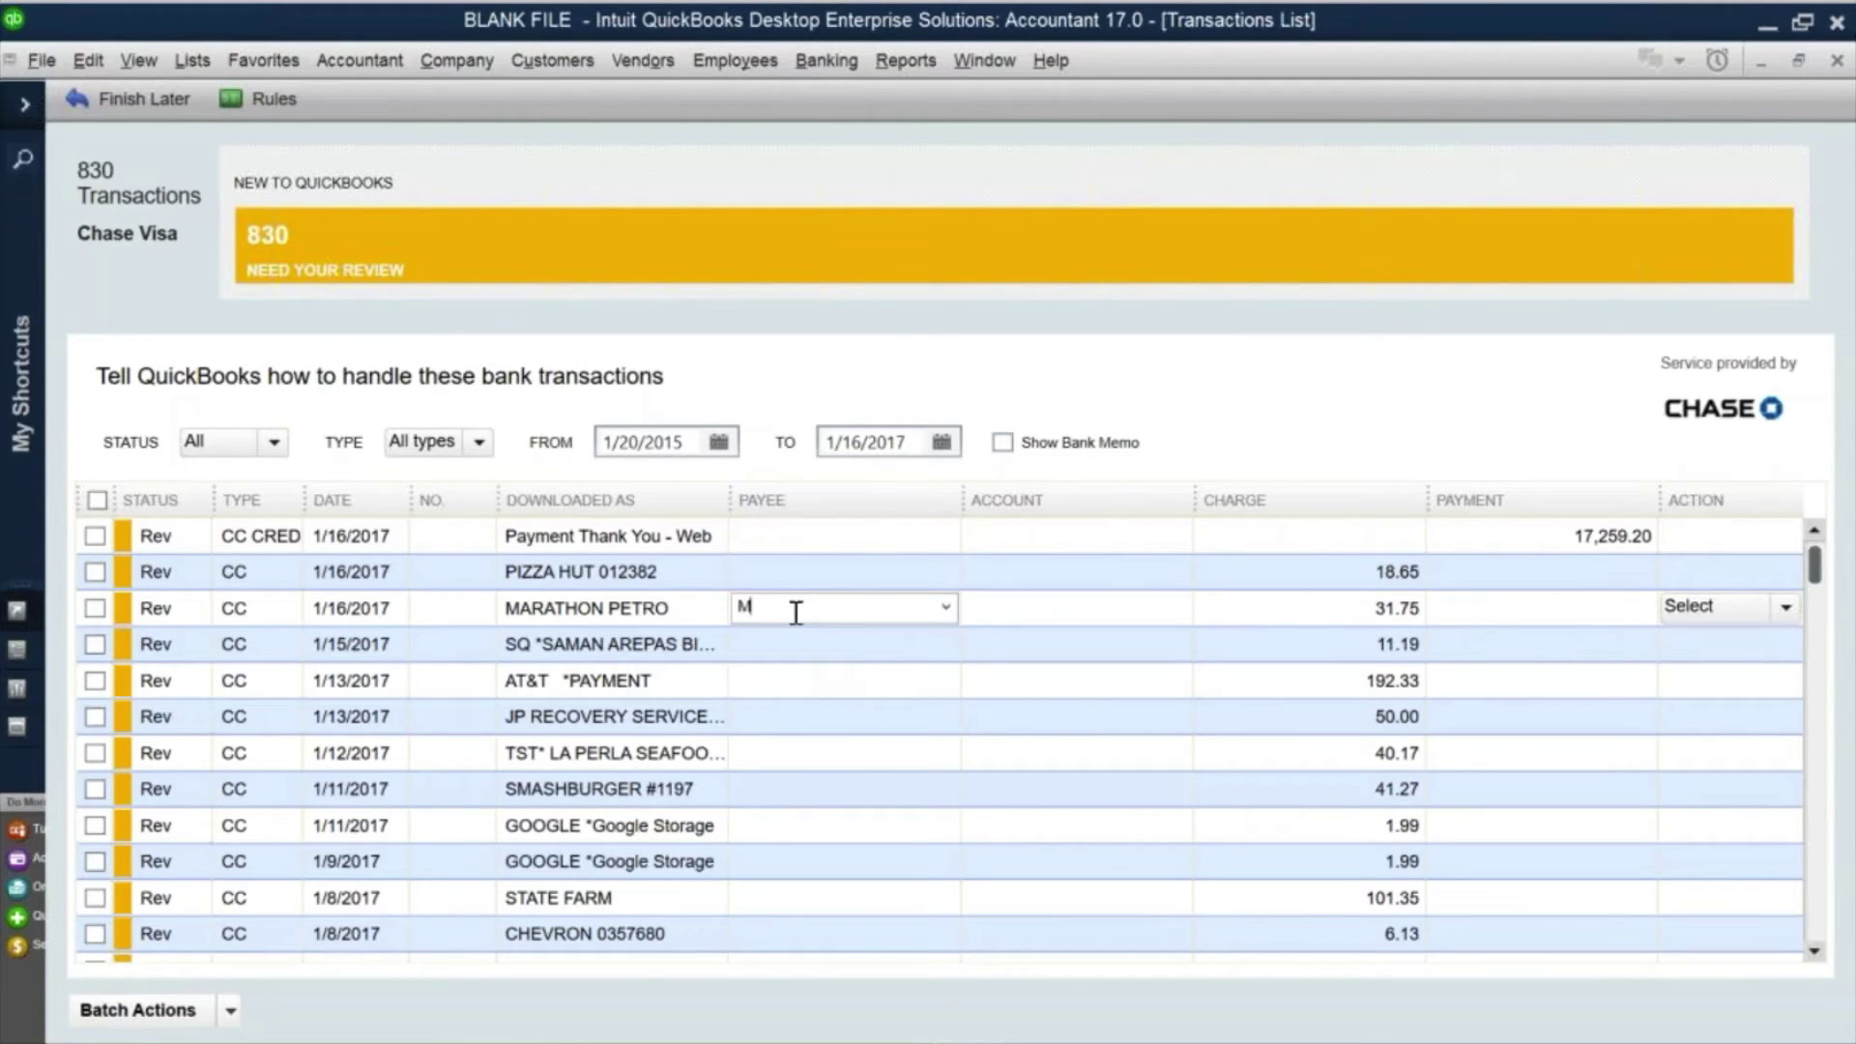
{"action": "type", "text": "arathon"}
{"action": "key", "text": "Tab"}
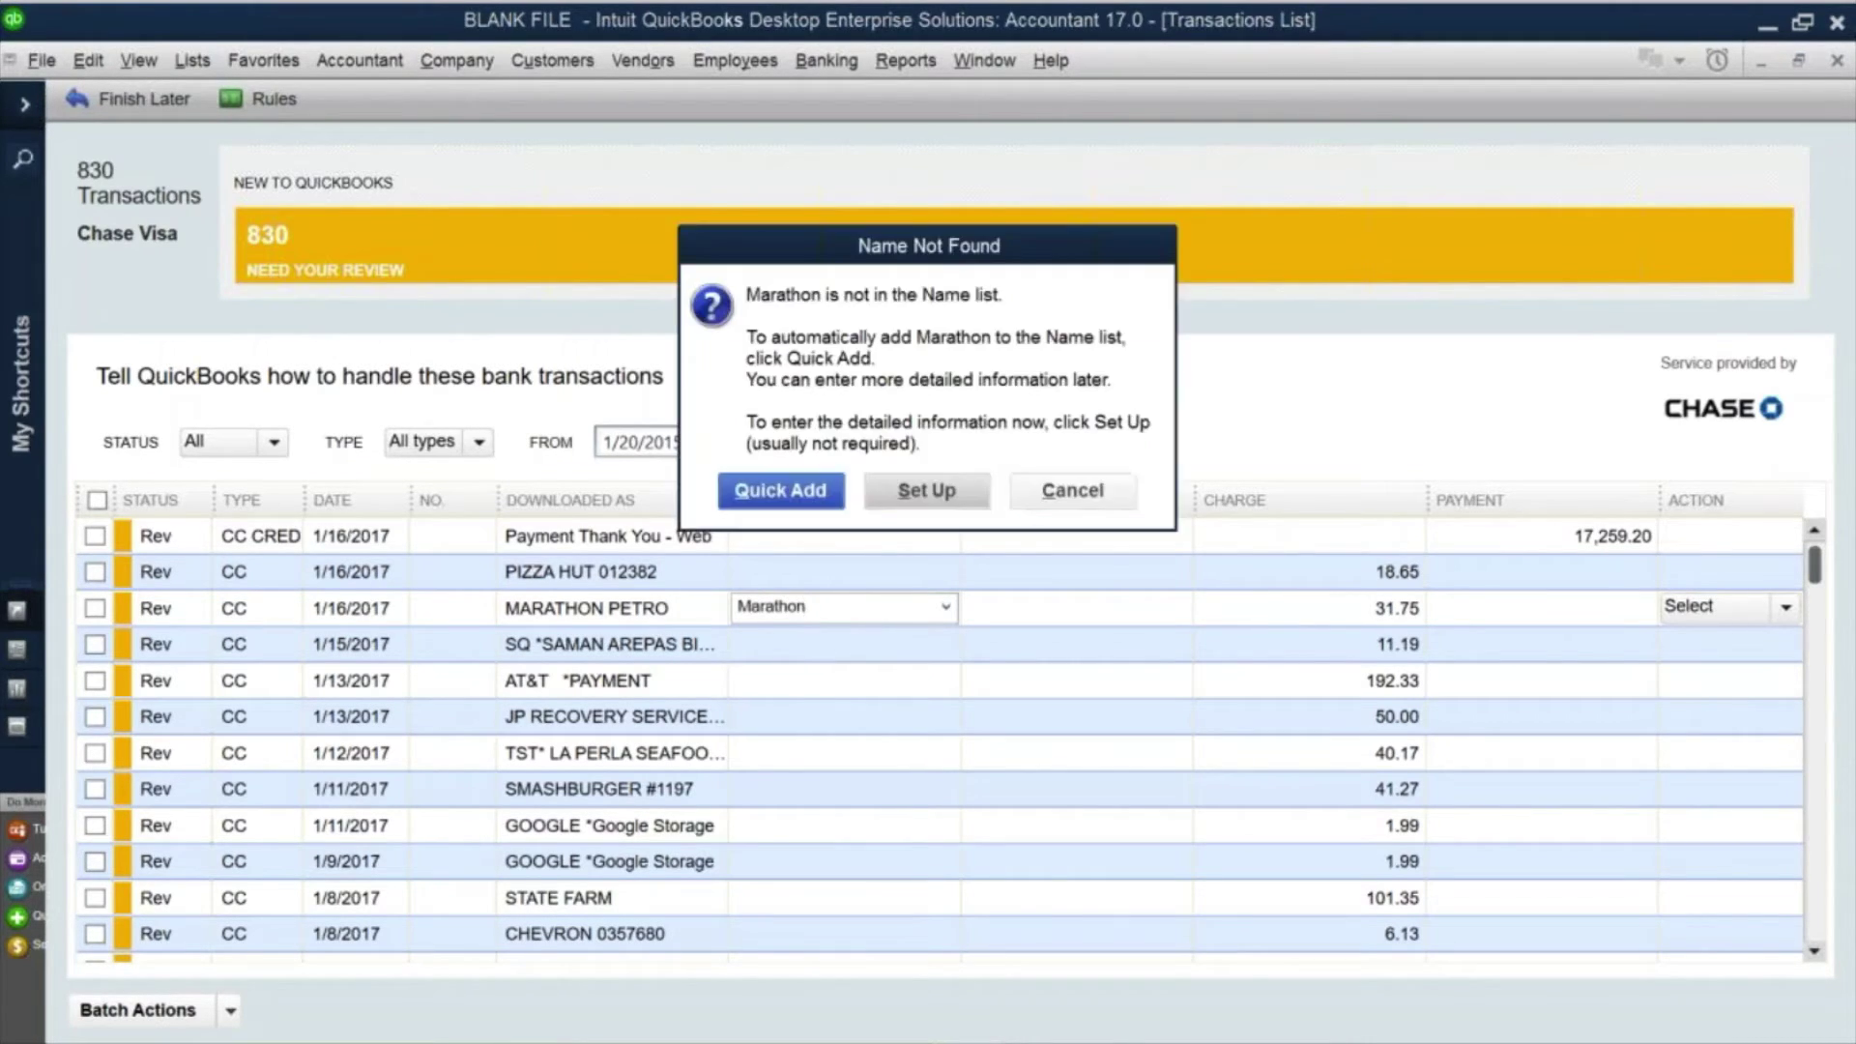
{"action": "left_click", "coordinate": [792, 501]}
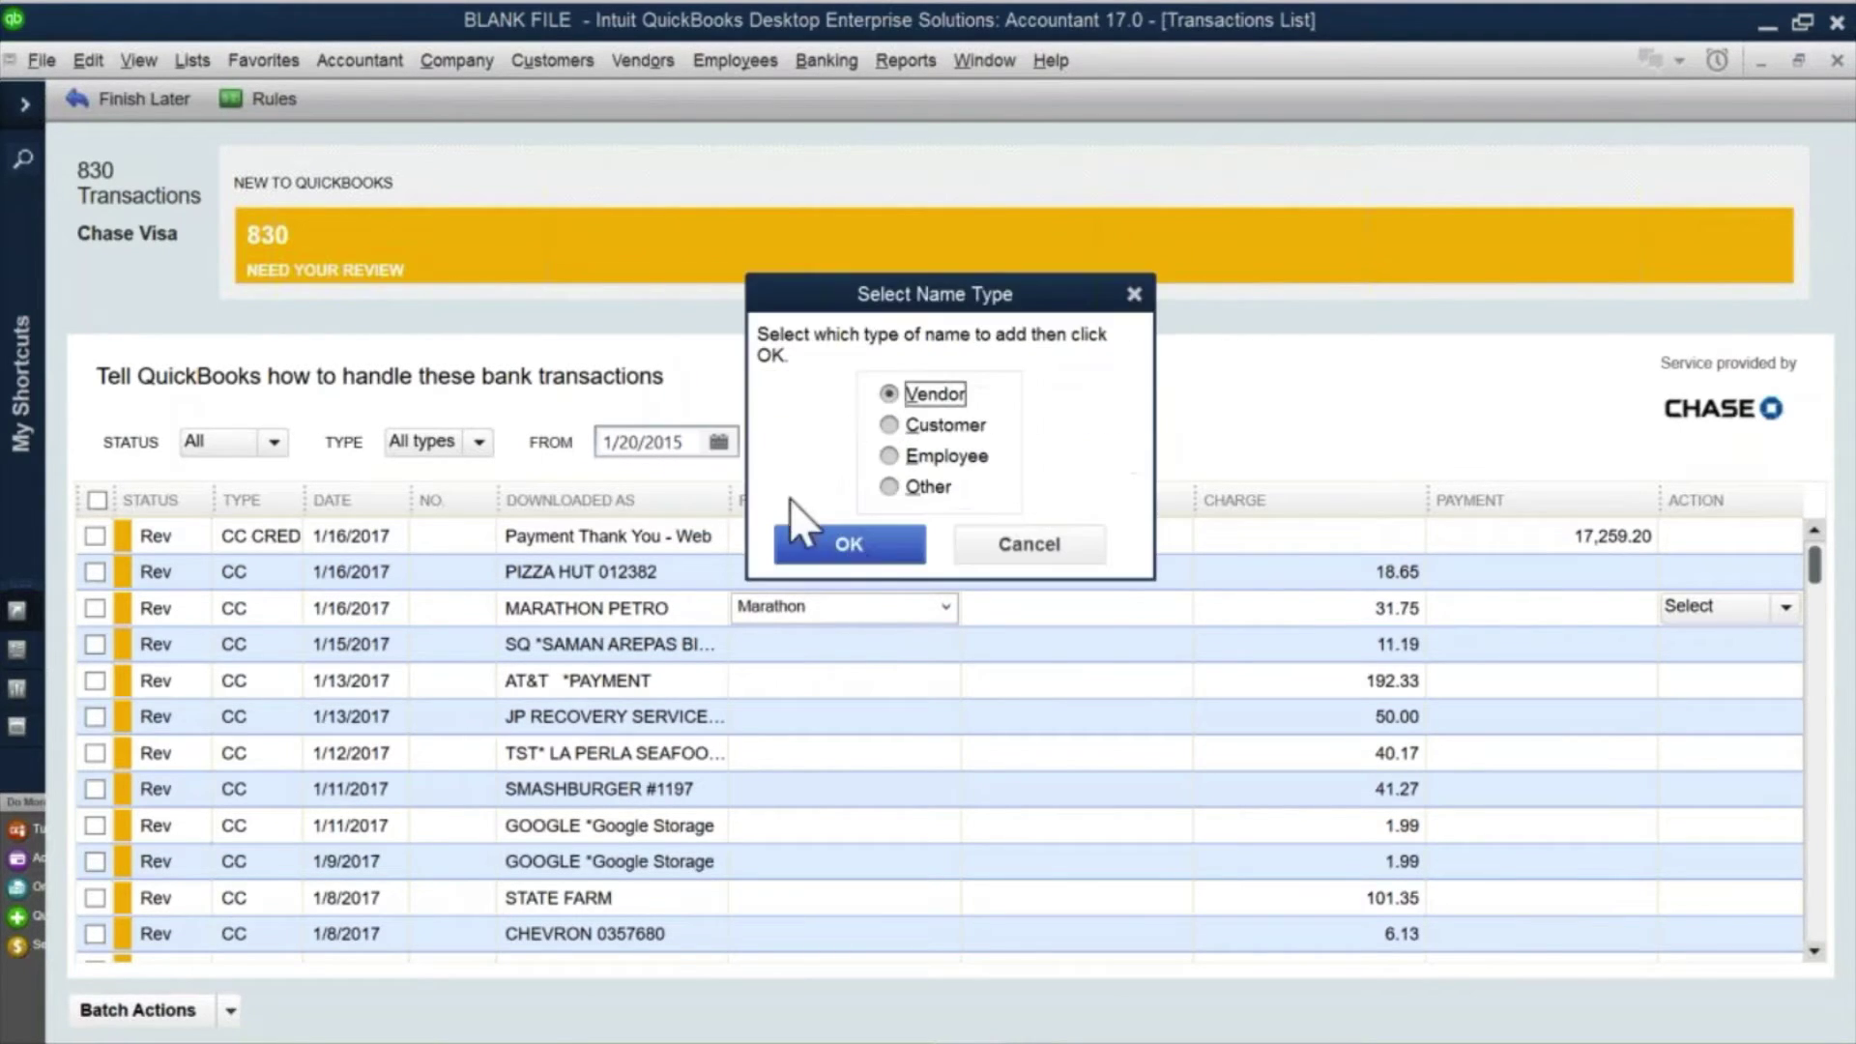
{"action": "left_click", "coordinate": [861, 547]}
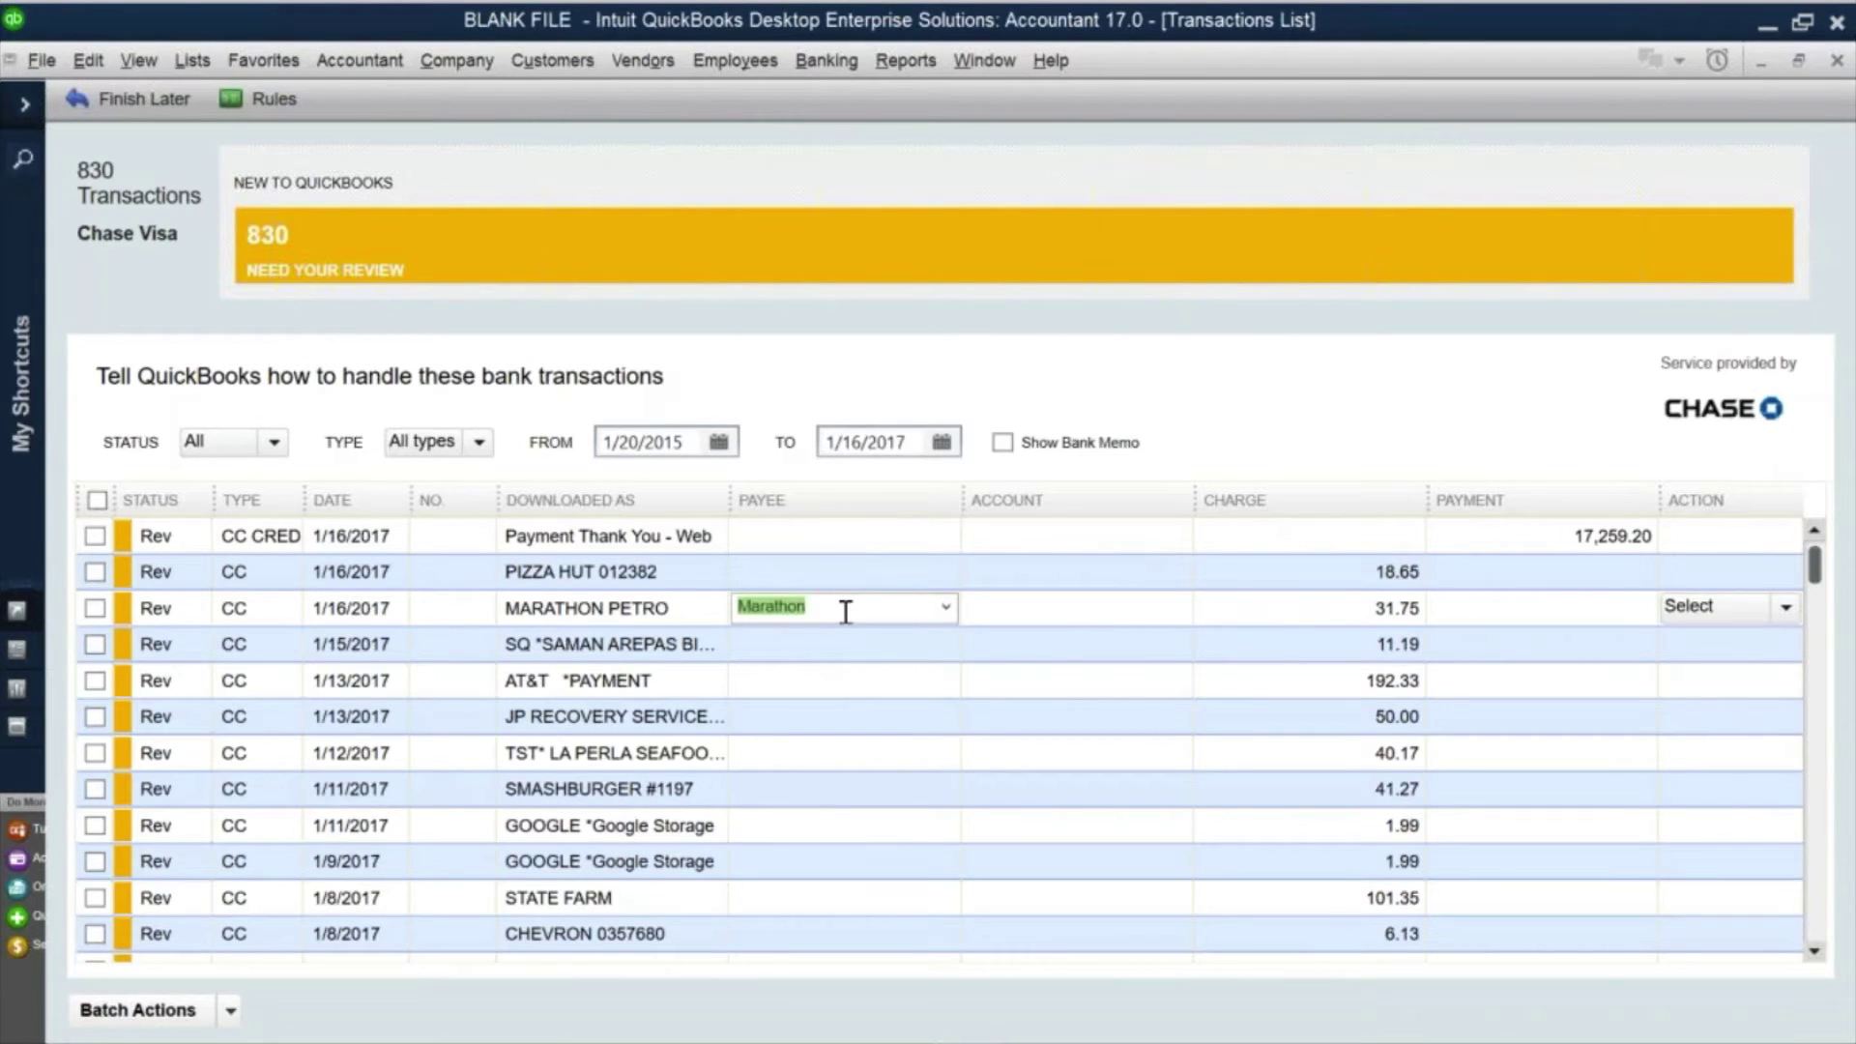
Step: Assign the Automobile Expense account to the 1/16/2017 MARATHON PETRO transaction and add it with Quick Add
{"action": "key", "text": "Tab"}
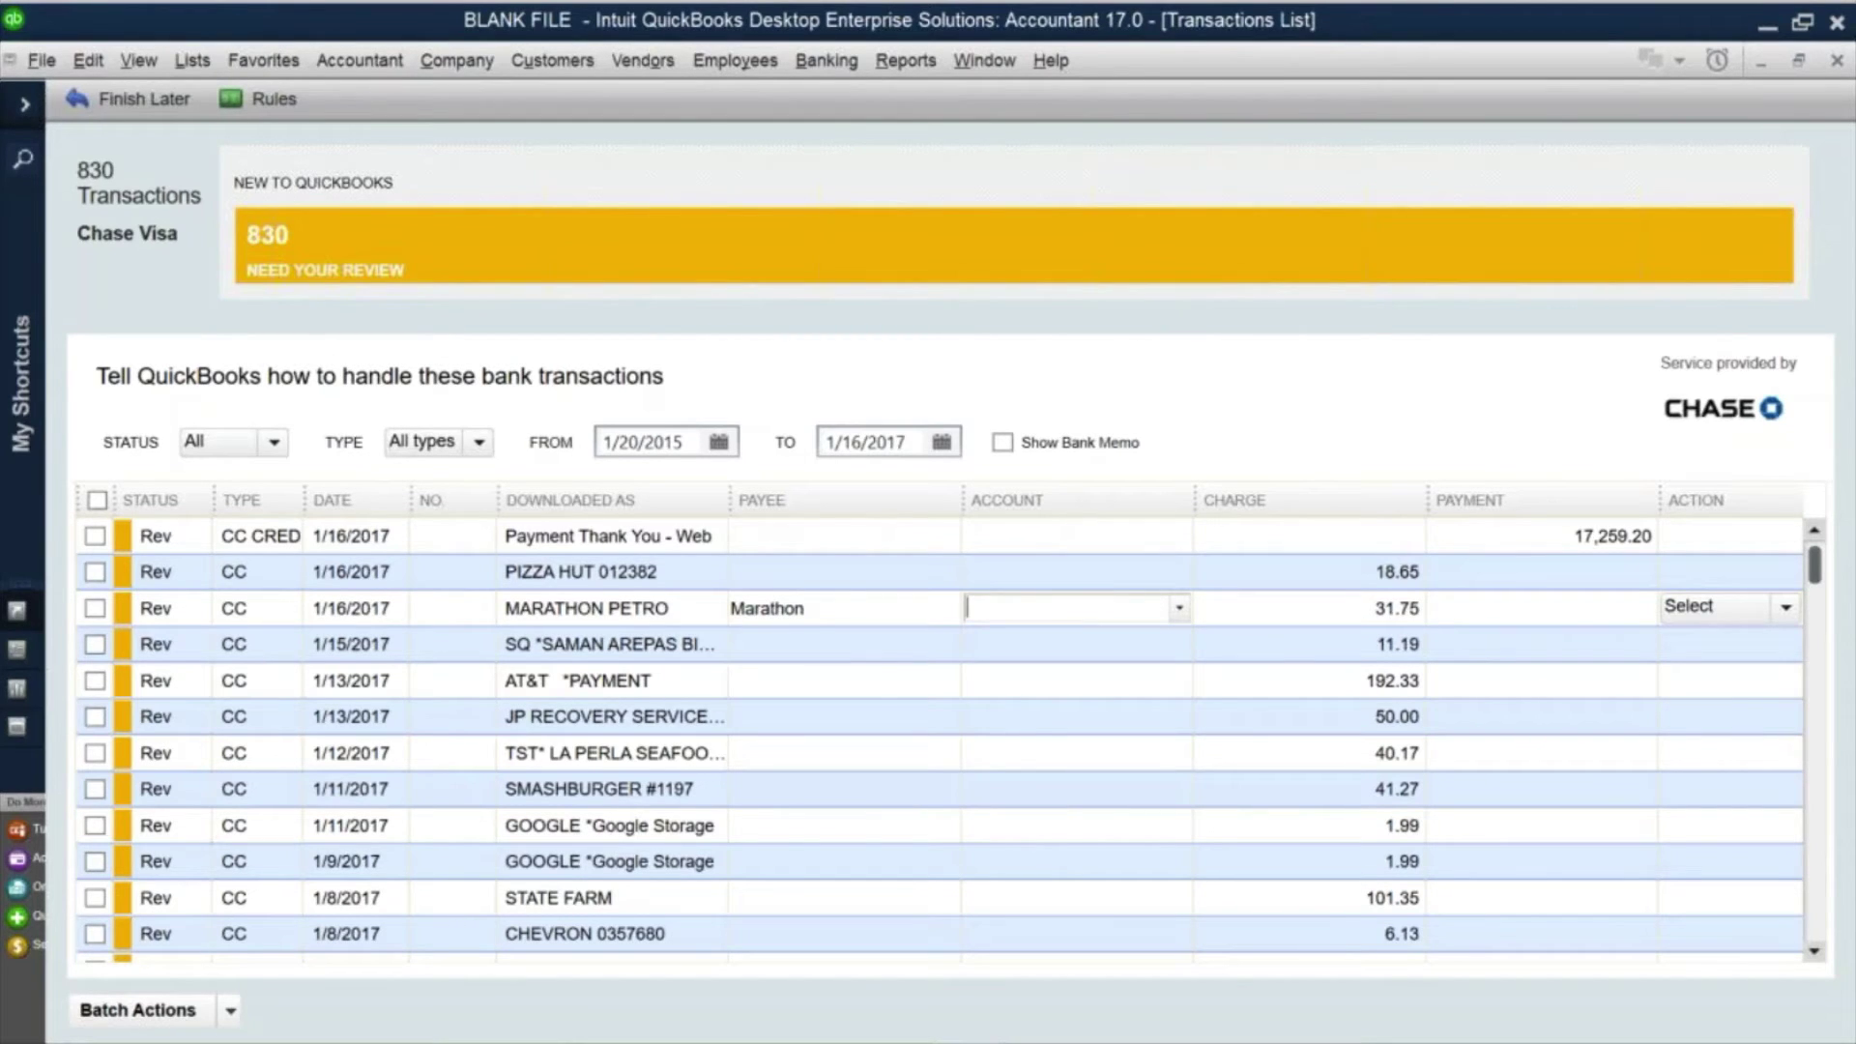
{"action": "type", "text": "Automobile Expense"}
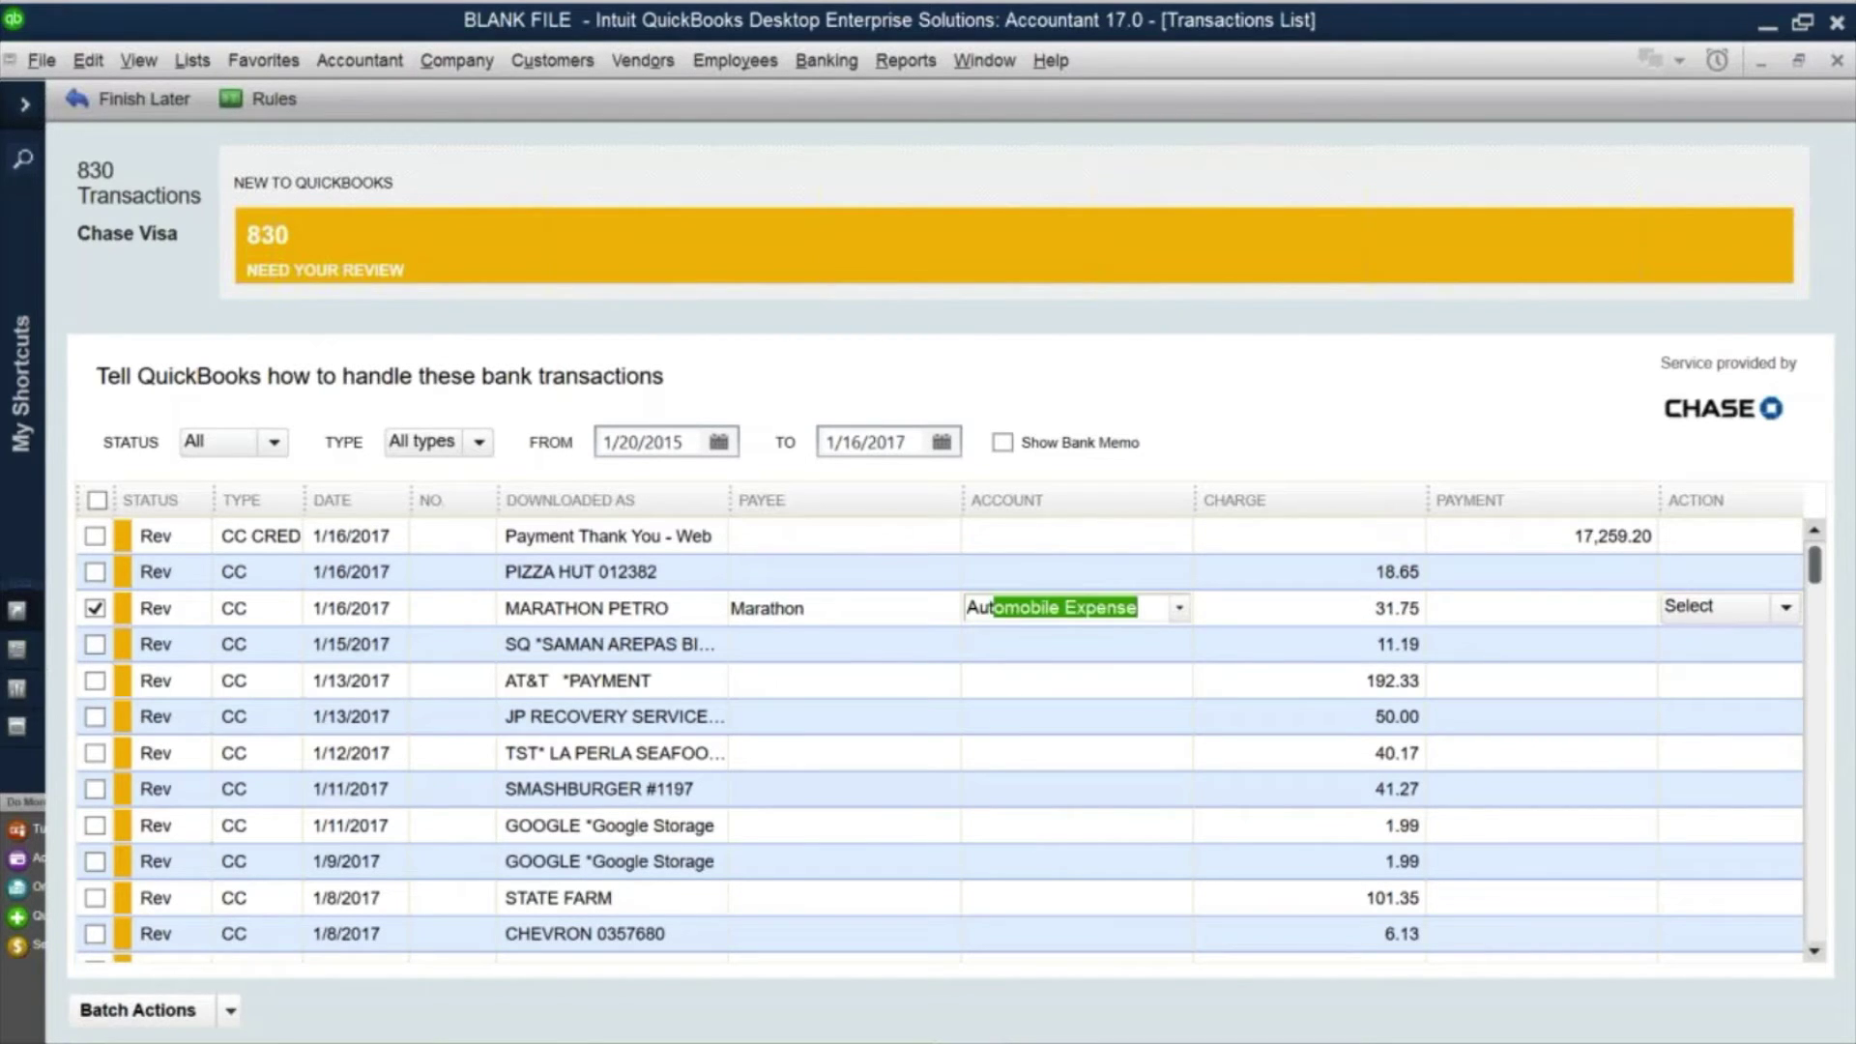
{"action": "key", "text": "Tab"}
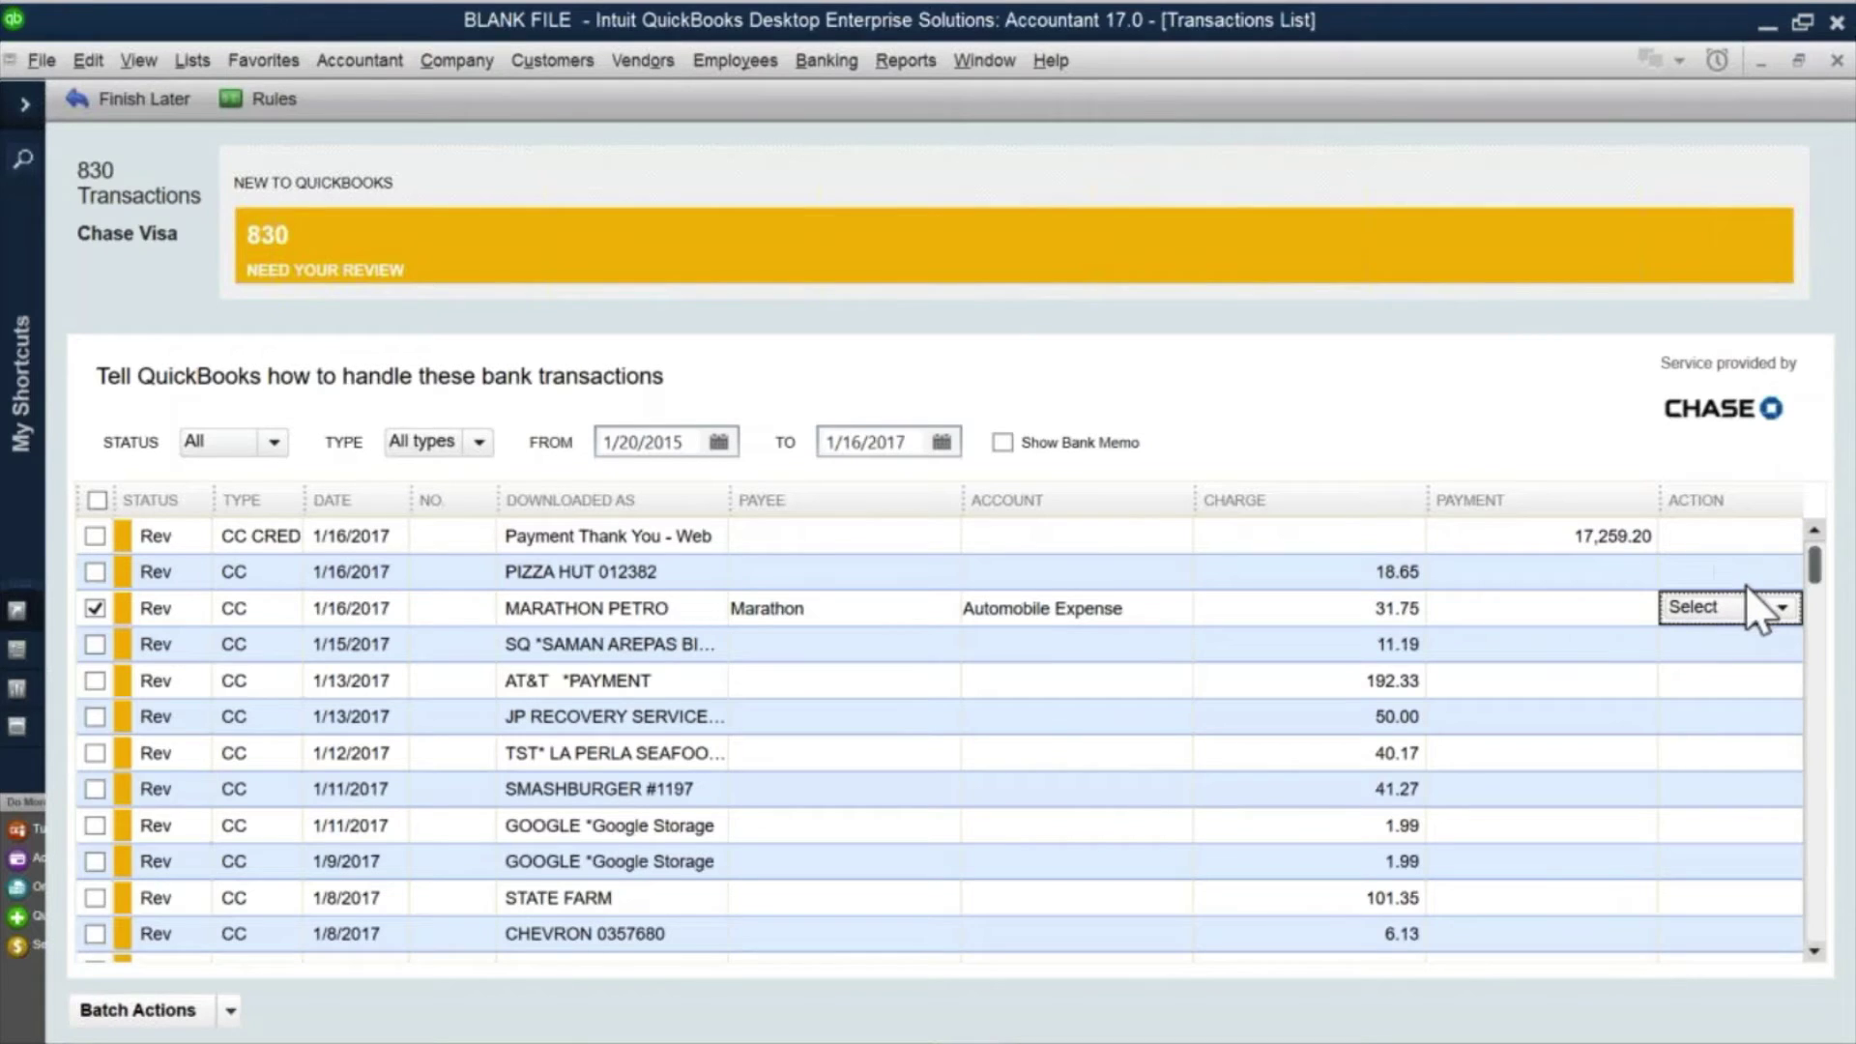
{"action": "left_click", "coordinate": [1780, 607]}
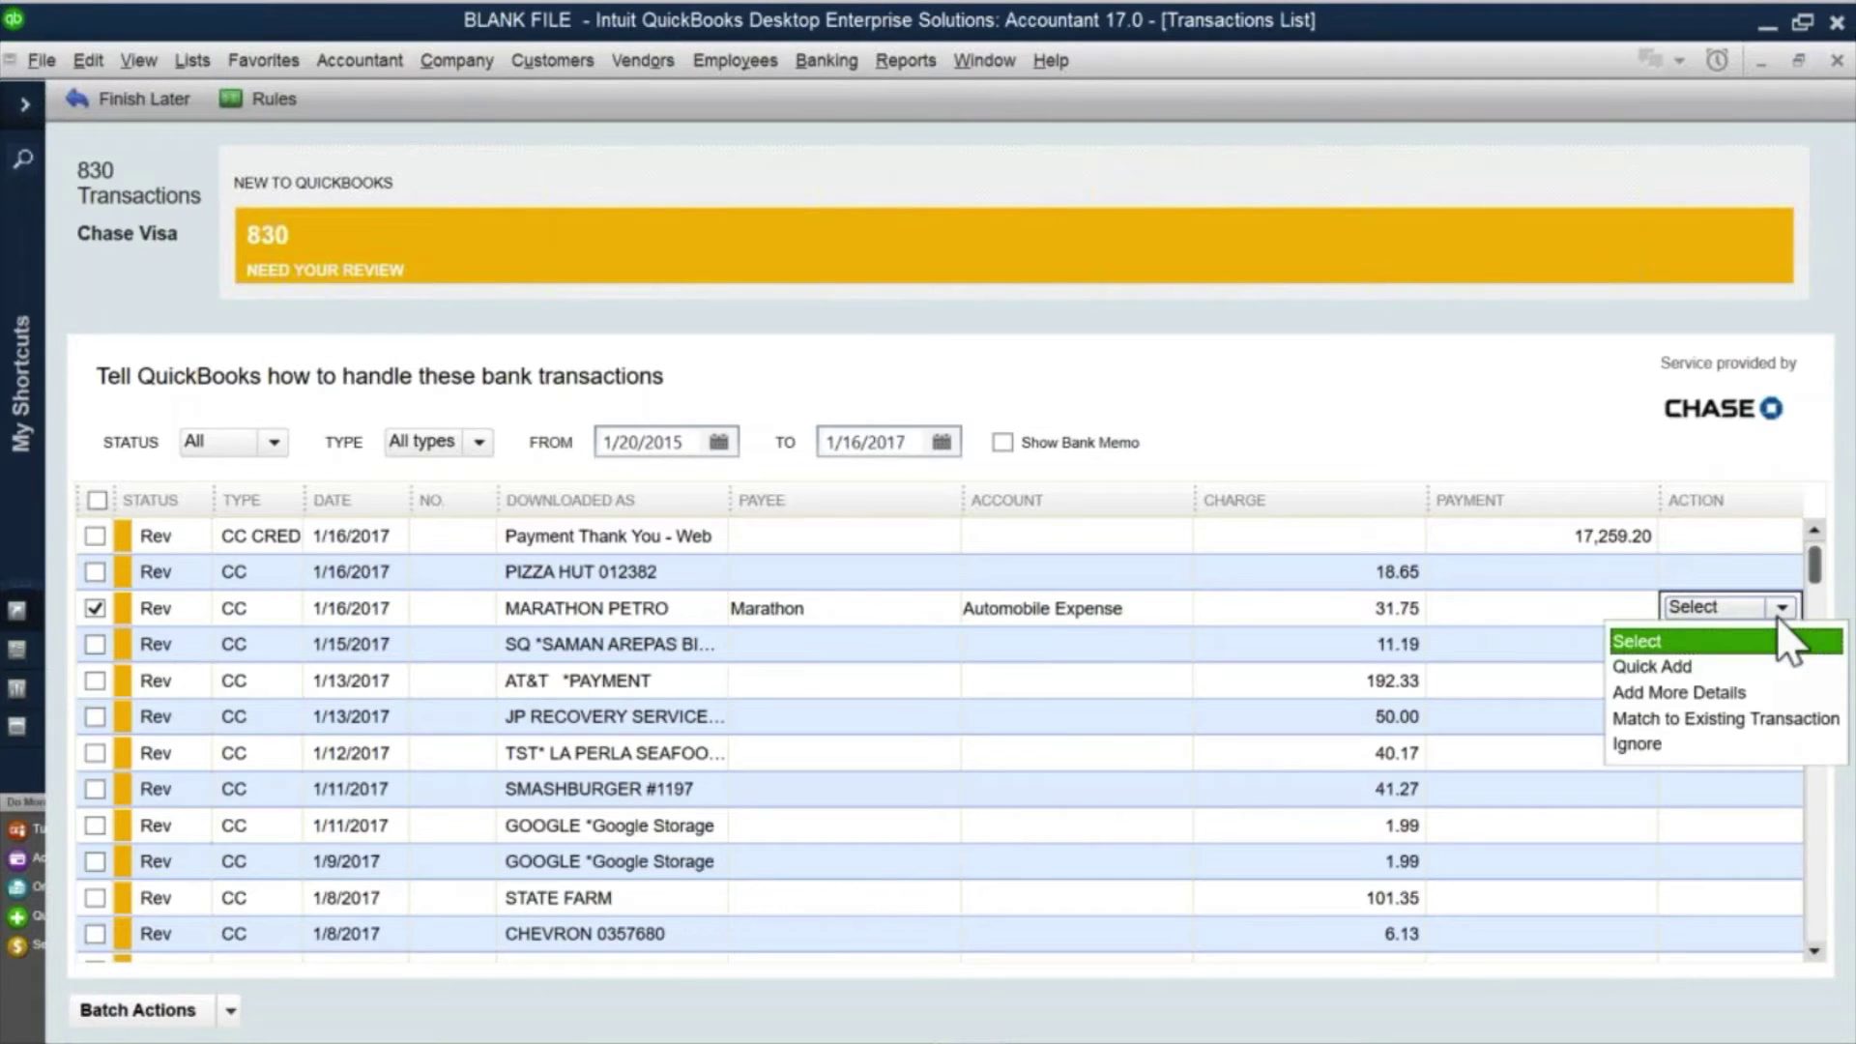
{"action": "left_click", "coordinate": [1661, 665]}
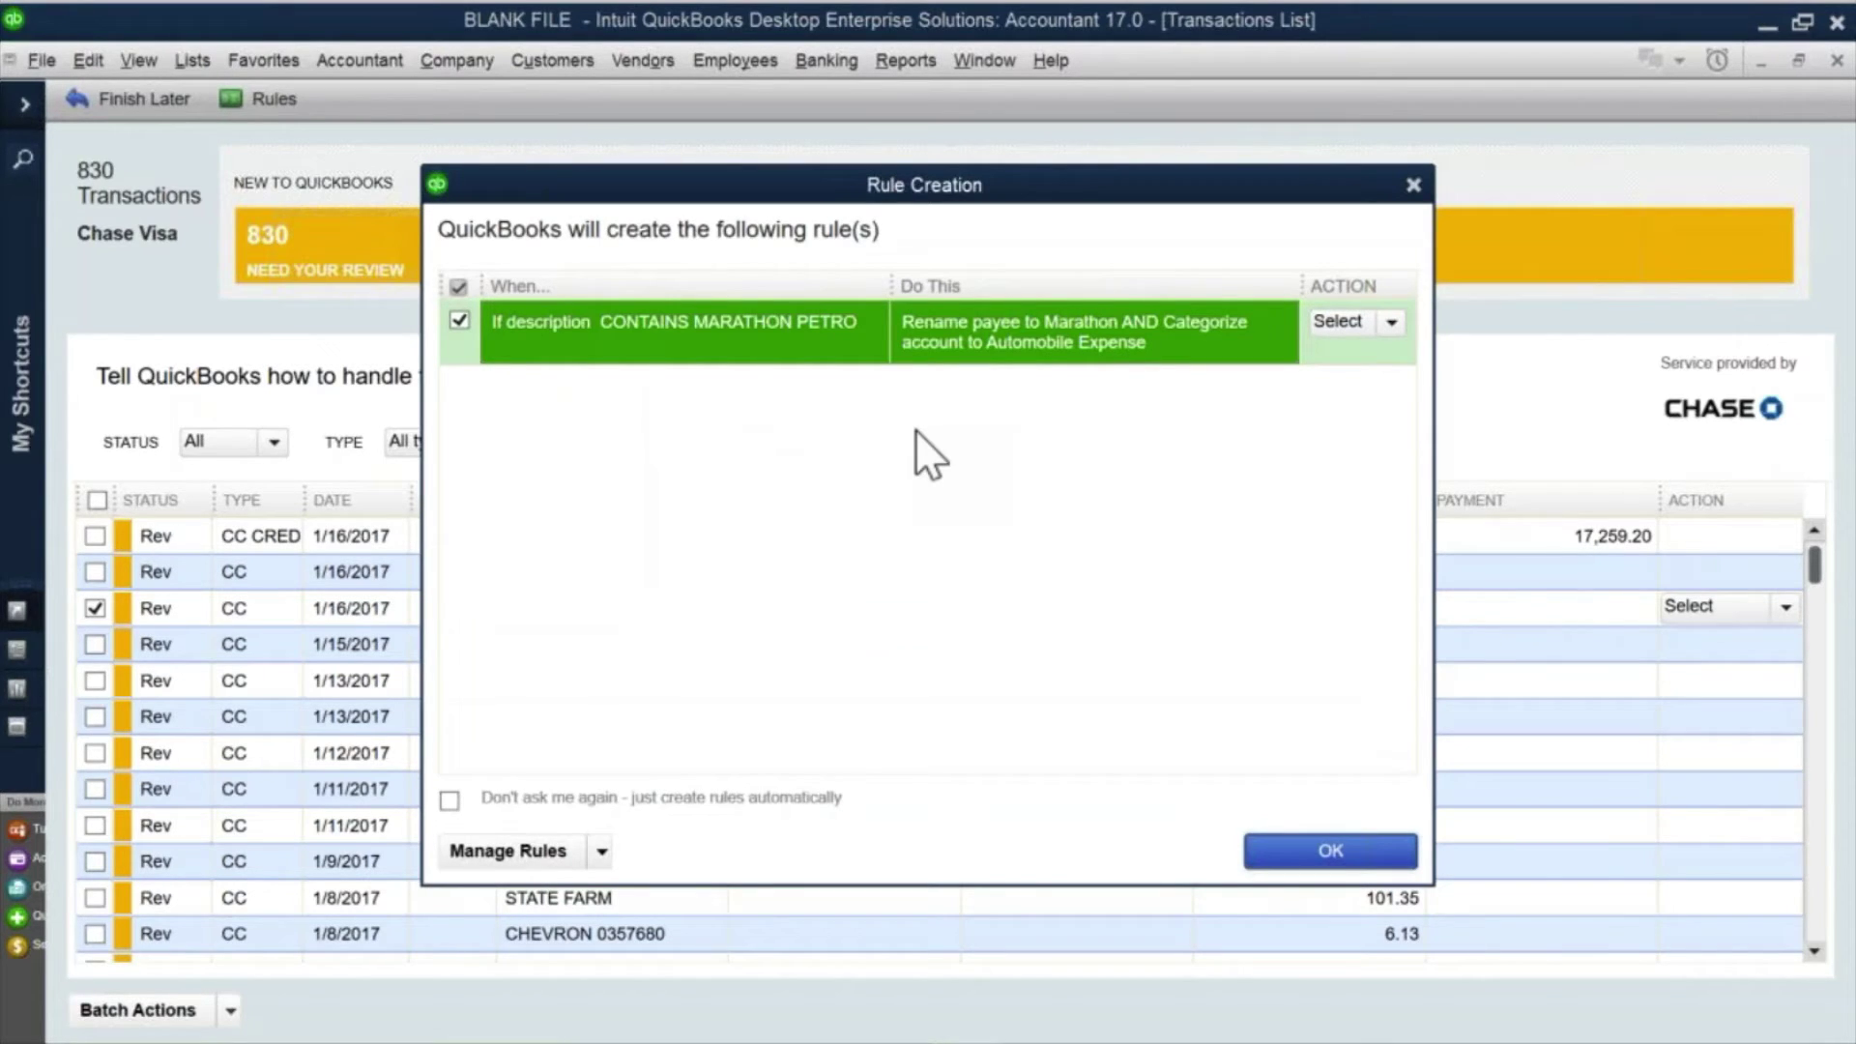
Step: Check the actions available for the proposed MARATHON PETRO rule, leave the rule unchanged, and accept its creation
{"action": "left_click", "coordinate": [1344, 332]}
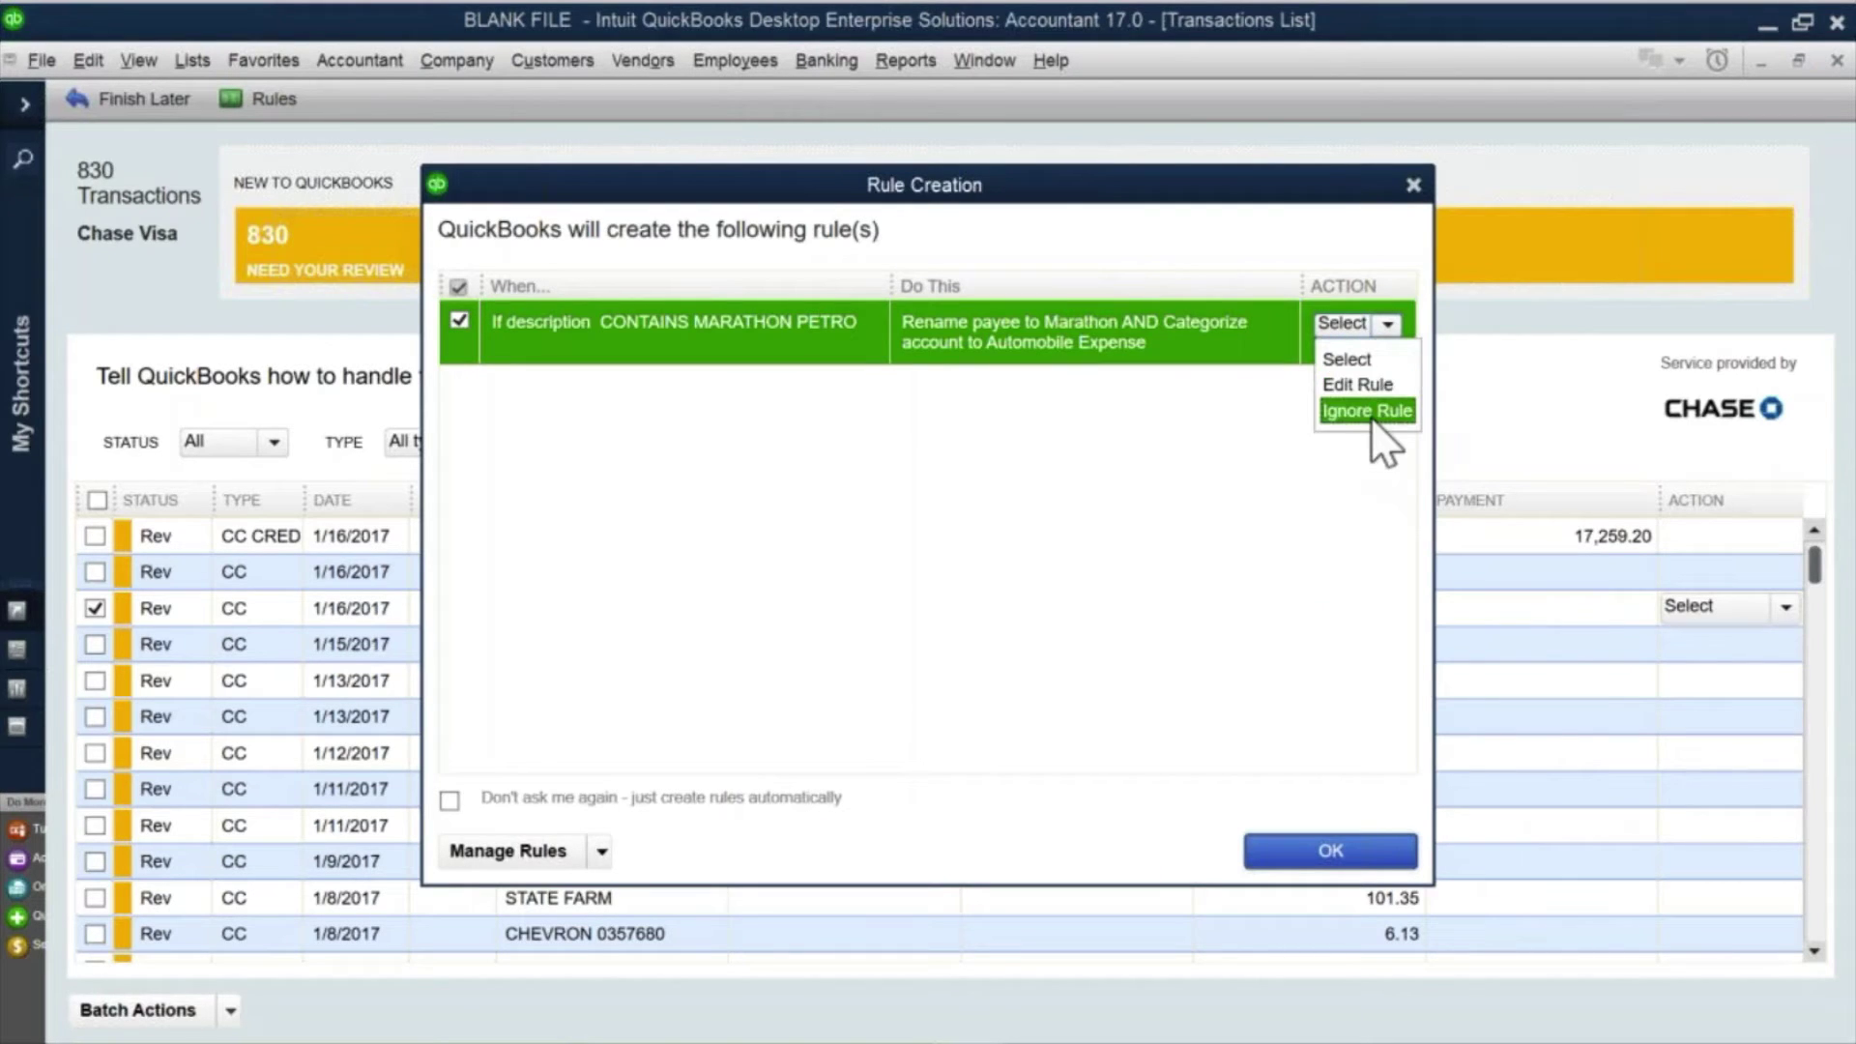
{"action": "left_click", "coordinate": [1044, 490]}
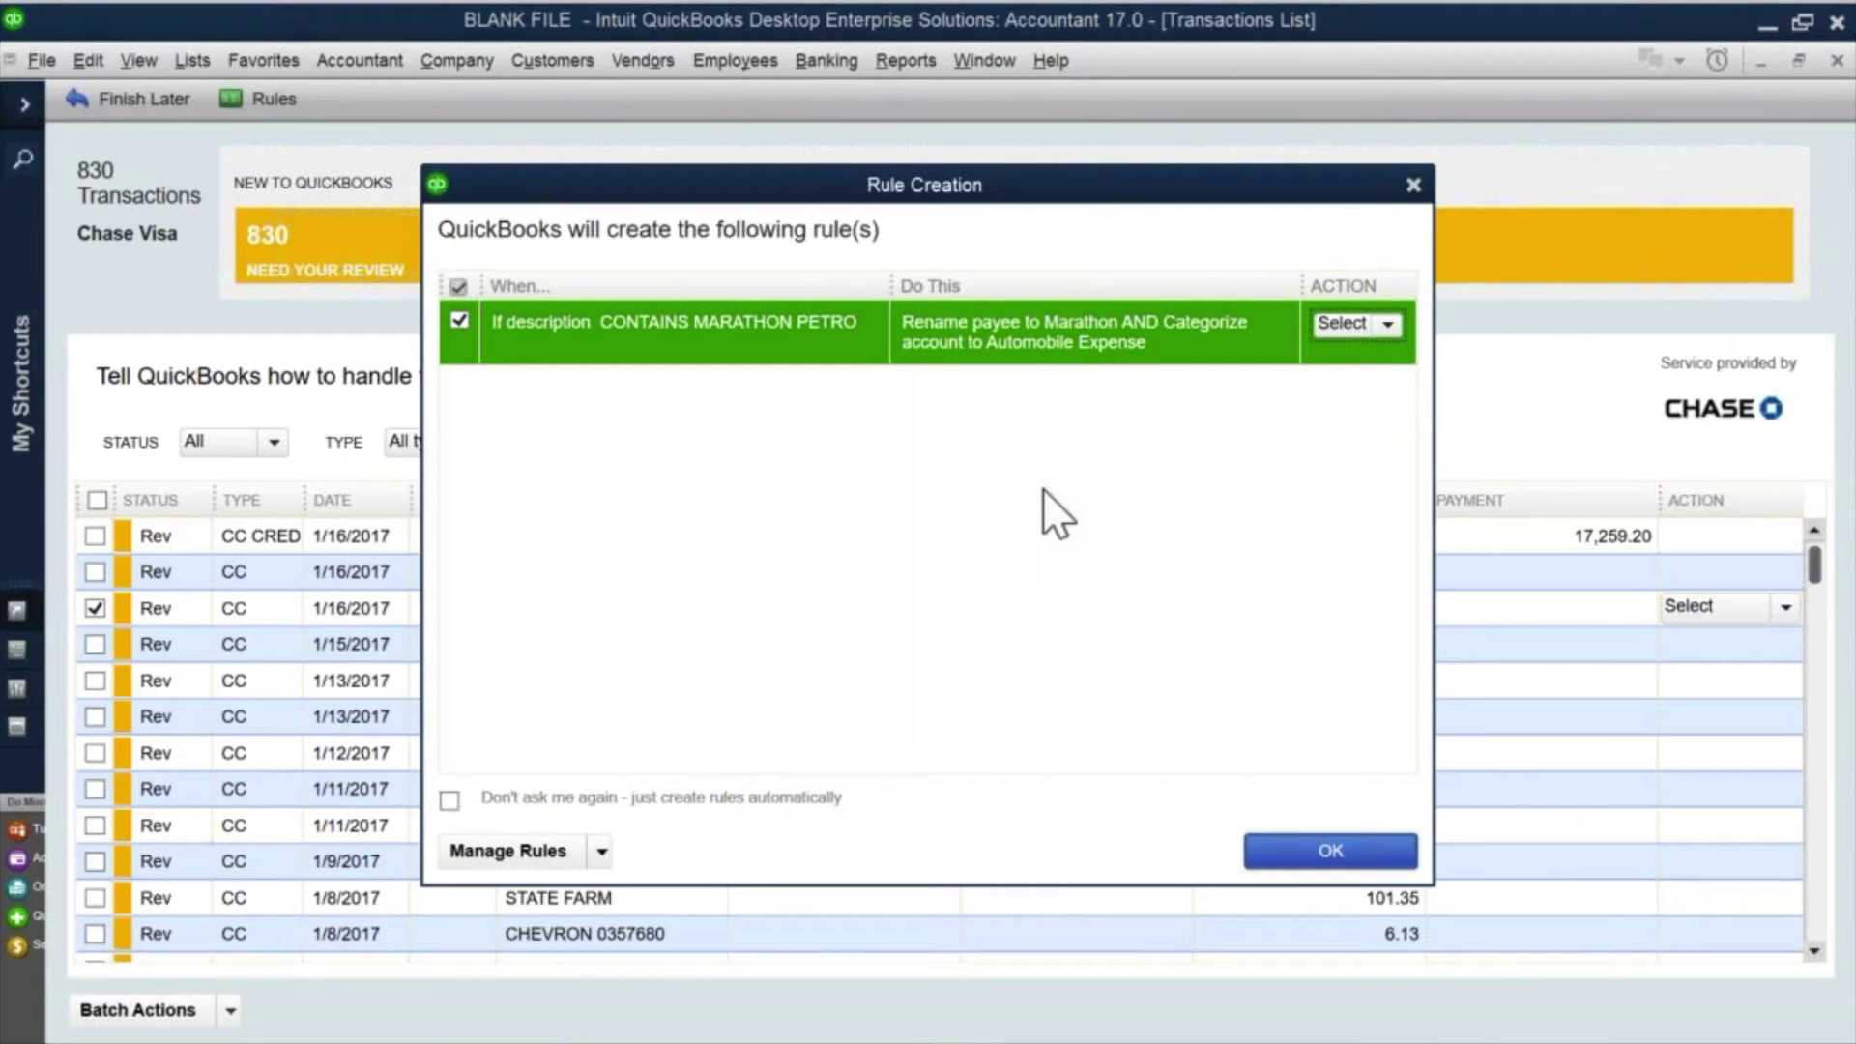
{"action": "left_click", "coordinate": [1320, 856]}
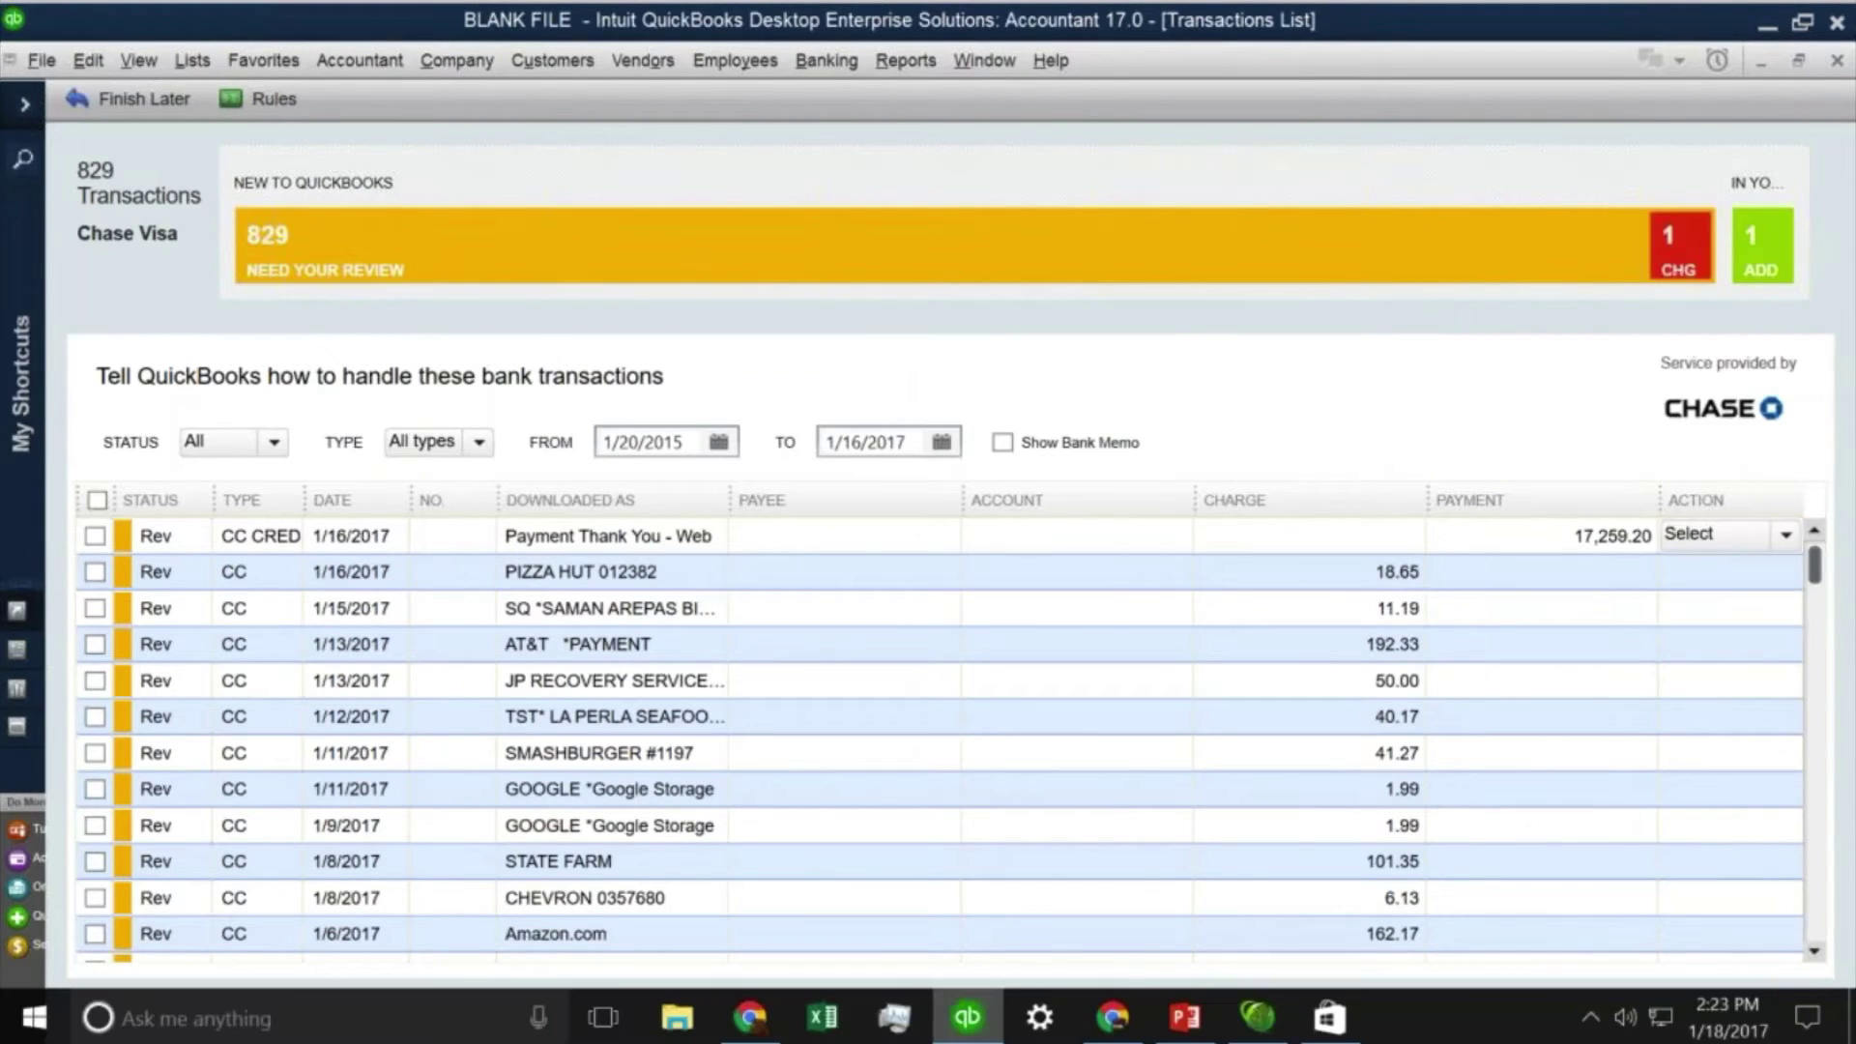
Step: Switch to QuickBooks Online in the browser, list all CHASE transactions for review, and sort them by bank detail in ascending order
{"action": "left_click", "coordinate": [749, 1017]}
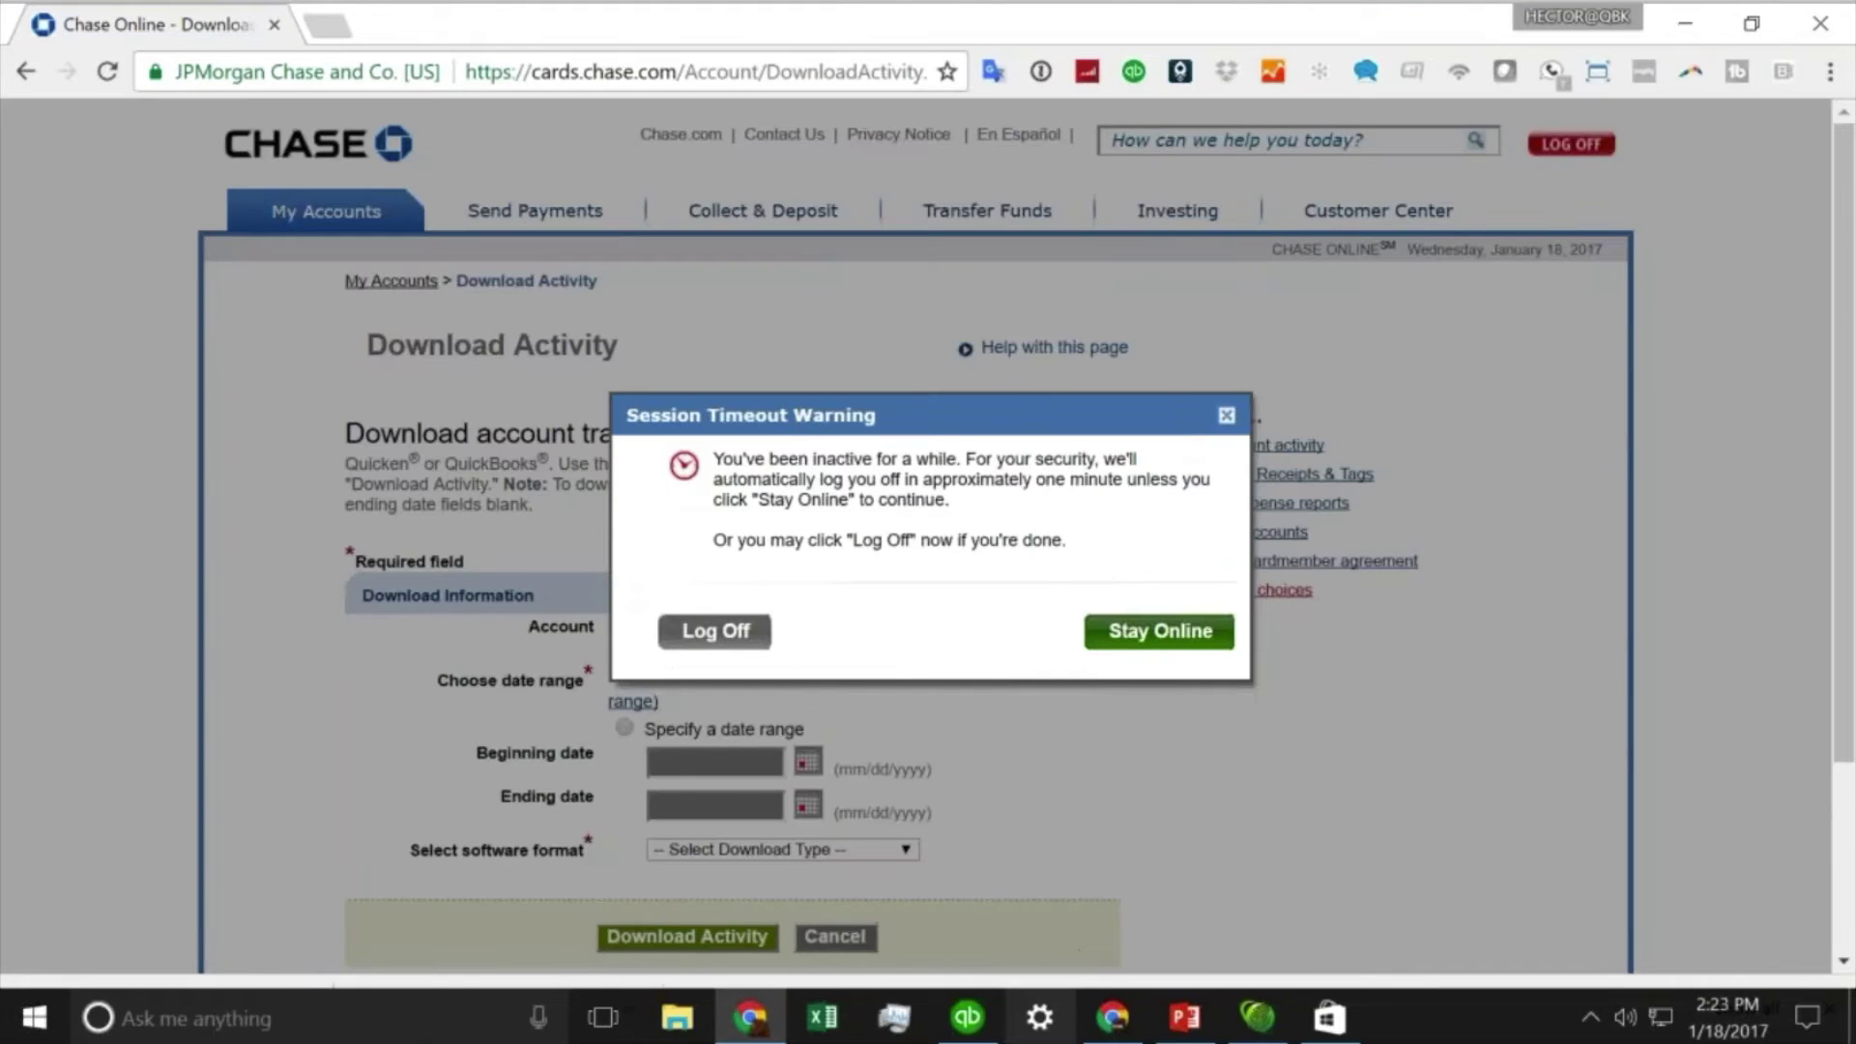
{"action": "left_click", "coordinate": [1112, 1016]}
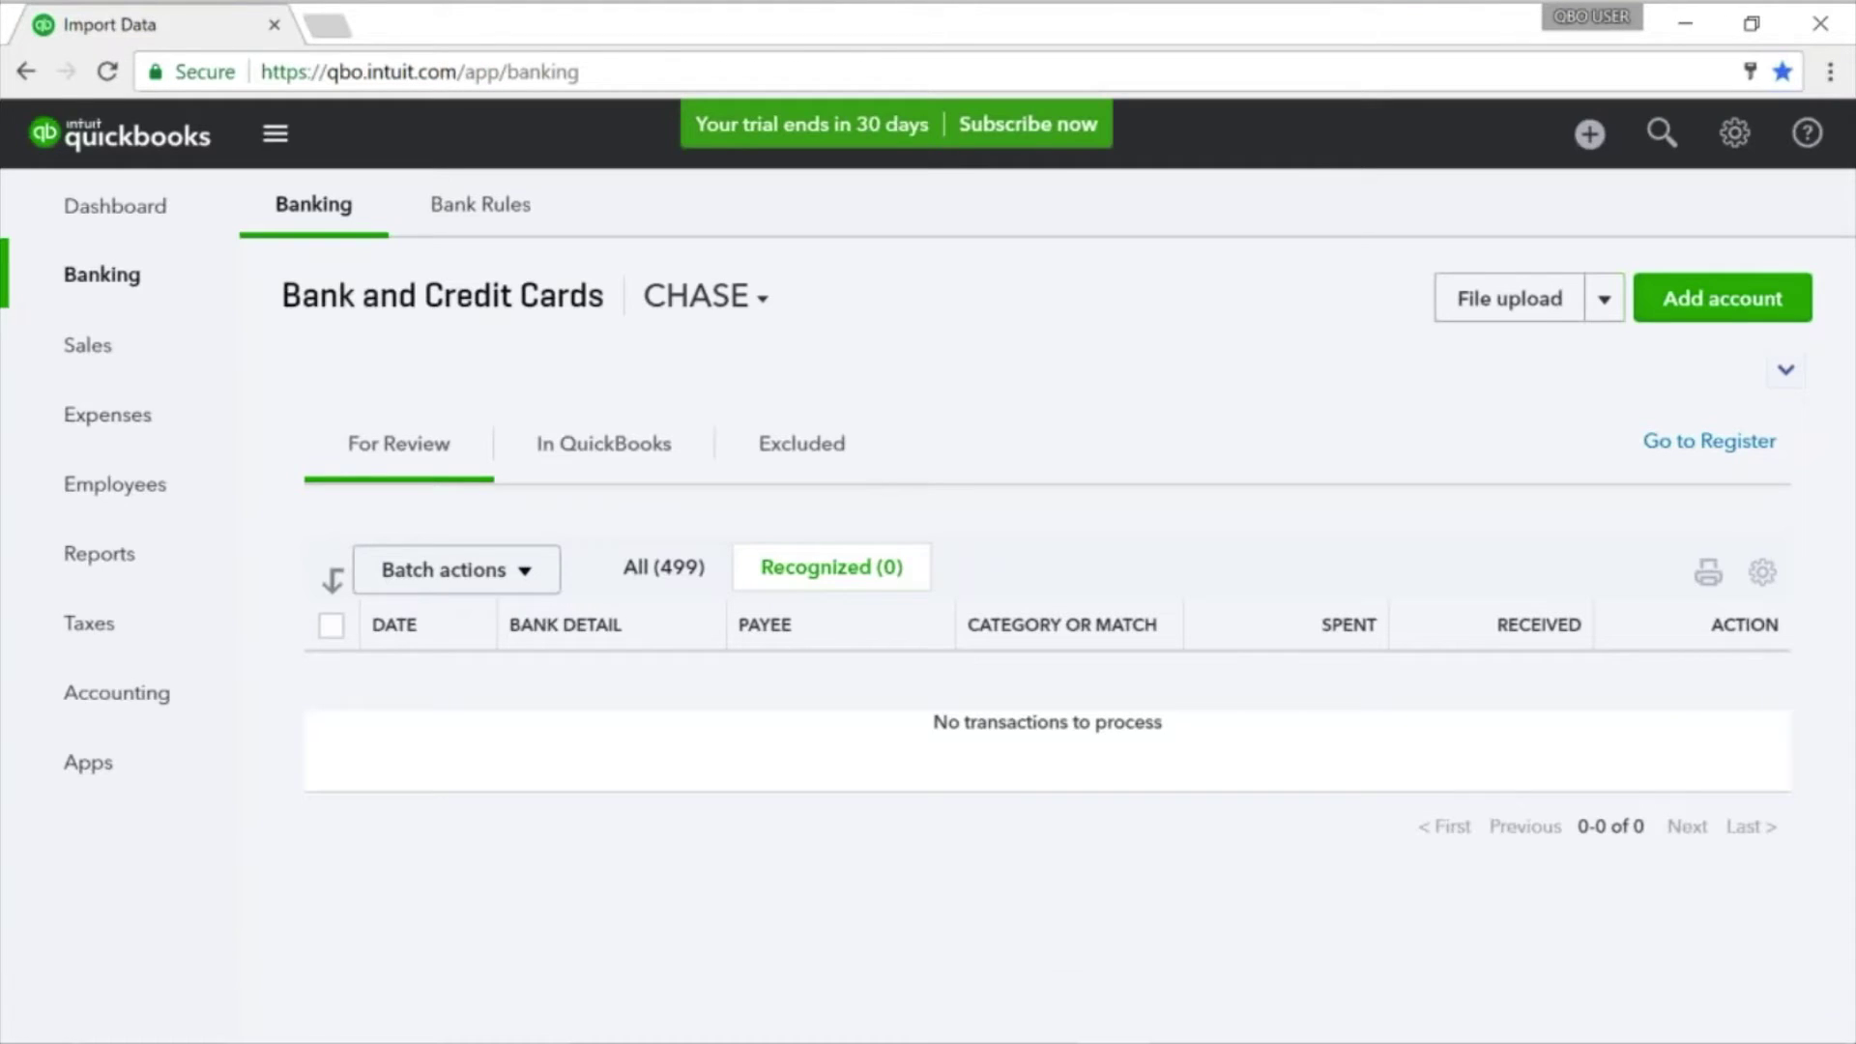
{"action": "left_click", "coordinate": [702, 601]}
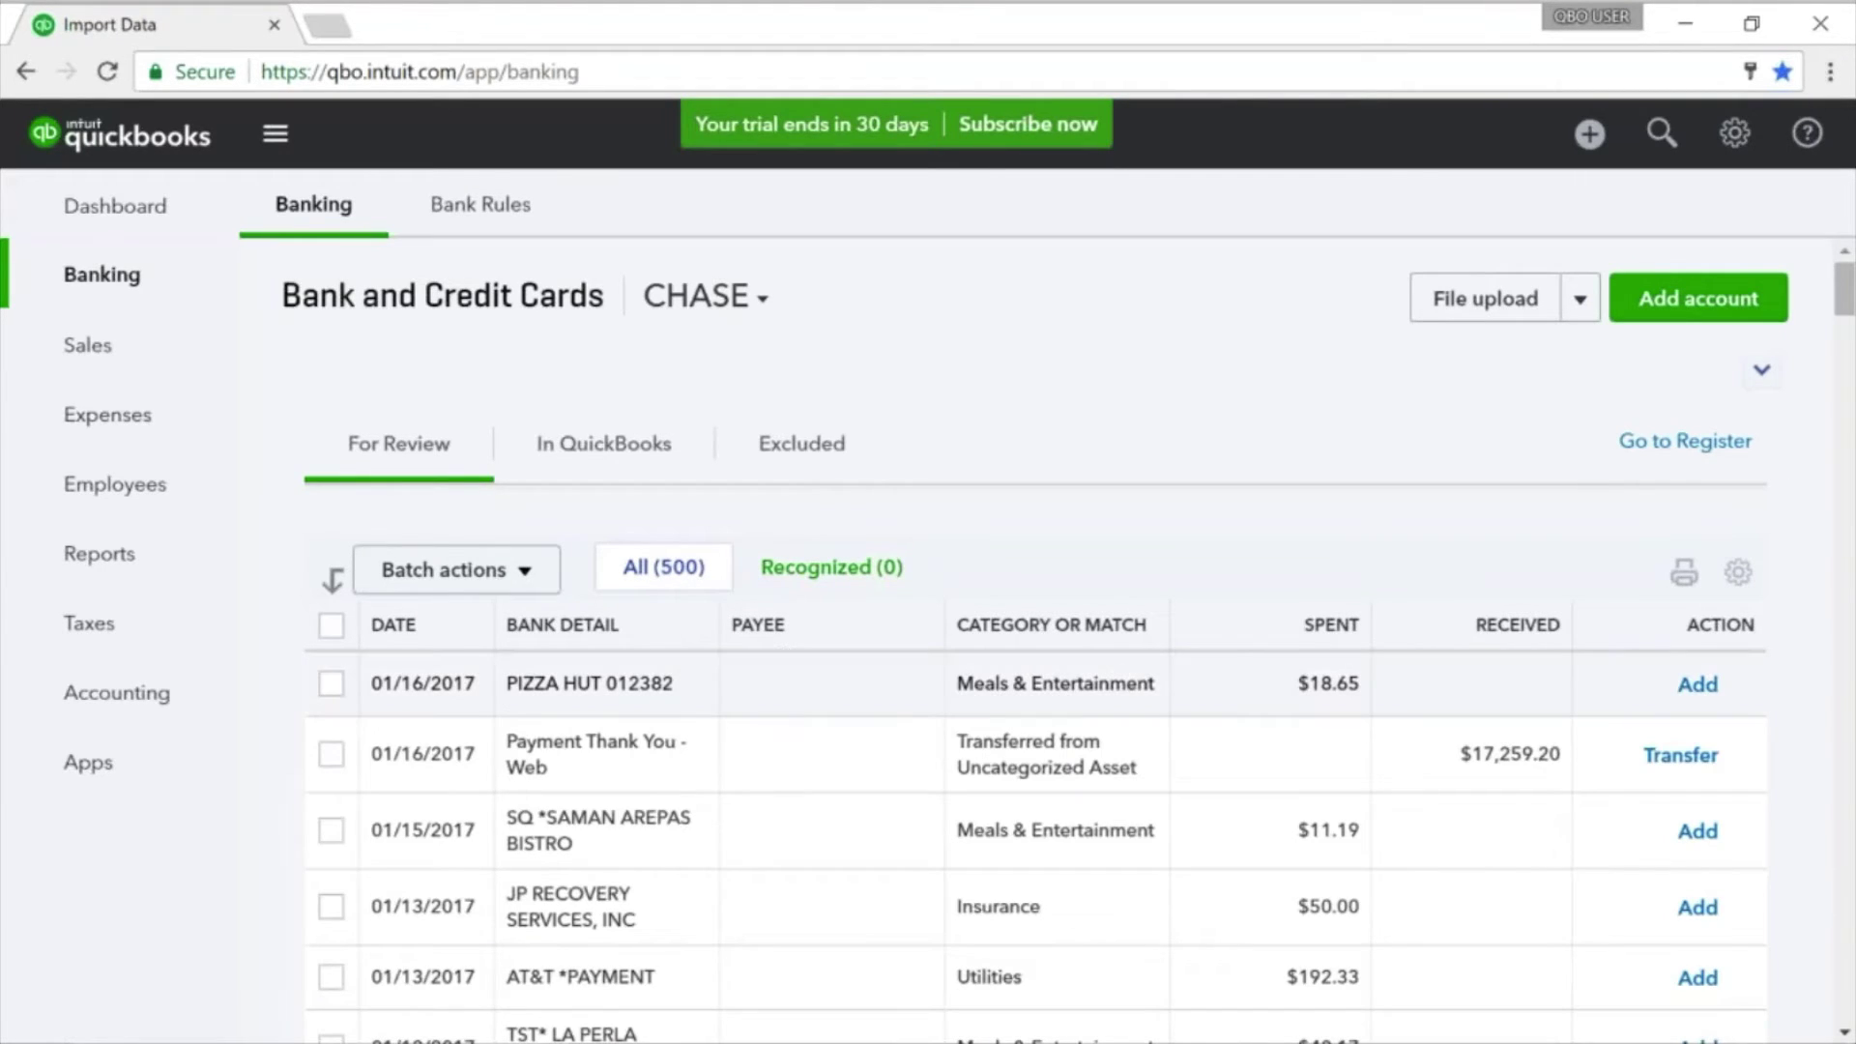
{"action": "left_click", "coordinate": [639, 642]}
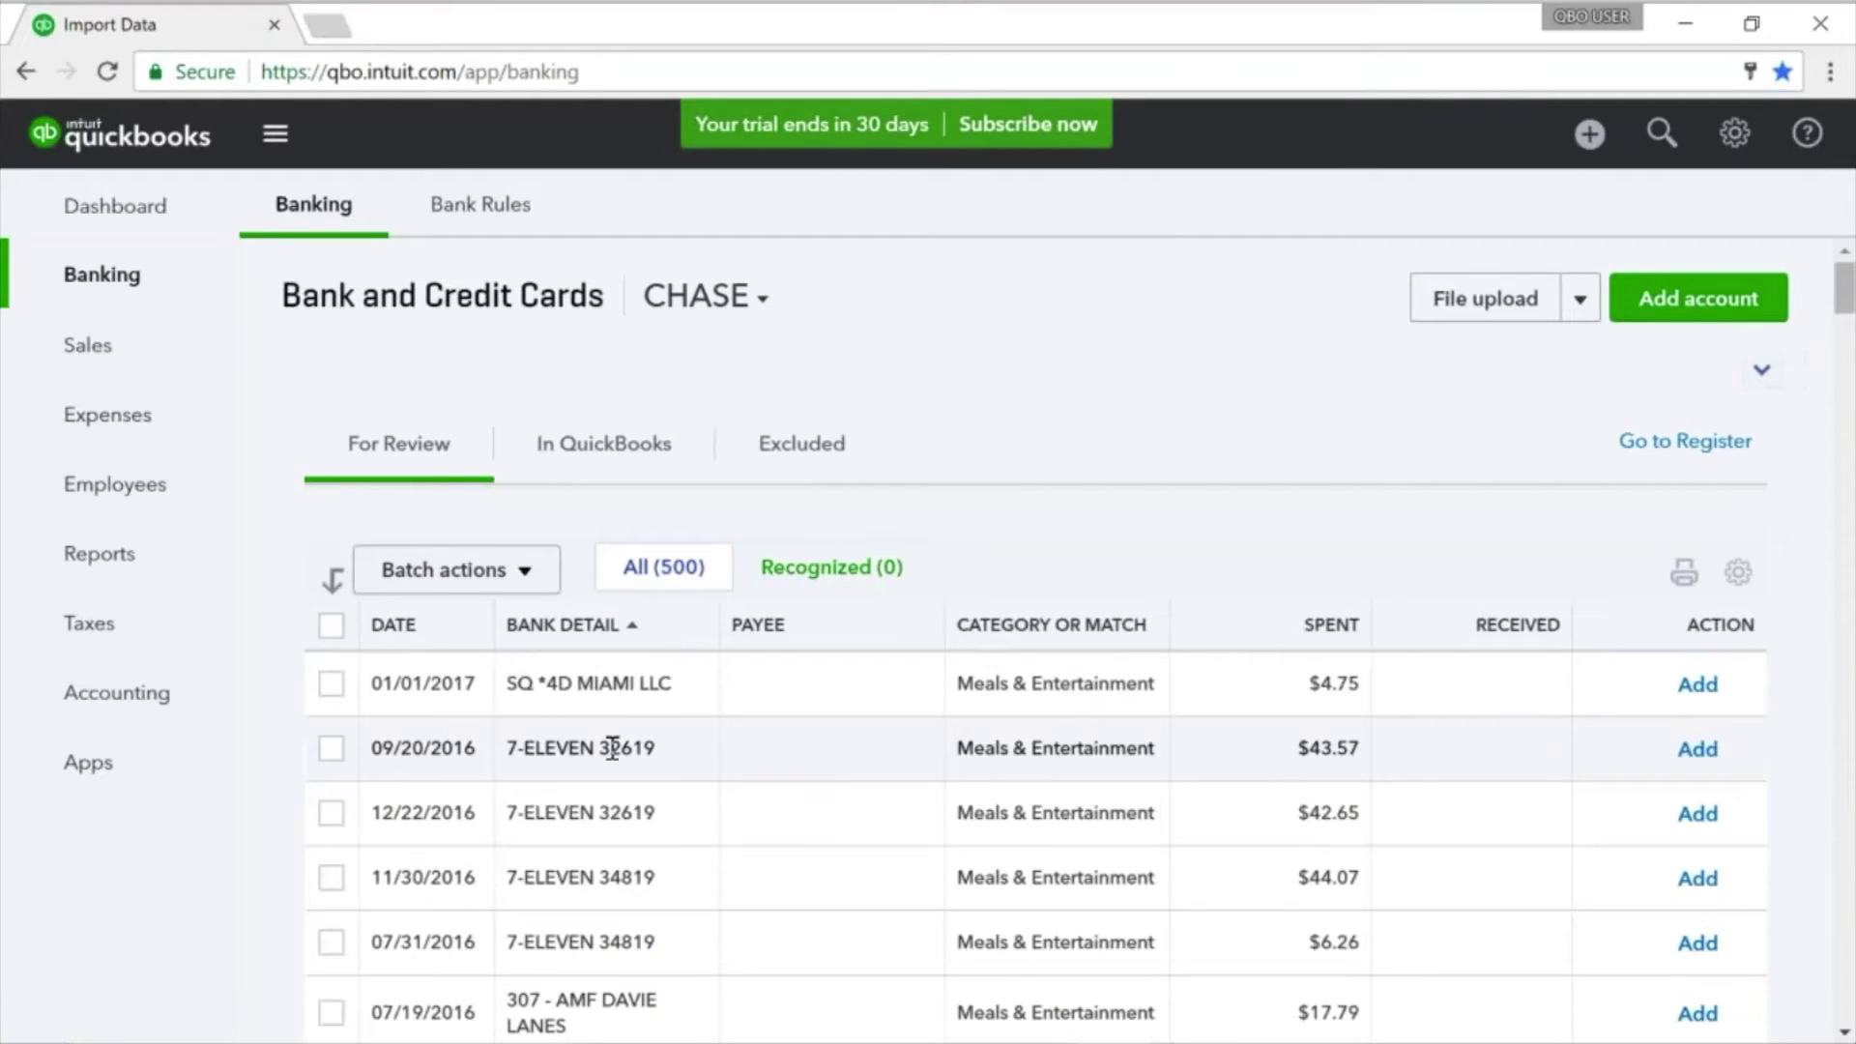
Step: Set the payee of the 09/20/2016 7-ELEVEN 32619 transaction to 7-ELEVEN, copied from its memo and saved as a new vendor
{"action": "left_click", "coordinate": [780, 737]}
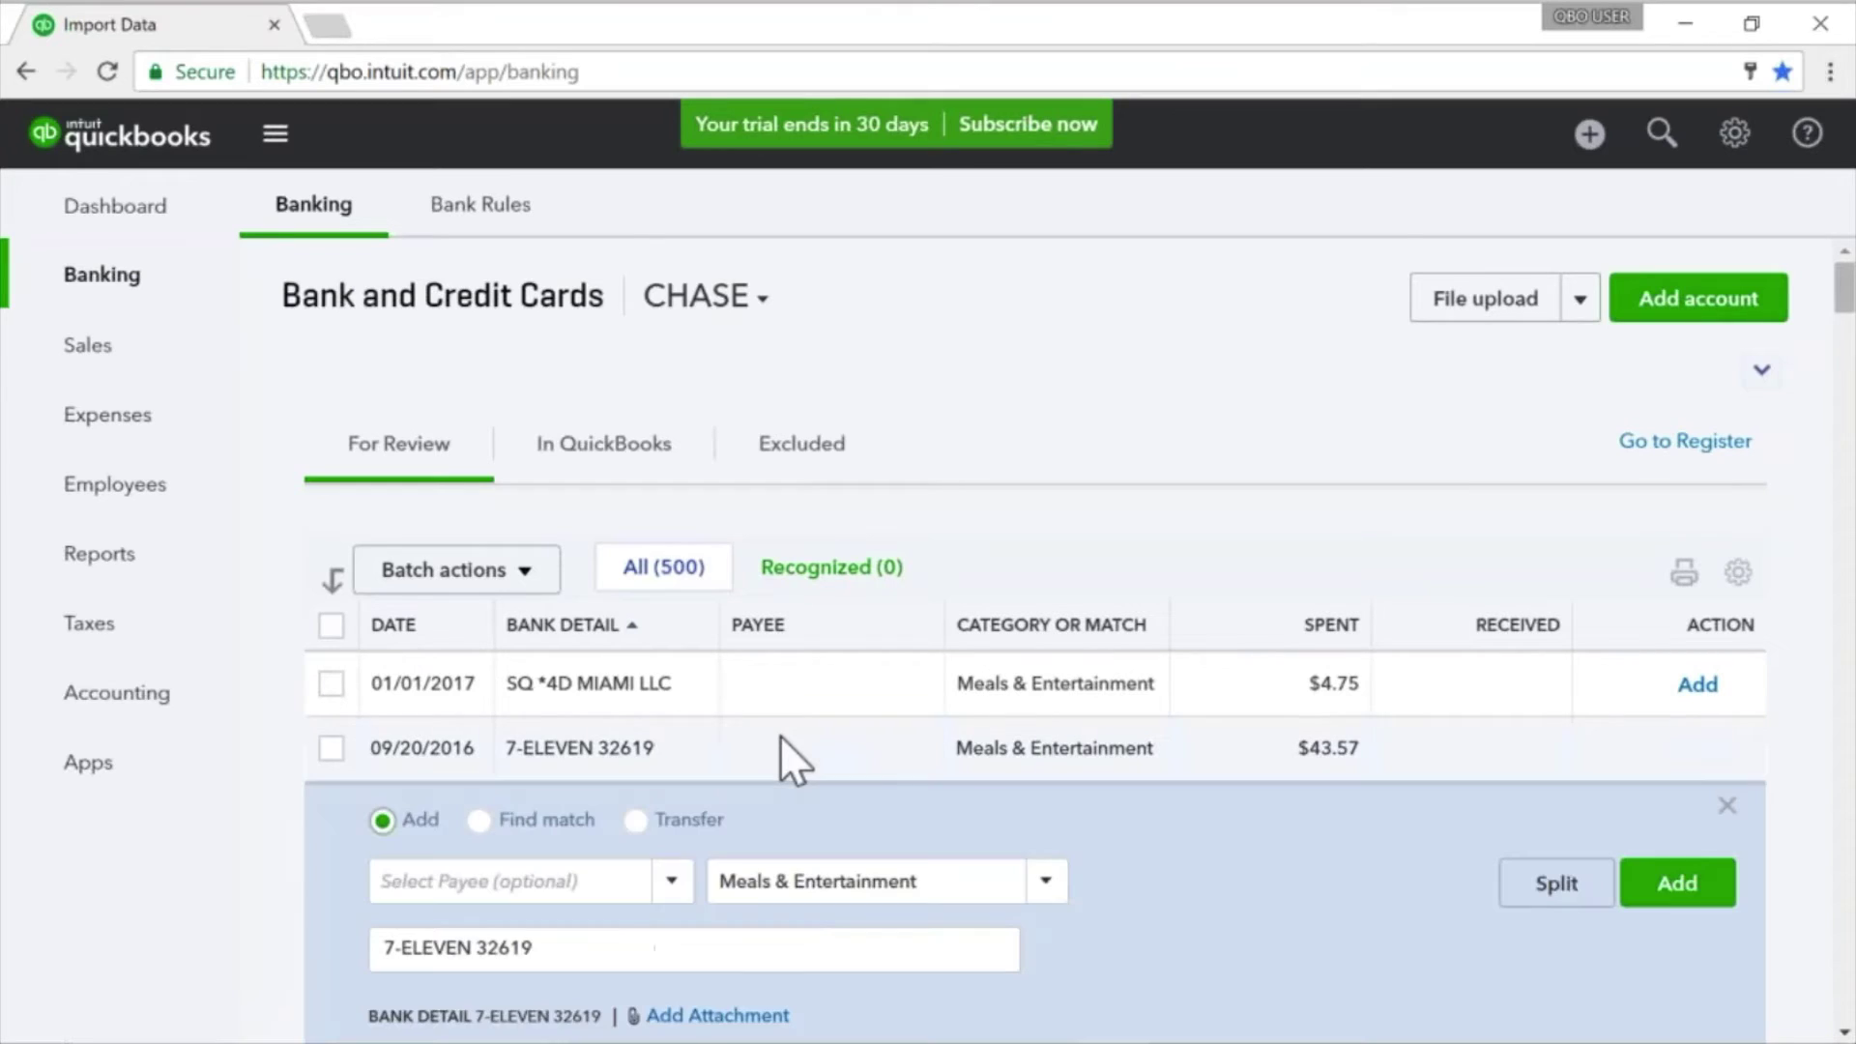
{"action": "left_click", "coordinate": [554, 874]}
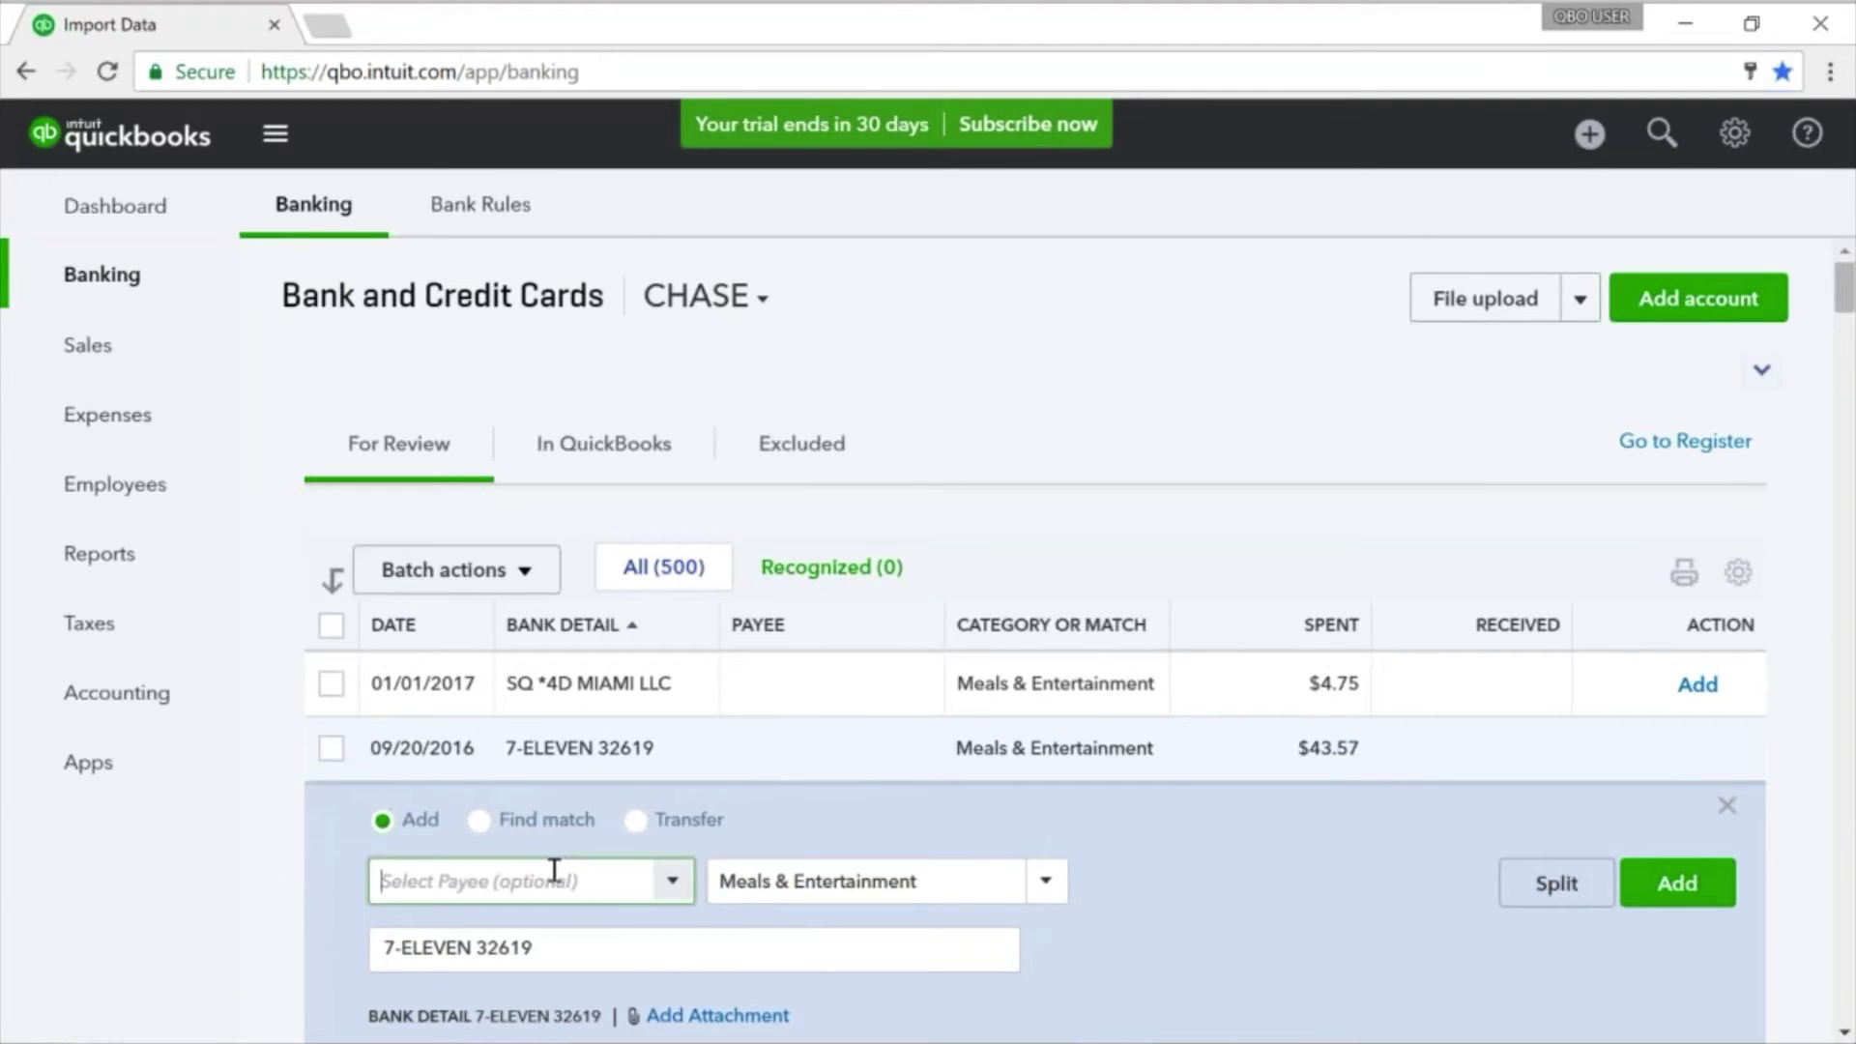
{"action": "left_click_drag", "start_coordinate": [473, 948], "coordinate": [359, 947]}
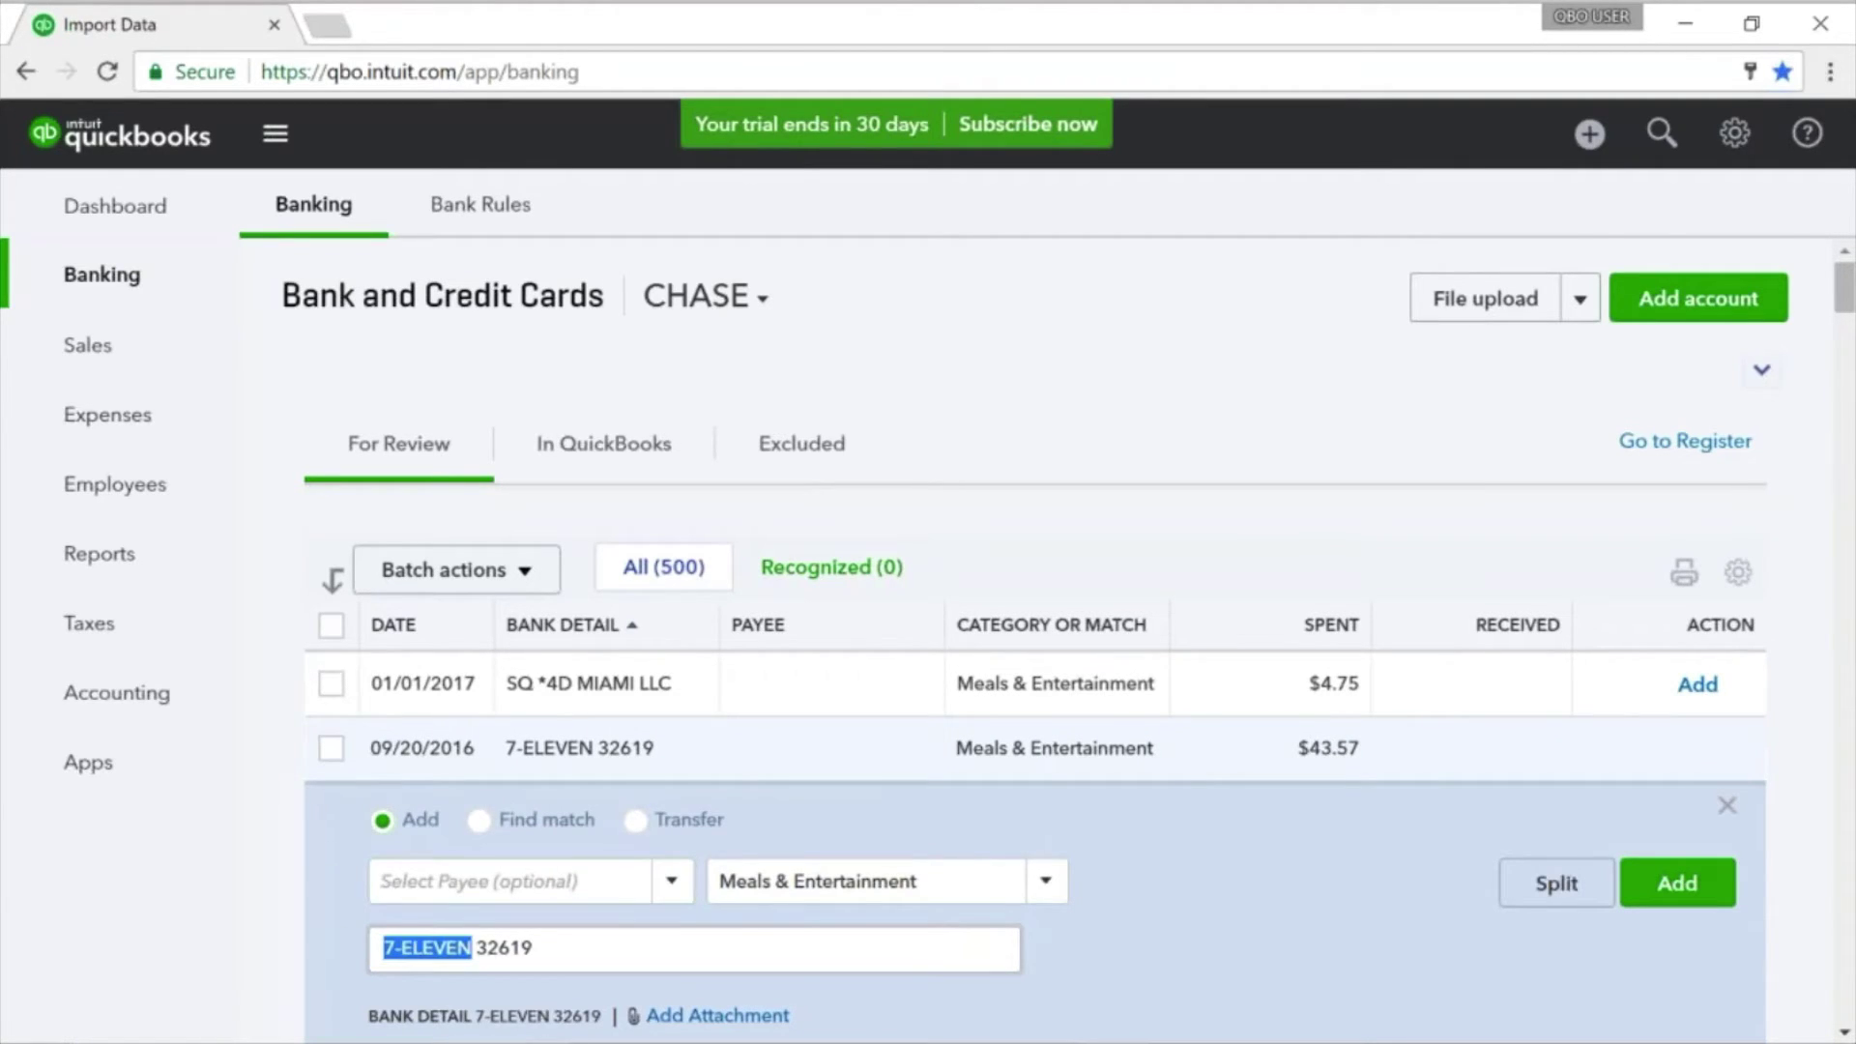
{"action": "key", "text": "ctrl+c"}
{"action": "left_click", "coordinate": [395, 877]}
{"action": "key", "text": "ctrl+v"}
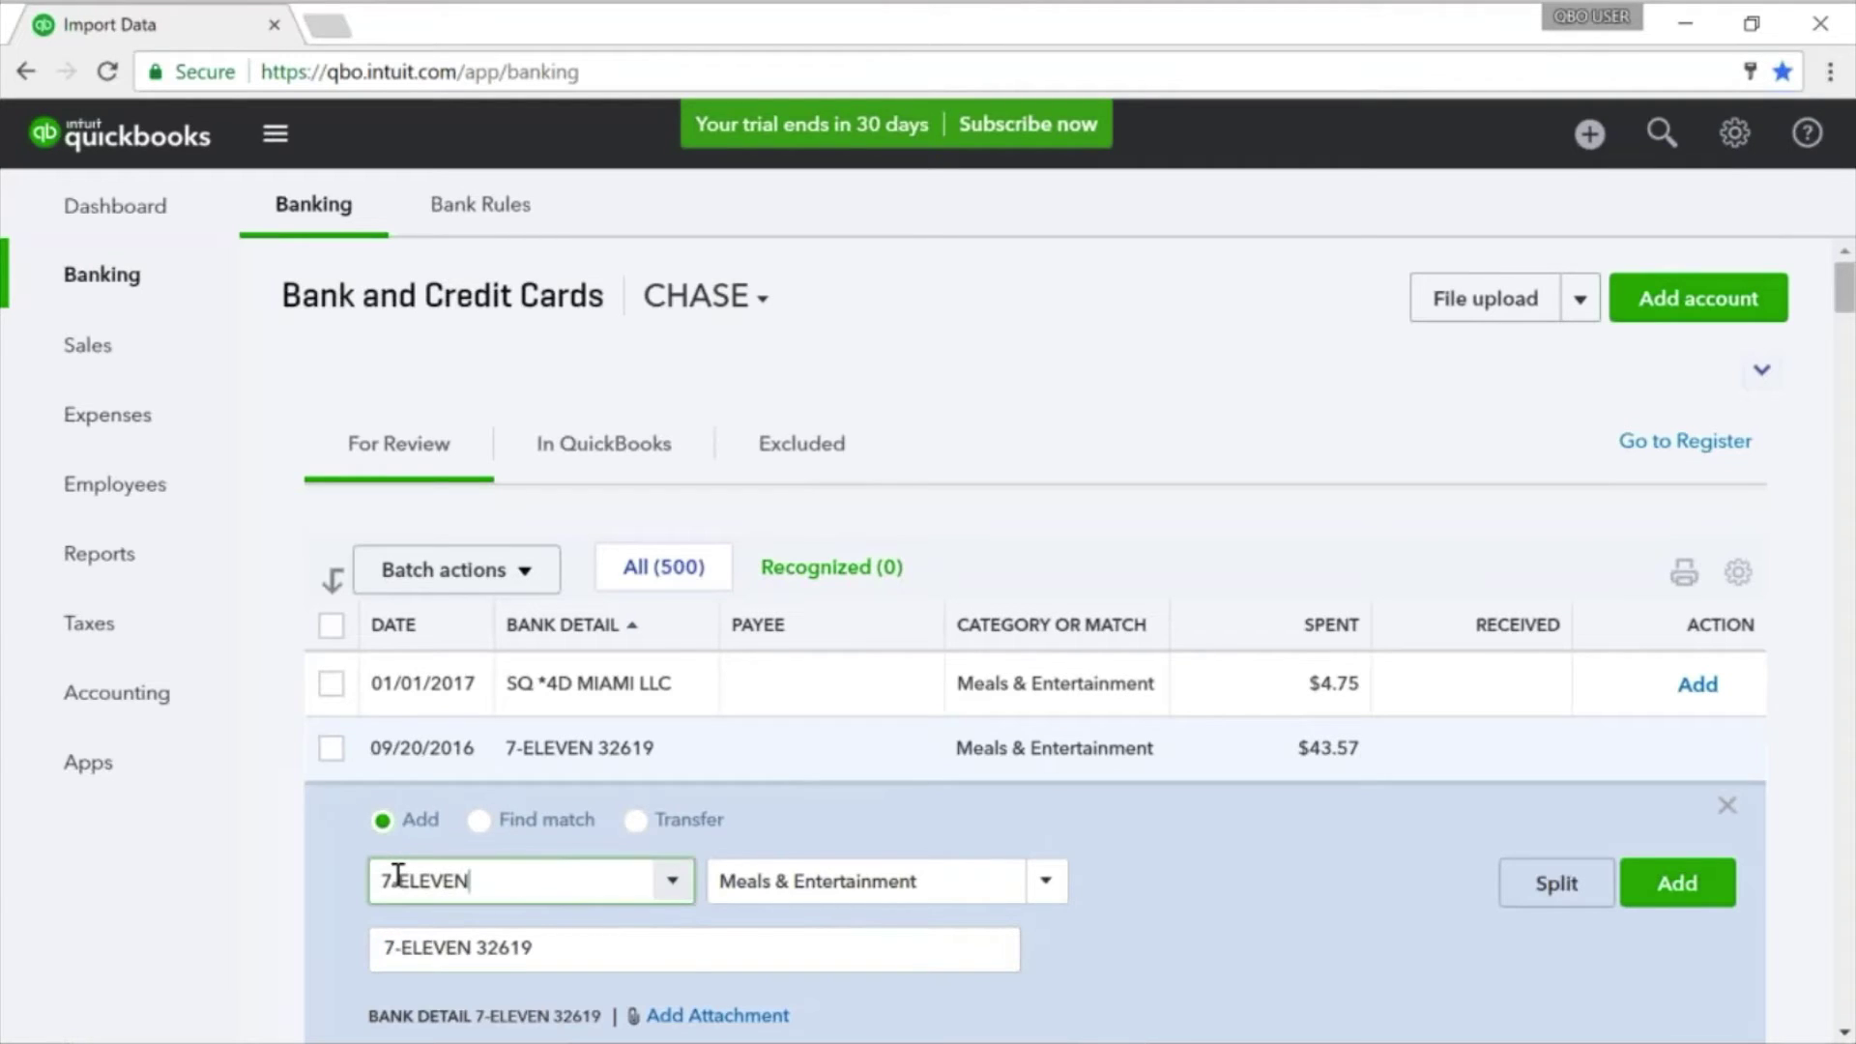
{"action": "left_click", "coordinate": [471, 934]}
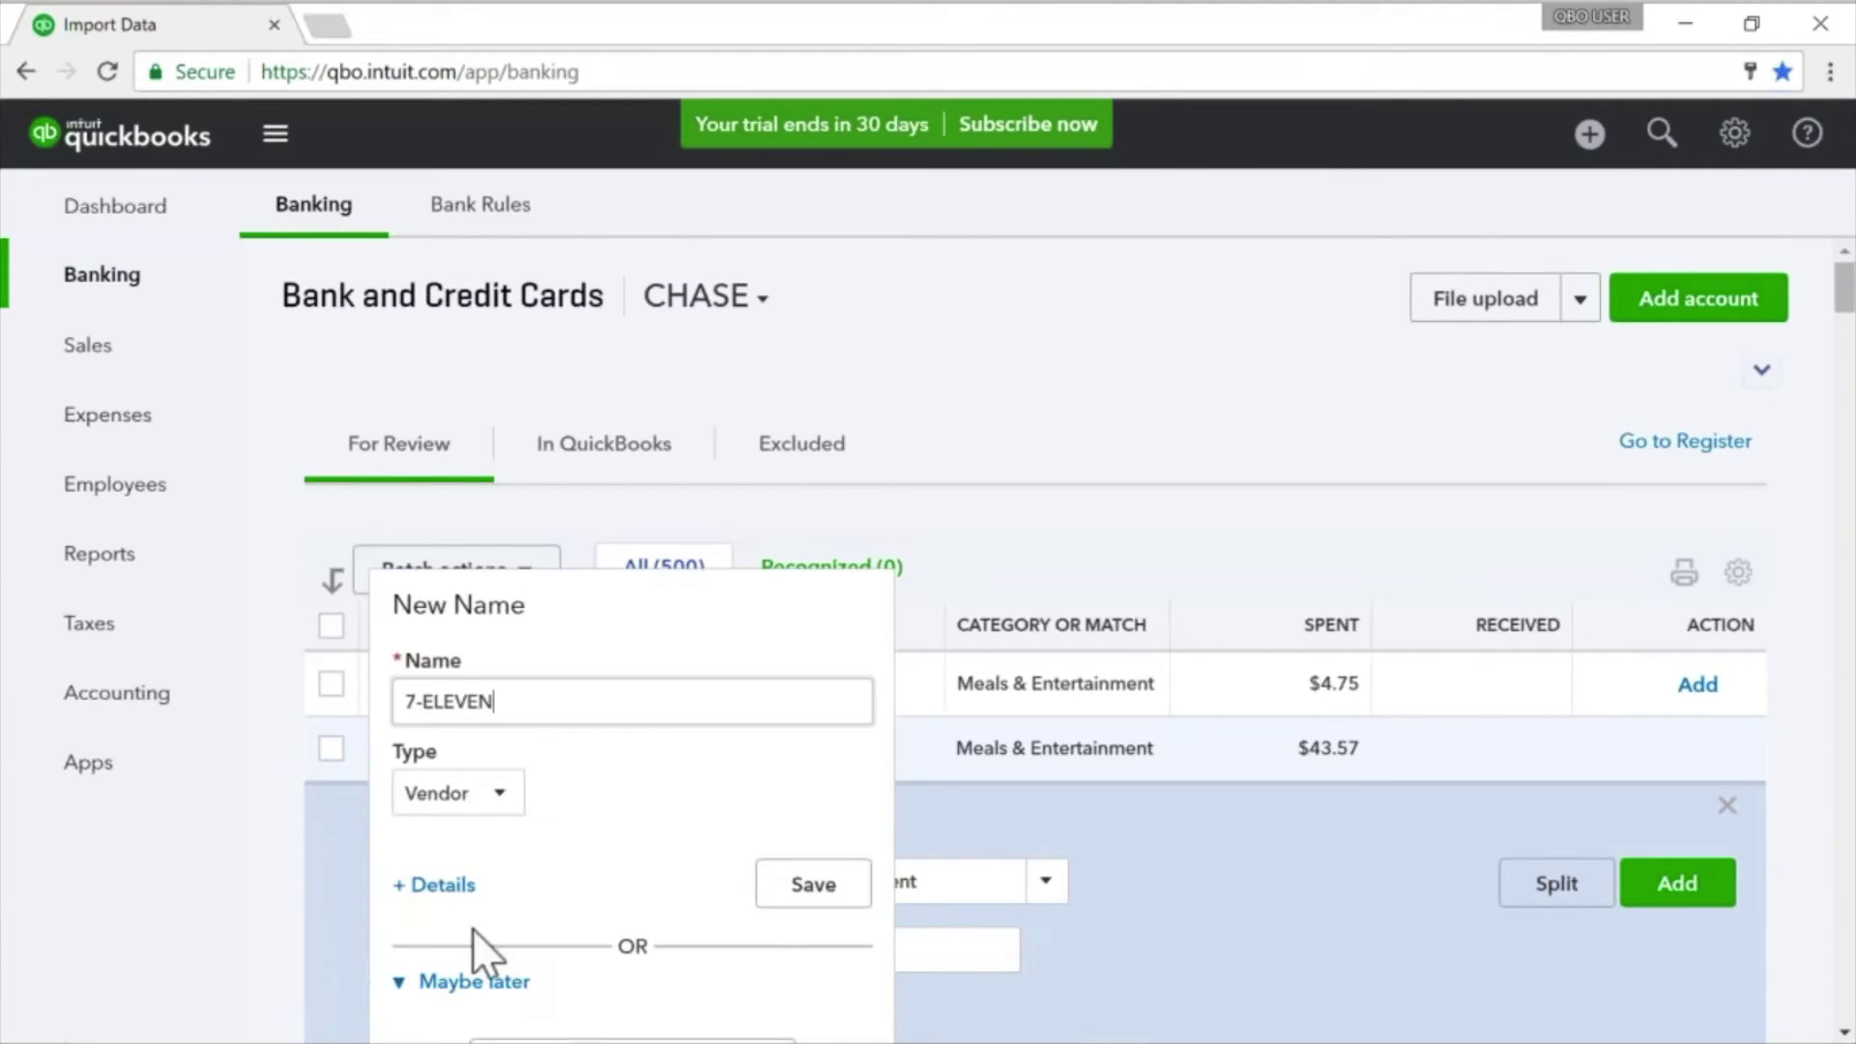
{"action": "left_click", "coordinate": [795, 889]}
Step: Change the category of the 09/20/2016 7-ELEVEN transaction to Automobile, add the transaction, and dismiss the notice about similar ones
{"action": "left_click", "coordinate": [969, 884]}
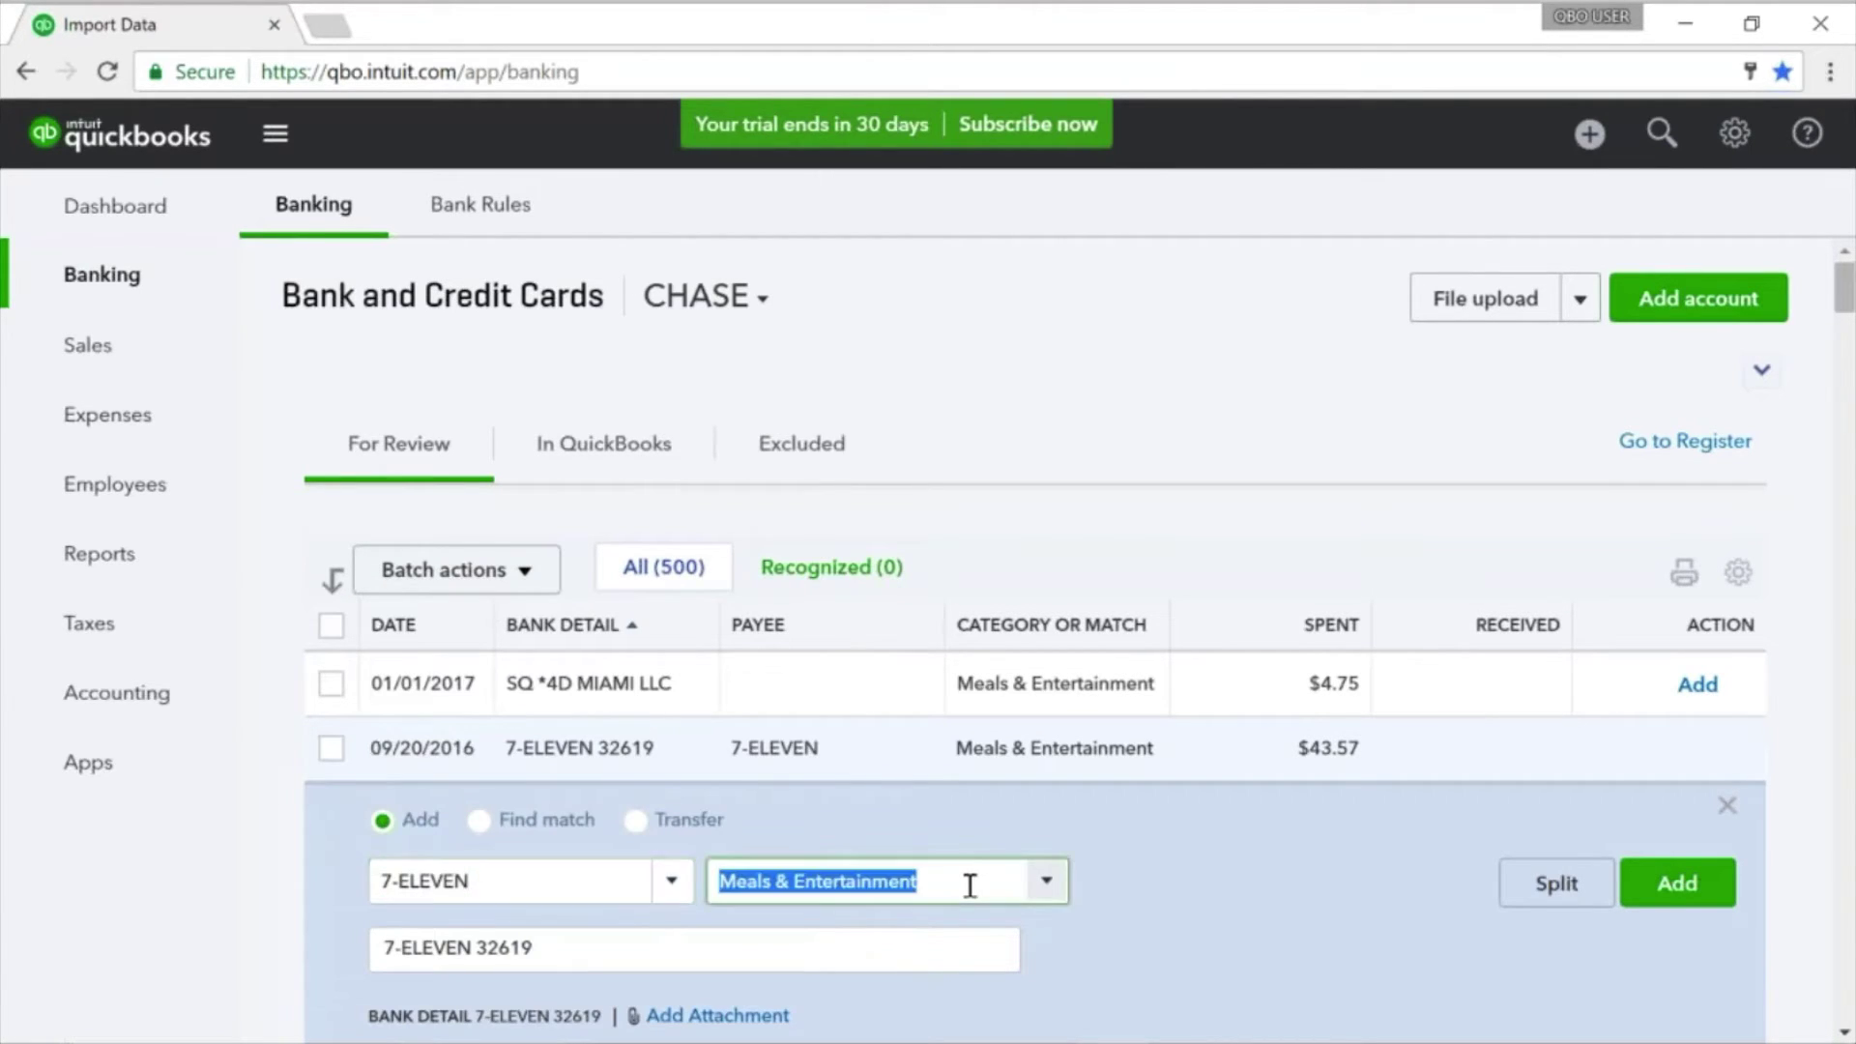
{"action": "type", "text": "auto"}
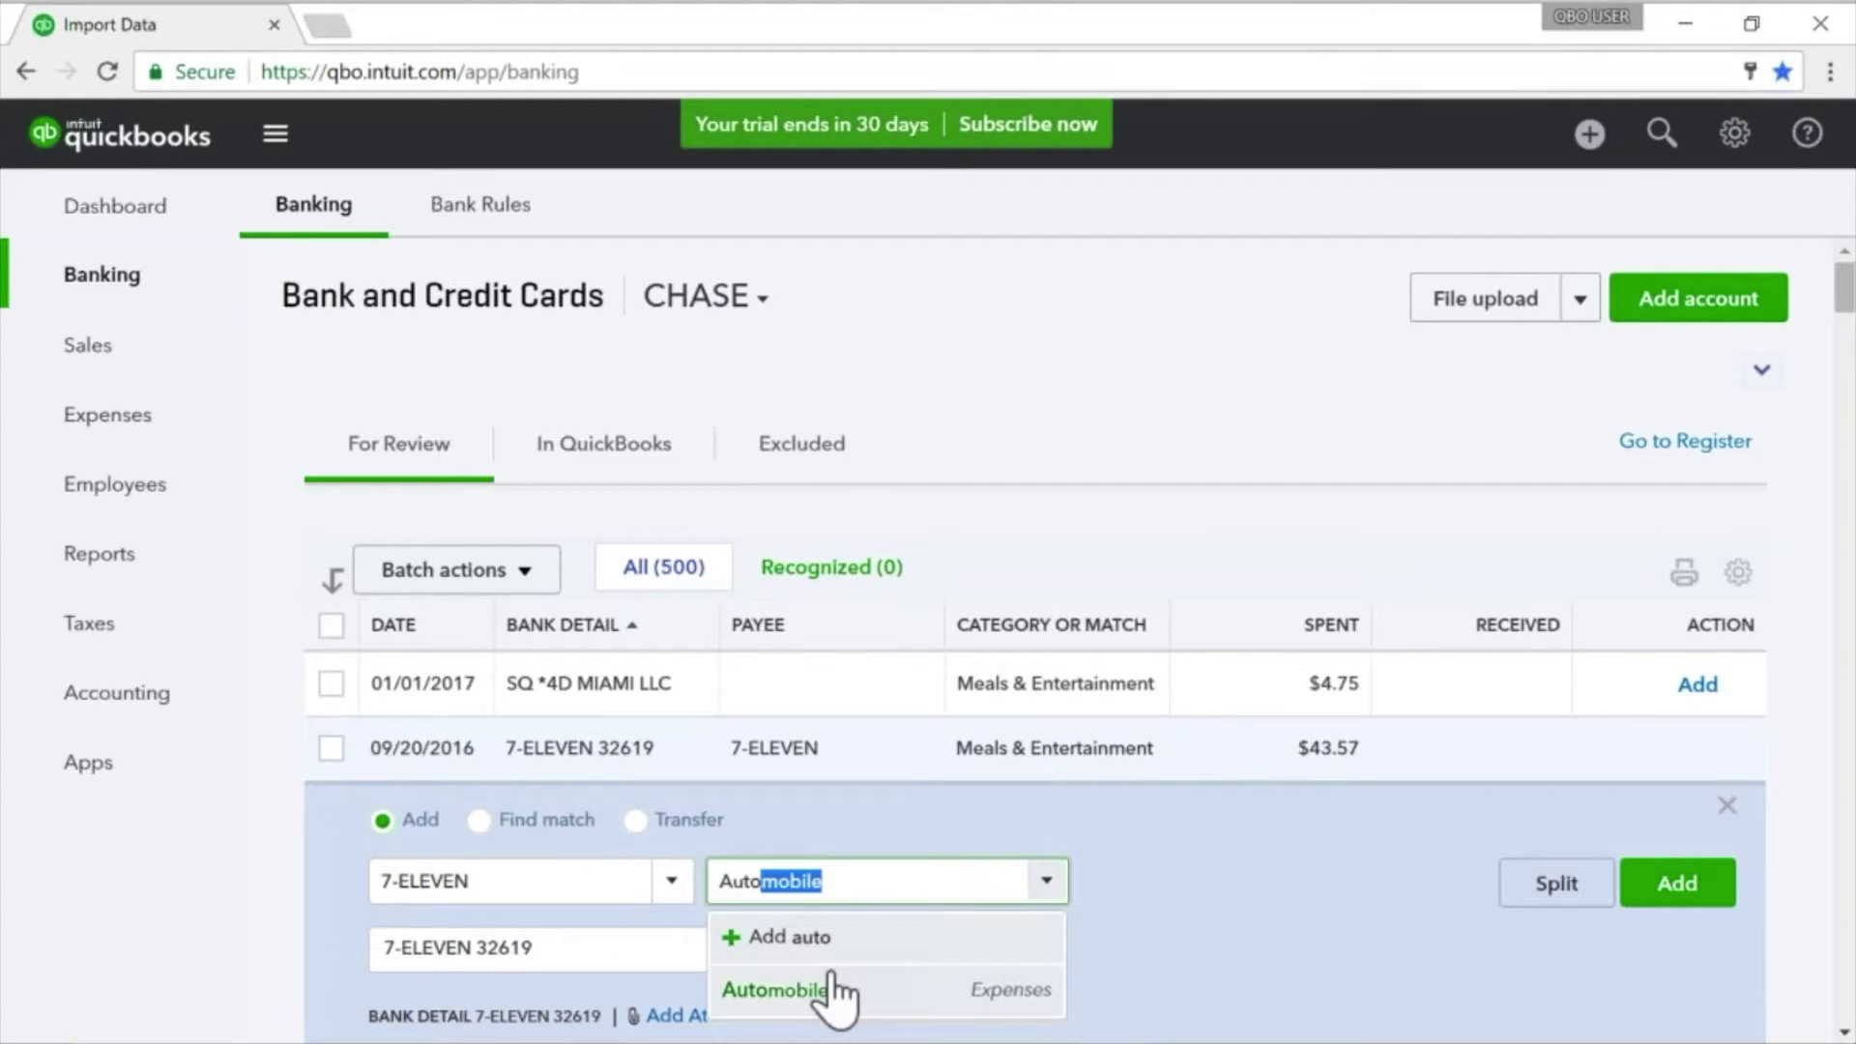
{"action": "left_click", "coordinate": [831, 984]}
{"action": "left_click", "coordinate": [831, 986]}
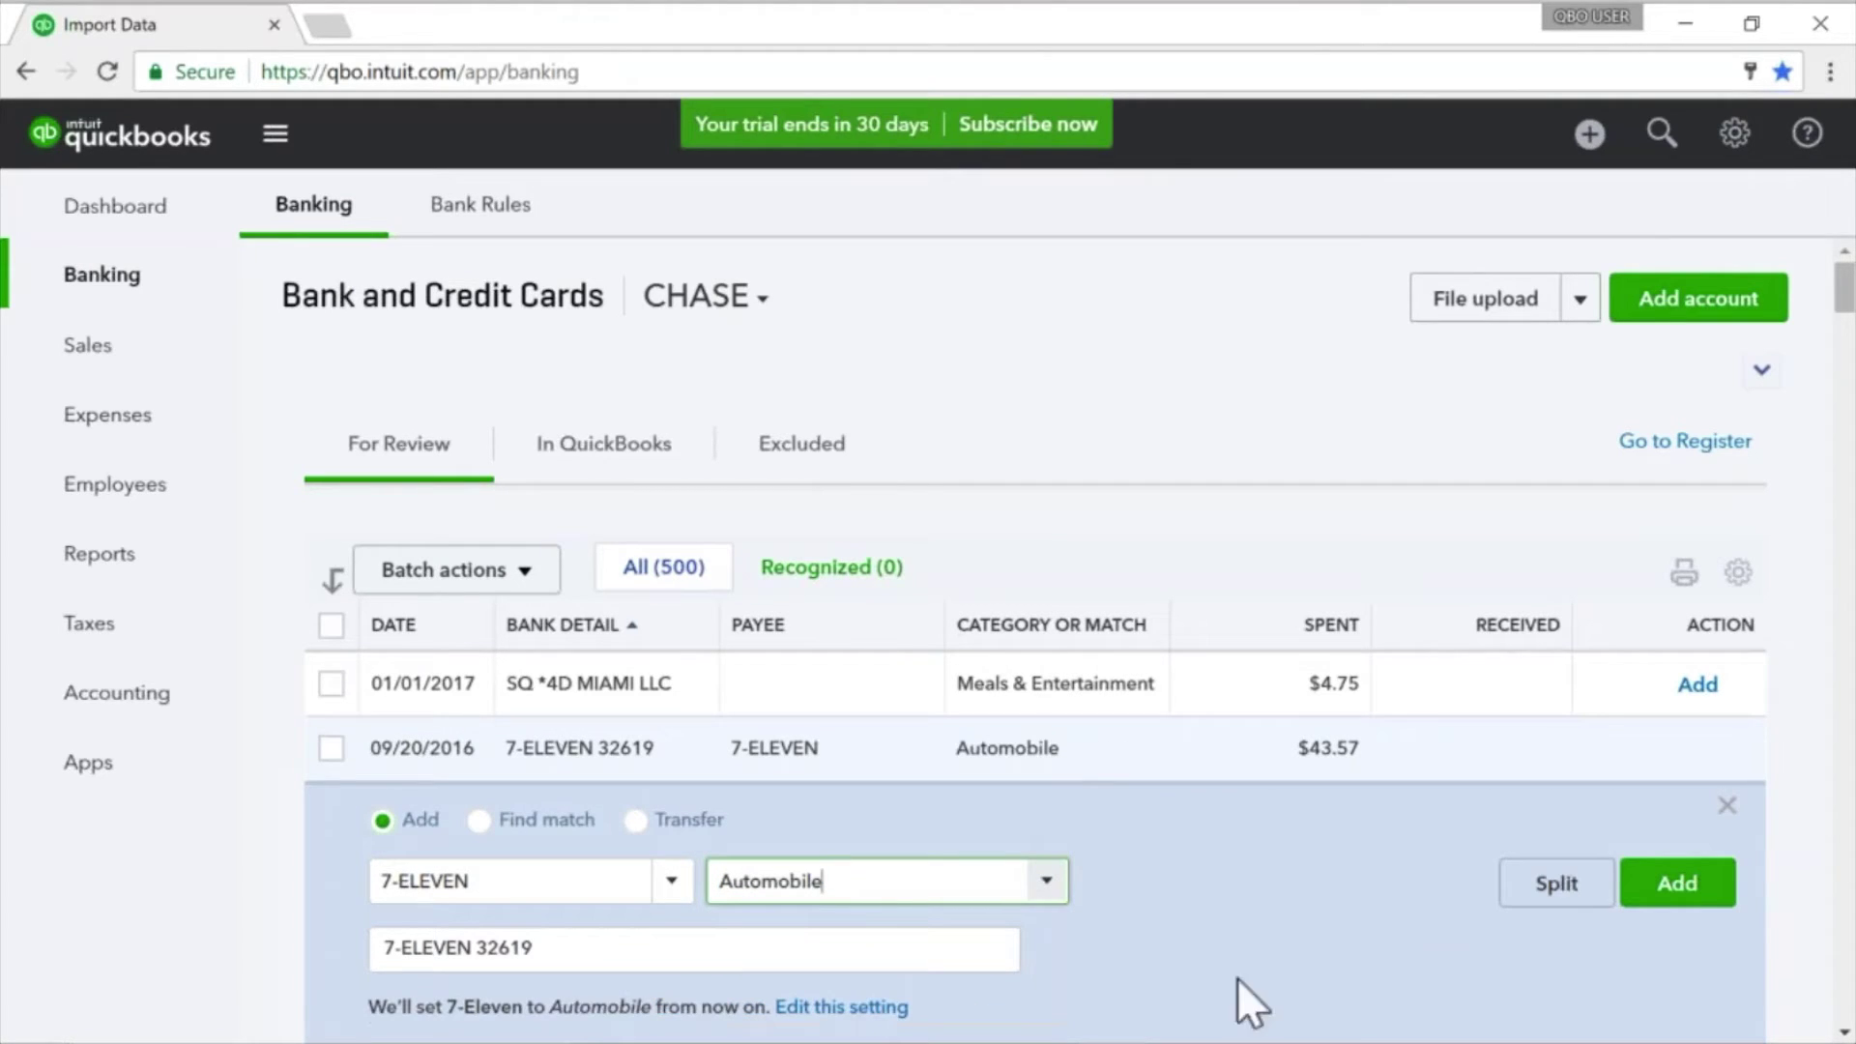
{"action": "left_click", "coordinate": [1660, 882]}
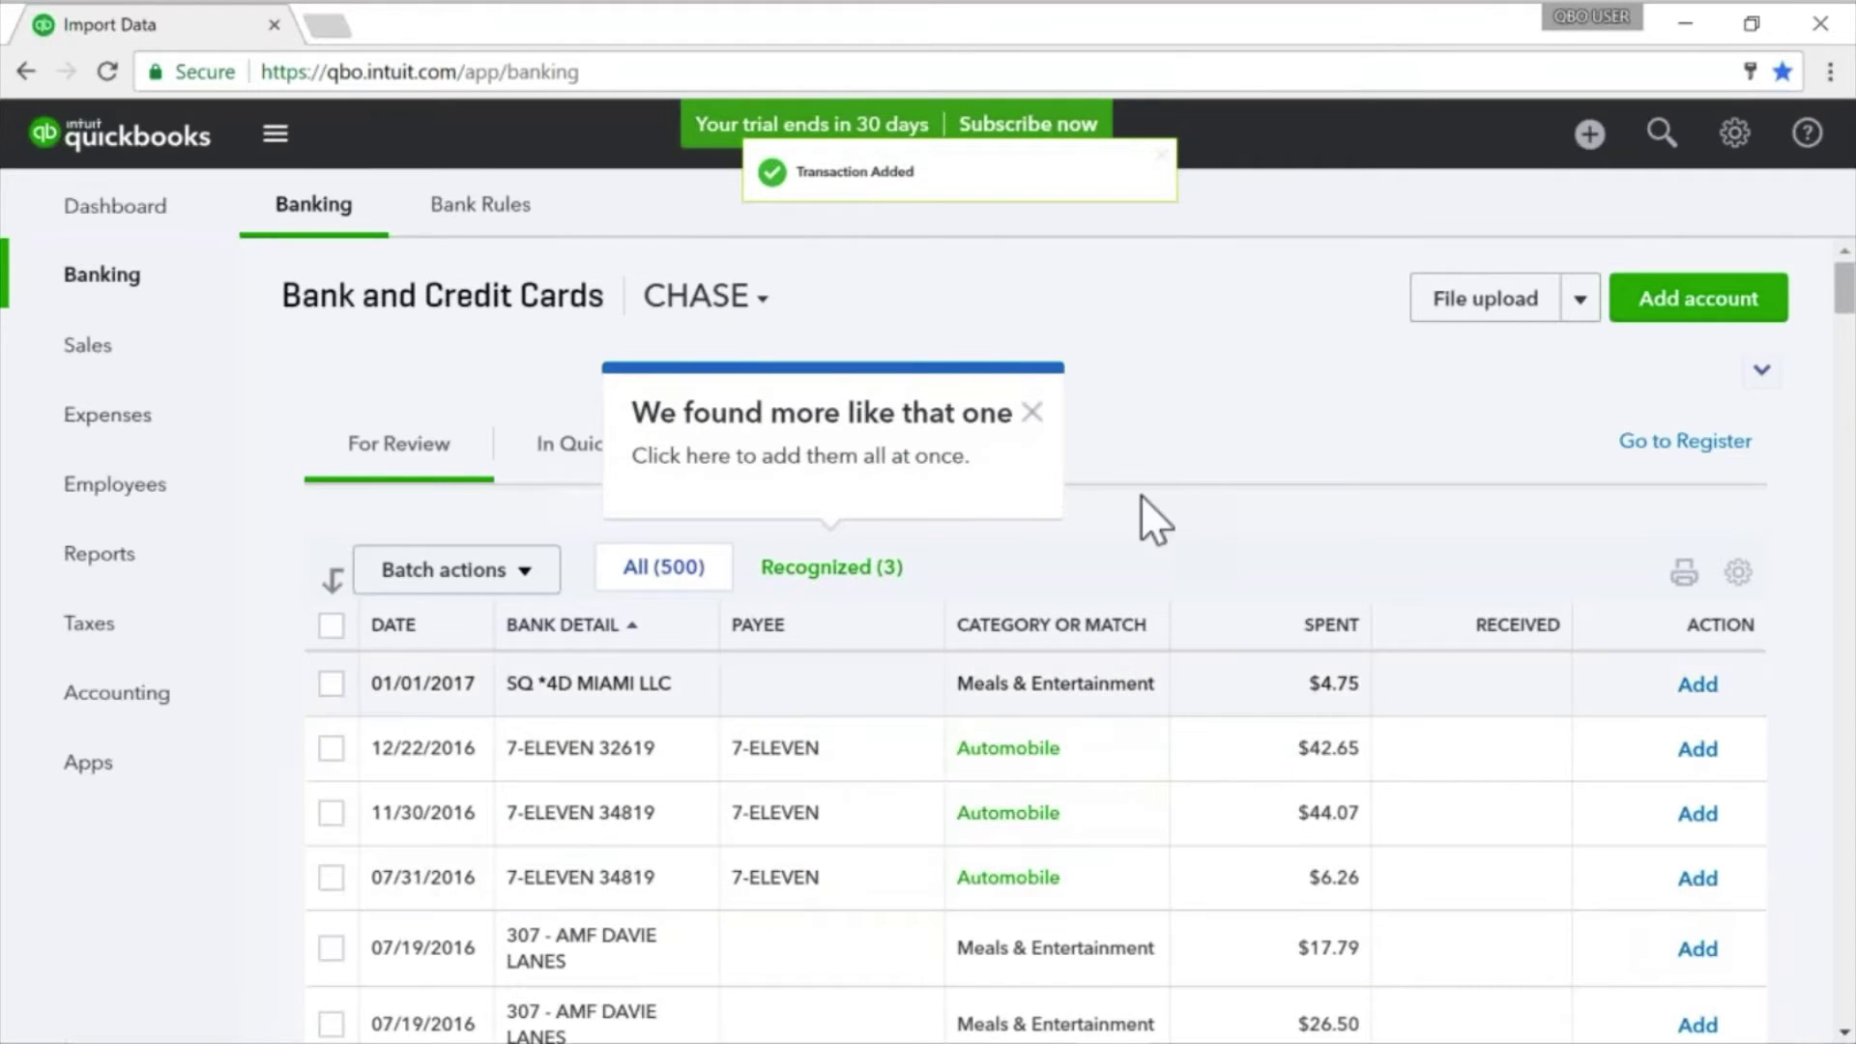
{"action": "left_click", "coordinate": [1031, 413]}
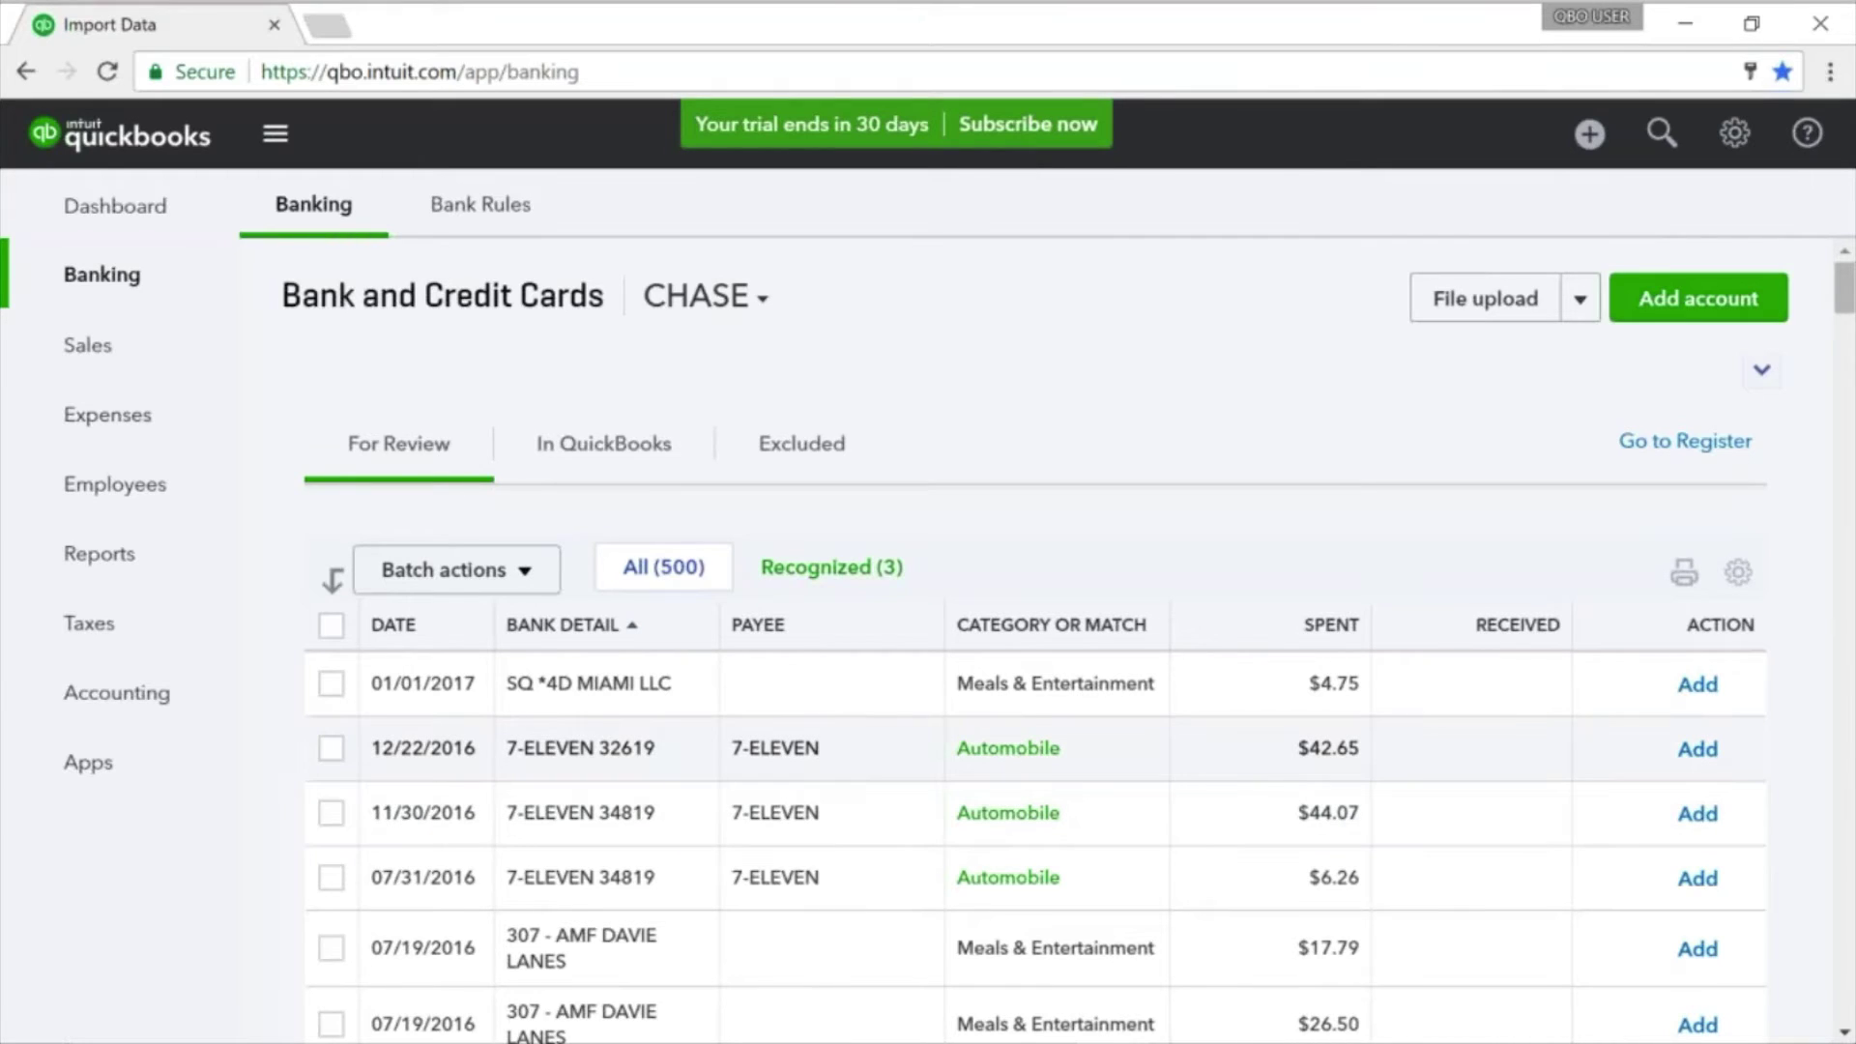
Step: Filter the review list to recognized transactions and add all three 7-ELEVEN entries one by one
{"action": "left_click", "coordinate": [841, 567]}
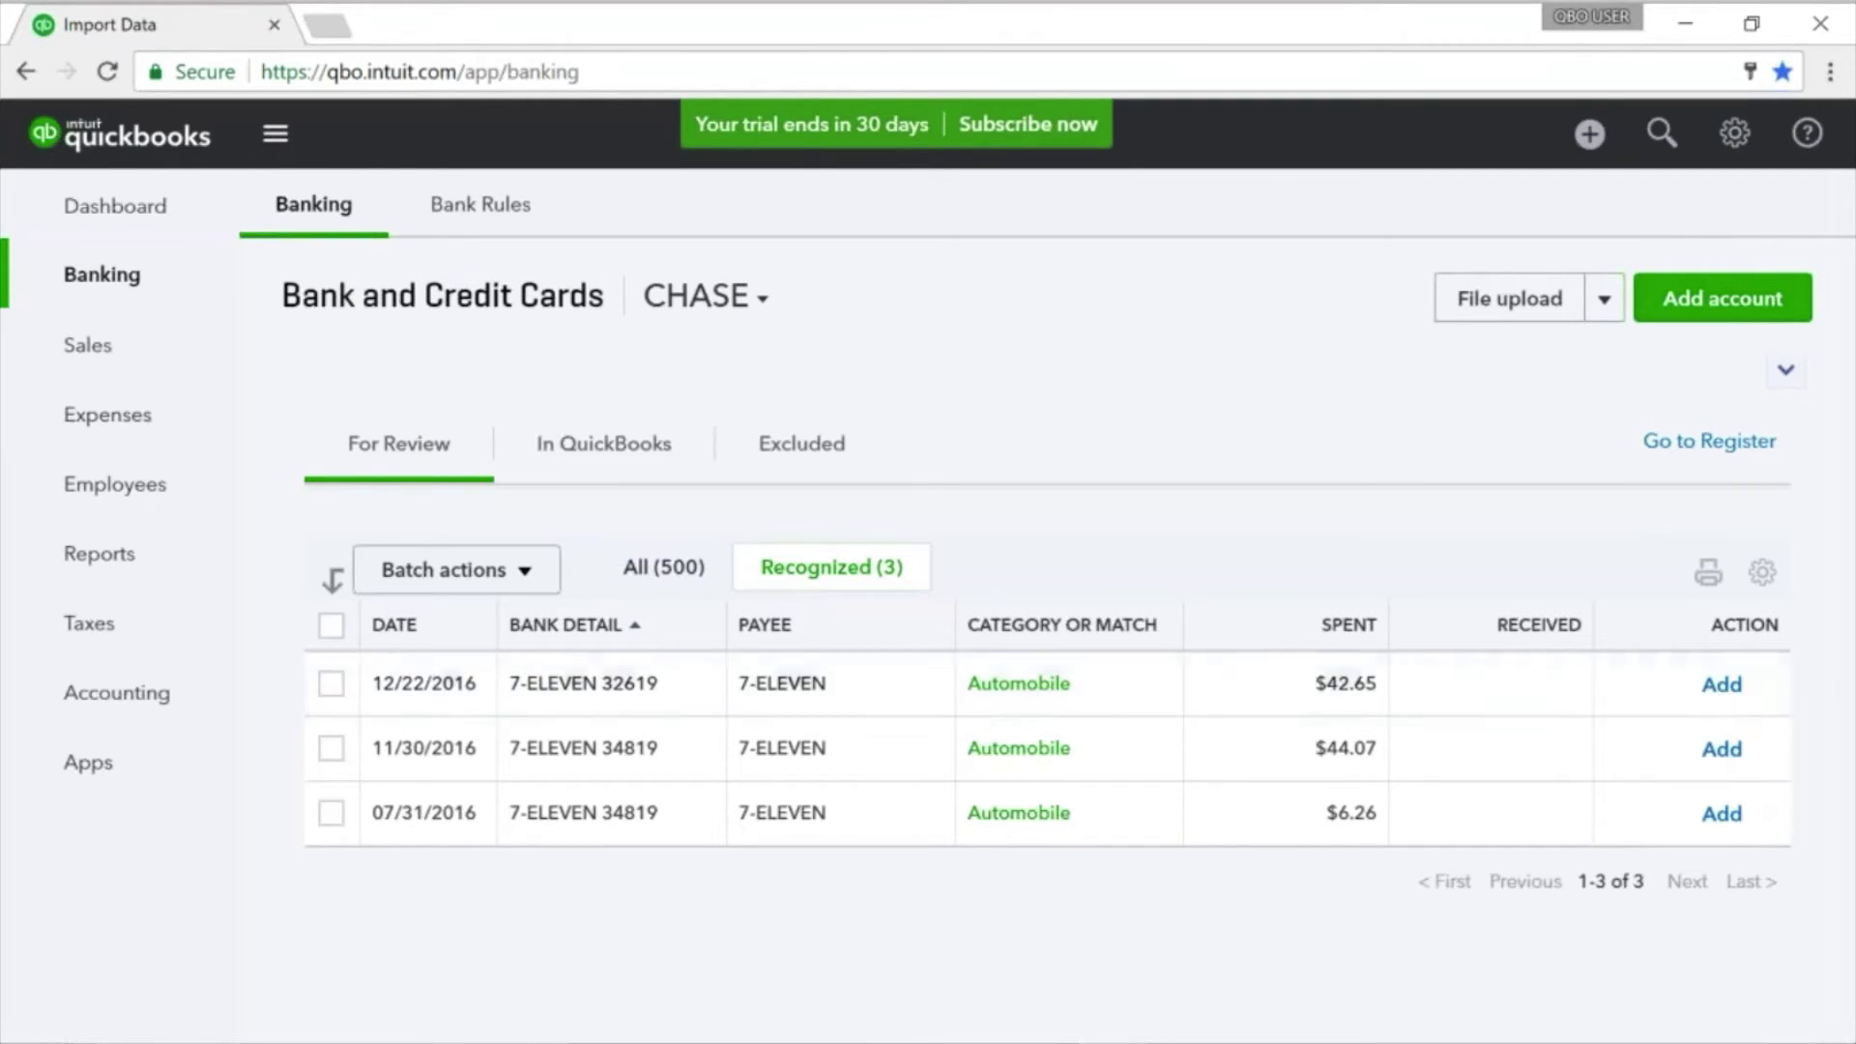
{"action": "left_click", "coordinate": [1721, 685]}
{"action": "left_click", "coordinate": [1721, 685]}
{"action": "left_click", "coordinate": [1721, 684]}
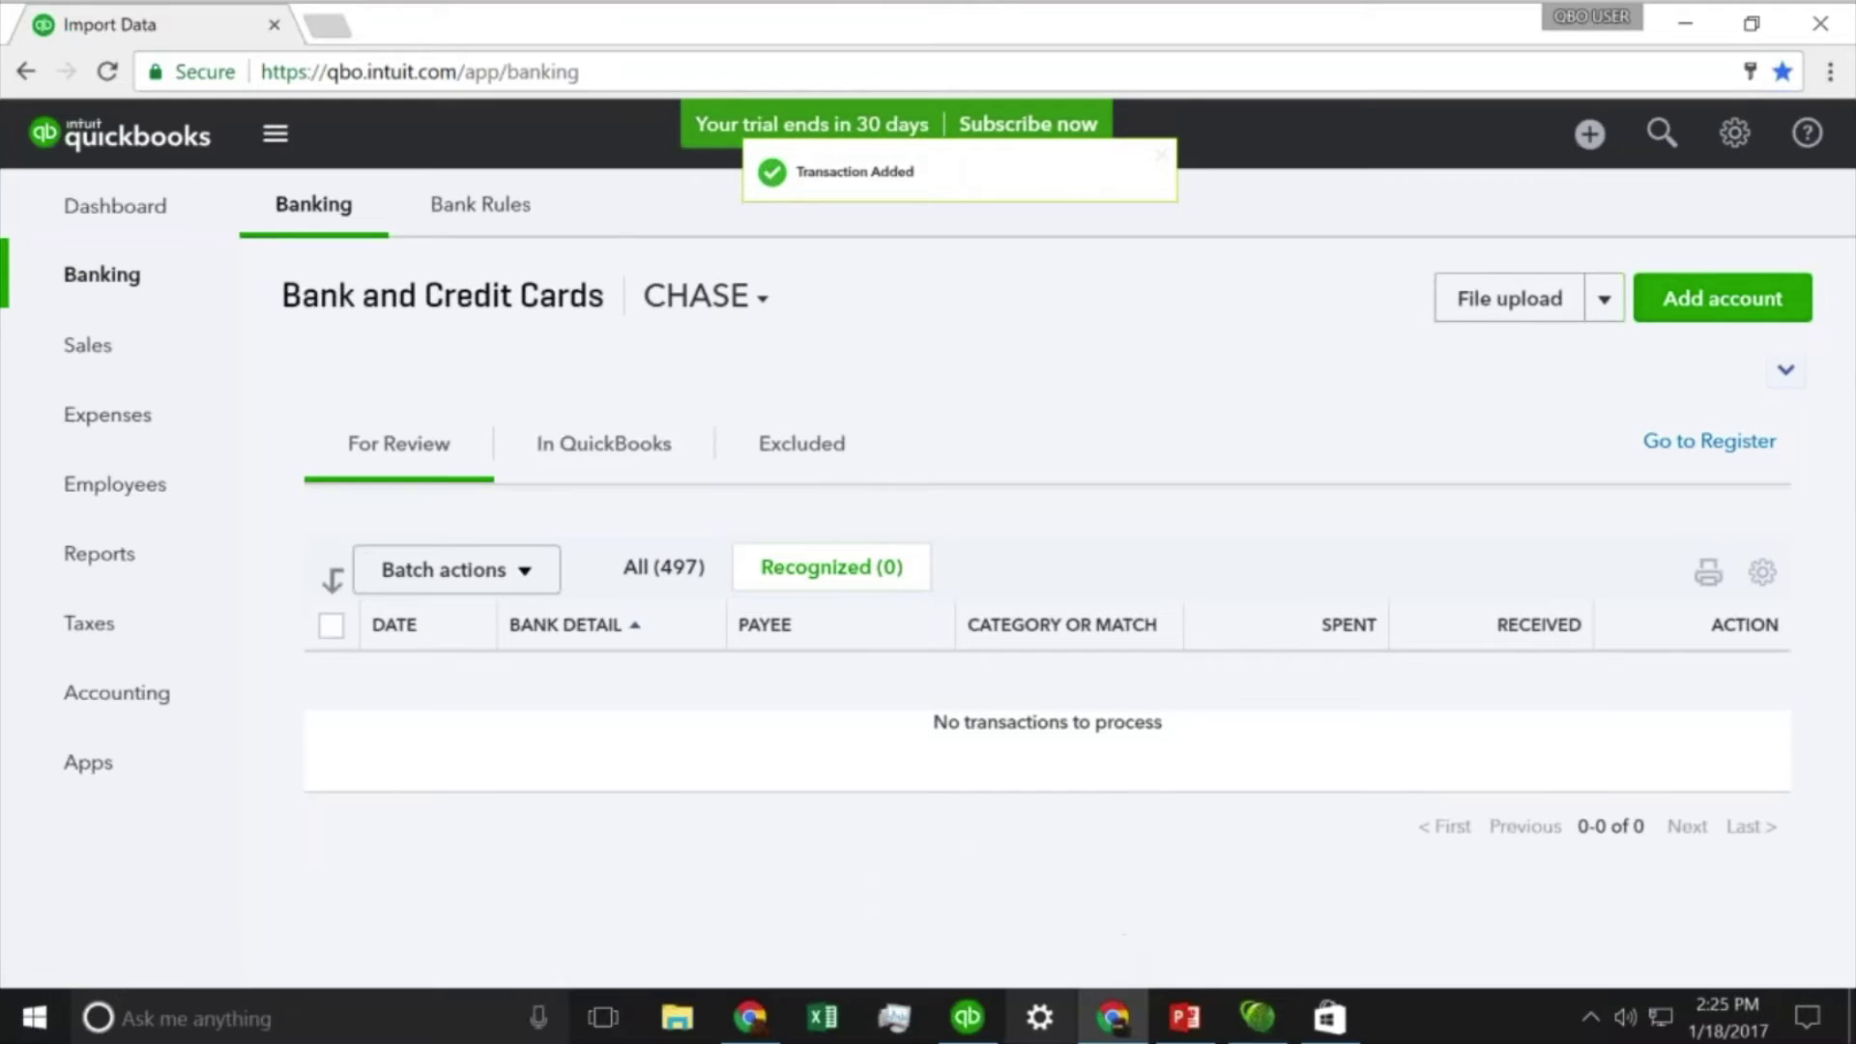
Step: In QuickBooks Desktop, sort the list by downloaded name and set the 12/22/2016 7-ELEVEN 32619 payee to 7-eleven as a new vendor
{"action": "left_click", "coordinate": [972, 1025]}
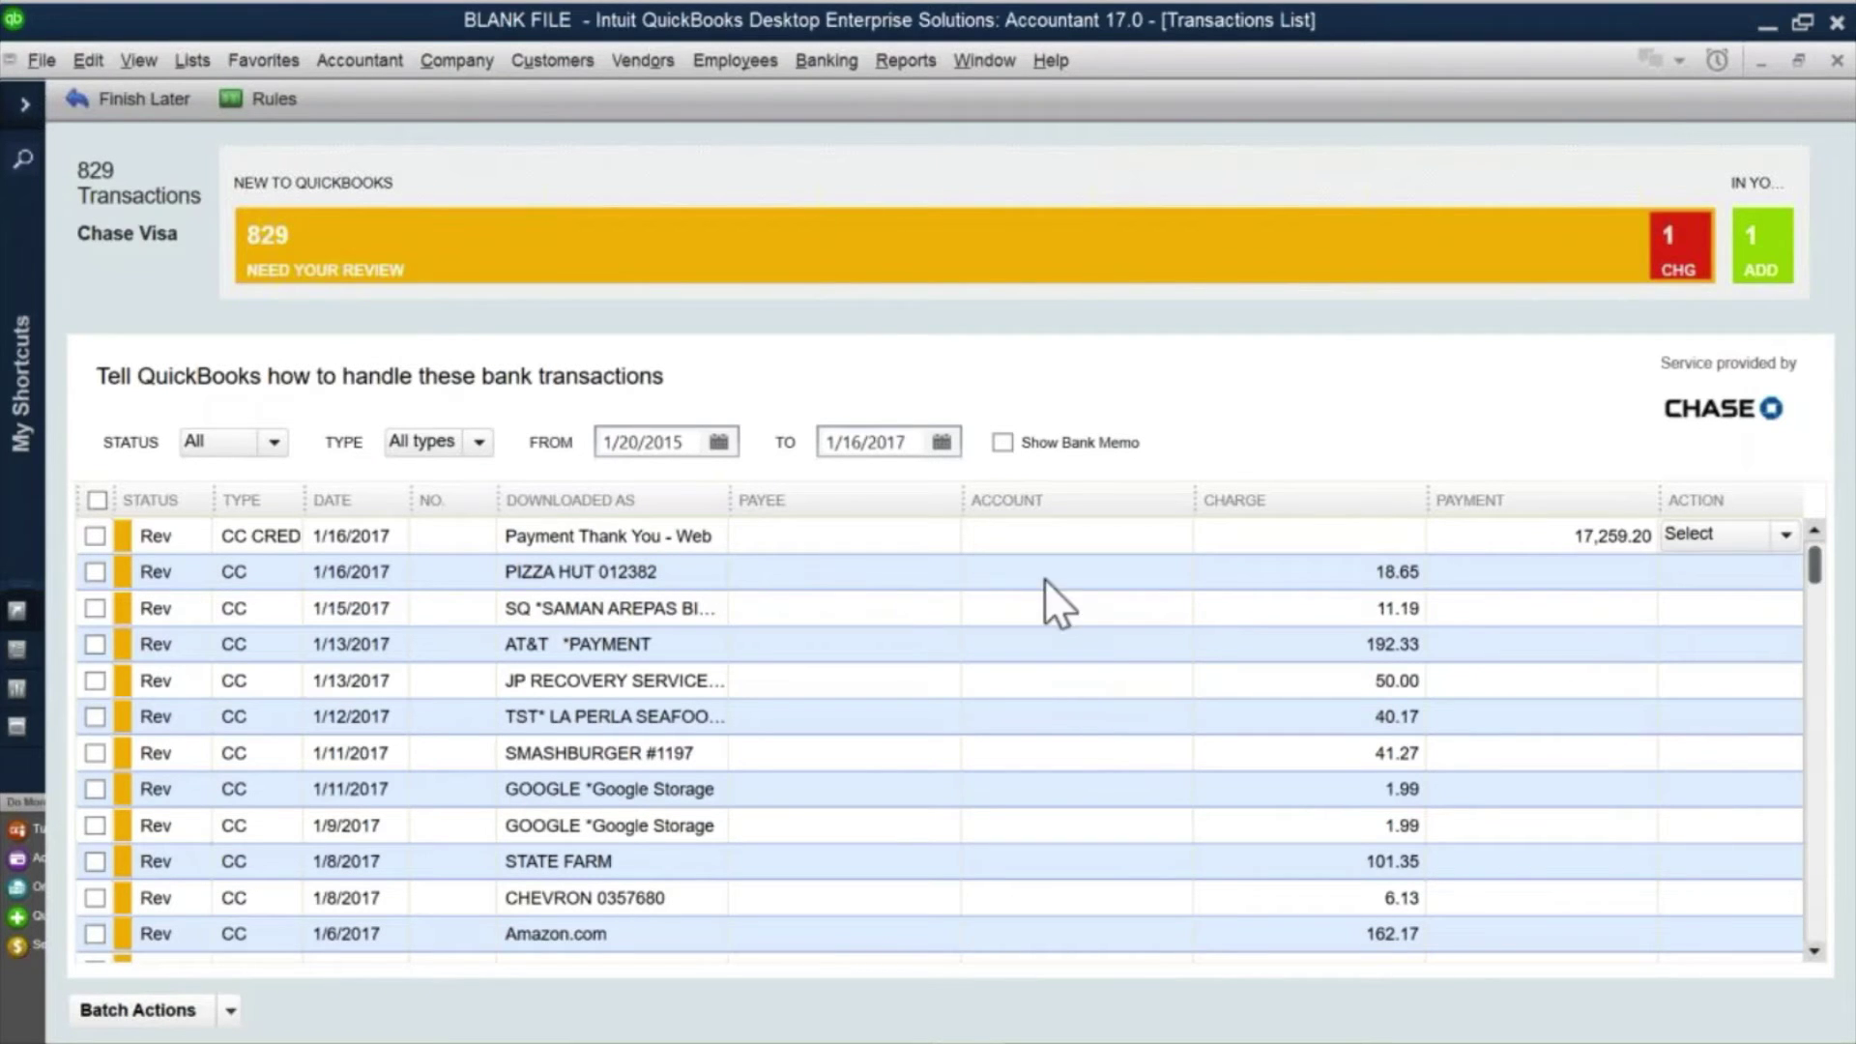
{"action": "left_click", "coordinate": [619, 495]}
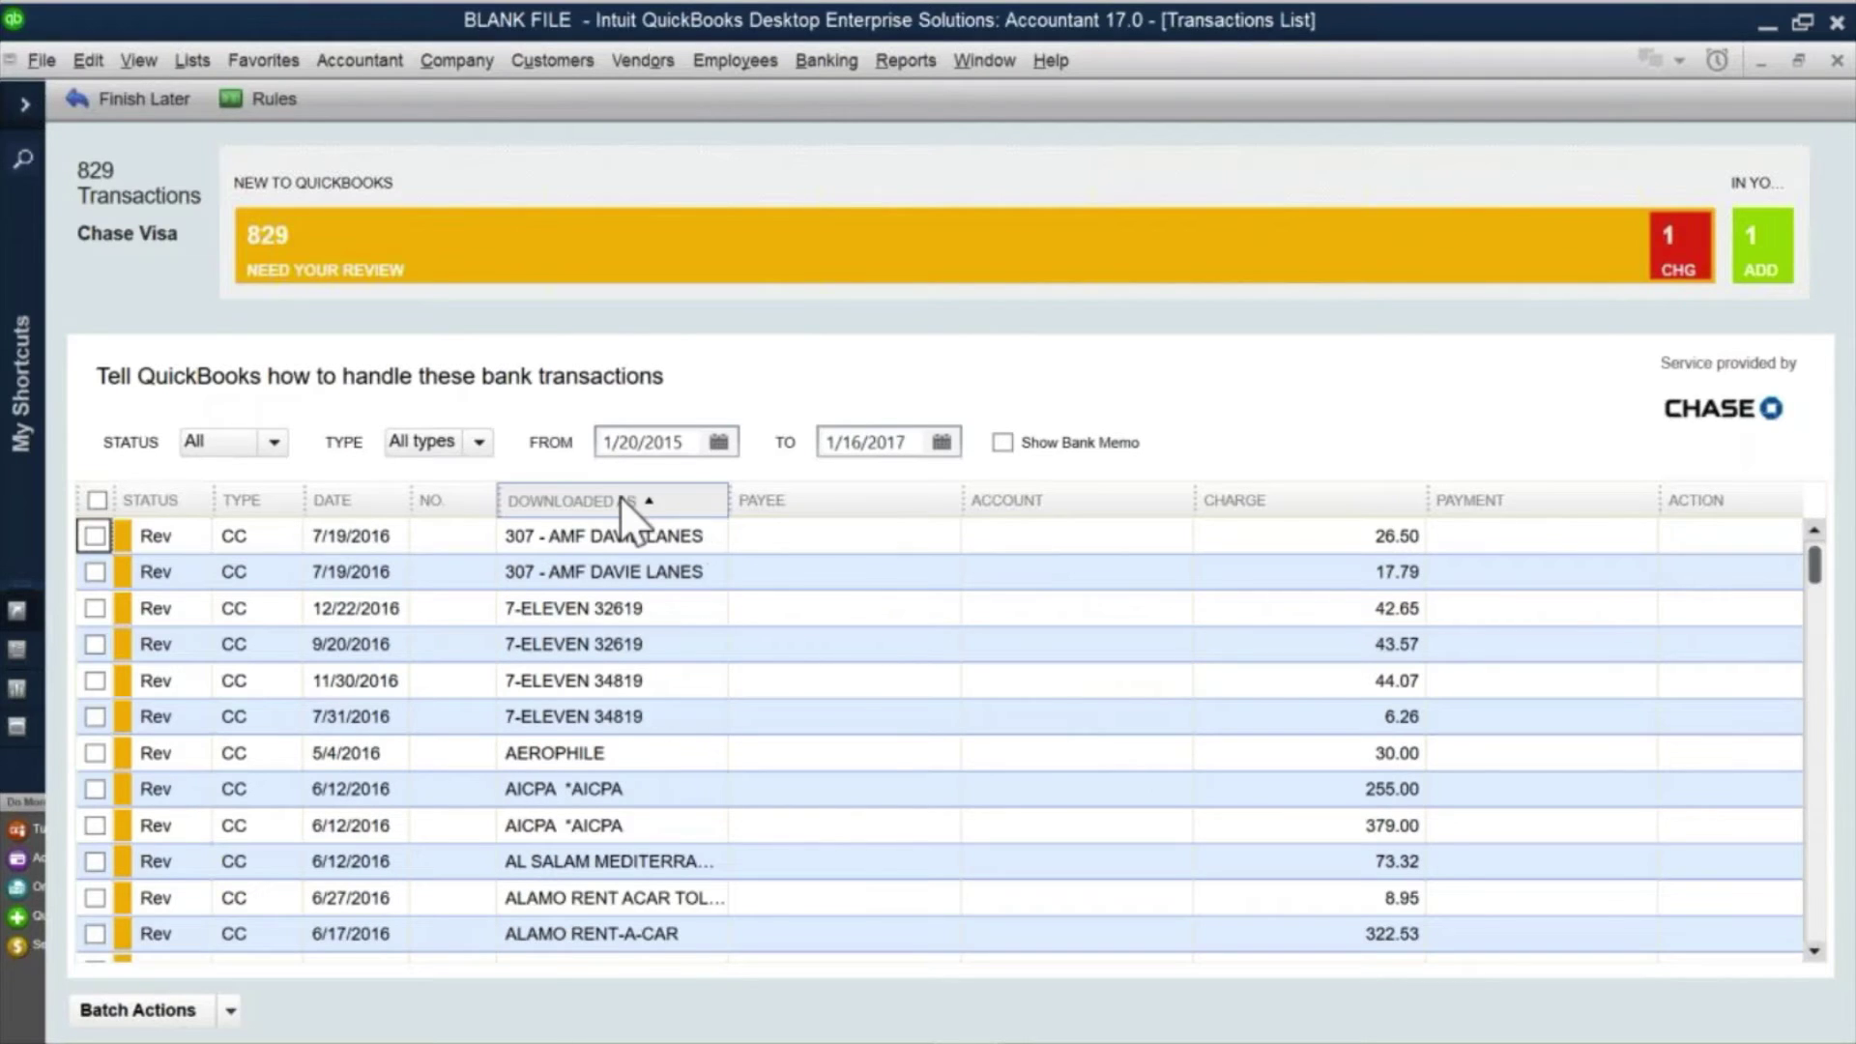
{"action": "left_click", "coordinate": [767, 623]}
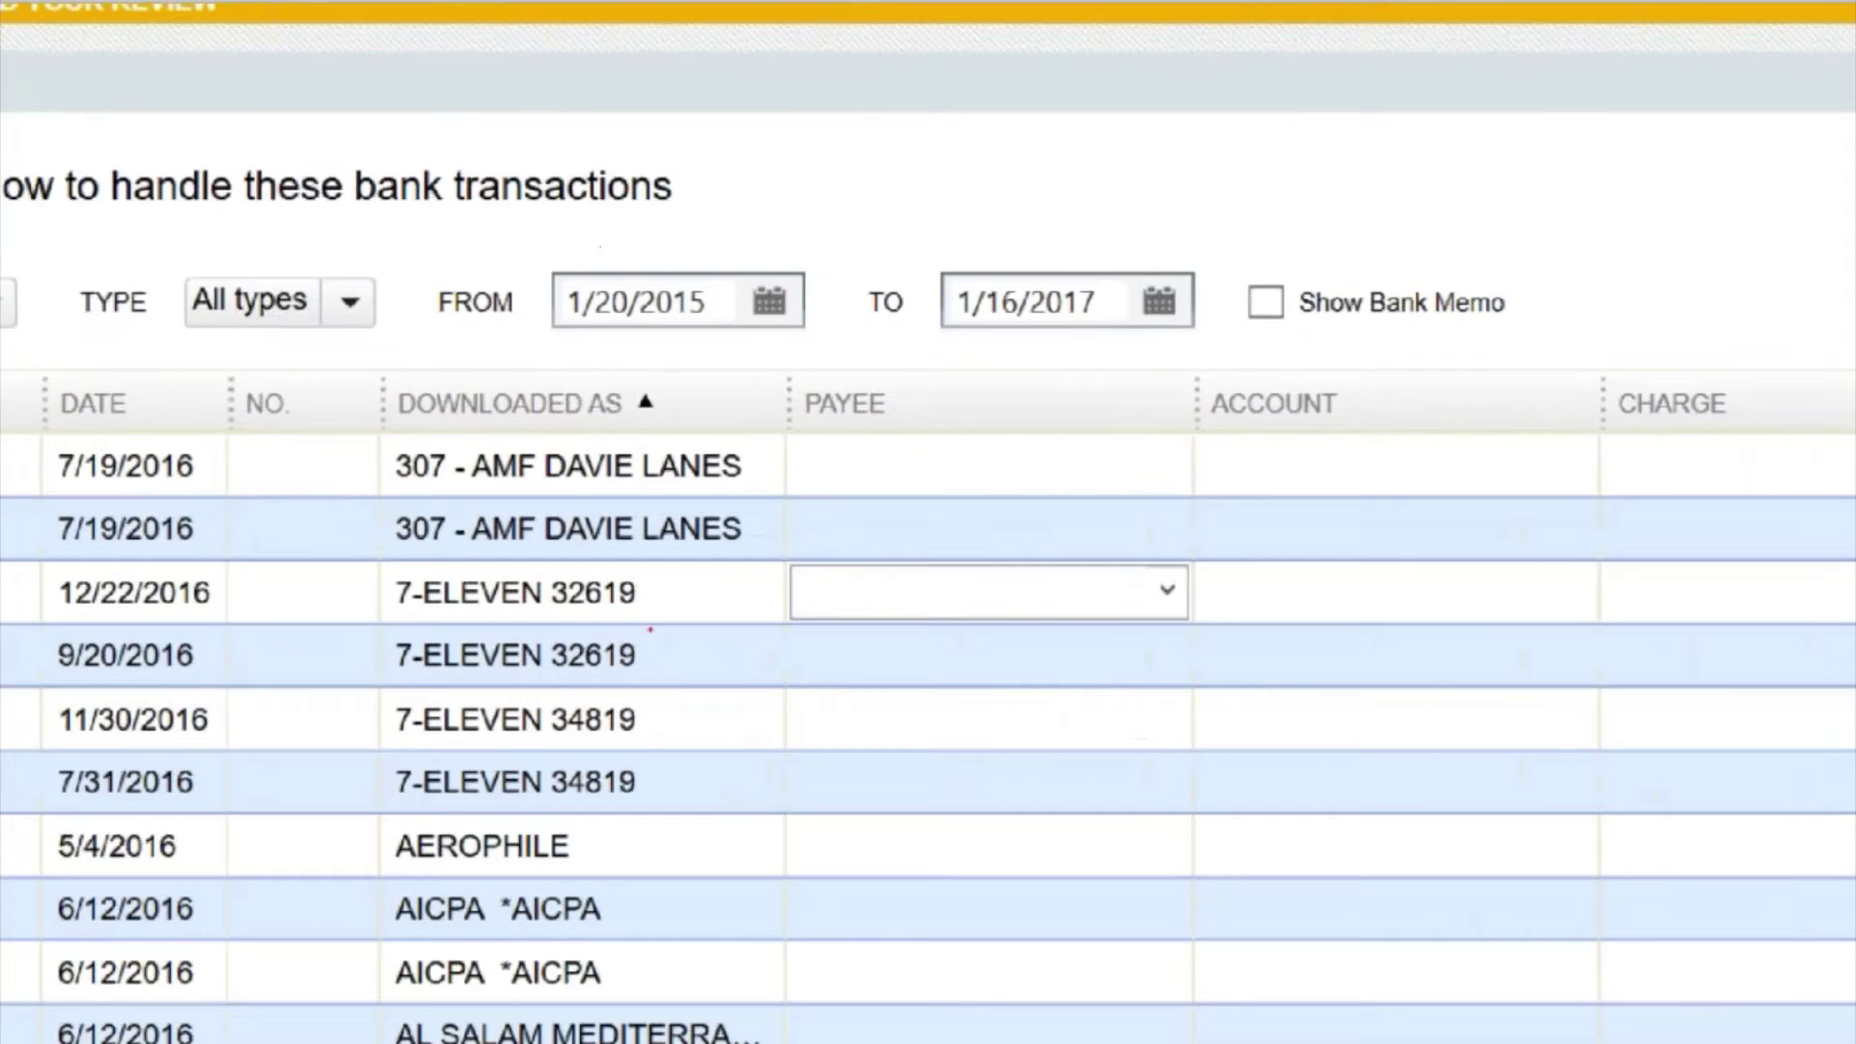
{"action": "mouse_move", "coordinate": [540, 689]}
{"action": "left_mouse_down"}
{"action": "mouse_move", "coordinate": [539, 788]}
{"action": "mouse_move", "coordinate": [595, 640]}
{"action": "mouse_move", "coordinate": [551, 626]}
{"action": "mouse_move", "coordinate": [700, 667]}
{"action": "mouse_move", "coordinate": [566, 592]}
{"action": "left_mouse_up"}
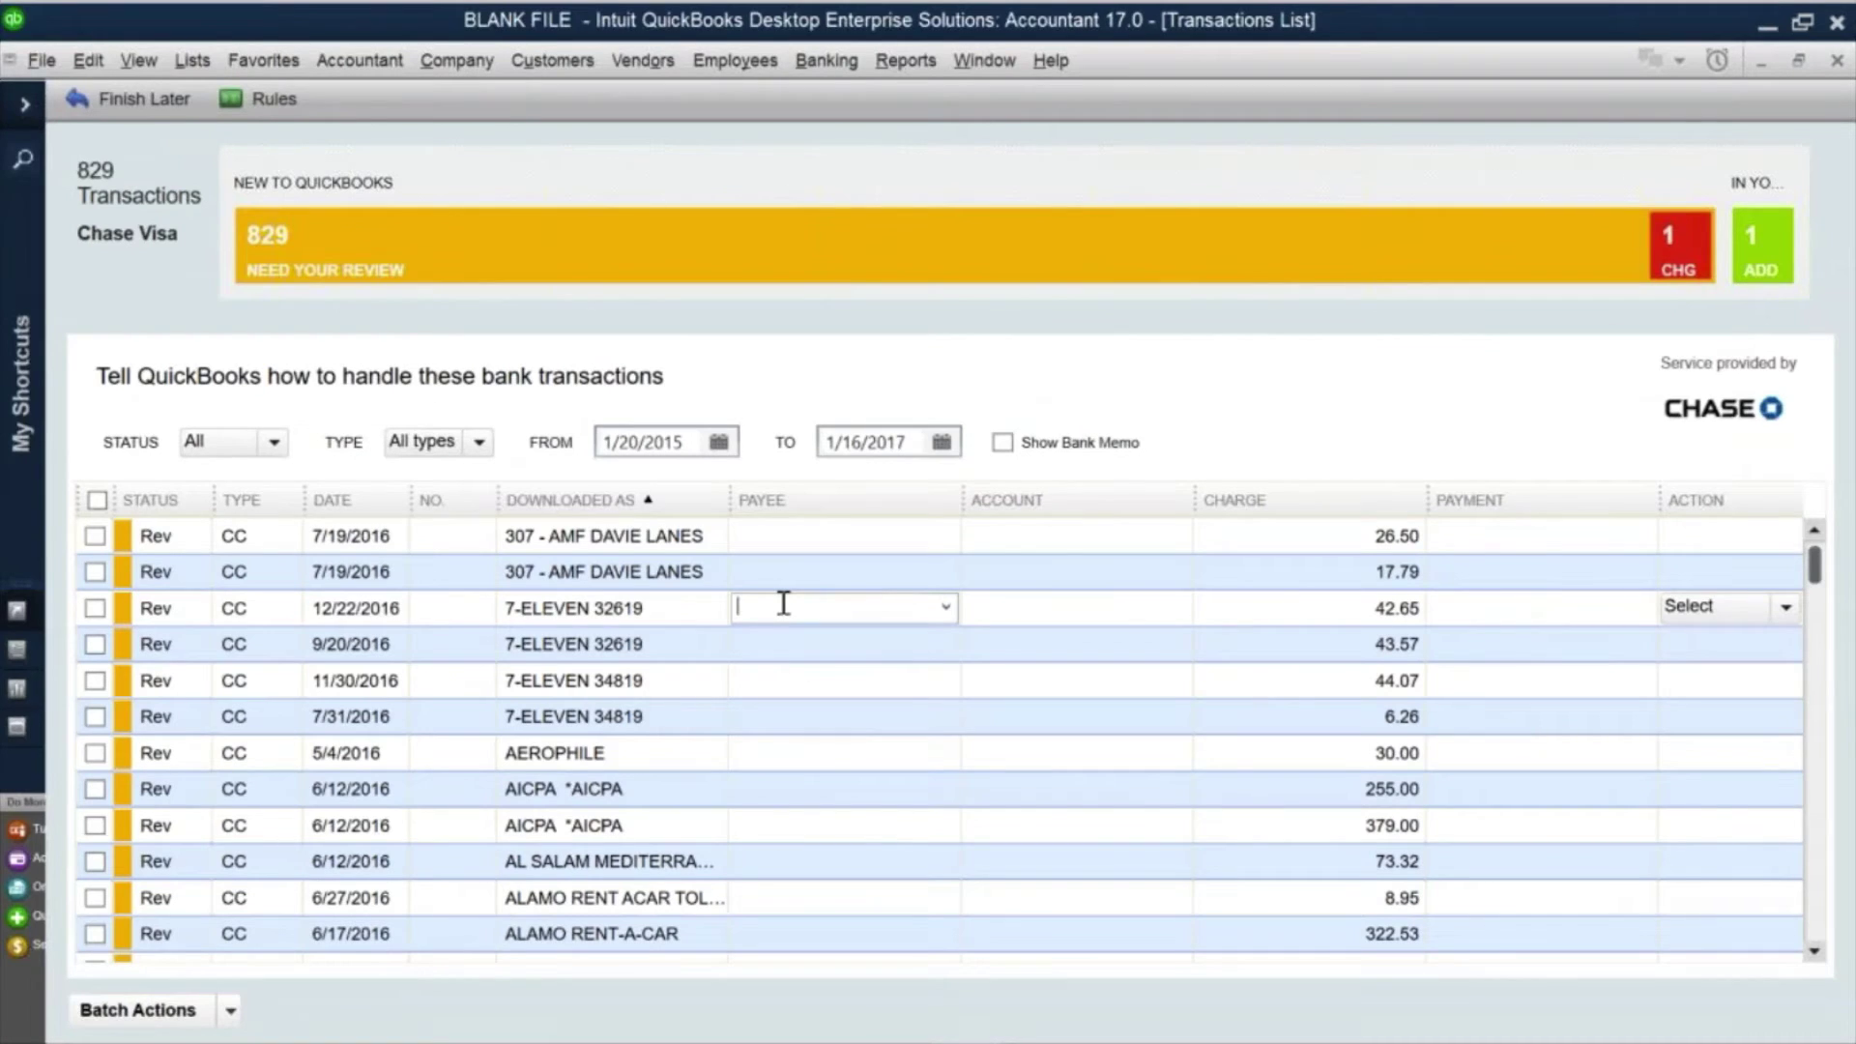
{"action": "type", "text": "7-eleven"}
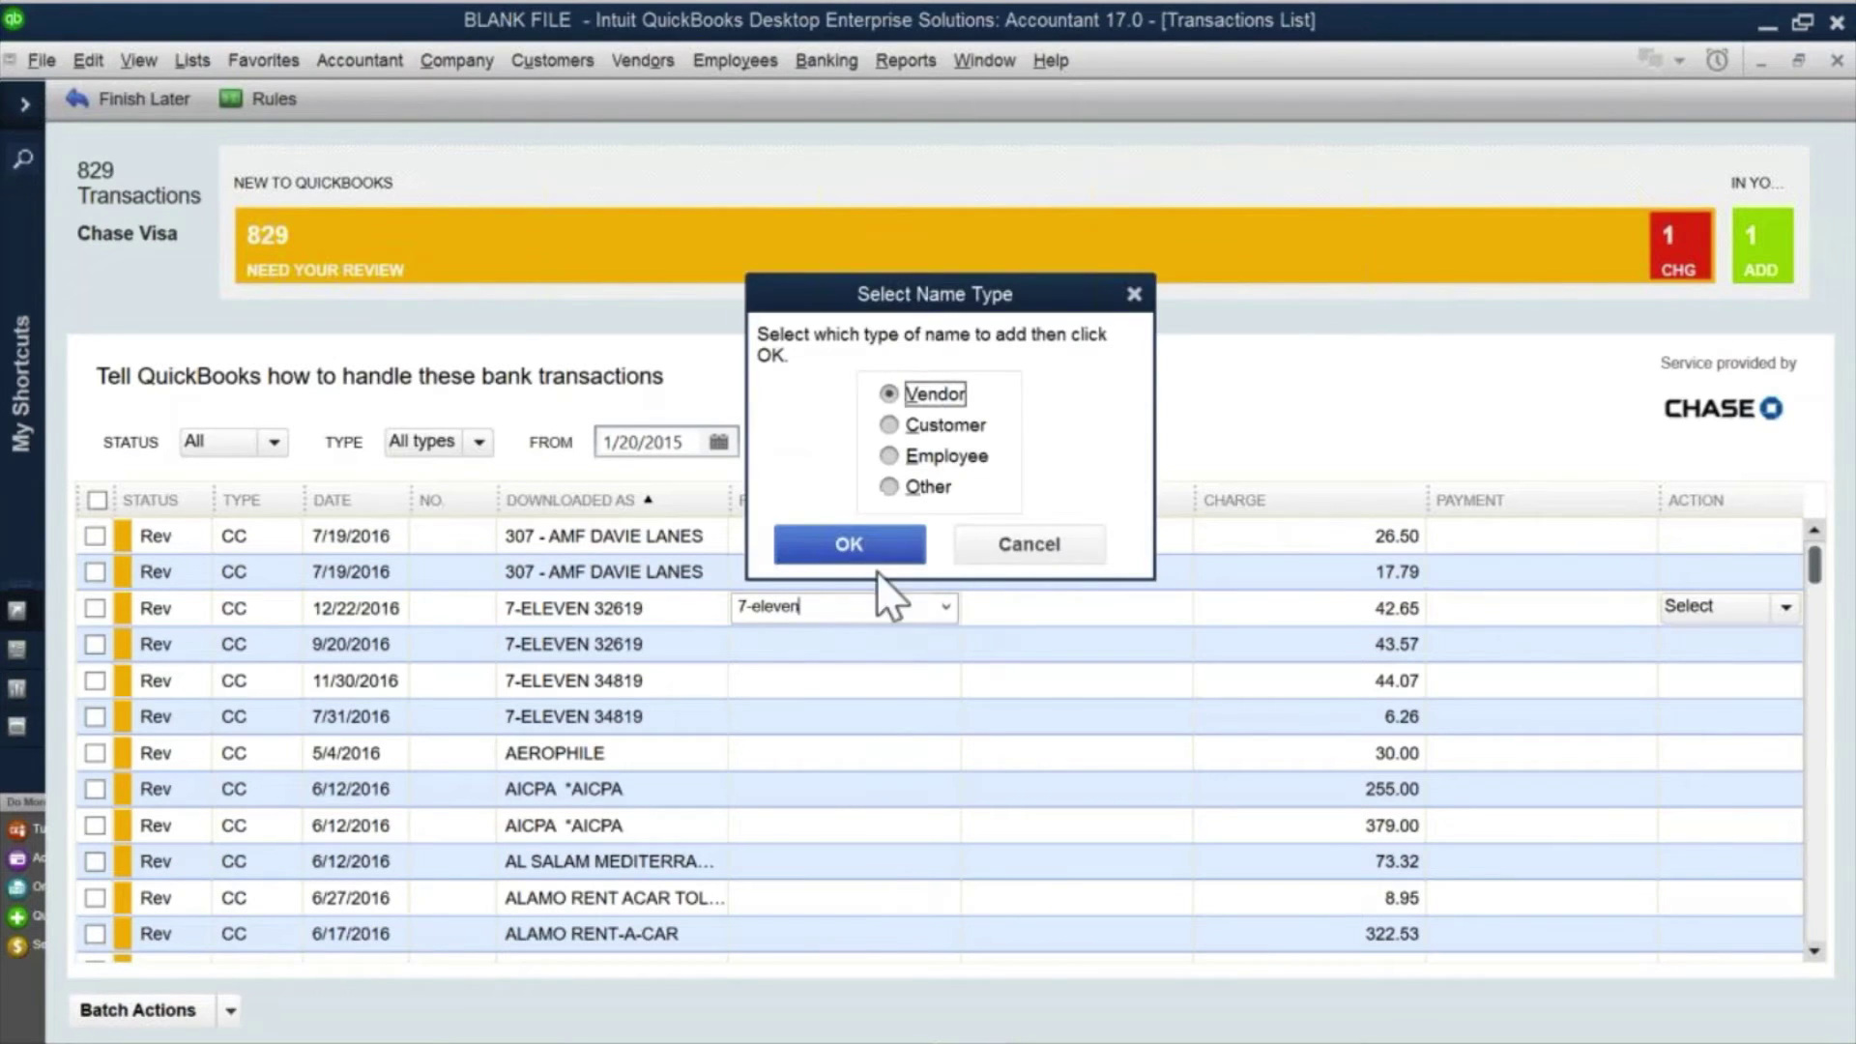
{"action": "left_click", "coordinate": [868, 551]}
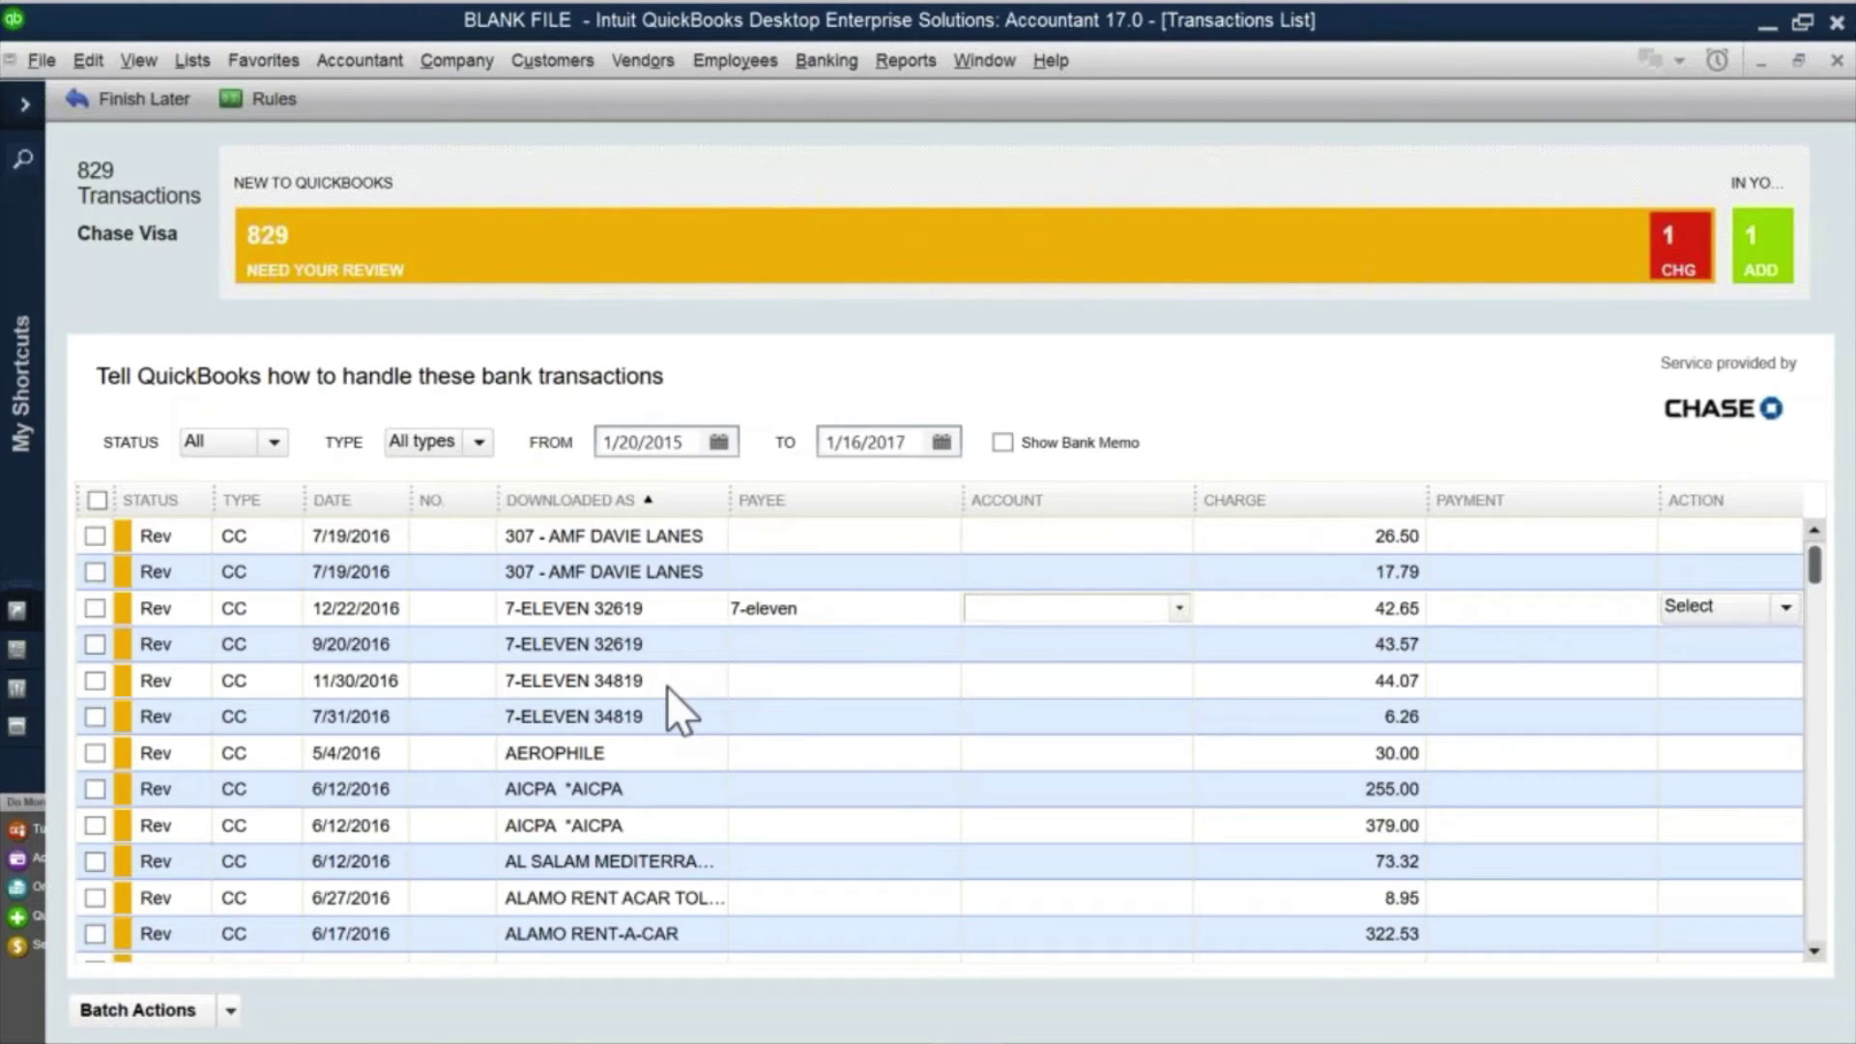
Step: Assign Automobile Expense to the 12/22/2016 7-ELEVEN 32619 transaction, add it with Quick Add, and accept the proposed renaming rule
{"action": "type", "text": "Aut"}
{"action": "key", "text": "Tab"}
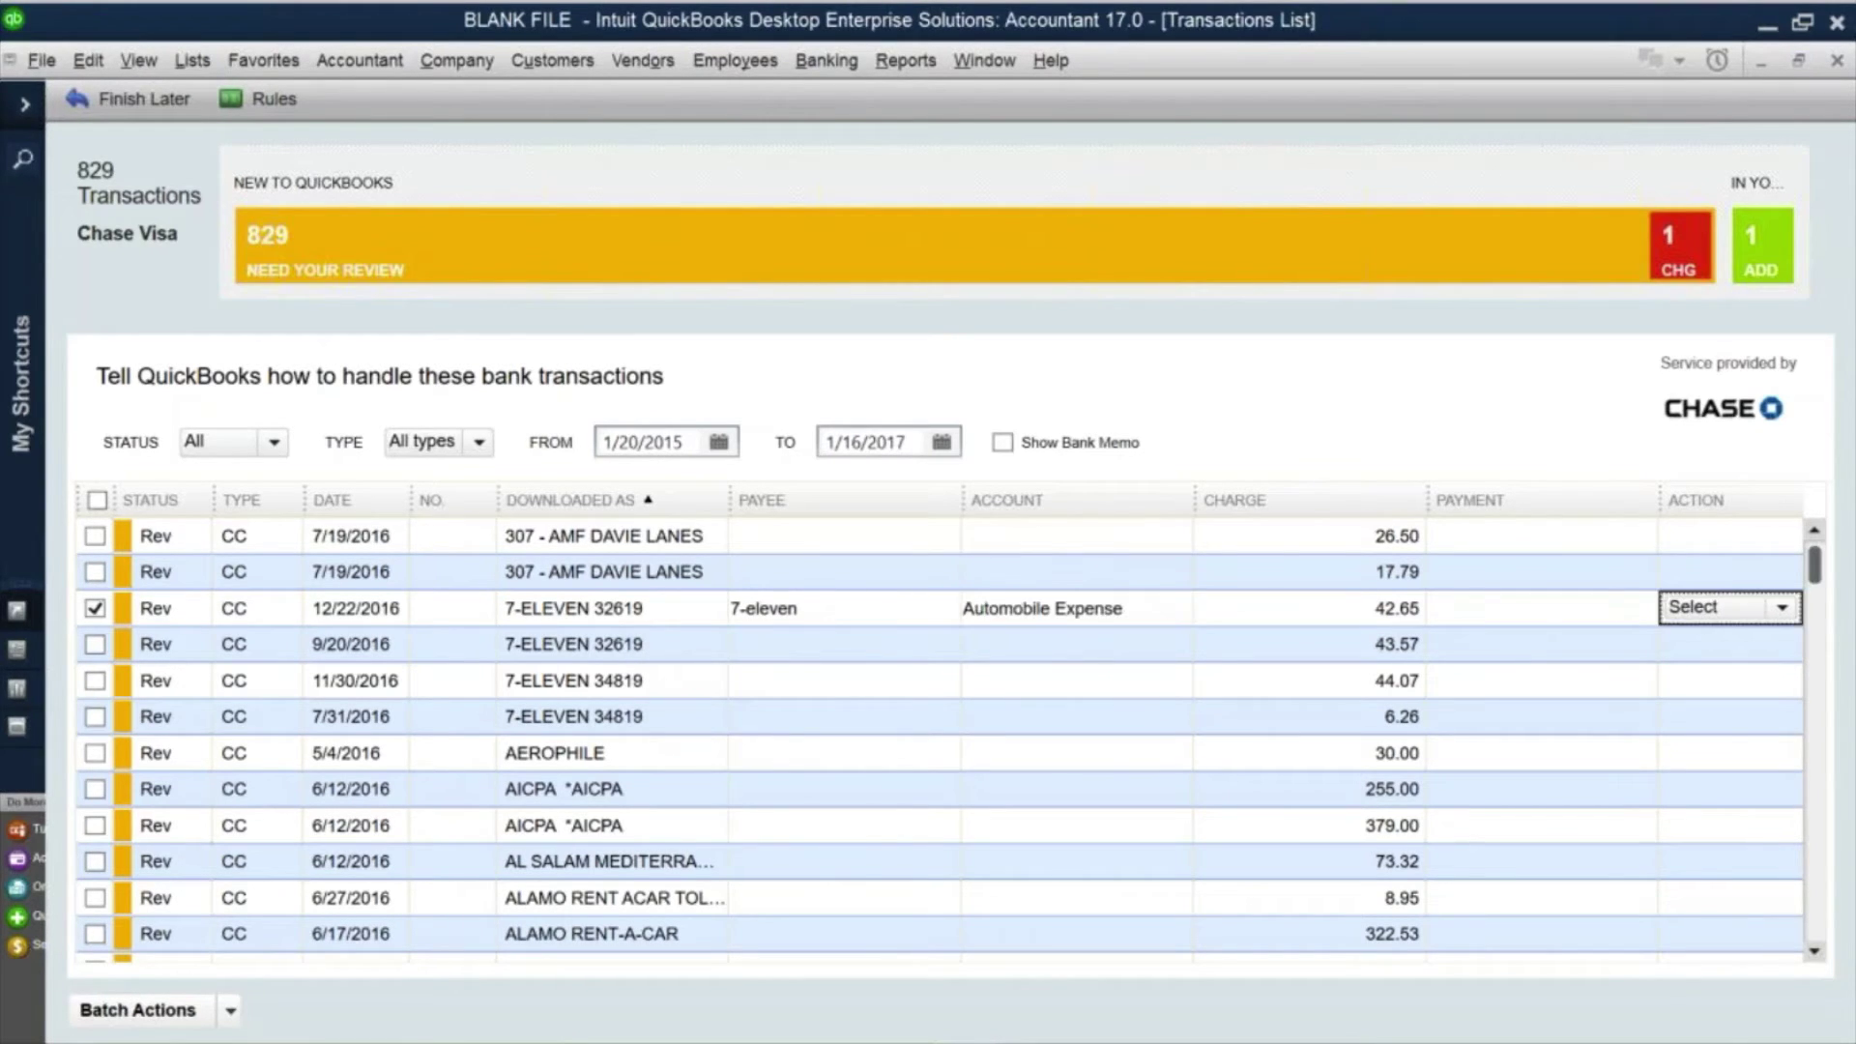
{"action": "left_click", "coordinate": [1781, 607]}
{"action": "left_click", "coordinate": [1695, 663]}
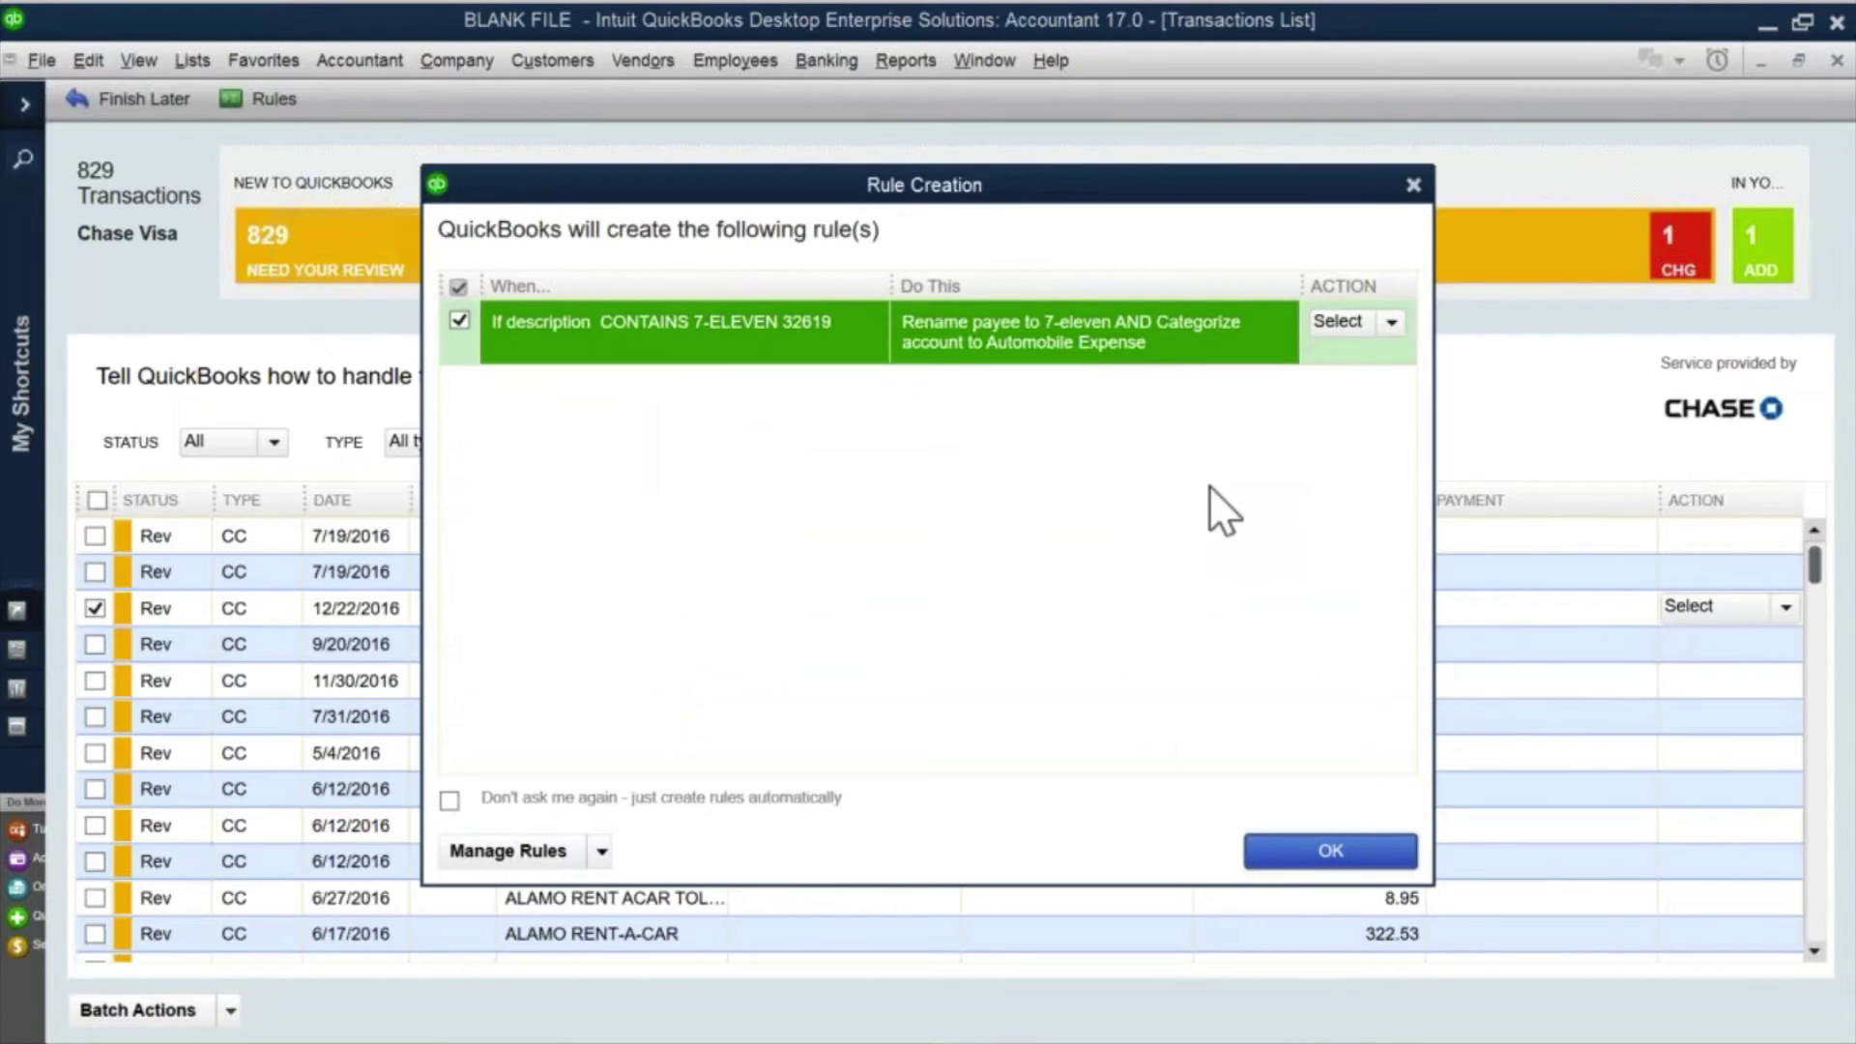
{"action": "left_click", "coordinate": [1266, 850]}
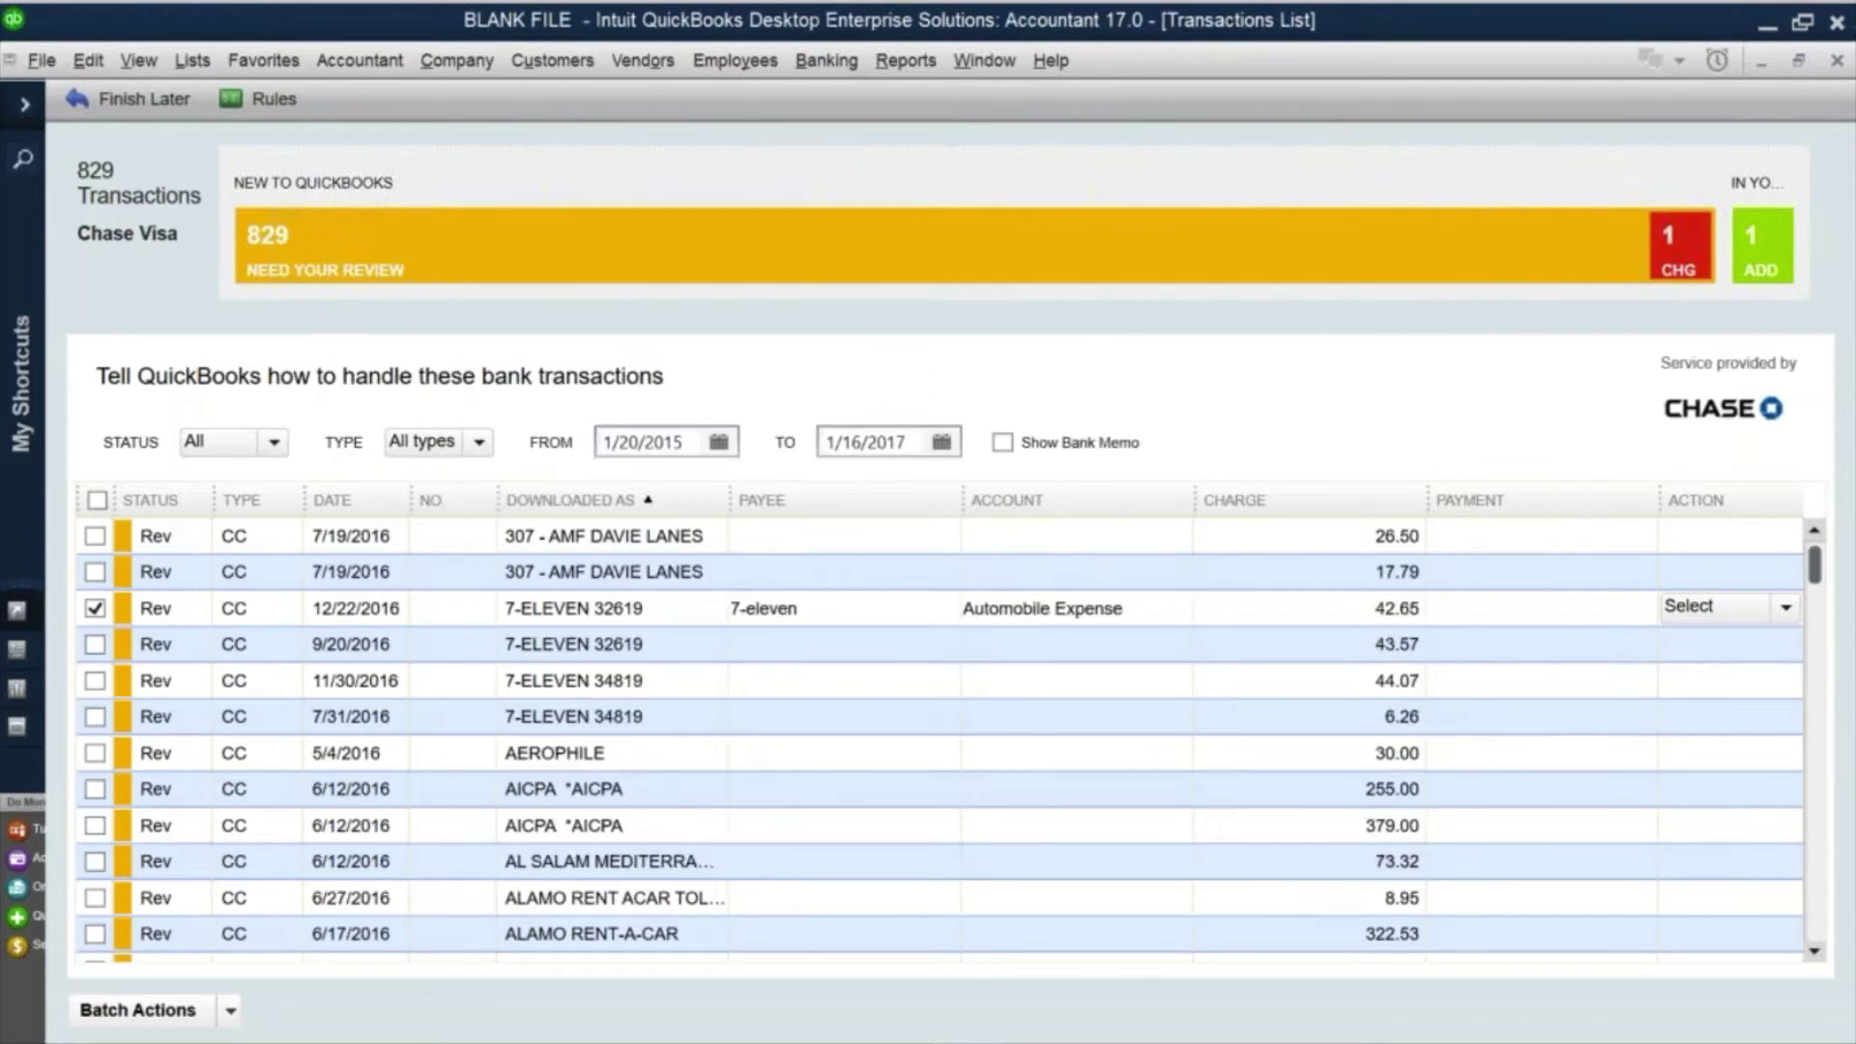
Step: Show the transactions changed by rules, batch add/approve both the MARATHON PETRO and 7-ELEVEN 32619 entries, and accept the past-date warning
{"action": "left_click", "coordinate": [1691, 274]}
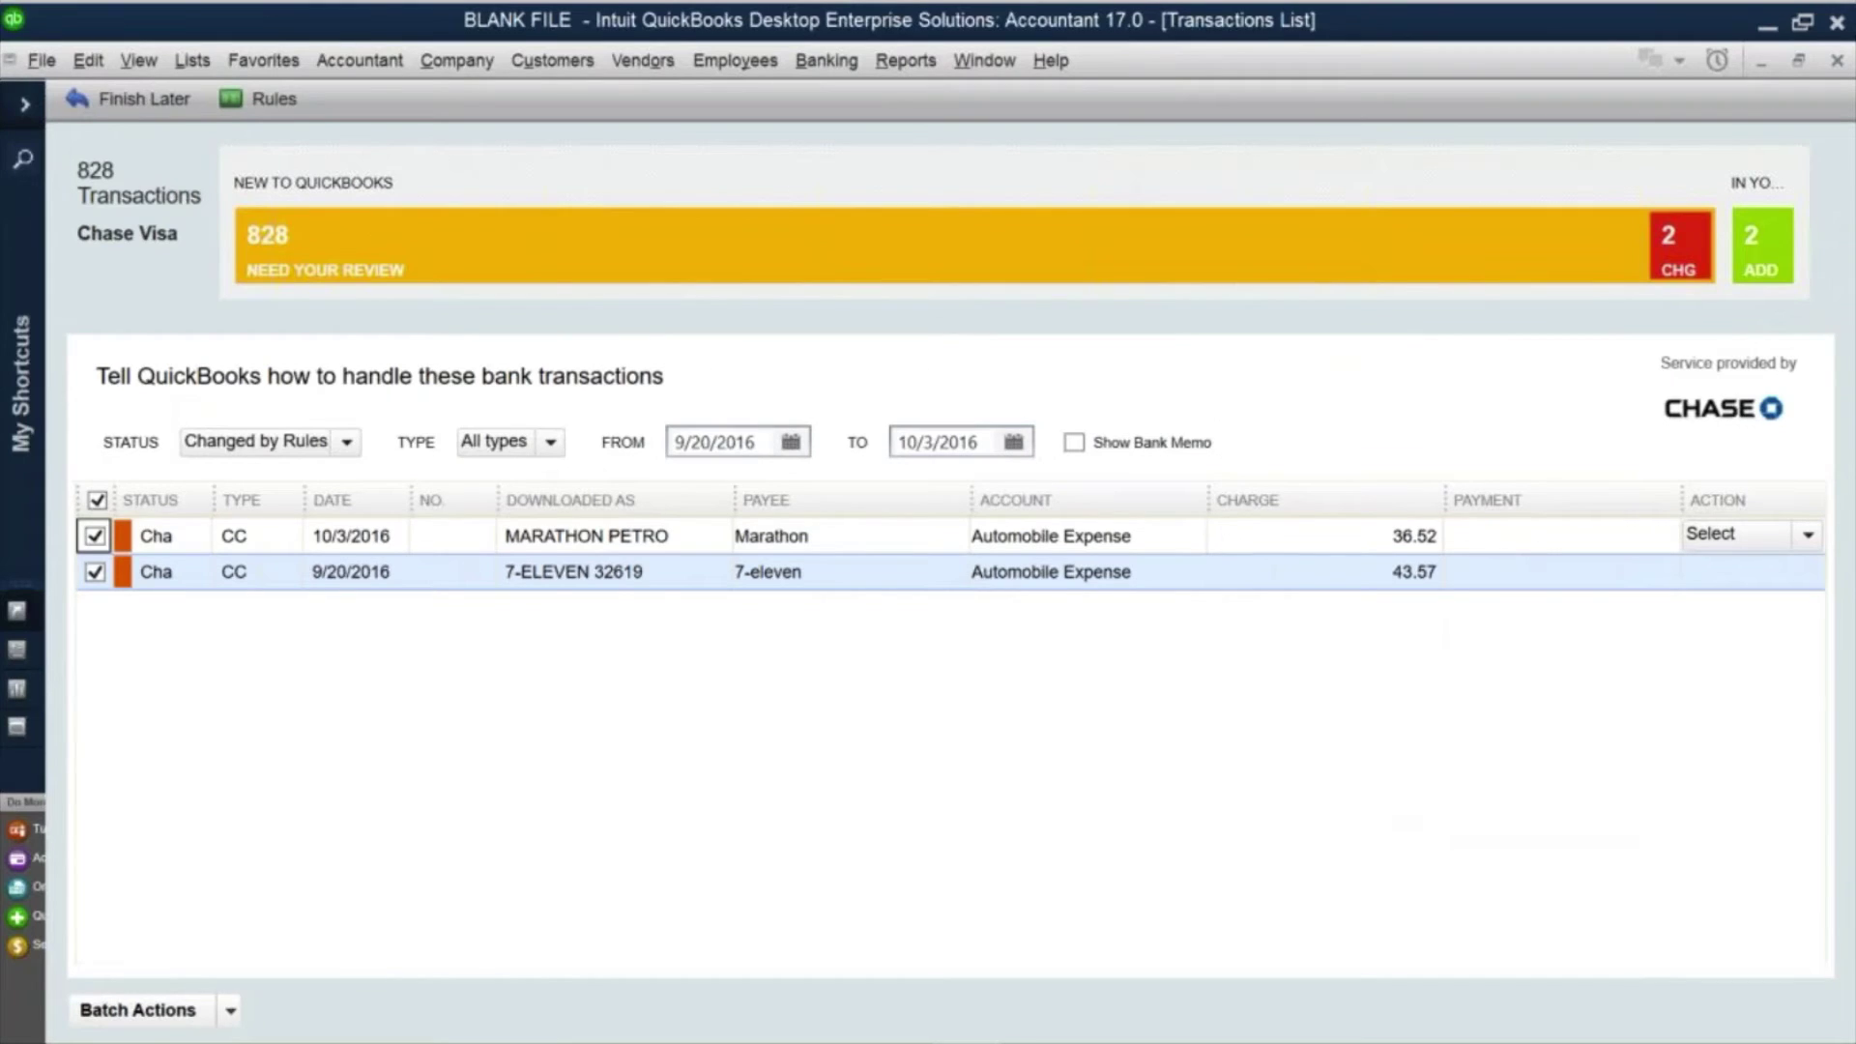
{"action": "left_click", "coordinate": [230, 1009]}
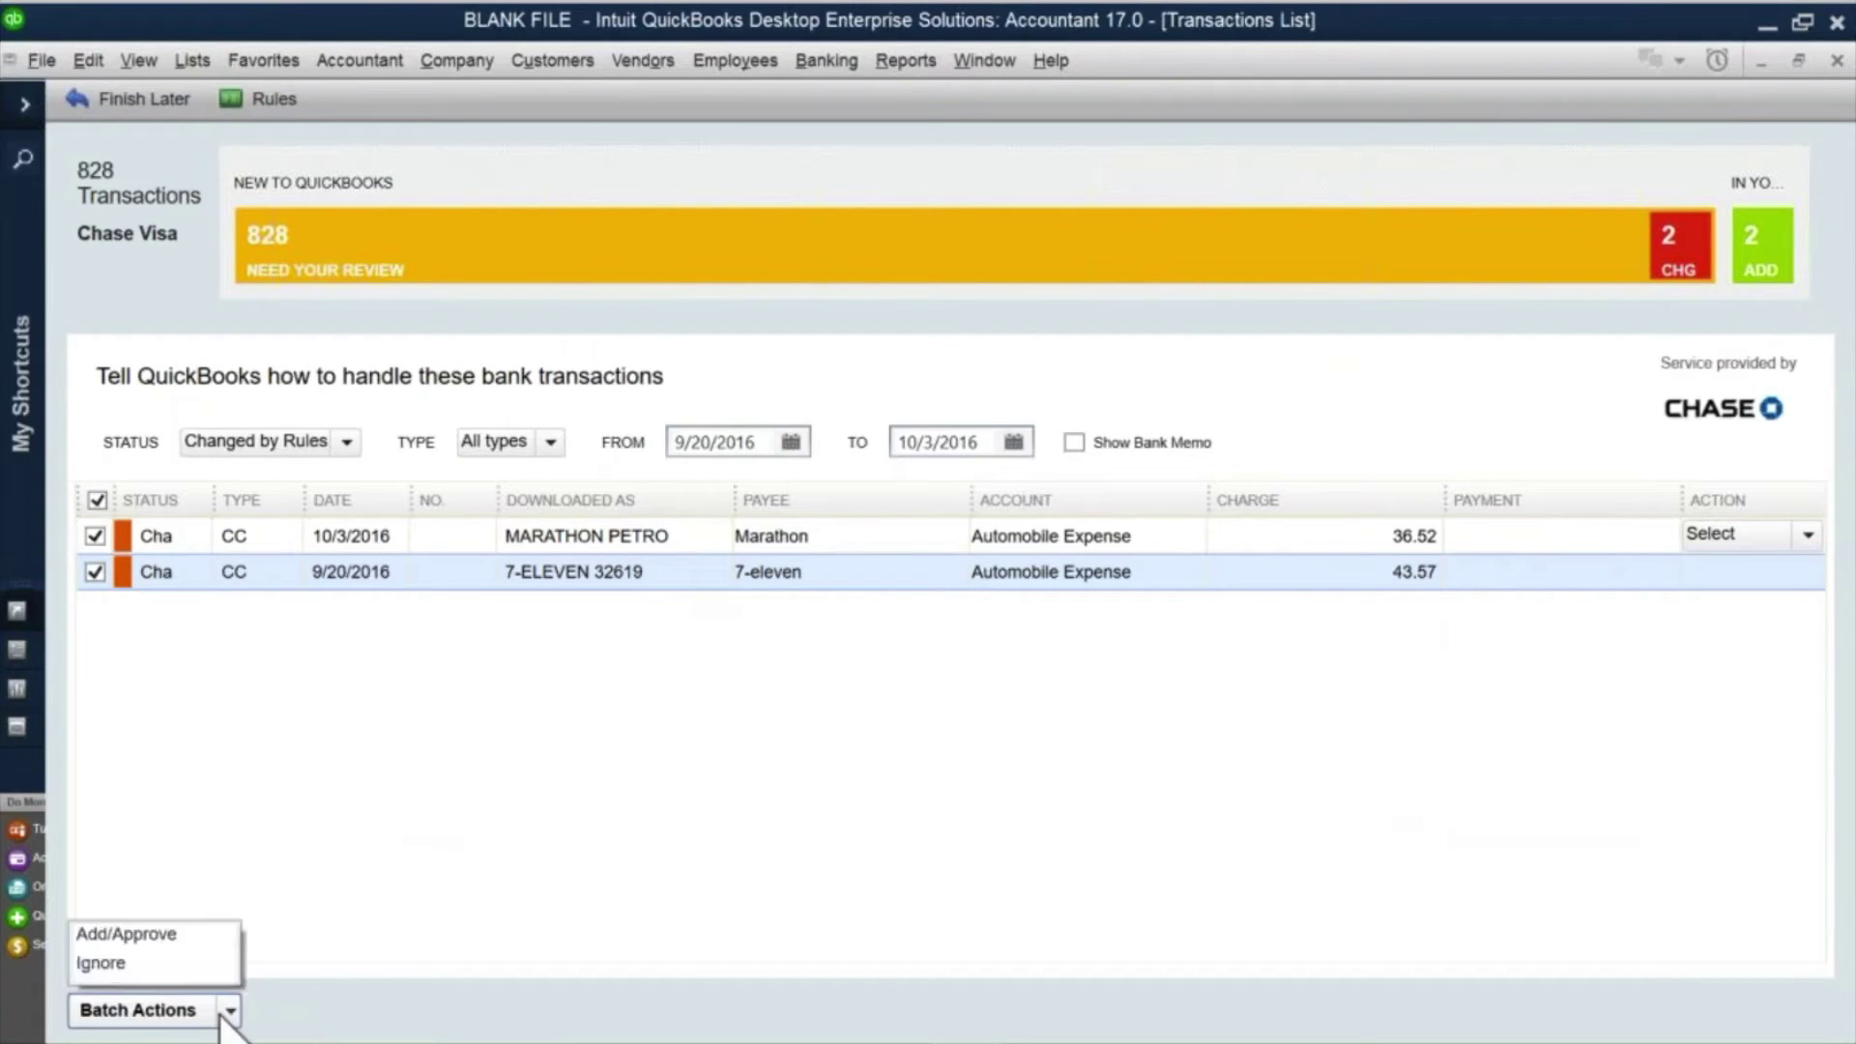
{"action": "left_click", "coordinate": [145, 934]}
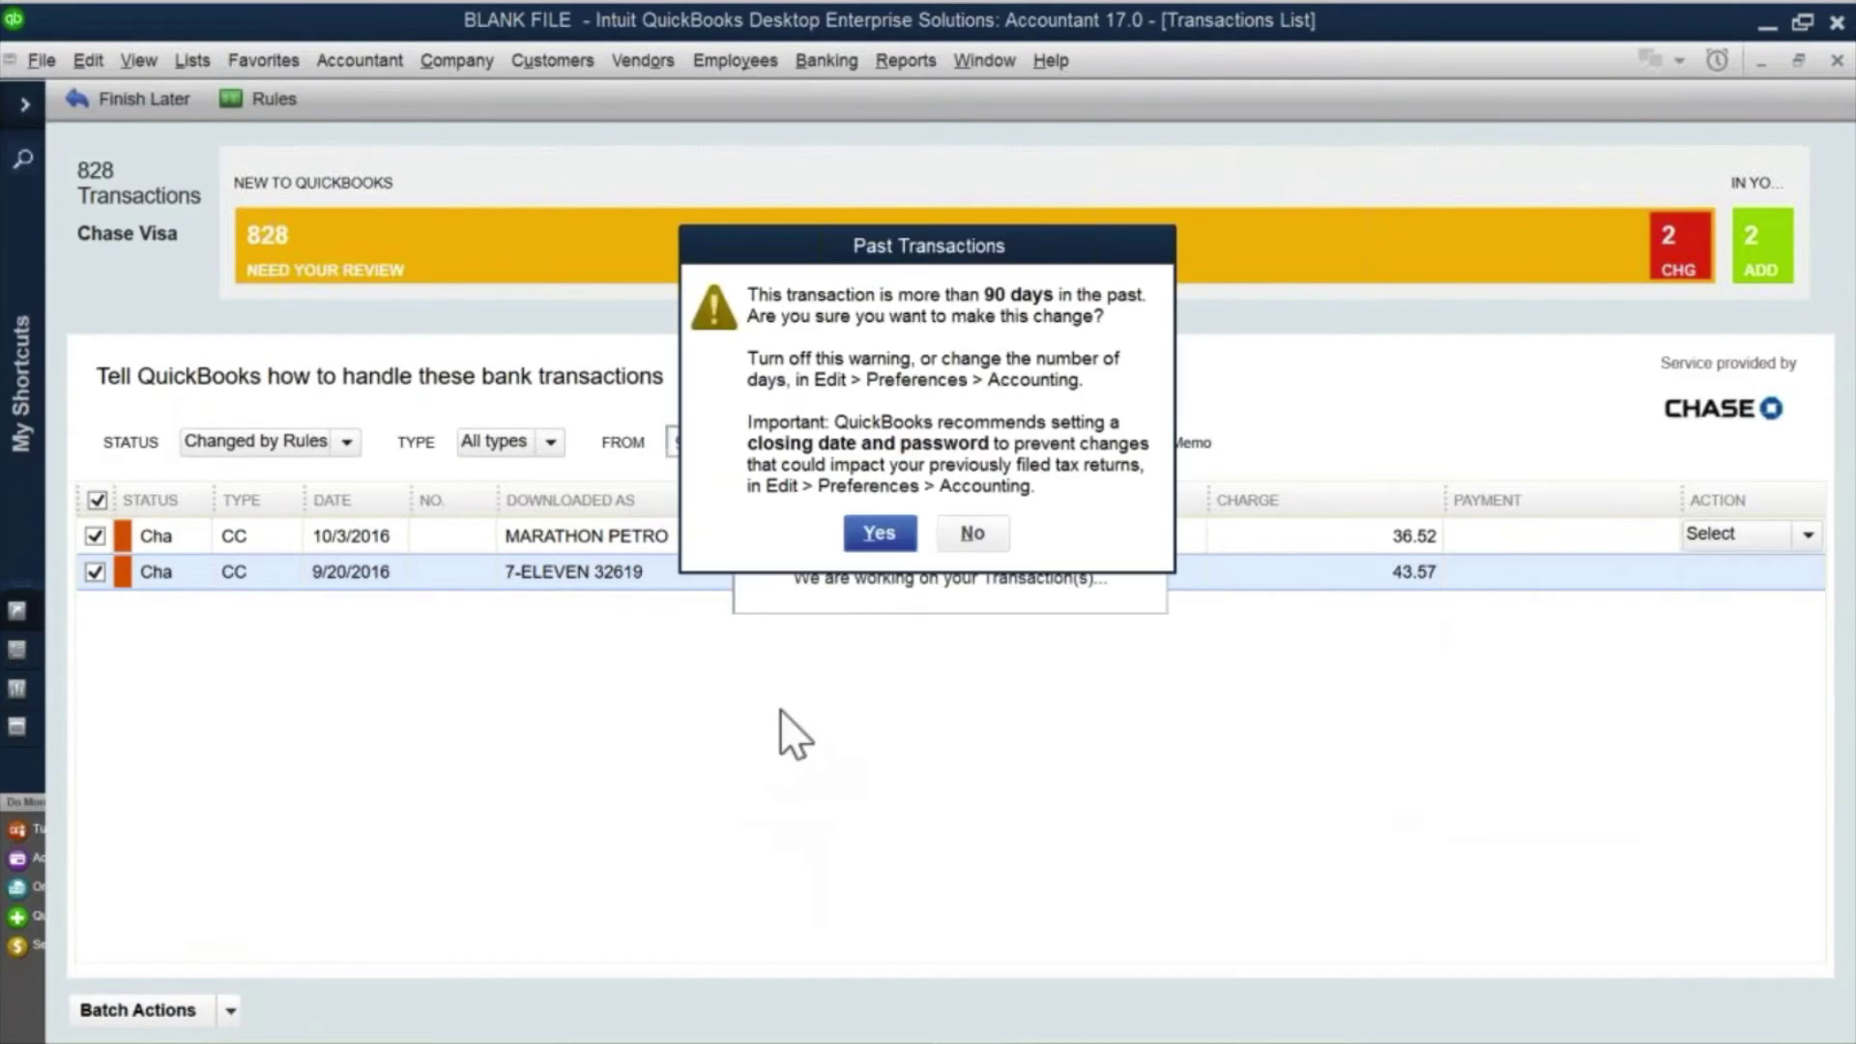
{"action": "left_click", "coordinate": [873, 531]}
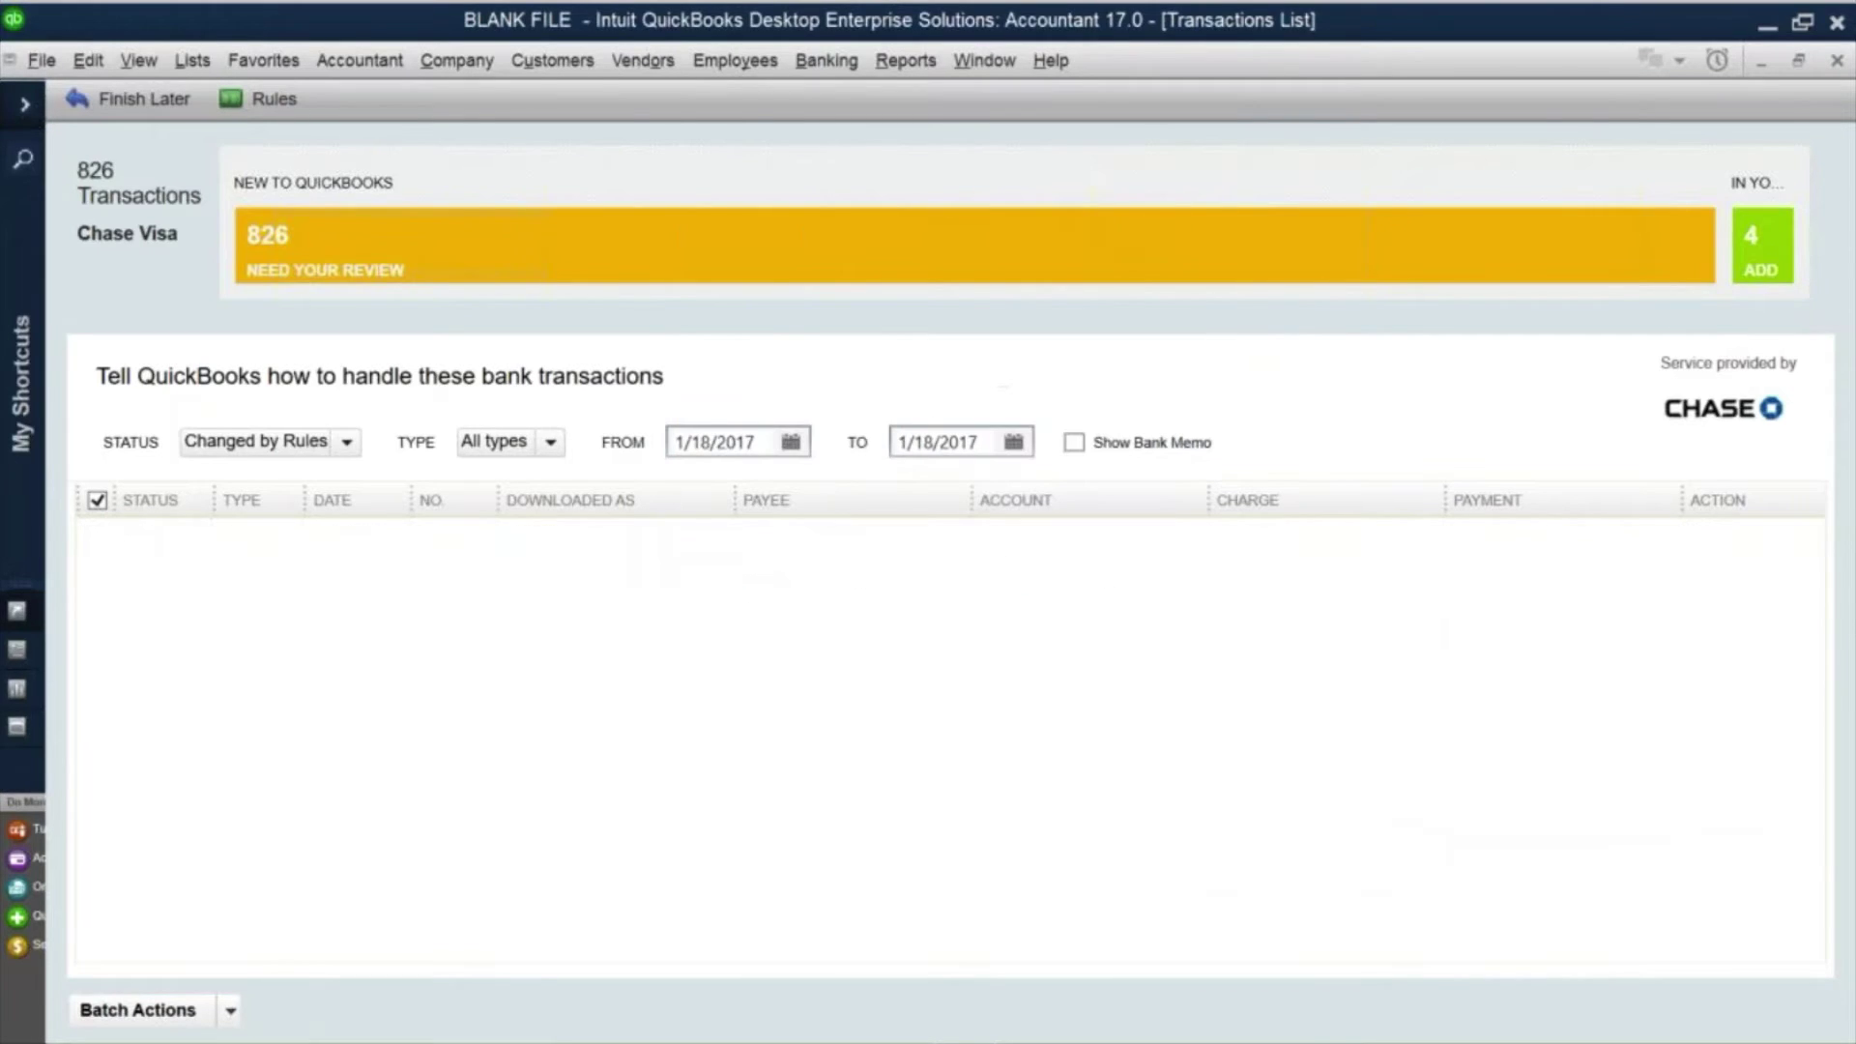
Step: List the transactions that need review, sort them by downloaded name, and select the 7/31/2016 7-ELEVEN 34819 entry
{"action": "left_click", "coordinate": [654, 275]}
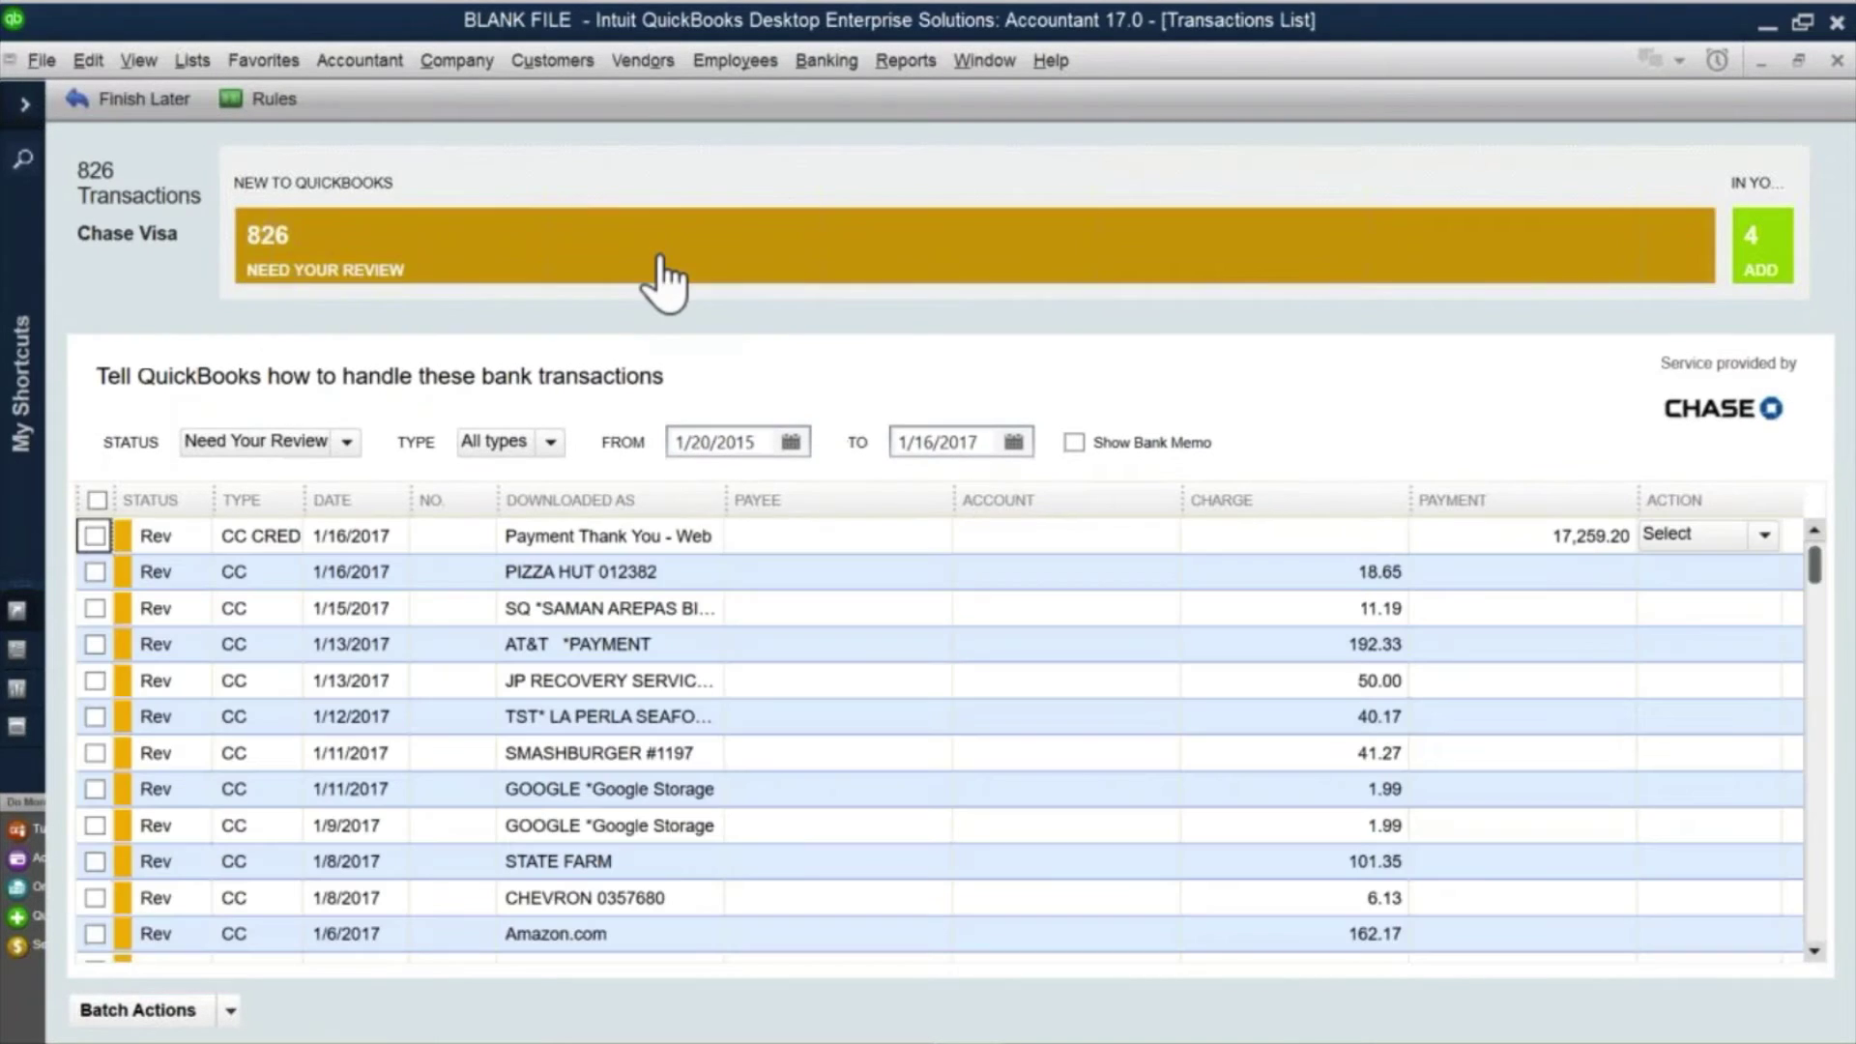
{"action": "left_click", "coordinate": [601, 516]}
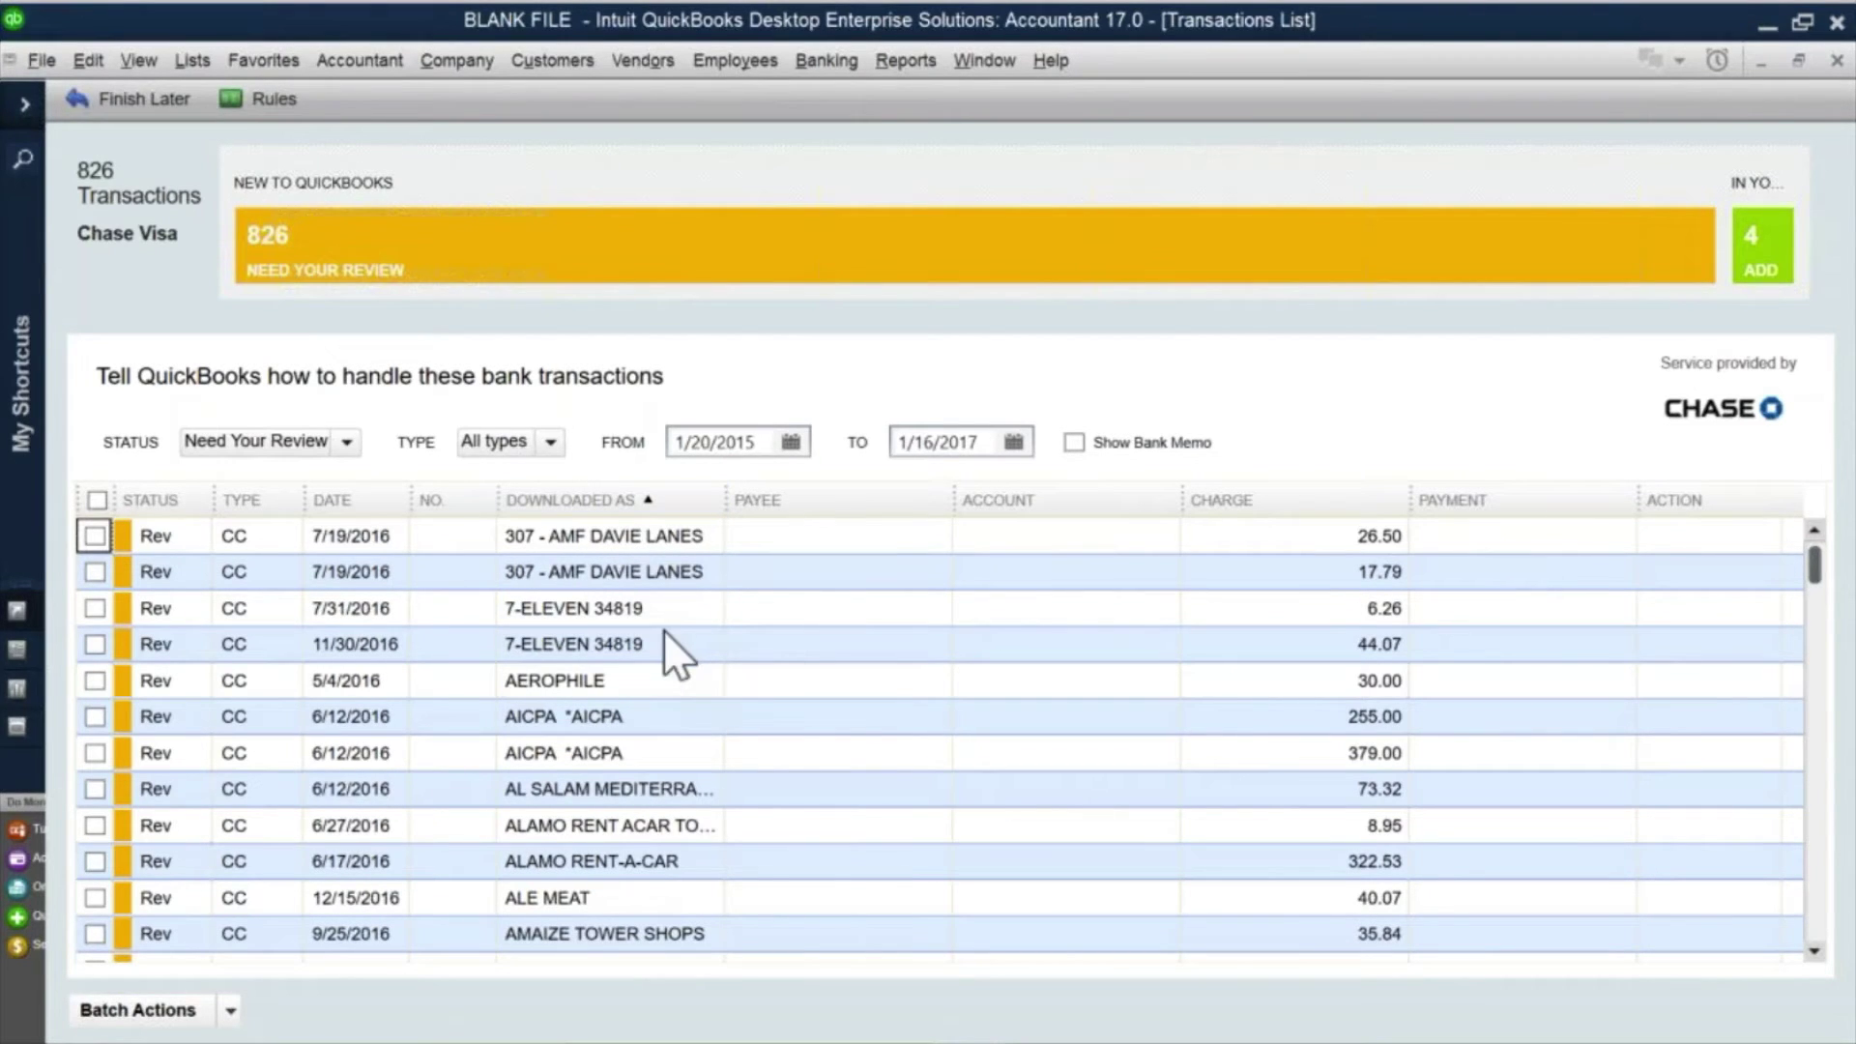
{"action": "left_click", "coordinate": [659, 624]}
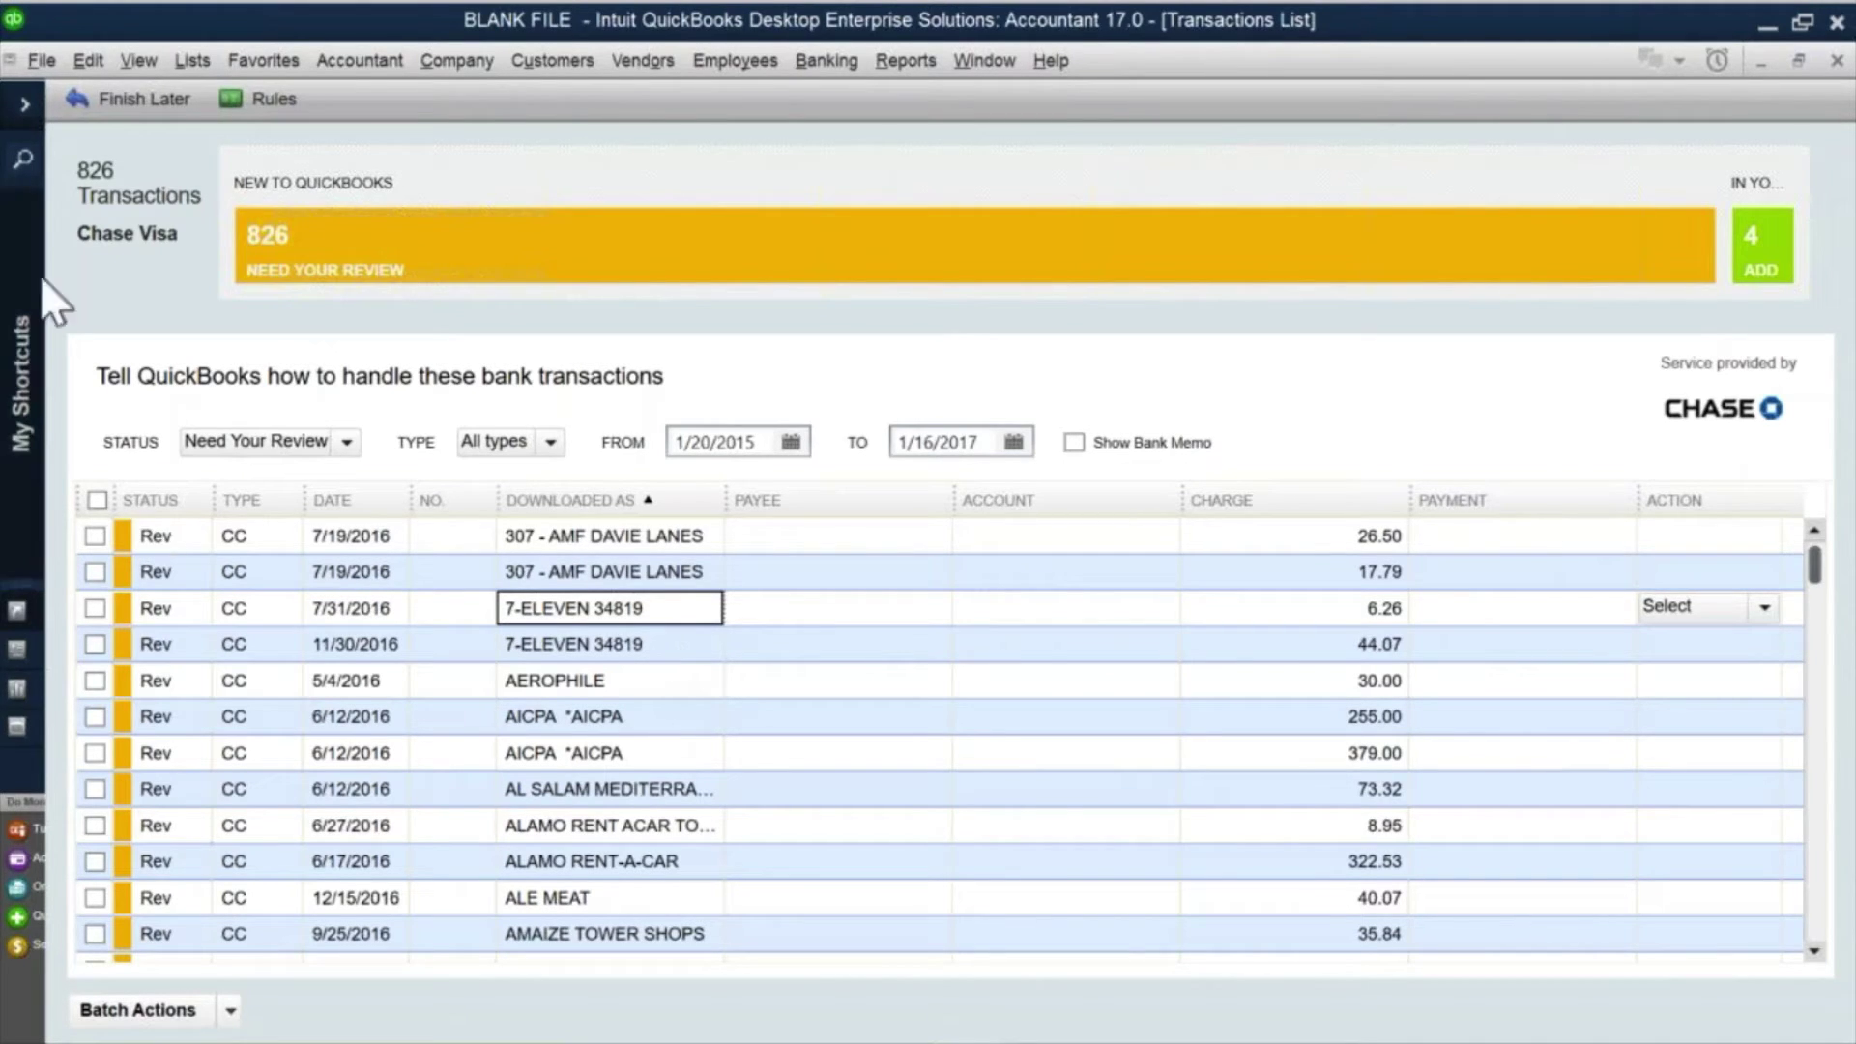
Step: Edit the 7-ELEVEN 32619 rule so its description condition contains only 7-ELEVEN, save it, and close the rules list
{"action": "left_click", "coordinate": [281, 100]}
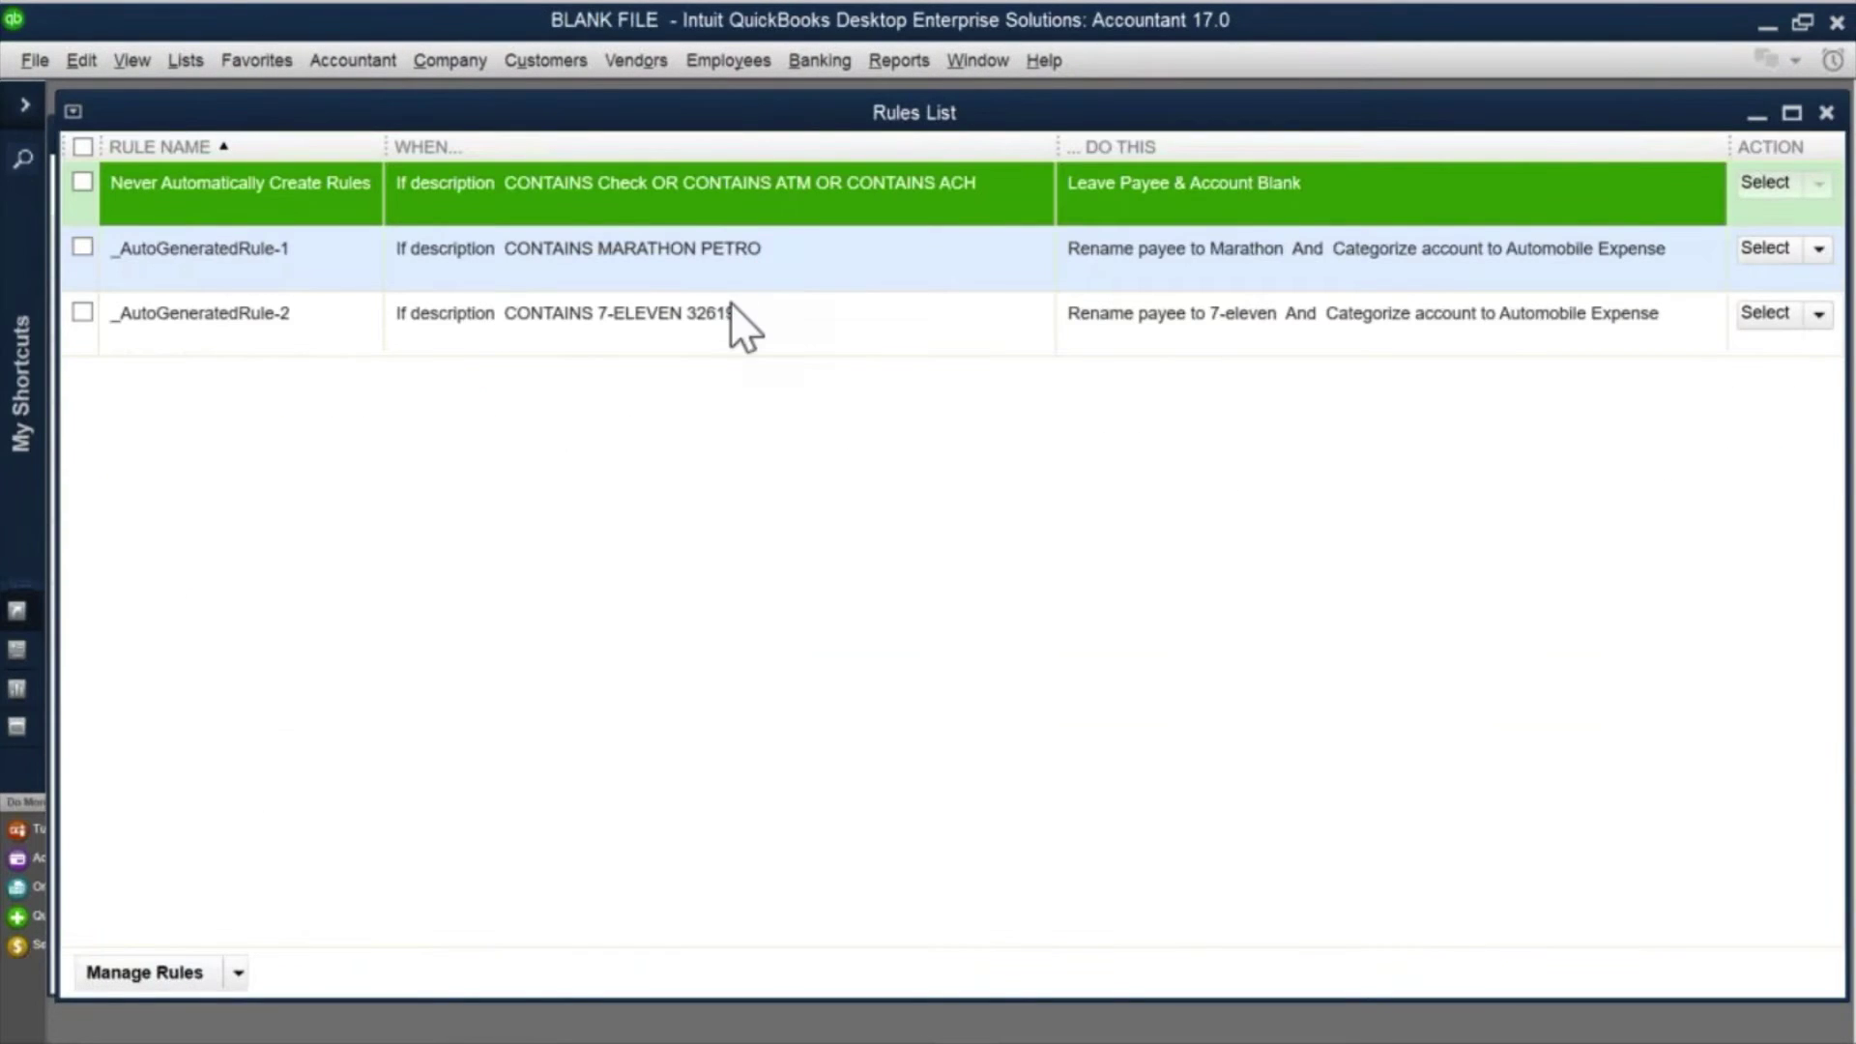
{"action": "left_click", "coordinate": [733, 307]}
{"action": "right_click", "coordinate": [733, 307]}
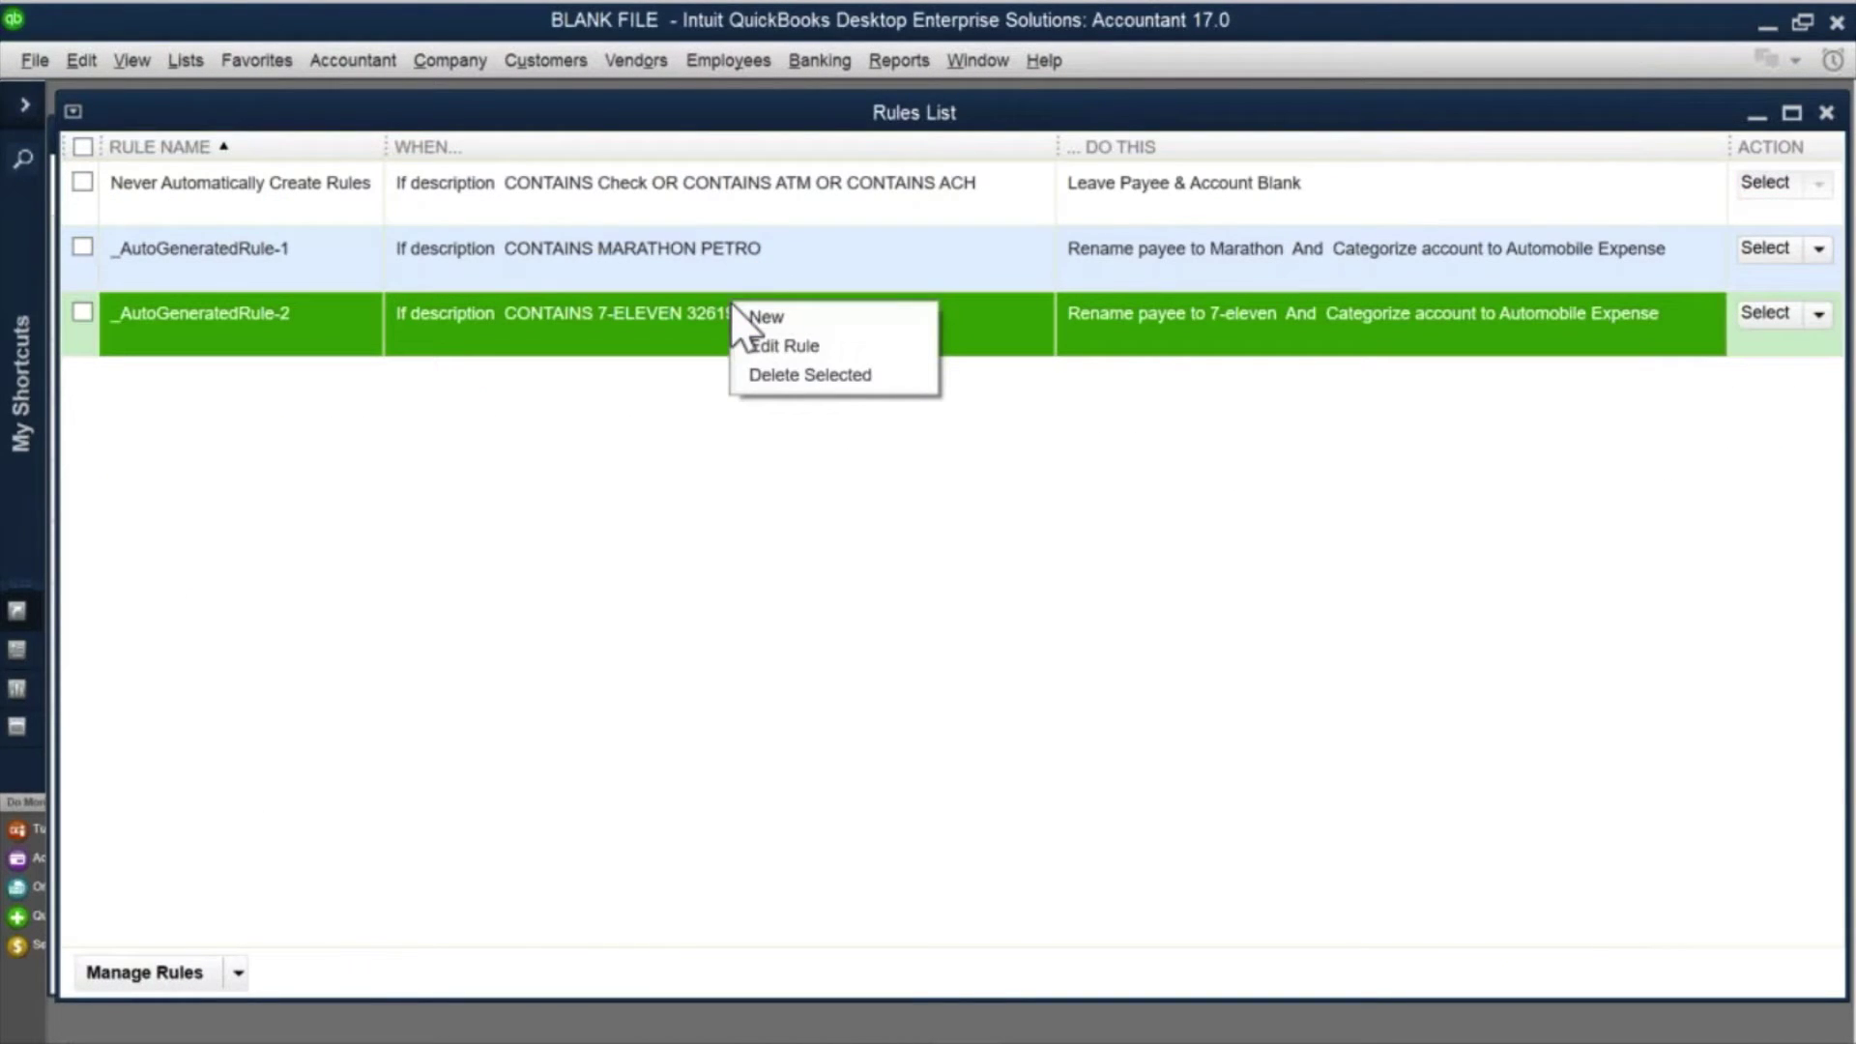
{"action": "left_click", "coordinate": [760, 346]}
{"action": "left_click", "coordinate": [929, 244]}
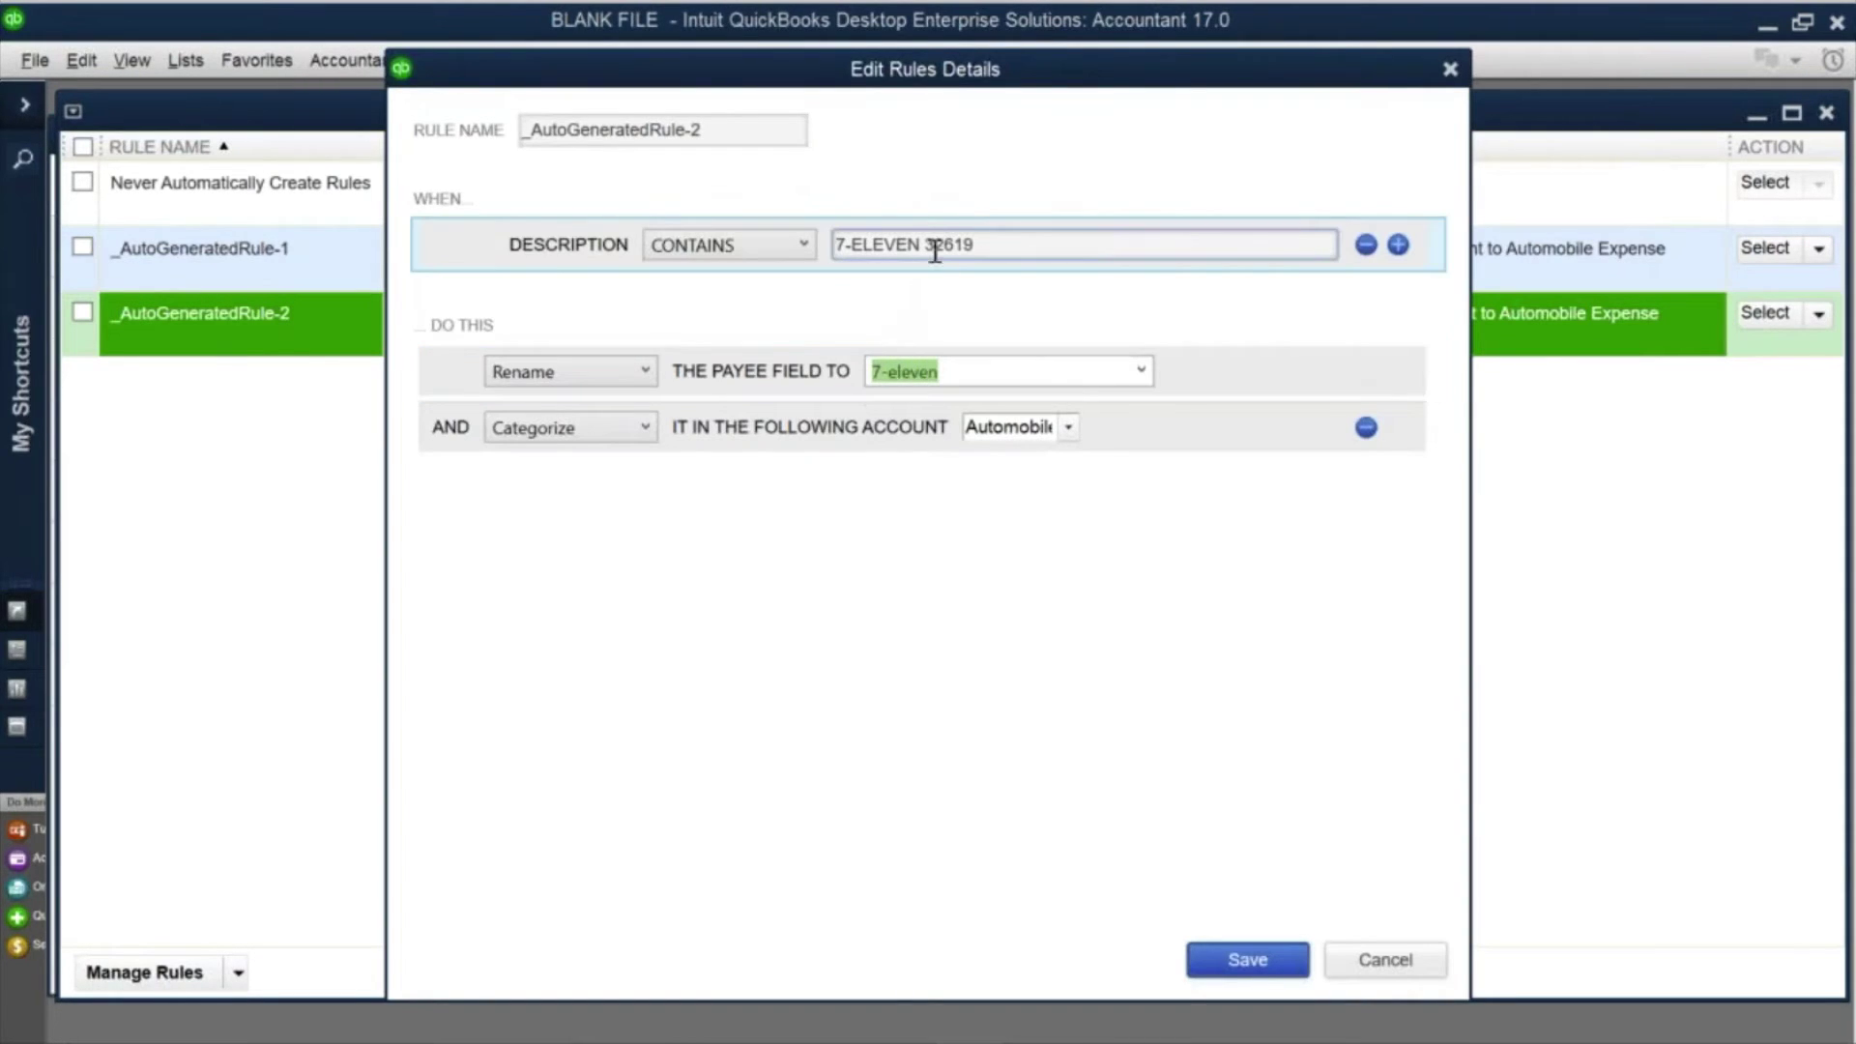
{"action": "left_click_drag", "start_coordinate": [842, 247], "coordinate": [1018, 246]}
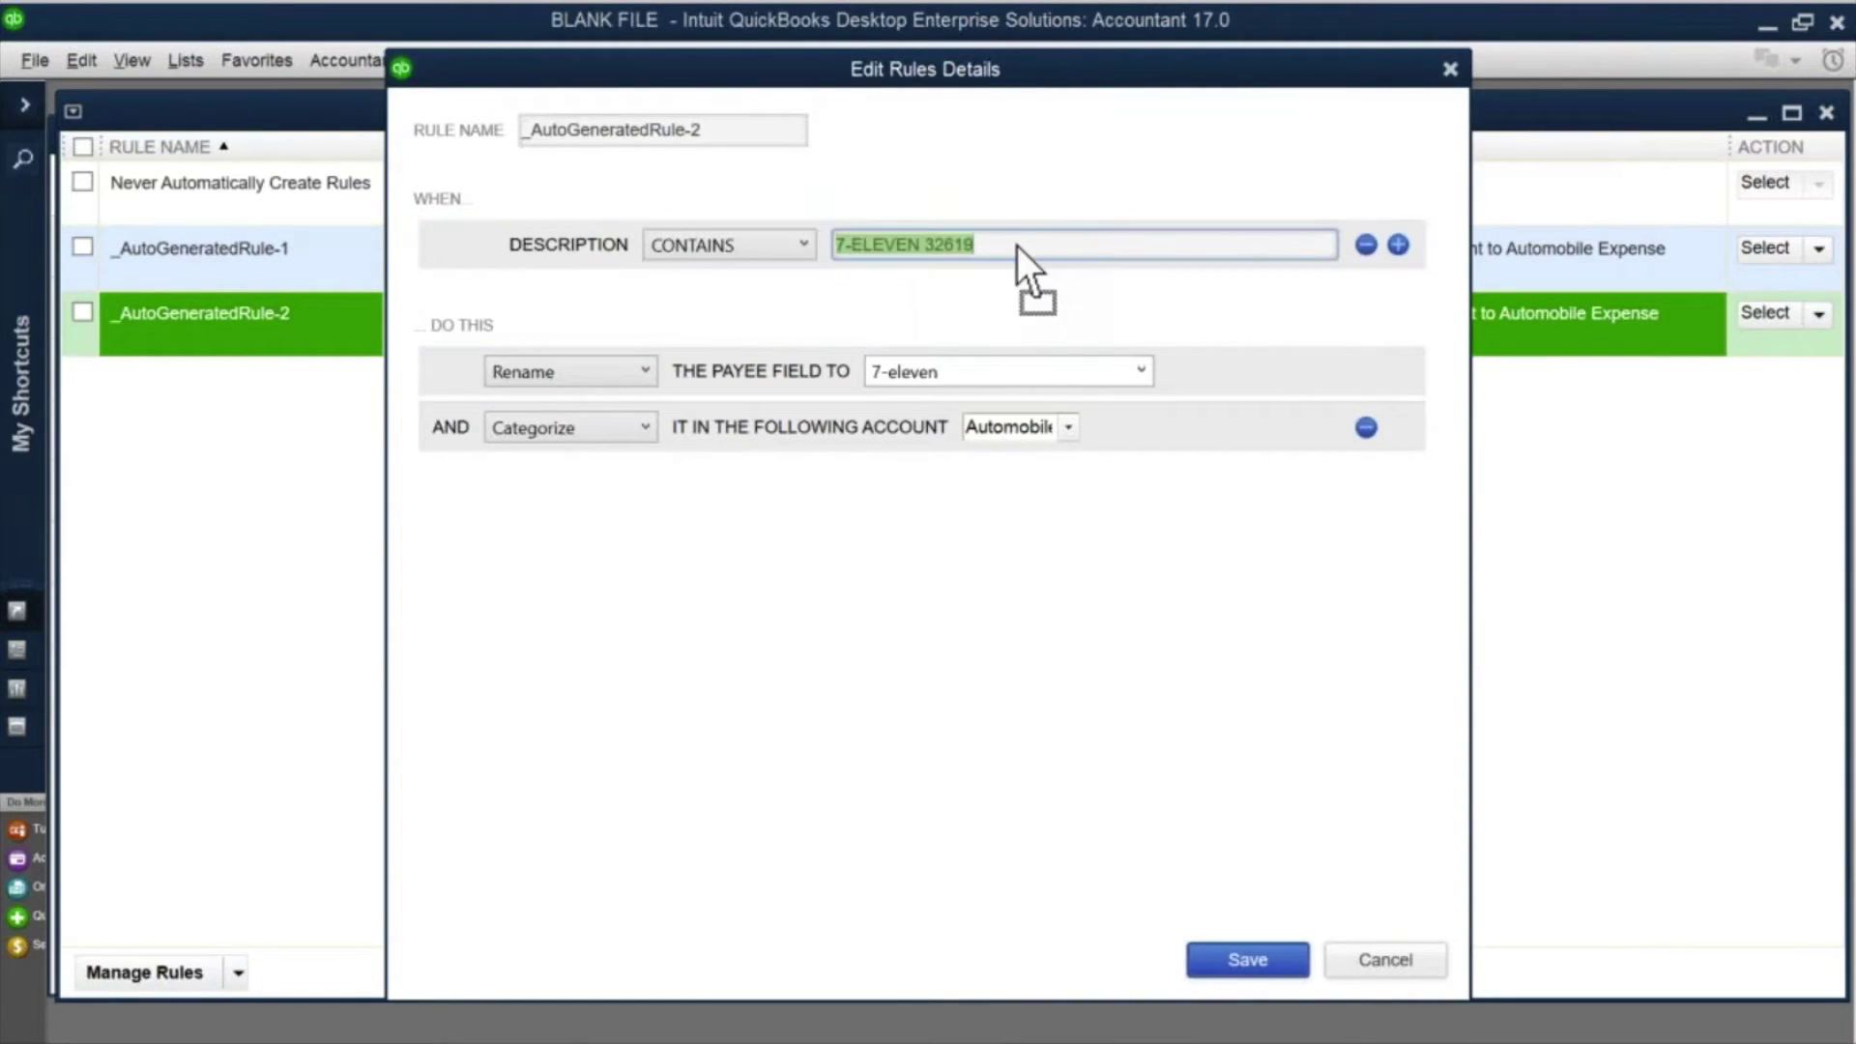
{"action": "left_click", "coordinate": [1018, 244]}
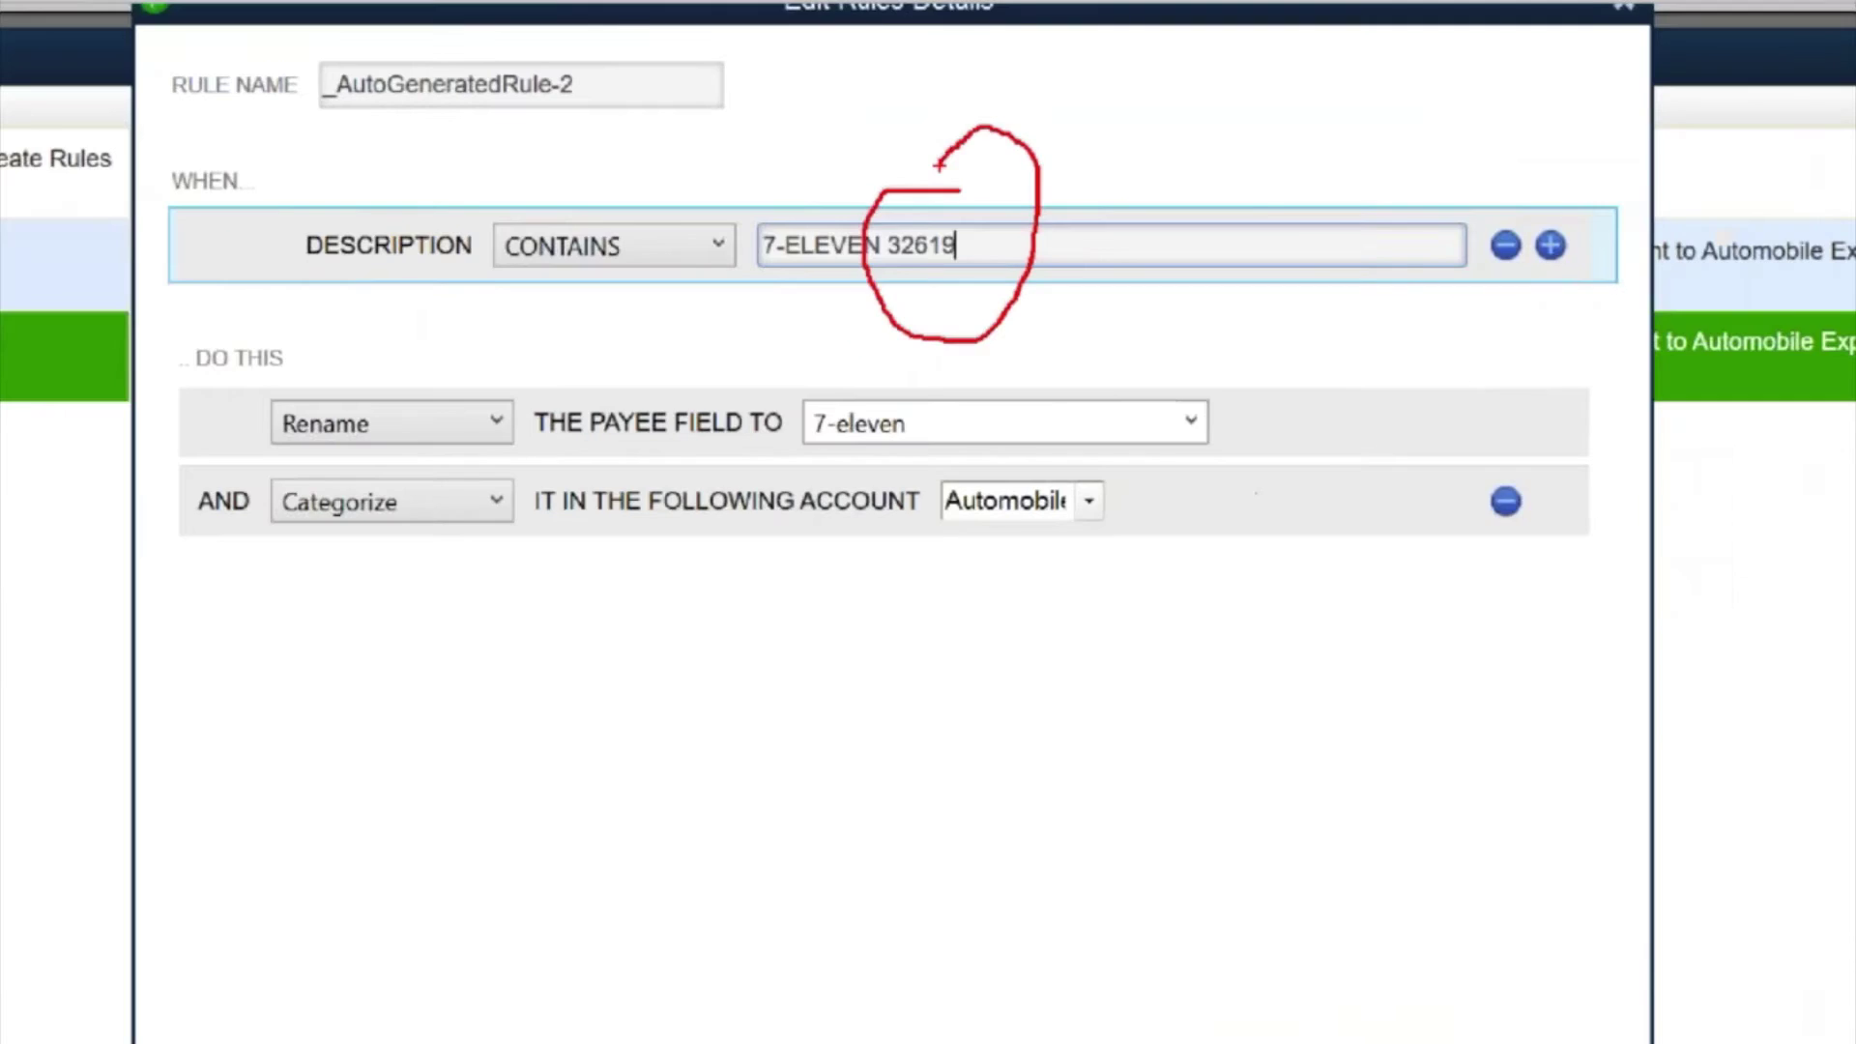
{"action": "left_click_drag", "start_coordinate": [928, 244], "coordinate": [1011, 248]}
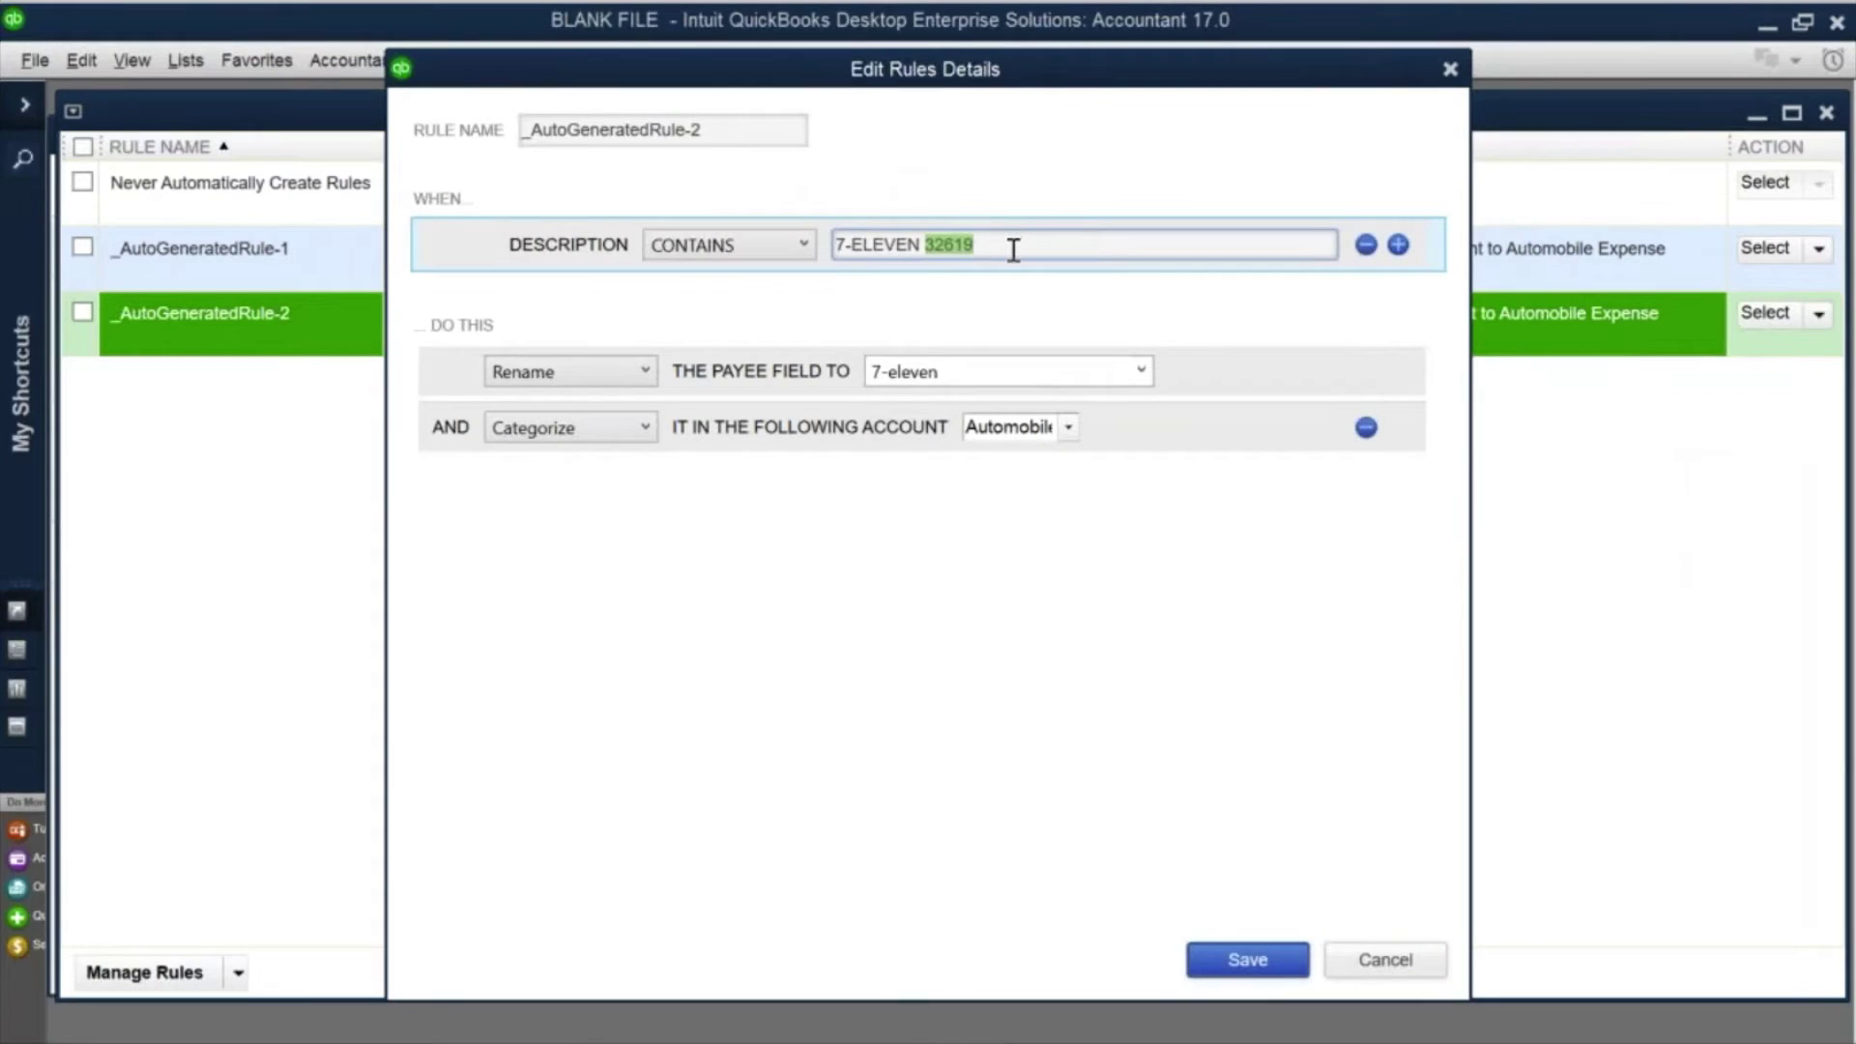
{"action": "key", "text": "BackSpace"}
{"action": "left_click", "coordinate": [1255, 965]}
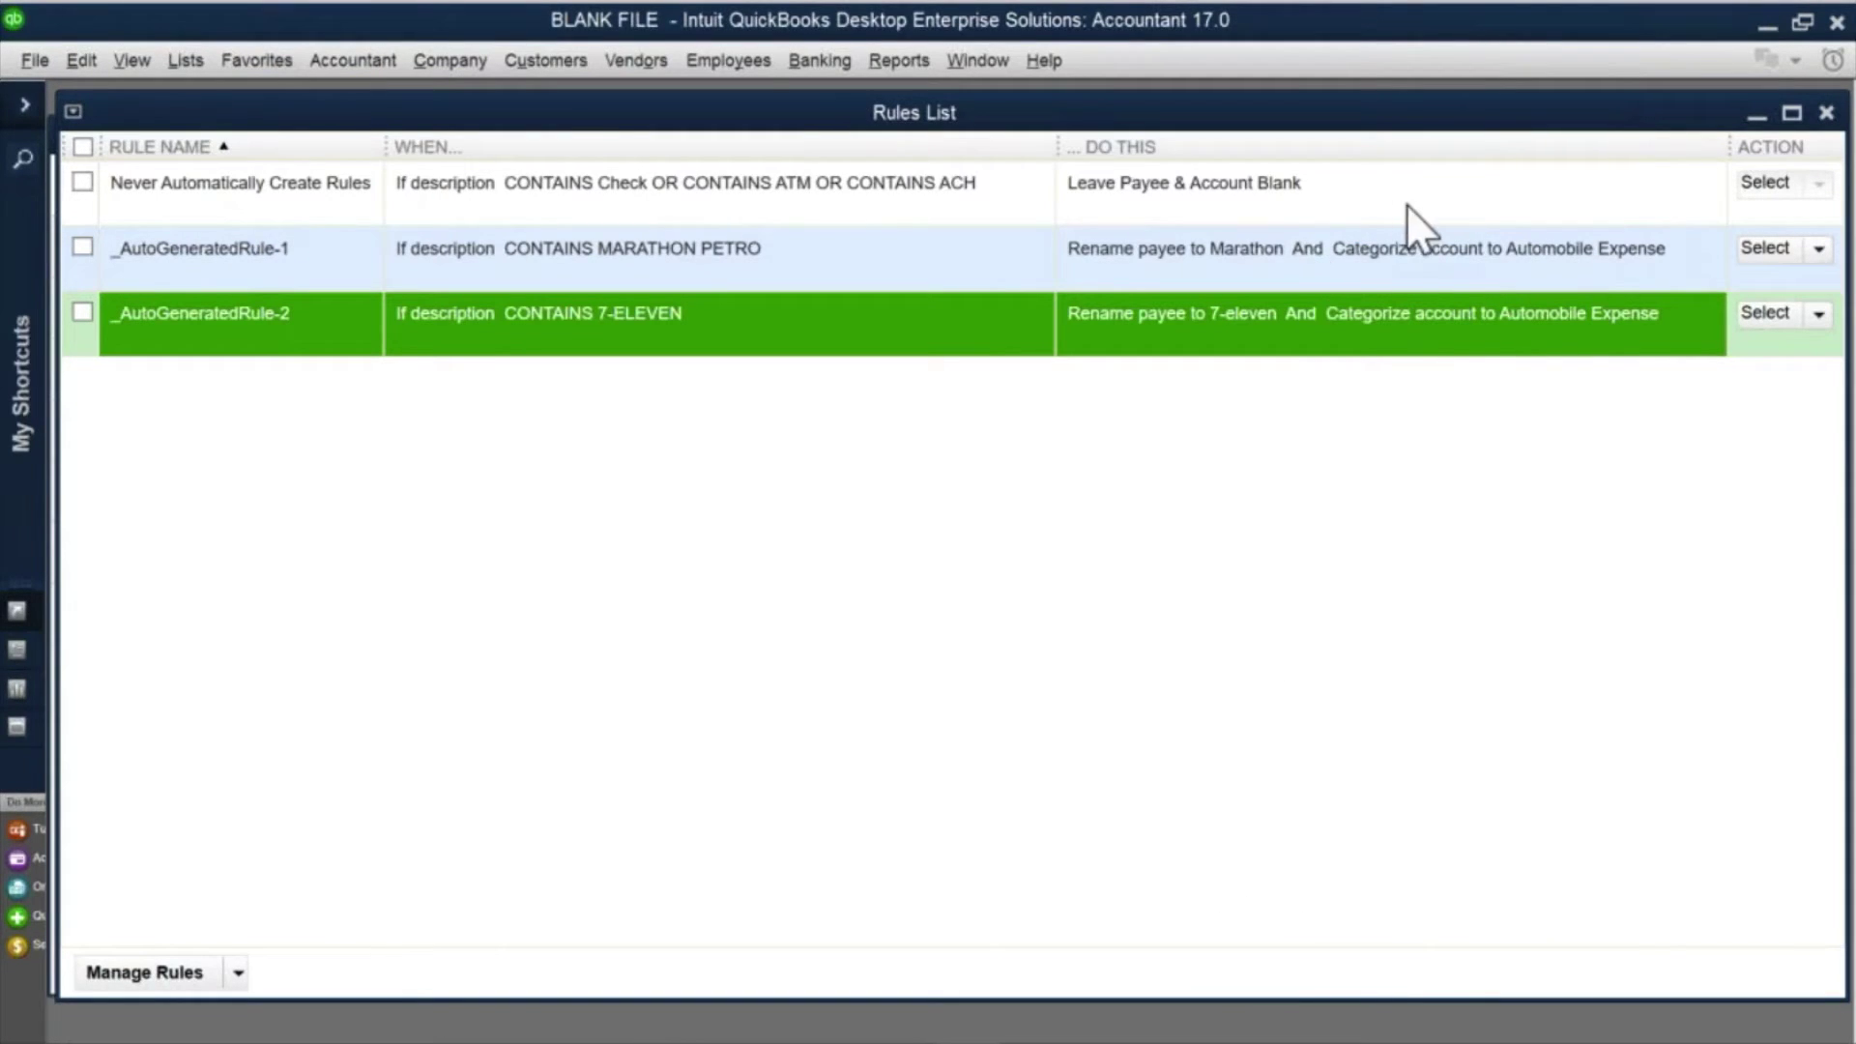
{"action": "key", "text": "Escape"}
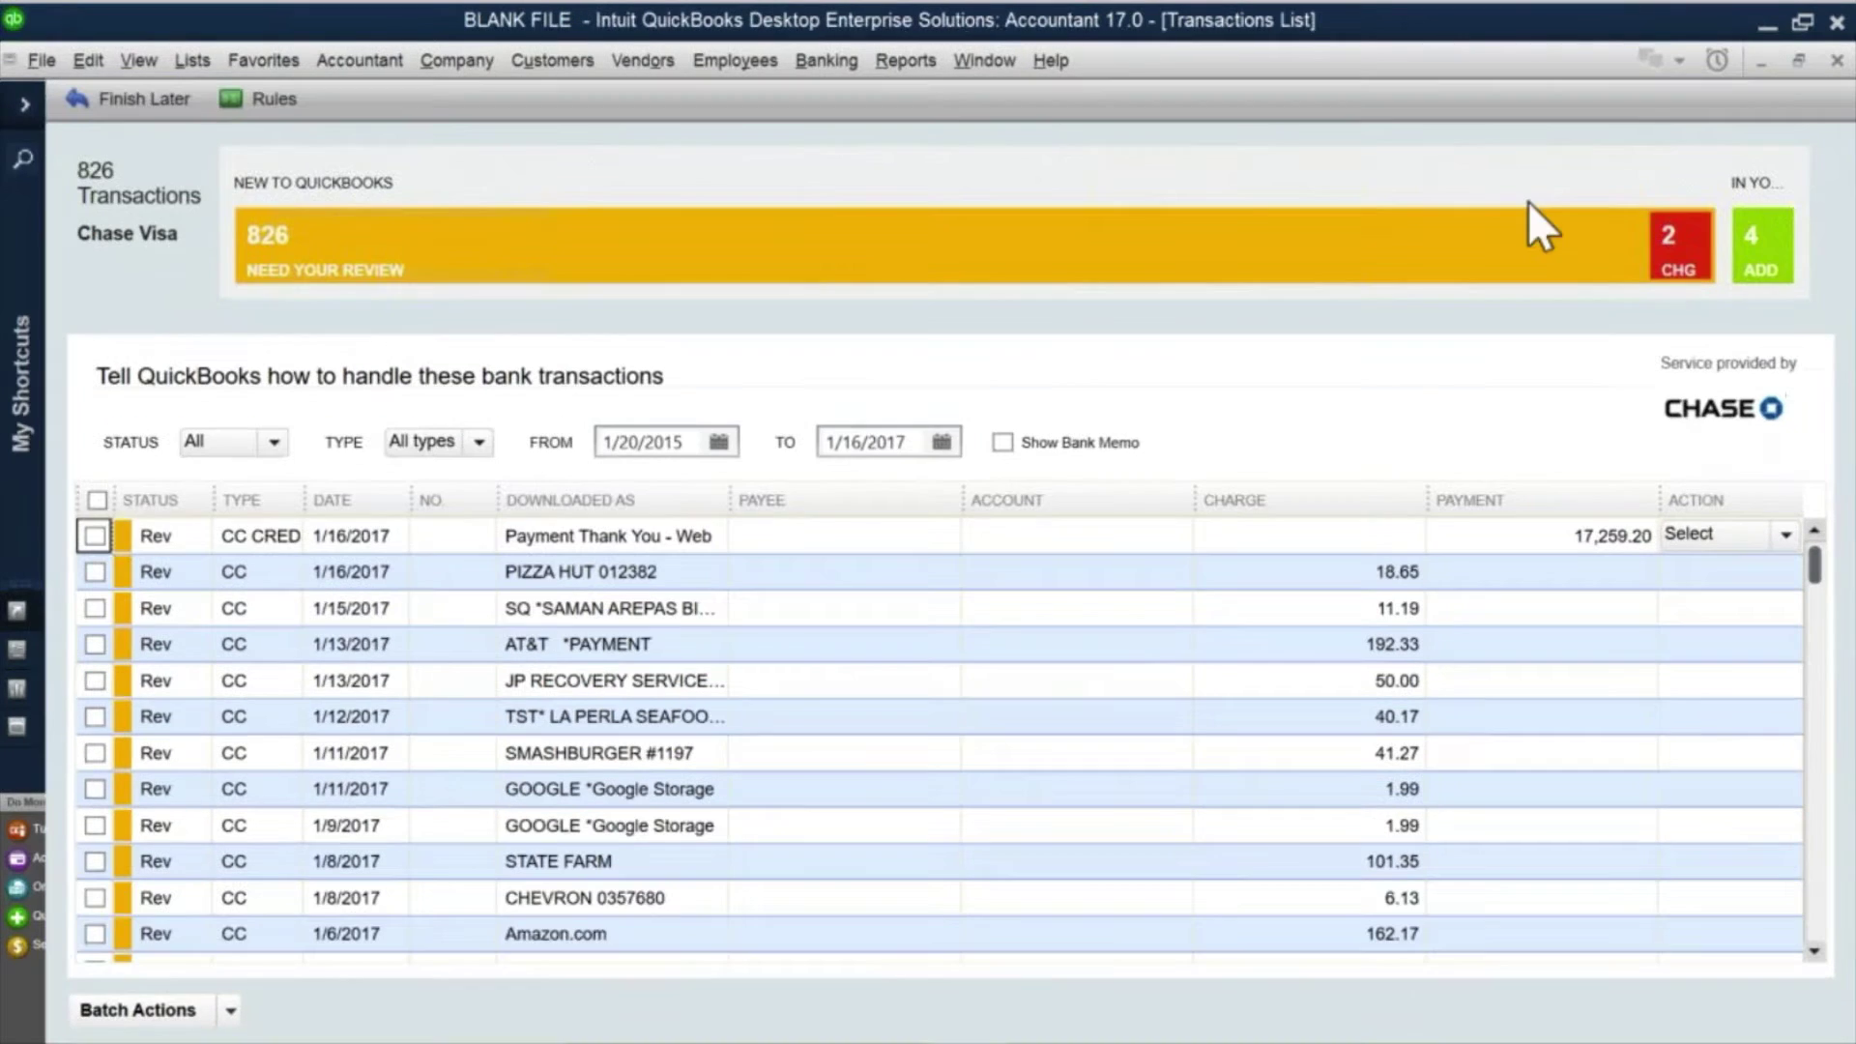
{"action": "double_click", "coordinate": [1054, 116]}
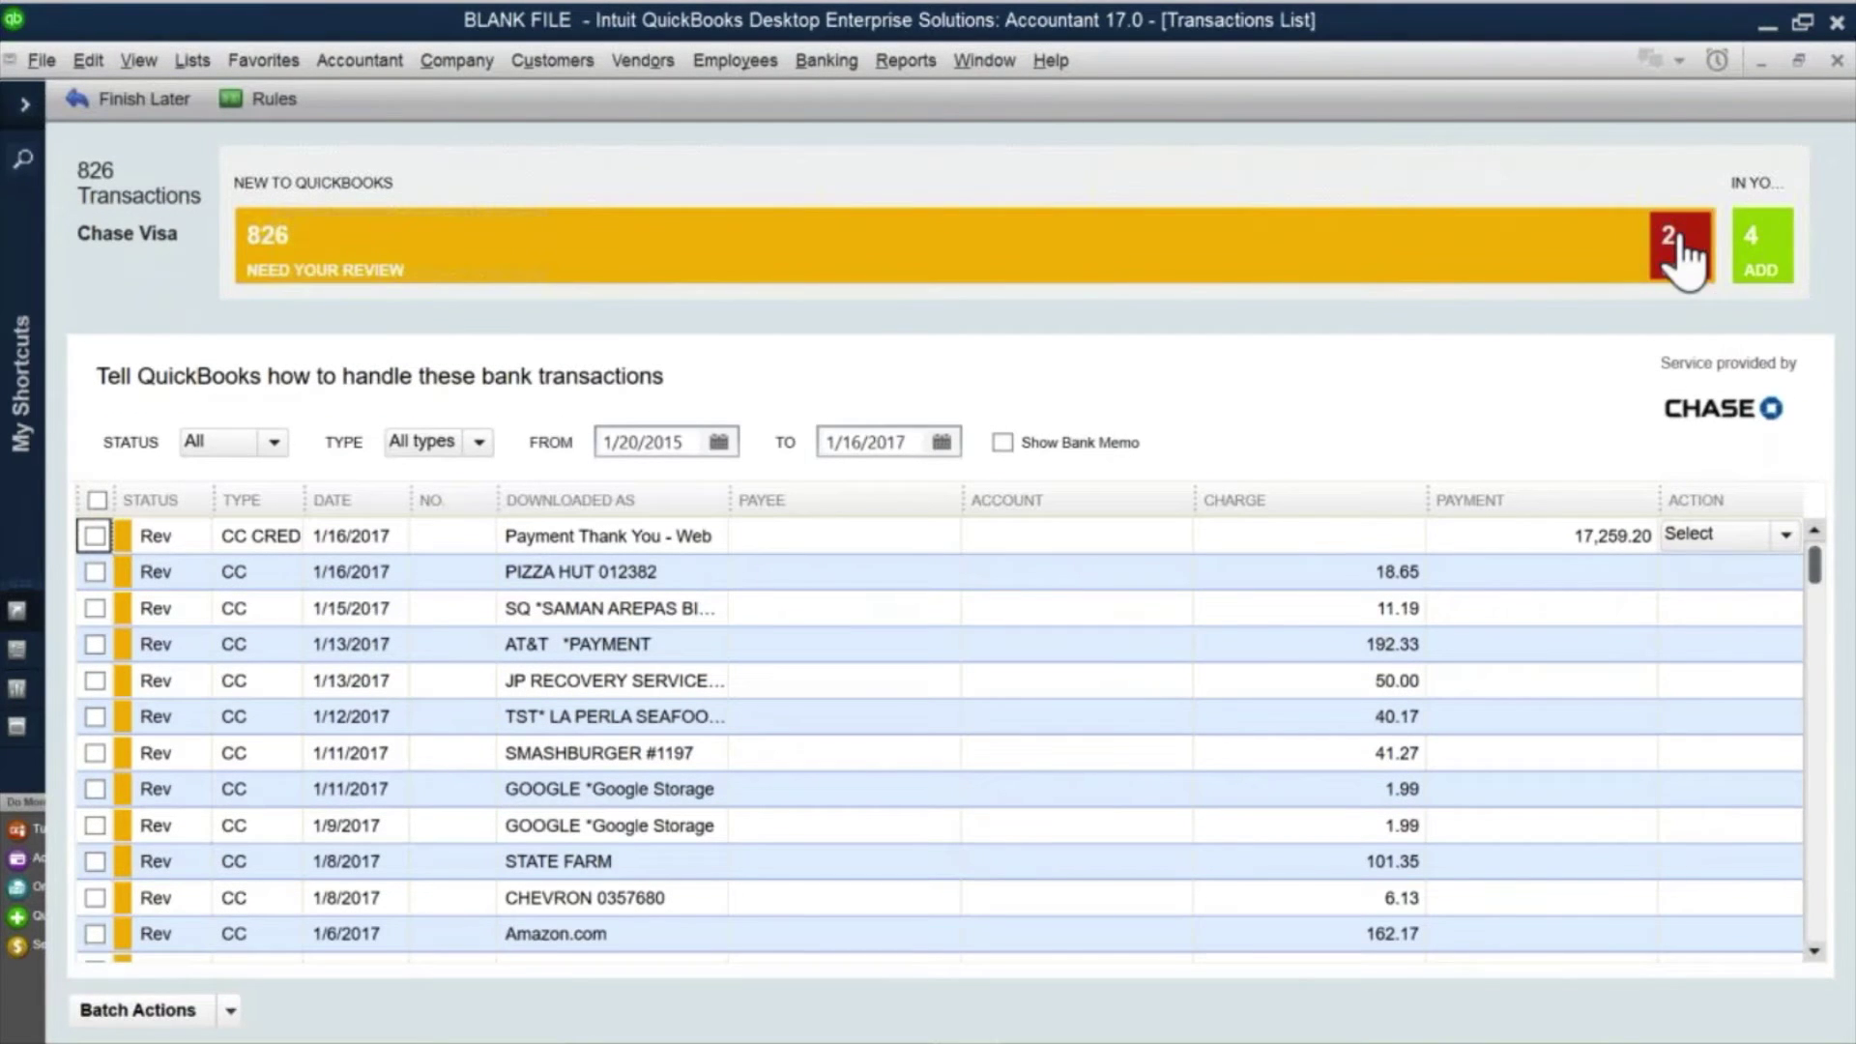
Step: Show the transactions changed by rules, batch add/approve both 7-ELEVEN 34819 entries, and accept the past-date warning
{"action": "left_click", "coordinate": [1680, 249]}
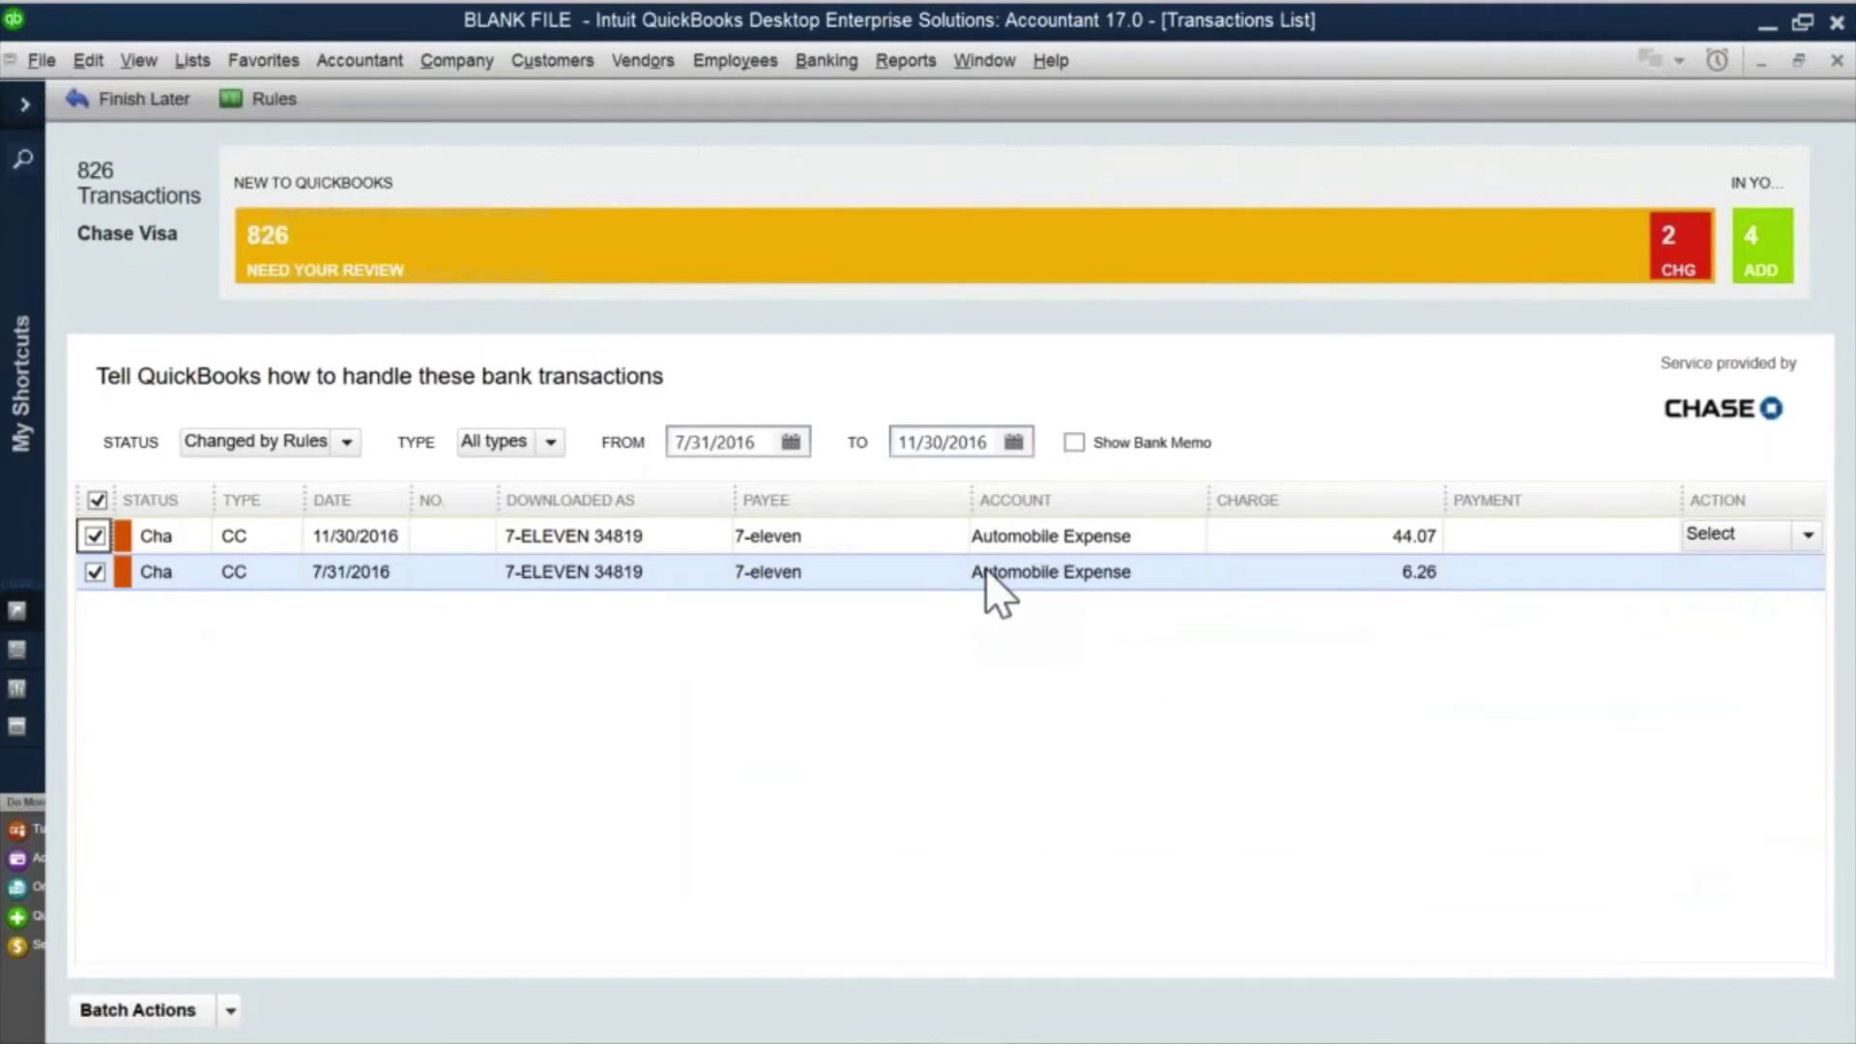
{"action": "left_click", "coordinate": [232, 1011]}
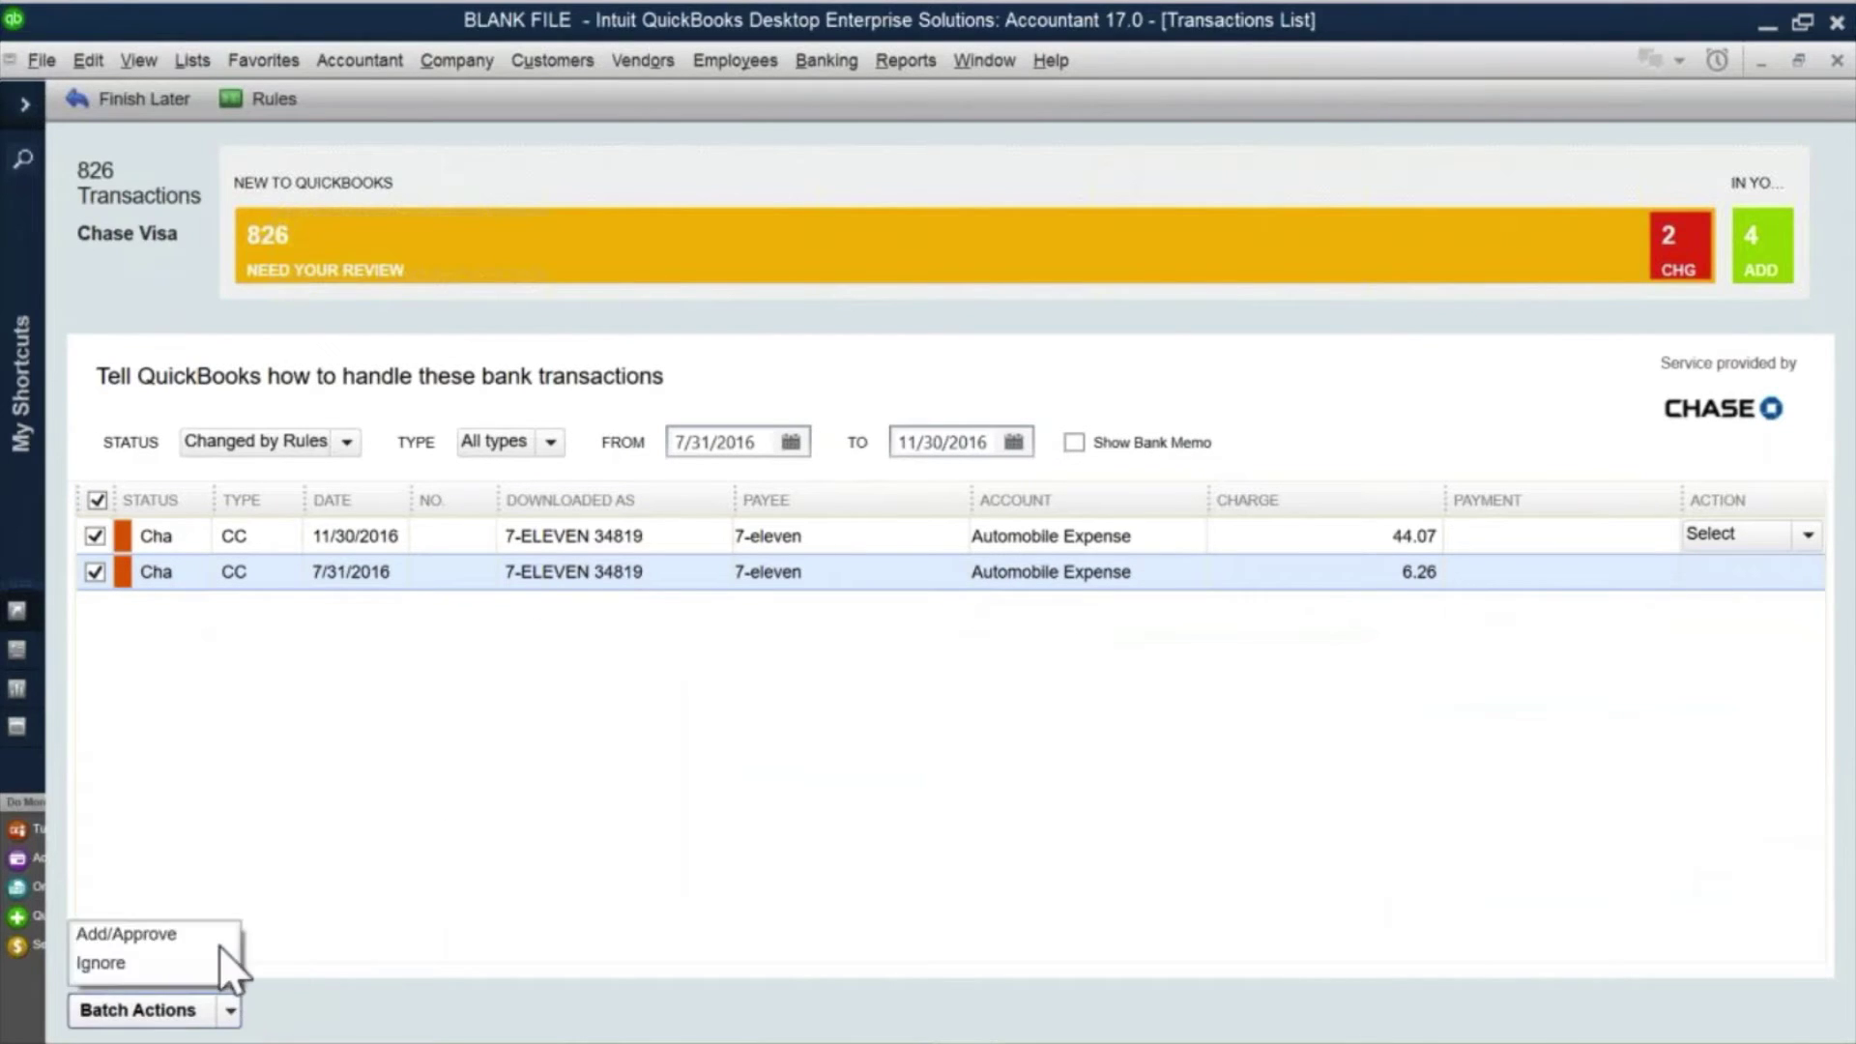
{"action": "left_click", "coordinate": [162, 936]}
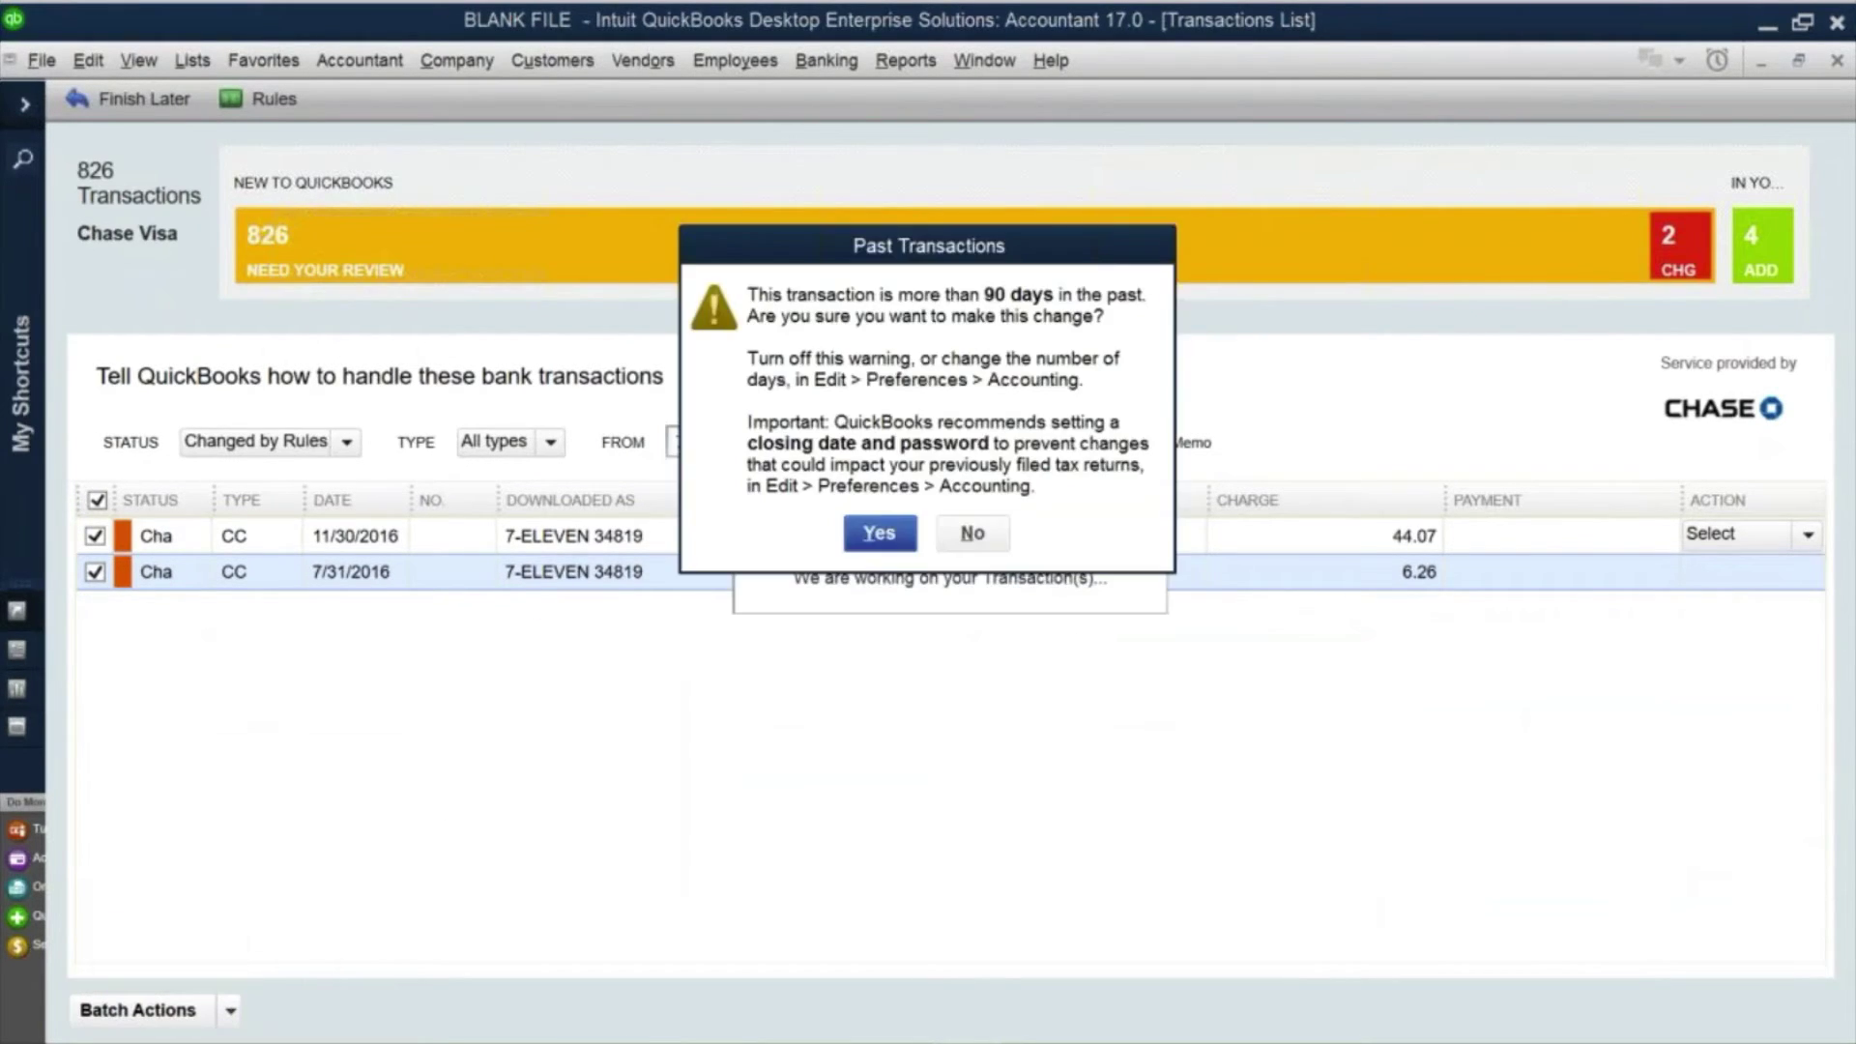
{"action": "left_click", "coordinate": [877, 532]}
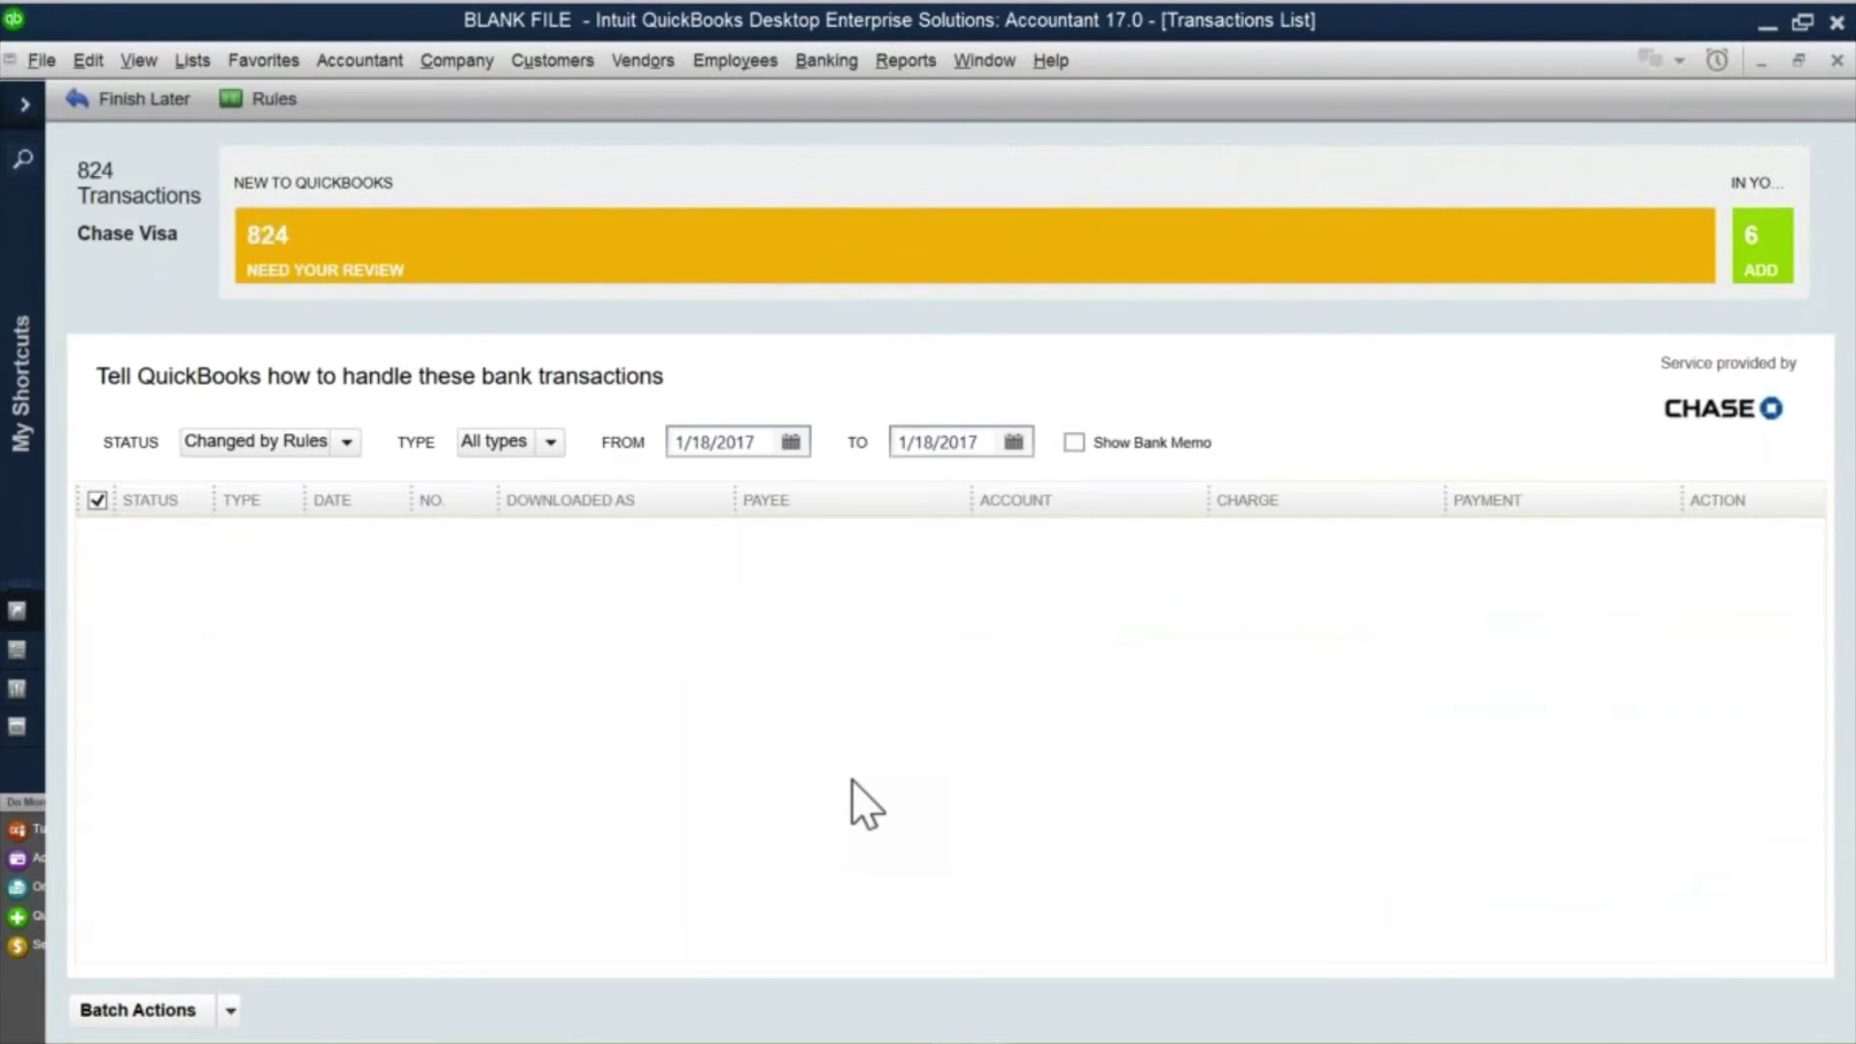
Step: Switch to QuickBooks Online in the browser, show all transactions for review, and look through the list for recurring vendors such as AMAZON MKTPLACE
{"action": "mouse_move", "coordinate": [921, 1041]}
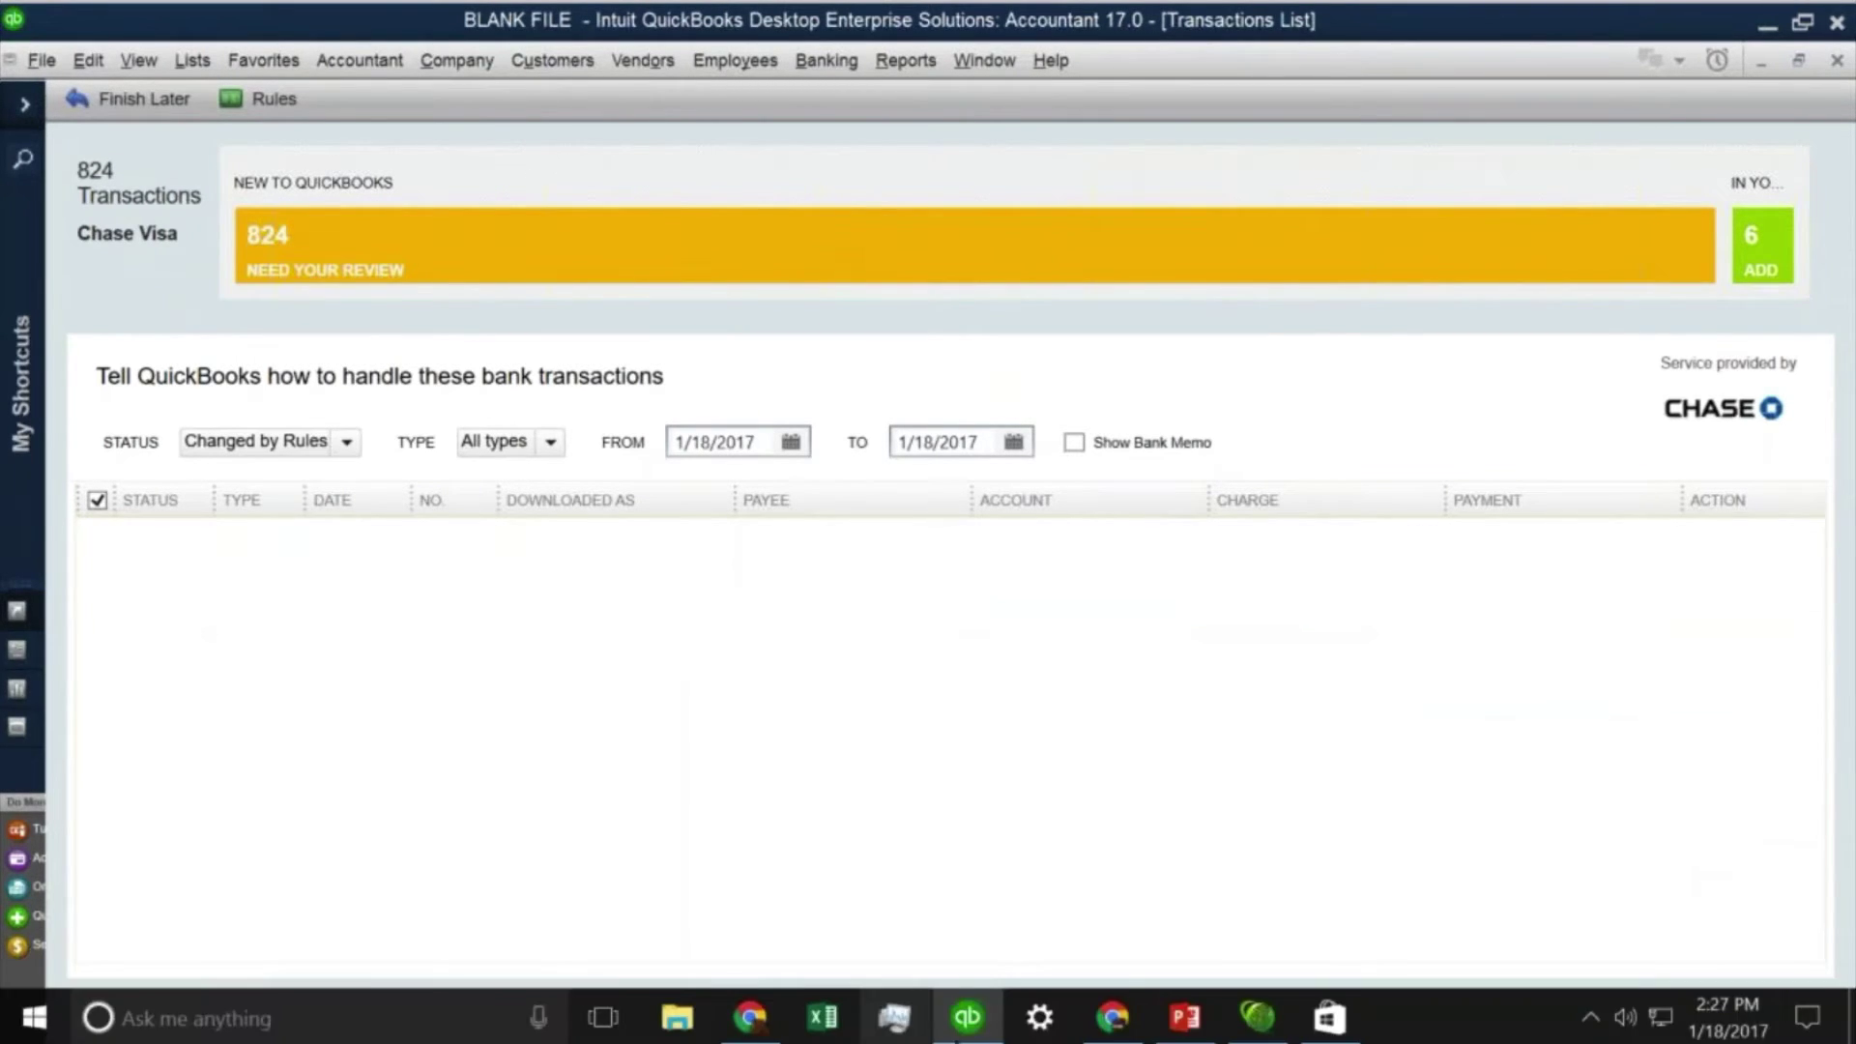
{"action": "mouse_move", "coordinate": [1112, 1017]}
{"action": "left_click", "coordinate": [1112, 870]}
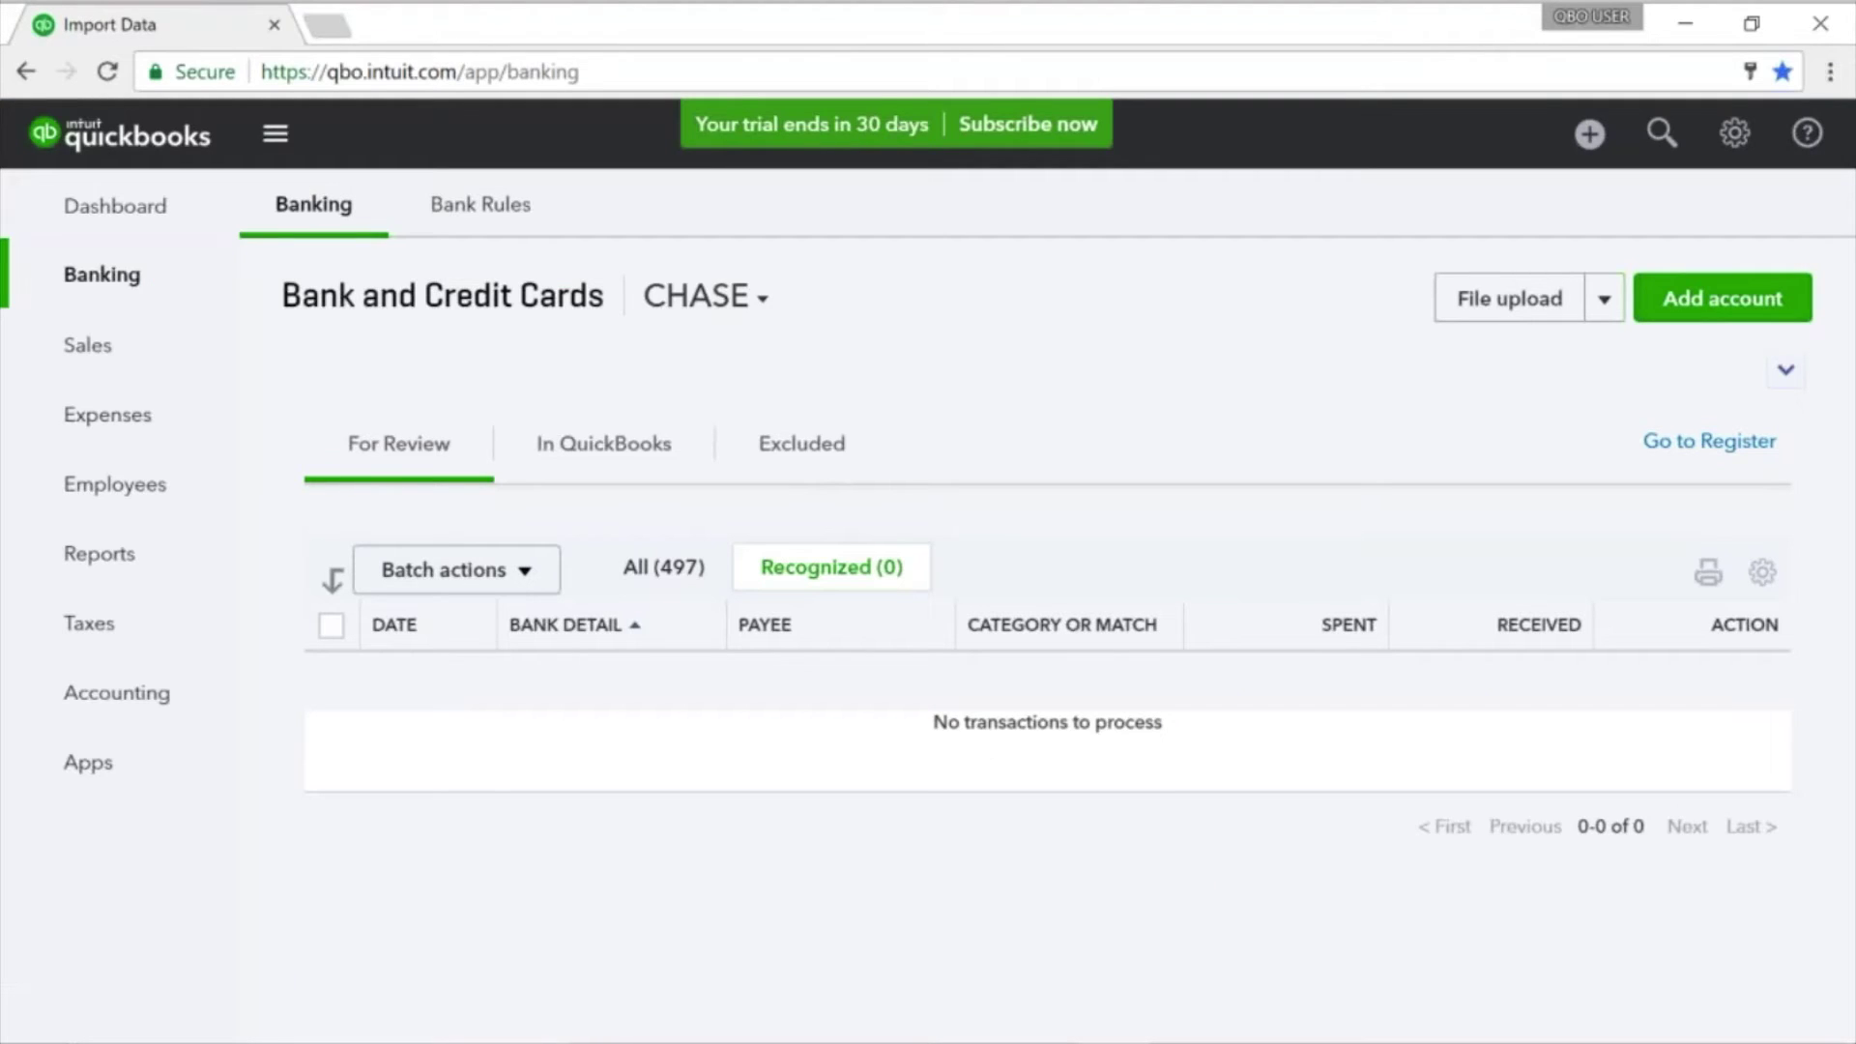
{"action": "left_click", "coordinate": [714, 564]}
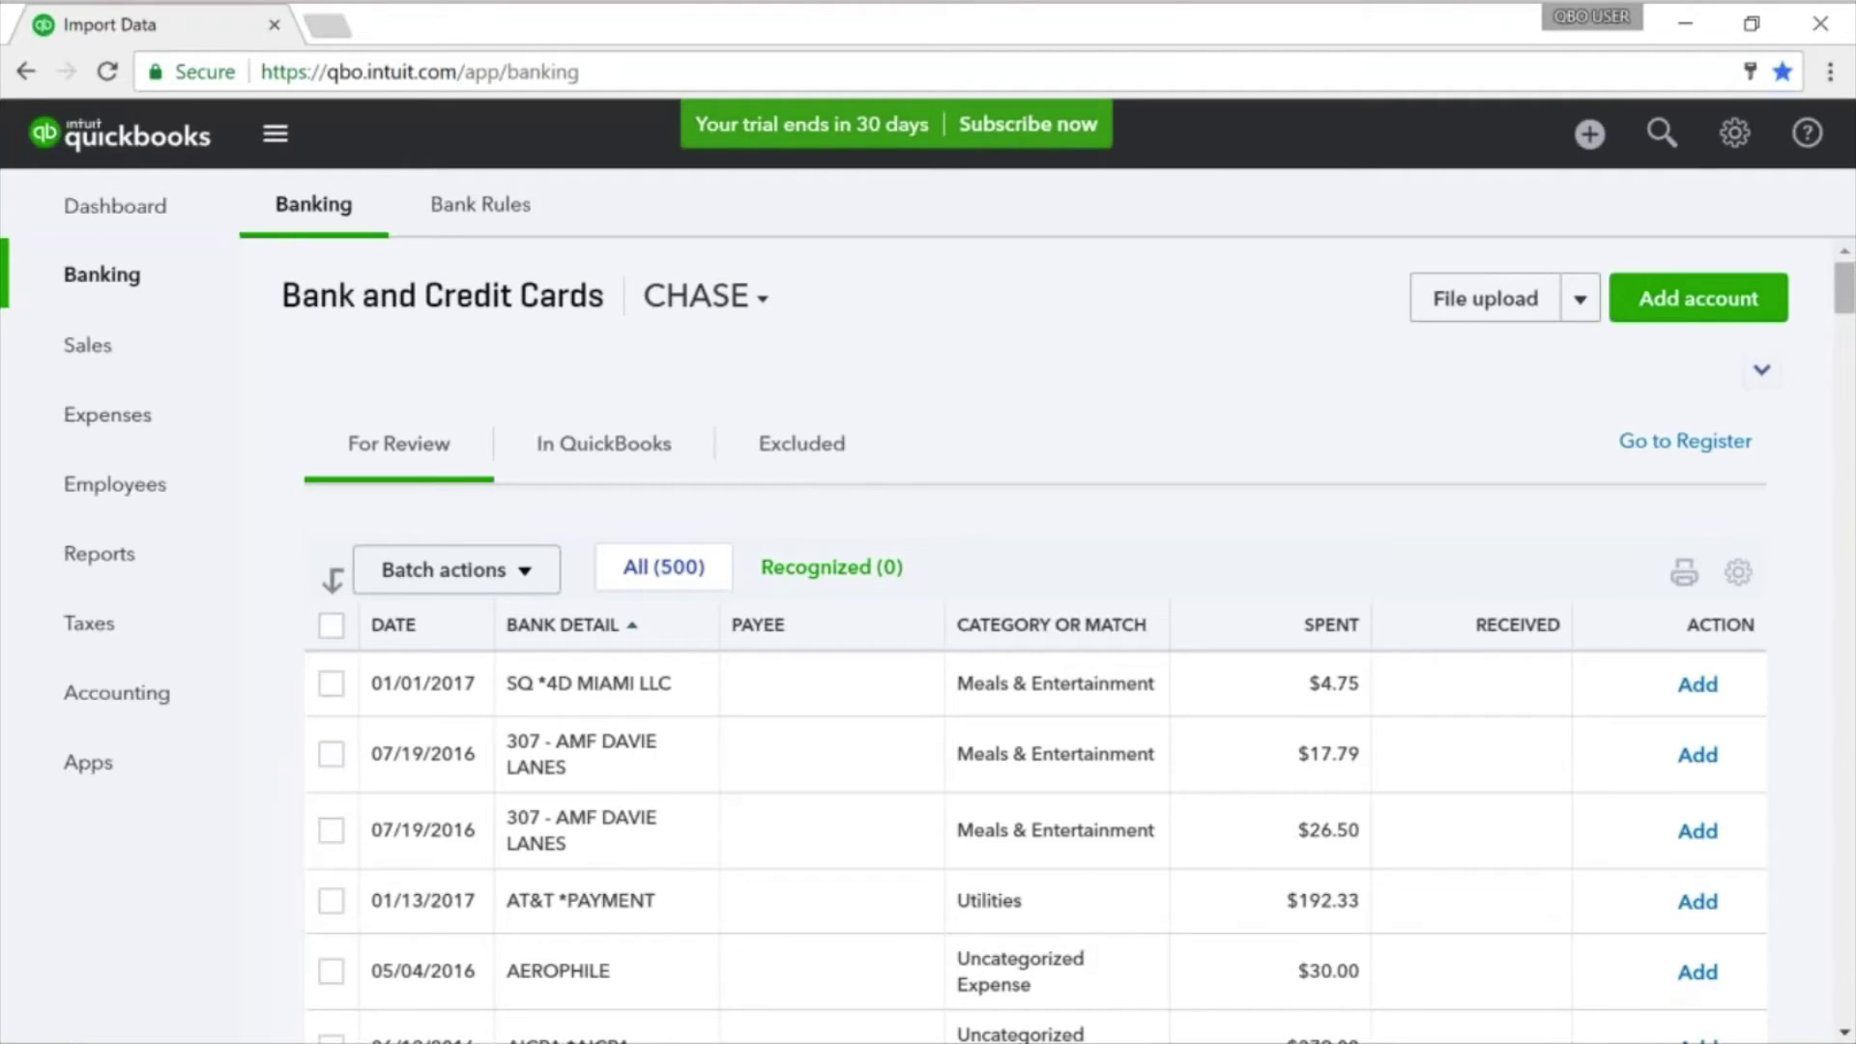
{"action": "scroll", "coordinate": [957, 676], "scroll_direction": "down", "scroll_amount": 3}
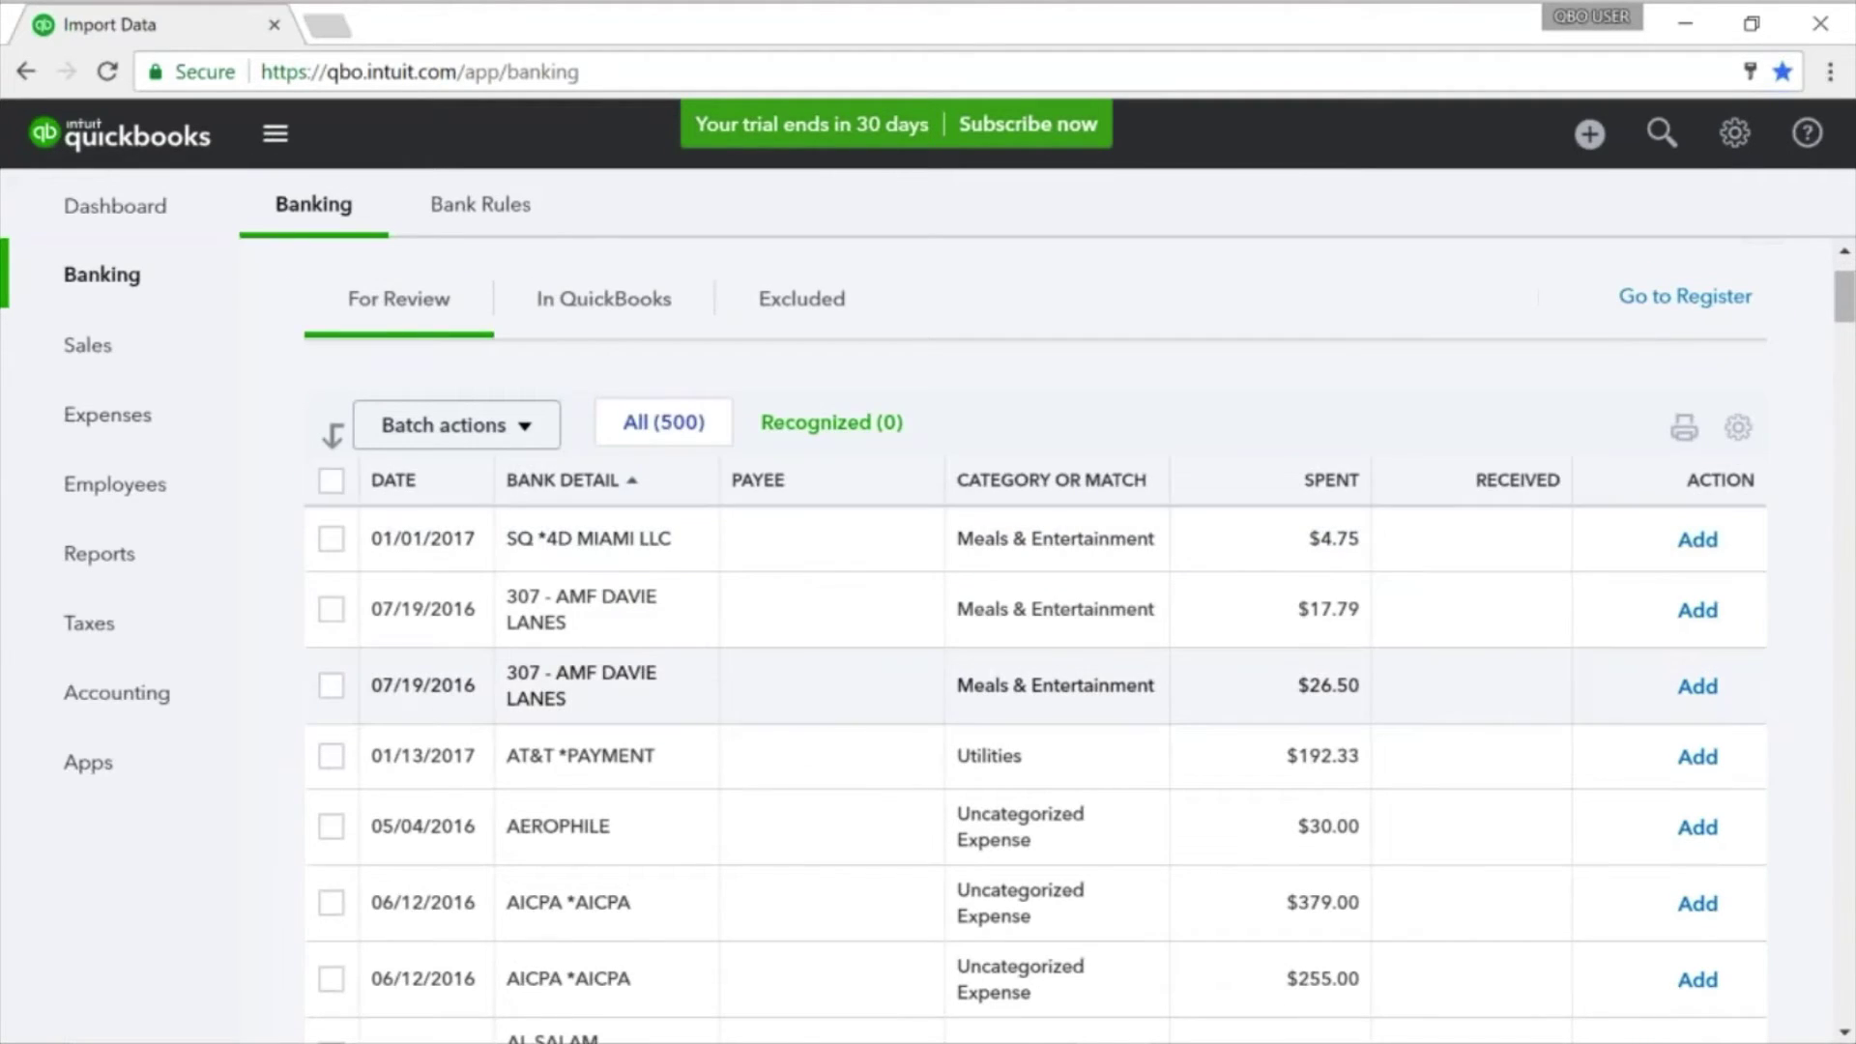
{"action": "scroll", "coordinate": [957, 675], "scroll_direction": "down", "scroll_amount": 3}
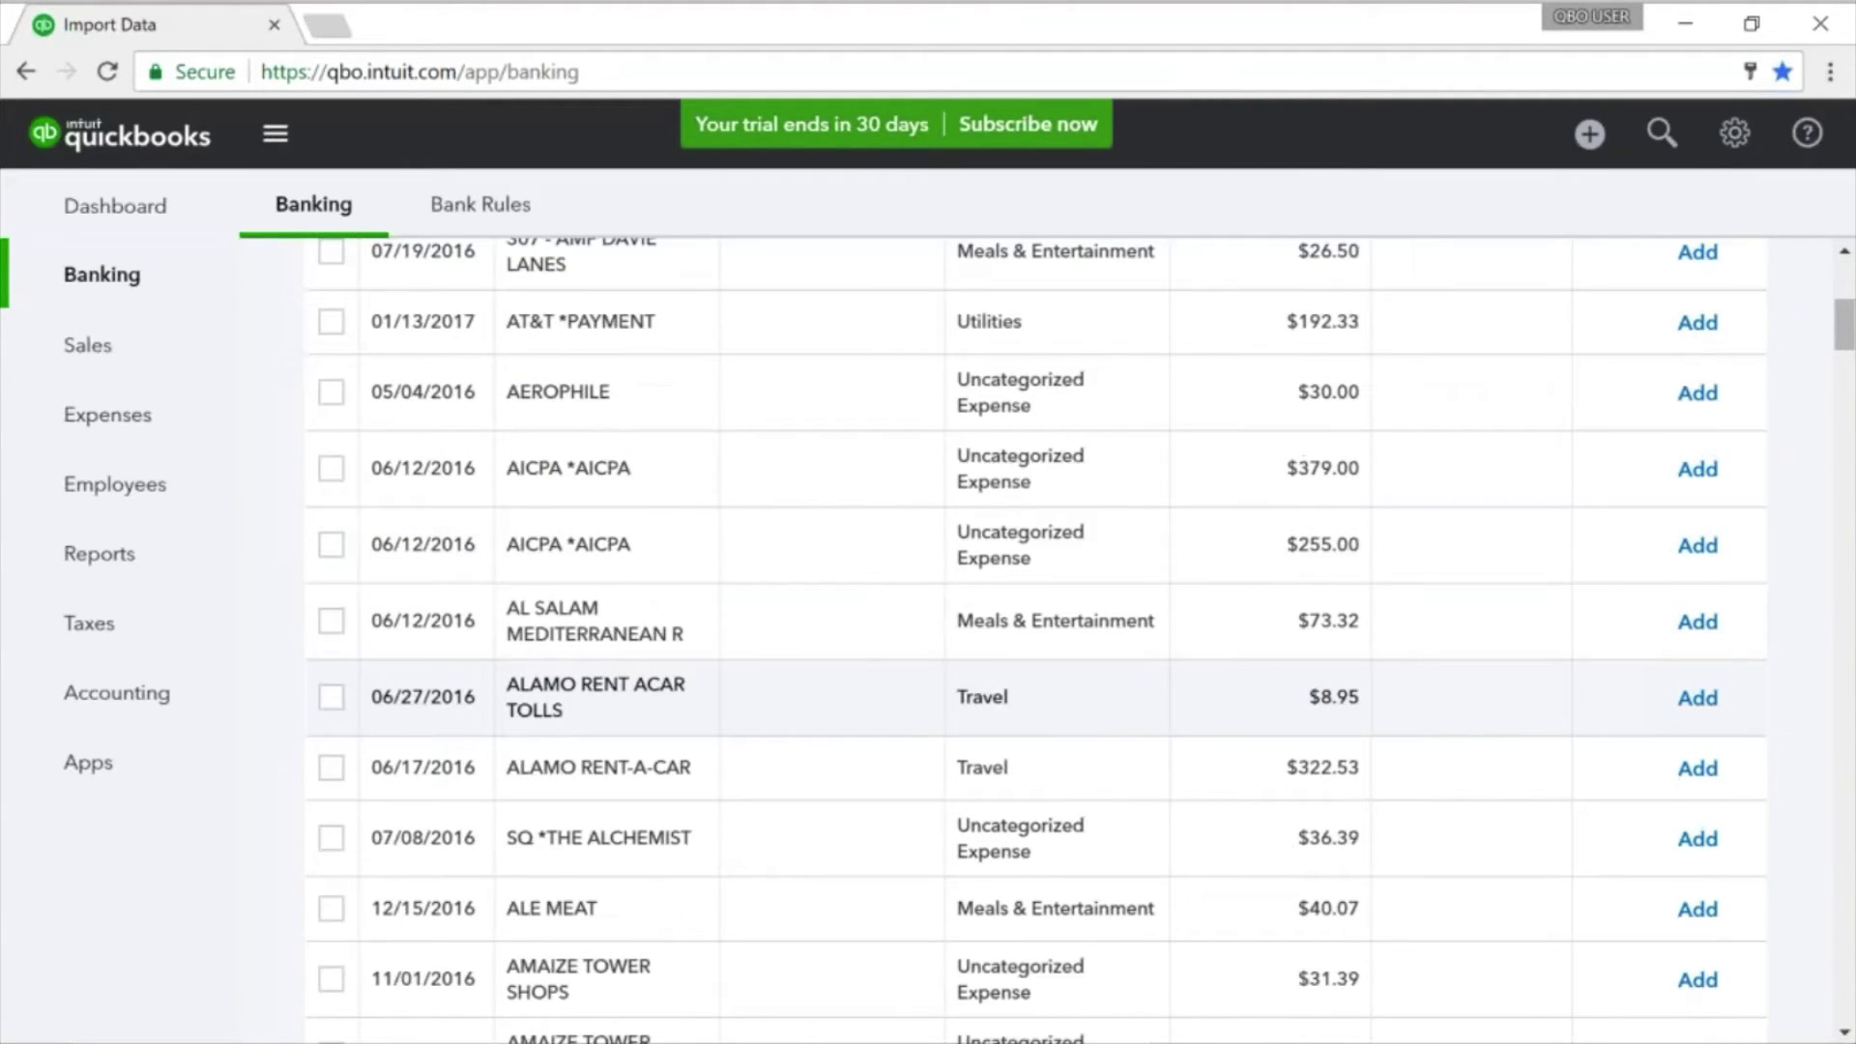
{"action": "scroll", "coordinate": [593, 696], "scroll_direction": "down", "scroll_amount": 7}
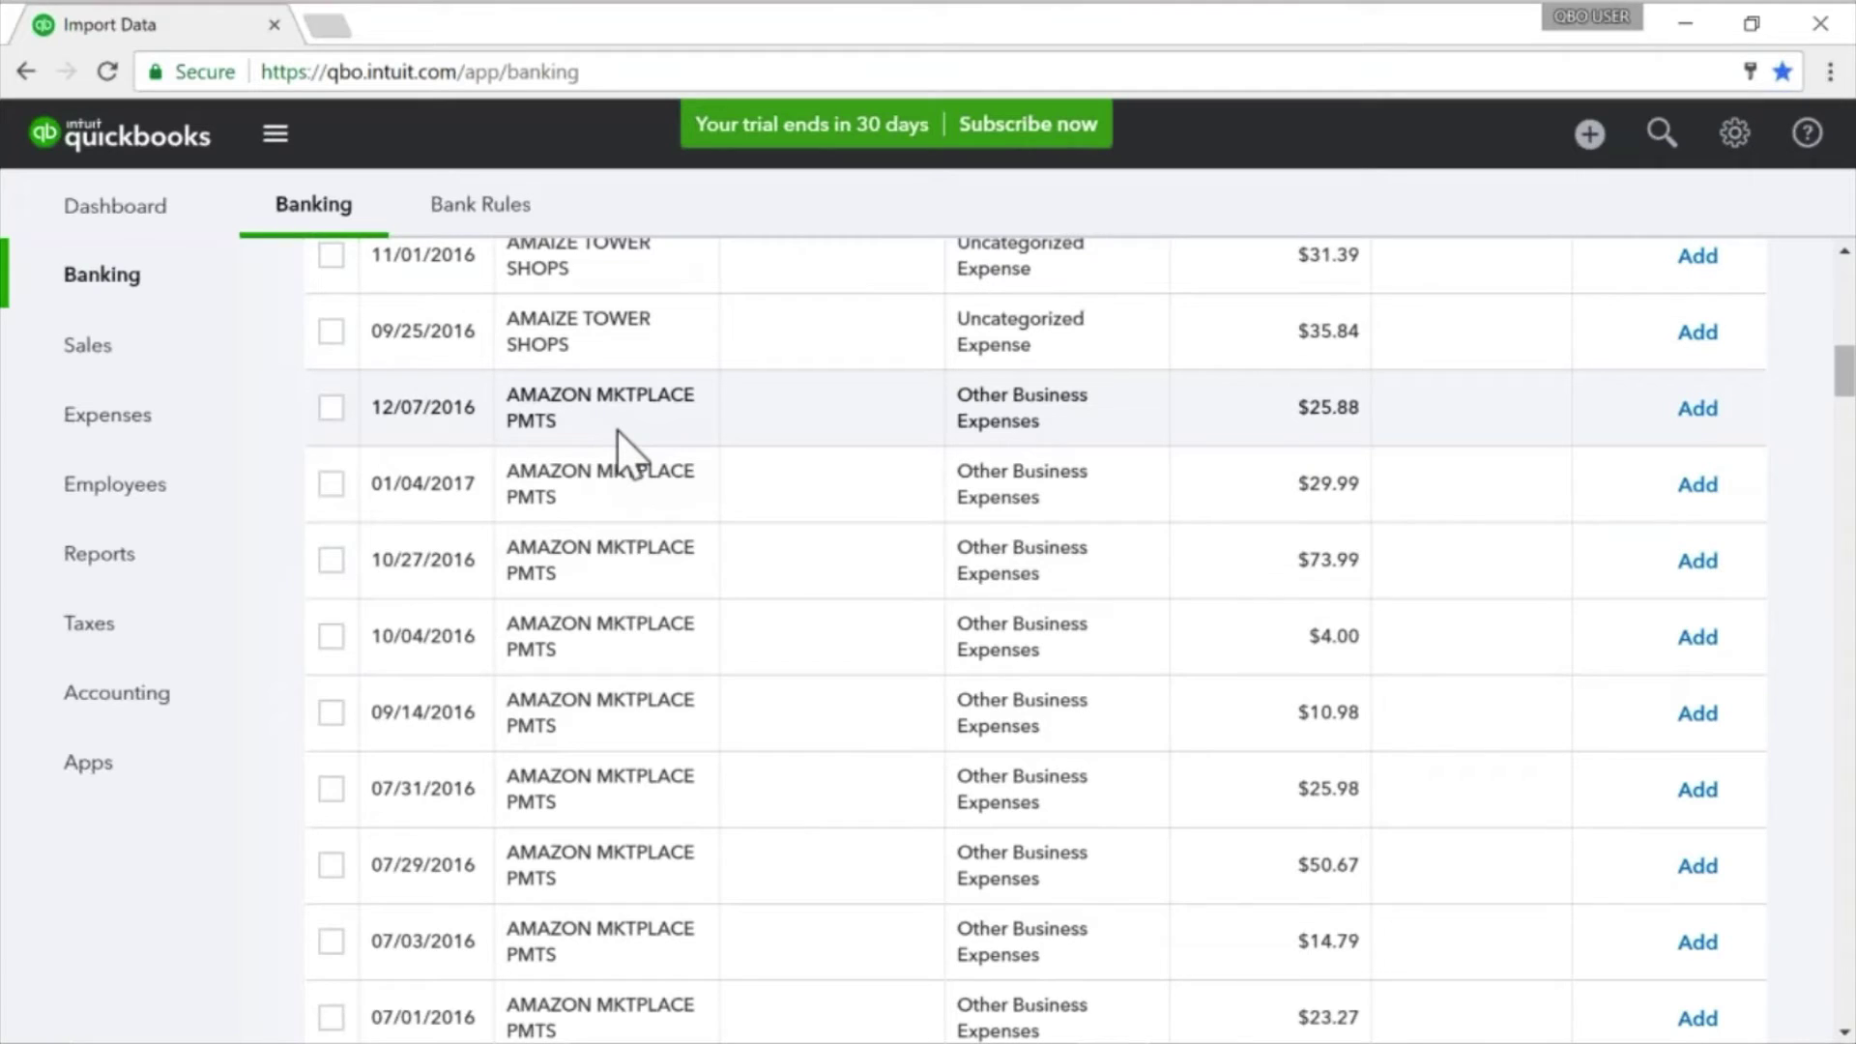
{"action": "scroll", "coordinate": [688, 460], "scroll_direction": "up", "scroll_amount": 10}
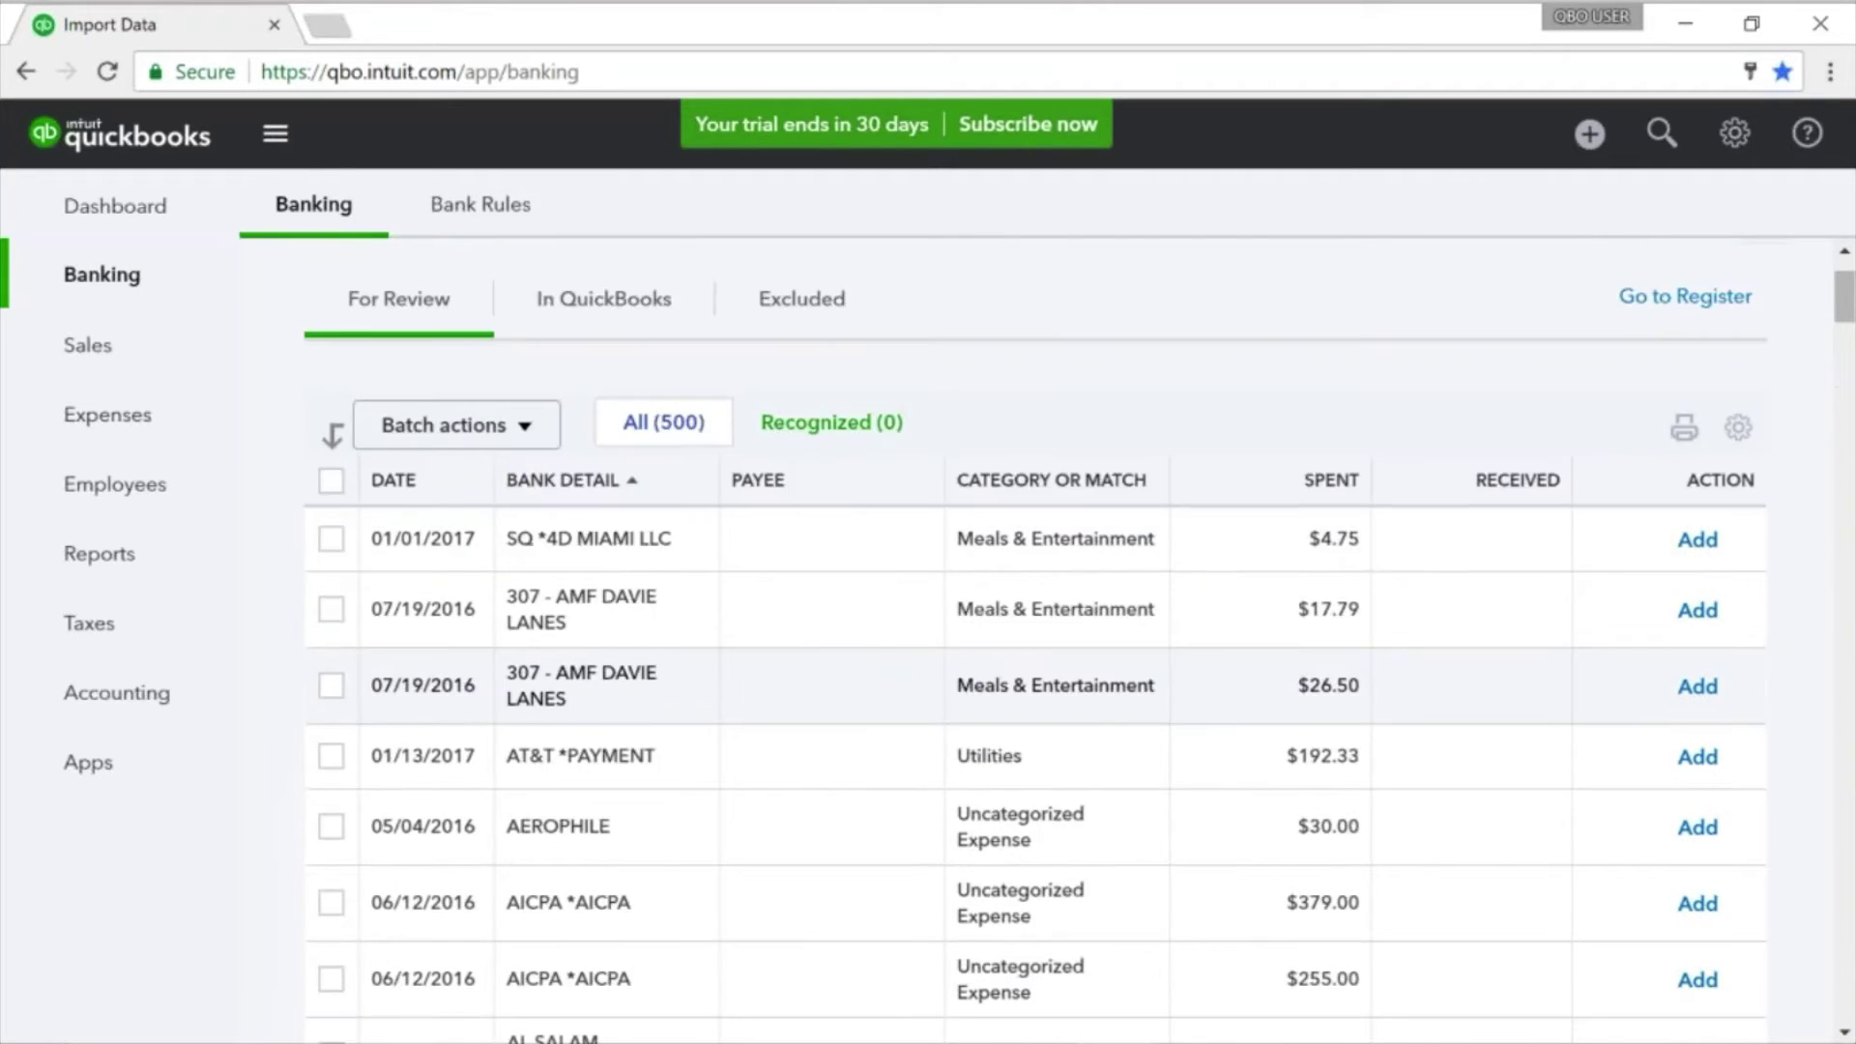
{"action": "scroll", "coordinate": [688, 460], "scroll_direction": "up", "scroll_amount": 2}
Step: Open the bank rules and start a new Money out rule named amazon
{"action": "left_click", "coordinate": [1579, 300]}
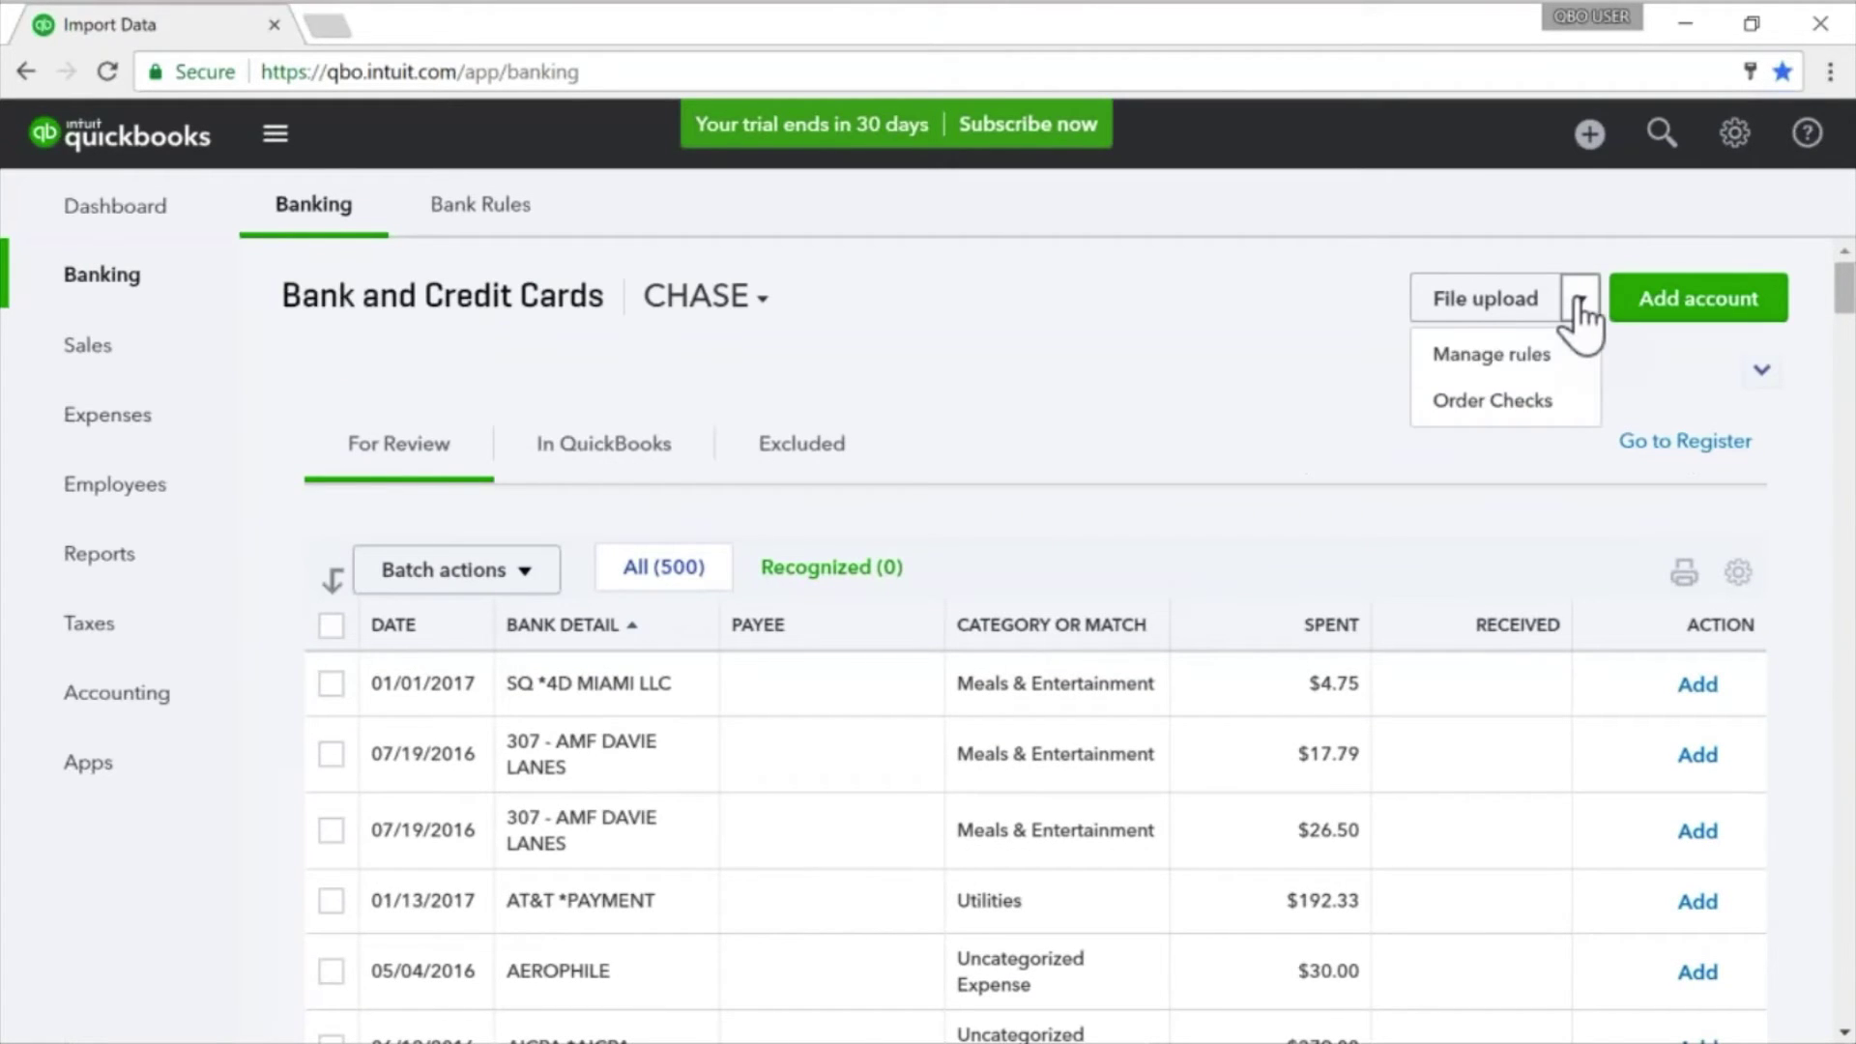
{"action": "left_click", "coordinate": [1496, 355]}
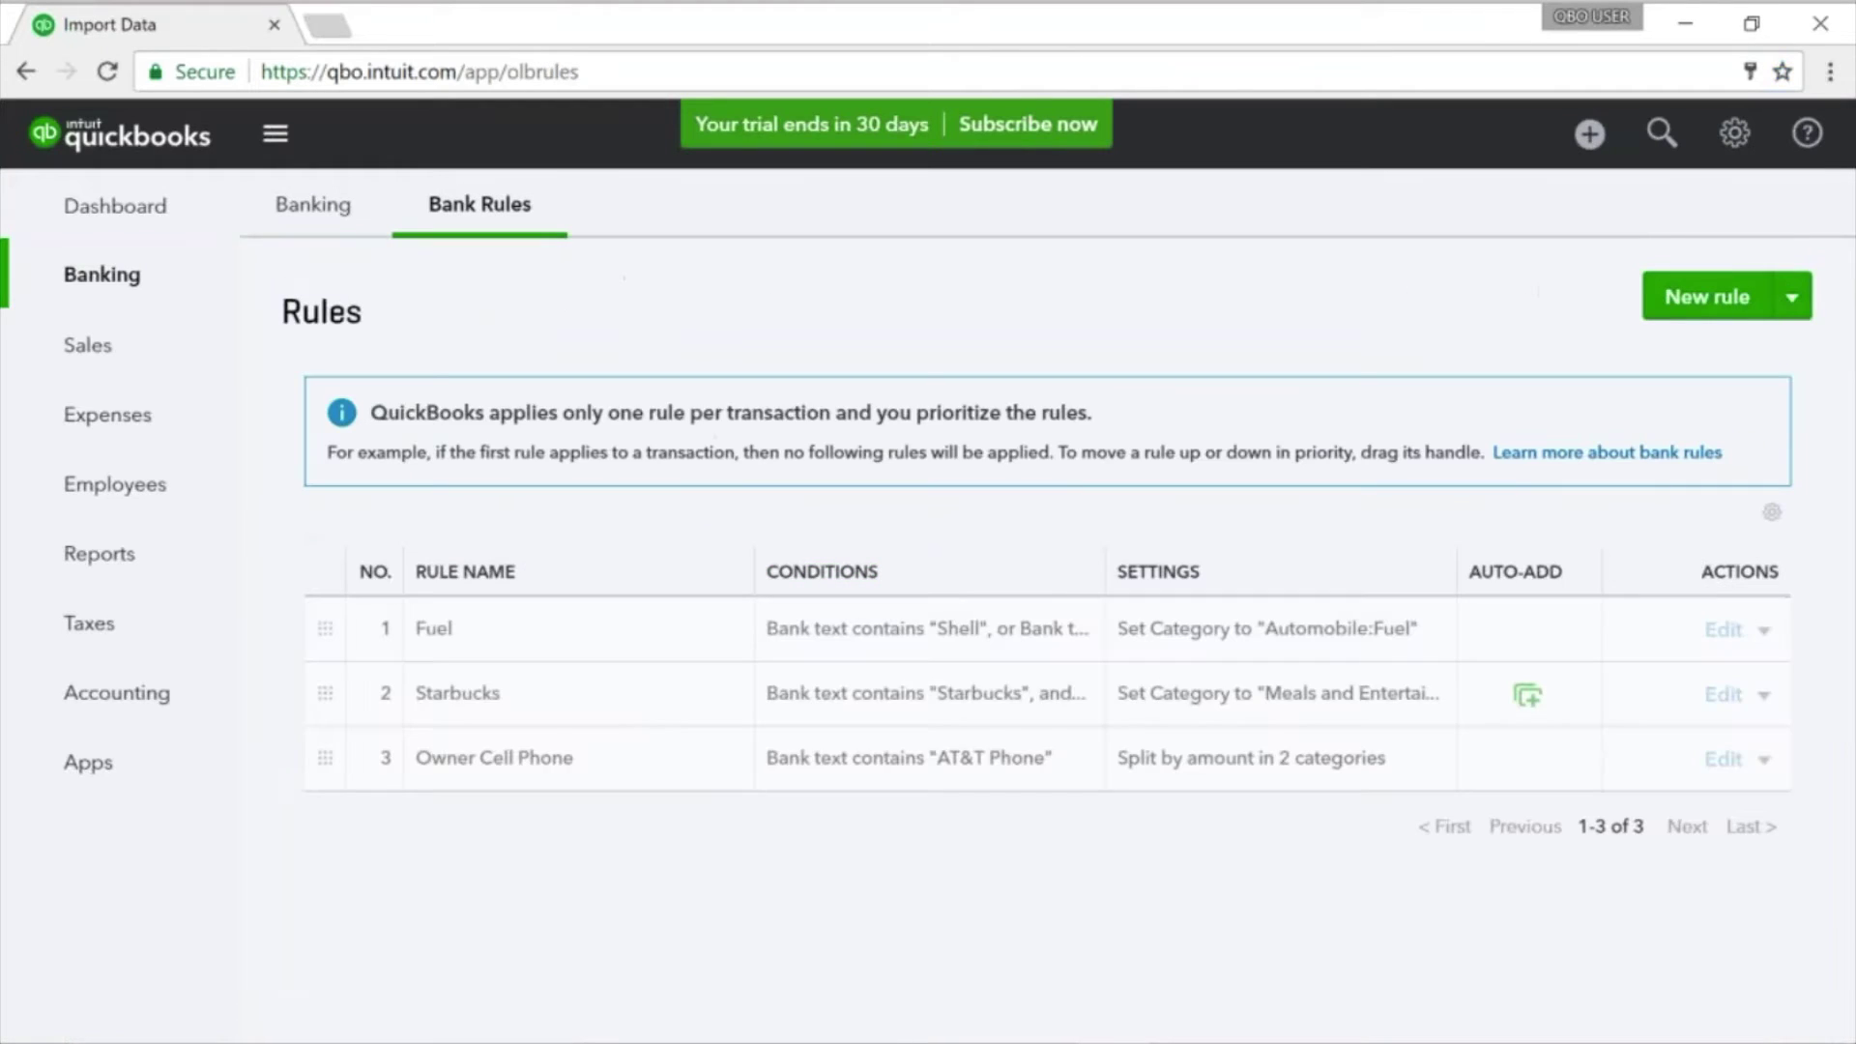
{"action": "left_click", "coordinate": [1695, 302]}
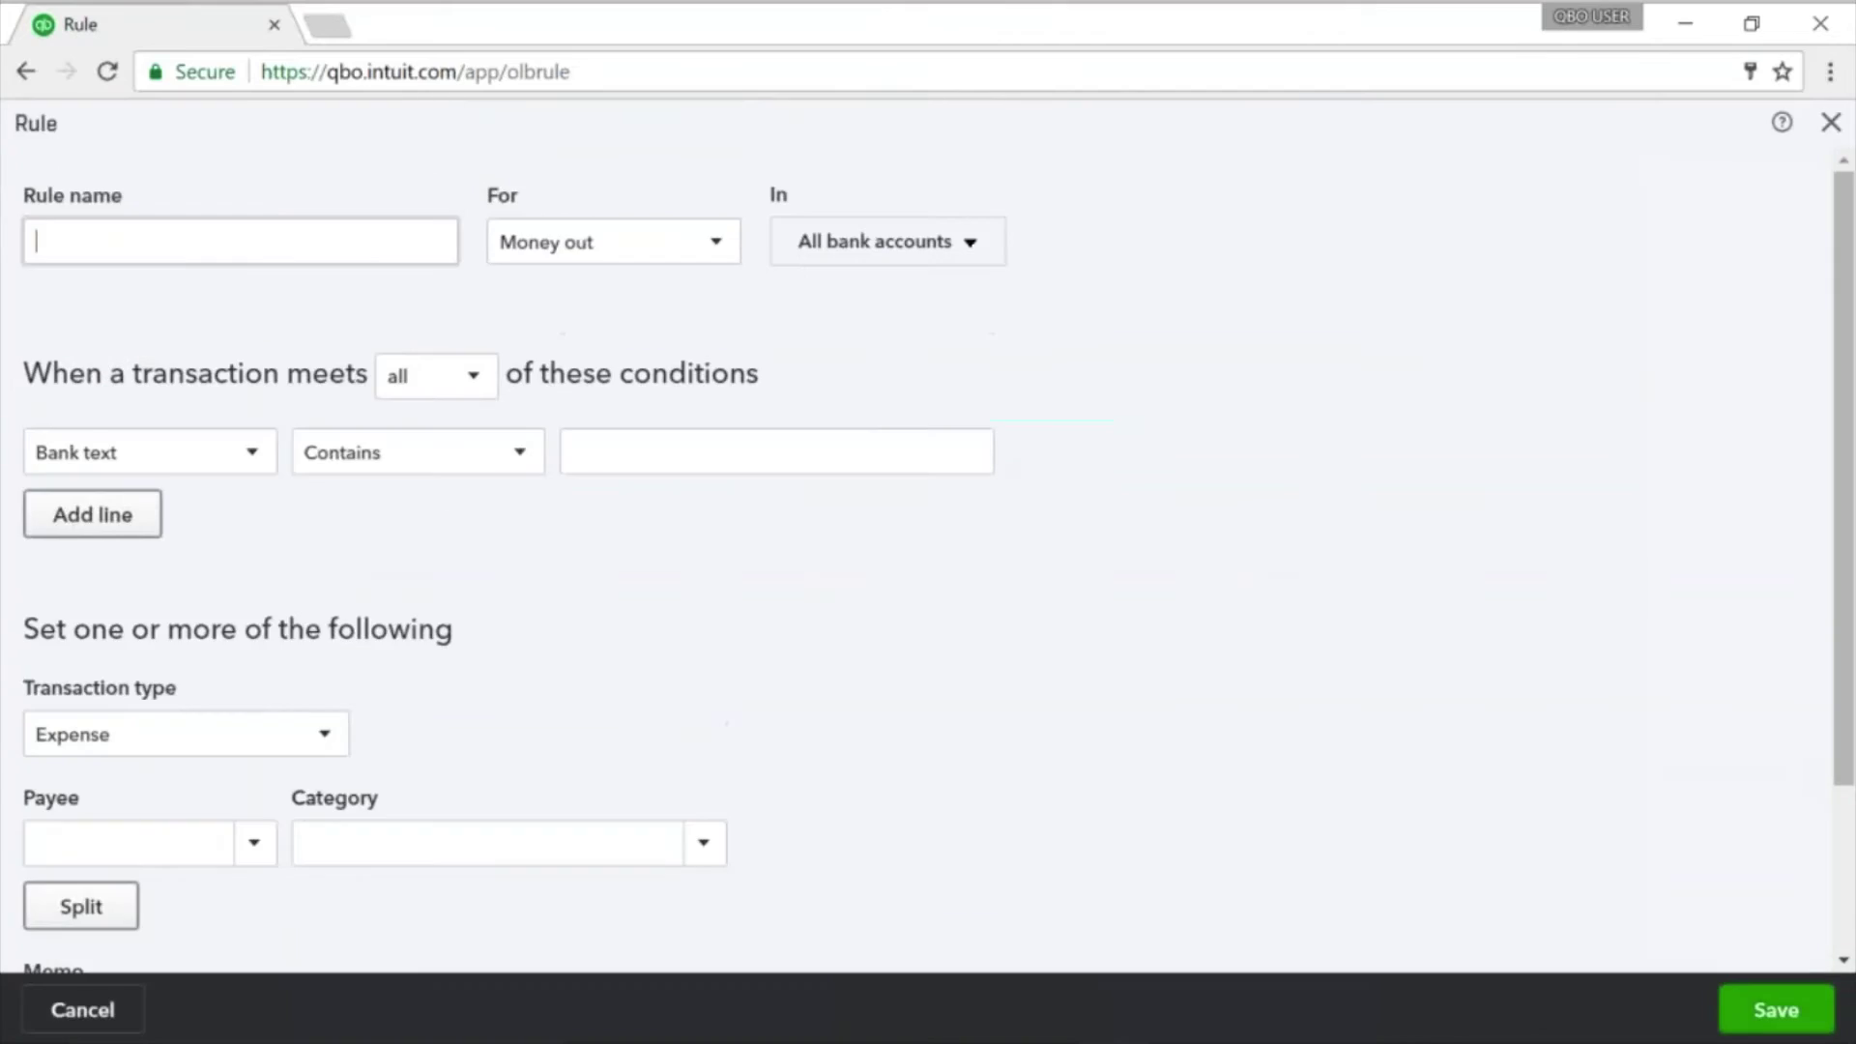
{"action": "type", "text": "amazon"}
{"action": "key", "text": "BackSpace"}
{"action": "key", "text": "BackSpace"}
{"action": "key", "text": "BackSpace"}
{"action": "type", "text": "zon"}
{"action": "key", "text": "Tab"}
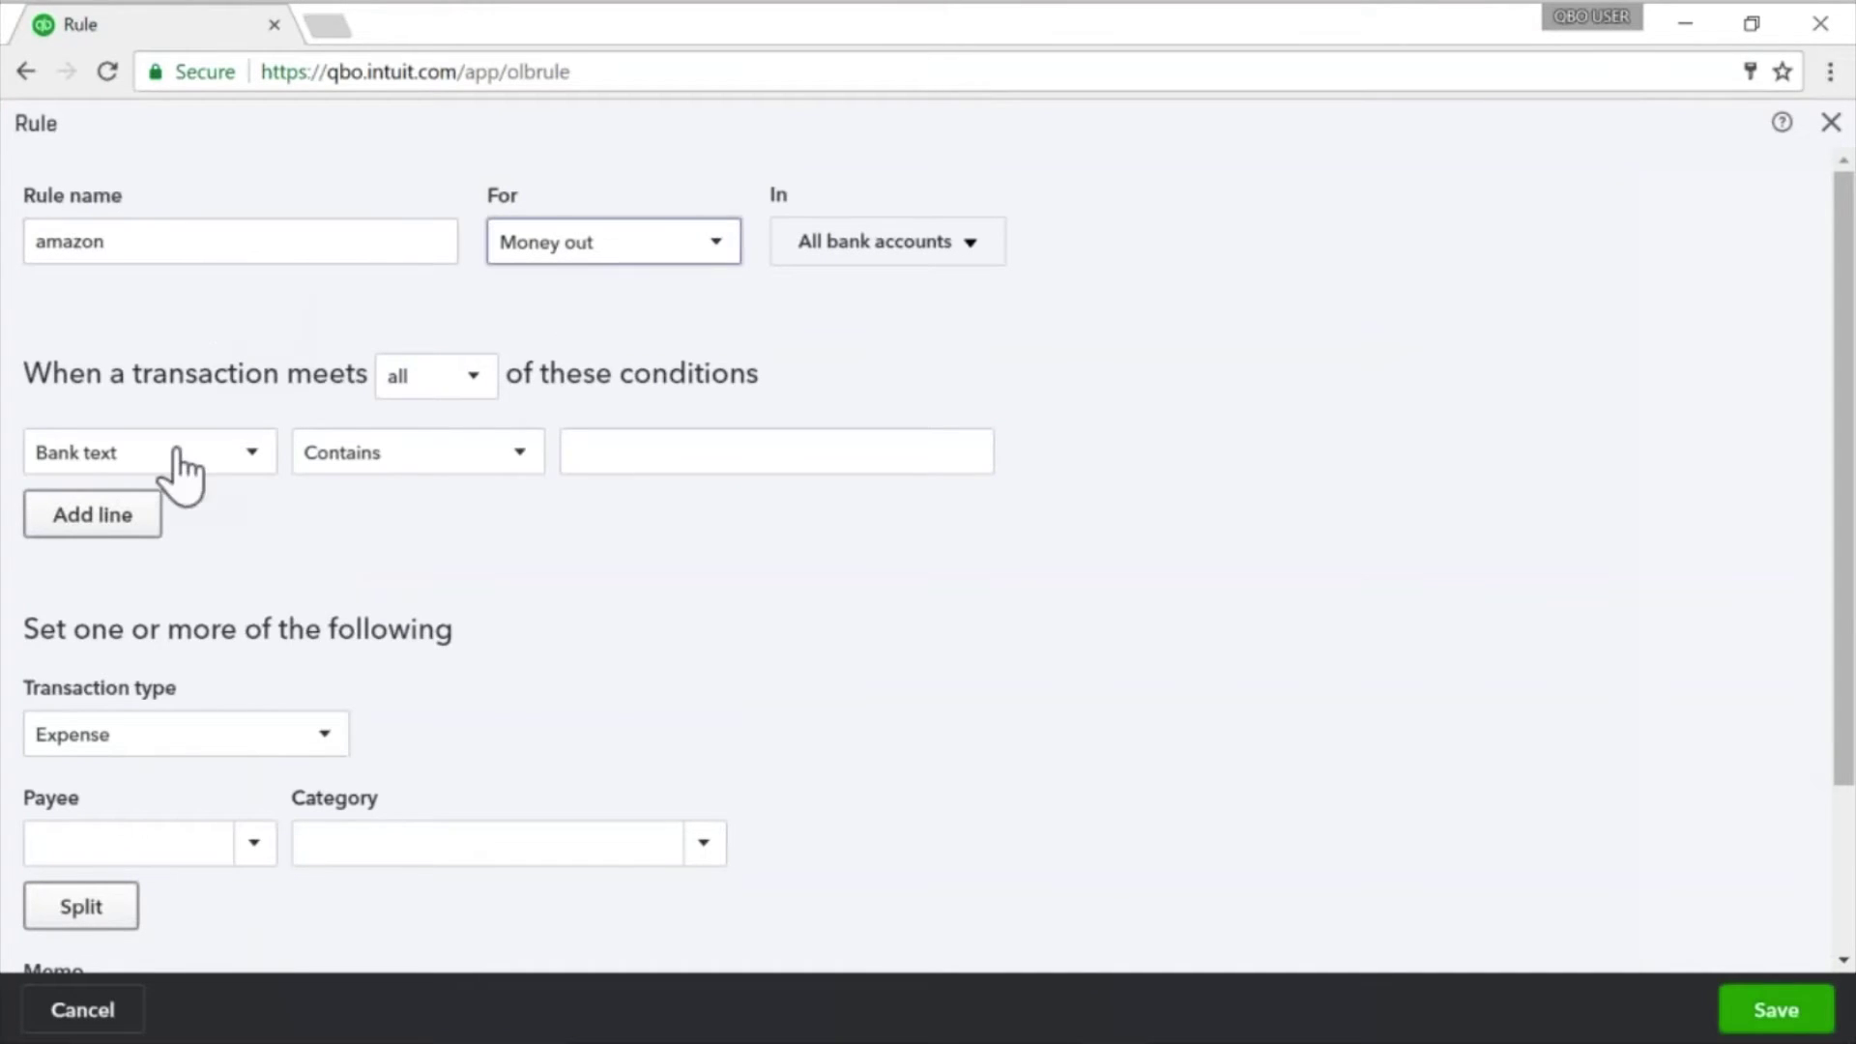
Step: Set the rule's condition to bank text containing amazon marketplace
{"action": "left_click", "coordinate": [696, 452]}
{"action": "type", "text": "amazon"}
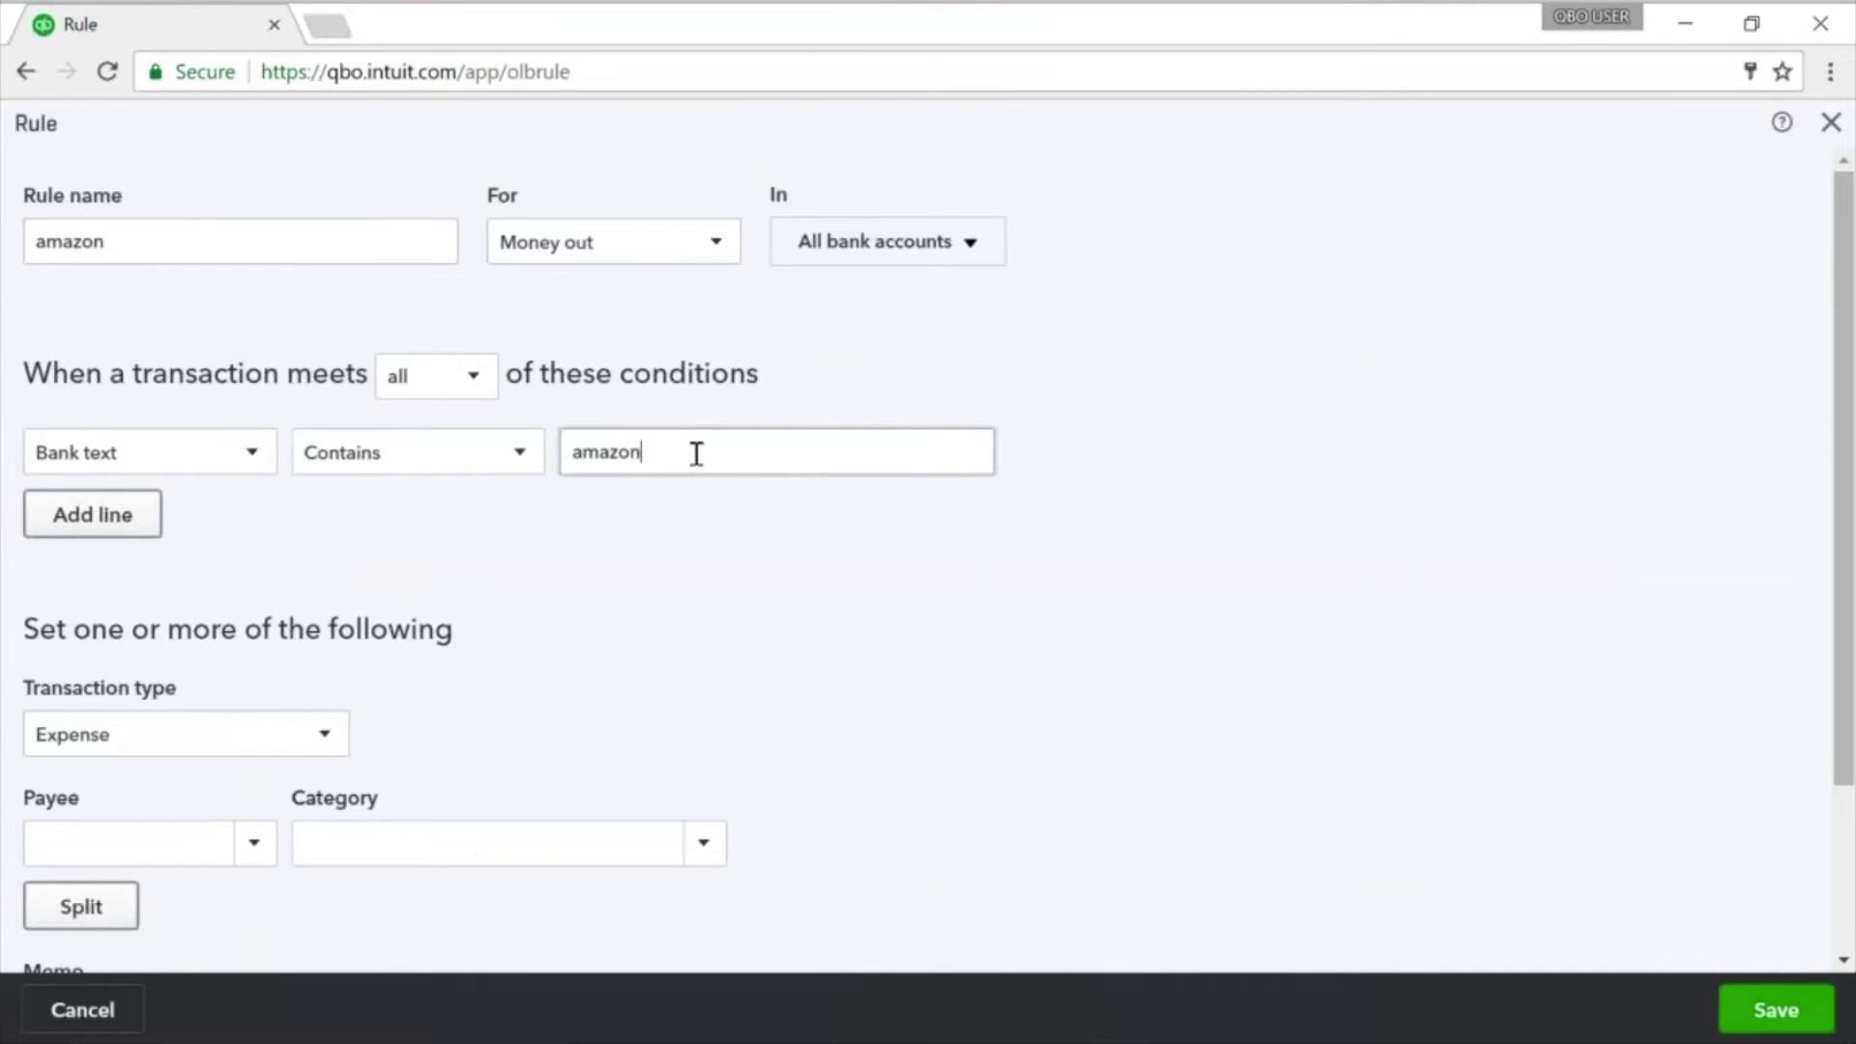
{"action": "type", "text": " marketplace"}
Step: Add Amazon MArketplace as a new vendor and set it as the rule's payee
{"action": "left_click", "coordinate": [142, 841]}
{"action": "type", "text": "Ama"}
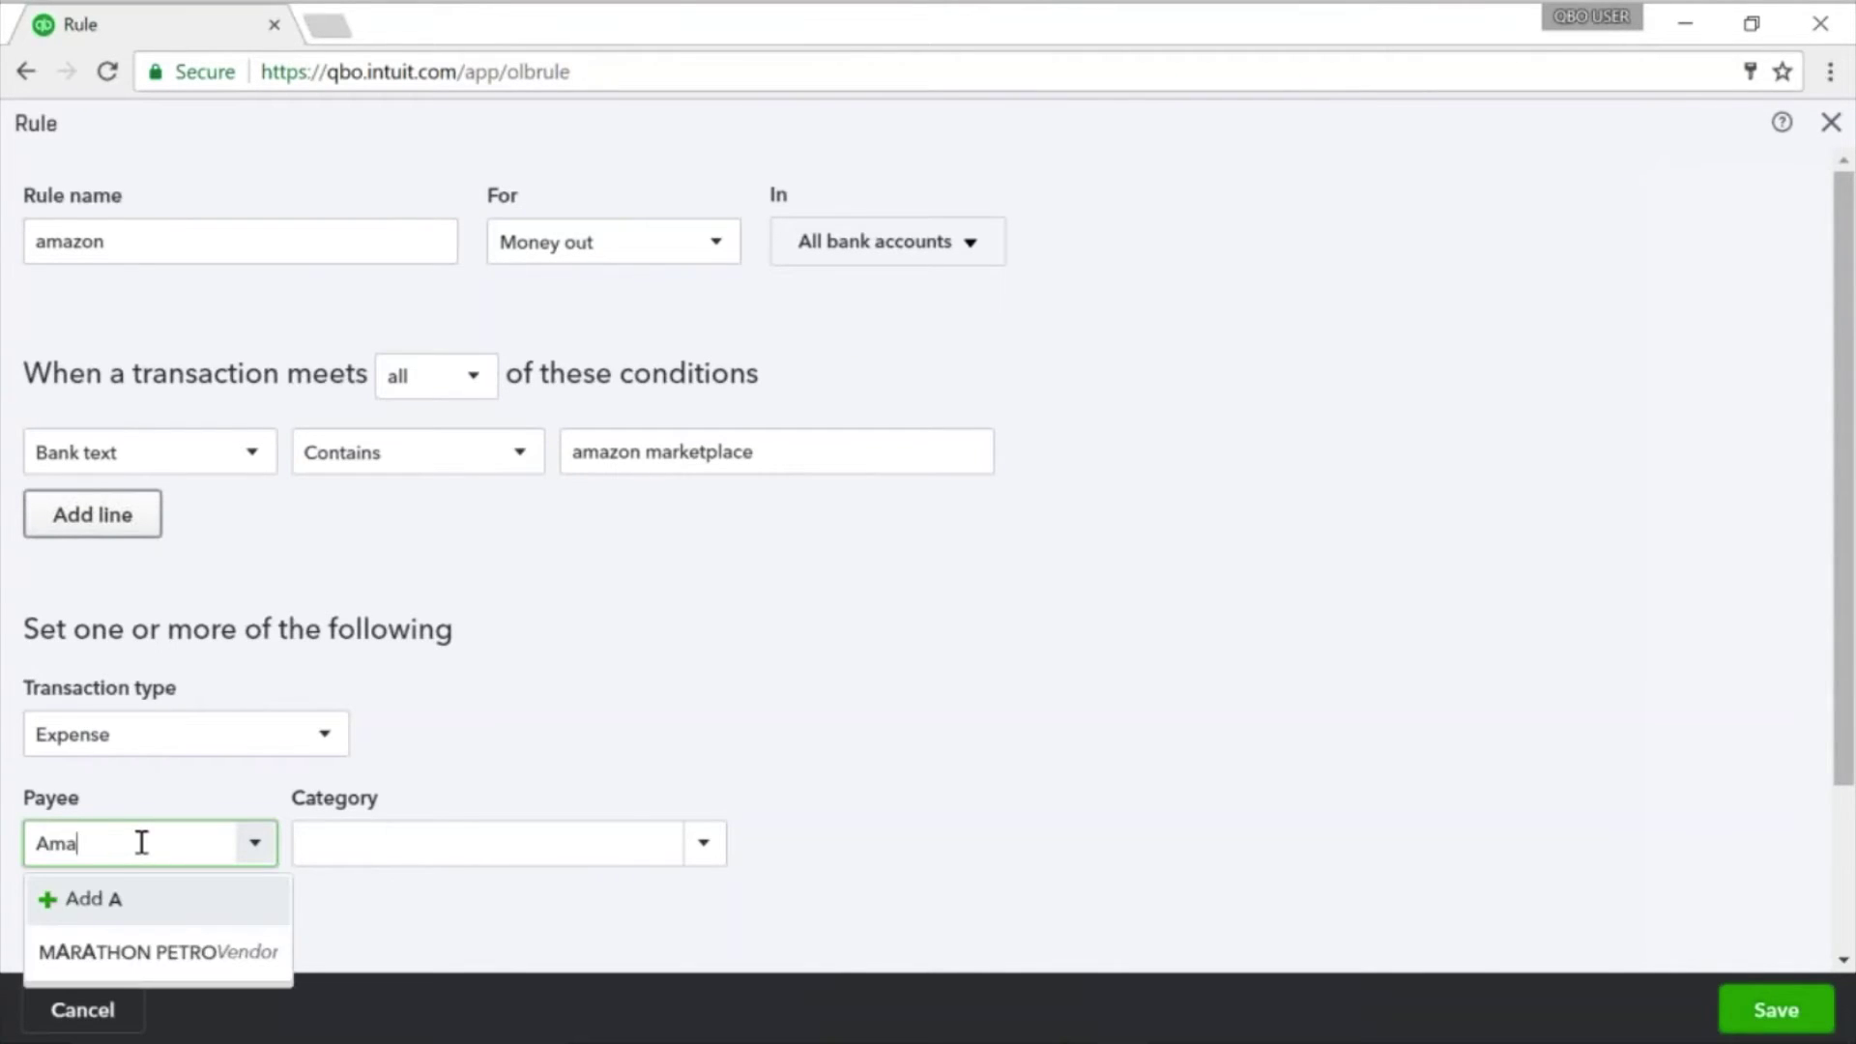
{"action": "type", "text": "zon MArketplace"}
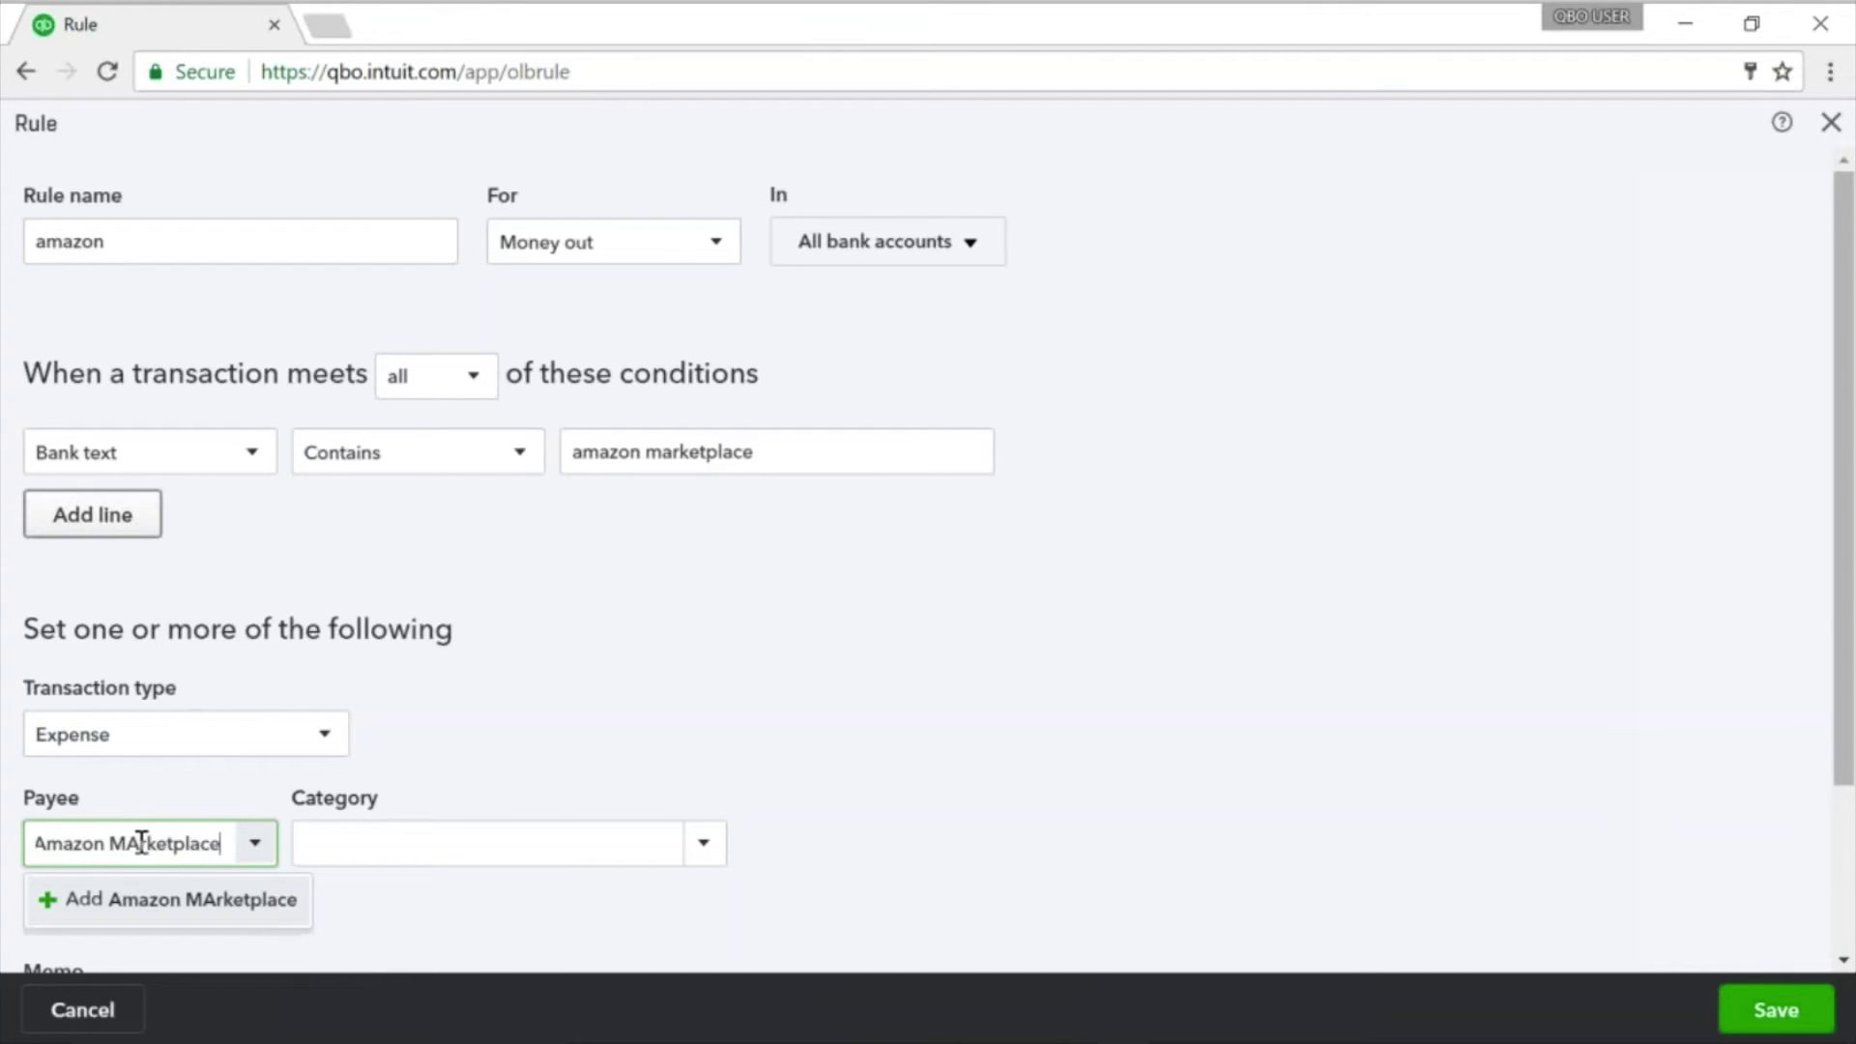
{"action": "key", "text": "Return"}
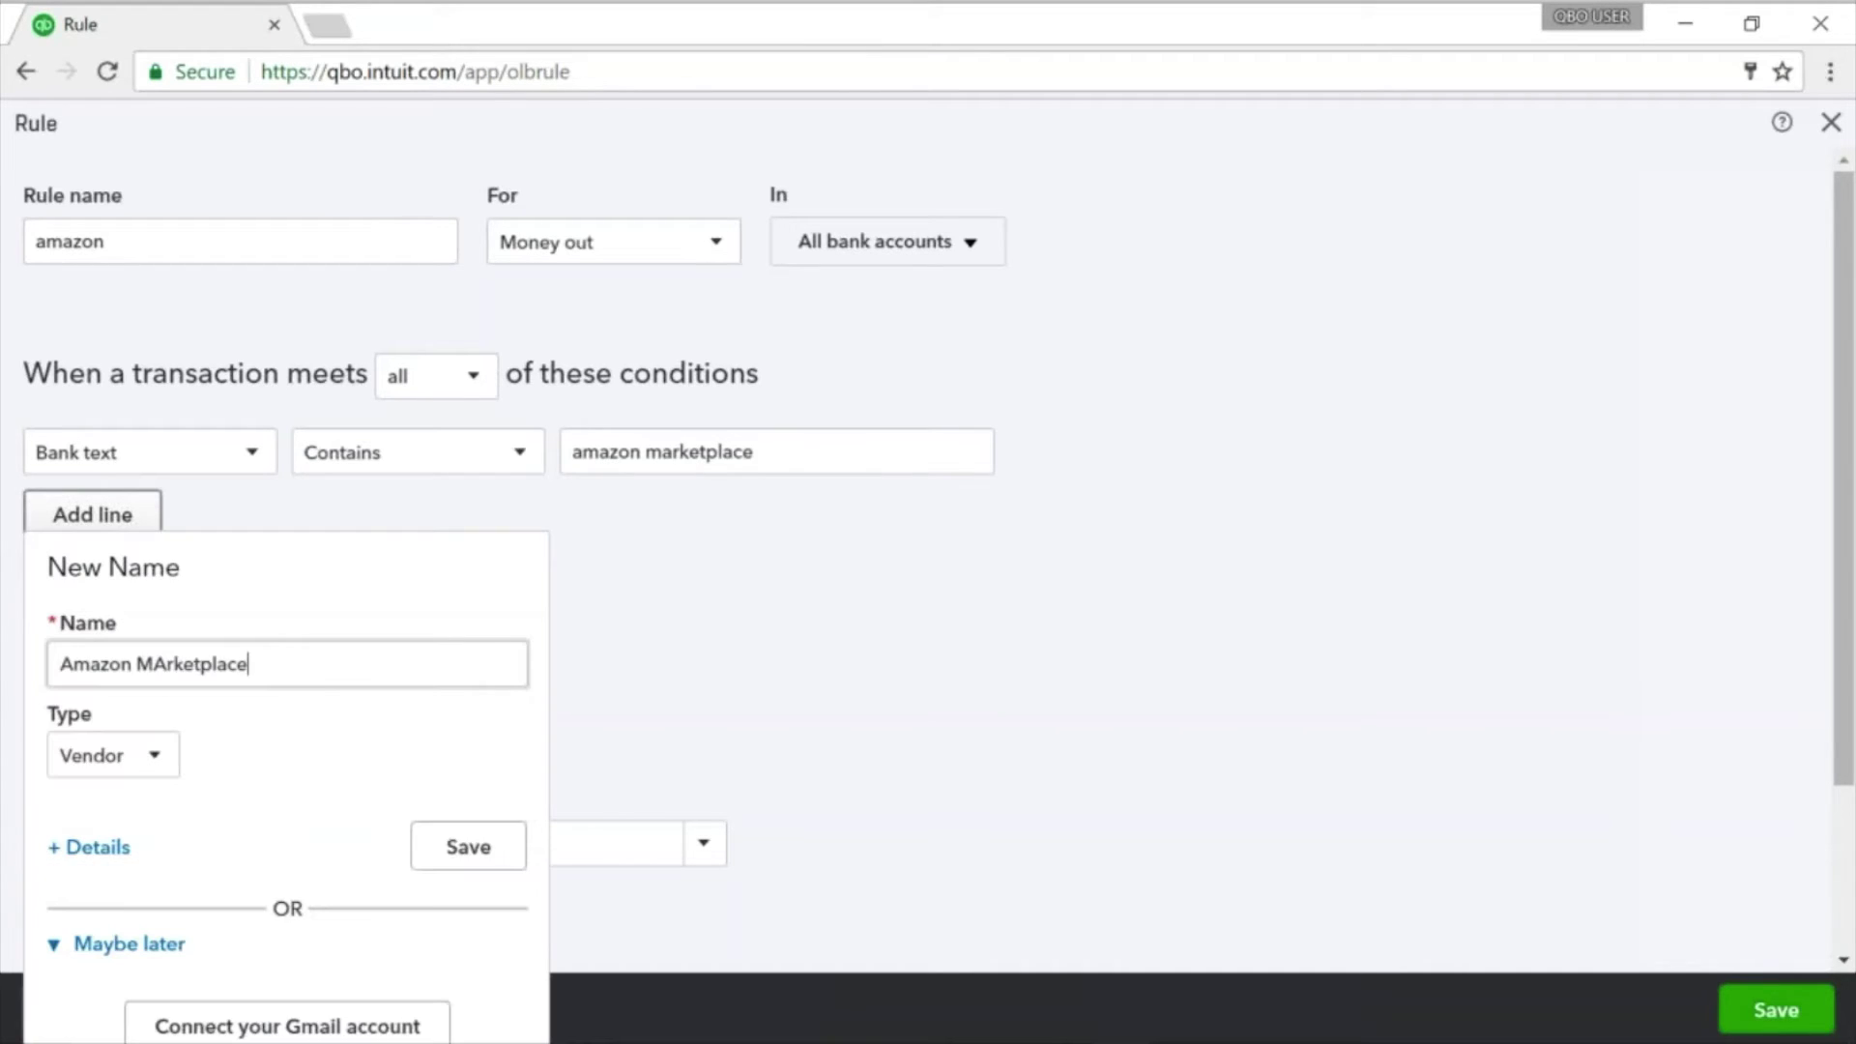
{"action": "left_click", "coordinate": [498, 845]}
Step: Set the amazon rule's category to Office Supplies & Software and save the rule
{"action": "left_click", "coordinate": [502, 843]}
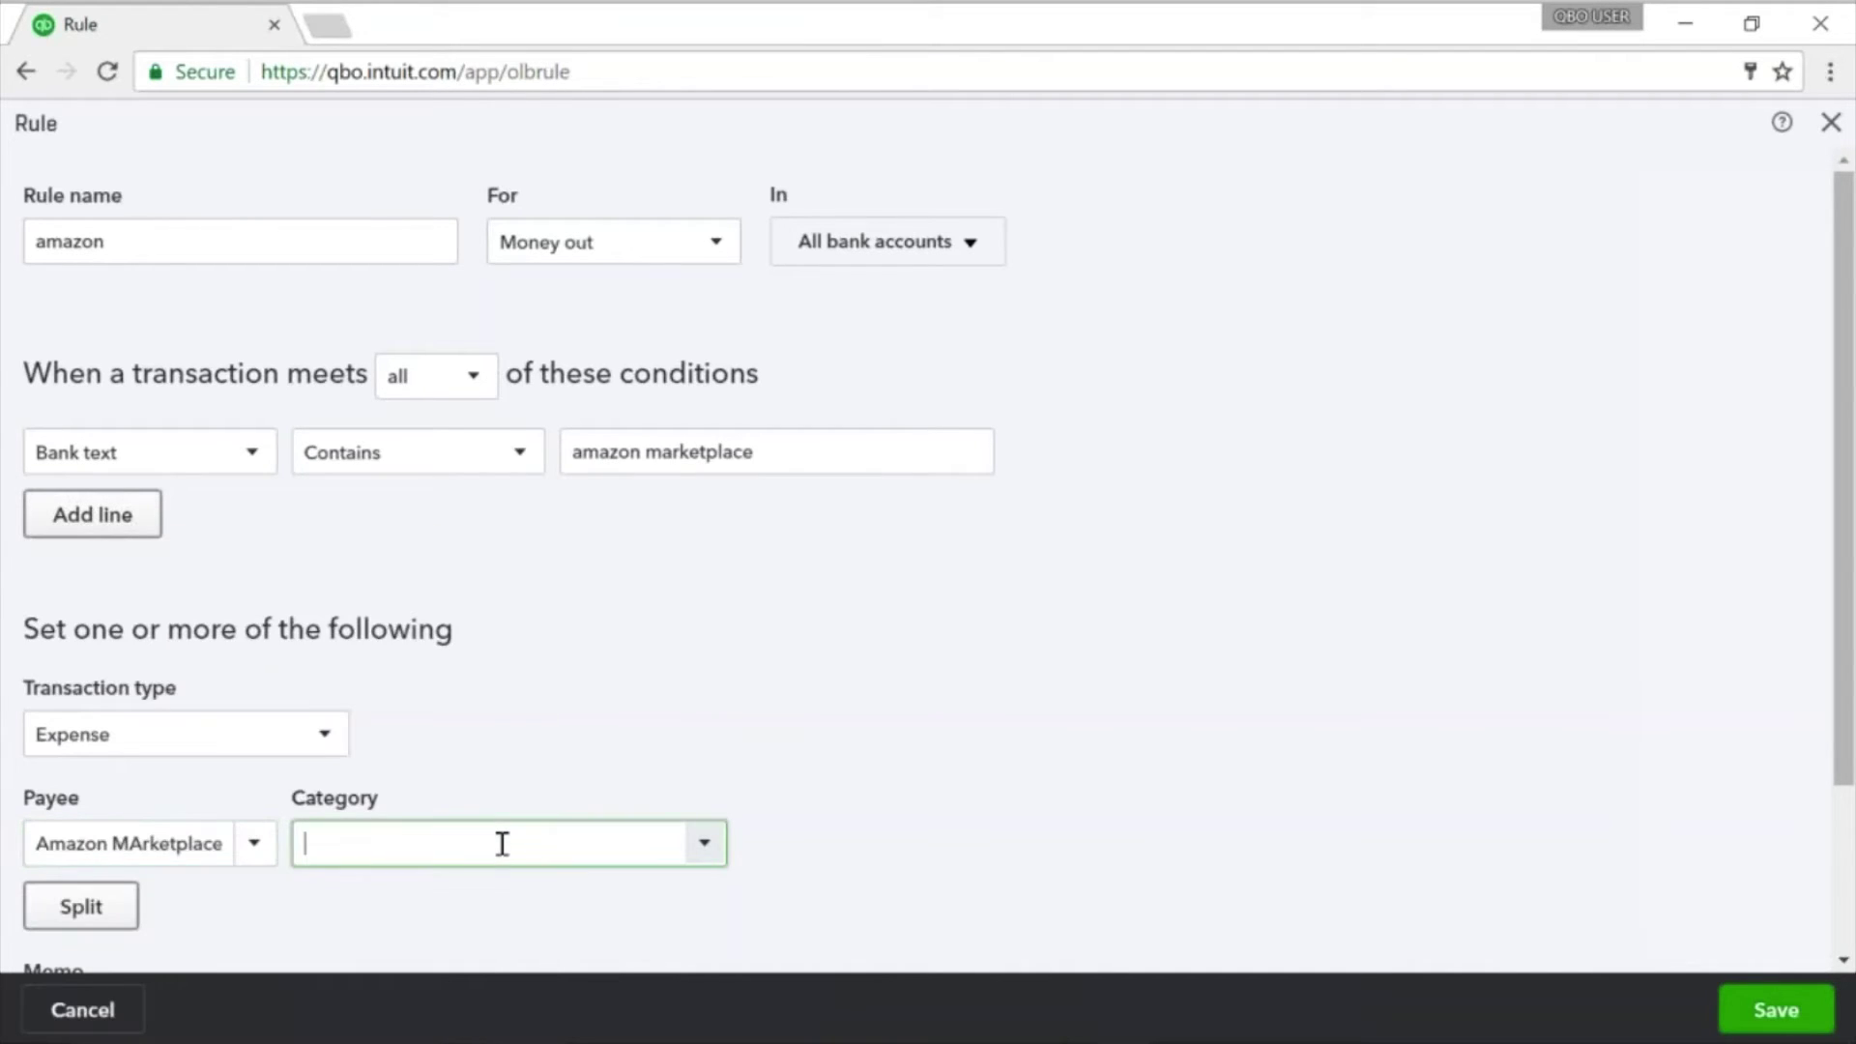
{"action": "type", "text": "off"}
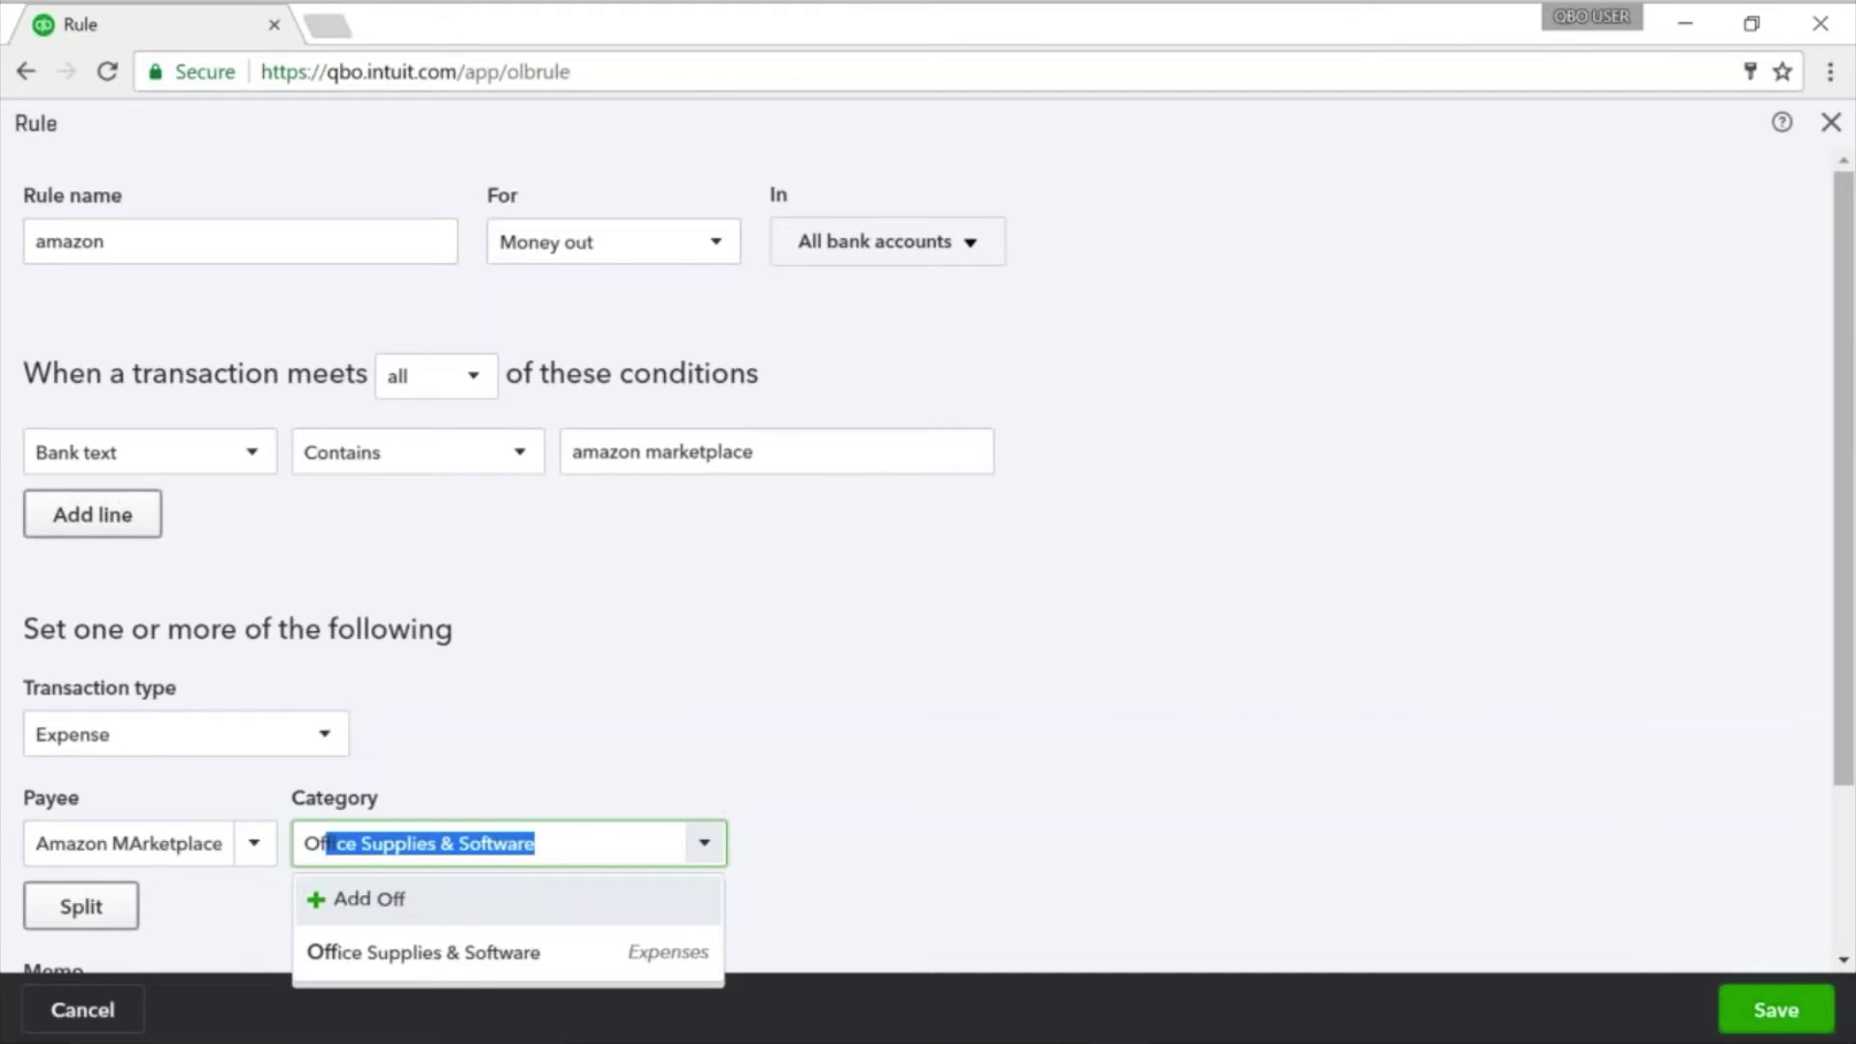
{"action": "key", "text": "Return"}
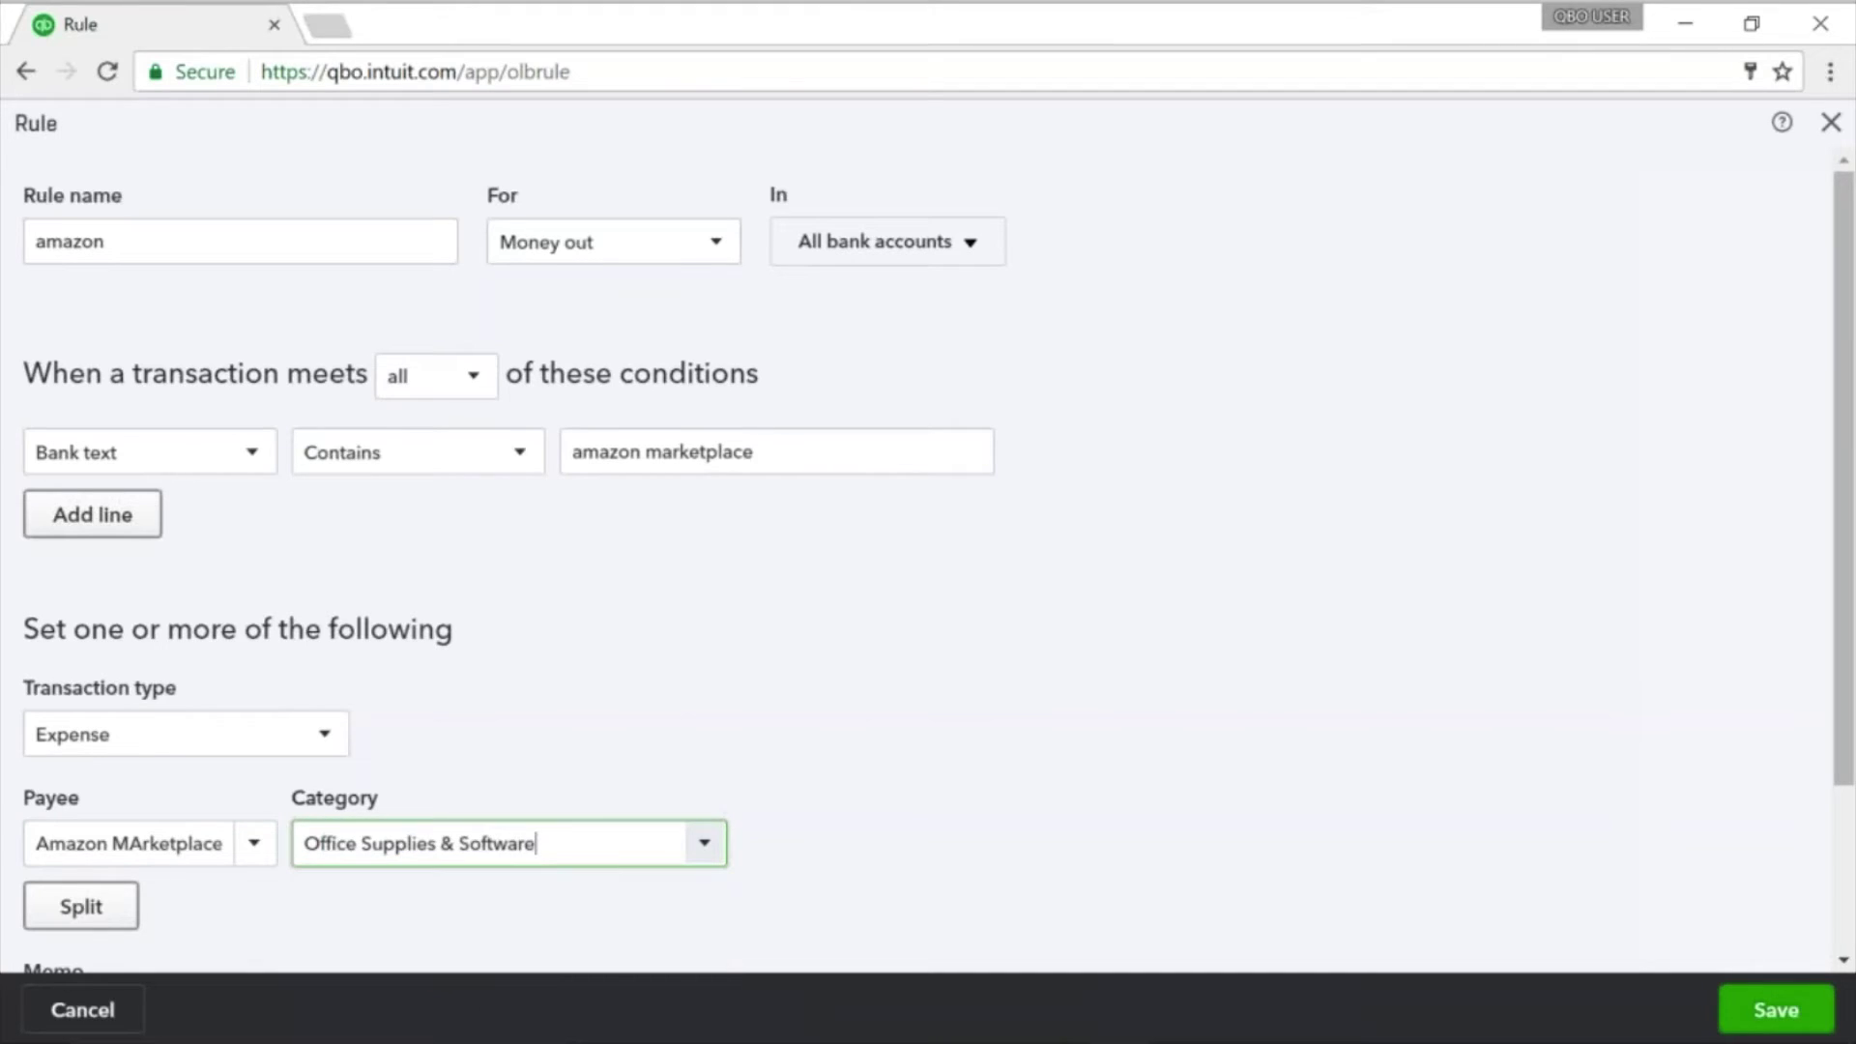
{"action": "left_click", "coordinate": [1771, 1011]}
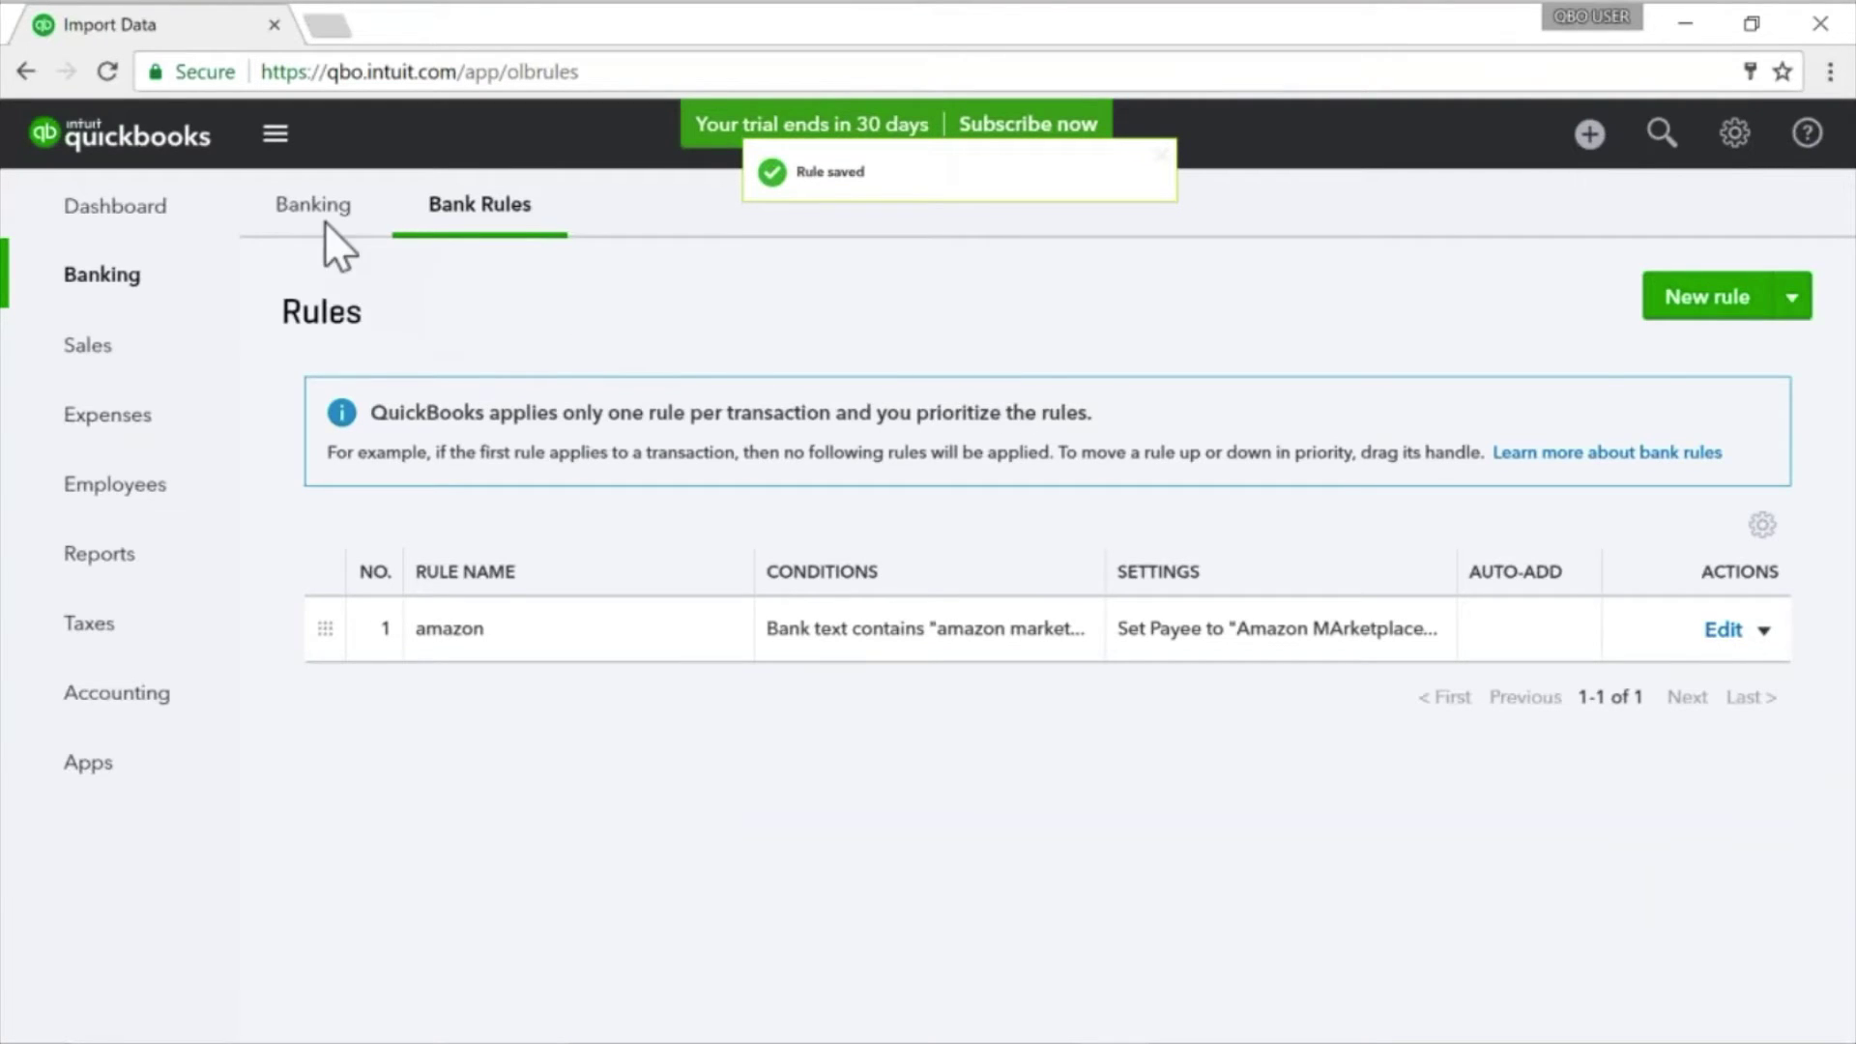
Step: Check the recognized Chase transactions and list all items for review in descending bank detail order
{"action": "left_click", "coordinate": [321, 216]}
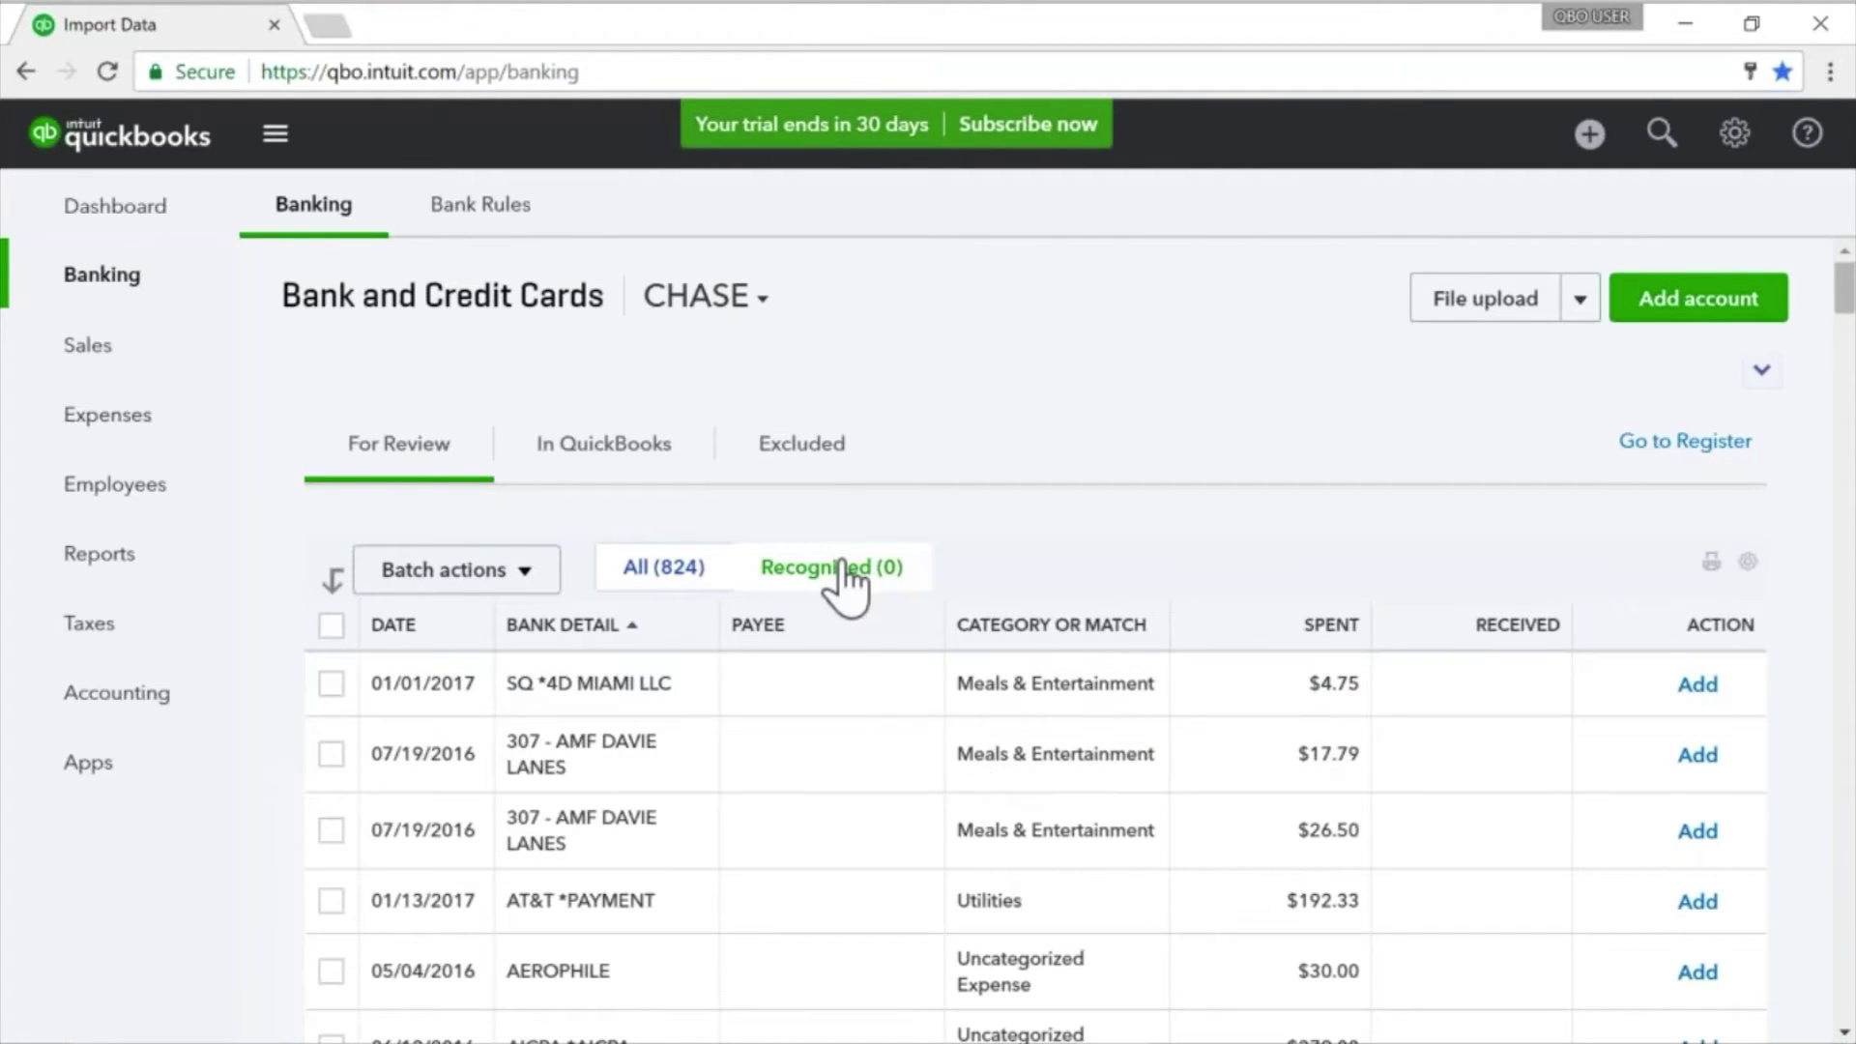
{"action": "left_click", "coordinate": [840, 570]}
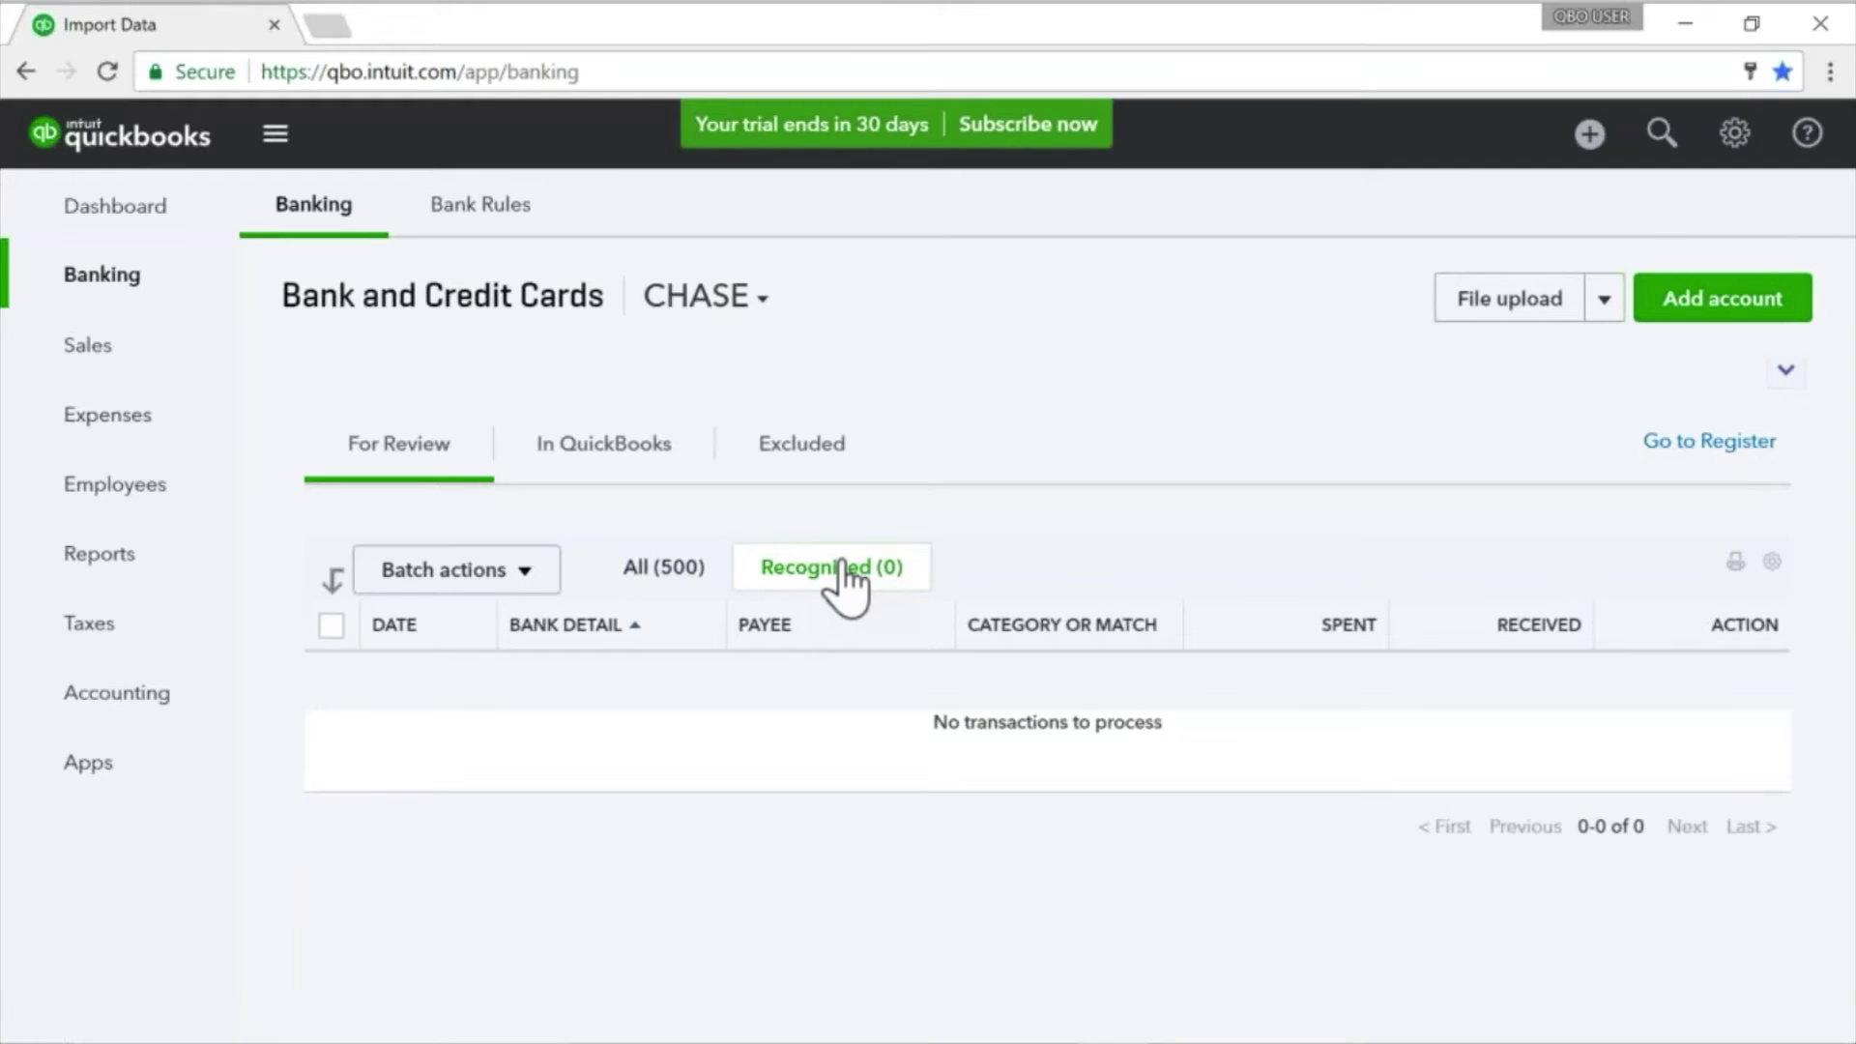
{"action": "left_click", "coordinate": [593, 628]}
{"action": "left_click", "coordinate": [586, 462]}
{"action": "left_click", "coordinate": [418, 464]}
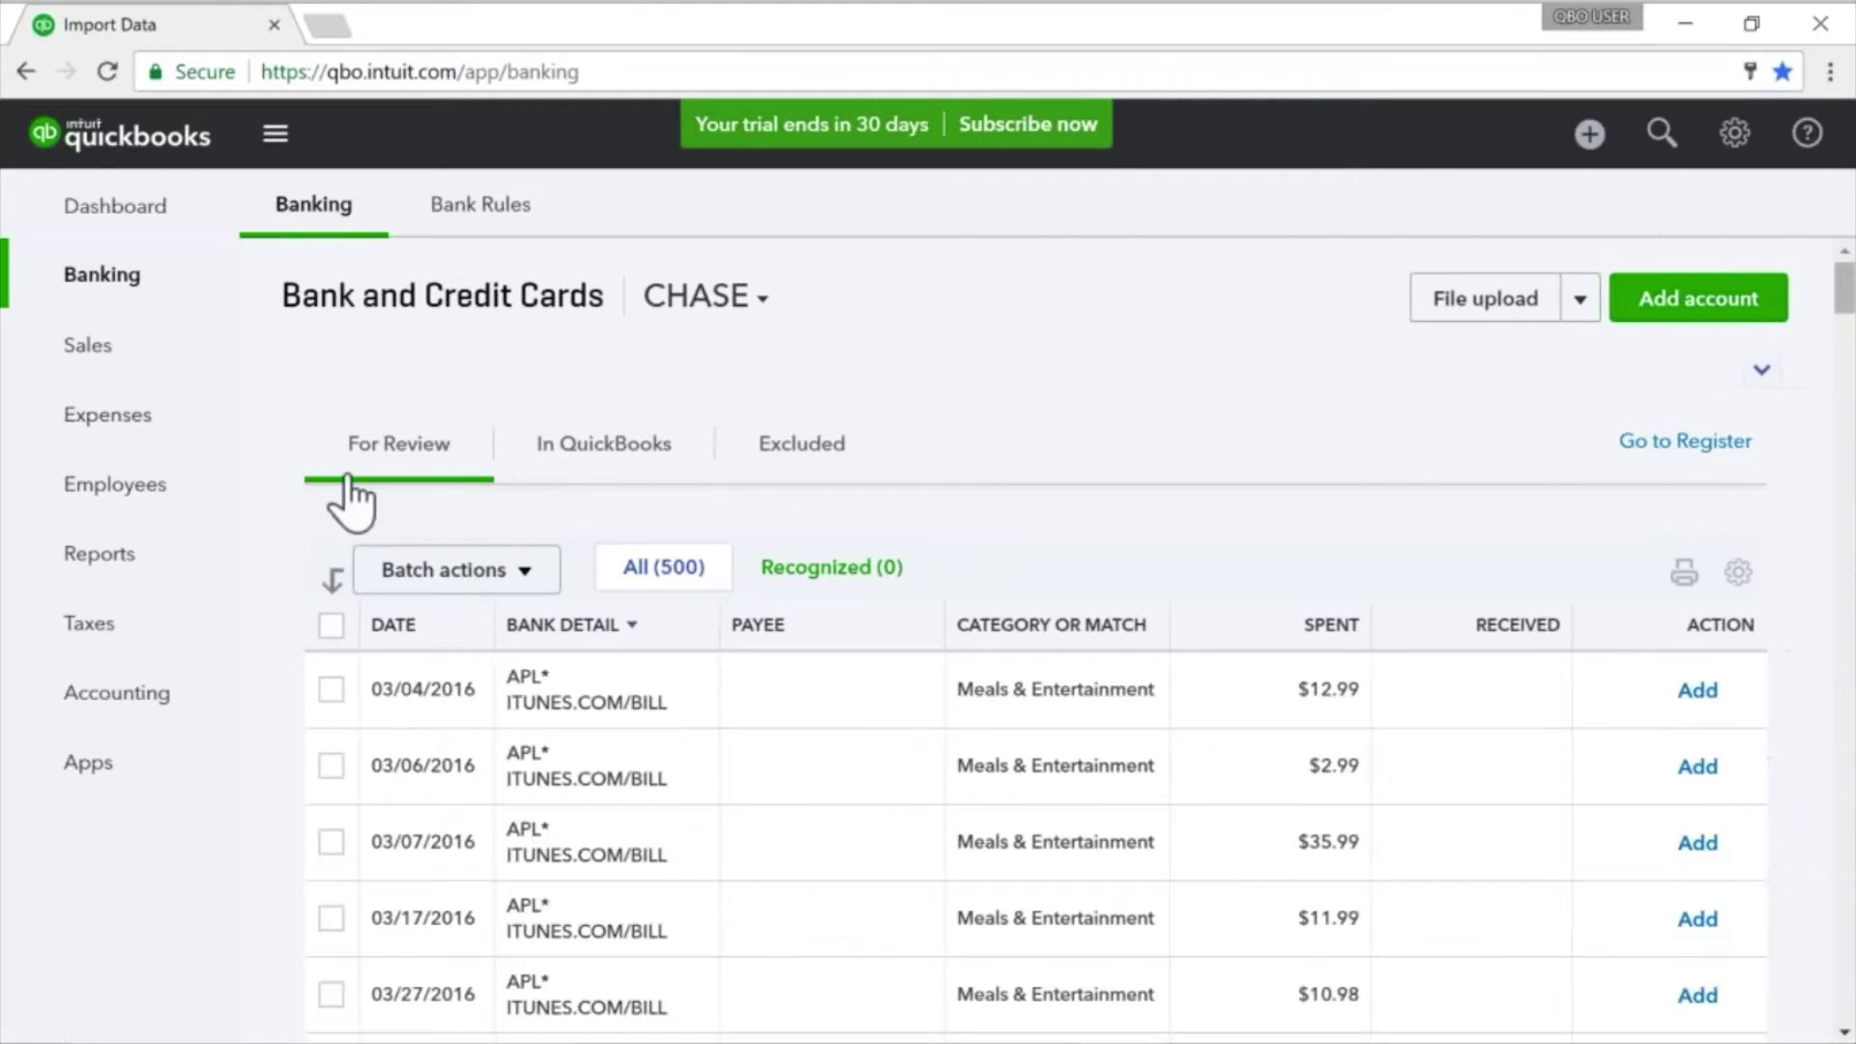
Step: Edit the amazon bank rule so its bank text condition contains only amazon, and save it
{"action": "left_click", "coordinate": [1579, 298]}
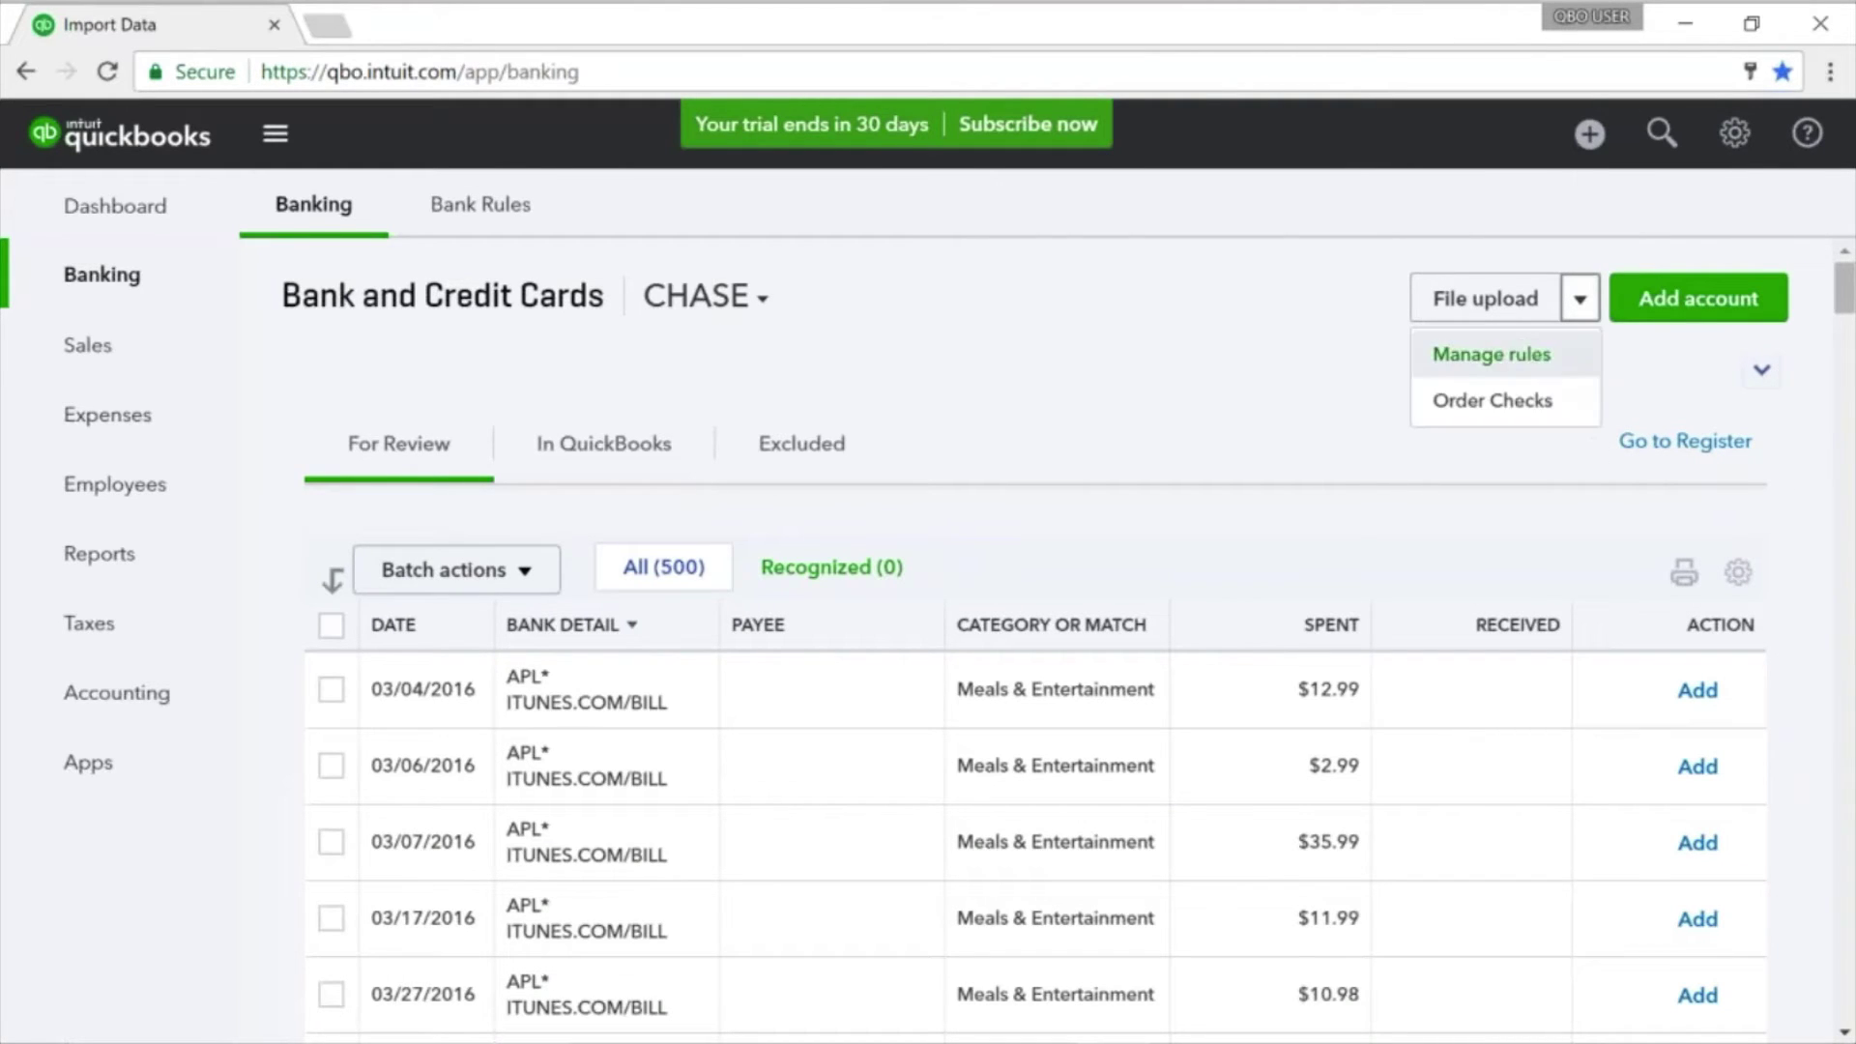
{"action": "left_click", "coordinate": [1510, 356]}
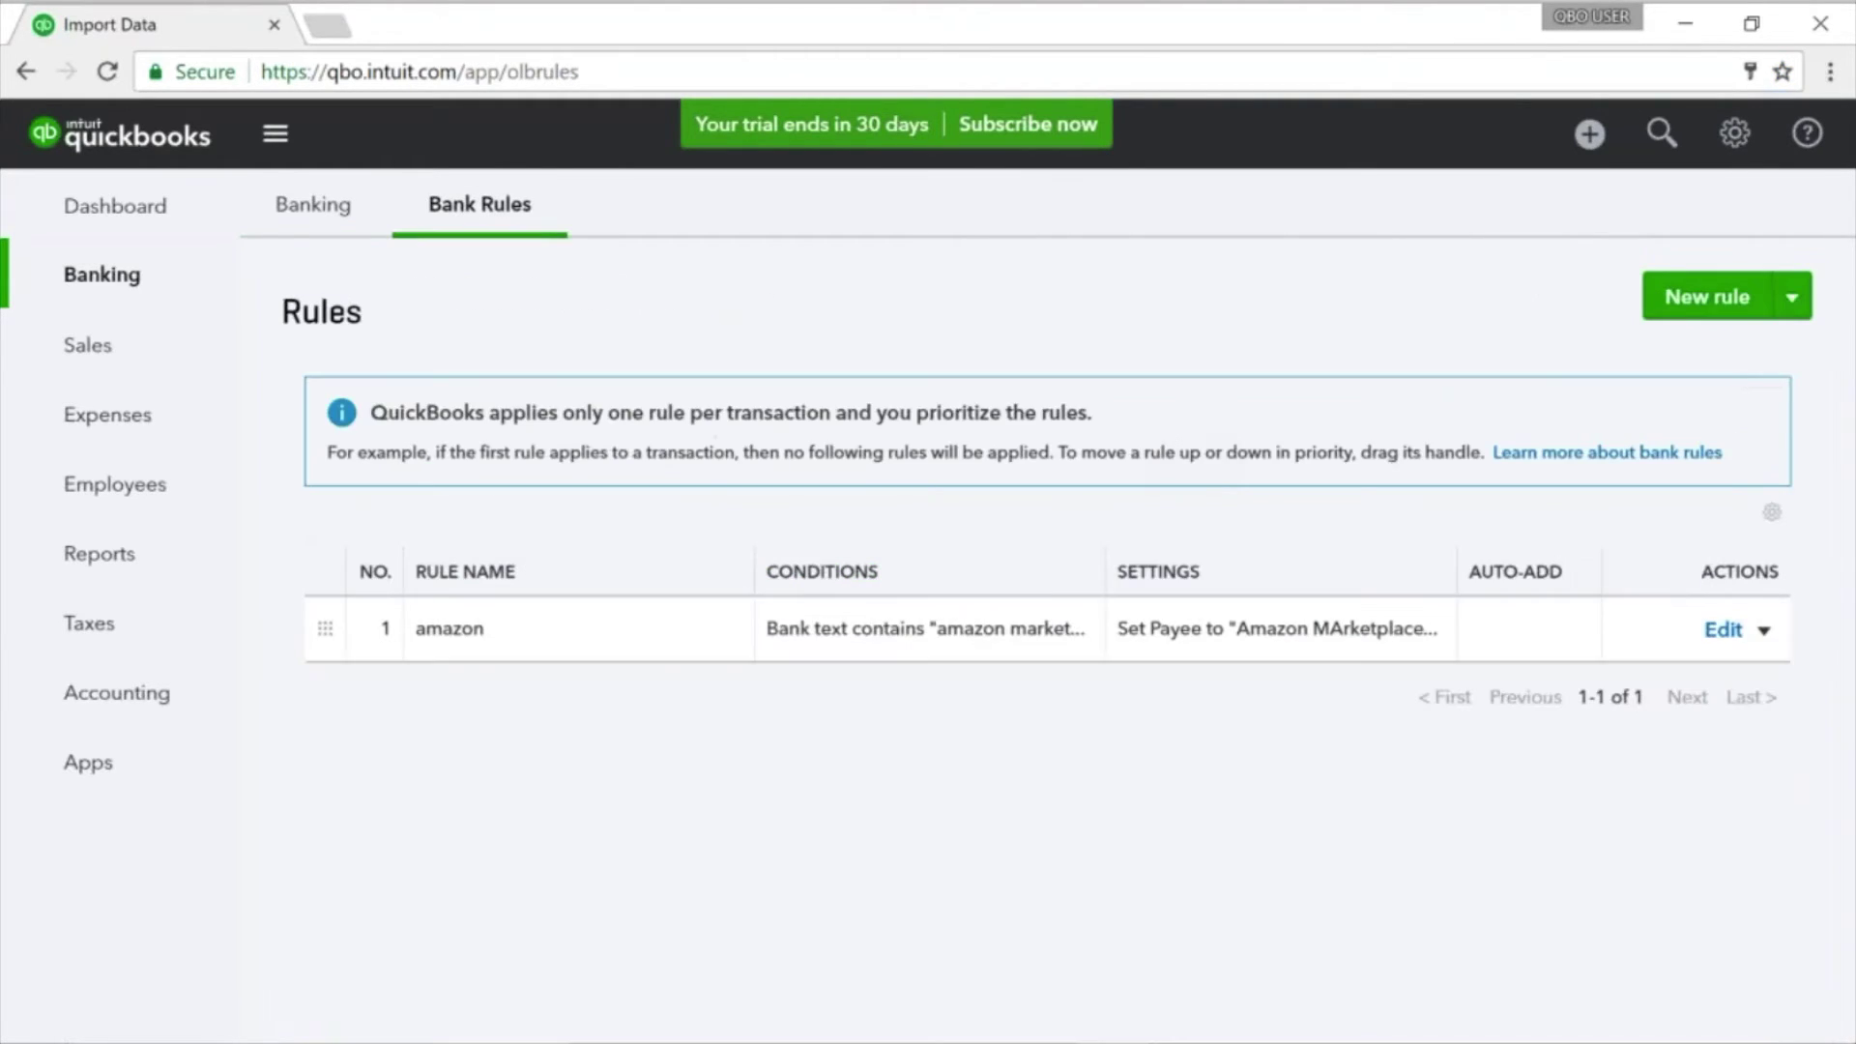
{"action": "left_click", "coordinate": [1726, 630]}
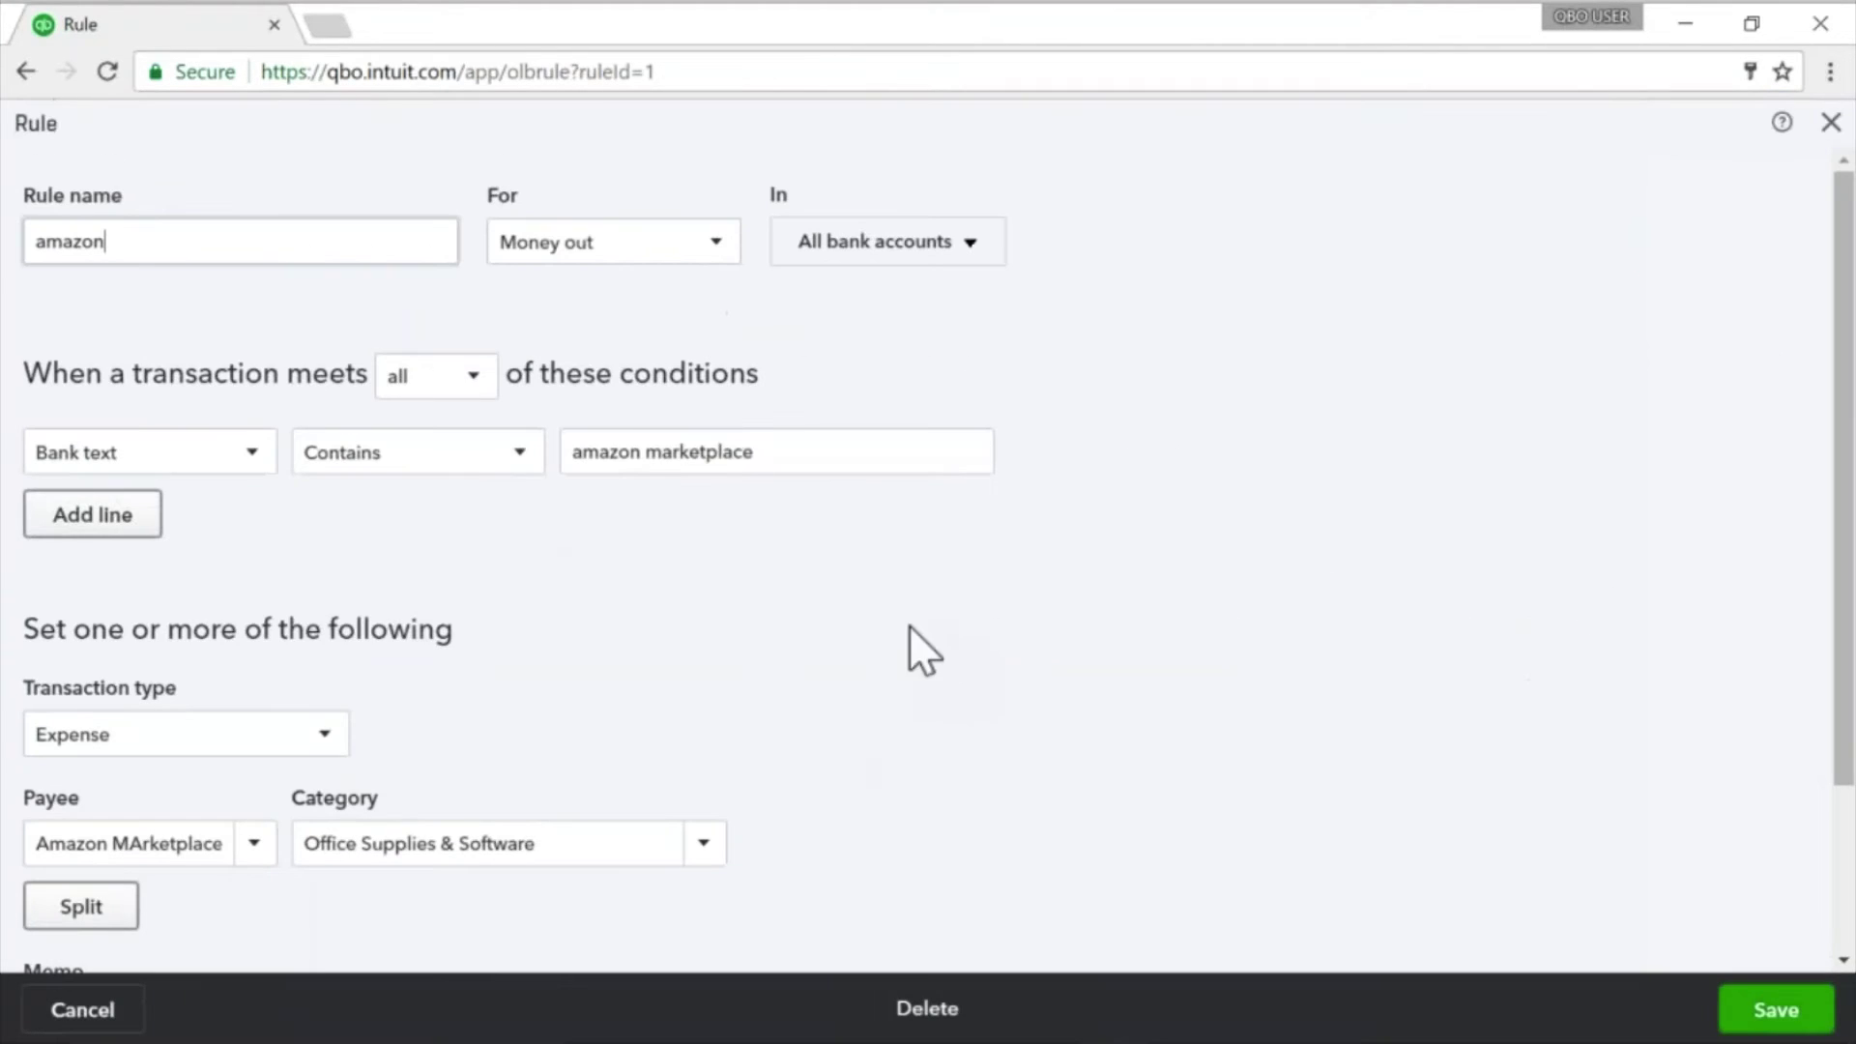
{"action": "left_click", "coordinate": [661, 447]}
{"action": "left_click_drag", "start_coordinate": [662, 446], "coordinate": [783, 451]}
{"action": "key", "text": "BackSpace"}
{"action": "key", "text": "BackSpace"}
{"action": "key", "text": "BackSpace"}
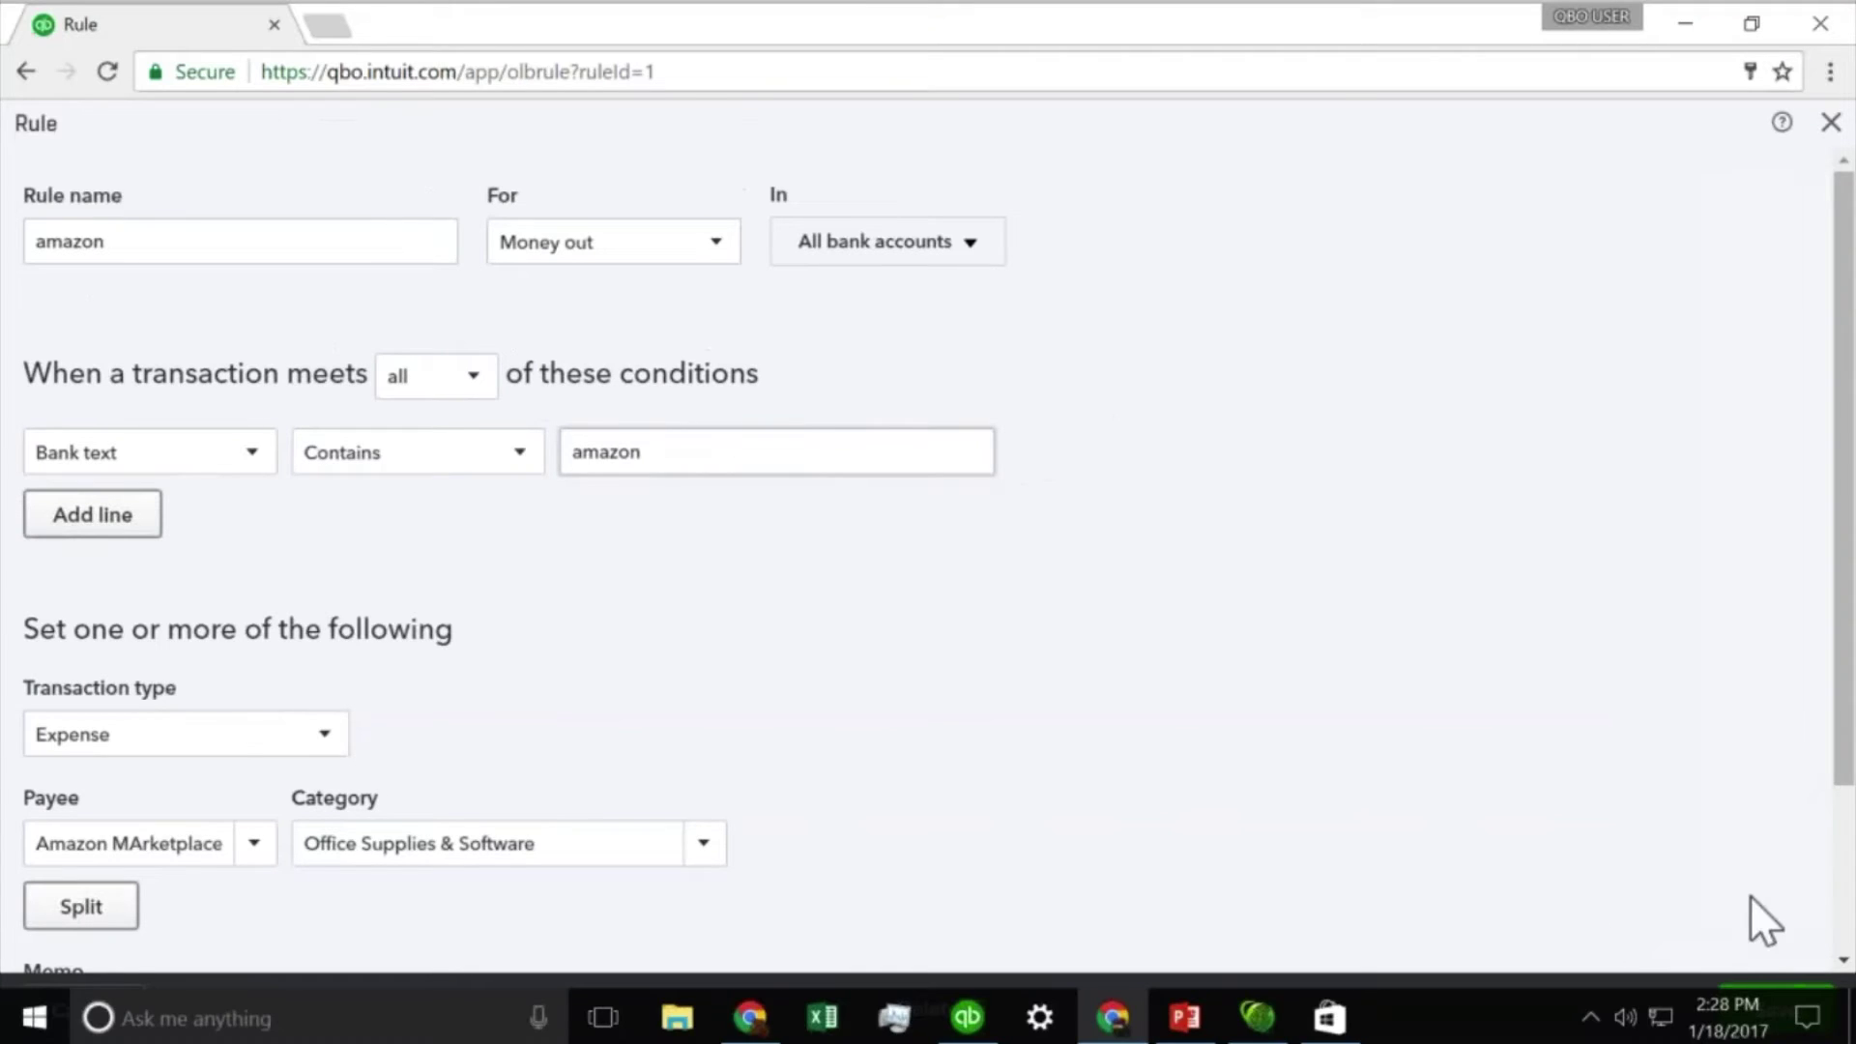
{"action": "left_click", "coordinate": [1764, 1013]}
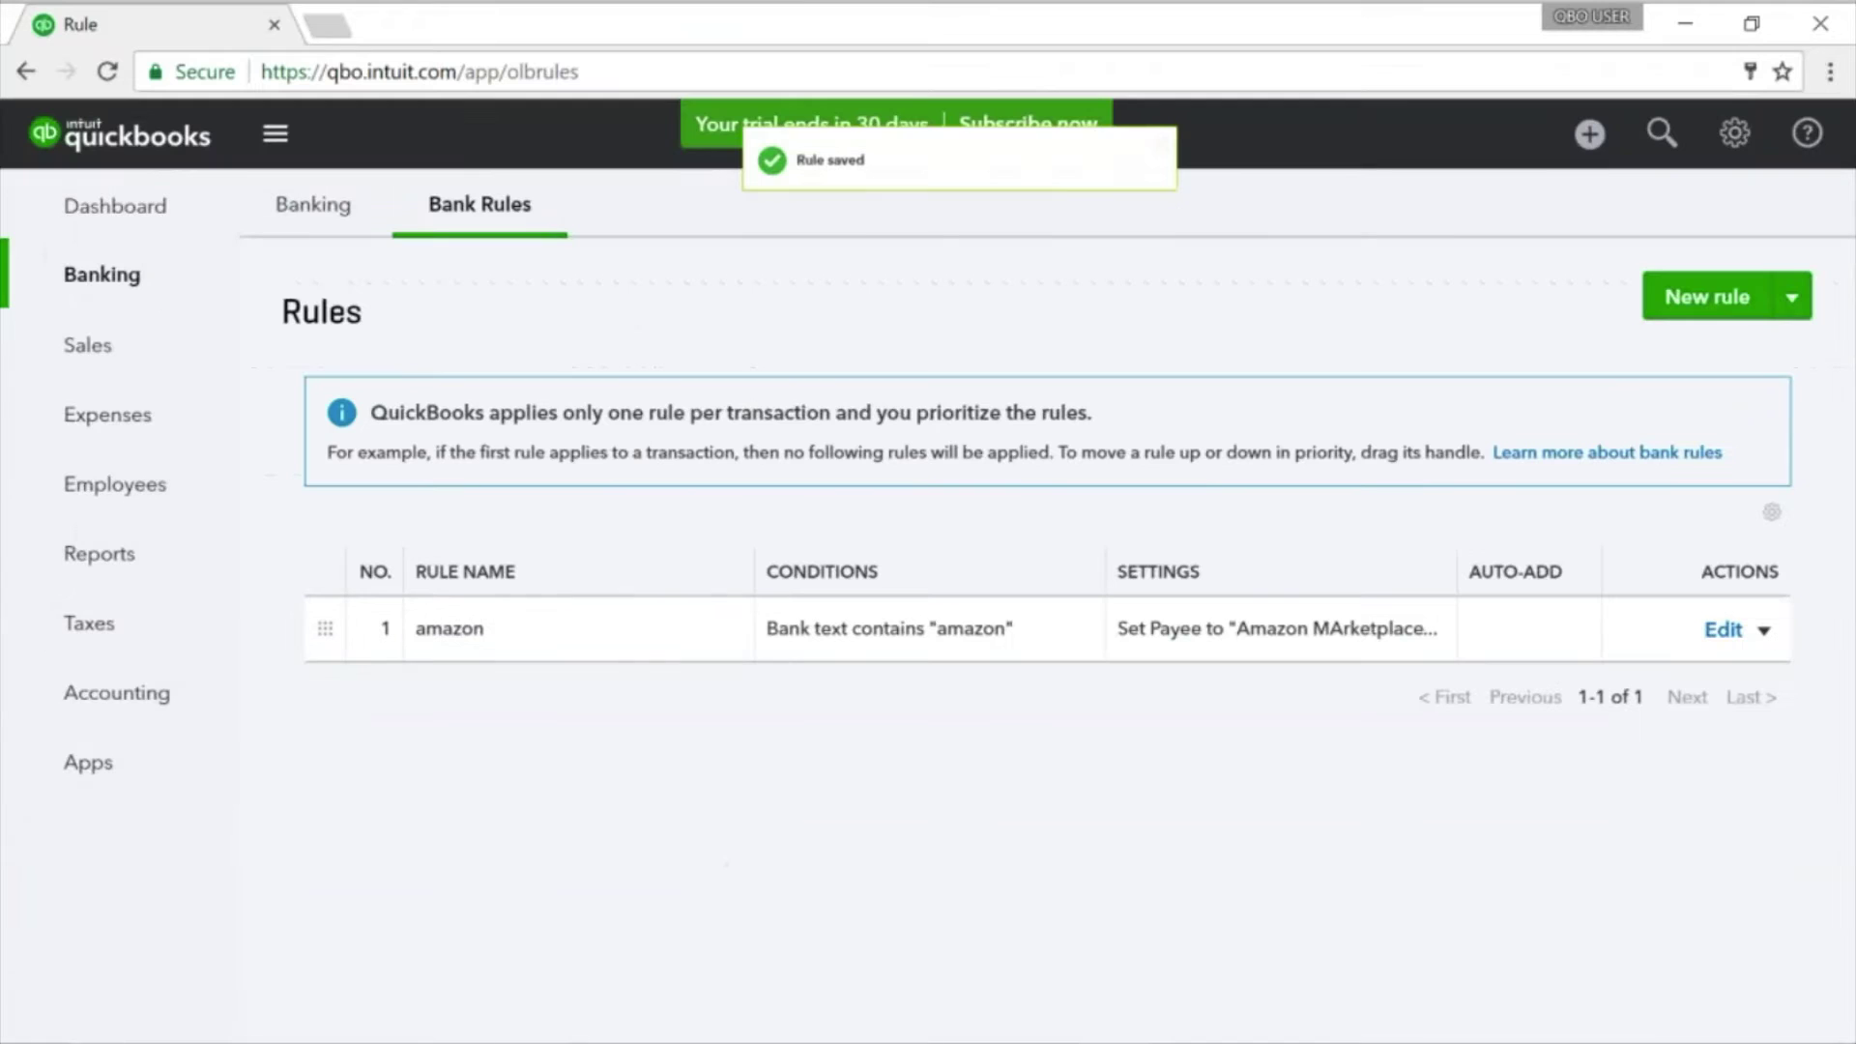
Step: Reload the Chase transactions for review and recheck the recognized ones before returning to the full list
{"action": "left_click", "coordinate": [329, 219]}
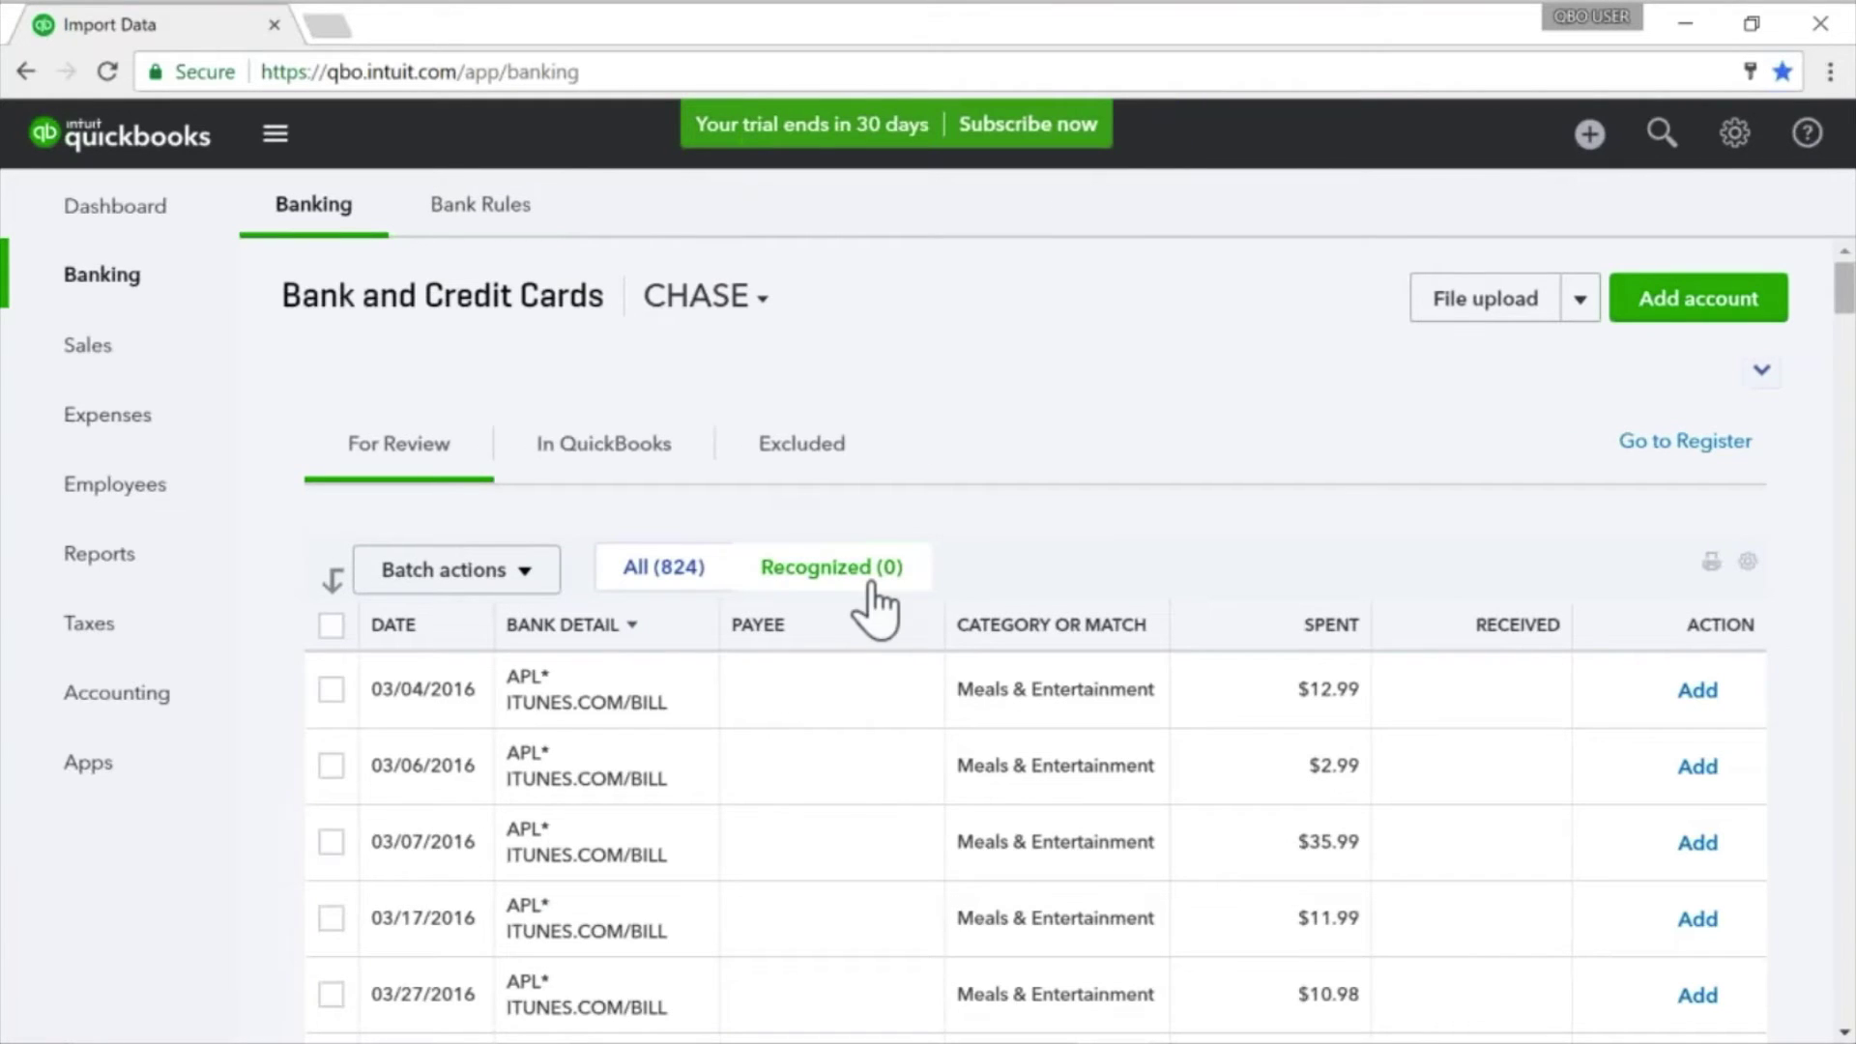
{"action": "left_click", "coordinate": [114, 282]}
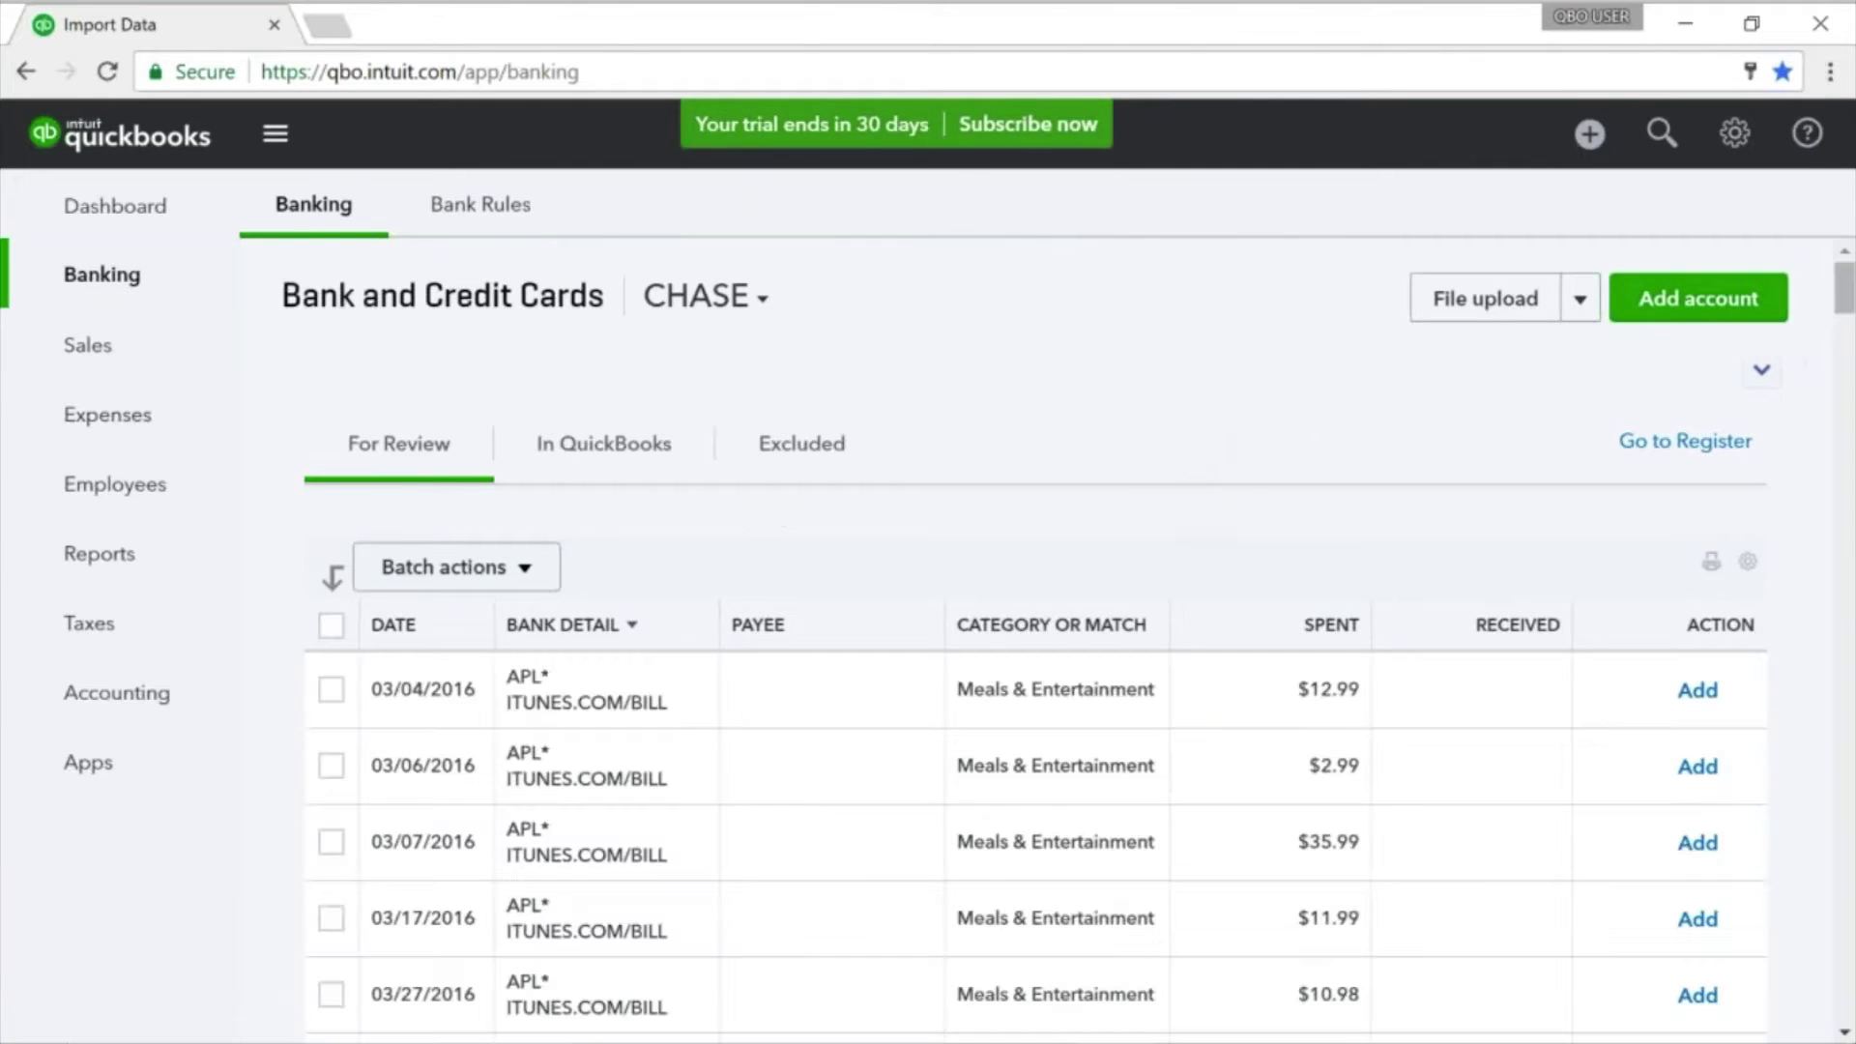
{"action": "left_click", "coordinate": [851, 572]}
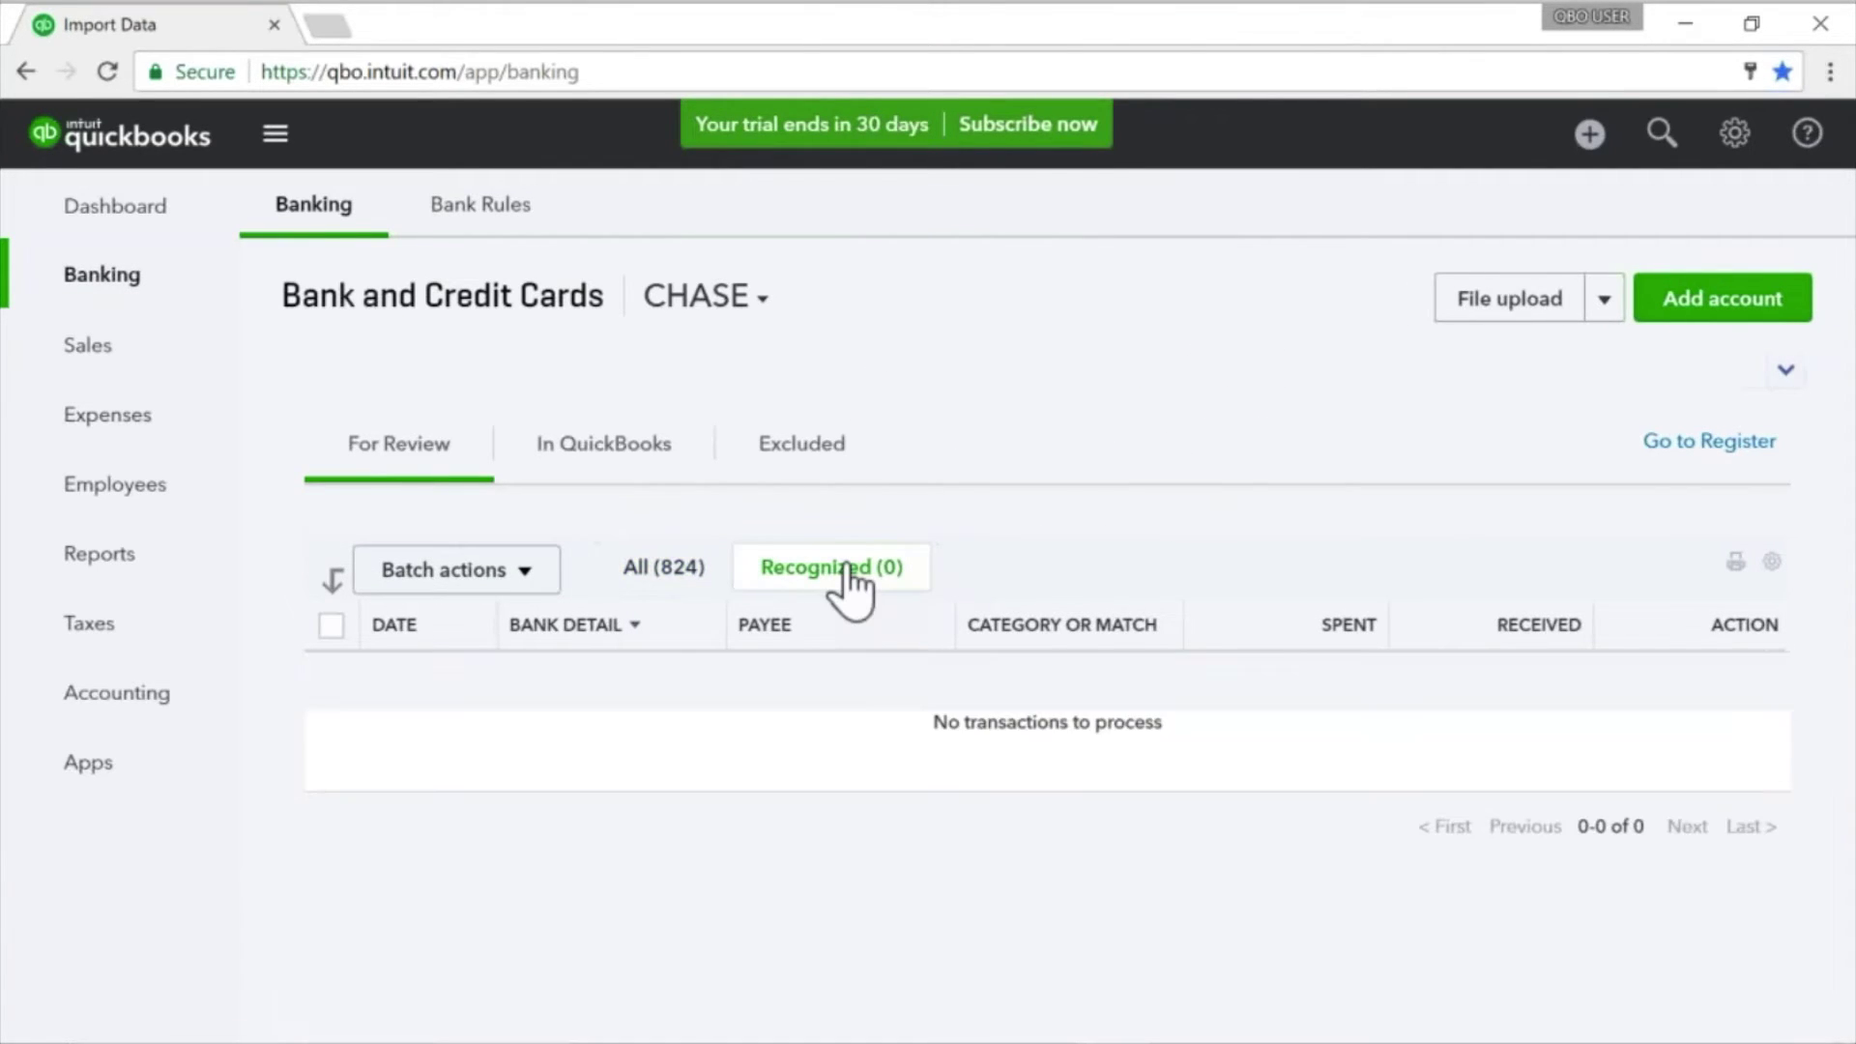
{"action": "left_click", "coordinate": [664, 566]}
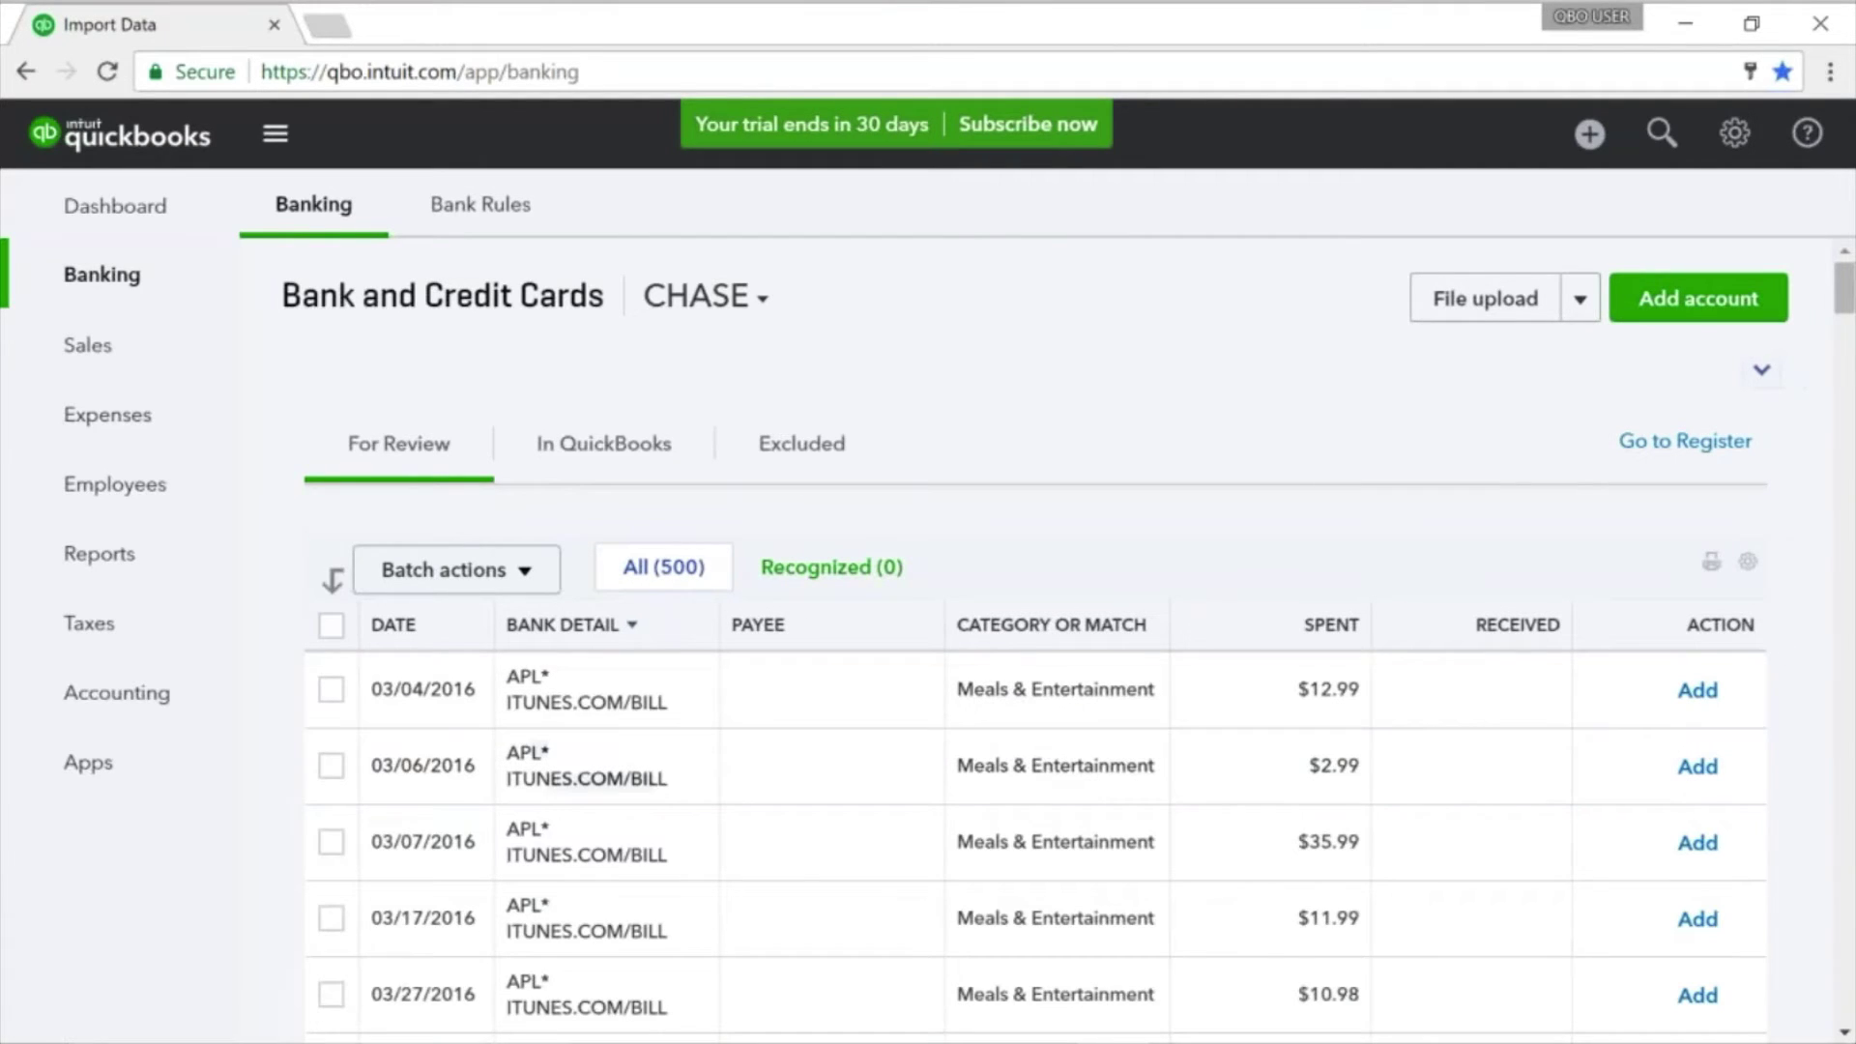
Step: Find the WAL-MART #2591 transaction in the full list, expand it, and copy WAL-MART from its description
{"action": "scroll", "coordinate": [1800, 742], "scroll_direction": "down", "scroll_amount": 20}
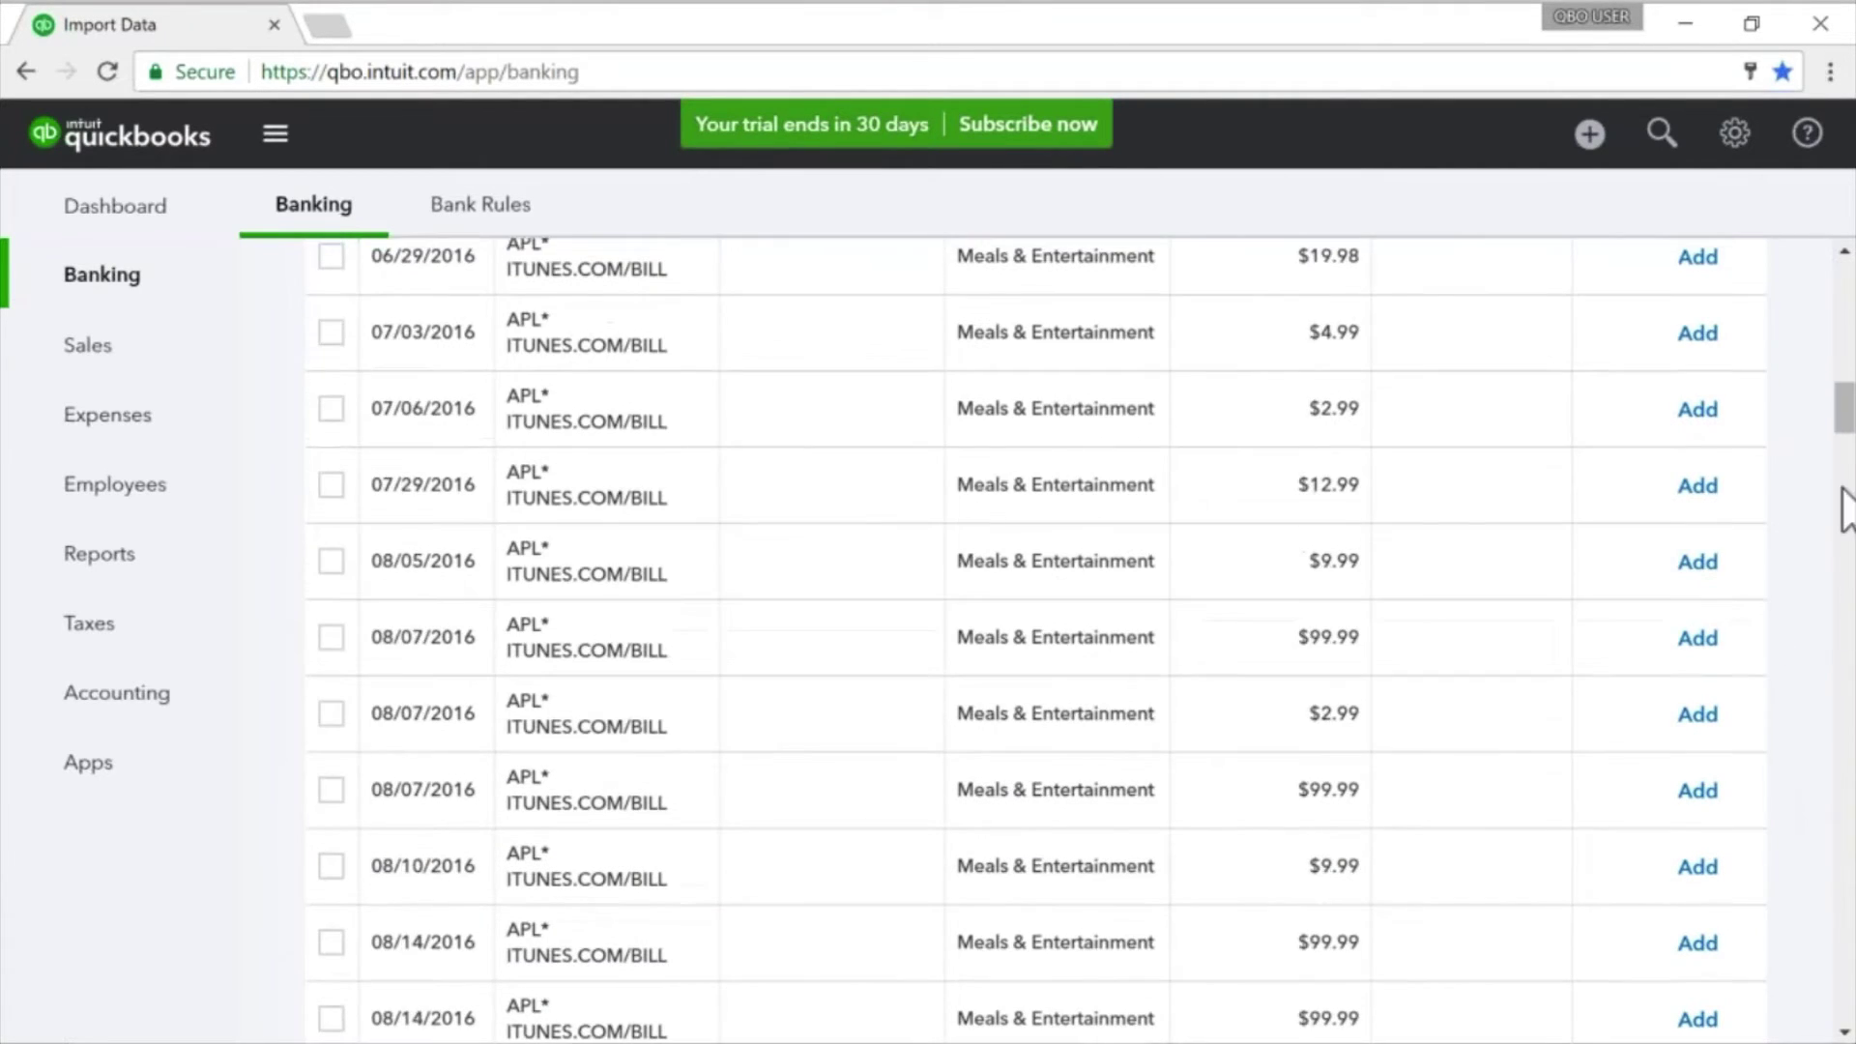
{"action": "left_click_drag", "start_coordinate": [1844, 435], "coordinate": [1843, 555]}
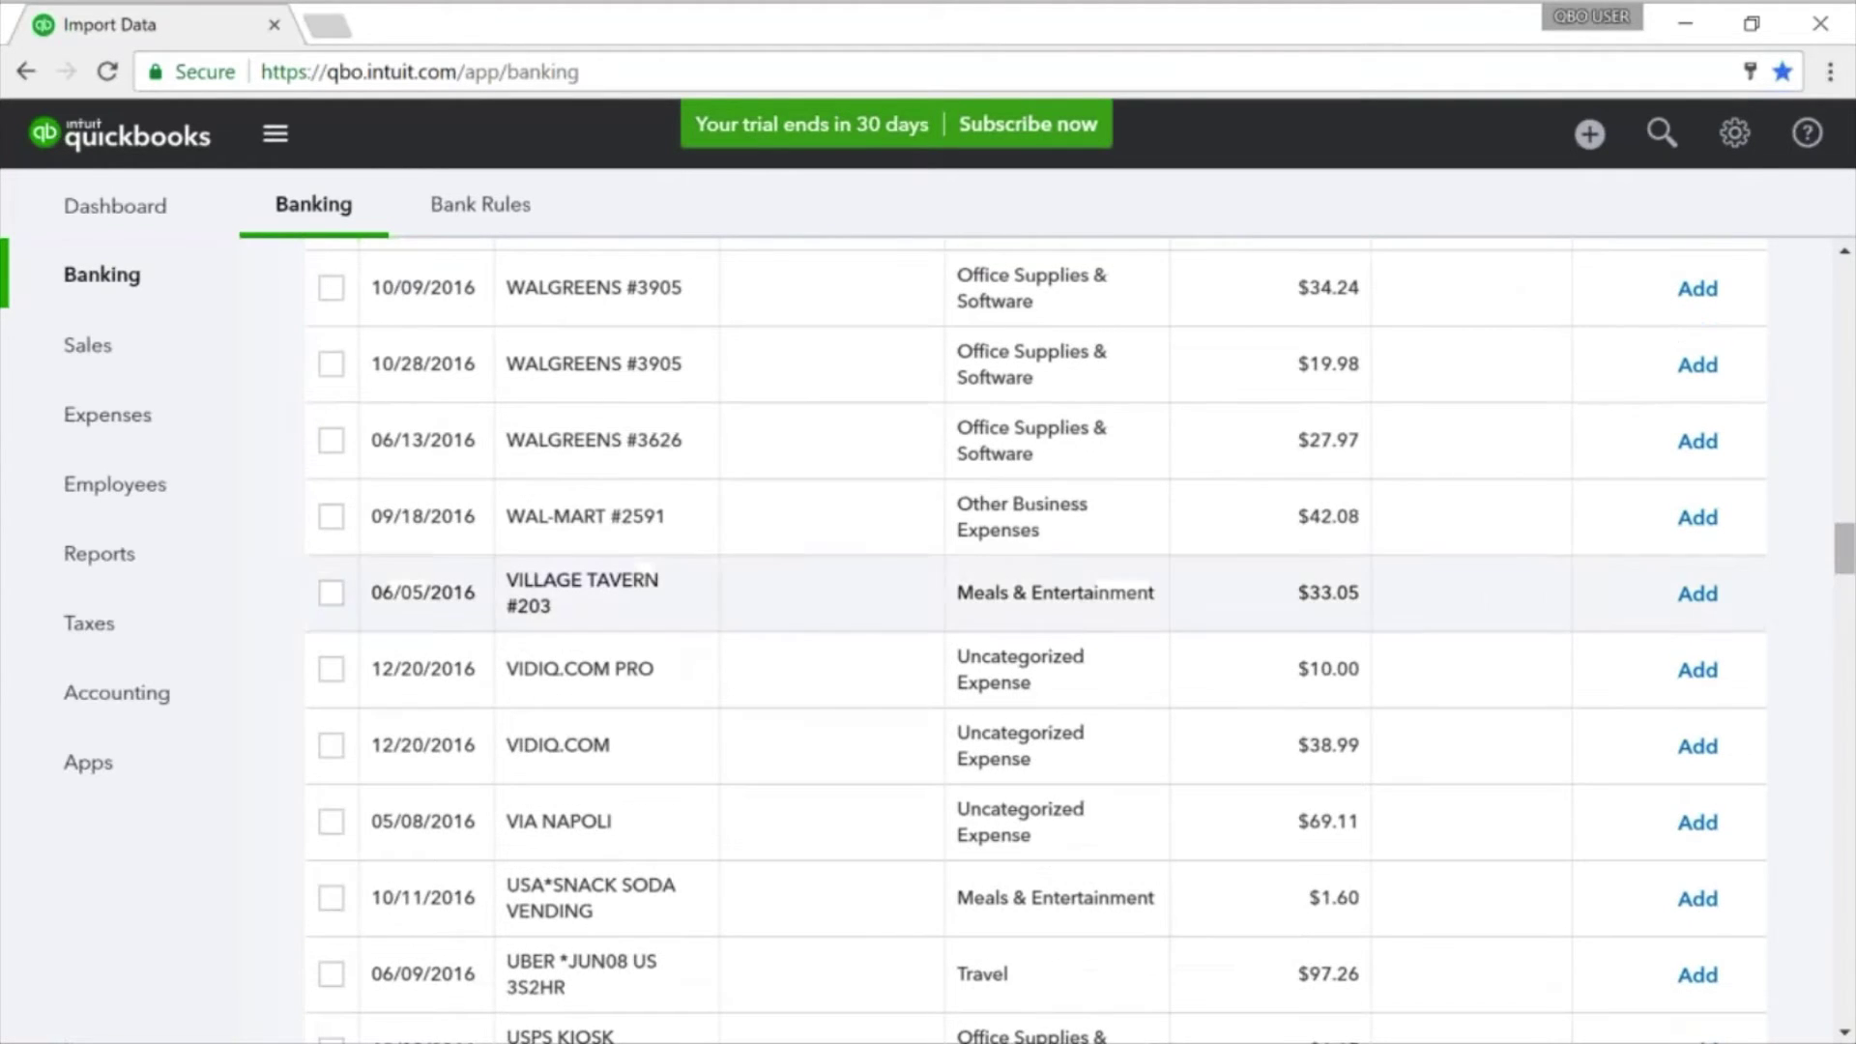
{"action": "left_click", "coordinate": [635, 520]}
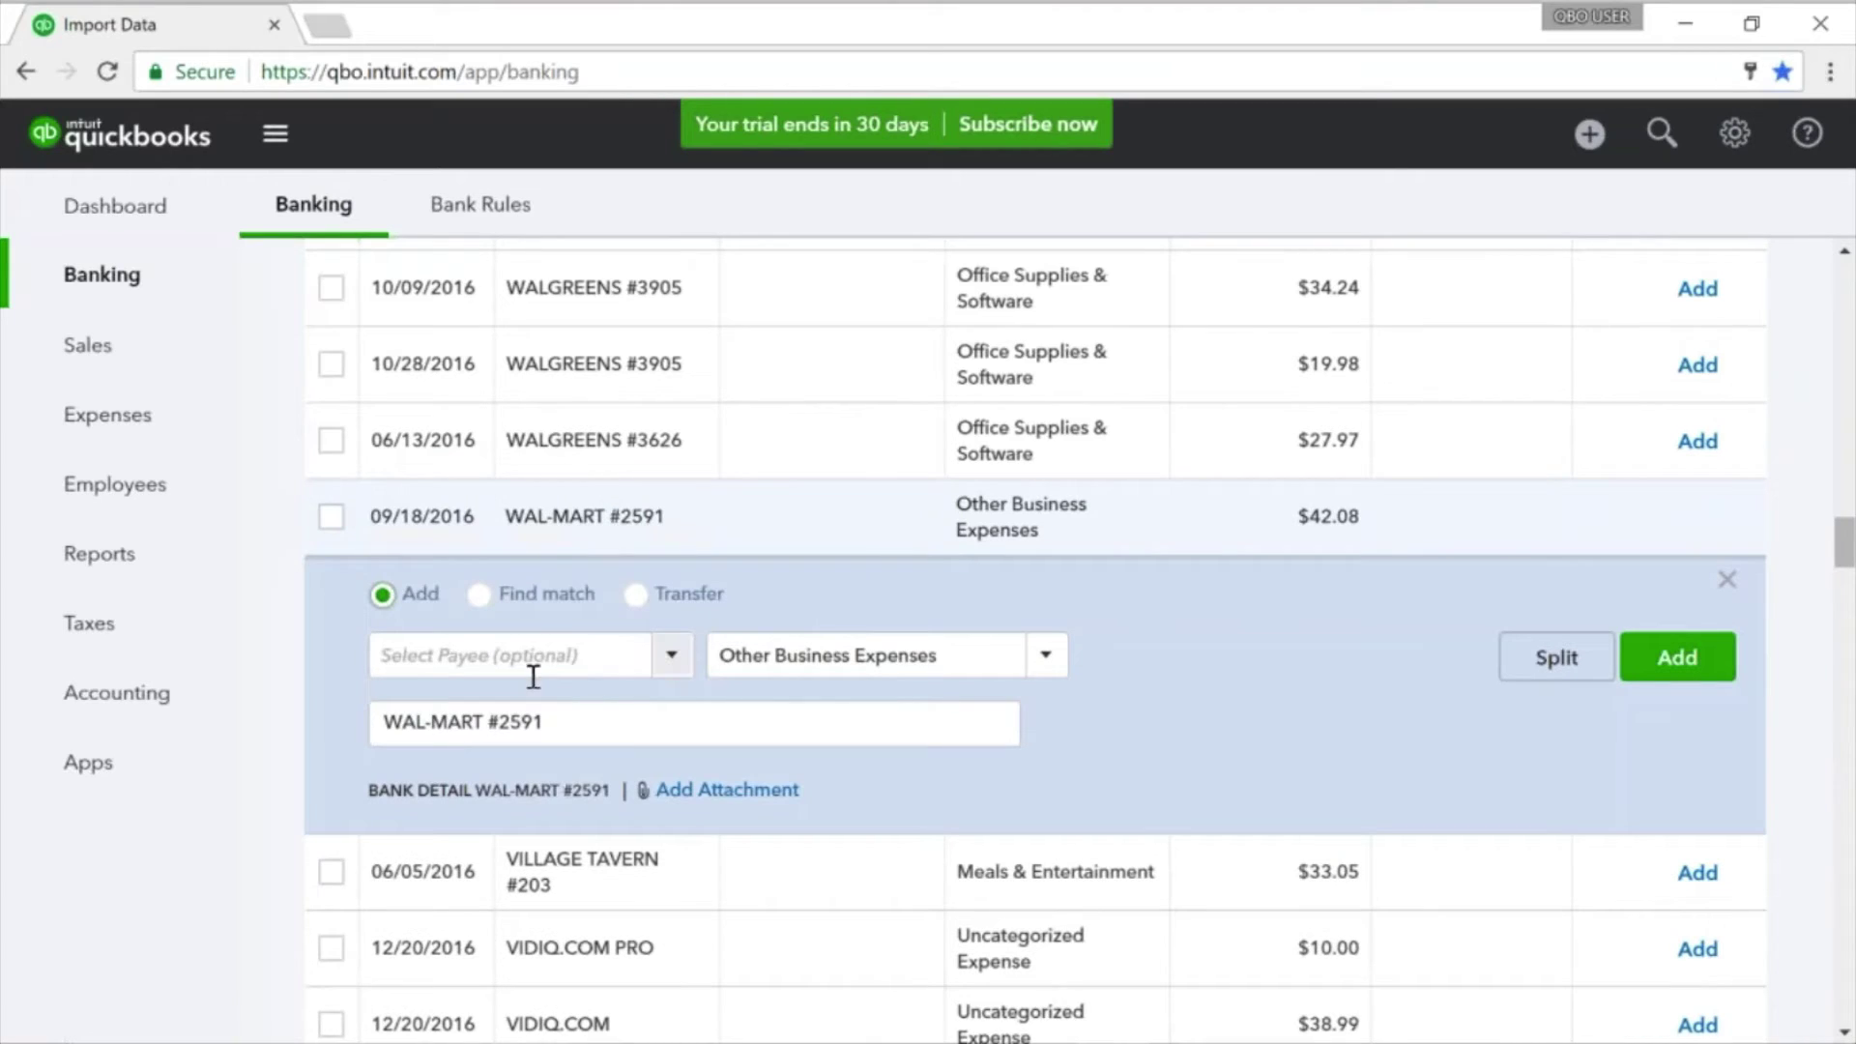
{"action": "left_click_drag", "start_coordinate": [484, 721], "coordinate": [298, 715]}
{"action": "key", "text": "ctrl+c"}
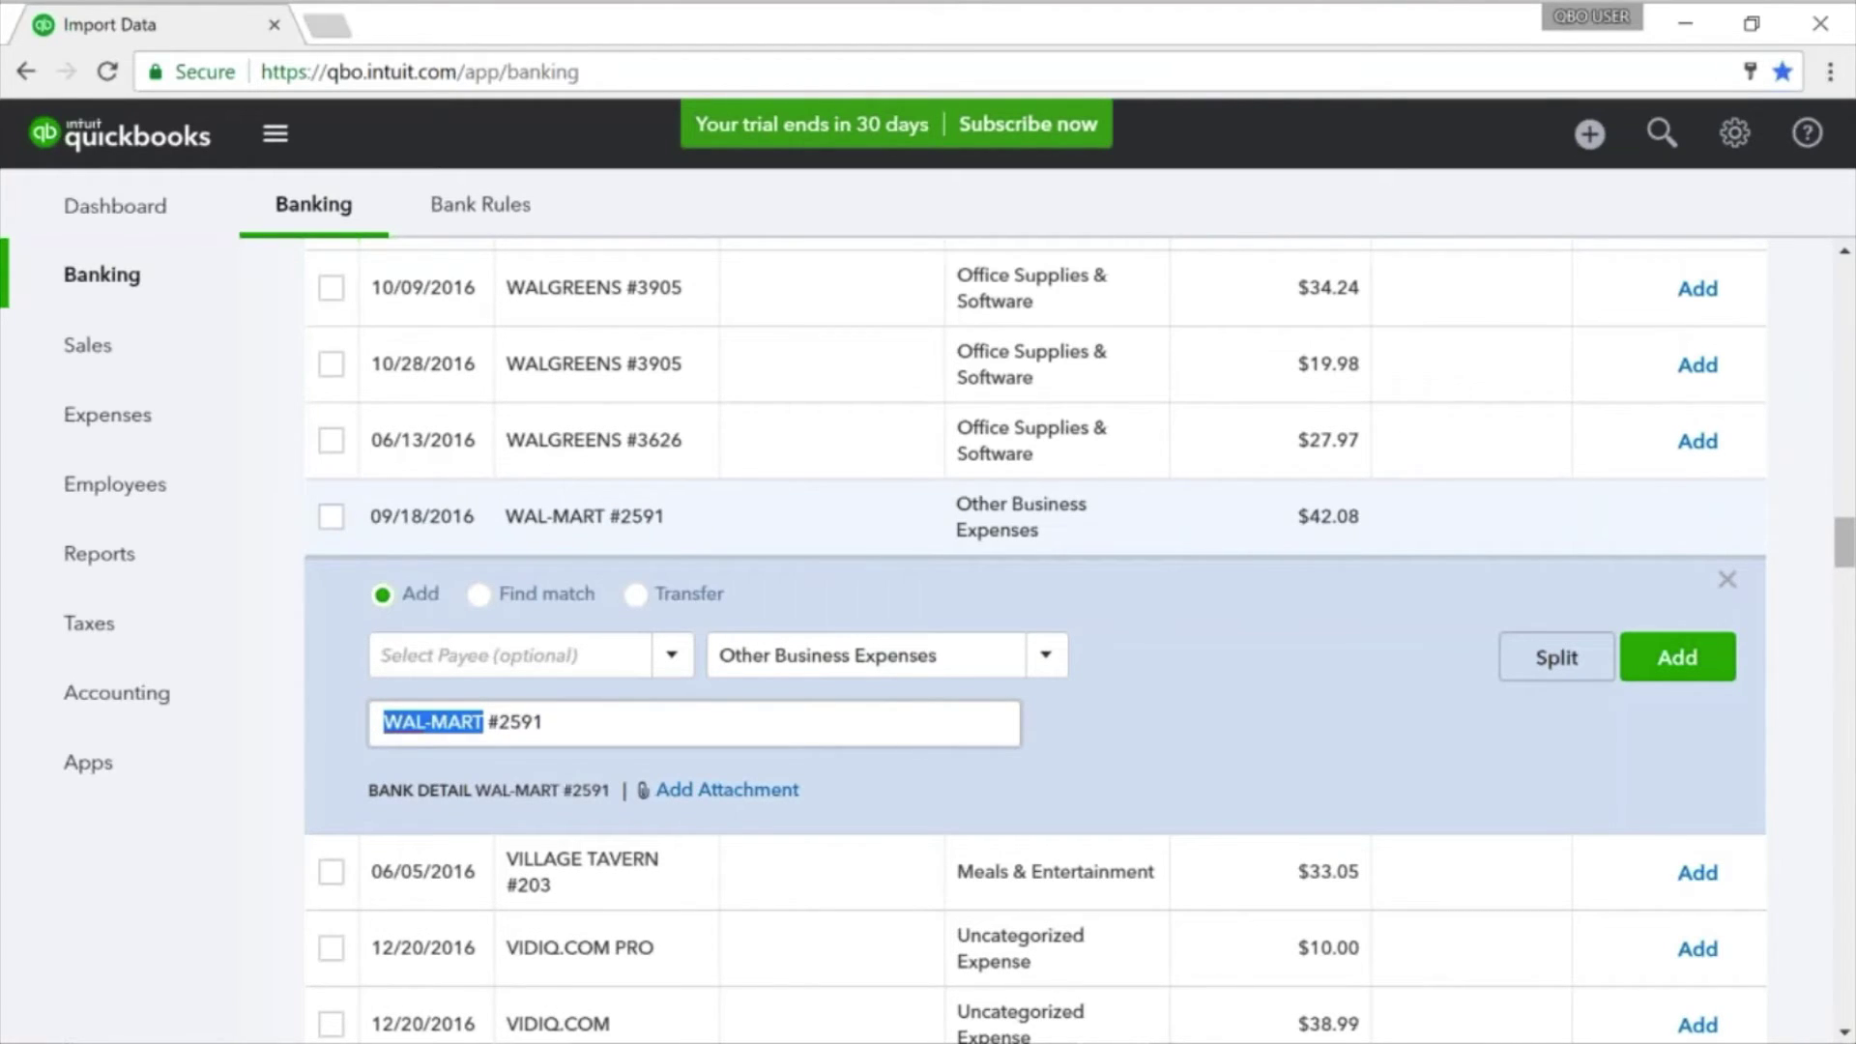
Step: Start a new Money out bank rule named WAL-MART with the condition that bank text contains WAL-MART
{"action": "scroll", "coordinate": [1648, 425], "scroll_direction": "up", "scroll_amount": 20}
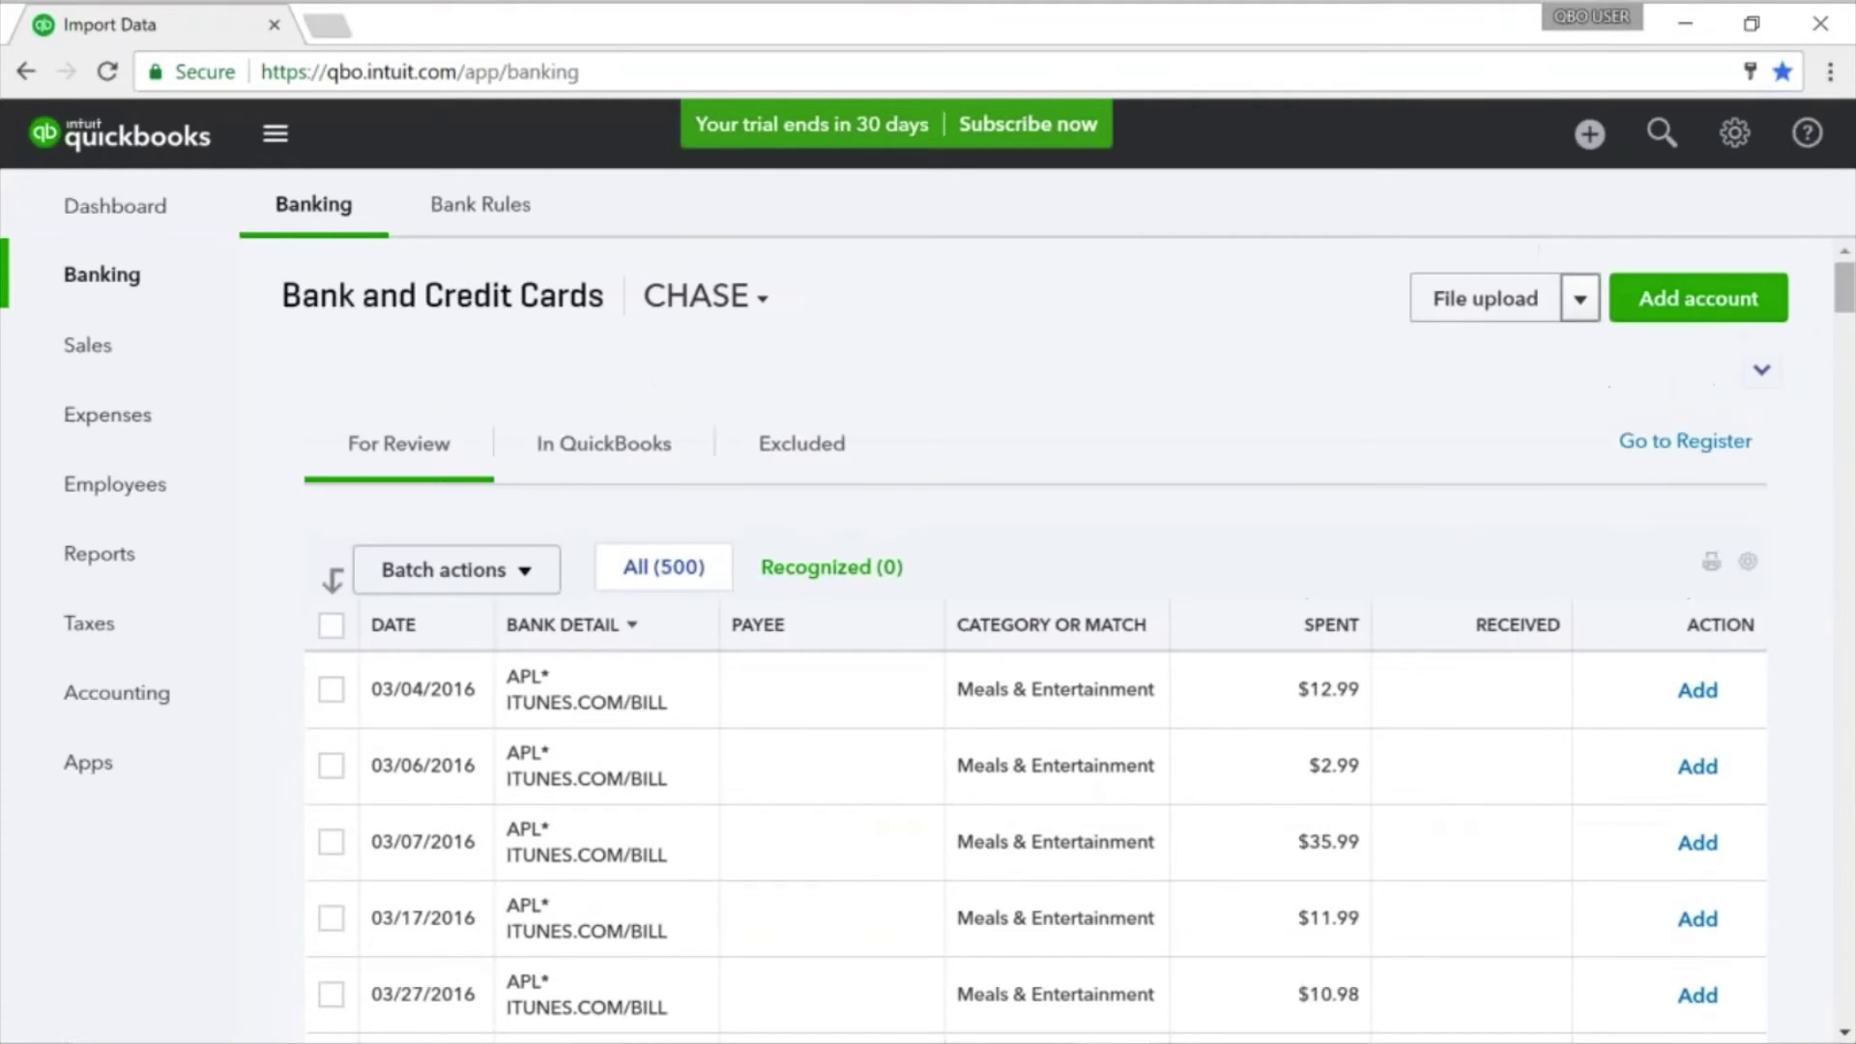
{"action": "left_click", "coordinate": [1580, 298]}
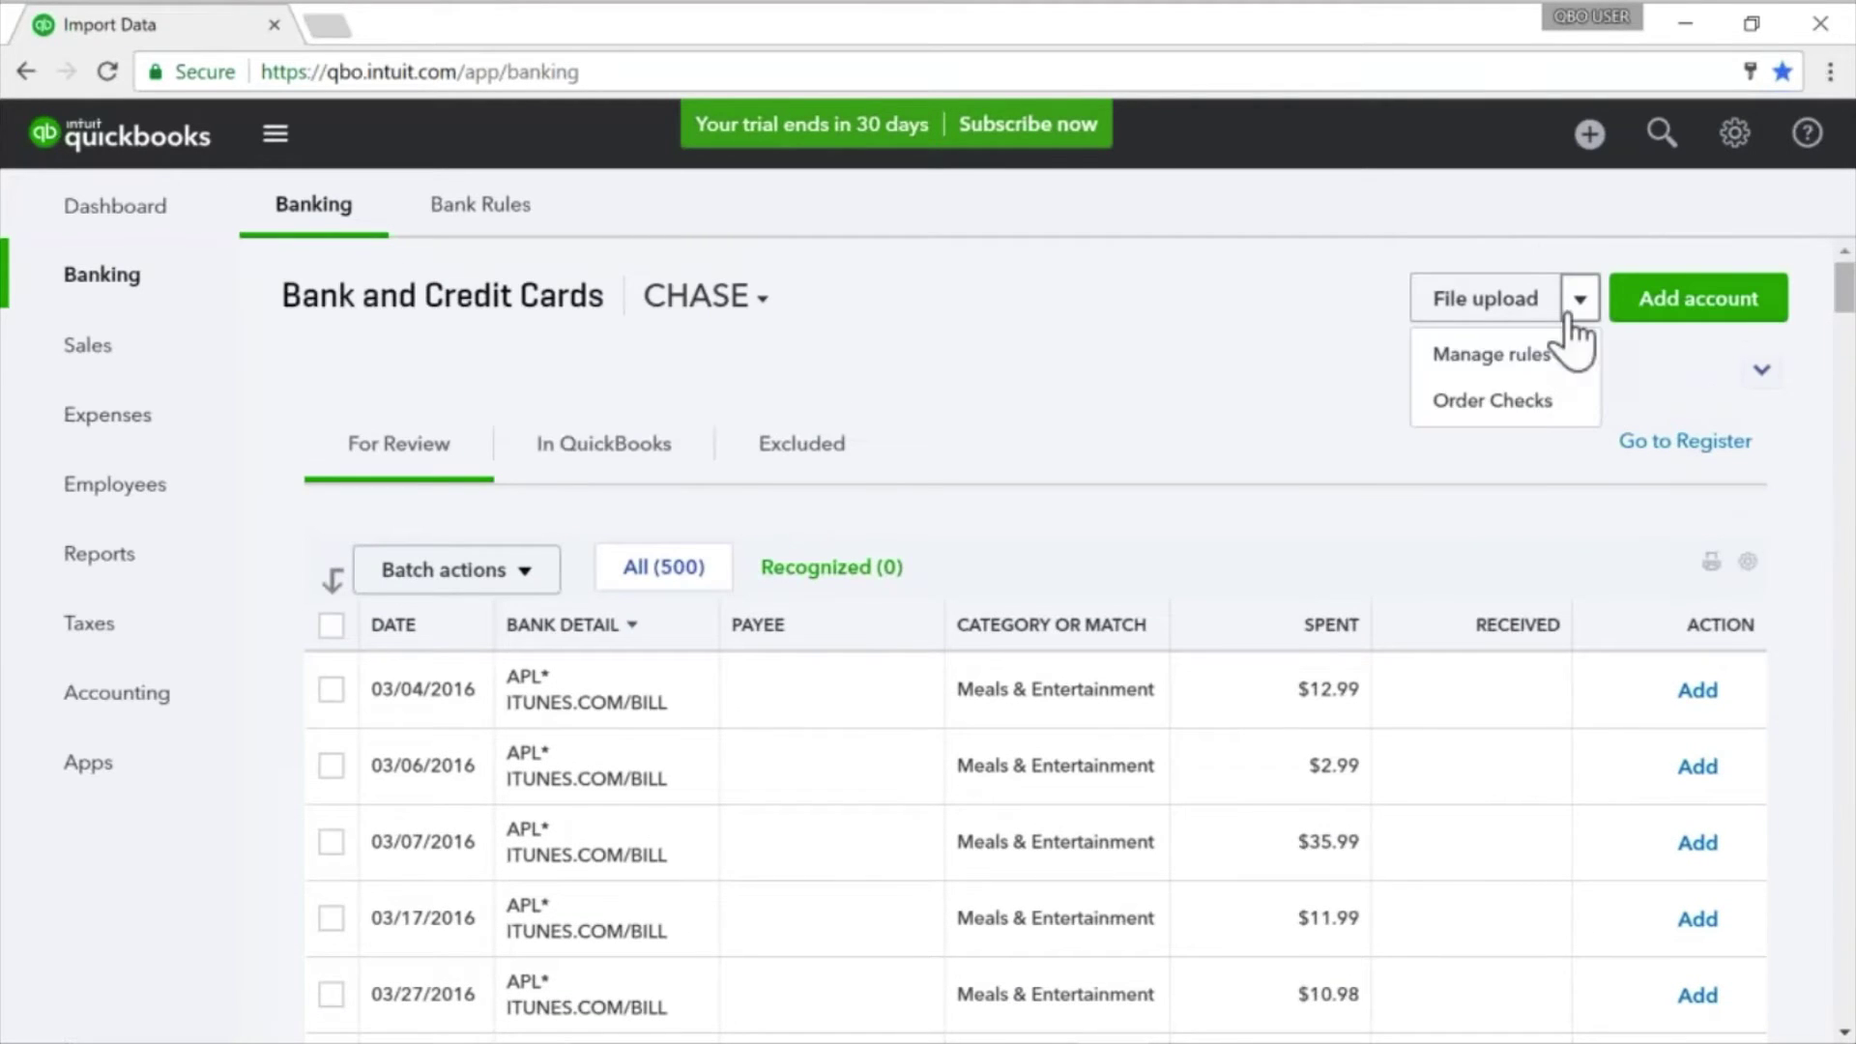
{"action": "left_click", "coordinate": [1496, 352]}
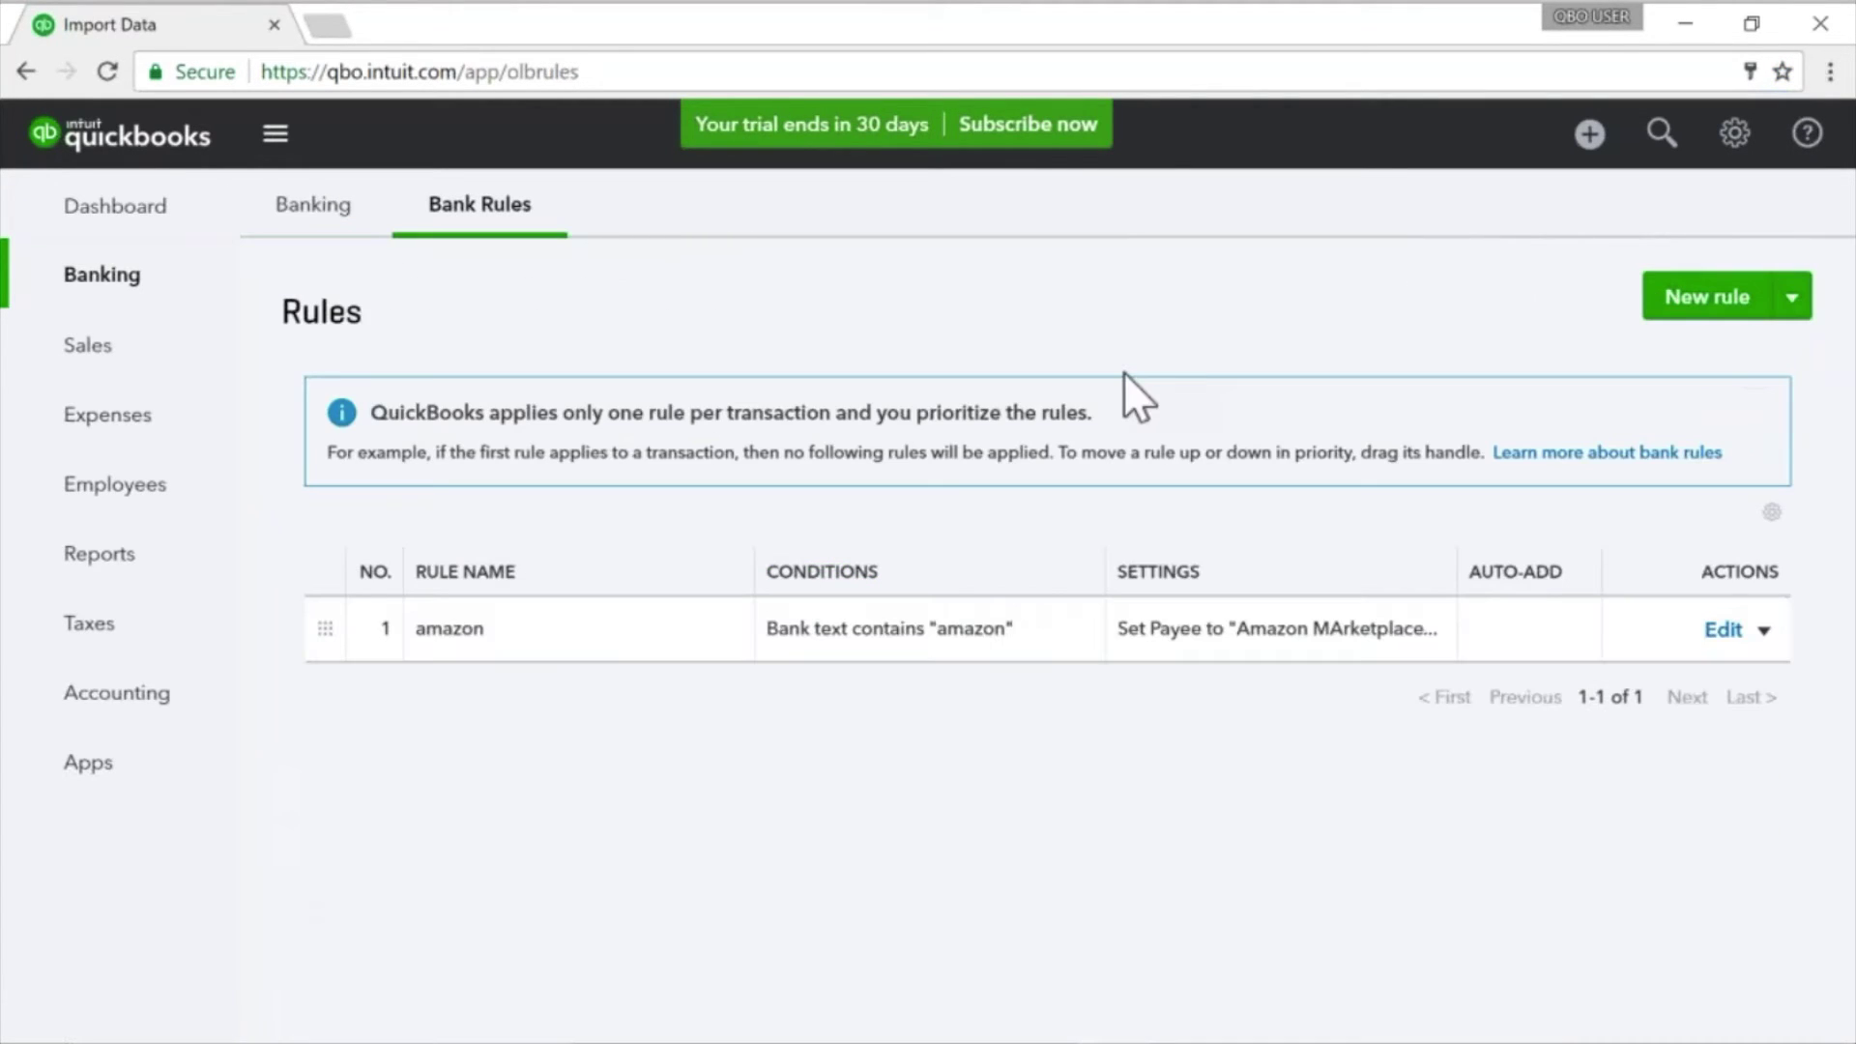
{"action": "left_click", "coordinate": [1707, 297]}
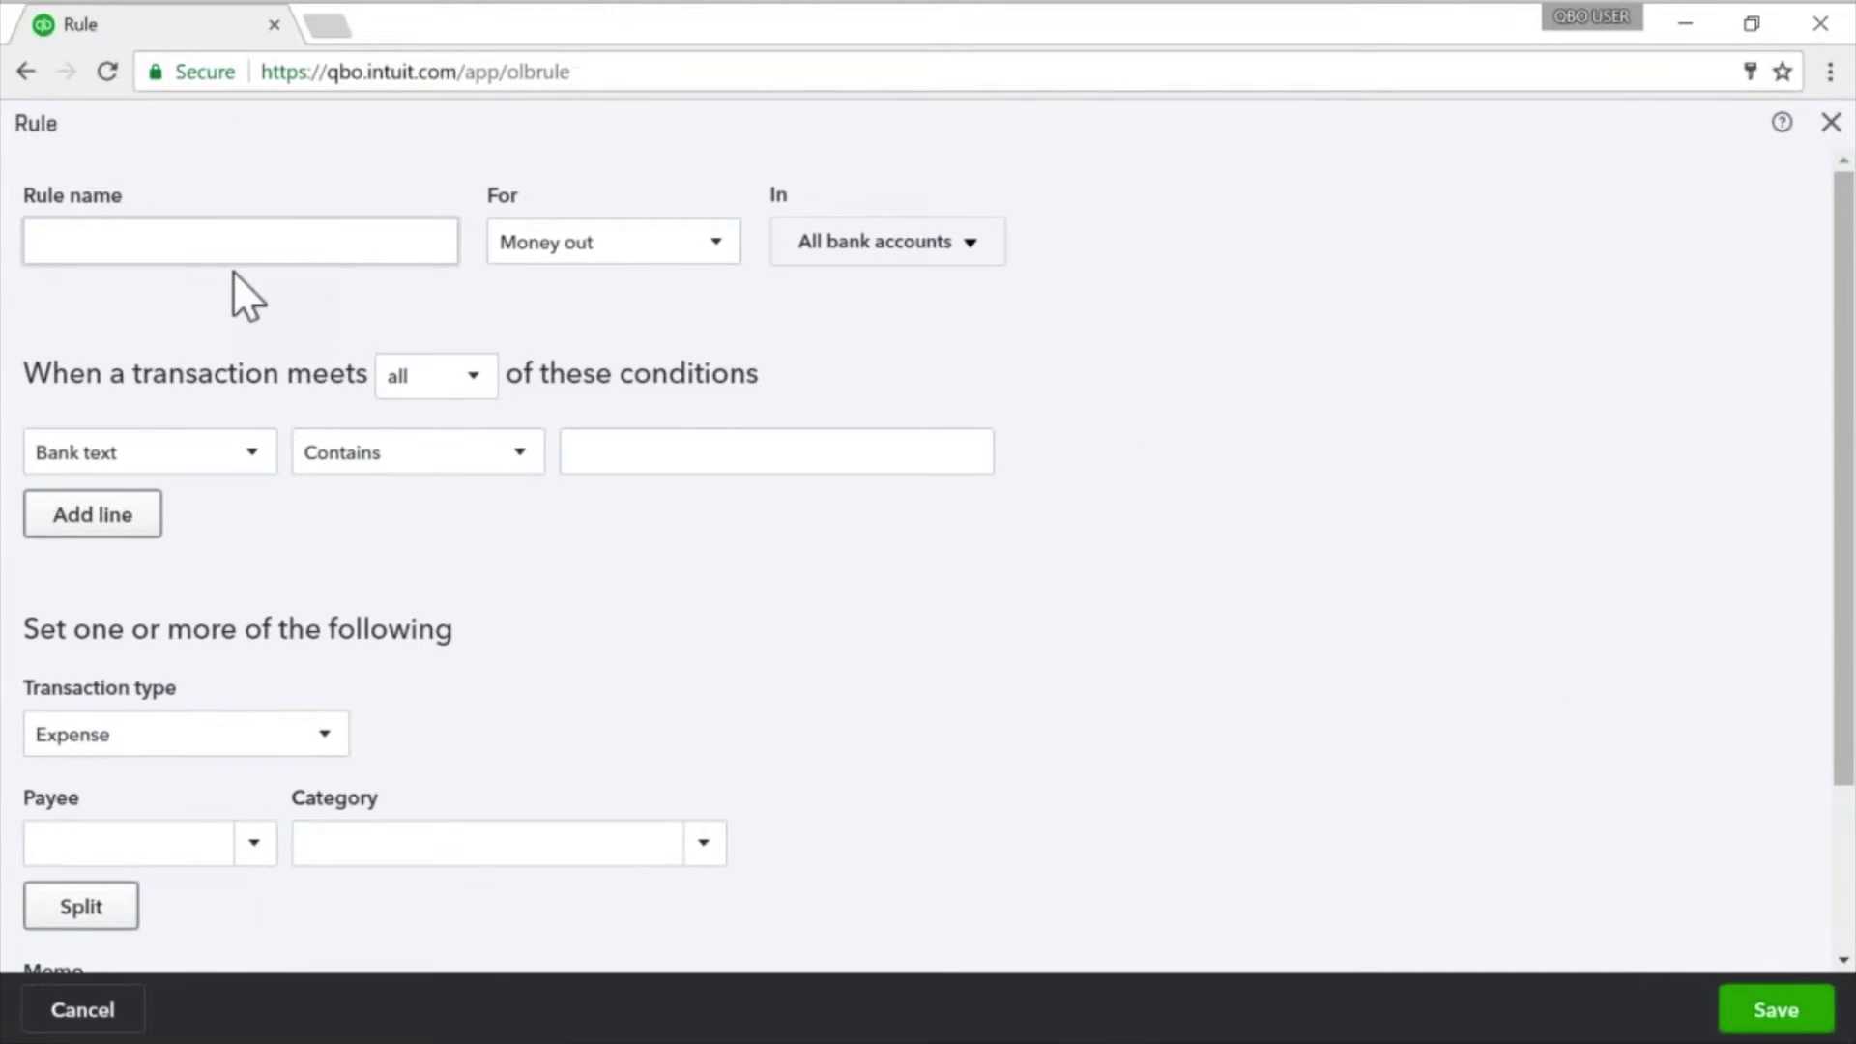
{"action": "type", "text": "WAL-MART"}
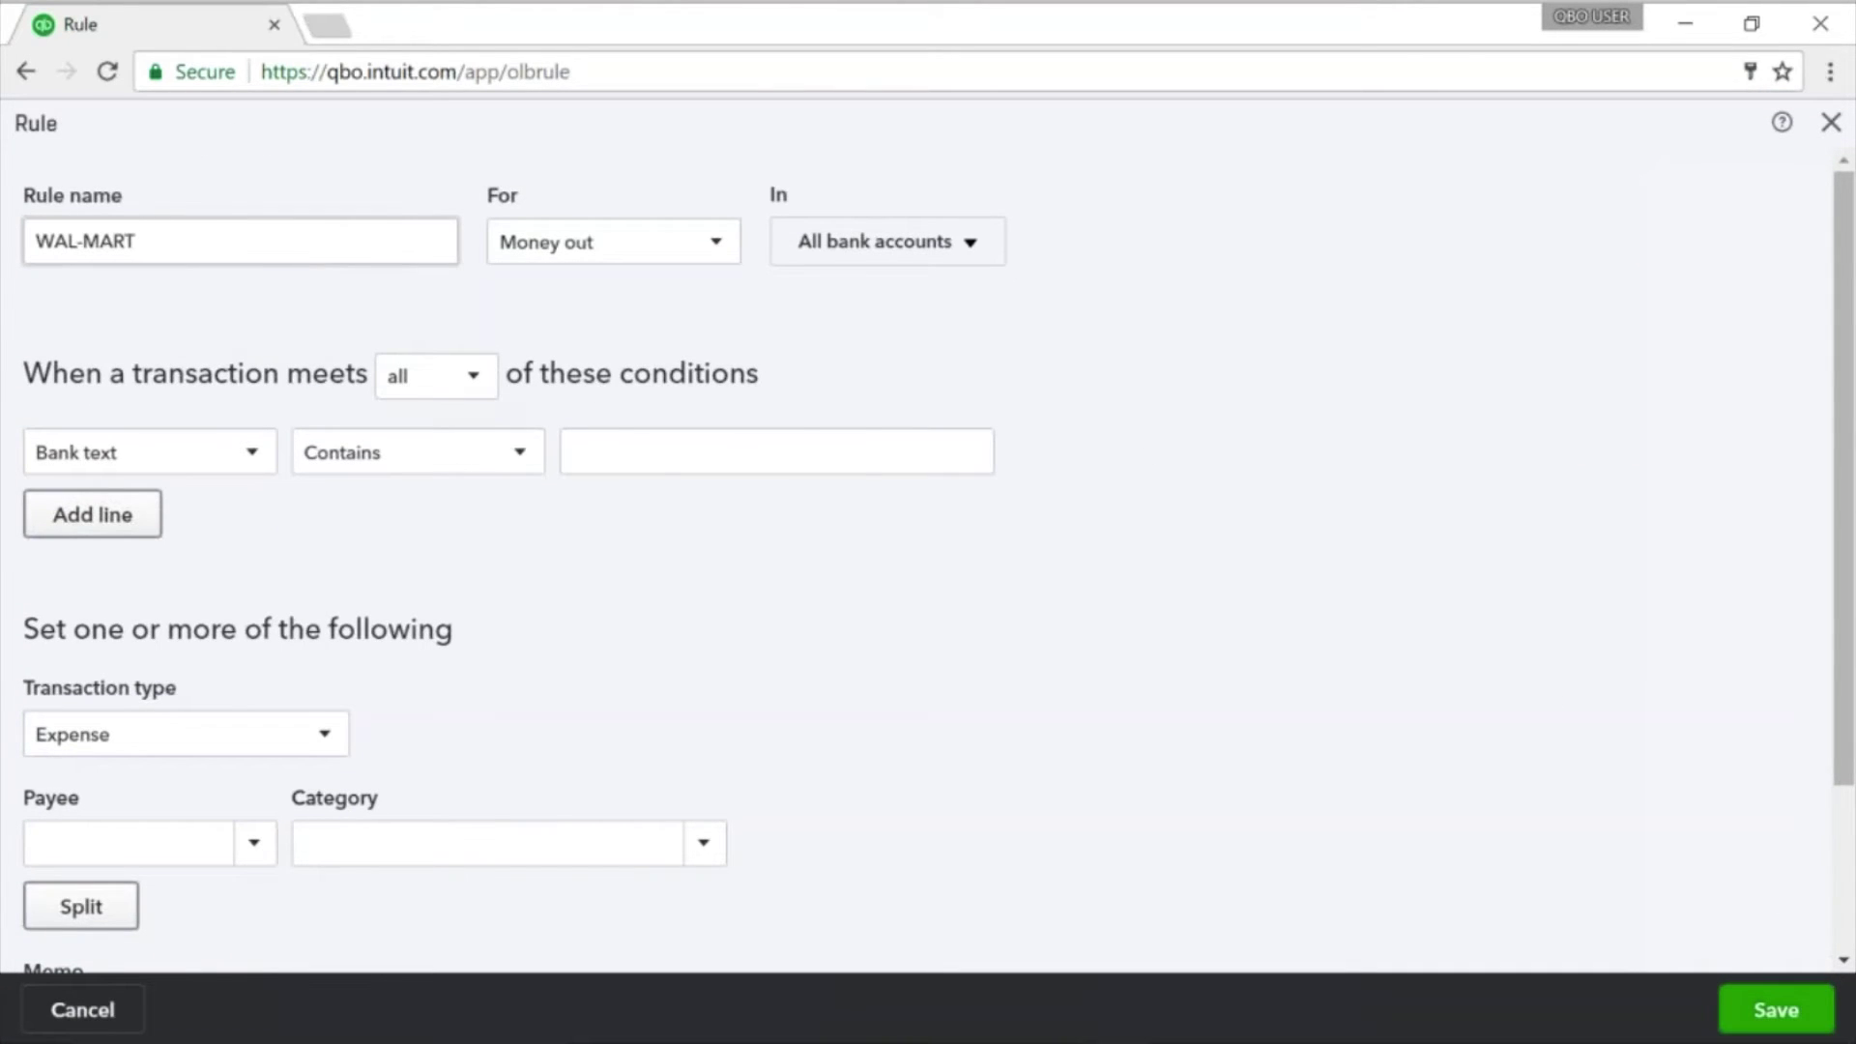
{"action": "left_click", "coordinate": [663, 458]}
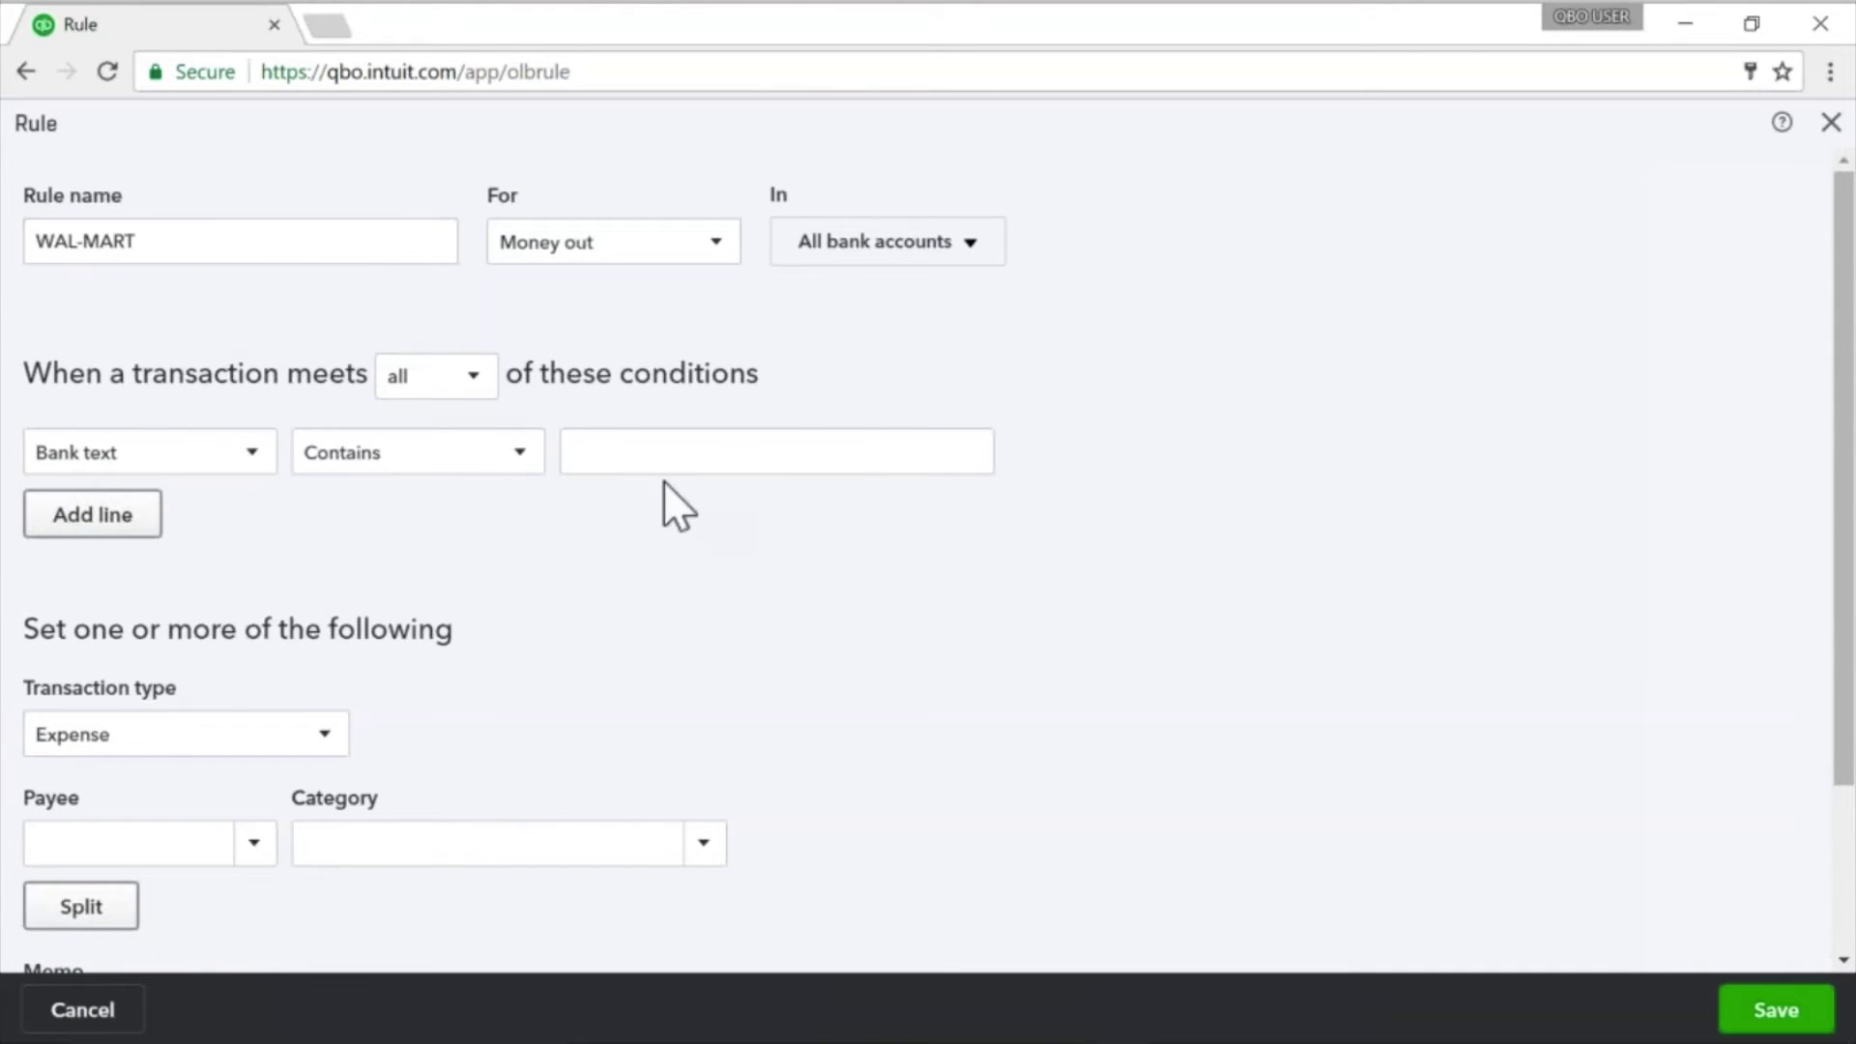
{"action": "left_click", "coordinate": [633, 456]}
{"action": "key", "text": "ctrl+v"}
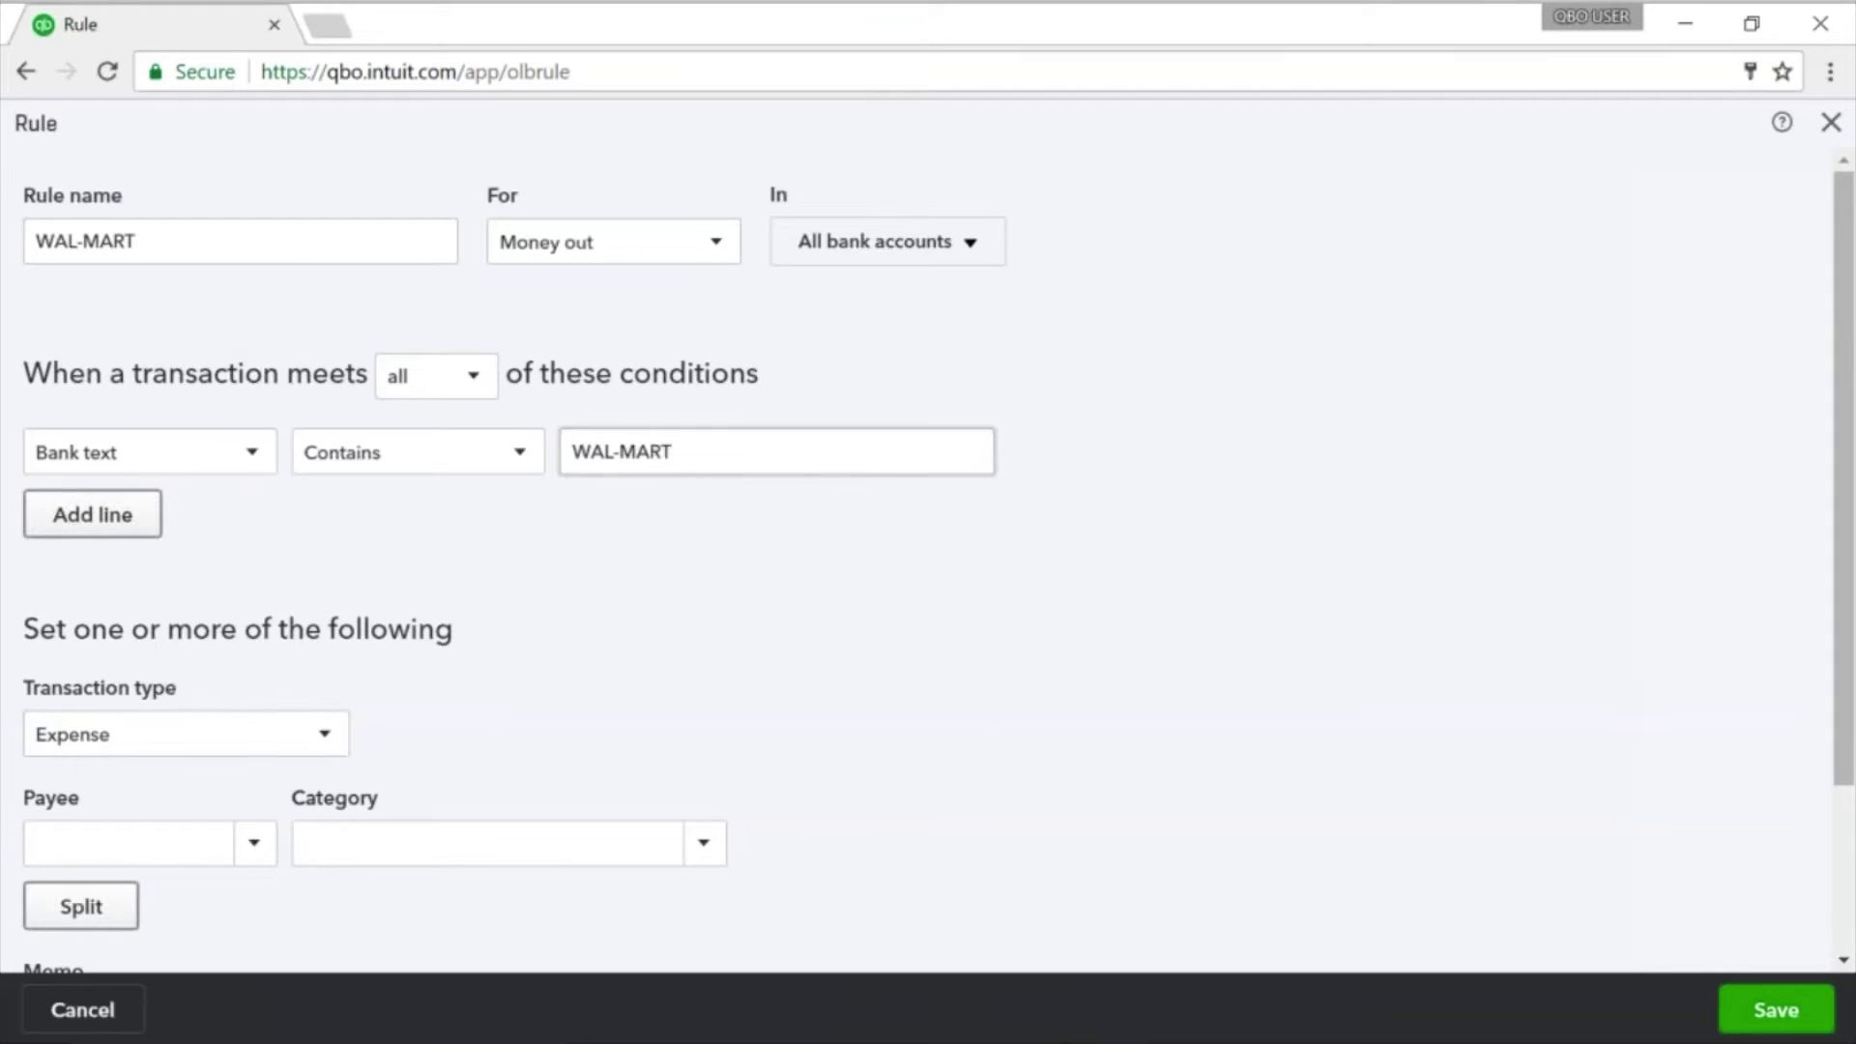
Step: Add WAL-MART as the rule's payee, set the category to Office Supplies & Software, and save the rule
{"action": "left_click", "coordinate": [132, 837]}
{"action": "key", "text": "ctrl+v"}
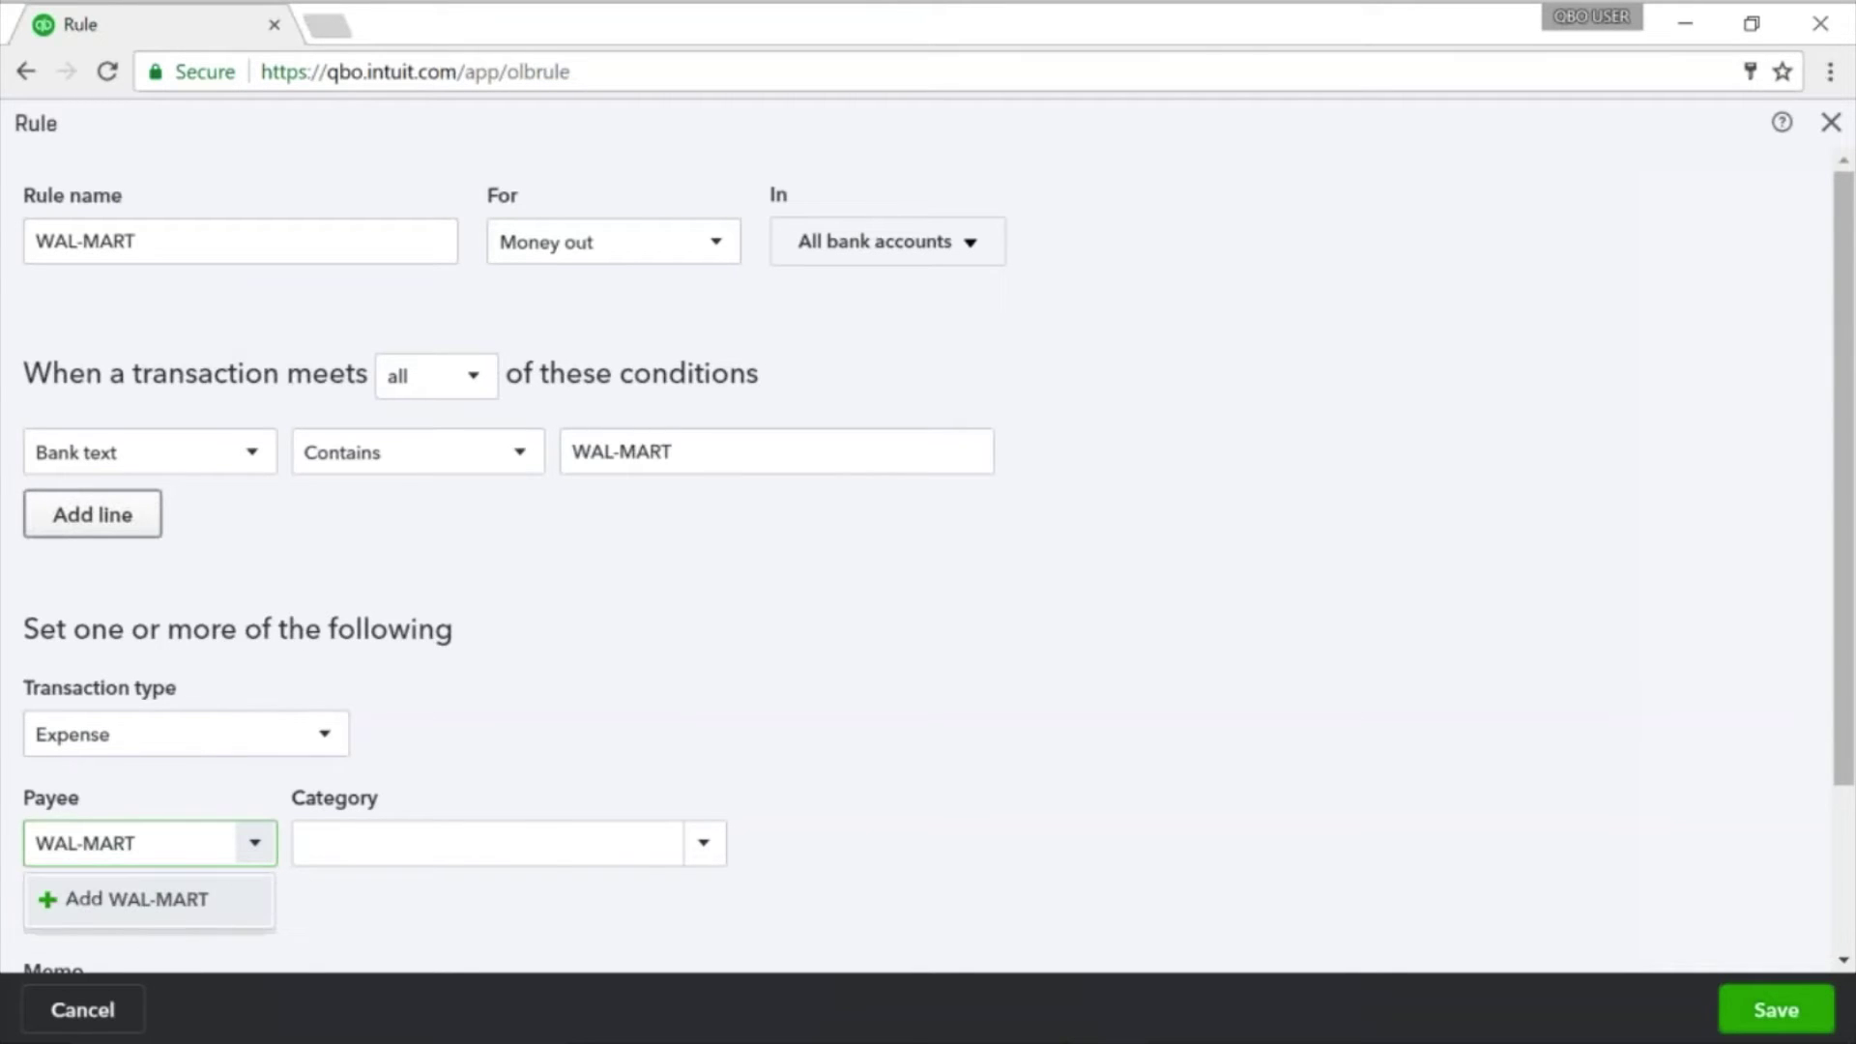
{"action": "left_click", "coordinate": [126, 895]}
{"action": "left_click", "coordinate": [496, 843]}
{"action": "left_click", "coordinate": [480, 837]}
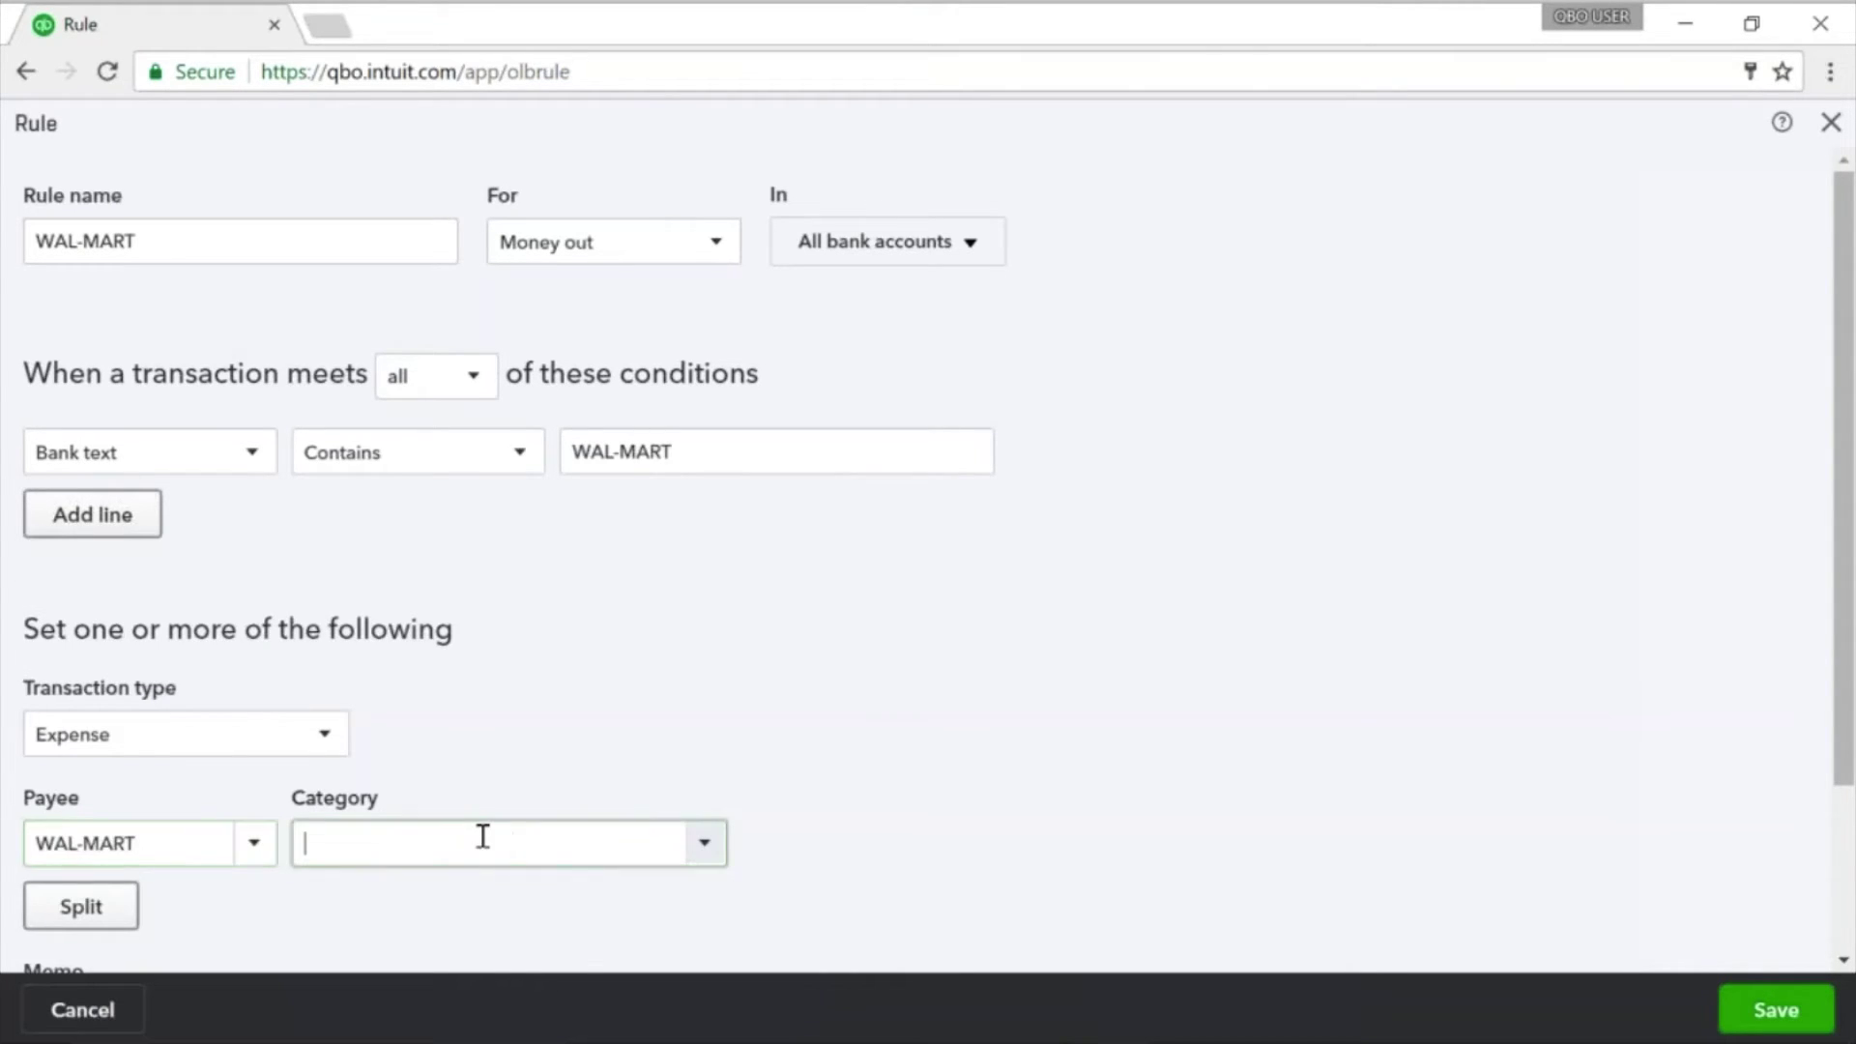
{"action": "type", "text": "off"}
{"action": "left_click", "coordinate": [359, 955]}
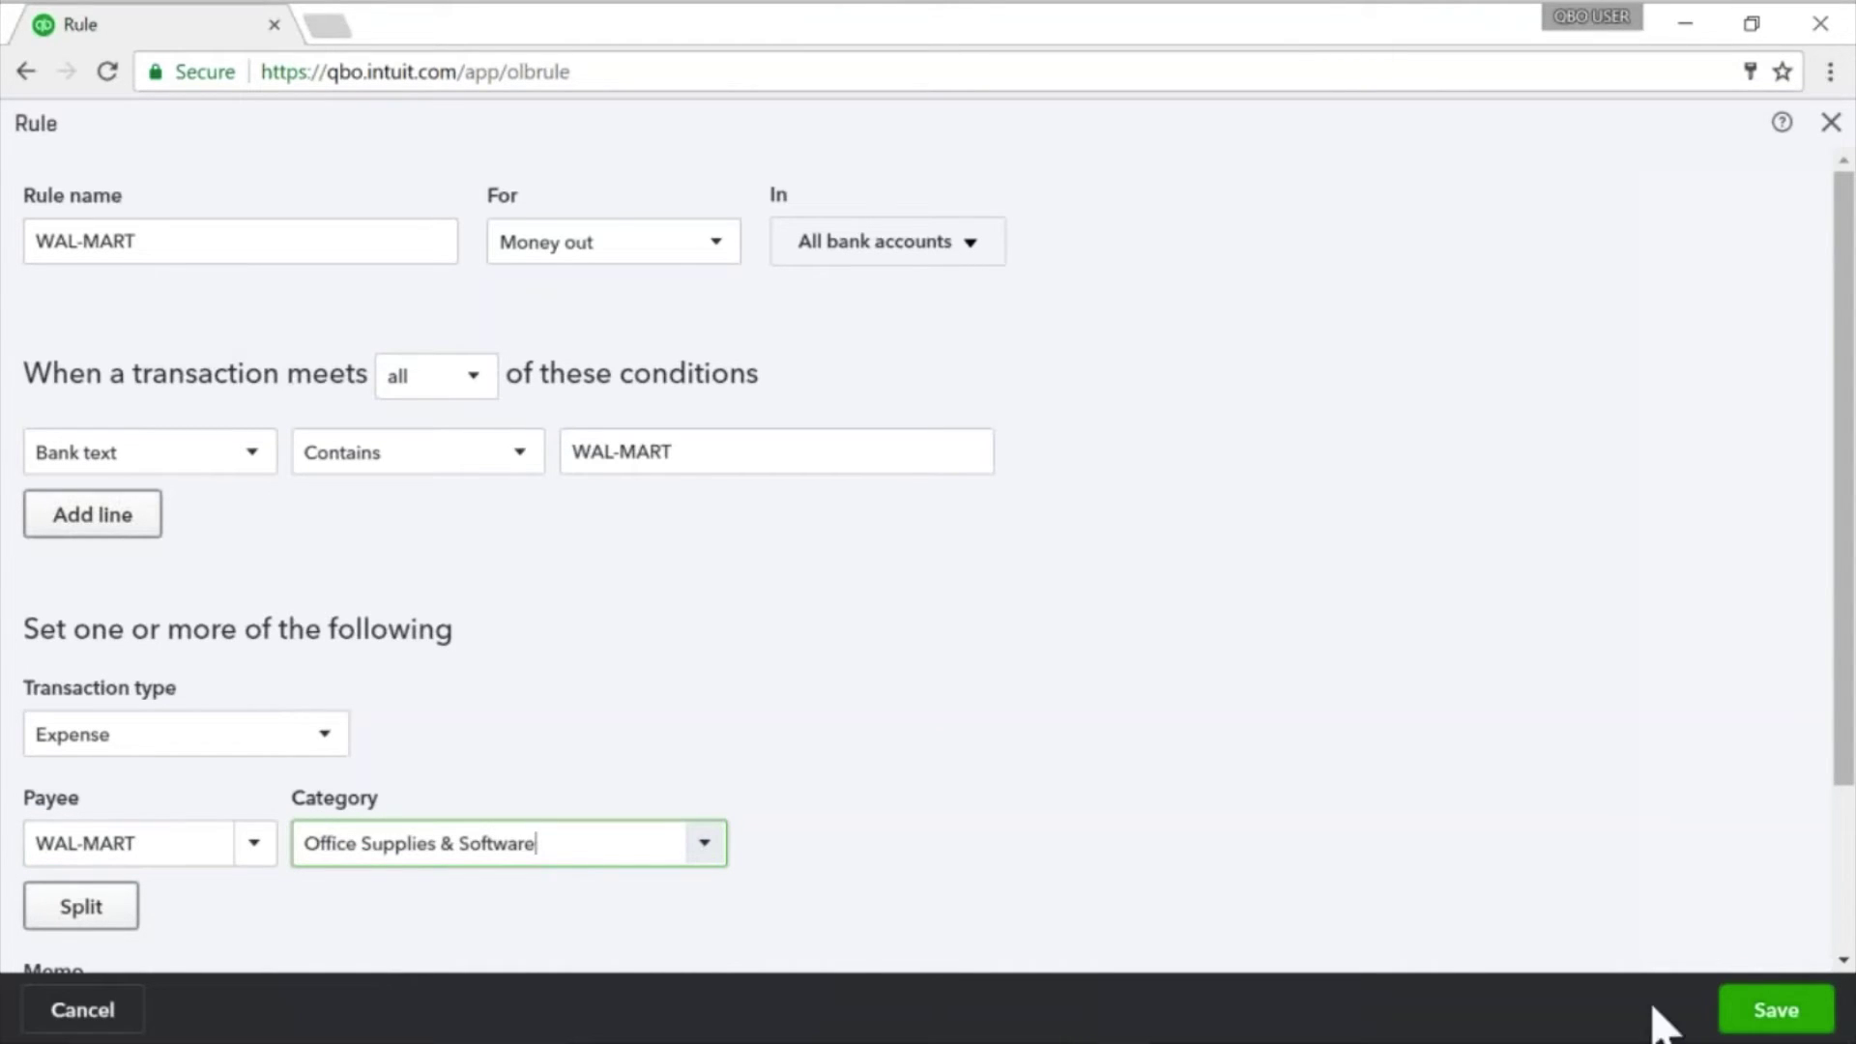
{"action": "left_click", "coordinate": [1769, 1013]}
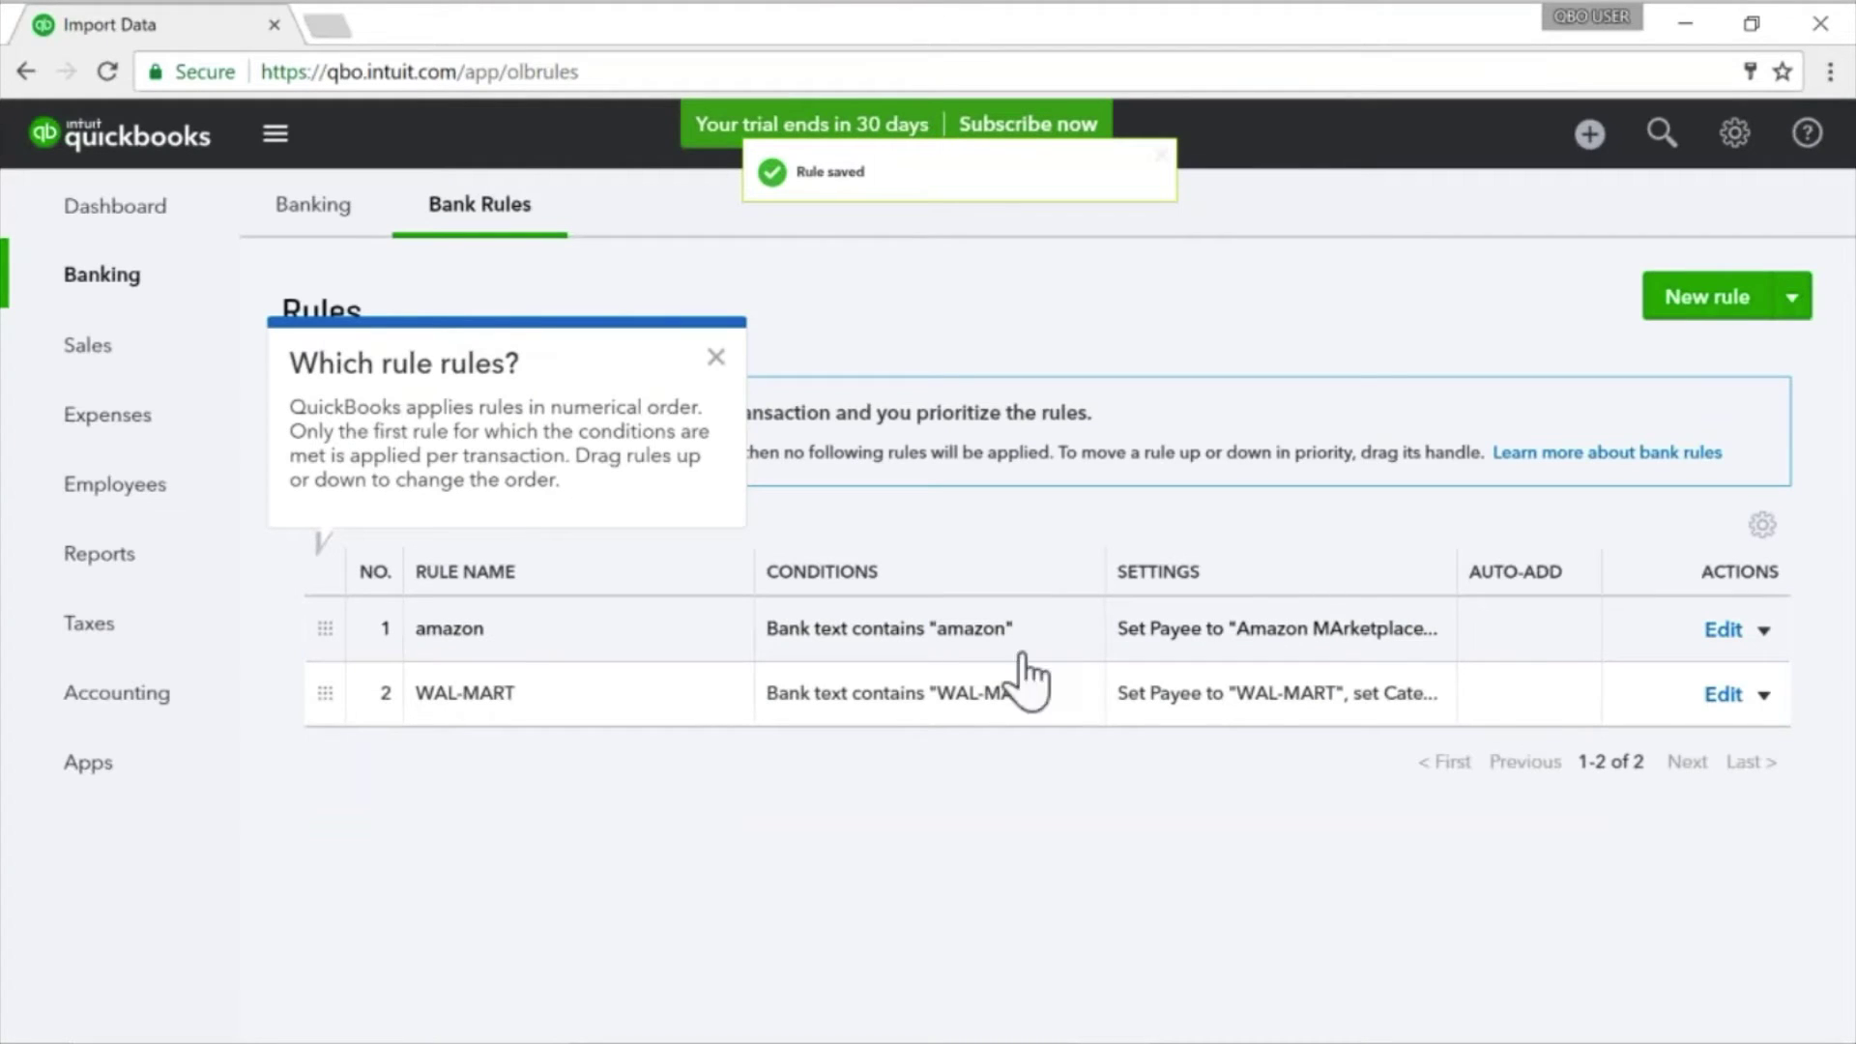
Step: Open the amazon bank rule, check which bank accounts it applies to, and close it without changes
{"action": "left_click", "coordinate": [1720, 630]}
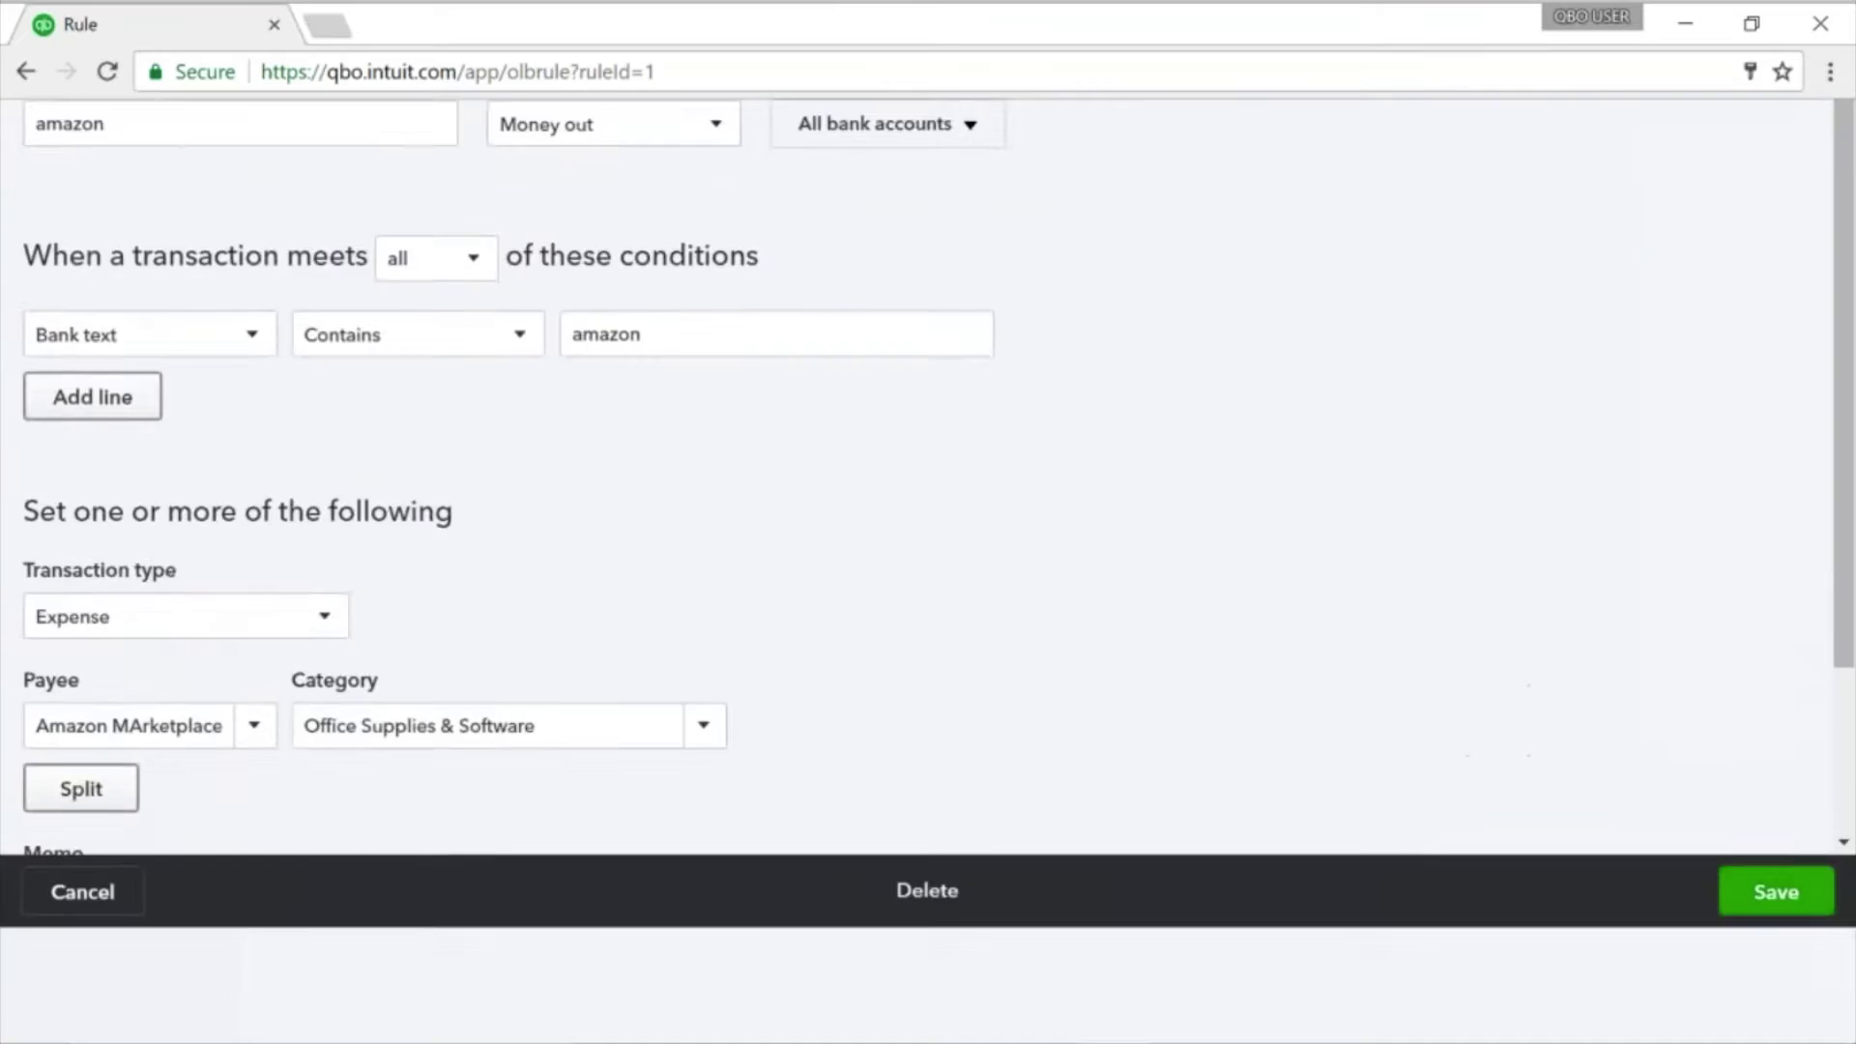
{"action": "left_click", "coordinate": [887, 242]}
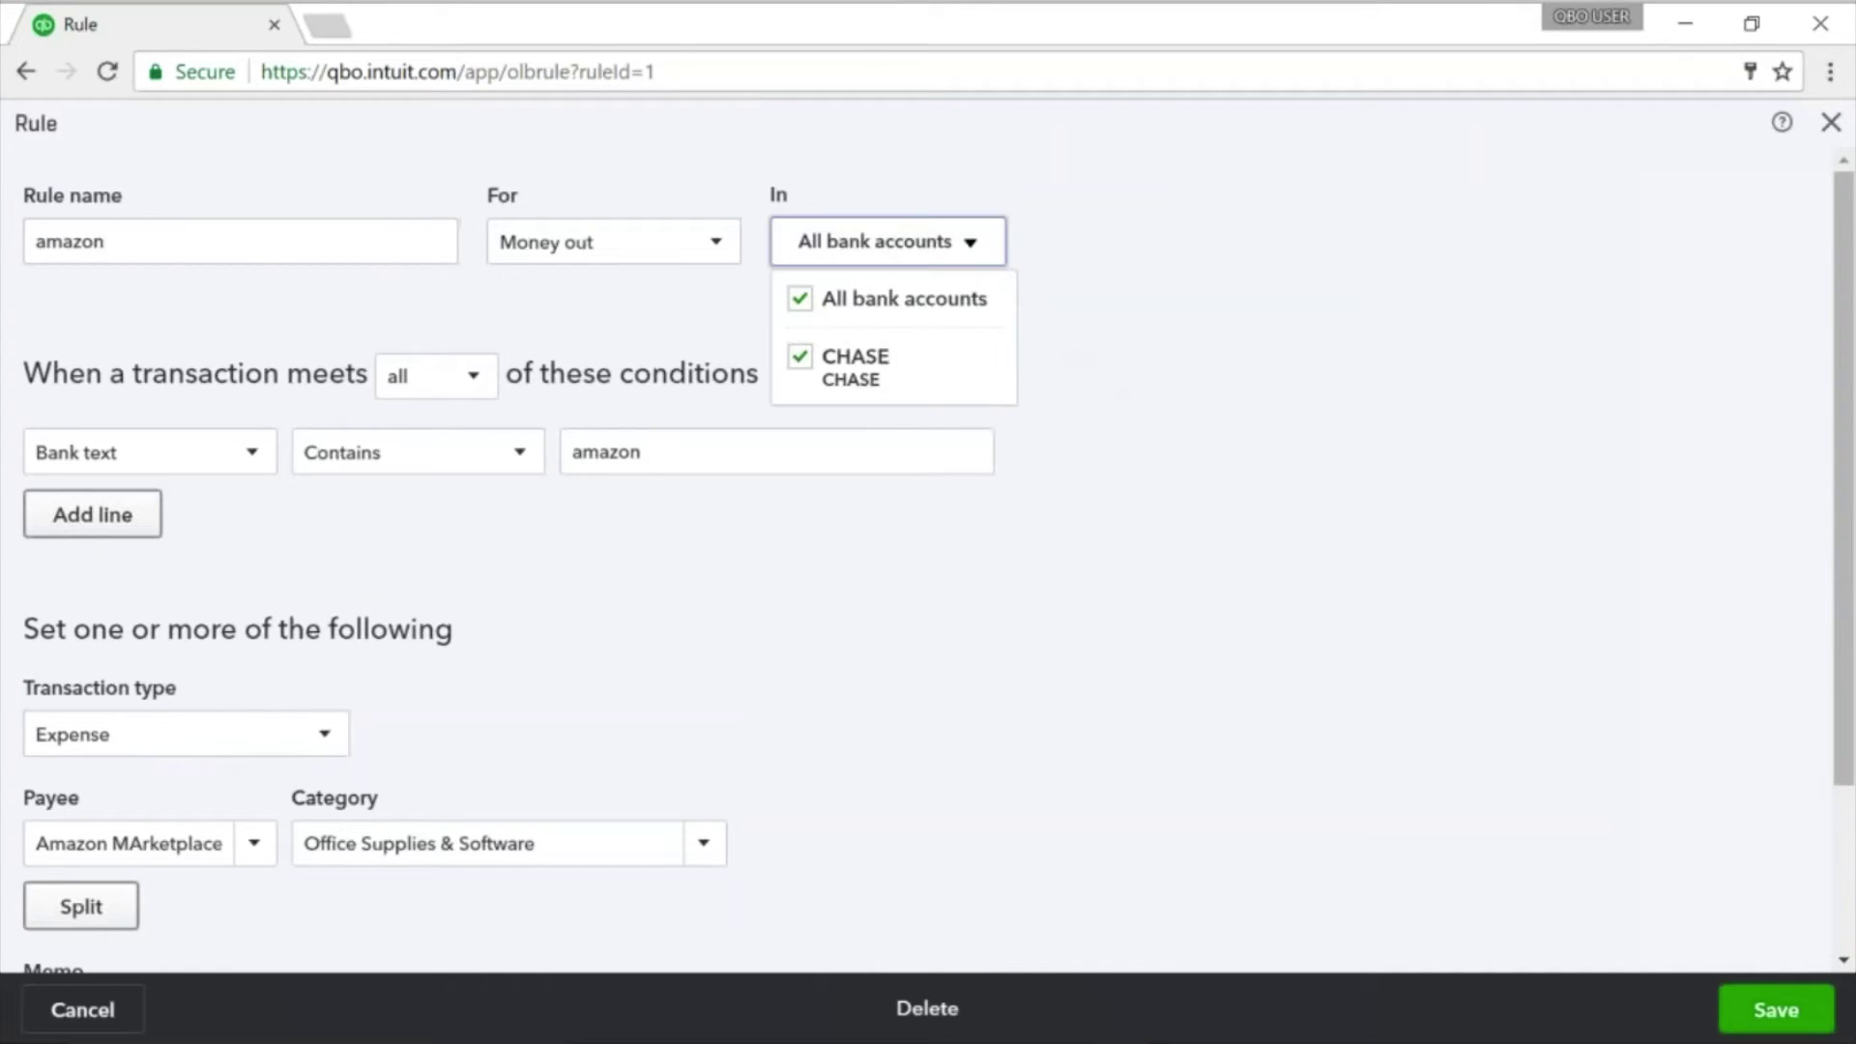
{"action": "left_click", "coordinate": [887, 242]}
{"action": "left_click", "coordinate": [1829, 123]}
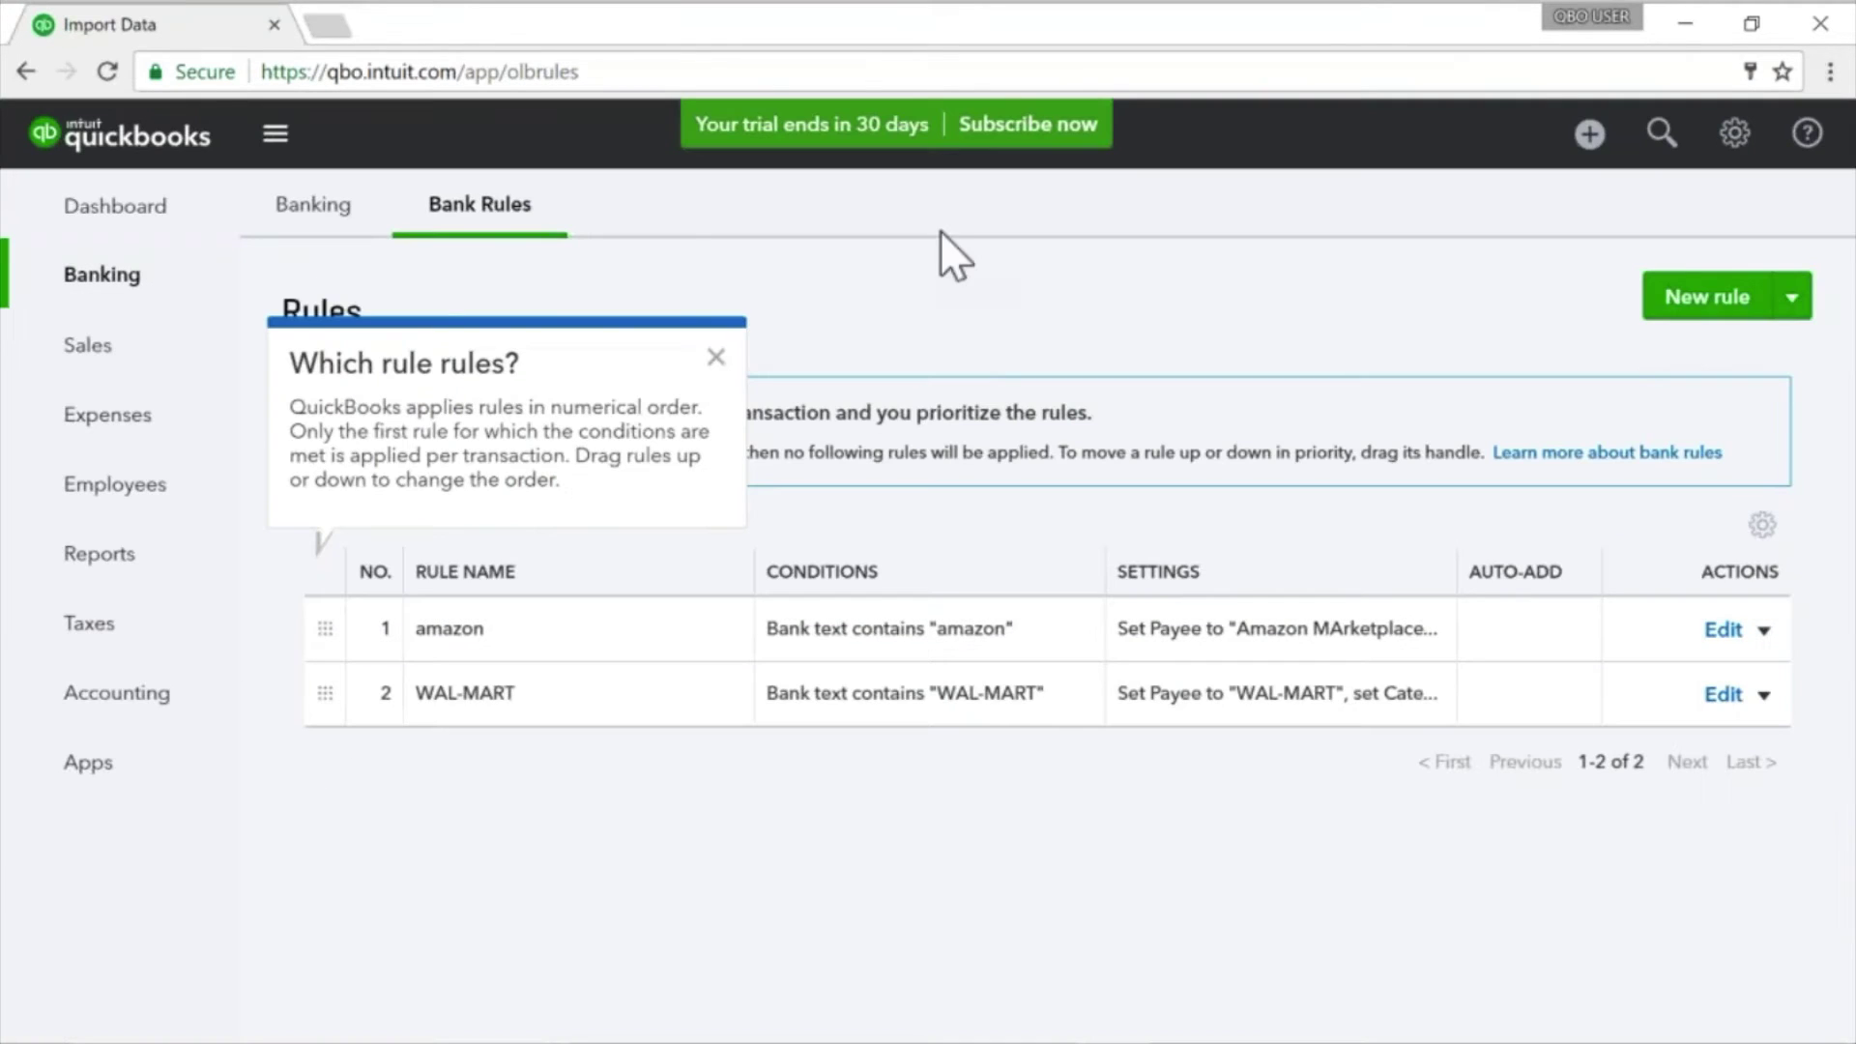
Step: Return to the Chase transactions and check the payee and category assigned to the recognized WAL-MART transaction
{"action": "left_click", "coordinate": [313, 205]}
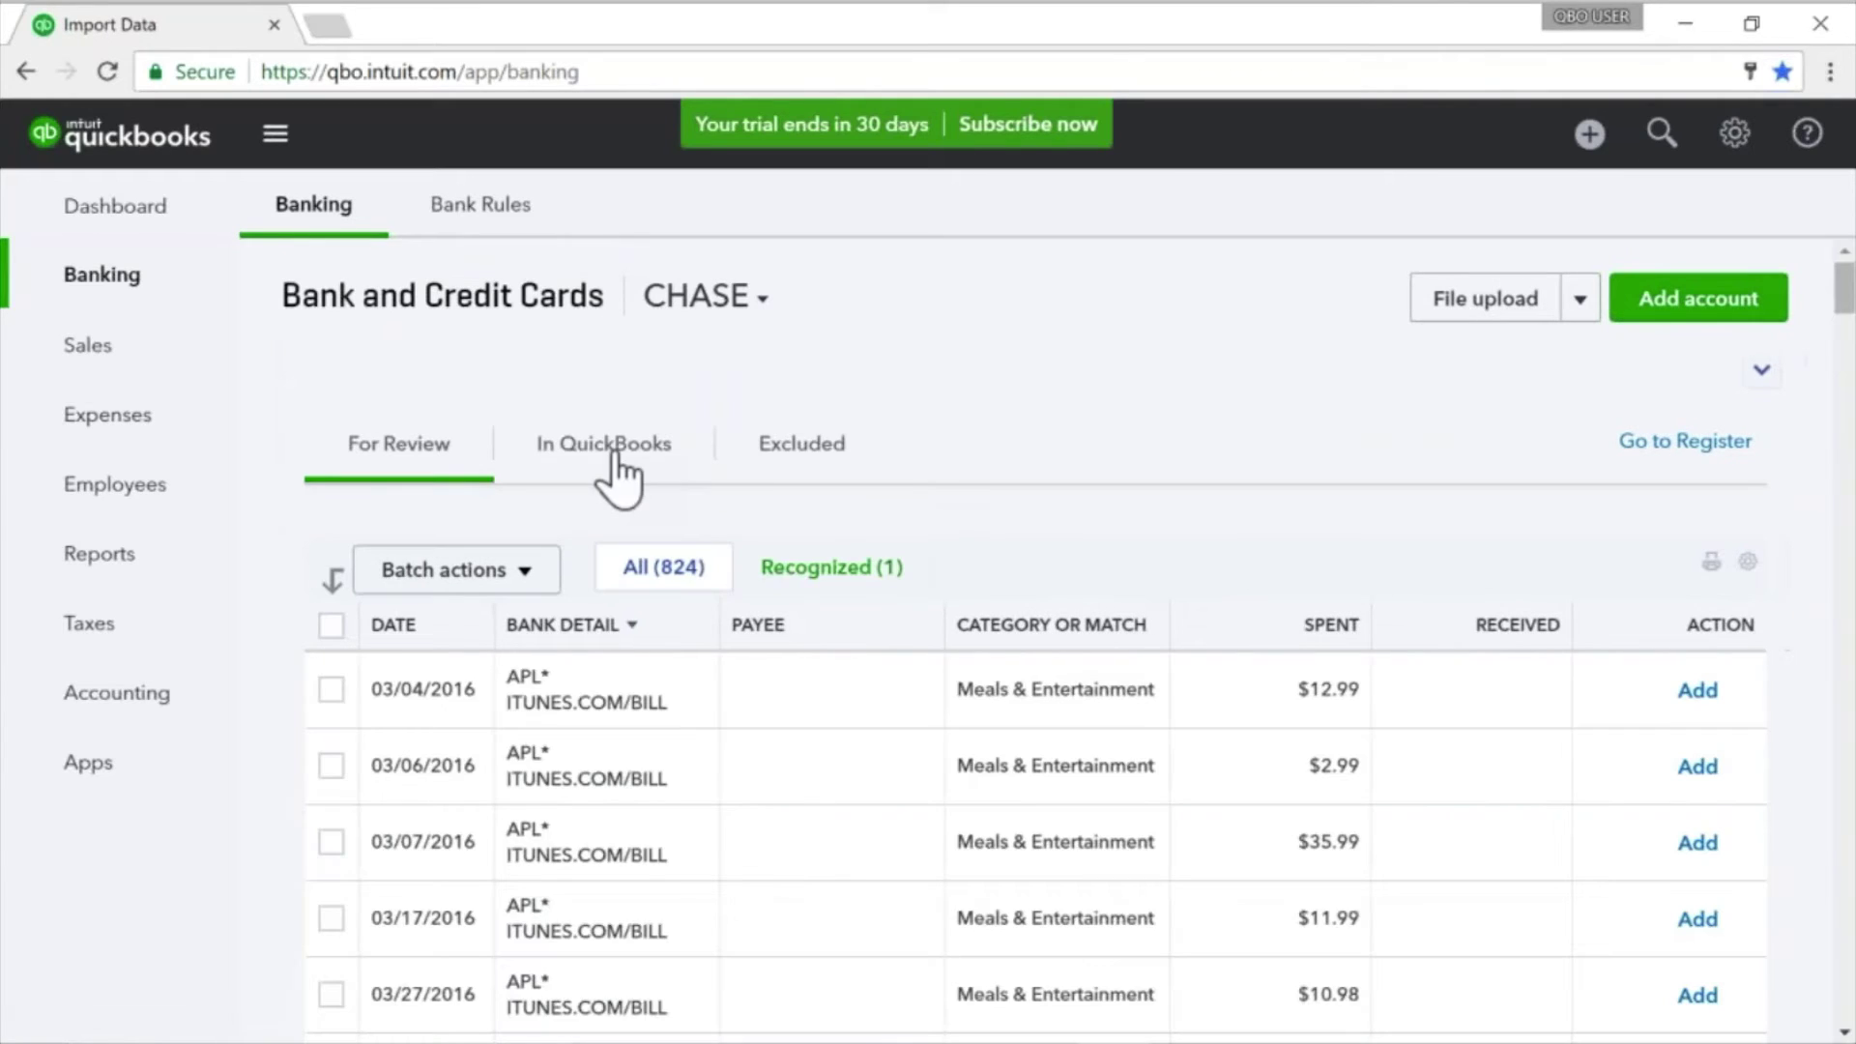
{"action": "left_click", "coordinate": [845, 570]}
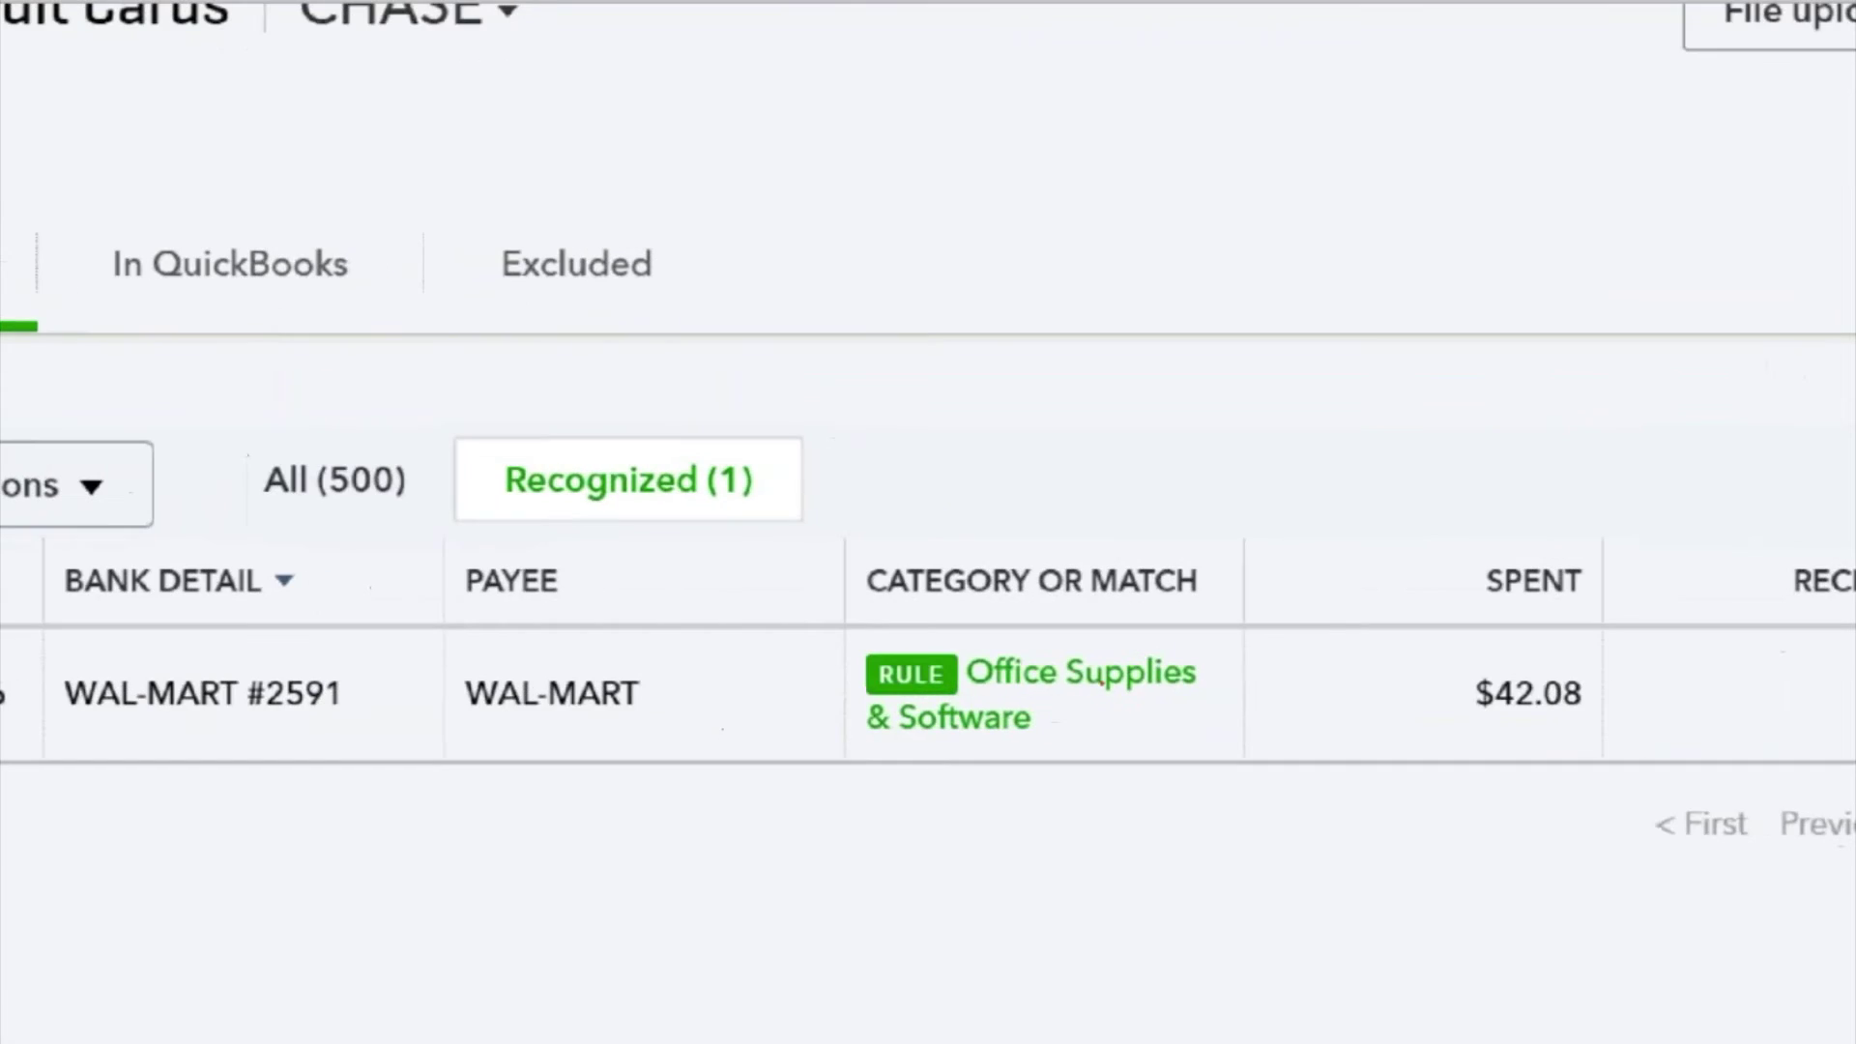
{"action": "mouse_move", "coordinate": [1318, 553]}
{"action": "left_mouse_down"}
{"action": "mouse_move", "coordinate": [1111, 514]}
{"action": "mouse_move", "coordinate": [800, 829]}
{"action": "mouse_move", "coordinate": [1352, 460]}
{"action": "left_mouse_up"}
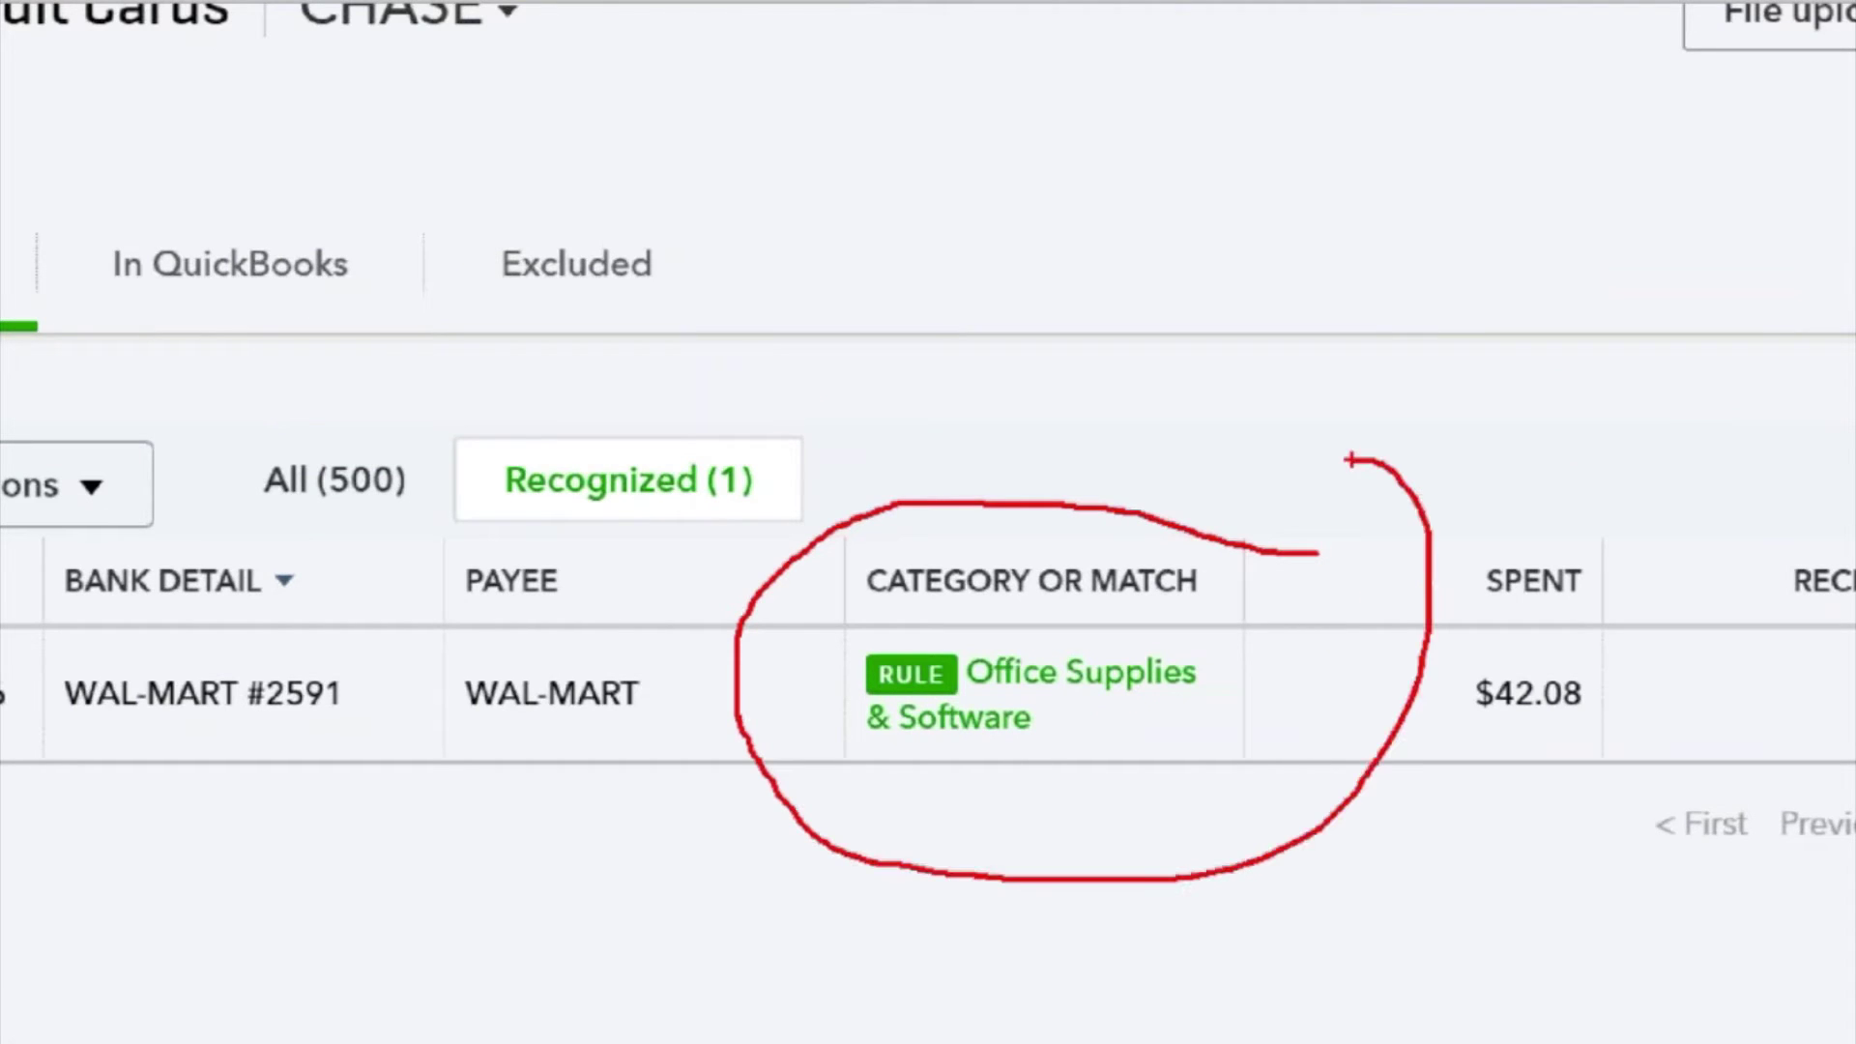
{"action": "left_click_drag", "start_coordinate": [864, 706], "coordinate": [993, 692]}
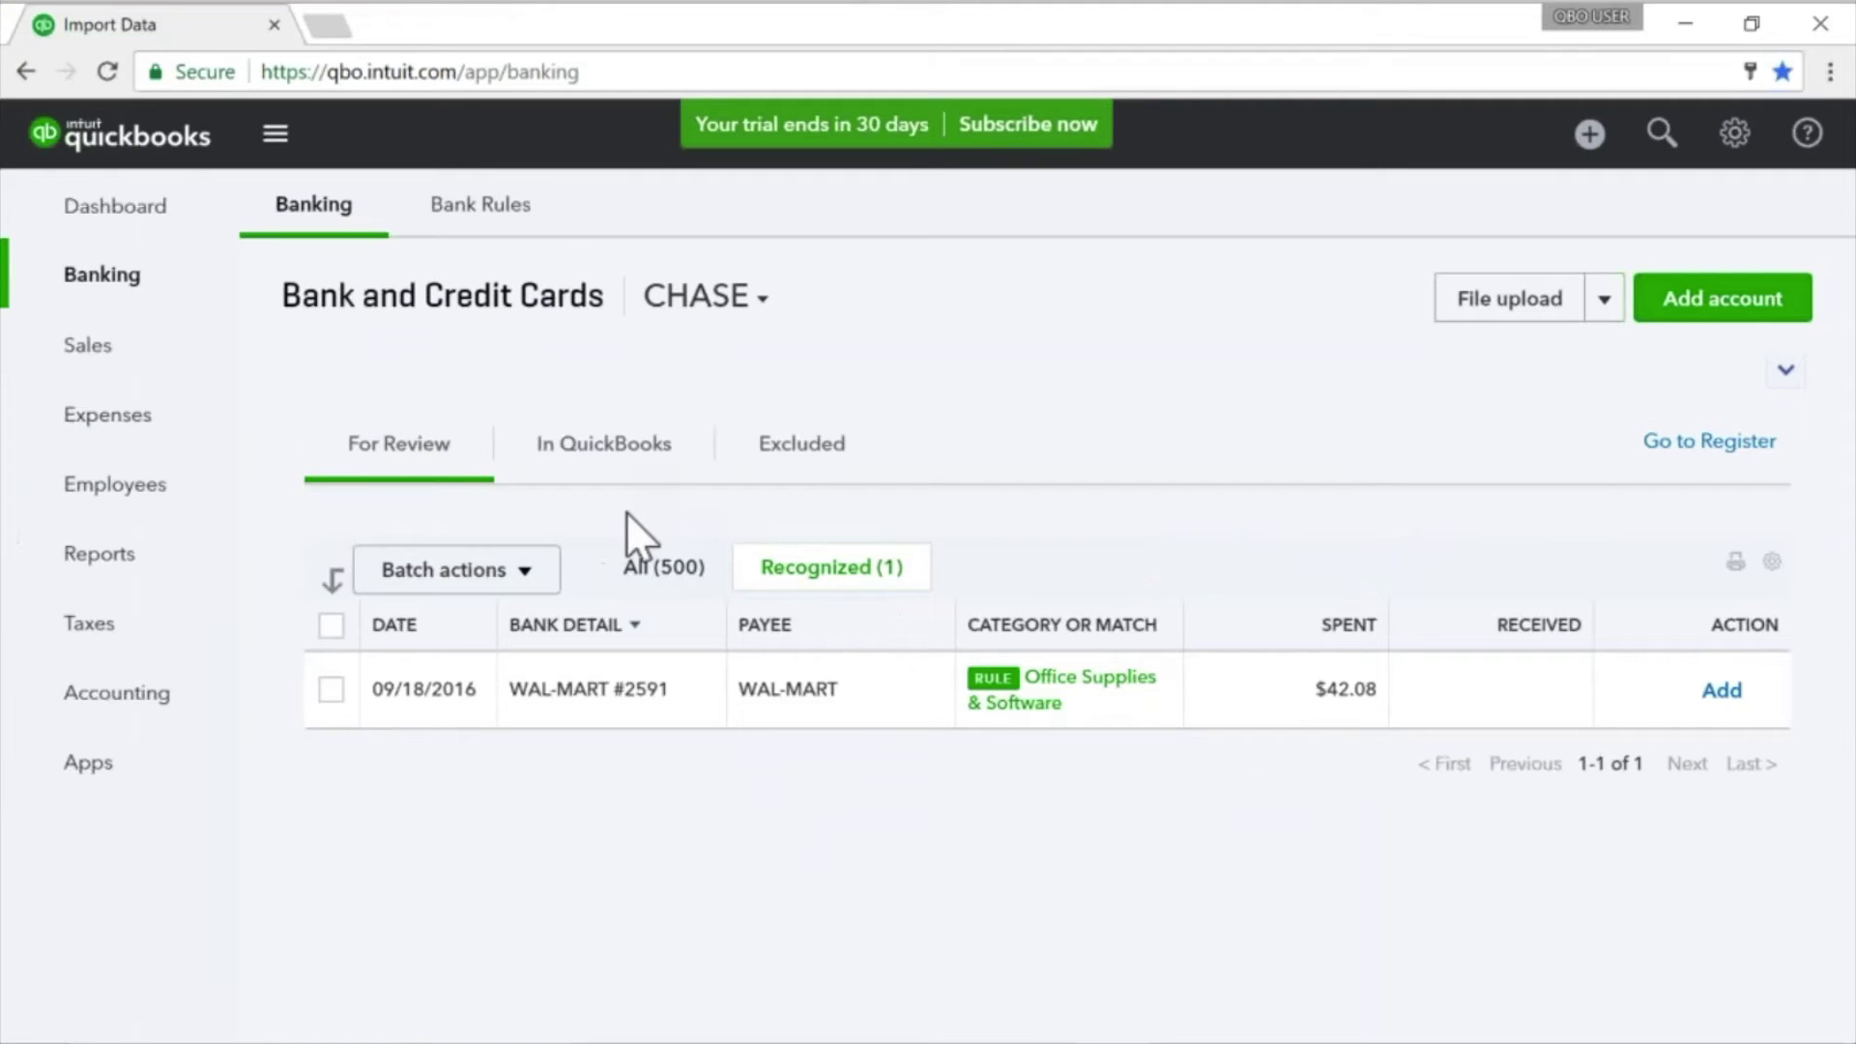
Step: Review the Chase transactions already in QuickBooks, checking the filter options and sorting the list by description in both directions
{"action": "left_click", "coordinate": [636, 462]}
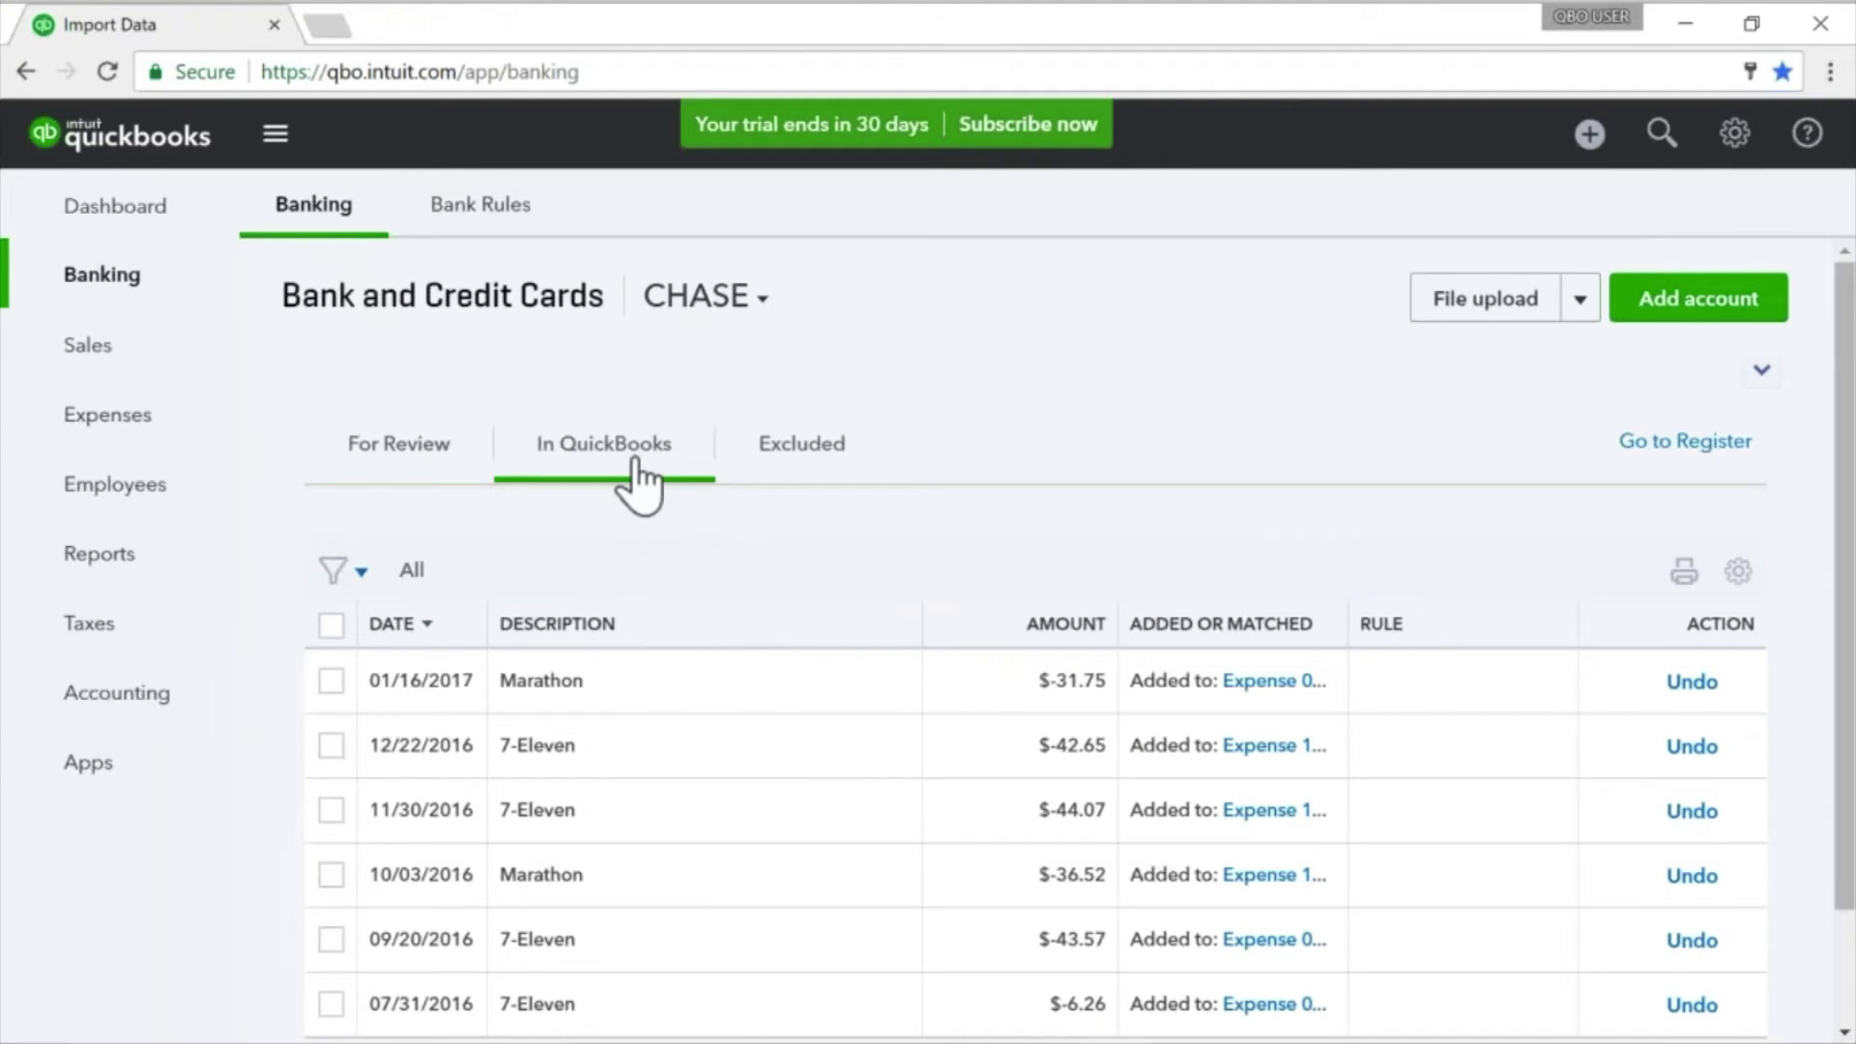
{"action": "left_click", "coordinate": [340, 570]}
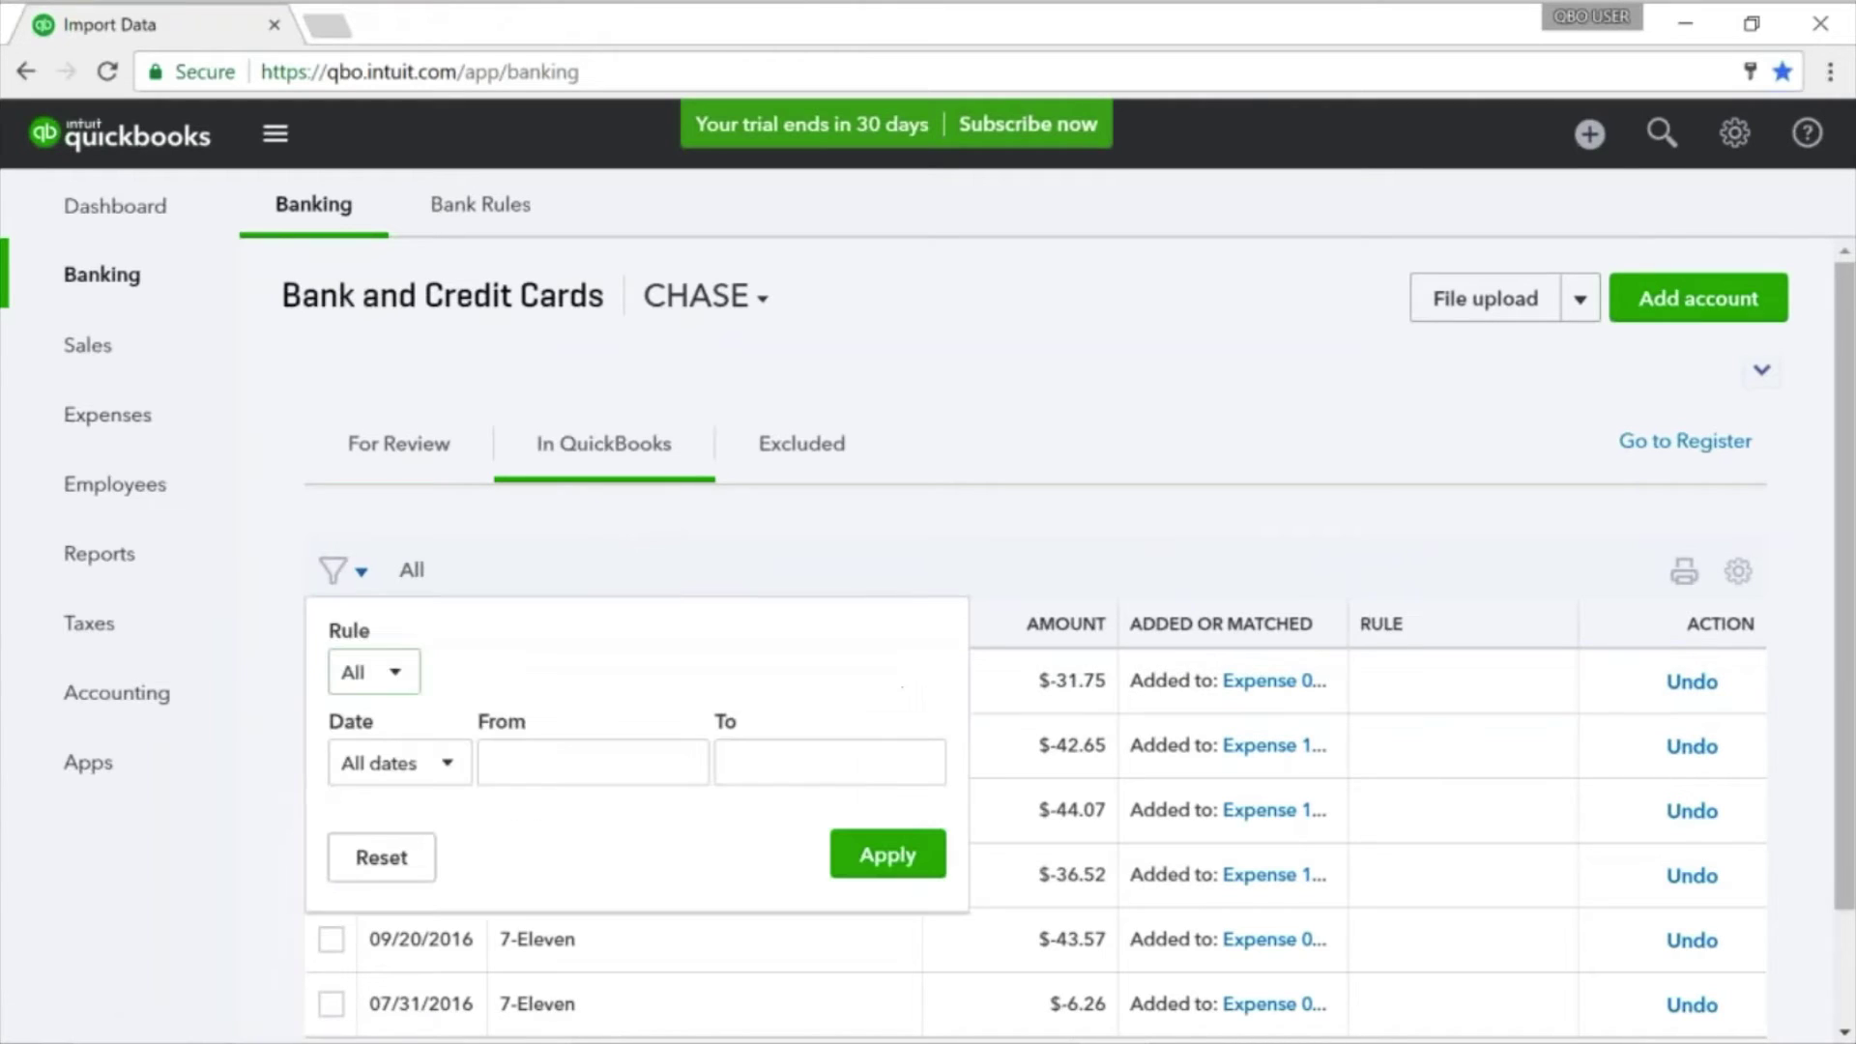
{"action": "left_click", "coordinate": [955, 576]}
{"action": "left_click", "coordinate": [580, 624]}
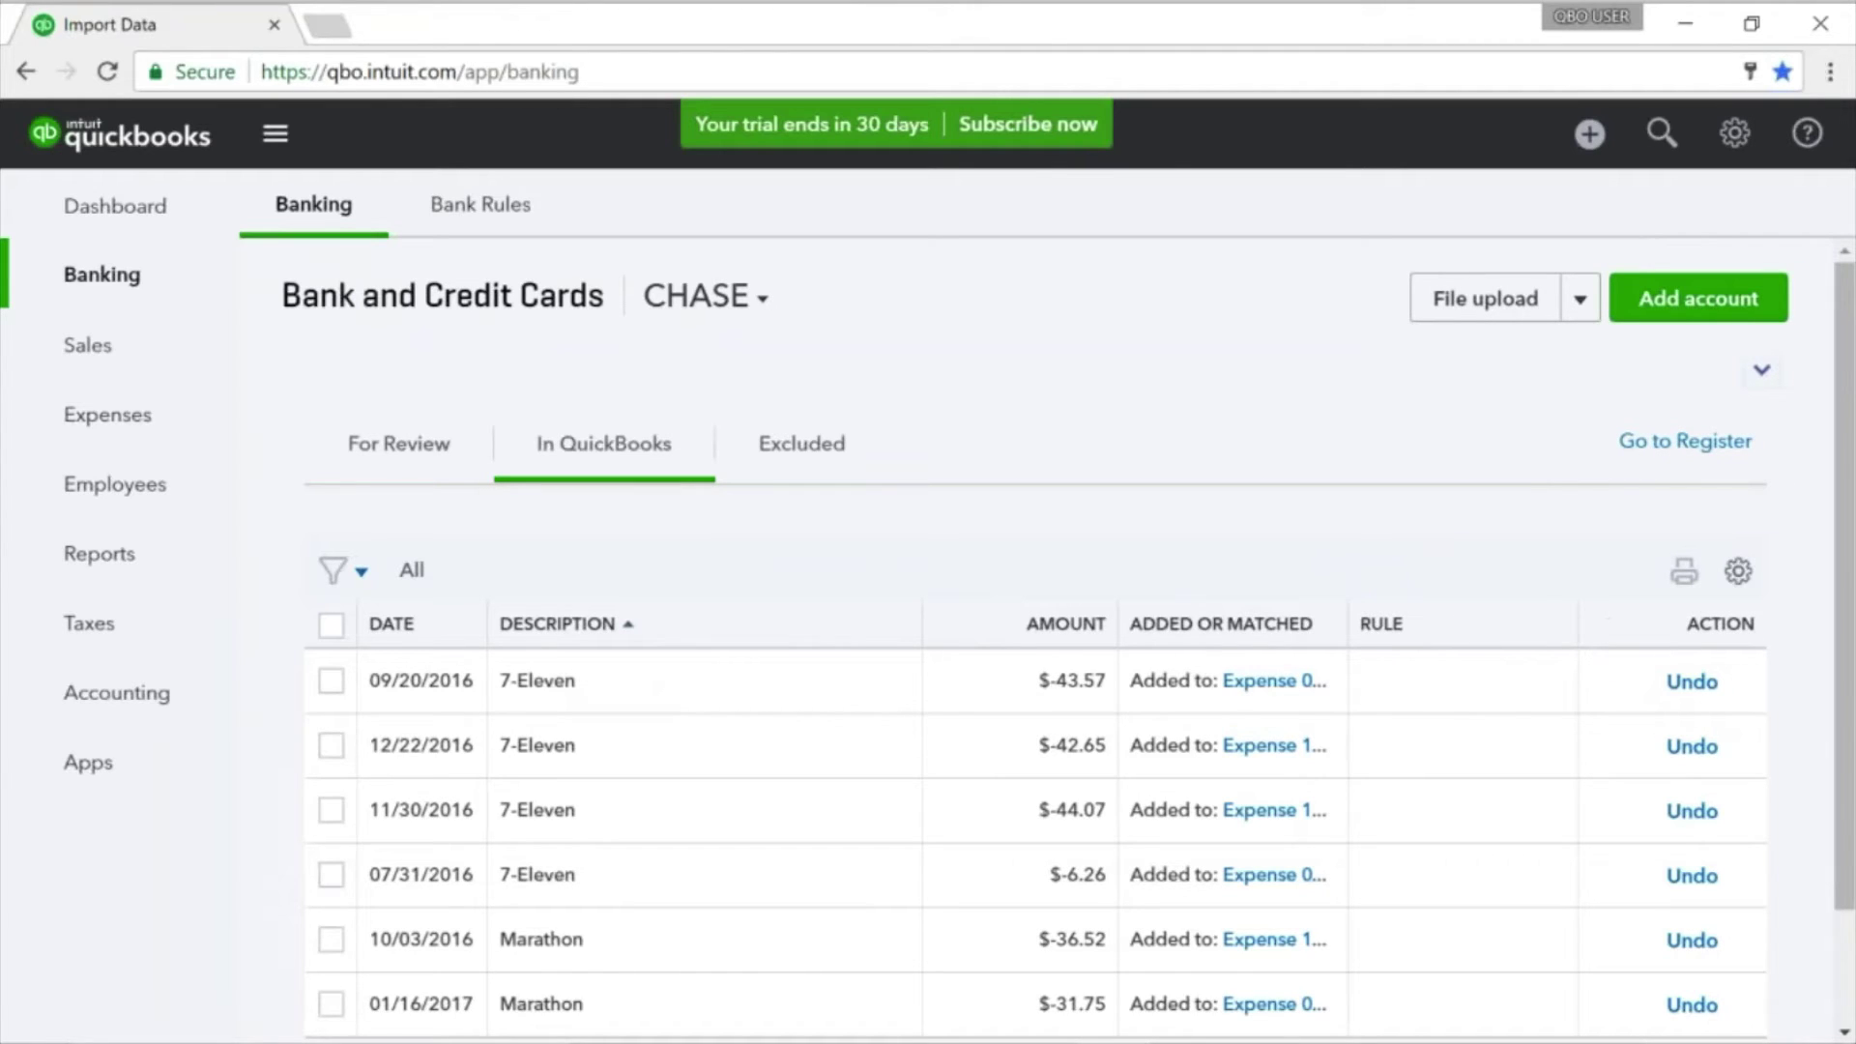
{"action": "left_click", "coordinate": [546, 625]}
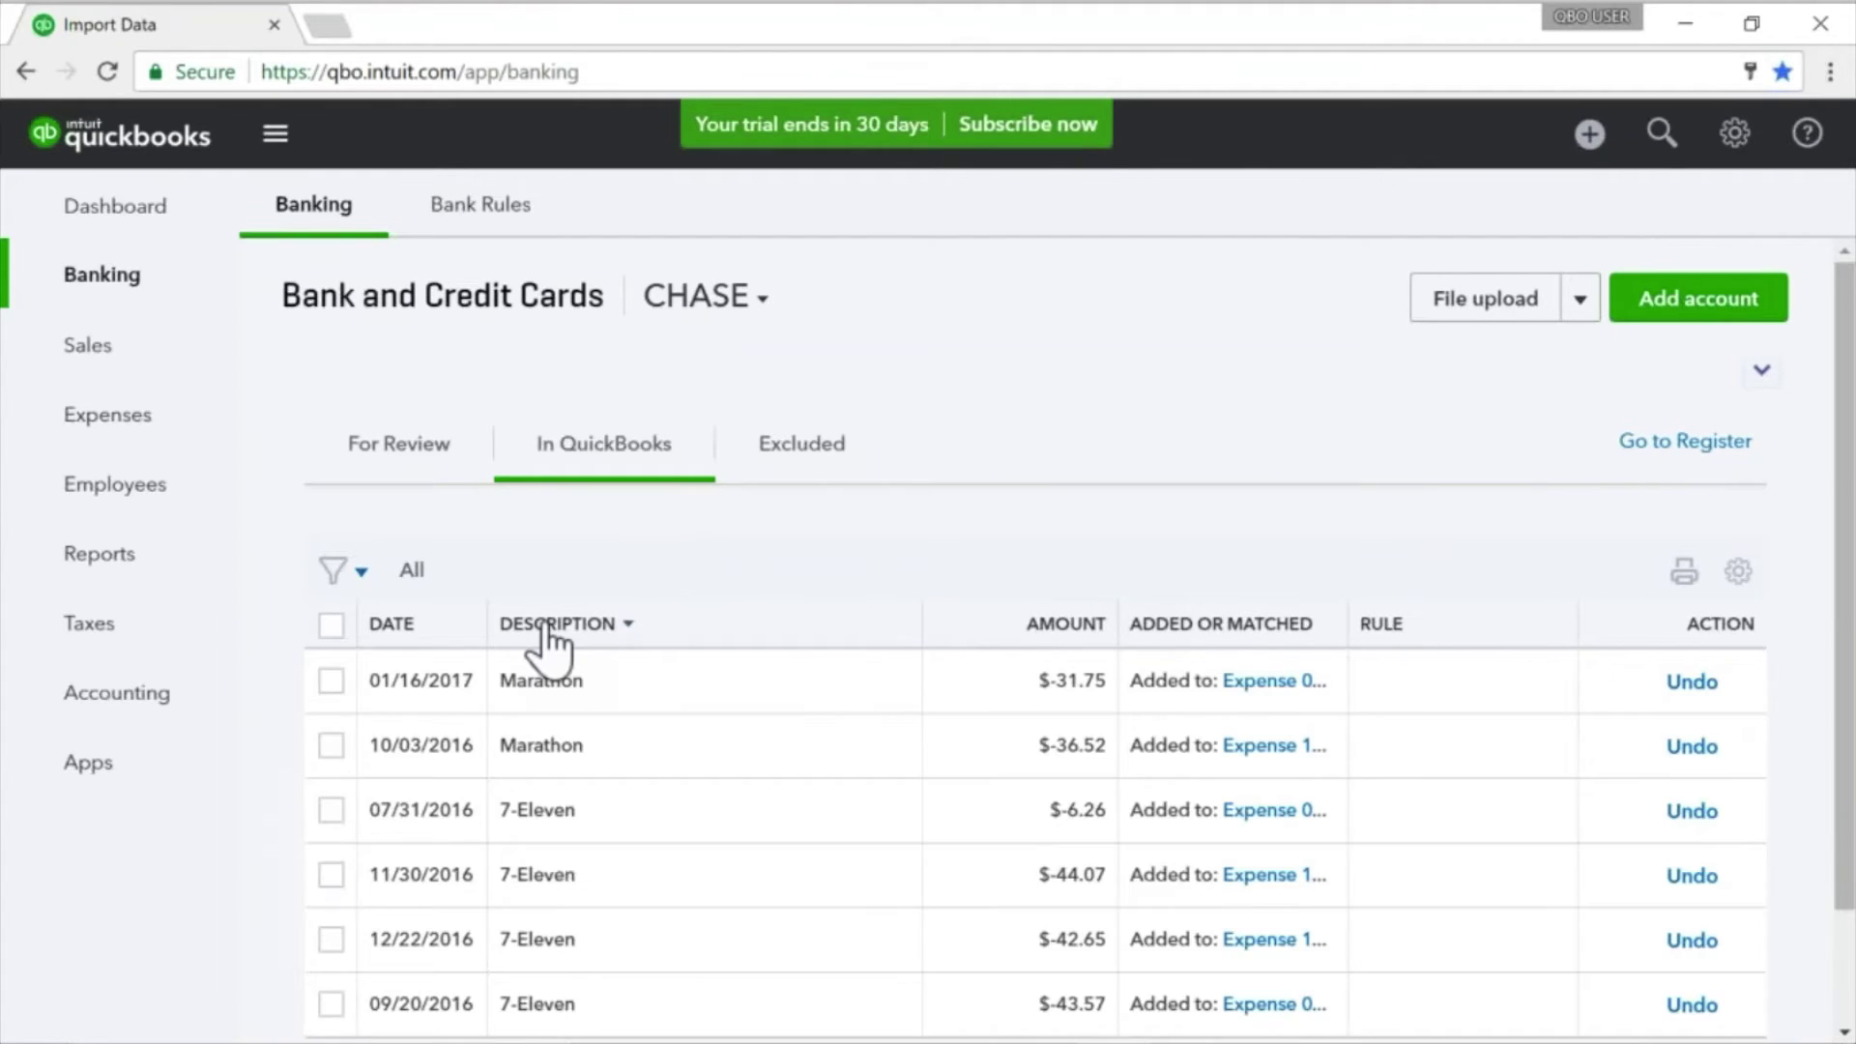
{"action": "left_click", "coordinate": [1839, 969]}
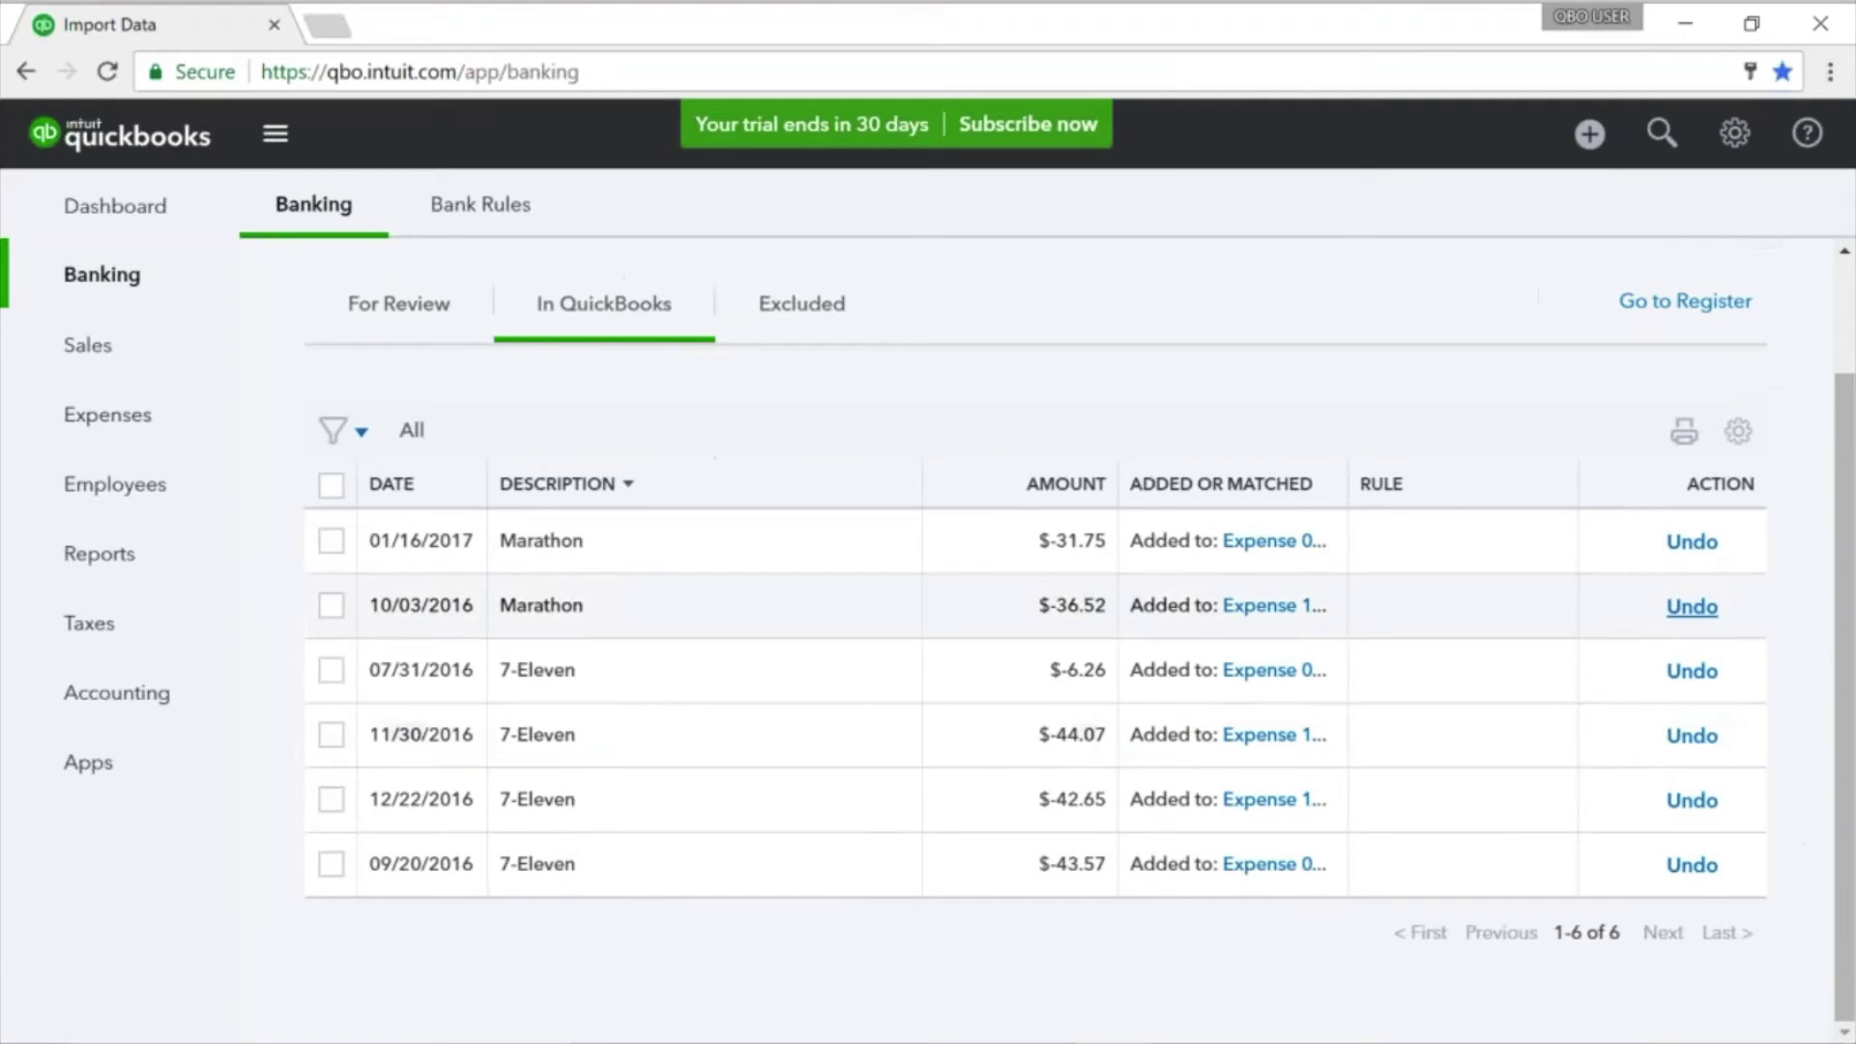
Step: Return to the transactions awaiting review and set the list to show 300 rows per page
{"action": "left_click", "coordinate": [400, 304]}
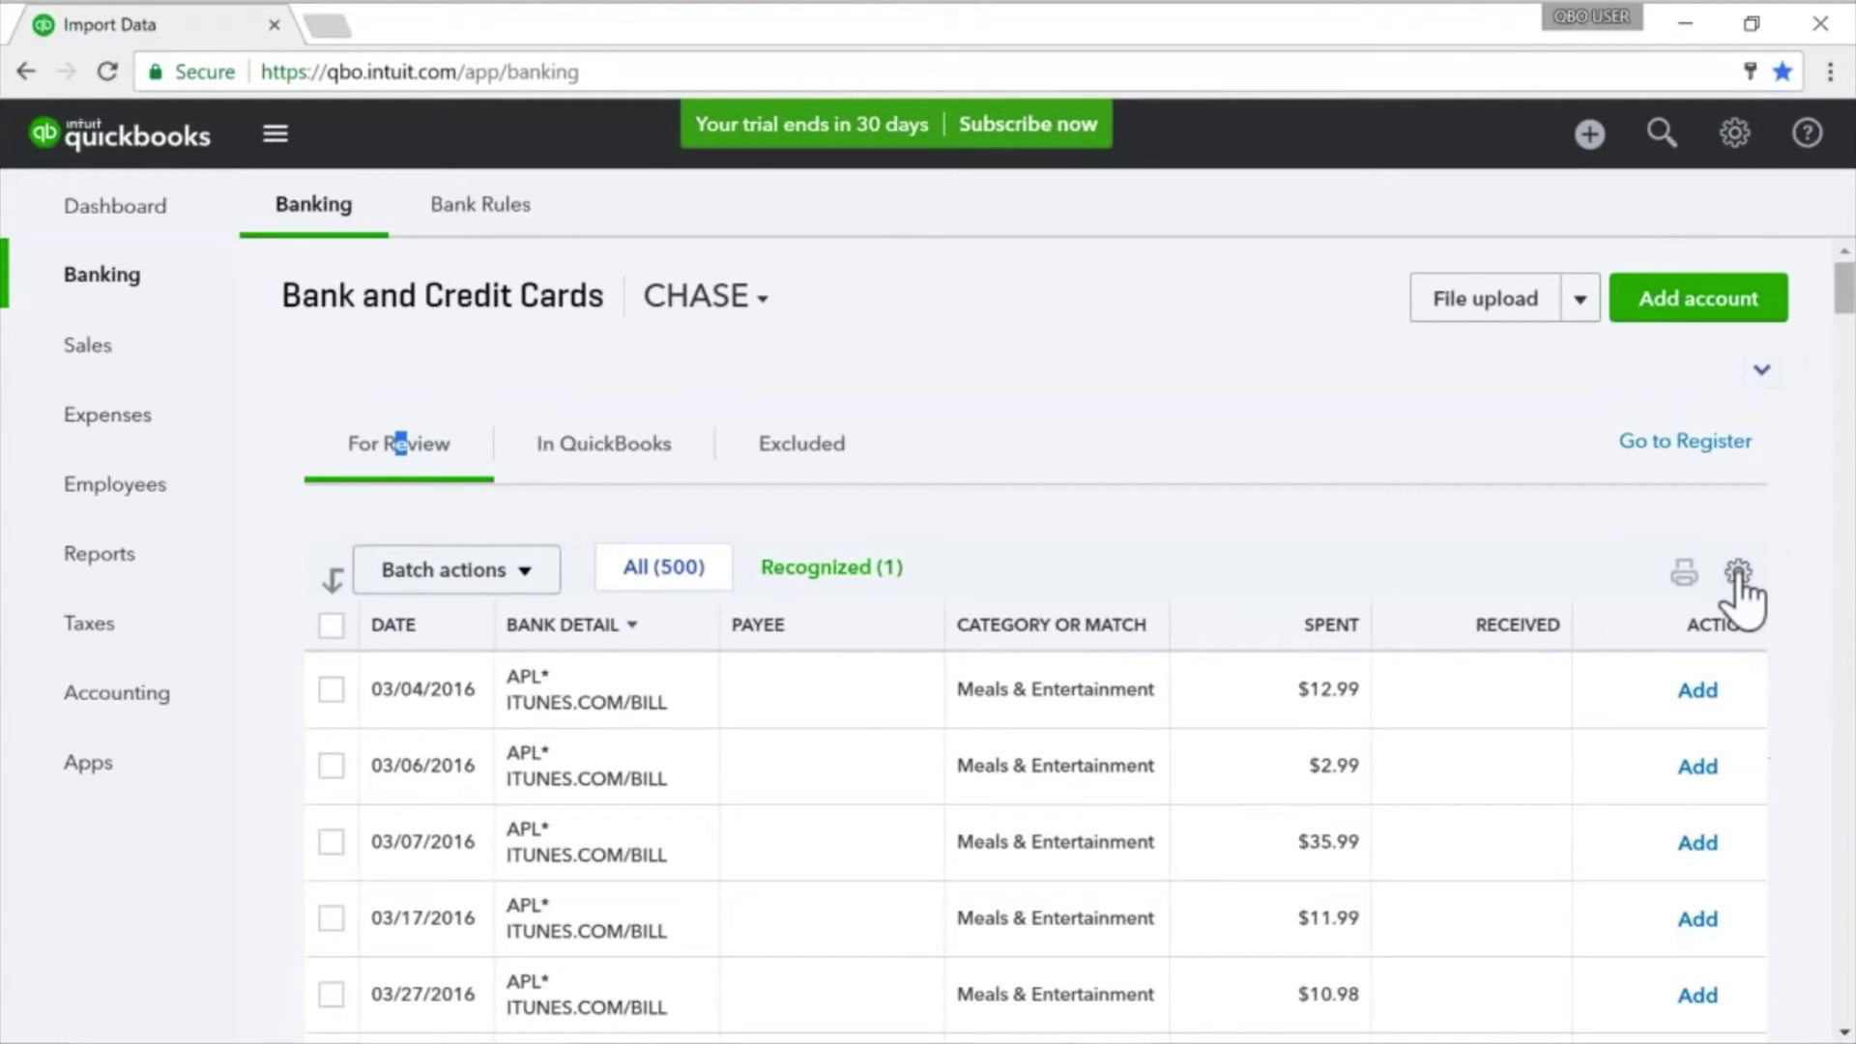
{"action": "left_click", "coordinate": [1737, 572]}
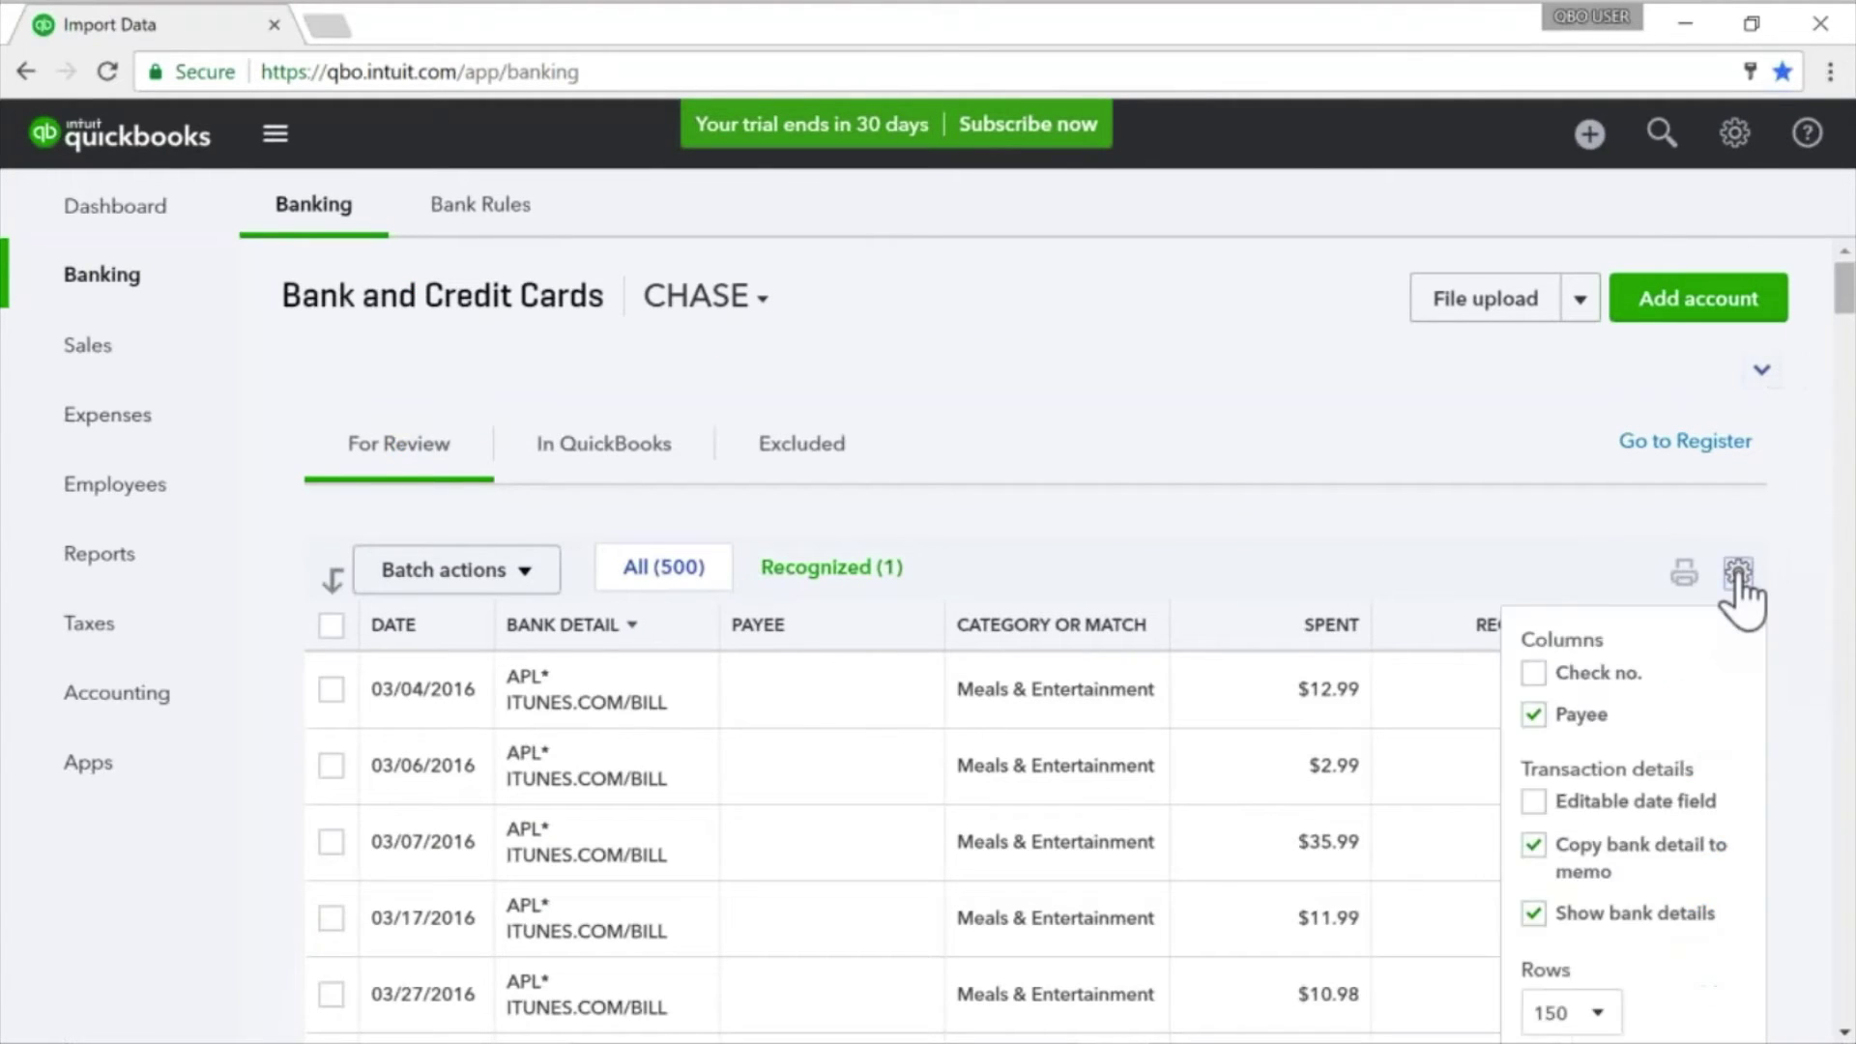
{"action": "left_click", "coordinate": [1594, 994]}
{"action": "left_click", "coordinate": [1556, 965]}
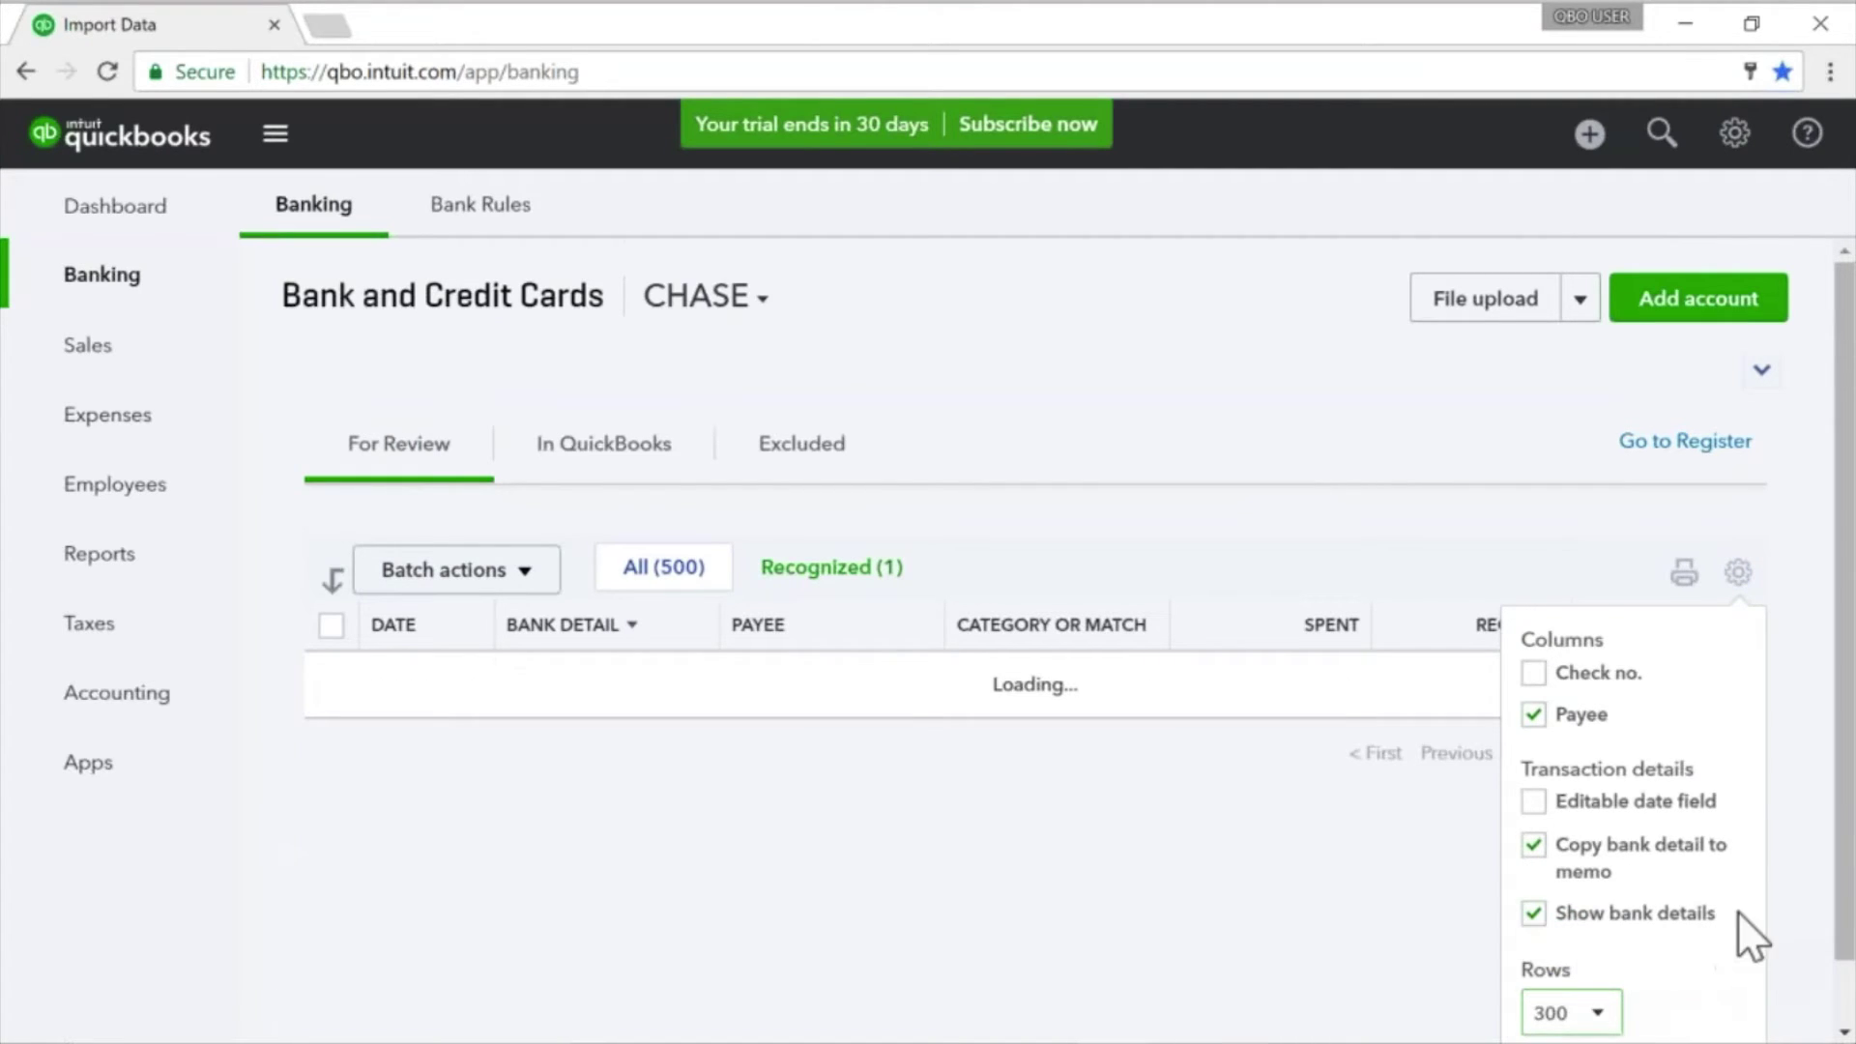
{"action": "scroll", "coordinate": [1737, 910], "scroll_direction": "down", "scroll_amount": 1}
{"action": "left_click", "coordinate": [1585, 993]}
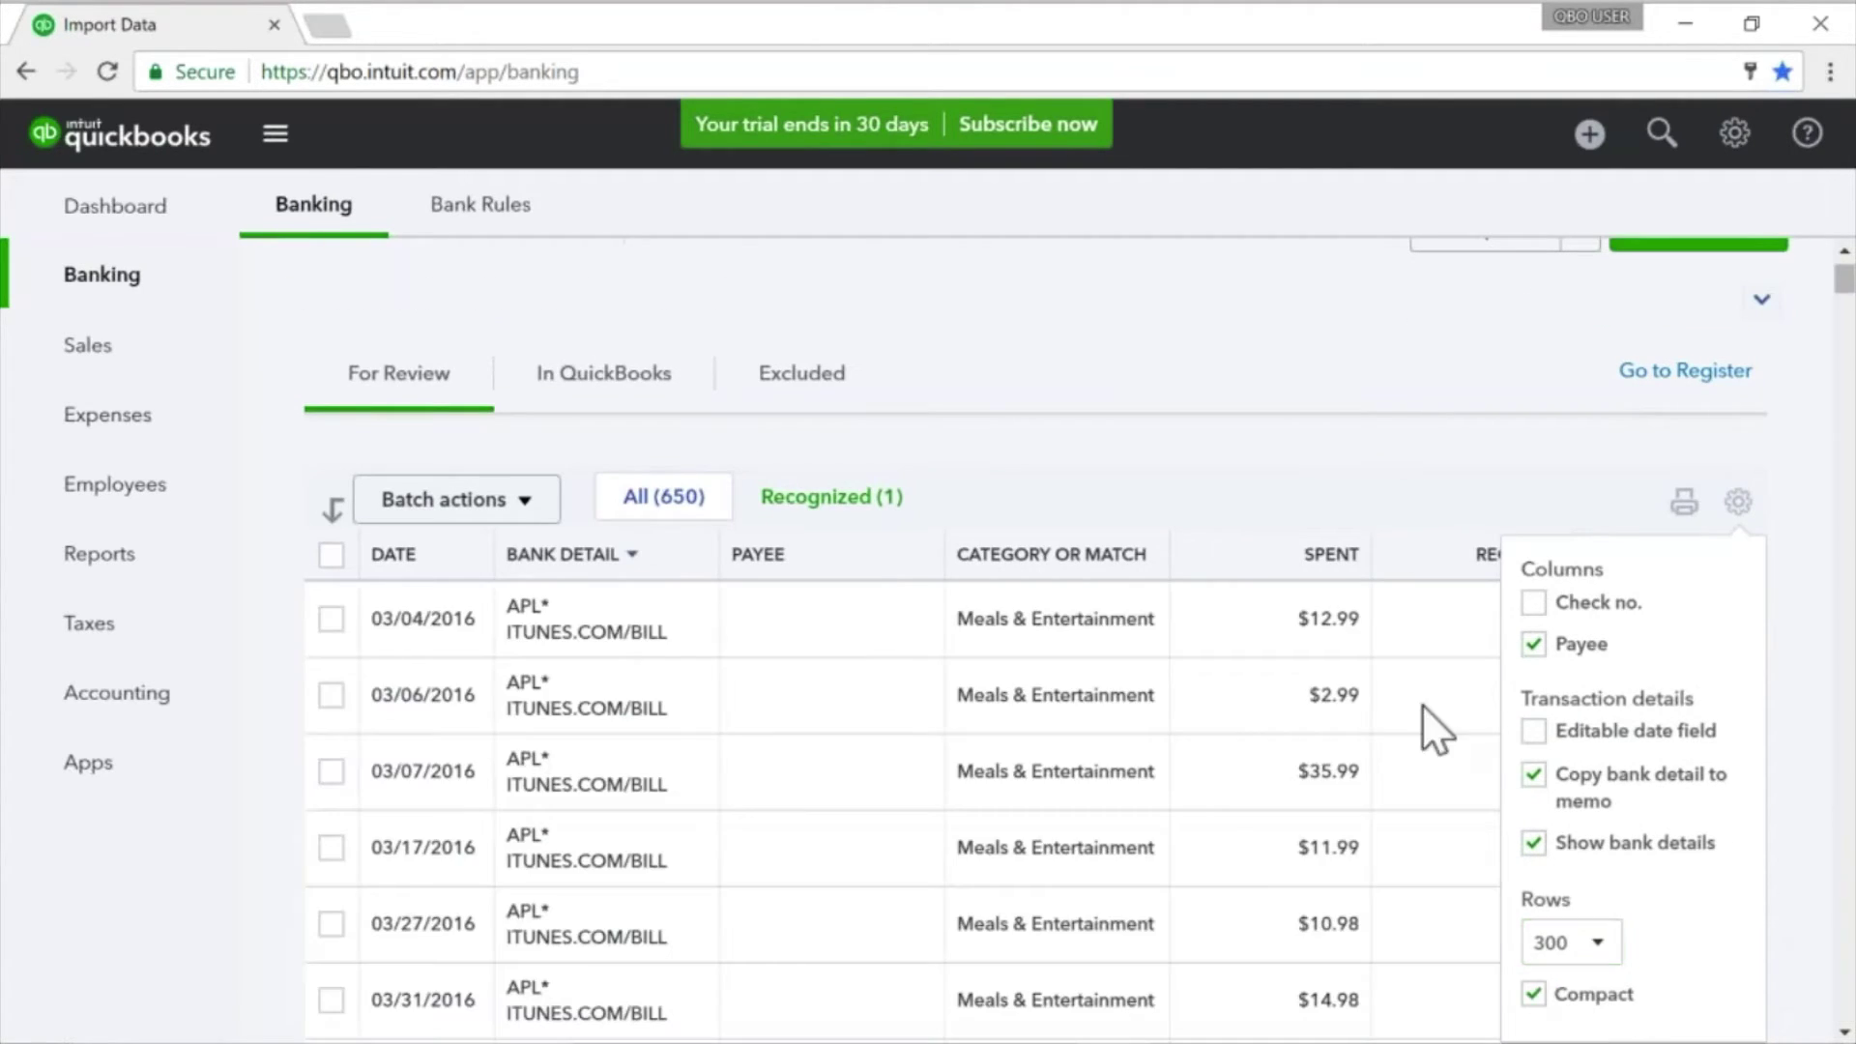
Step: Sort the review list by bank detail in ascending and back to descending order, and browse the iTunes transactions
{"action": "left_click", "coordinate": [601, 566]}
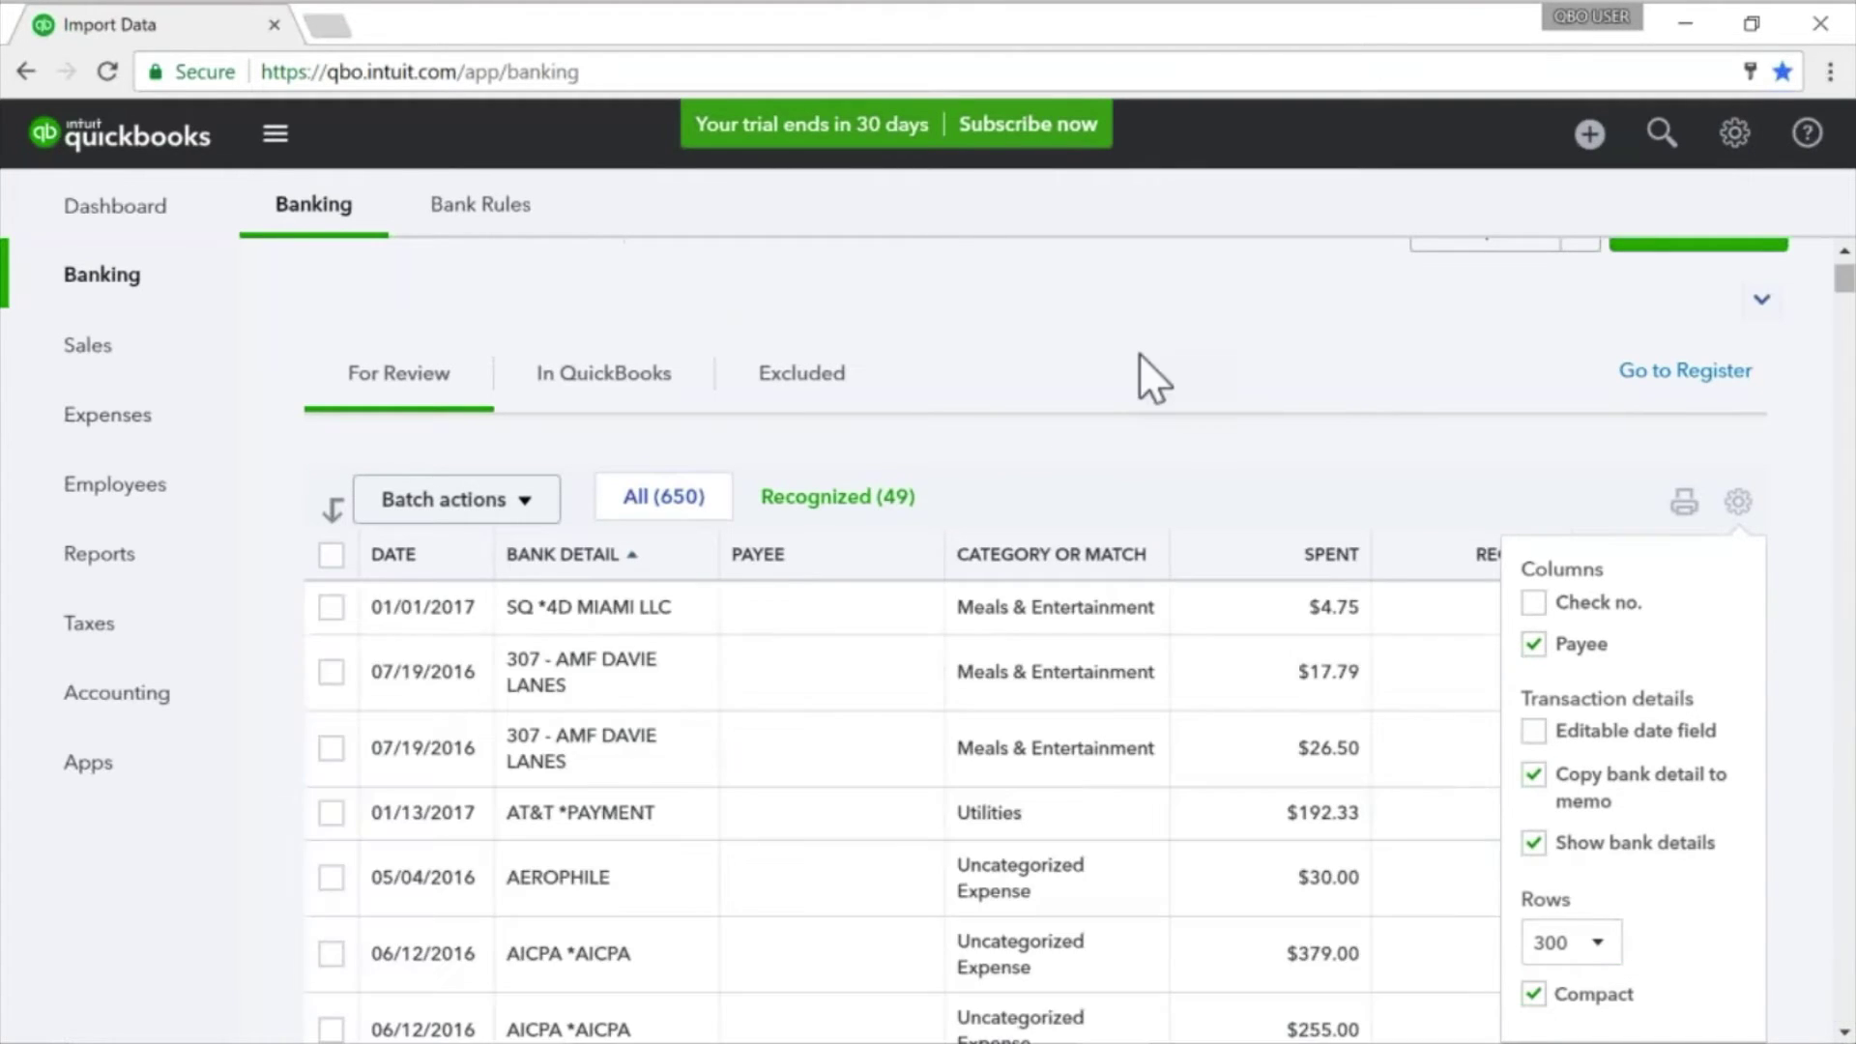
{"action": "left_click", "coordinate": [1138, 348]}
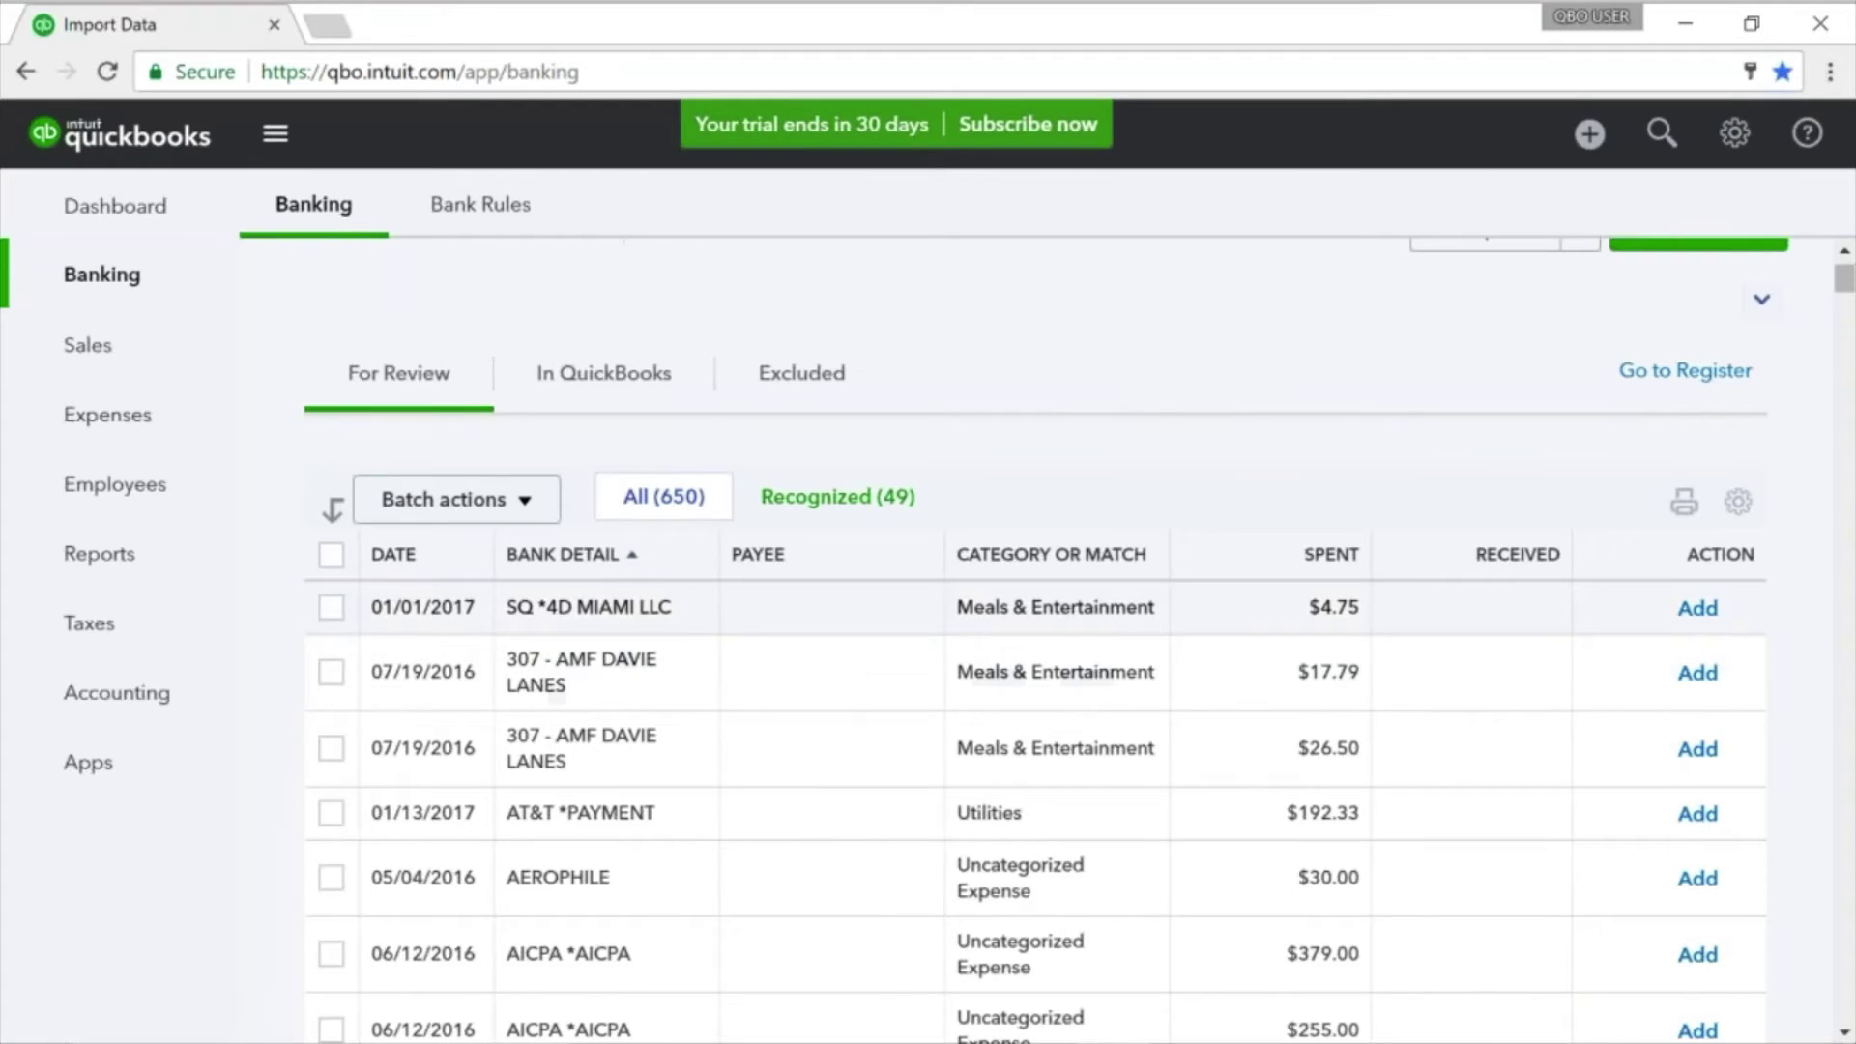
{"action": "left_click", "coordinate": [619, 556]}
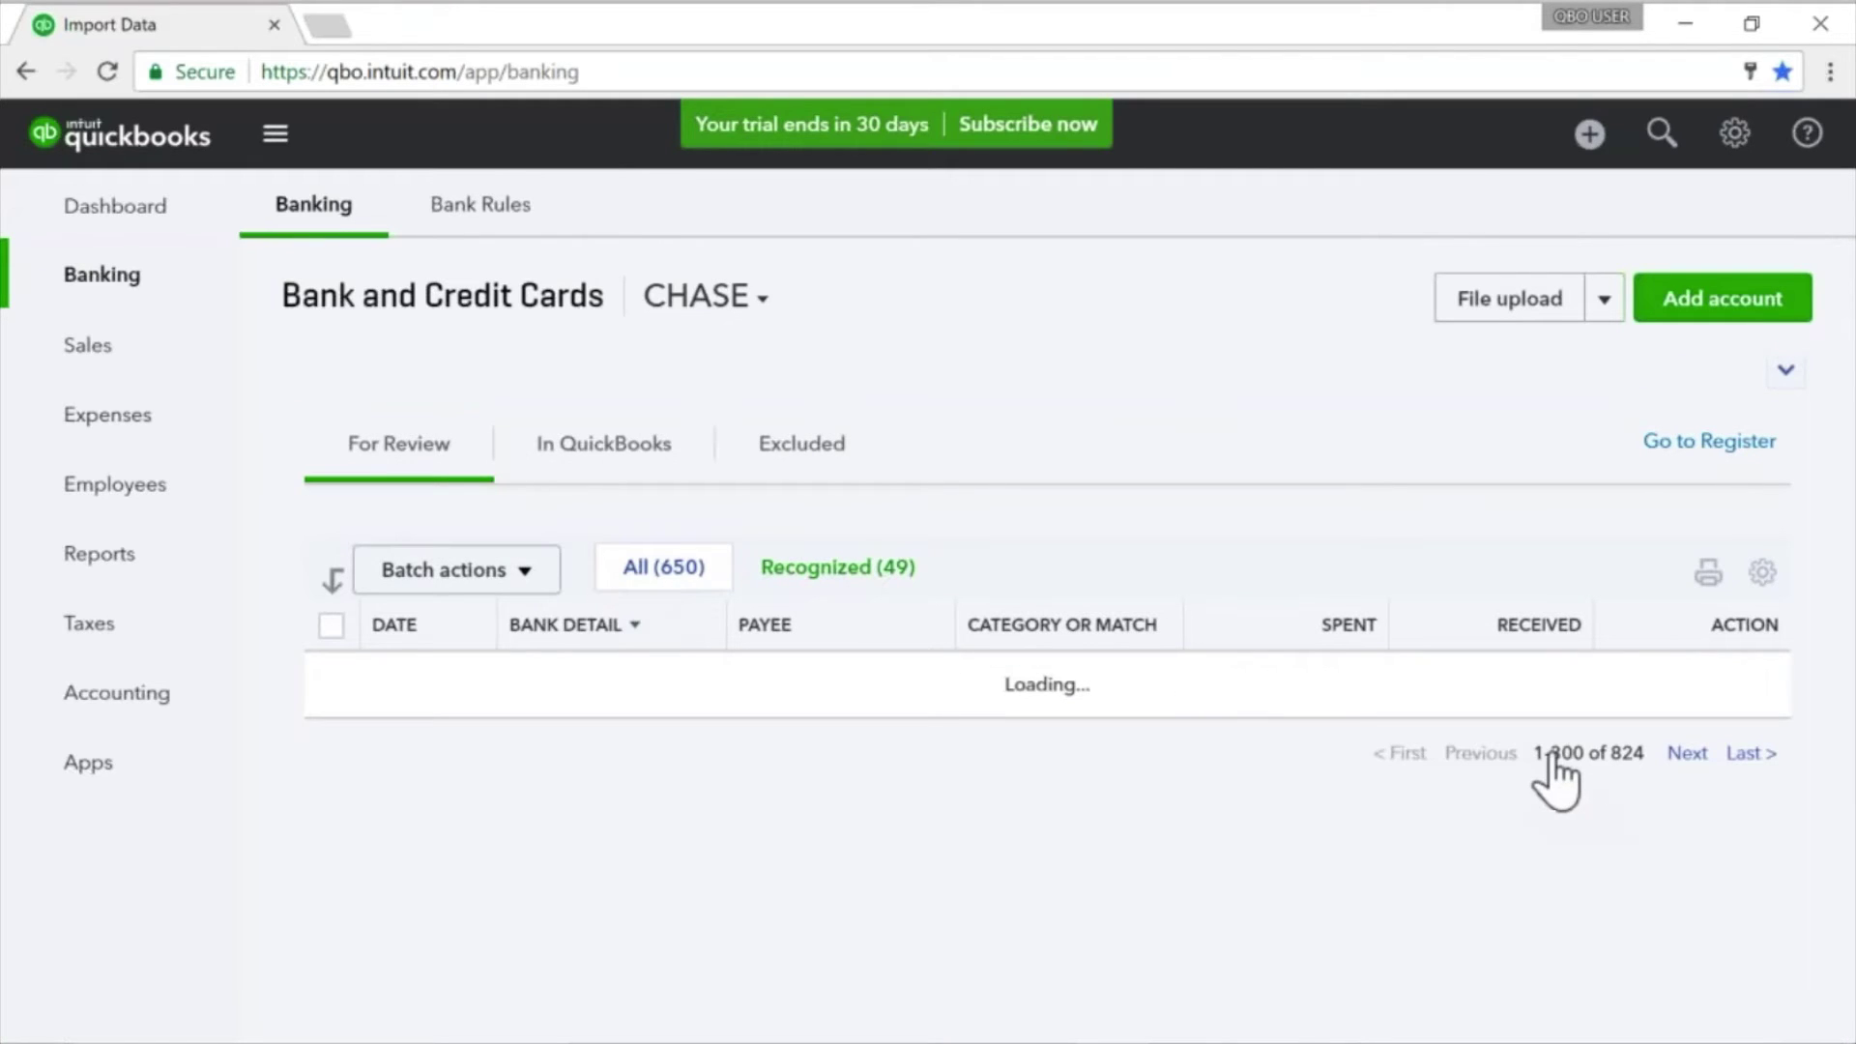
{"action": "scroll", "coordinate": [1566, 696], "scroll_direction": "down", "scroll_amount": 5}
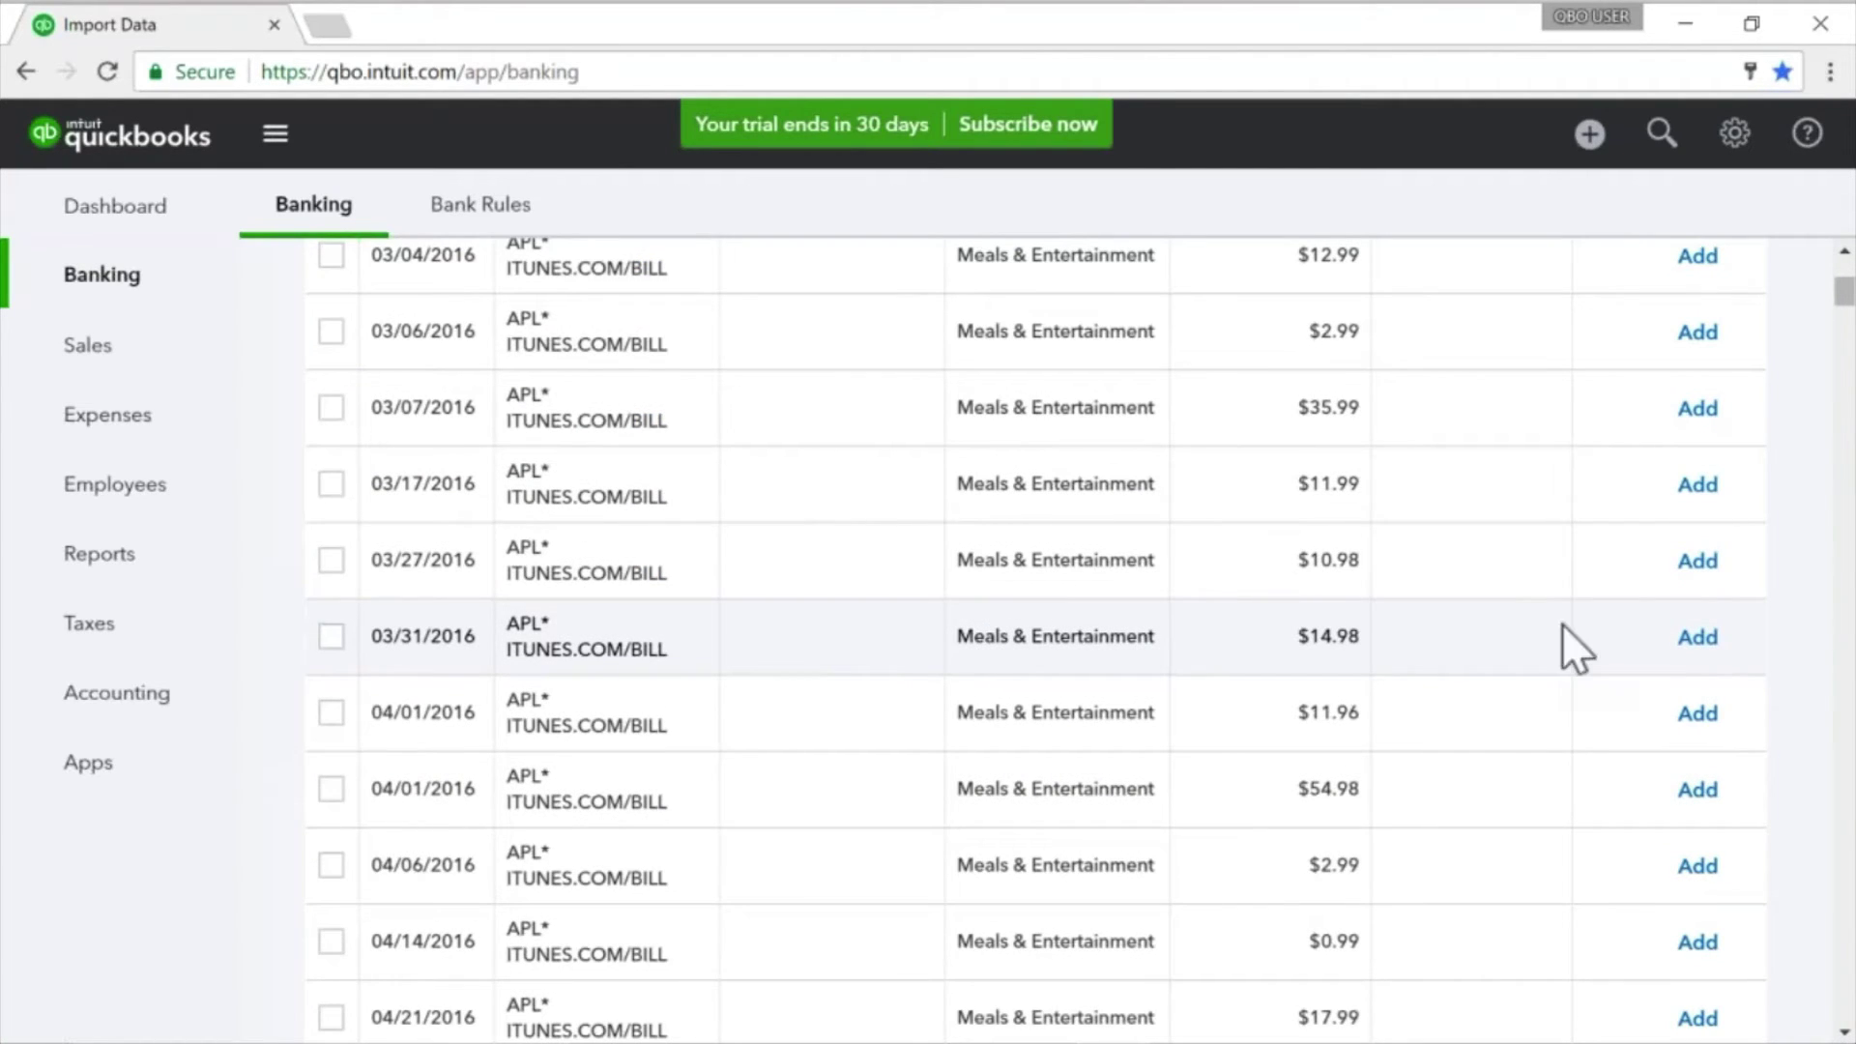
{"action": "scroll", "coordinate": [754, 580], "scroll_direction": "up", "scroll_amount": 5}
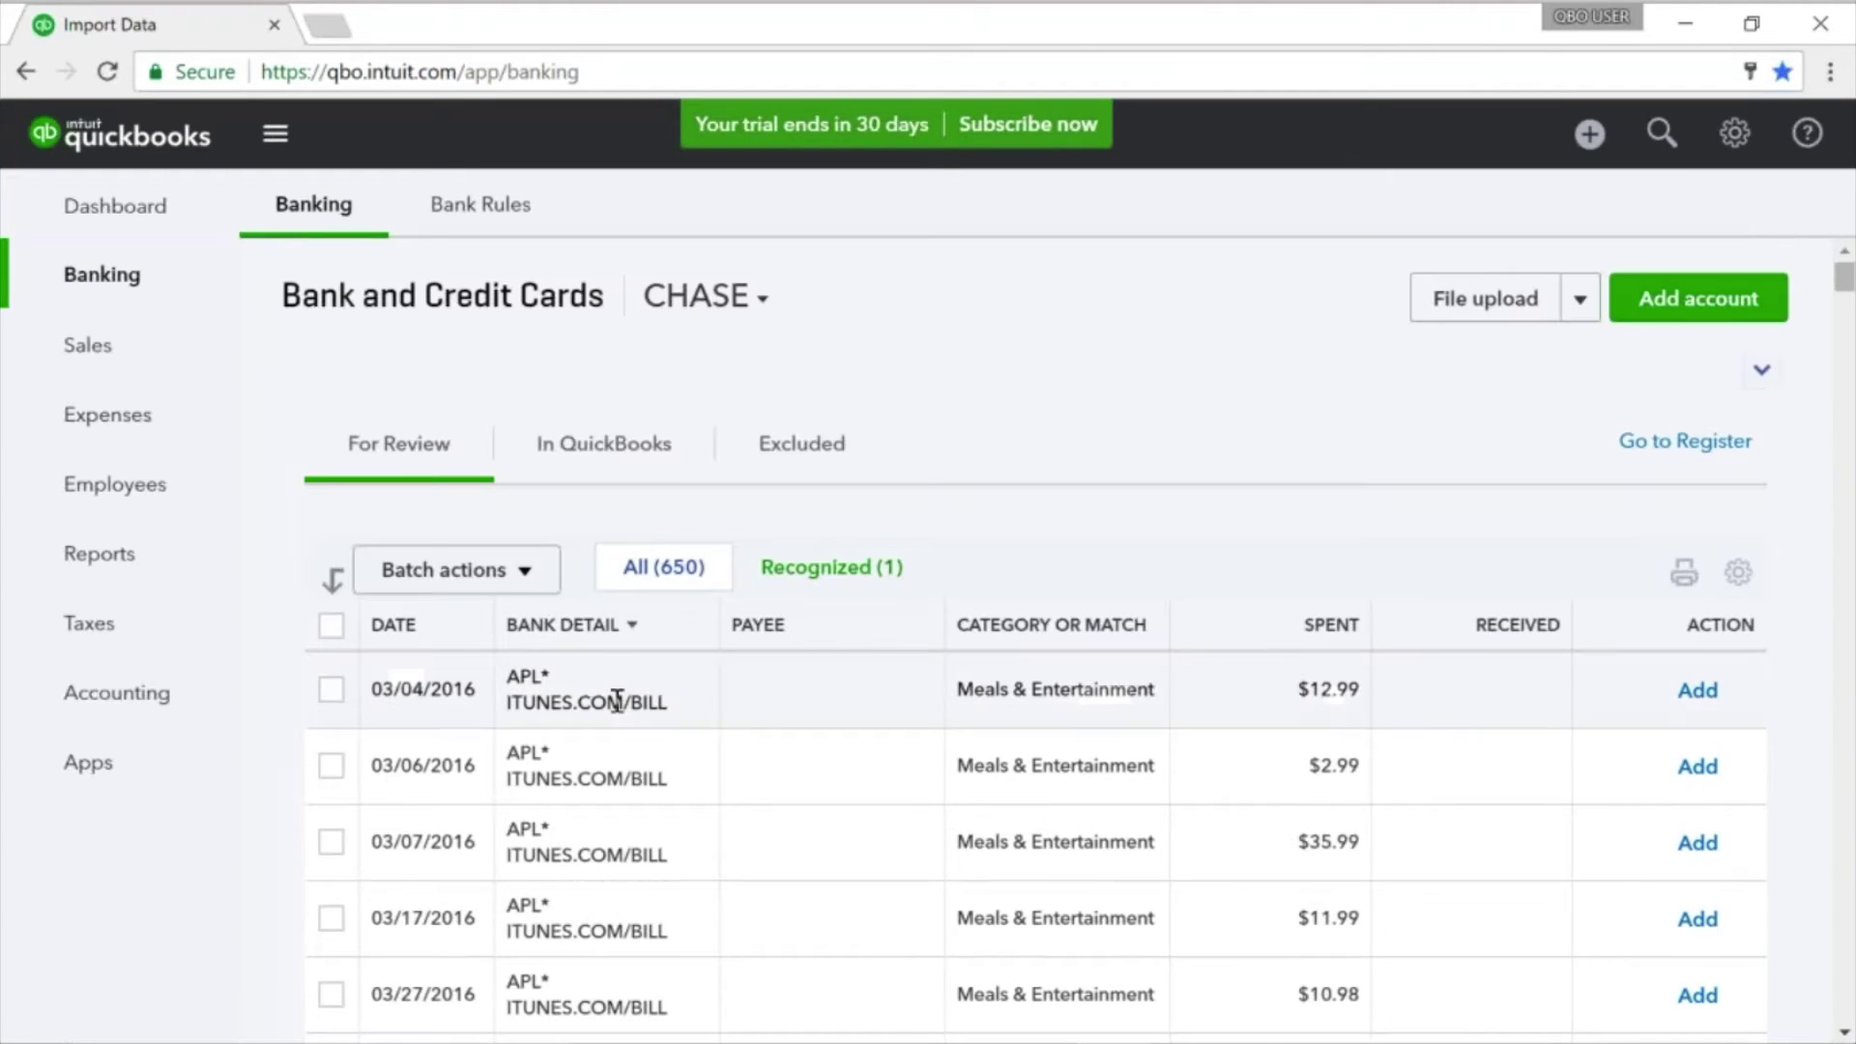
Step: Create Itunes as a new vendor payee on the 03/04/2016 iTunes transaction and add the transaction under Meals & Entertainment
{"action": "left_click", "coordinate": [586, 702]}
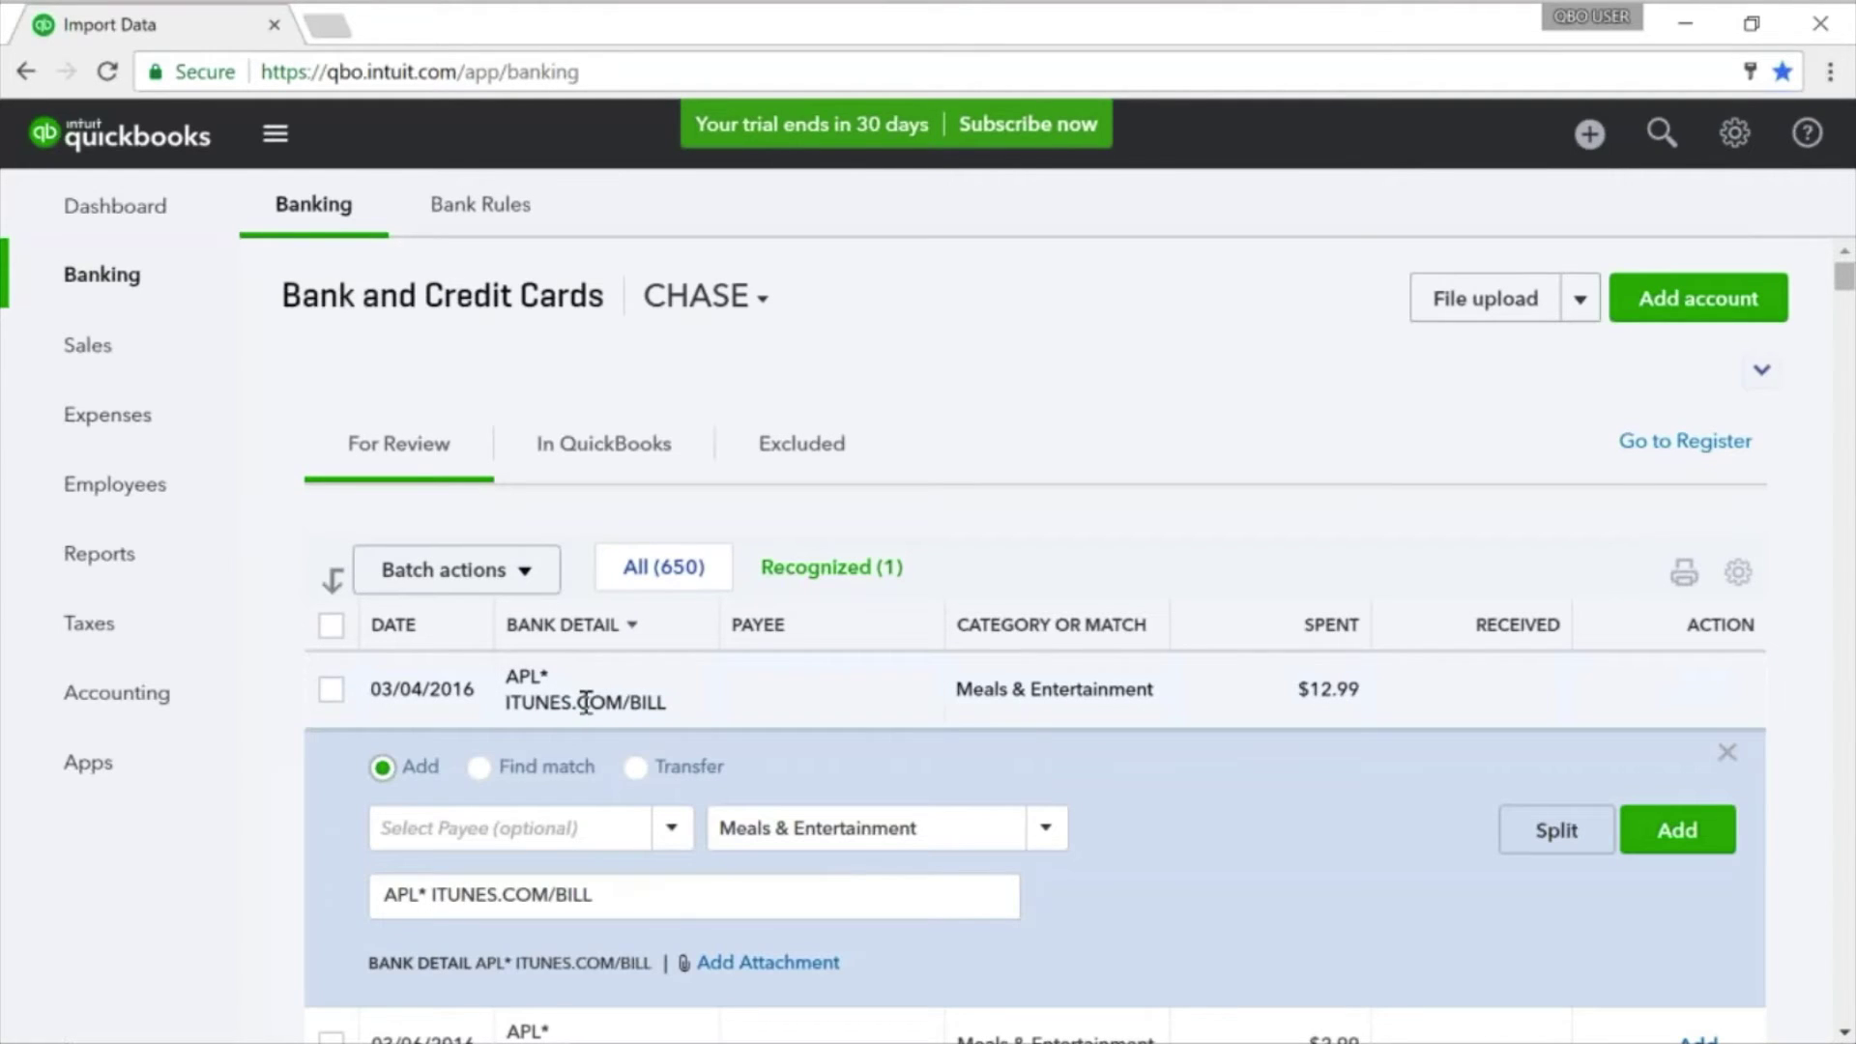
{"action": "left_click", "coordinate": [509, 831]}
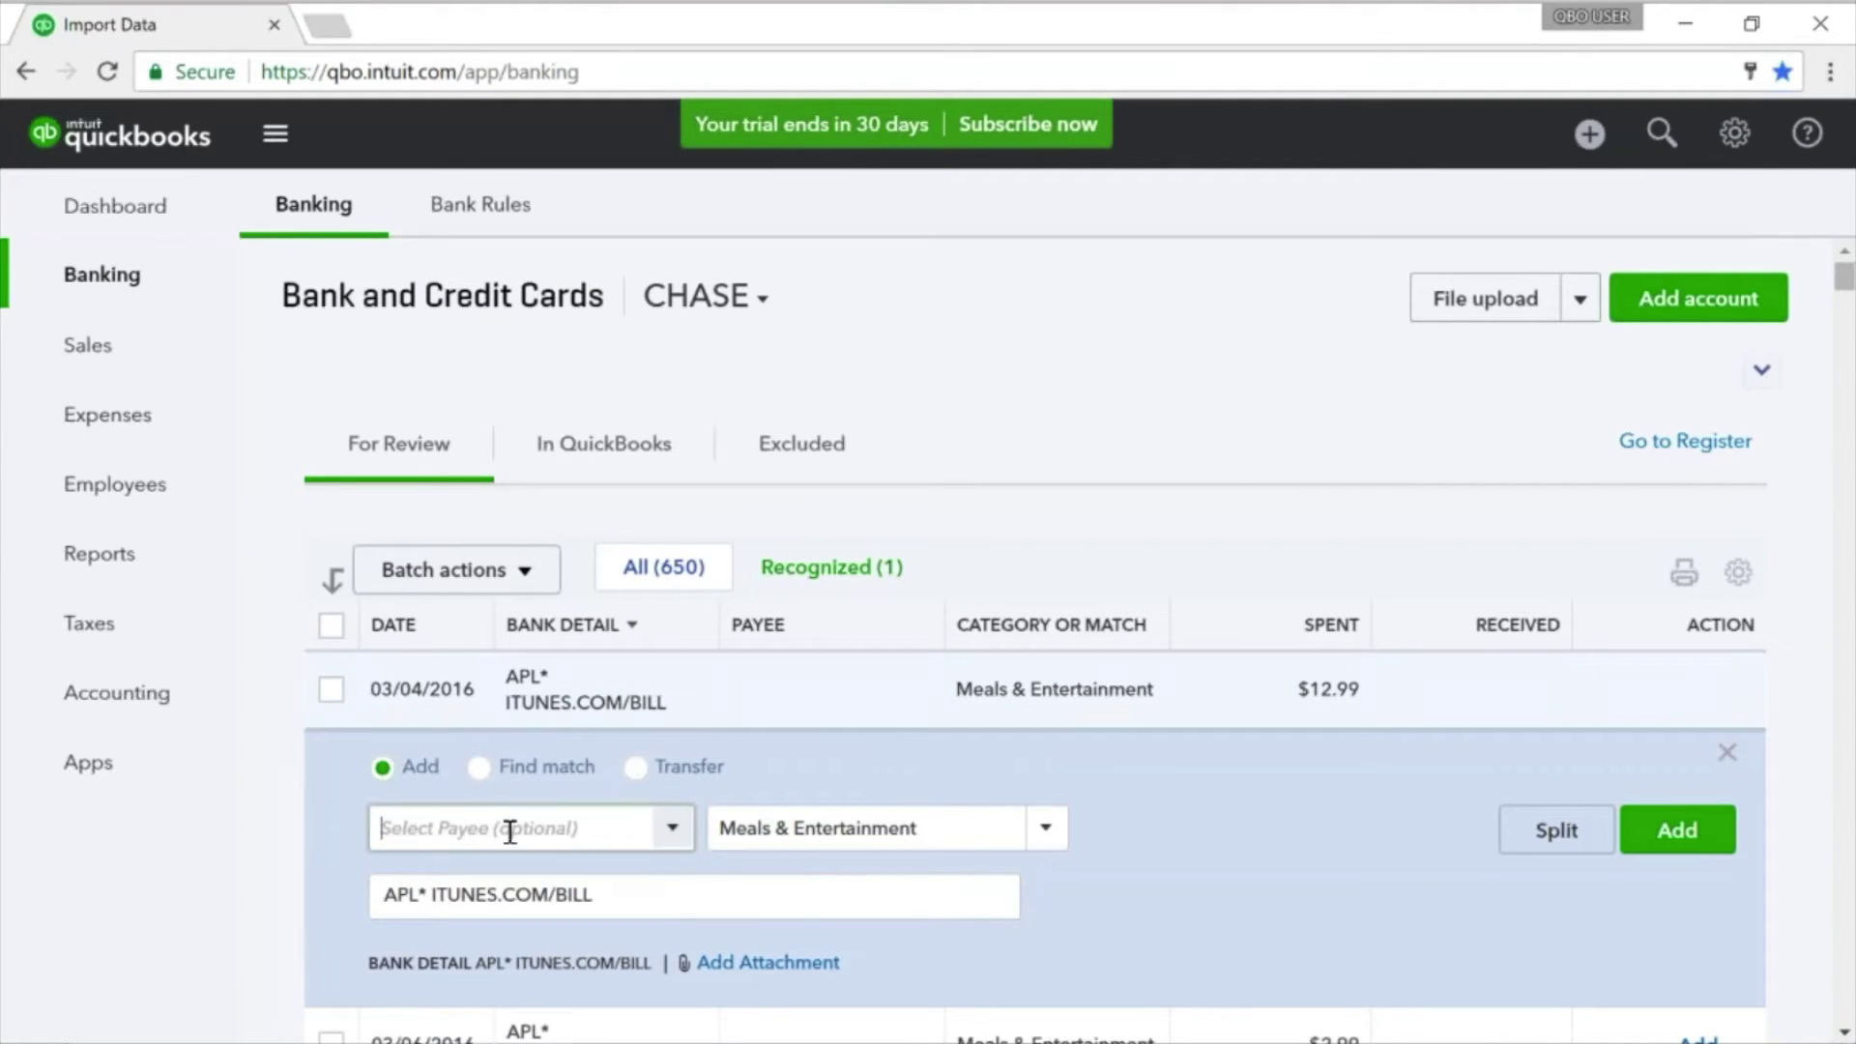
{"action": "type", "text": "Itune"}
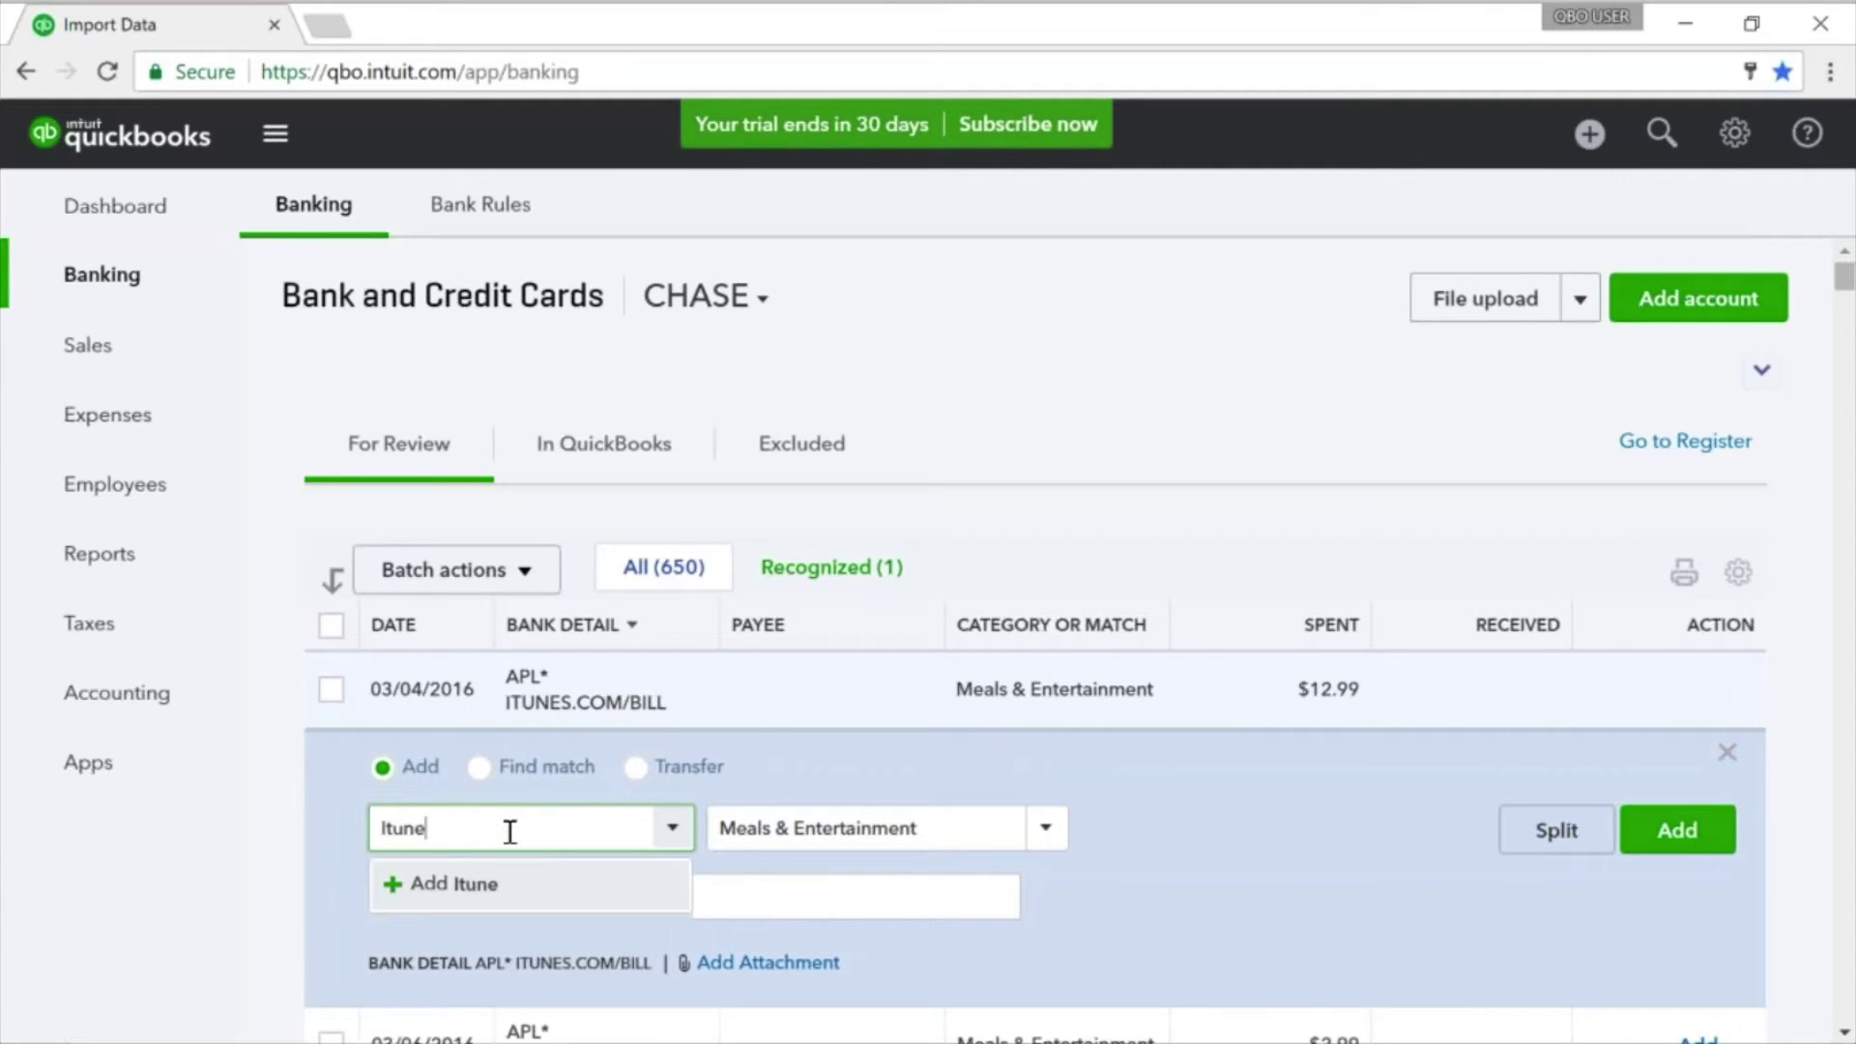
{"action": "type", "text": "s"}
{"action": "left_click", "coordinate": [526, 884]}
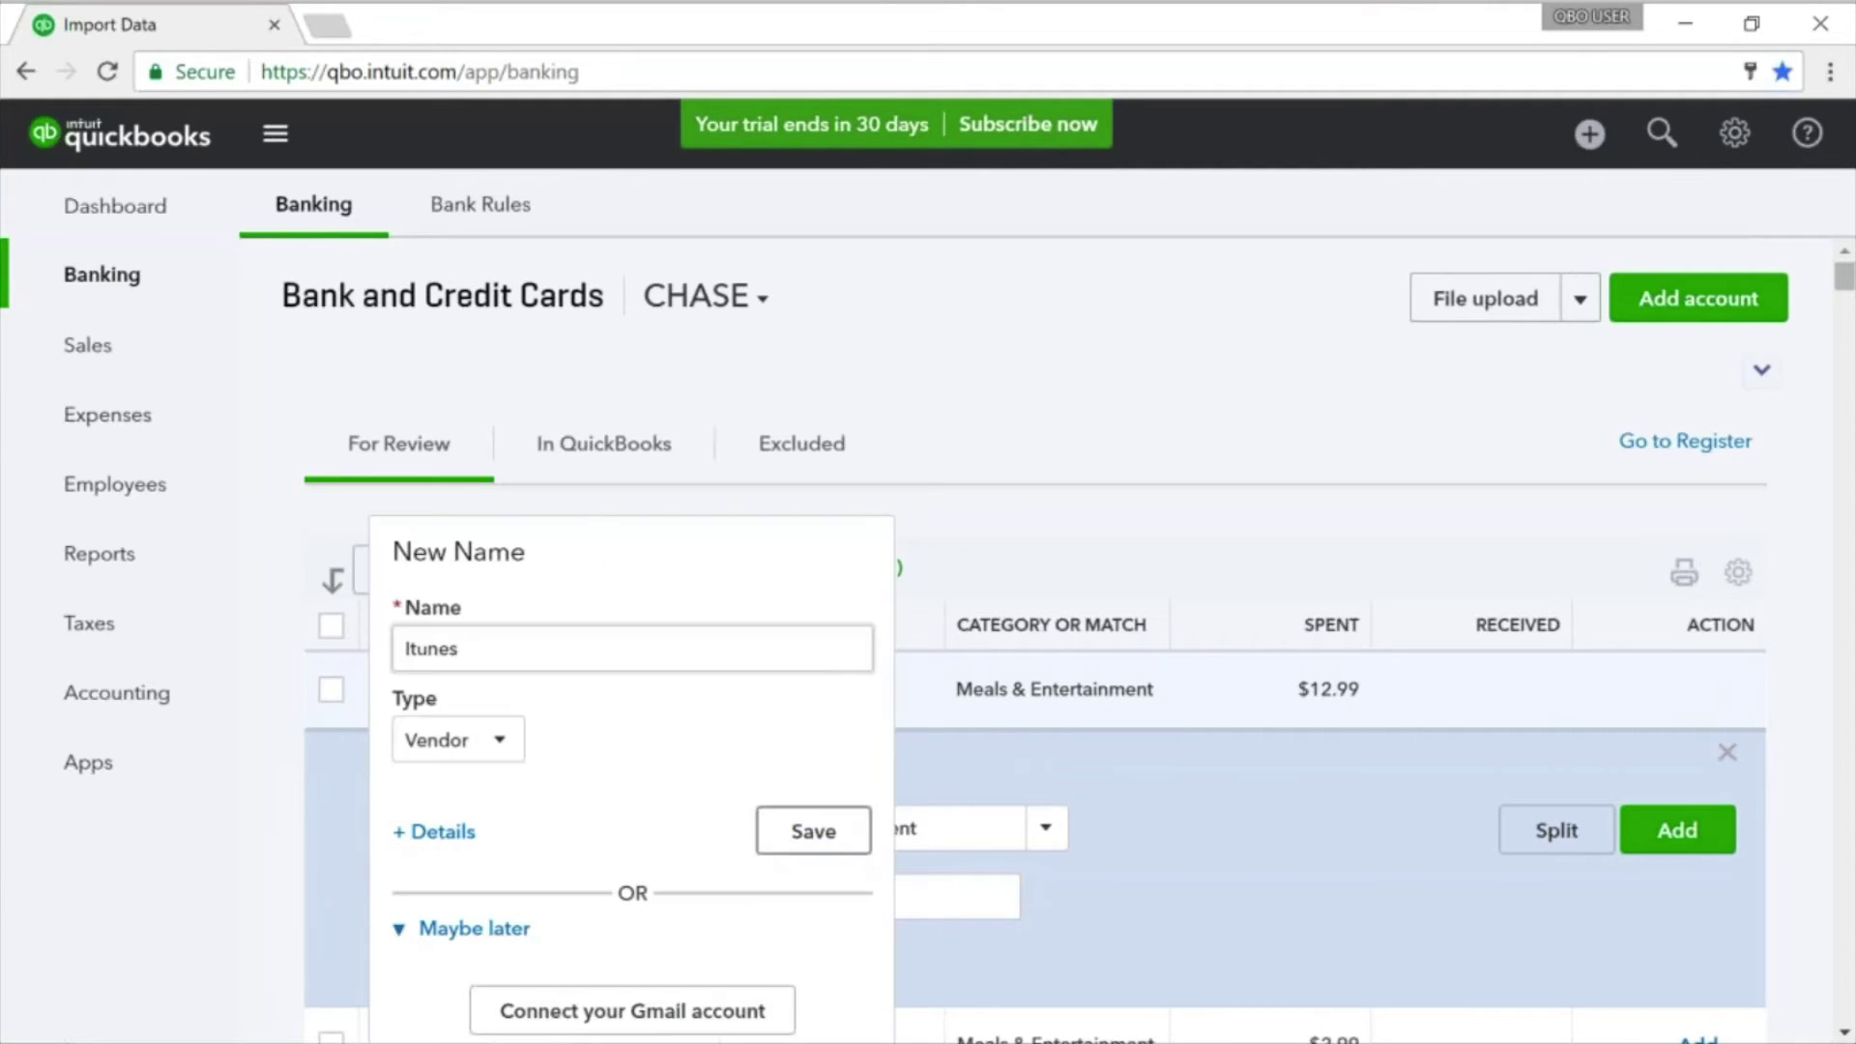
{"action": "left_click", "coordinate": [817, 833]}
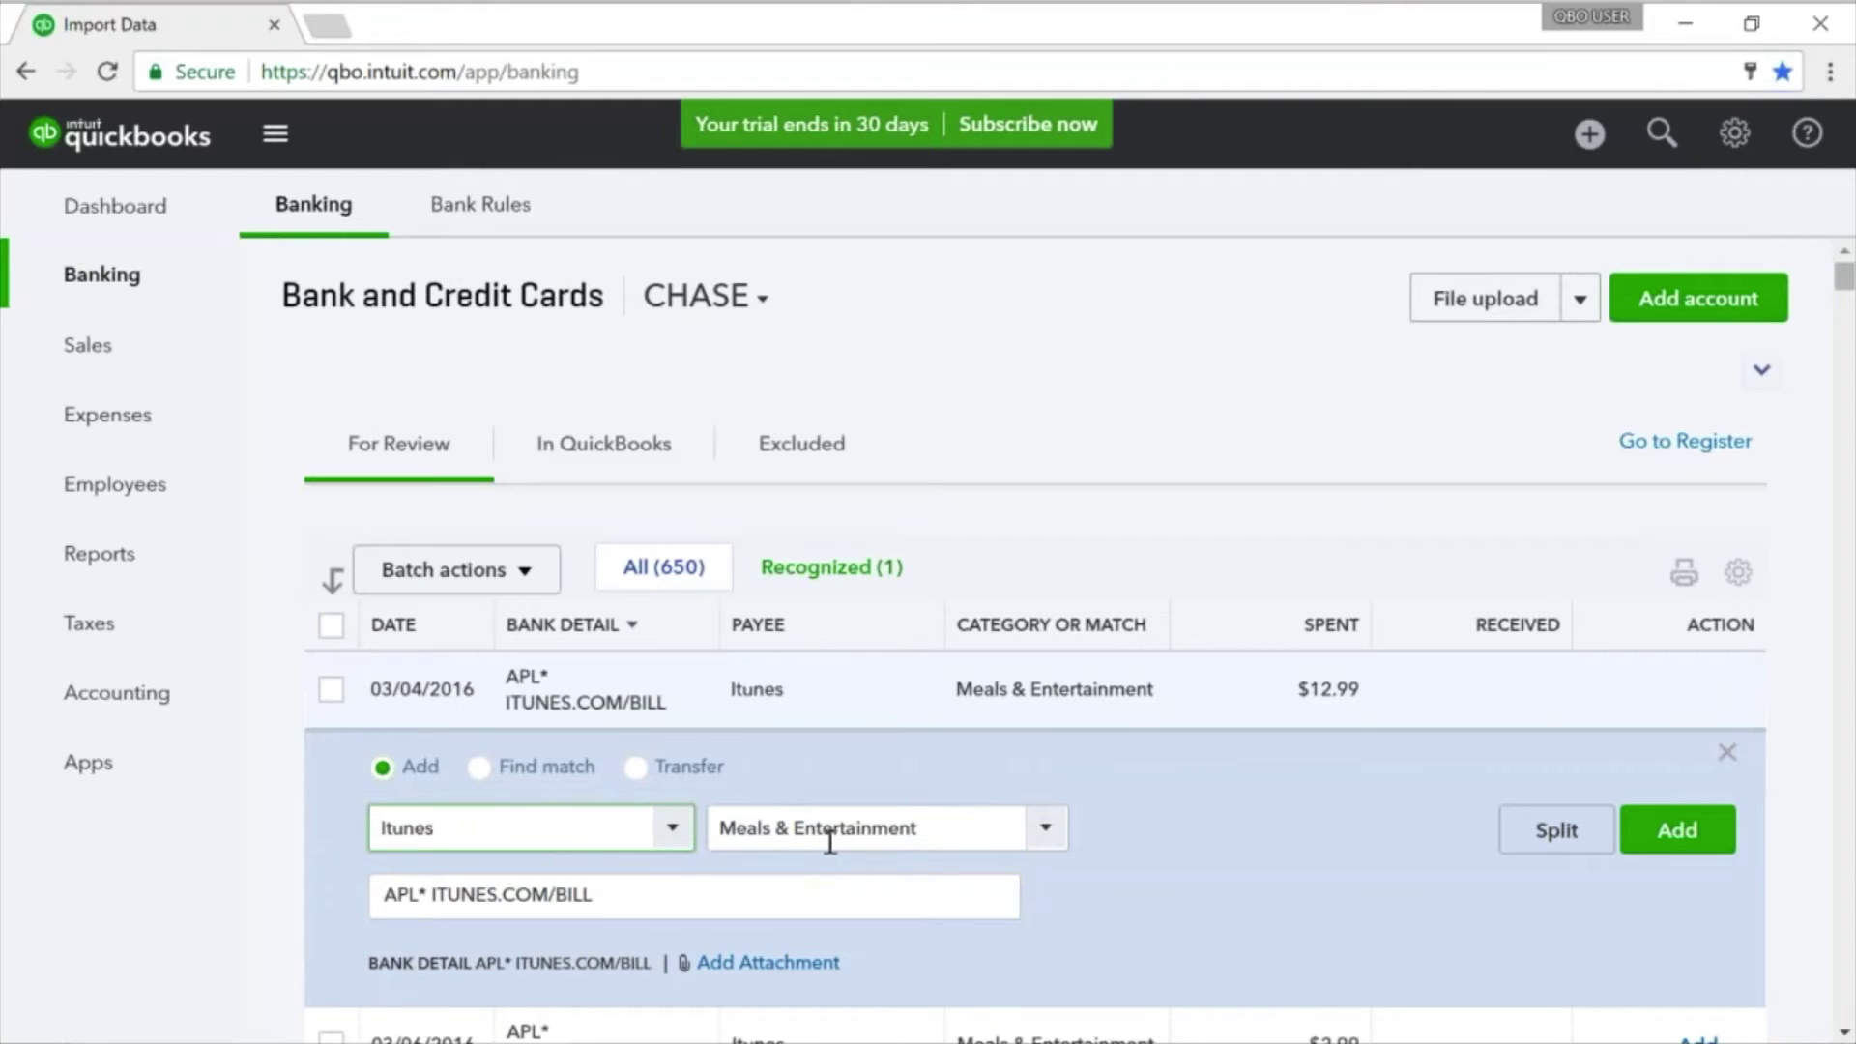
{"action": "left_click", "coordinate": [1676, 837]}
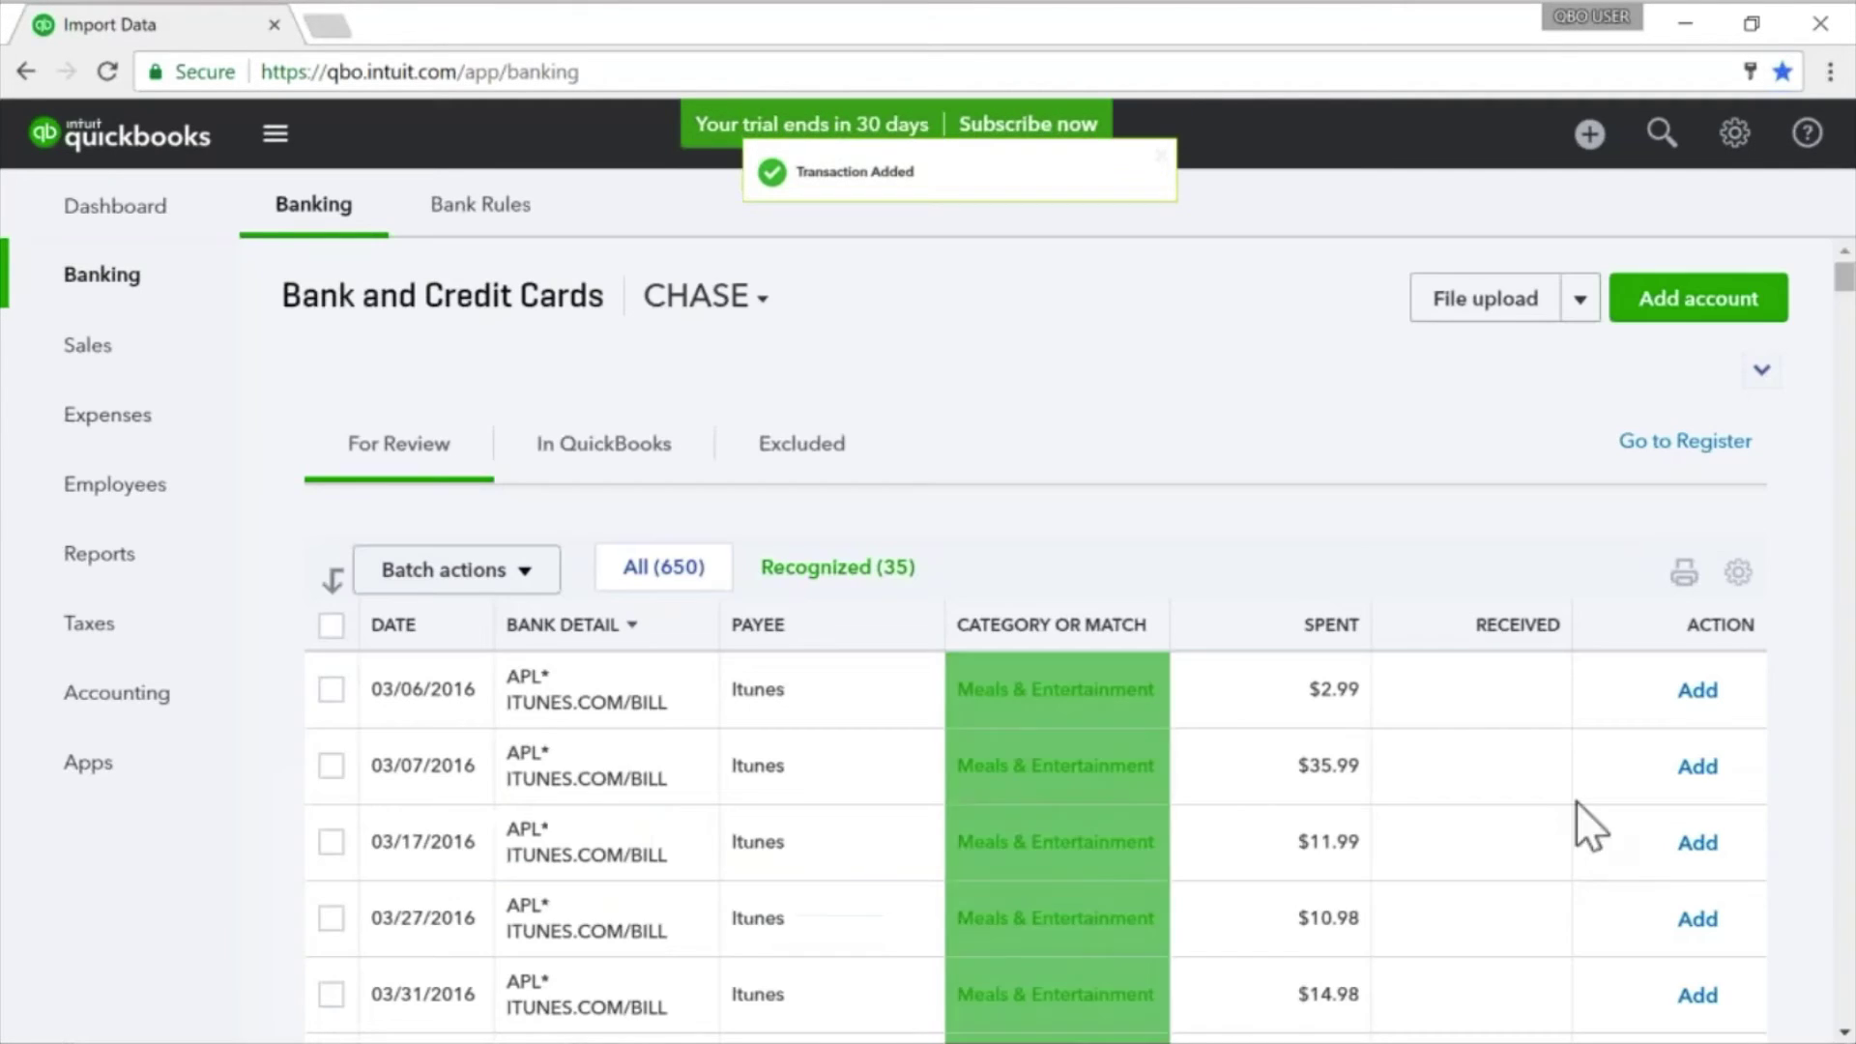
Step: In the recognized transactions, expand the 03/06/2016 iTunes transaction and set its category to Office Supplies & Software
{"action": "left_click", "coordinate": [833, 578]}
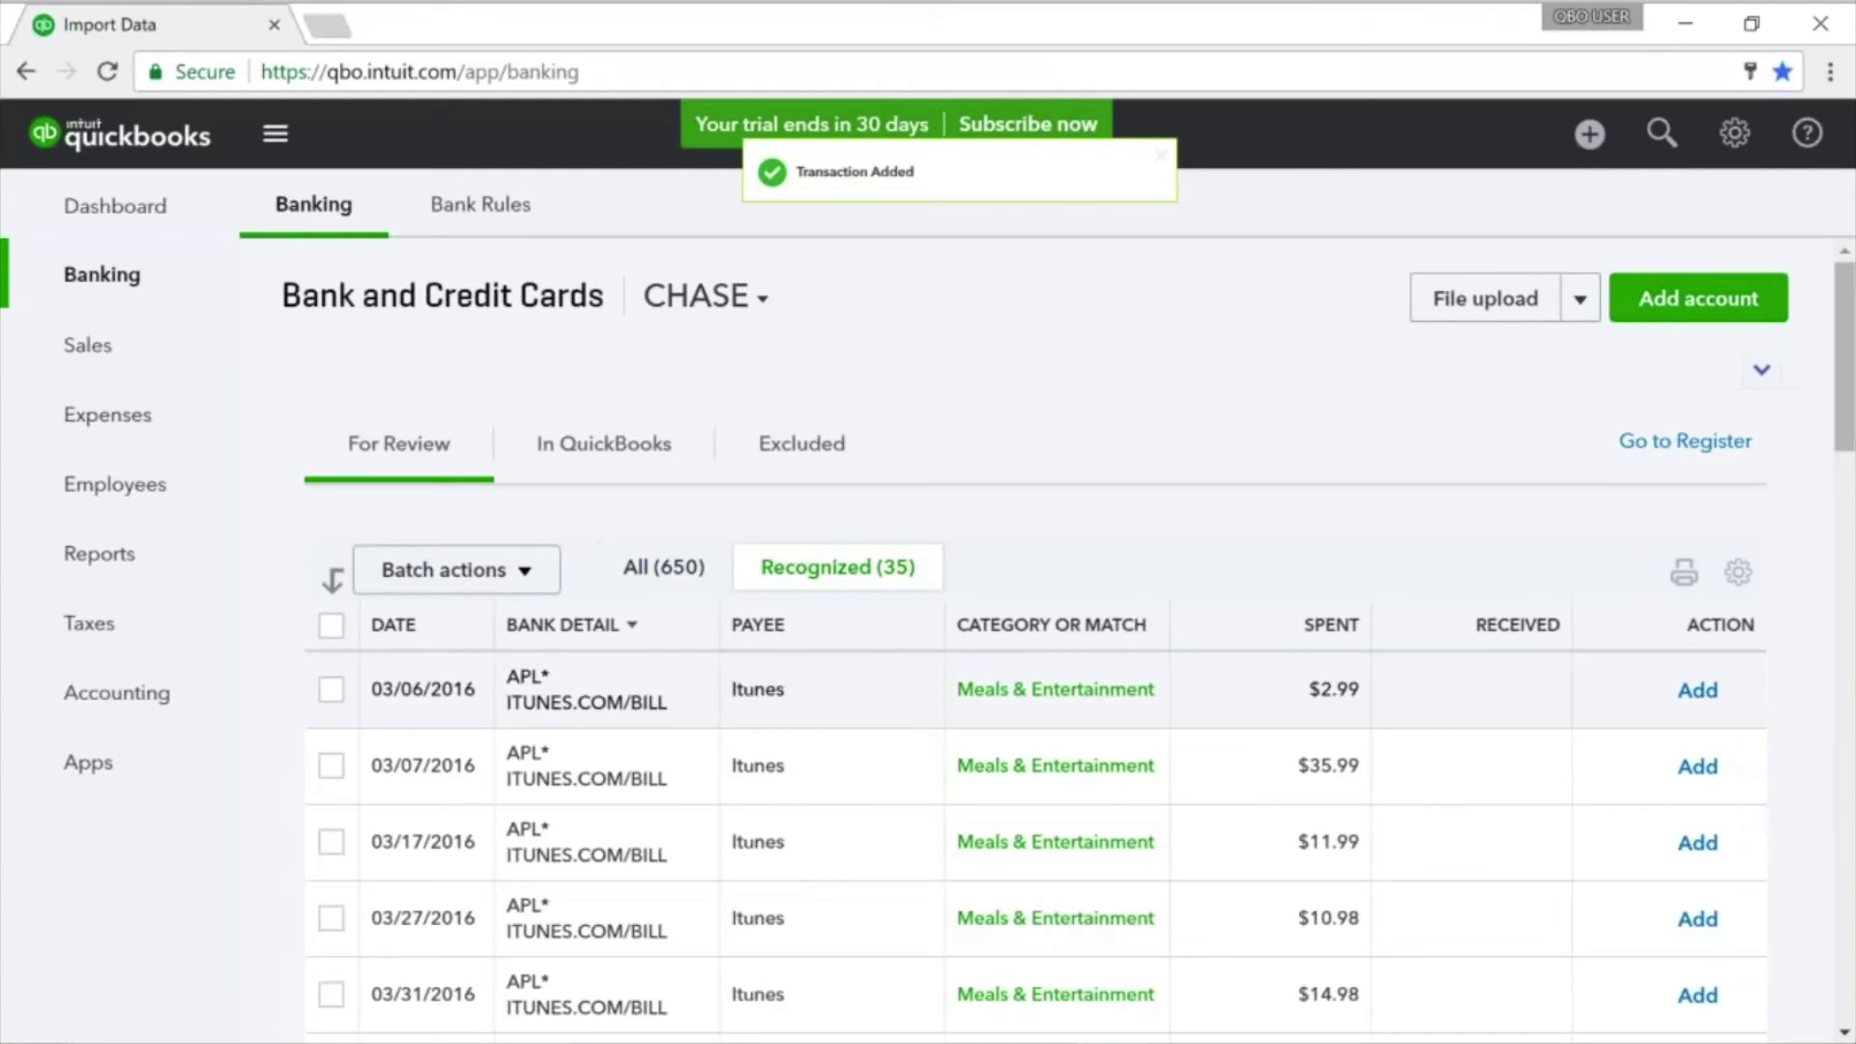
{"action": "left_click", "coordinate": [1044, 705]}
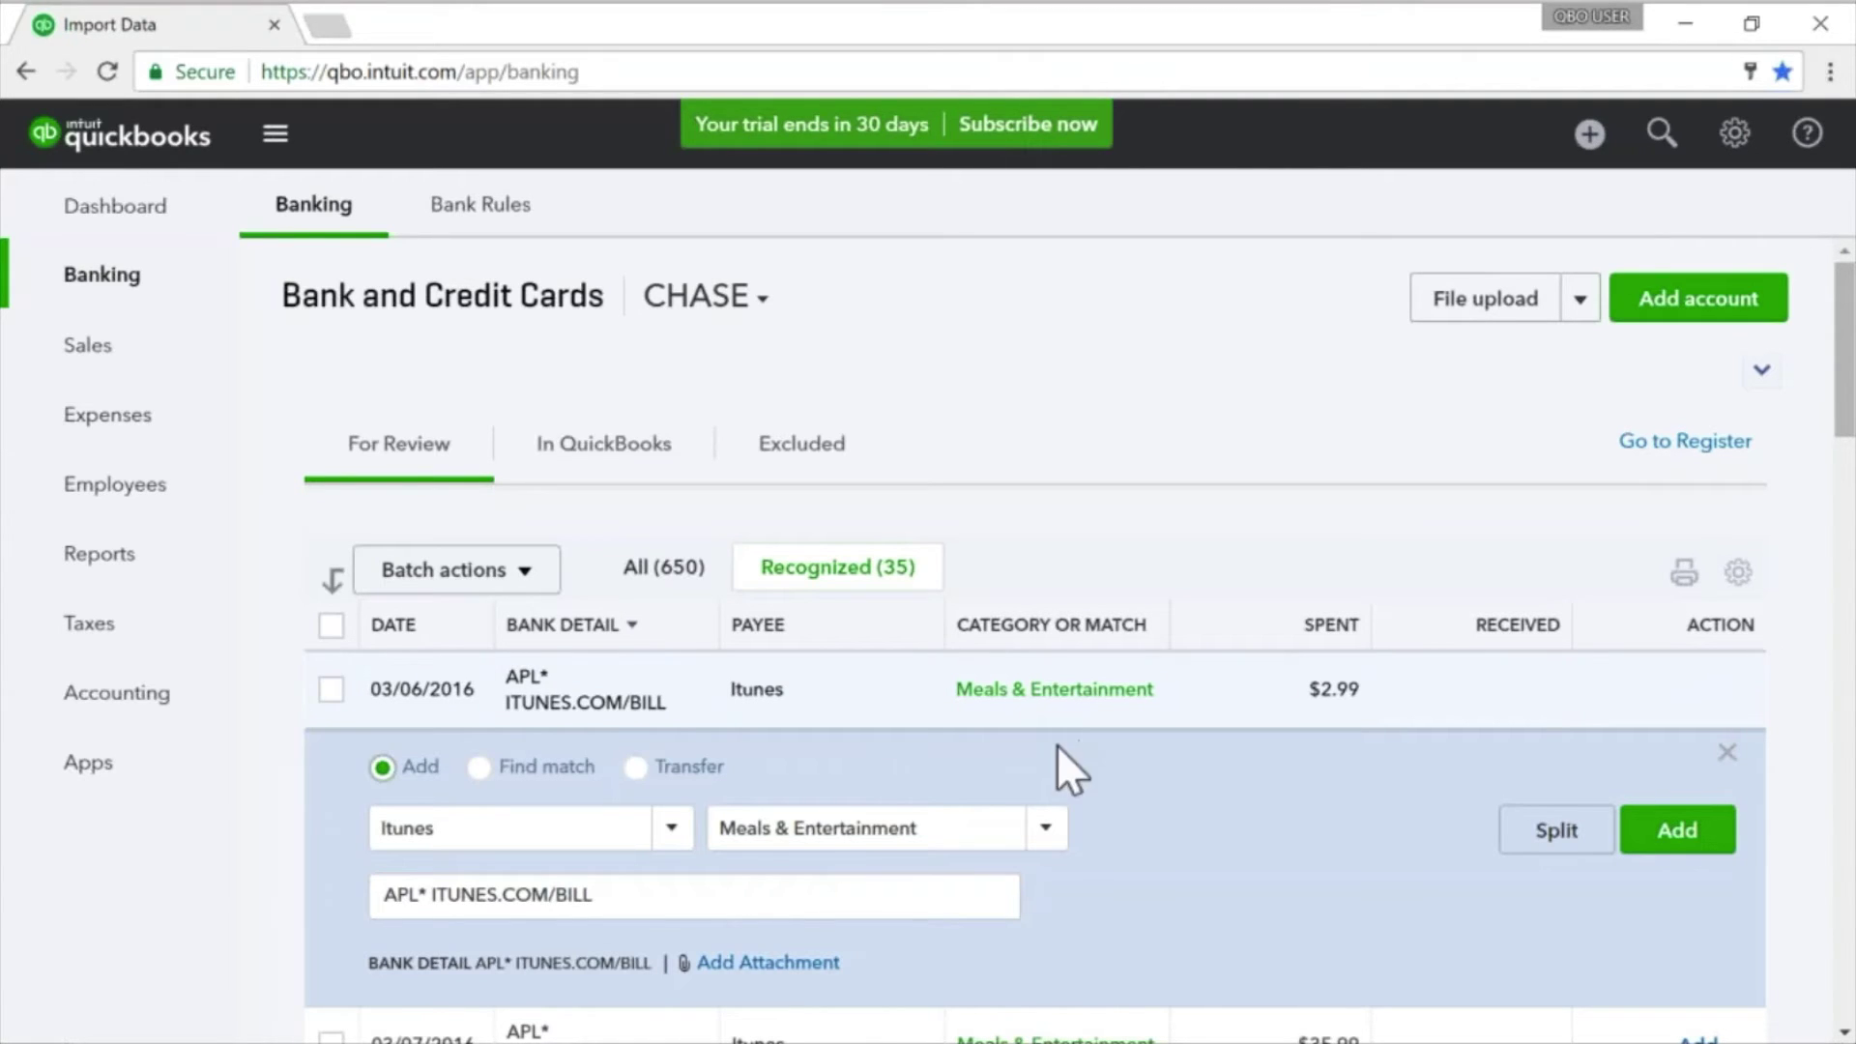
{"action": "scroll", "coordinate": [1081, 814], "scroll_direction": "down", "scroll_amount": 2}
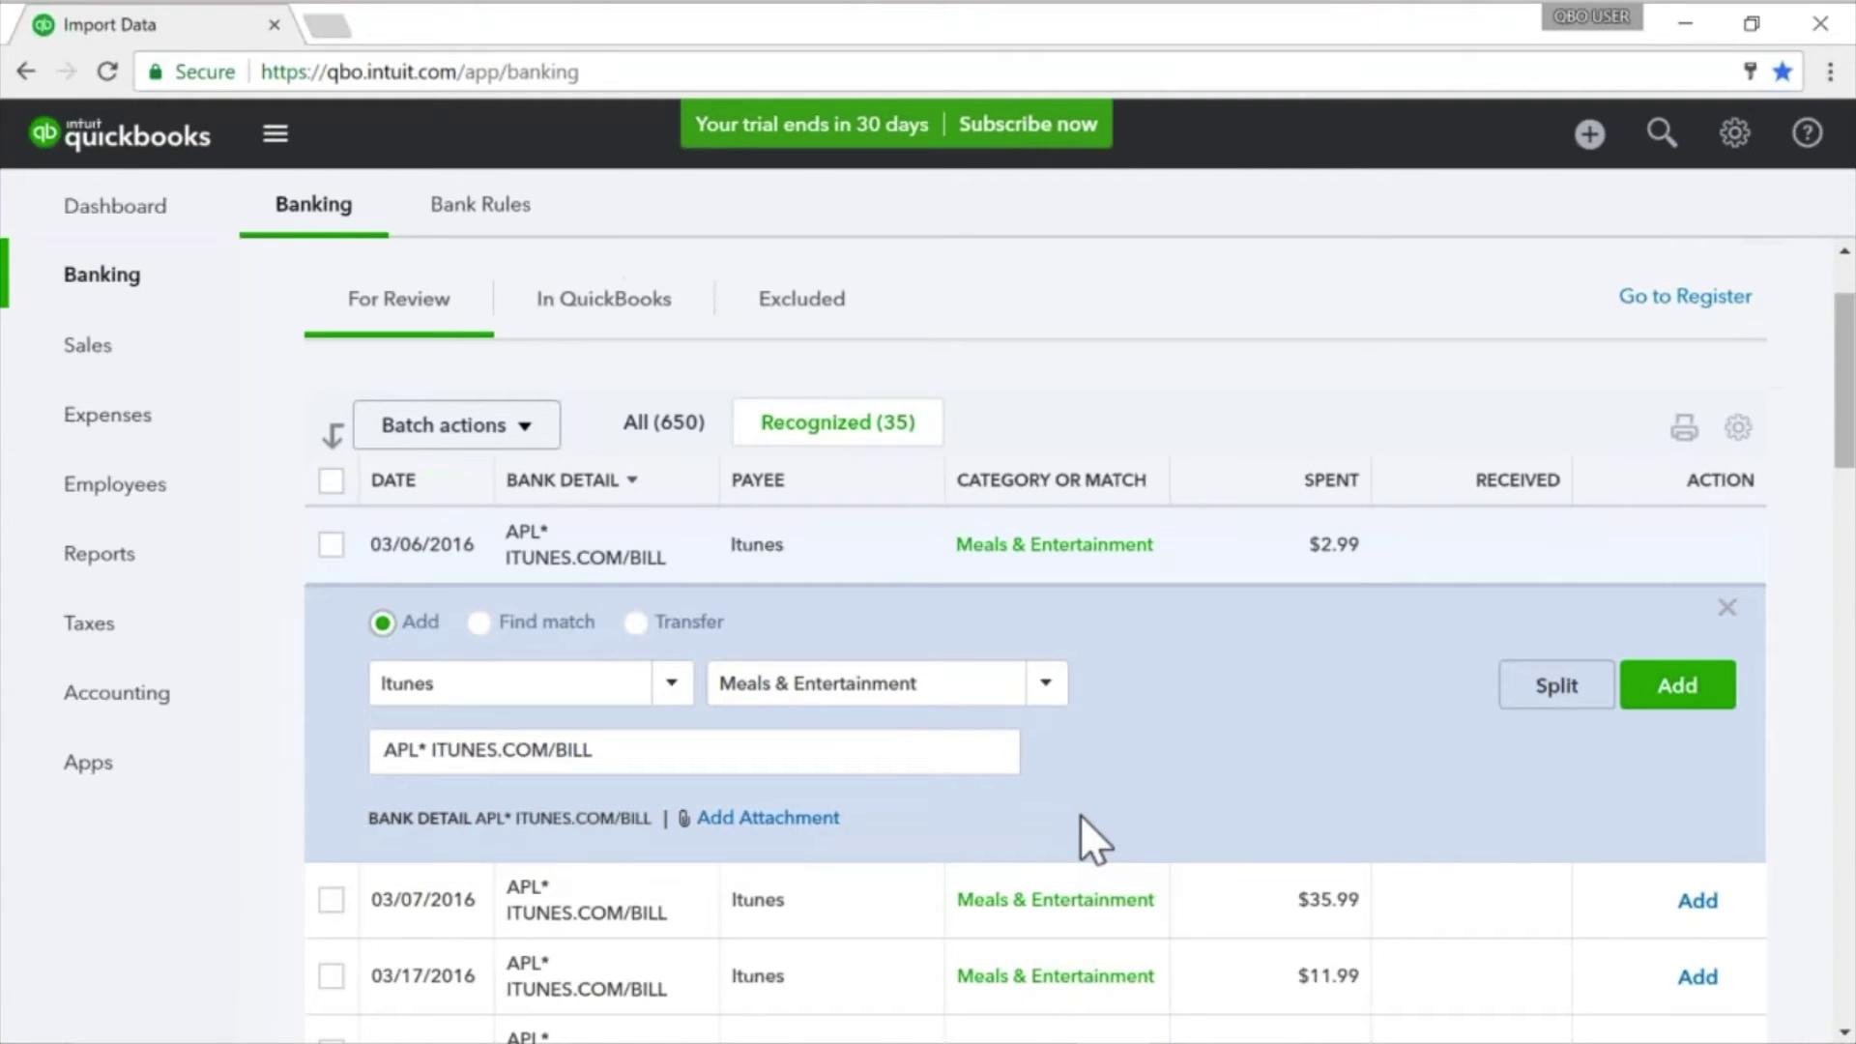
{"action": "left_click", "coordinate": [950, 680]}
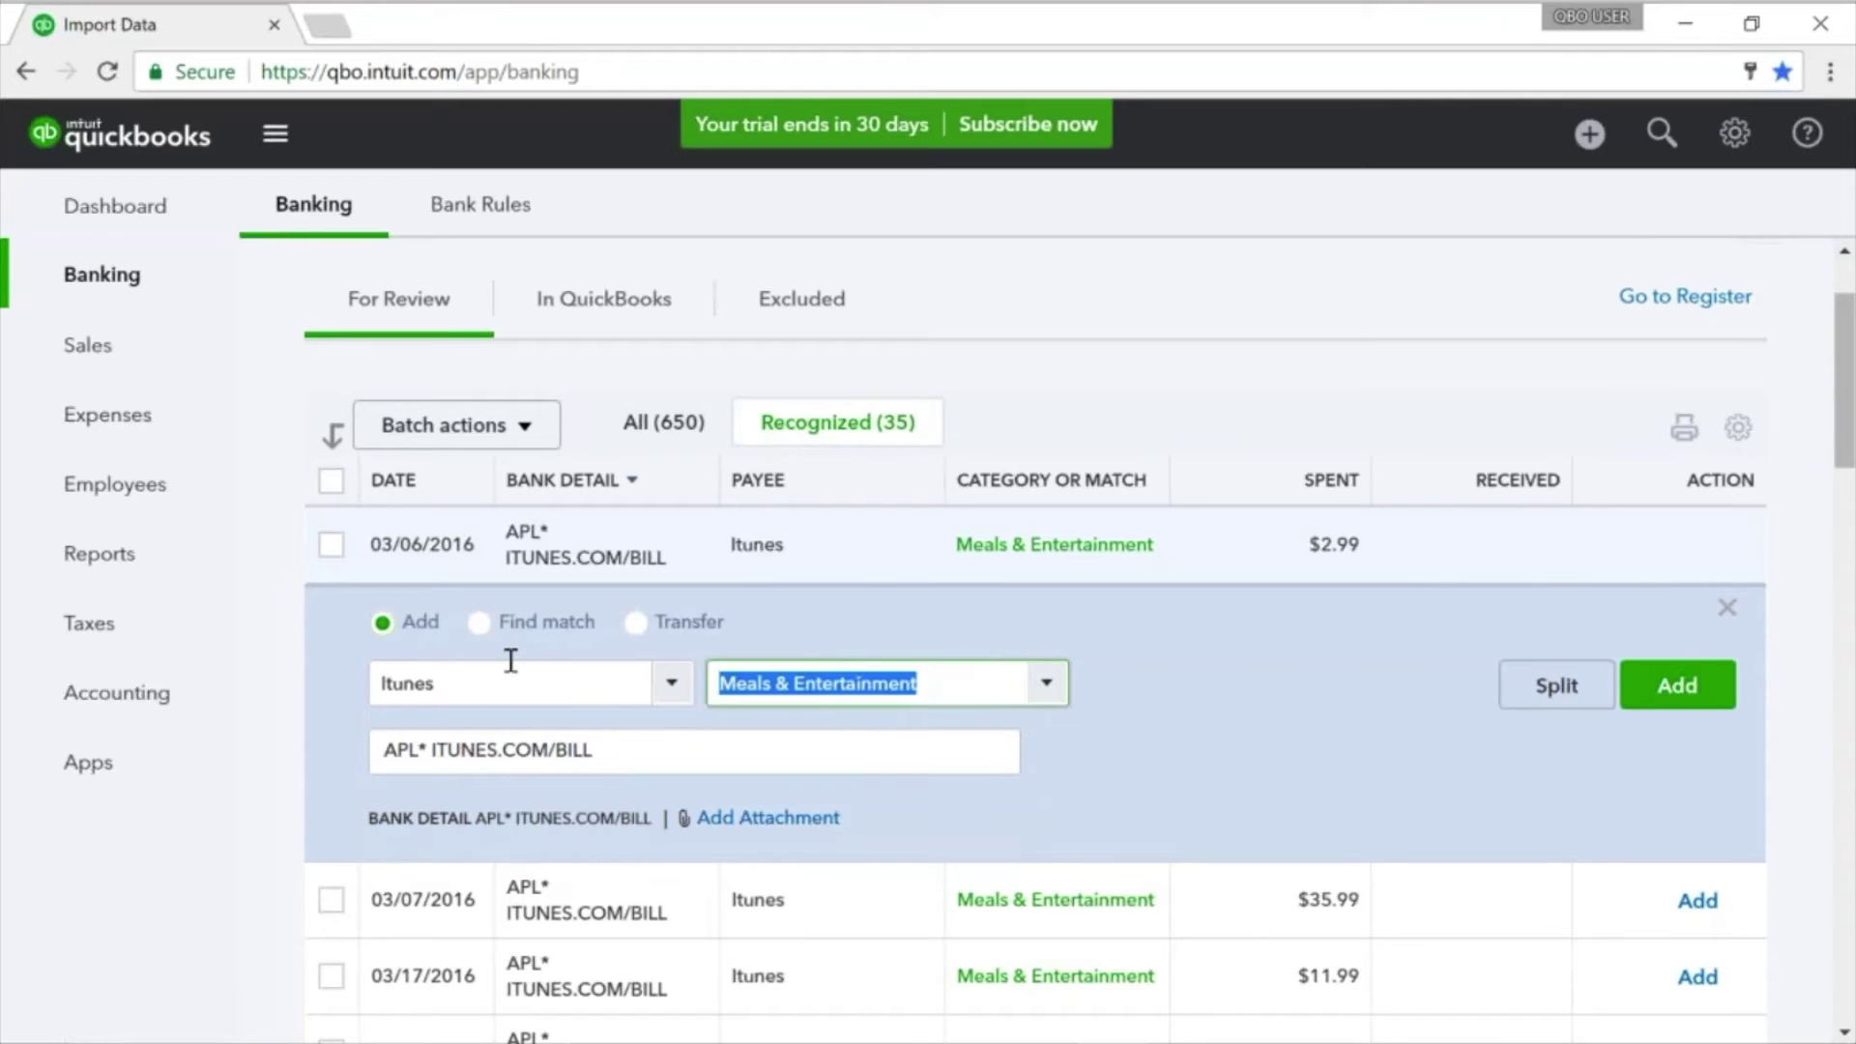
{"action": "type", "text": "off"}
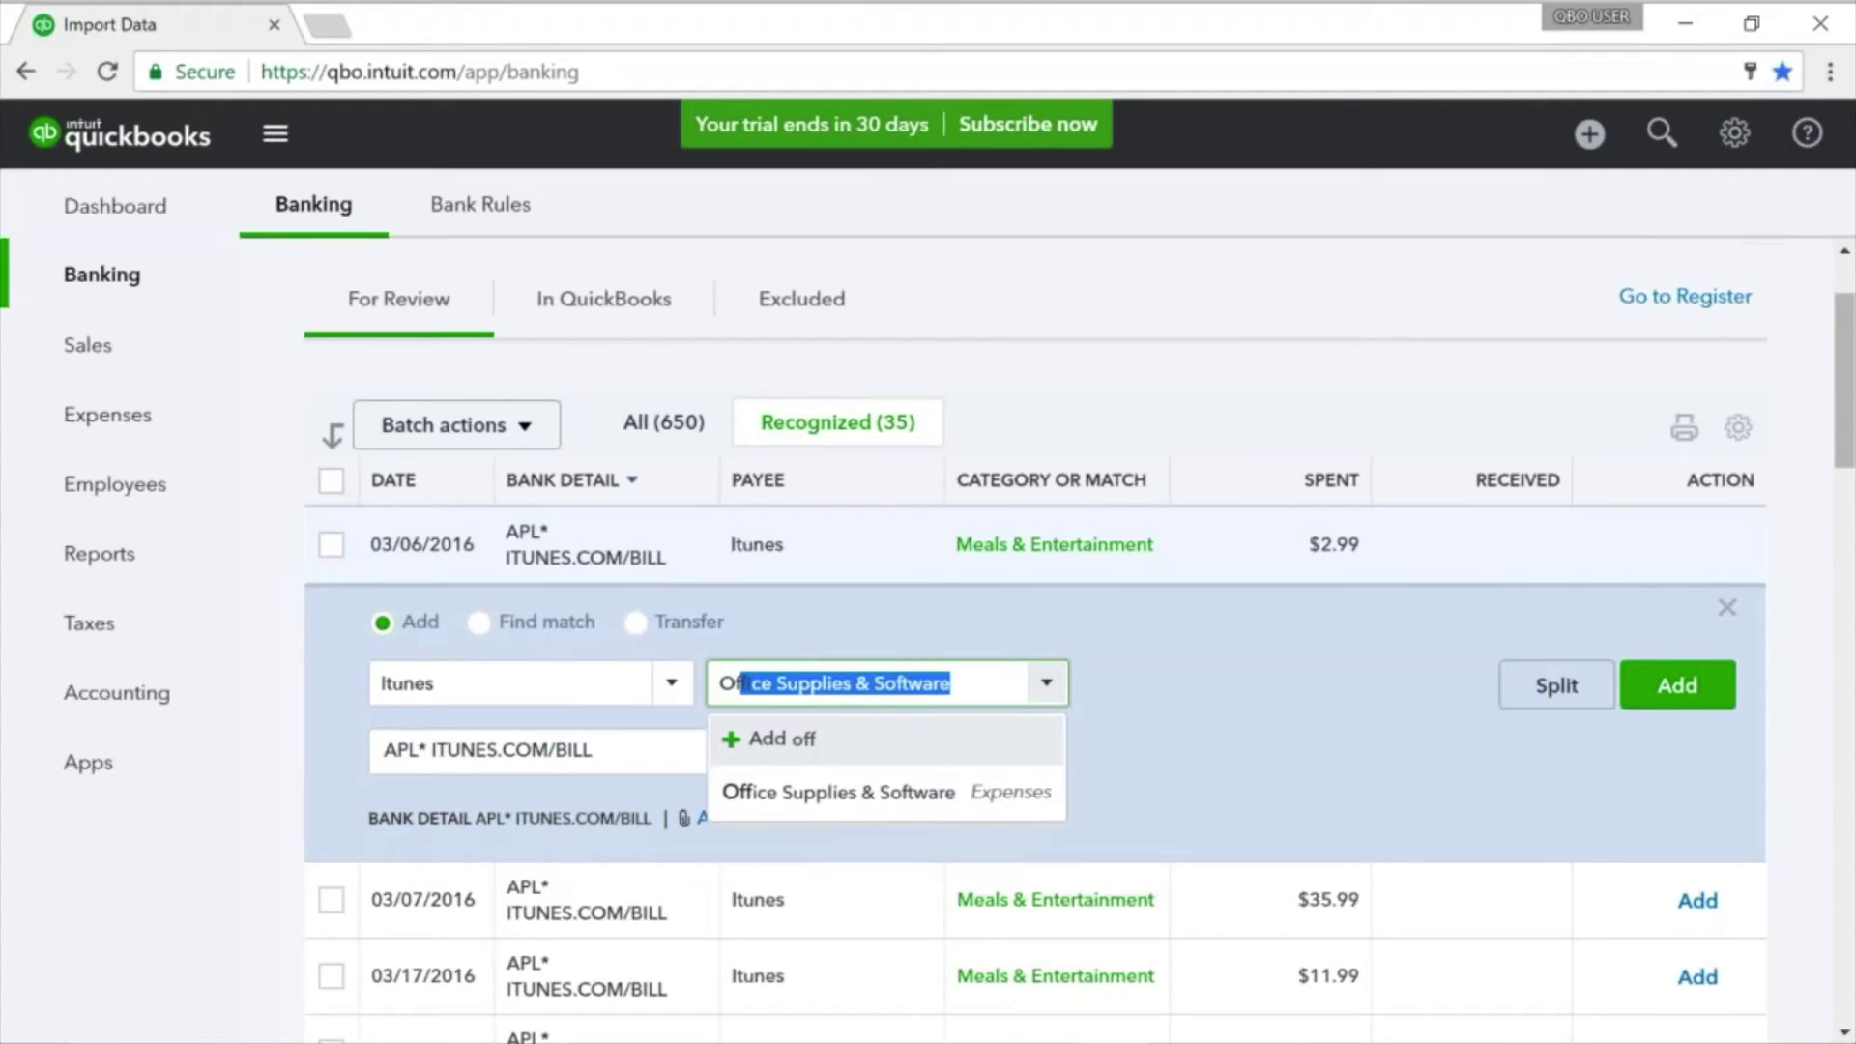
{"action": "left_click", "coordinate": [831, 791]}
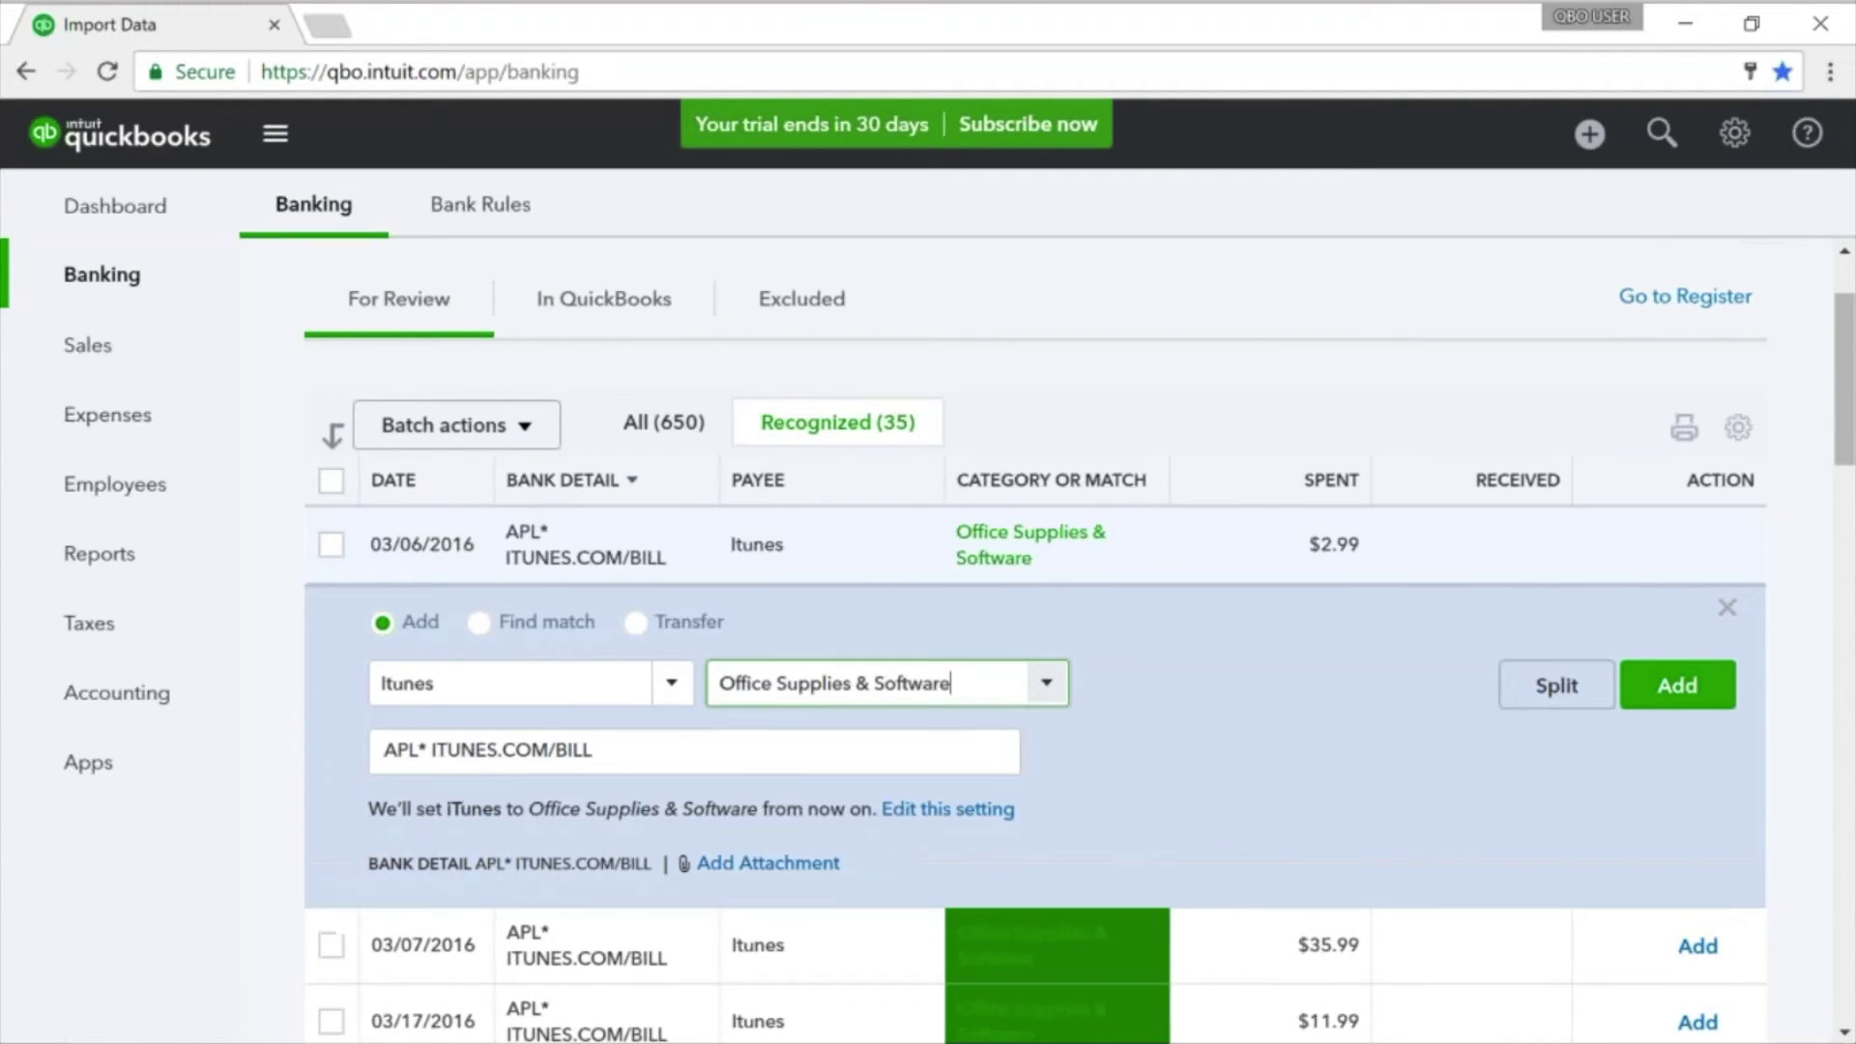
{"action": "type", "text": "`"}
{"action": "left_click", "coordinate": [909, 682]}
{"action": "key", "text": "BackSpace"}
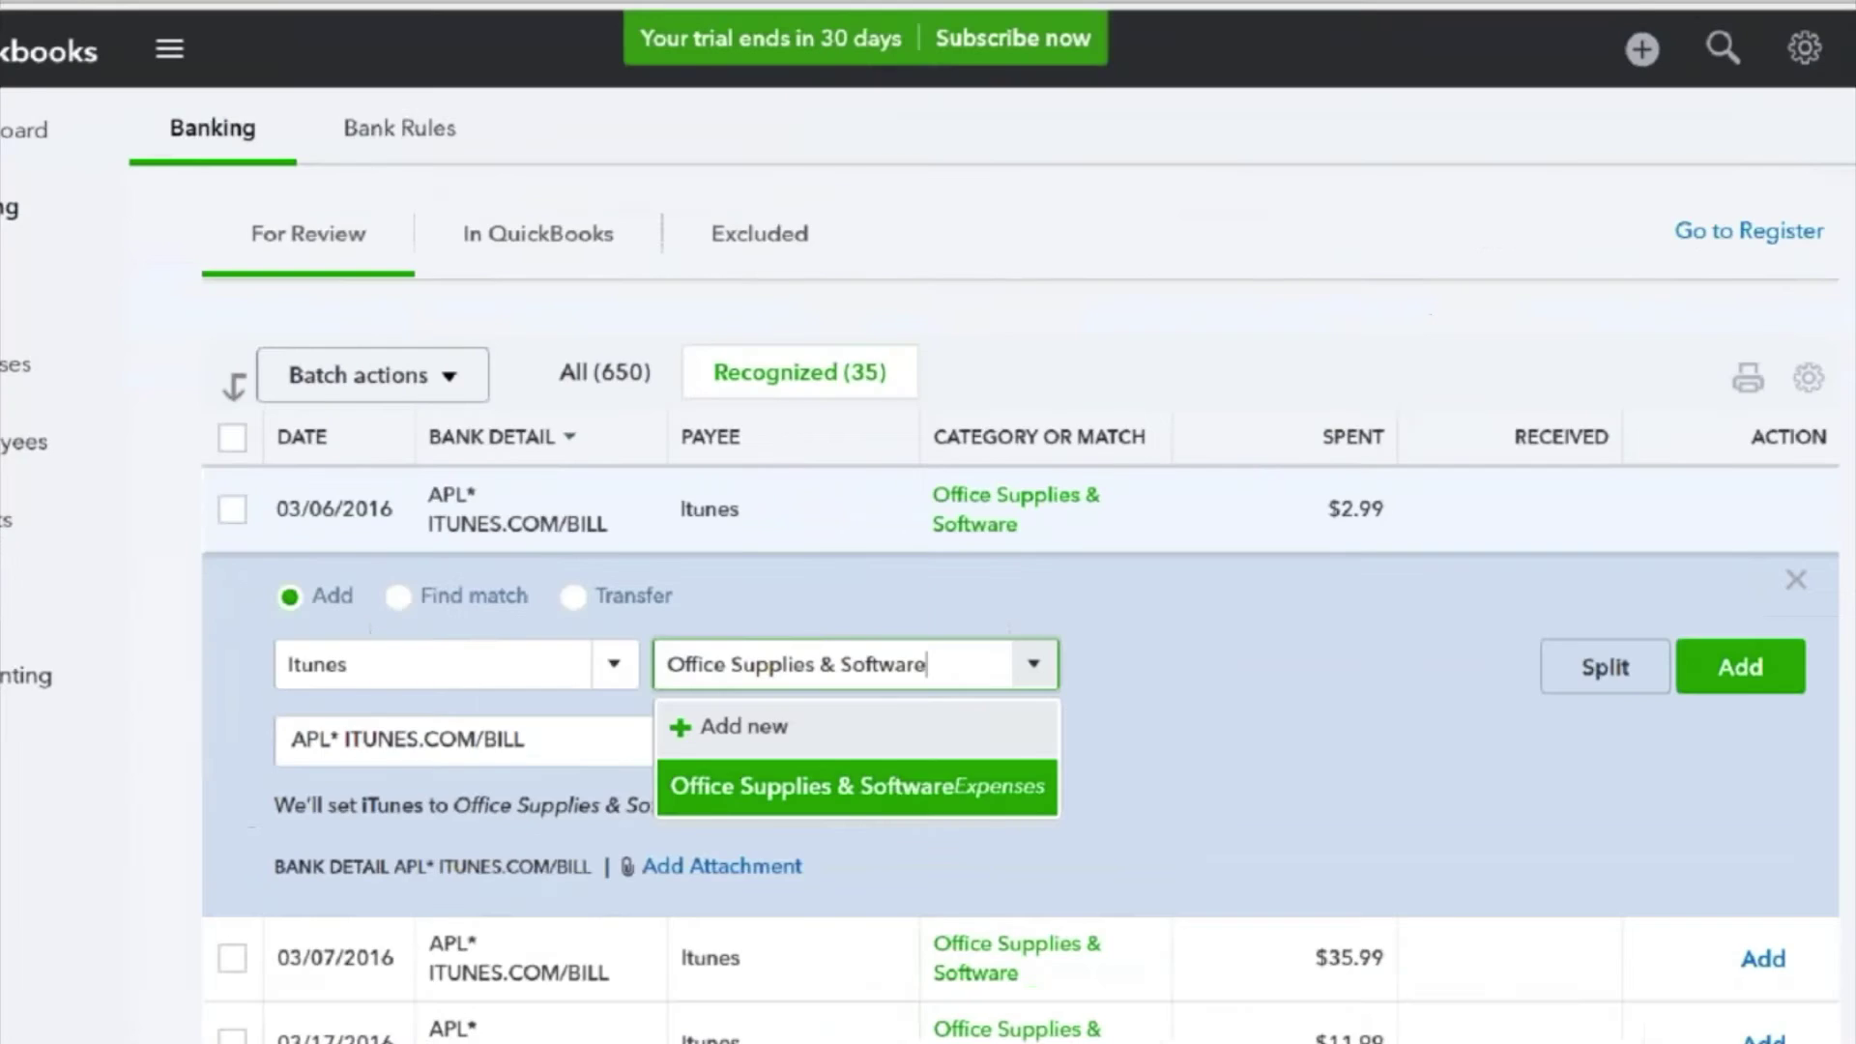
{"action": "left_click", "coordinate": [1254, 812]}
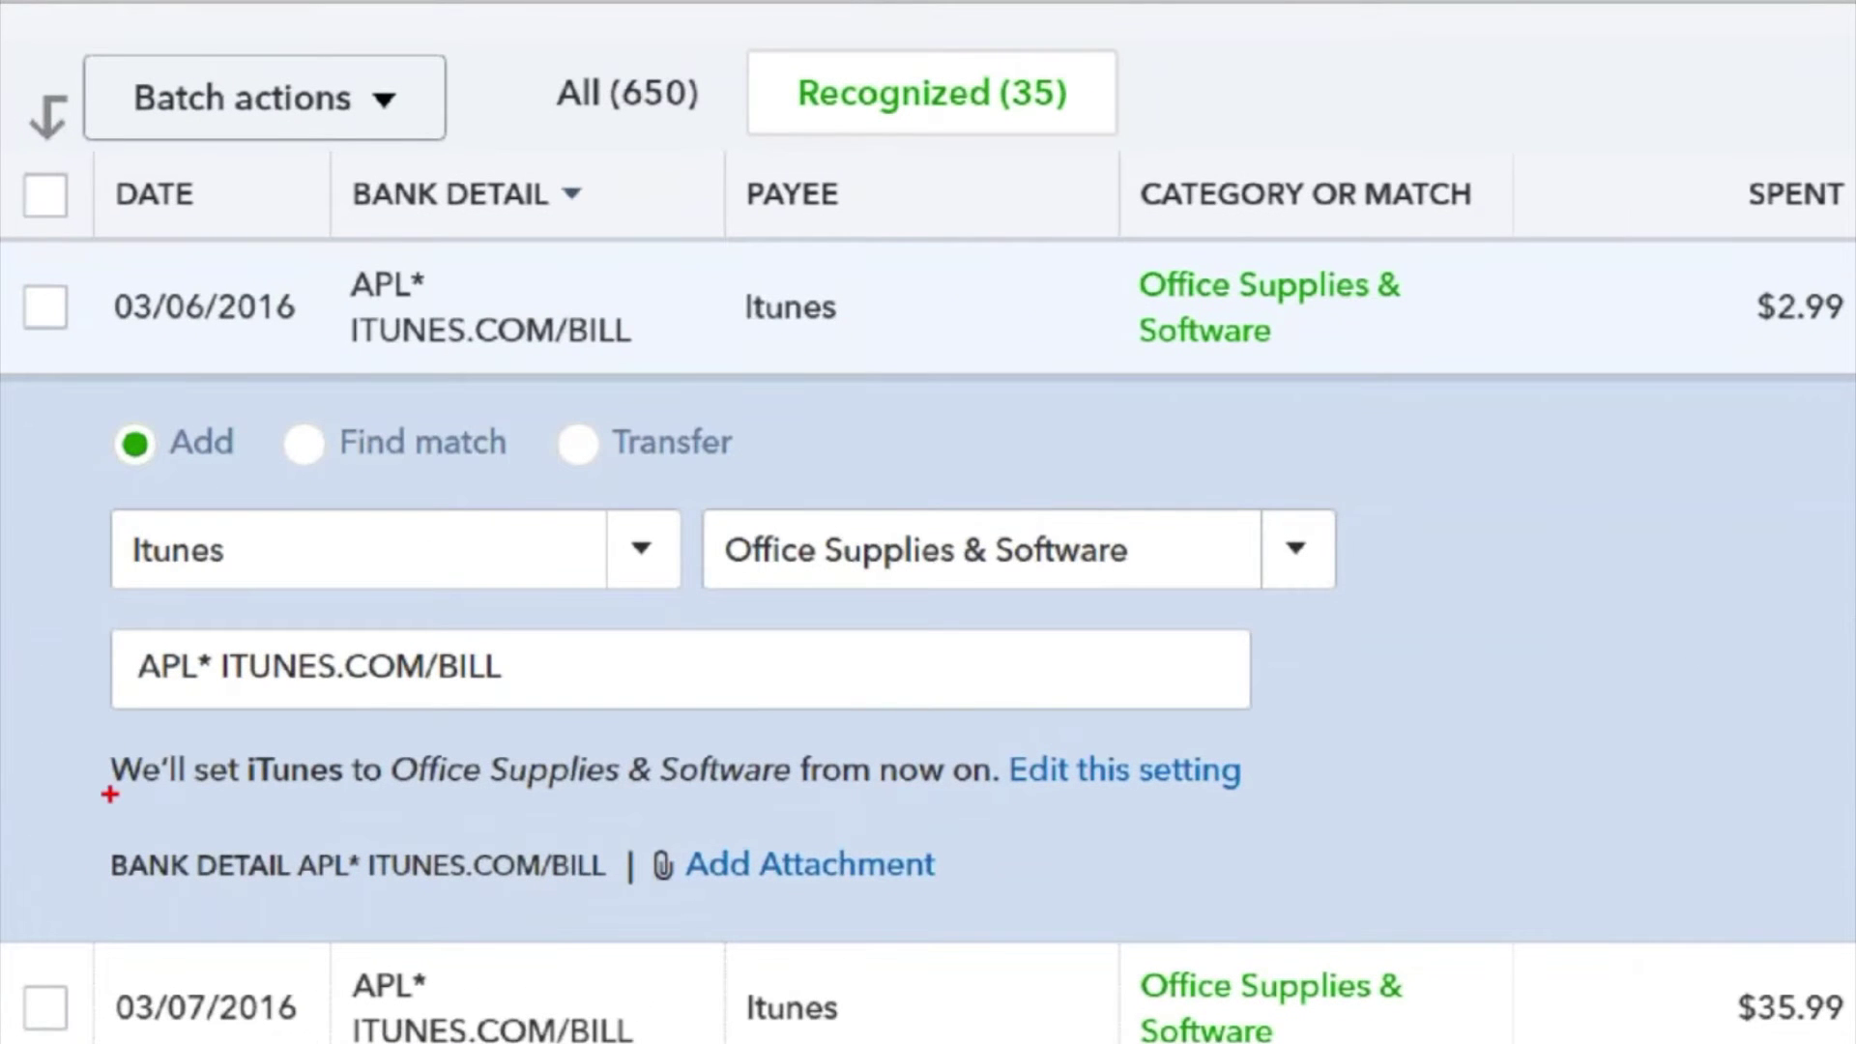
Step: Edit the automatic setting for iTunes so iTunes transactions are left uncategorized, and save it
{"action": "left_click_drag", "start_coordinate": [111, 794], "coordinate": [1003, 815]}
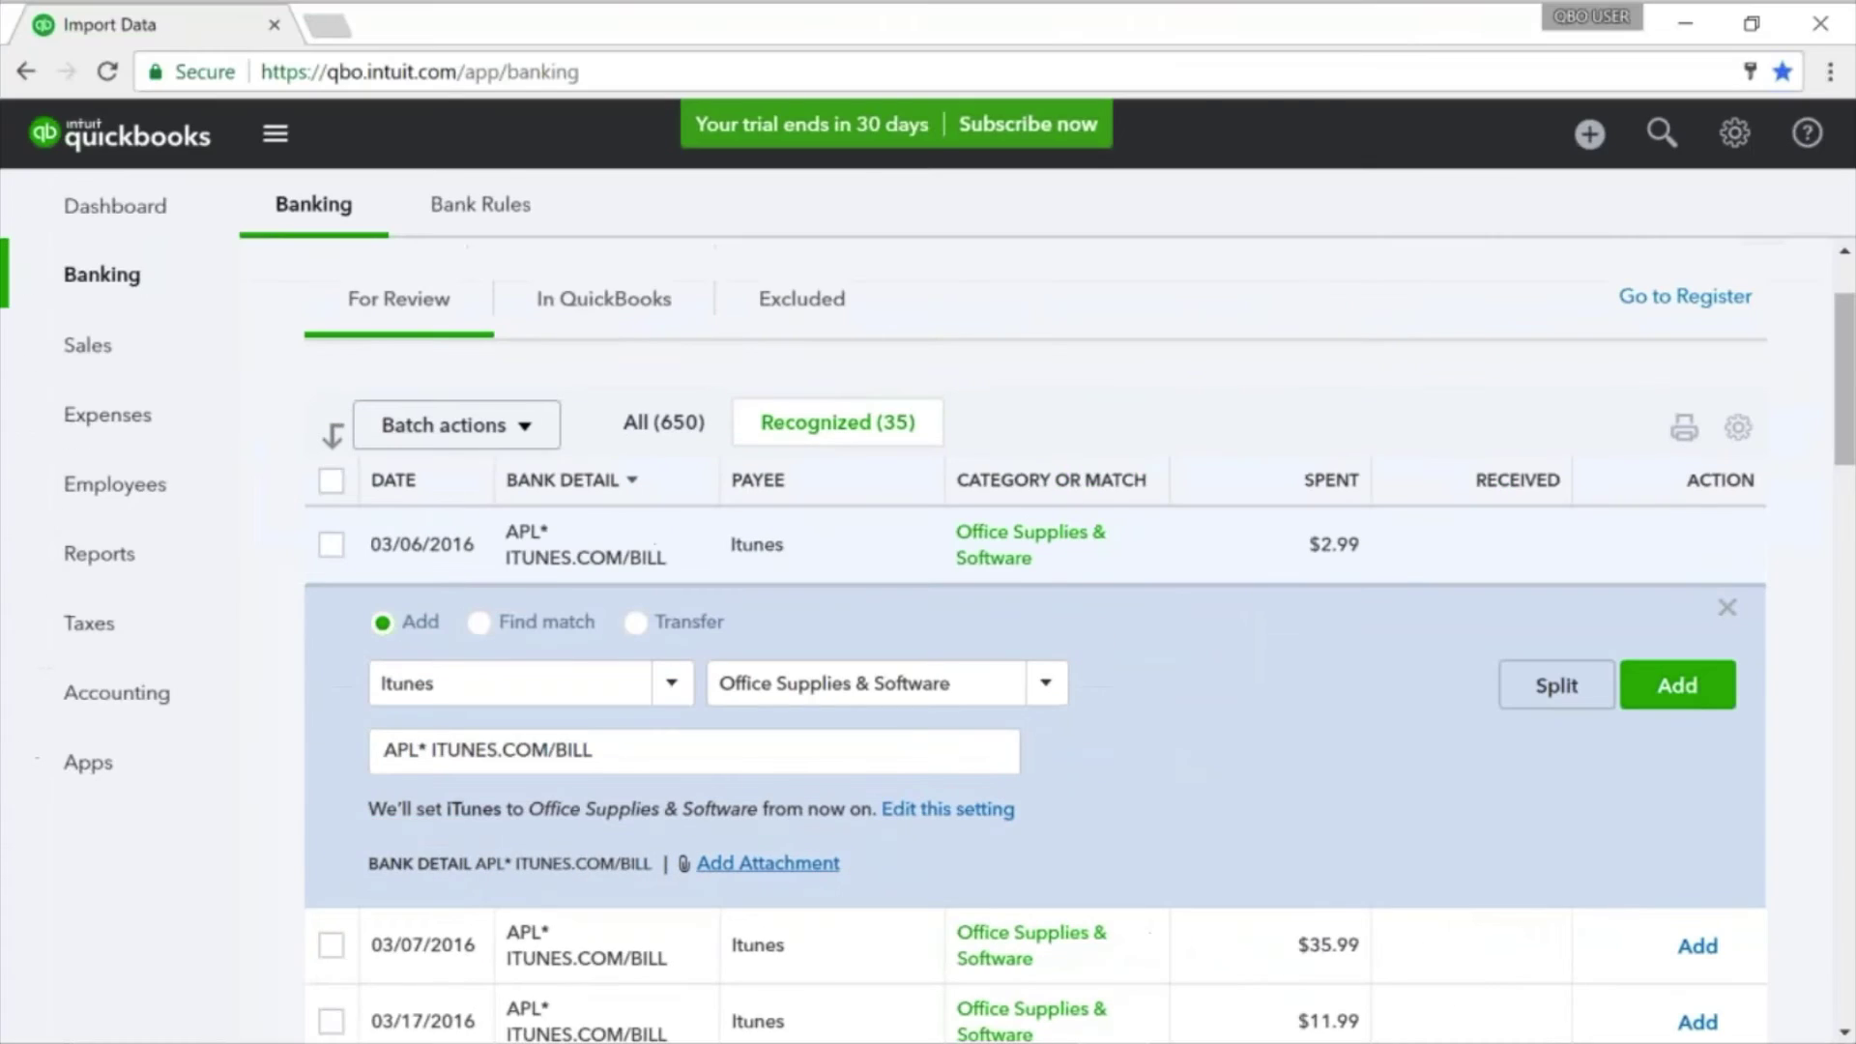
{"action": "left_click", "coordinate": [963, 814]}
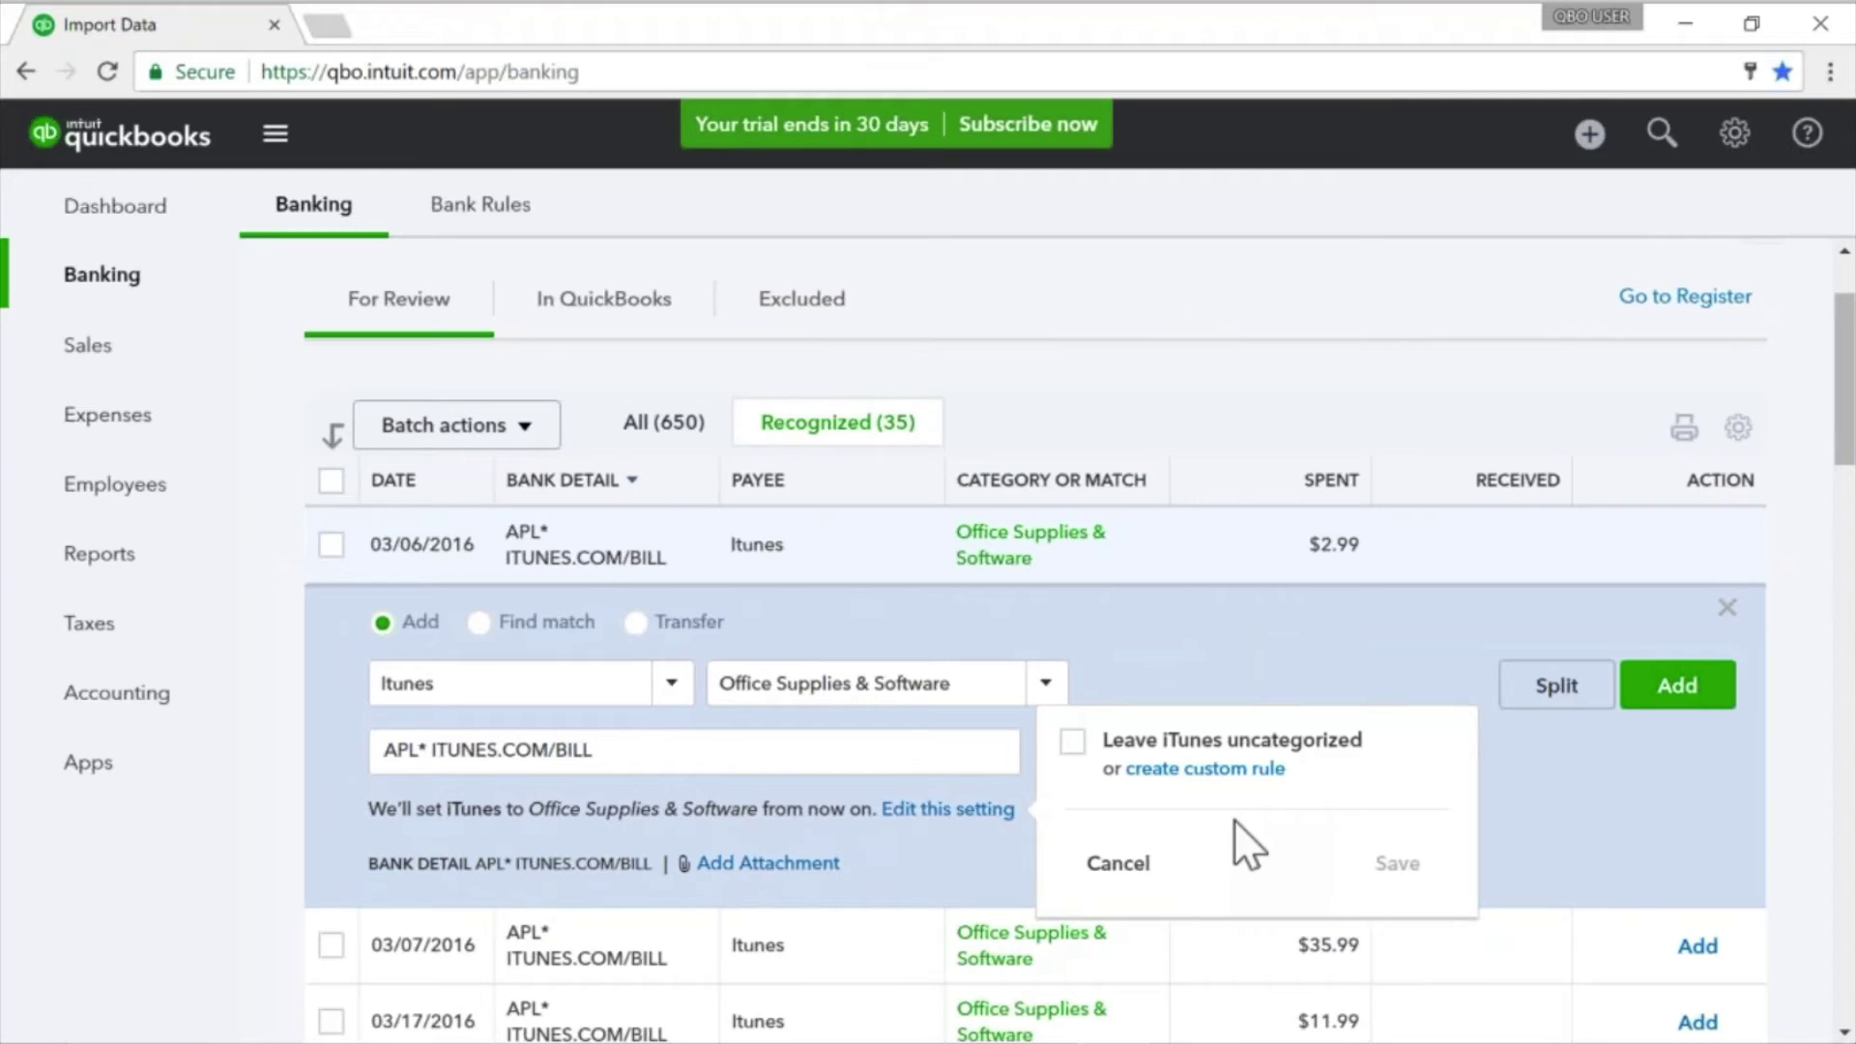
{"action": "left_click", "coordinate": [1071, 743]}
{"action": "left_click", "coordinate": [1397, 863]}
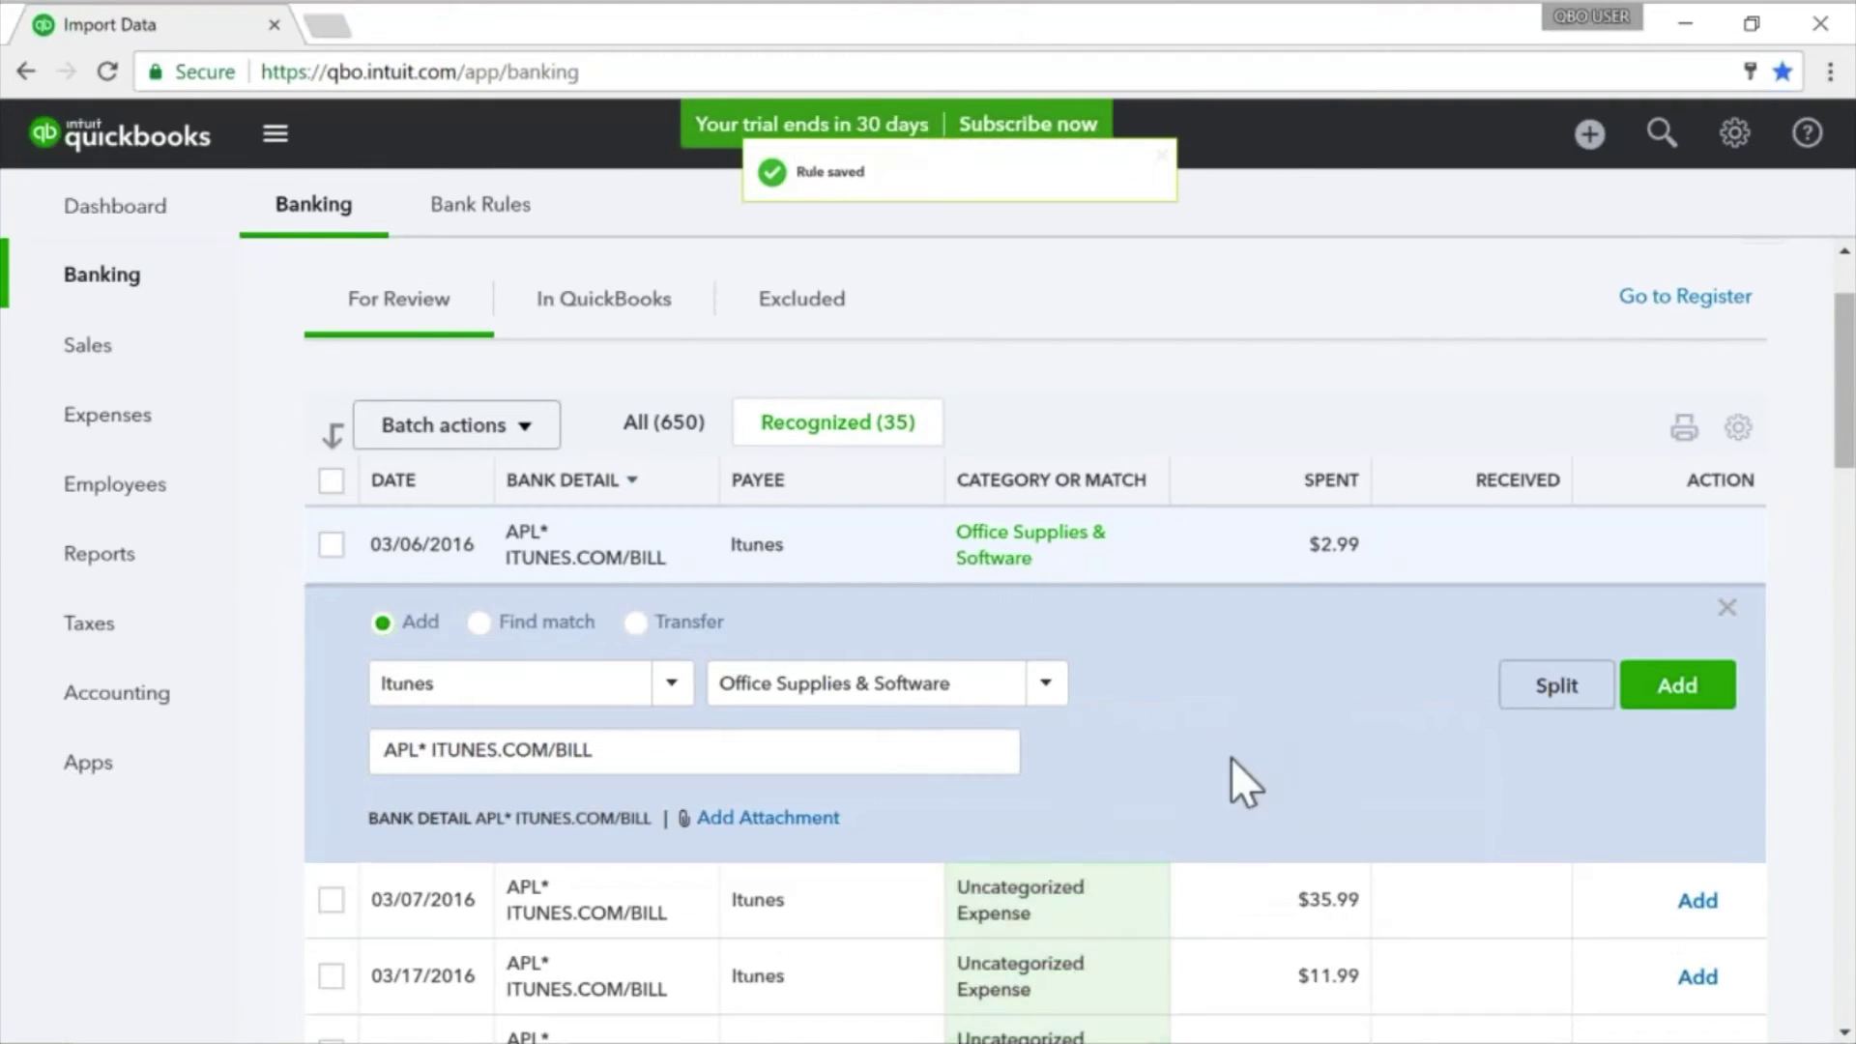
Step: Check the iTunes transactions' categories in the recognized list and in the full review list
{"action": "scroll", "coordinate": [1231, 757], "scroll_direction": "down", "scroll_amount": 2}
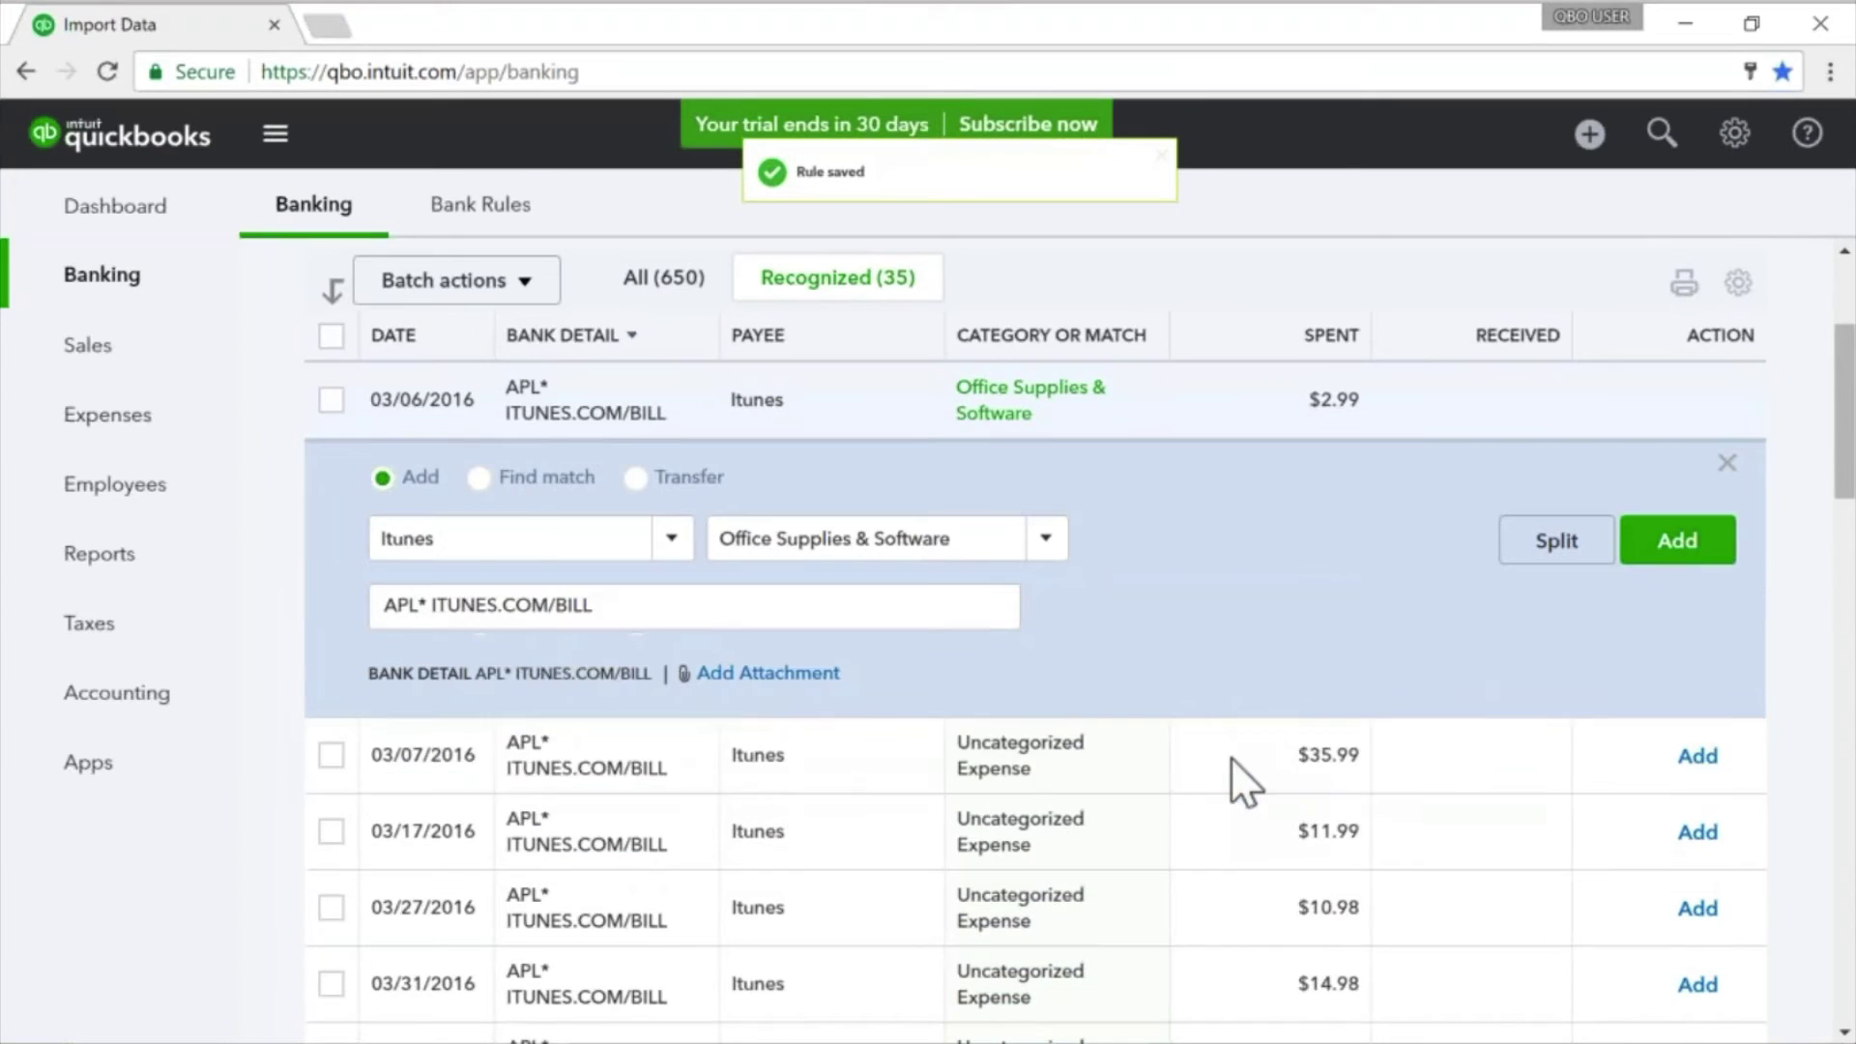
{"action": "left_click", "coordinate": [1021, 755]}
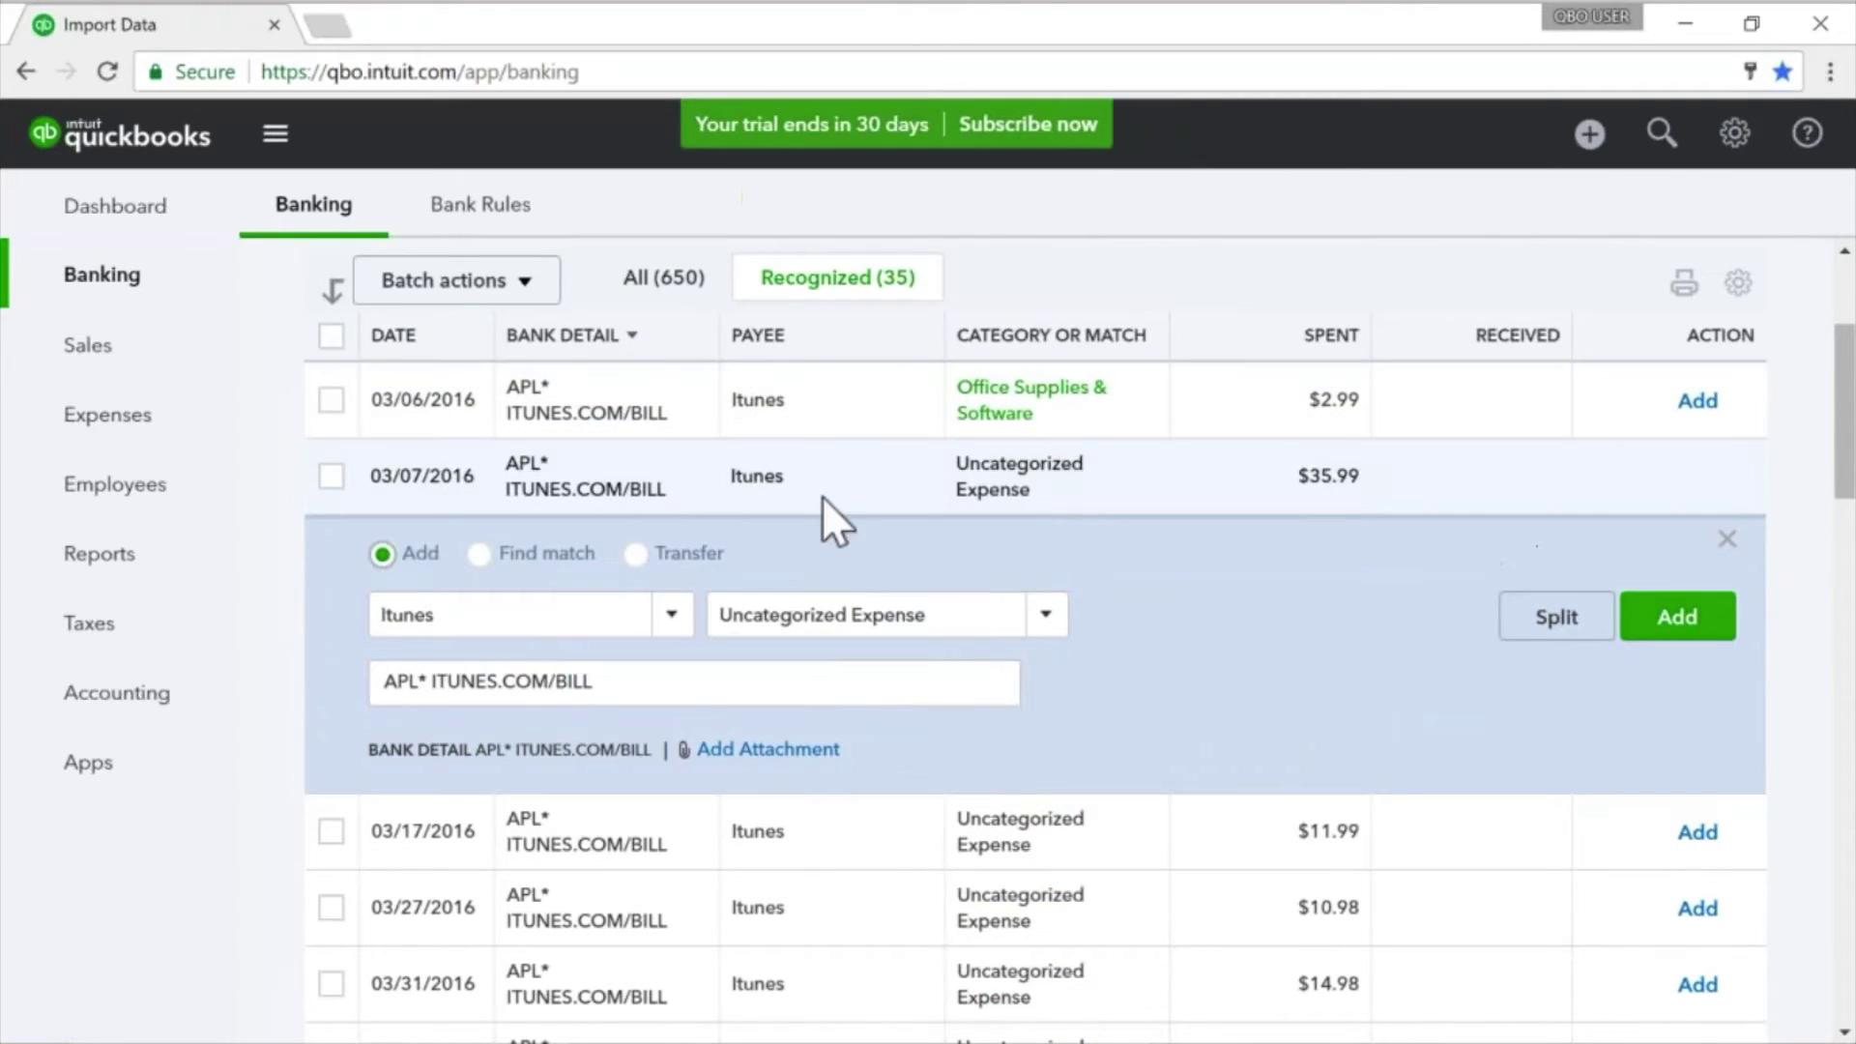
{"action": "left_click", "coordinate": [664, 278]}
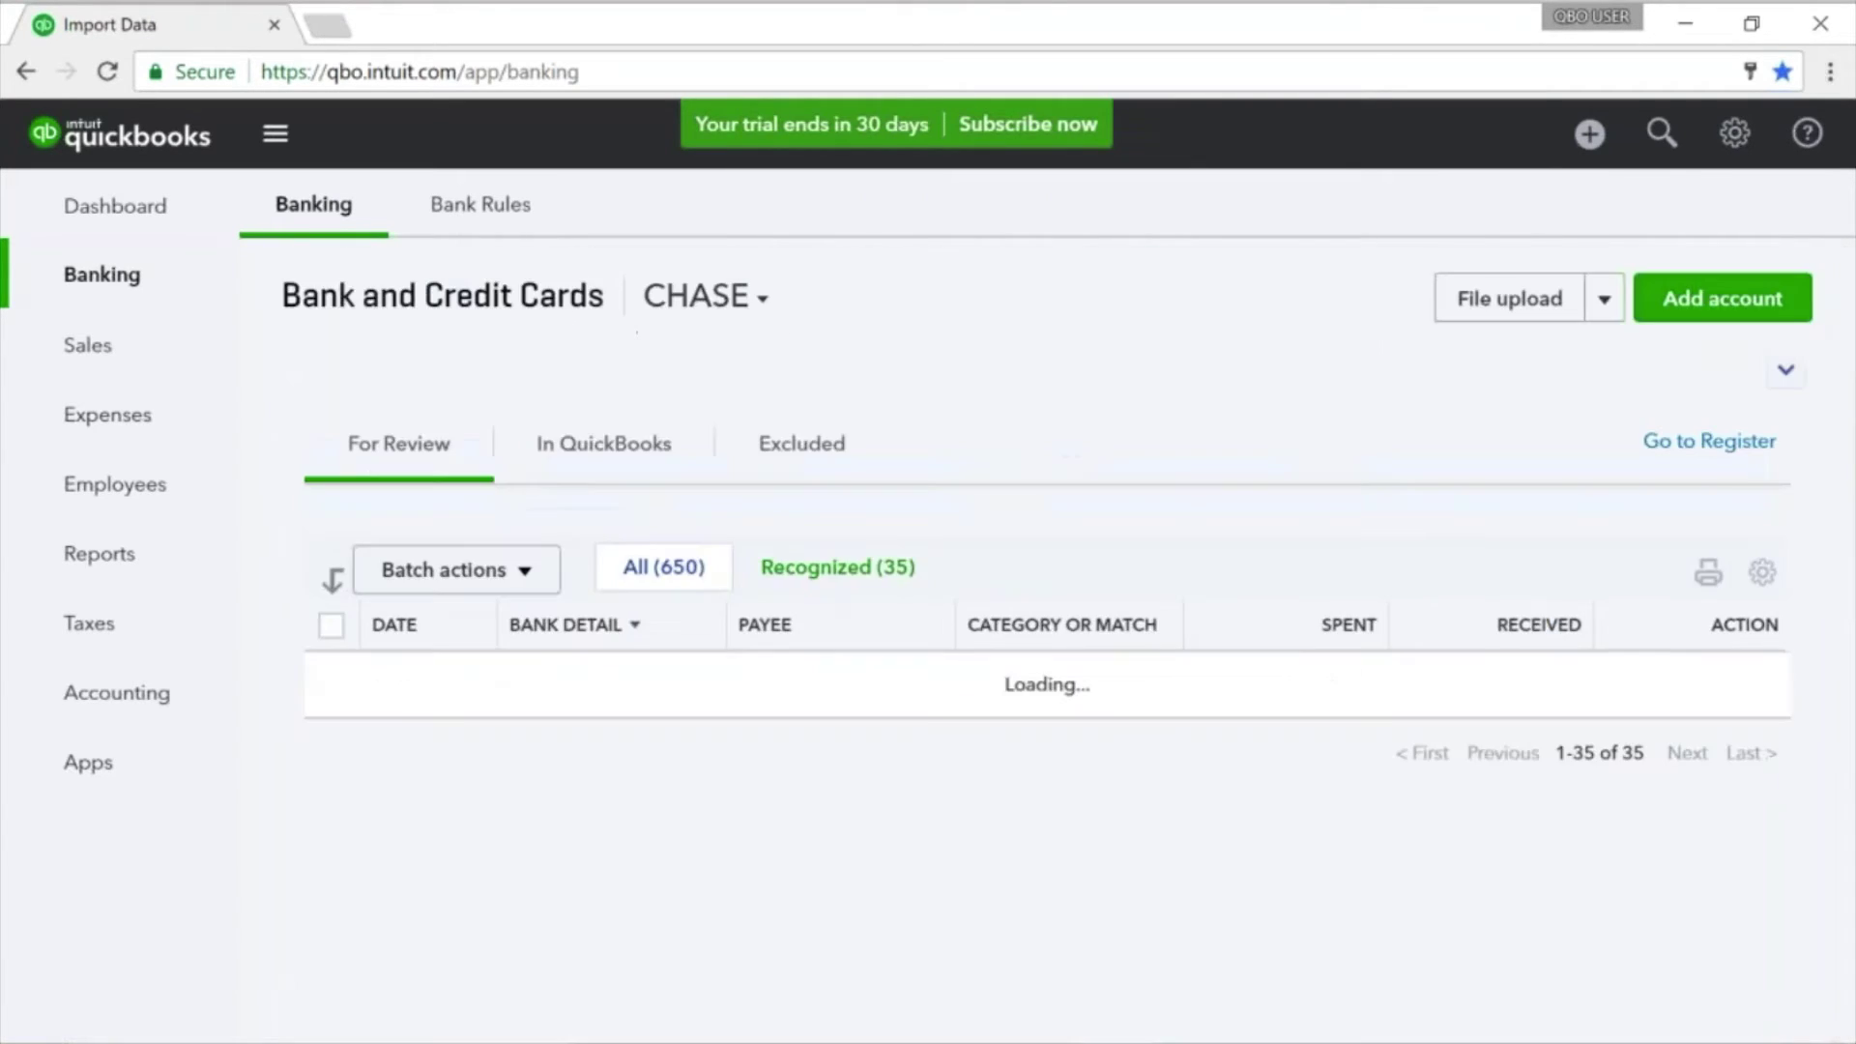
{"action": "left_click", "coordinate": [819, 576]}
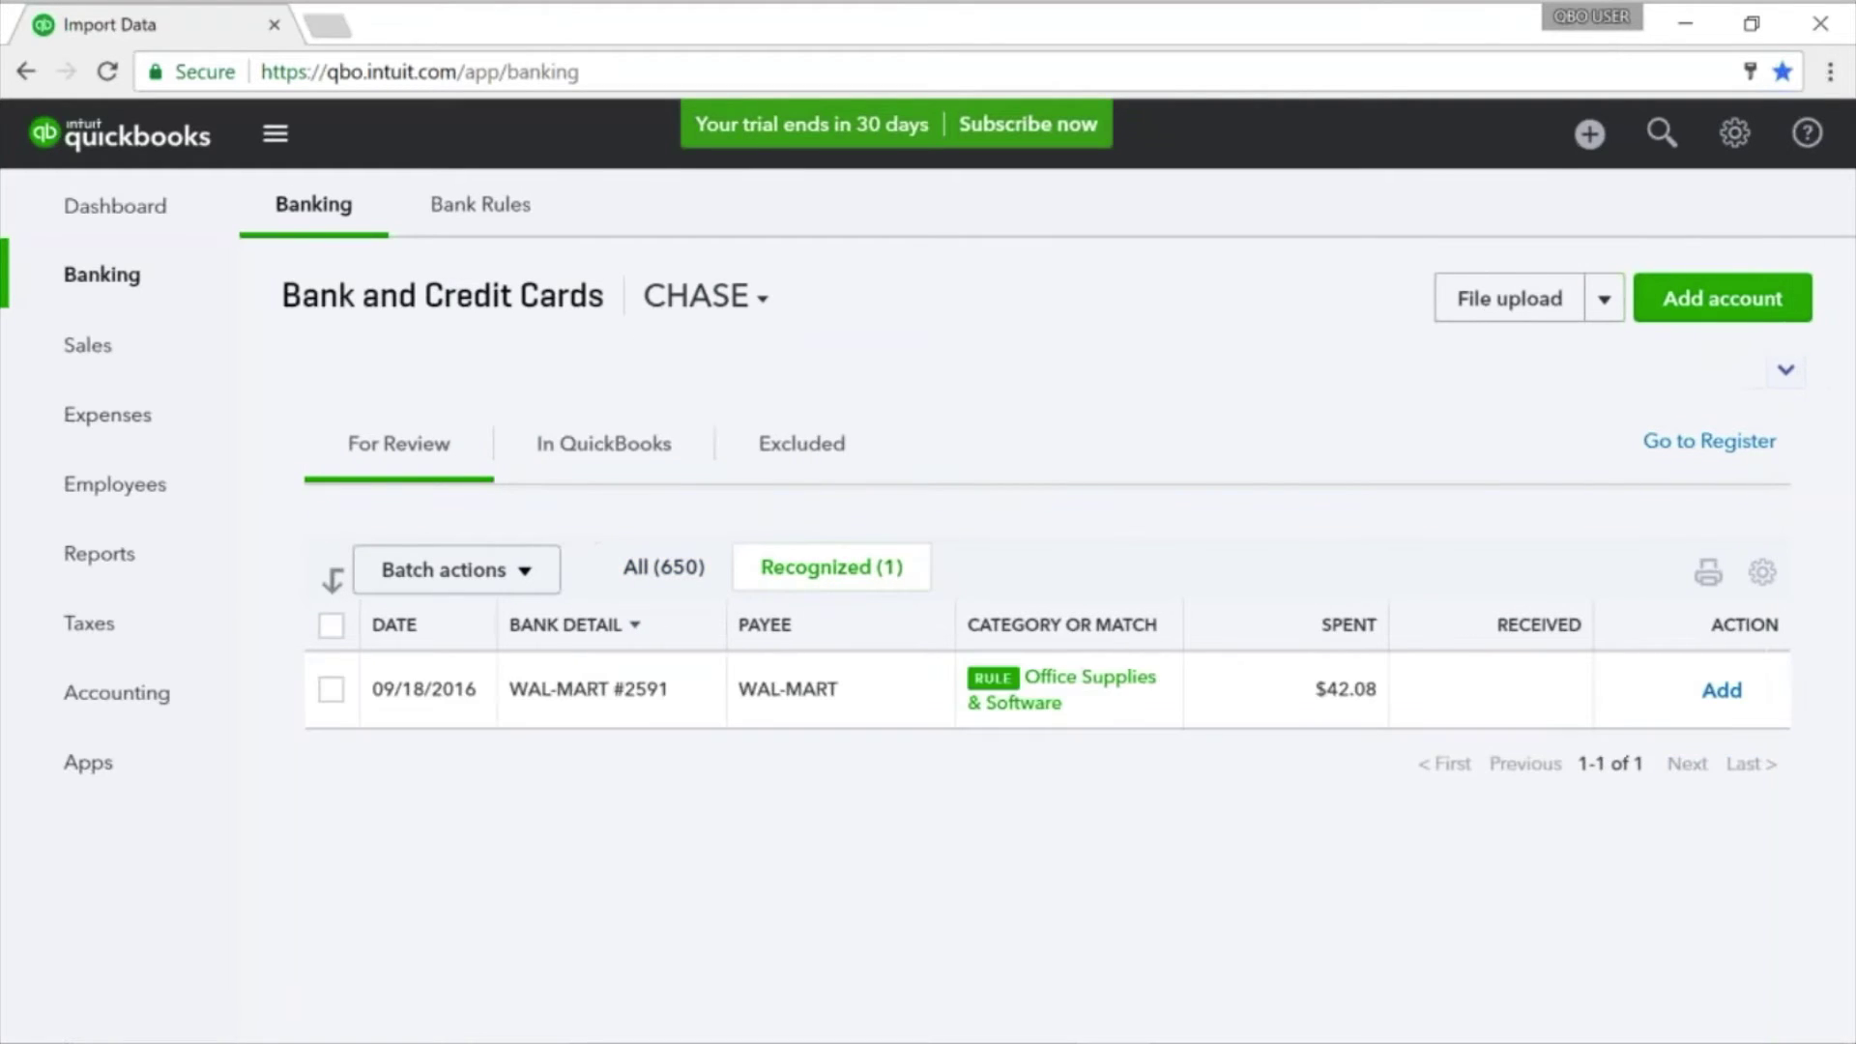
{"action": "left_click", "coordinate": [664, 568]}
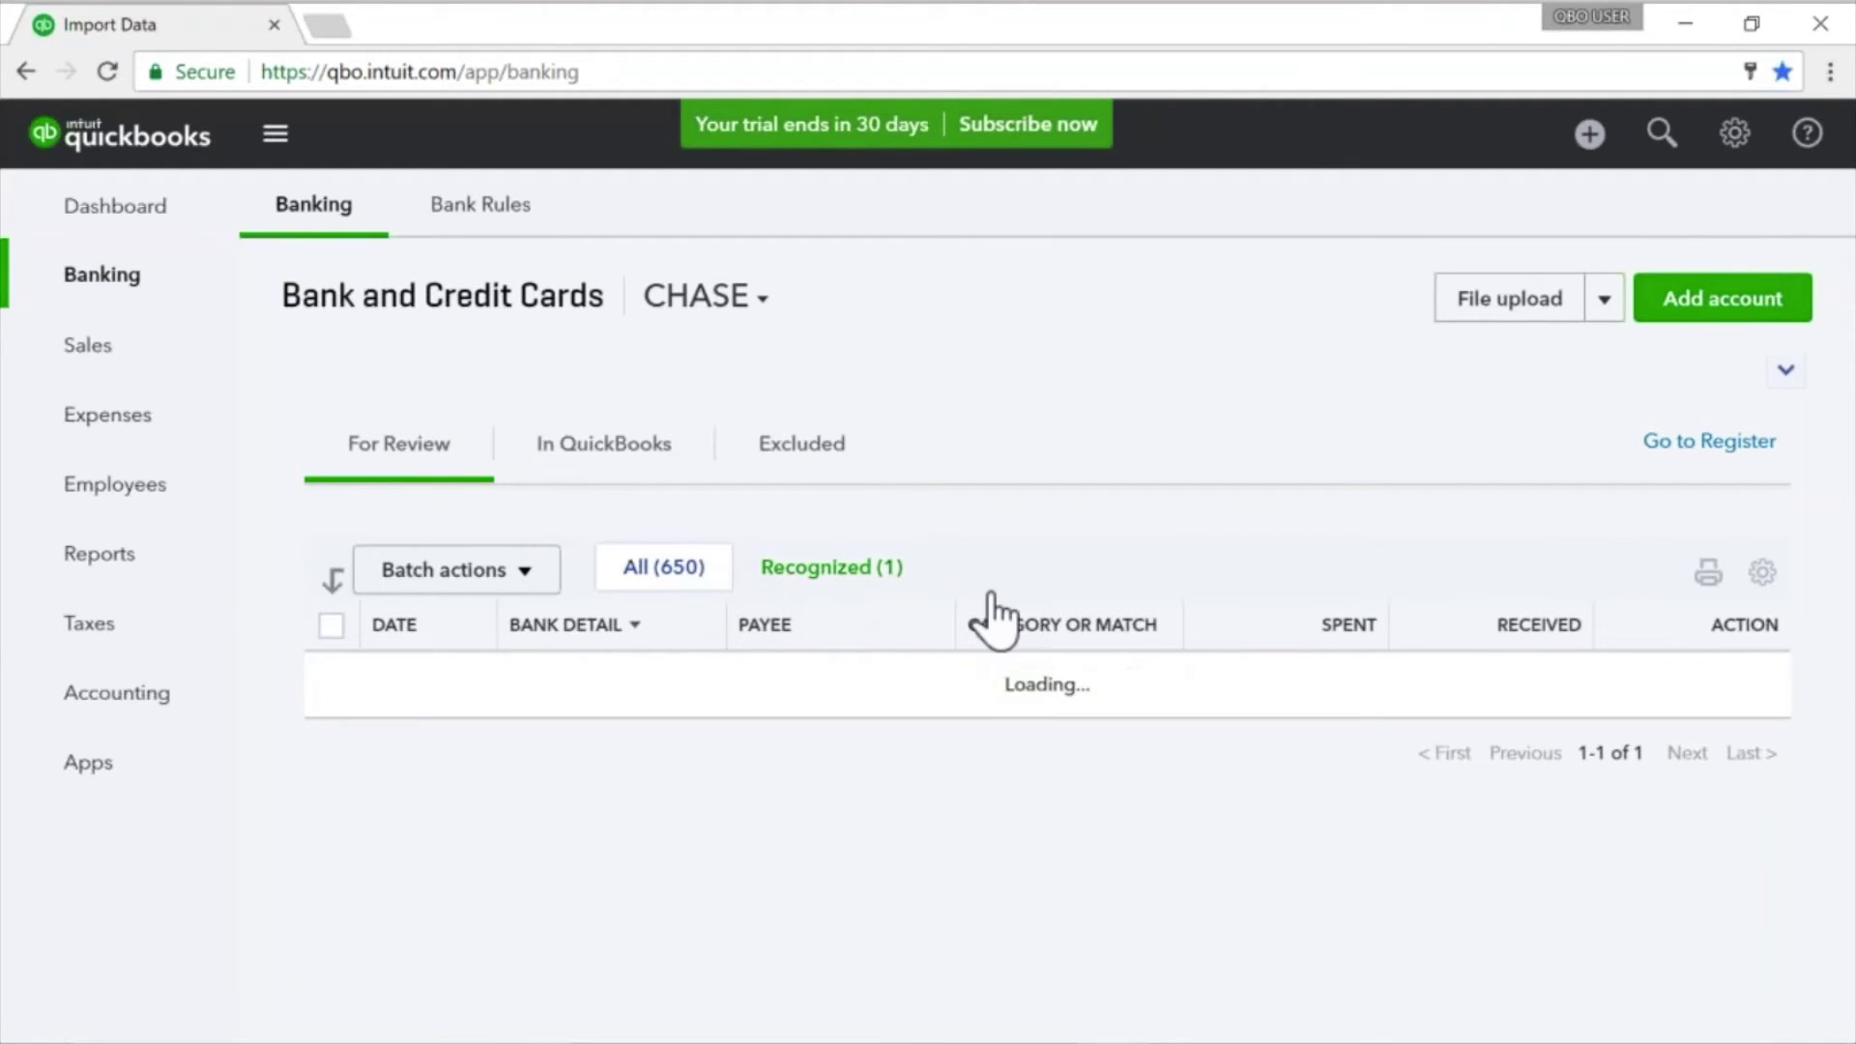
{"action": "scroll", "coordinate": [991, 619], "scroll_direction": "down", "scroll_amount": 2}
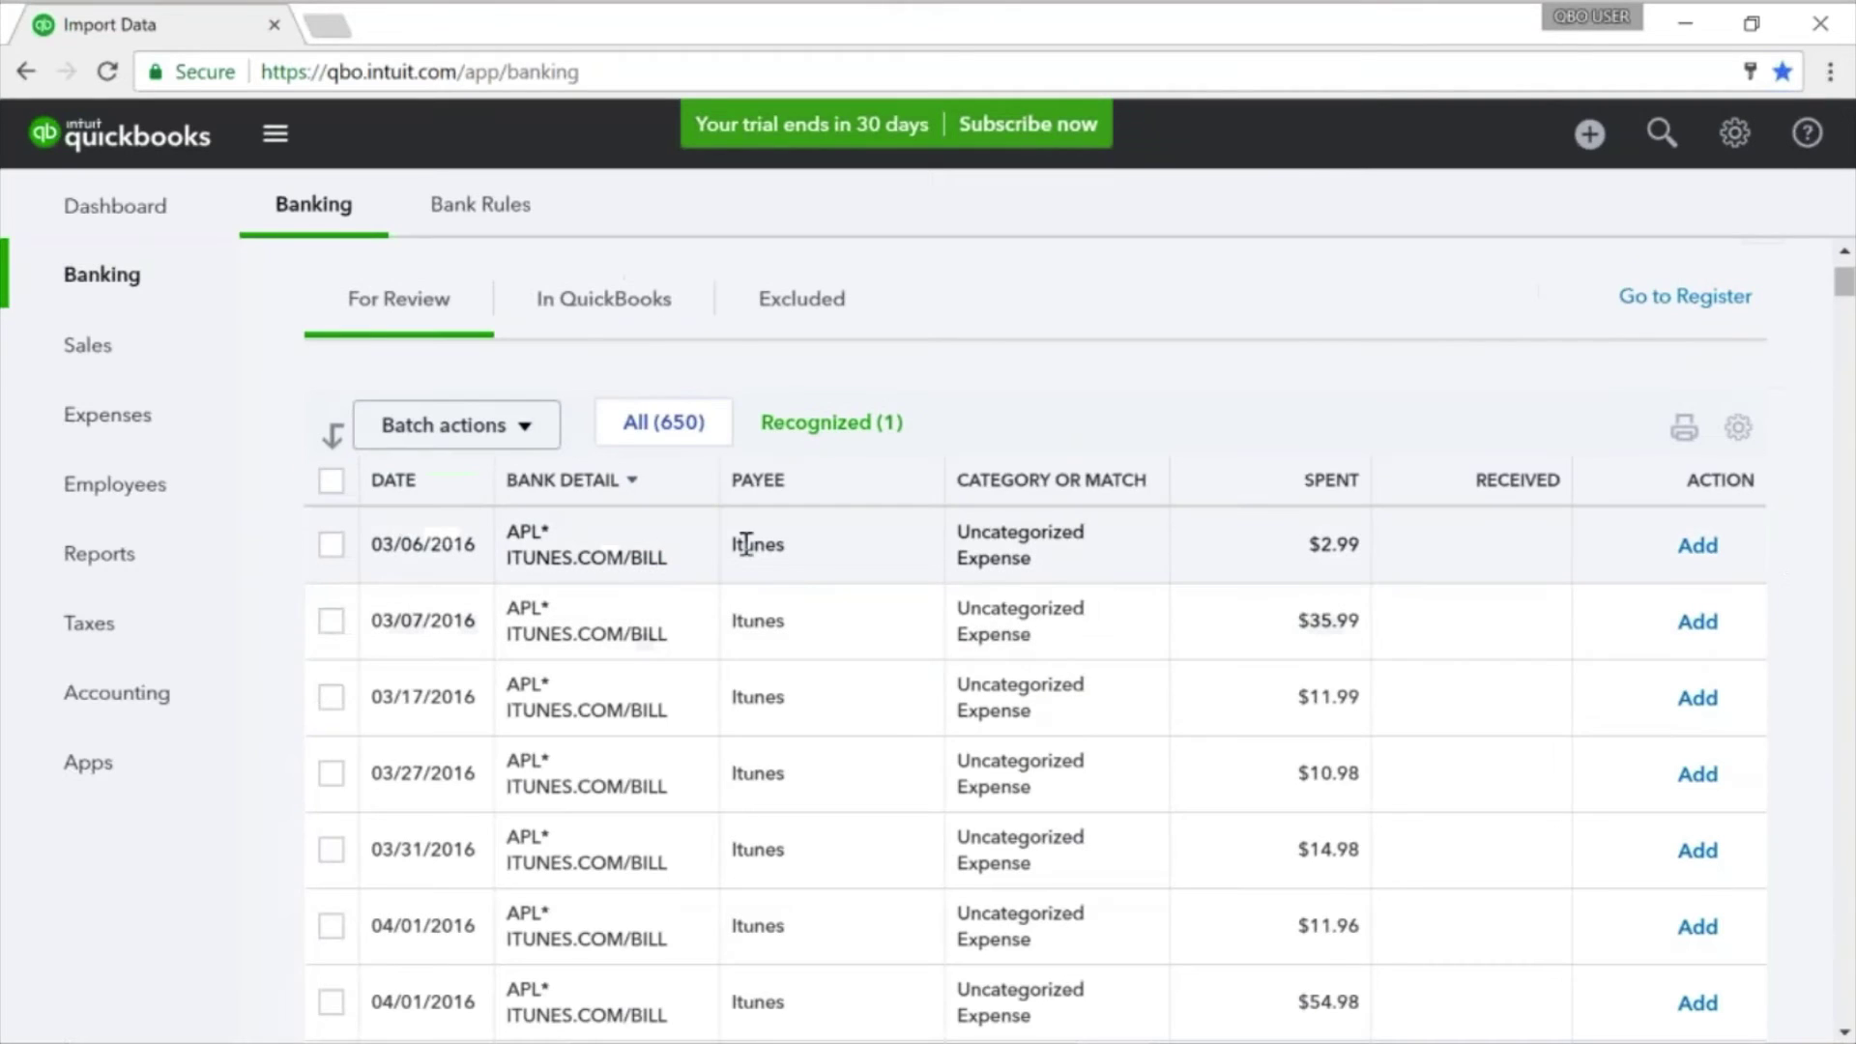
Step: In the full review list, expand the 03/06/2016 iTunes transaction and set its category to Office Supplies & Software
{"action": "left_click", "coordinate": [643, 522]}
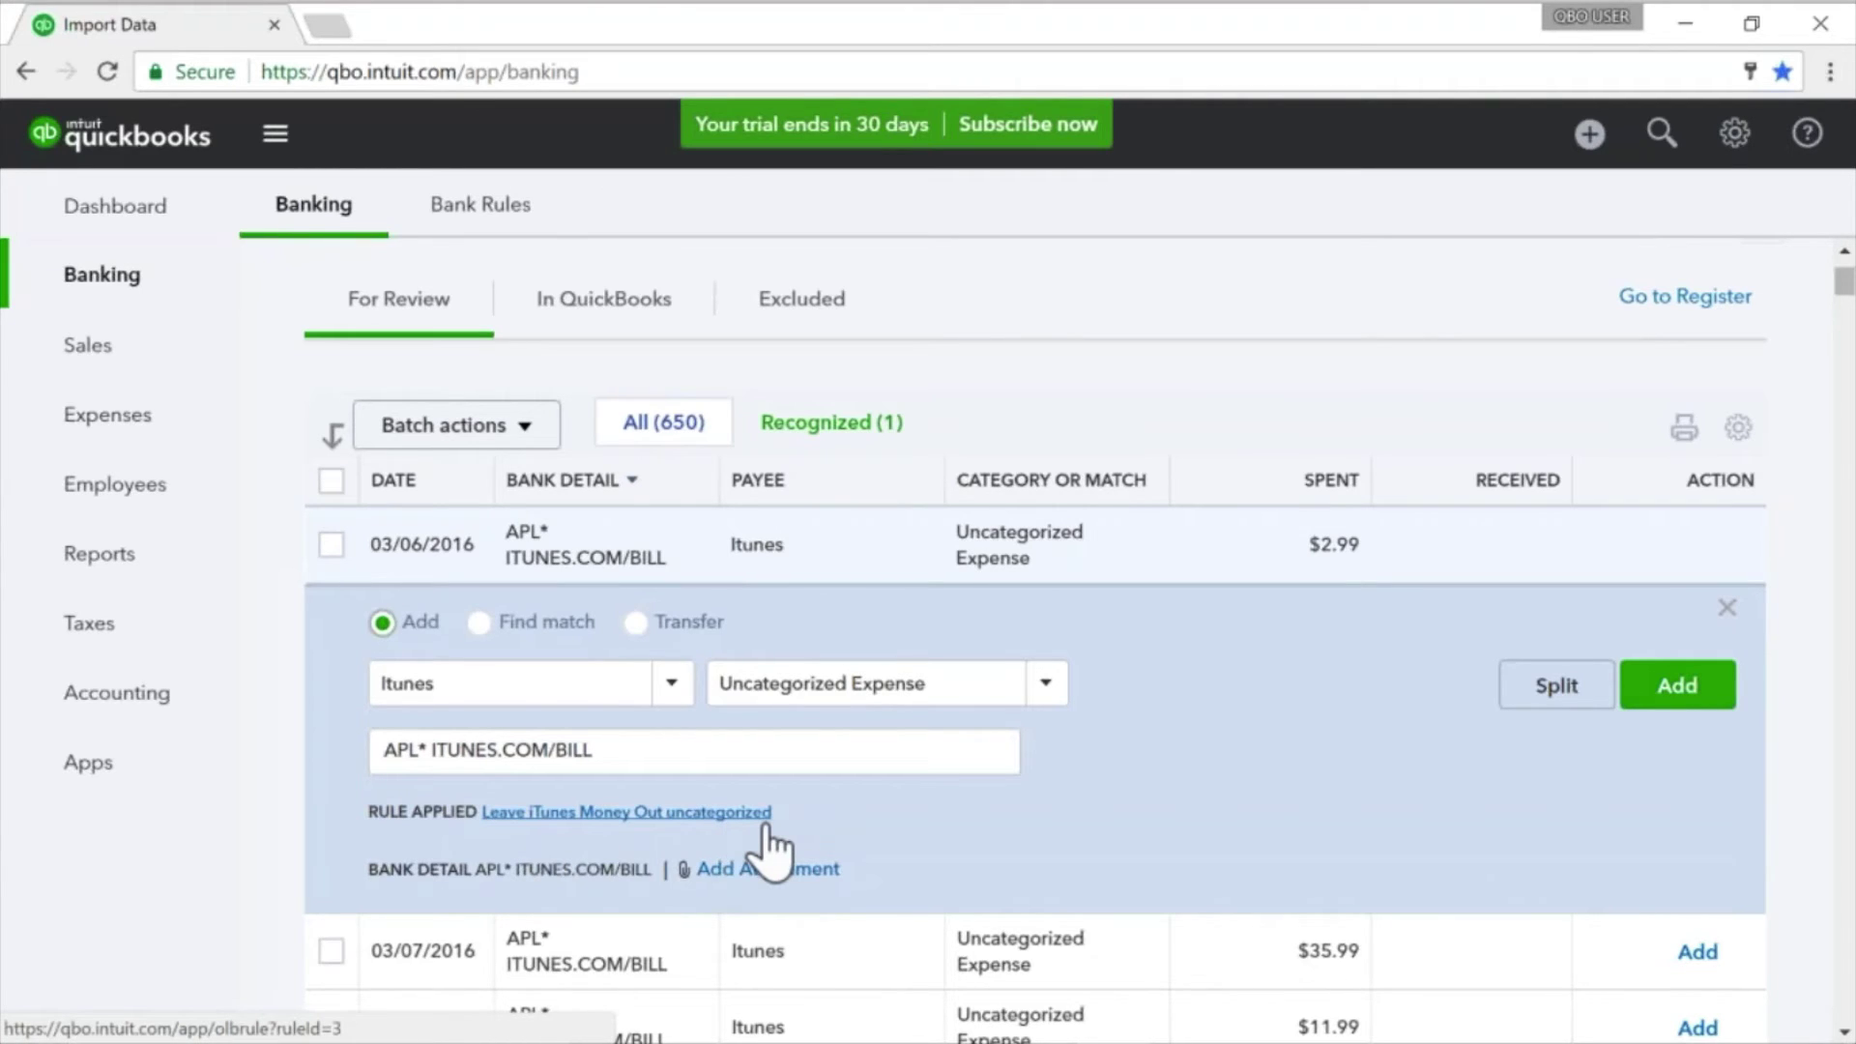
{"action": "left_click", "coordinate": [936, 697]}
{"action": "type", "text": "off"}
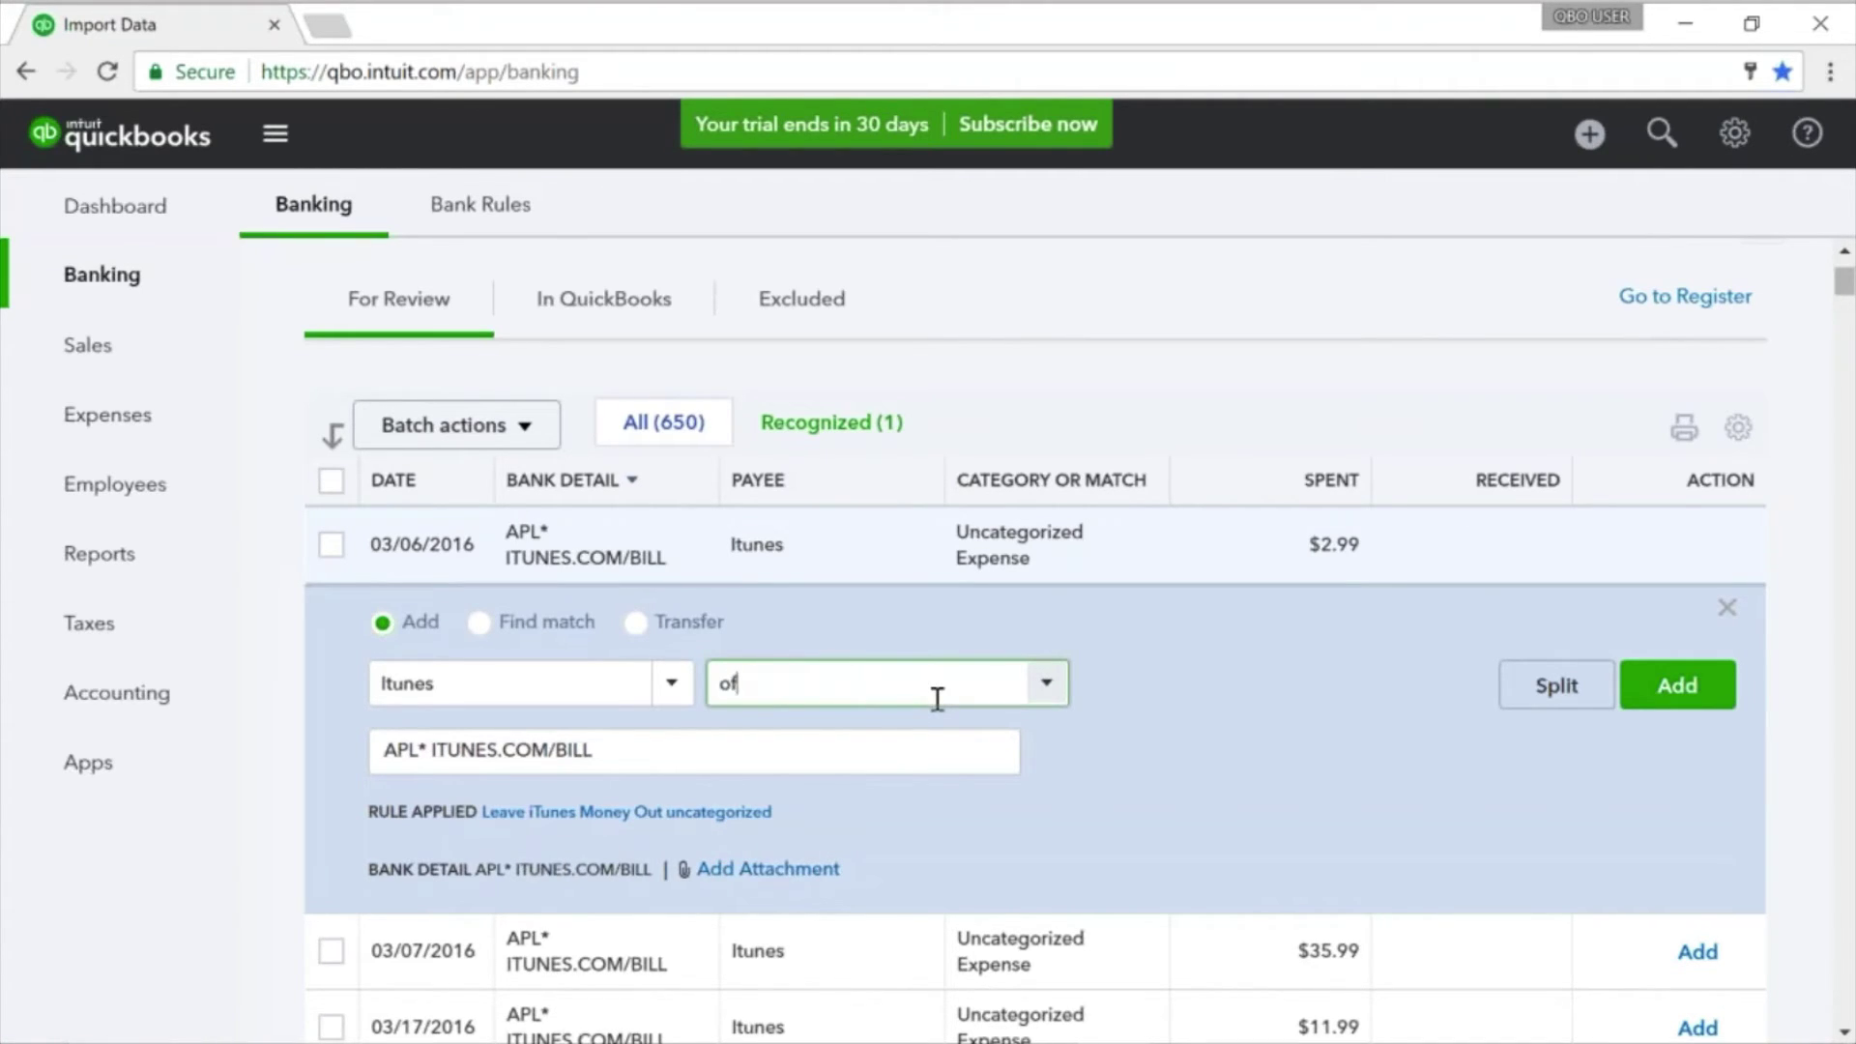
{"action": "left_click", "coordinate": [830, 794]}
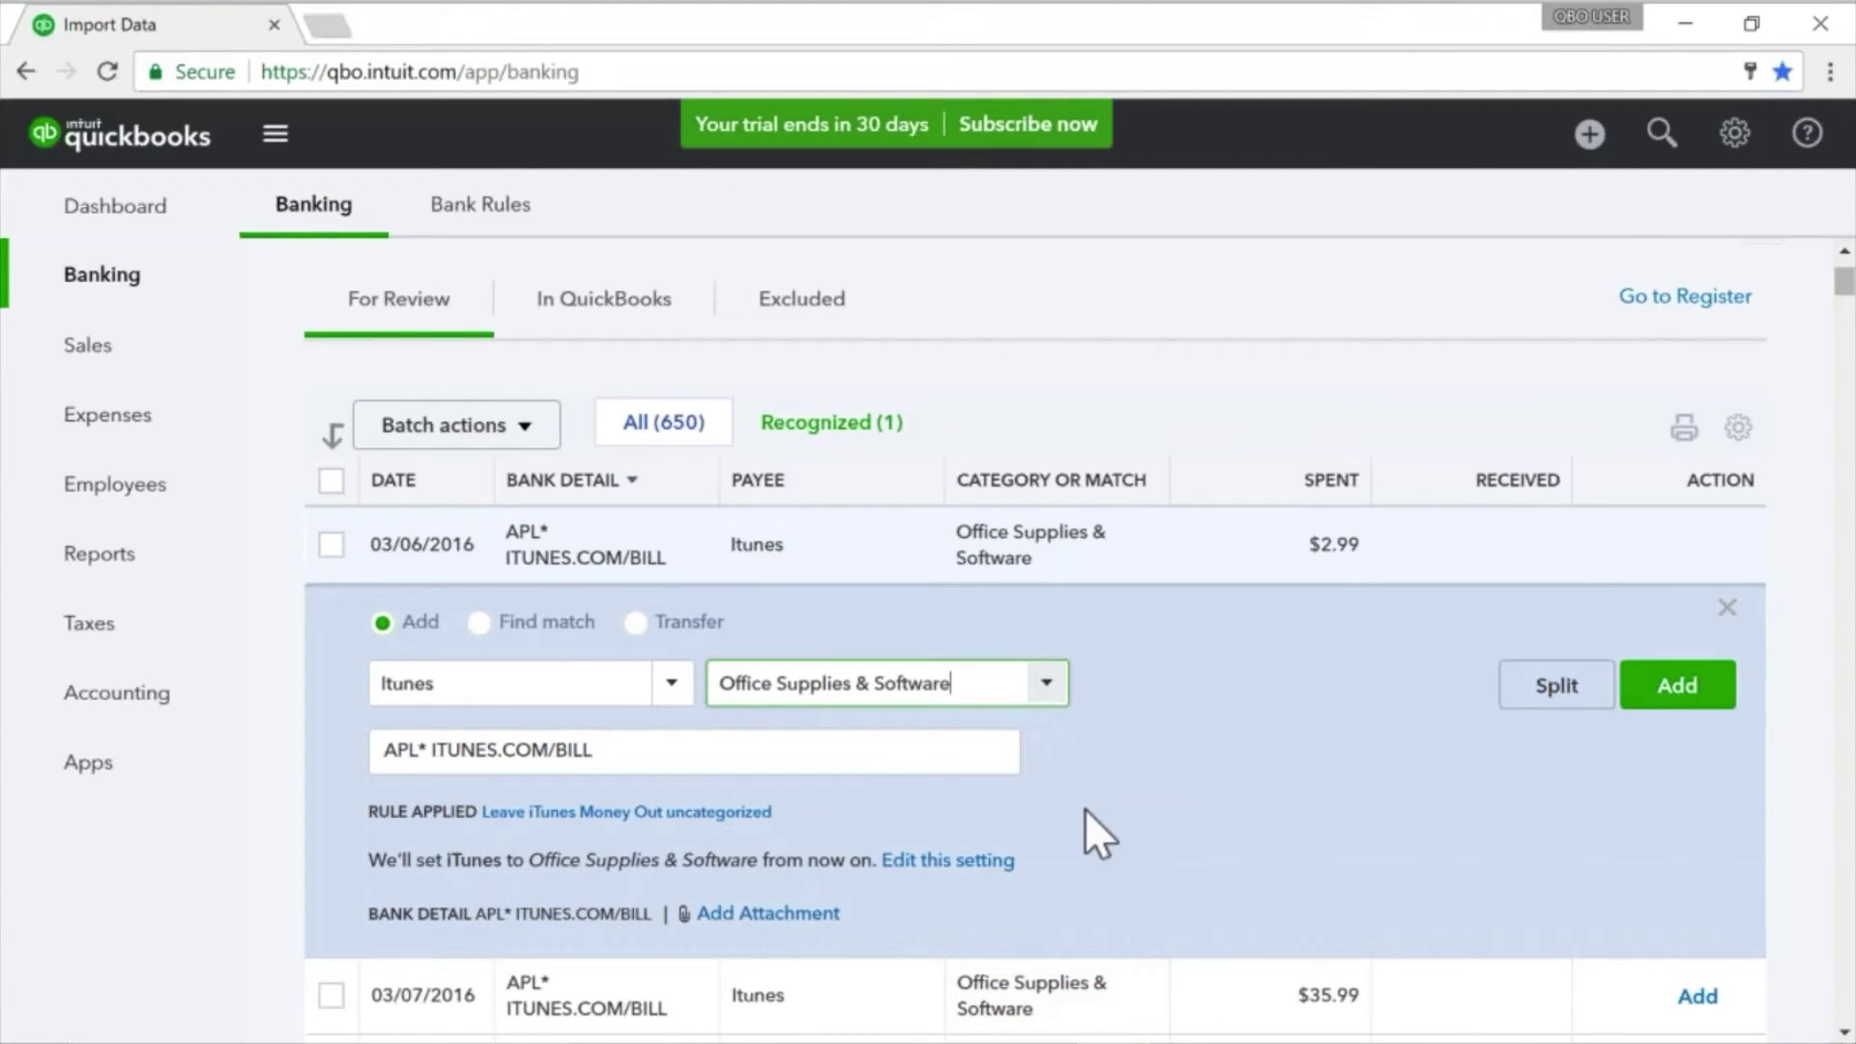
Step: Create and save a custom rule named Itunes from the transaction's categorization setting, keeping the prefilled condition, payee and category
{"action": "left_click", "coordinate": [974, 859]}
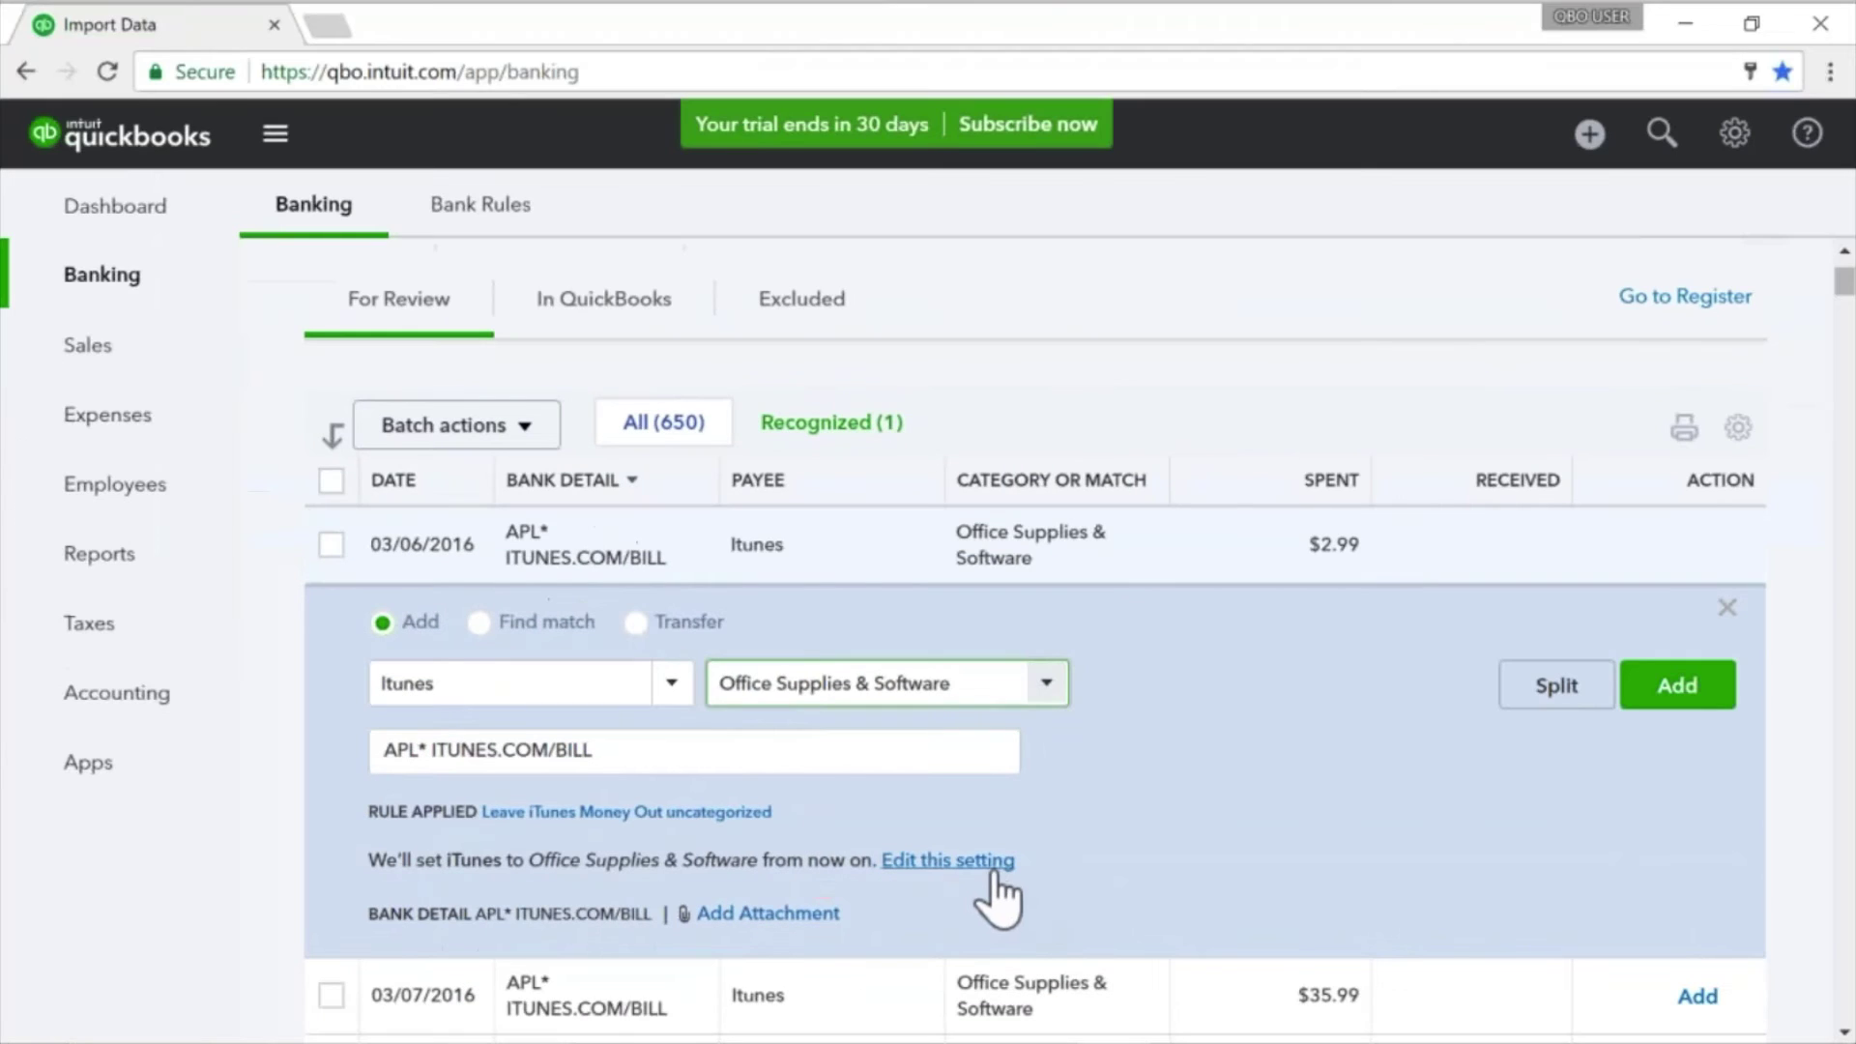
{"action": "left_click", "coordinate": [991, 867]}
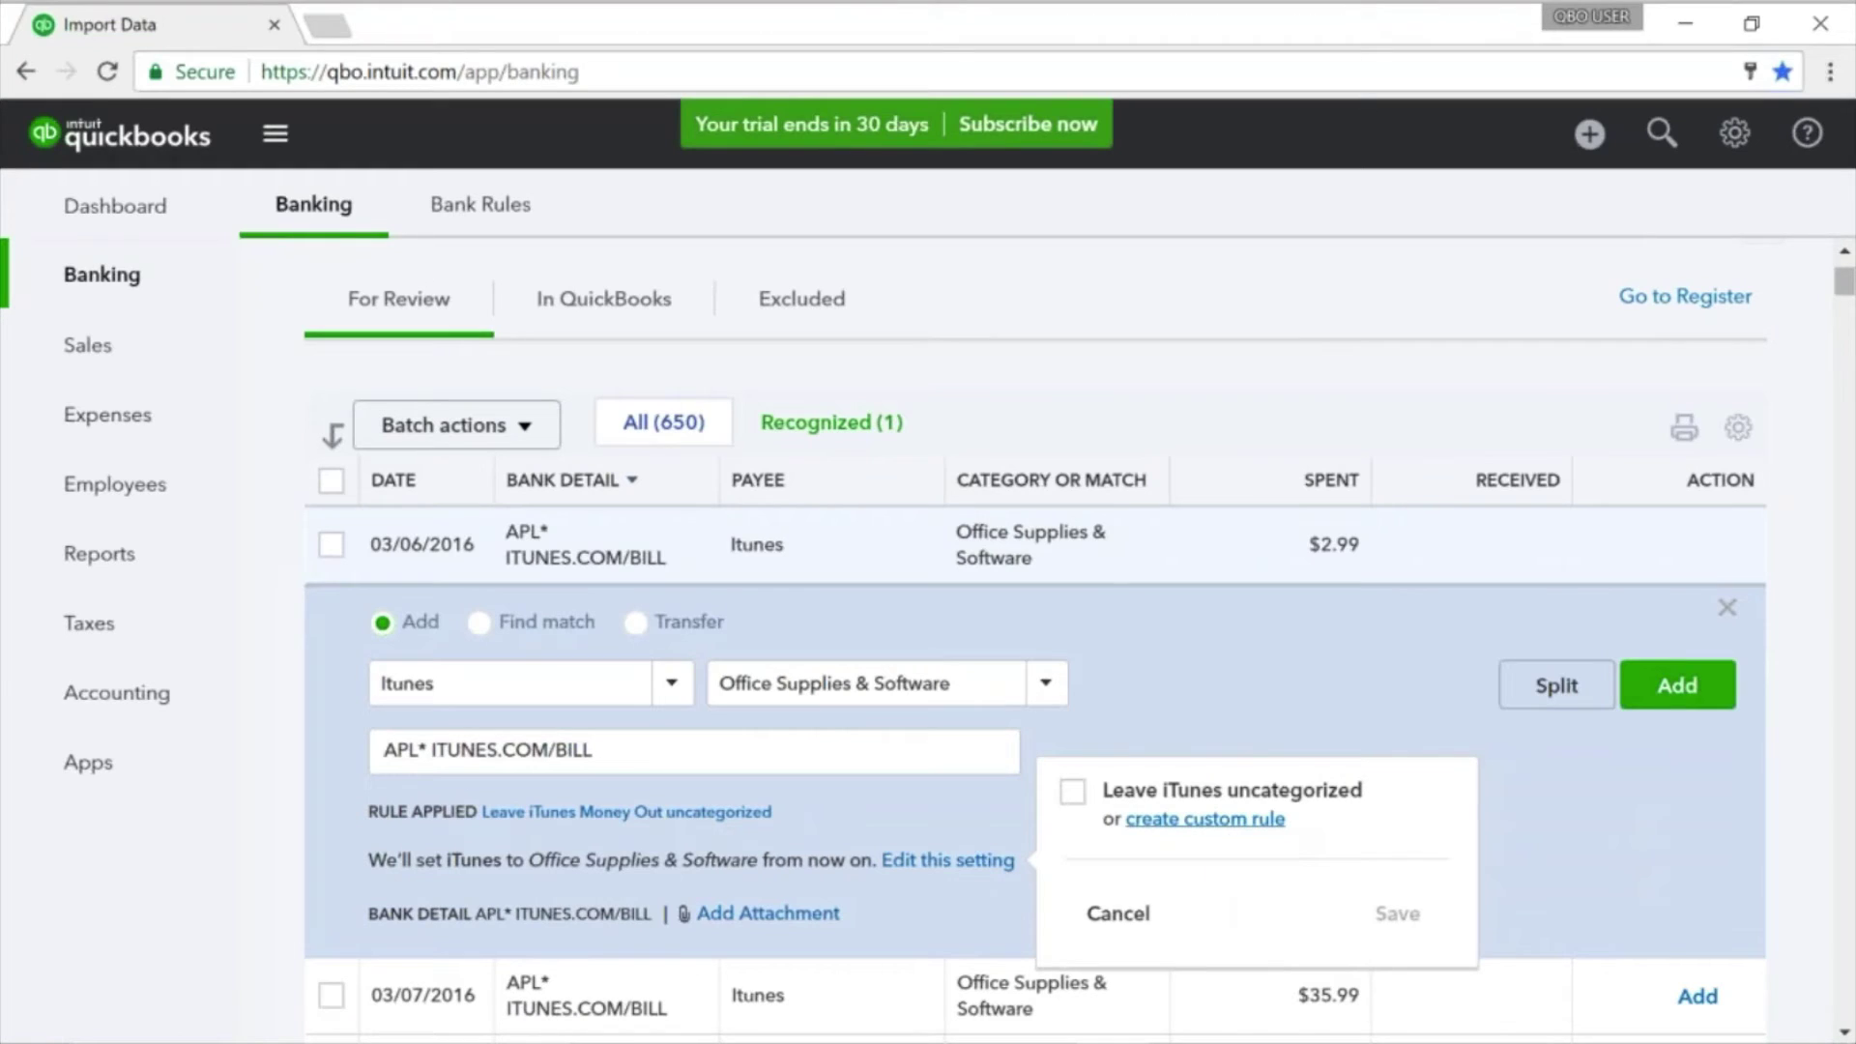
{"action": "left_click", "coordinate": [1204, 820]}
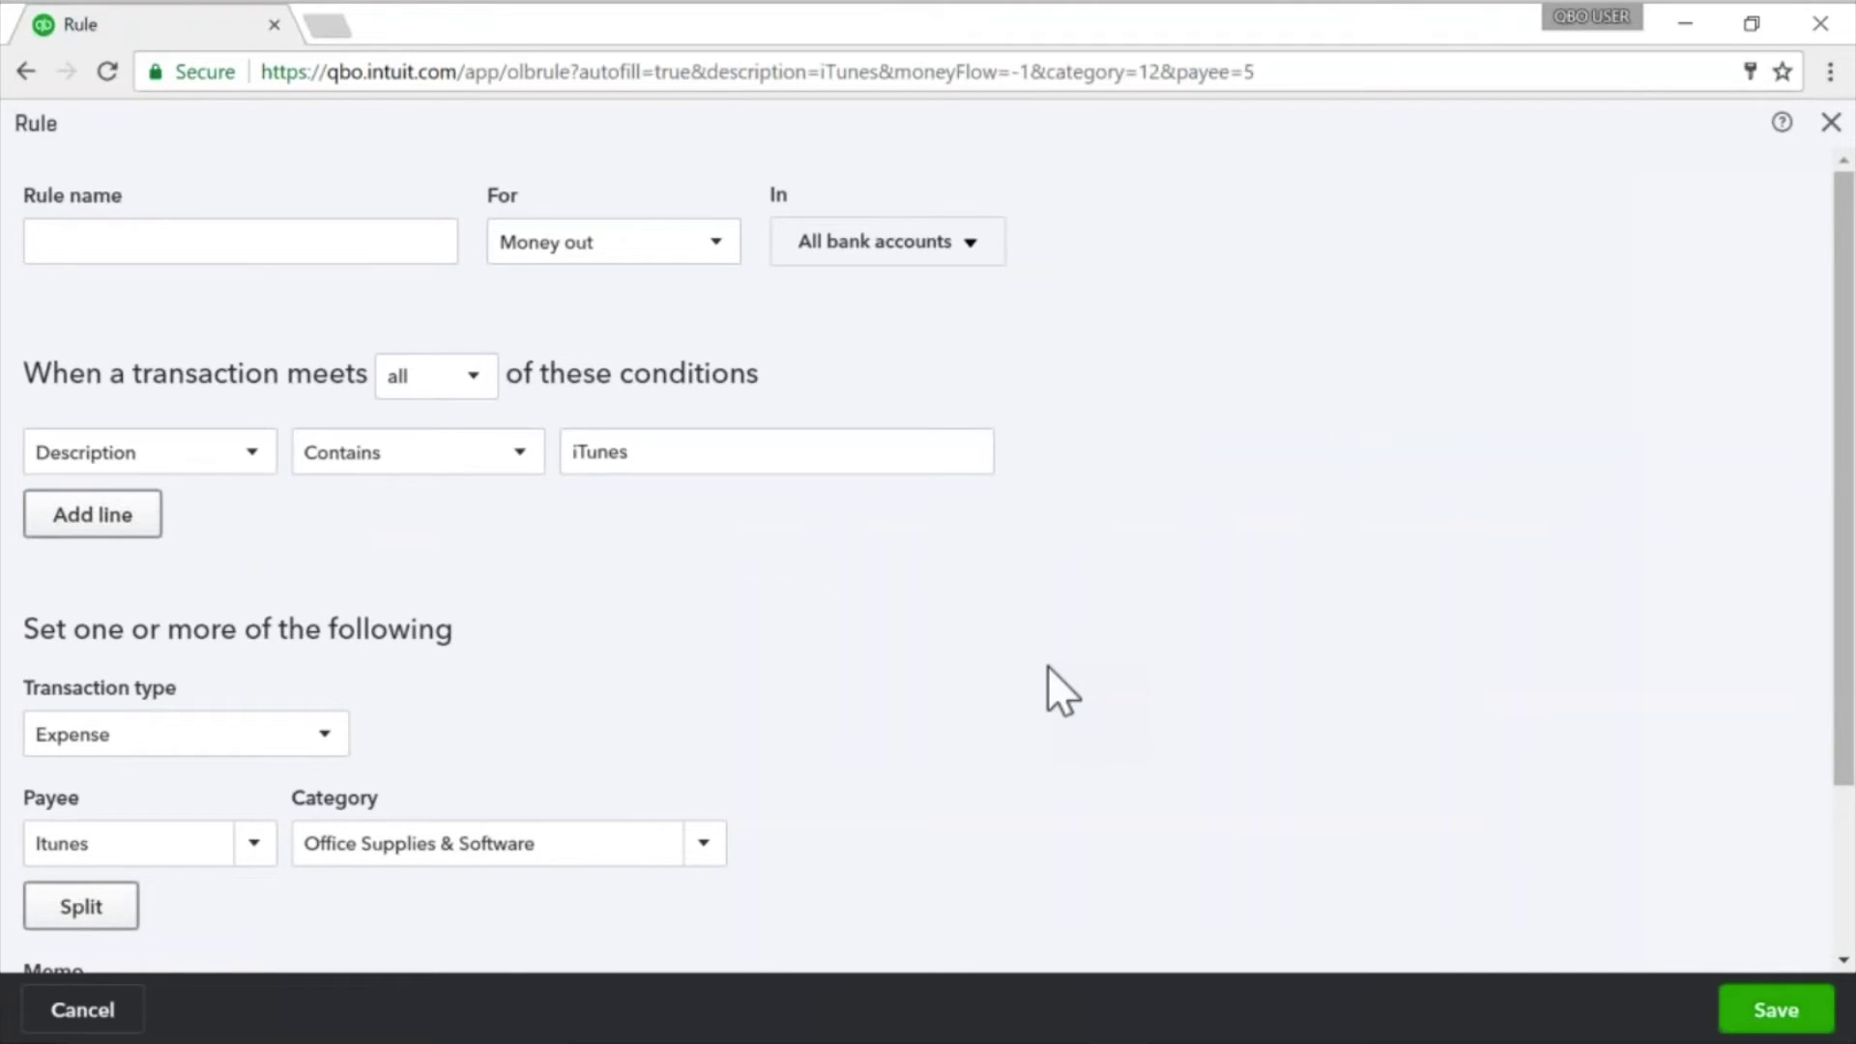
{"action": "left_click", "coordinate": [117, 233]}
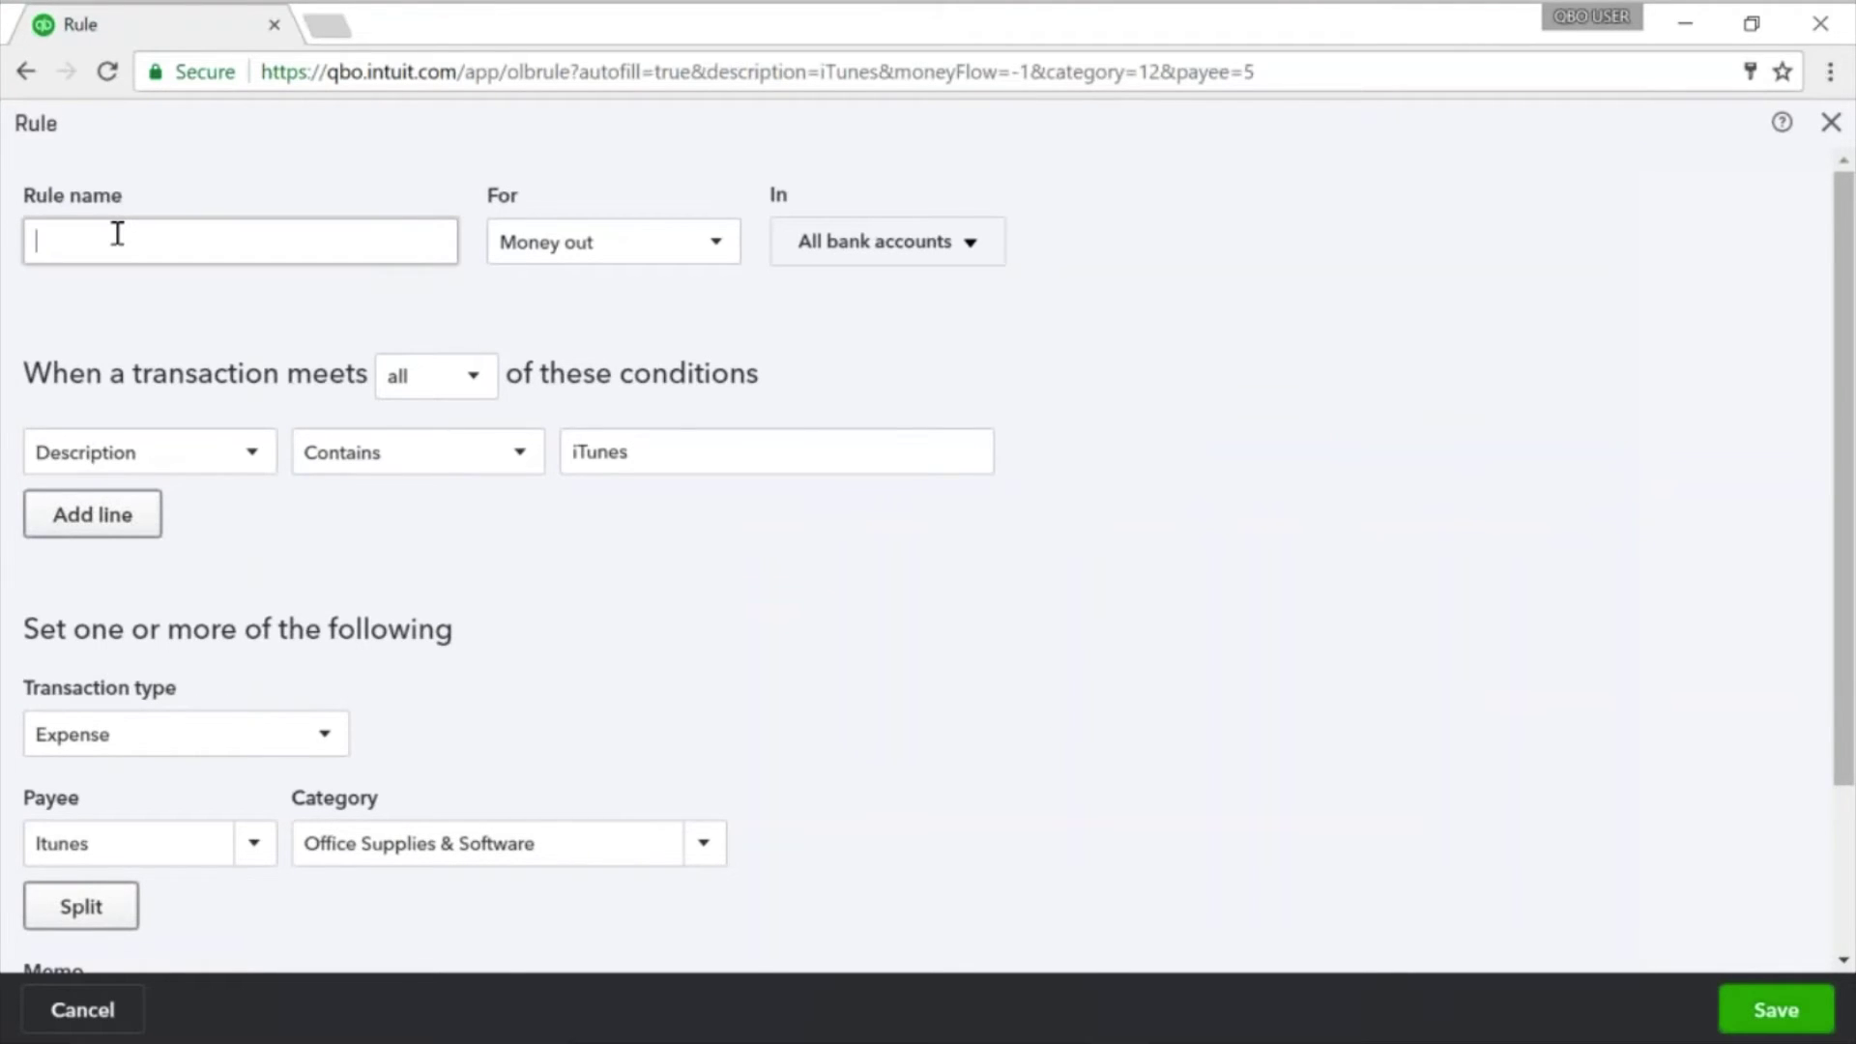
{"action": "type", "text": "Itunes"}
{"action": "scroll", "coordinate": [1042, 600], "scroll_direction": "down", "scroll_amount": 2}
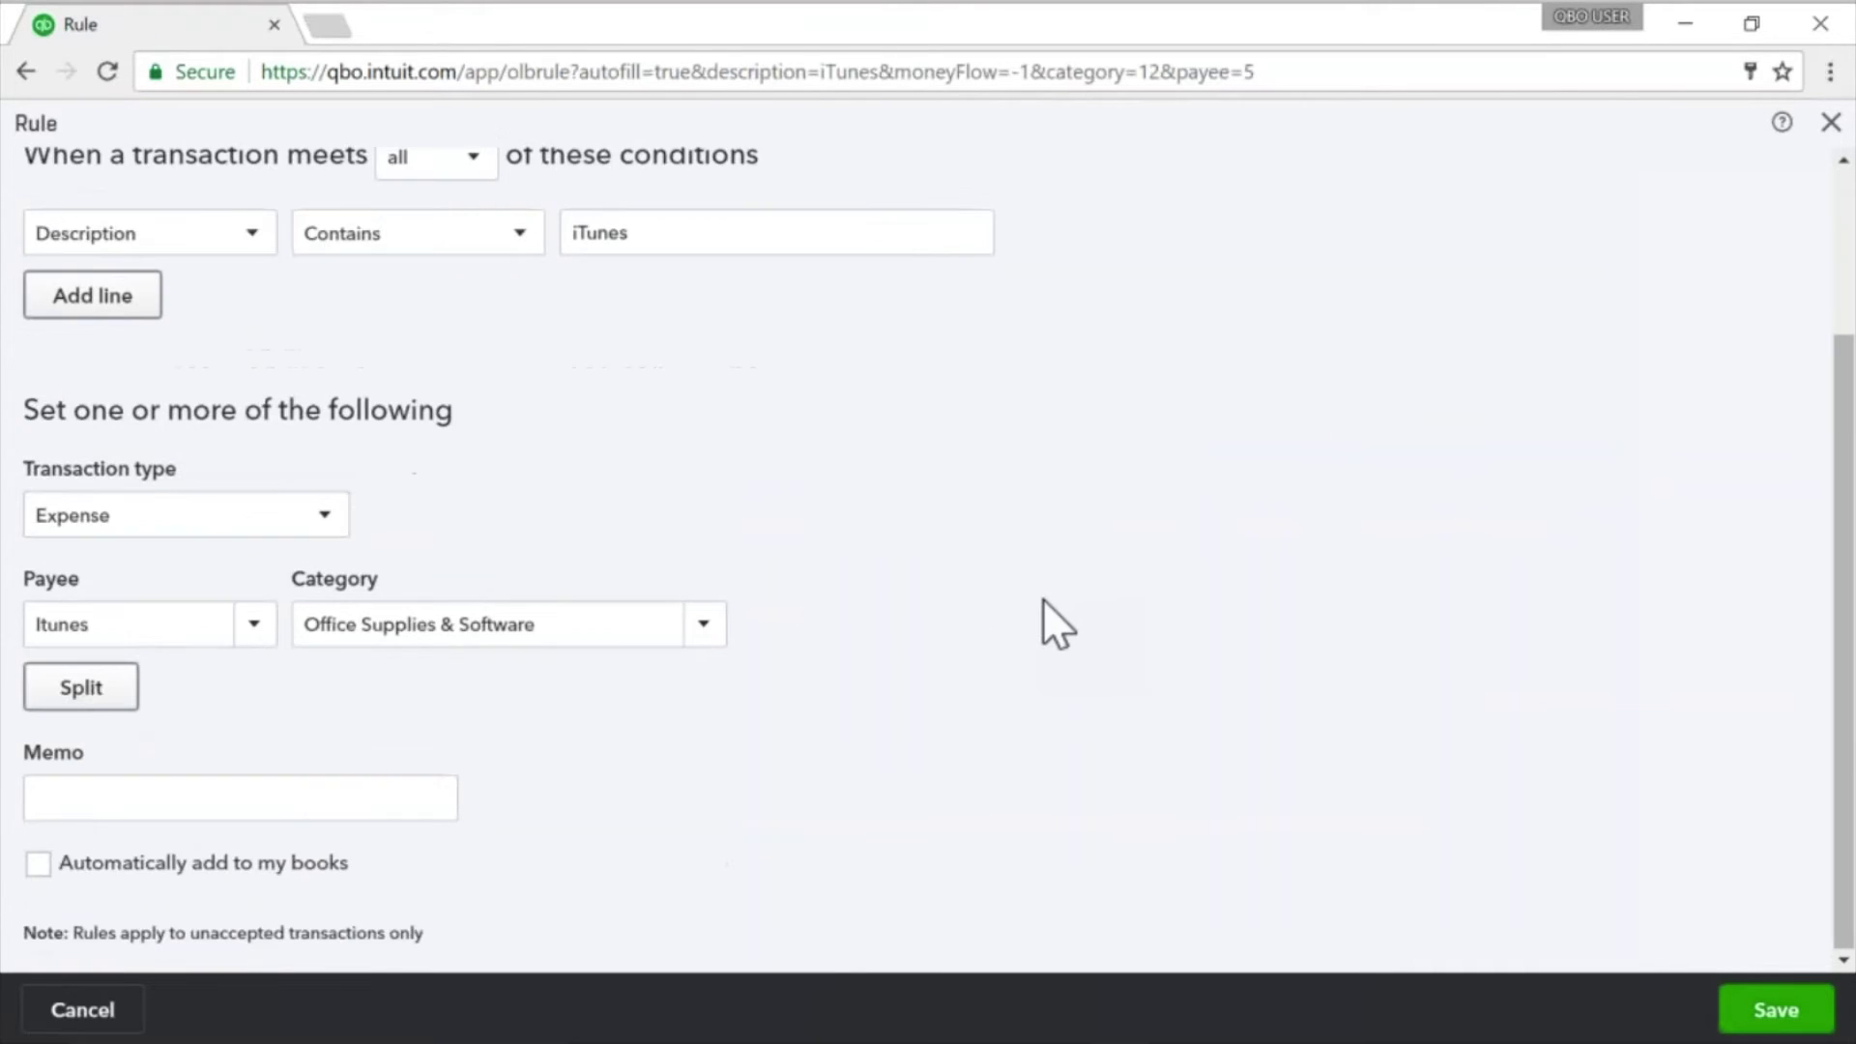
{"action": "left_click", "coordinate": [1783, 1010]}
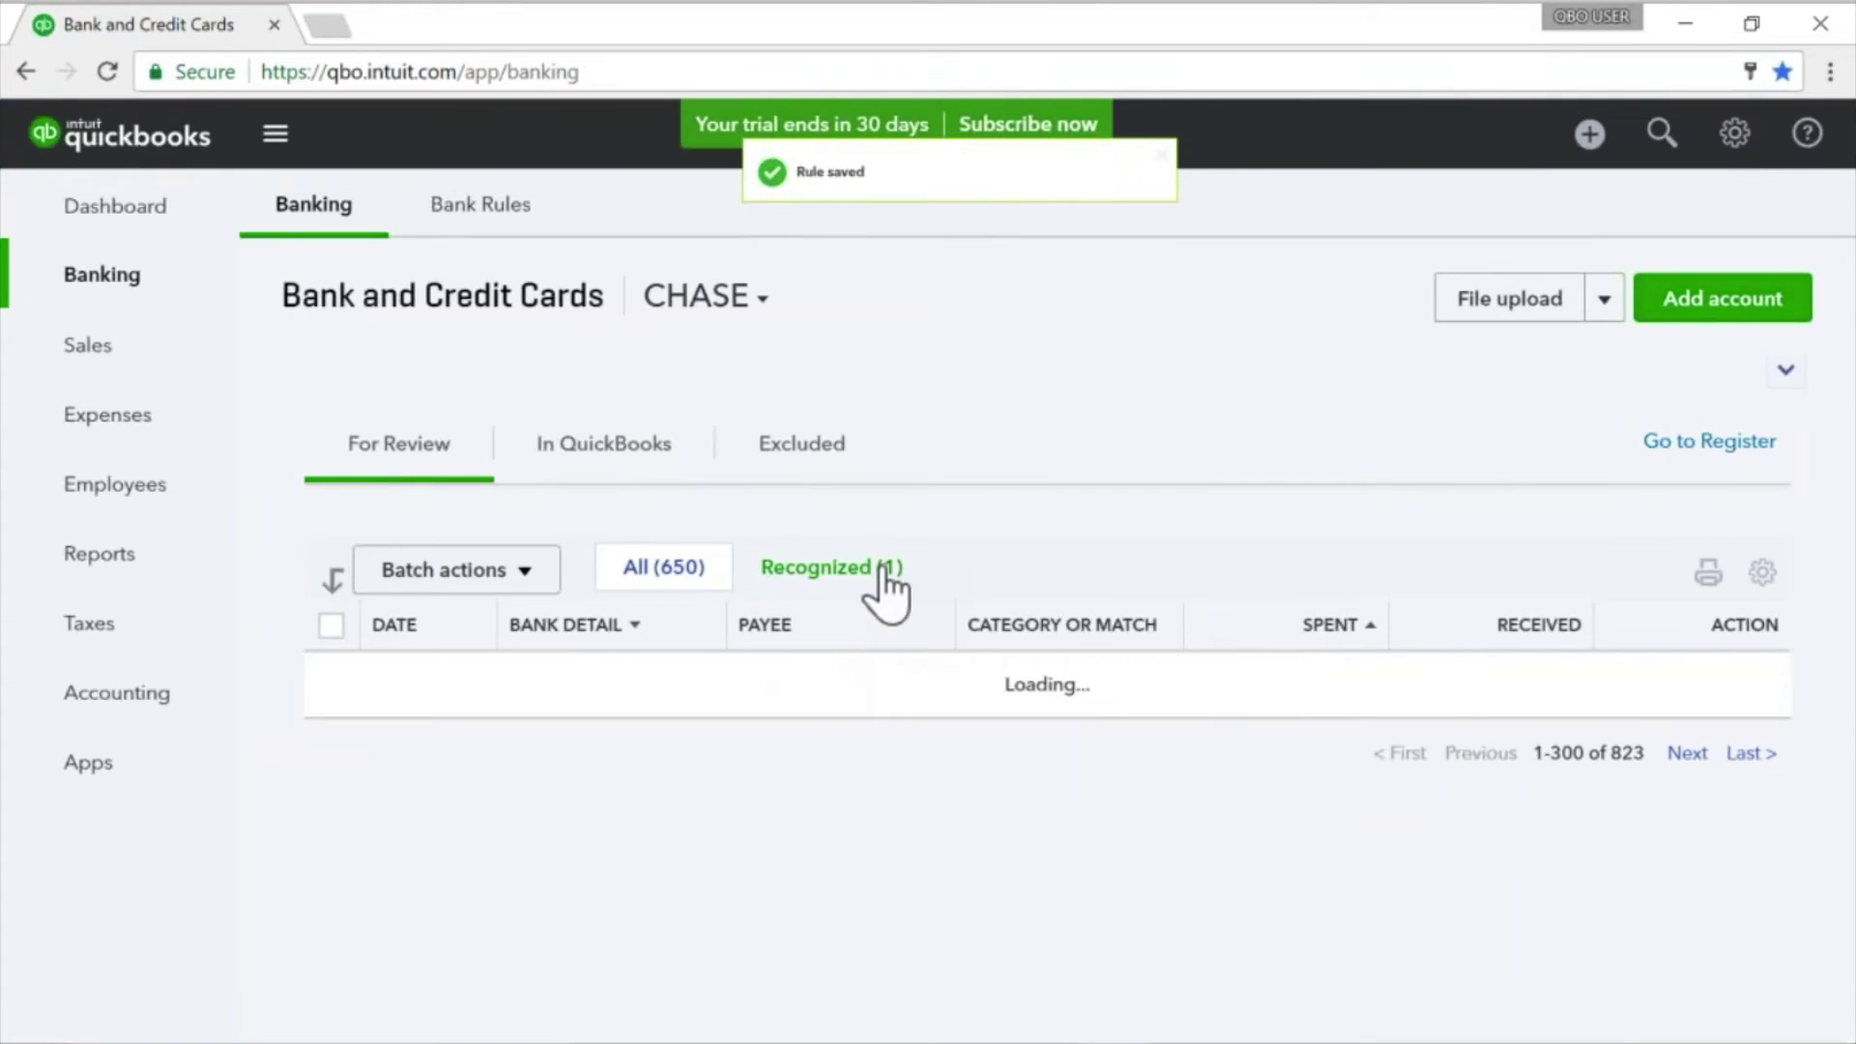
Step: Check the recognized transactions, return to the full review list and reload the page
{"action": "left_click", "coordinate": [880, 572]}
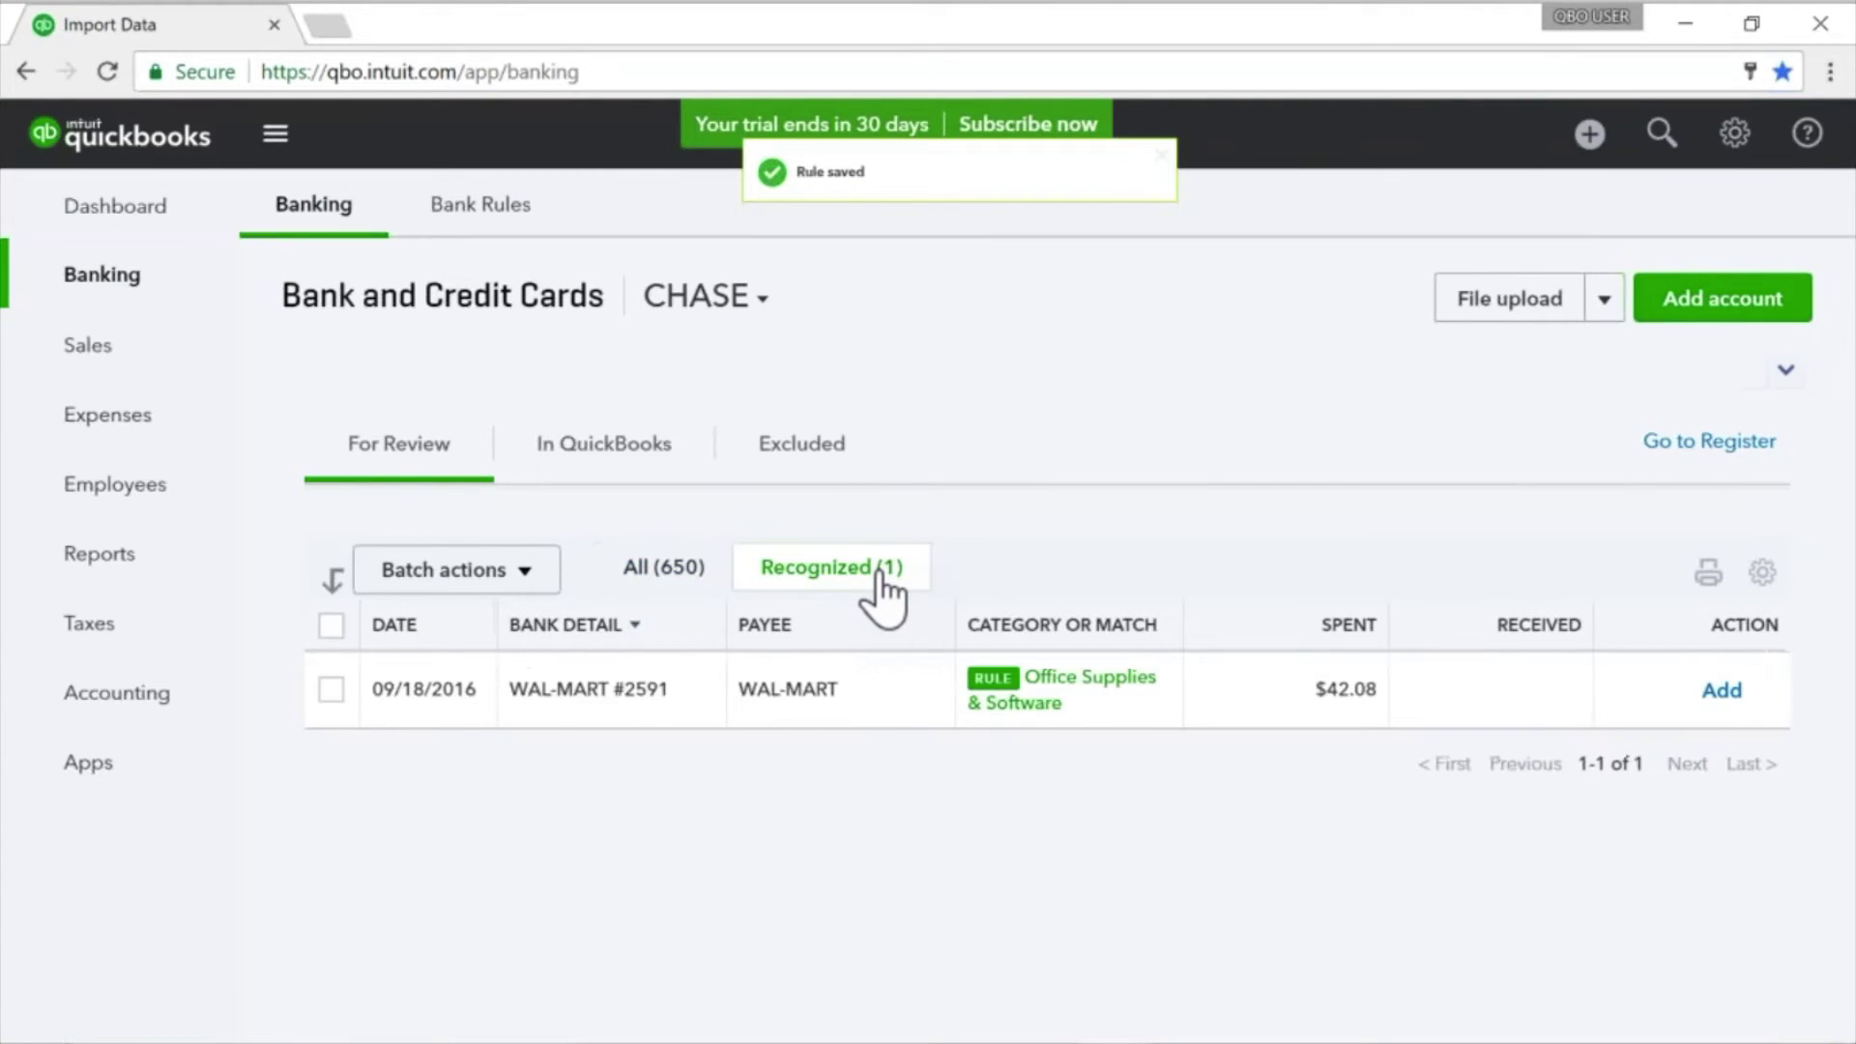
{"action": "left_click", "coordinate": [667, 580]}
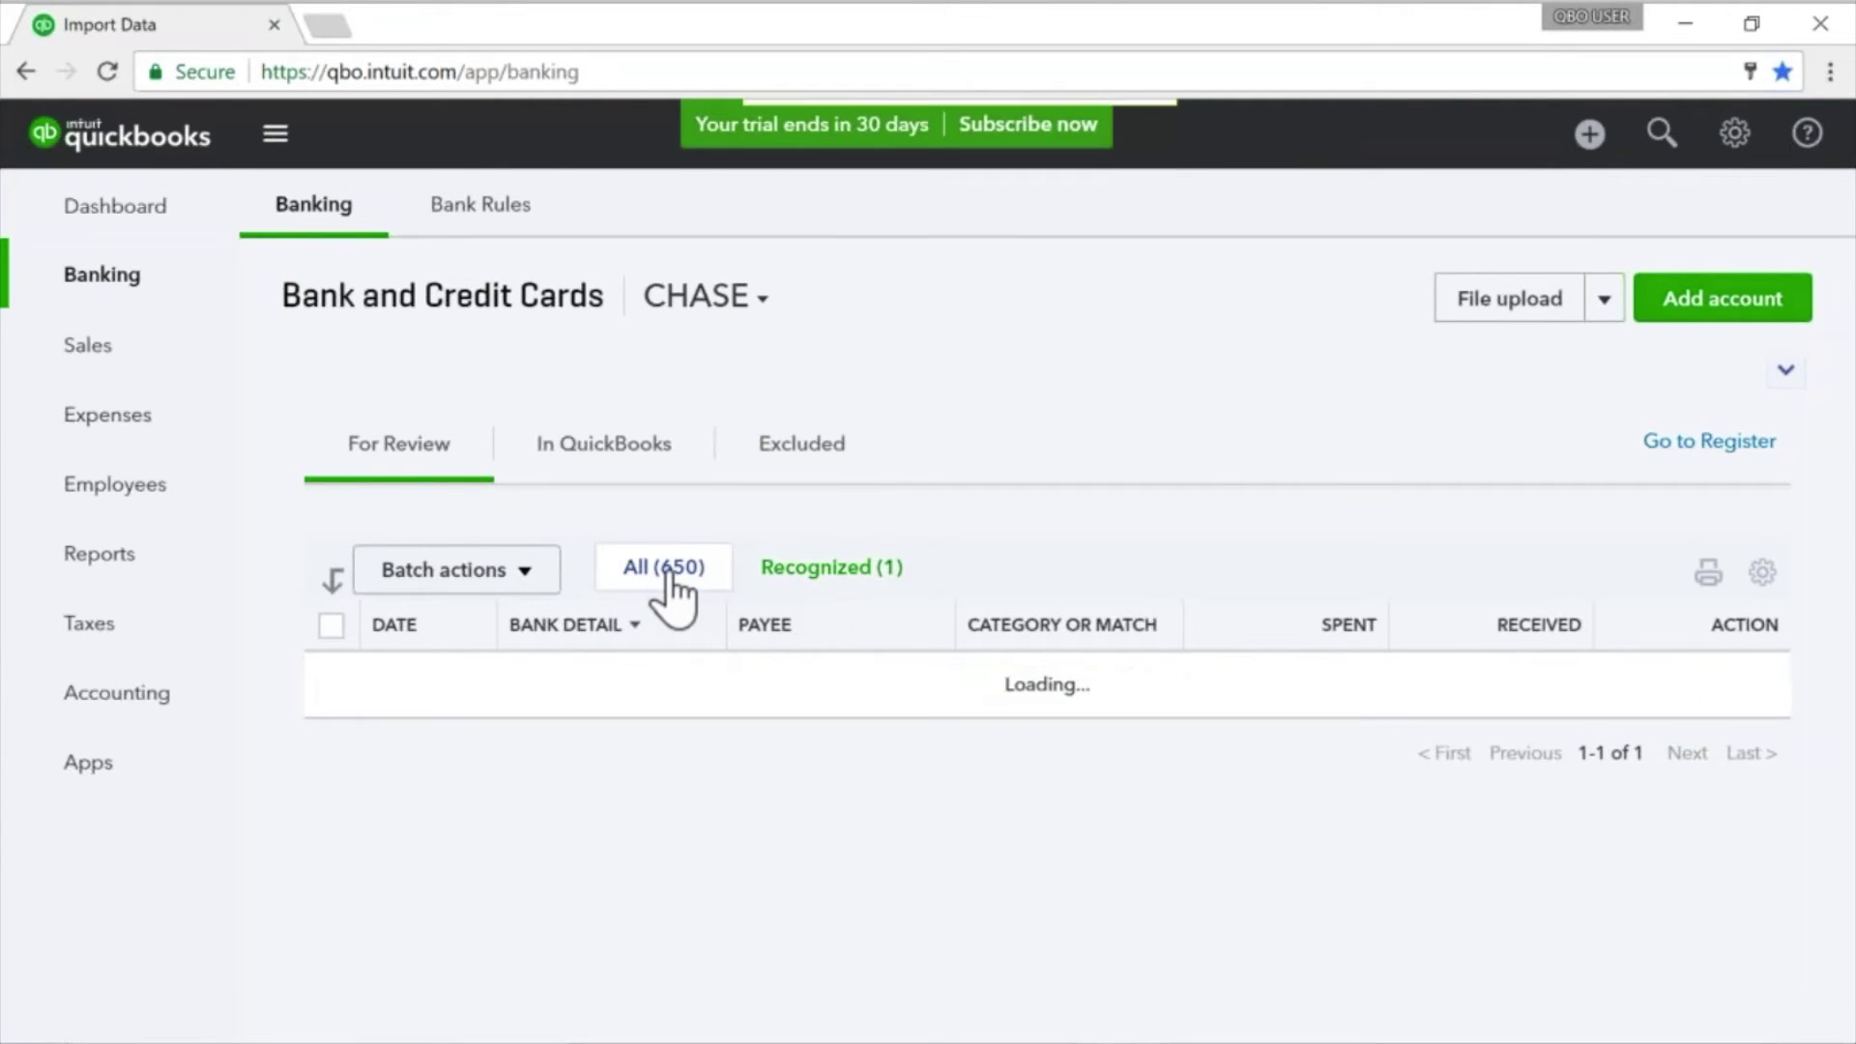
{"action": "left_click", "coordinate": [107, 72]}
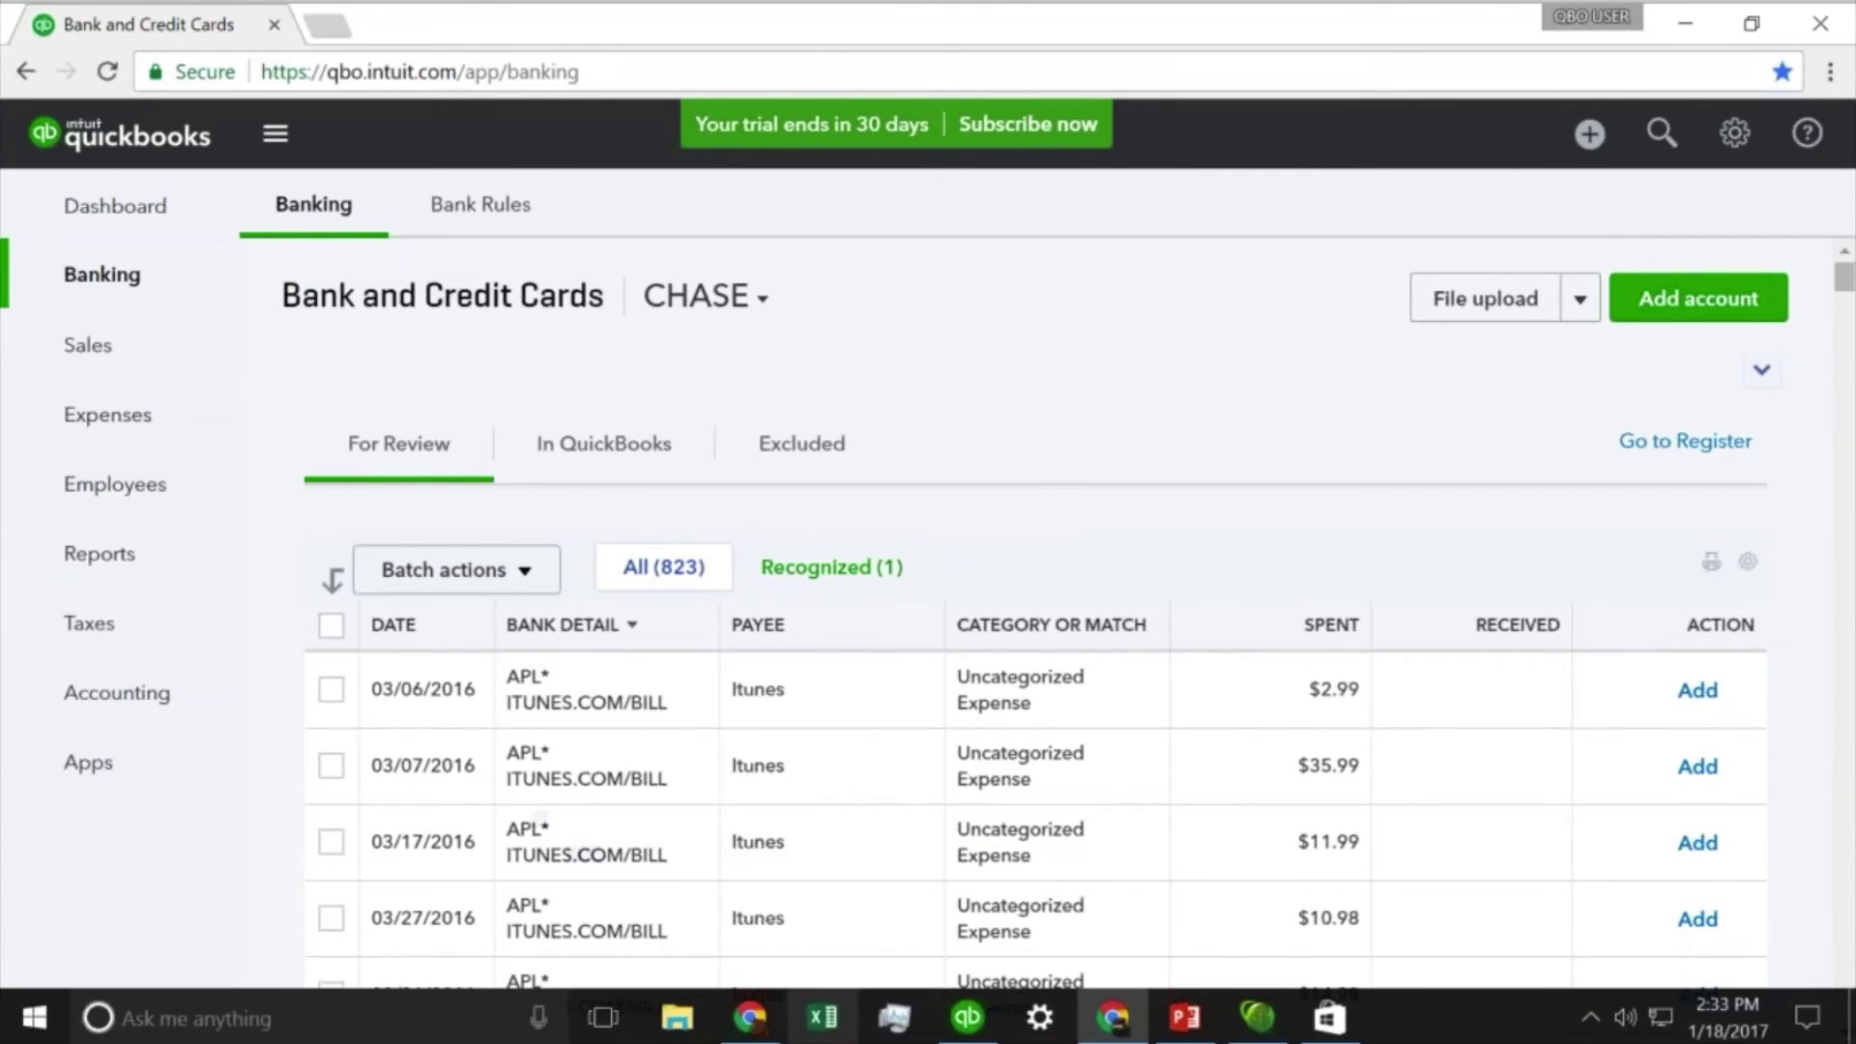
Step: Switch to QuickBooks Desktop and list the Chase Visa transactions that need review
{"action": "left_click", "coordinate": [966, 1017]}
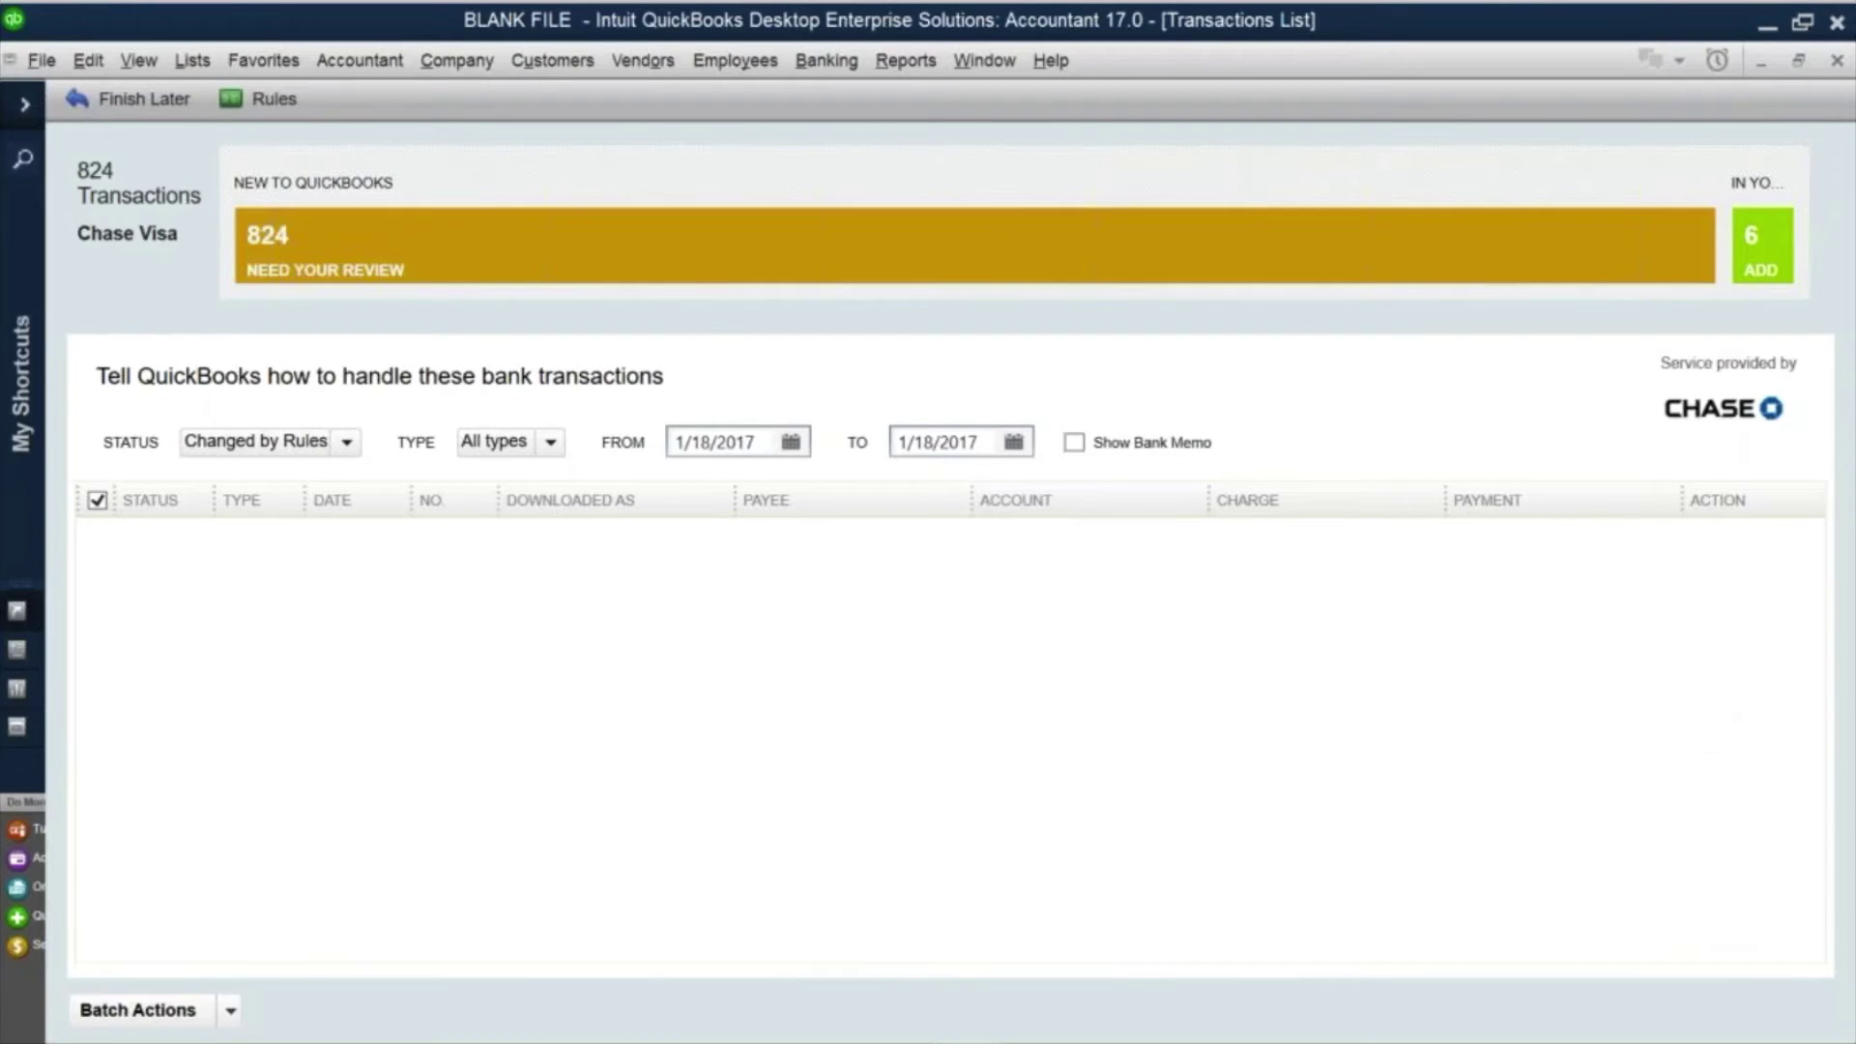
{"action": "left_click", "coordinate": [692, 274]}
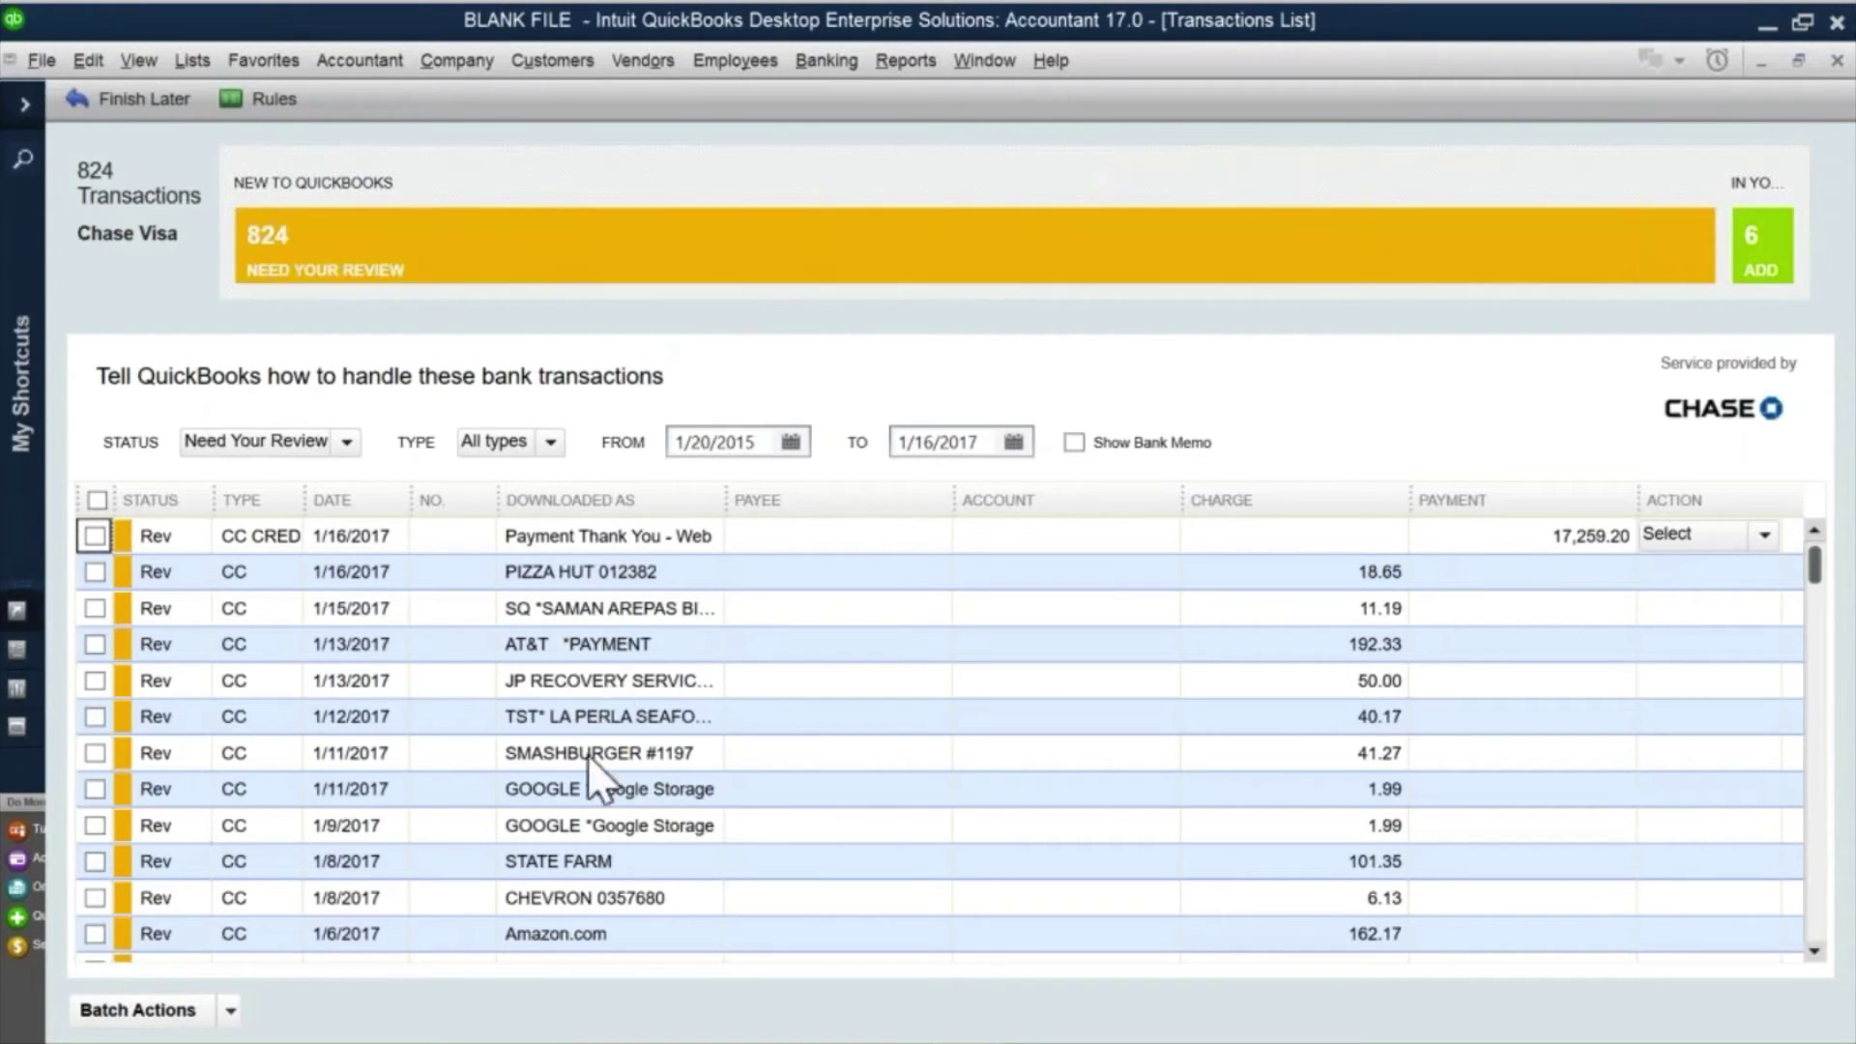
{"action": "left_click", "coordinate": [633, 789]}
Step: From the rules list, start a new rule named pizza hut that applies when the description contains pizza hut
{"action": "left_click", "coordinate": [264, 114]}
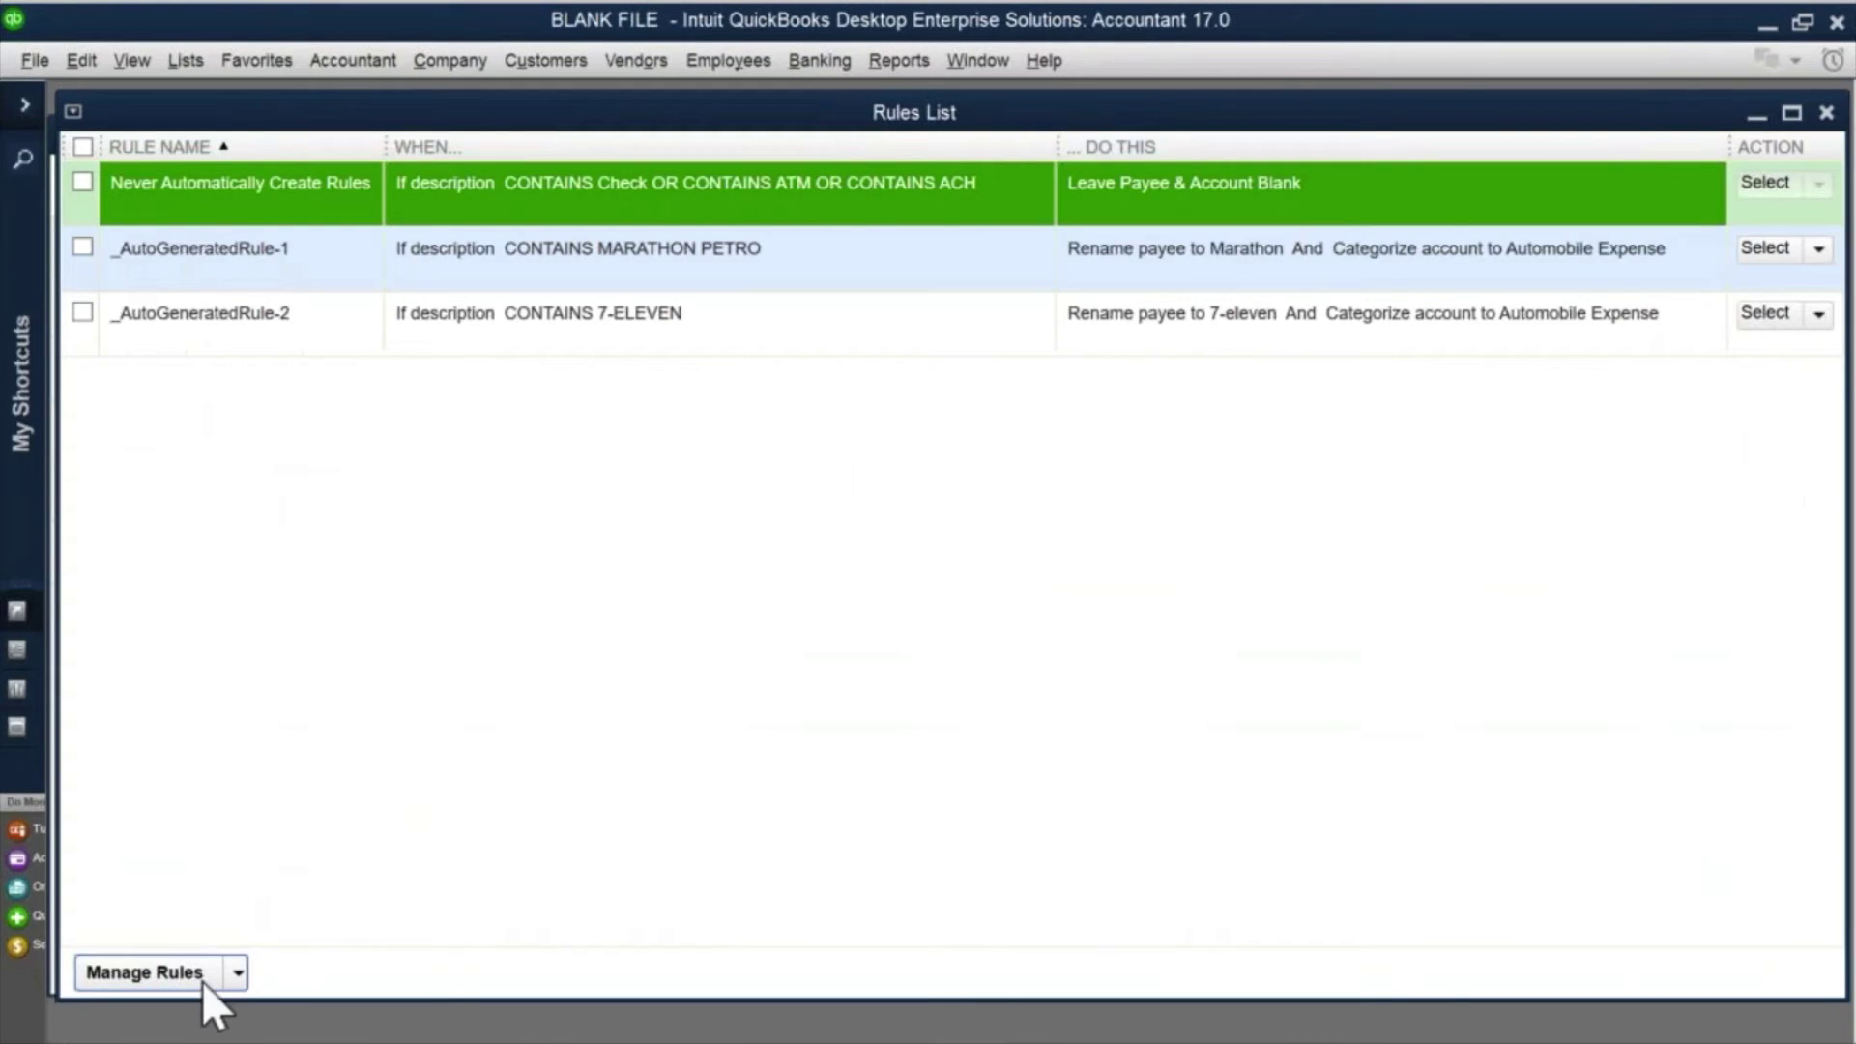
{"action": "left_click", "coordinate": [202, 982]}
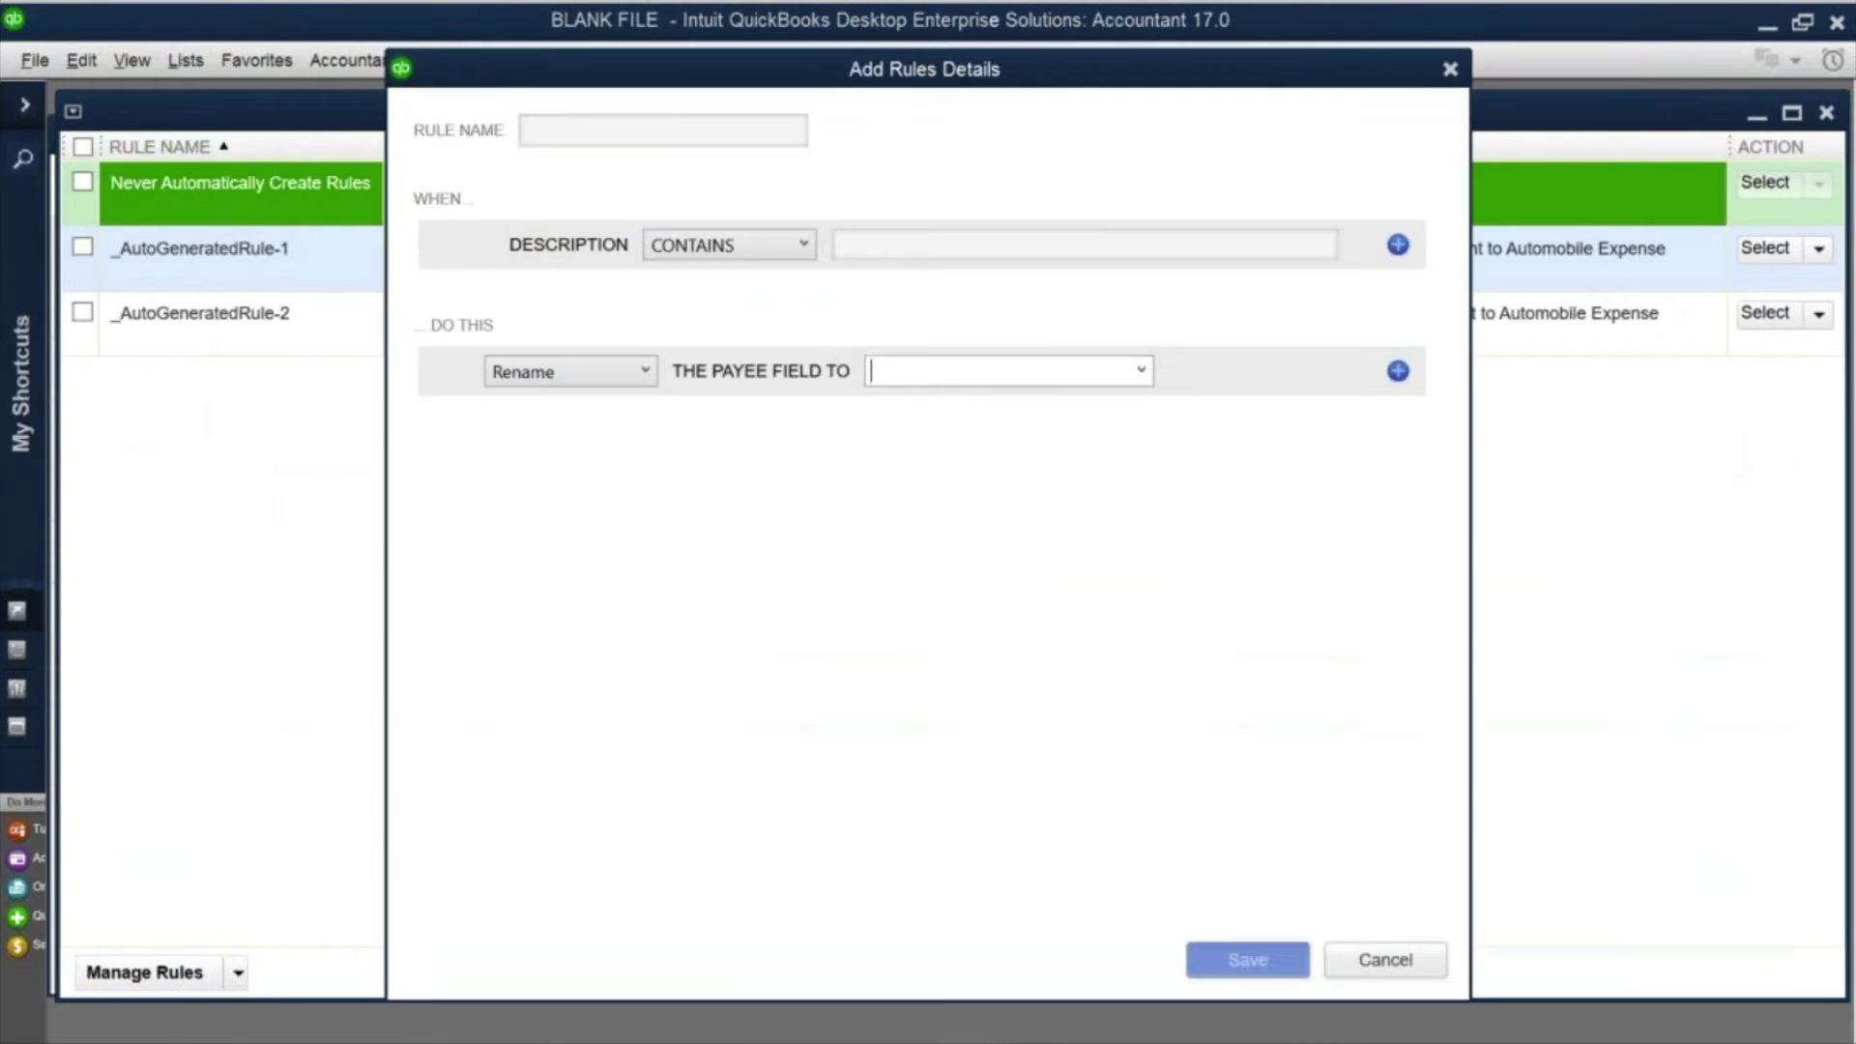
{"action": "left_click", "coordinate": [580, 138]}
{"action": "type", "text": "pizza hut"}
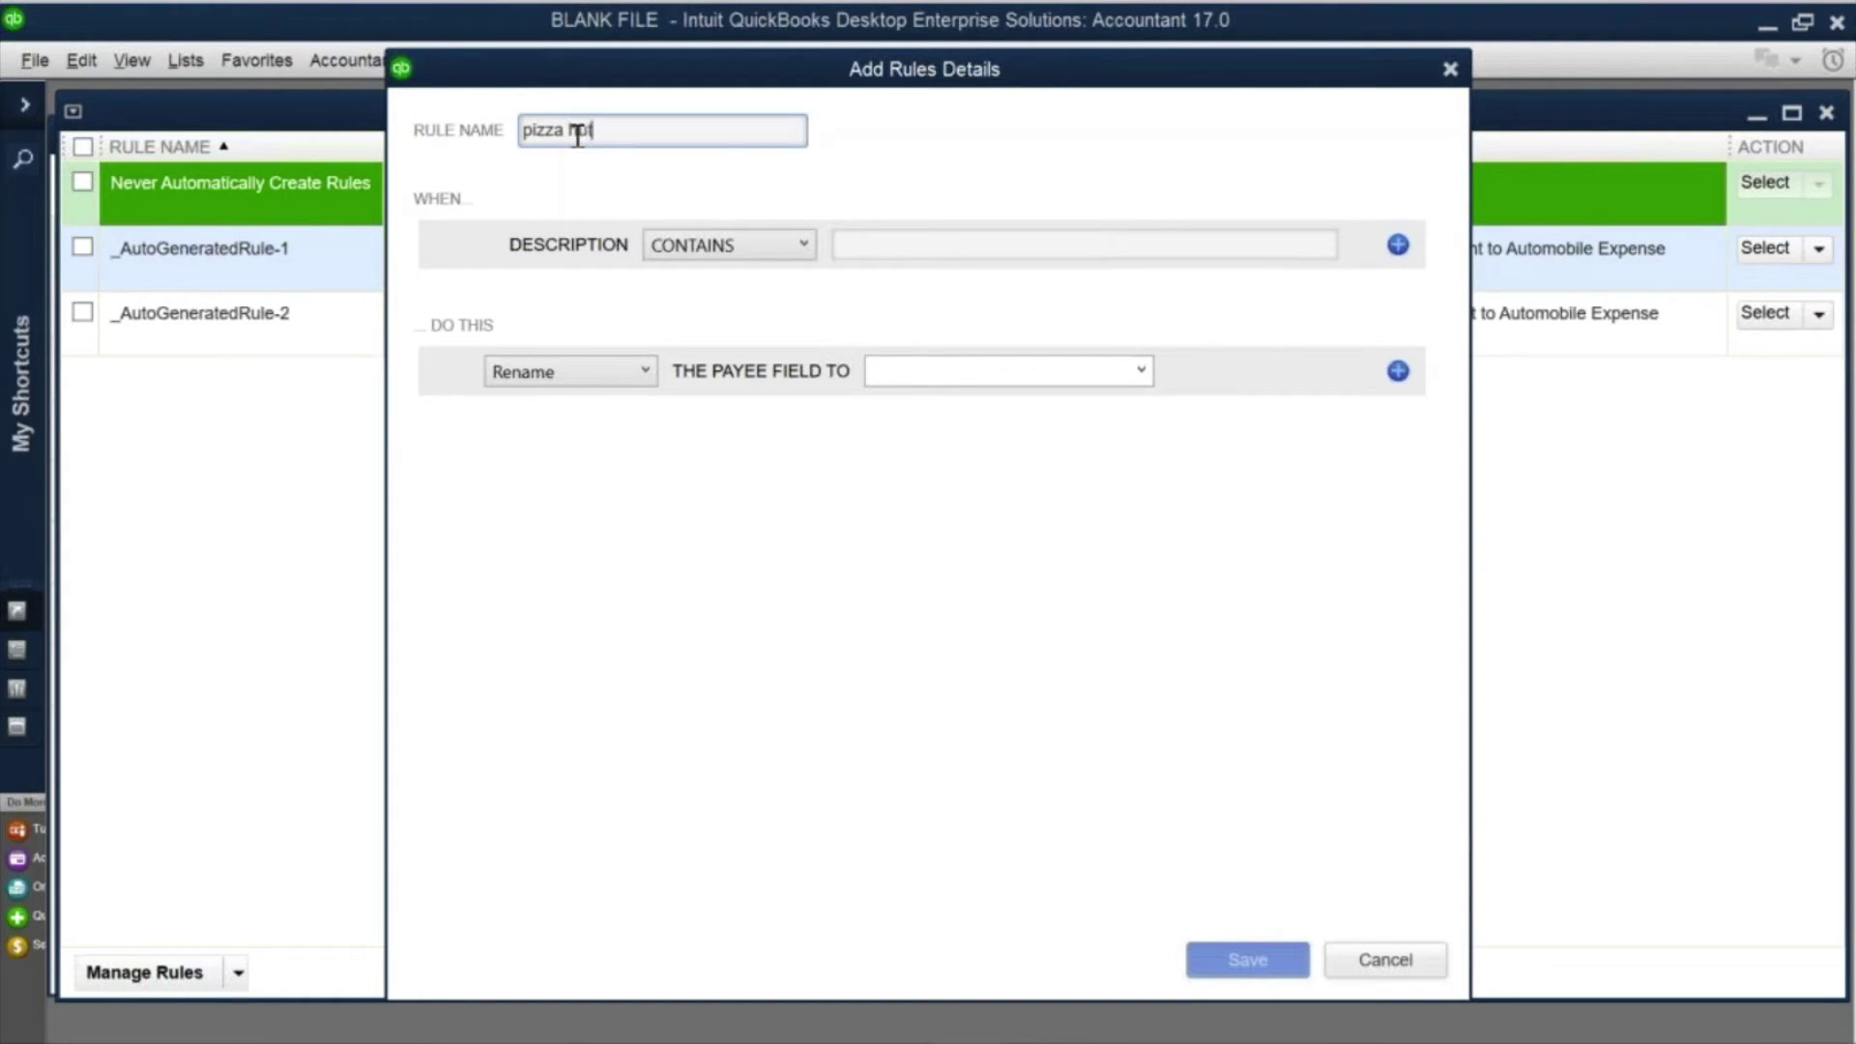
{"action": "left_click", "coordinate": [909, 242]}
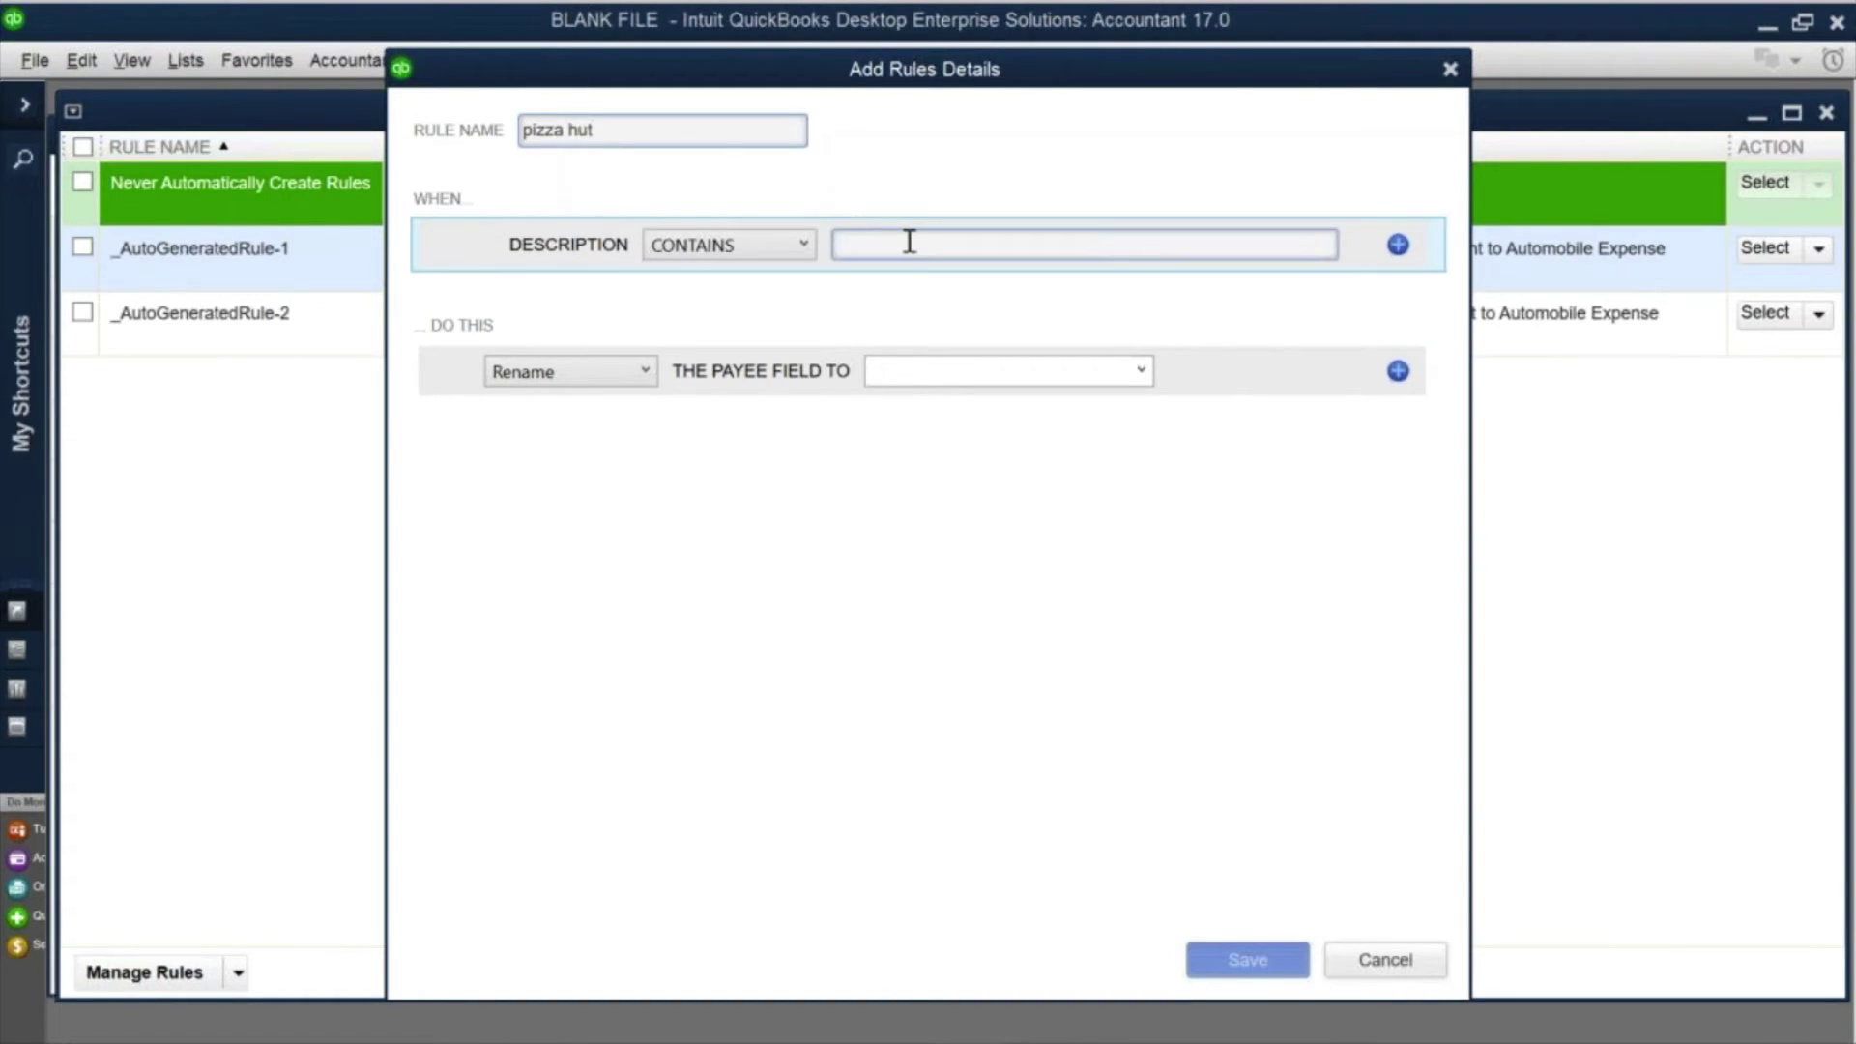
{"action": "type", "text": "pi"}
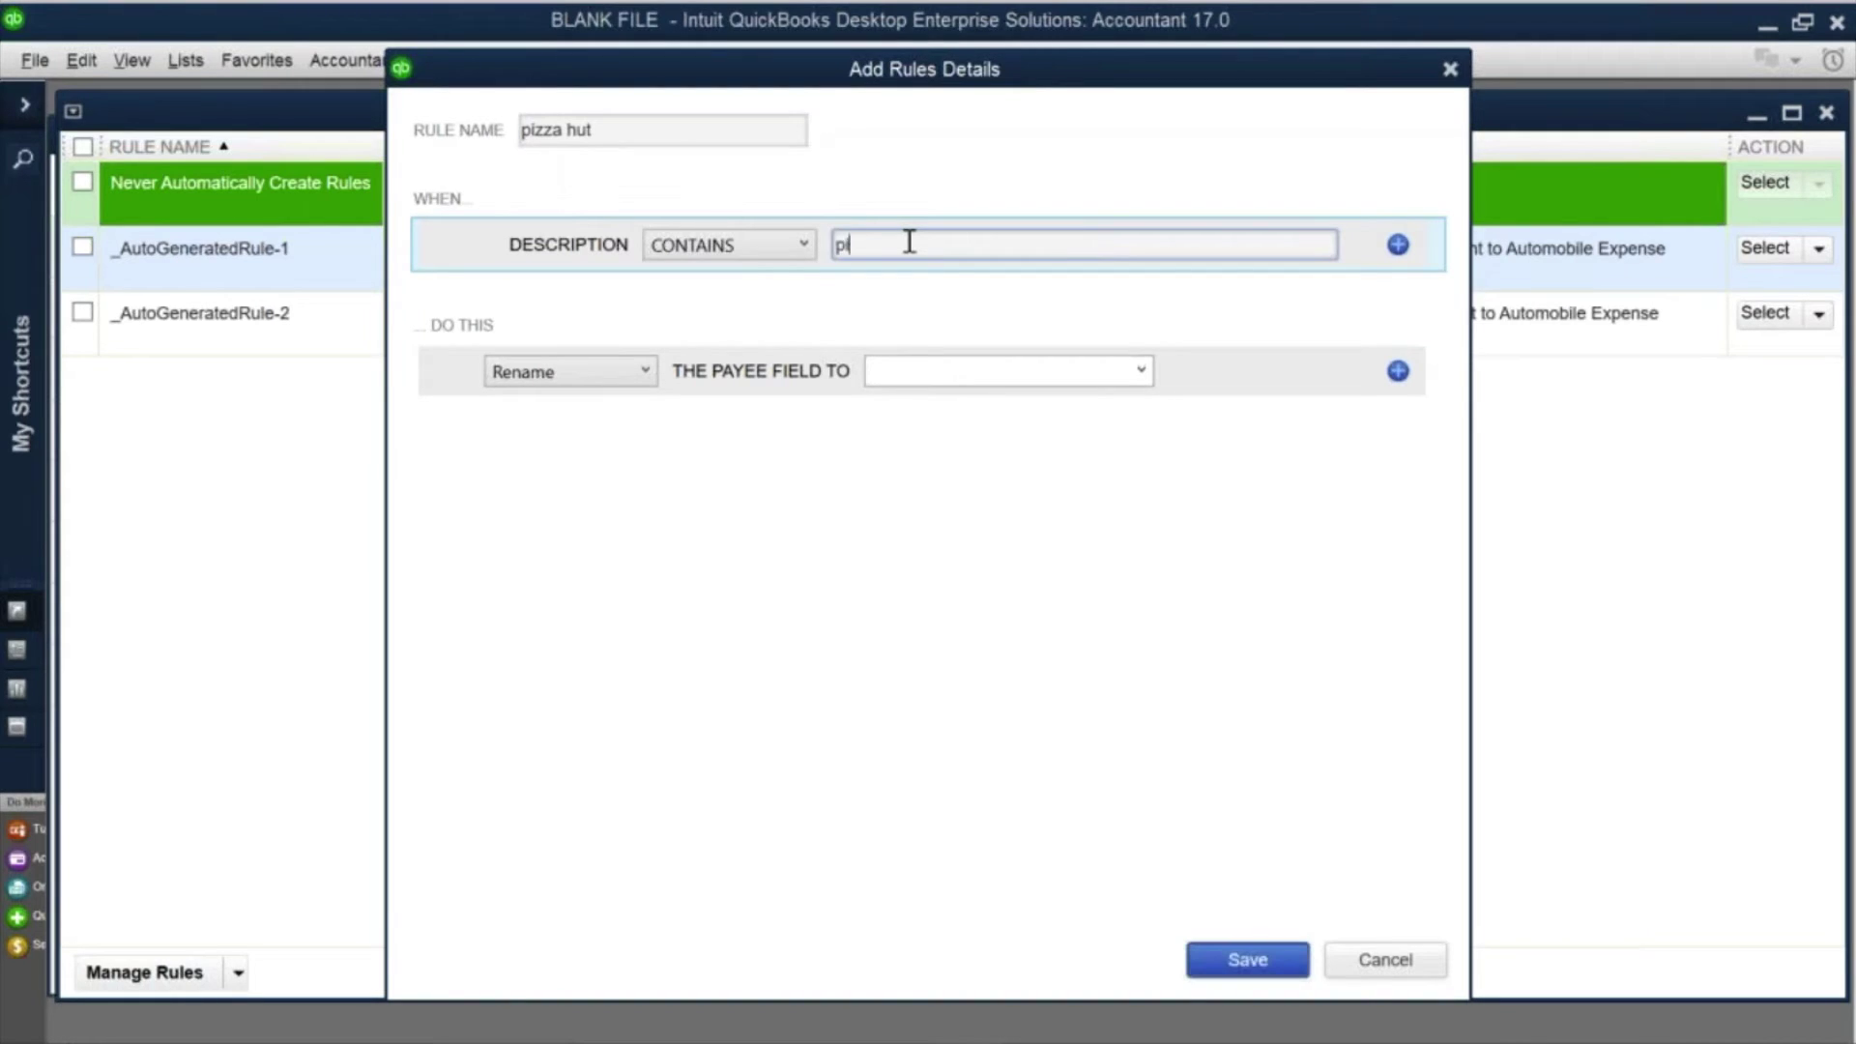
{"action": "type", "text": "zza hut"}
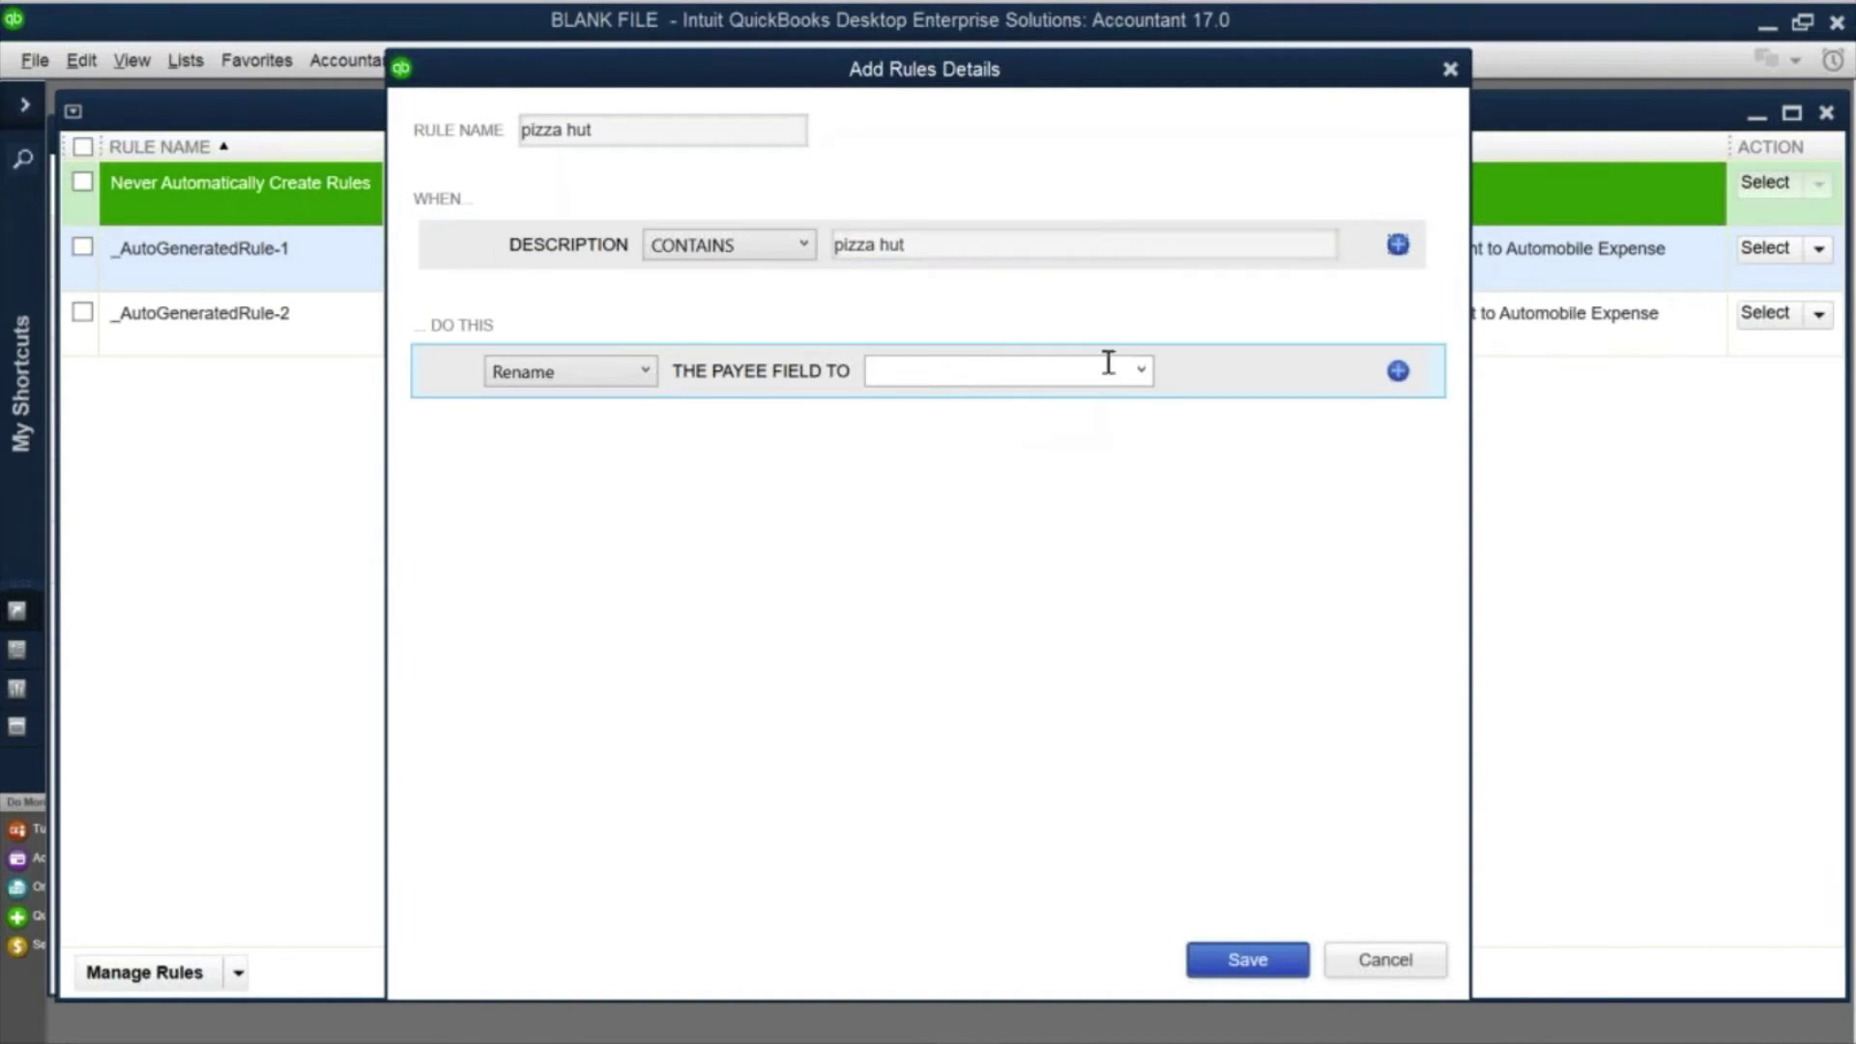
Step: Make the rule rename the payee field to pizza hut, adding pizza hut as a new name
{"action": "left_click", "coordinate": [1140, 376]}
{"action": "left_click", "coordinate": [1011, 412]}
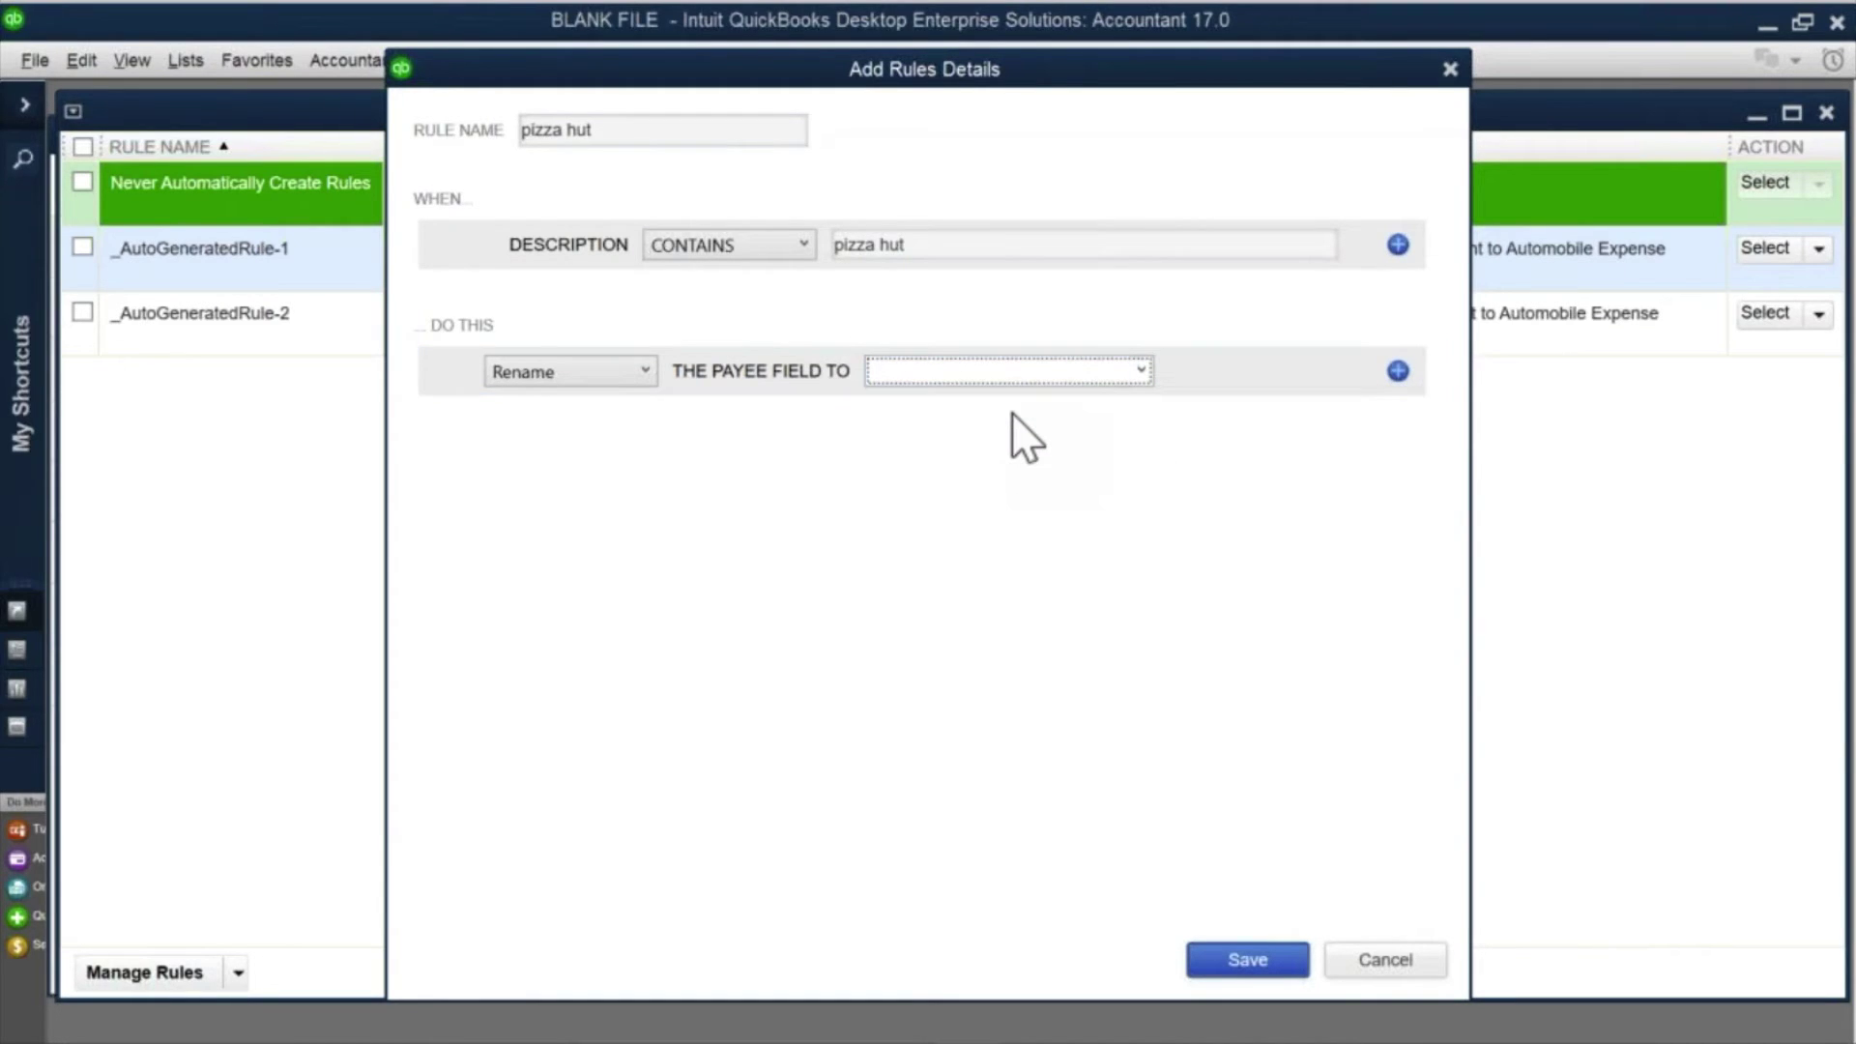
{"action": "left_click", "coordinate": [978, 377]}
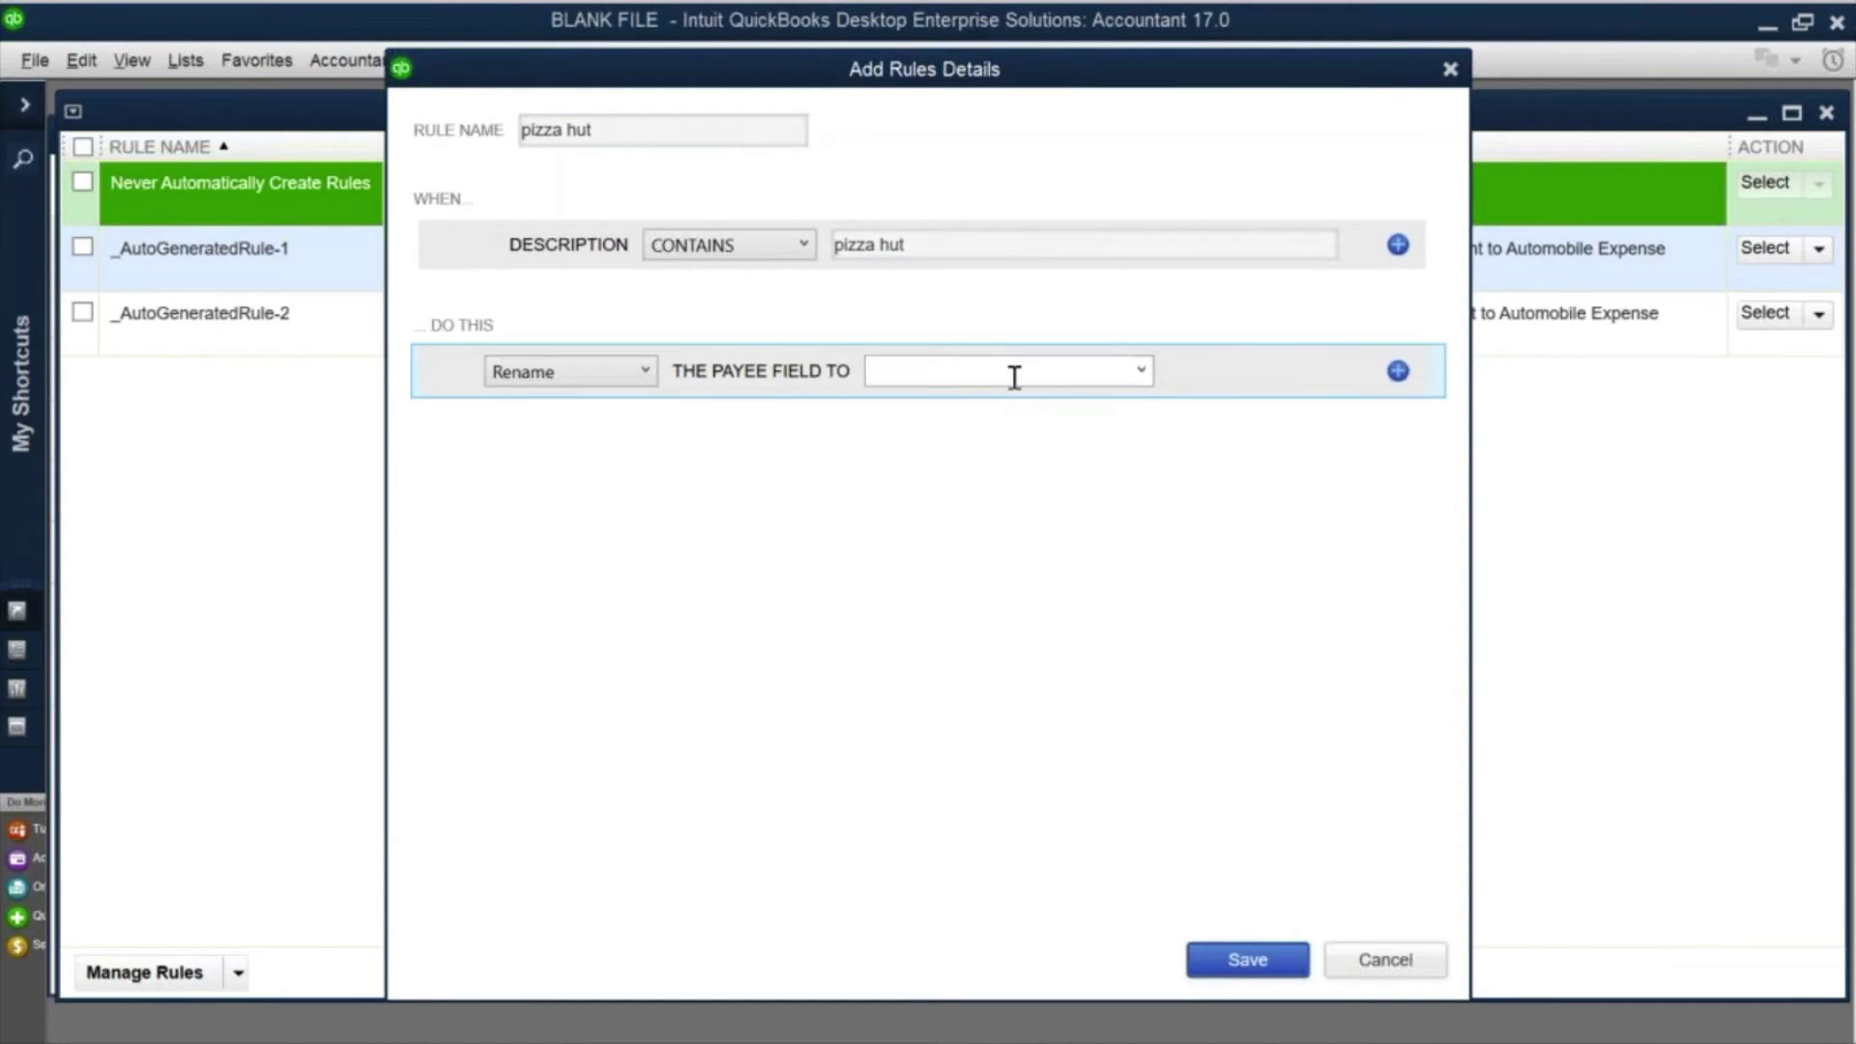
{"action": "type", "text": "pizza hut"}
{"action": "key", "text": "Tab"}
{"action": "left_click", "coordinate": [779, 491]}
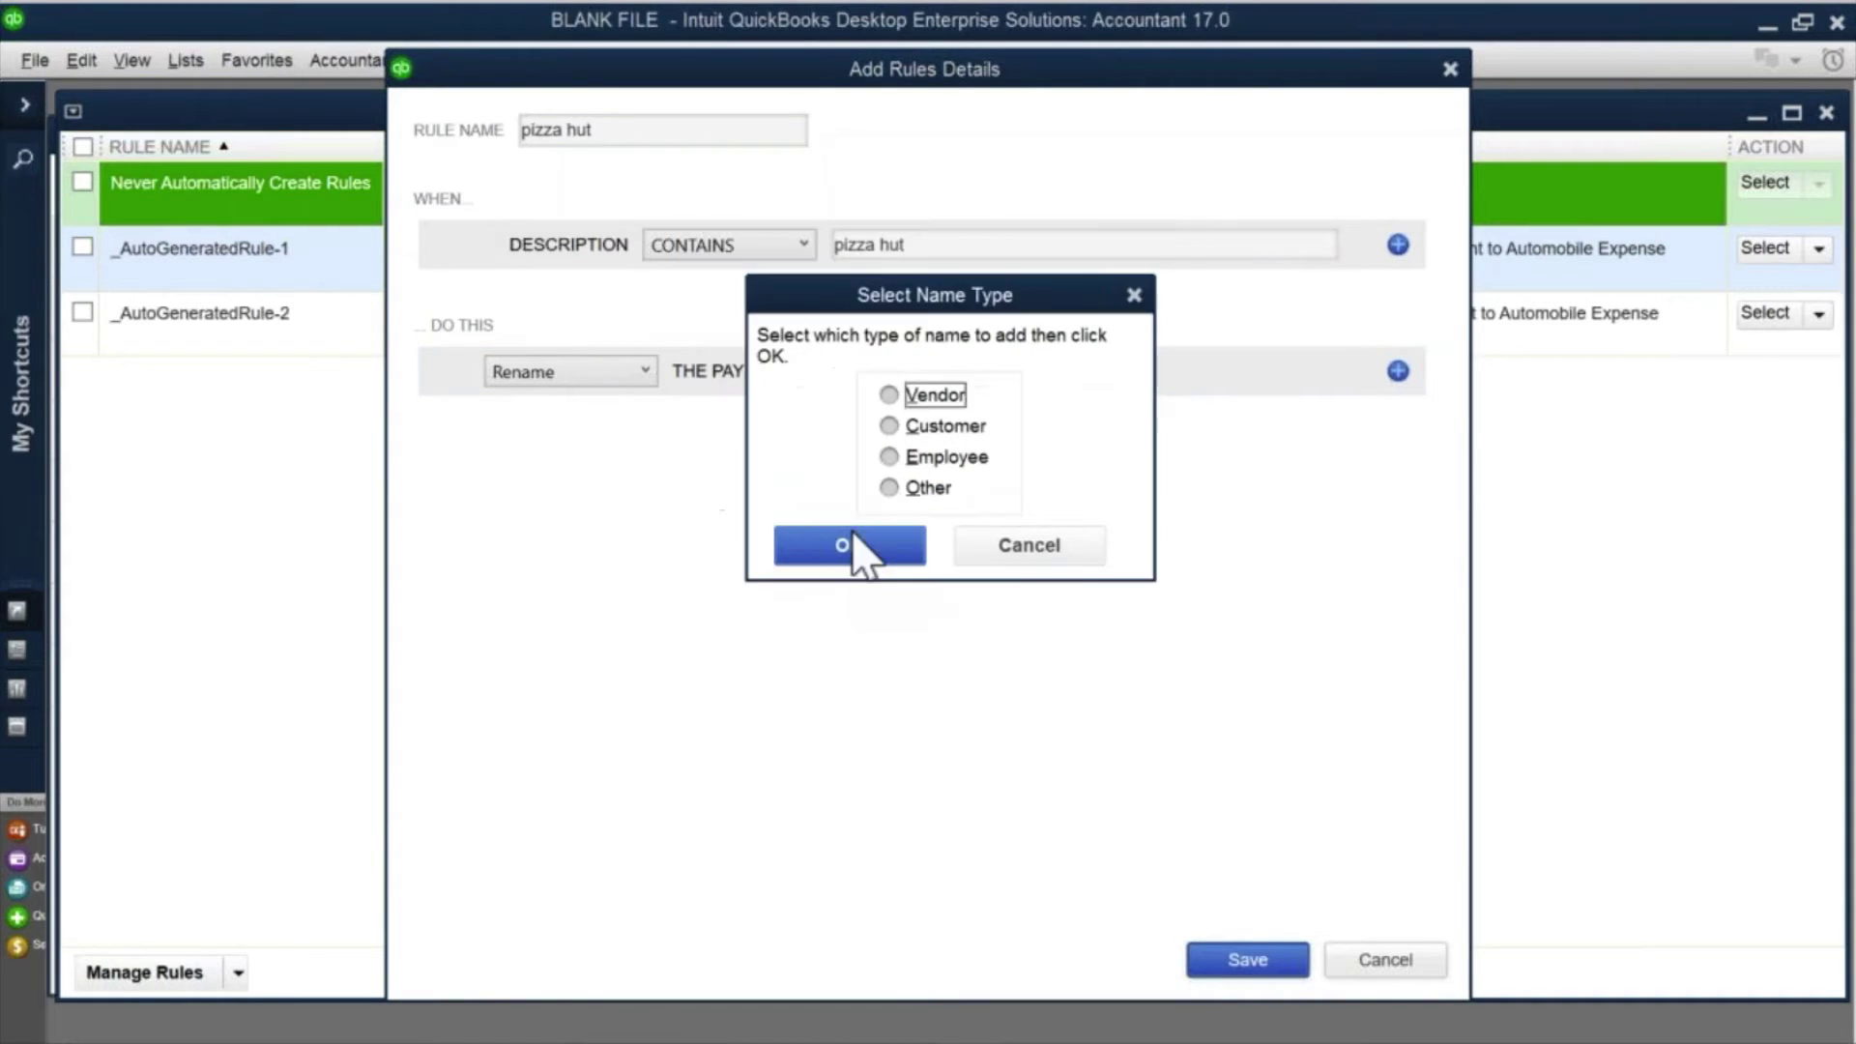
{"action": "left_click", "coordinate": [846, 546]}
{"action": "left_click", "coordinate": [942, 377]}
{"action": "type", "text": "7-eleven"}
{"action": "left_click_drag", "start_coordinate": [943, 377], "coordinate": [865, 379]}
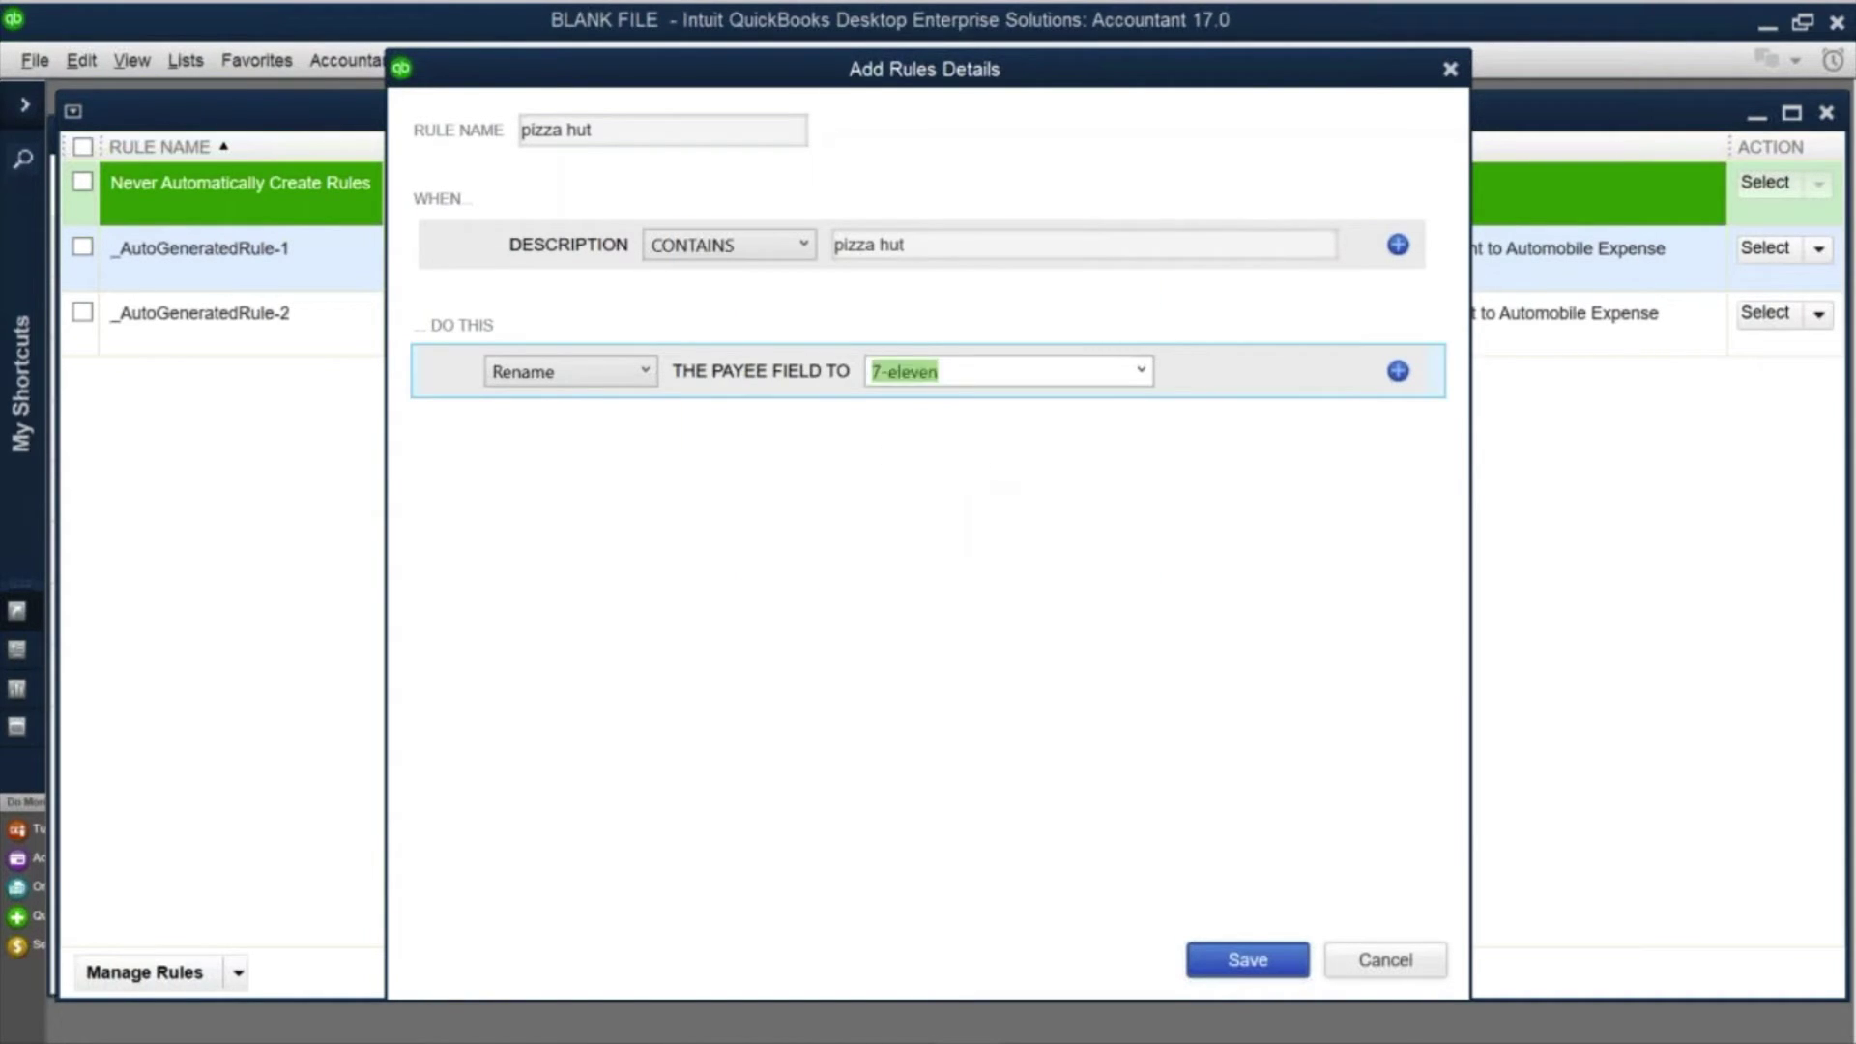
{"action": "type", "text": "pizza hut"}
Step: Add a second action to the pizza hut rule that categorizes matching transactions in the entertainment account
{"action": "left_click", "coordinate": [1397, 372]}
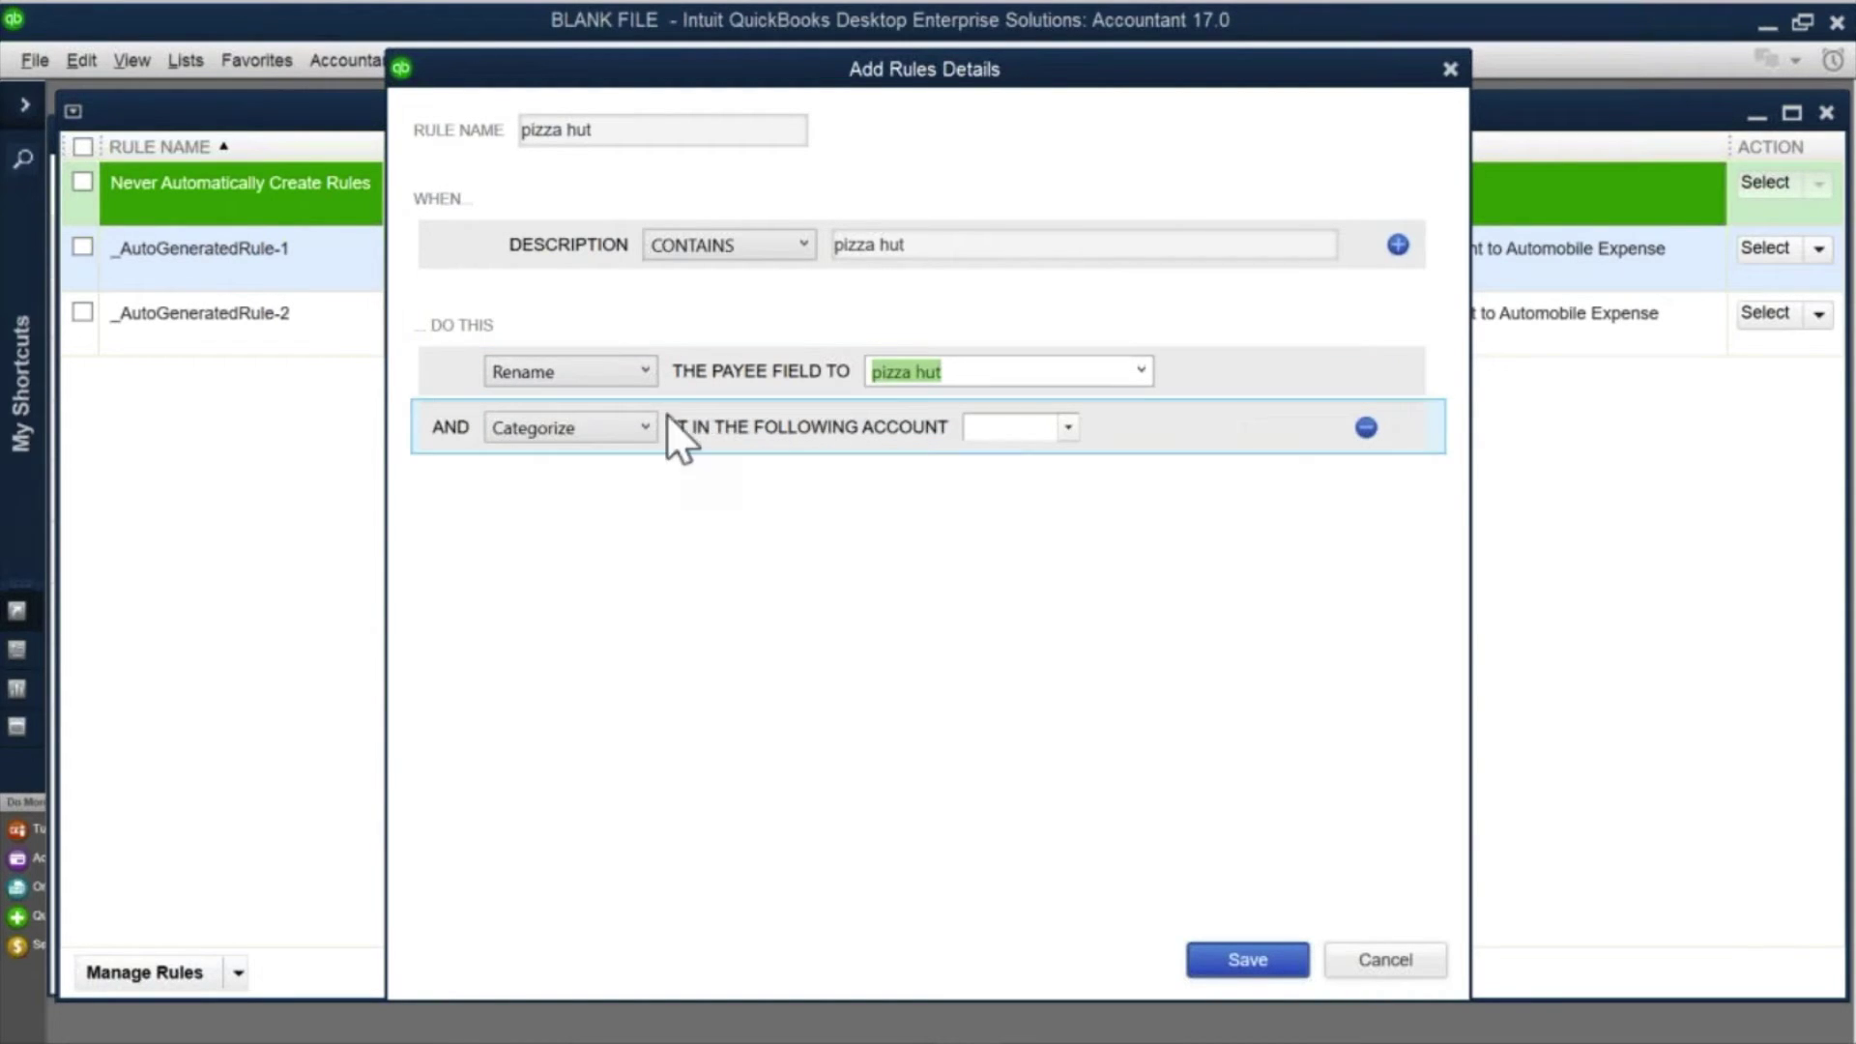
{"action": "left_click", "coordinate": [1035, 426]}
{"action": "type", "text": "ent"}
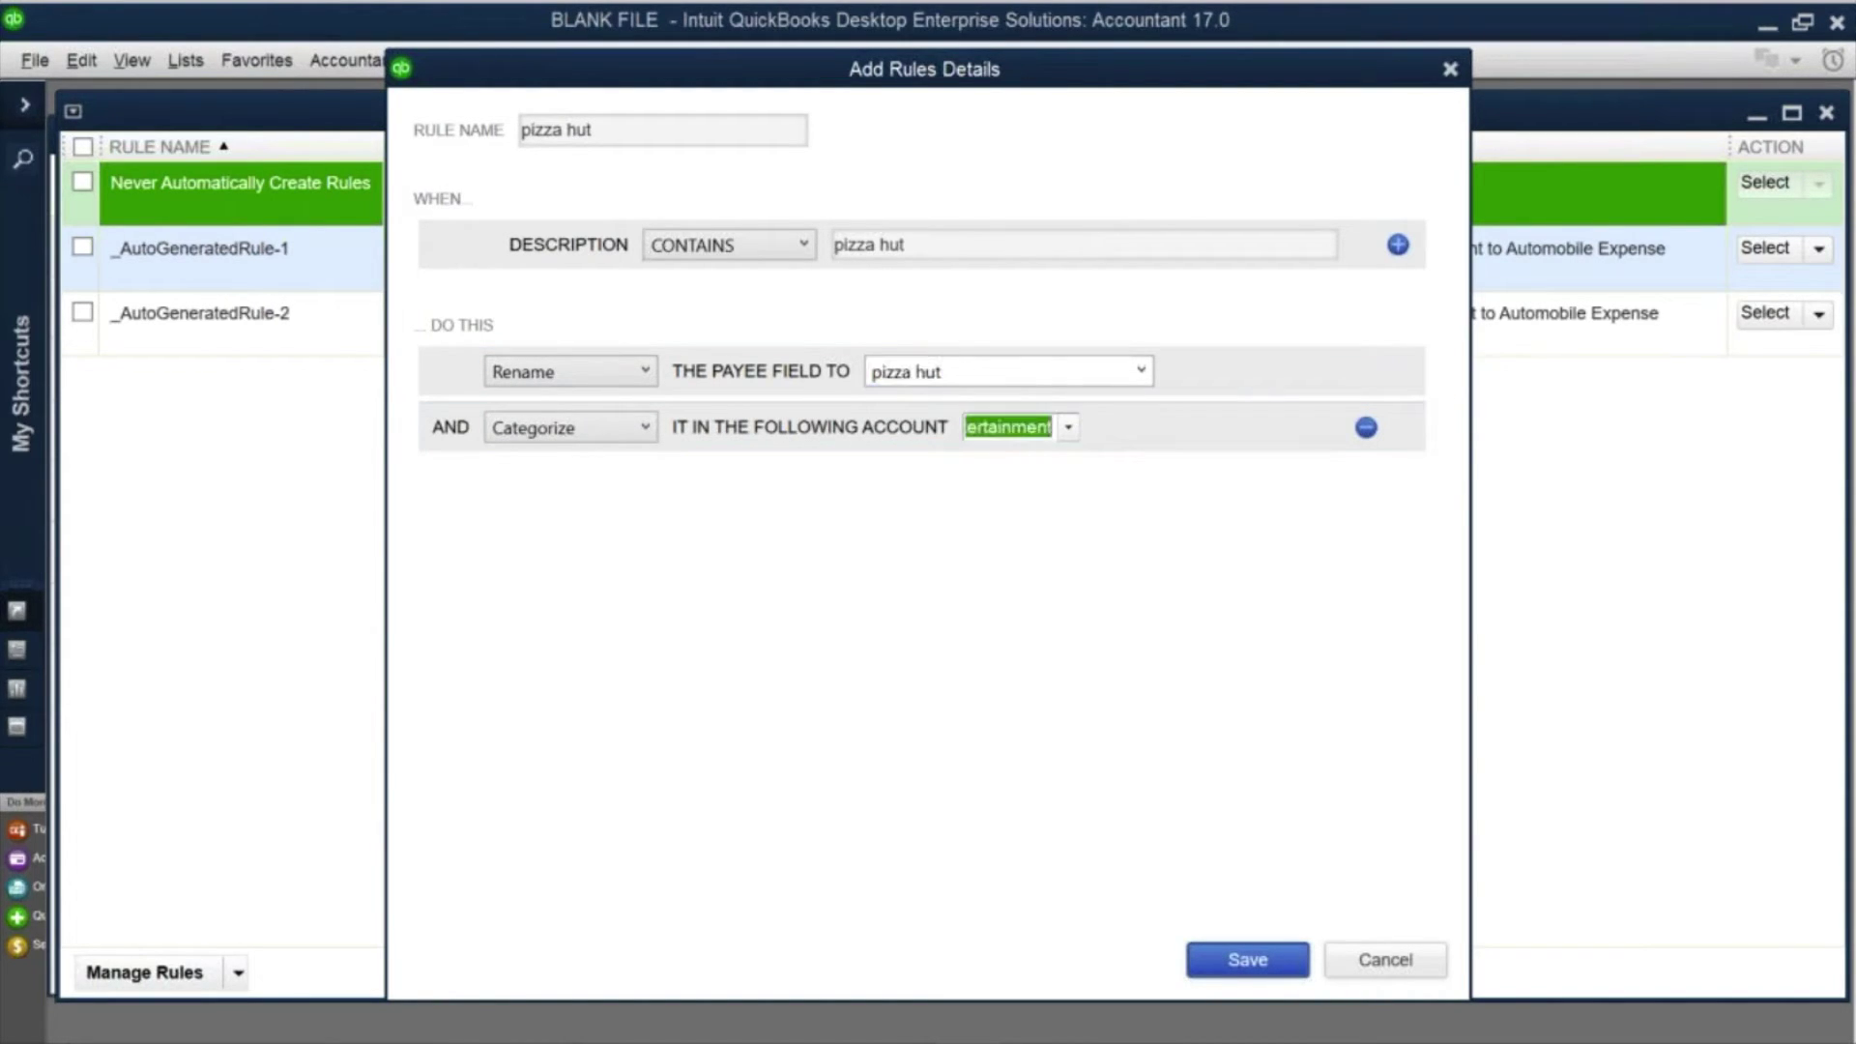
Step: Save the pizza hut rule with Meals and Entertainment as its account, and close the rules list
{"action": "key", "text": "Tab"}
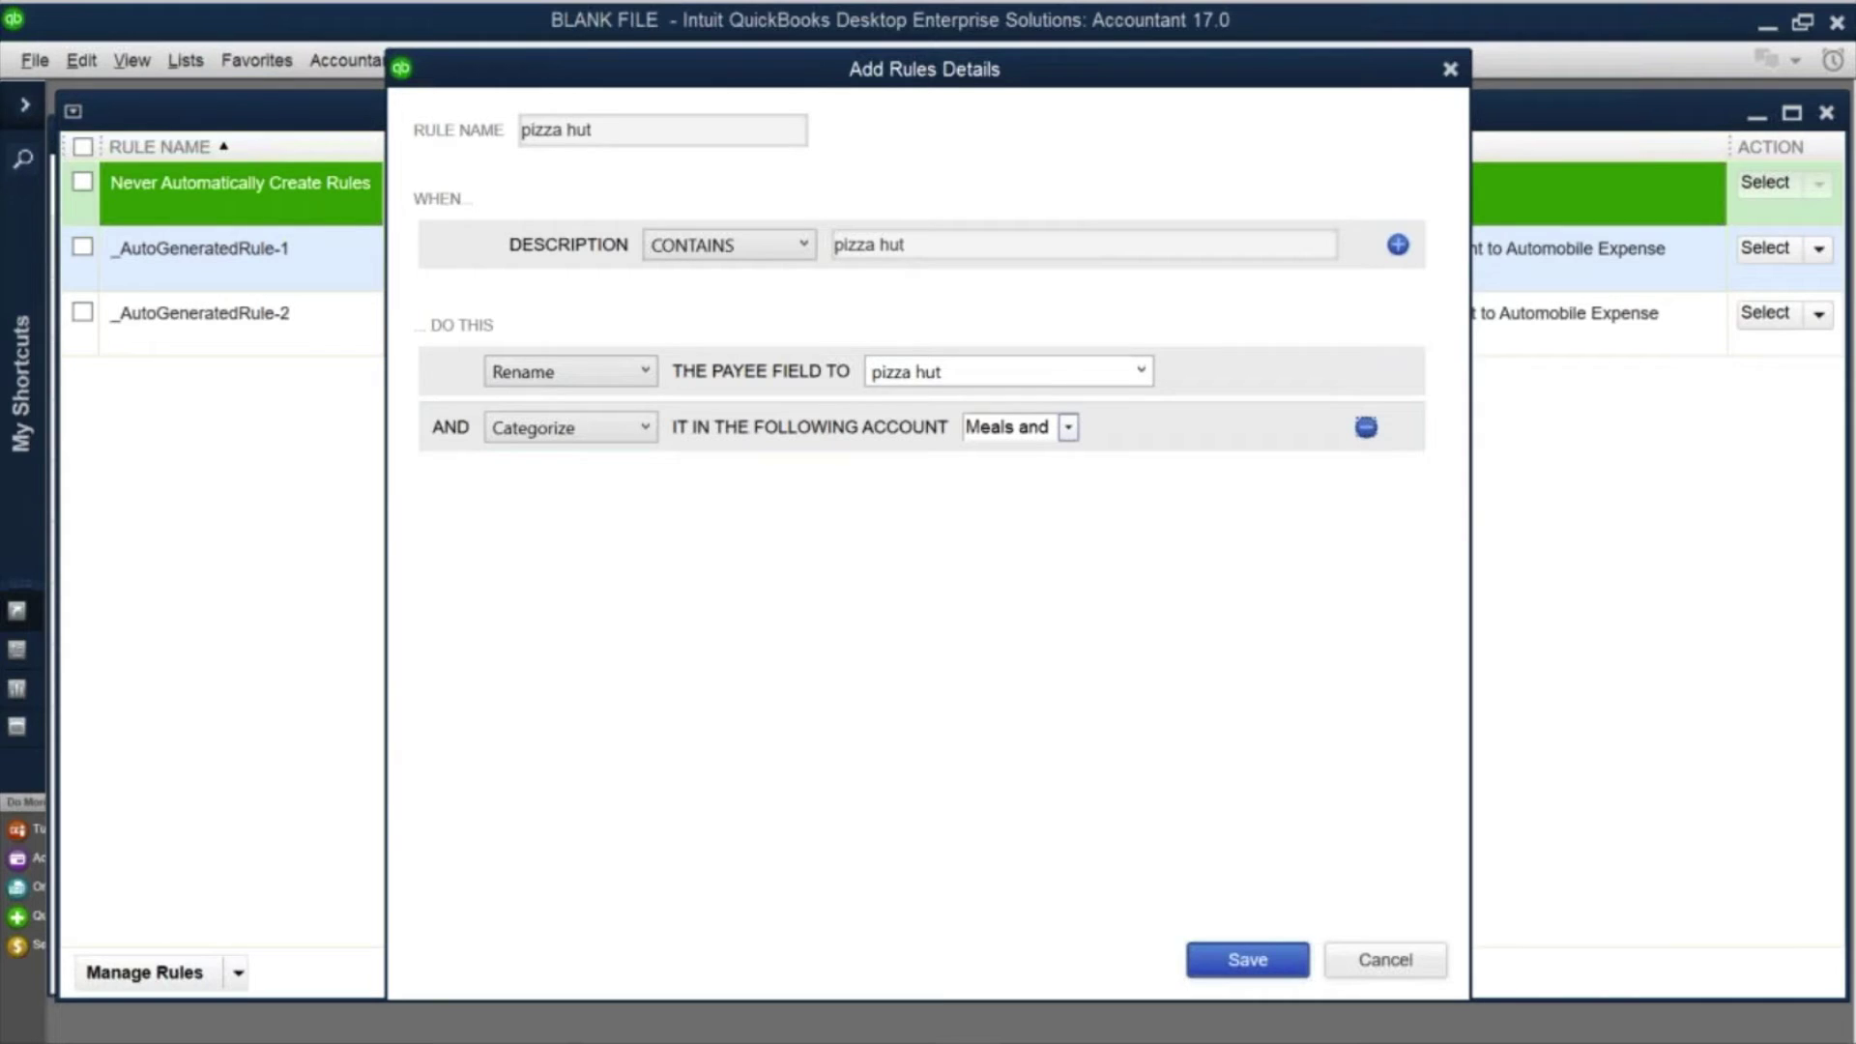
{"action": "left_click", "coordinate": [1250, 961]}
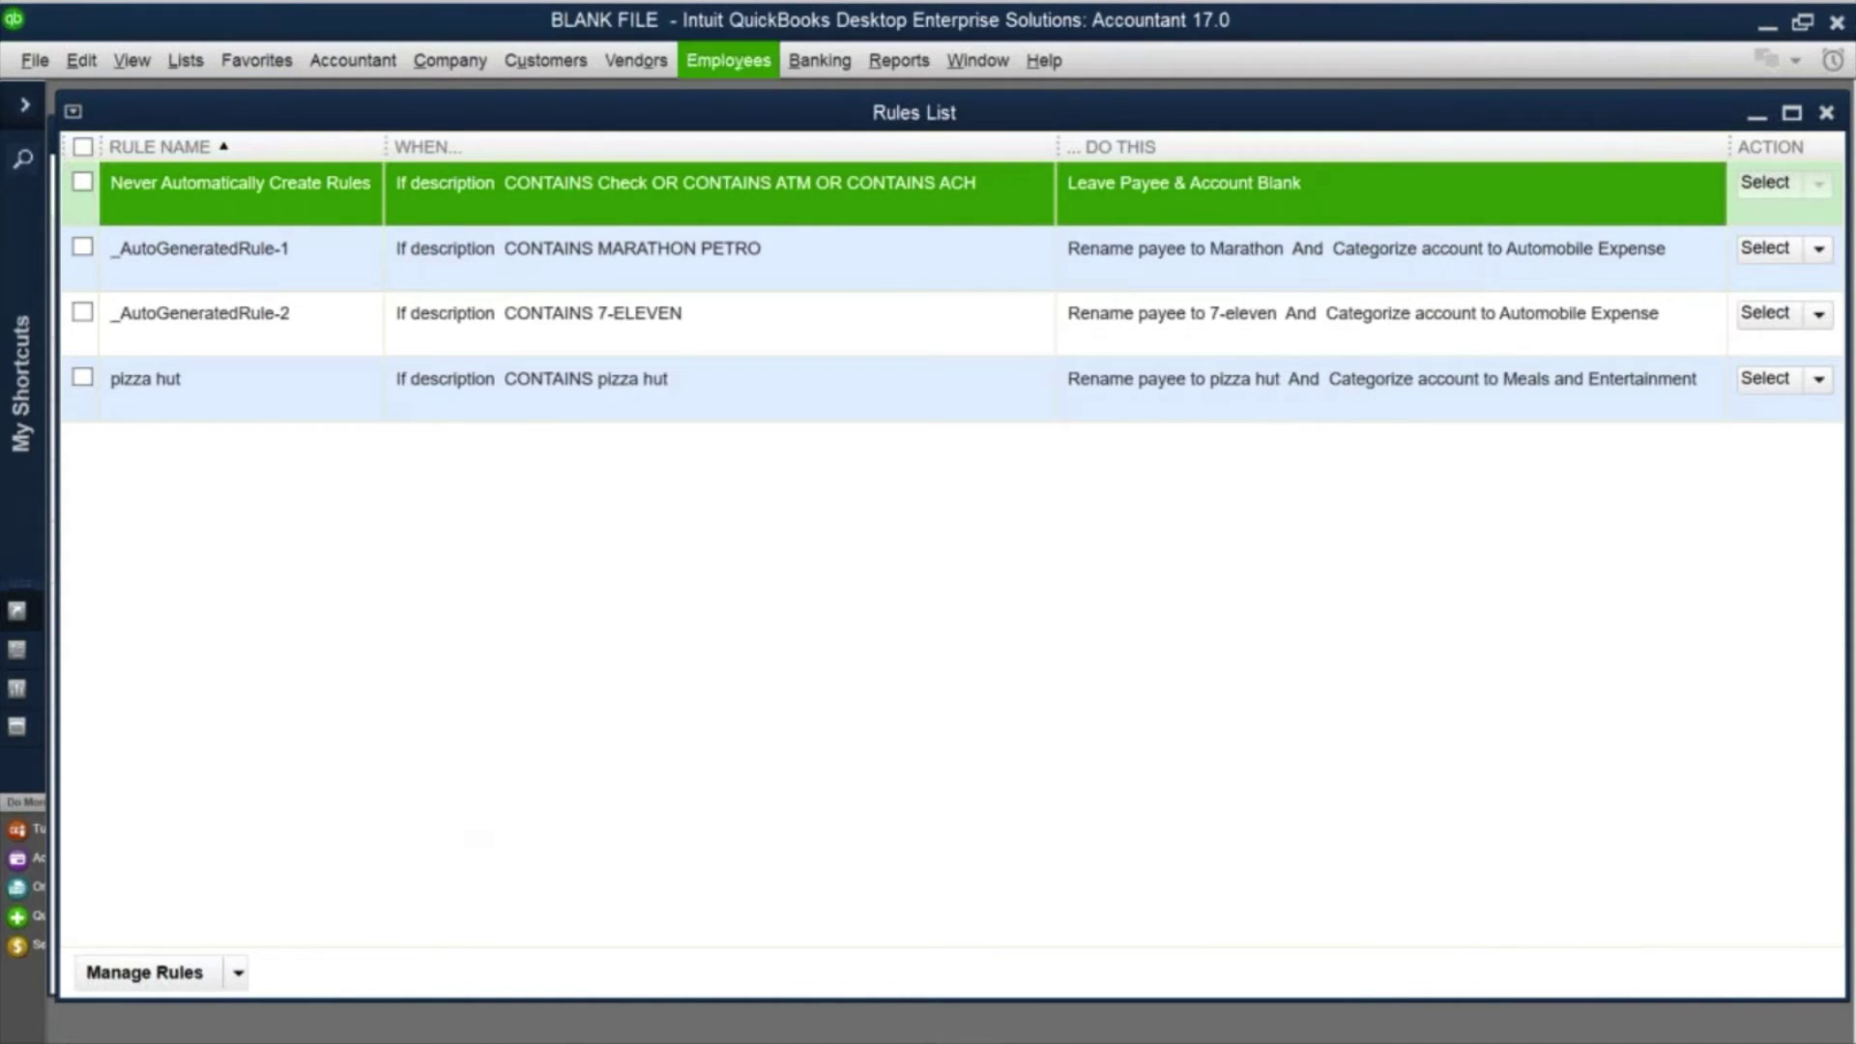
{"action": "double_click", "coordinate": [74, 112]}
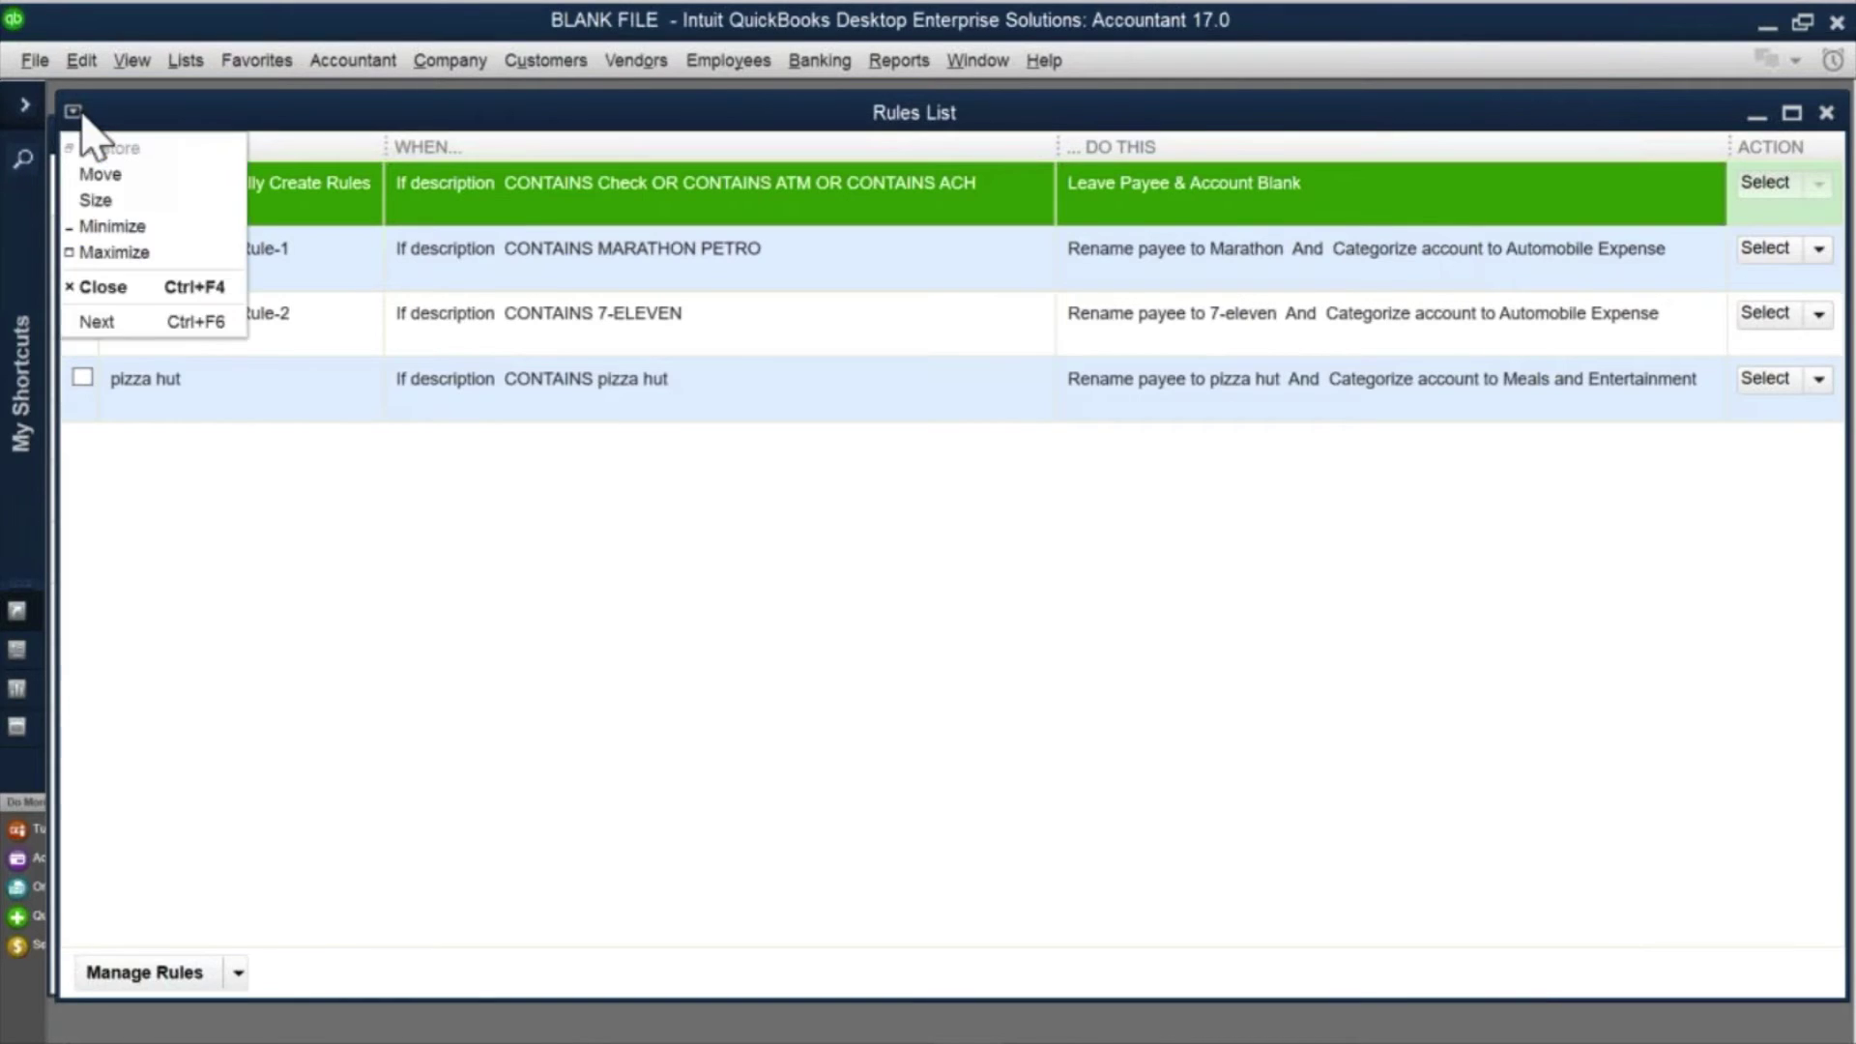
Step: List the Chase Visa transactions changed by rules and add the PIZZA HUT charge to the register with Quick Add
{"action": "left_click", "coordinate": [1670, 301]}
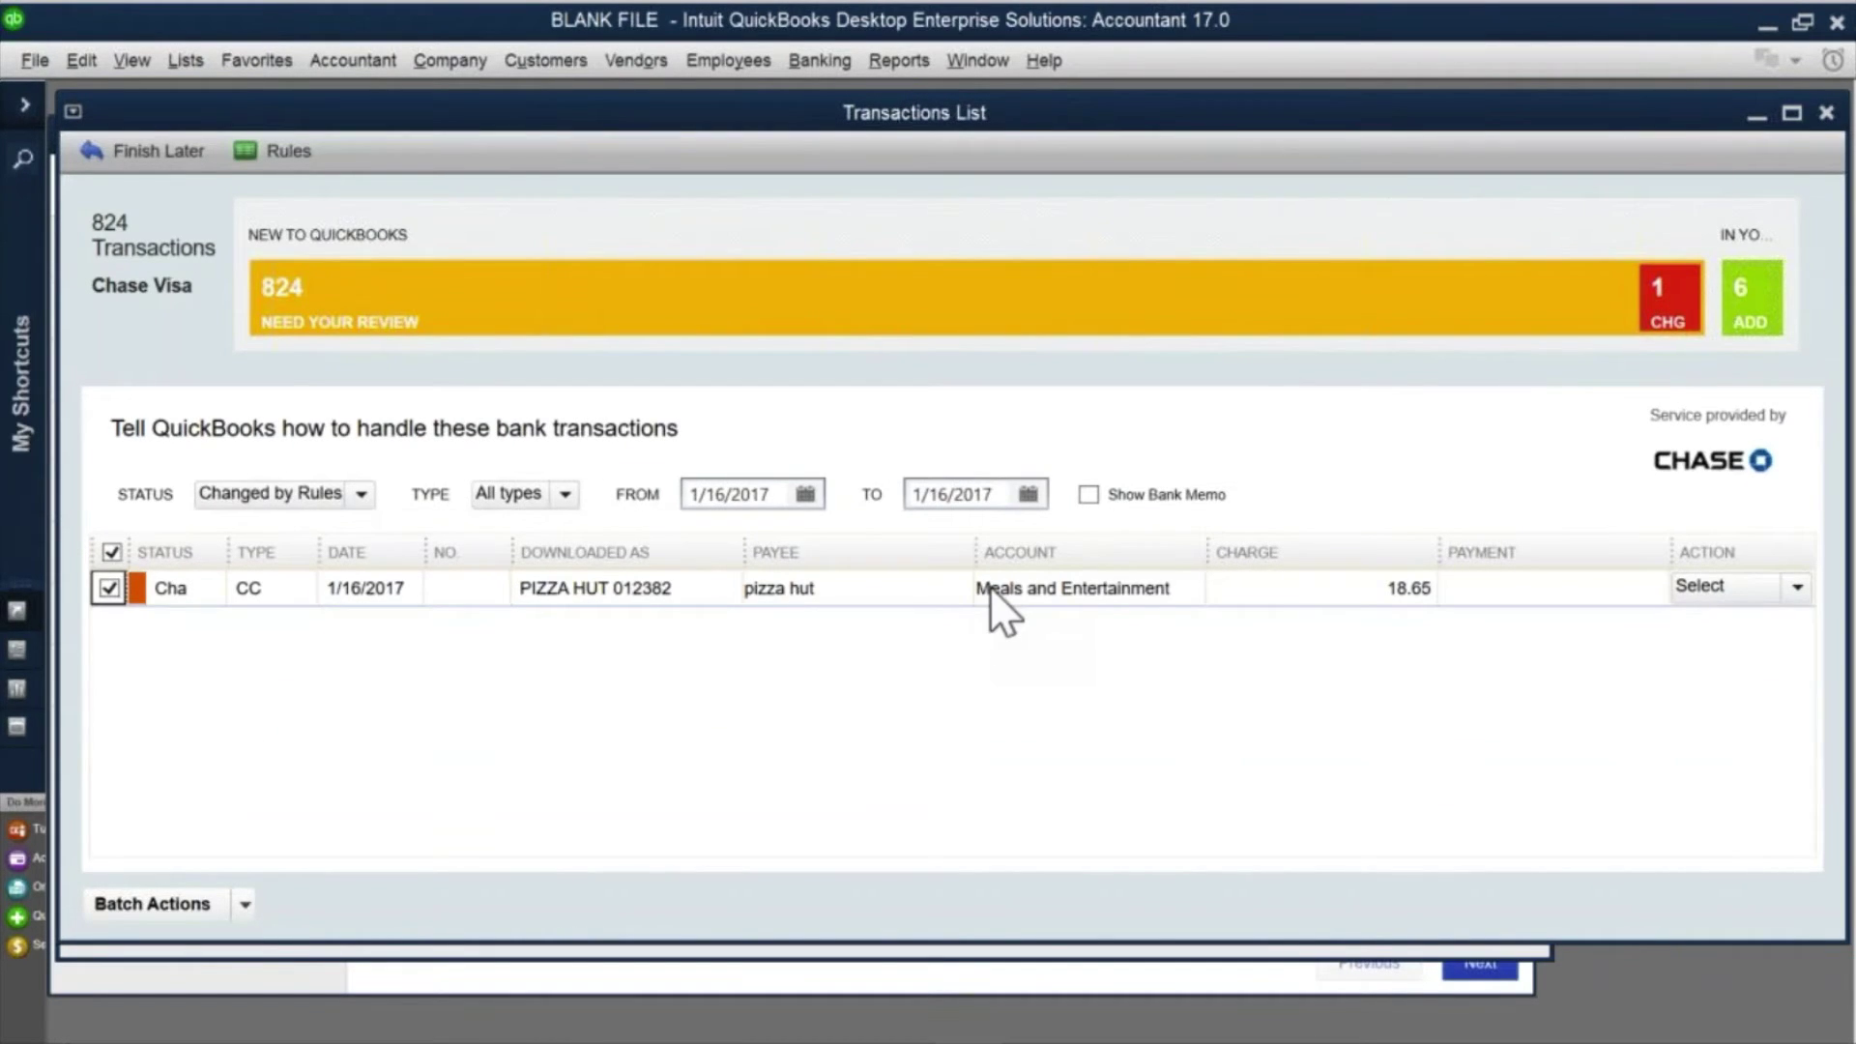
{"action": "left_click", "coordinate": [1793, 588]}
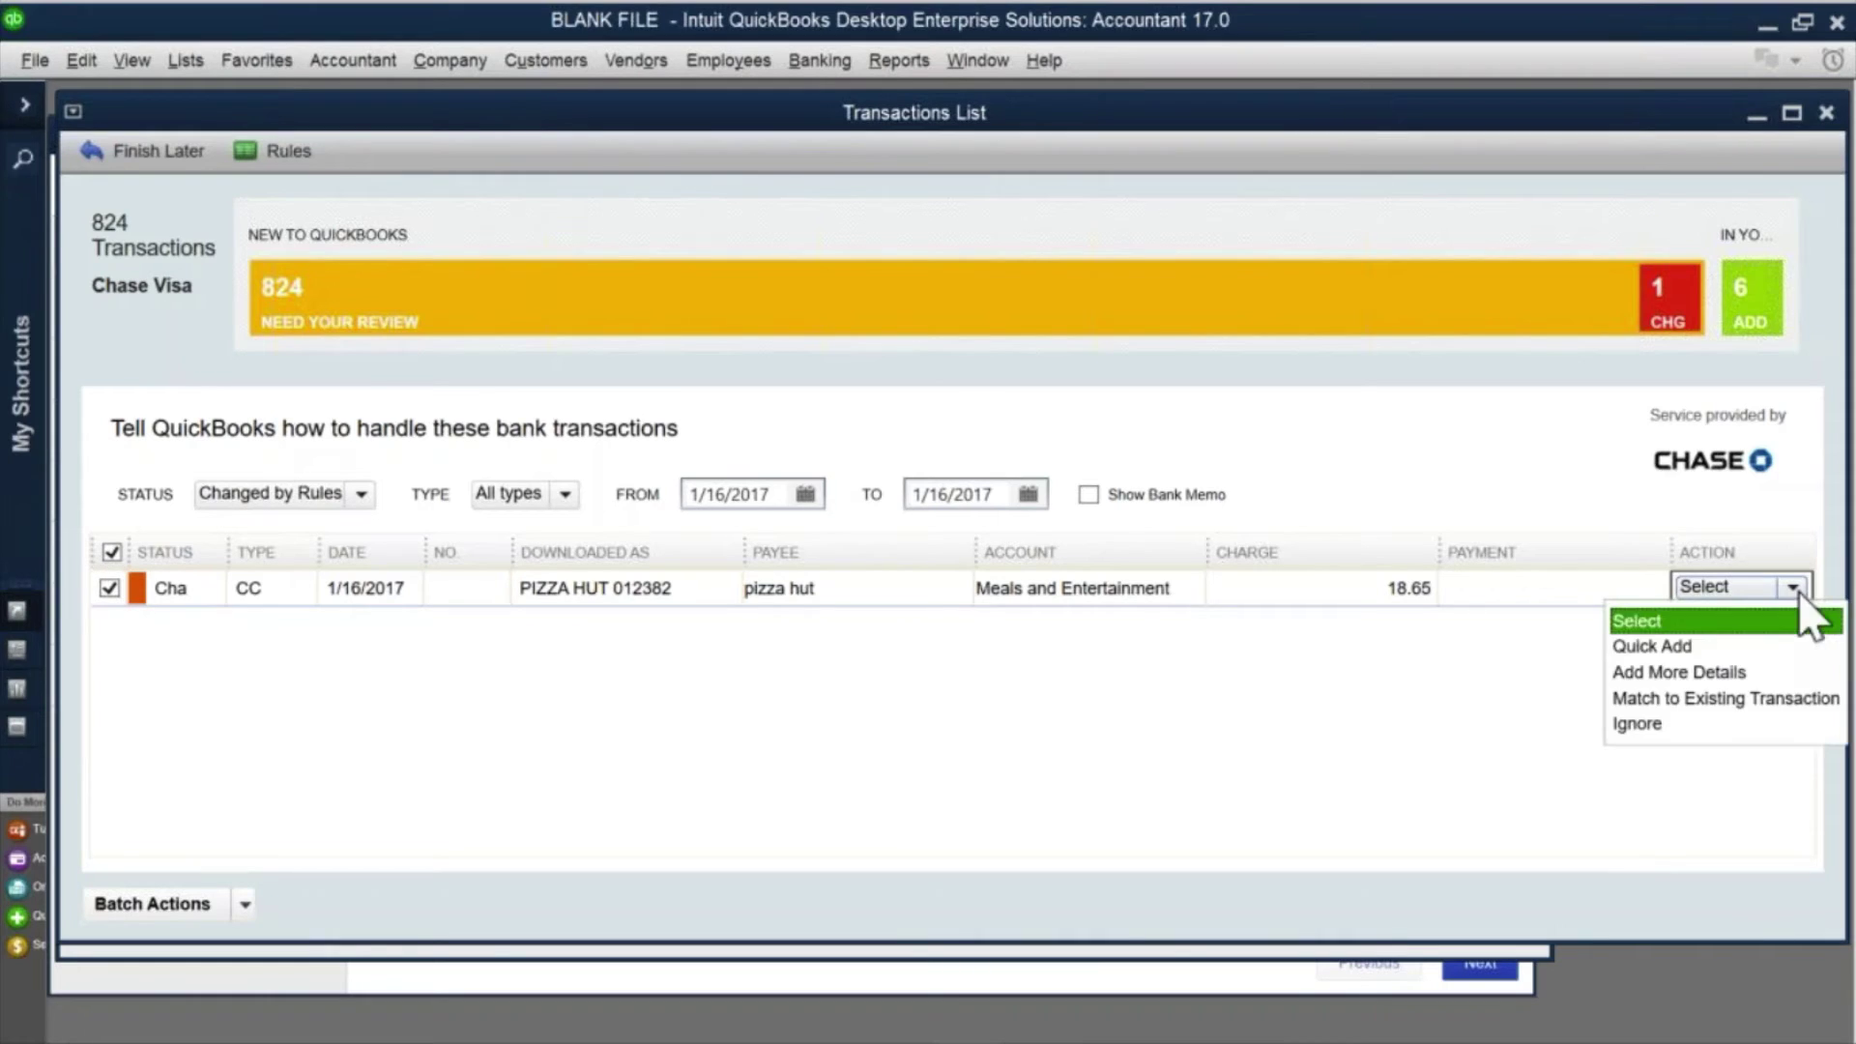
{"action": "left_click", "coordinate": [1676, 643]}
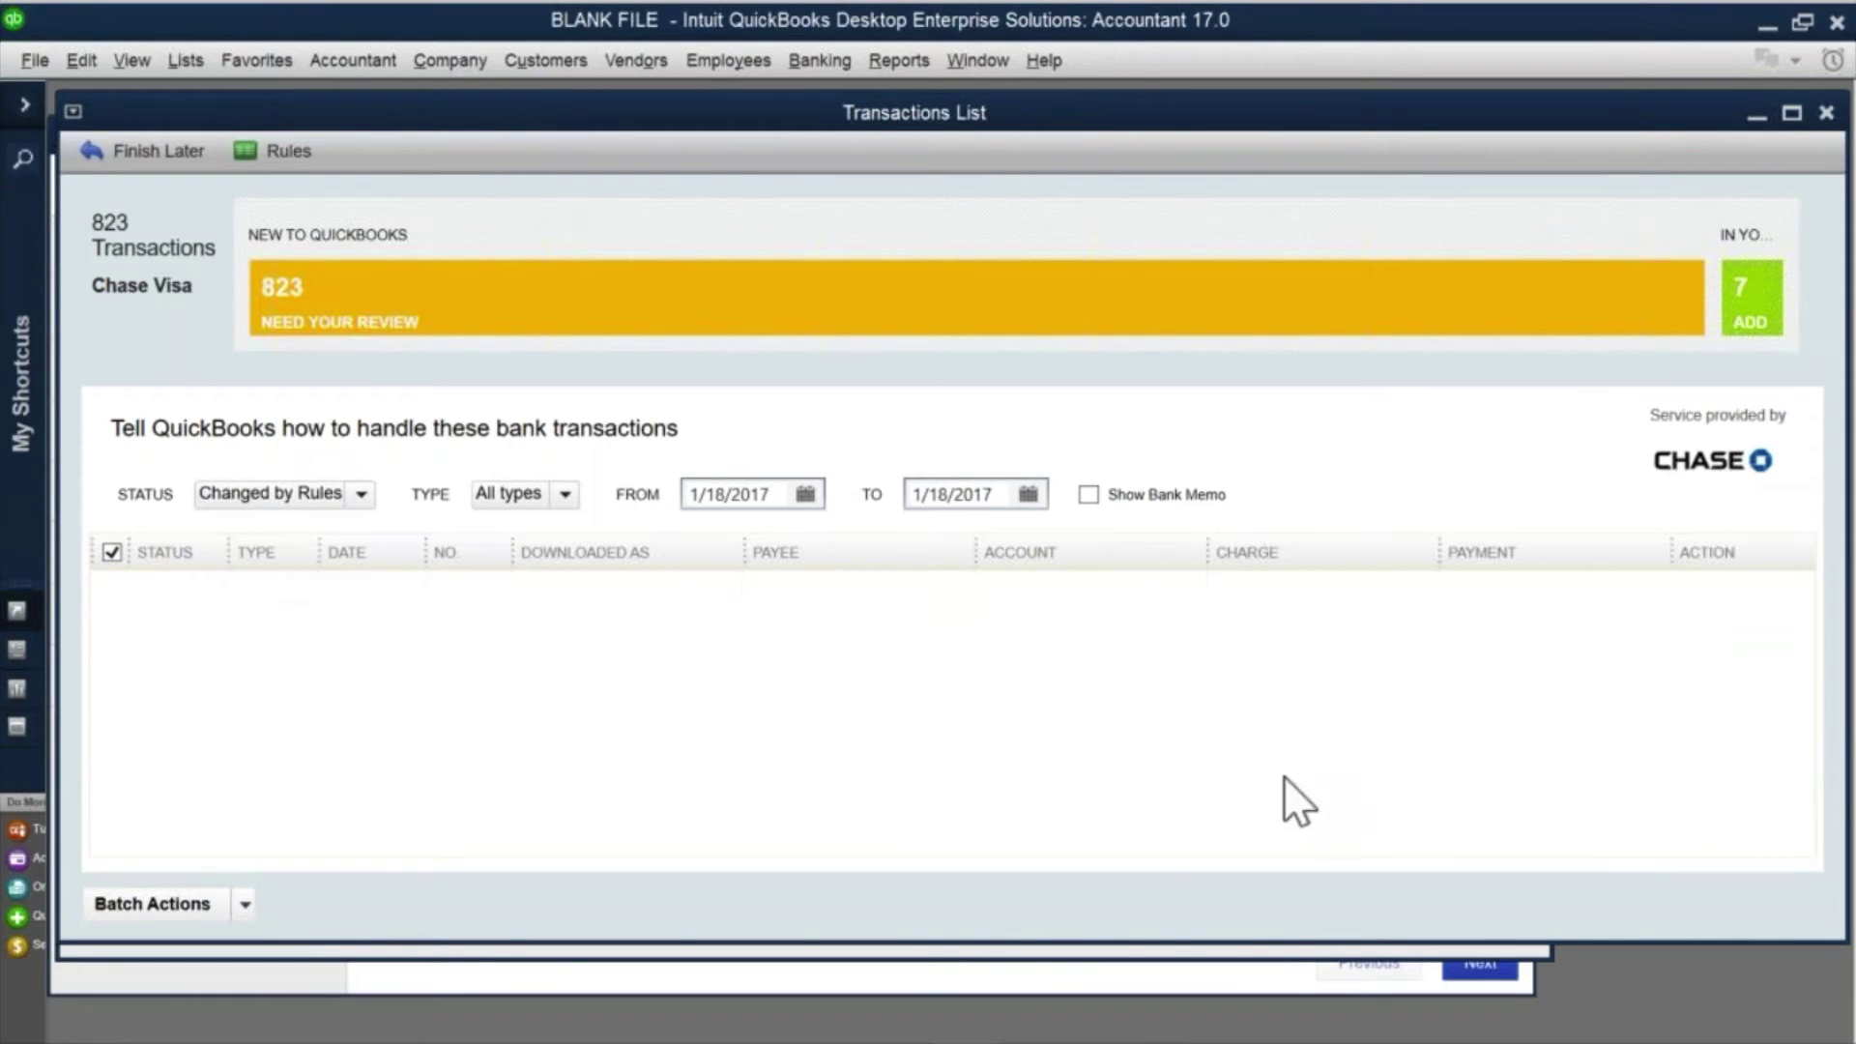
Step: Switch to QuickBooks Online in Chrome and delete the bank rule "Leave iTunes Money Out uncategorized"
{"action": "mouse_move", "coordinate": [1072, 1040]}
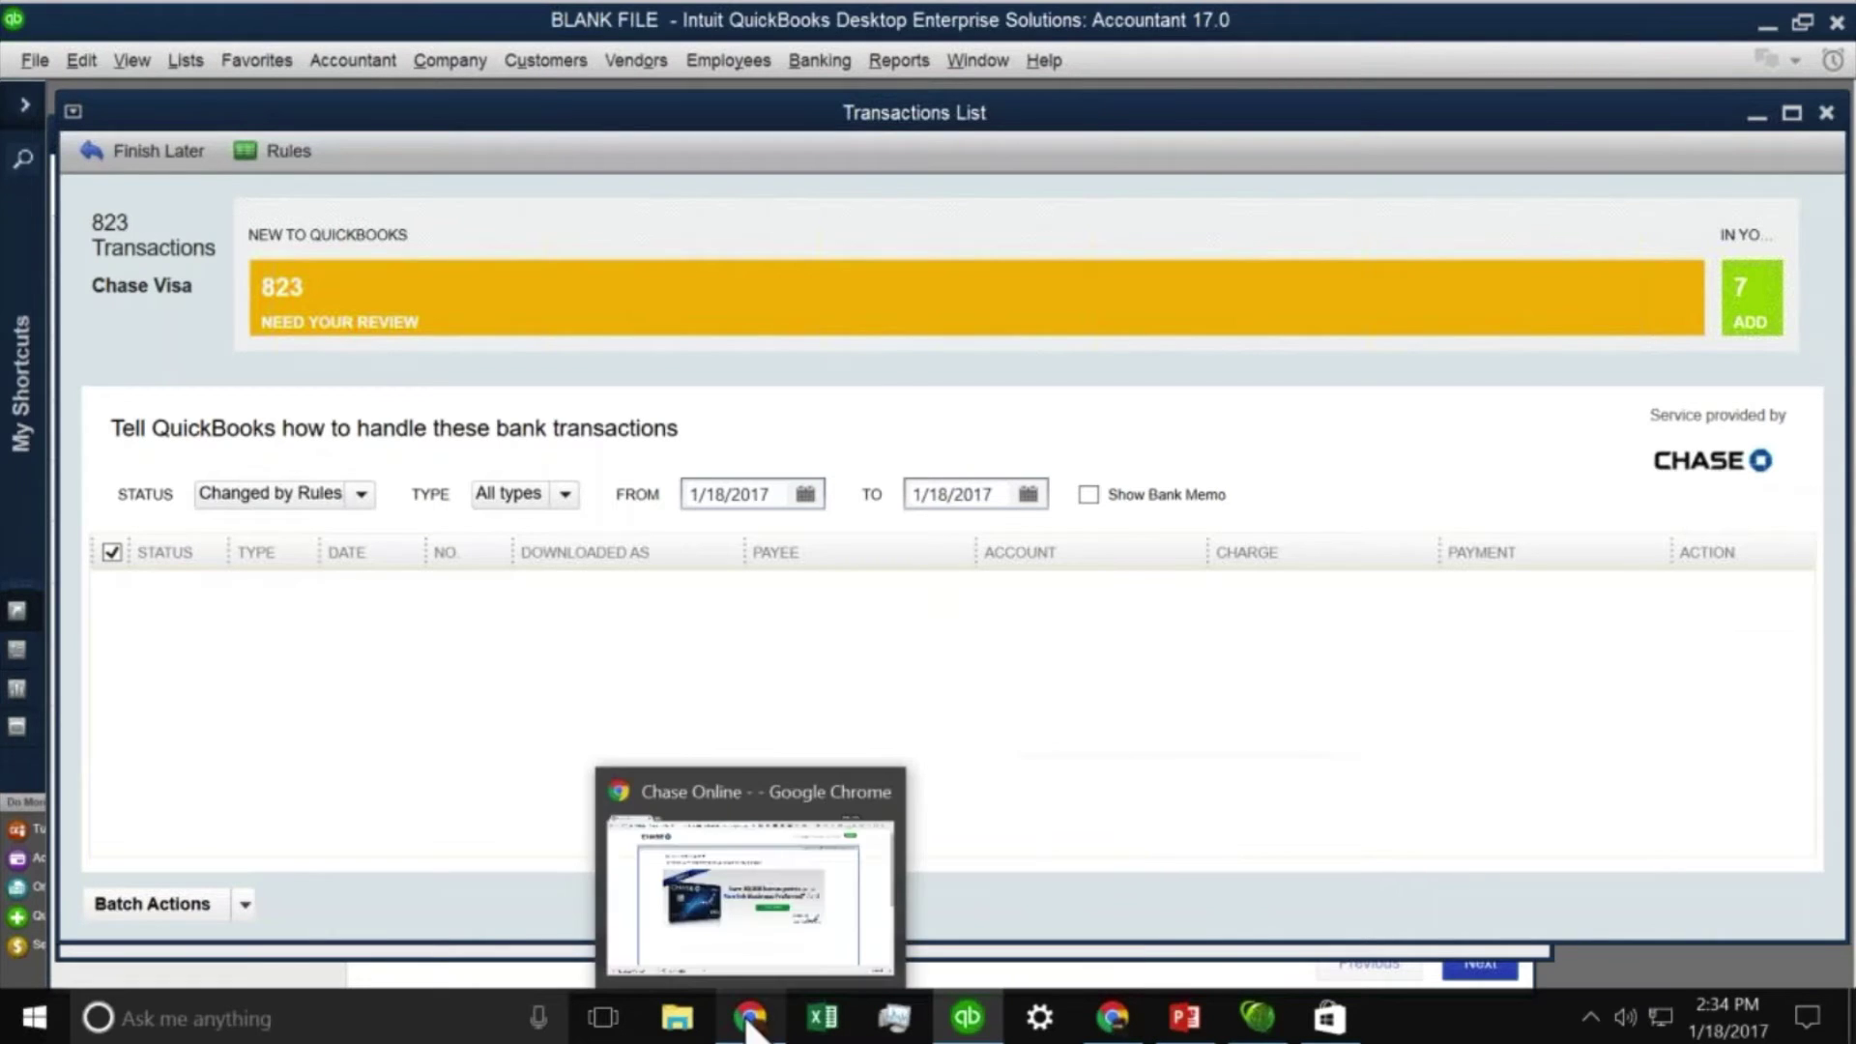
{"action": "left_click", "coordinate": [1113, 1022]}
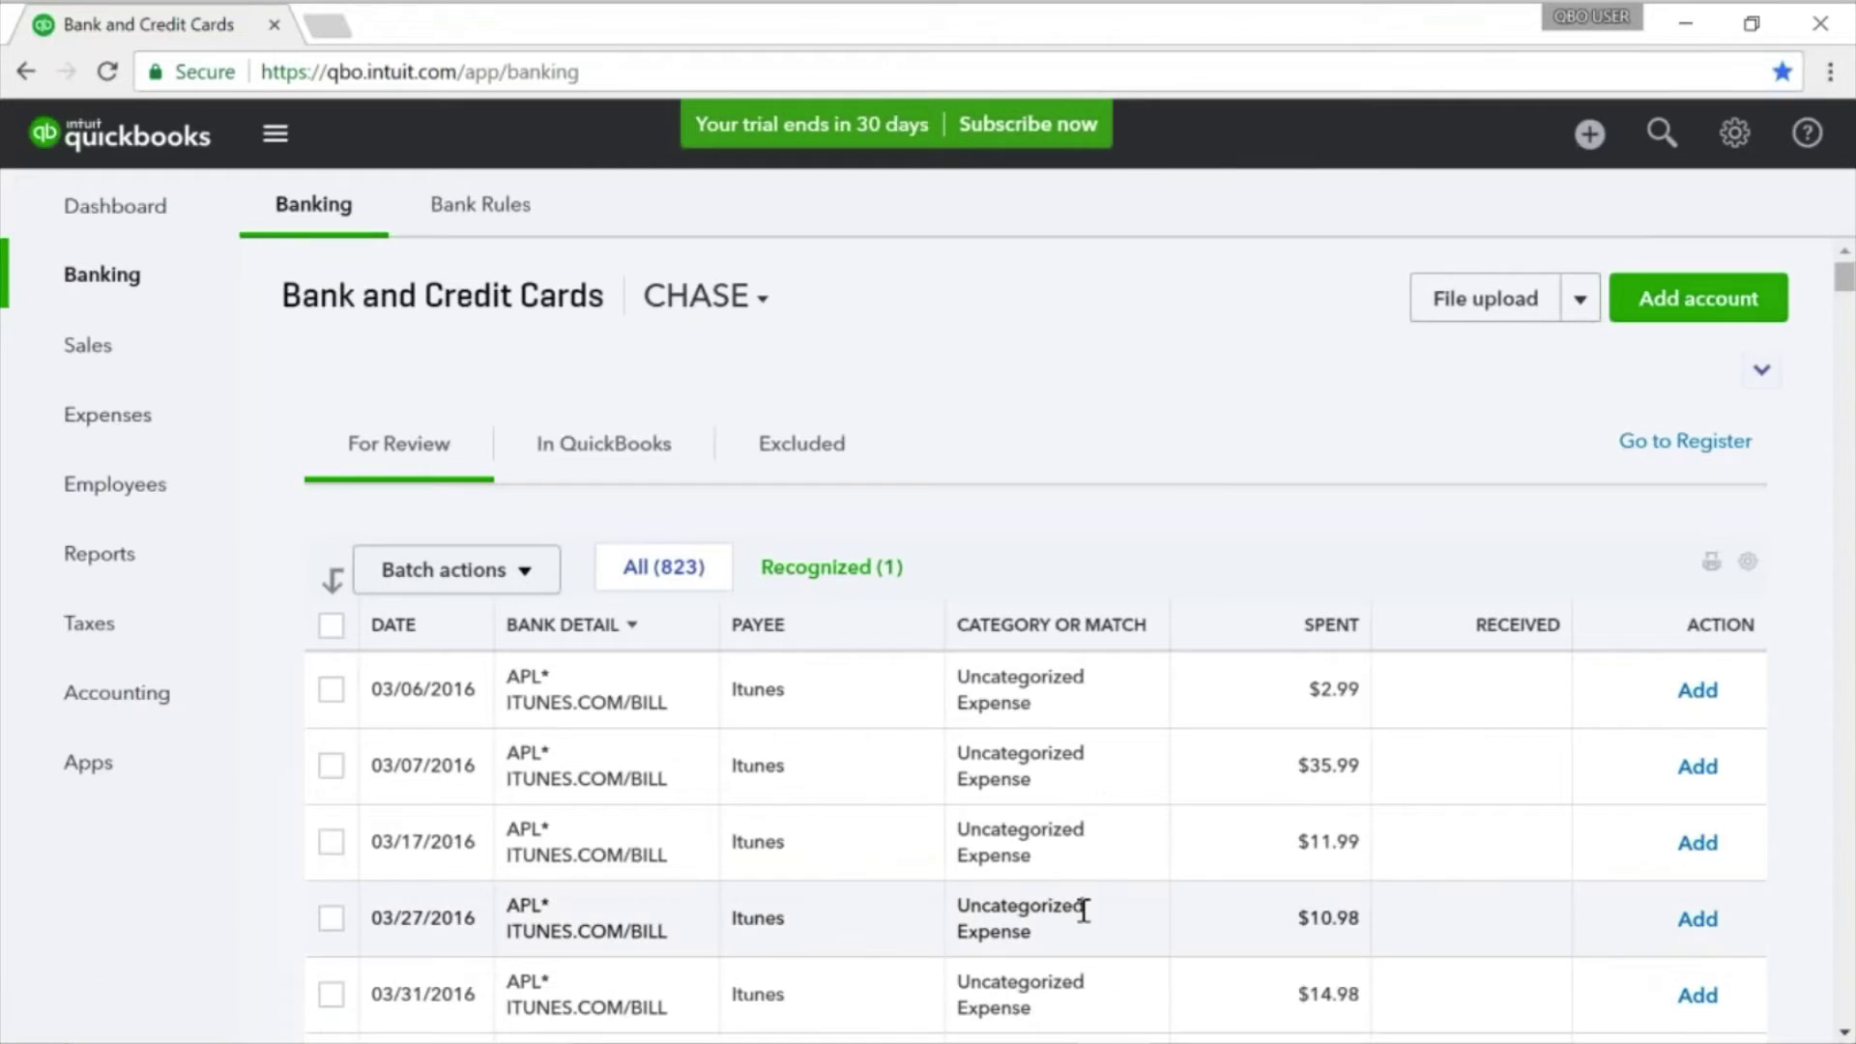
{"action": "scroll", "coordinate": [1034, 647], "scroll_direction": "down", "scroll_amount": 5}
{"action": "scroll", "coordinate": [1034, 648], "scroll_direction": "up", "scroll_amount": 5}
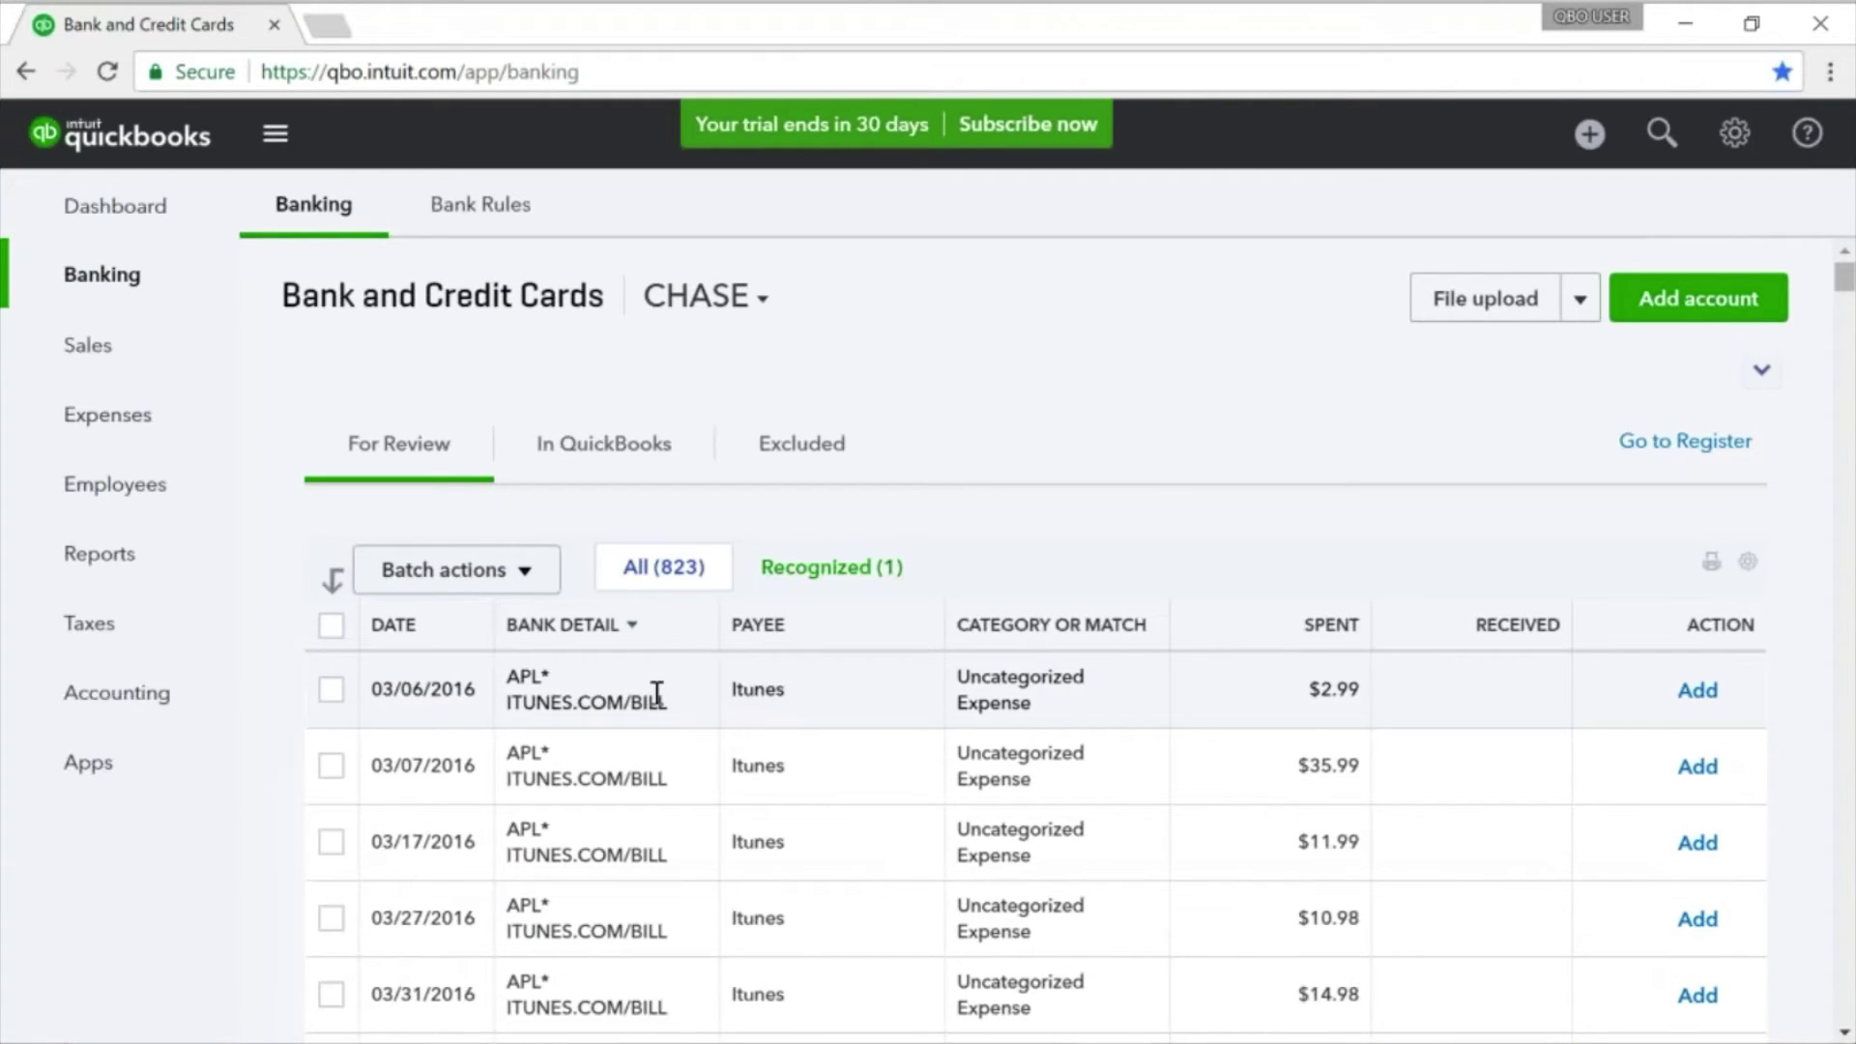
{"action": "left_click", "coordinate": [1579, 299]}
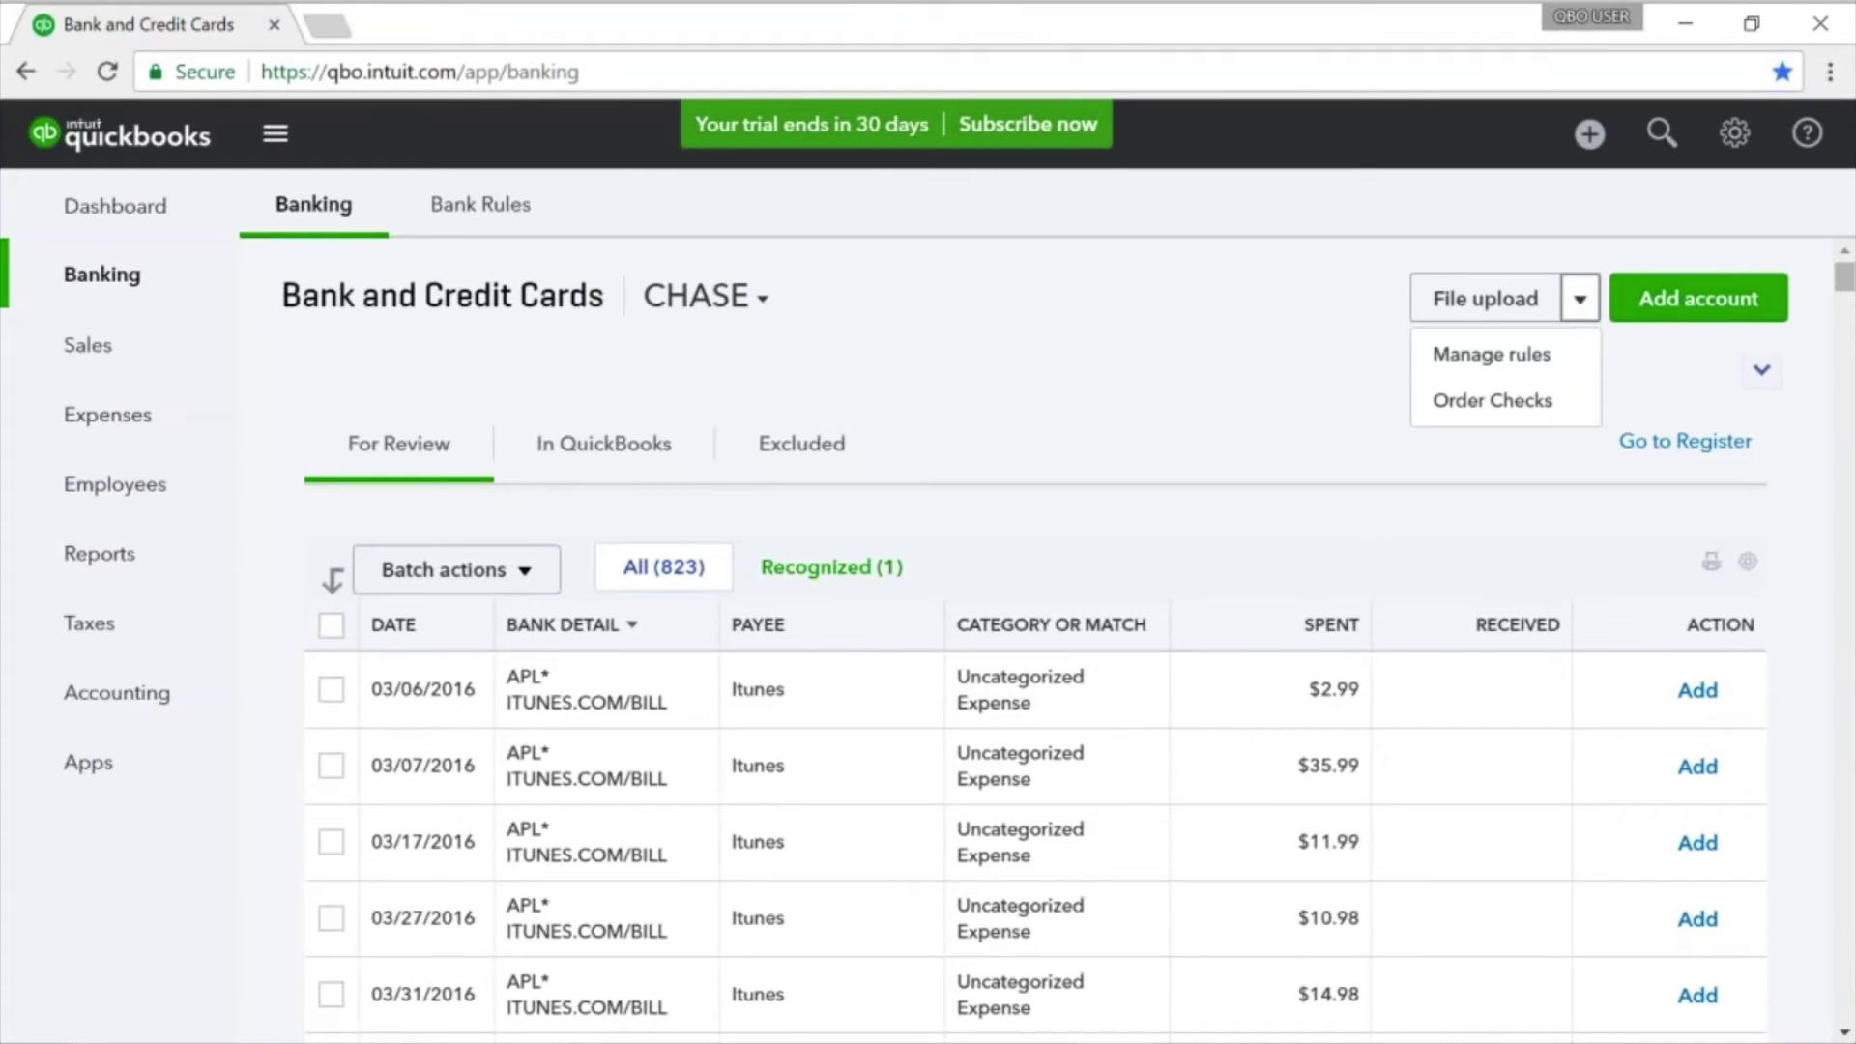
{"action": "left_click", "coordinate": [1496, 355]}
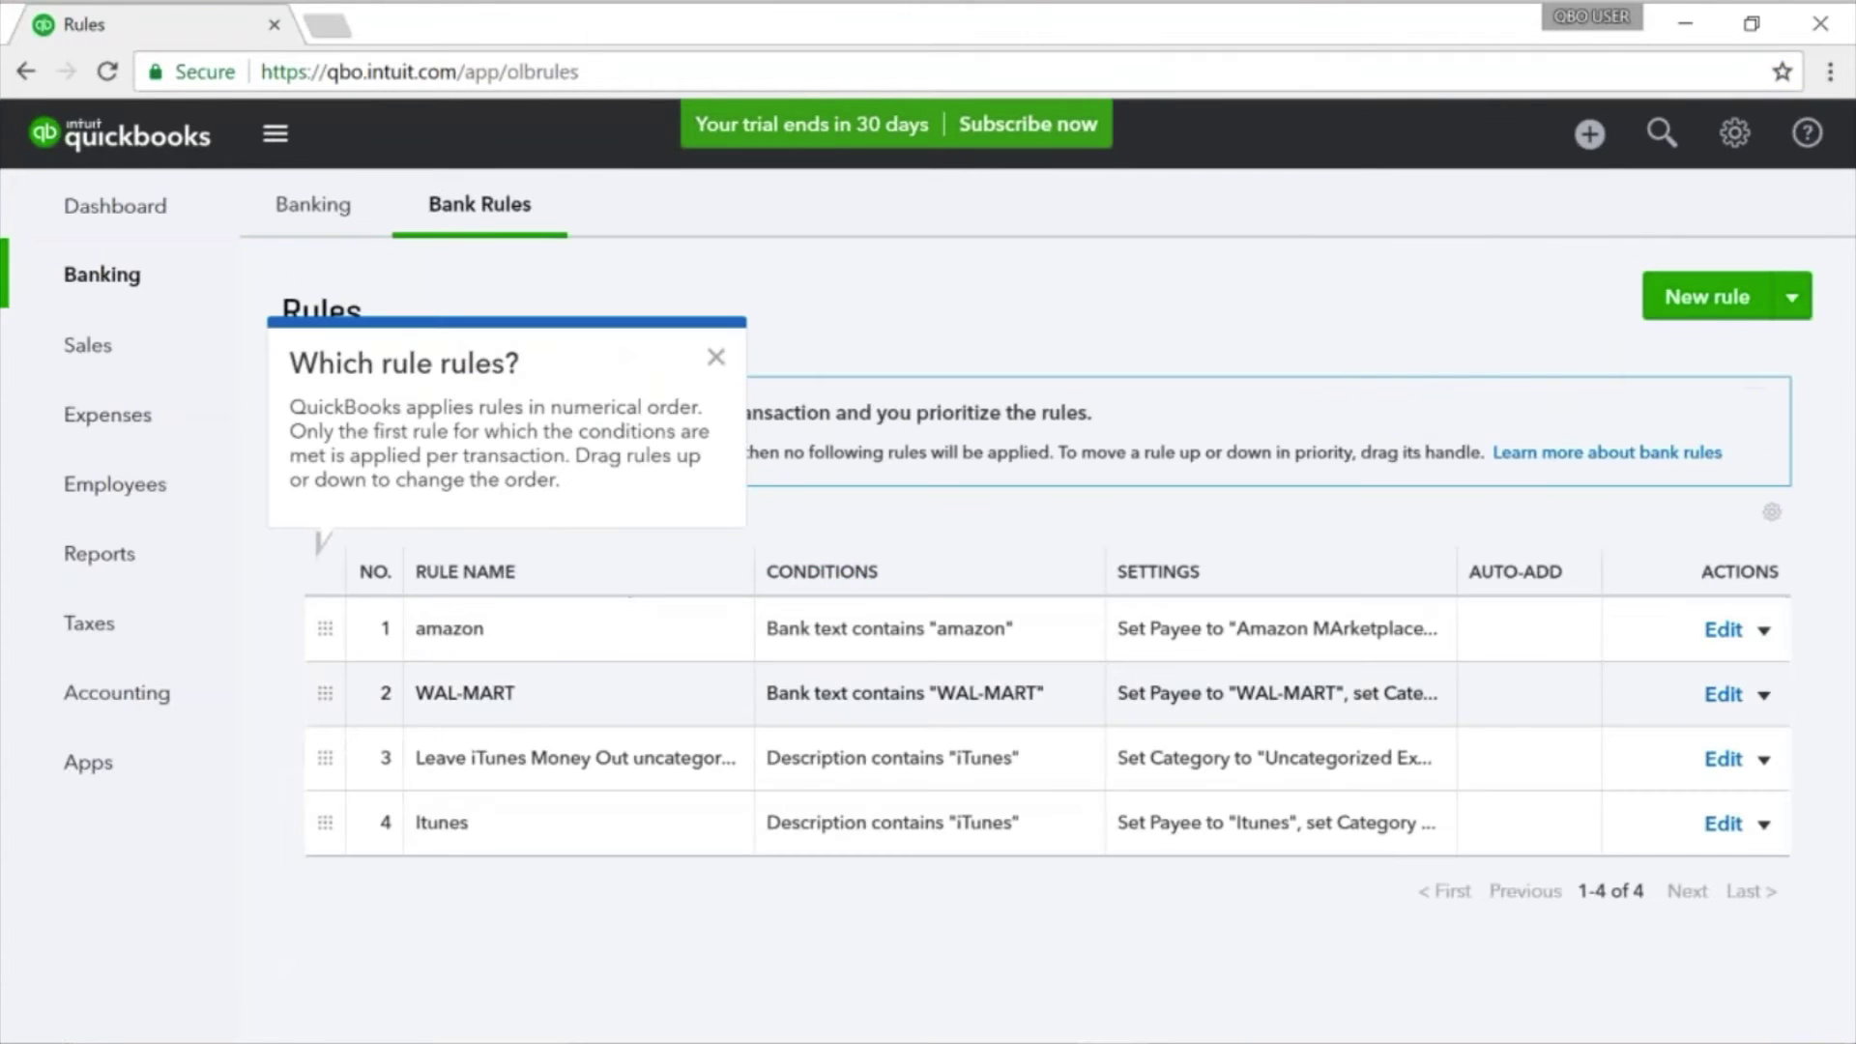
{"action": "left_click", "coordinate": [1723, 758]}
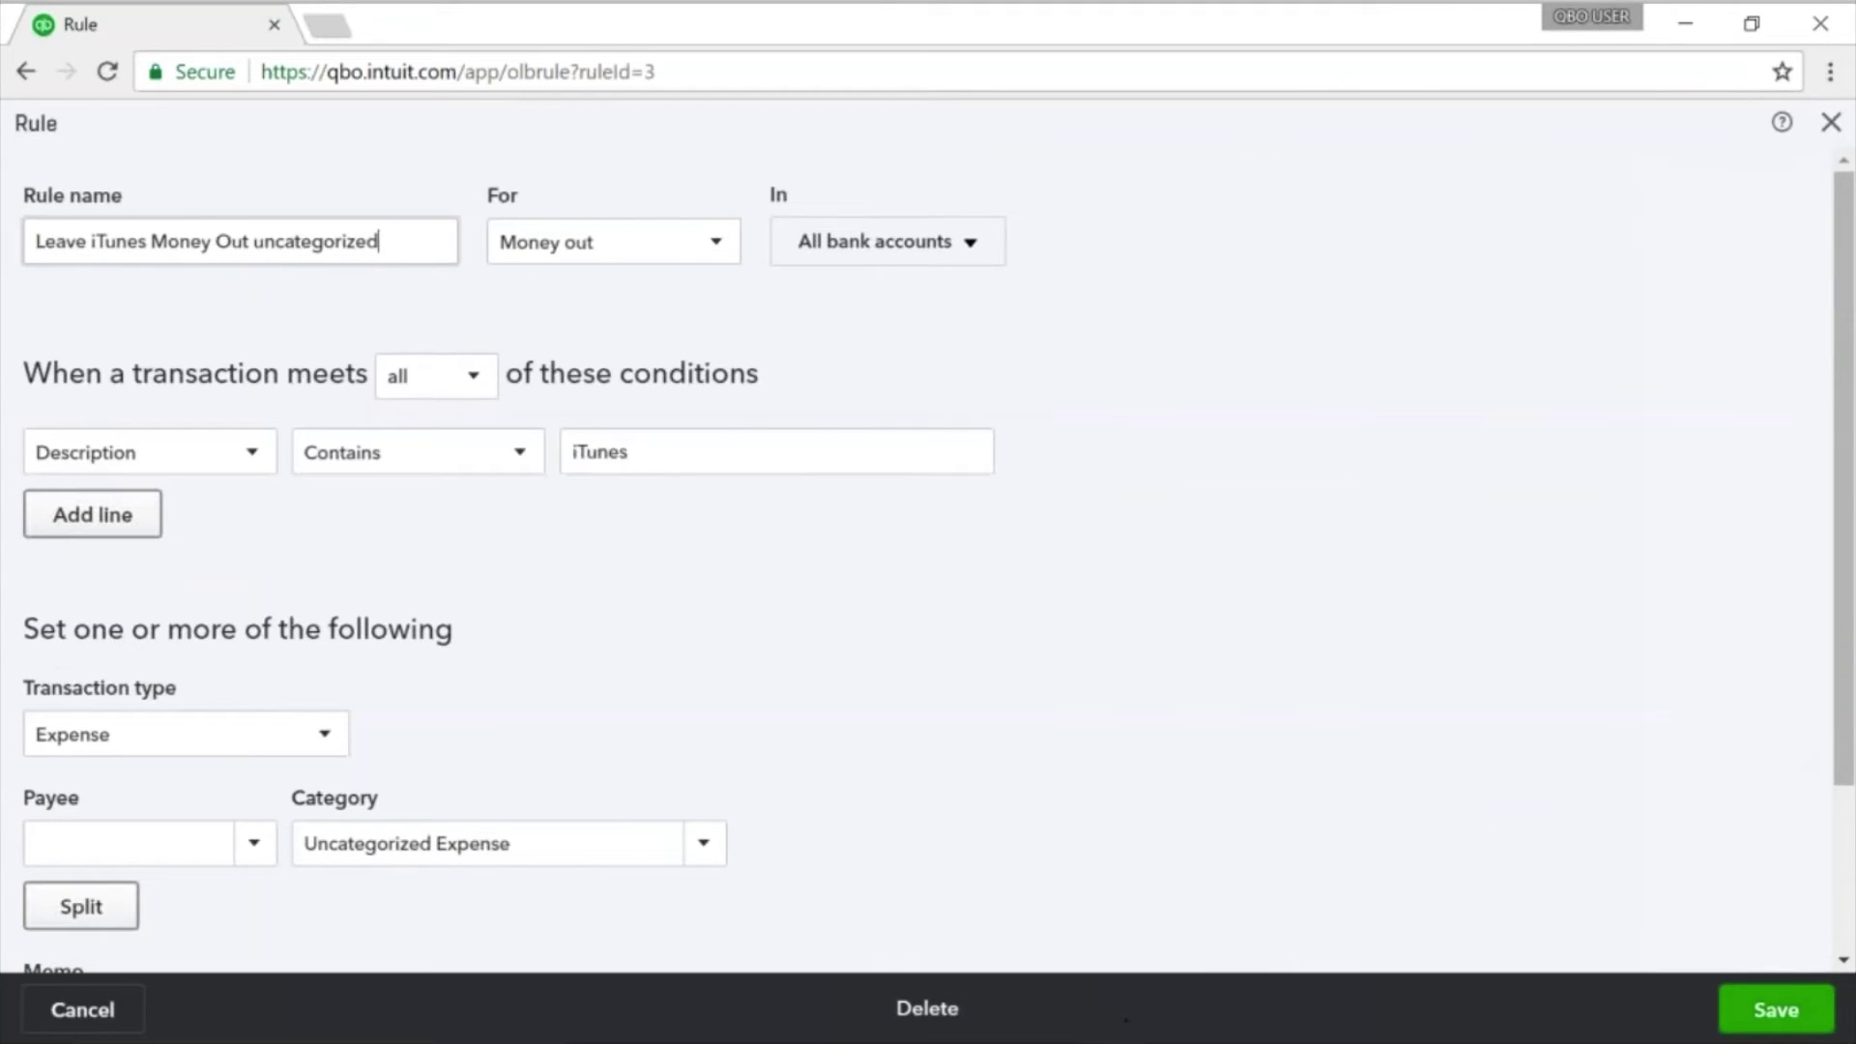
{"action": "left_click", "coordinate": [927, 1008]}
{"action": "left_click", "coordinate": [1100, 647]}
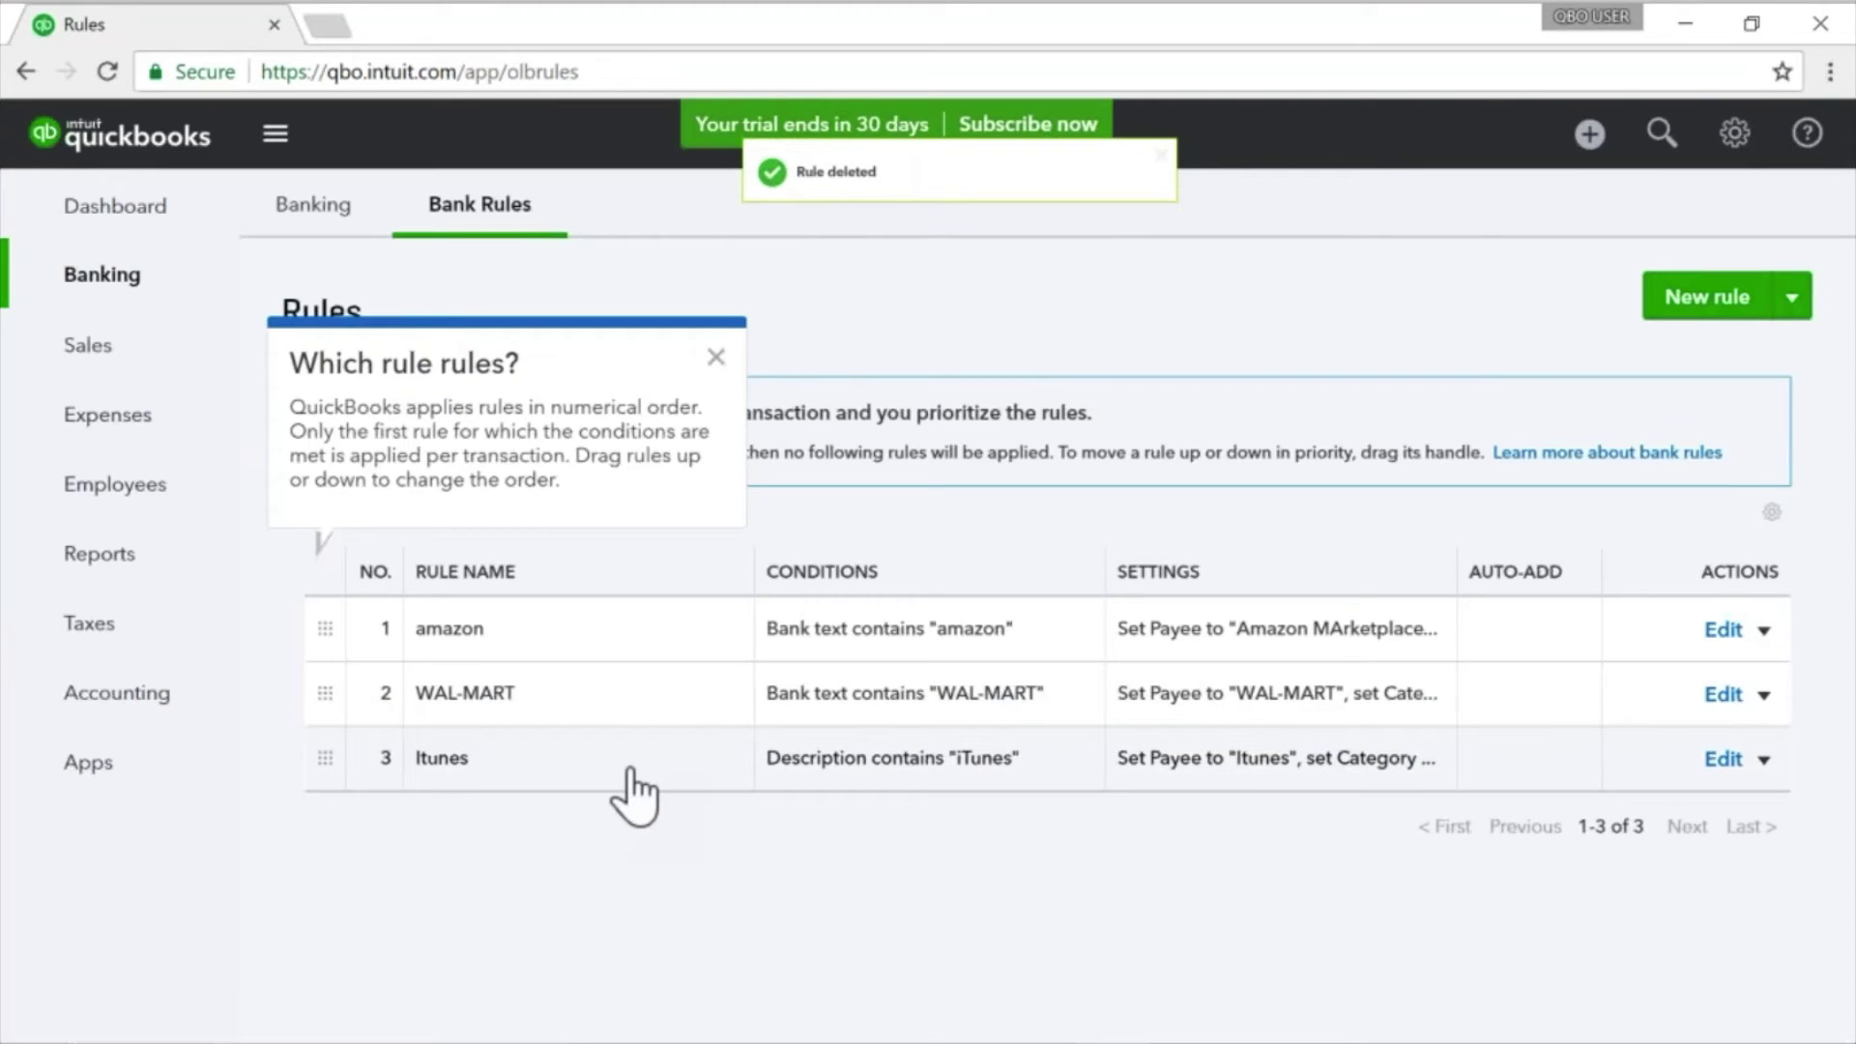
Step: Return to the Chase transactions for review and show only the recognized ones
{"action": "left_click", "coordinate": [311, 206]}
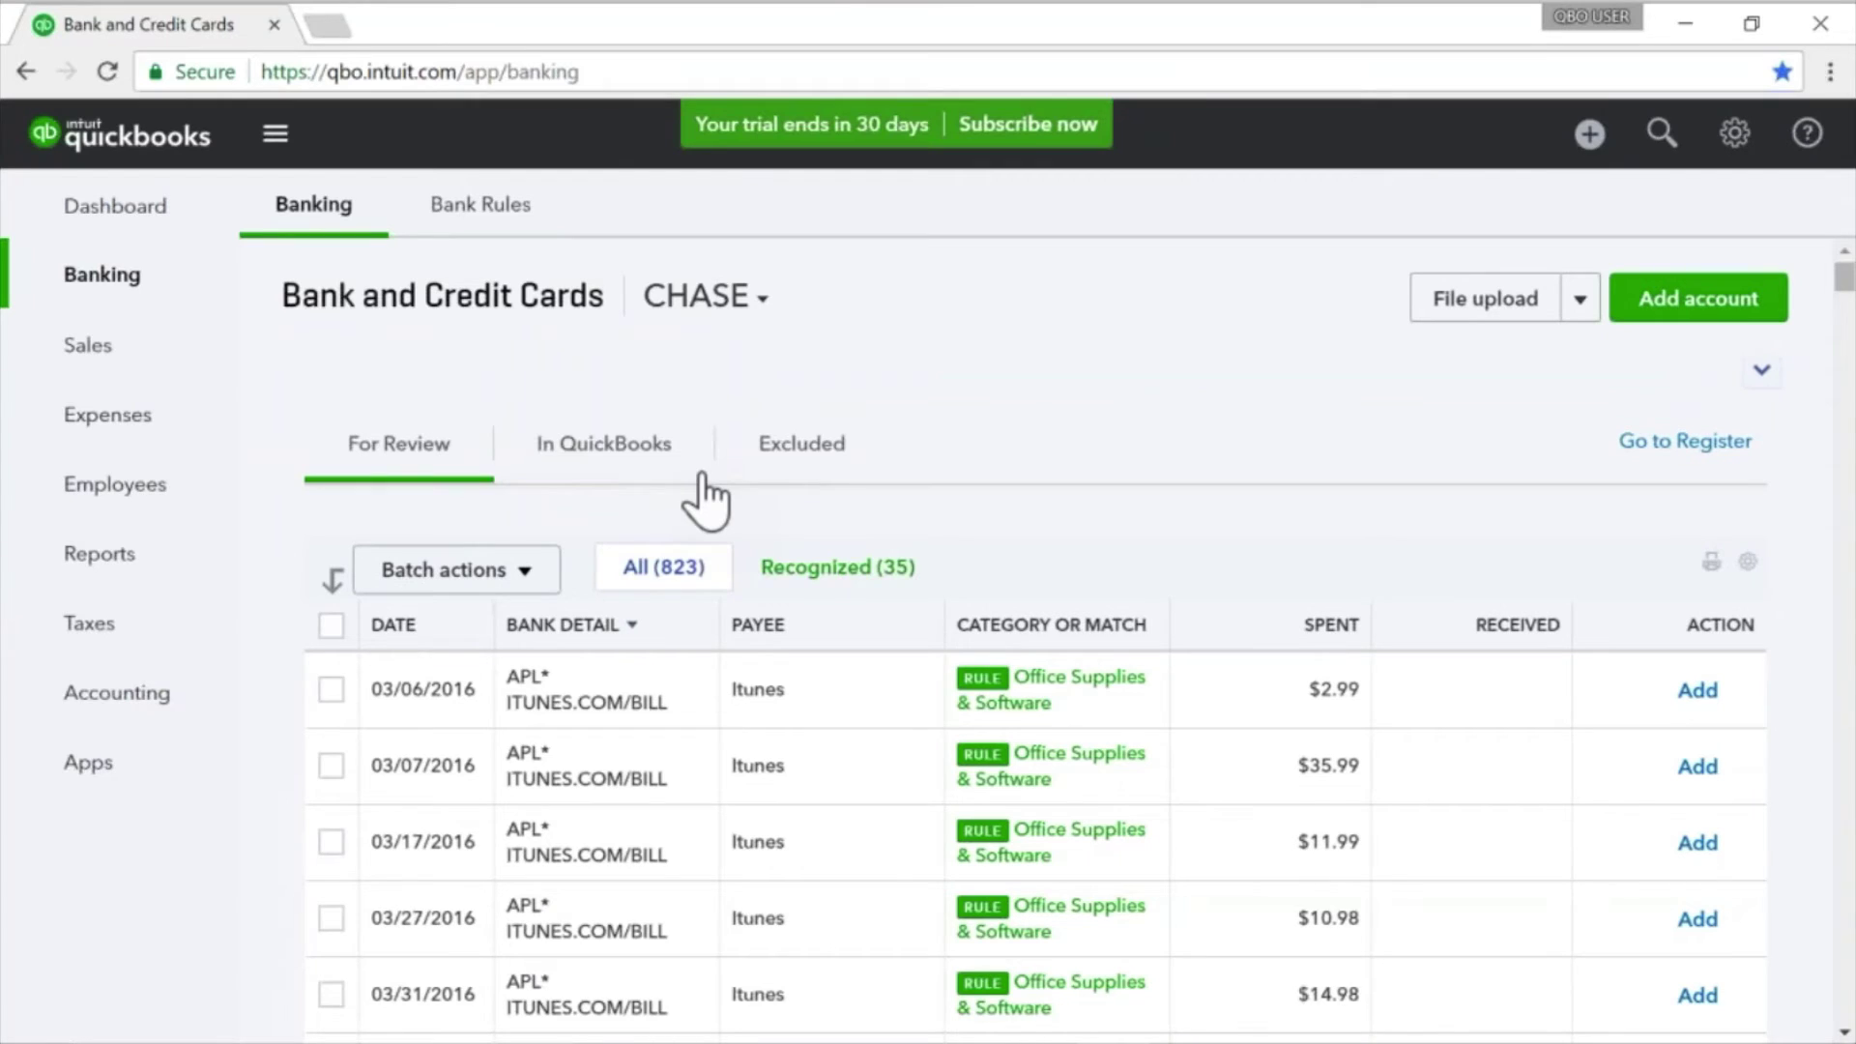
{"action": "left_click", "coordinate": [831, 580]}
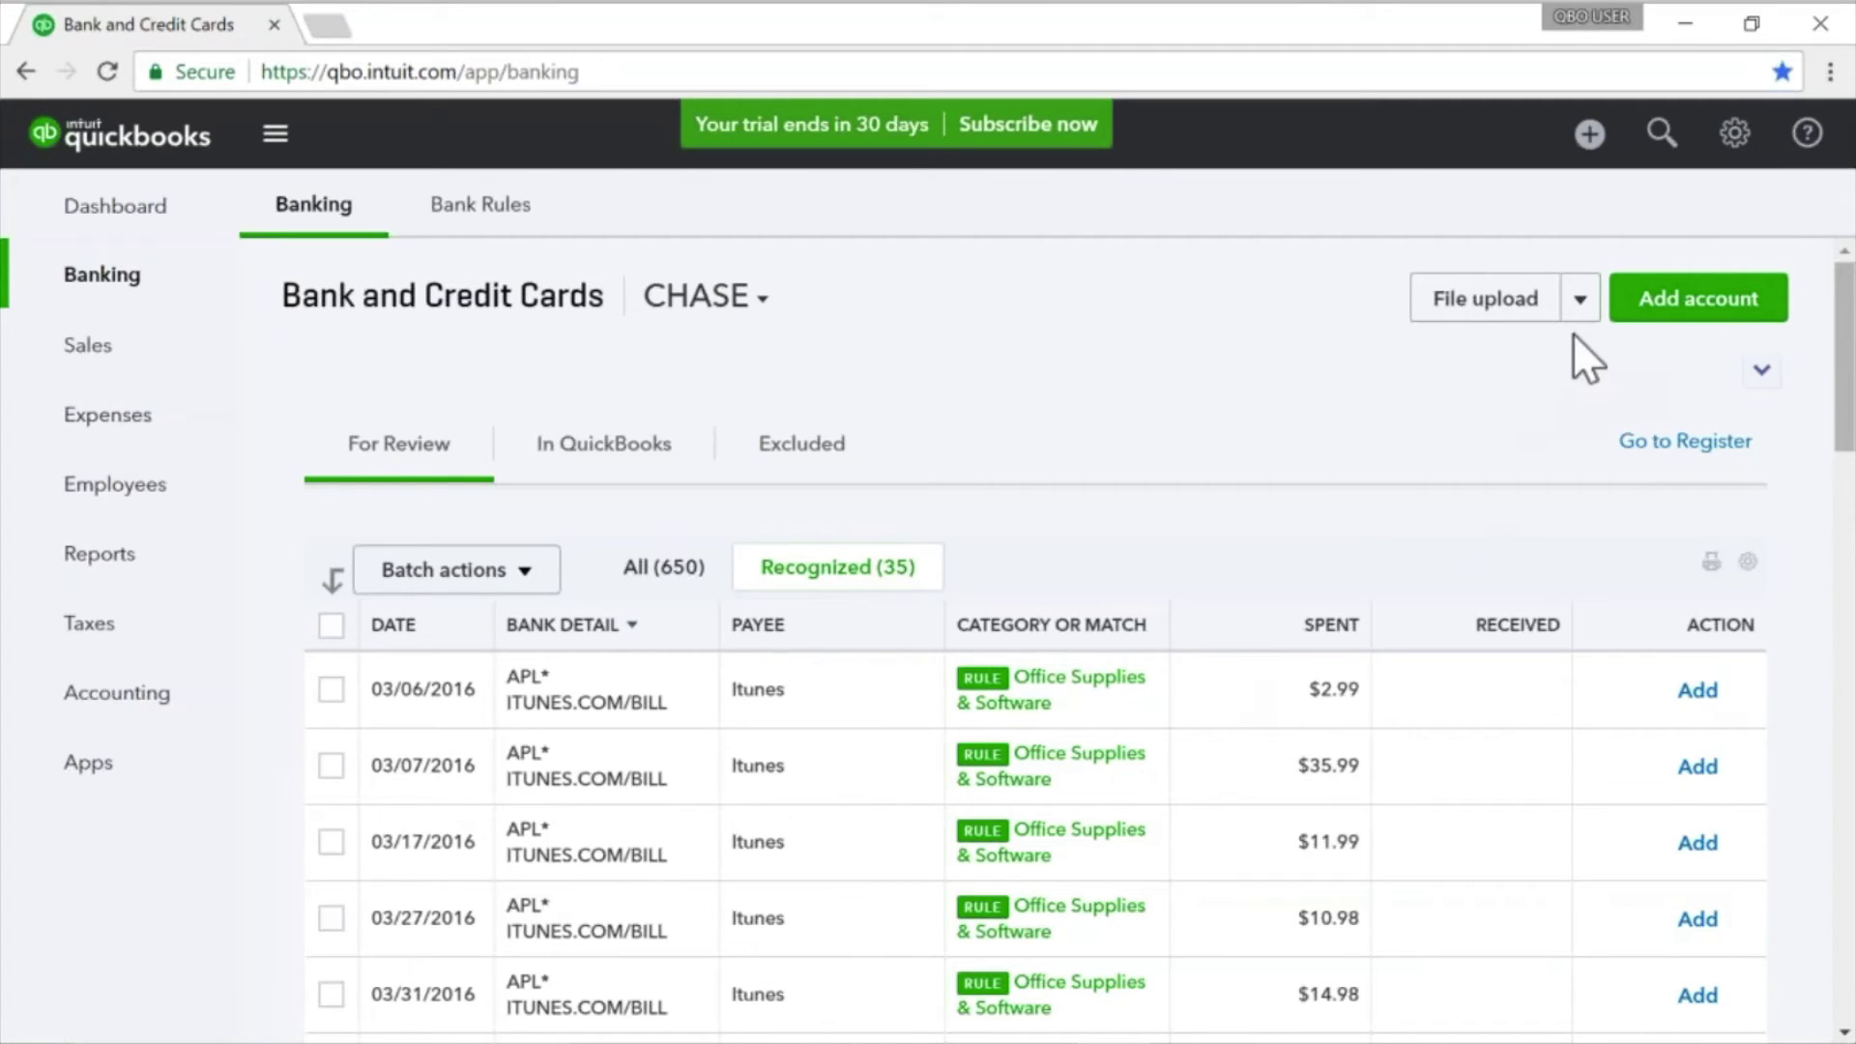
Step: Export the list of bank rules to a file and dismiss the follow-up instructions
{"action": "left_click", "coordinate": [1580, 300]}
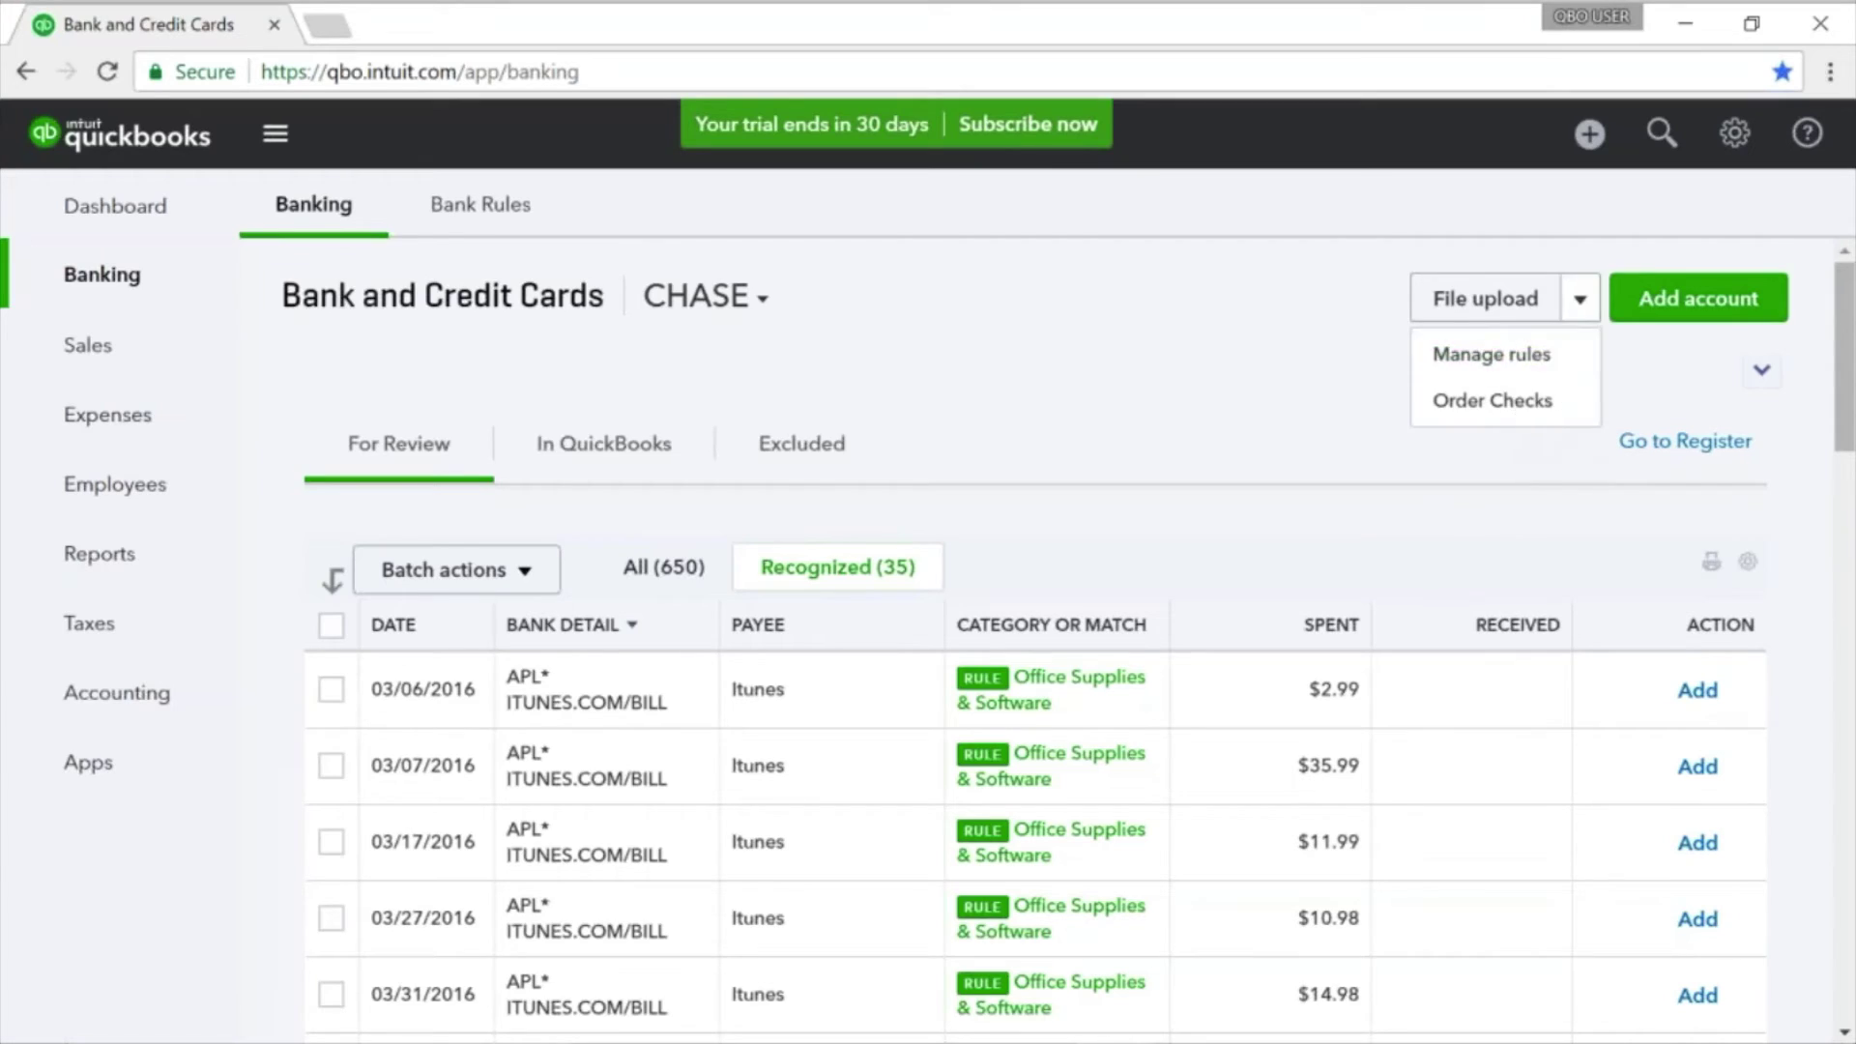
{"action": "left_click", "coordinate": [1491, 354]}
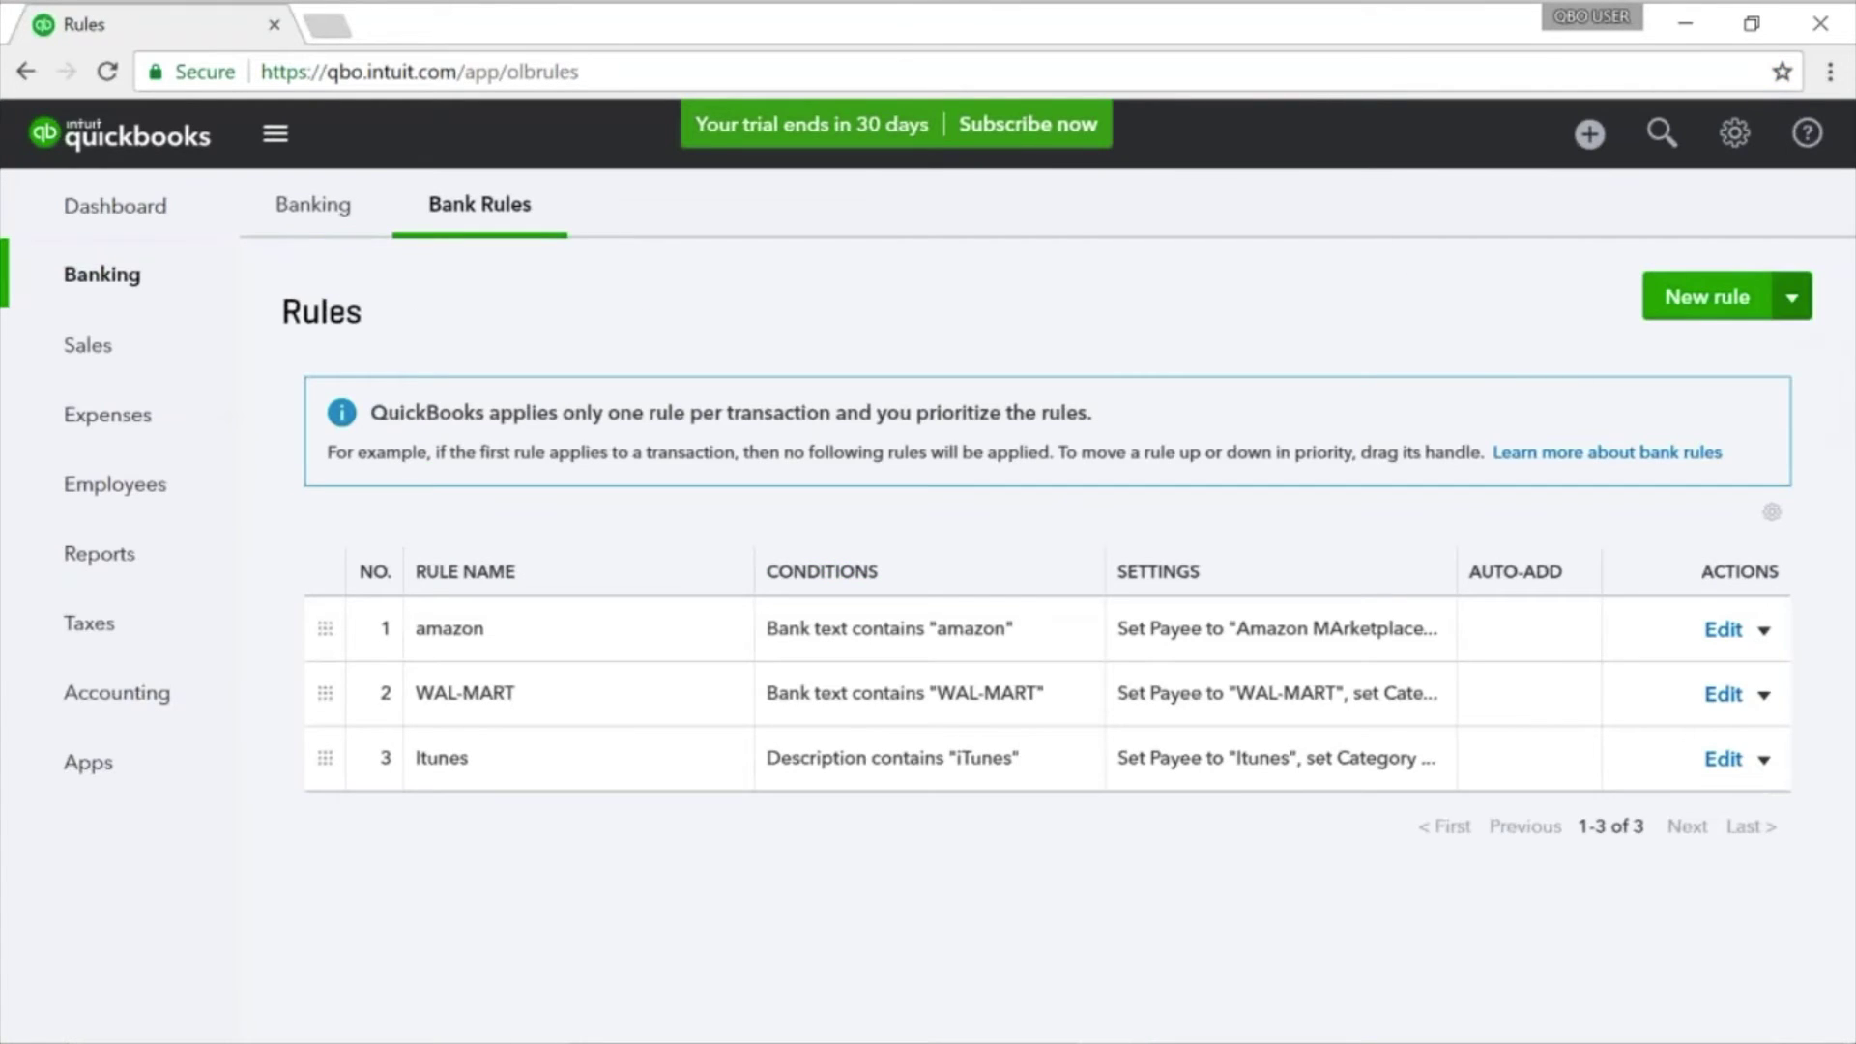
{"action": "left_click", "coordinate": [1791, 299]}
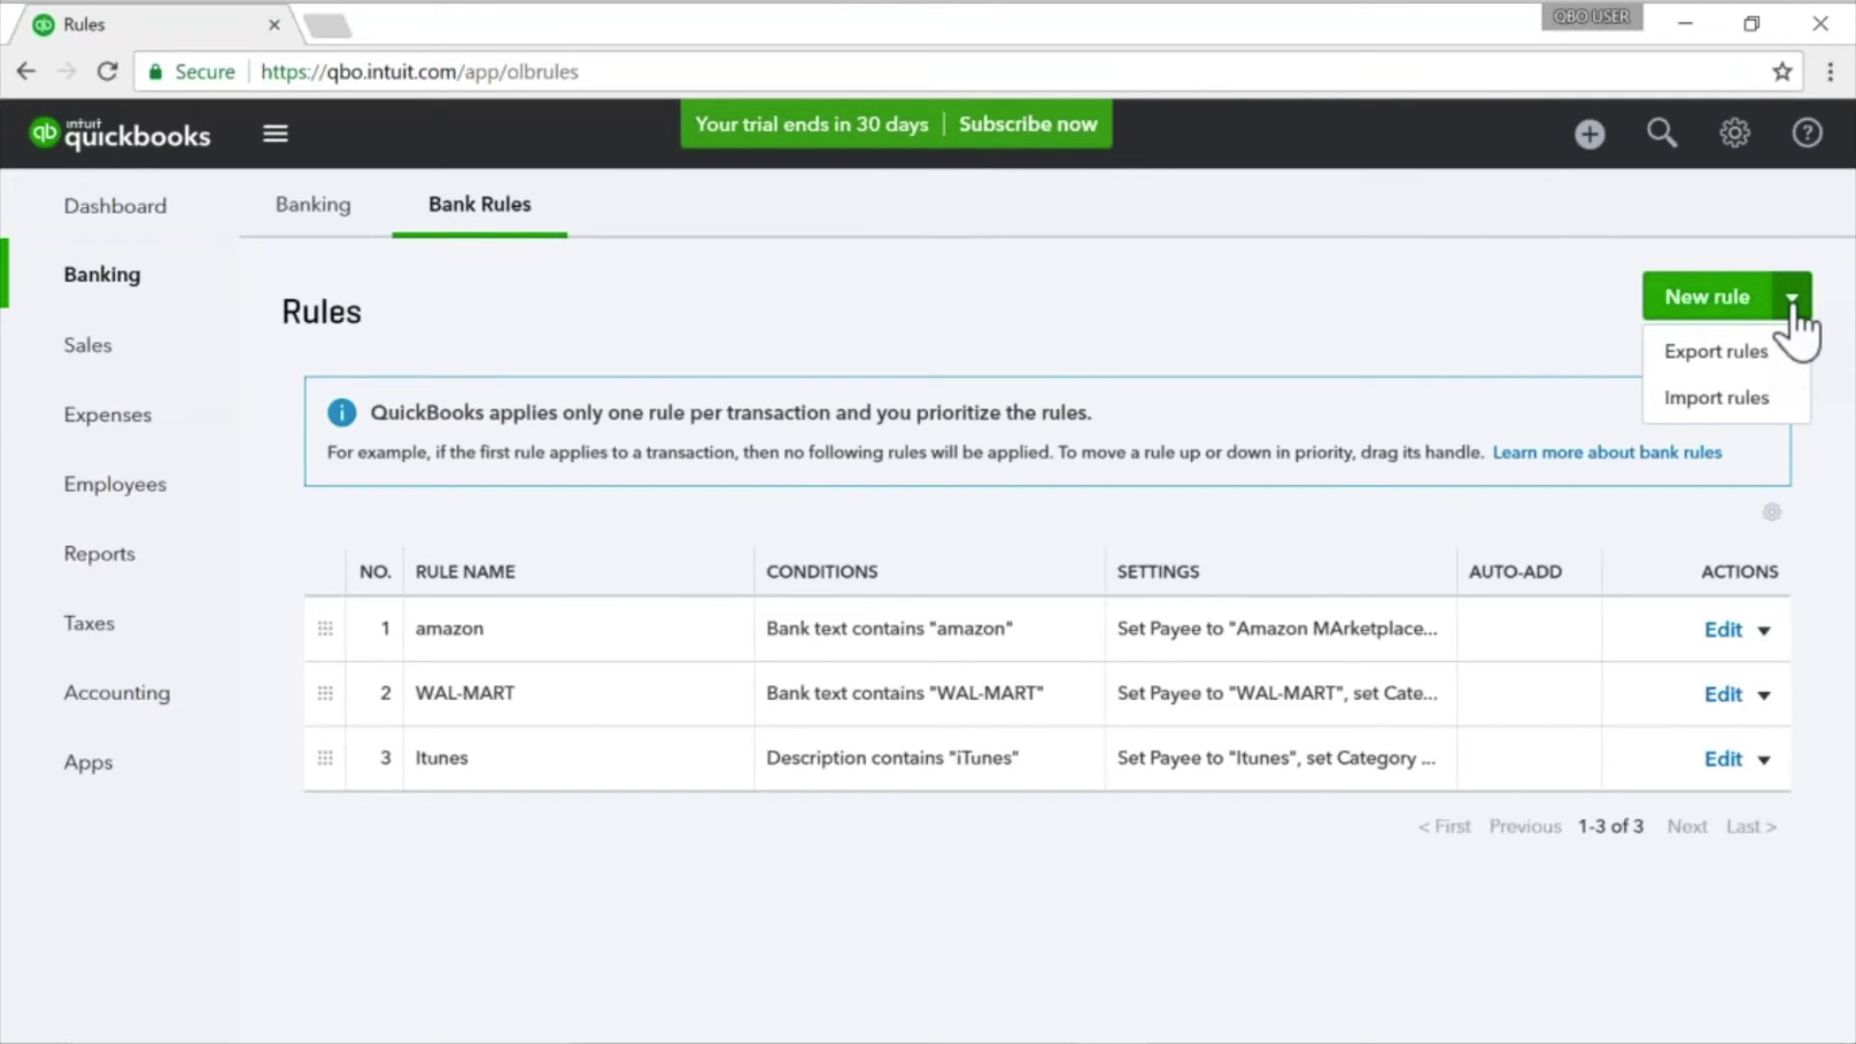
{"action": "left_click", "coordinate": [1790, 352]}
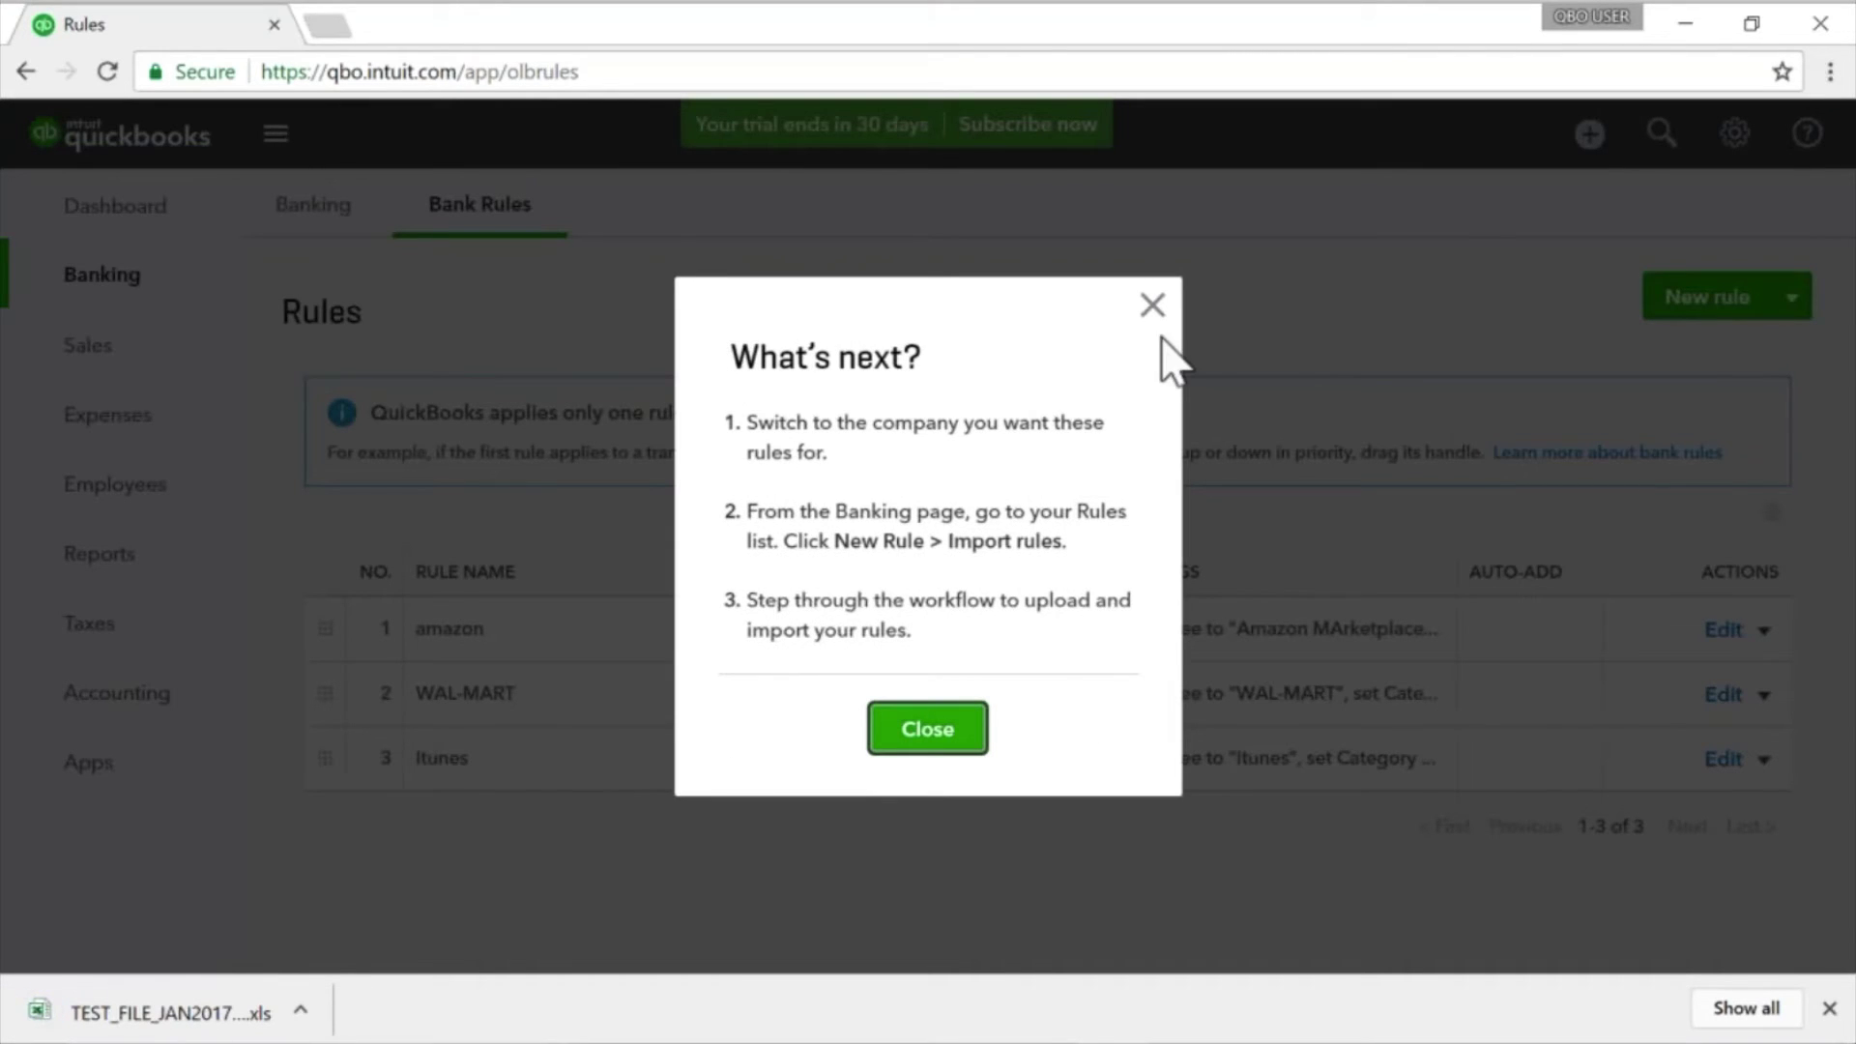
{"action": "left_click", "coordinate": [1153, 308]}
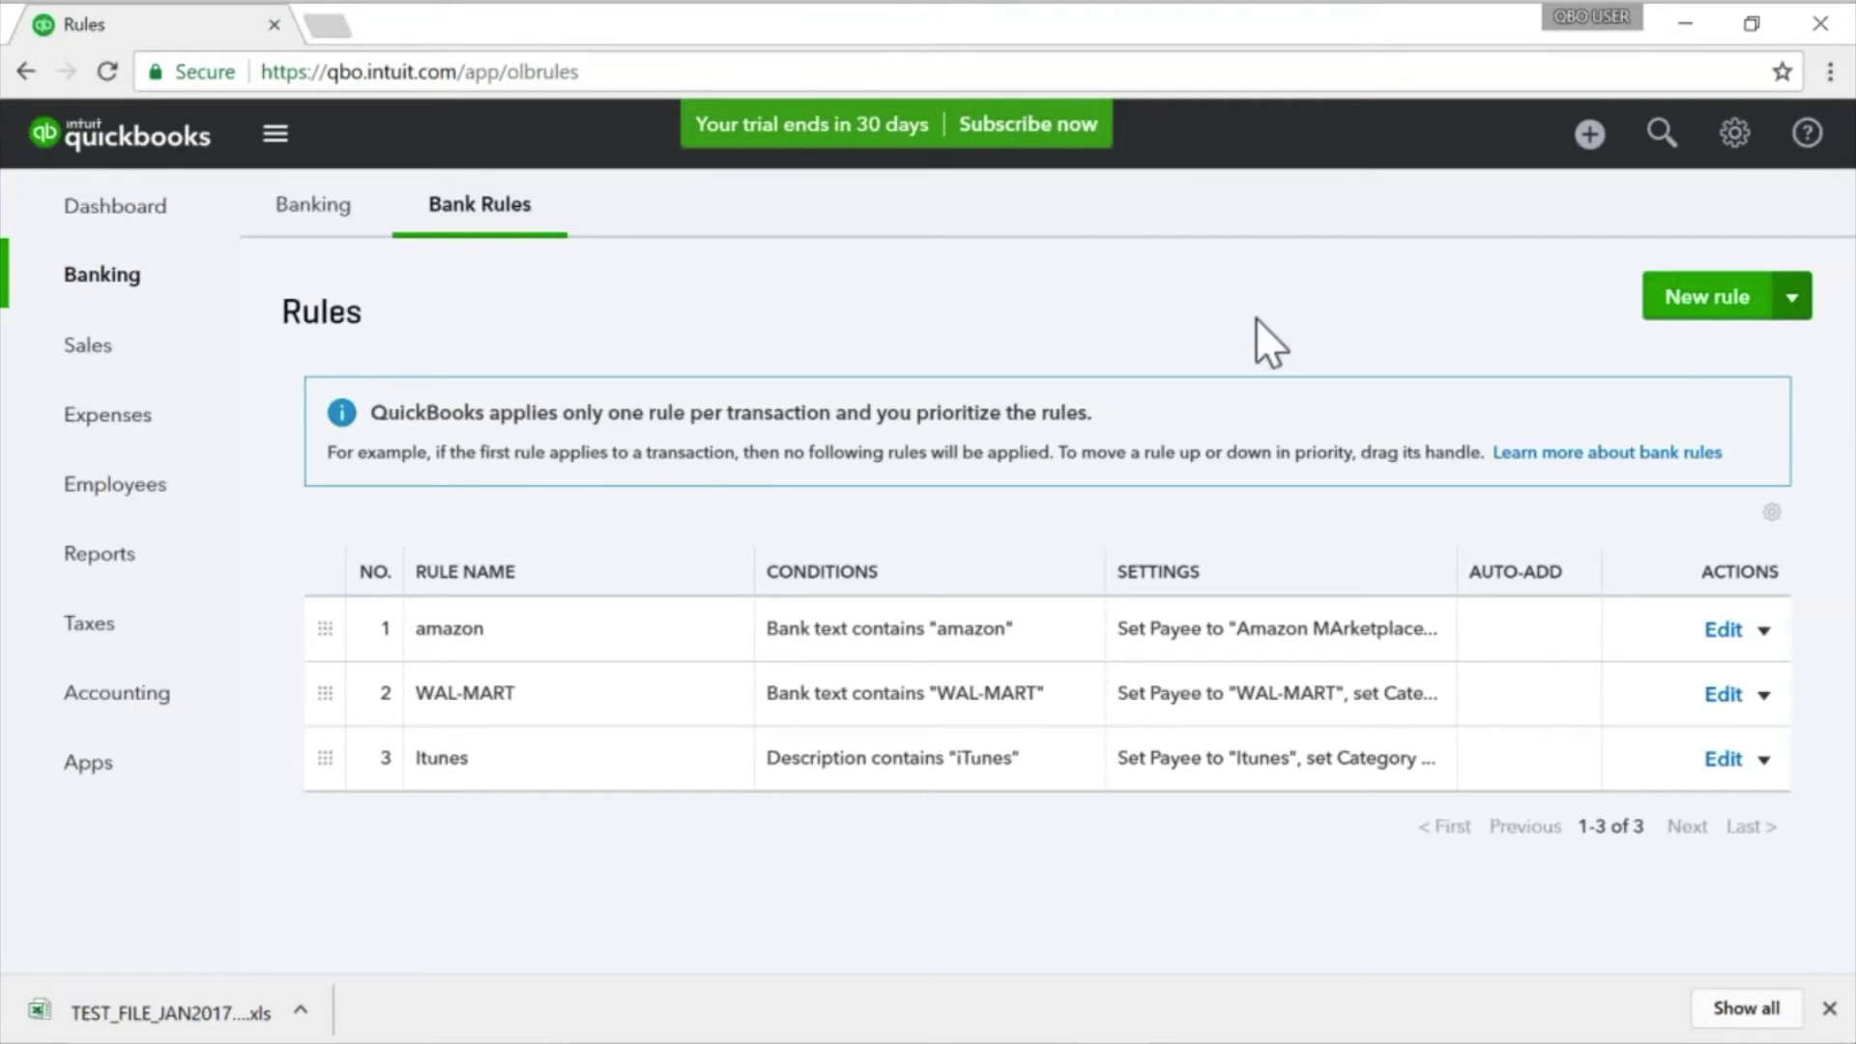
Step: Start a bank rules import and choose TEST_FILE_JAN2017_Bank_Feed_Rules.xls from the Downloads folder as the file to upload
{"action": "left_click", "coordinate": [1791, 299]}
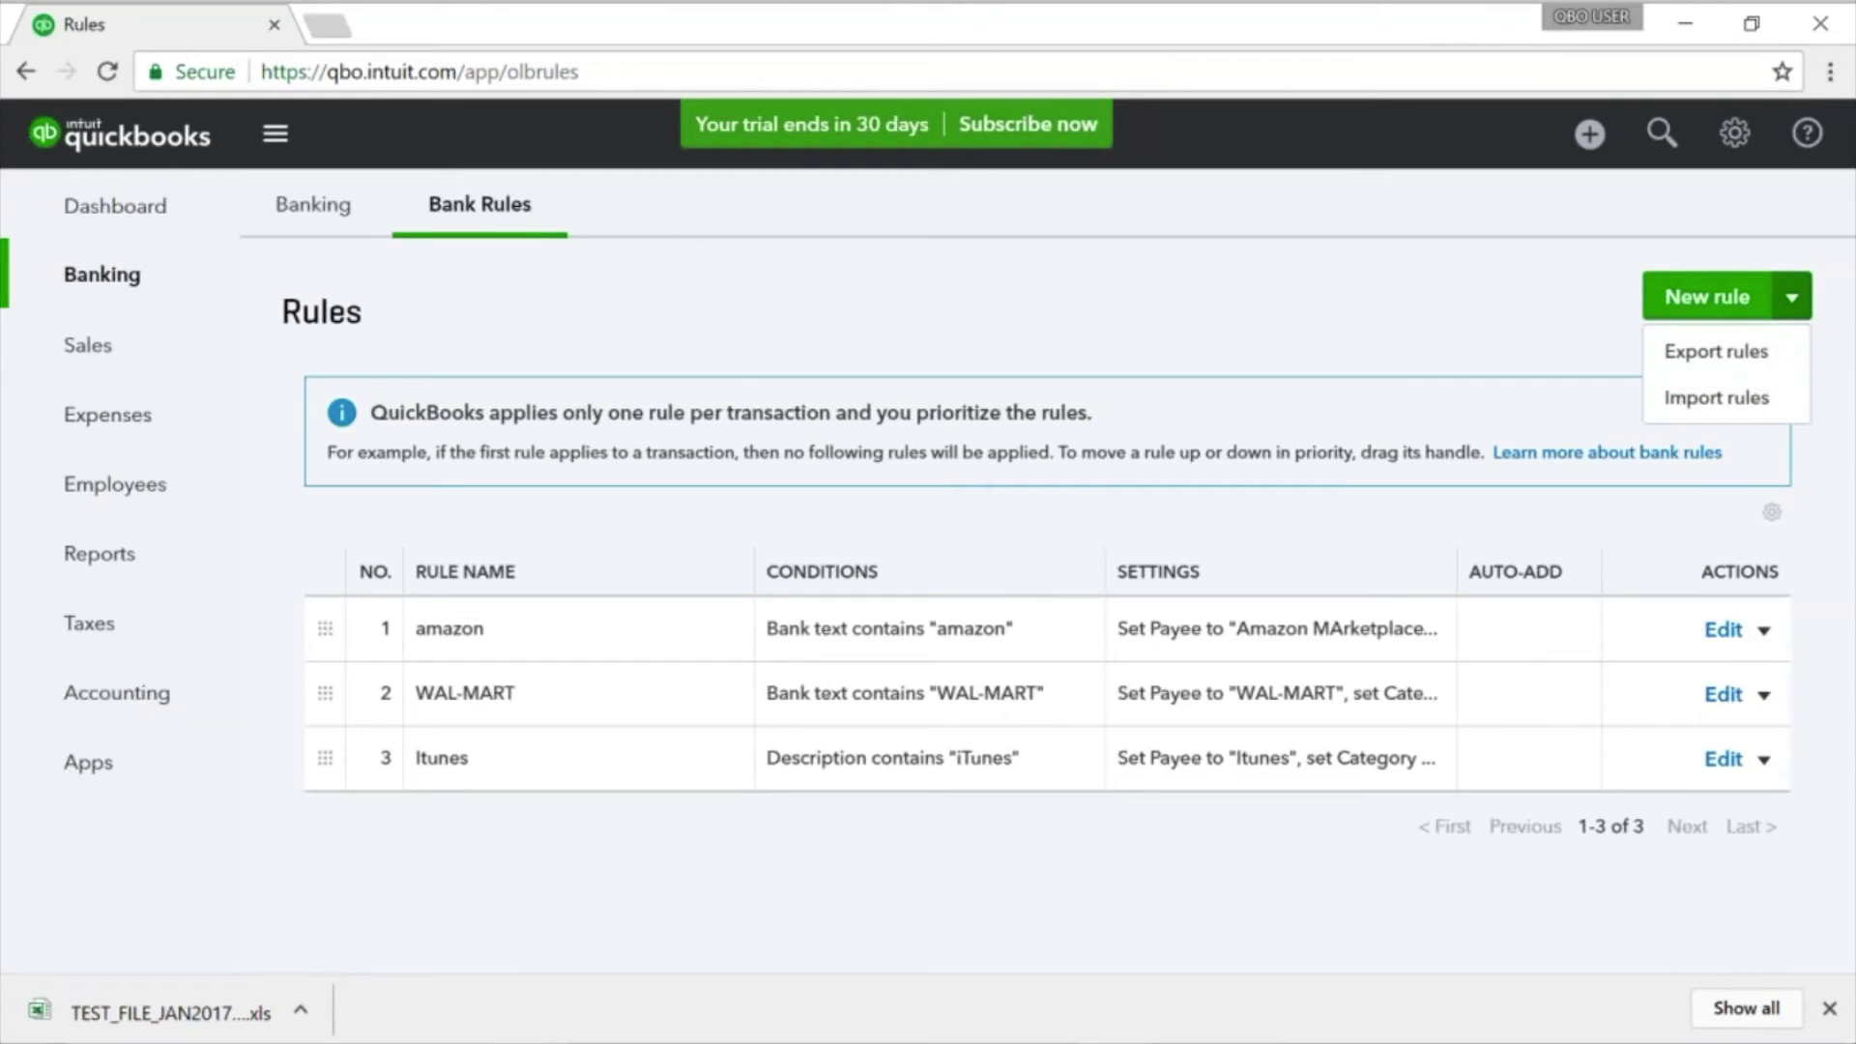
{"action": "left_click", "coordinate": [1716, 398]}
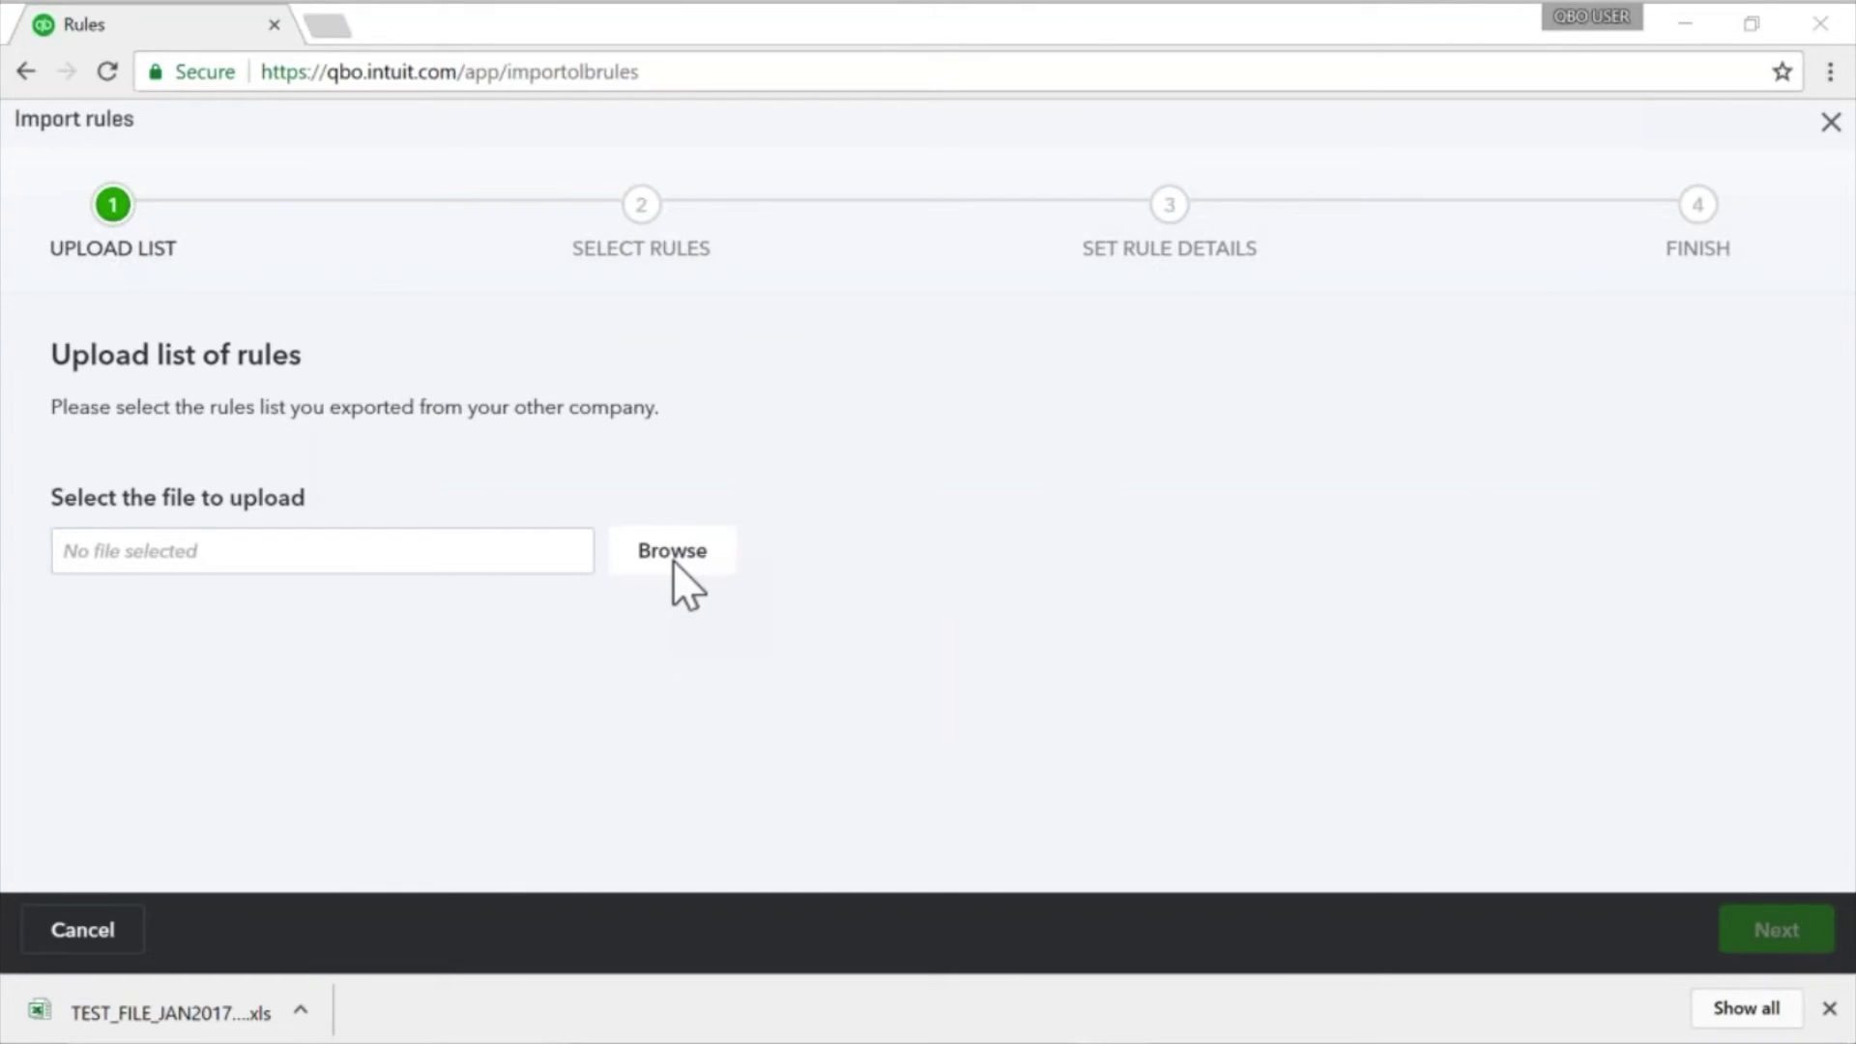
{"action": "left_click", "coordinate": [673, 557]}
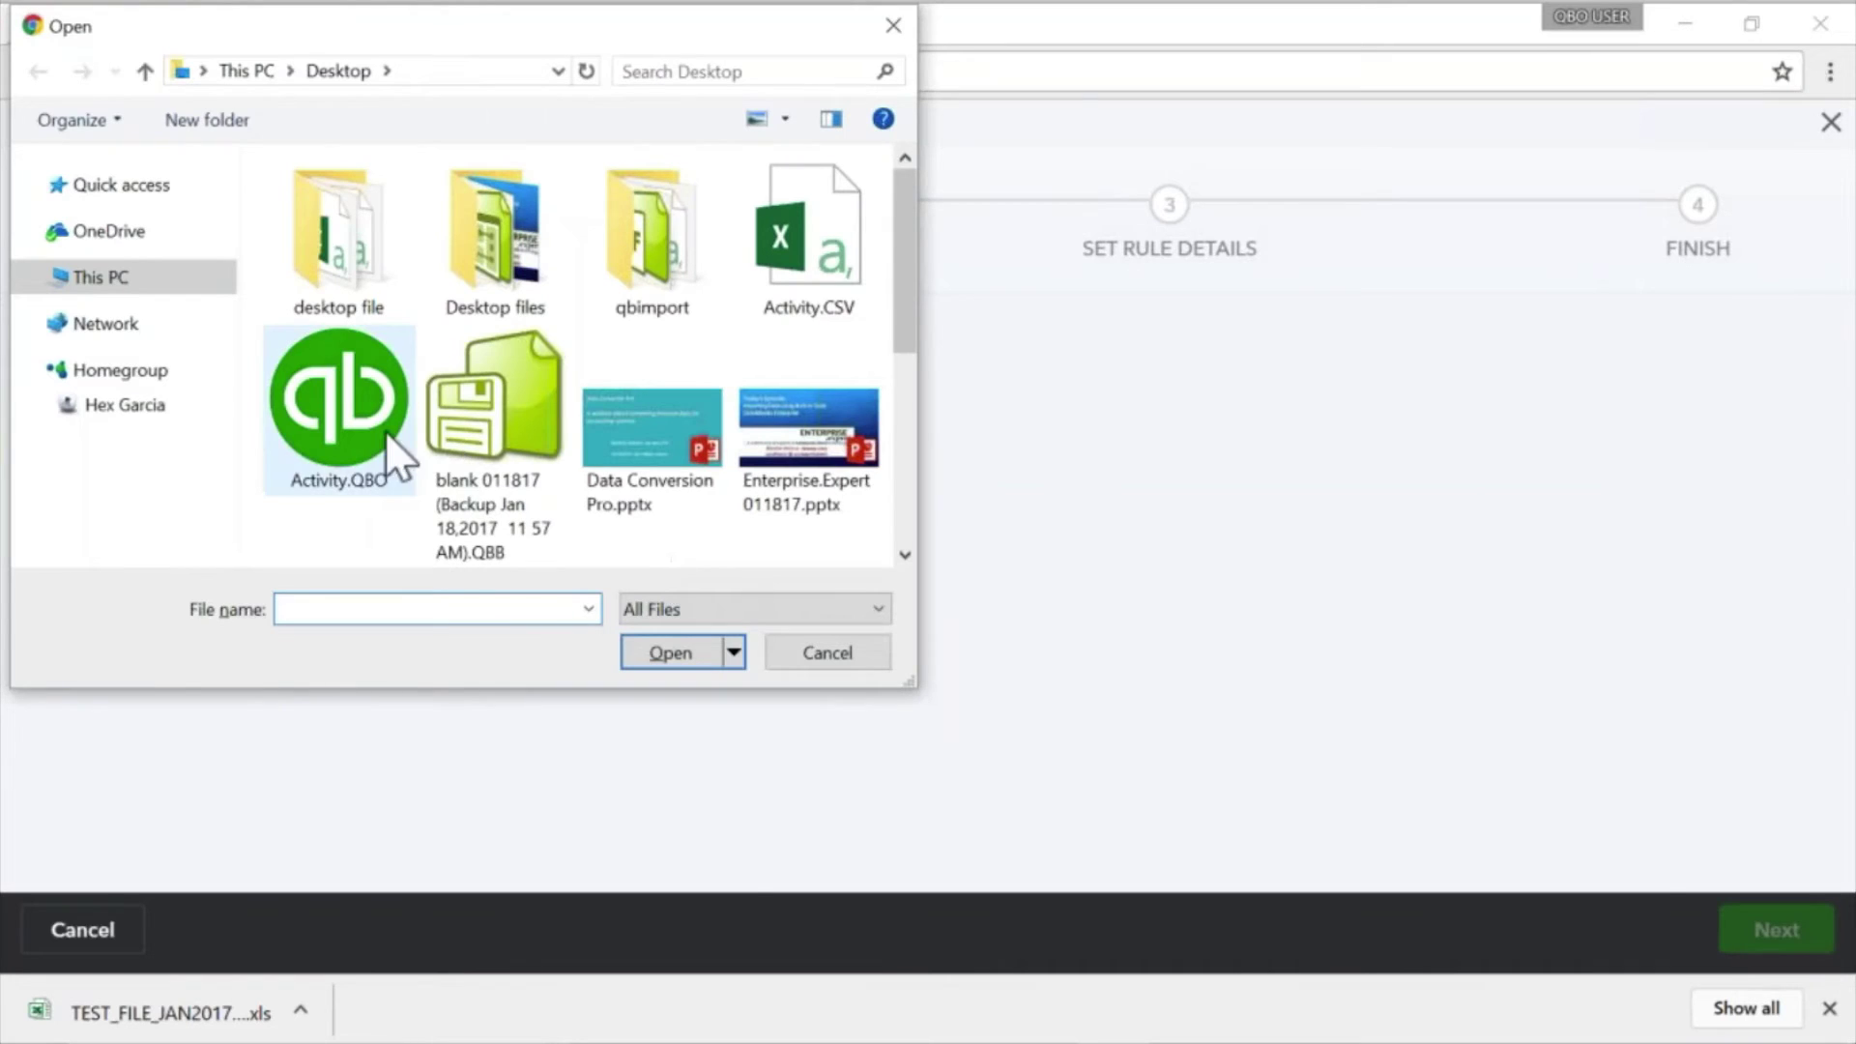
{"action": "mouse_move", "coordinate": [200, 312]}
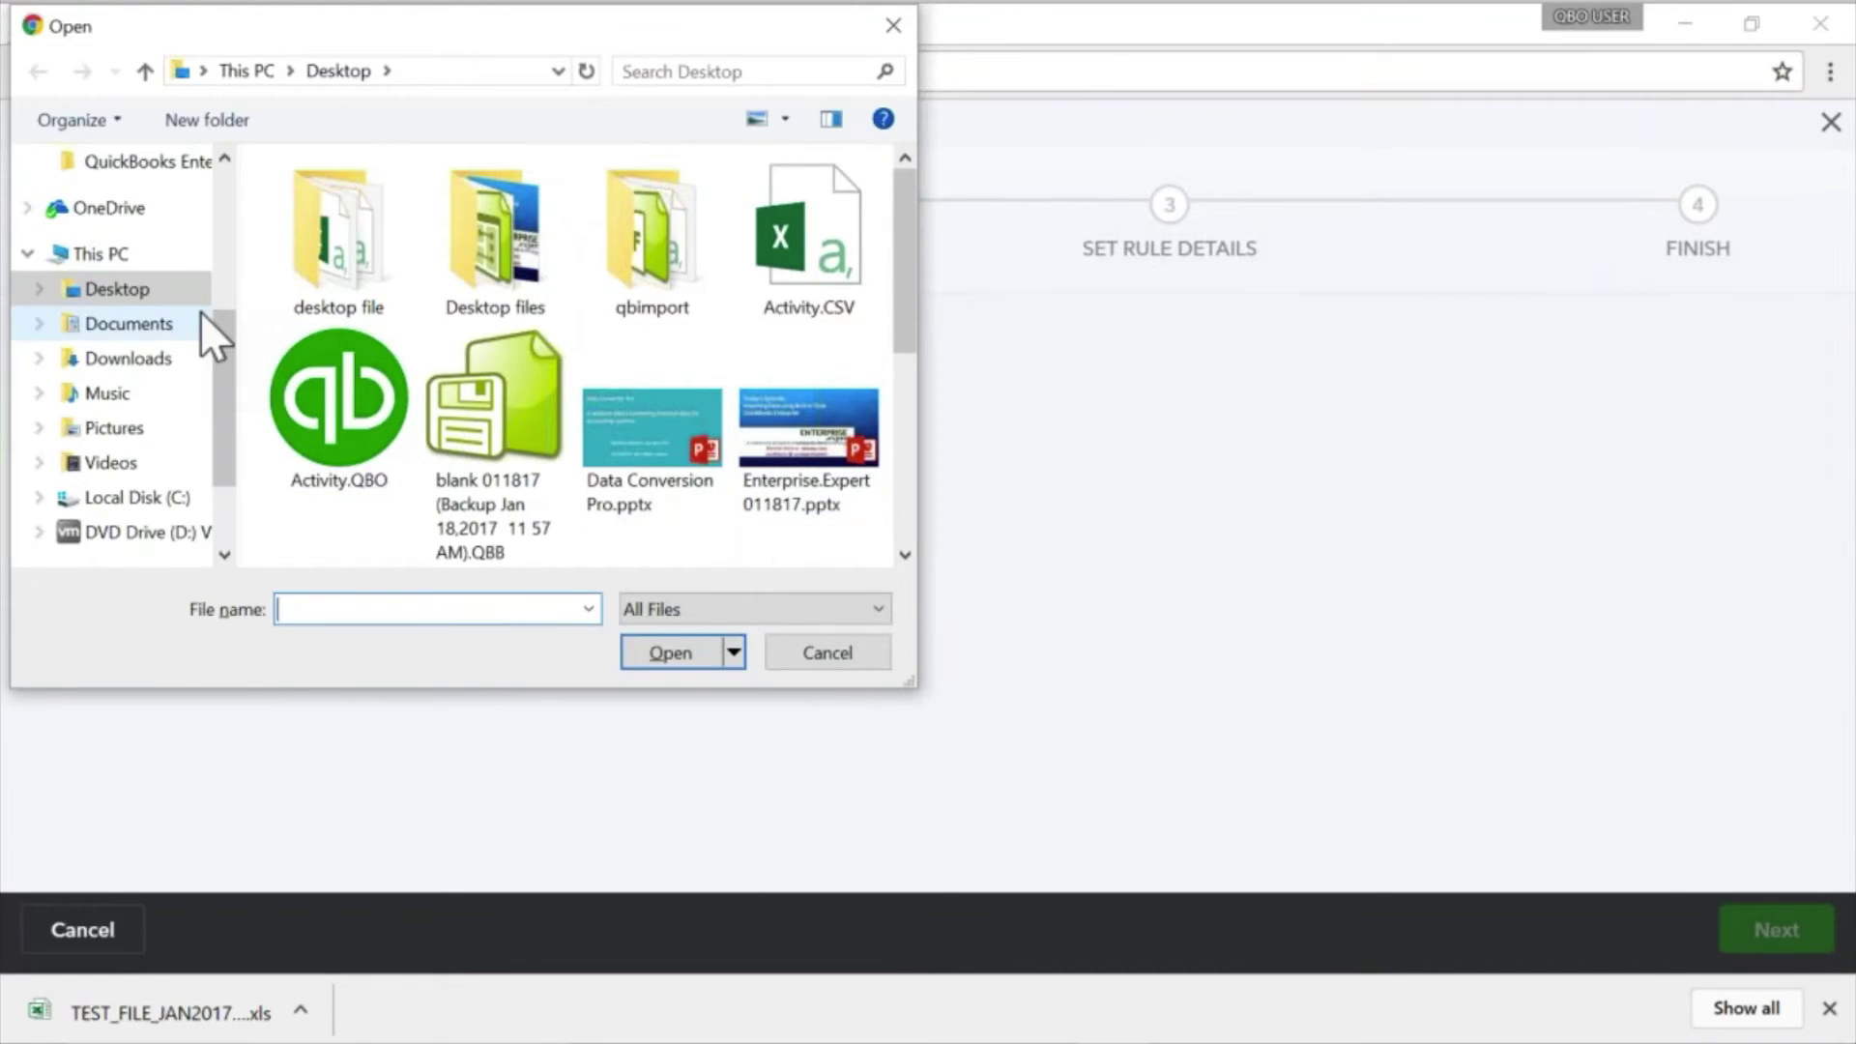
{"action": "left_click", "coordinate": [125, 359]}
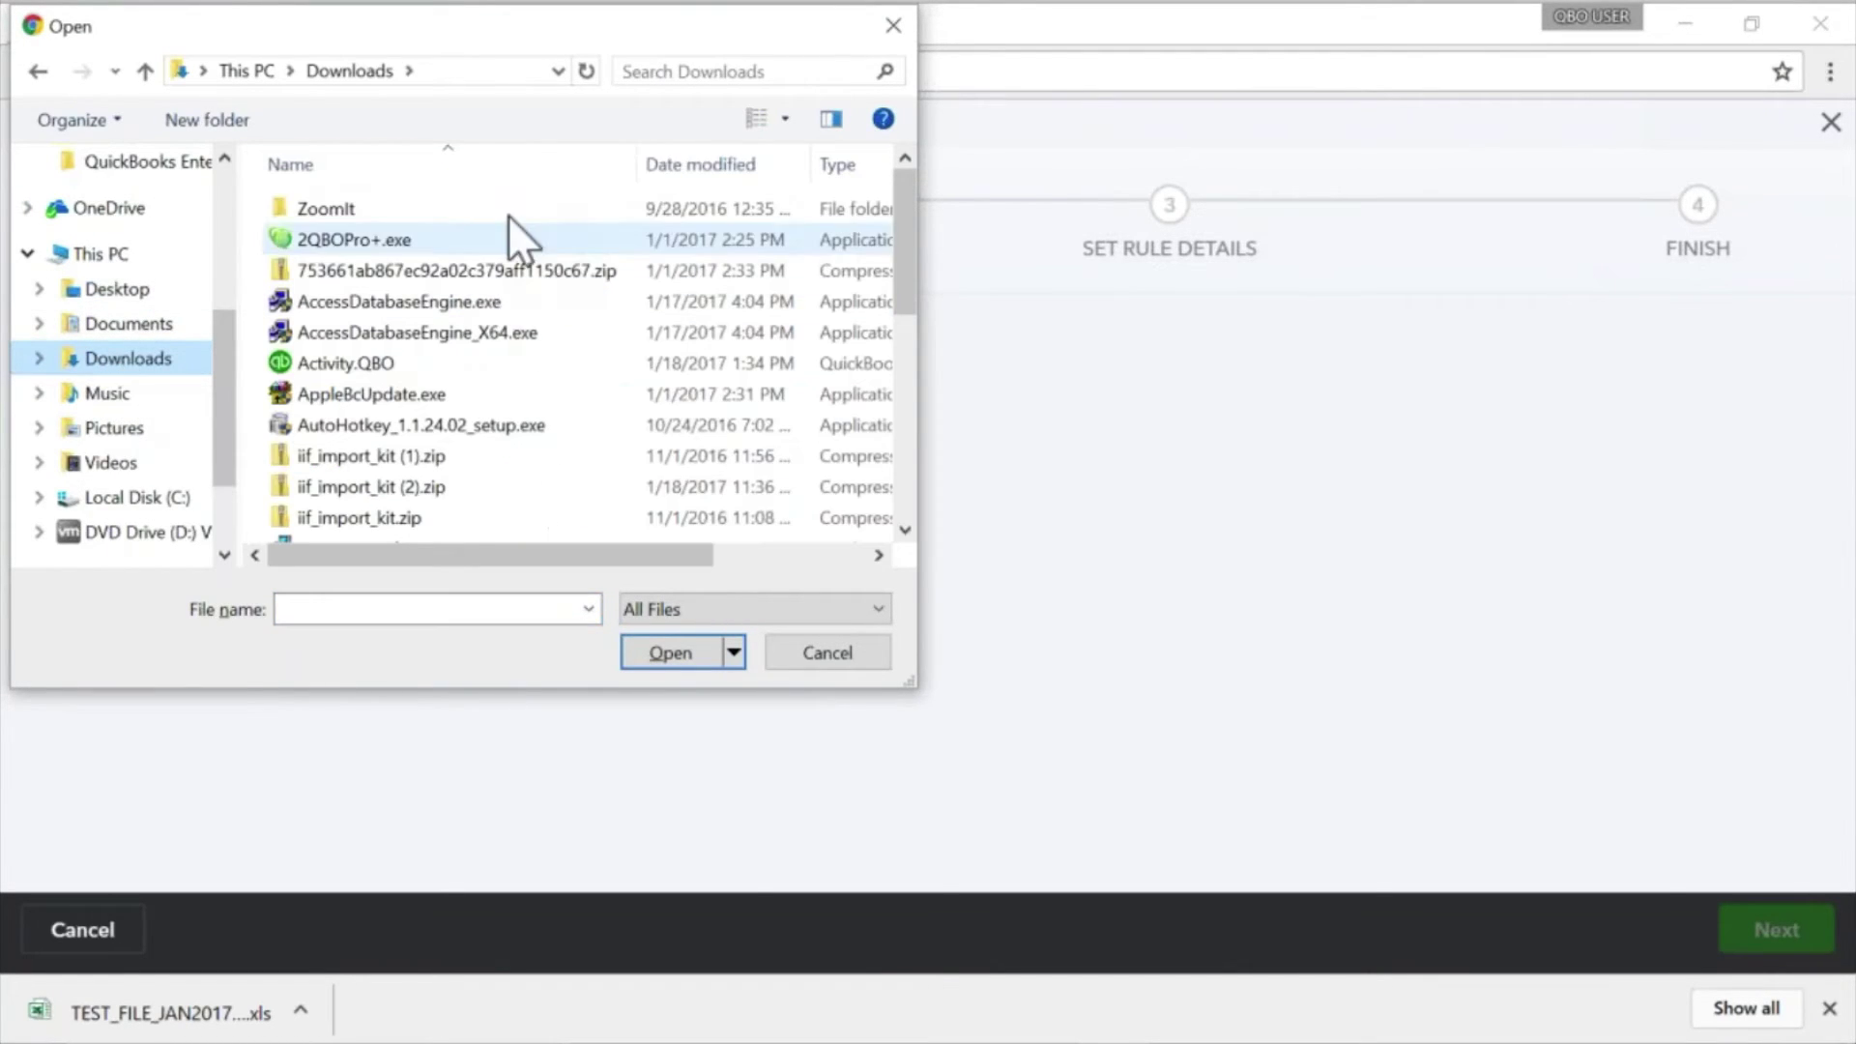
{"action": "left_click", "coordinate": [684, 166]}
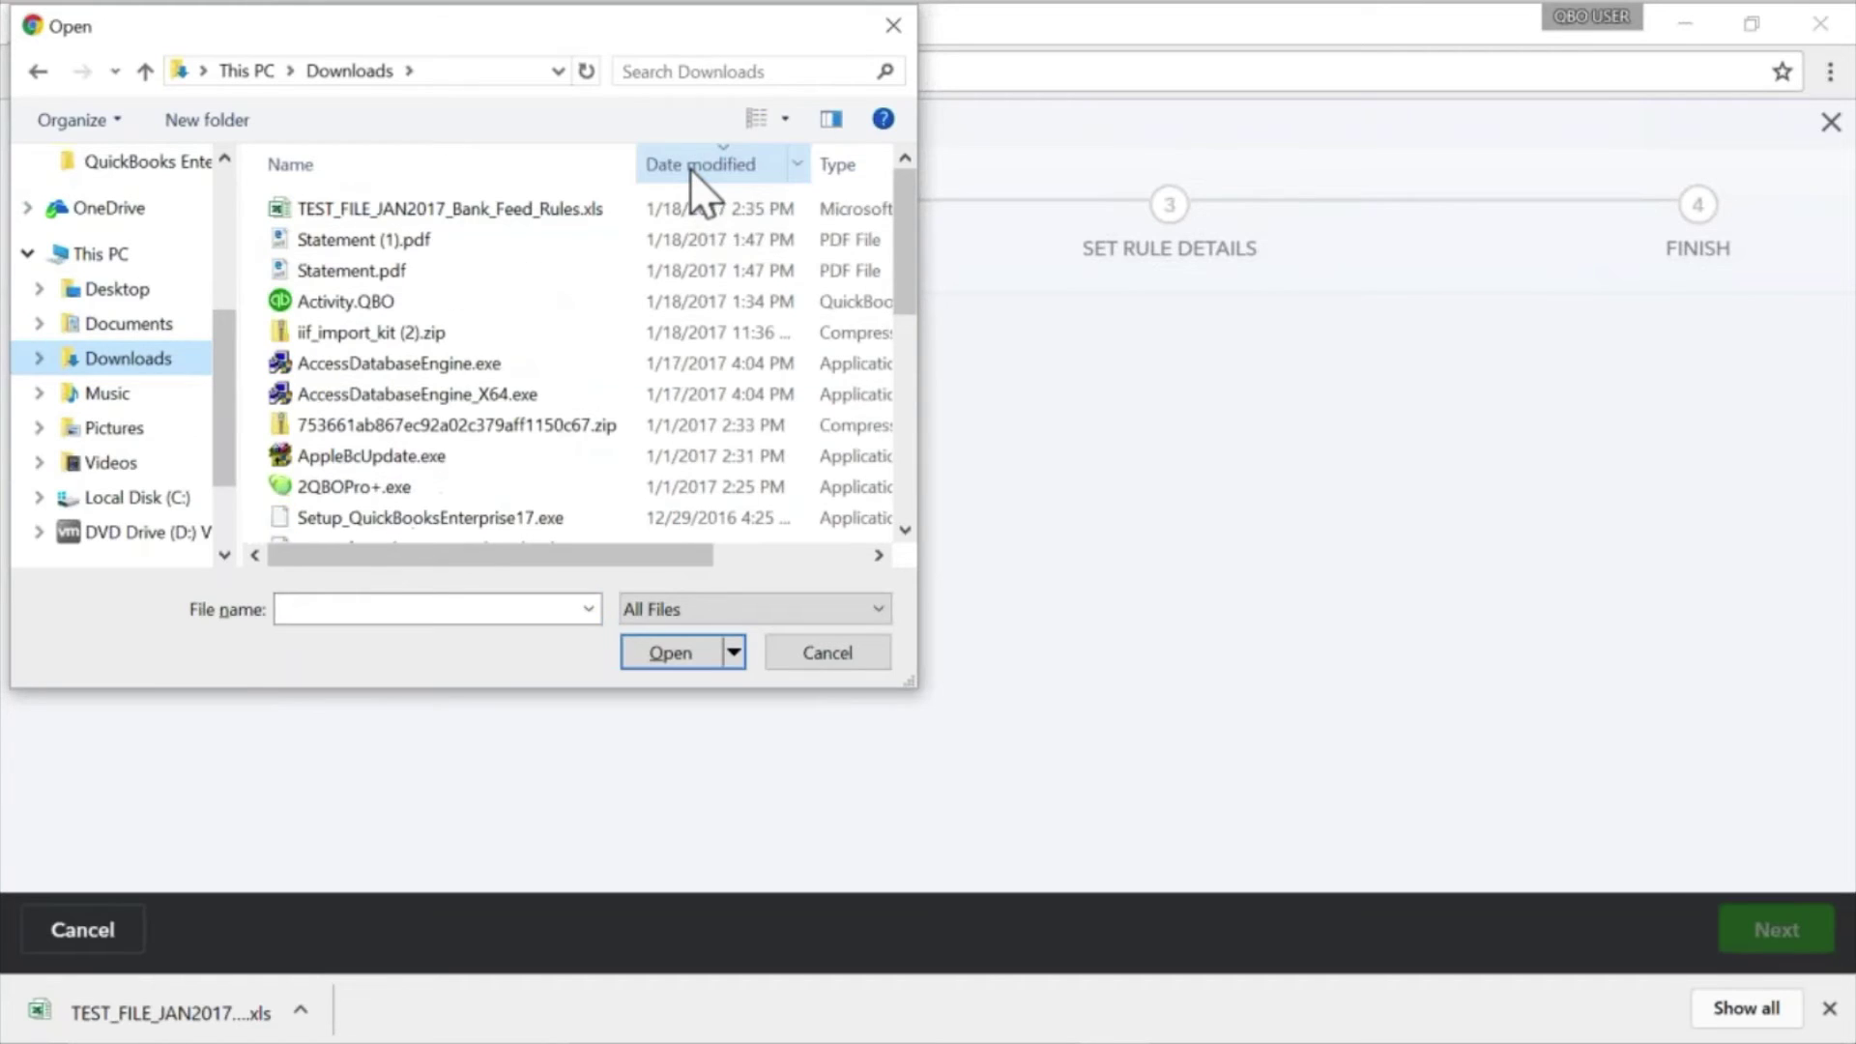
{"action": "left_click", "coordinate": [519, 210]}
{"action": "left_click", "coordinate": [675, 663]}
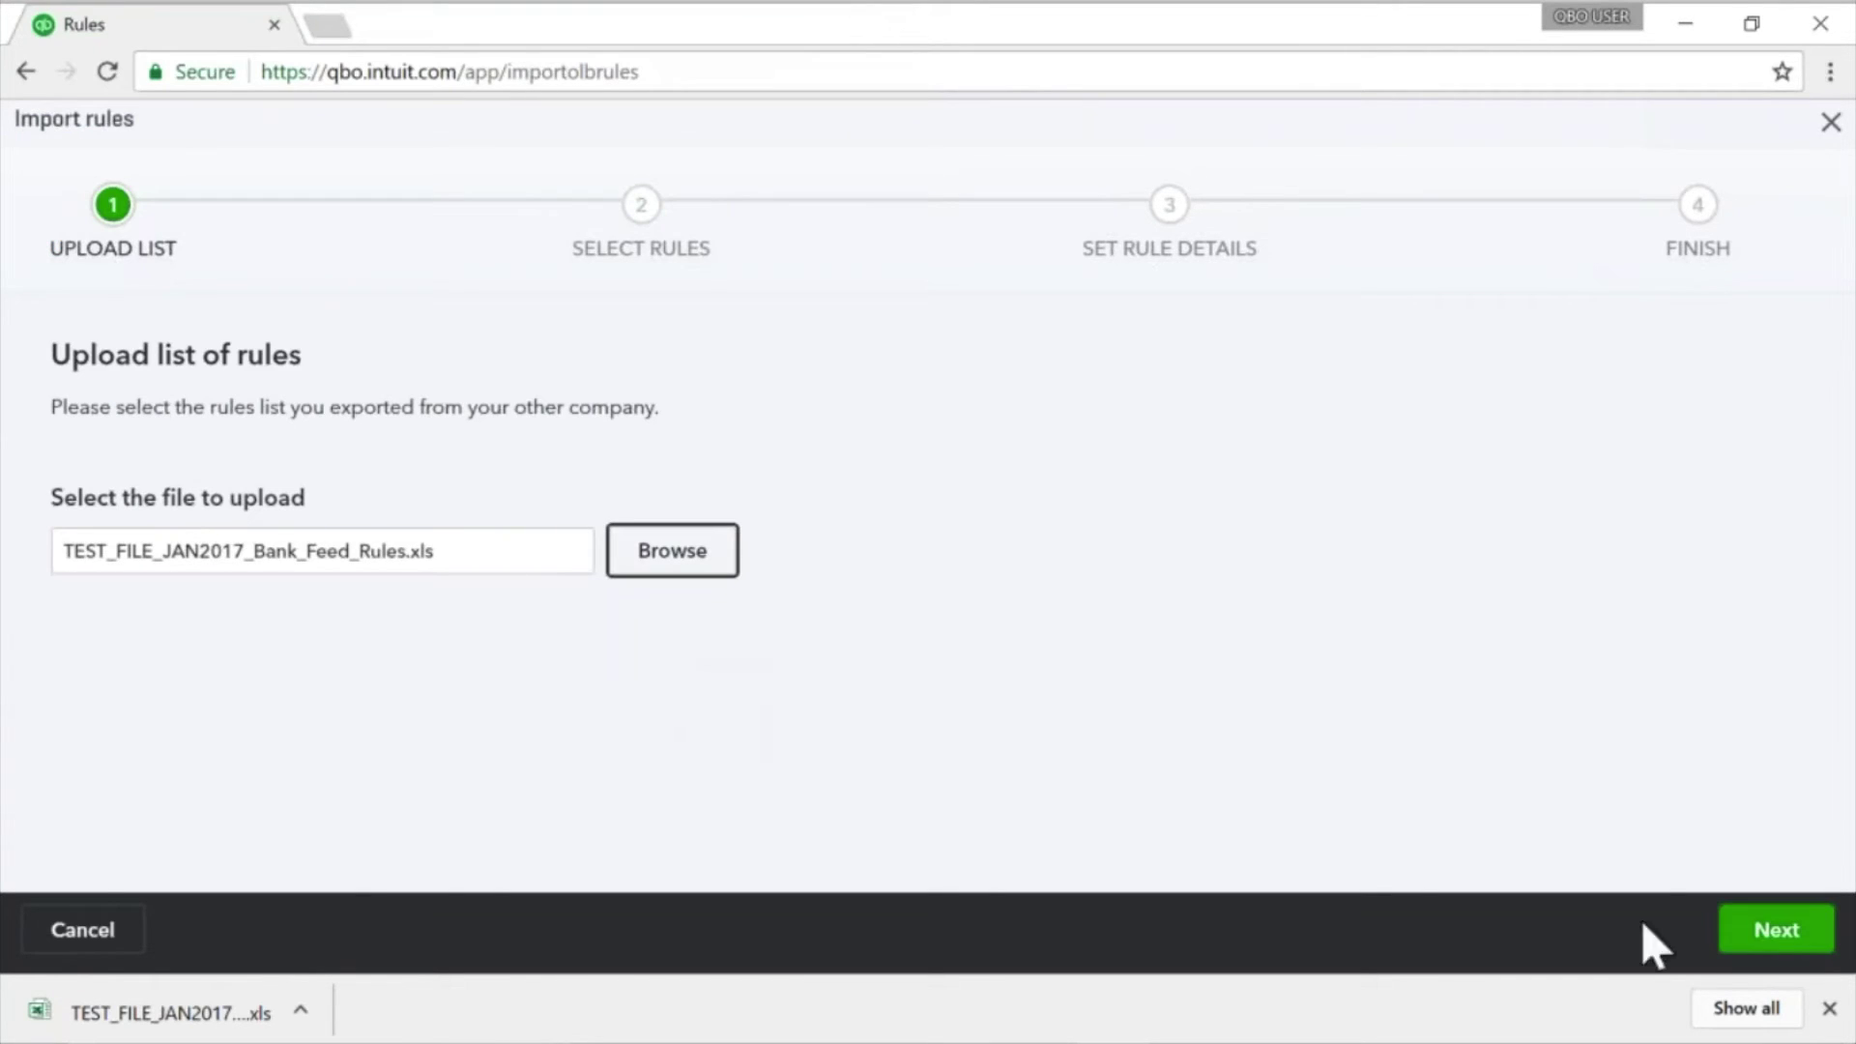
Step: Try to import the amazon, WAL-MART and Itunes rules with the suggested payees and the Office Supplies & Software category
{"action": "left_click", "coordinate": [1742, 936]}
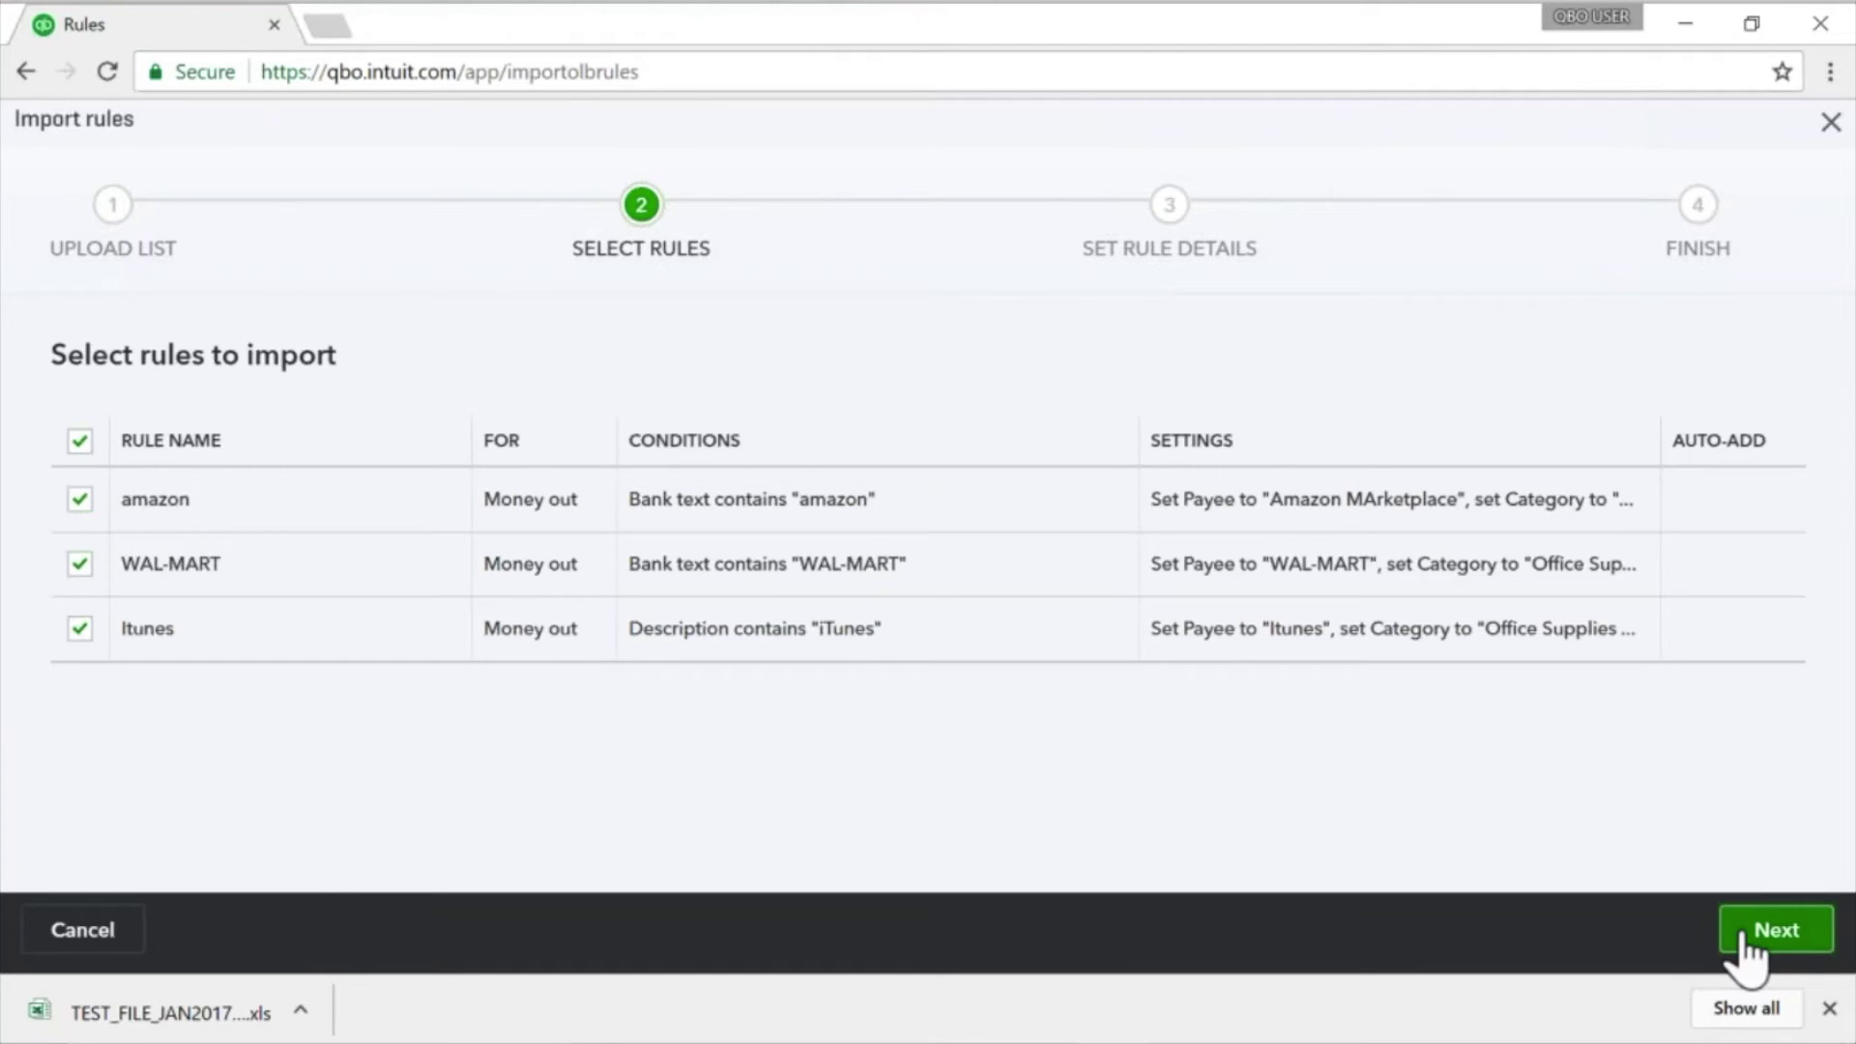
{"action": "left_click", "coordinate": [1743, 935]}
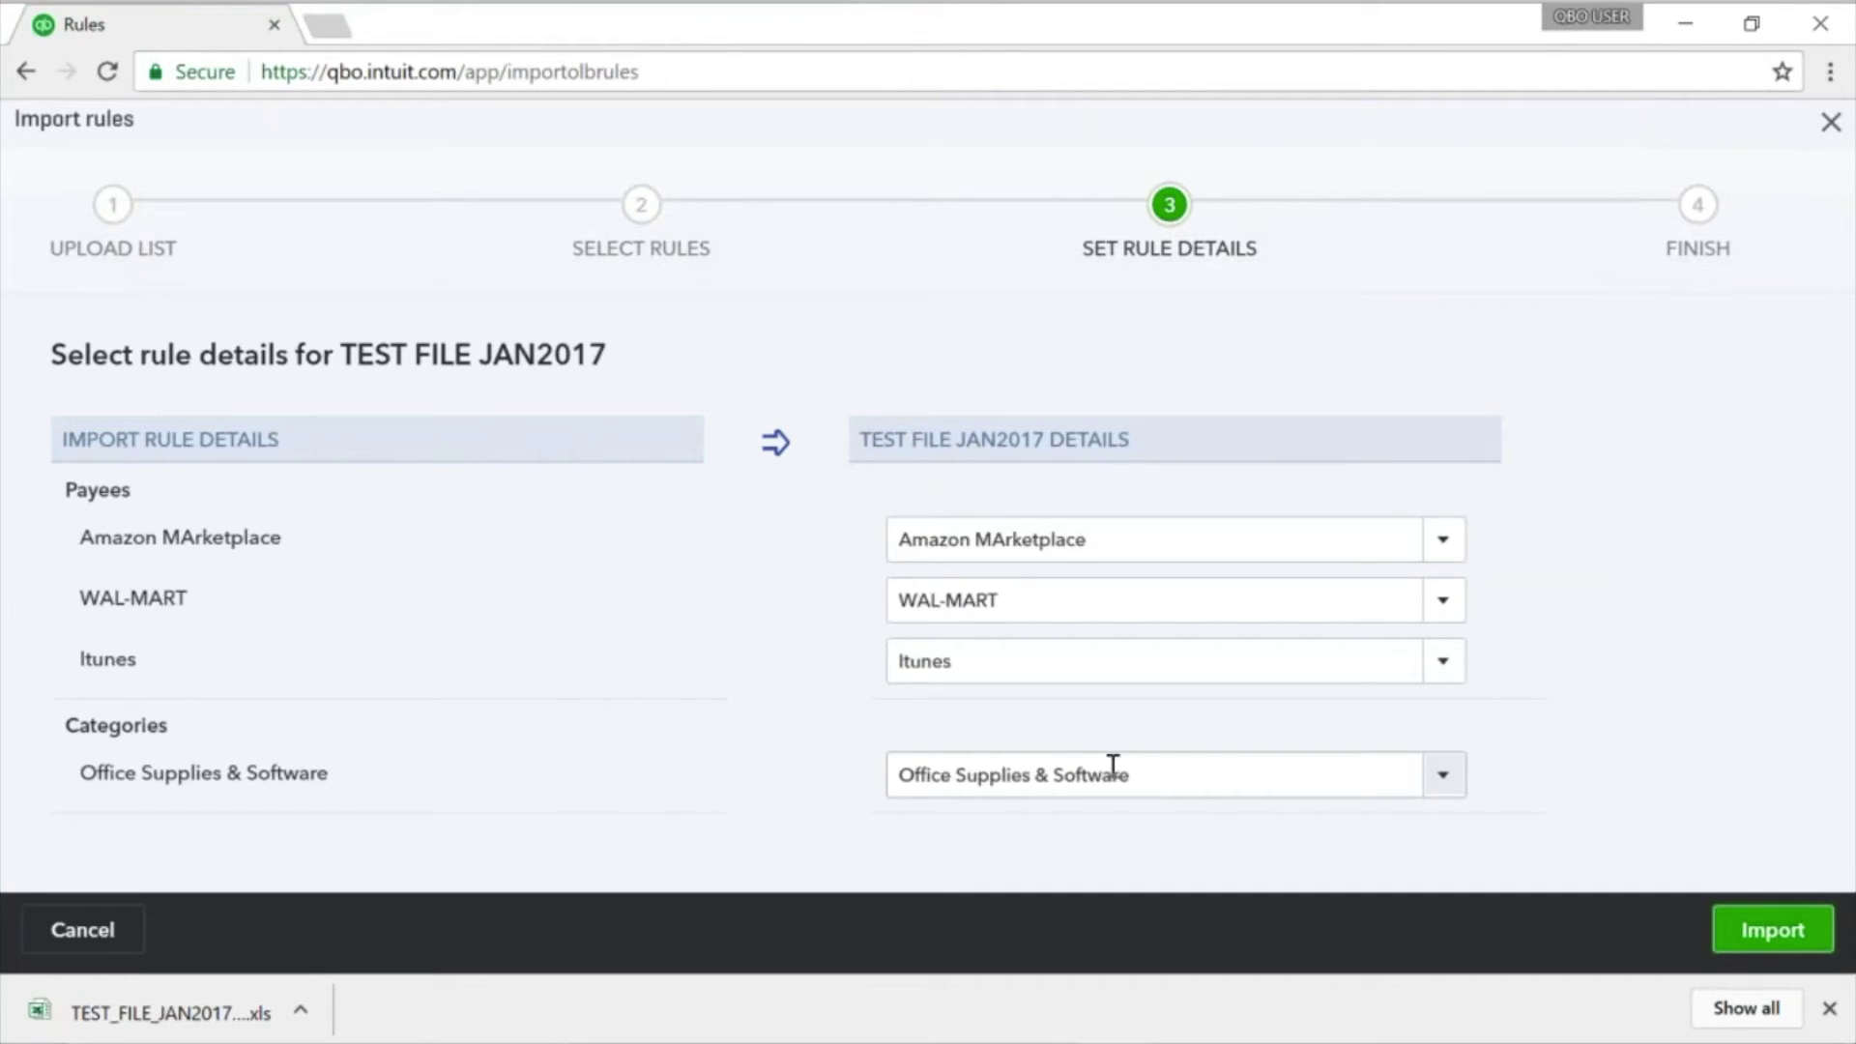
{"action": "left_click", "coordinate": [1775, 934]}
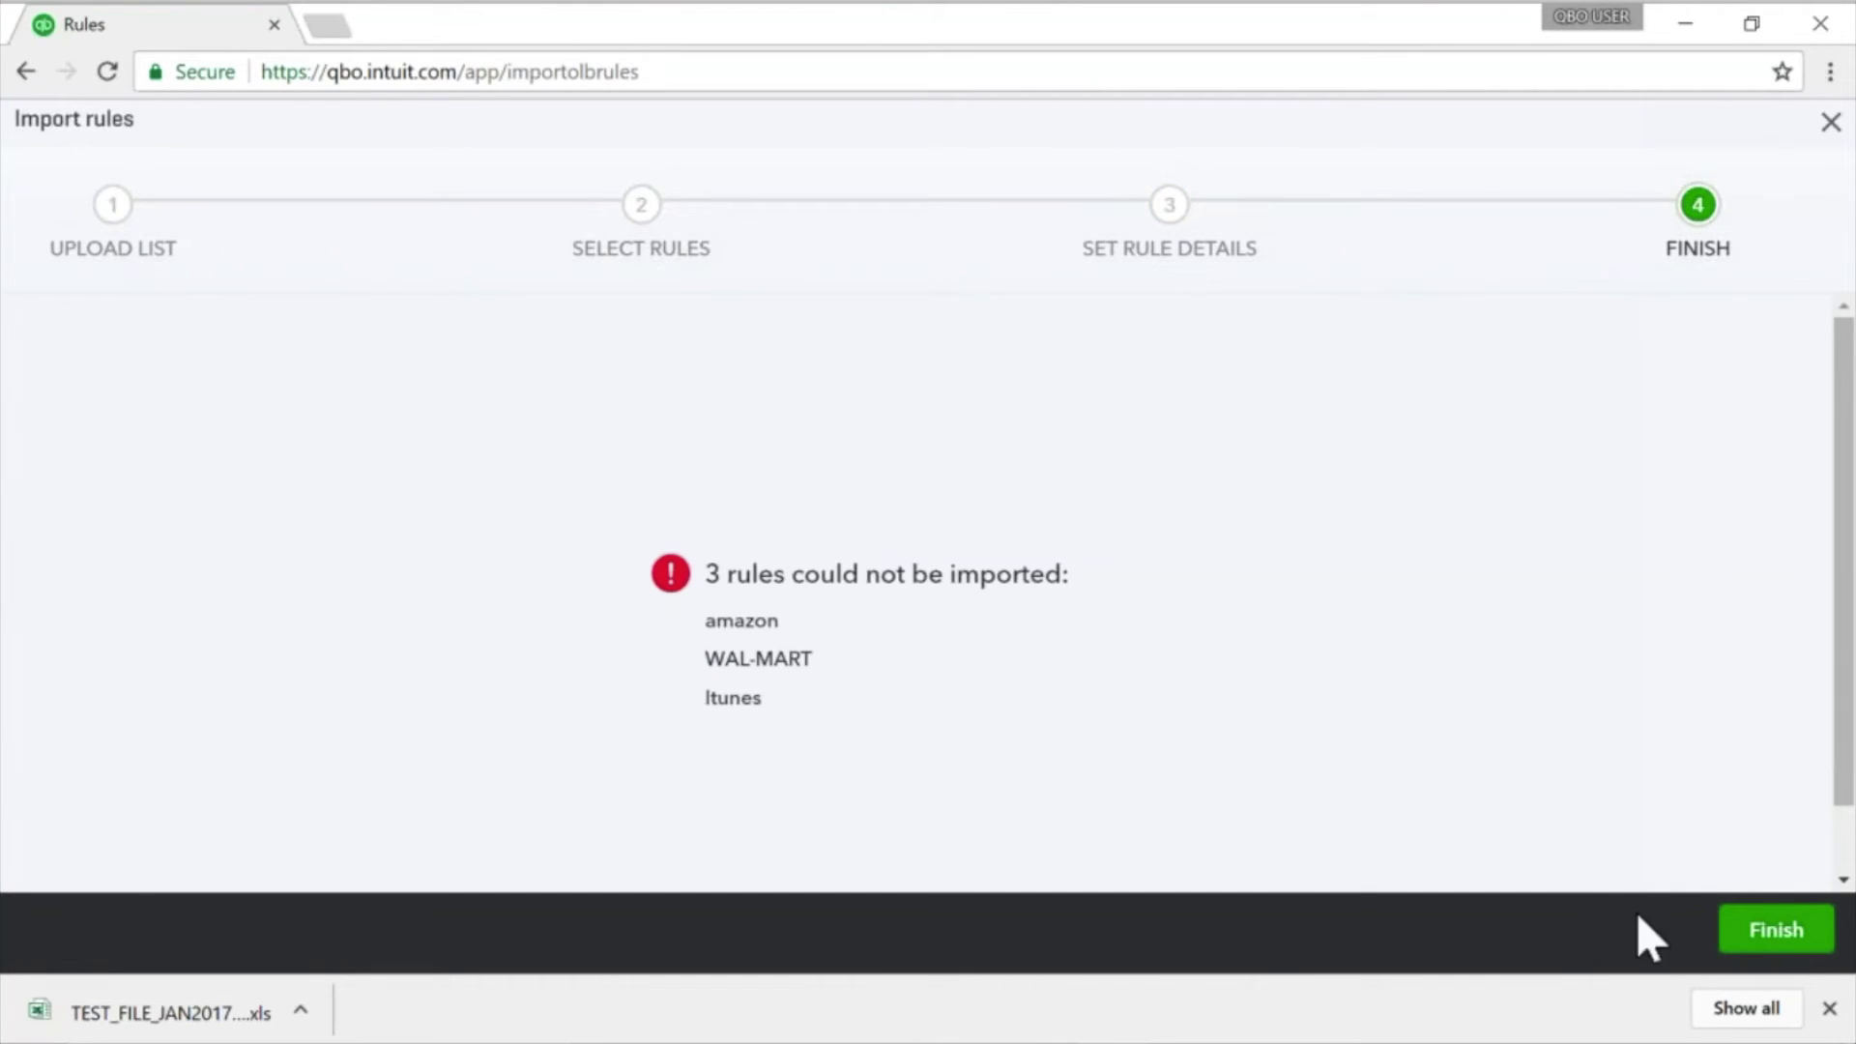
{"action": "left_click", "coordinate": [1769, 930]}
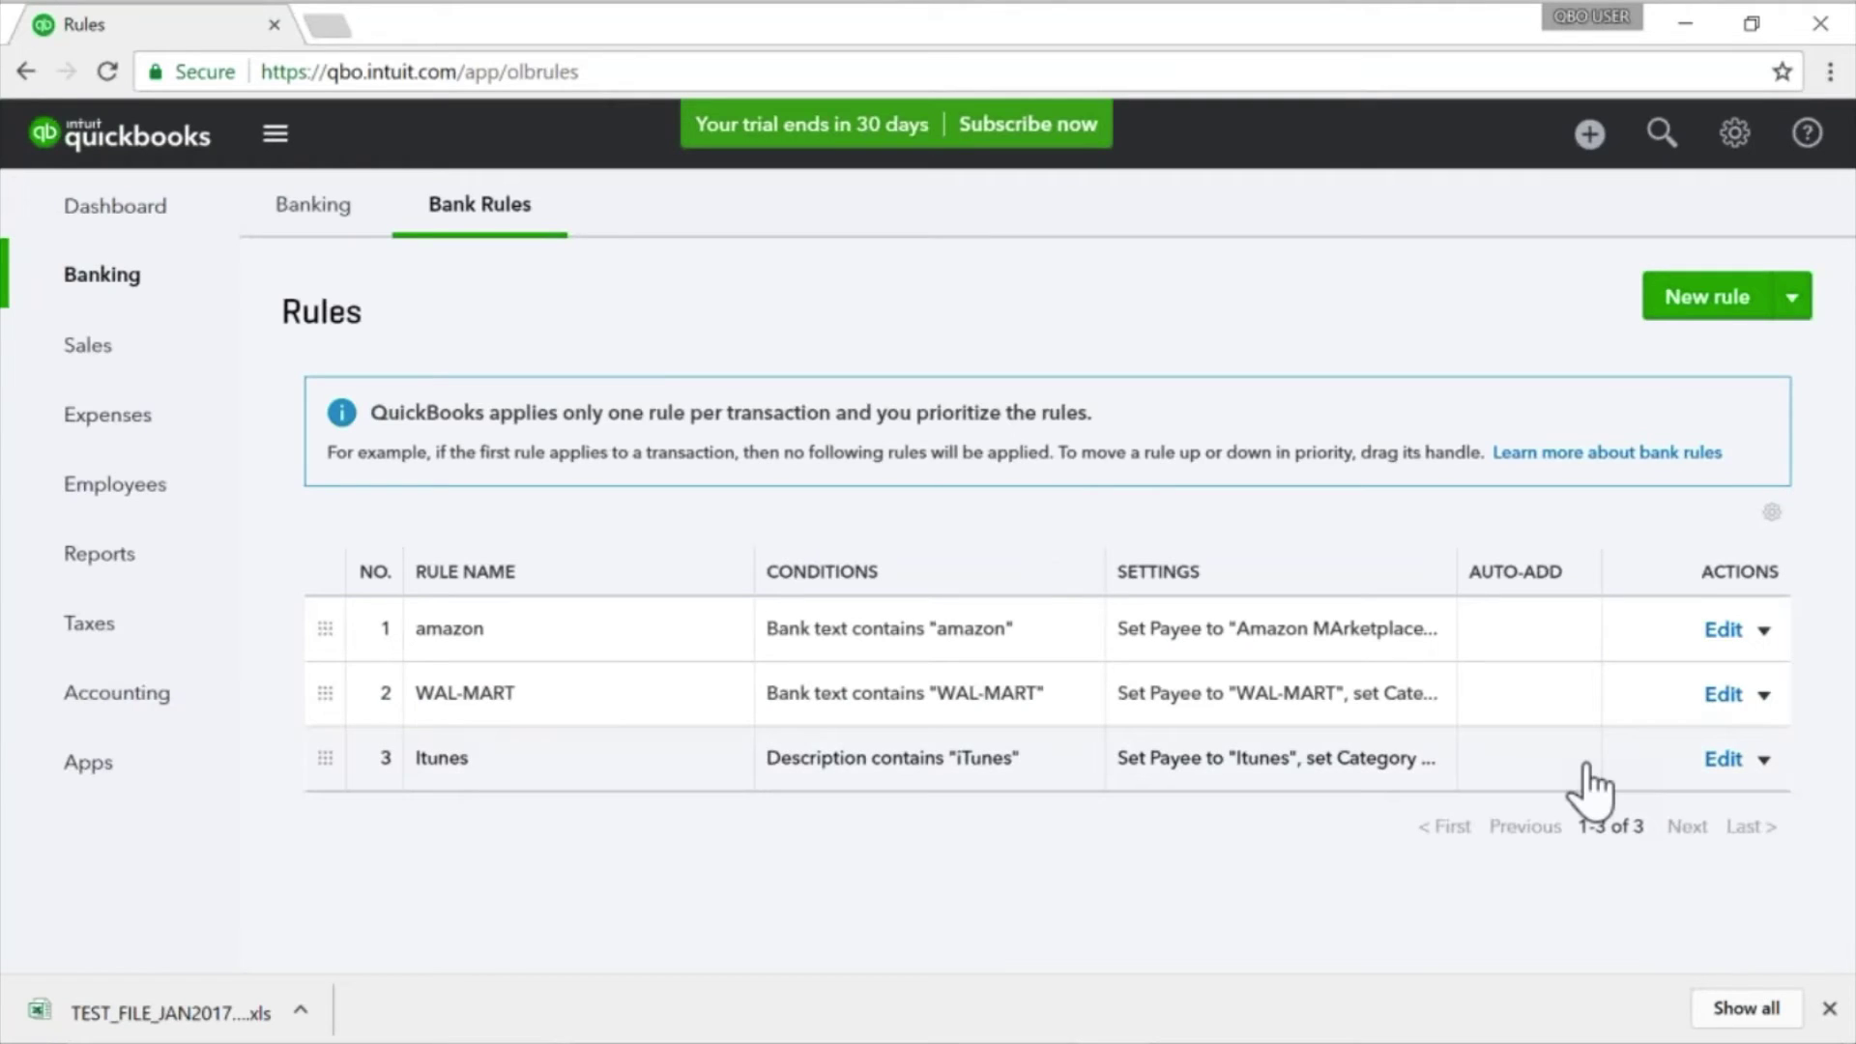
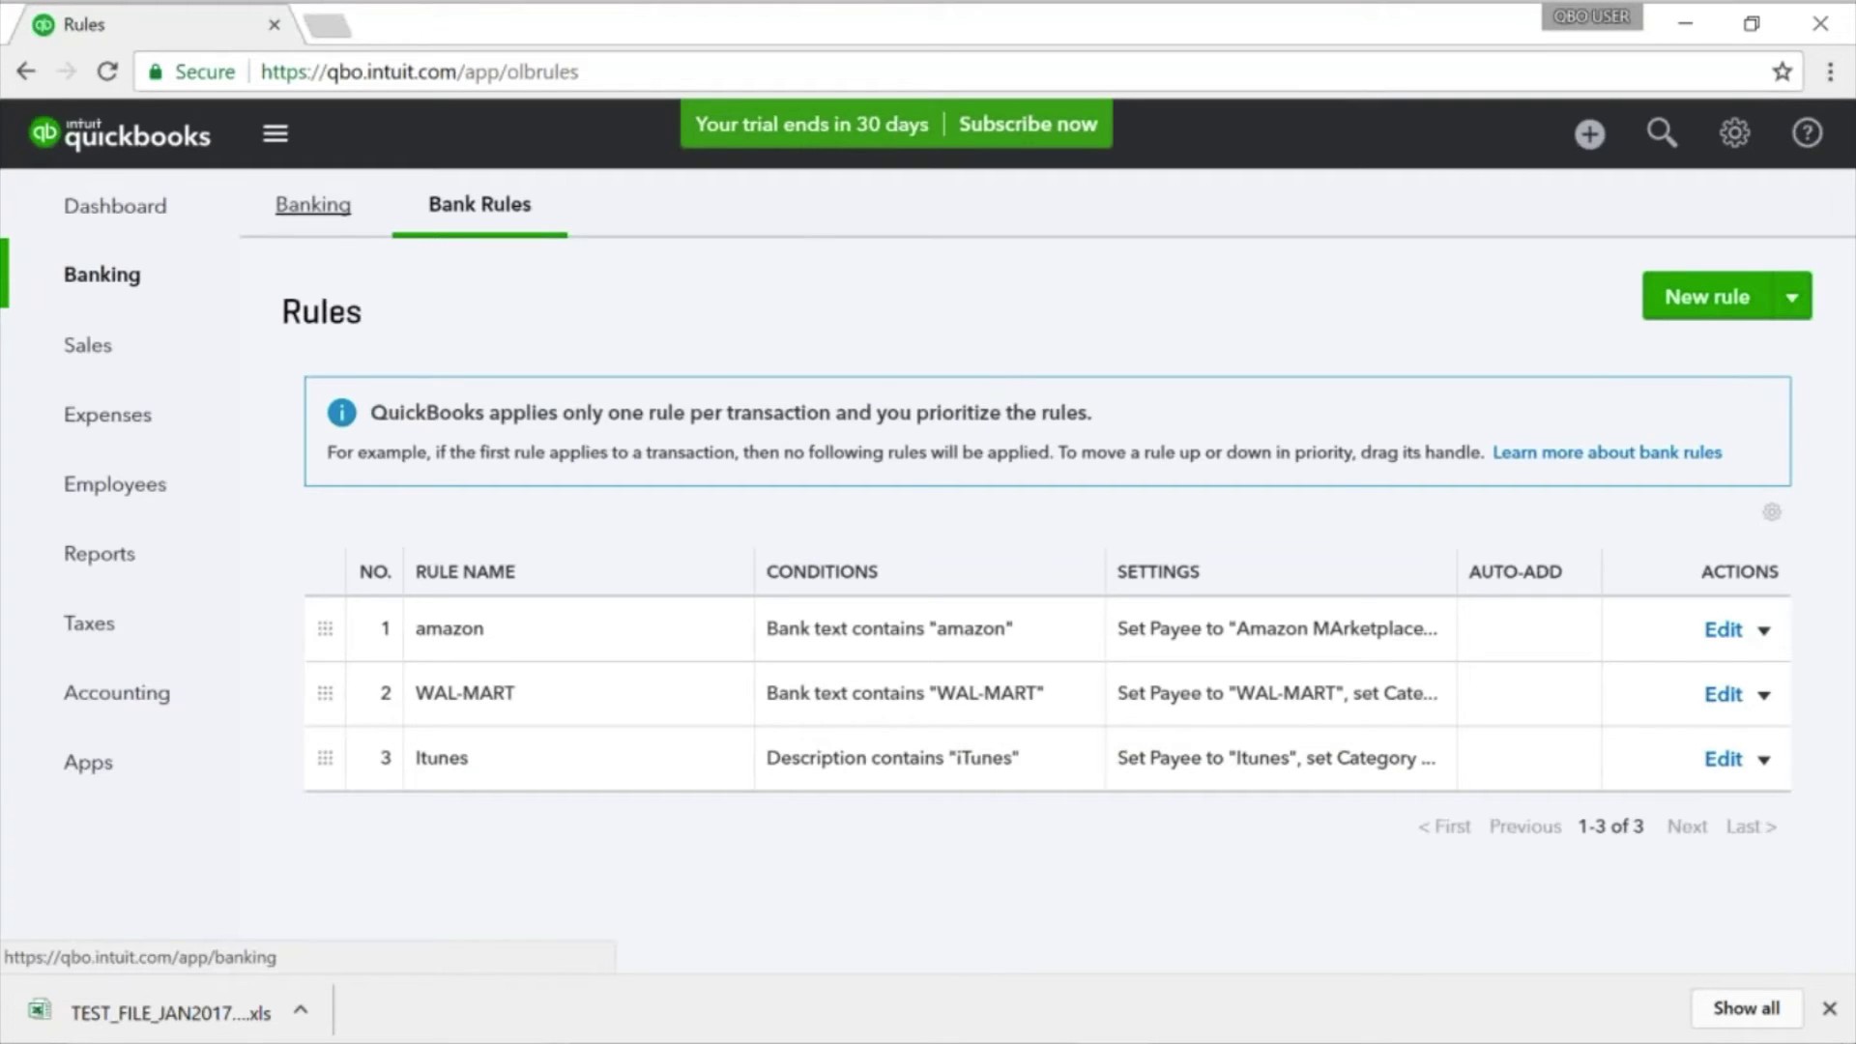
Step: Return to the Chase transactions on the banking page and start a new bank file upload
{"action": "left_click", "coordinate": [312, 204]}
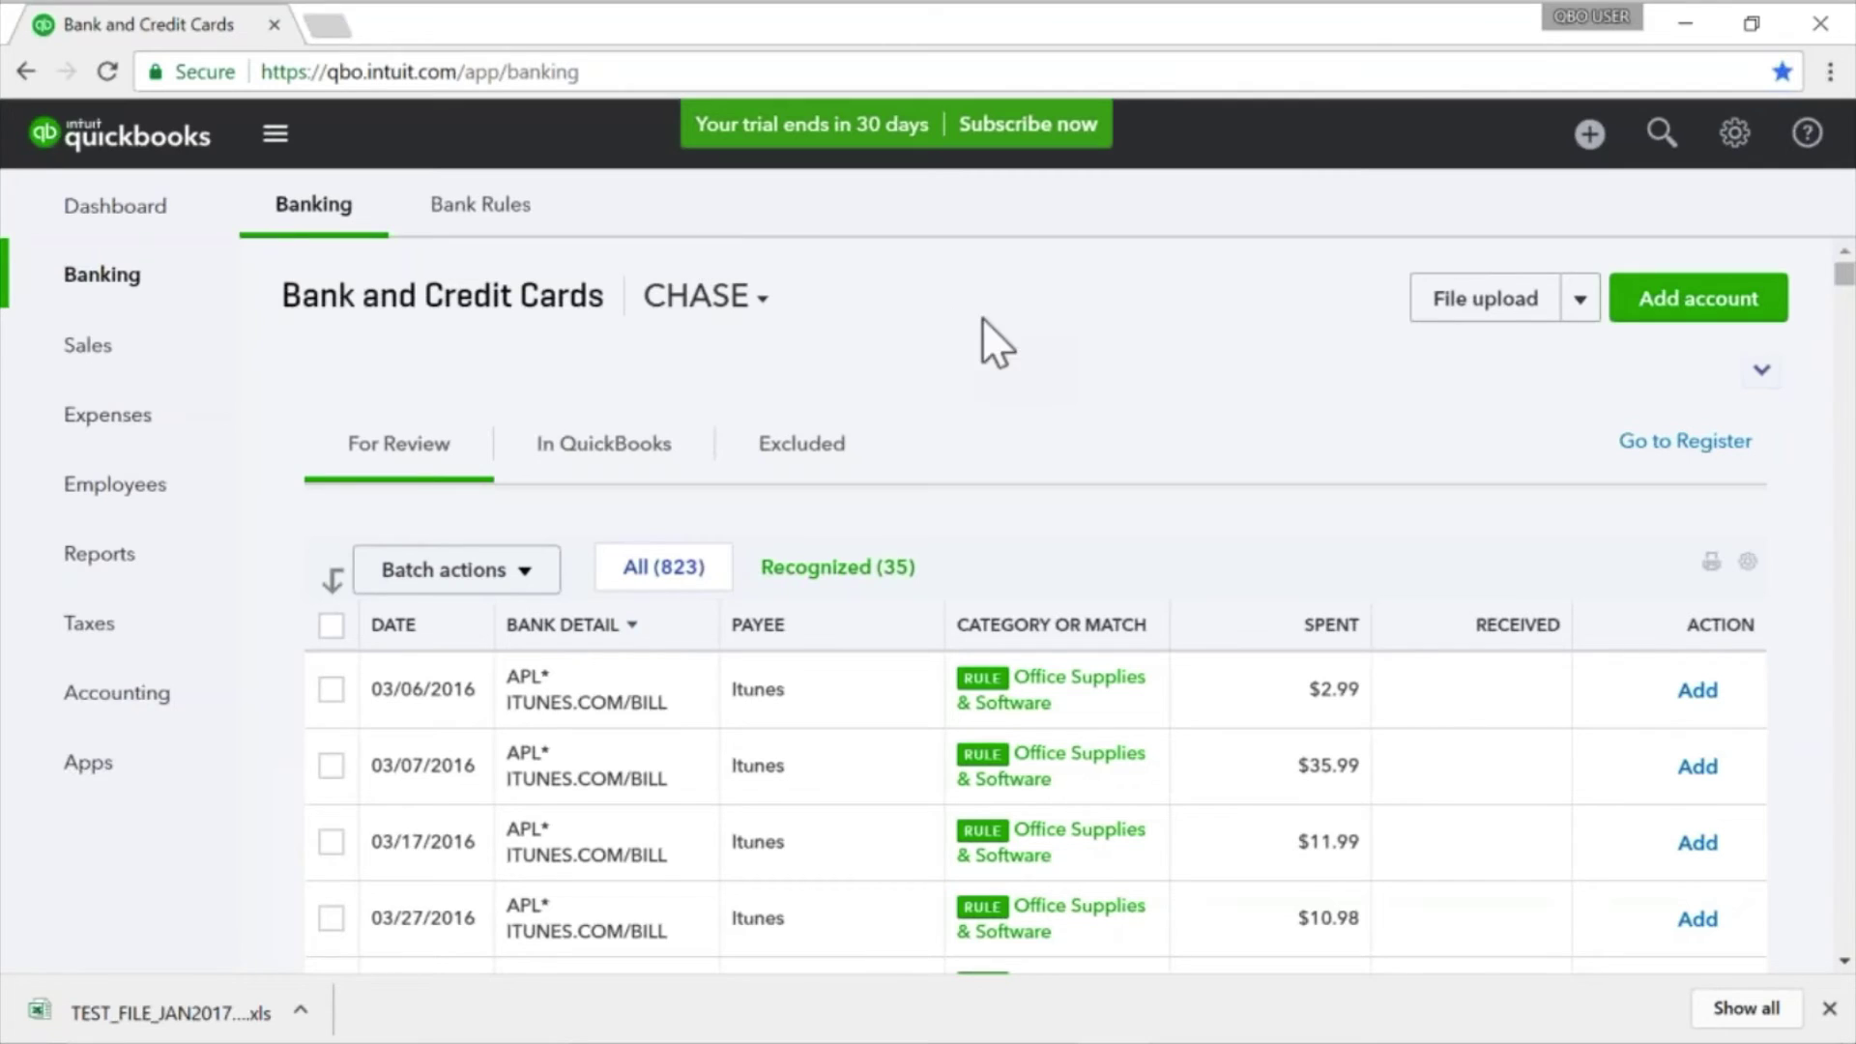
{"action": "left_click", "coordinate": [1579, 300]}
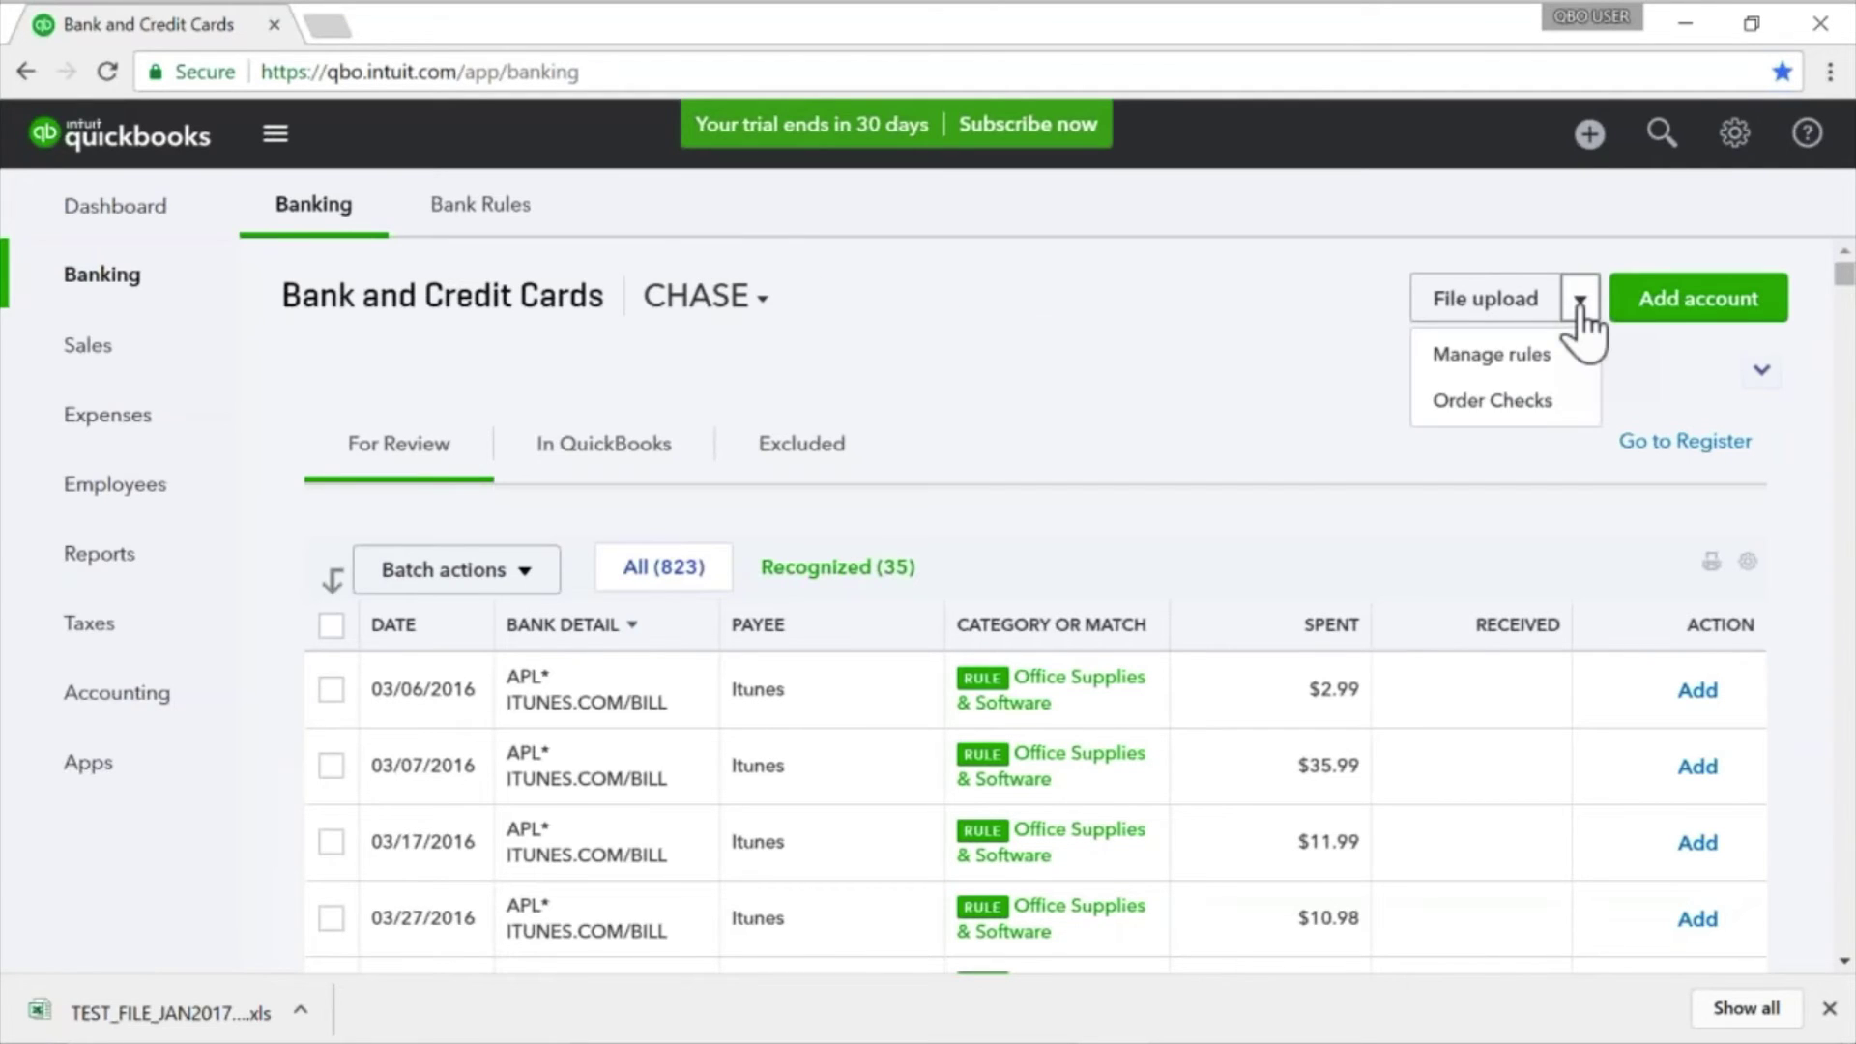
{"action": "left_click", "coordinate": [1488, 308]}
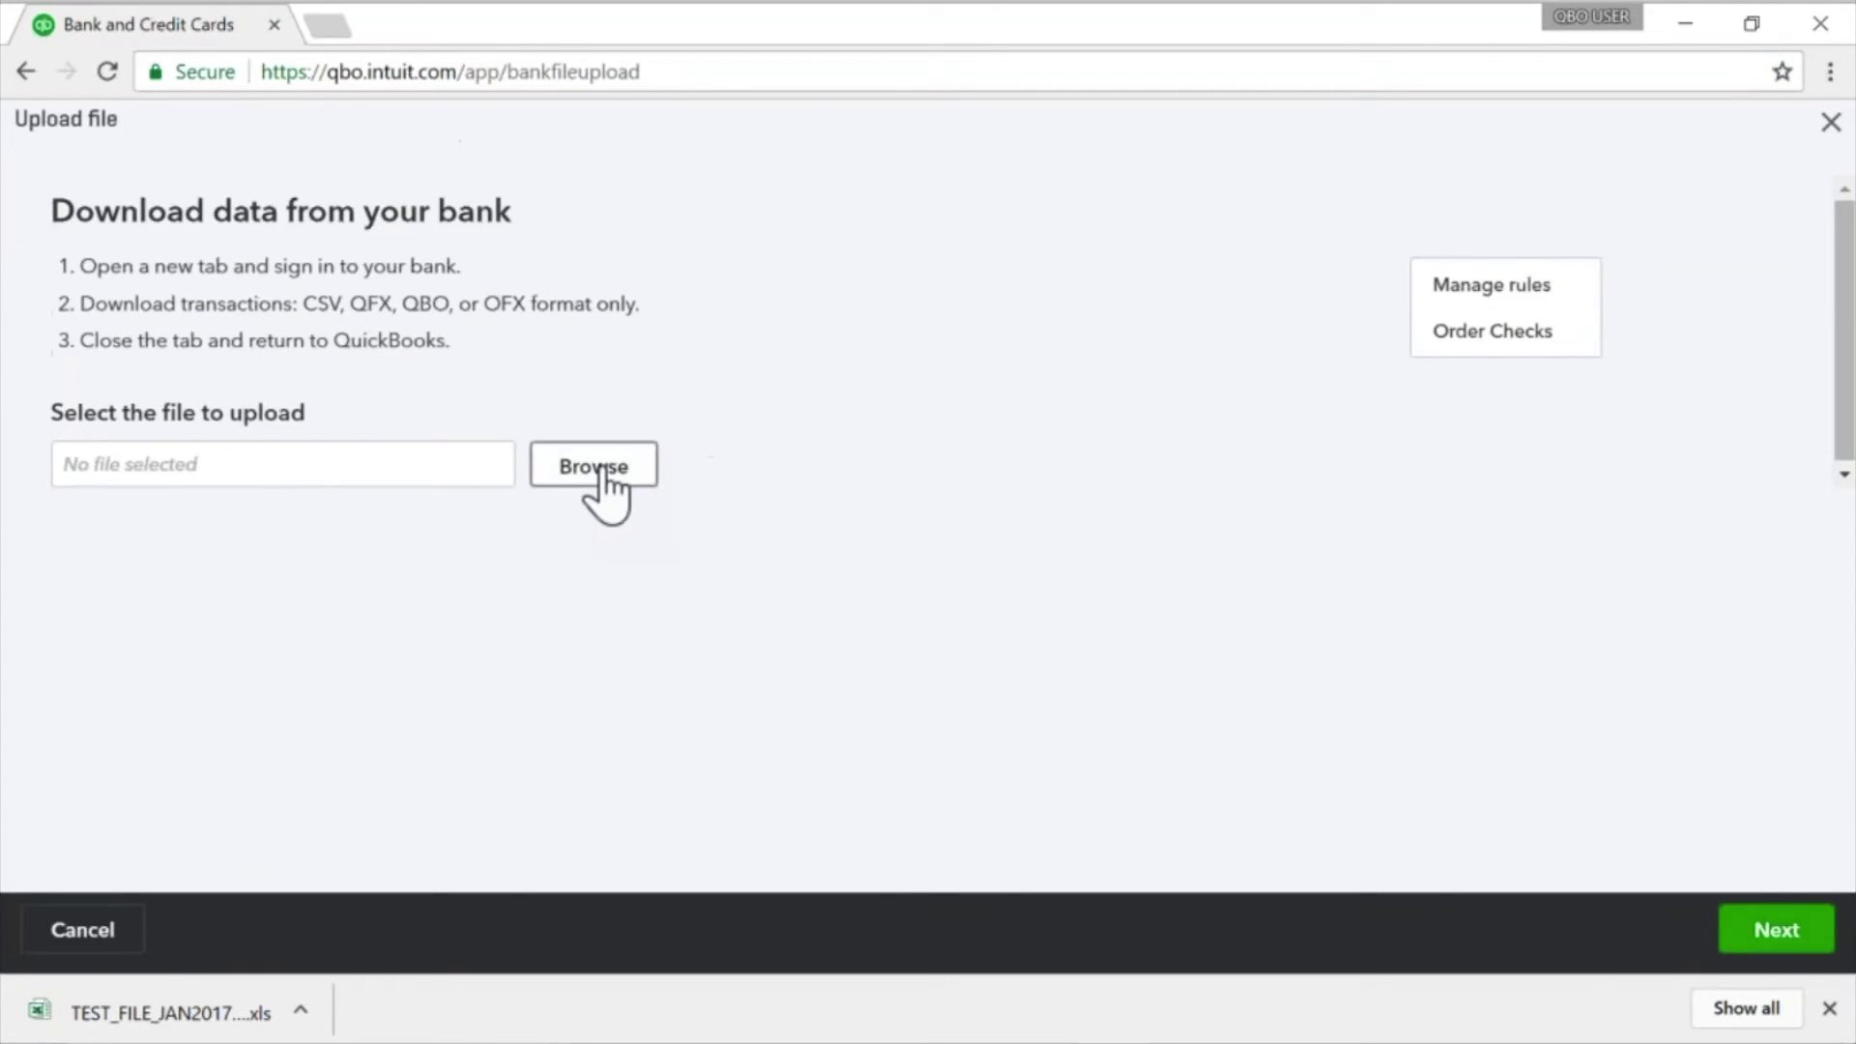
Step: Choose Activity.CSV from the Desktop as the bank file to upload and continue to the account selection
{"action": "left_click", "coordinate": [595, 468]}
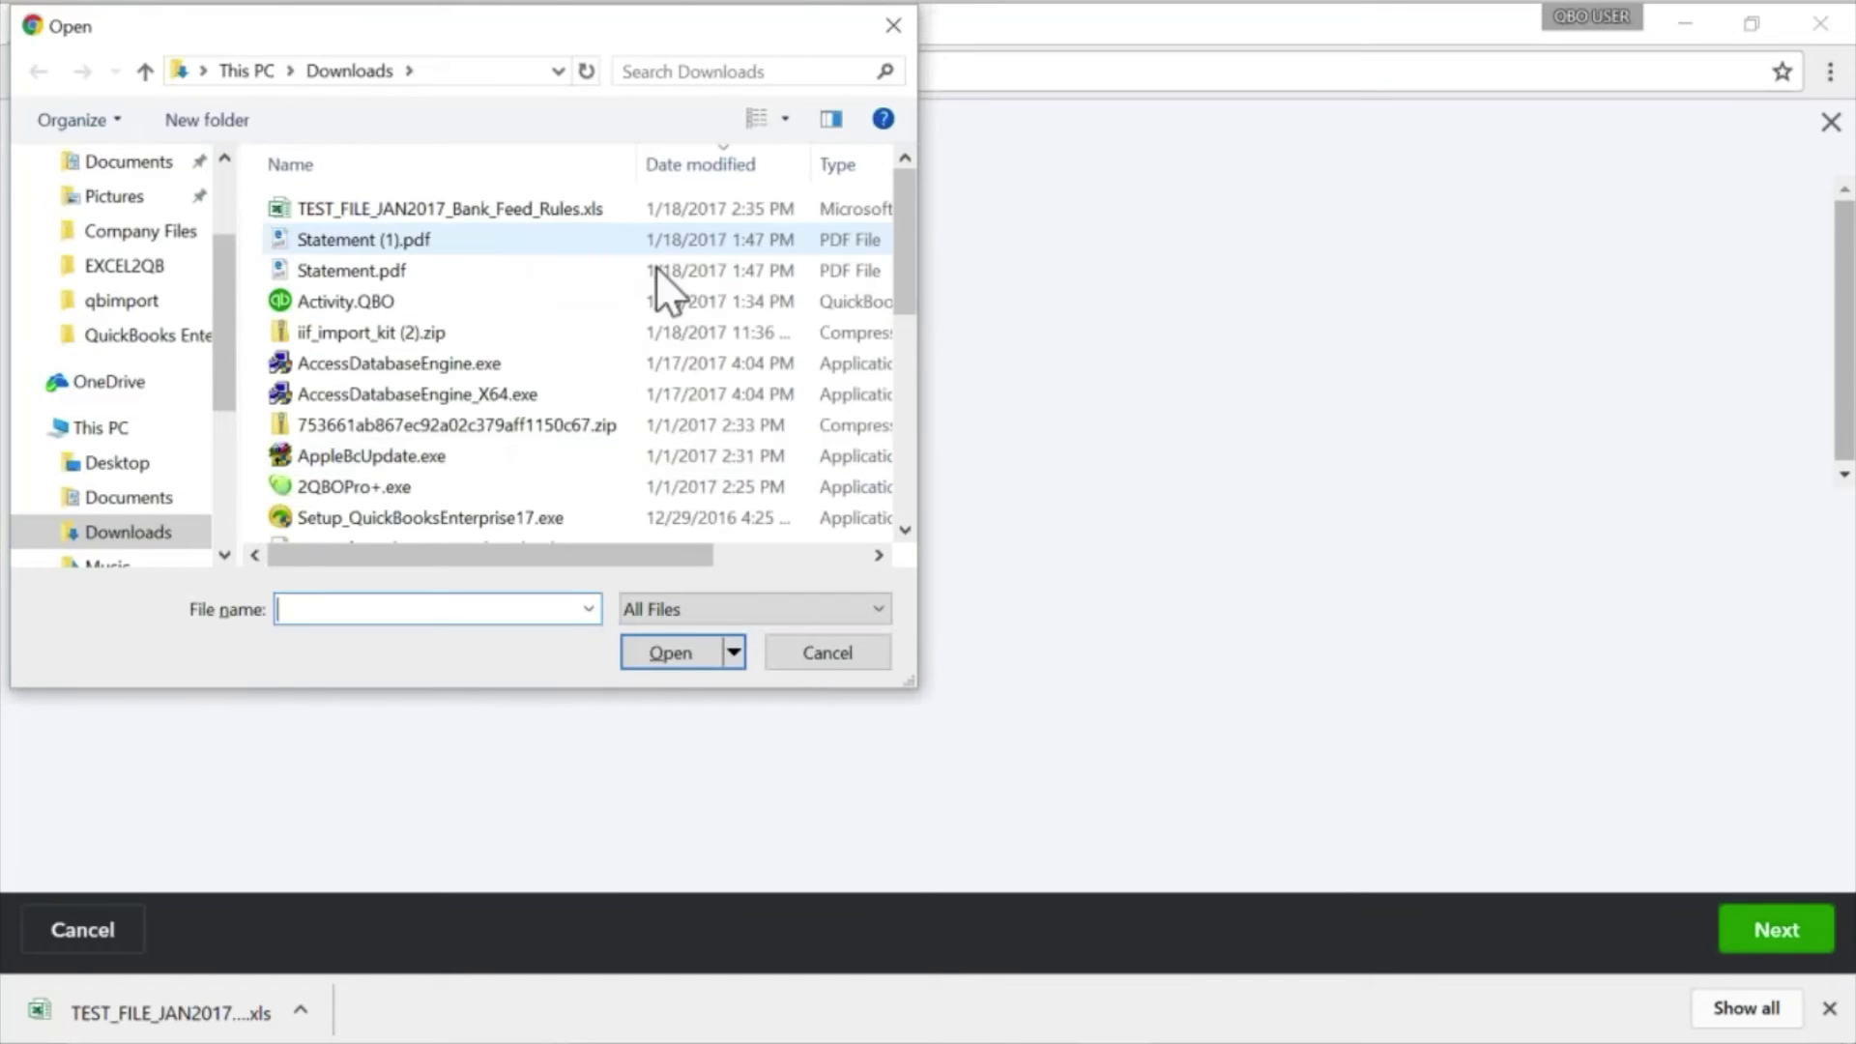
{"action": "left_click", "coordinate": [913, 429]}
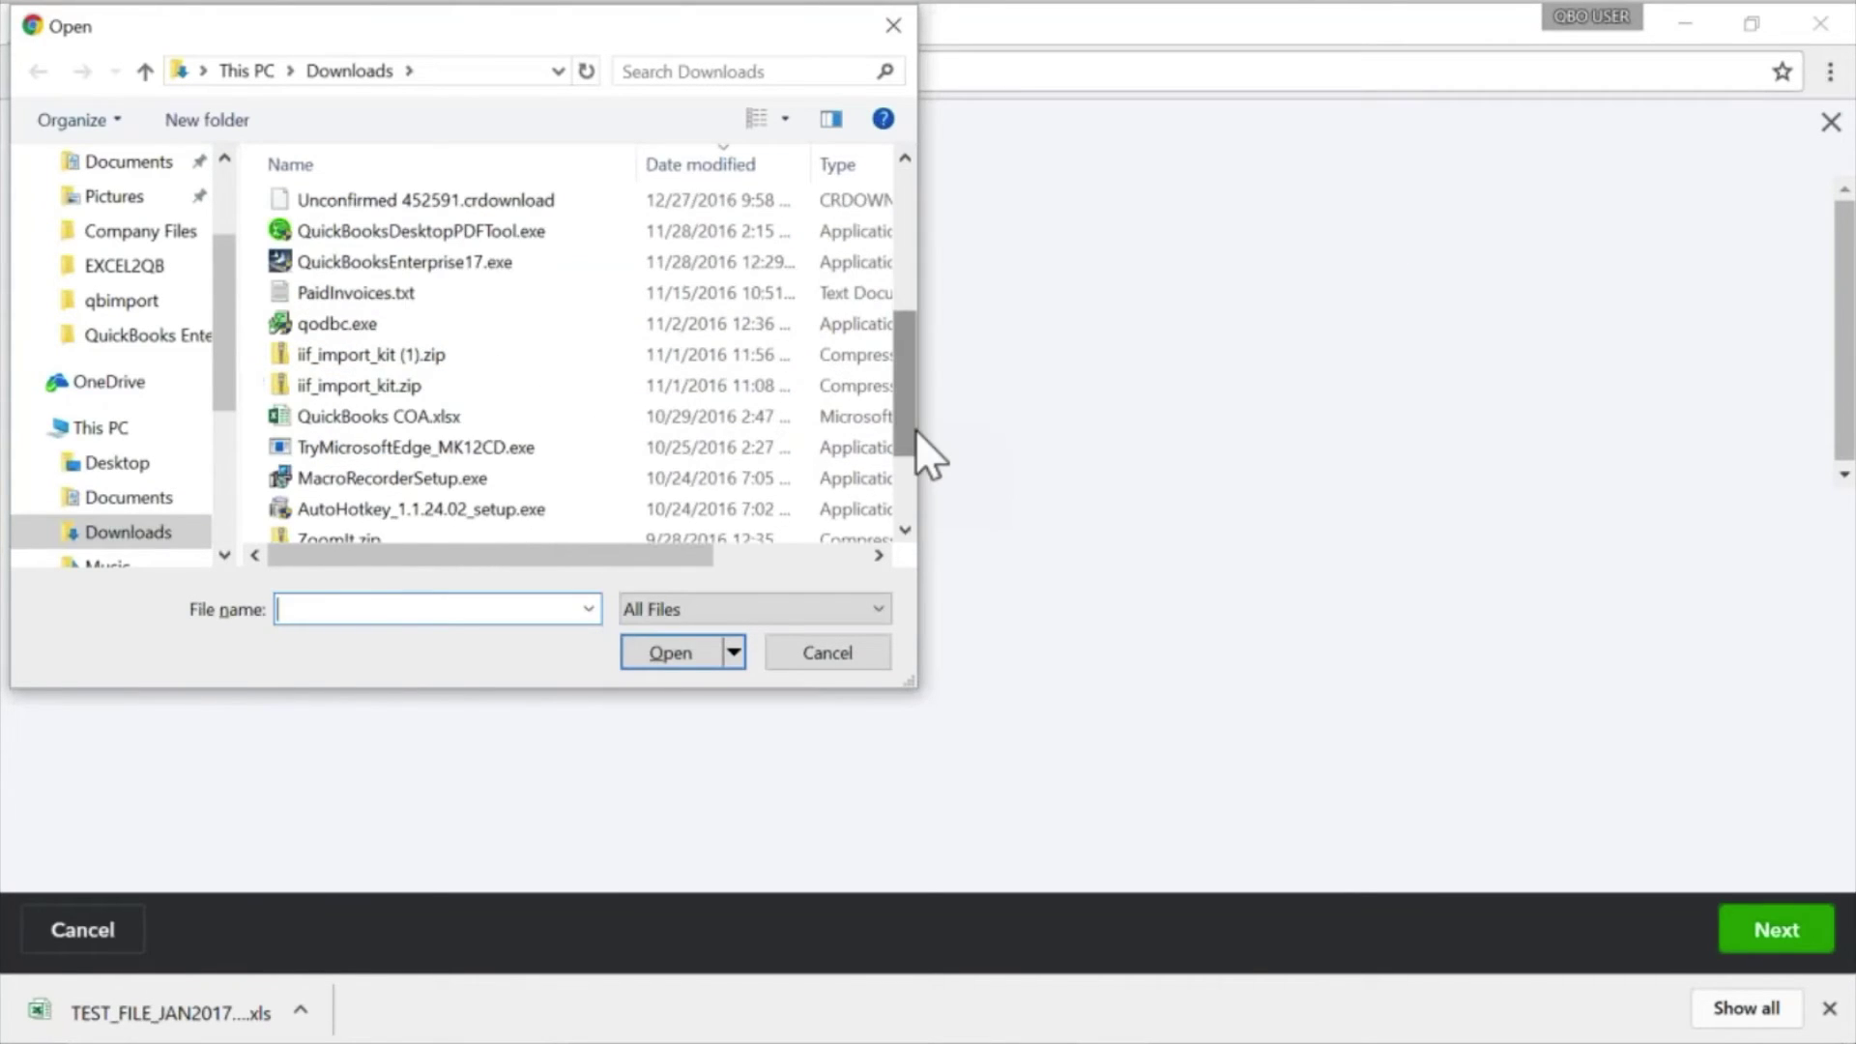
{"action": "left_click_drag", "start_coordinate": [909, 393], "coordinate": [925, 273]}
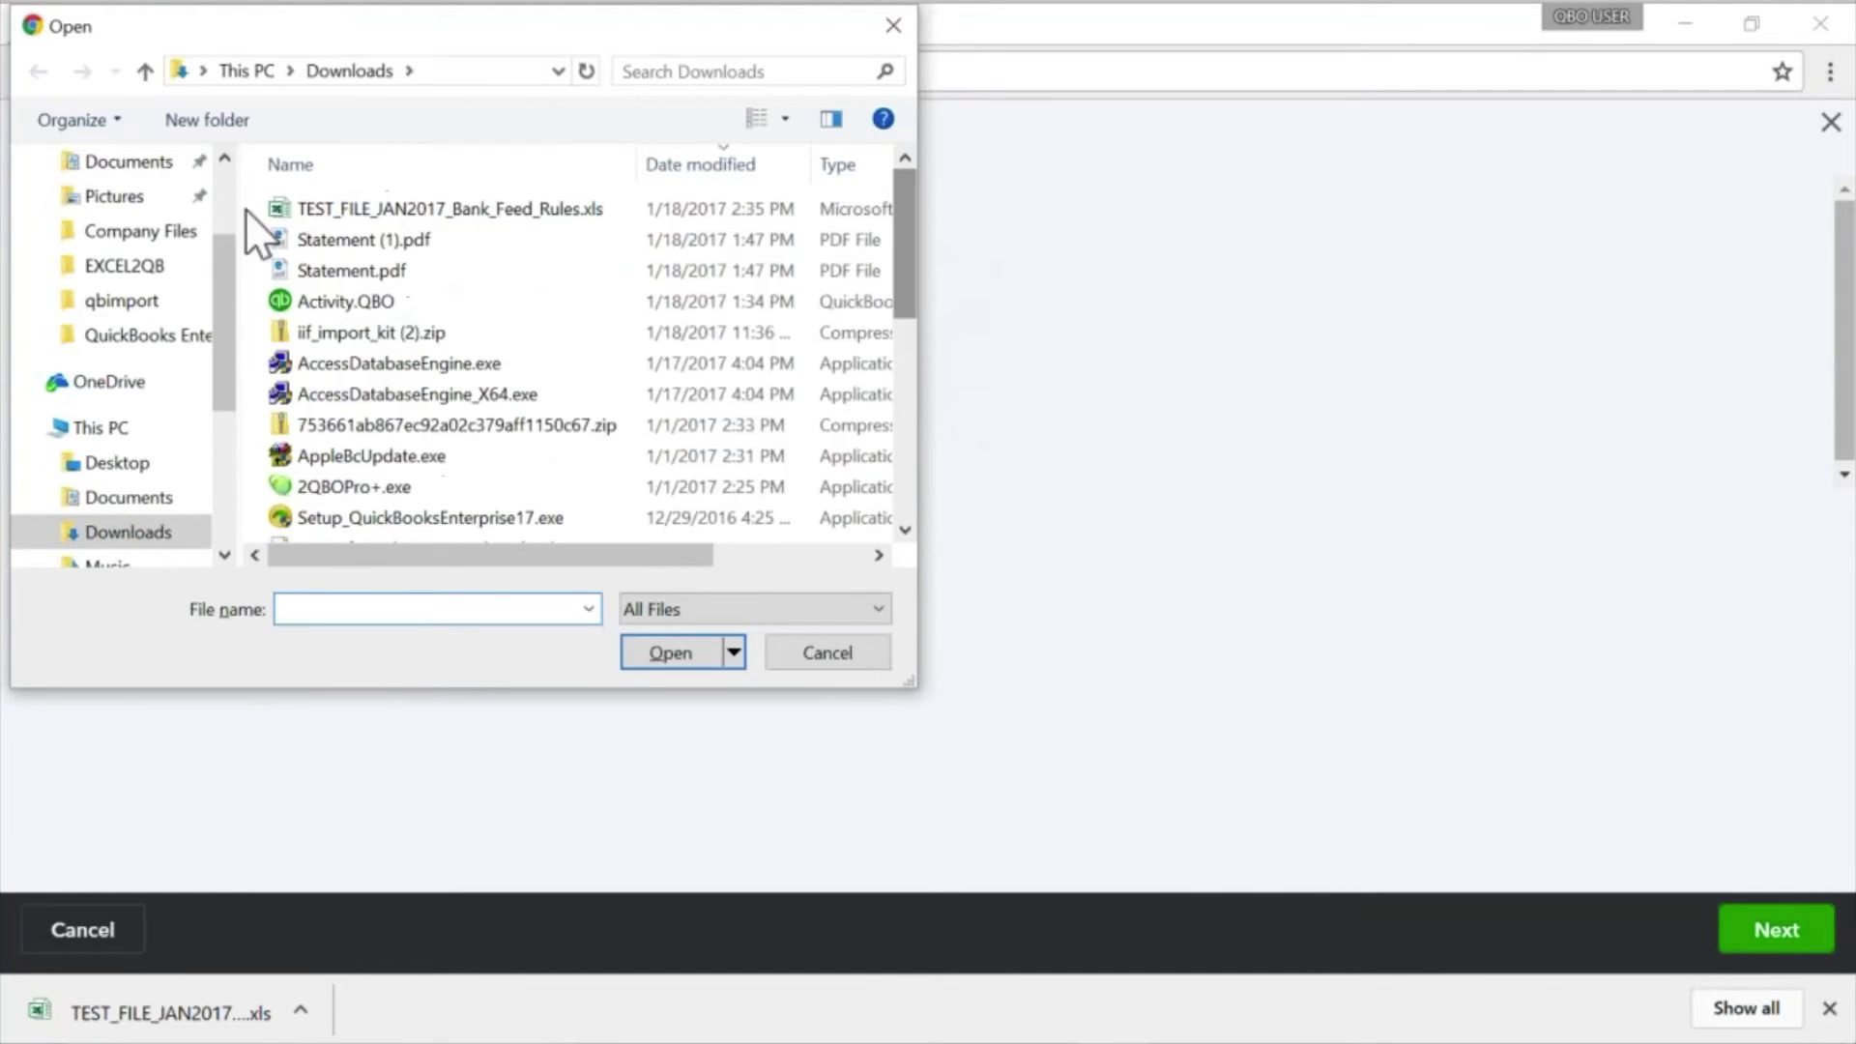
{"action": "left_click", "coordinate": [132, 232]}
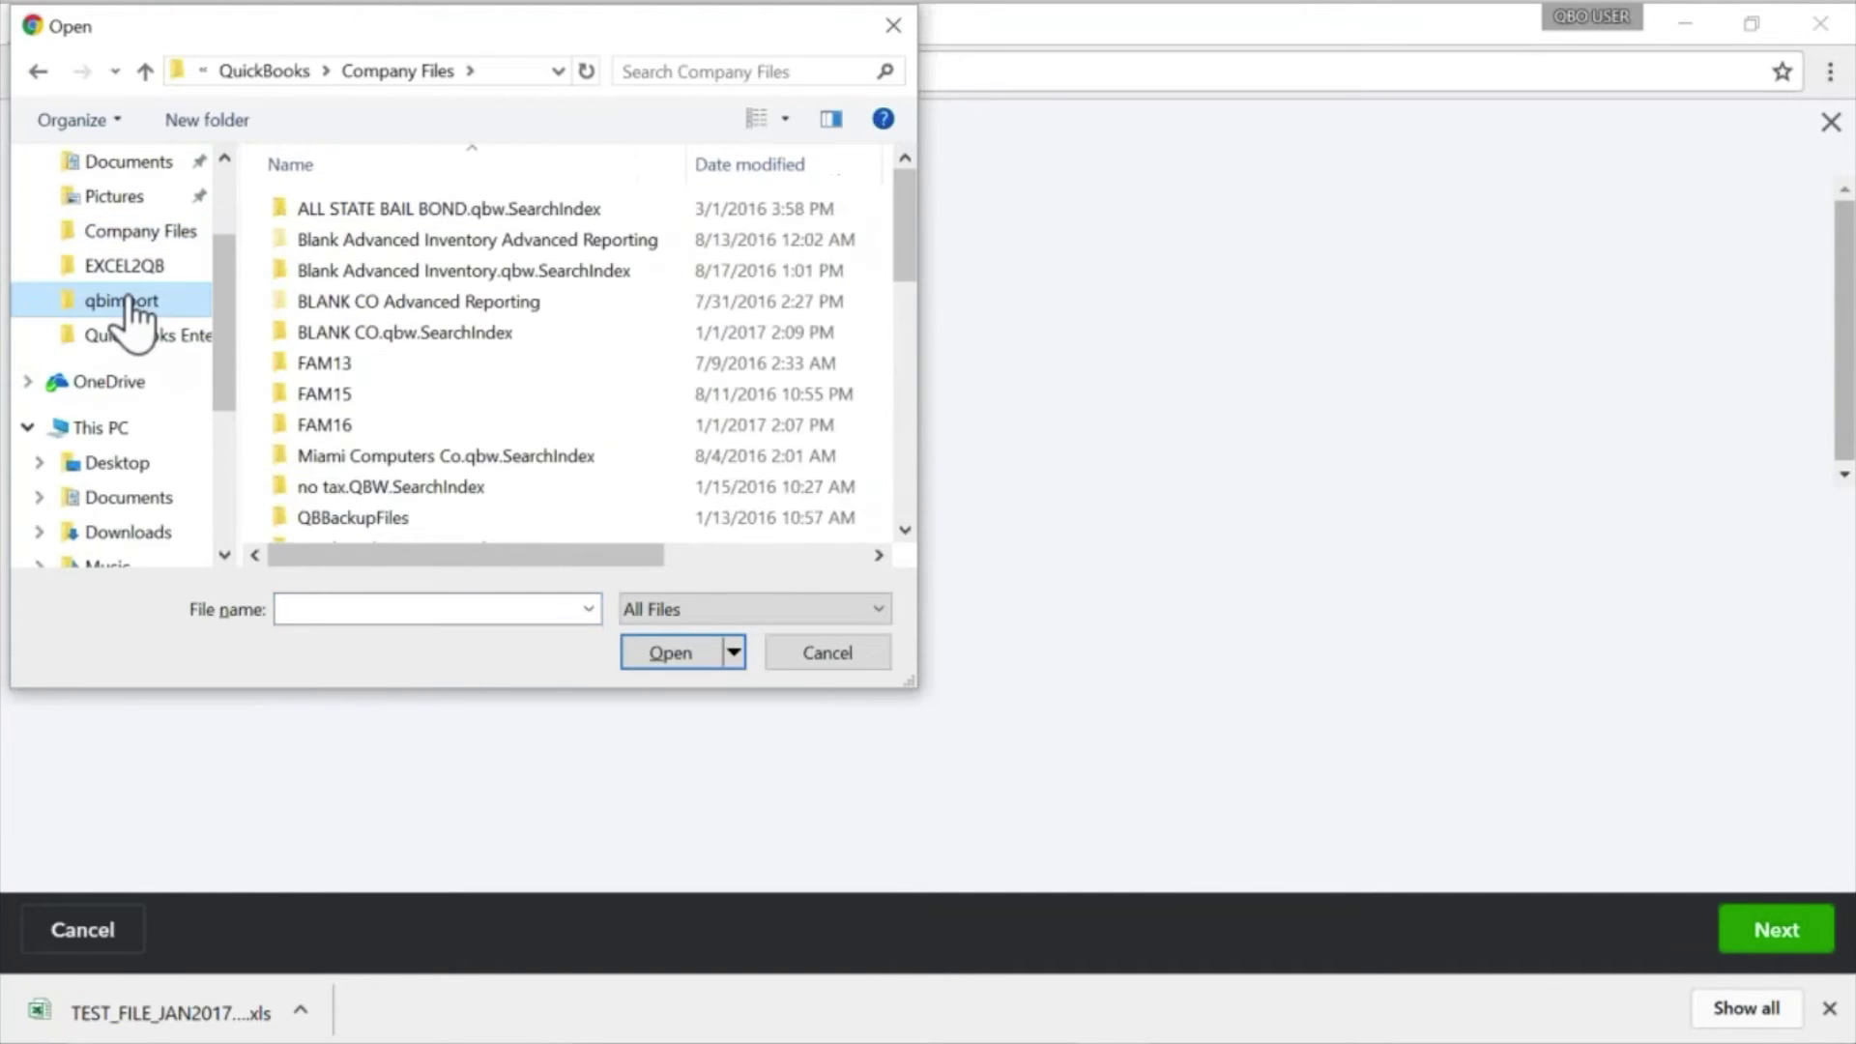
{"action": "left_click", "coordinate": [121, 301]}
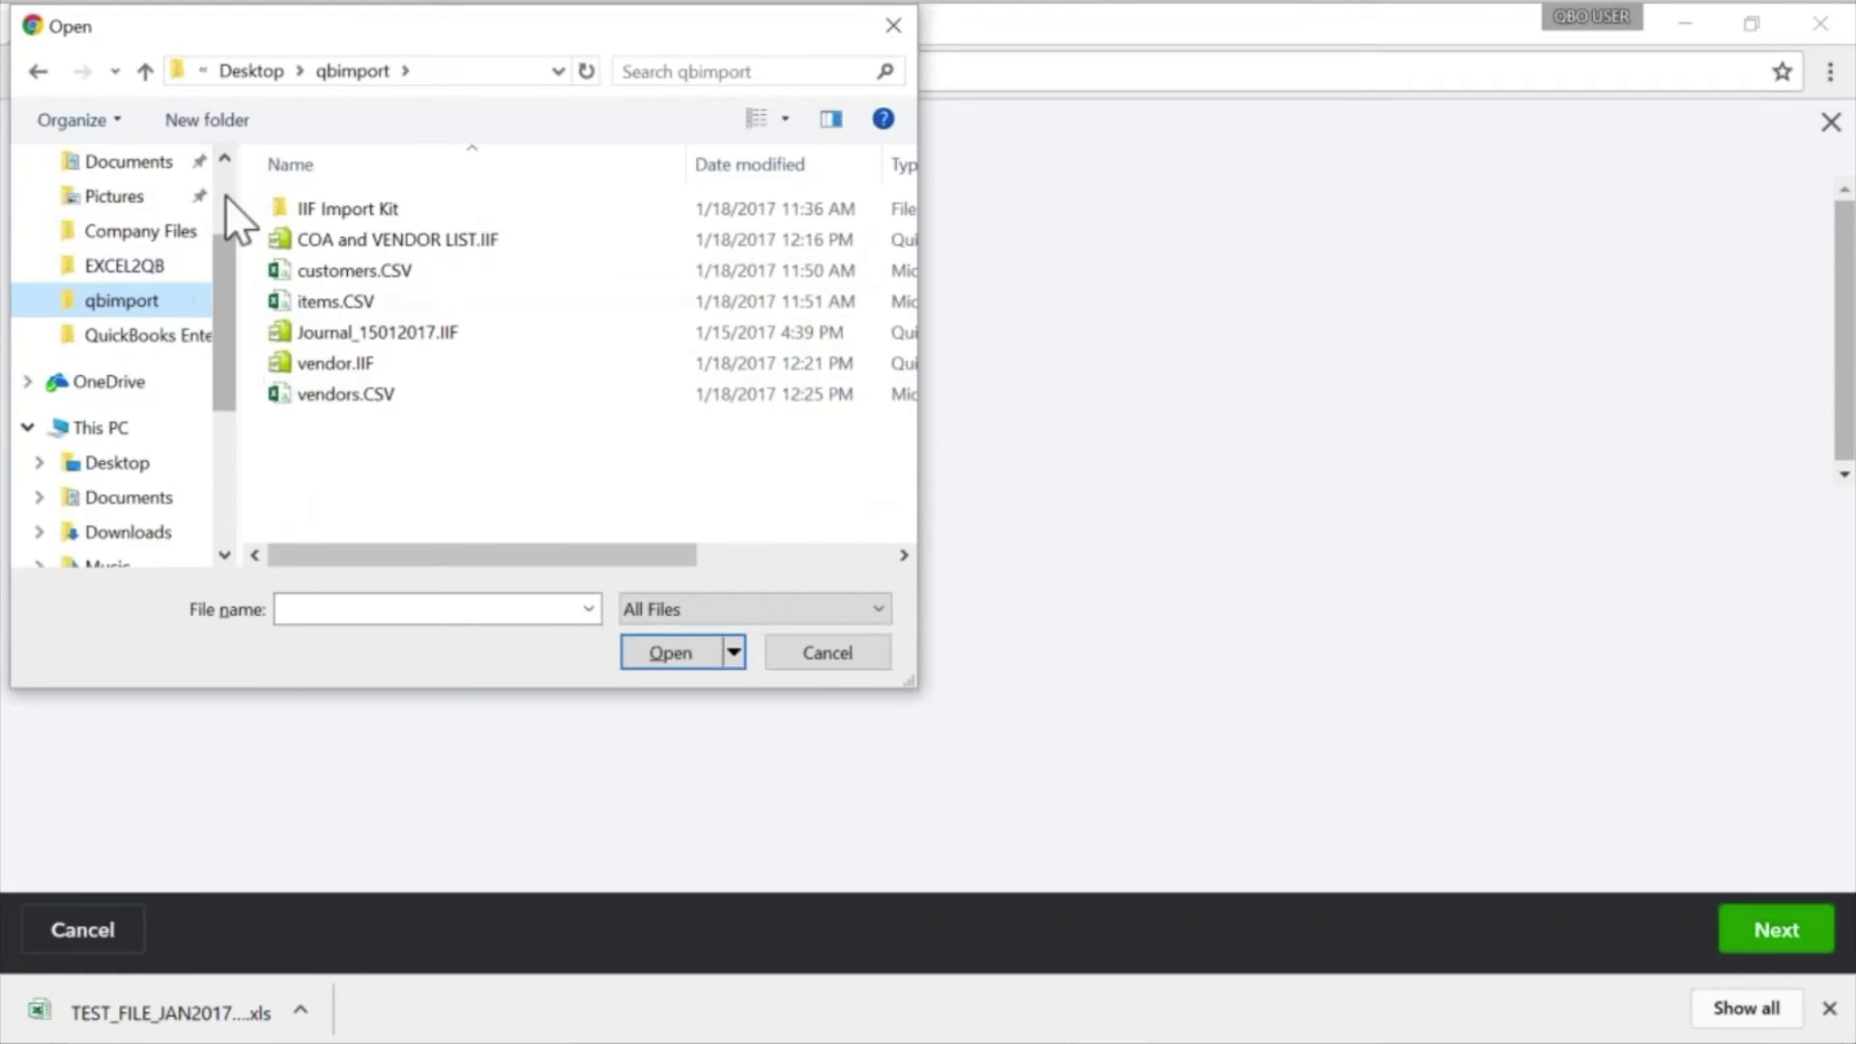
{"action": "scroll", "coordinate": [224, 195], "scroll_direction": "up", "scroll_amount": 3}
{"action": "left_click", "coordinate": [116, 290]}
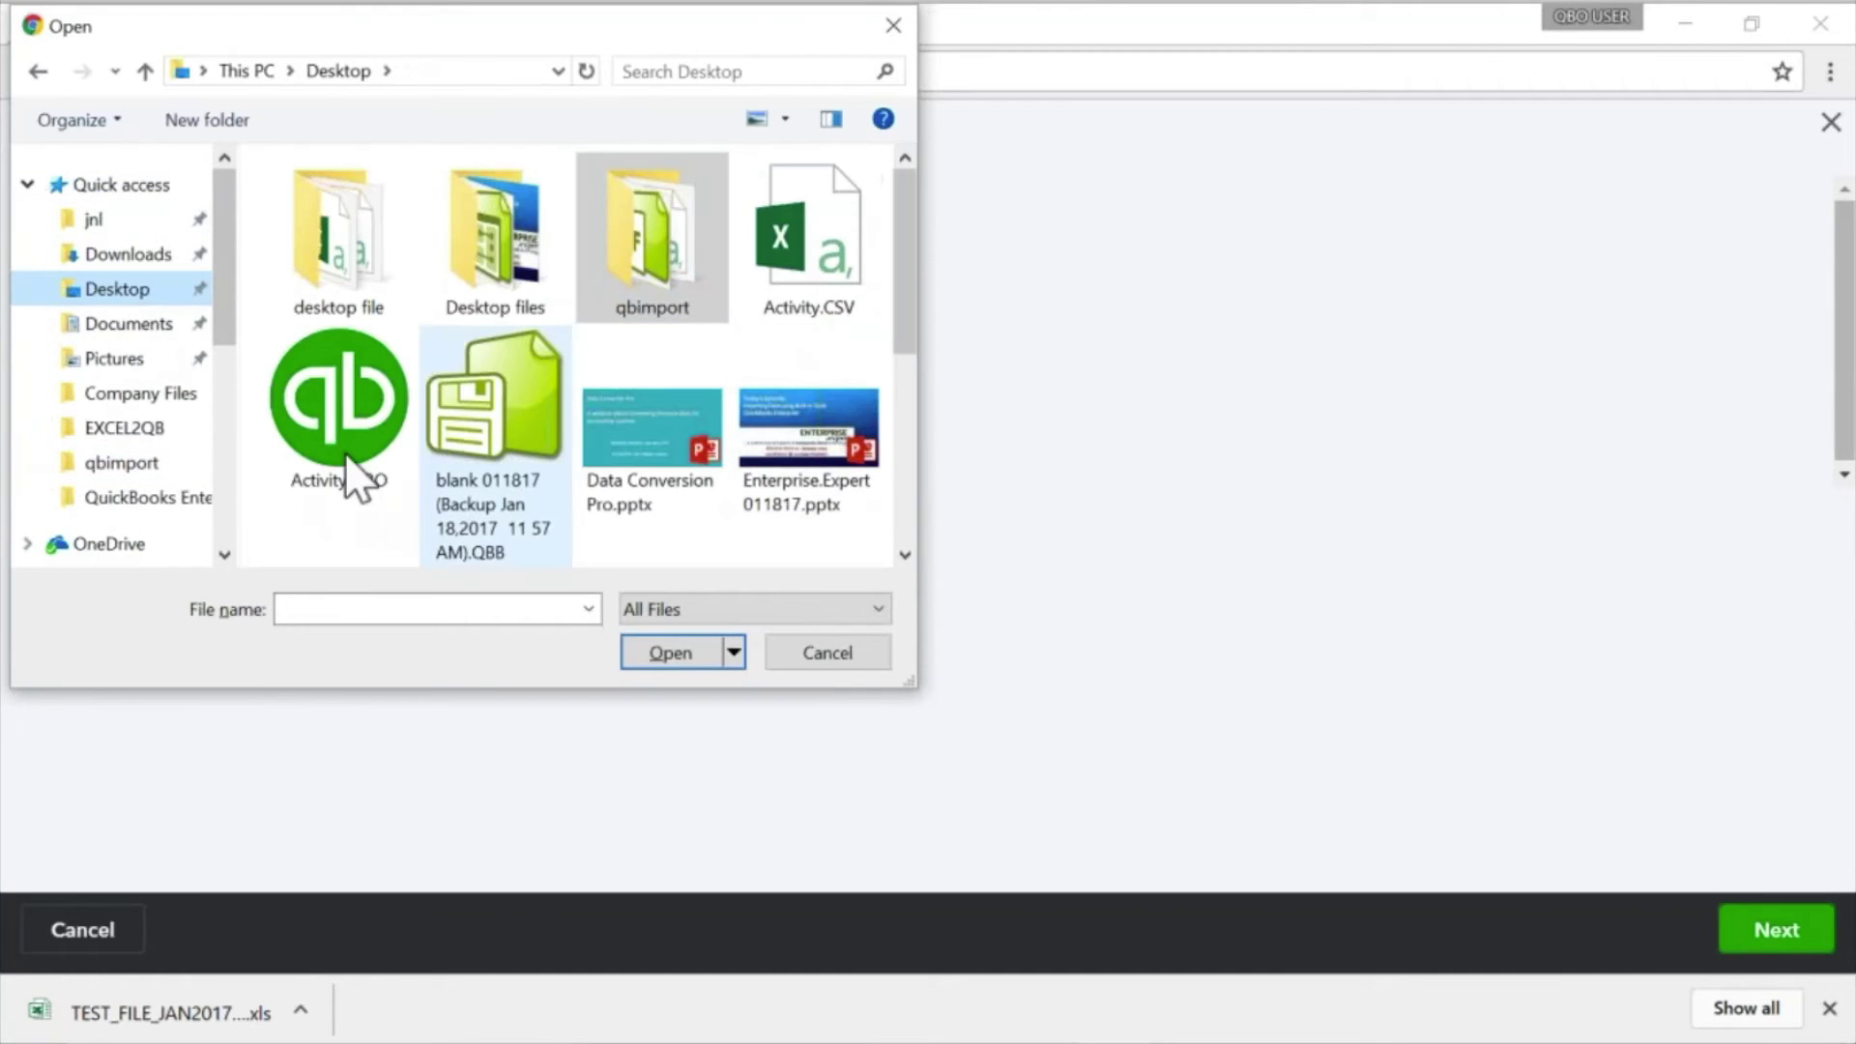
{"action": "left_click", "coordinate": [820, 252]}
{"action": "left_click", "coordinate": [710, 651]}
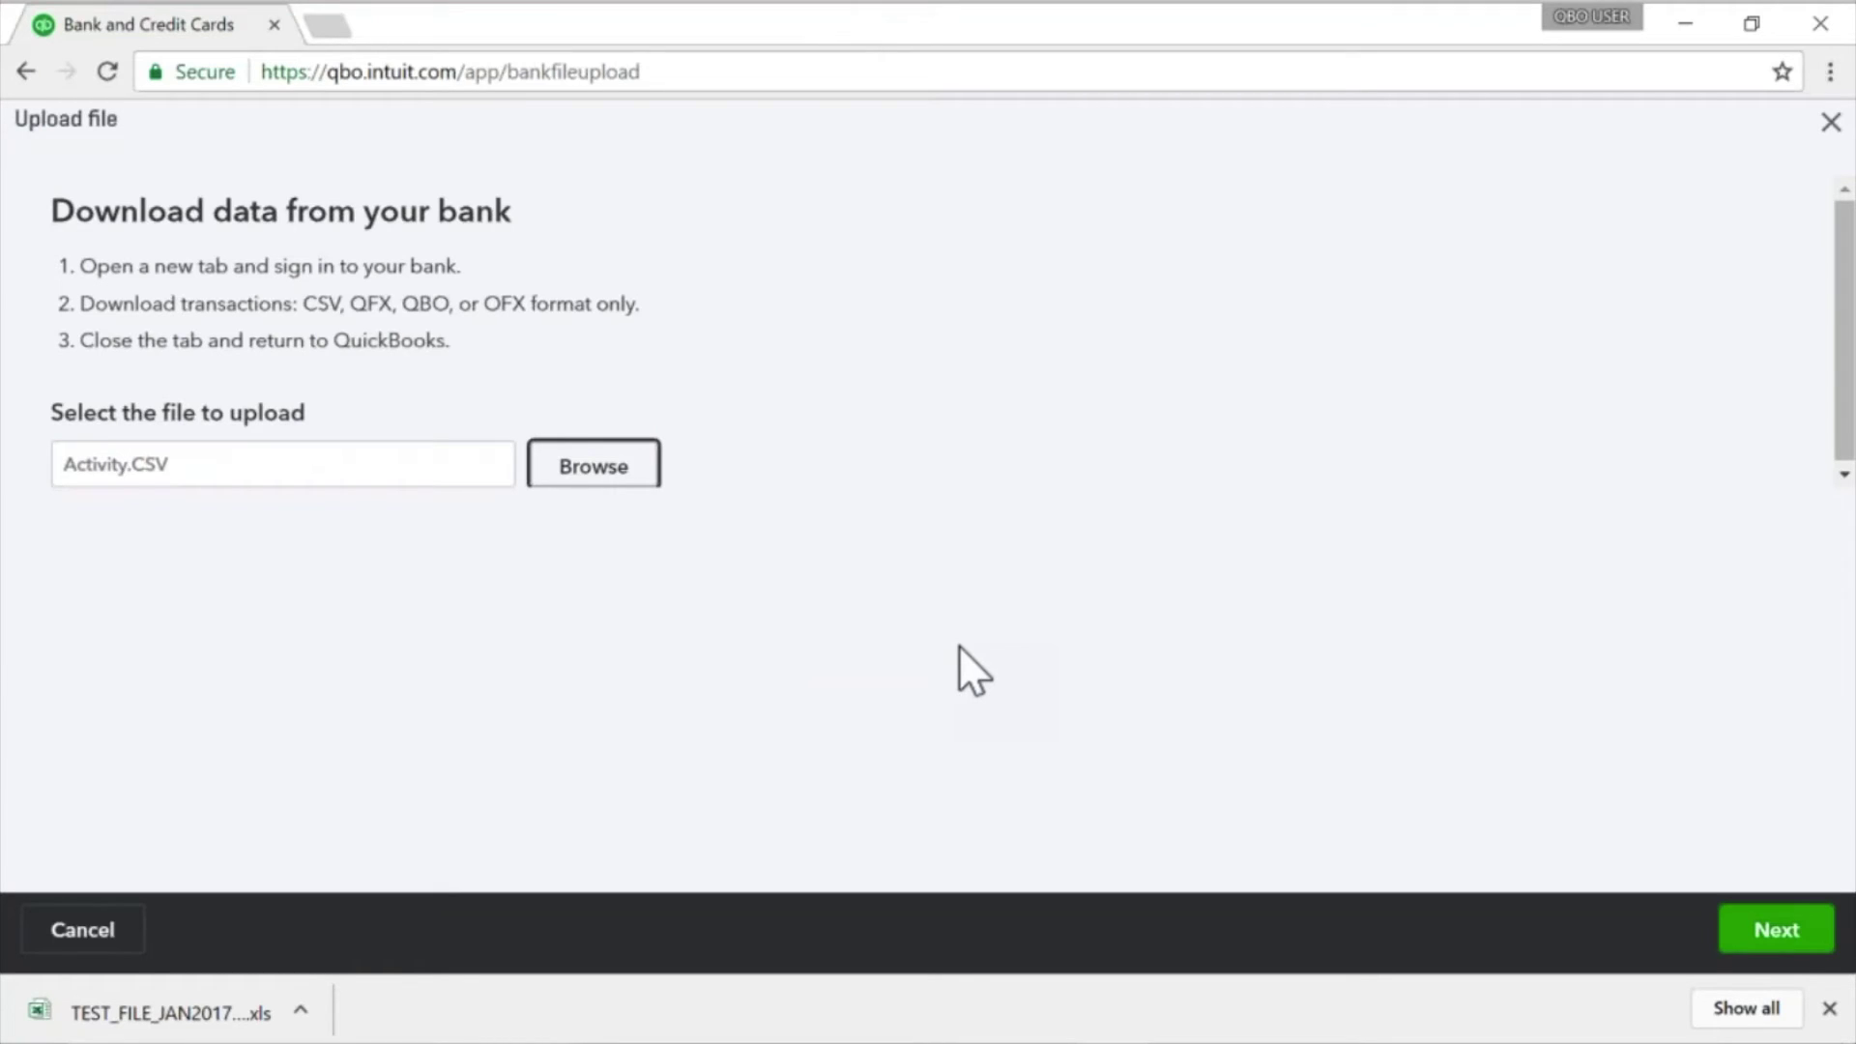
{"action": "left_click", "coordinate": [1798, 949]}
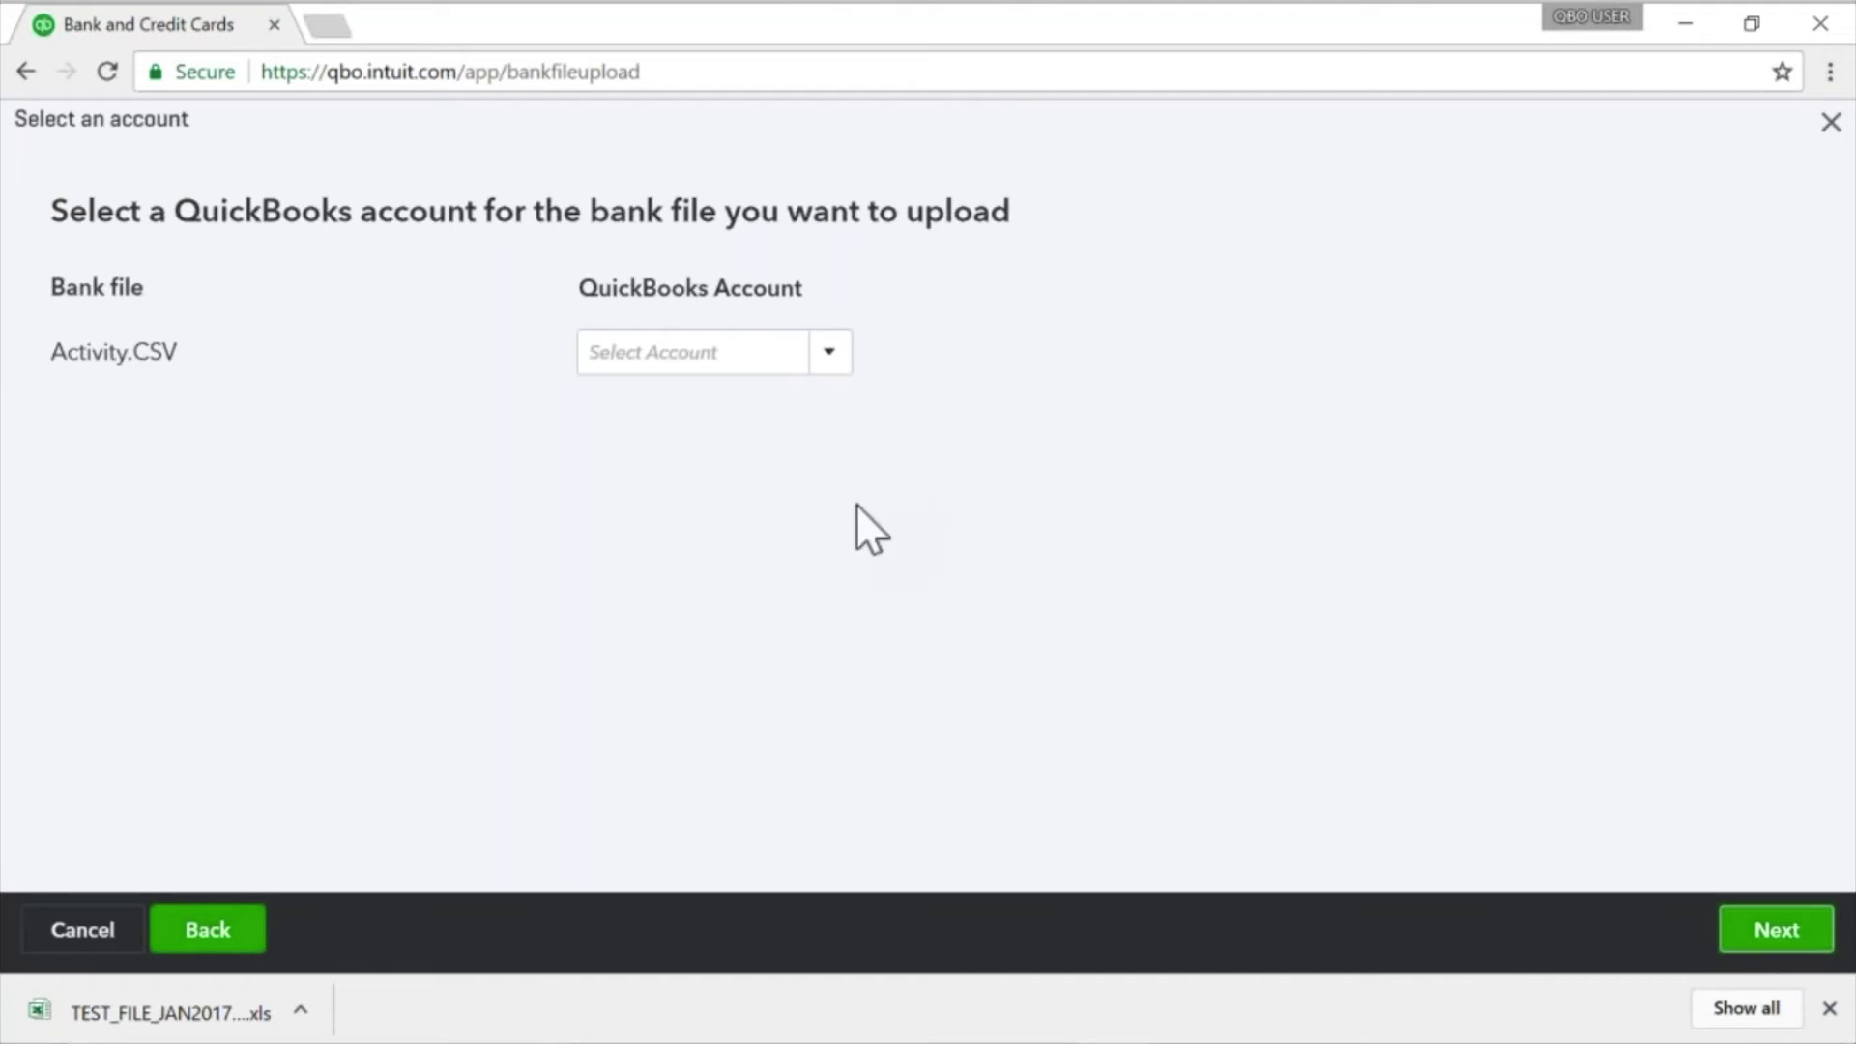
Step: Add a new Bank account named BANK CHASE with detail type Cash on hand as the destination for Activity.CSV
{"action": "left_click", "coordinate": [828, 356]}
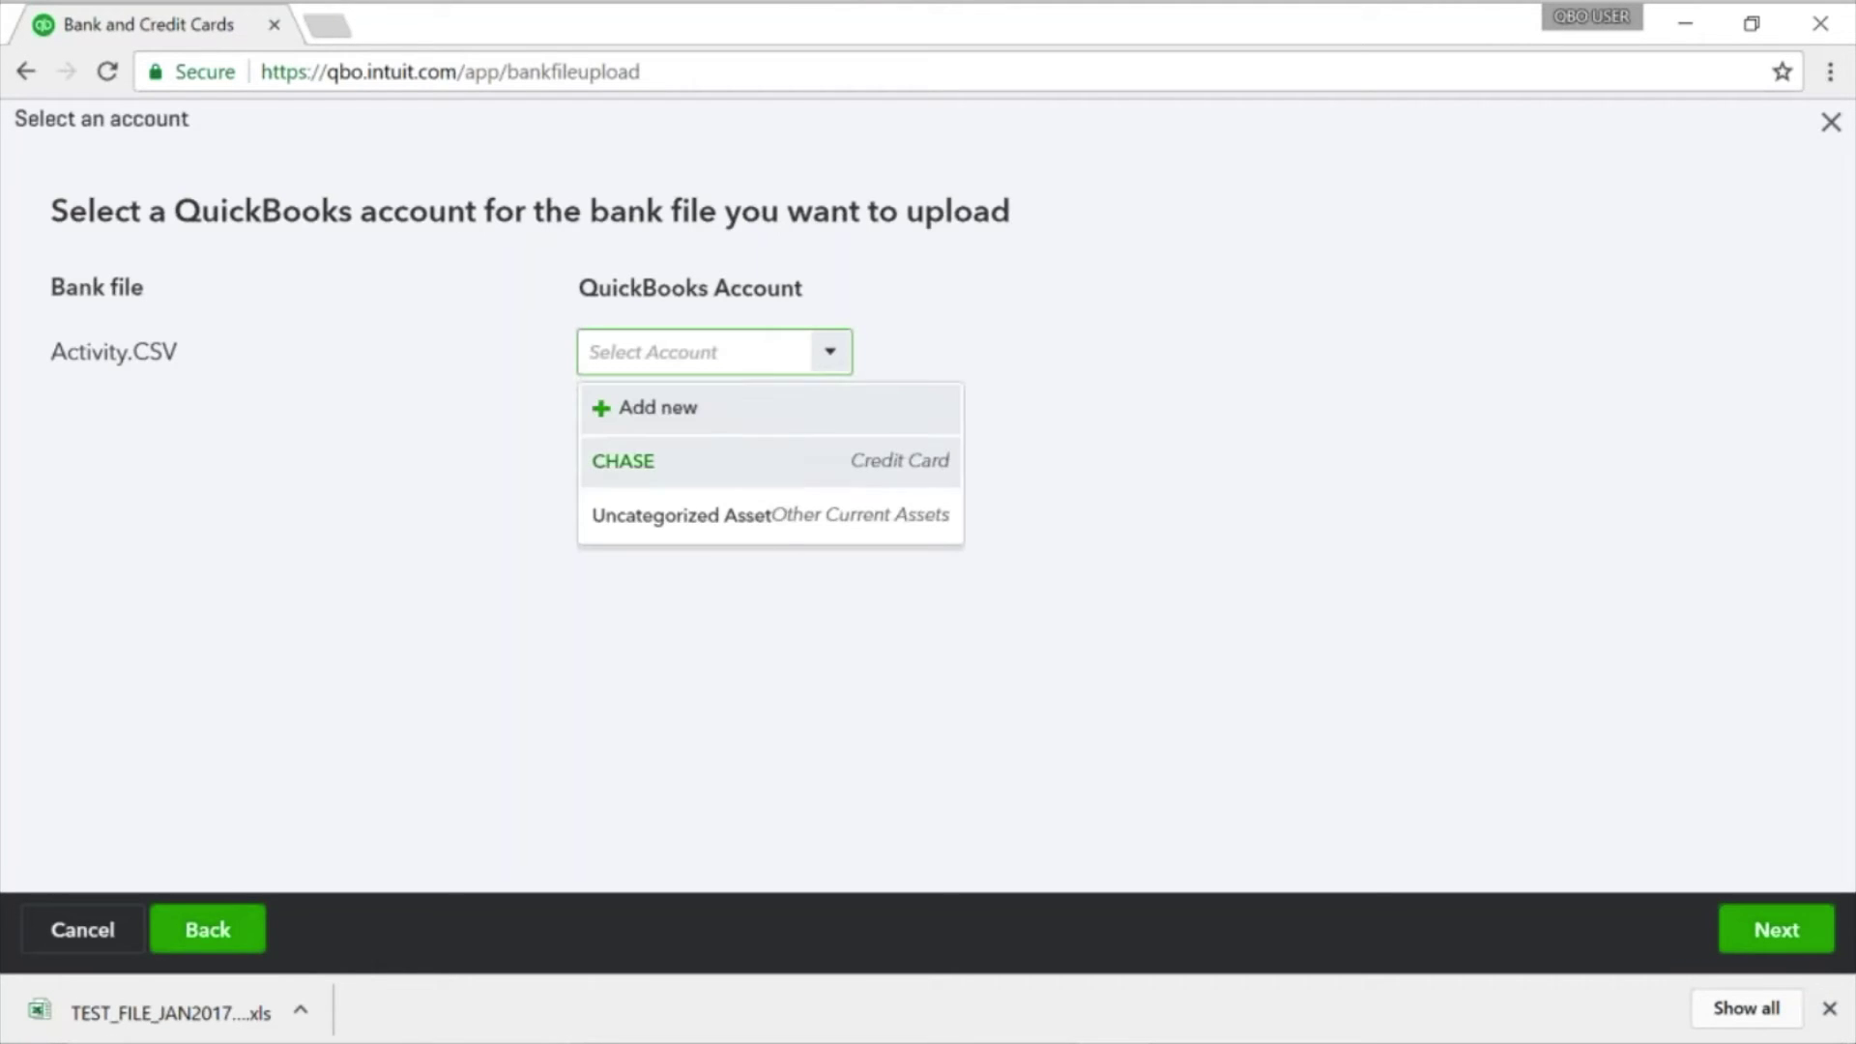
{"action": "left_click", "coordinate": [744, 460]}
{"action": "left_click", "coordinate": [830, 352]}
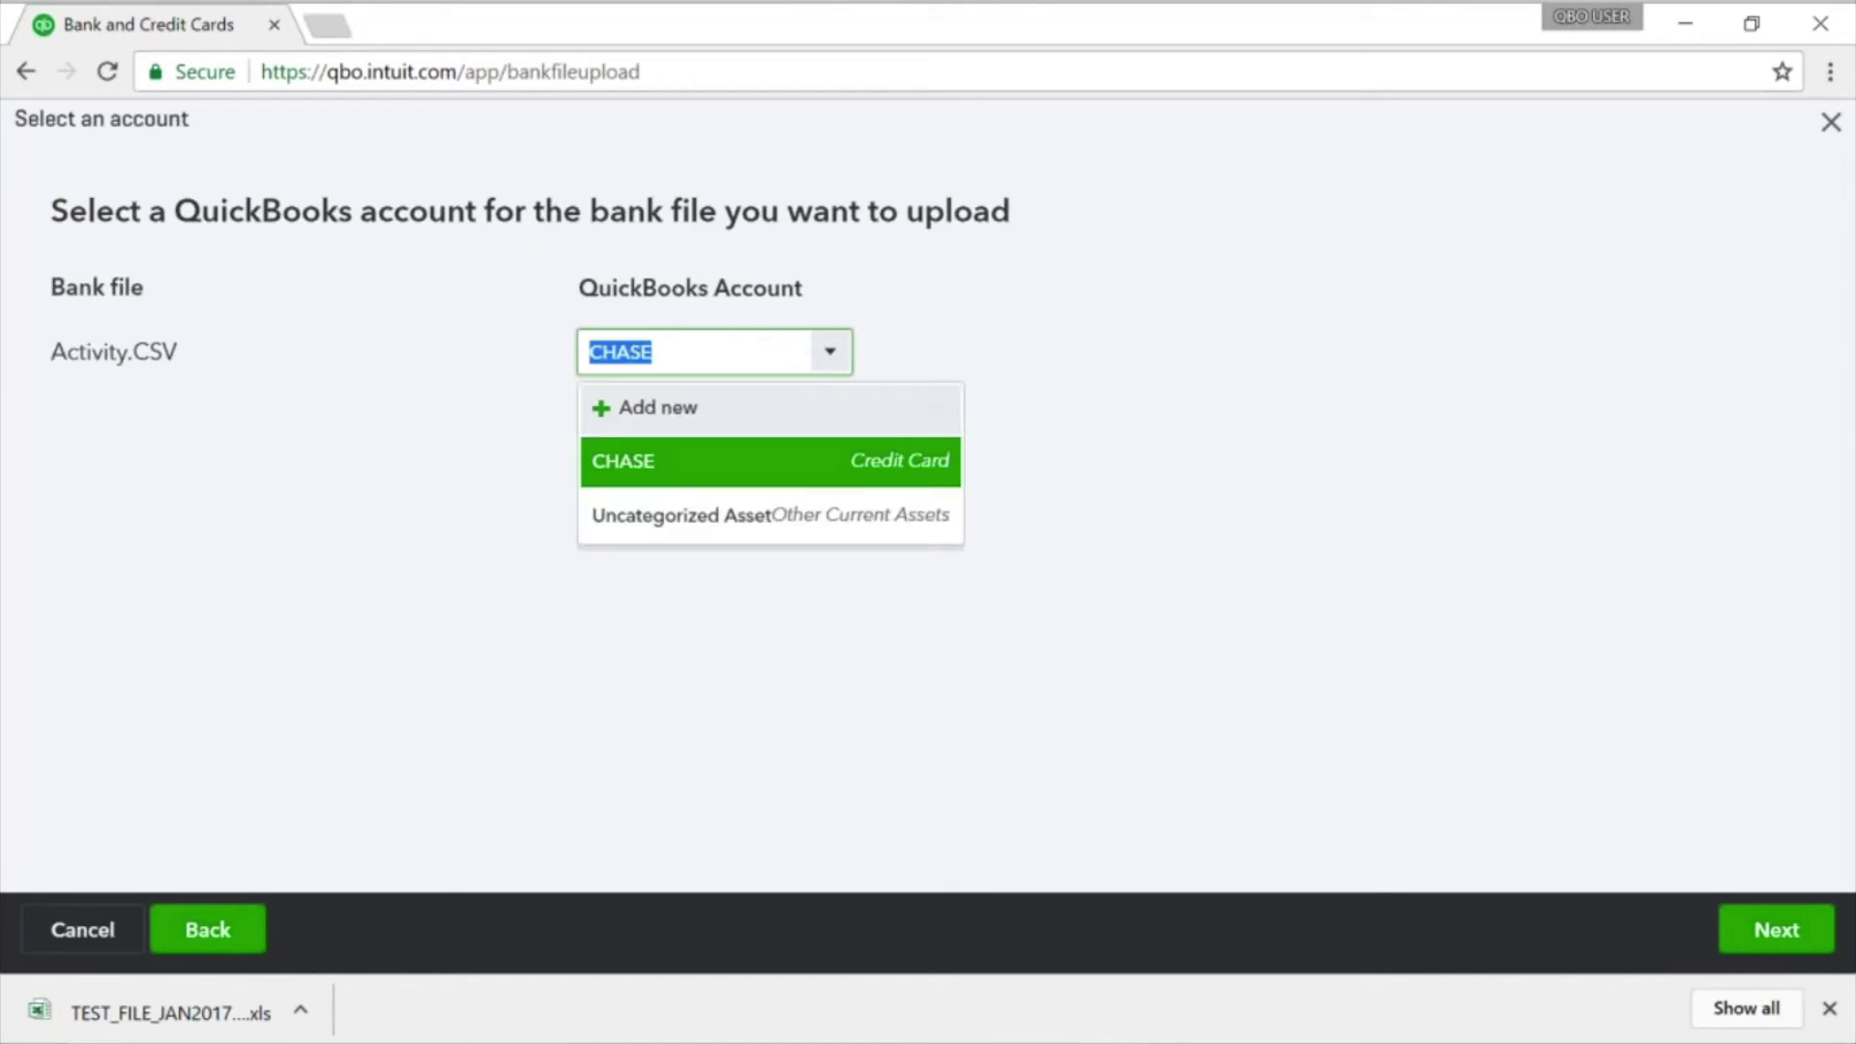
{"action": "left_click", "coordinate": [680, 414]}
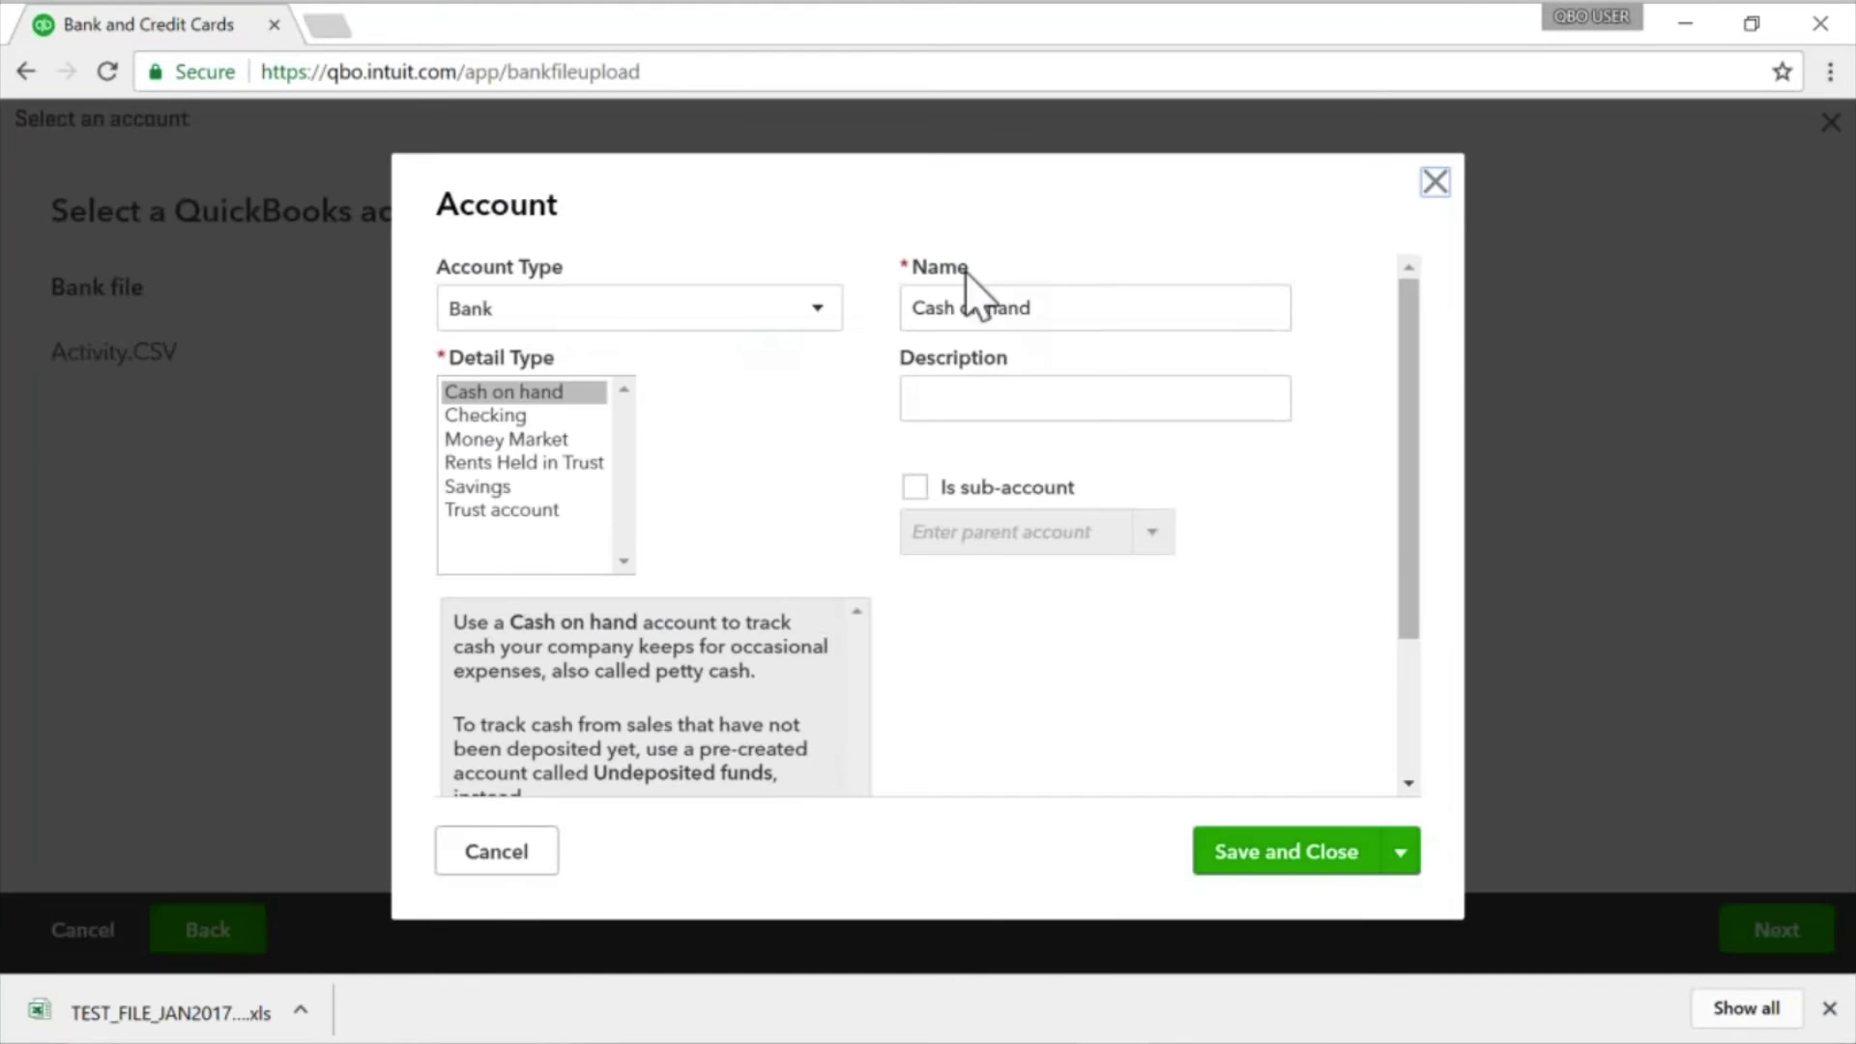
{"action": "left_click_drag", "start_coordinate": [1122, 308], "coordinate": [916, 307]}
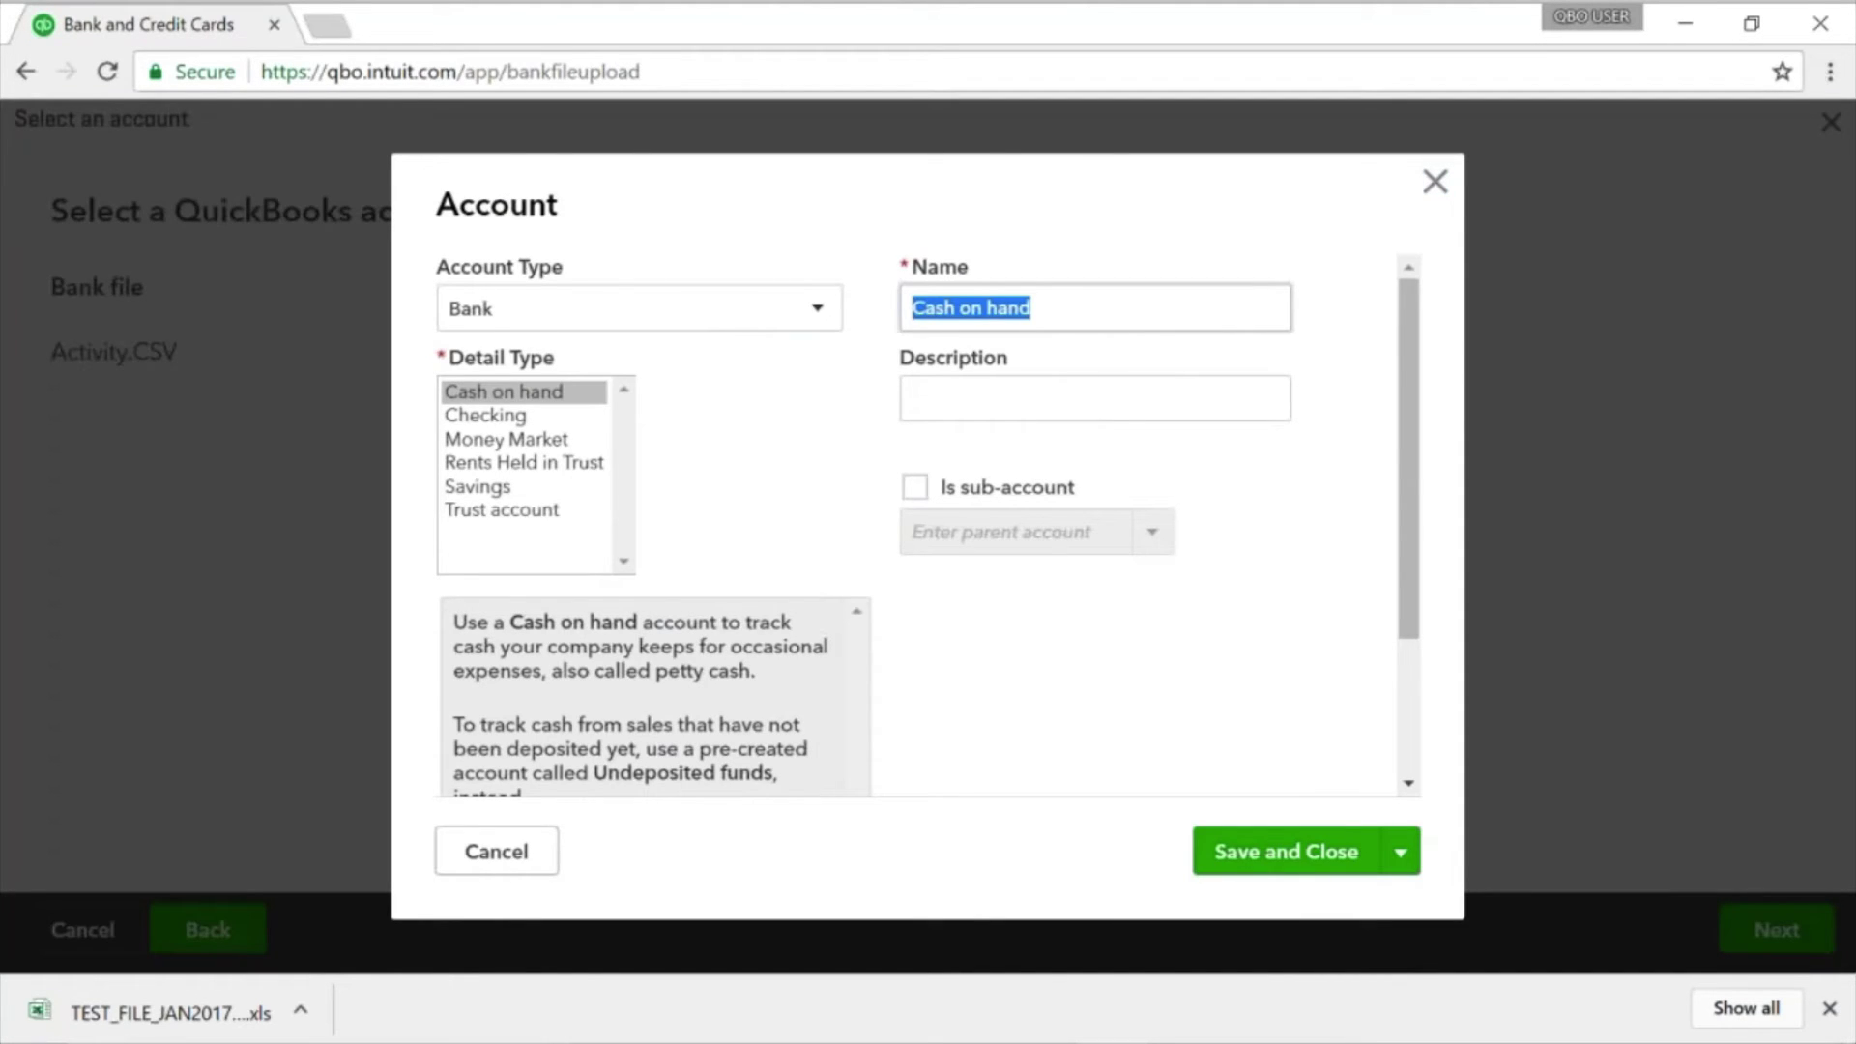
{"action": "type", "text": "BANK CHA"}
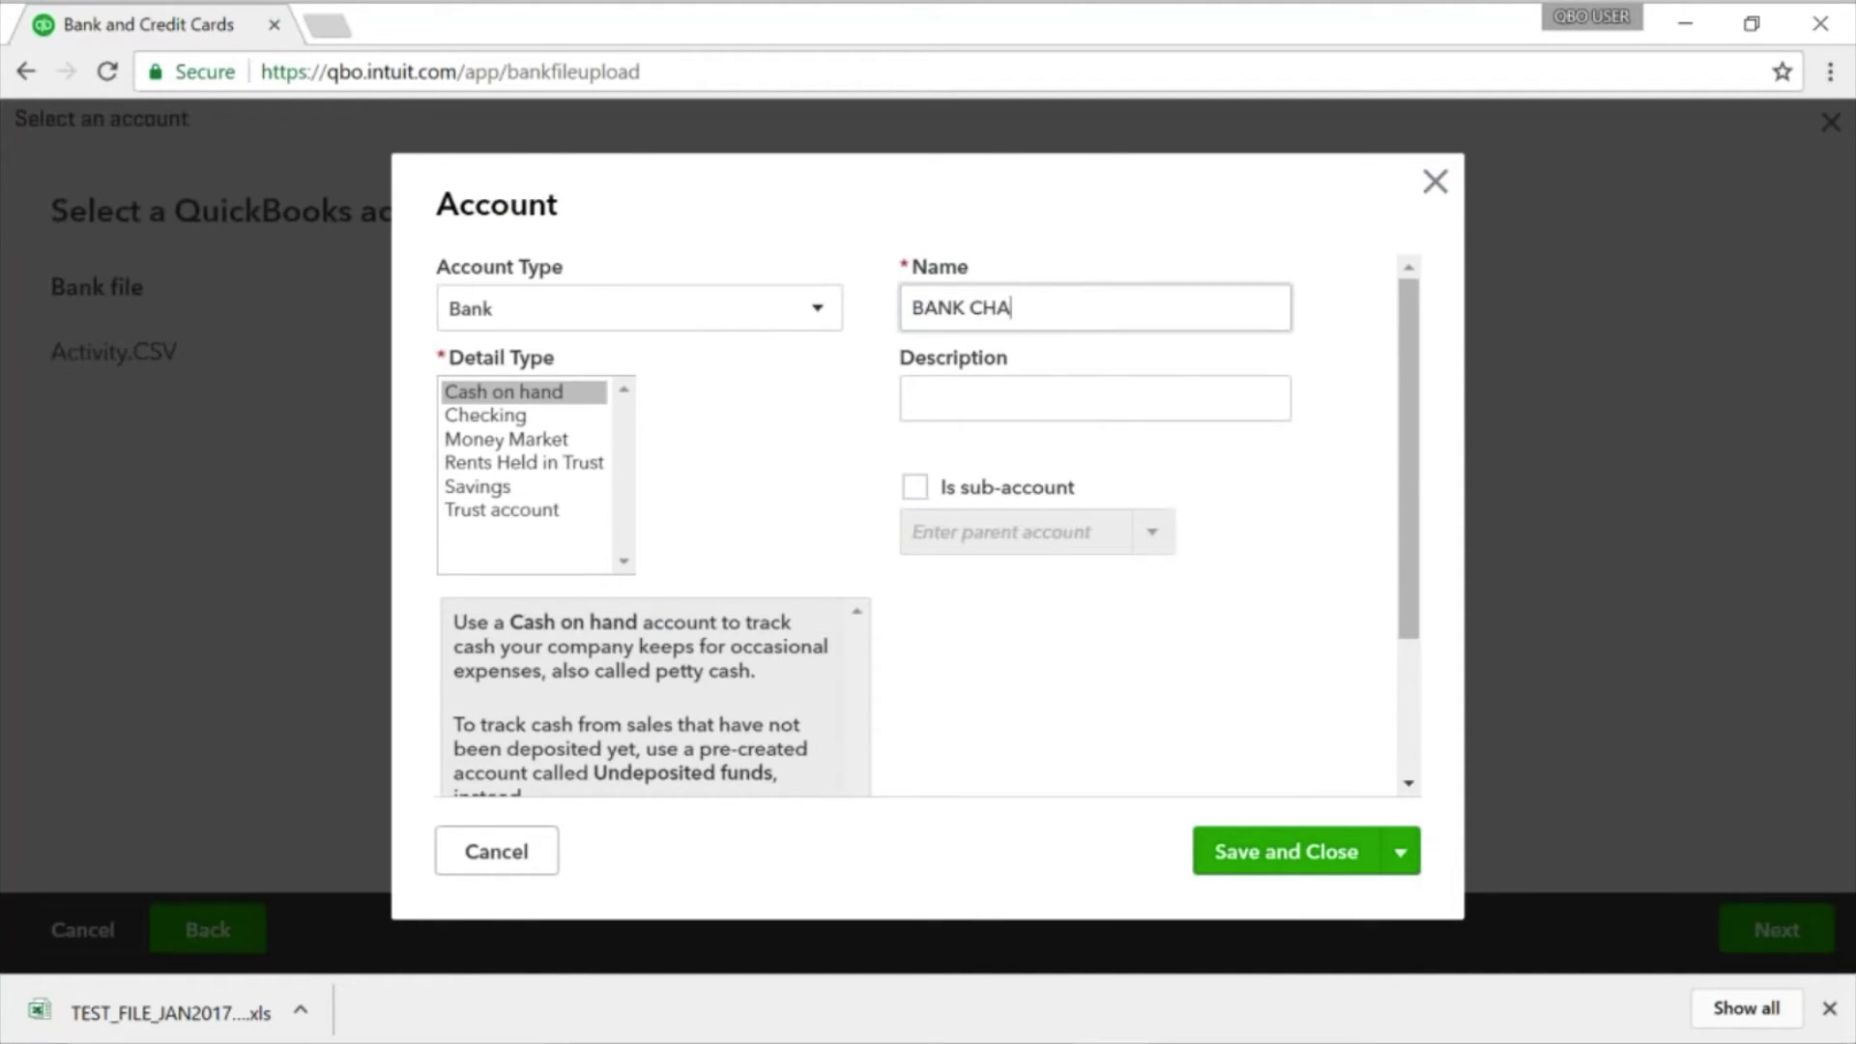
{"action": "type", "text": "SE"}
{"action": "left_click", "coordinate": [1300, 850]}
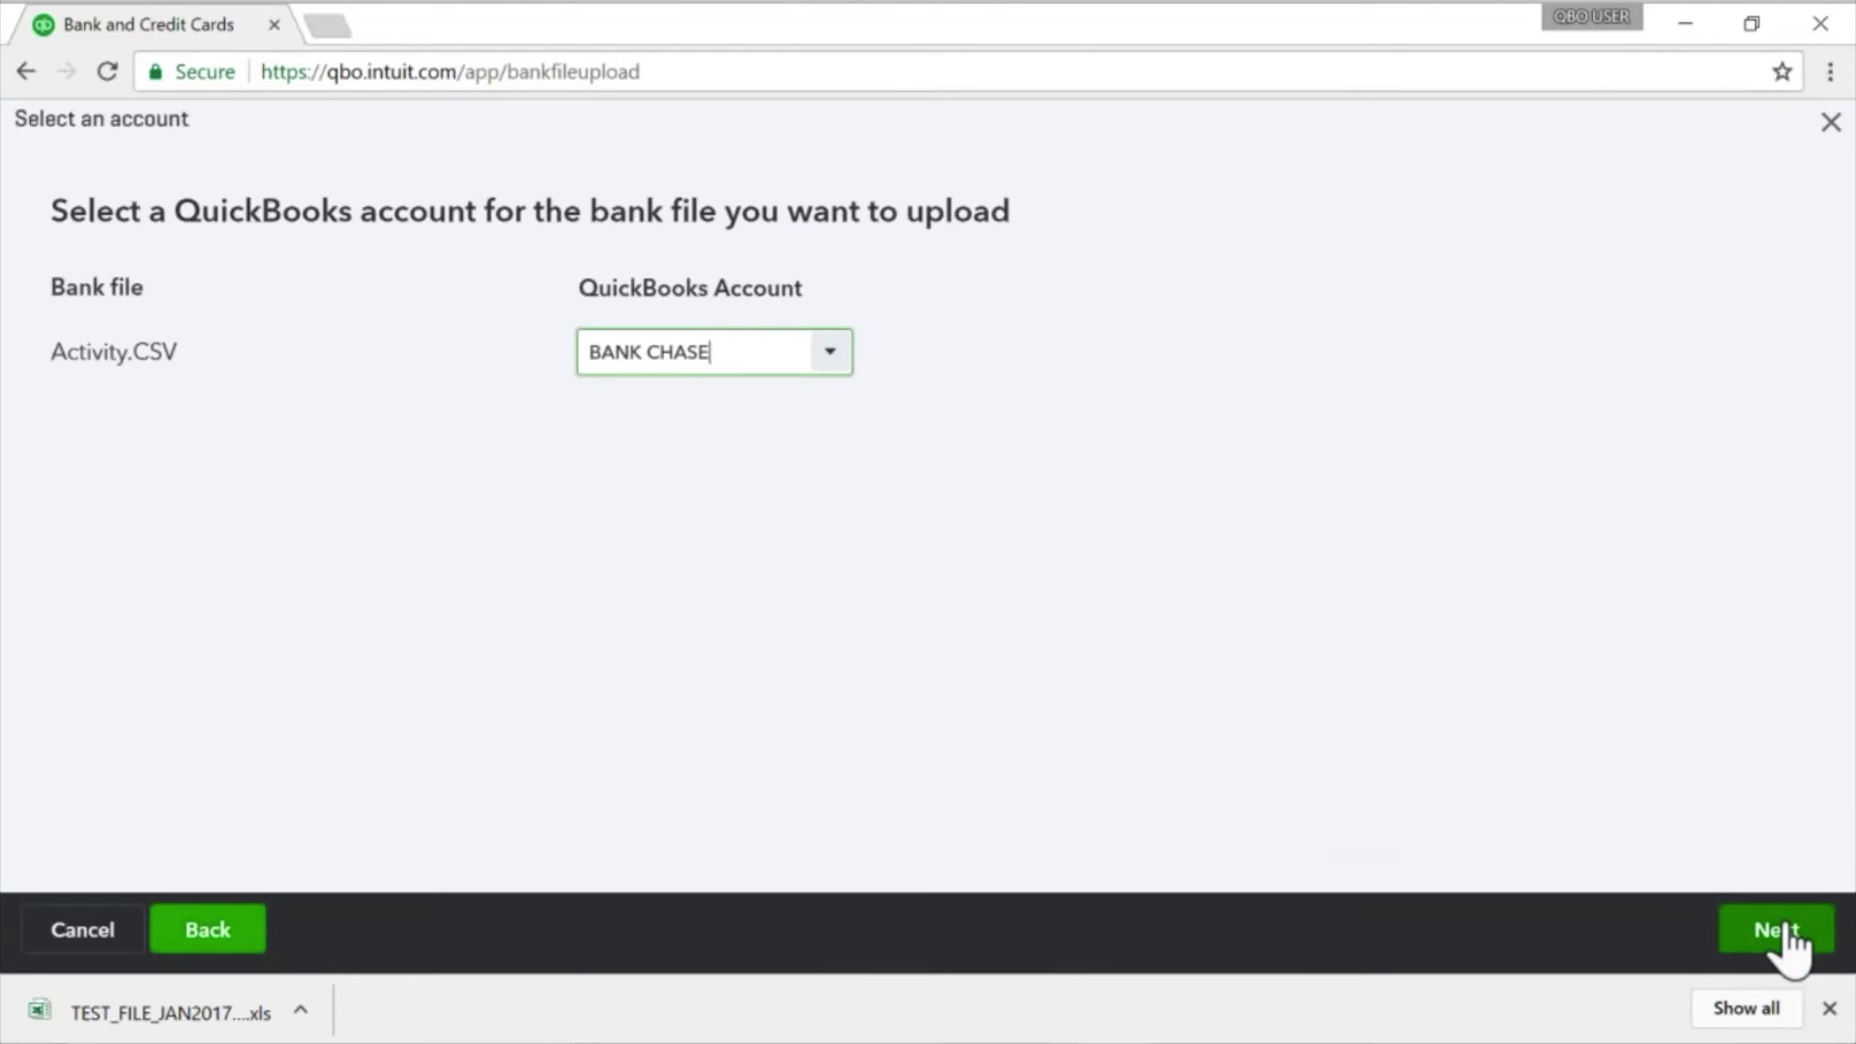
Step: Examine the statement field options for the Date in the CSV column mapping and cancel the upload
{"action": "left_click", "coordinate": [1785, 930]}
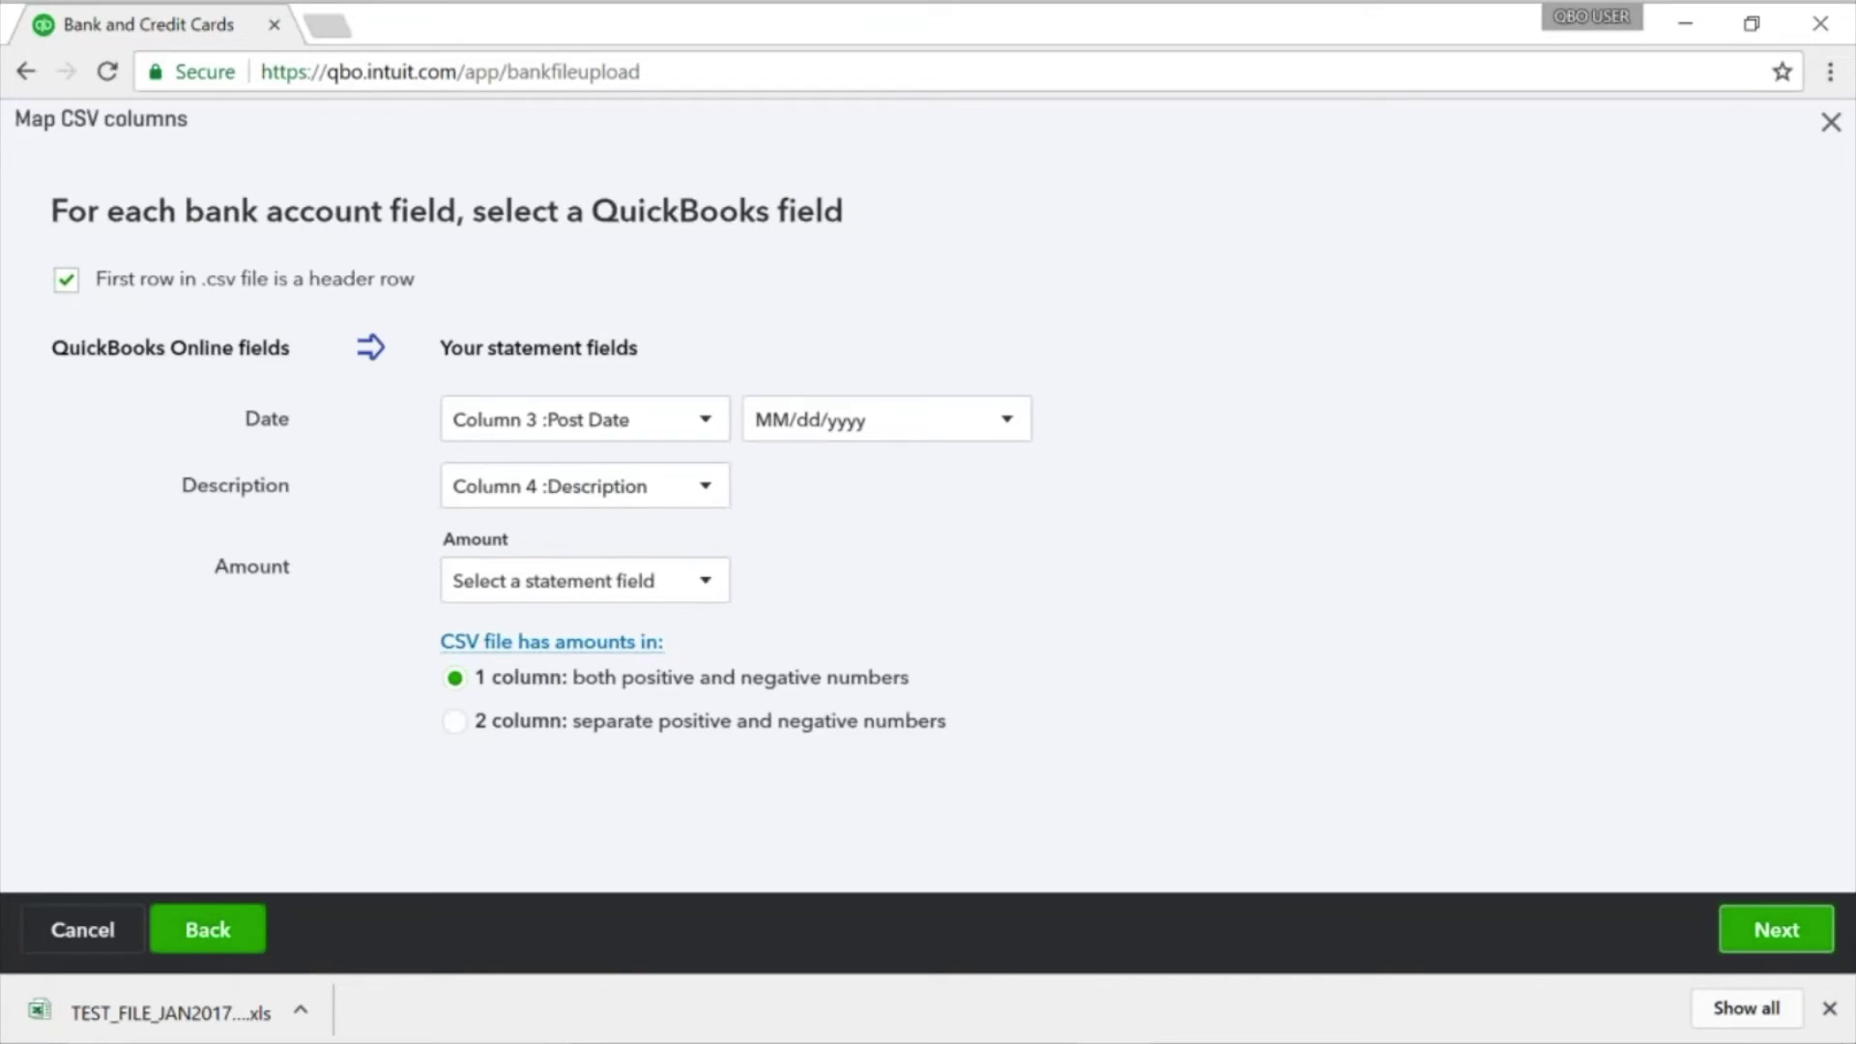
{"action": "left_click", "coordinate": [704, 418]}
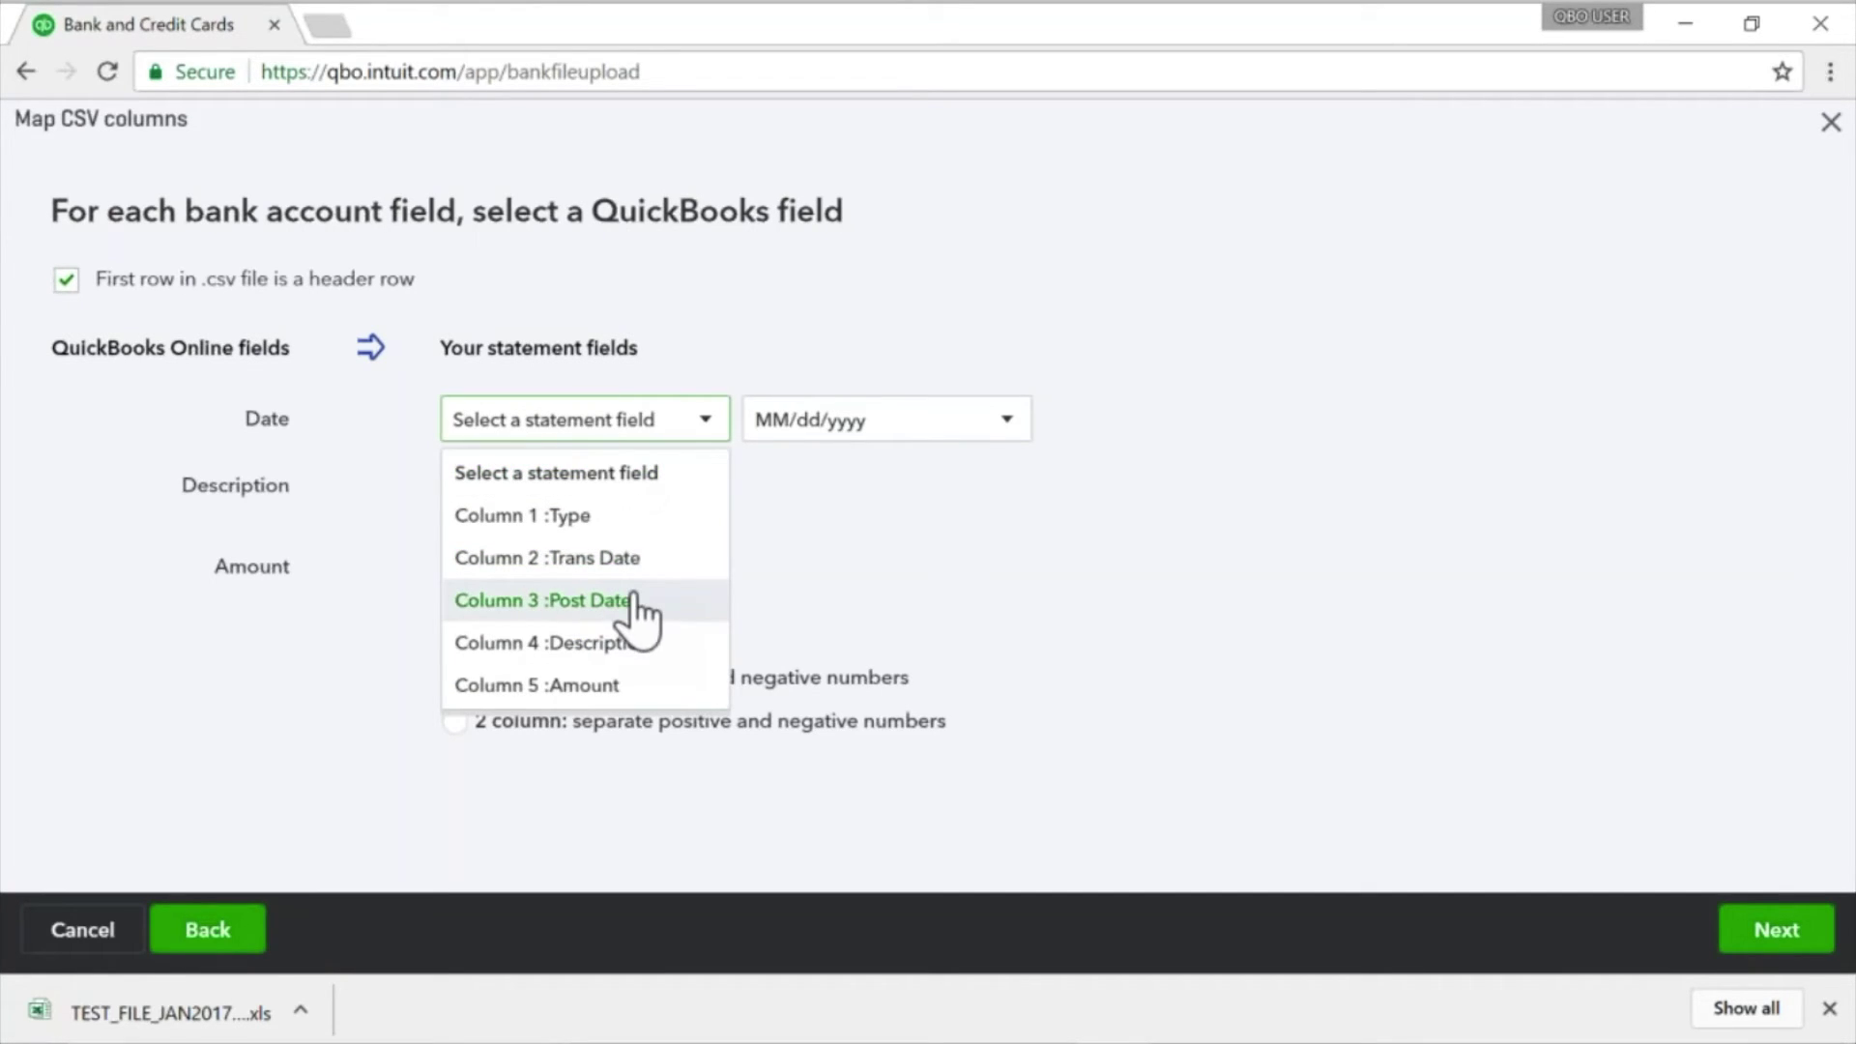
{"action": "left_click", "coordinate": [703, 642]}
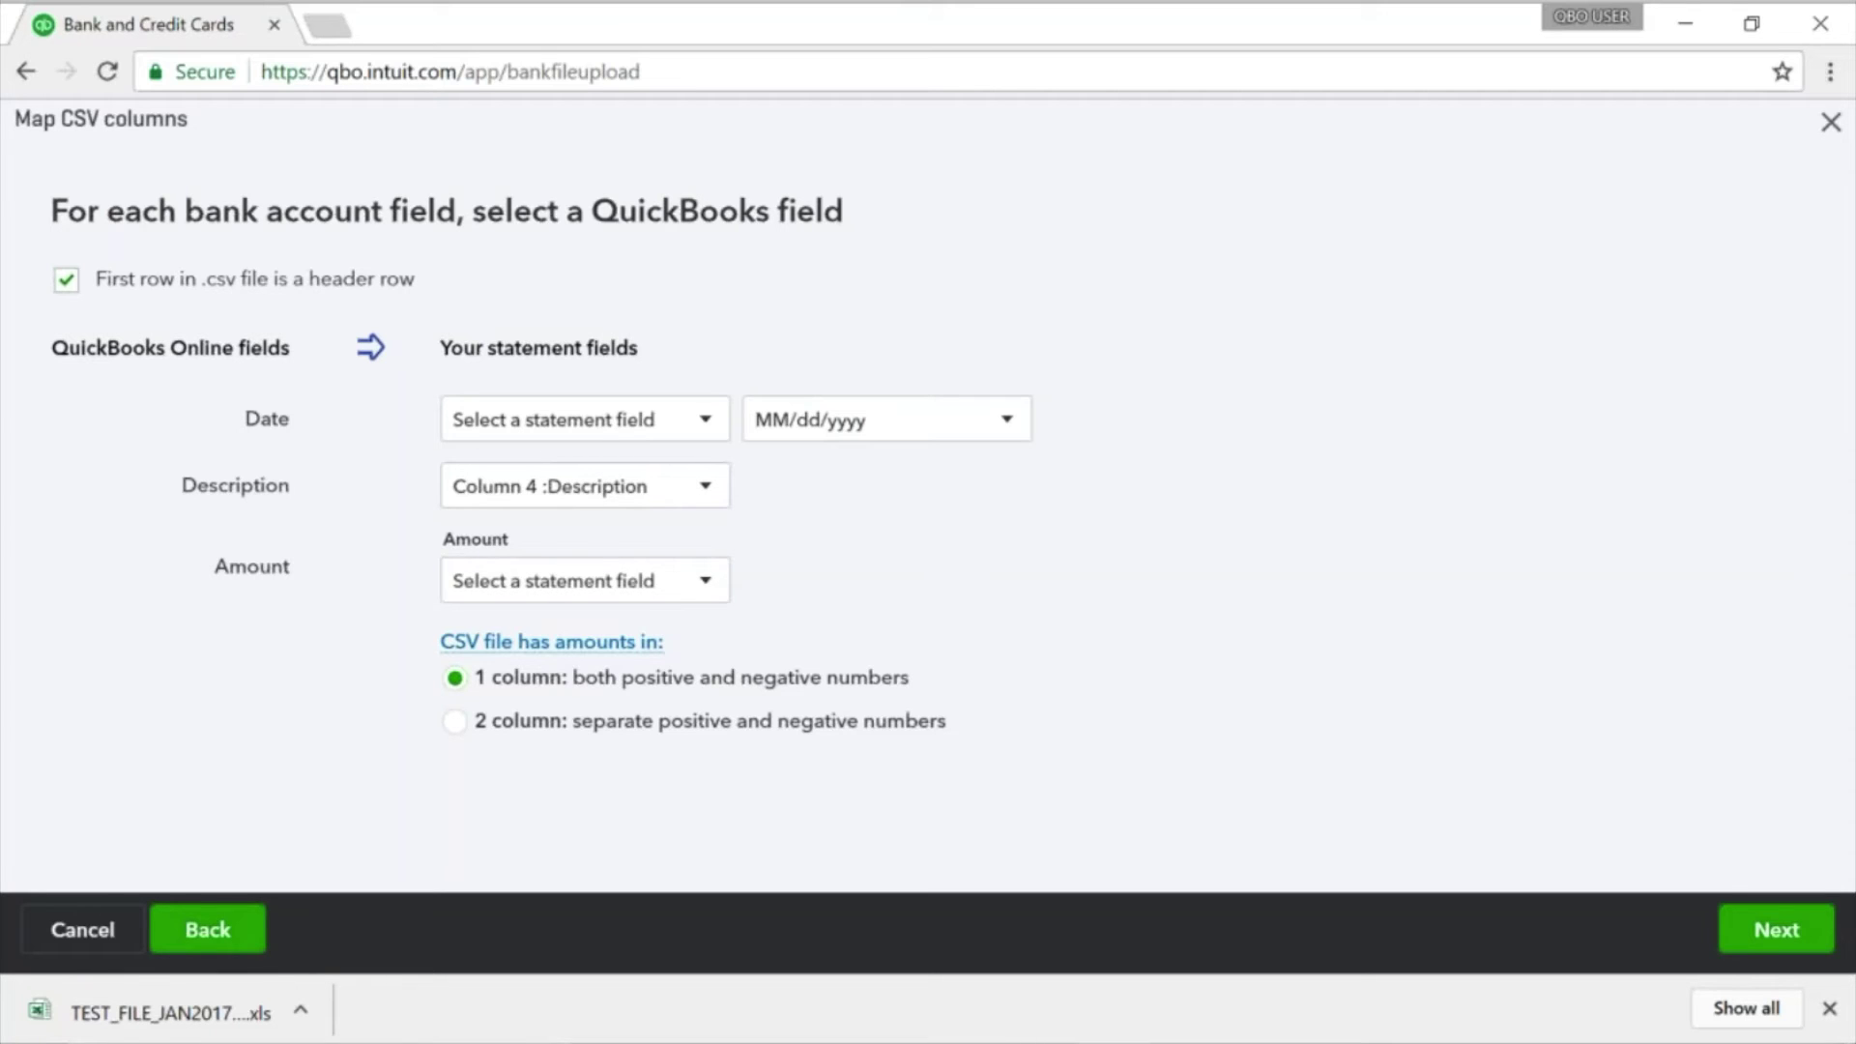
{"action": "left_click", "coordinate": [83, 929]}
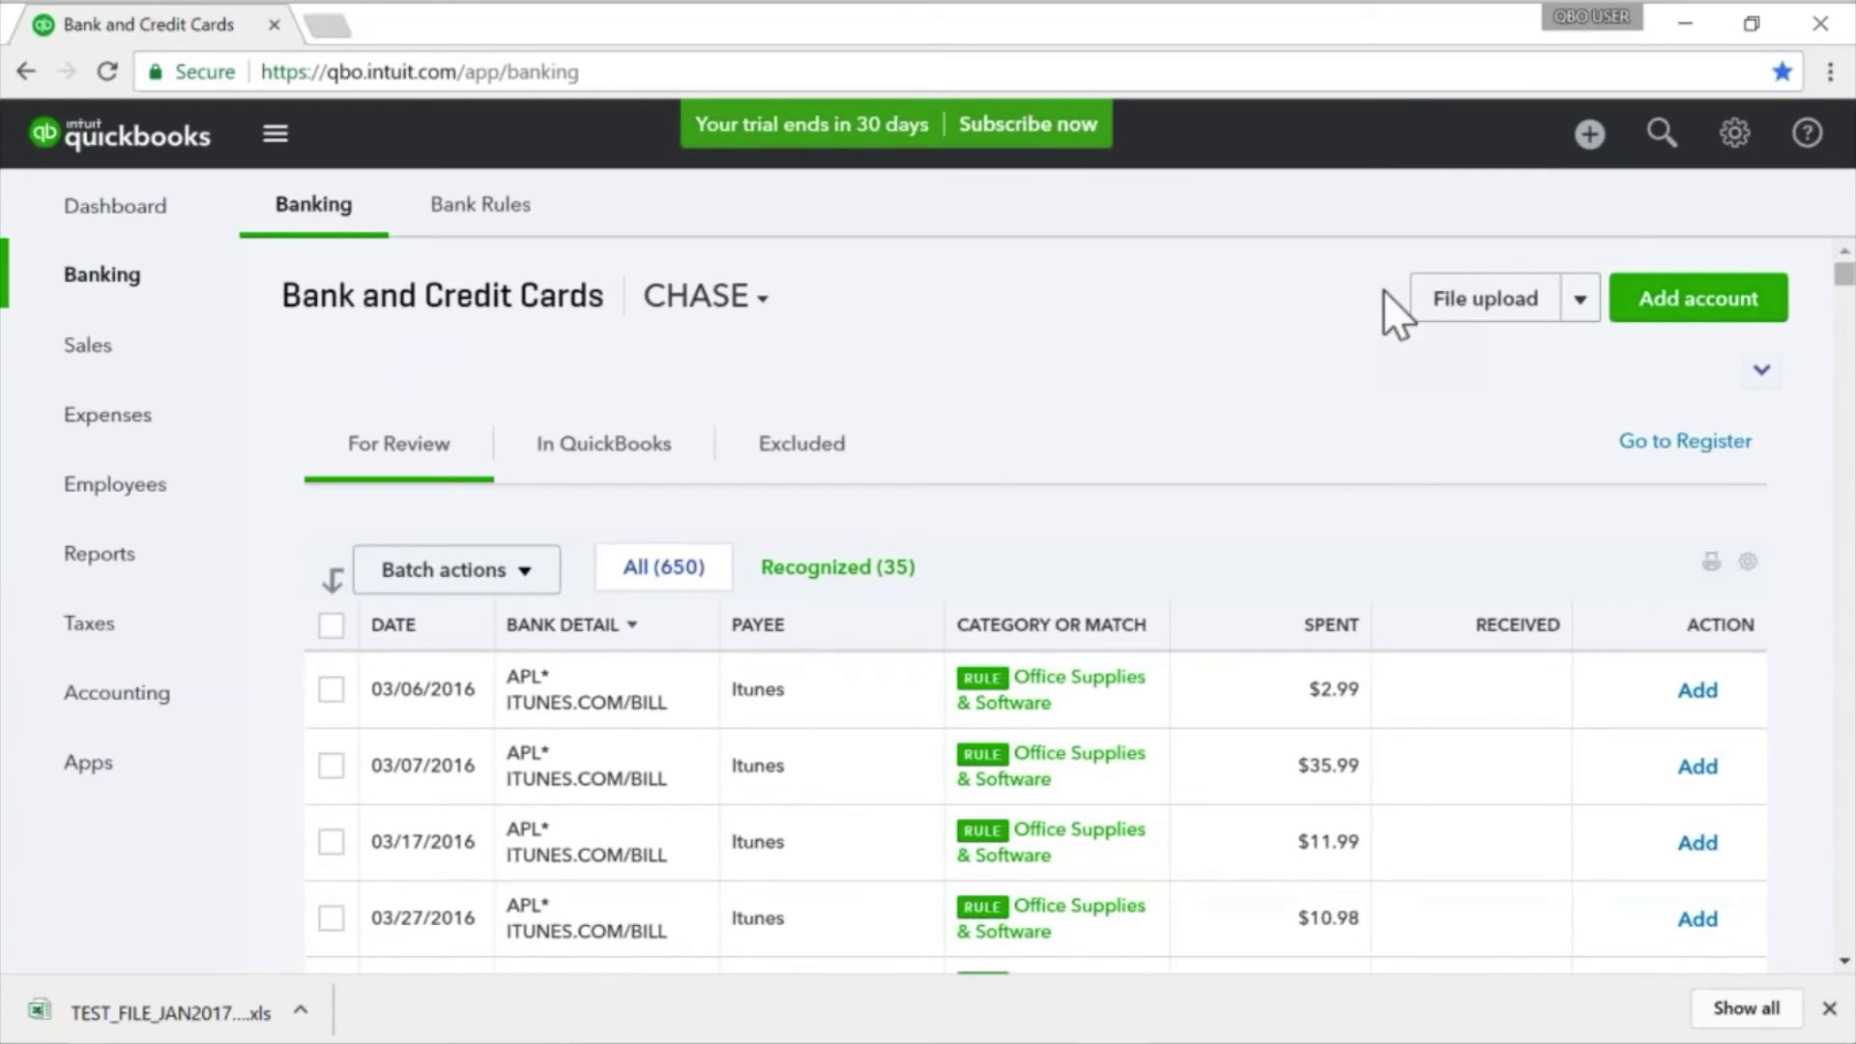
Step: Minimize the browser and QuickBooks Desktop windows and close the Store window to reach the desktop
{"action": "left_click", "coordinate": [1685, 33]}
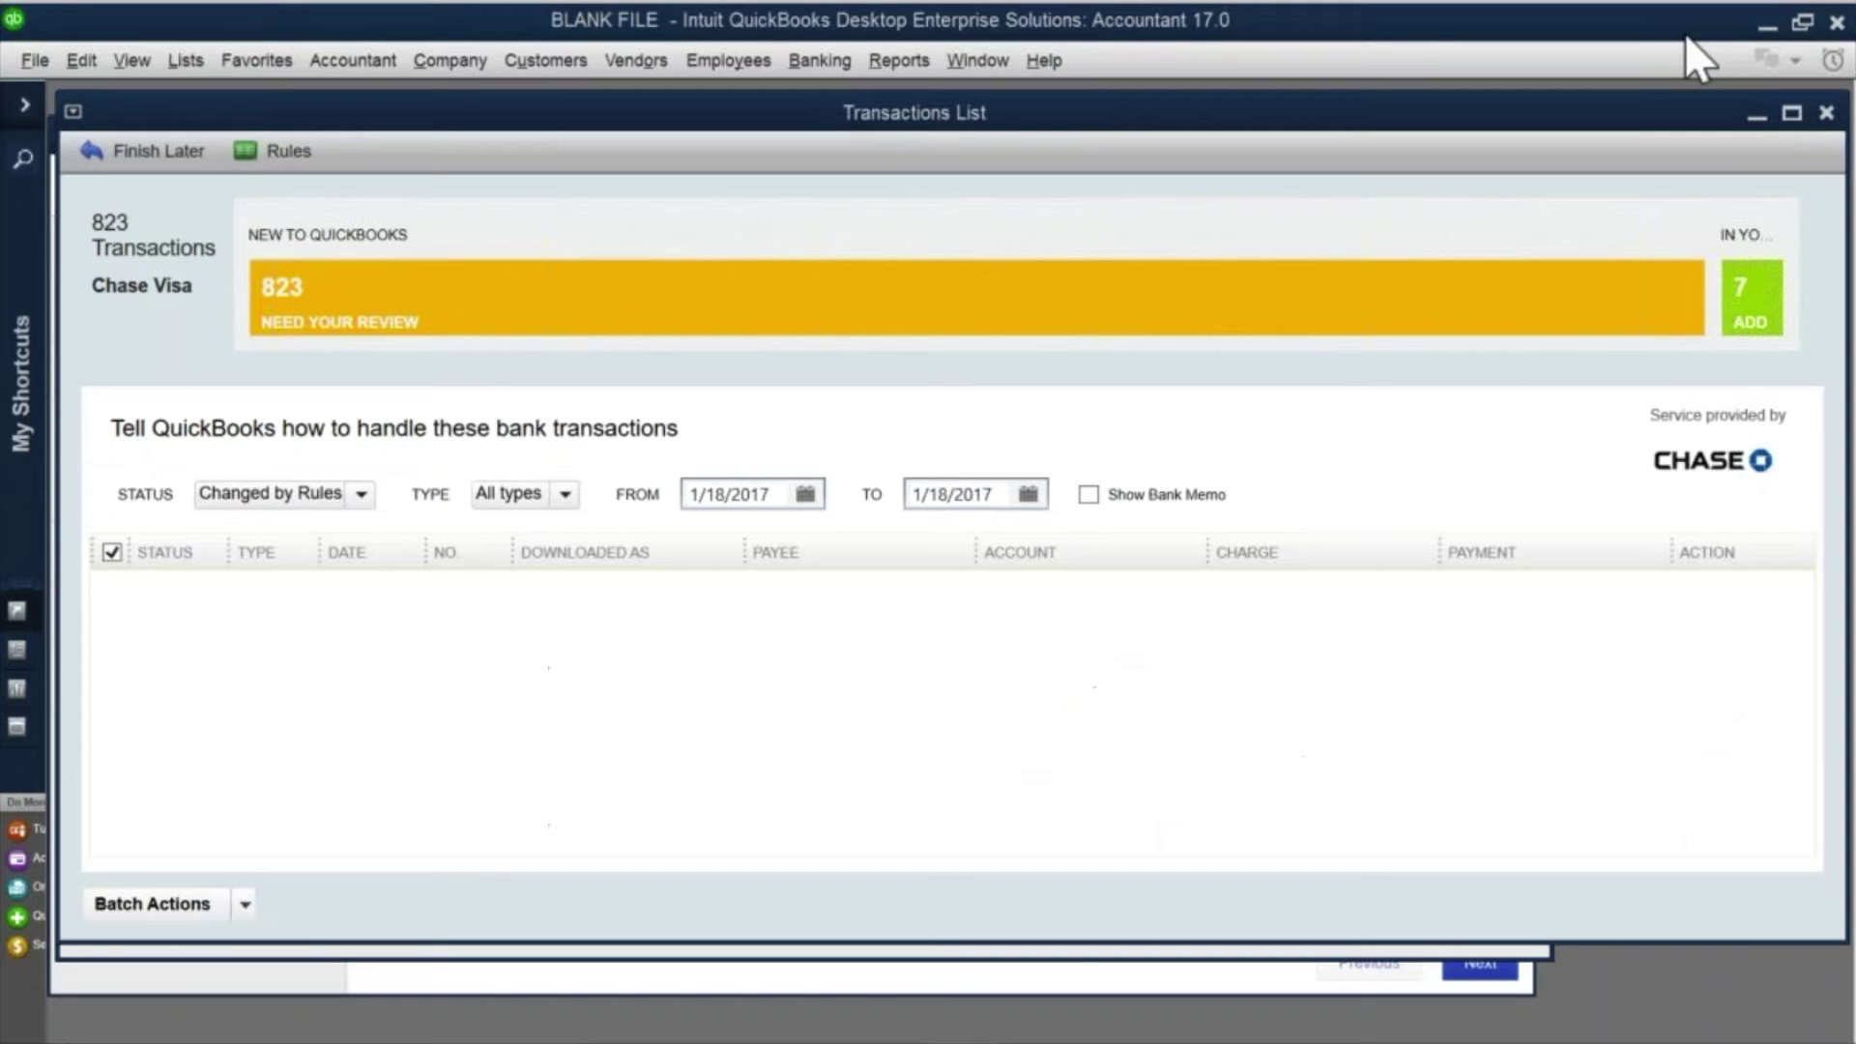
{"action": "left_click", "coordinate": [1766, 23]}
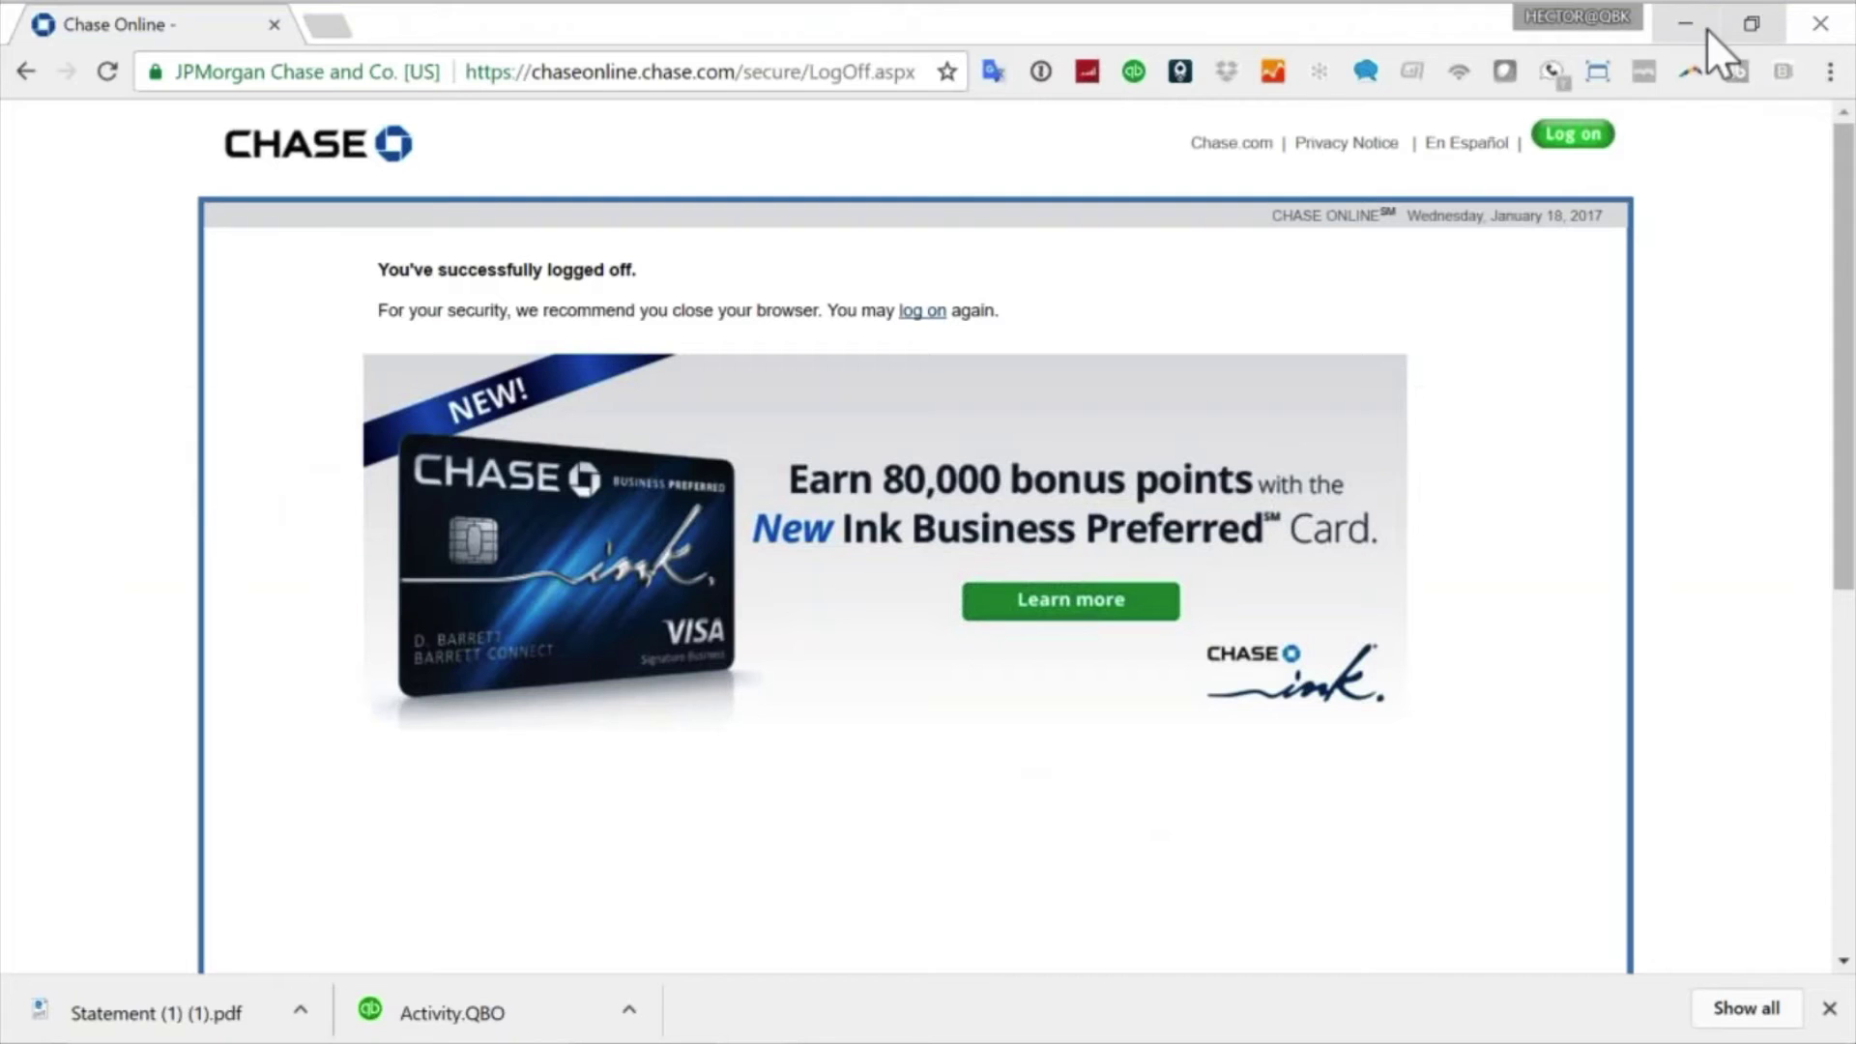
{"action": "left_click", "coordinate": [1702, 27]}
{"action": "left_click", "coordinate": [1537, 124]}
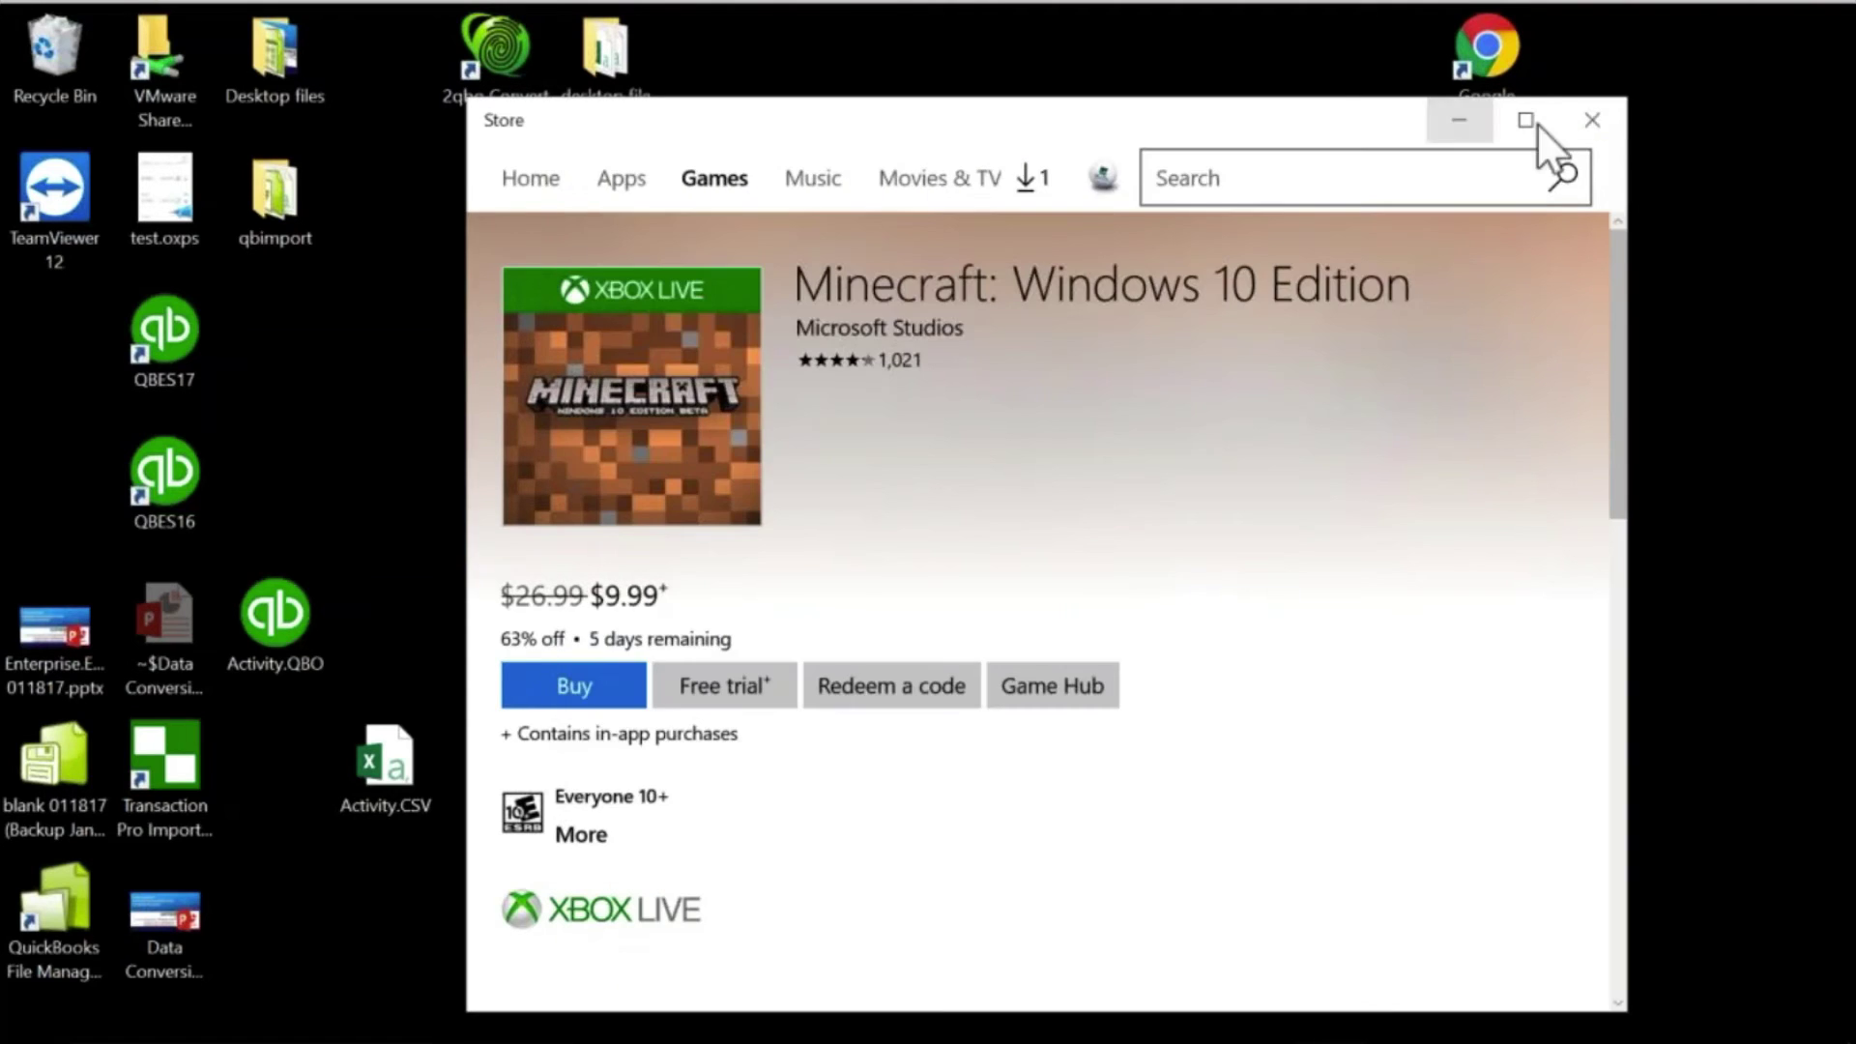
{"action": "left_click", "coordinate": [1592, 120]}
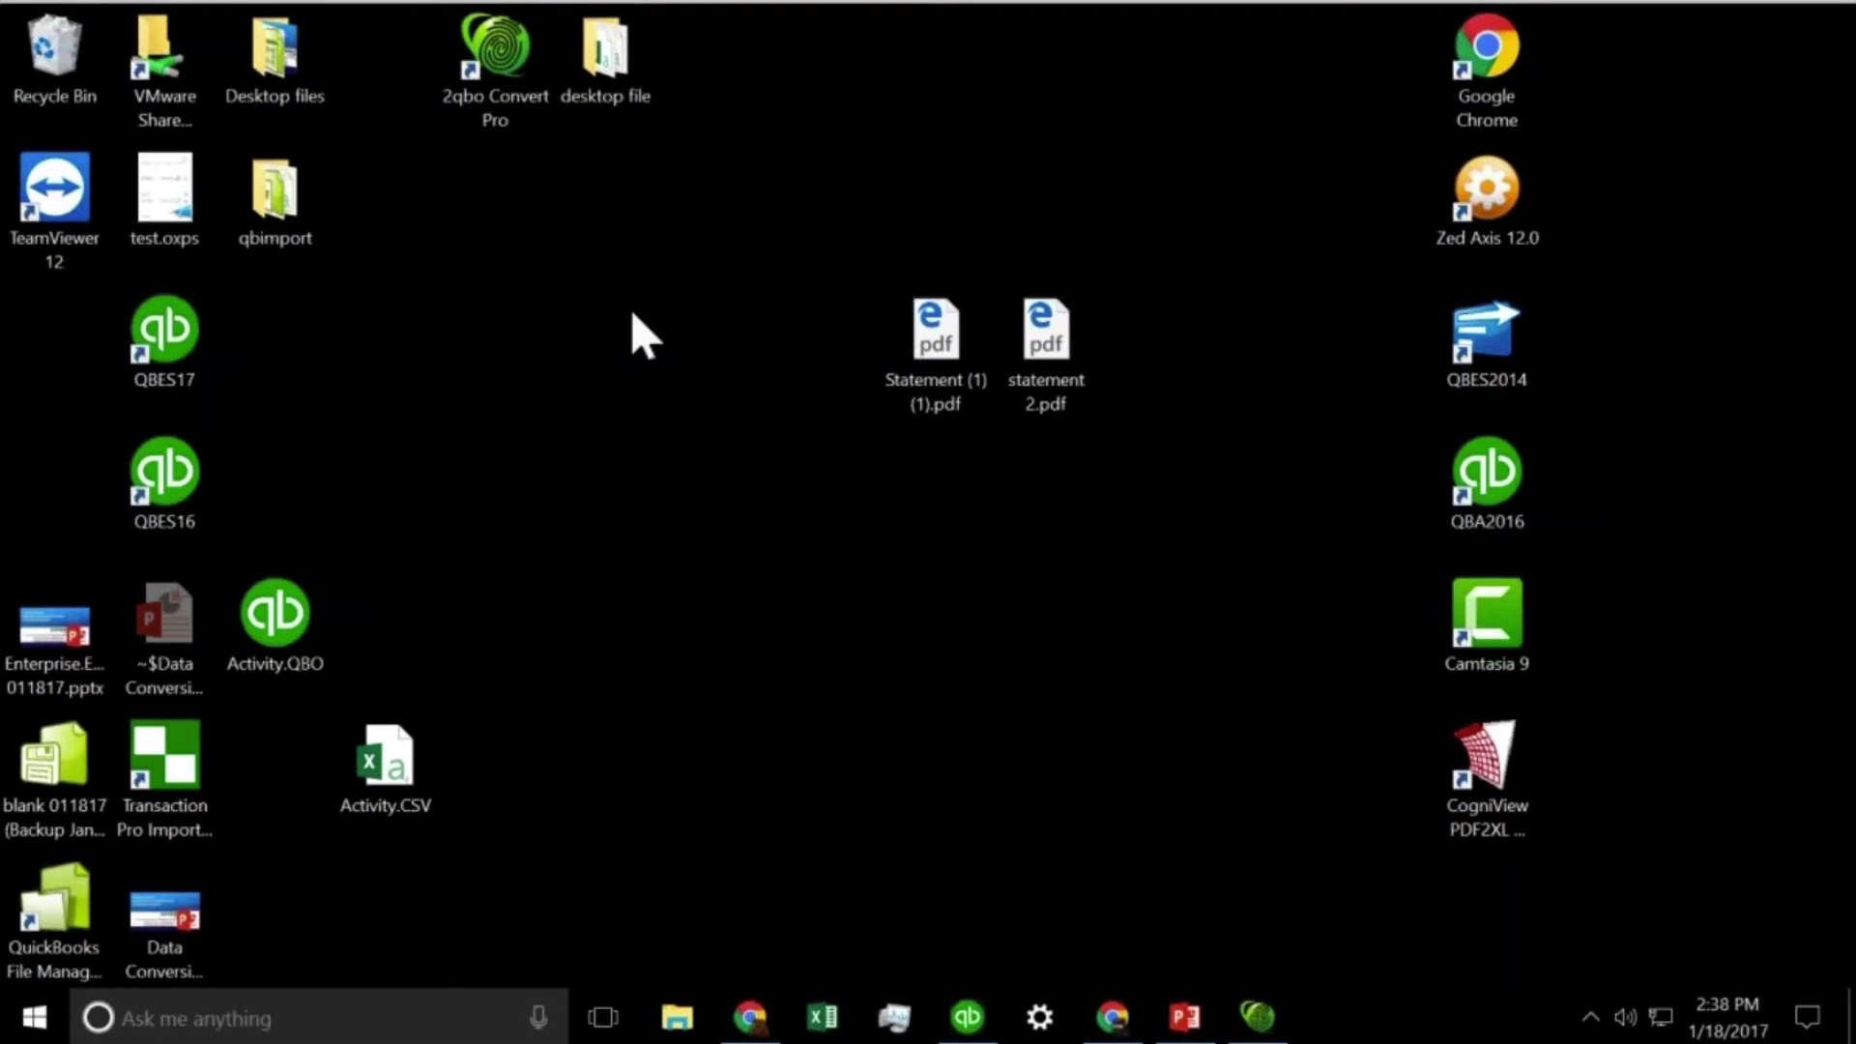
Step: Look into the qbimport folder, close it, and open Activity.CSV from the desktop in Excel
{"action": "double_click", "coordinate": [300, 232]}
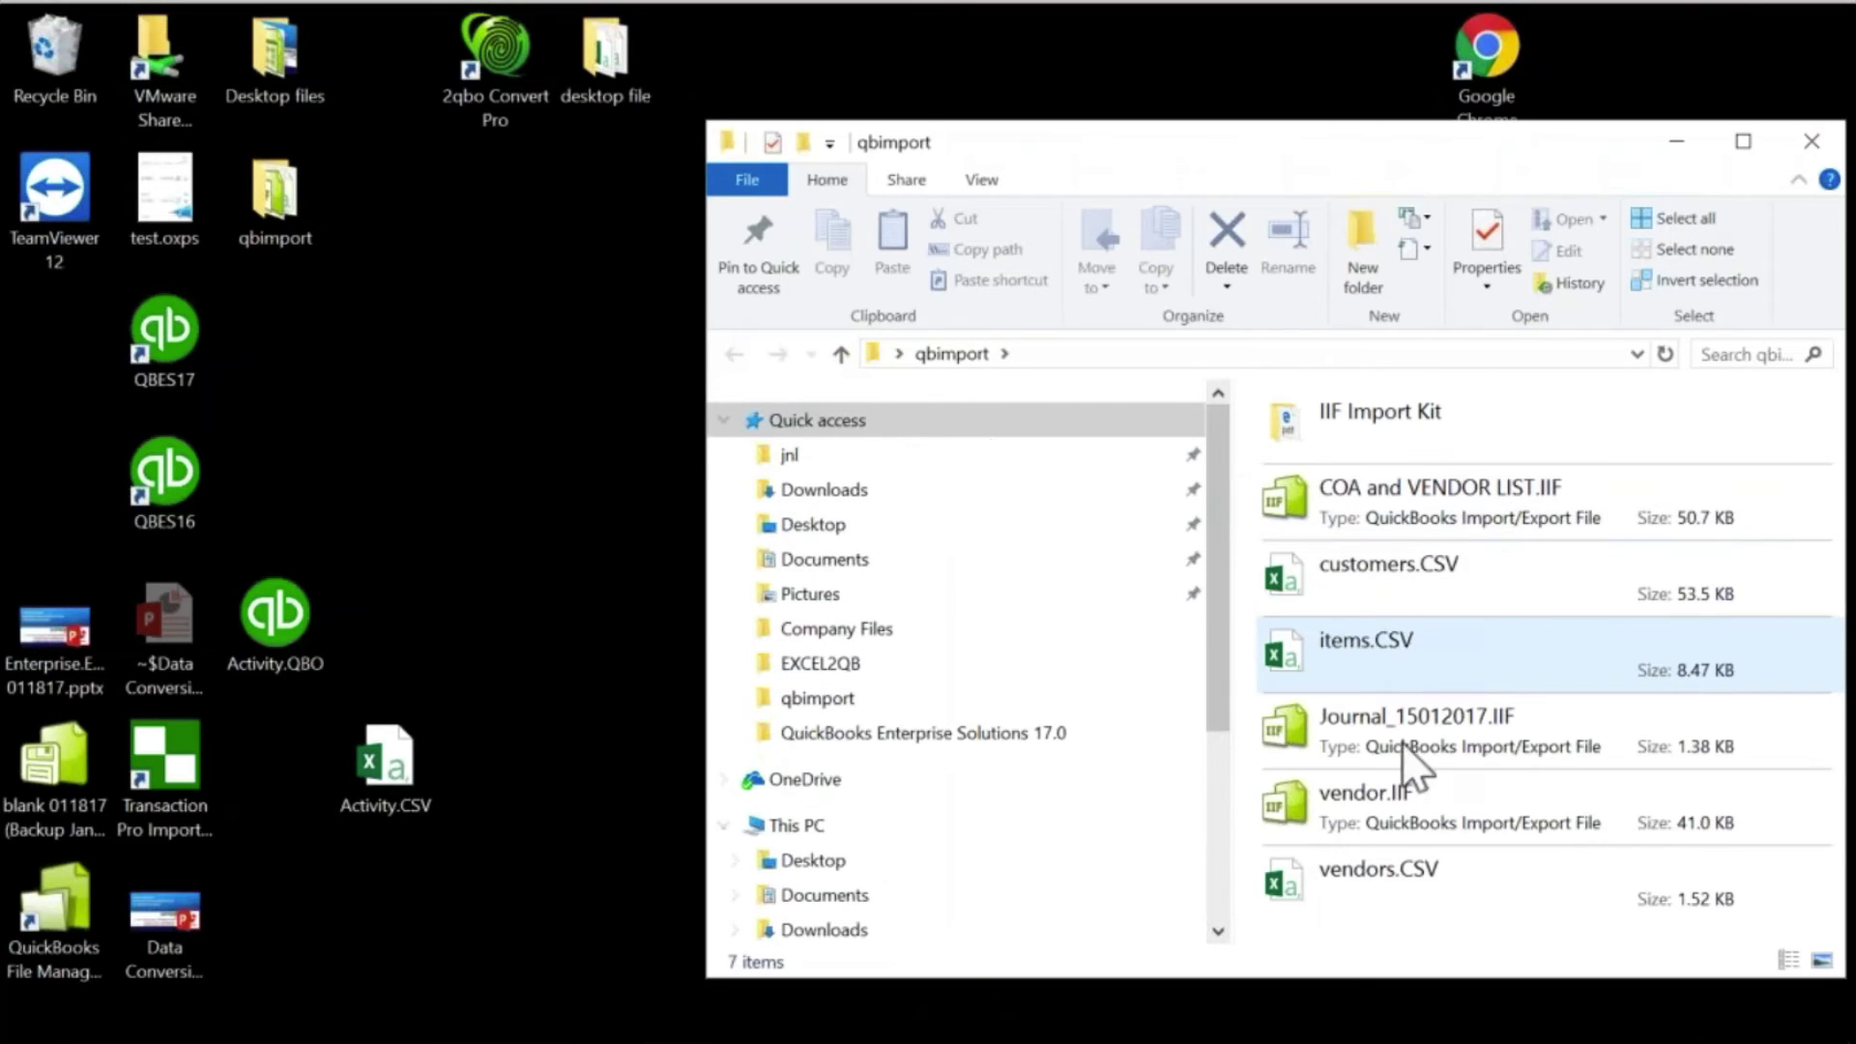
{"action": "double_click", "coordinate": [725, 141]}
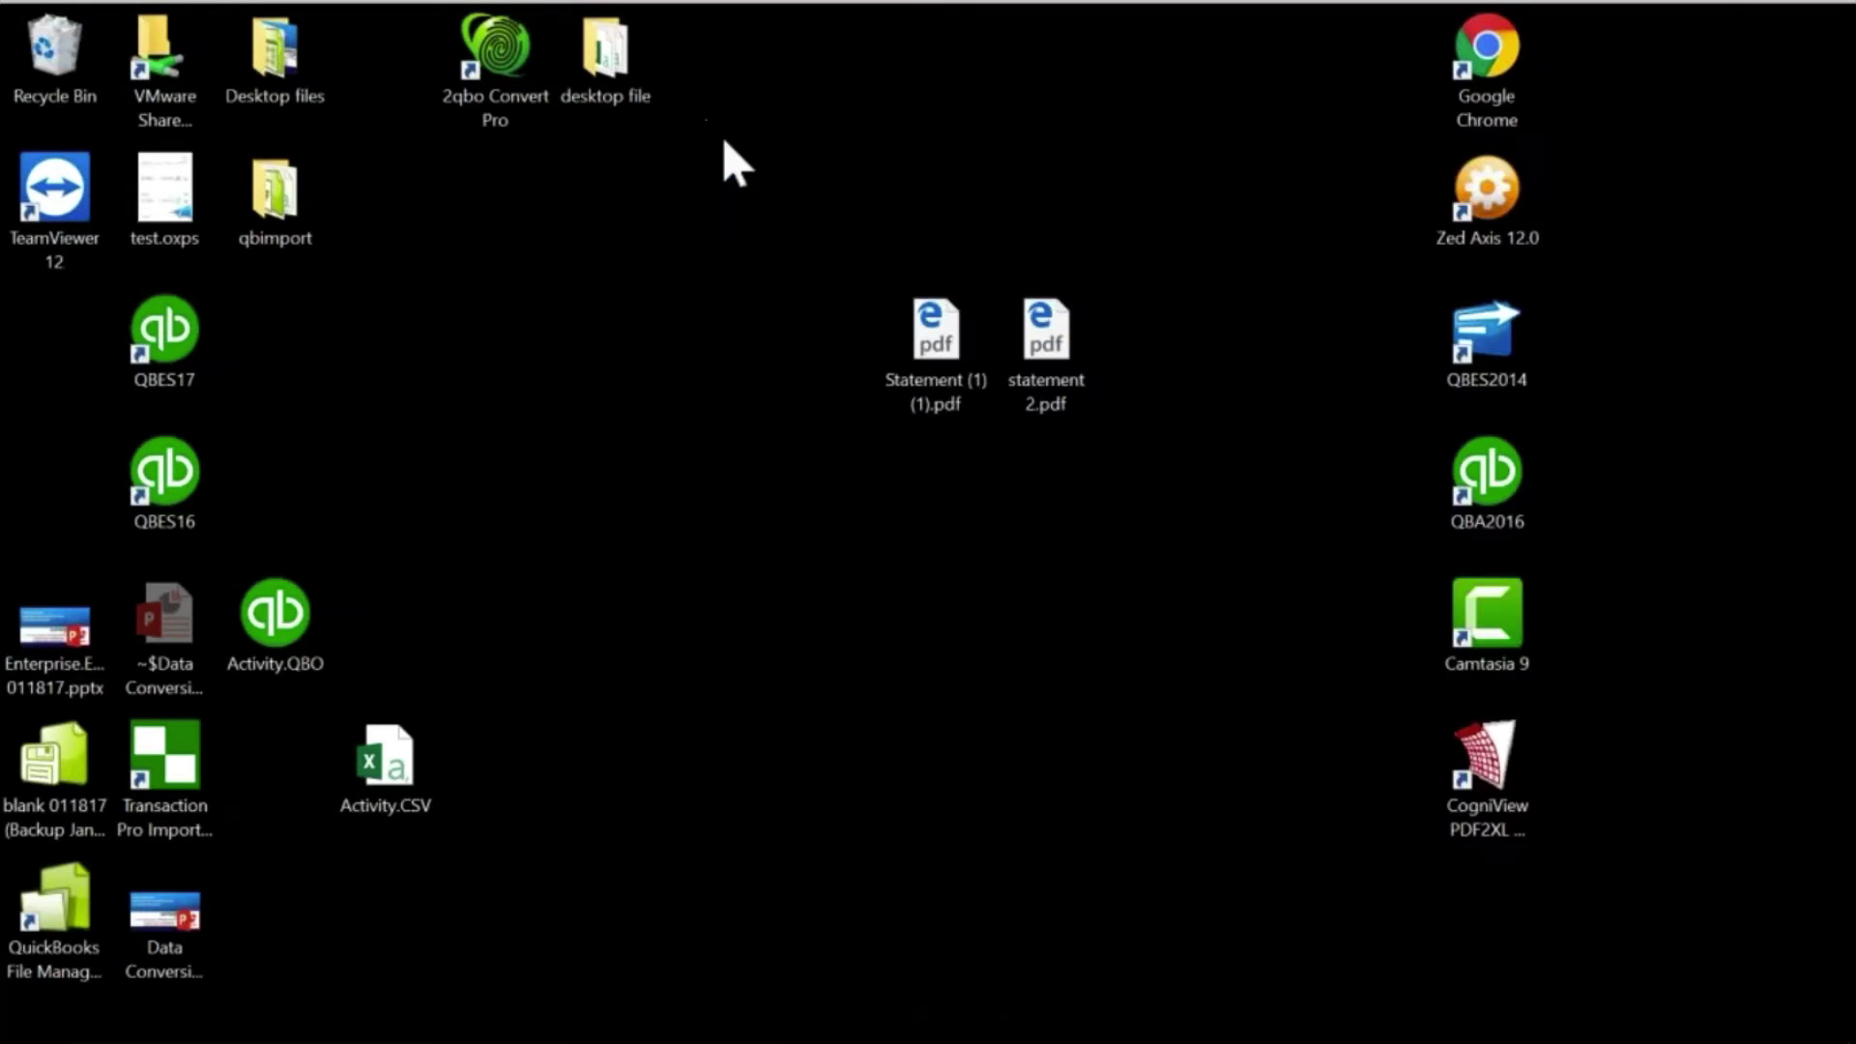
{"action": "double_click", "coordinate": [387, 769]}
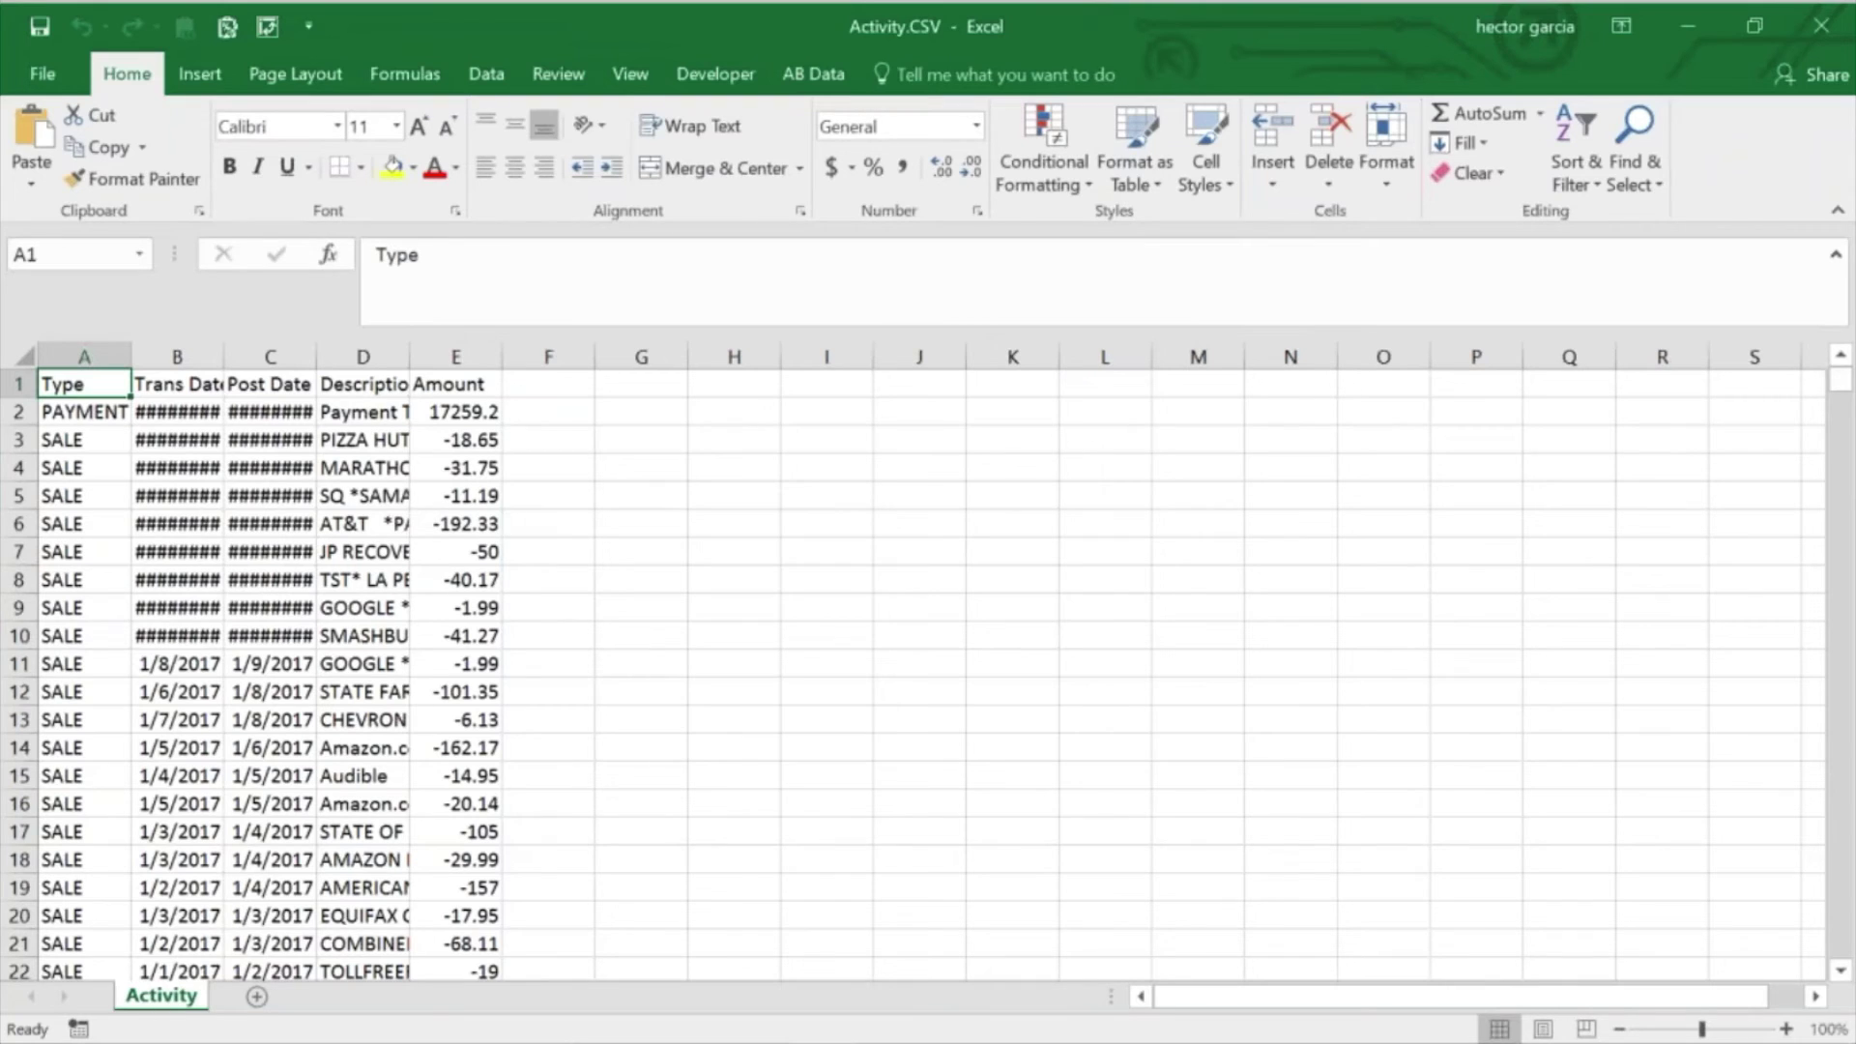
Step: Auto-fit the width of all columns in the Activity sheet so the dates and descriptions show in full
{"action": "left_click", "coordinate": [32, 367]}
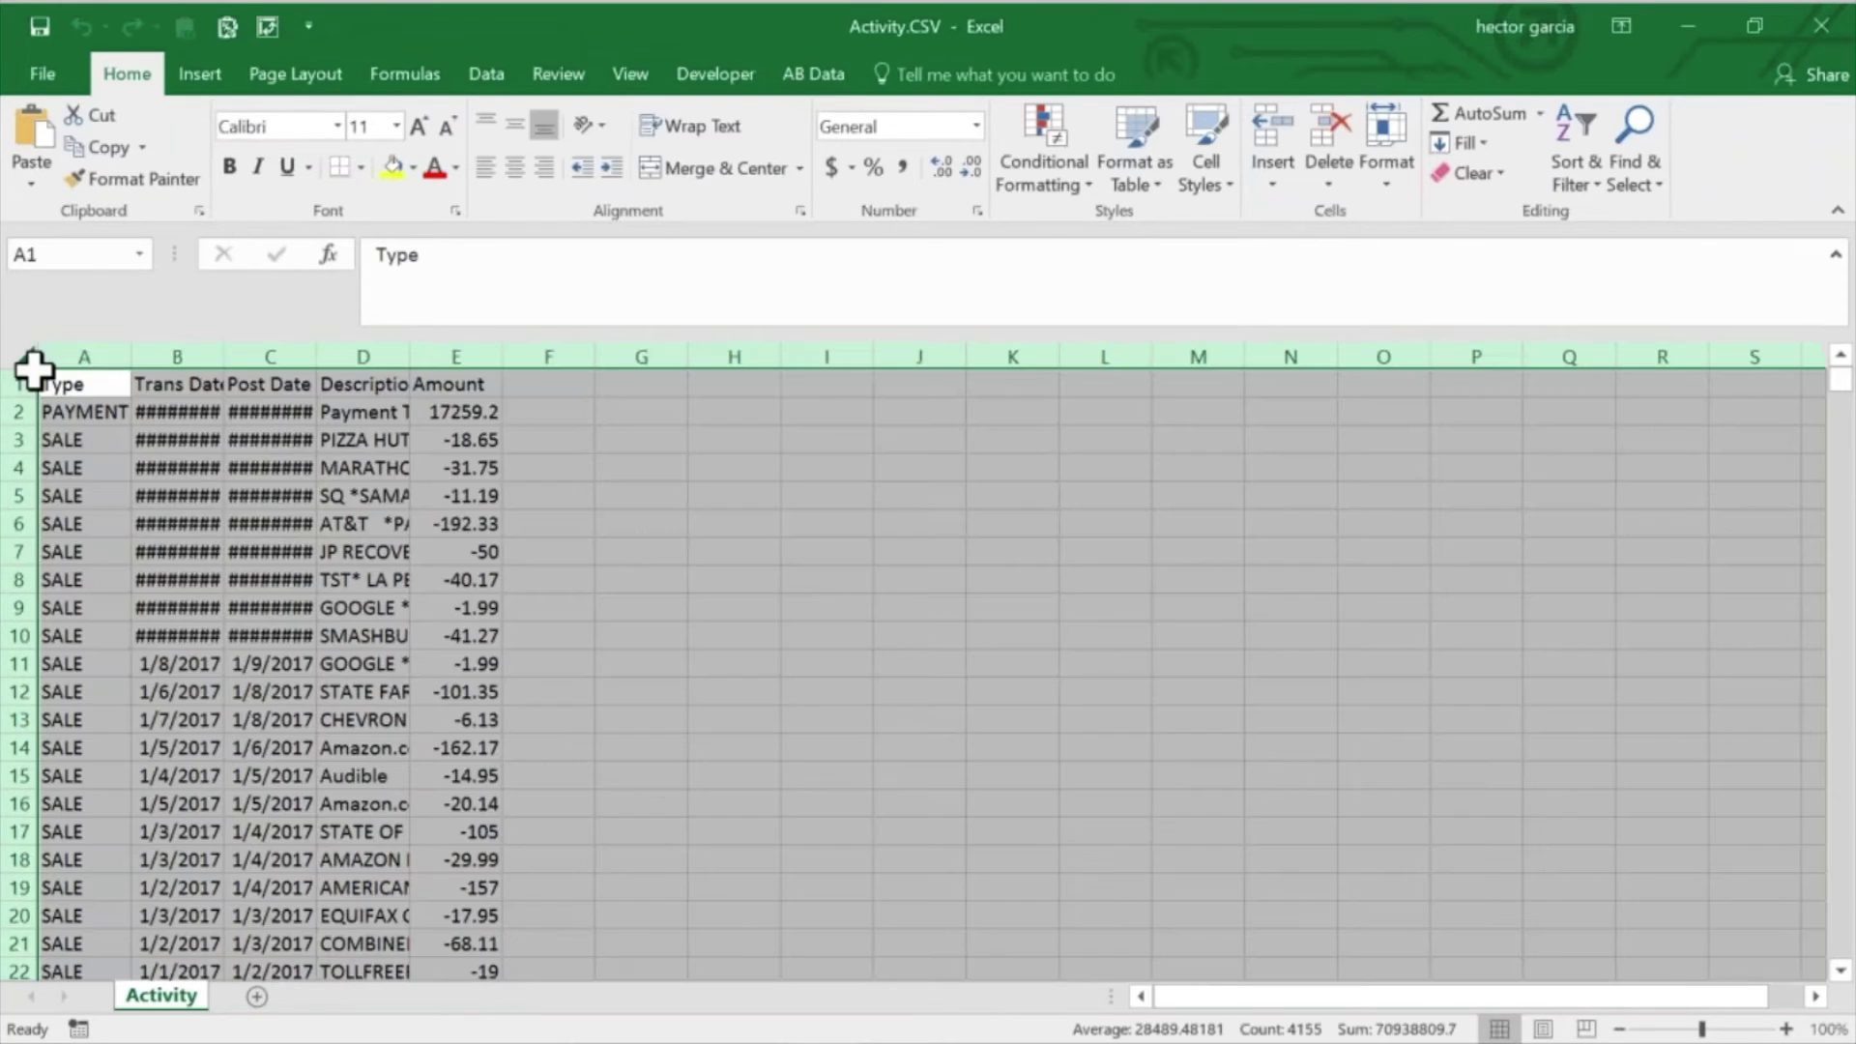
{"action": "double_click", "coordinate": [130, 357]}
{"action": "left_click", "coordinate": [589, 577]}
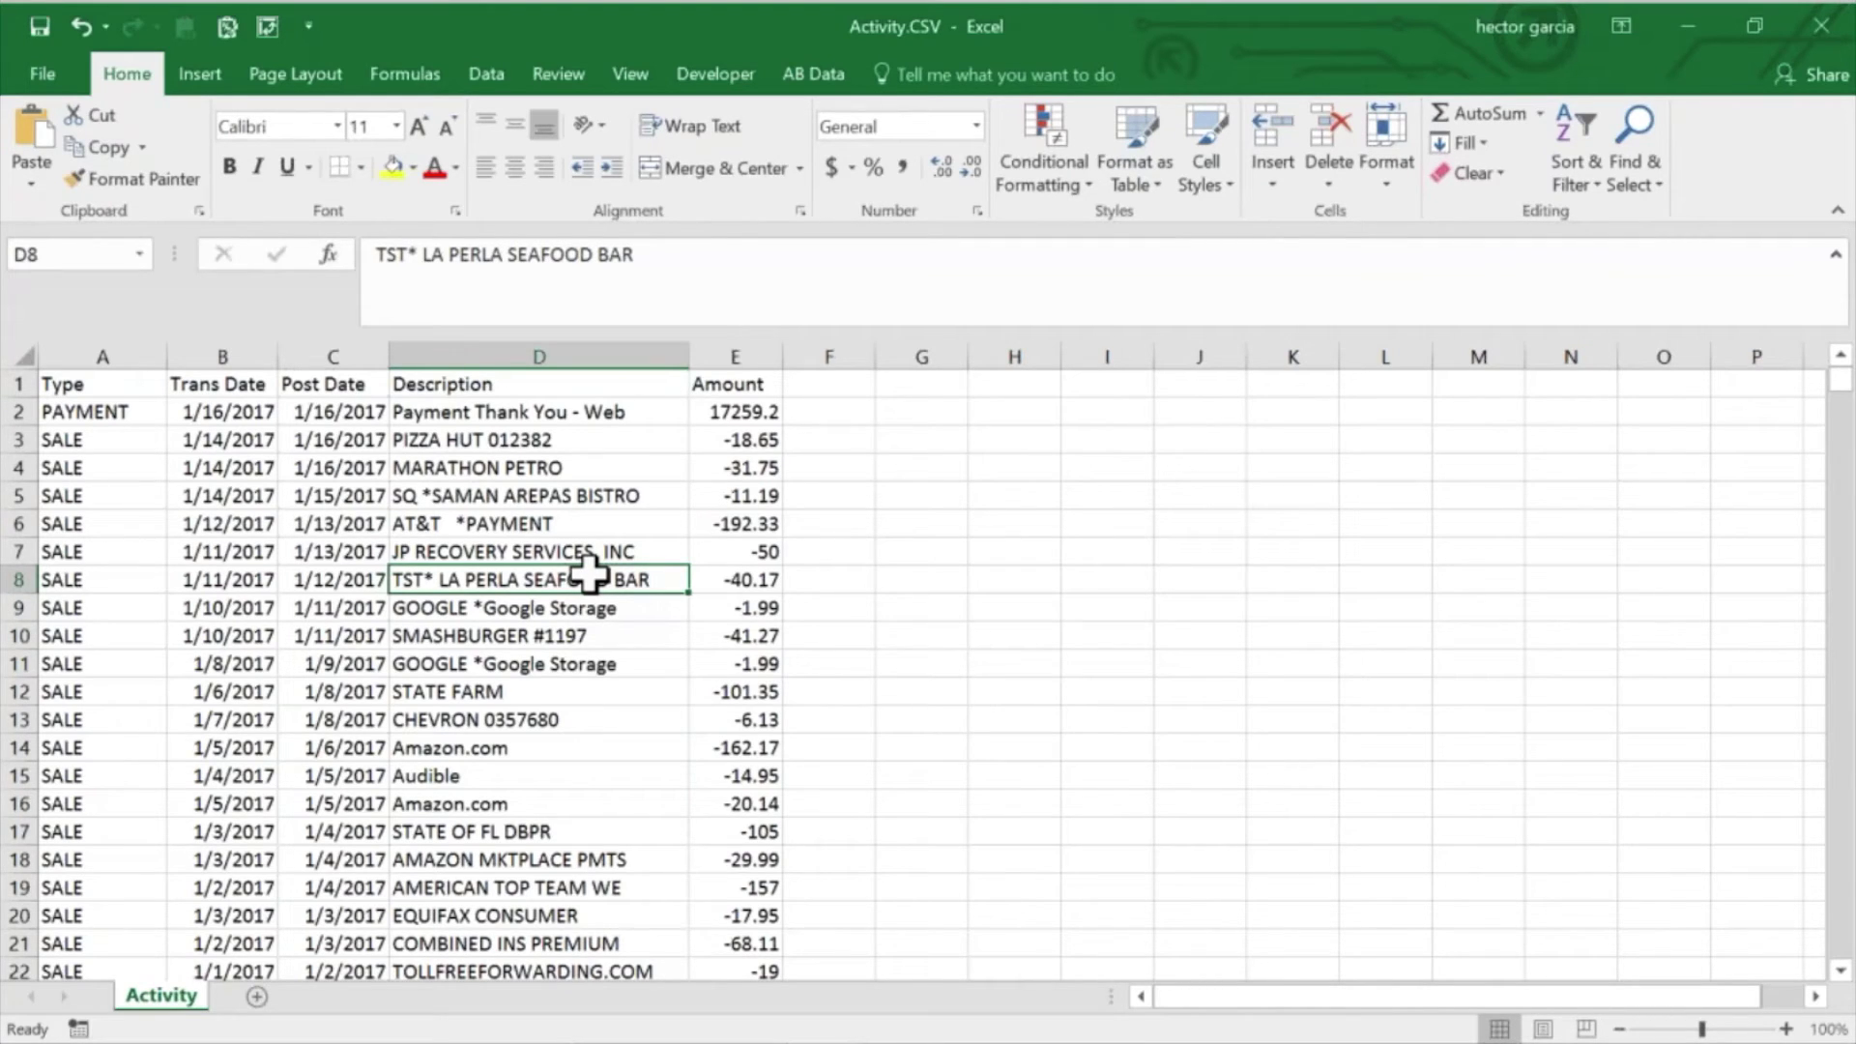
Step: Delete the Type and Post Date columns from the Activity sheet and select the Amount column
{"action": "left_click", "coordinate": [102, 357]}
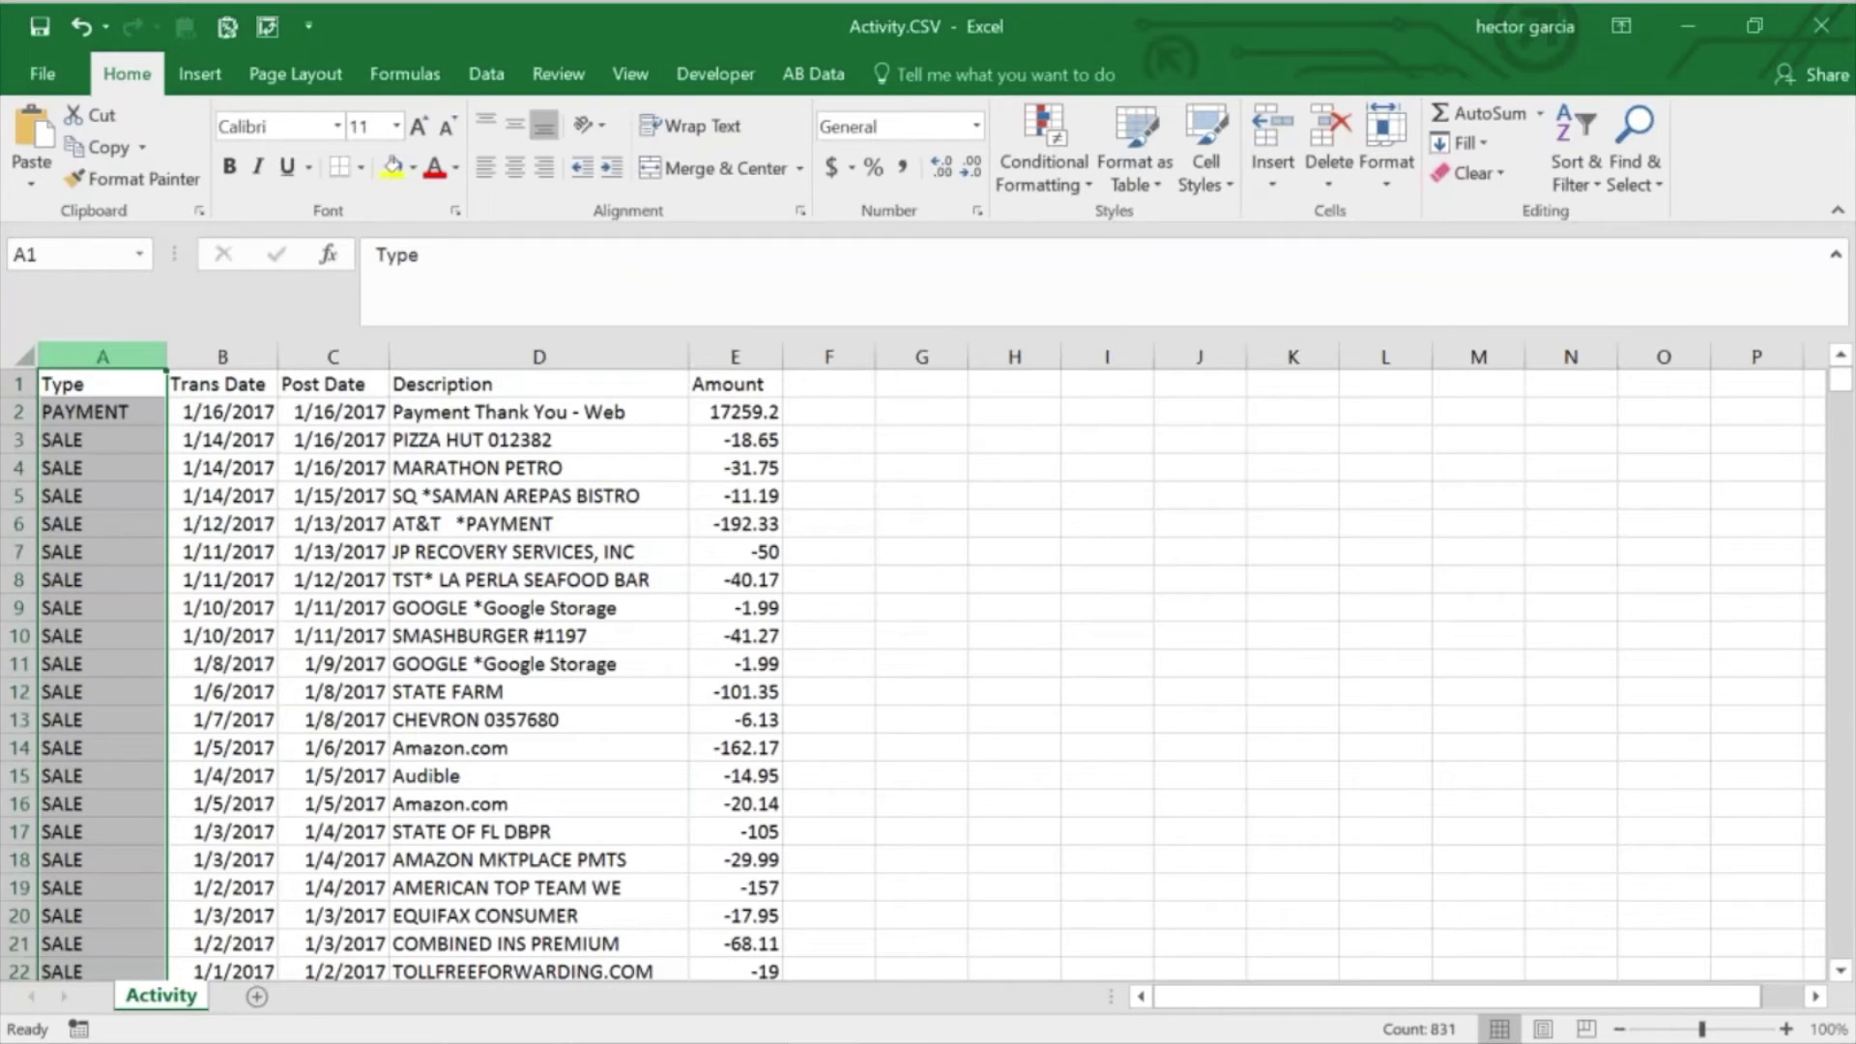
{"action": "right_click", "coordinate": [108, 360]}
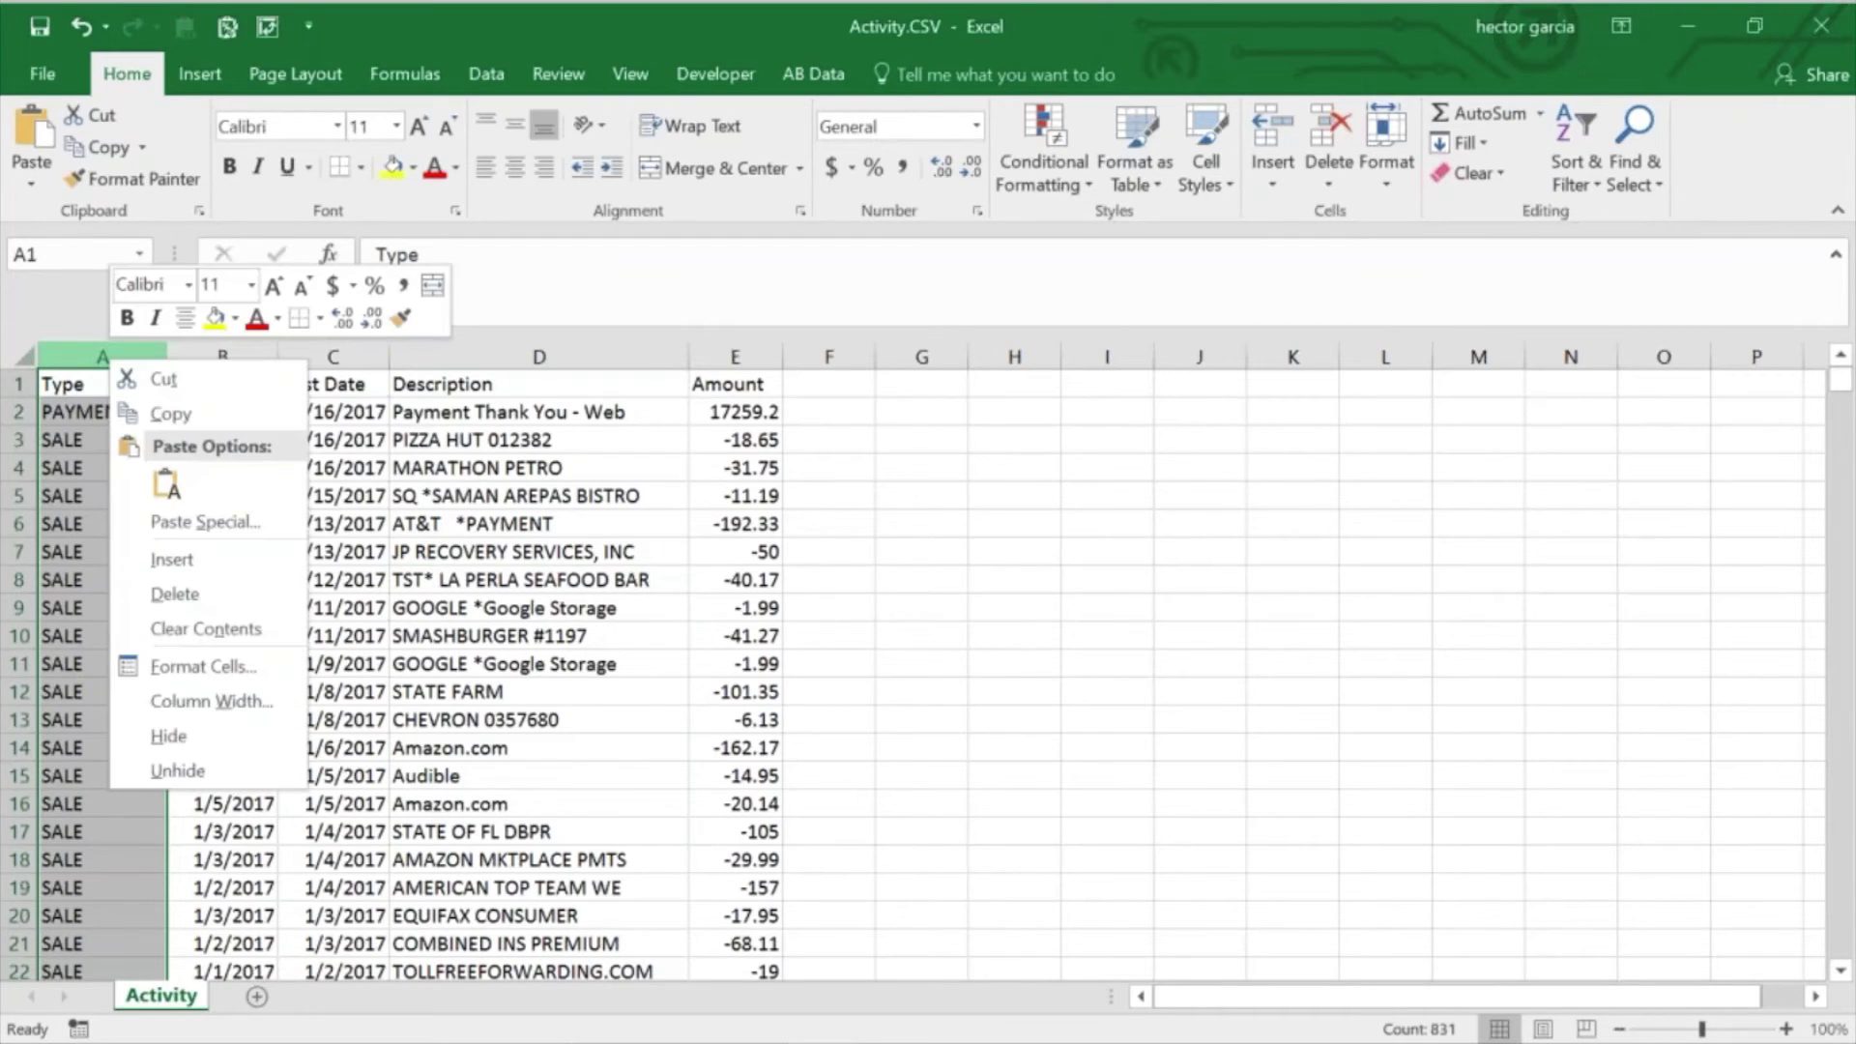
{"action": "left_click", "coordinate": [172, 601]}
{"action": "left_click", "coordinate": [220, 362]}
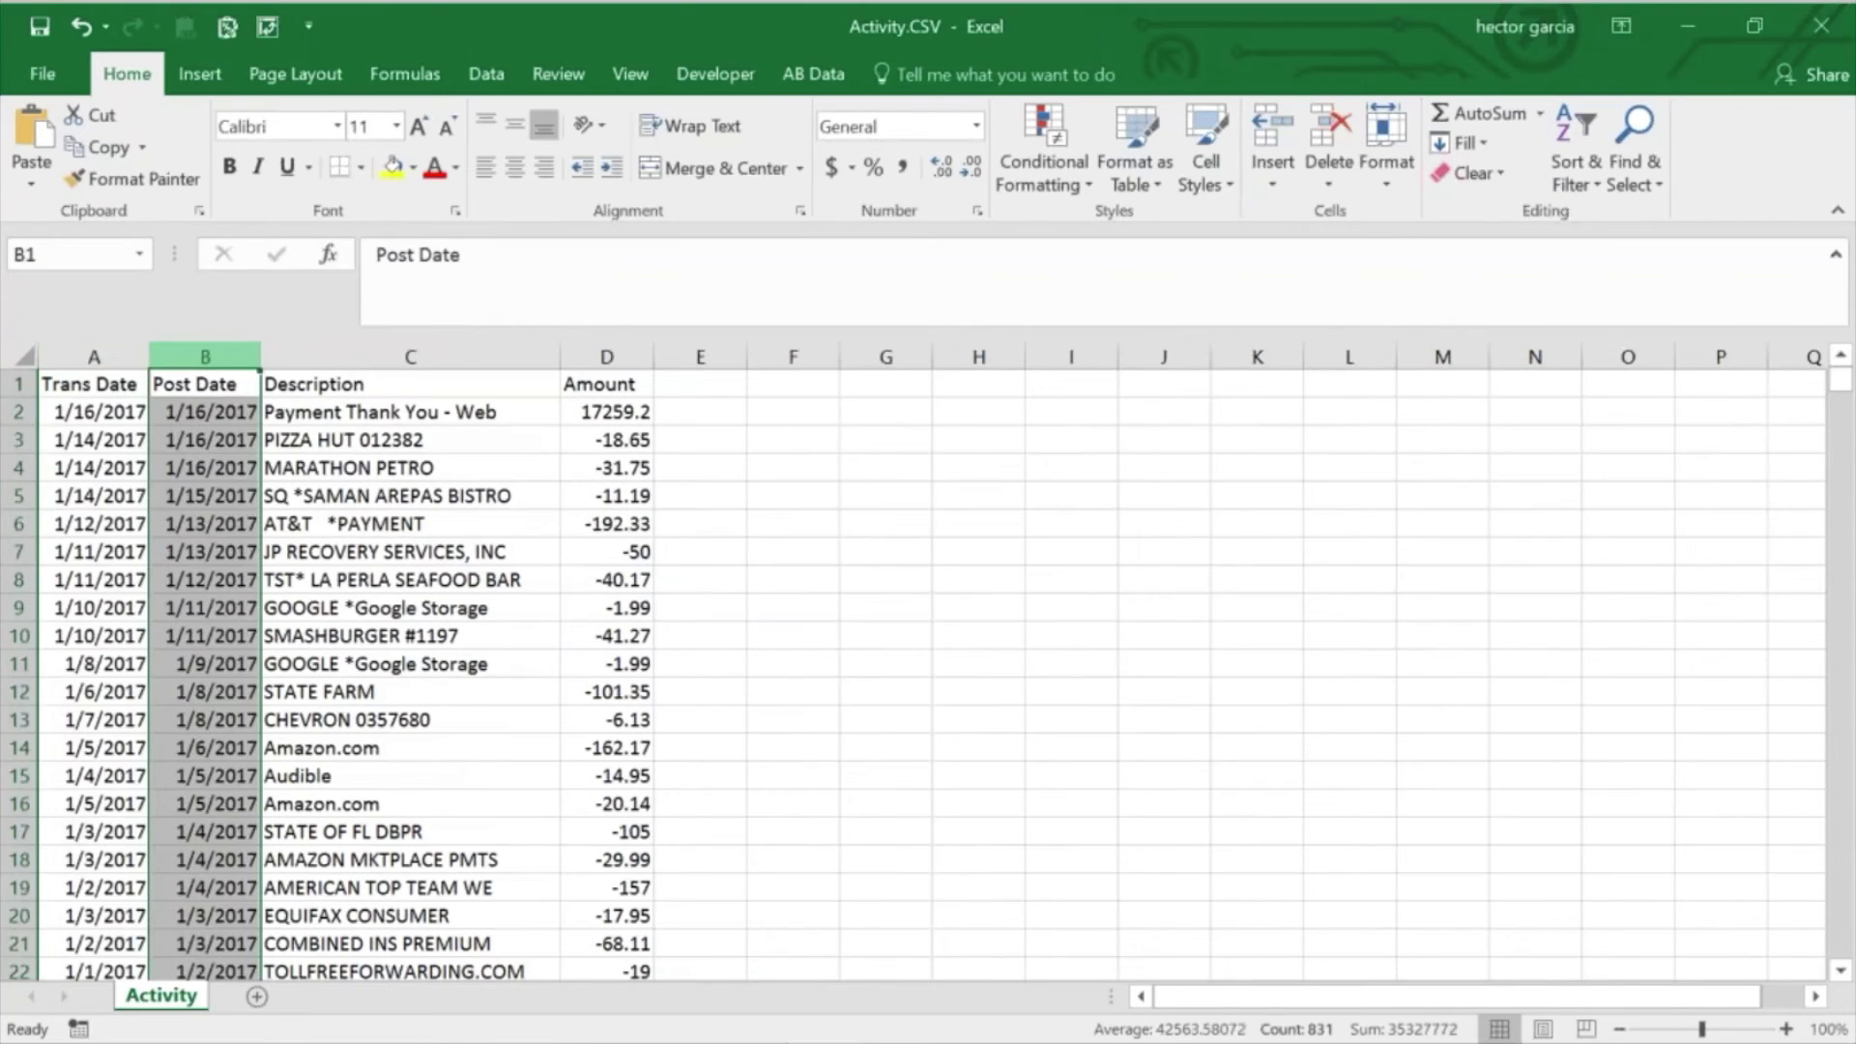
{"action": "right_click", "coordinate": [221, 362]}
{"action": "left_click", "coordinate": [283, 599]}
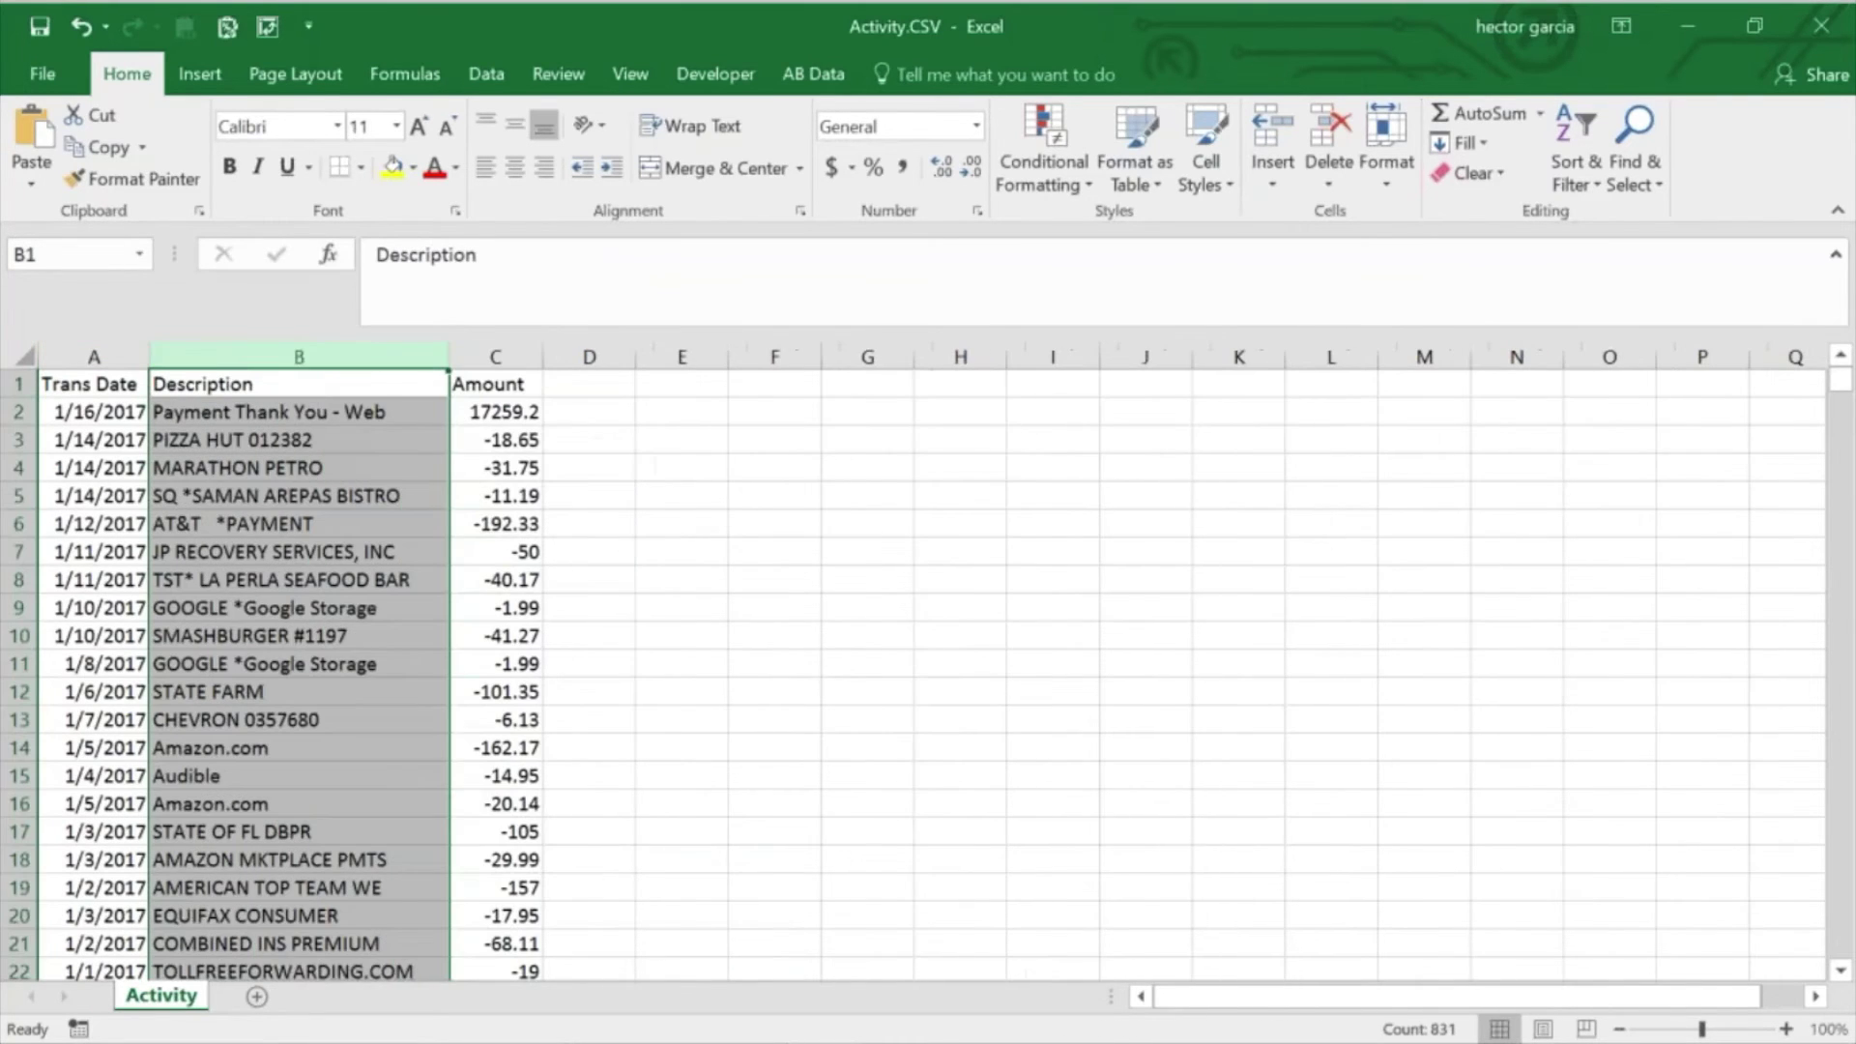
{"action": "left_click", "coordinate": [491, 356]}
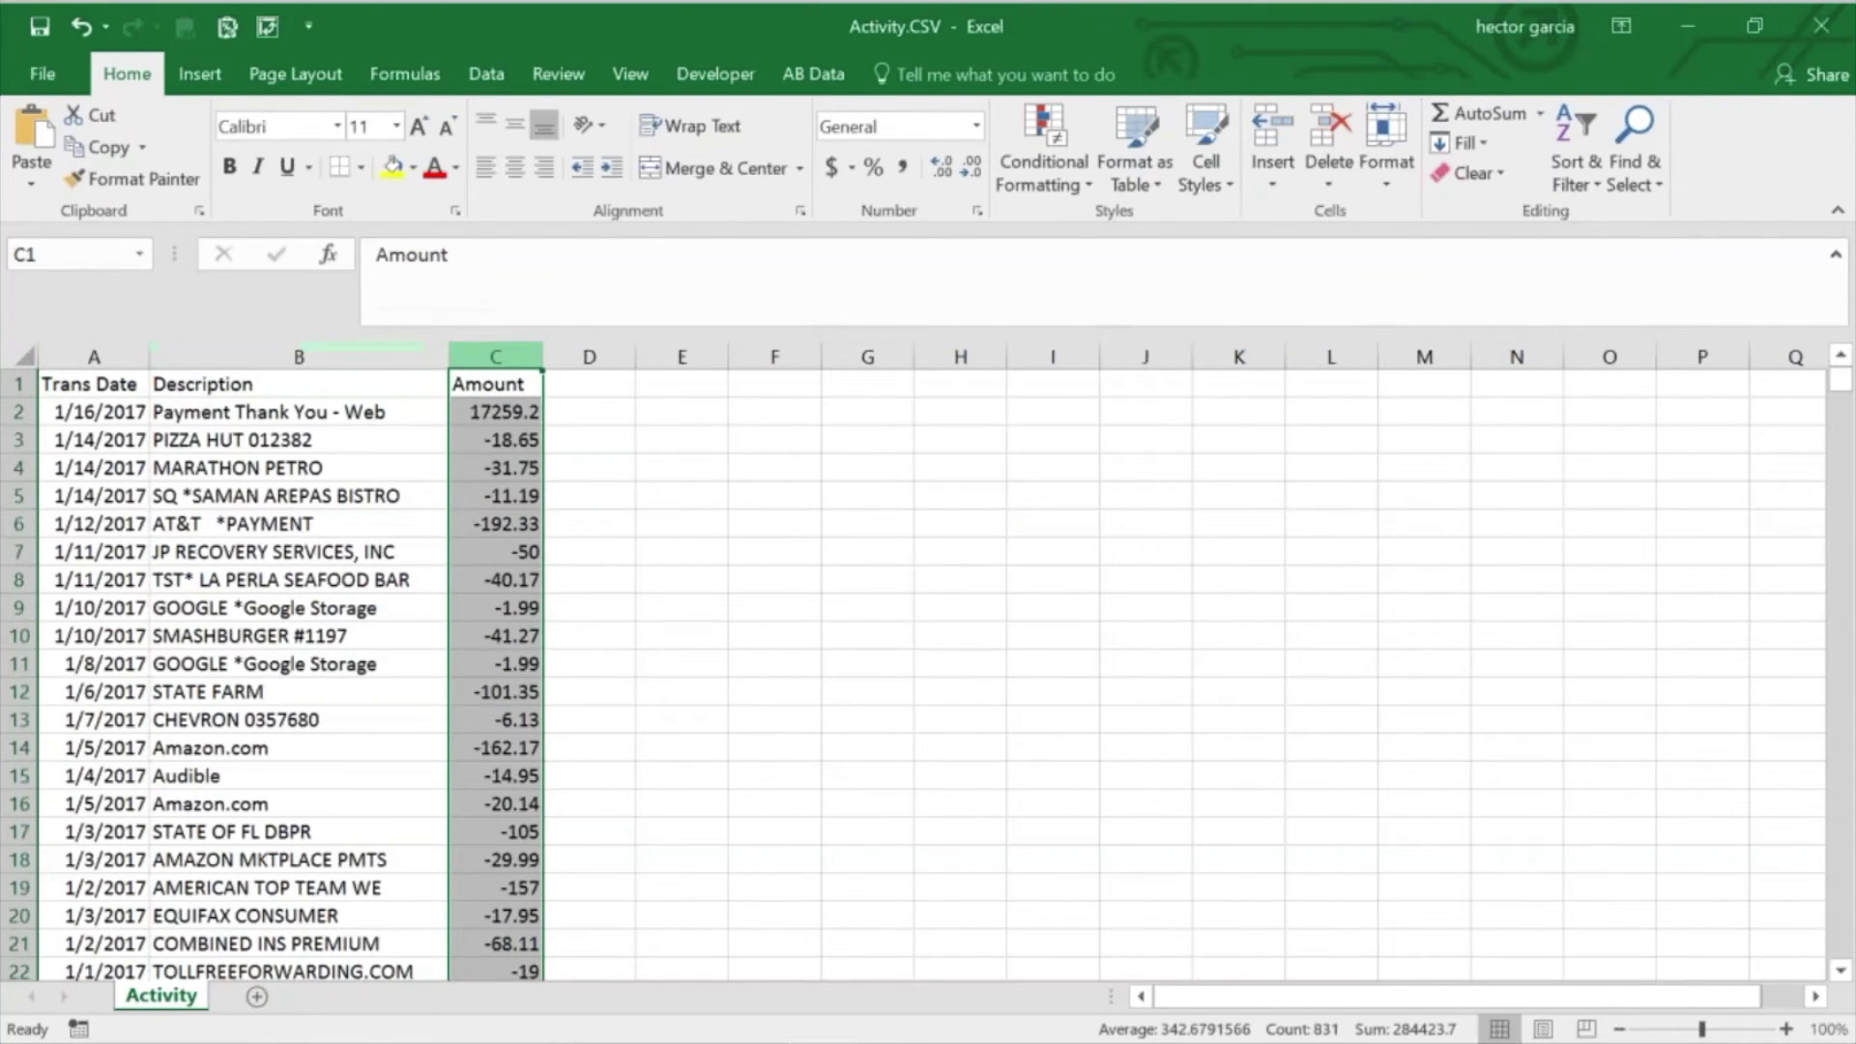
Step: Enter the header Memo in cell D1 beside the Amount column
{"action": "left_click", "coordinate": [610, 389]}
{"action": "type", "text": "Memo"}
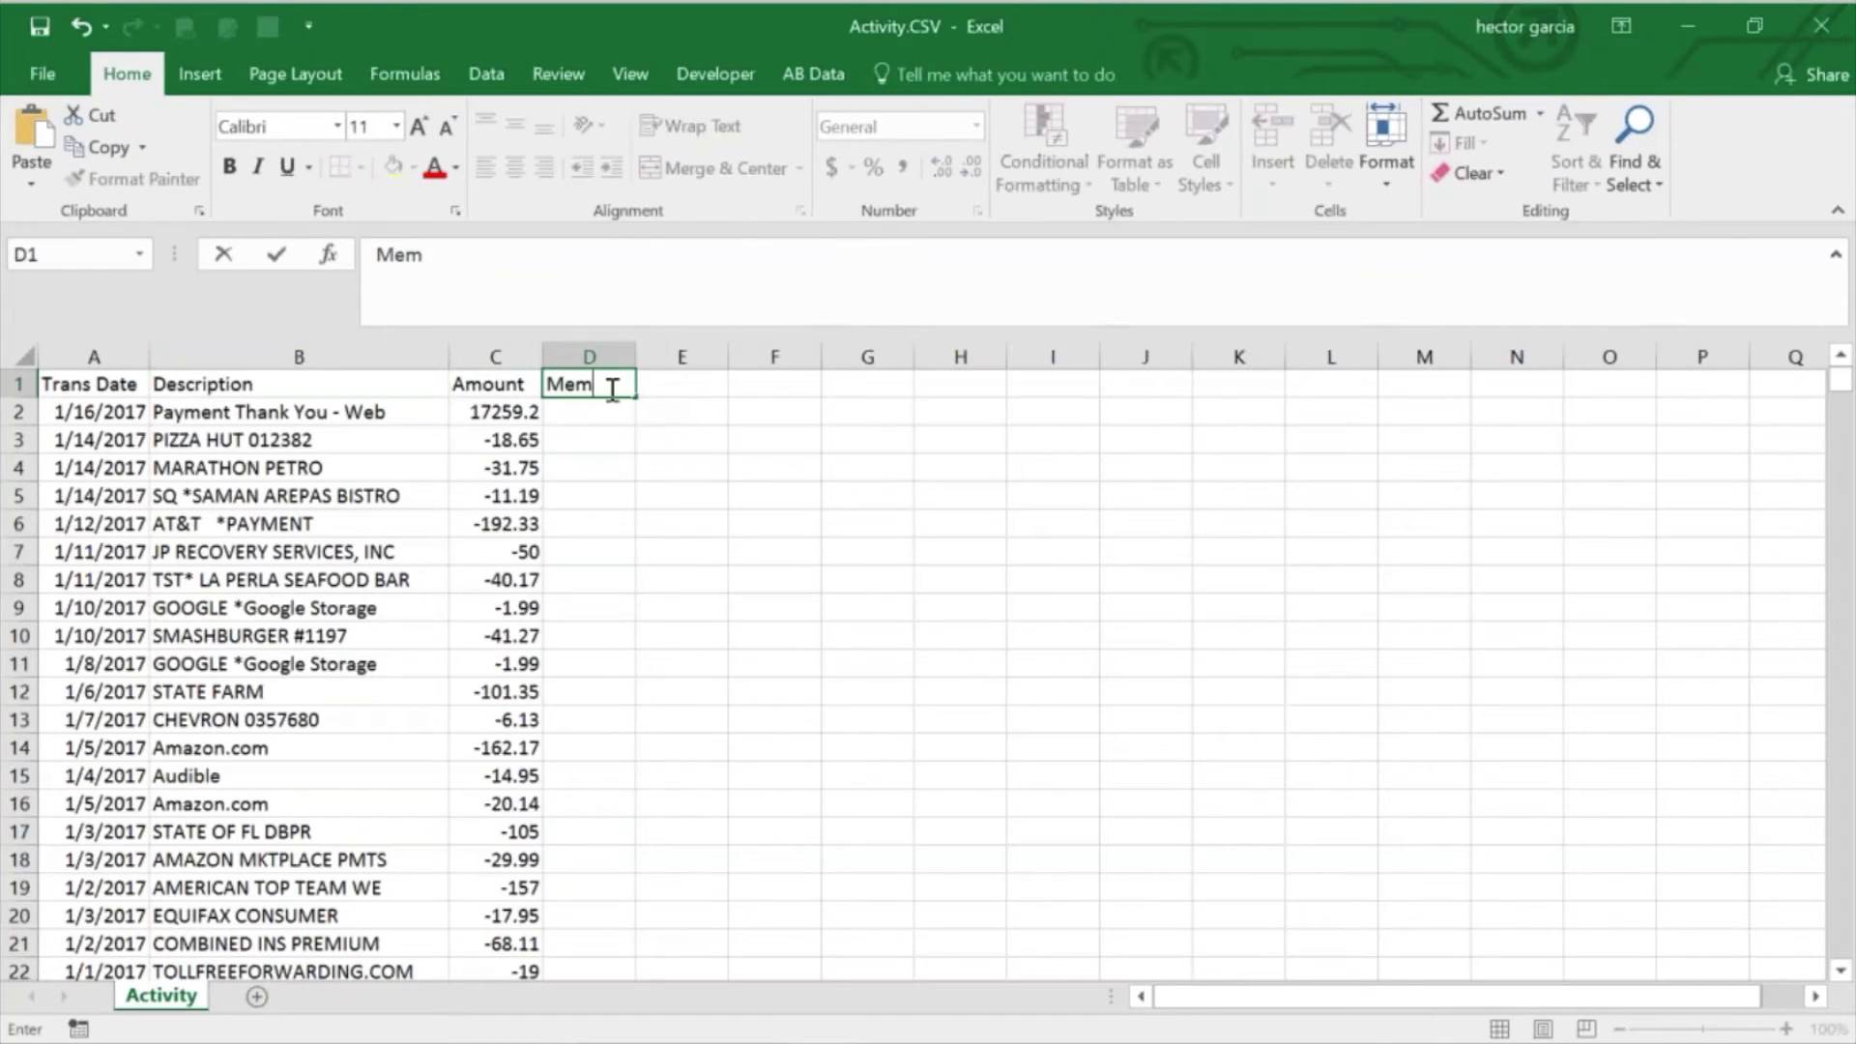
{"action": "key", "text": "Return"}
Step: Copy the Description column into column D as values and auto-fit column D's width
{"action": "left_click", "coordinate": [294, 357]}
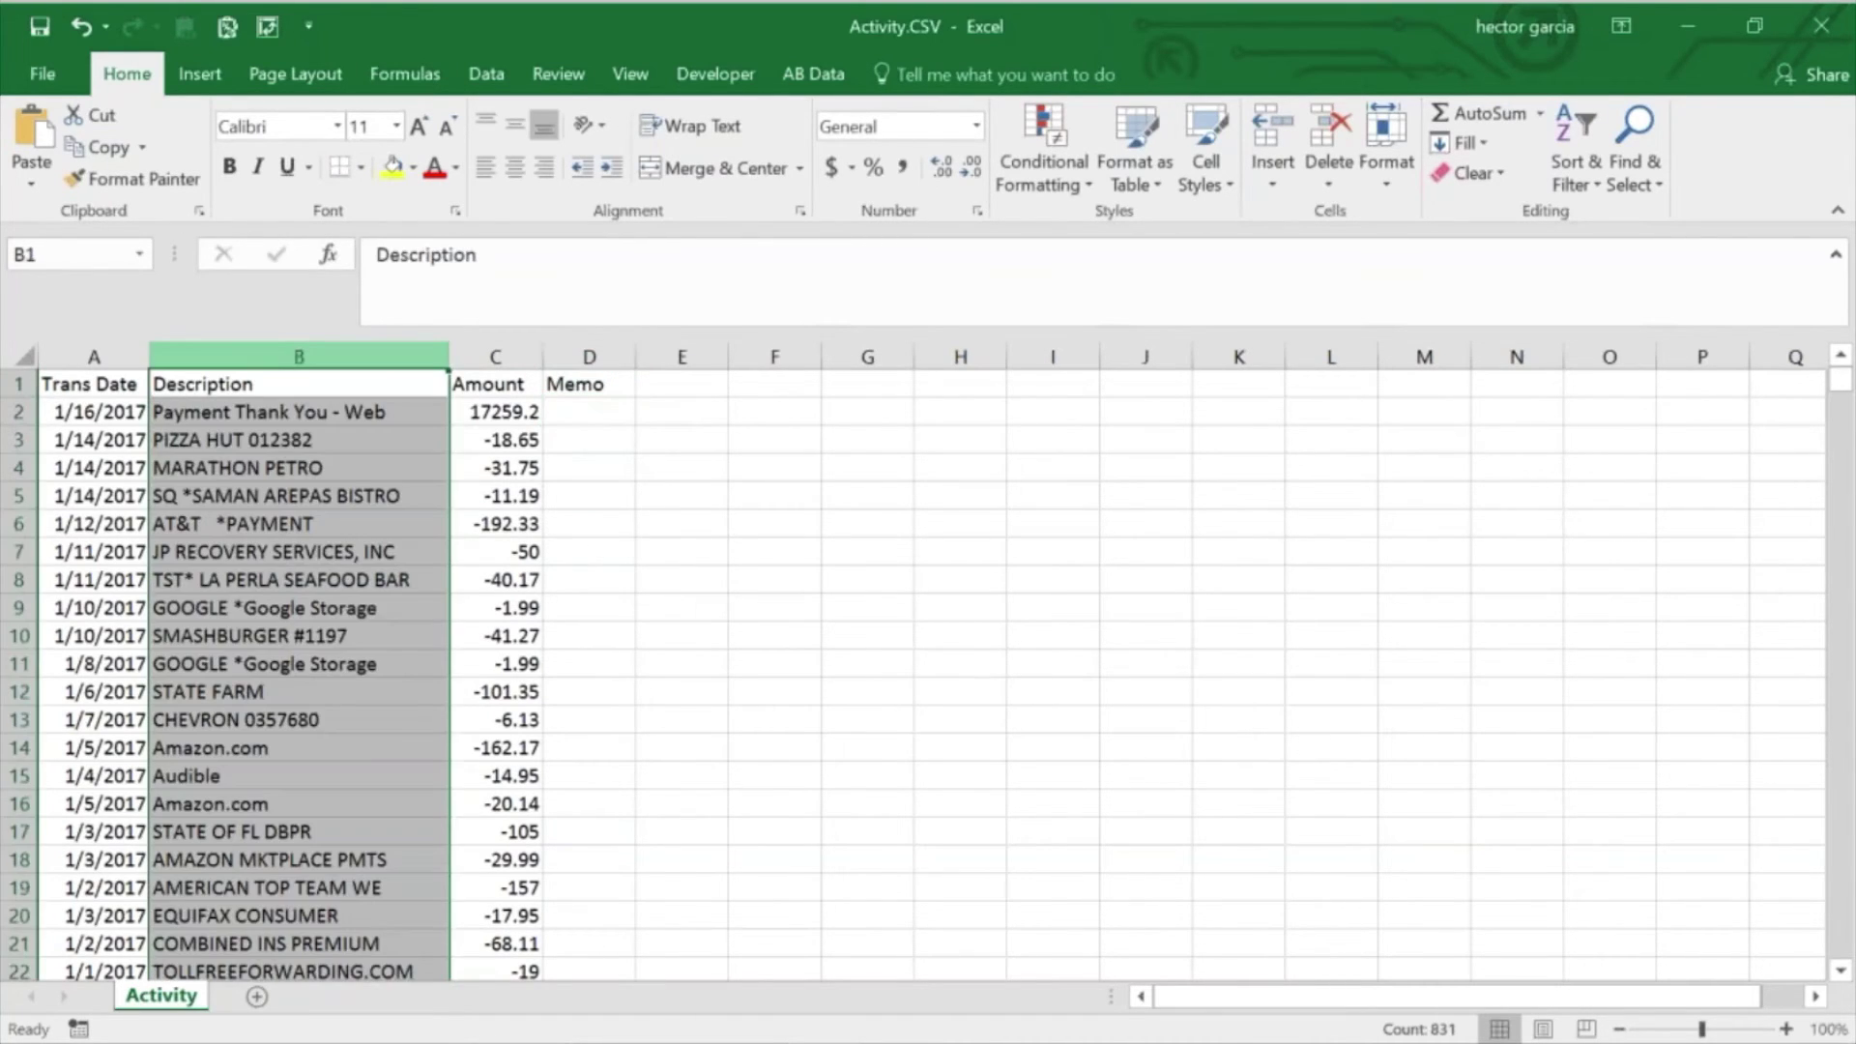
{"action": "key", "text": "ctrl+c"}
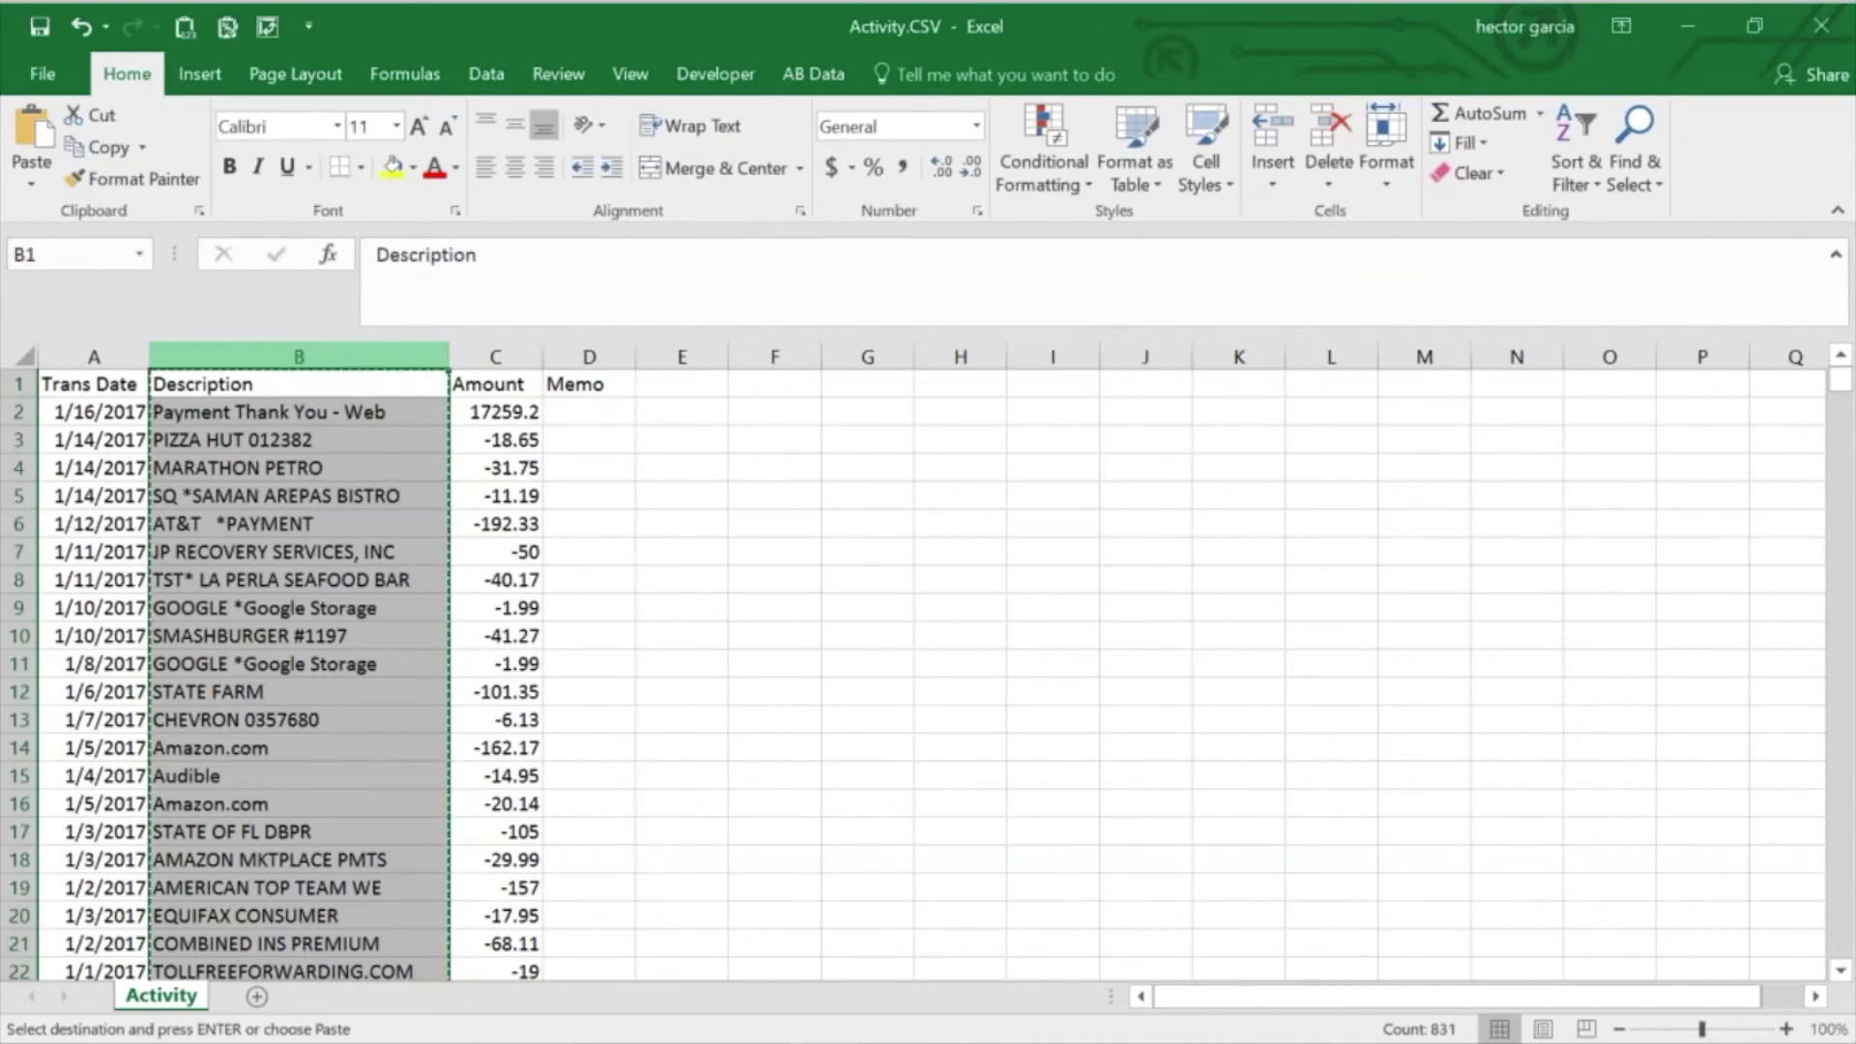
{"action": "left_click", "coordinate": [594, 357]}
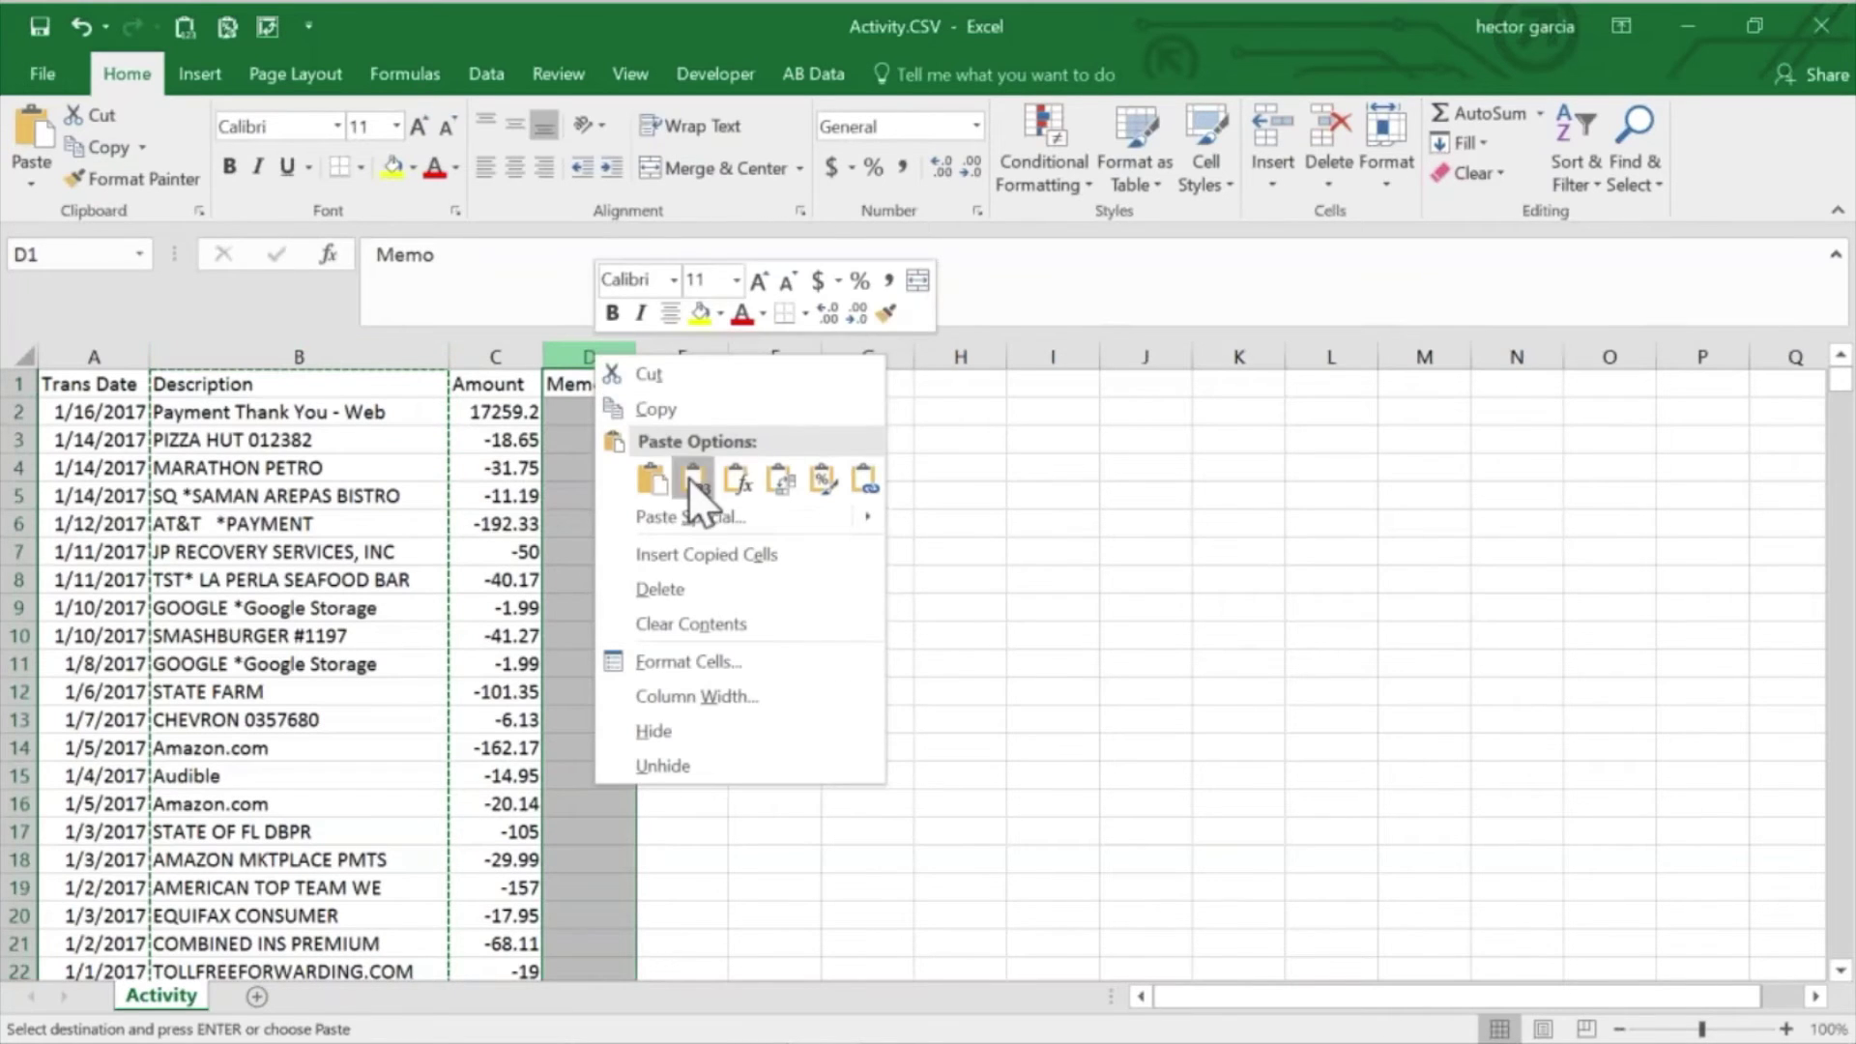
{"action": "left_click", "coordinate": [680, 480]}
{"action": "left_click", "coordinate": [781, 551]}
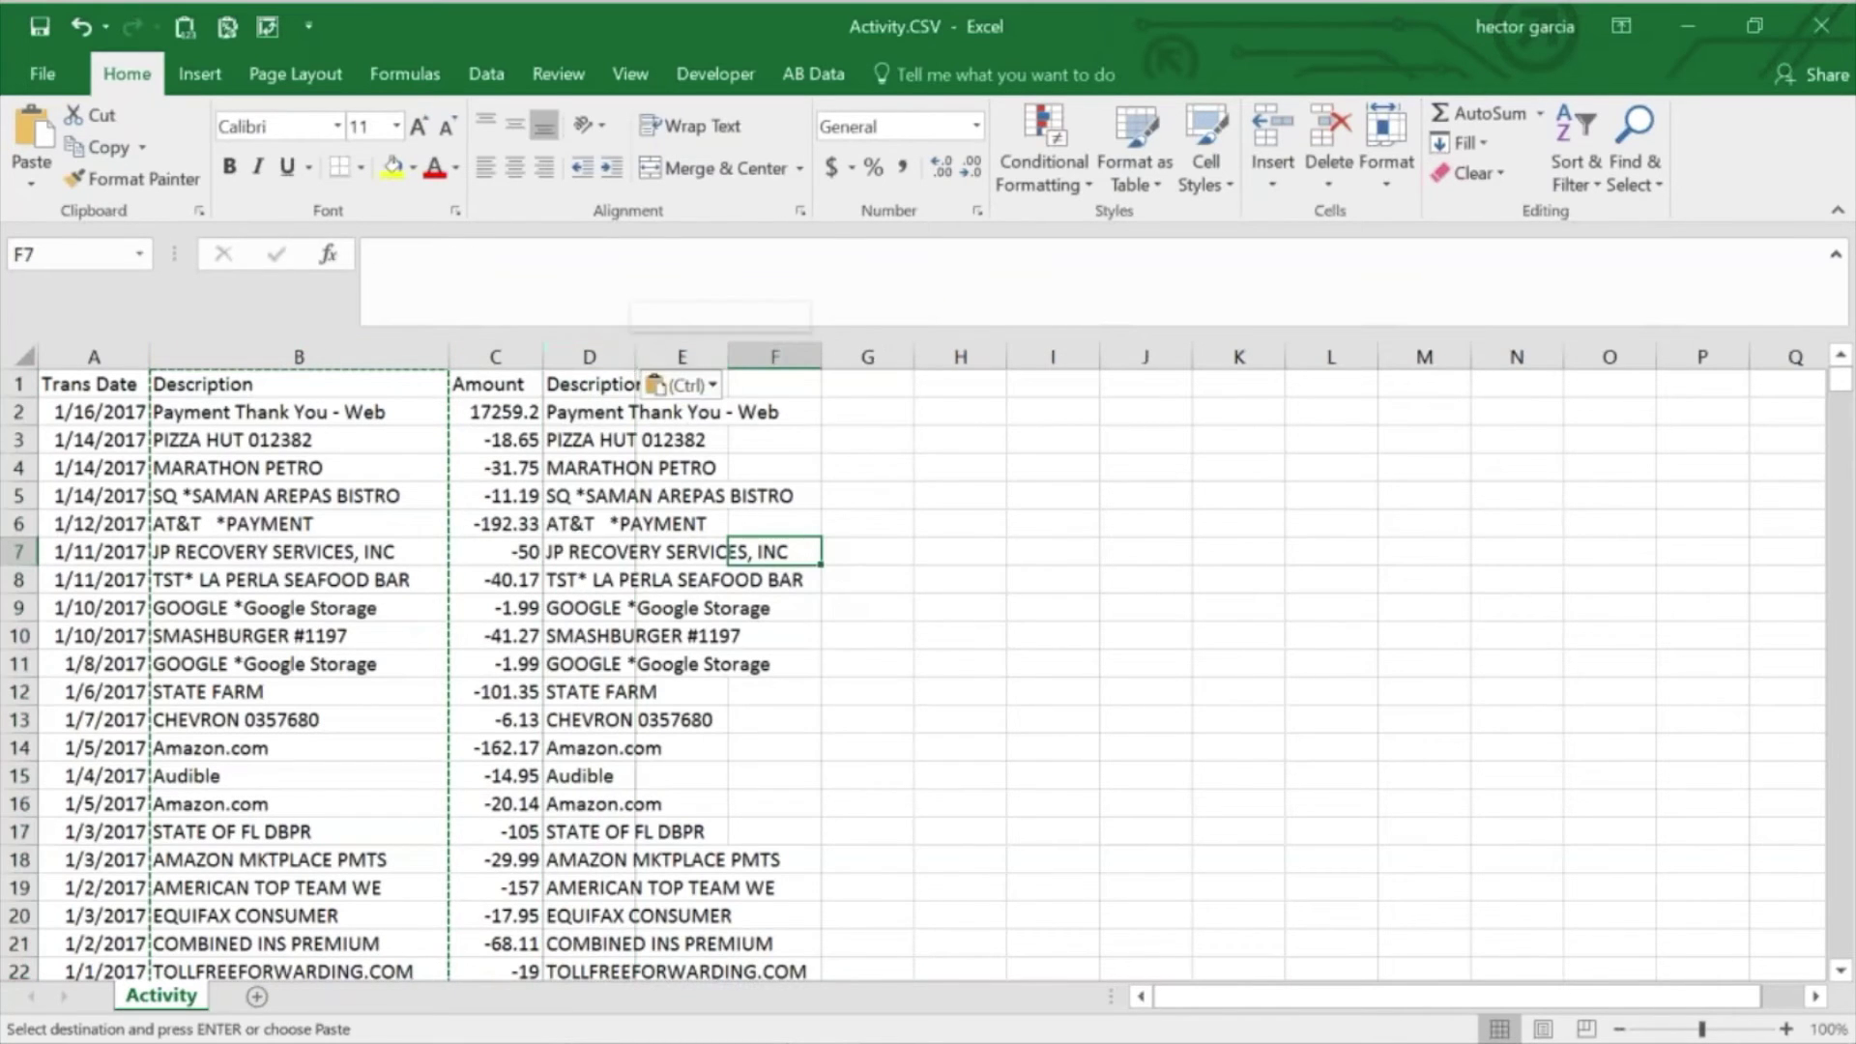
{"action": "double_click", "coordinate": [635, 357]}
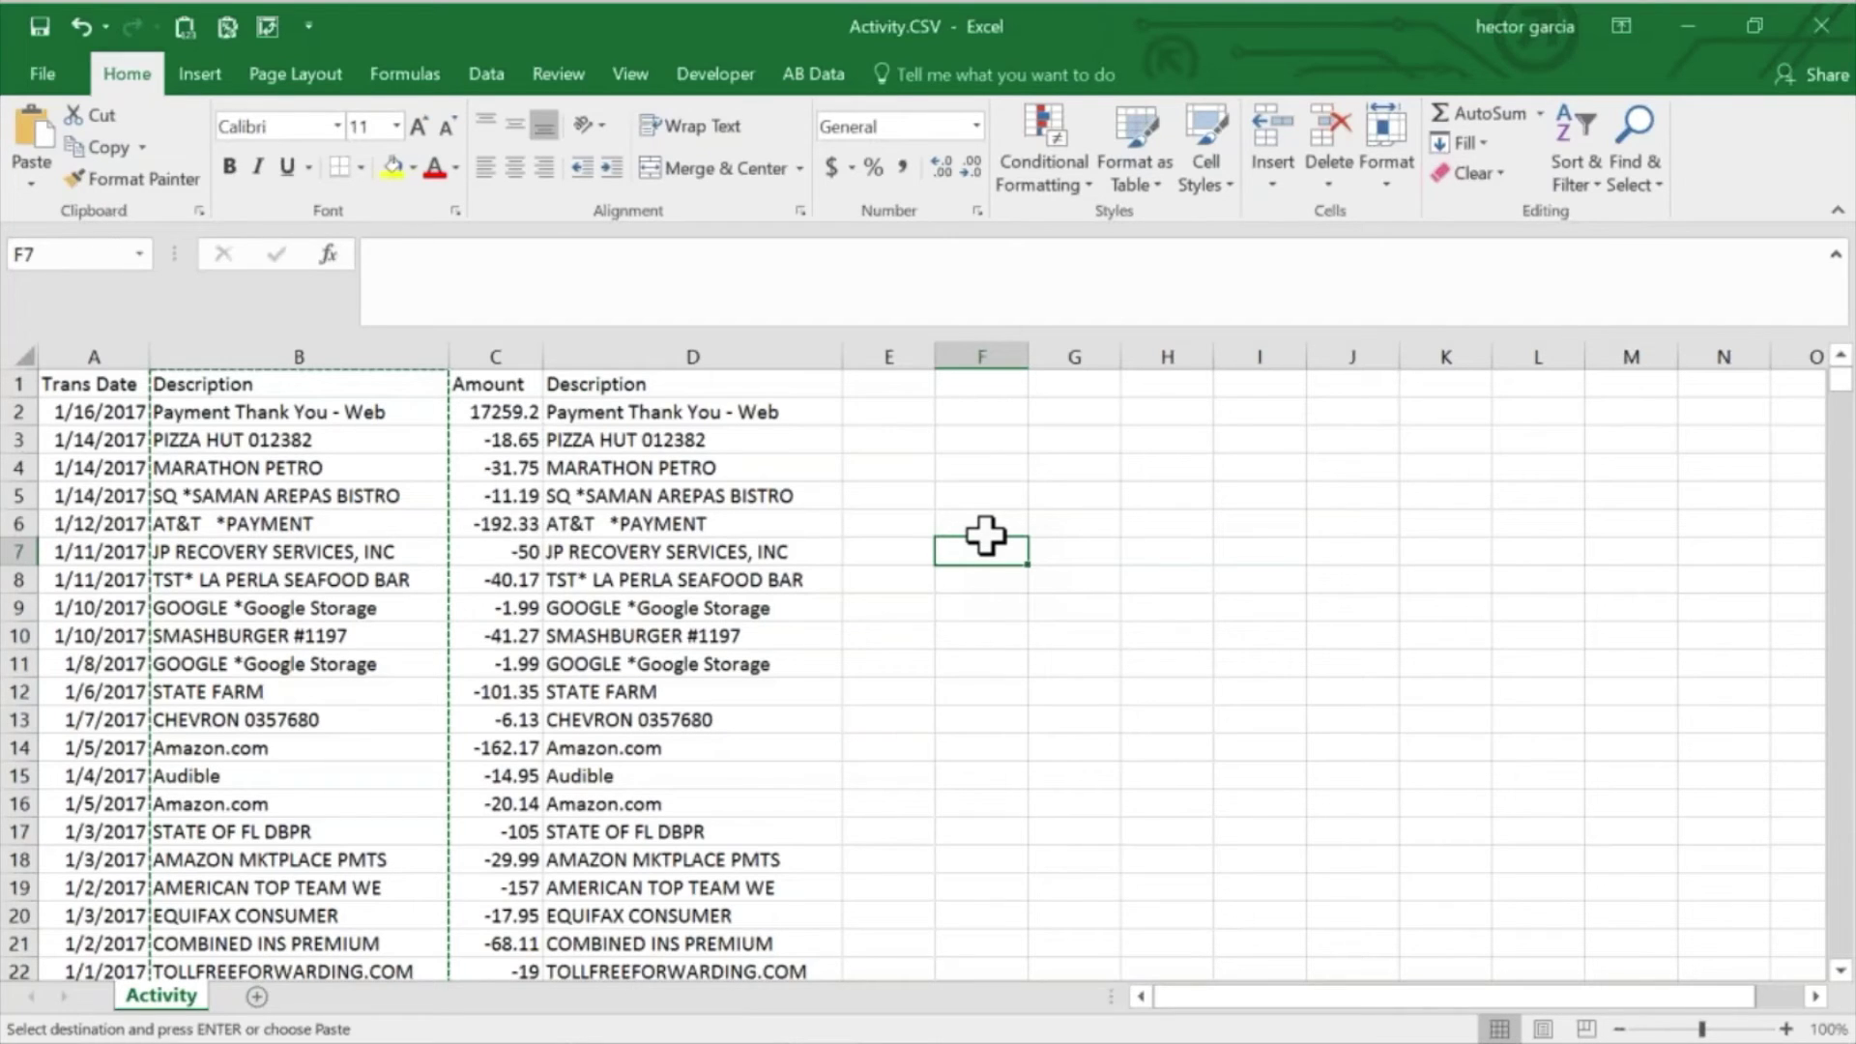
Step: Turn on filtering for columns A to D and sort the rows by the column B Description from A to Z
{"action": "left_click_drag", "start_coordinate": [94, 356], "coordinate": [616, 350]}
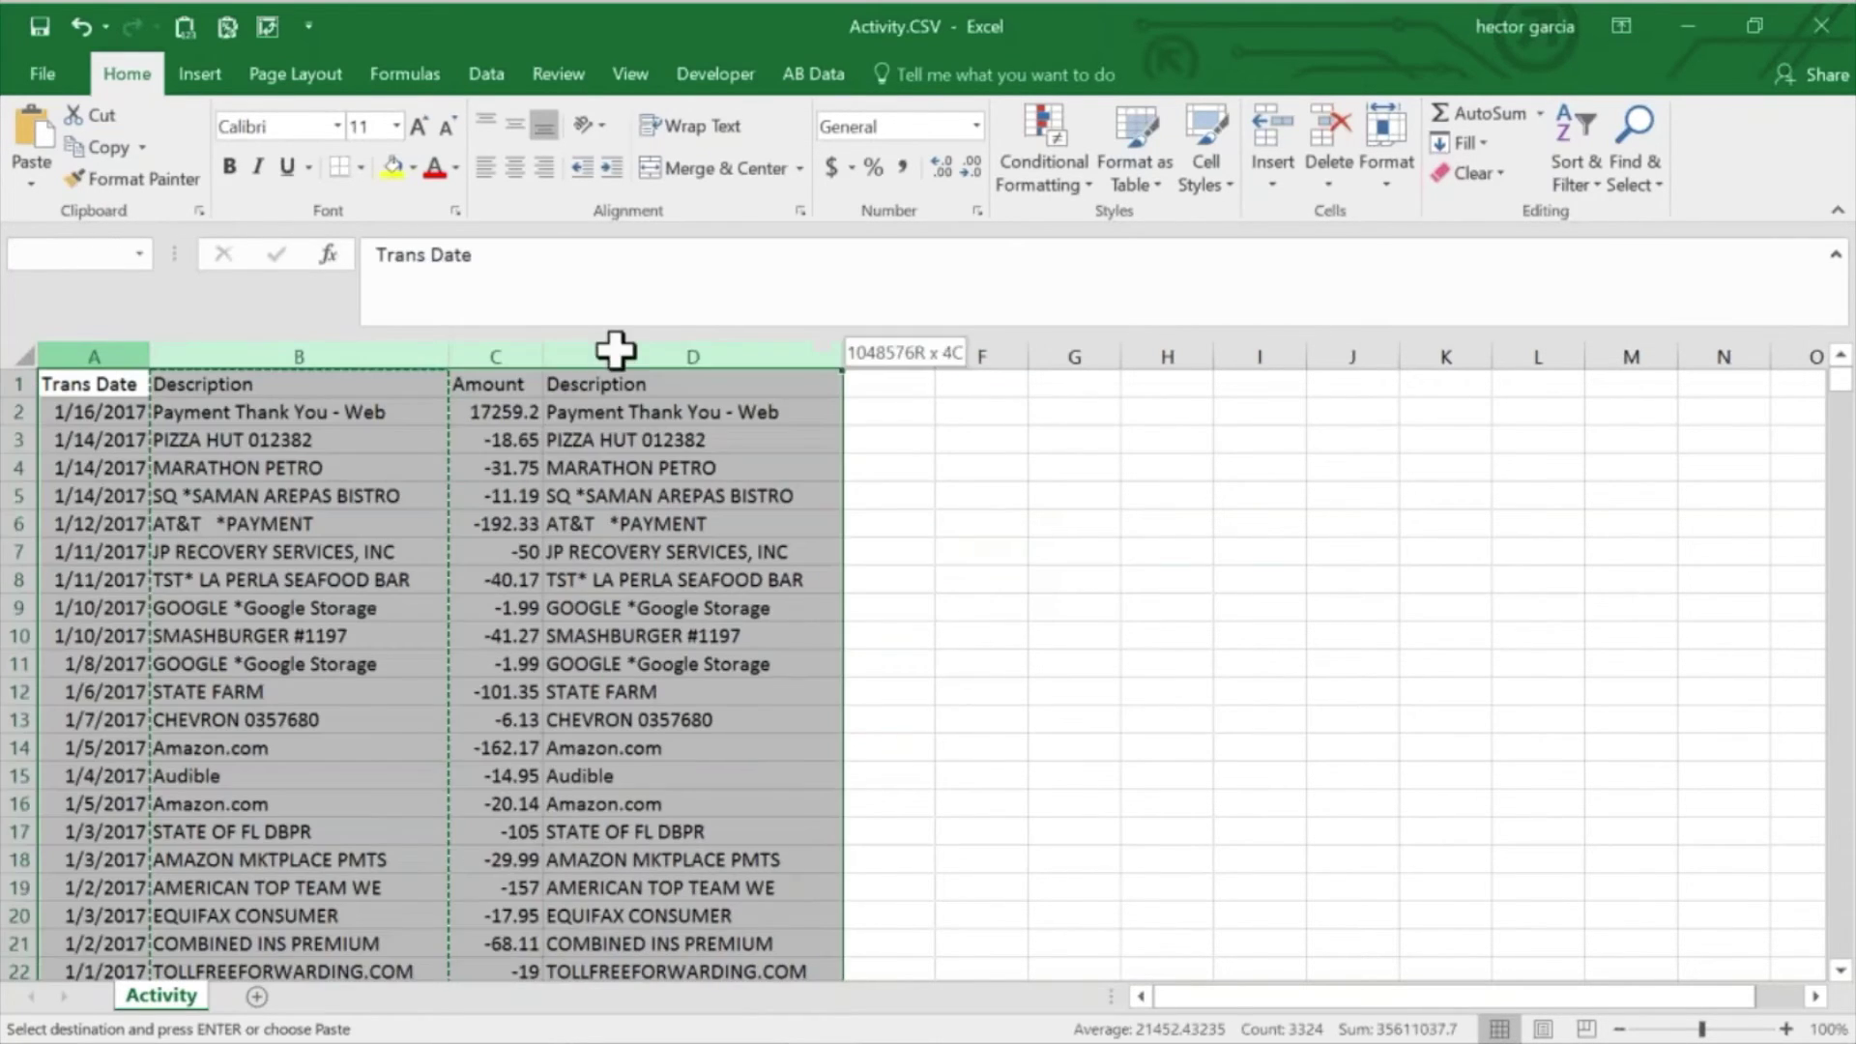
{"action": "left_click", "coordinate": [482, 71]}
{"action": "left_click", "coordinate": [907, 126]}
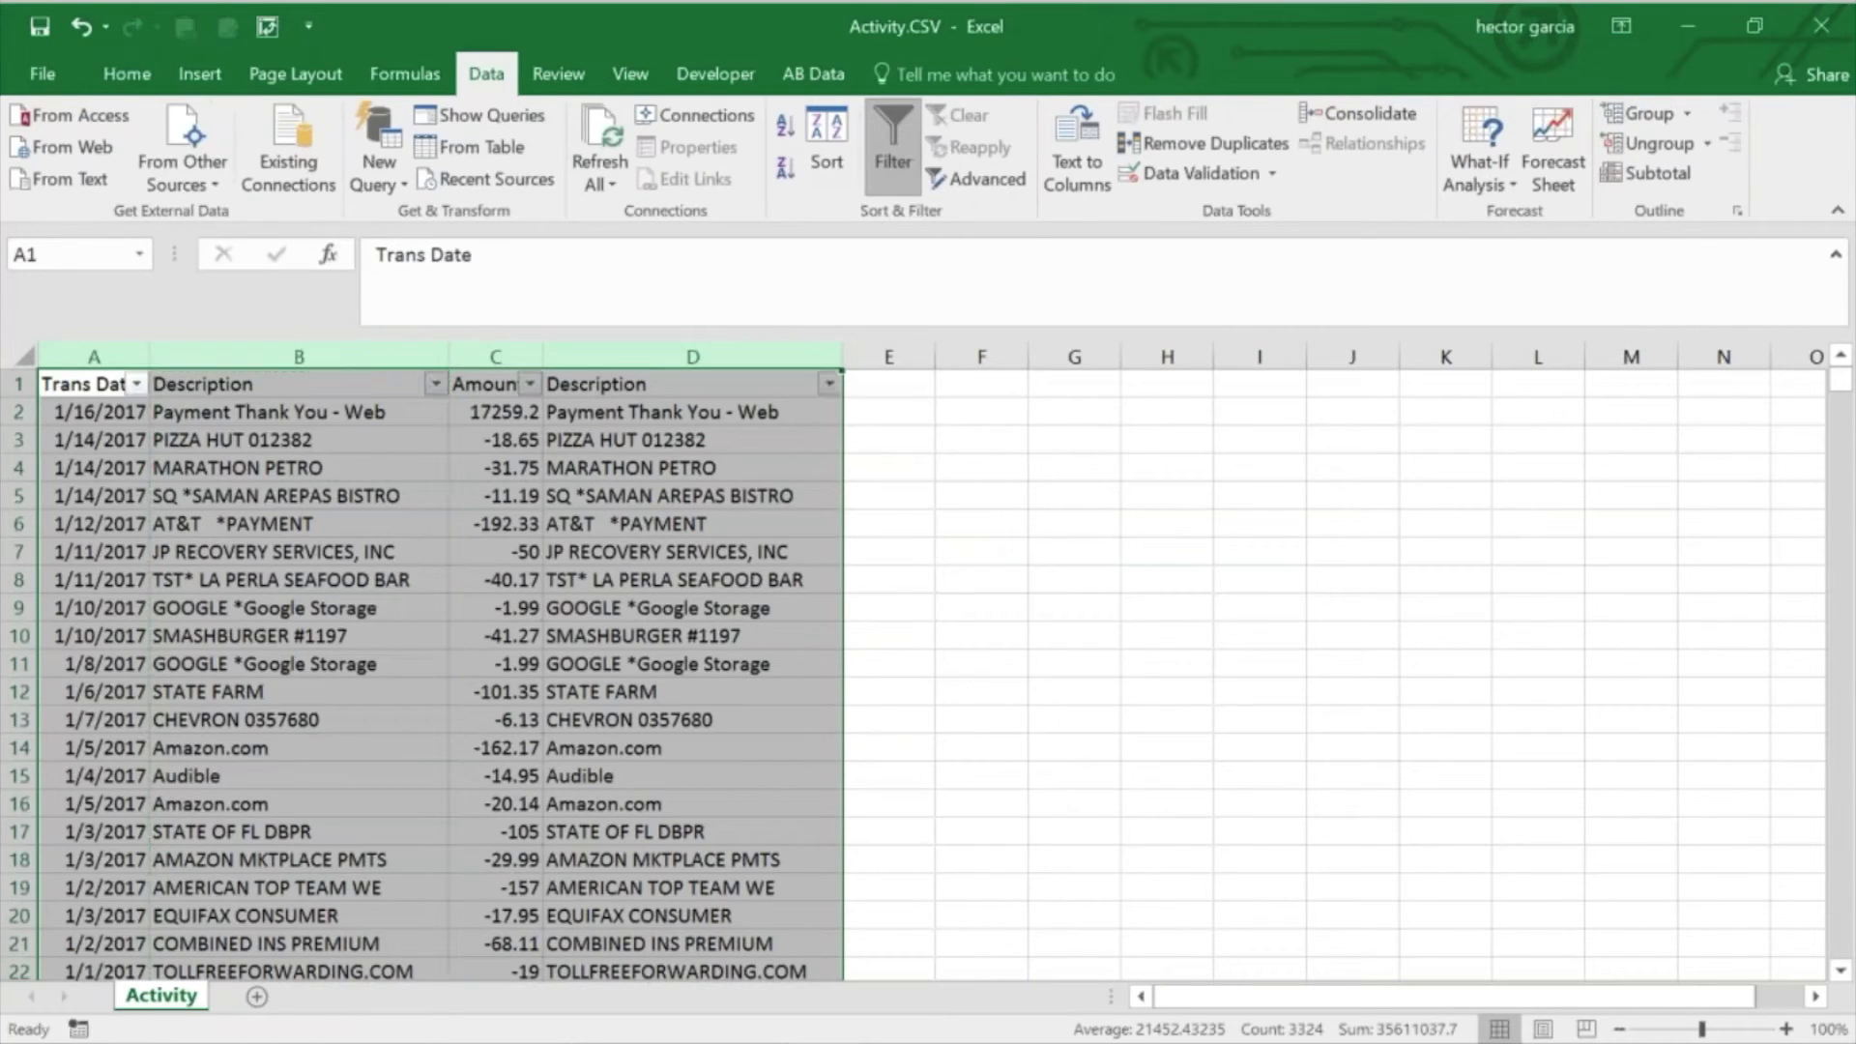
{"action": "left_click", "coordinate": [436, 384]}
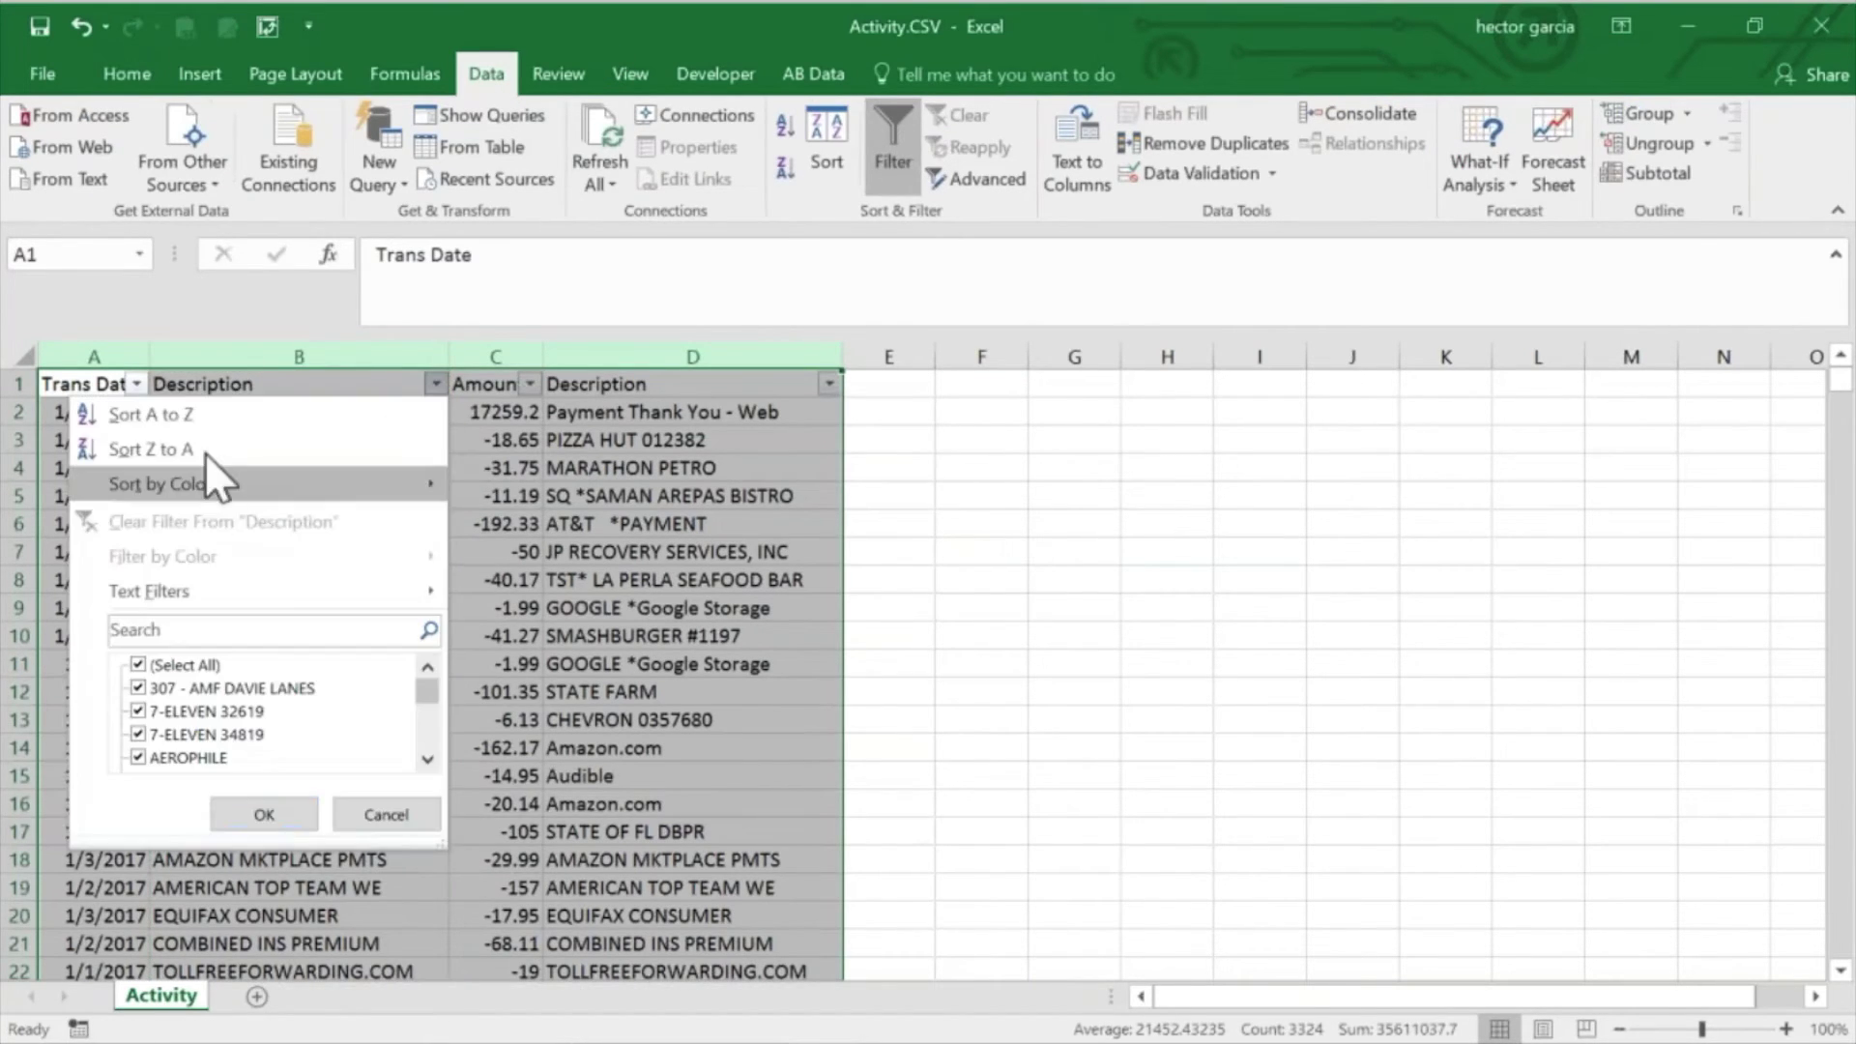
{"action": "left_click", "coordinate": [213, 426]}
{"action": "left_click", "coordinate": [365, 556]}
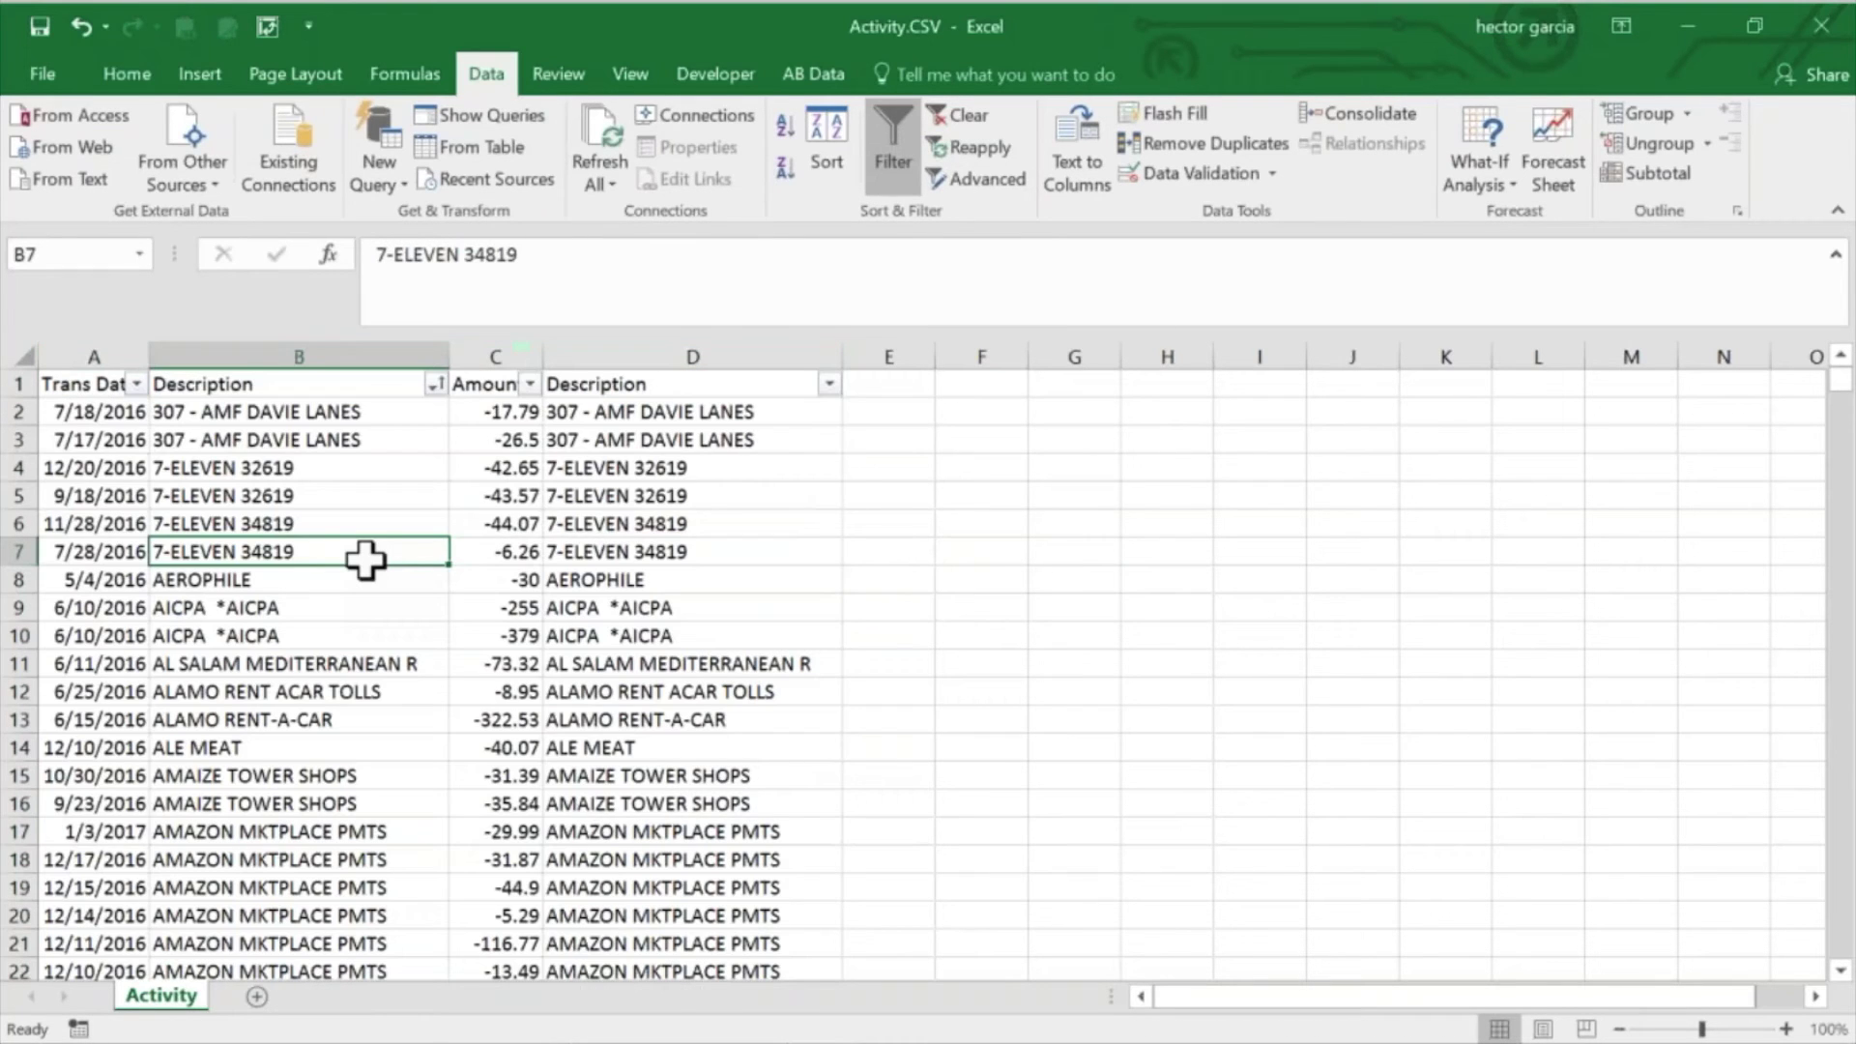
Step: Shorten the description in B4 to 7-ELEVEN and fill it down through B7
{"action": "double_click", "coordinate": [294, 476]}
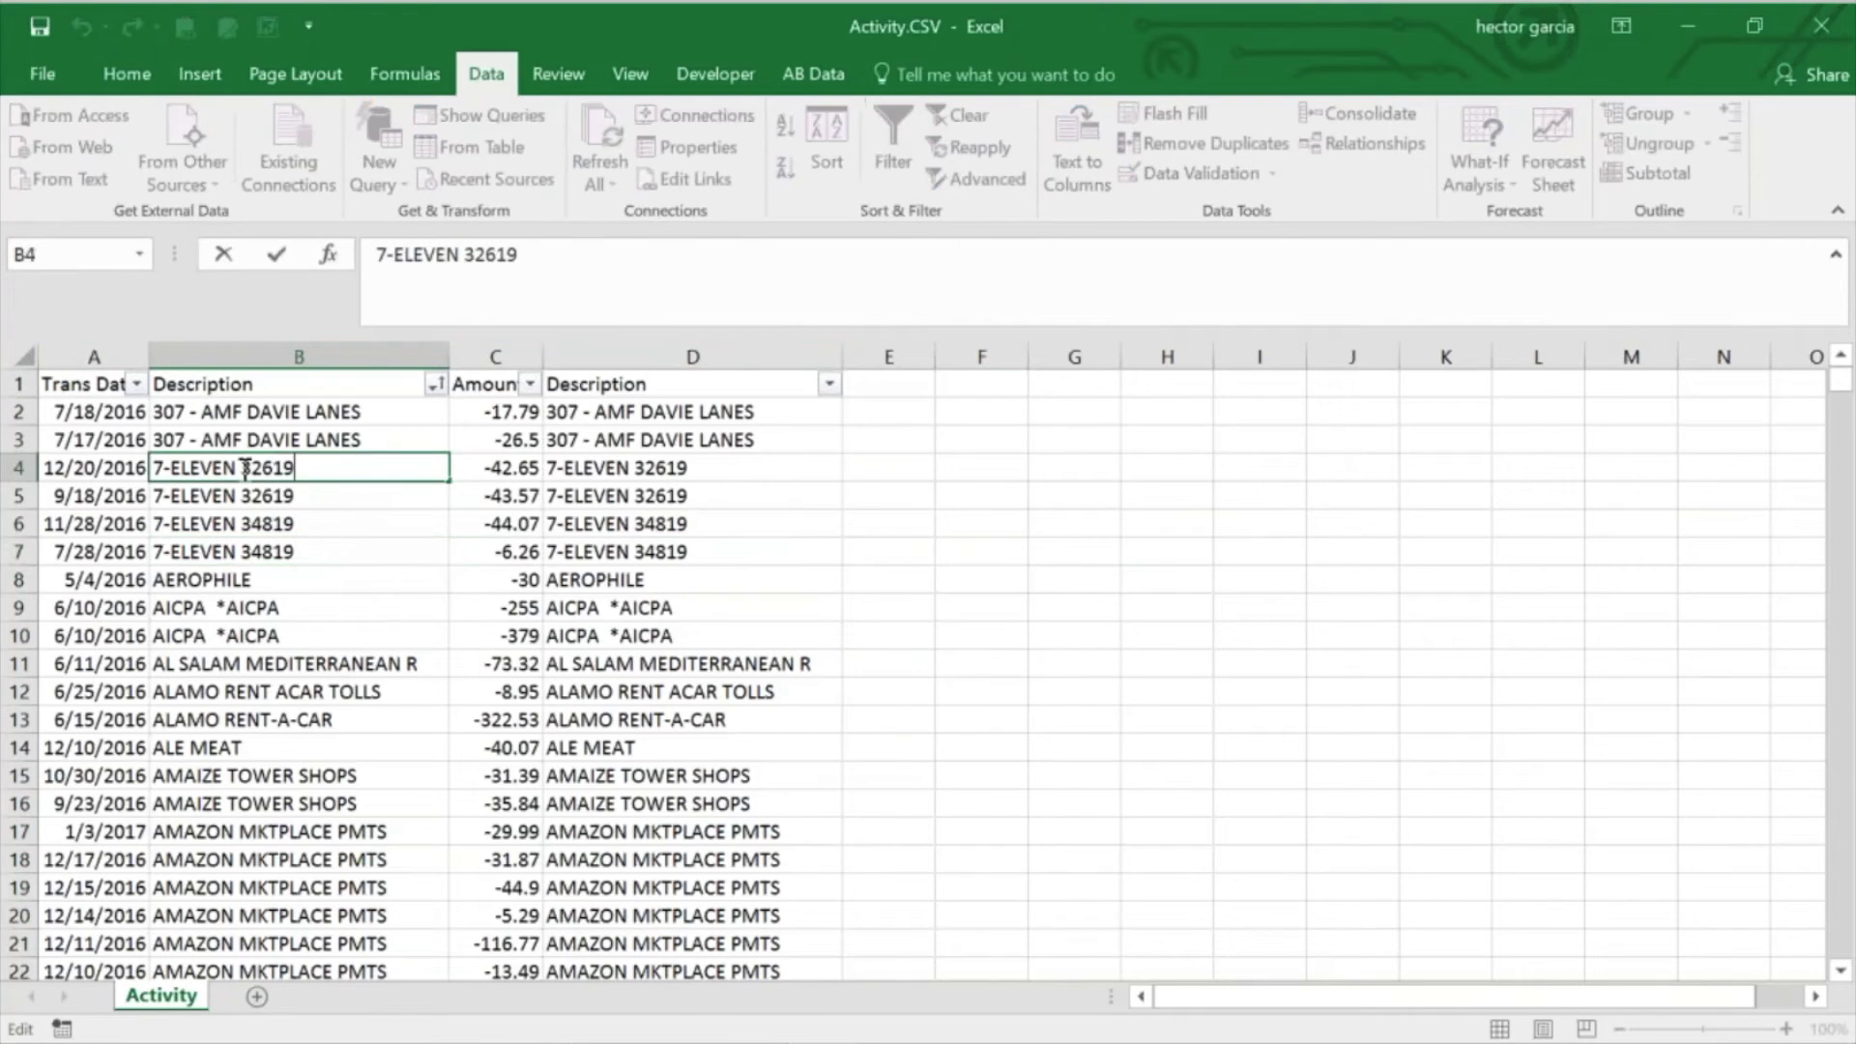
{"action": "left_click_drag", "start_coordinate": [240, 468], "coordinate": [462, 498]}
{"action": "key", "text": "BackSpace"}
{"action": "left_click", "coordinate": [397, 522]}
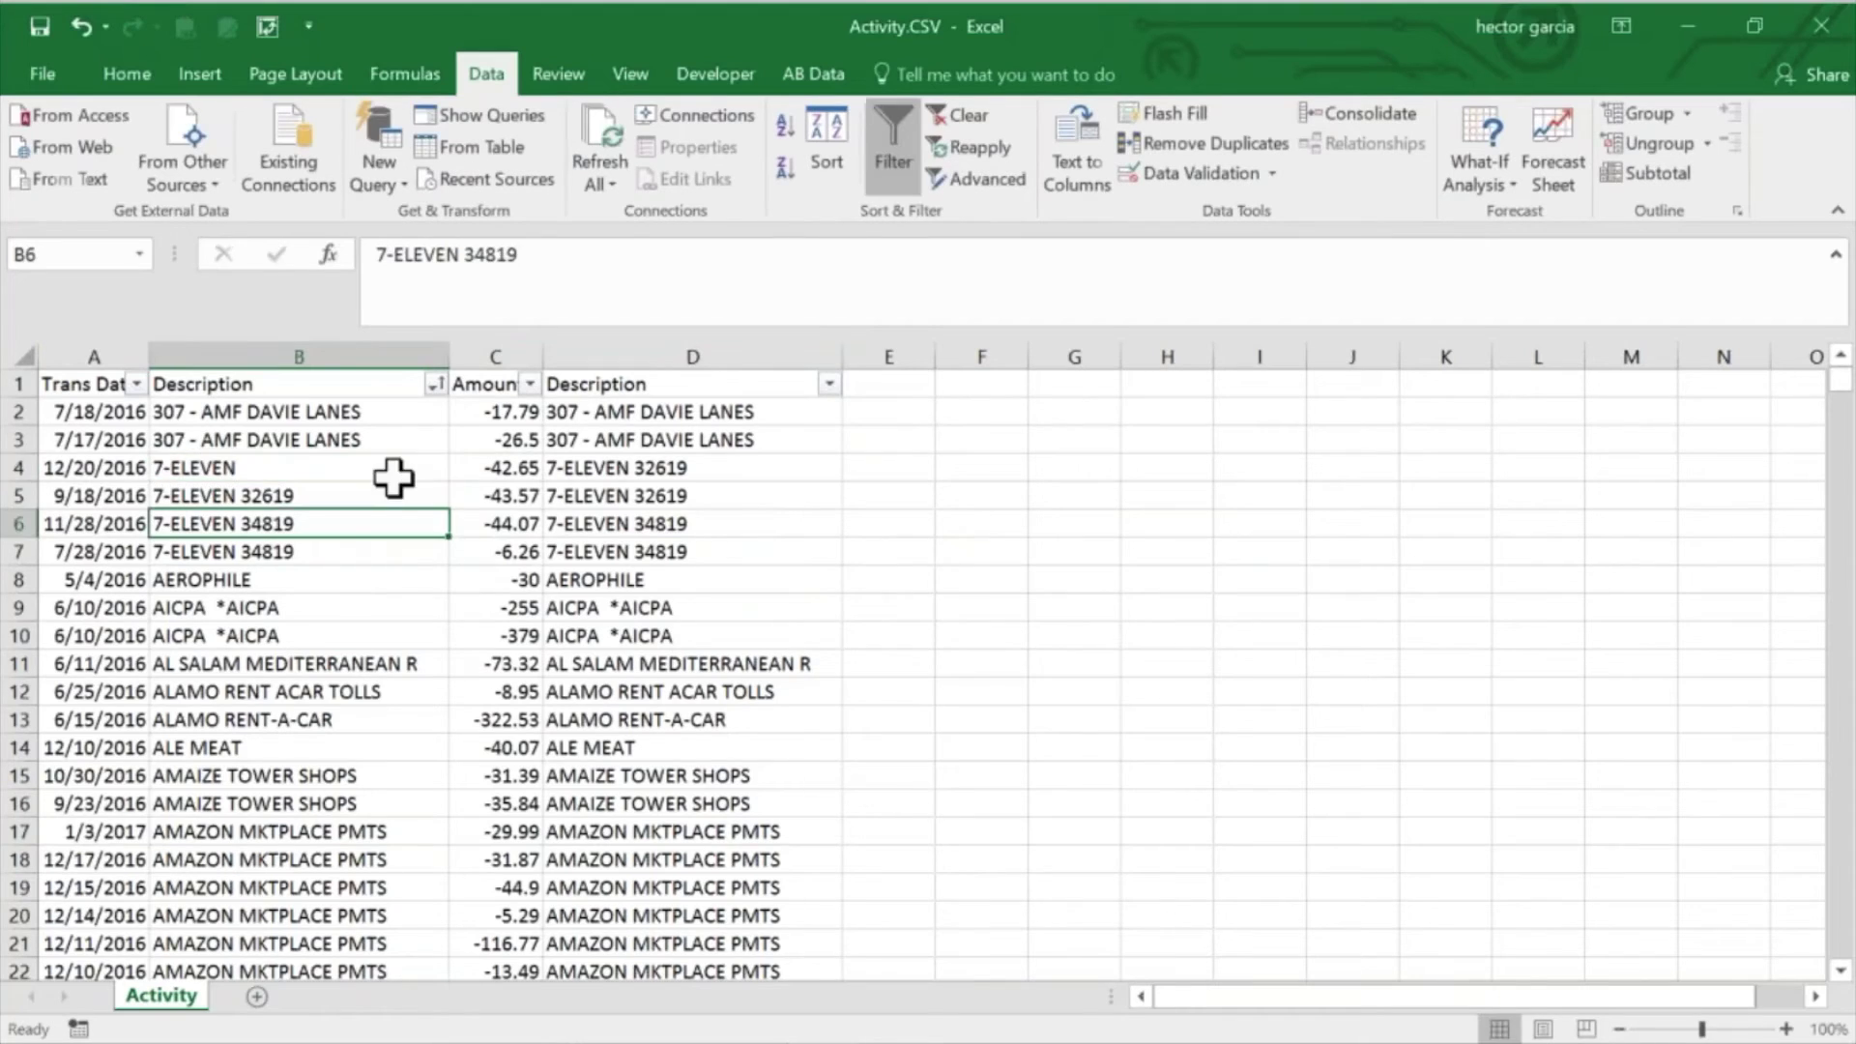
{"action": "left_click", "coordinate": [395, 473]}
{"action": "left_click_drag", "start_coordinate": [449, 480], "coordinate": [447, 555]}
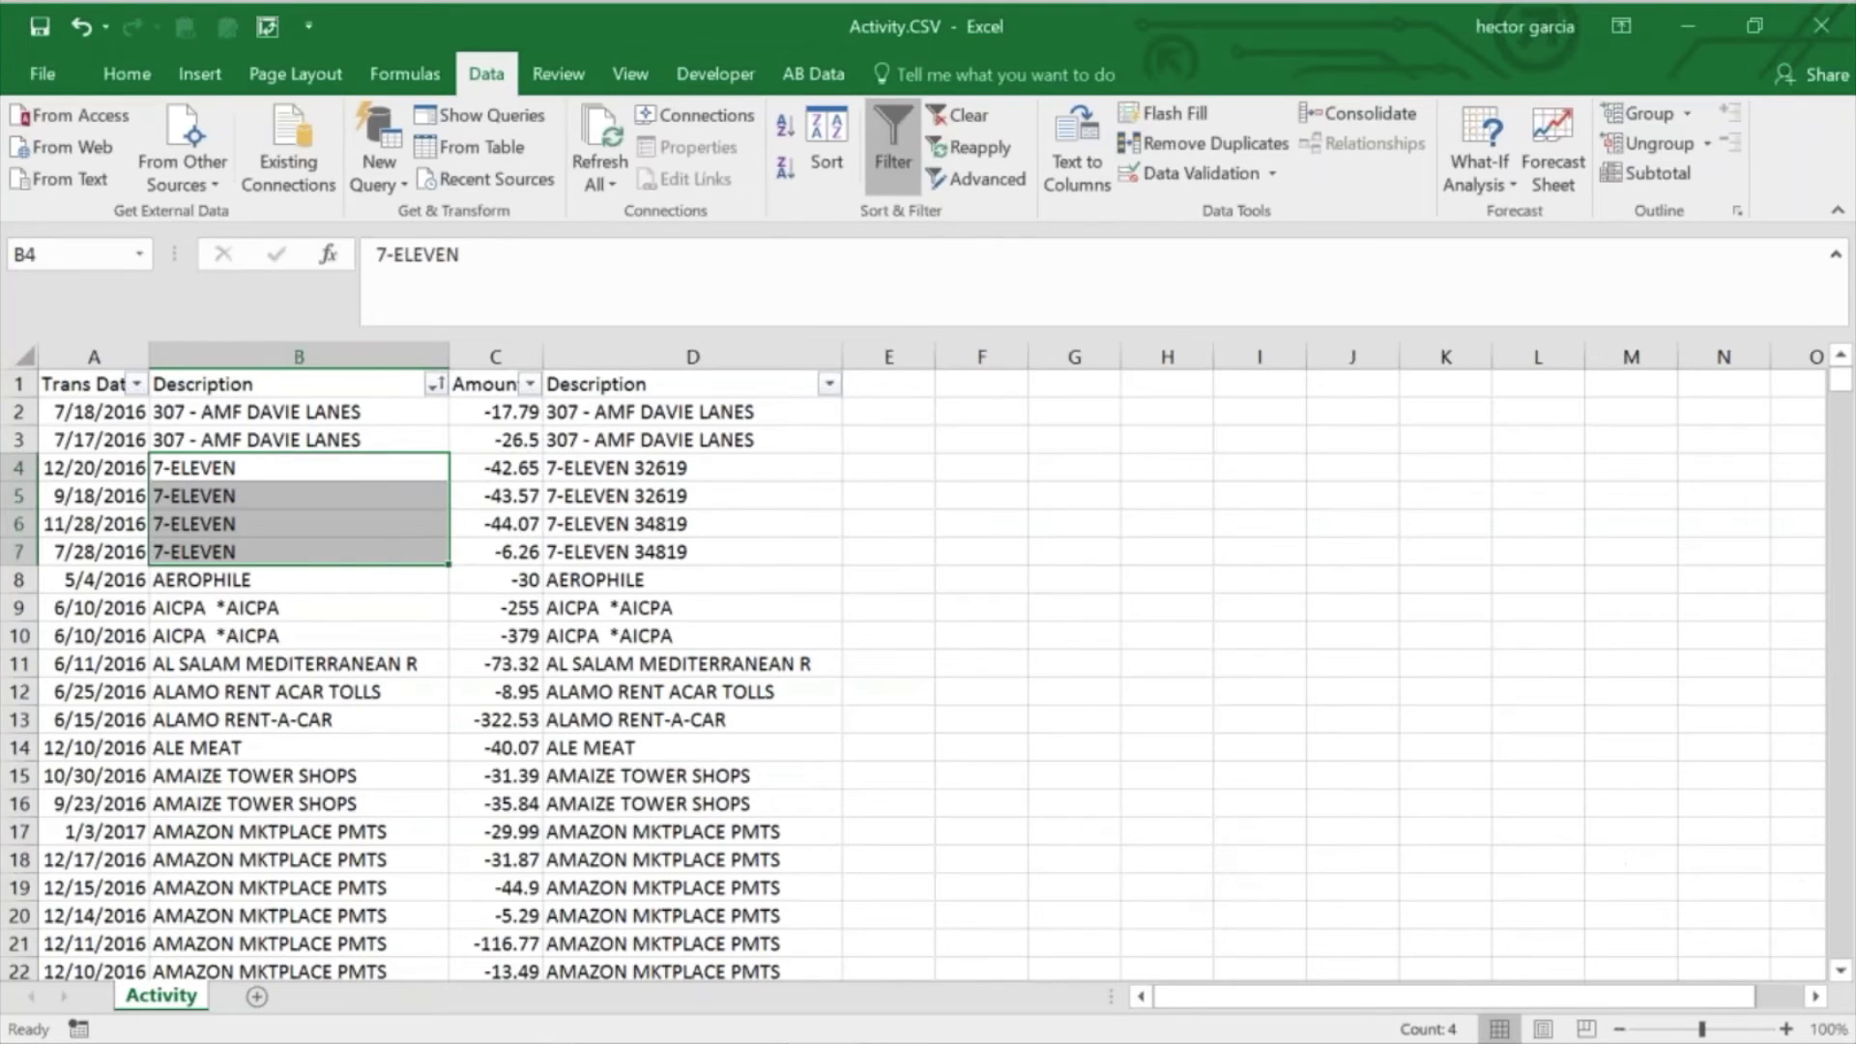
Step: Remove the trailing digits from the description in B67 so it reads AMERICAN AIR
{"action": "scroll", "coordinate": [928, 677], "scroll_direction": "down", "scroll_amount": 20}
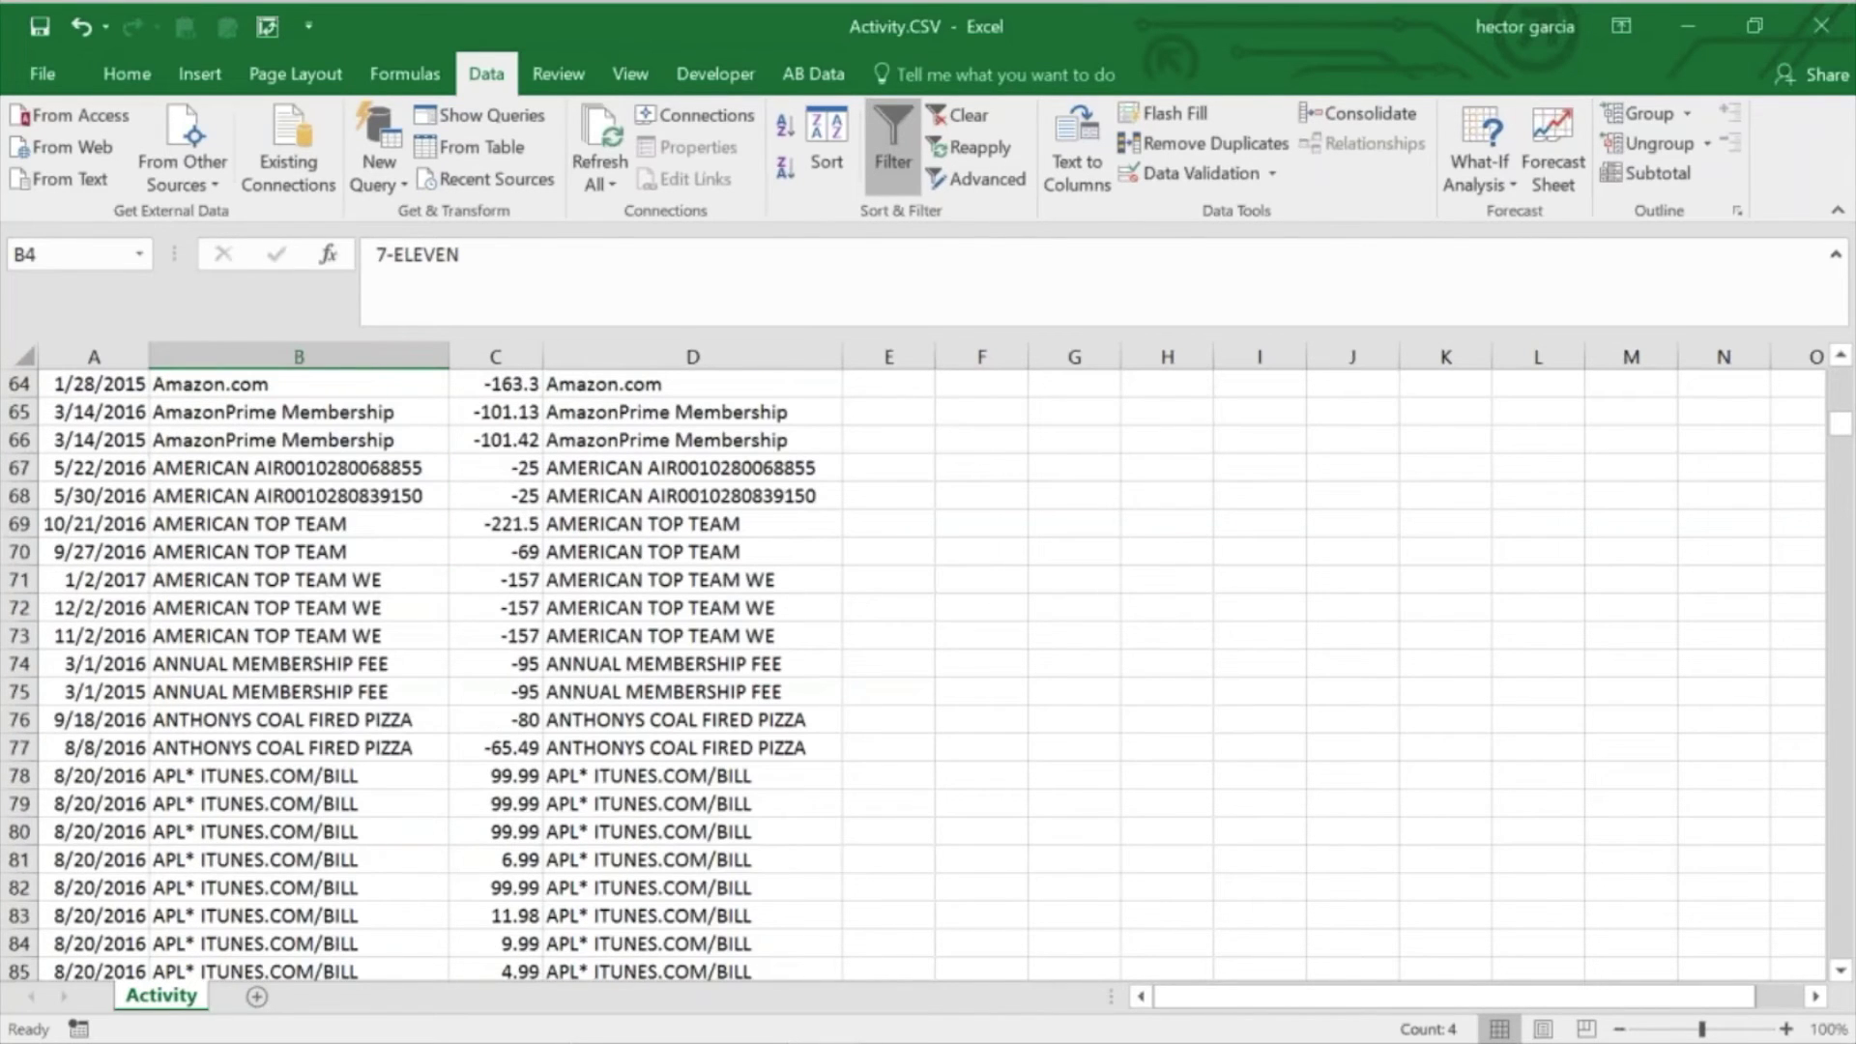
{"action": "left_click", "coordinate": [389, 473]}
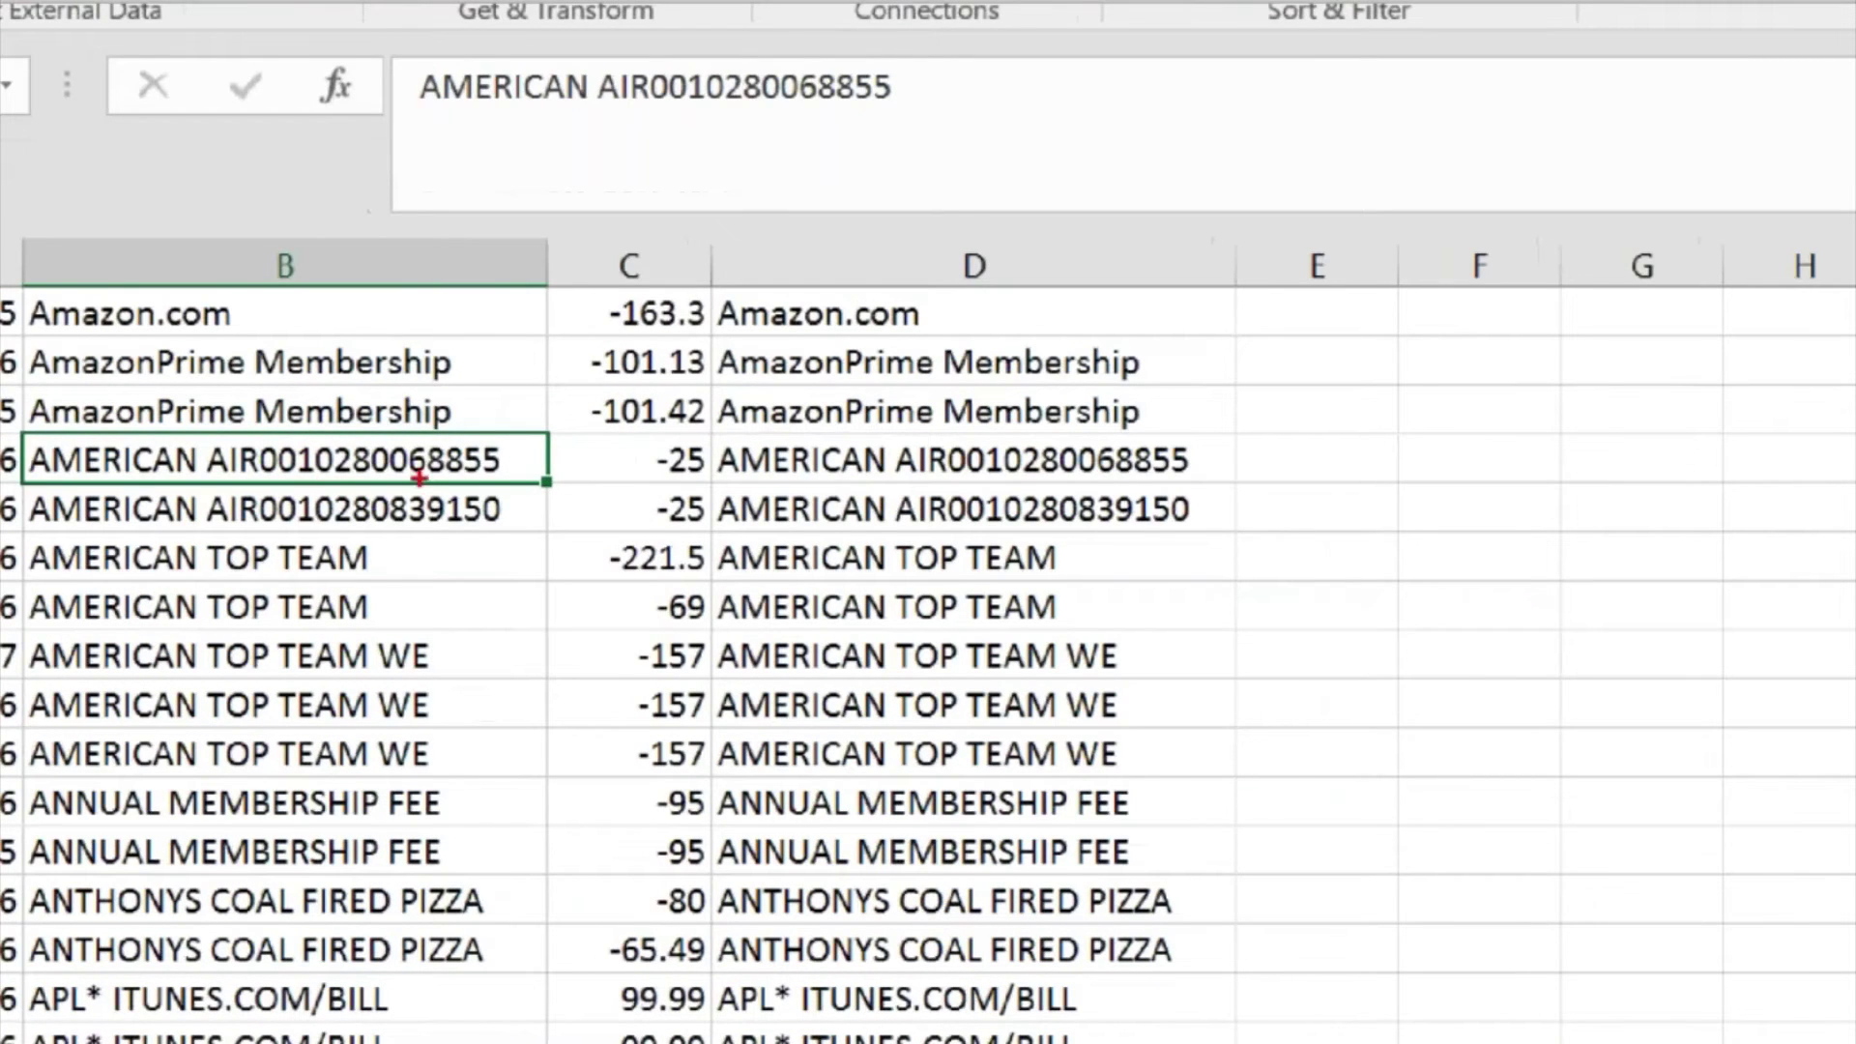
{"action": "left_click_drag", "start_coordinate": [404, 477], "coordinate": [534, 475]}
{"action": "left_click_drag", "start_coordinate": [440, 527], "coordinate": [596, 527]}
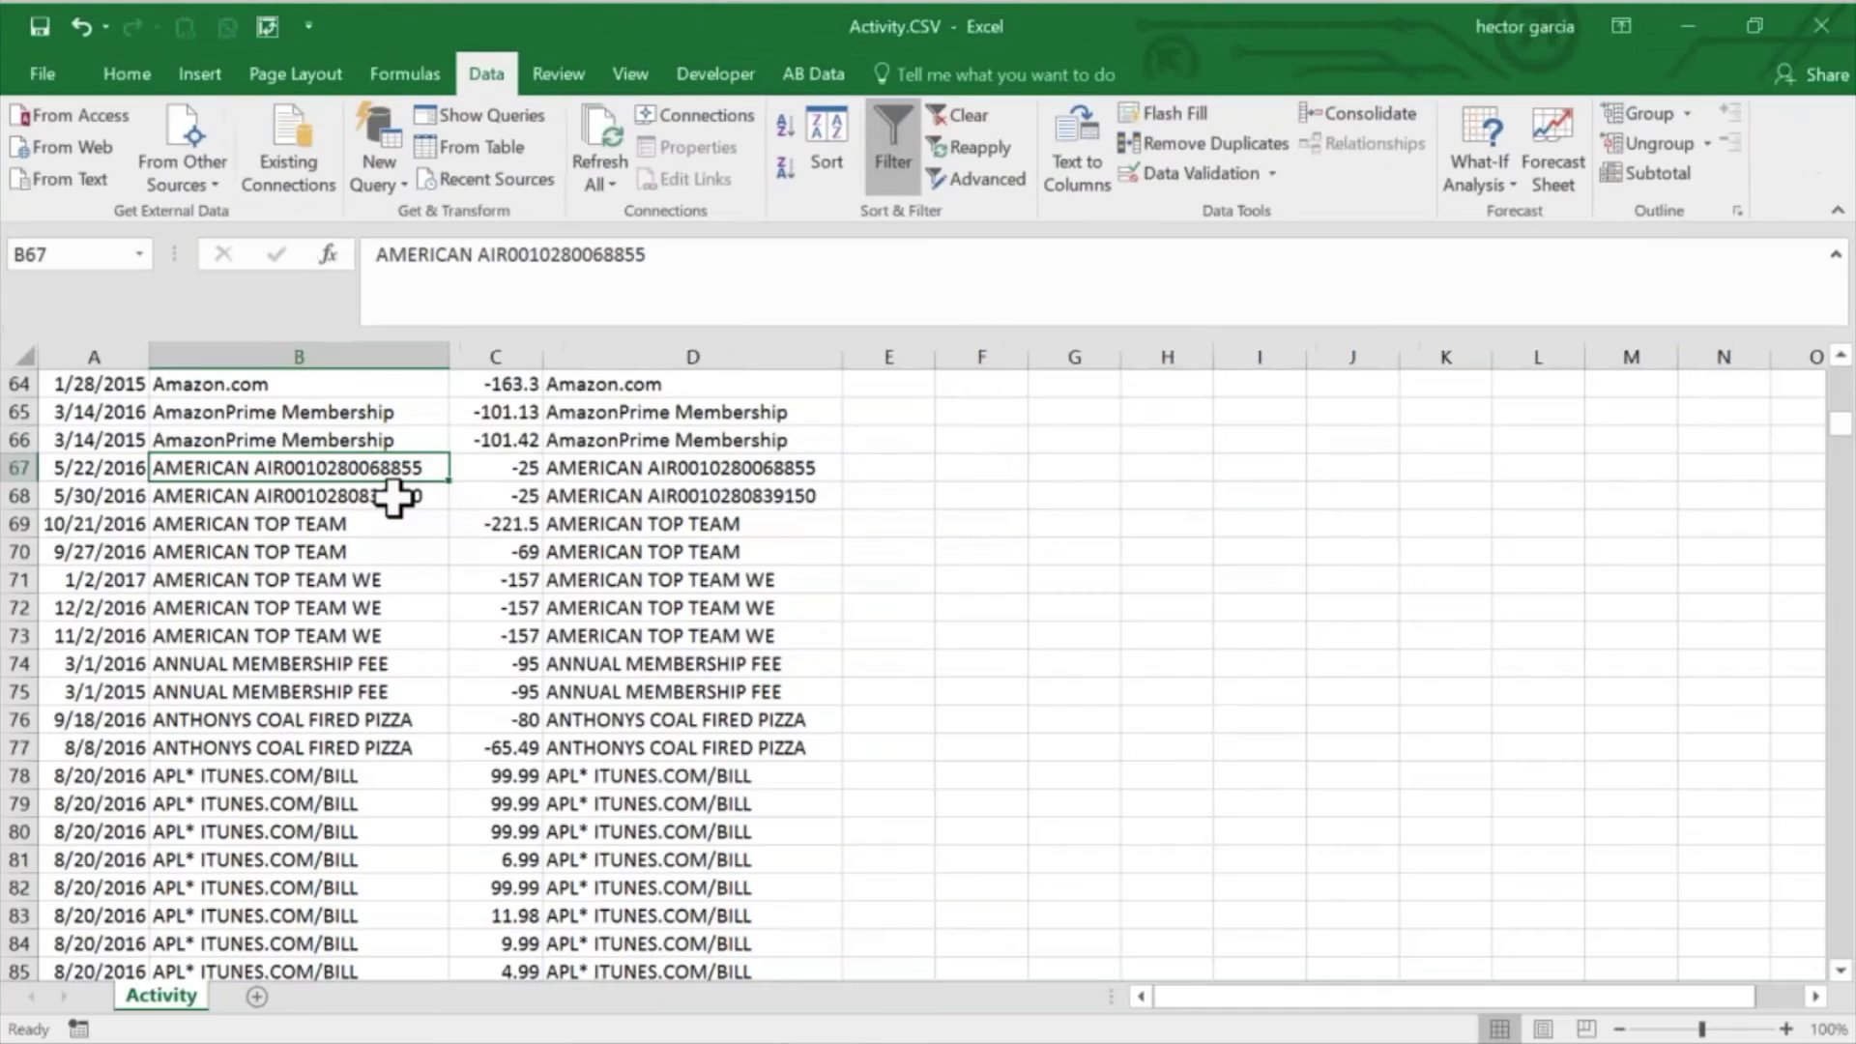
{"action": "double_click", "coordinate": [353, 459]}
{"action": "left_click_drag", "start_coordinate": [296, 470], "coordinate": [430, 470]}
{"action": "key", "text": "Delete"}
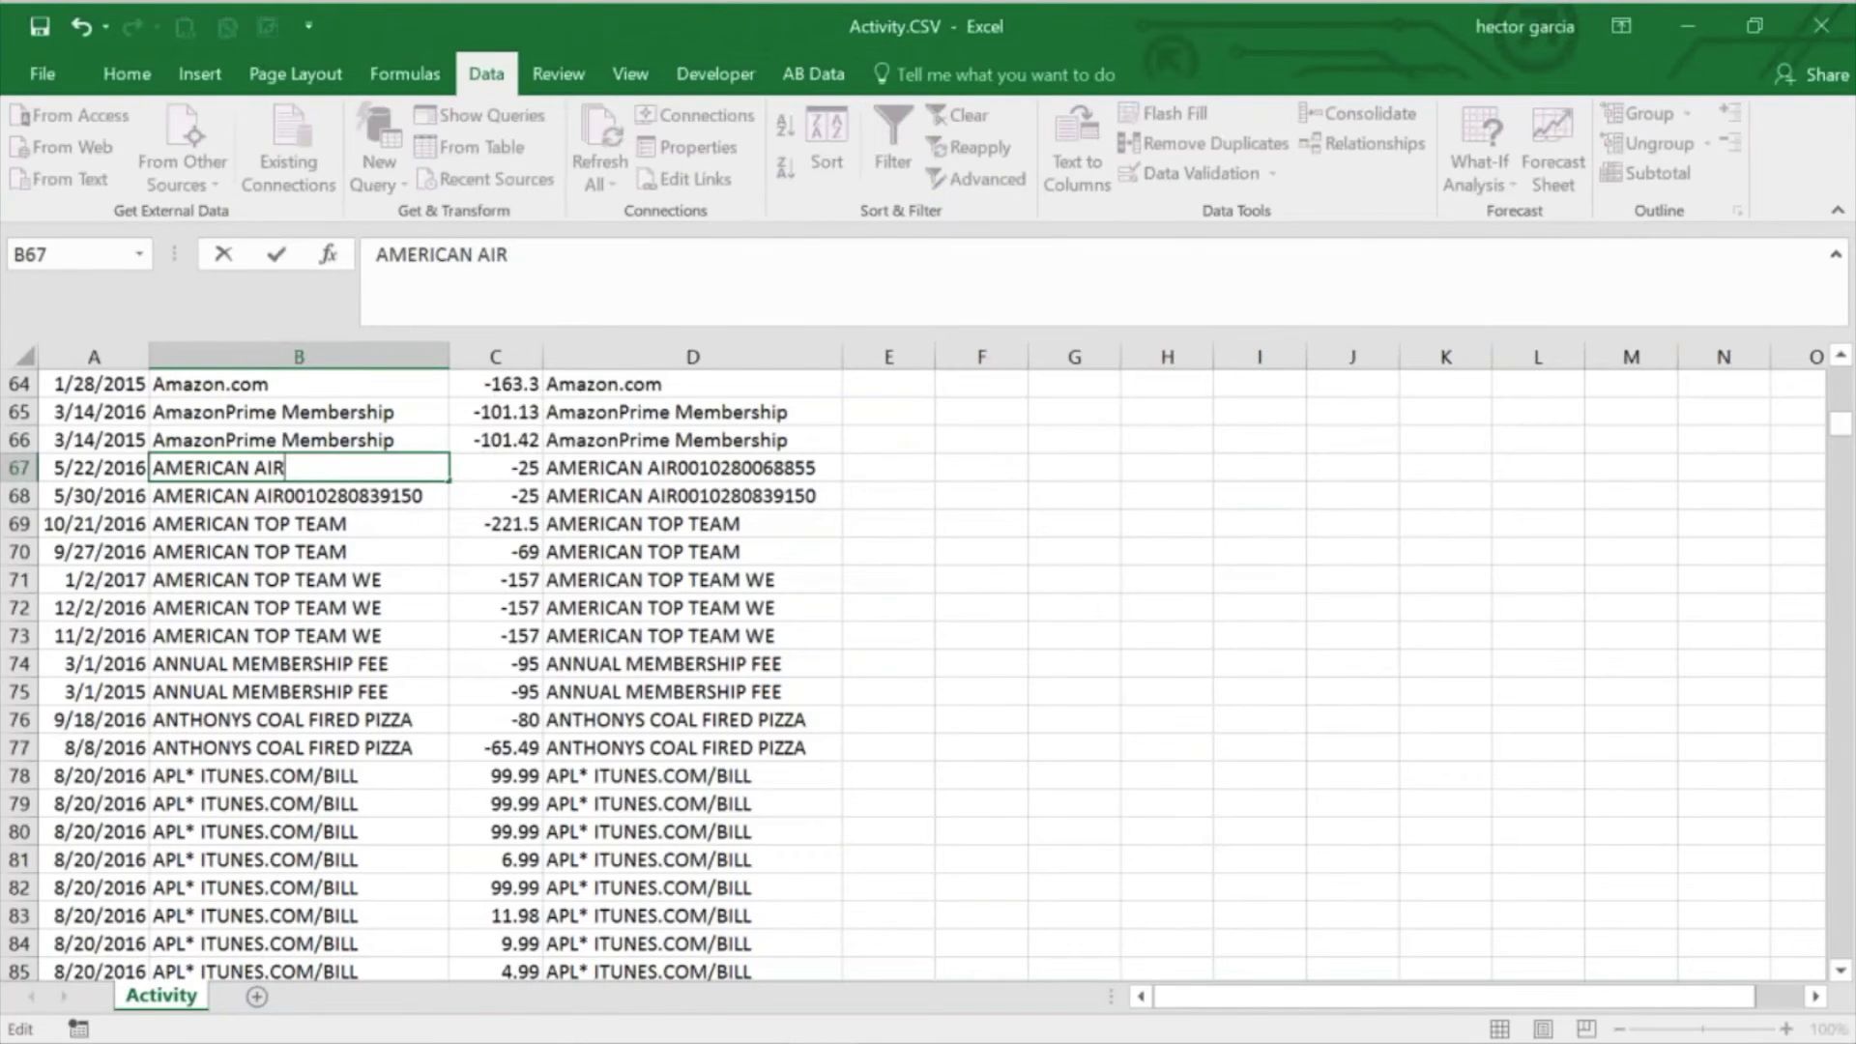
{"action": "key", "text": "Return"}
Step: Fill AMERICAN AIR from B67 into B68, and fill AMERICAN TOP TEAM from B70 down through B73
{"action": "left_click", "coordinate": [431, 468]}
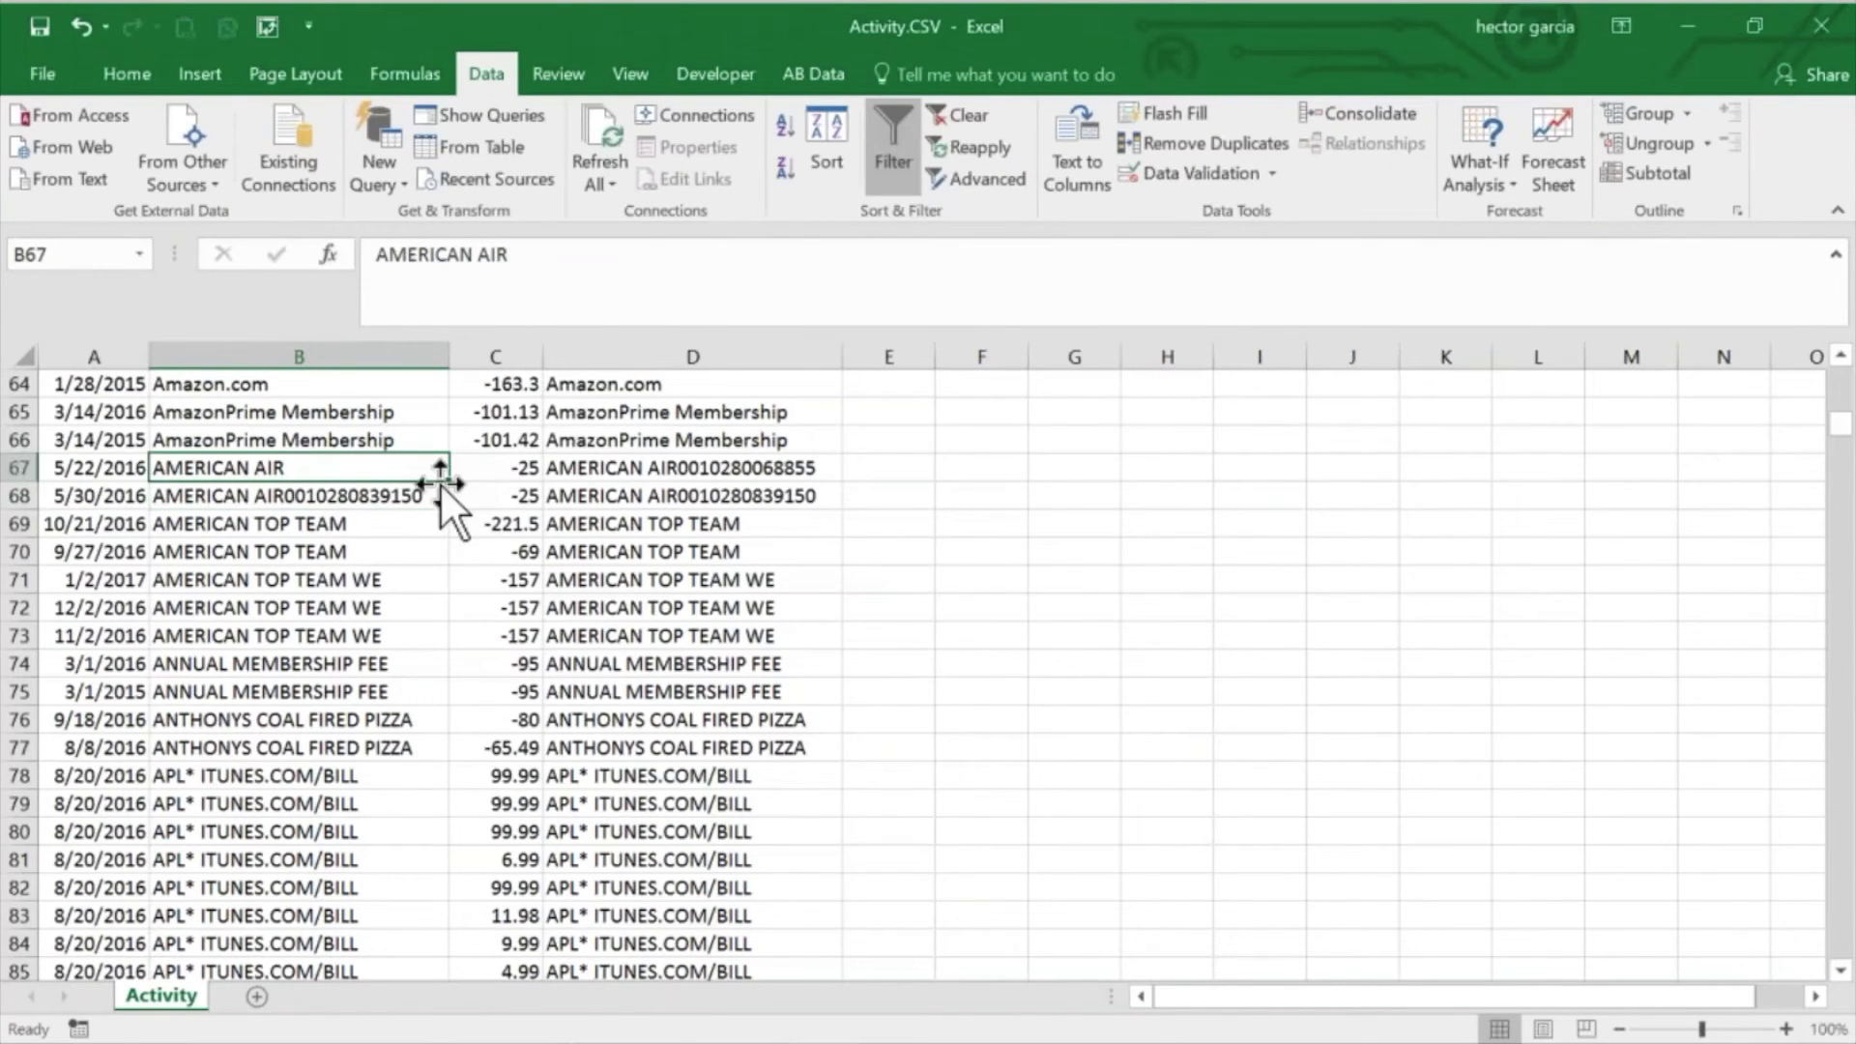
{"action": "left_click_drag", "start_coordinate": [449, 480], "coordinate": [448, 656]}
{"action": "left_click", "coordinate": [387, 547]}
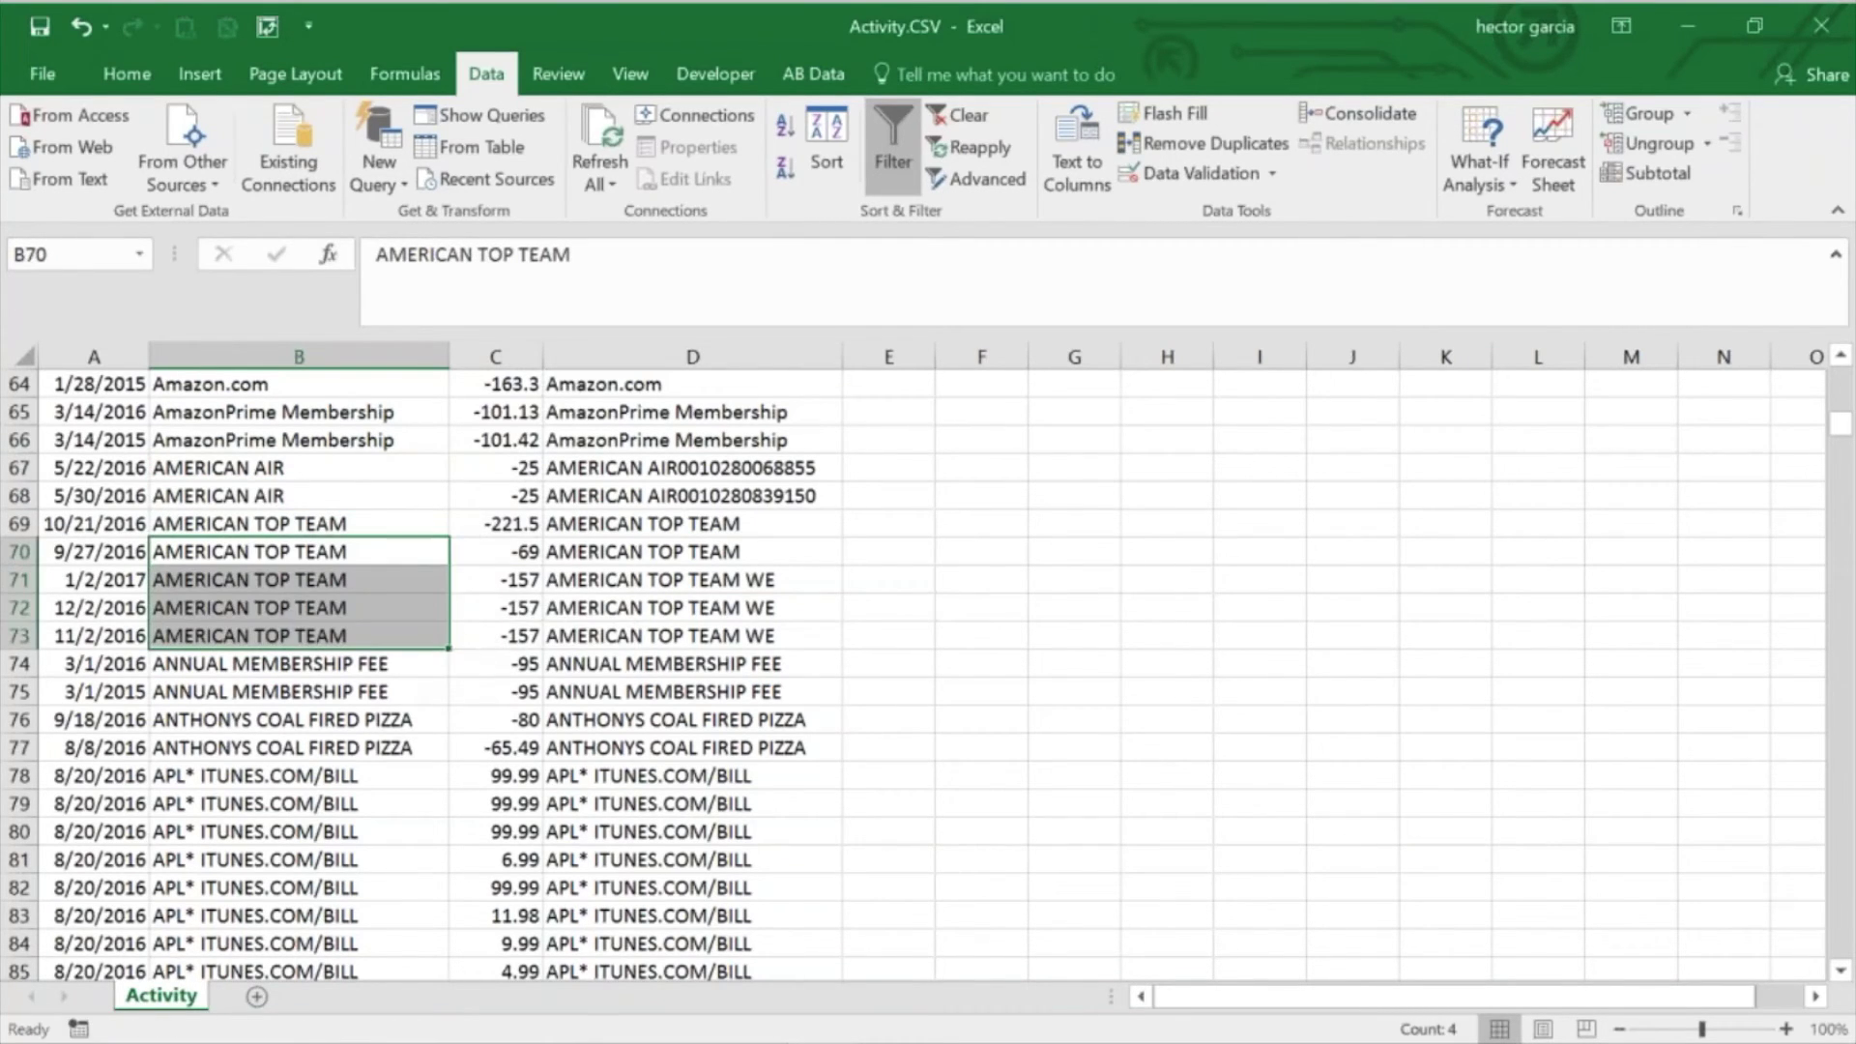
Step: Fill the BARNES & NOBLE description from B175 down through B178
{"action": "scroll", "coordinate": [1811, 912], "scroll_direction": "down", "scroll_amount": 7}
{"action": "scroll", "coordinate": [1837, 942], "scroll_direction": "down", "scroll_amount": 14}
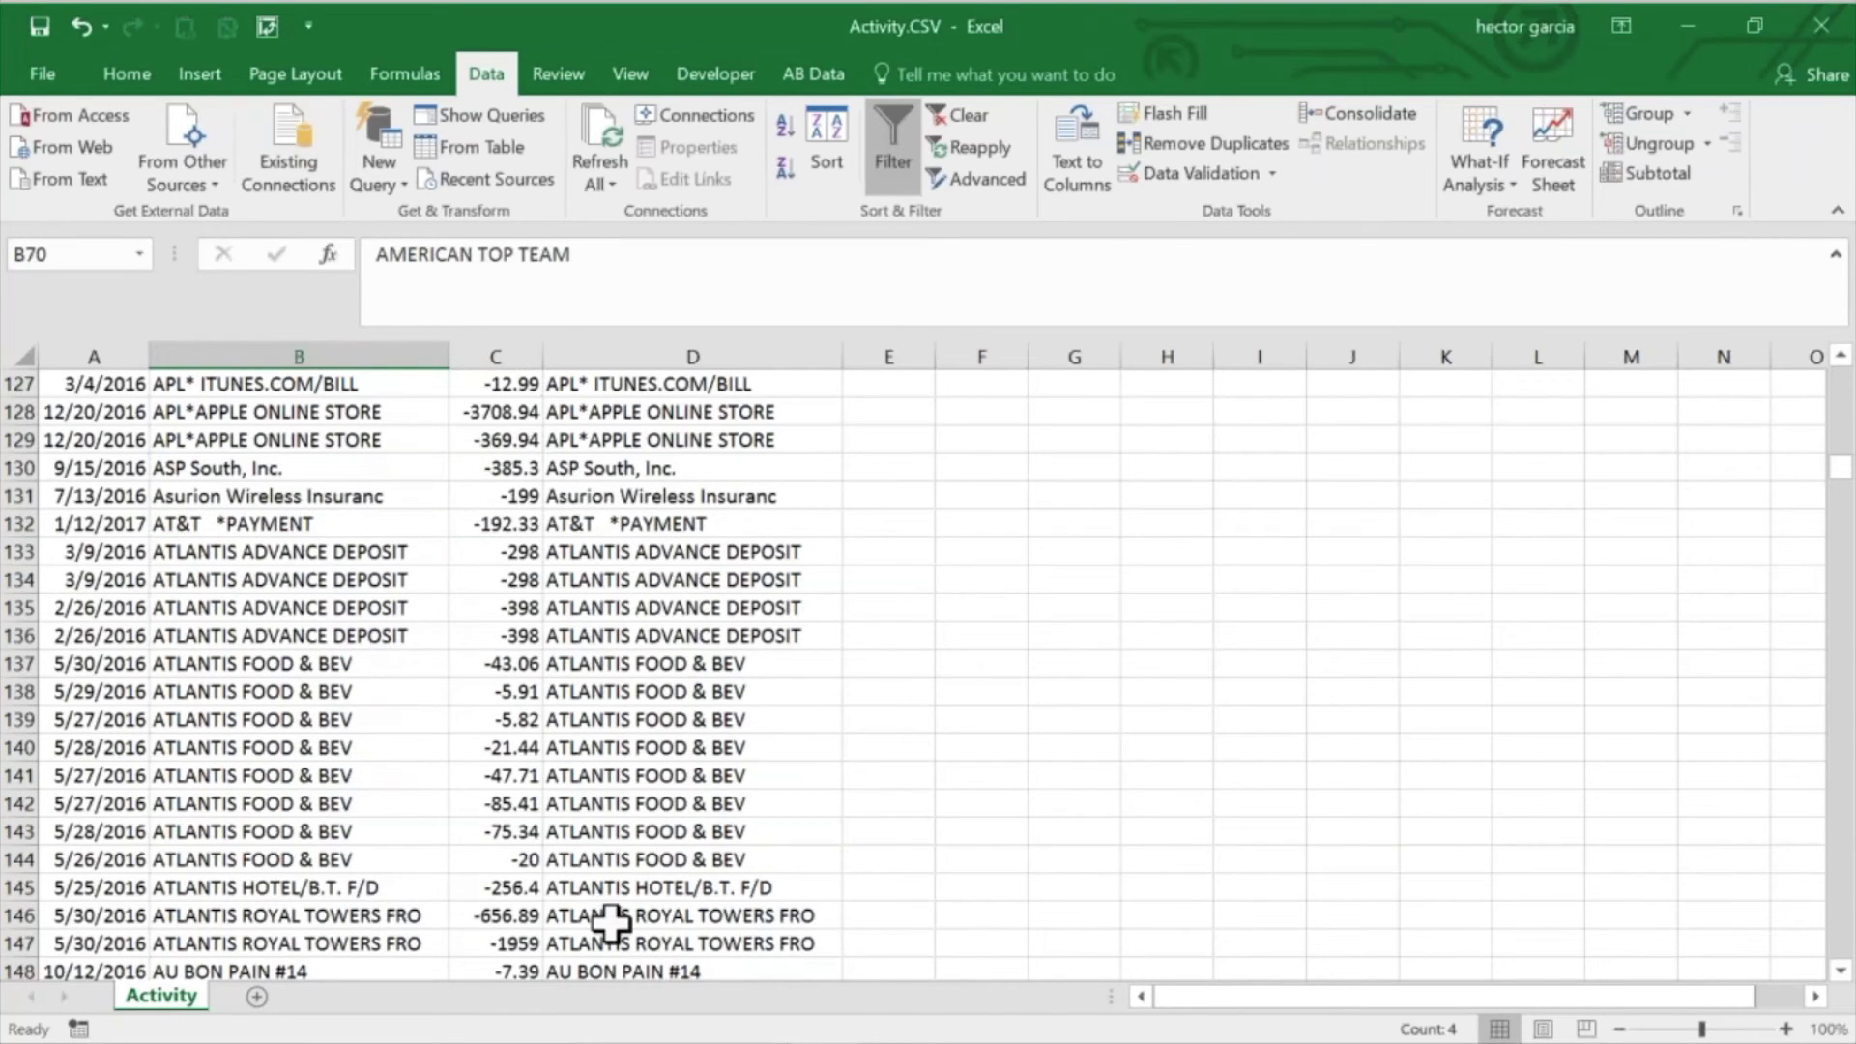
{"action": "left_click", "coordinate": [1840, 969]}
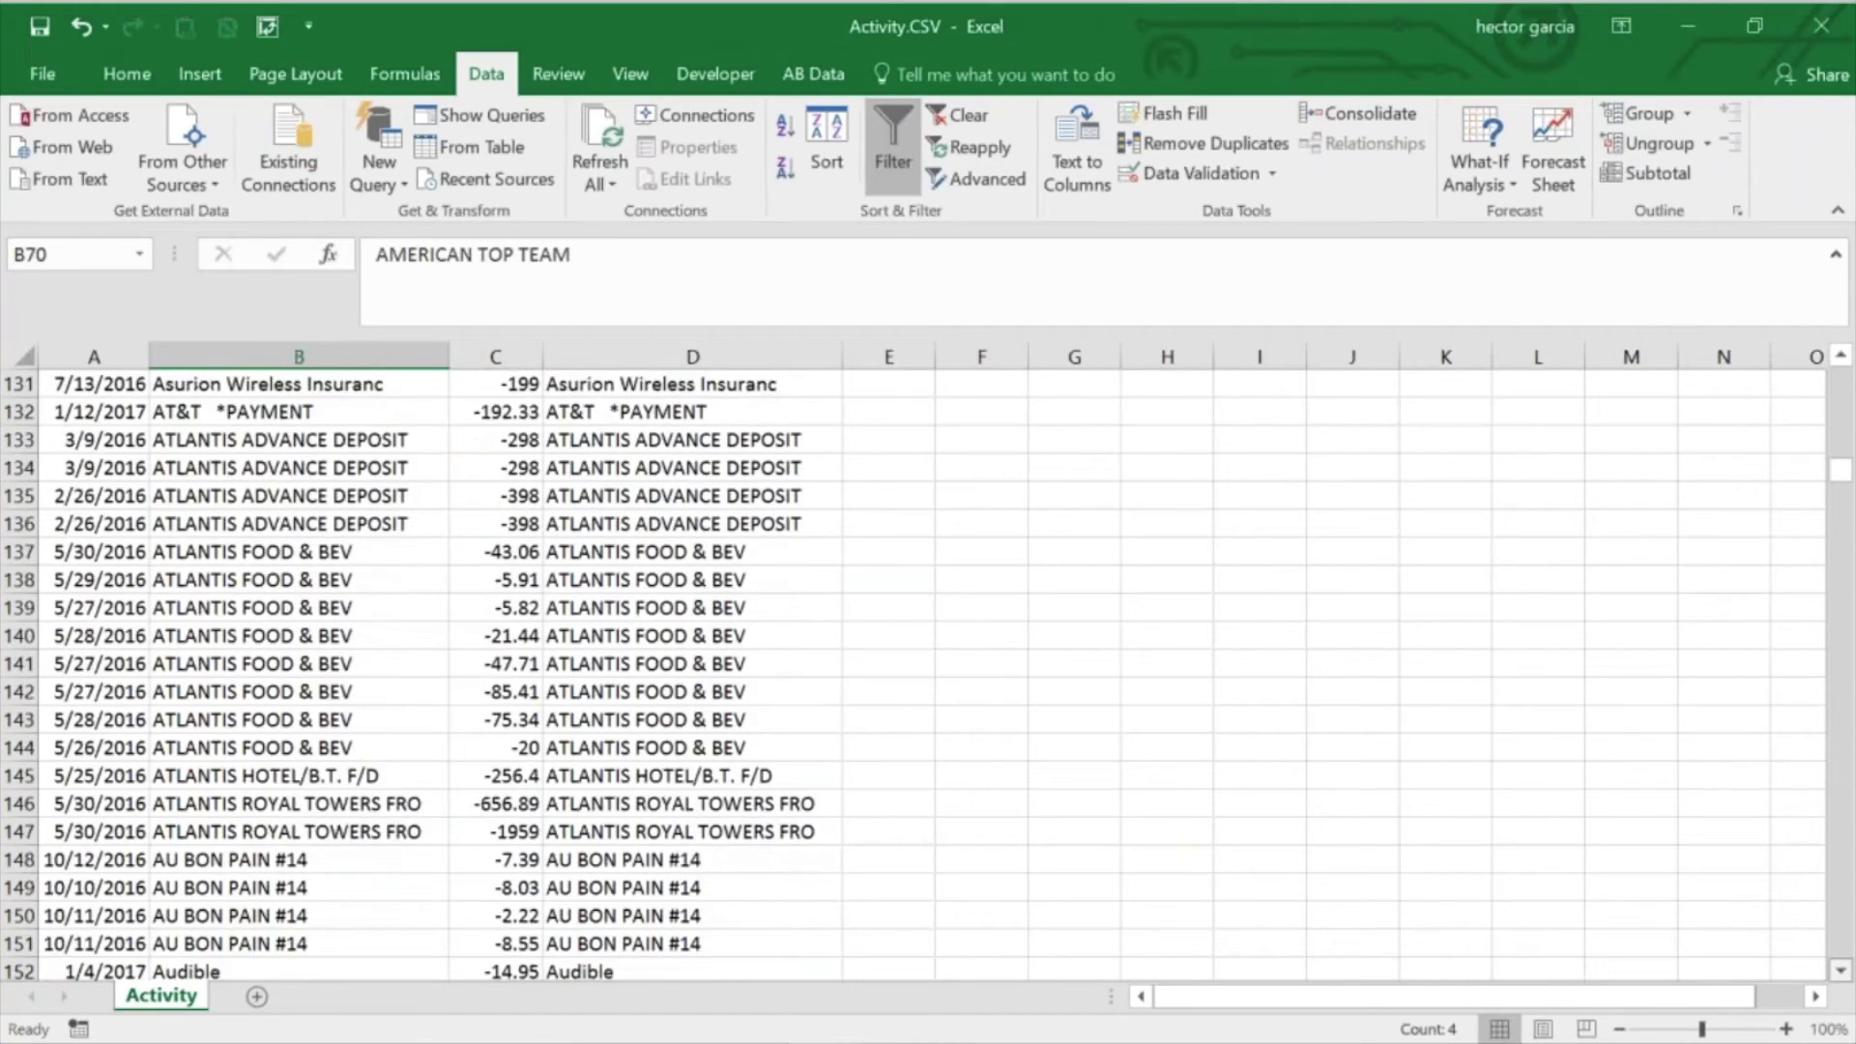
{"action": "left_click_drag", "start_coordinate": [1842, 969], "coordinate": [1845, 967]}
{"action": "left_click", "coordinate": [357, 443]}
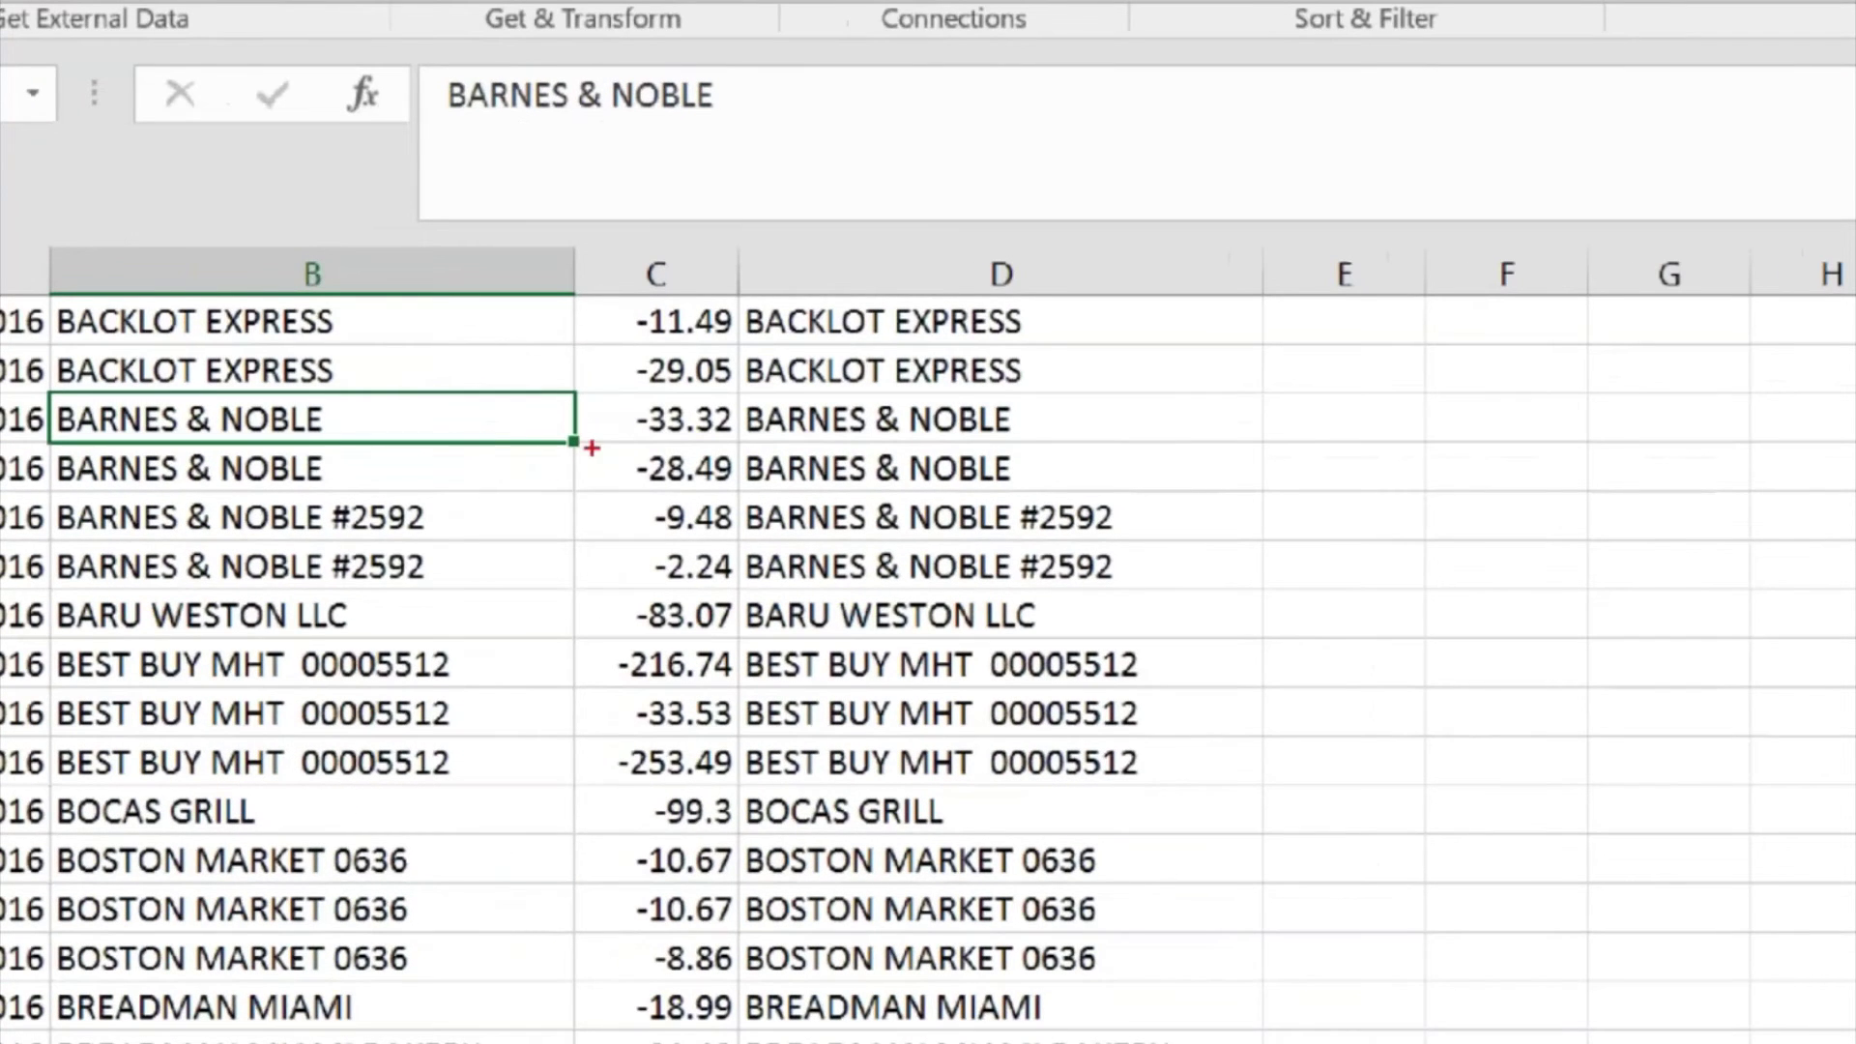
{"action": "left_click_drag", "start_coordinate": [578, 443], "coordinate": [563, 630]}
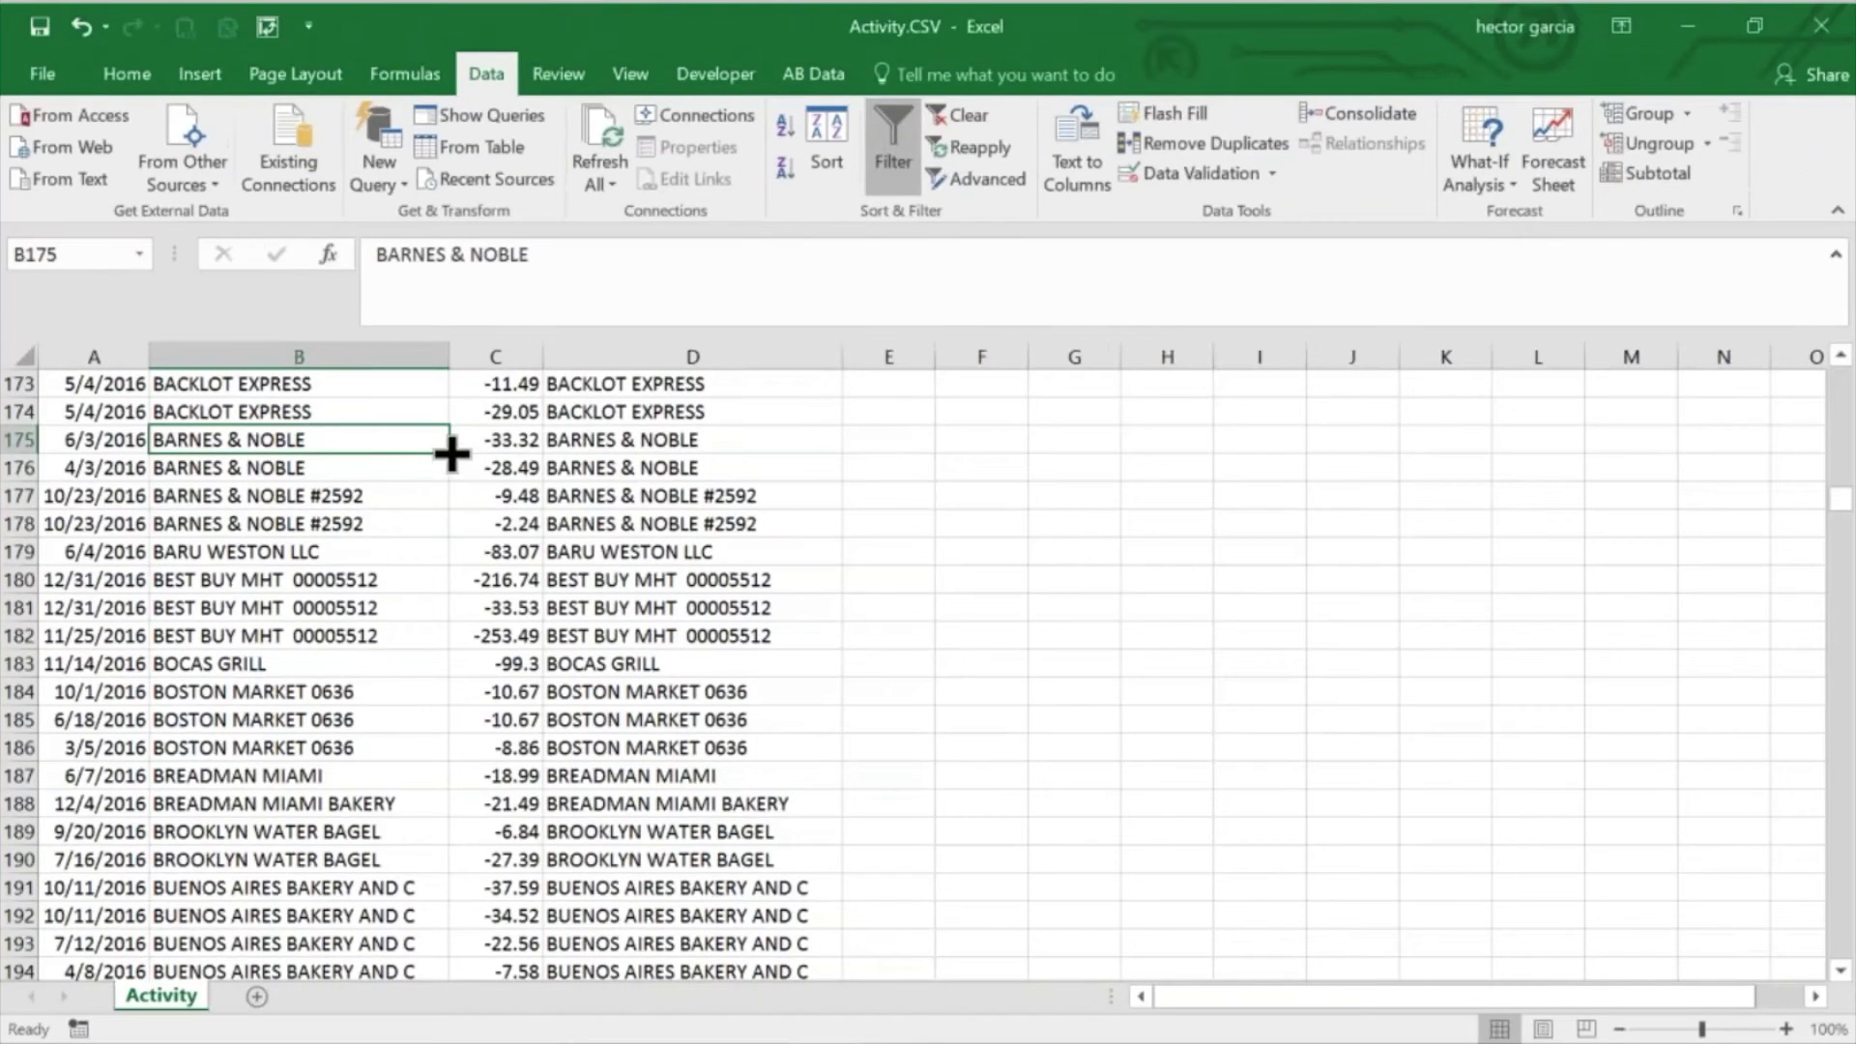
{"action": "left_click_drag", "start_coordinate": [451, 454], "coordinate": [451, 539]}
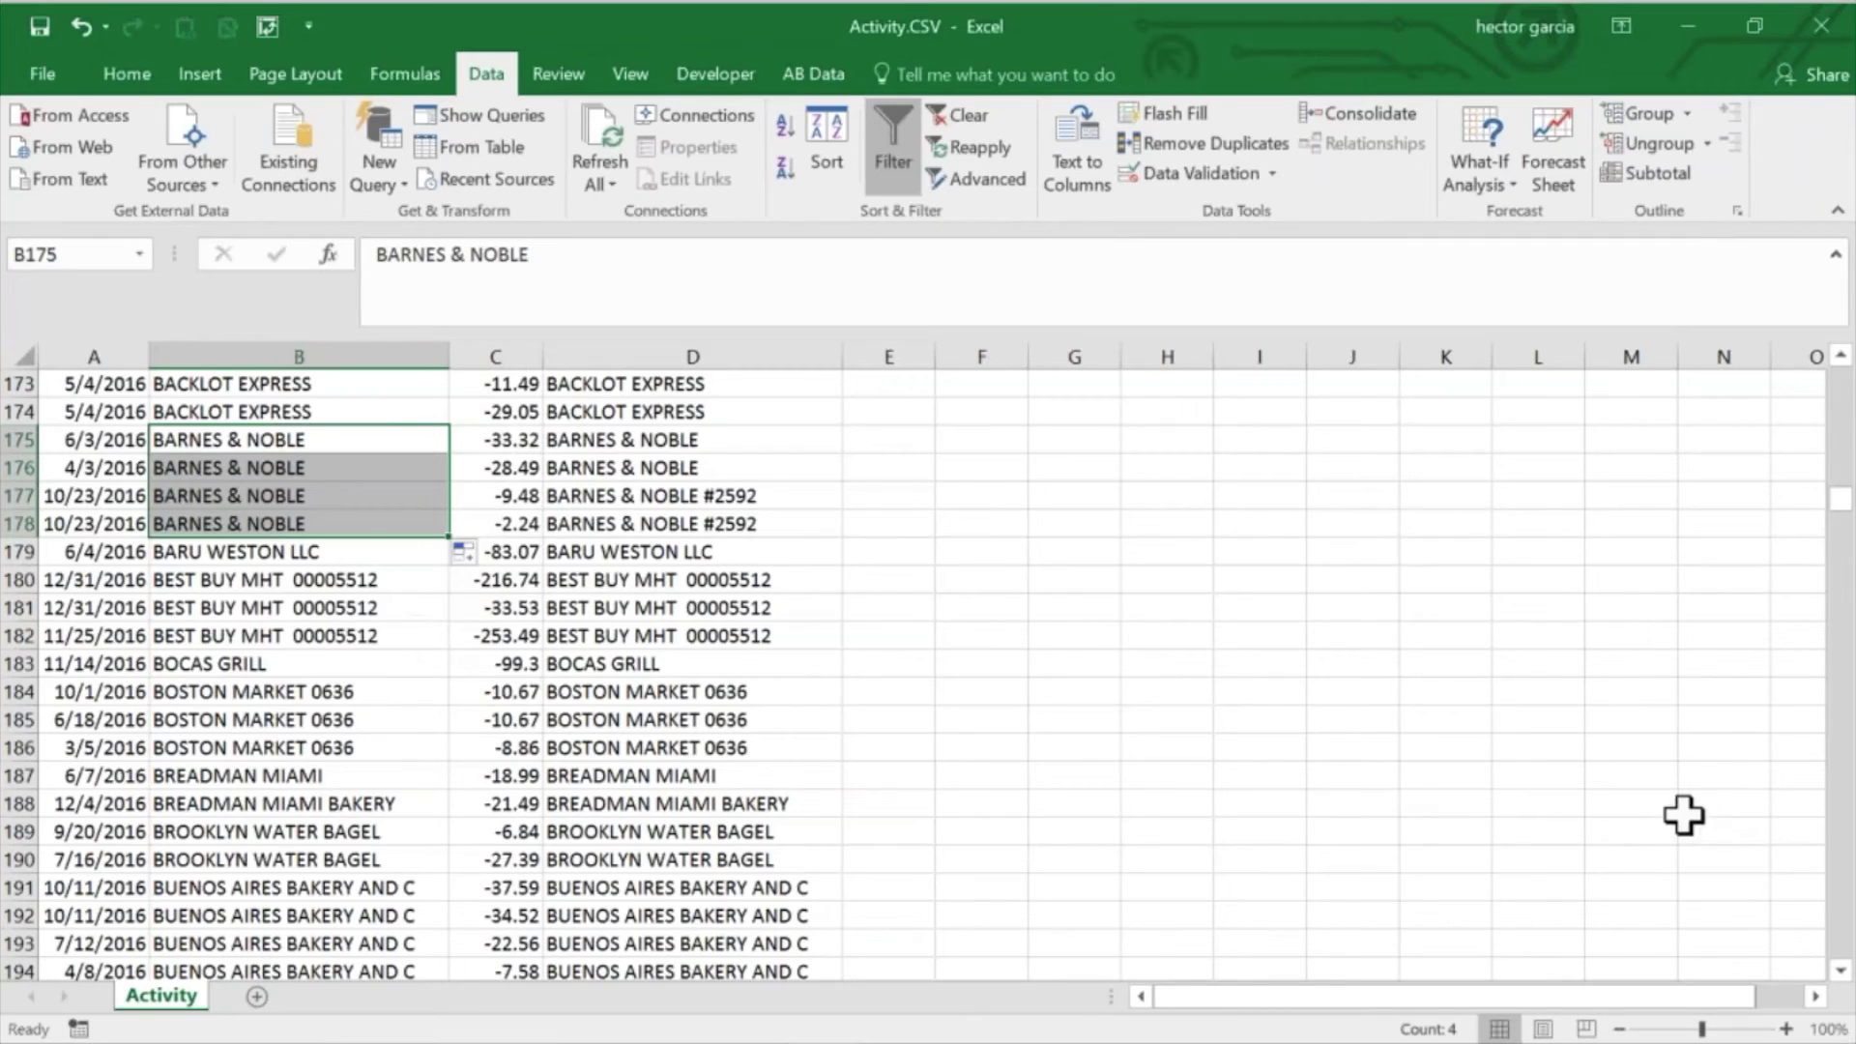
Step: Shorten the description in B212 to CHEVRON and fill it down through B223
{"action": "left_click", "coordinate": [1837, 903]}
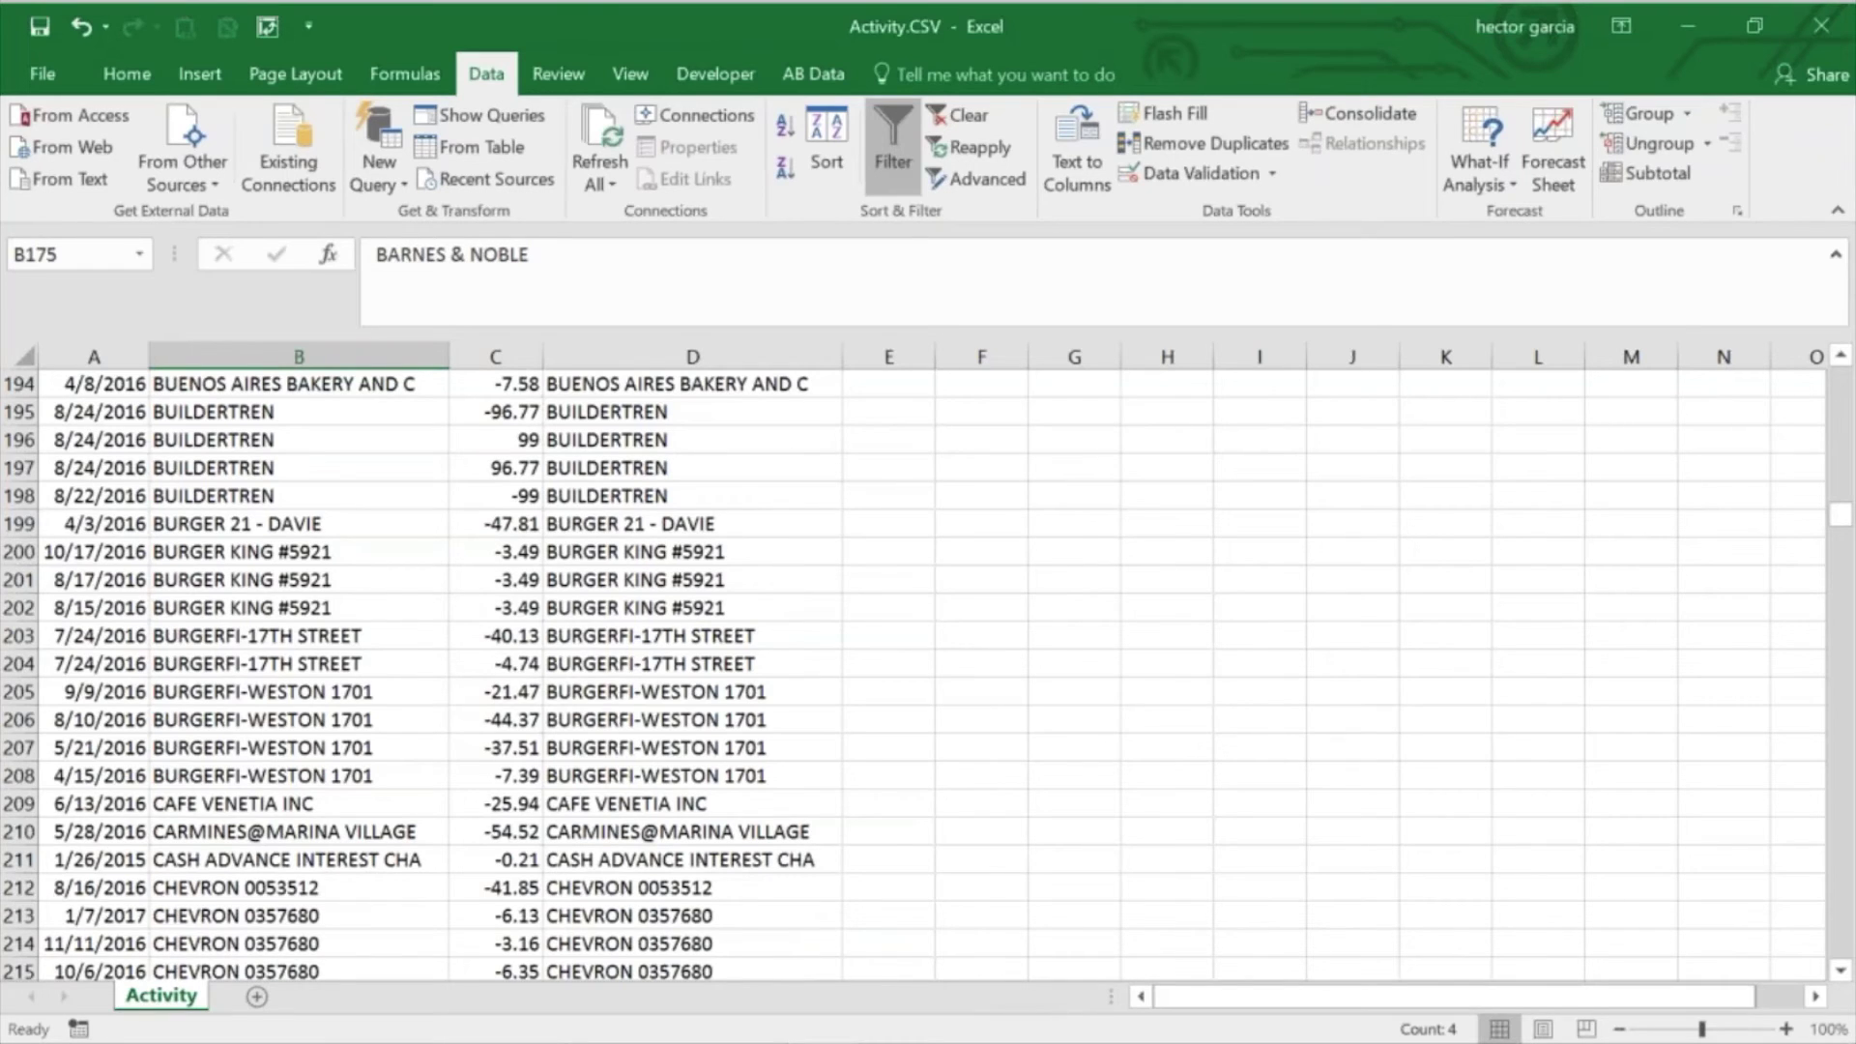
{"action": "left_click_drag", "start_coordinate": [1839, 970], "coordinate": [1839, 970]}
{"action": "left_click", "coordinate": [303, 605]}
{"action": "double_click", "coordinate": [257, 605]}
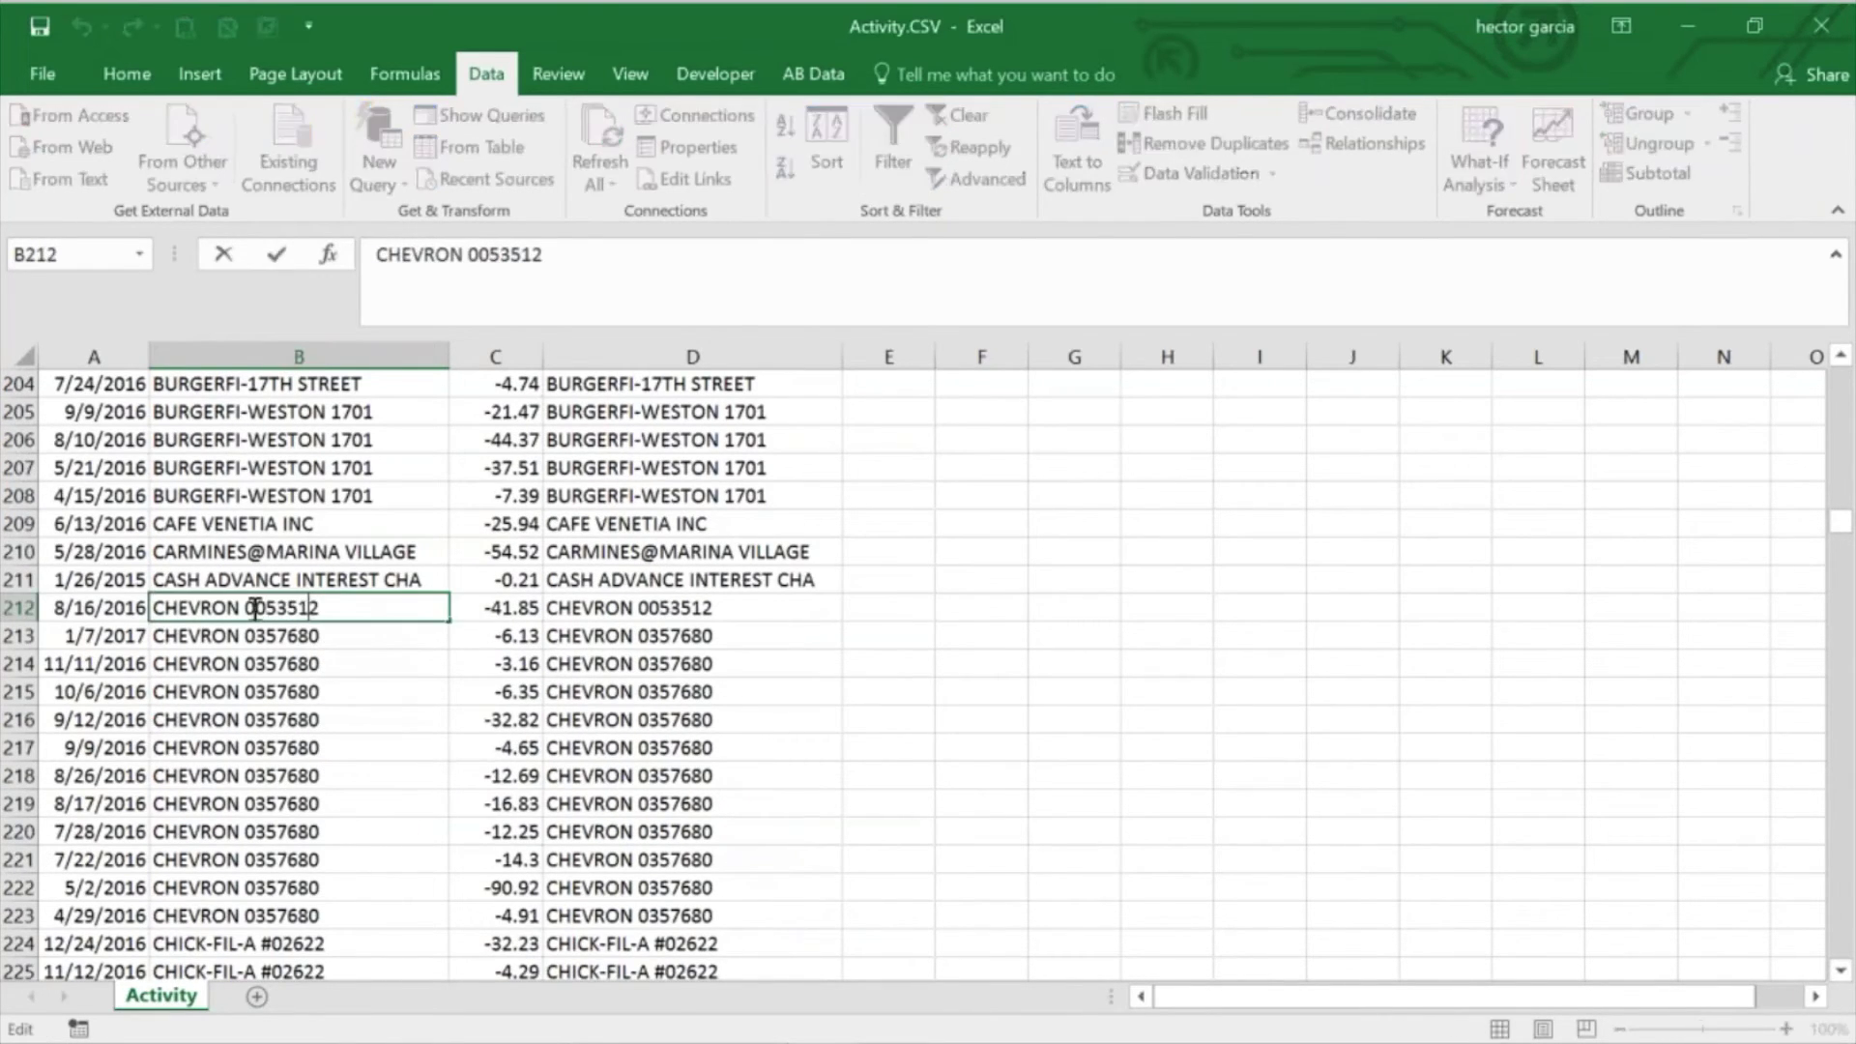
{"action": "left_click_drag", "start_coordinate": [249, 607], "coordinate": [447, 609]}
{"action": "key", "text": "Delete"}
{"action": "key", "text": "Return"}
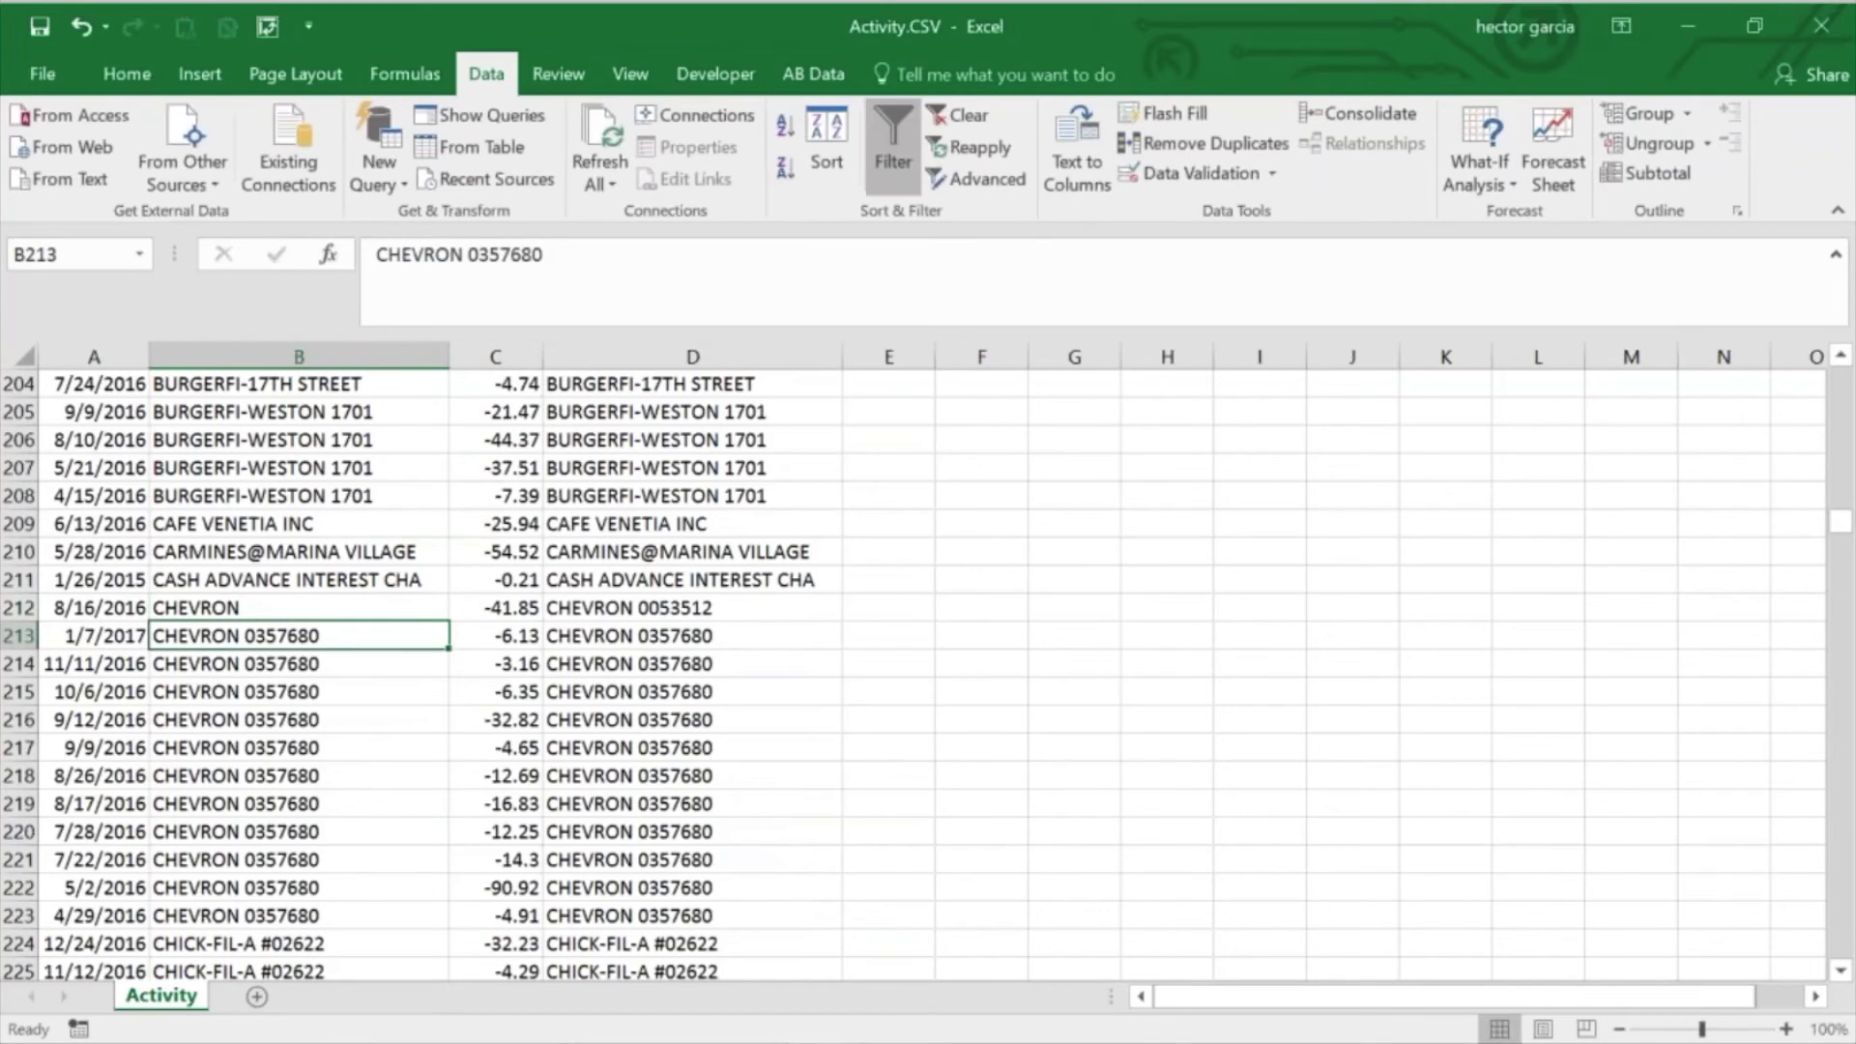
{"action": "left_click", "coordinate": [415, 606]}
{"action": "left_click_drag", "start_coordinate": [447, 618], "coordinate": [425, 727]}
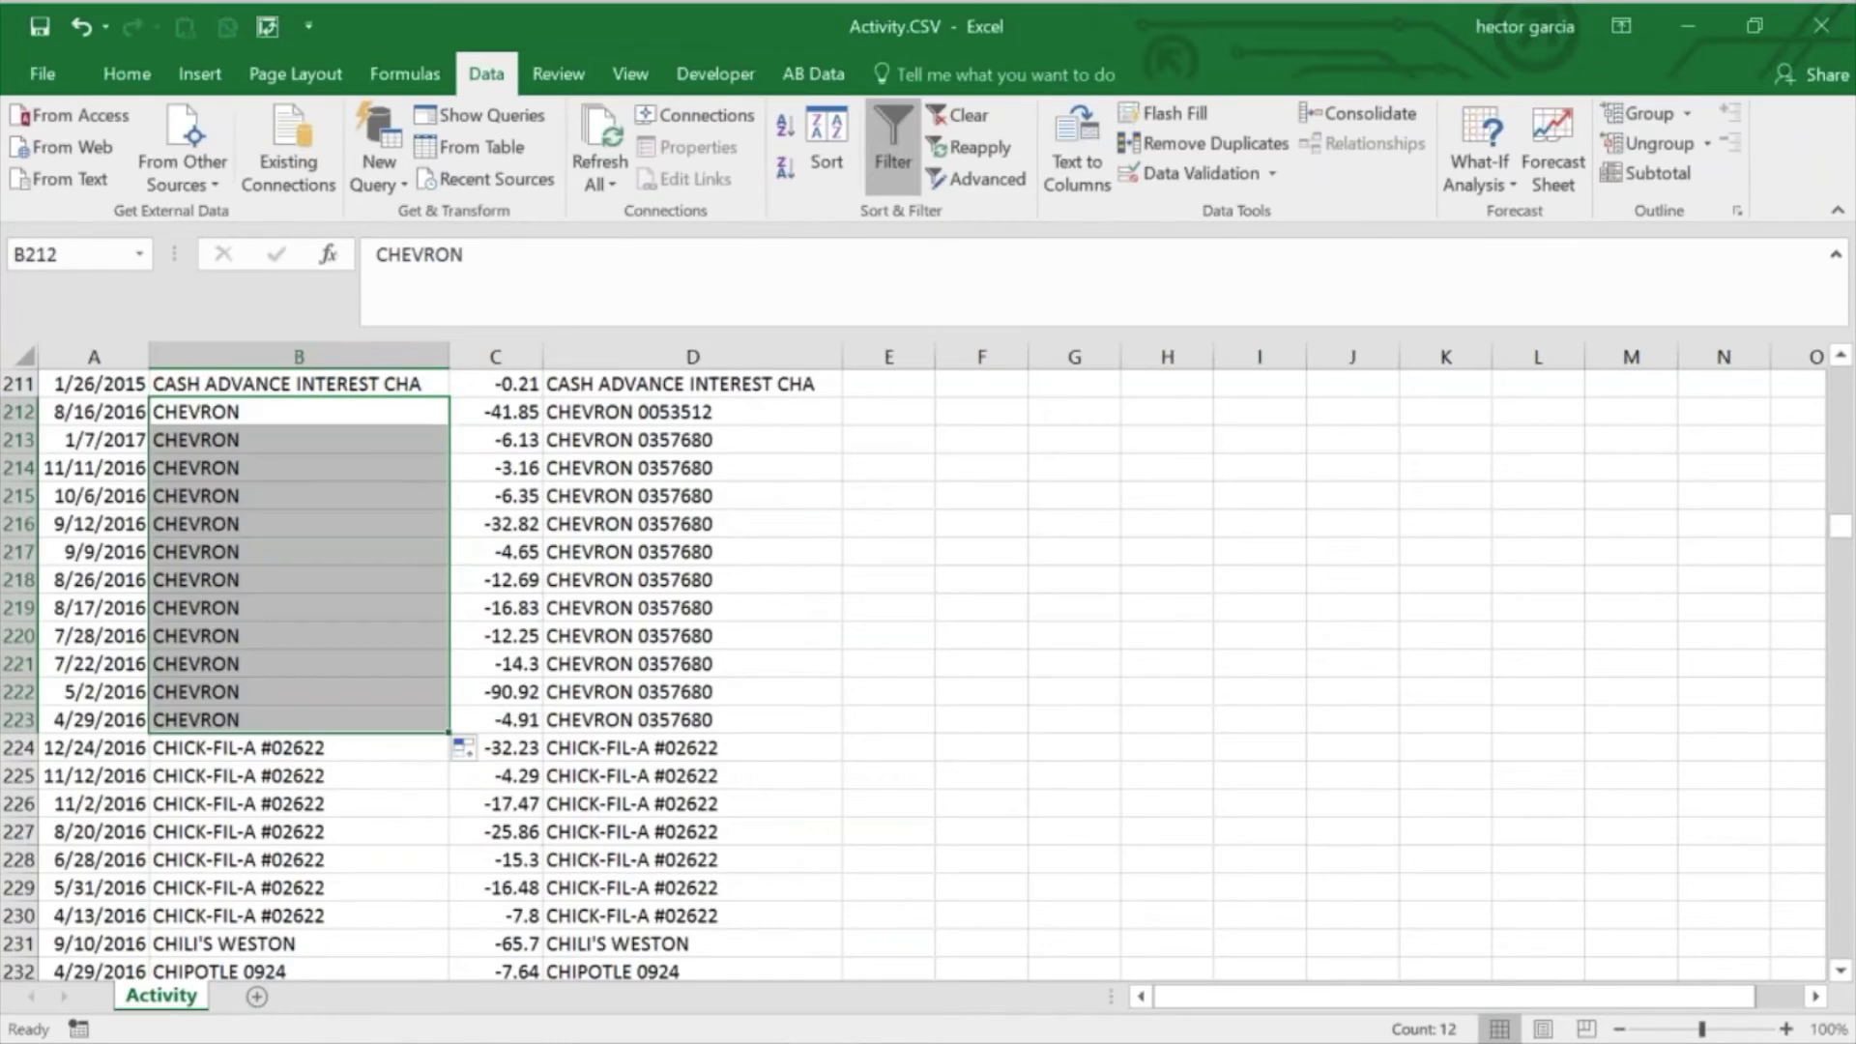
Step: Shorten the description in B224 to CHICK-FIL-A and fill it down through B230
{"action": "left_click", "coordinate": [493, 635]}
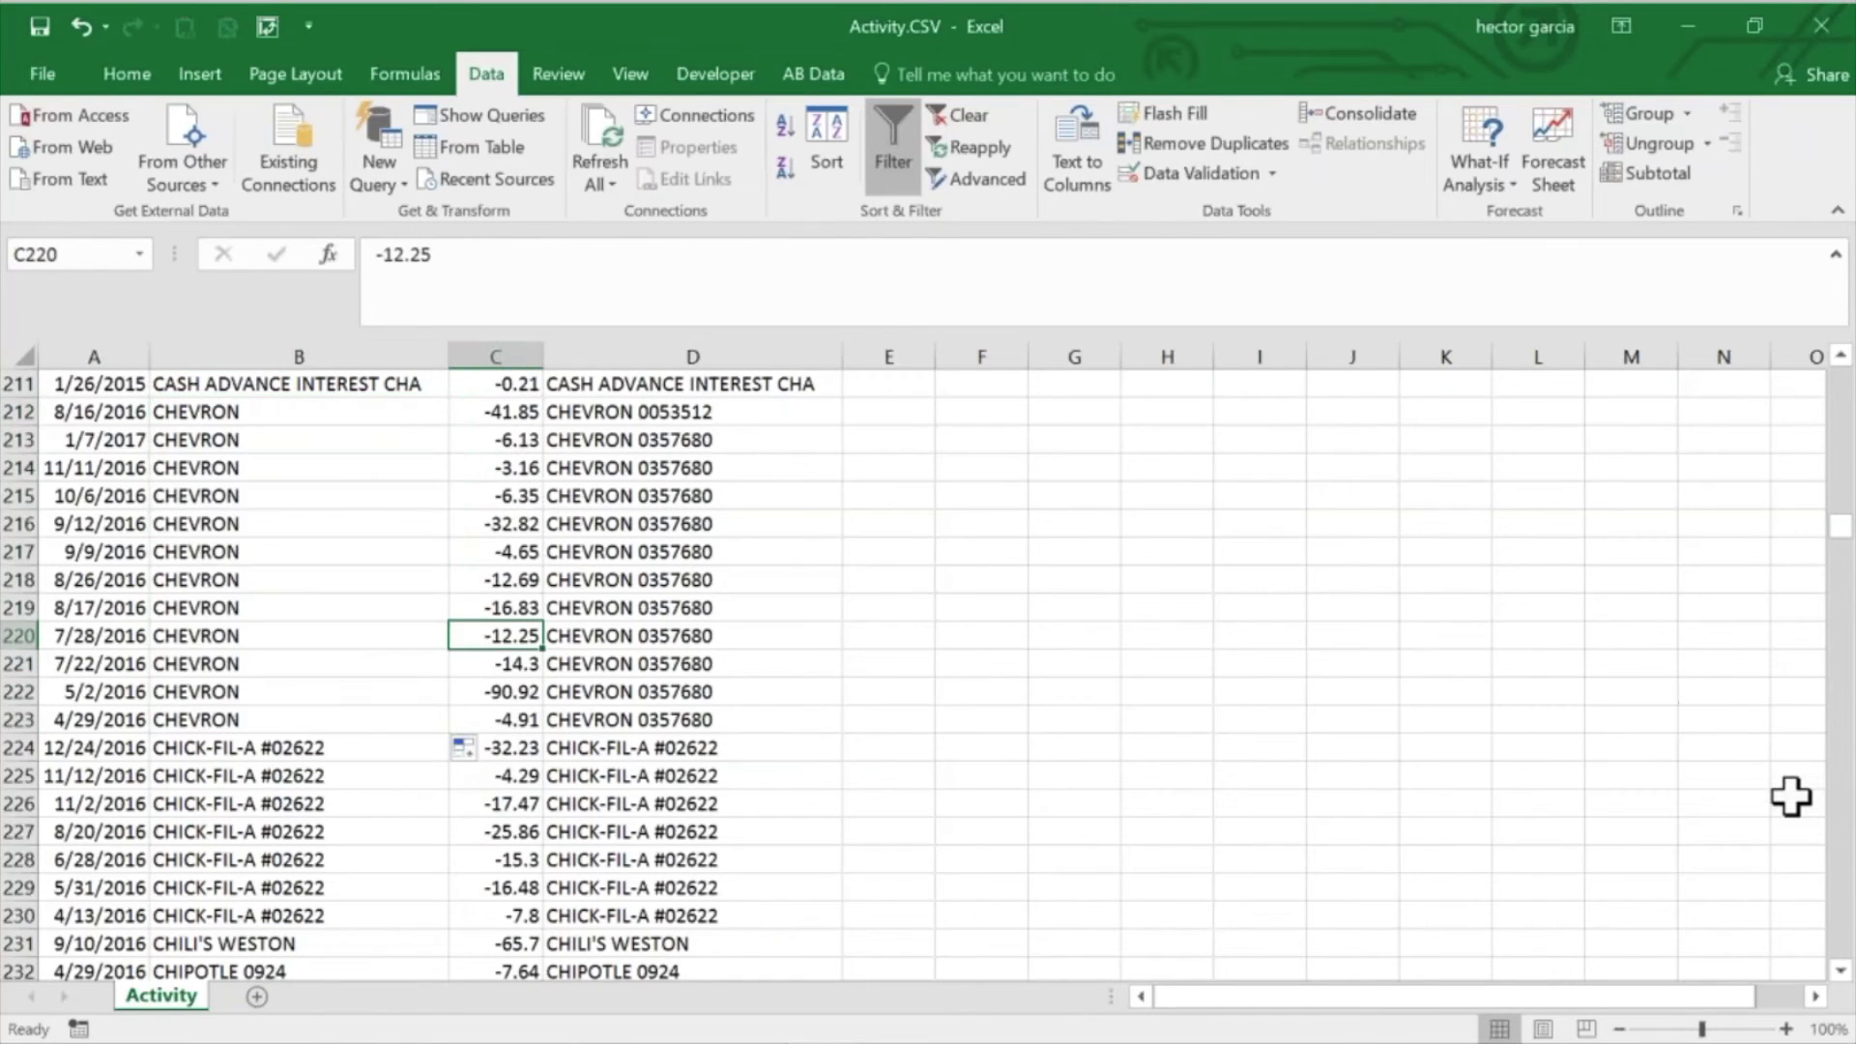
{"action": "left_click", "coordinate": [290, 747]}
{"action": "double_click", "coordinate": [290, 747]}
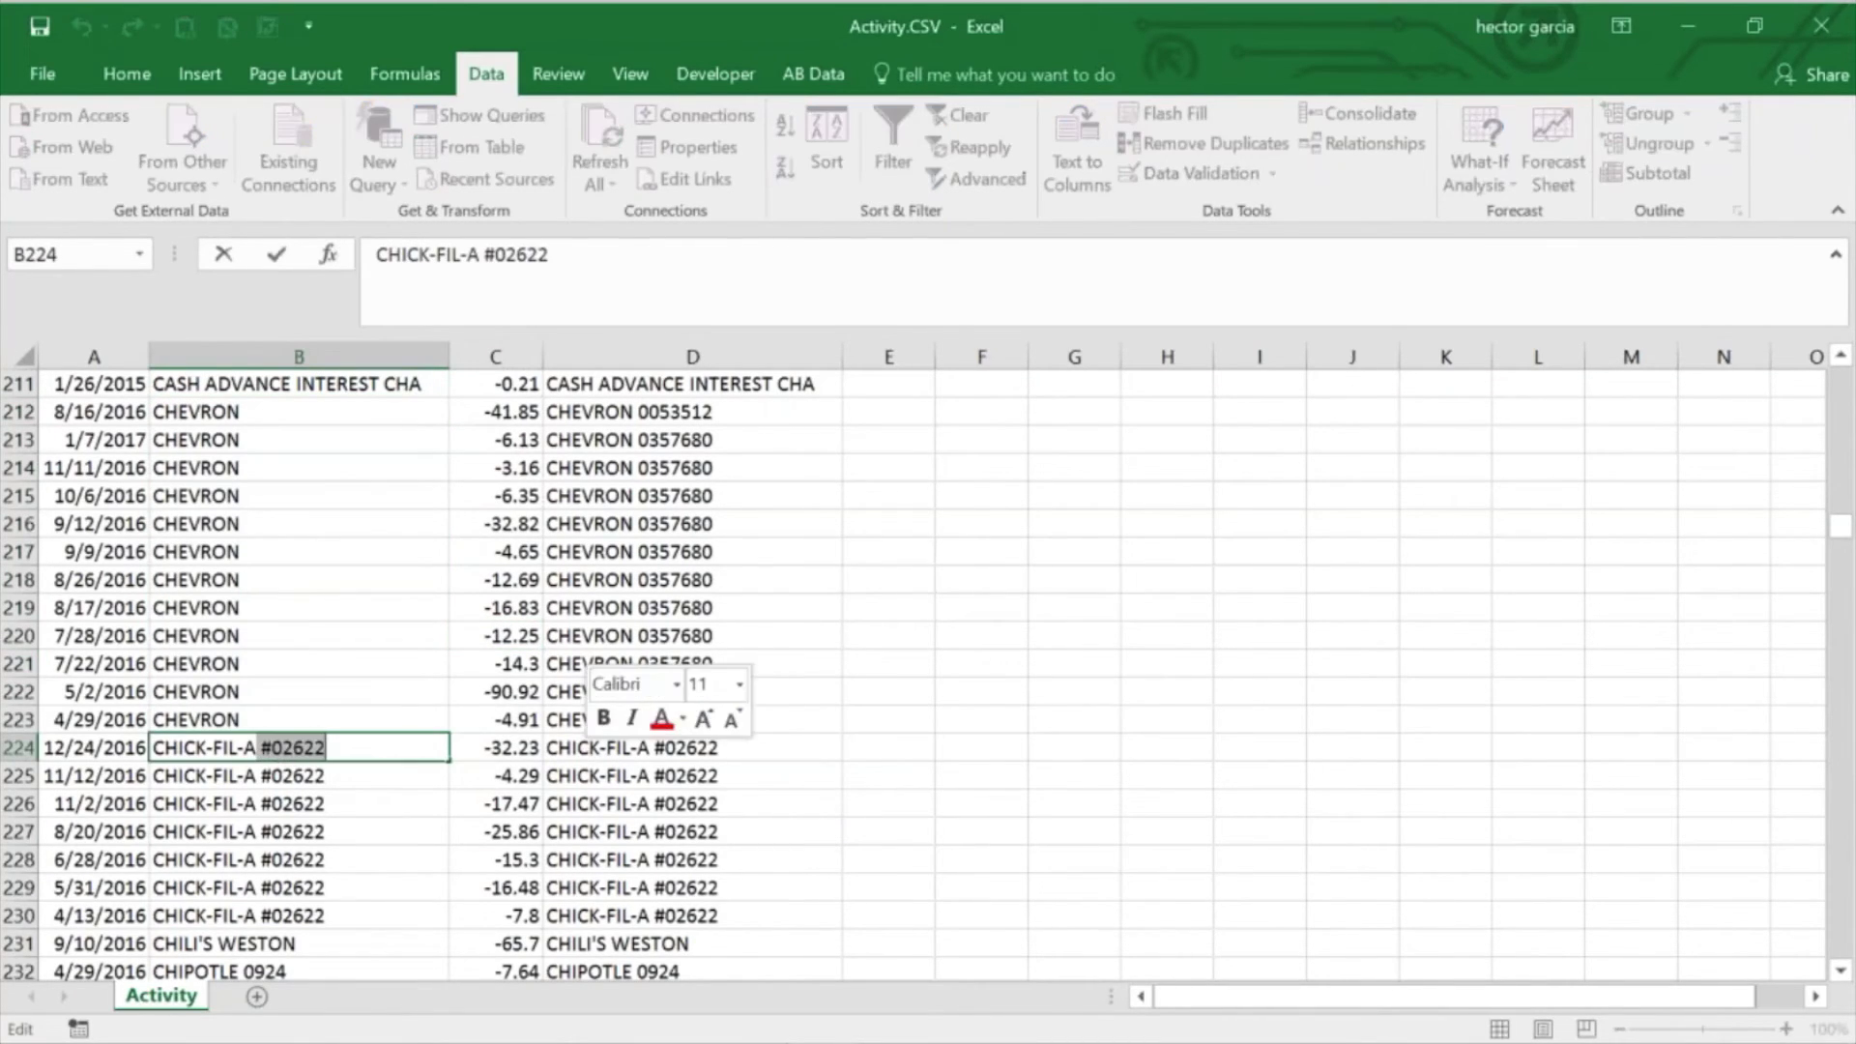
{"action": "key", "text": "BackSpace"}
{"action": "key", "text": "Return"}
{"action": "key", "text": "Up"}
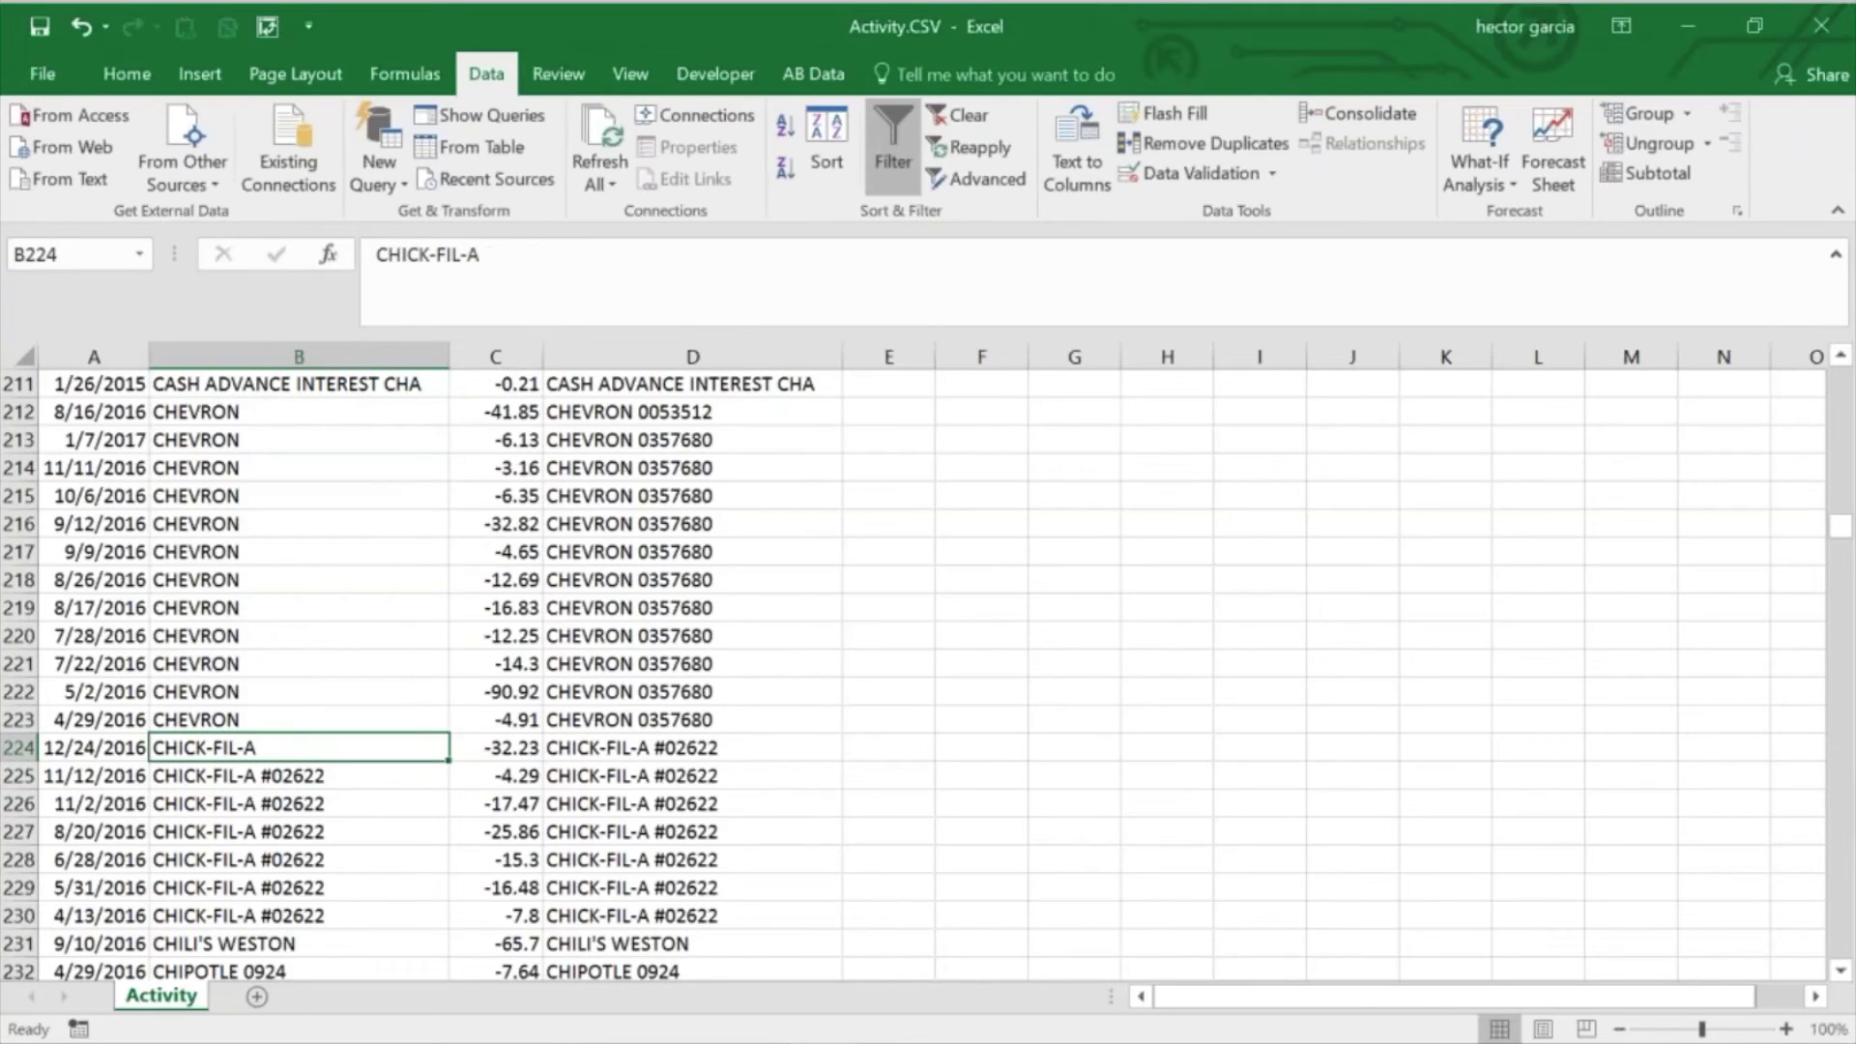
{"action": "left_click_drag", "start_coordinate": [448, 762], "coordinate": [435, 928]}
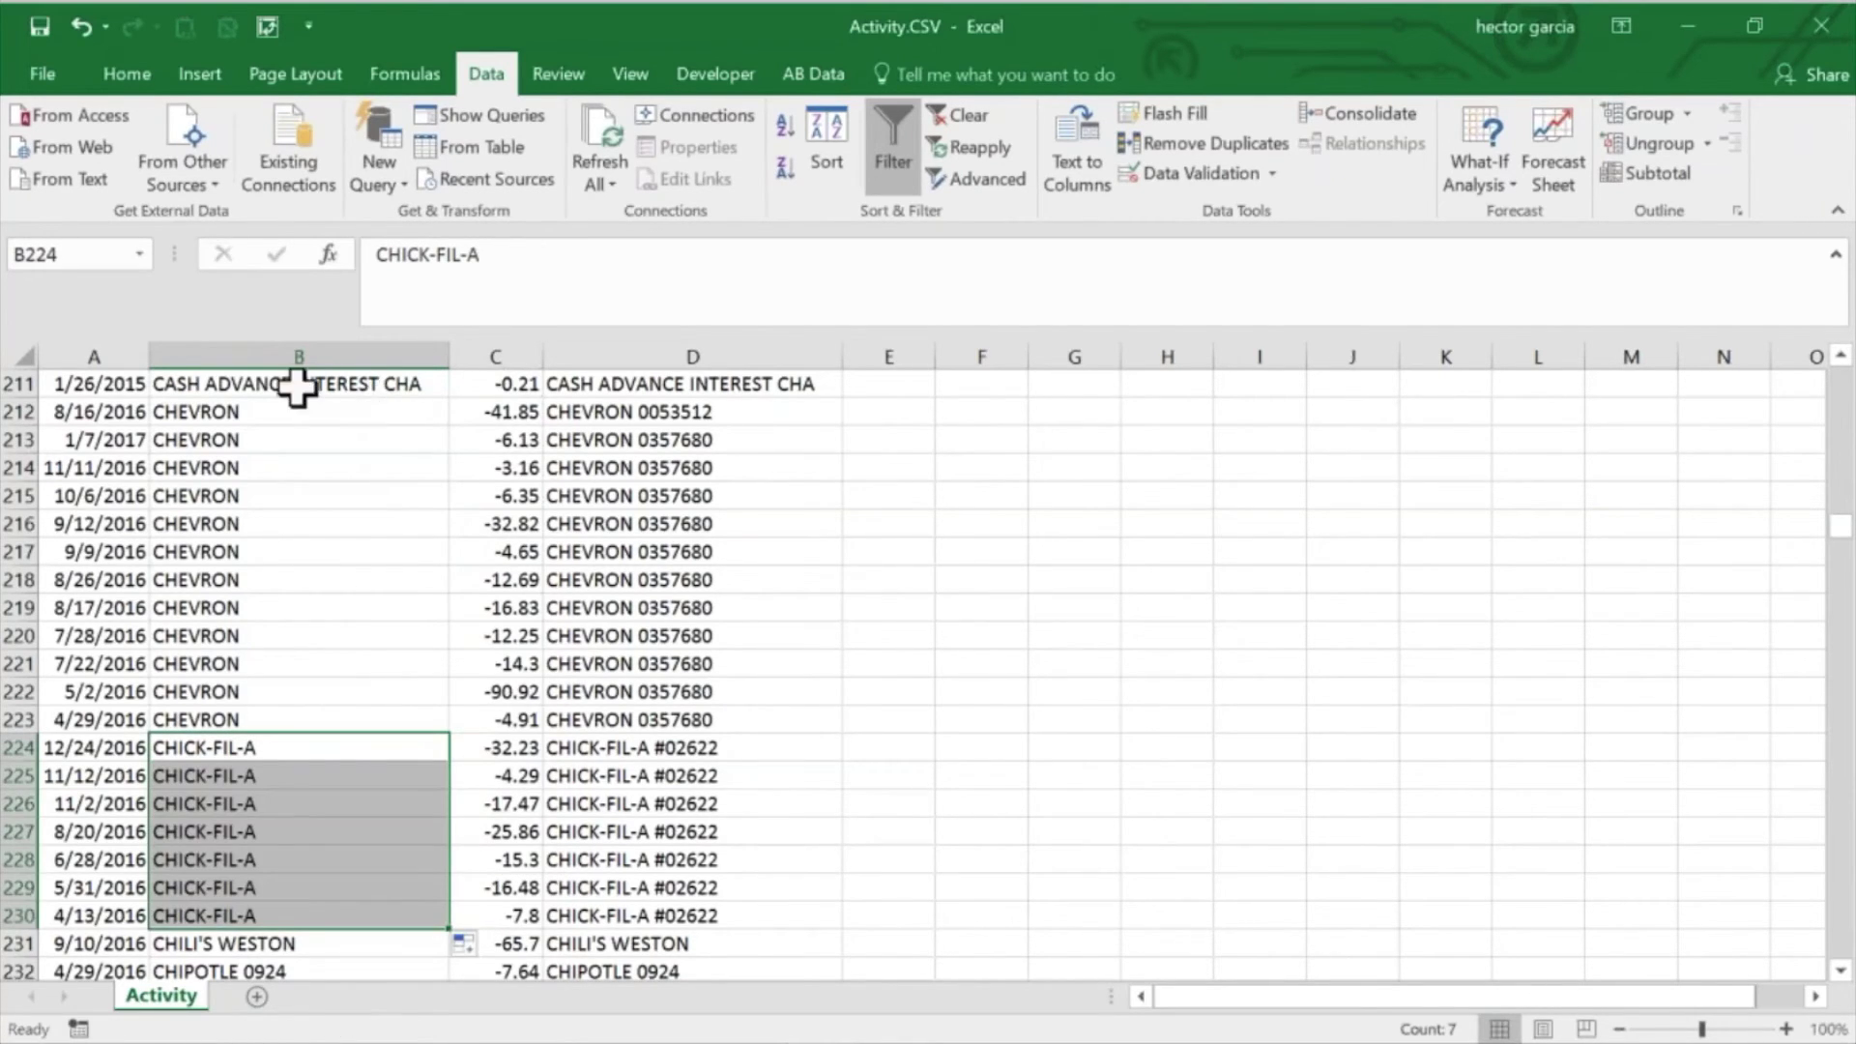
Step: Copy the whole column B of descriptions and paste it back in place as values
{"action": "left_click", "coordinate": [299, 357]}
{"action": "key", "text": "ctrl+c"}
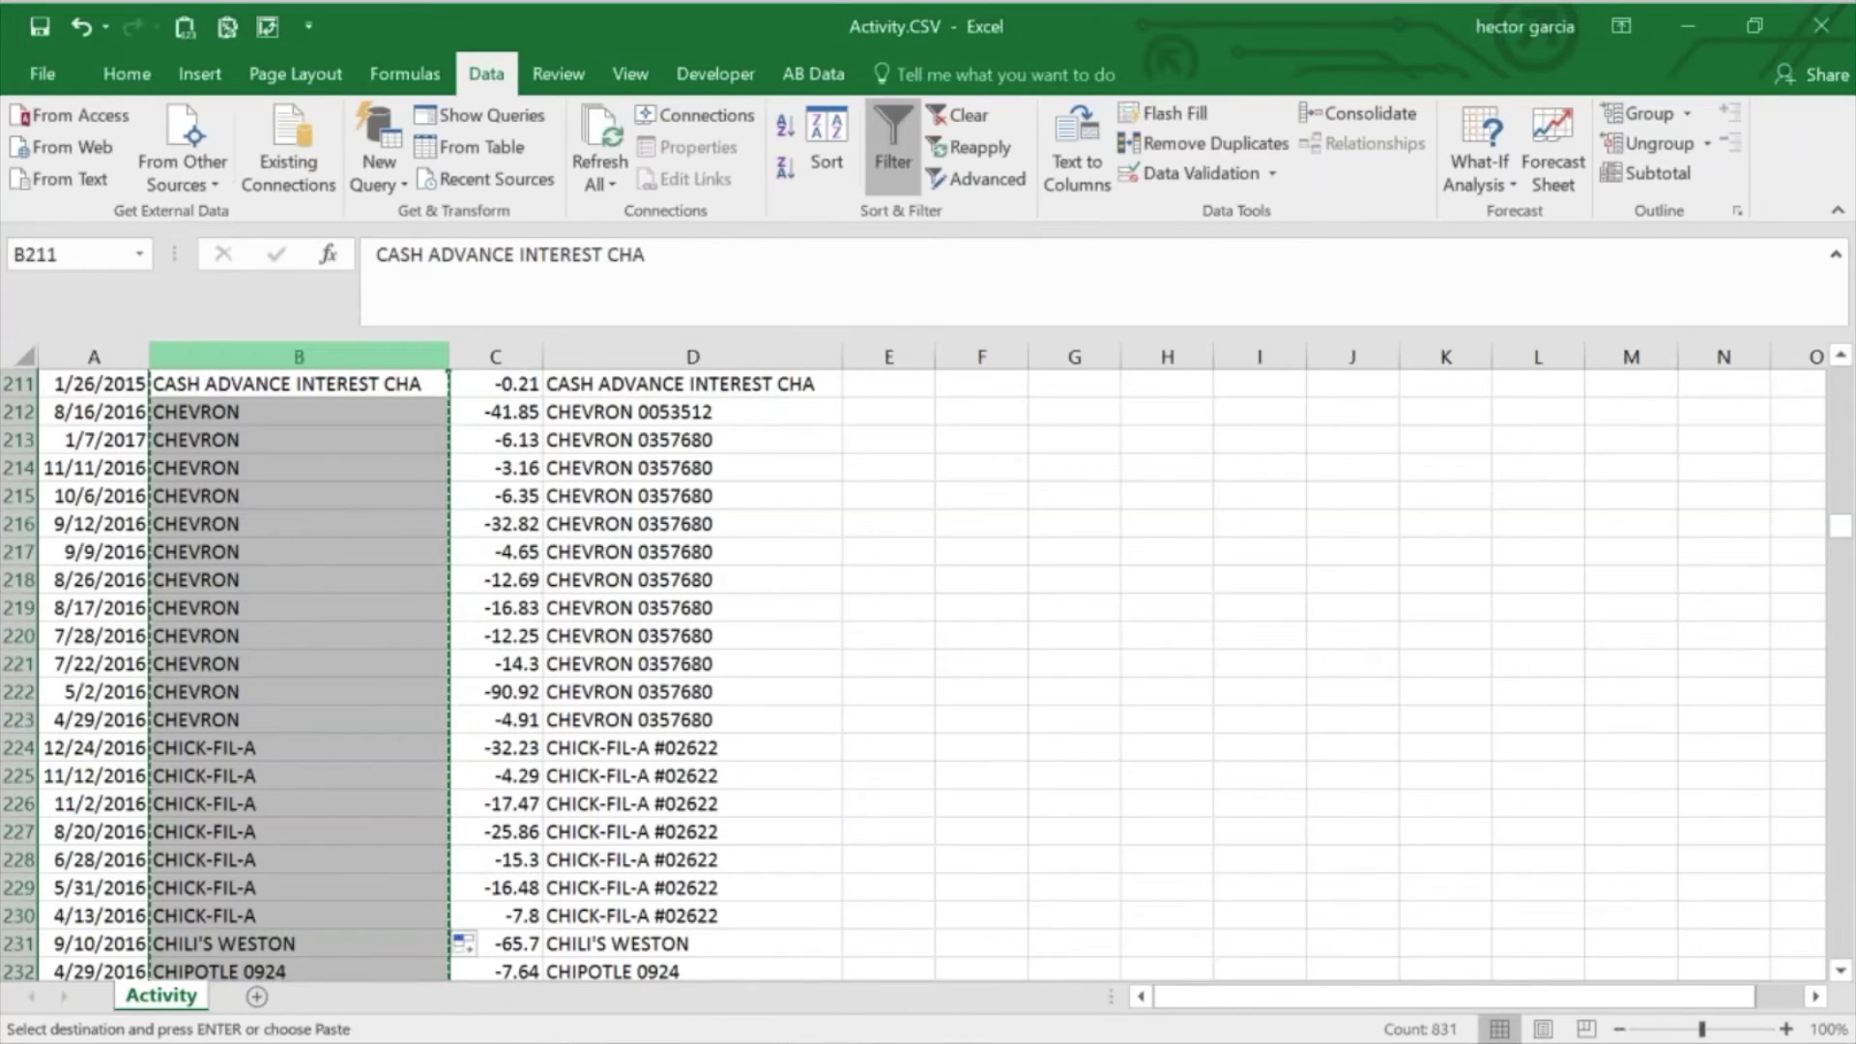
{"action": "right_click", "coordinate": [298, 360]}
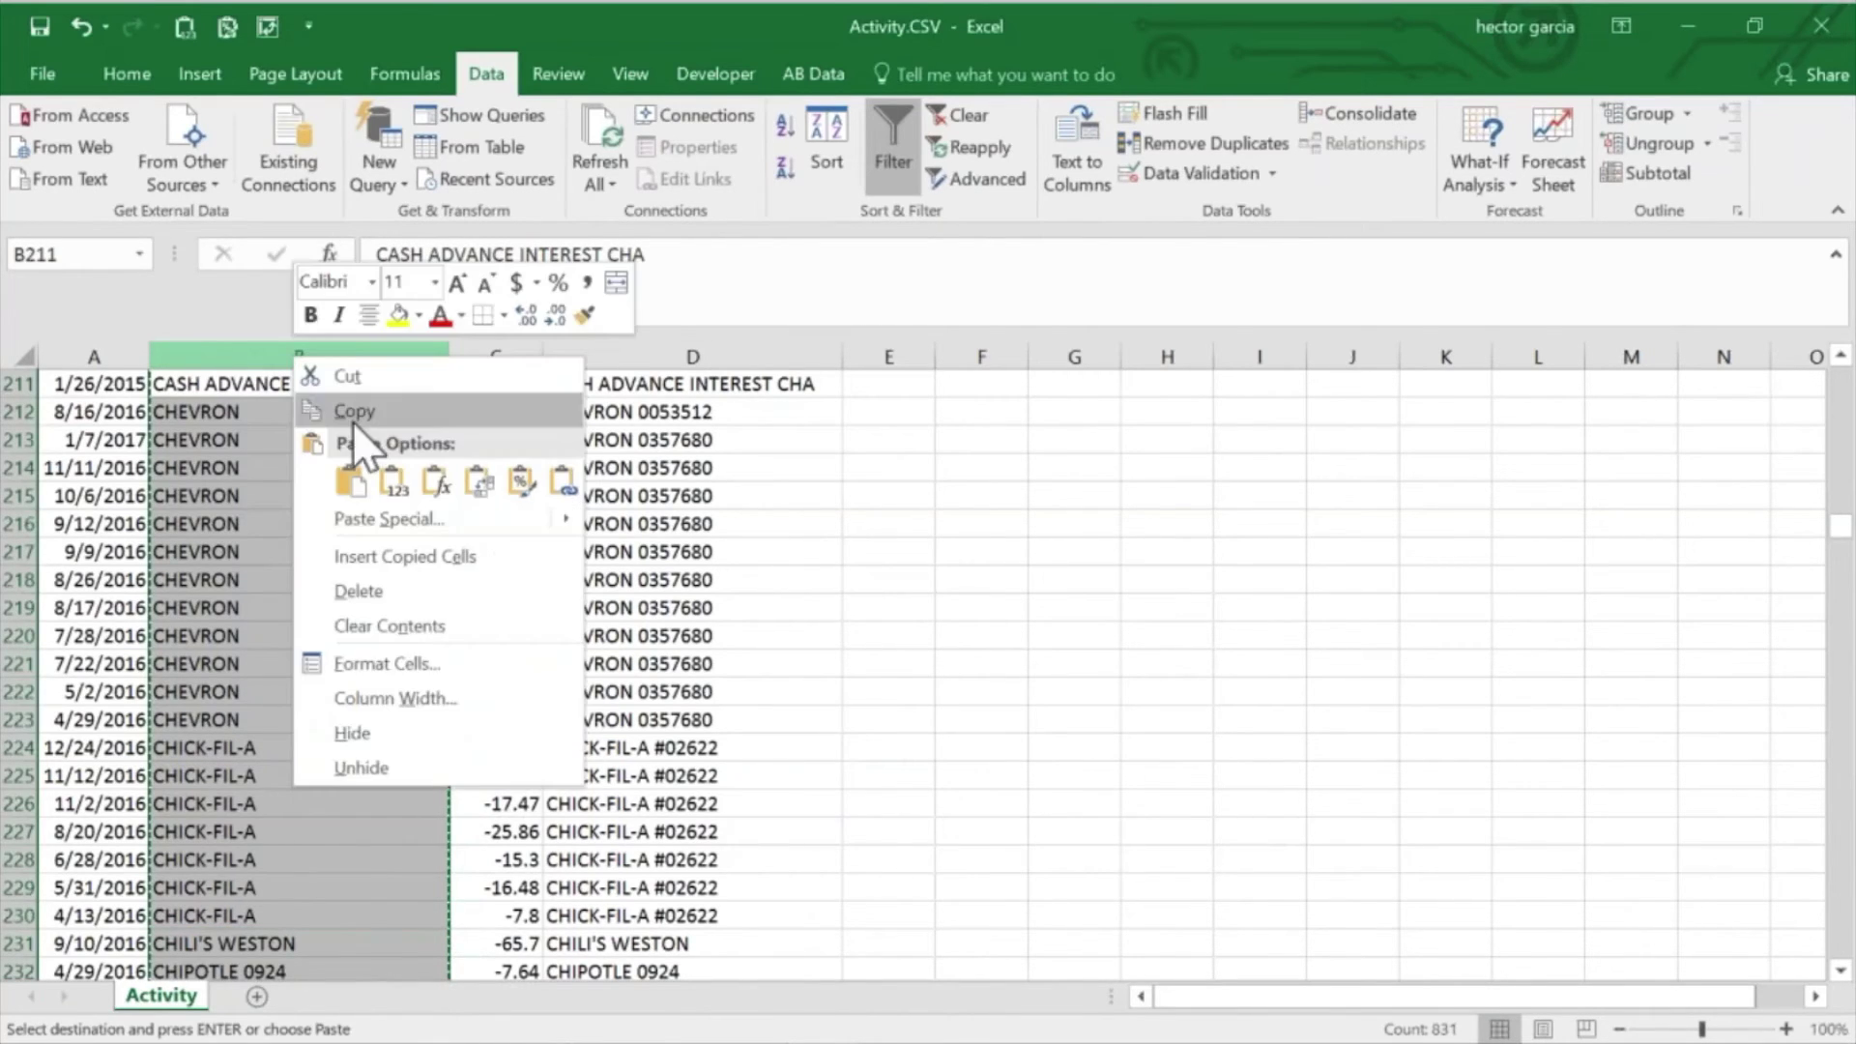
{"action": "left_click", "coordinate": [391, 477]}
{"action": "mouse_move", "coordinate": [966, 1017]}
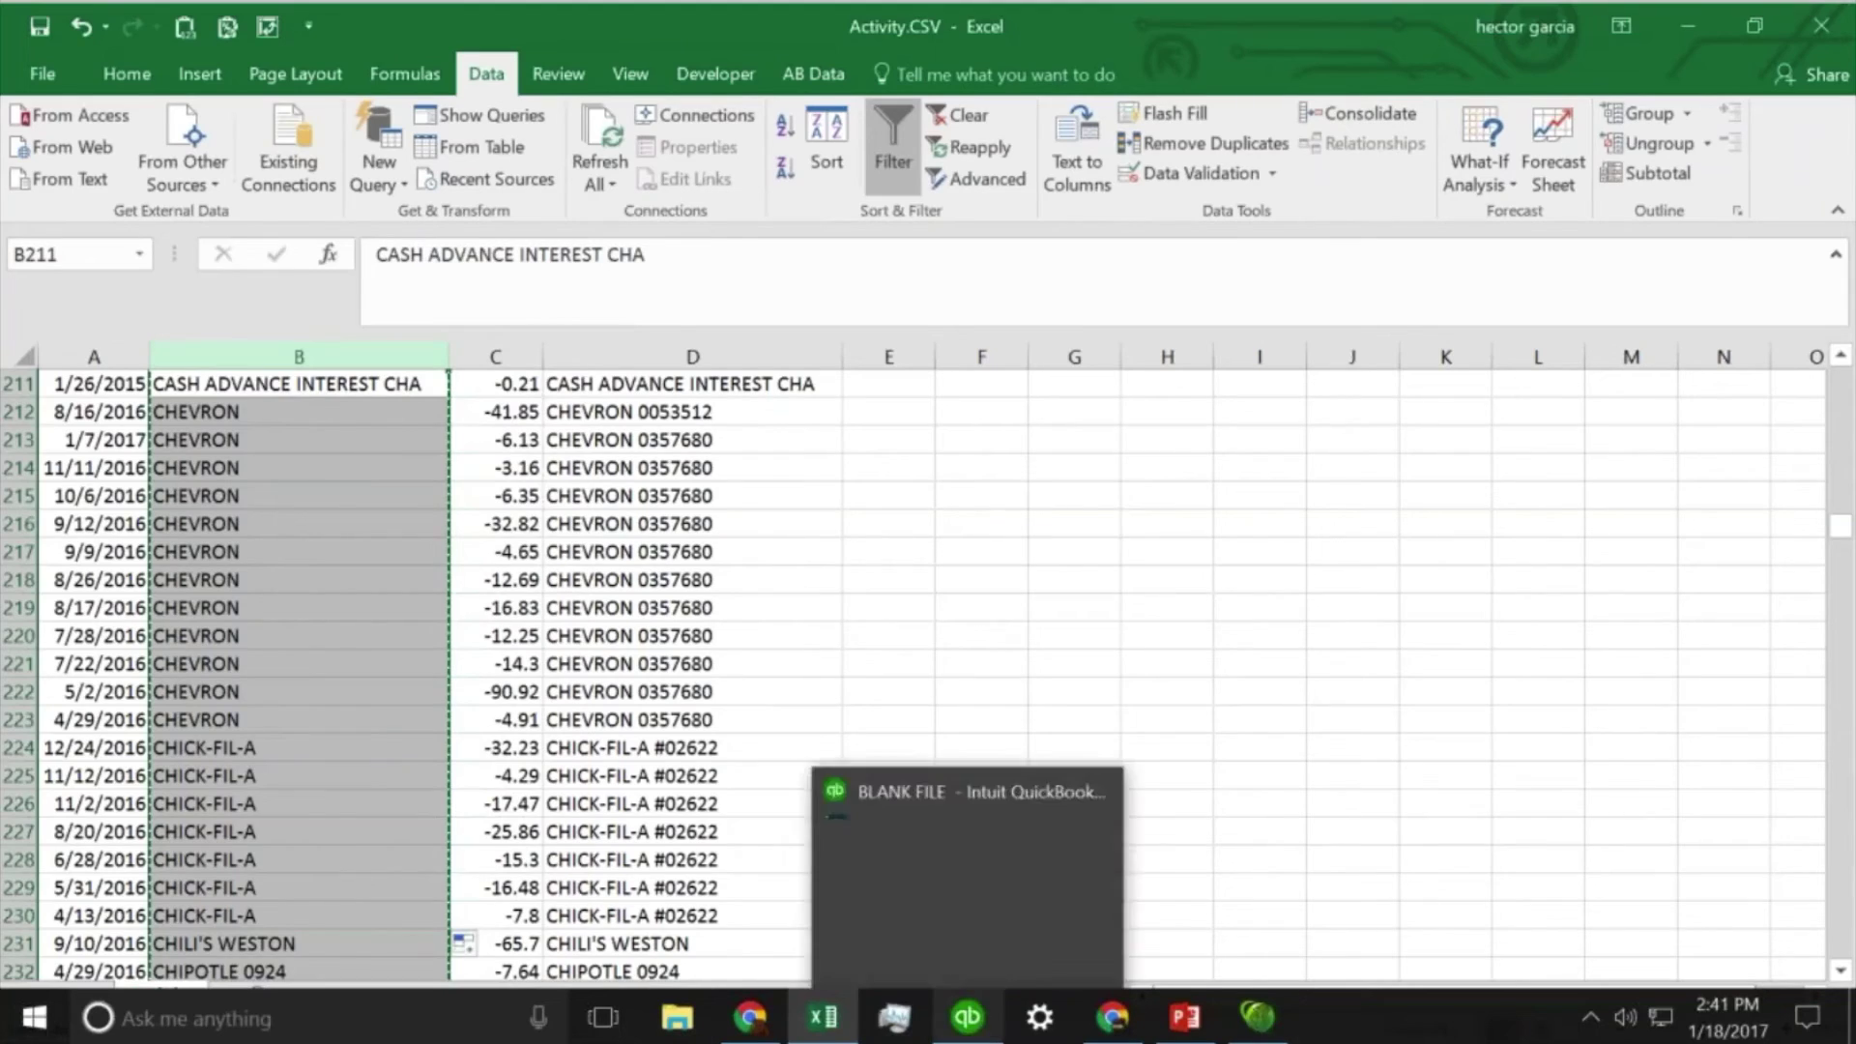
Step: Switch to QuickBooks Desktop and open Add/Edit Multiple List Entries with the Vendors list selected
{"action": "left_click", "coordinate": [967, 861]}
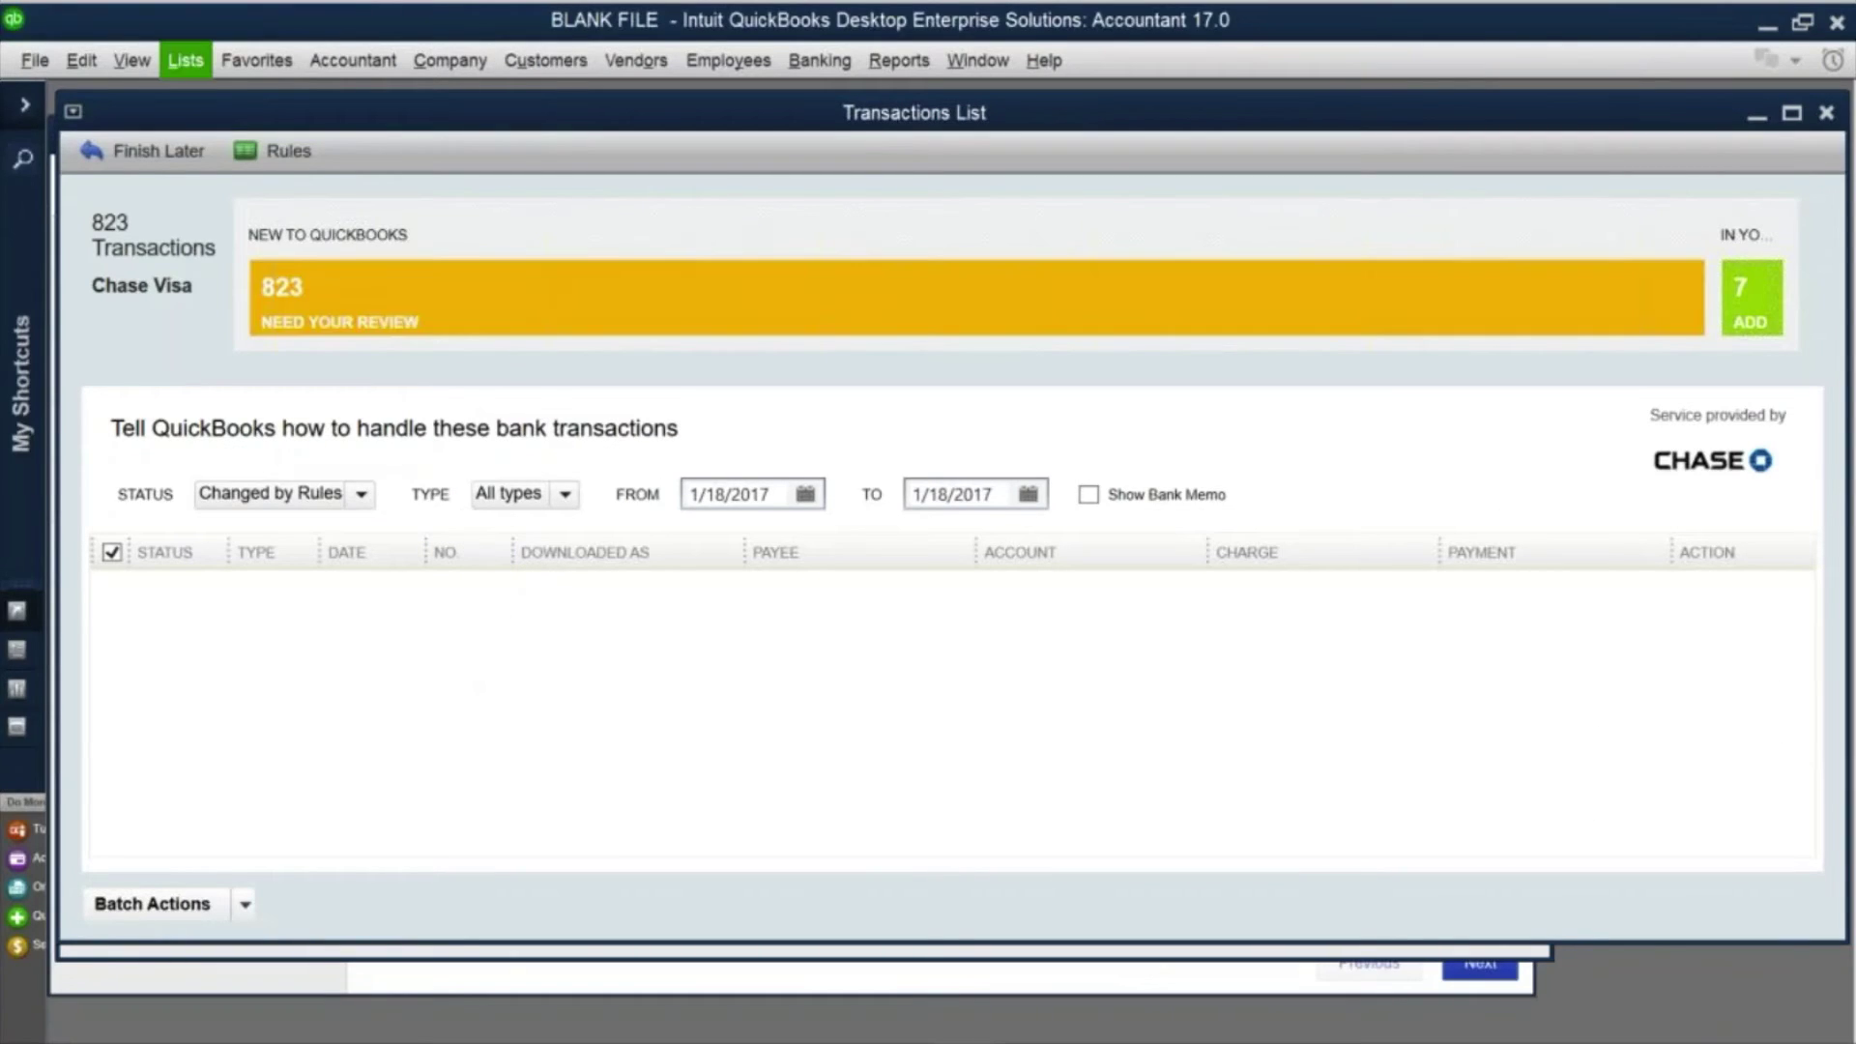
{"action": "left_click", "coordinate": [184, 60]}
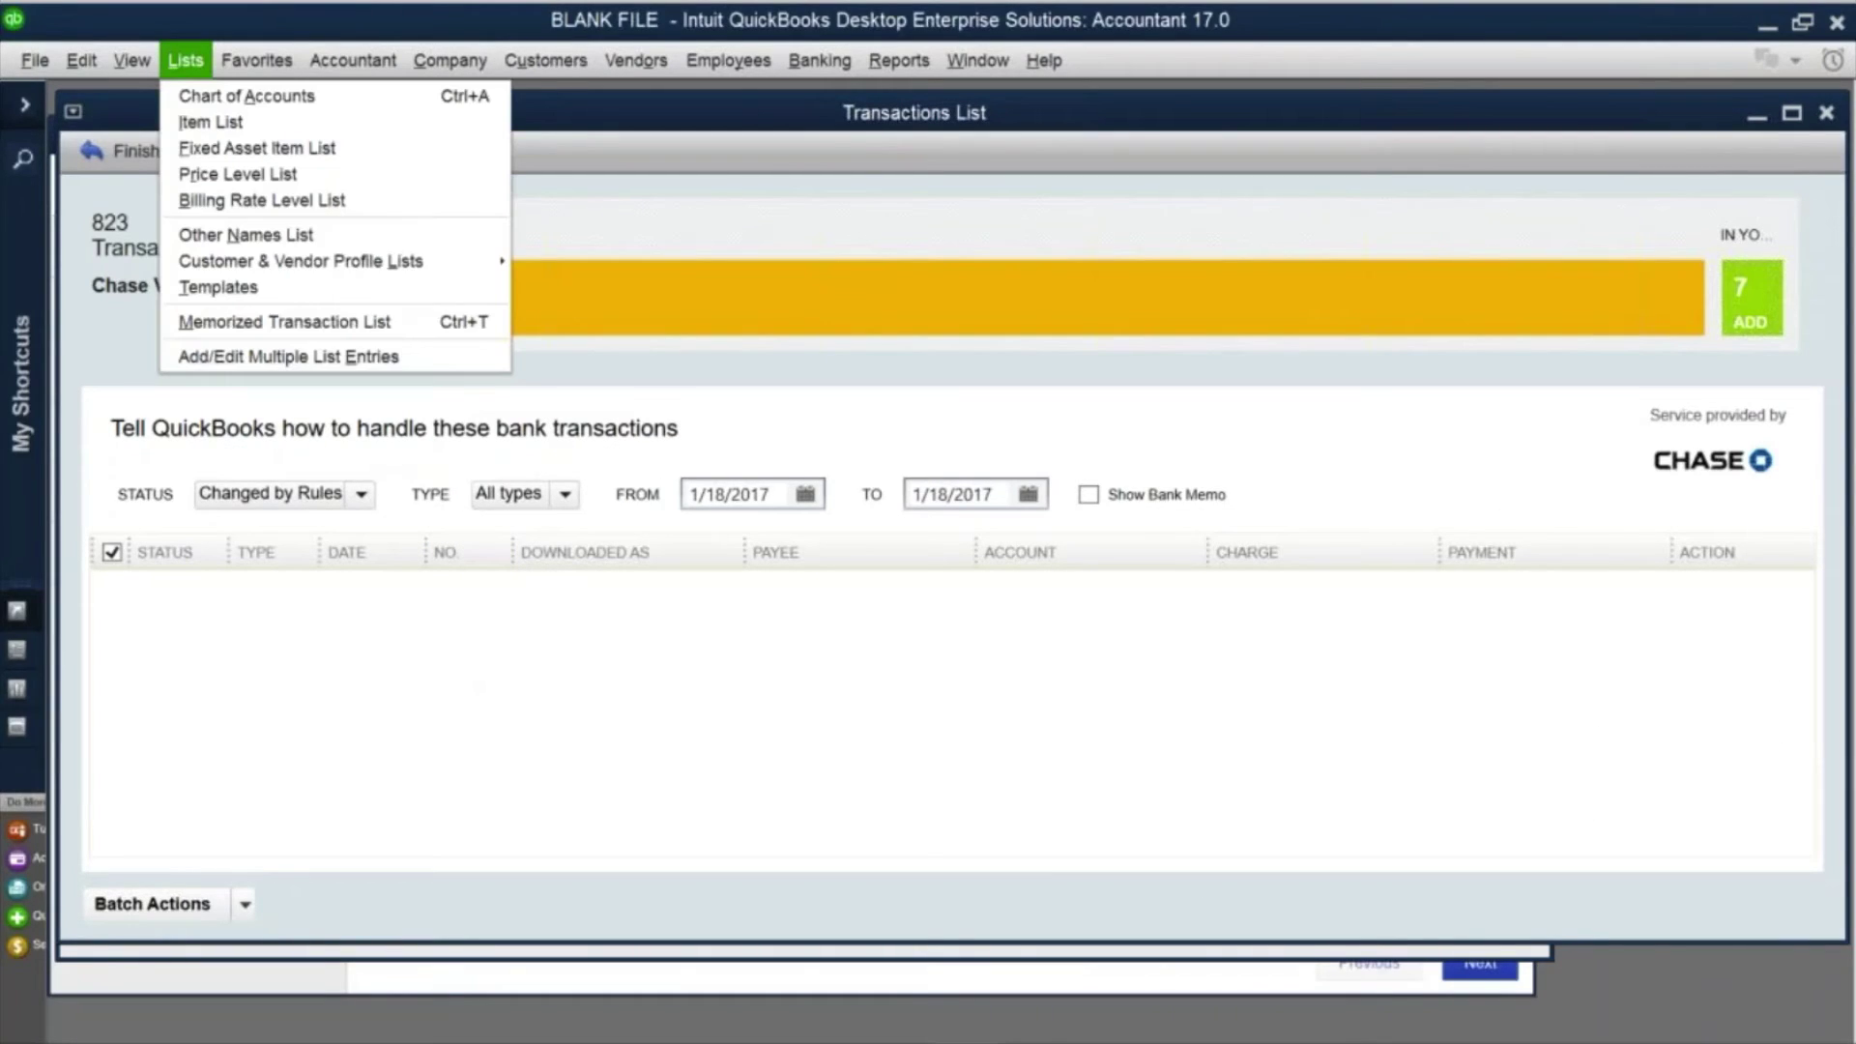
{"action": "left_click", "coordinate": [286, 357]}
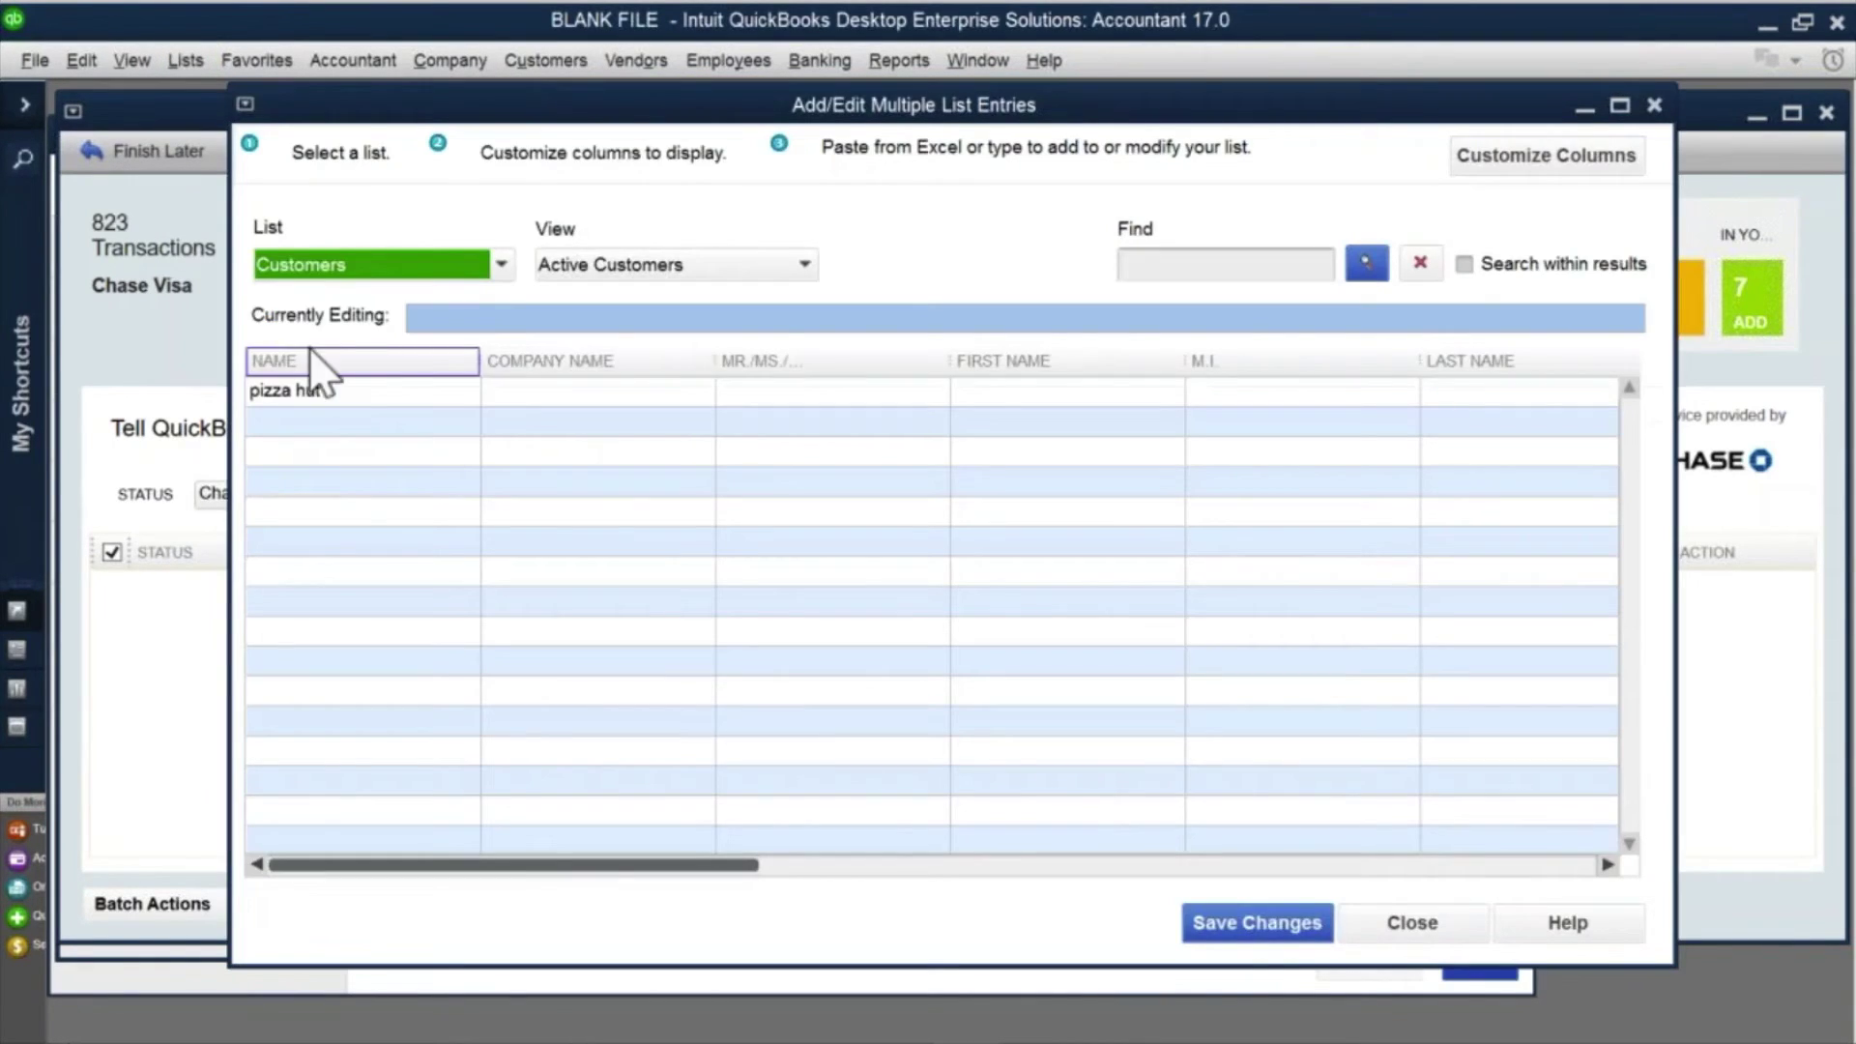
{"action": "left_click", "coordinate": [397, 259]}
{"action": "left_click", "coordinate": [335, 331]}
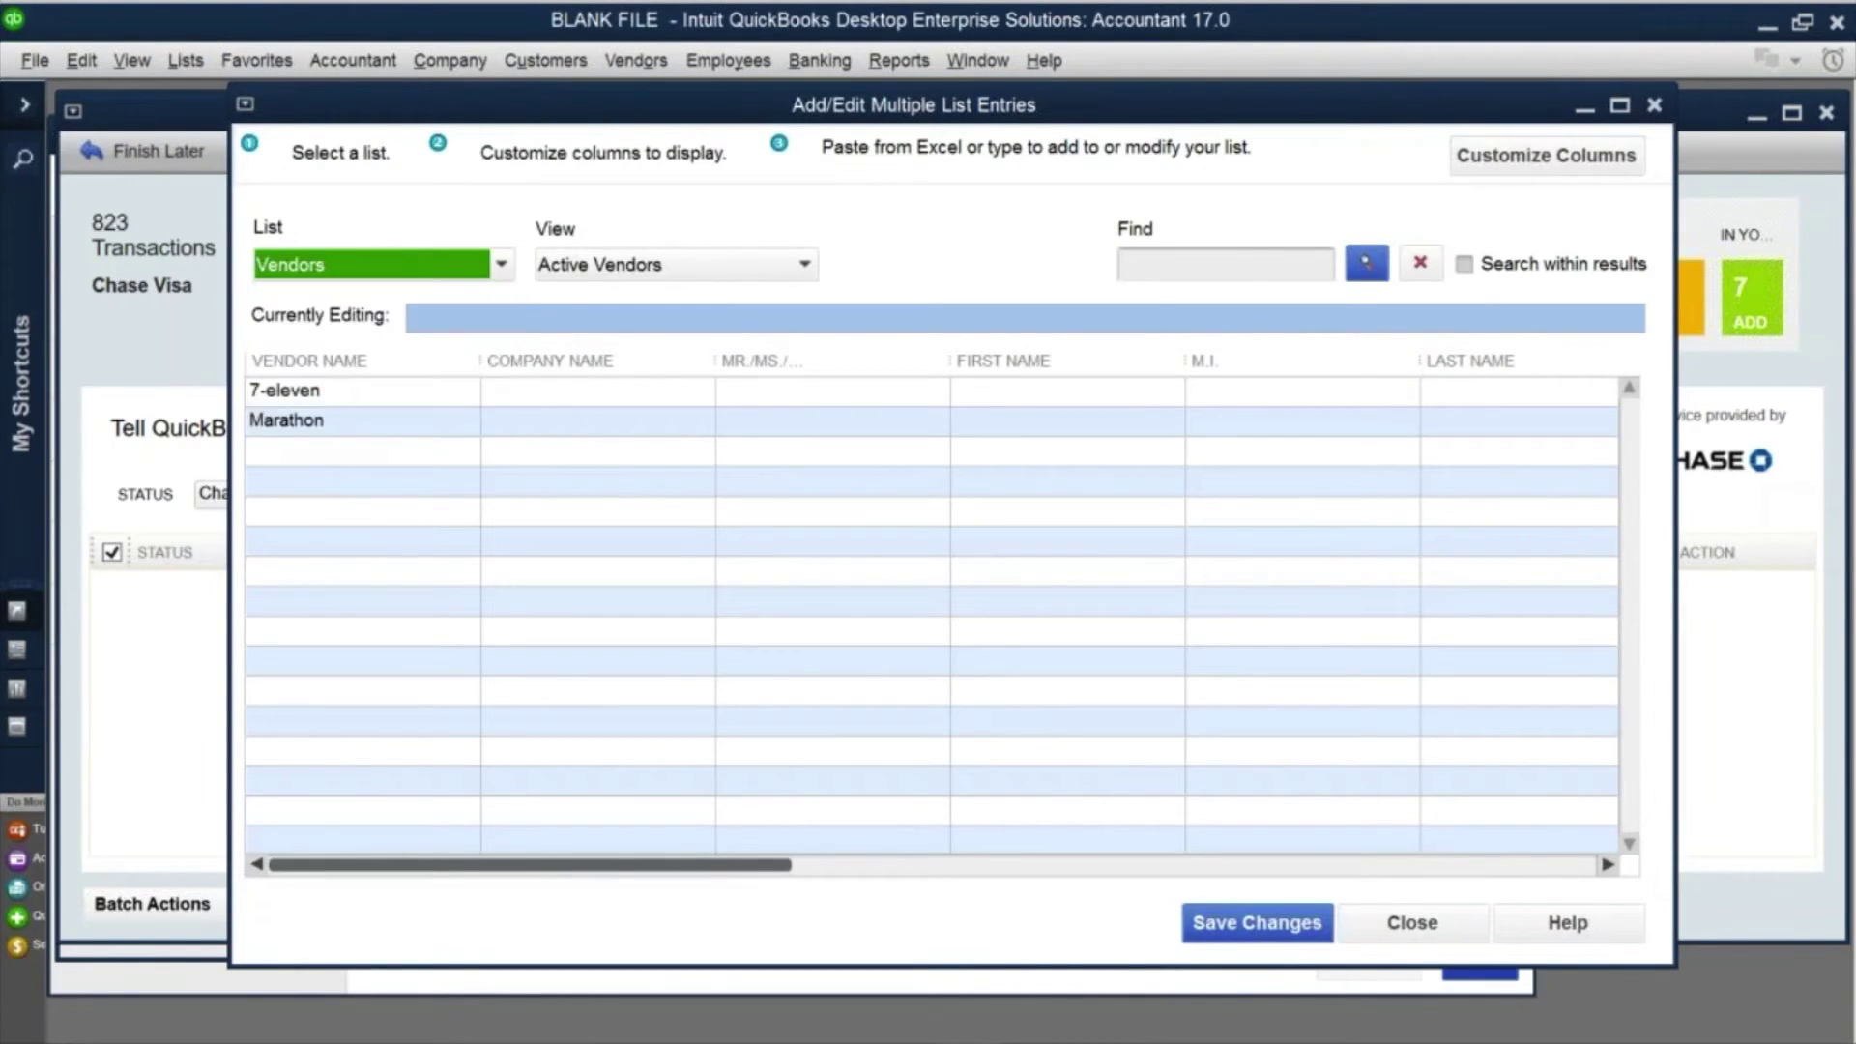
Step: Paste the copied descriptions into the Vendor Name column, starting in the first empty row below Marathon
{"action": "left_click", "coordinate": [298, 426]}
{"action": "left_click", "coordinate": [295, 451]}
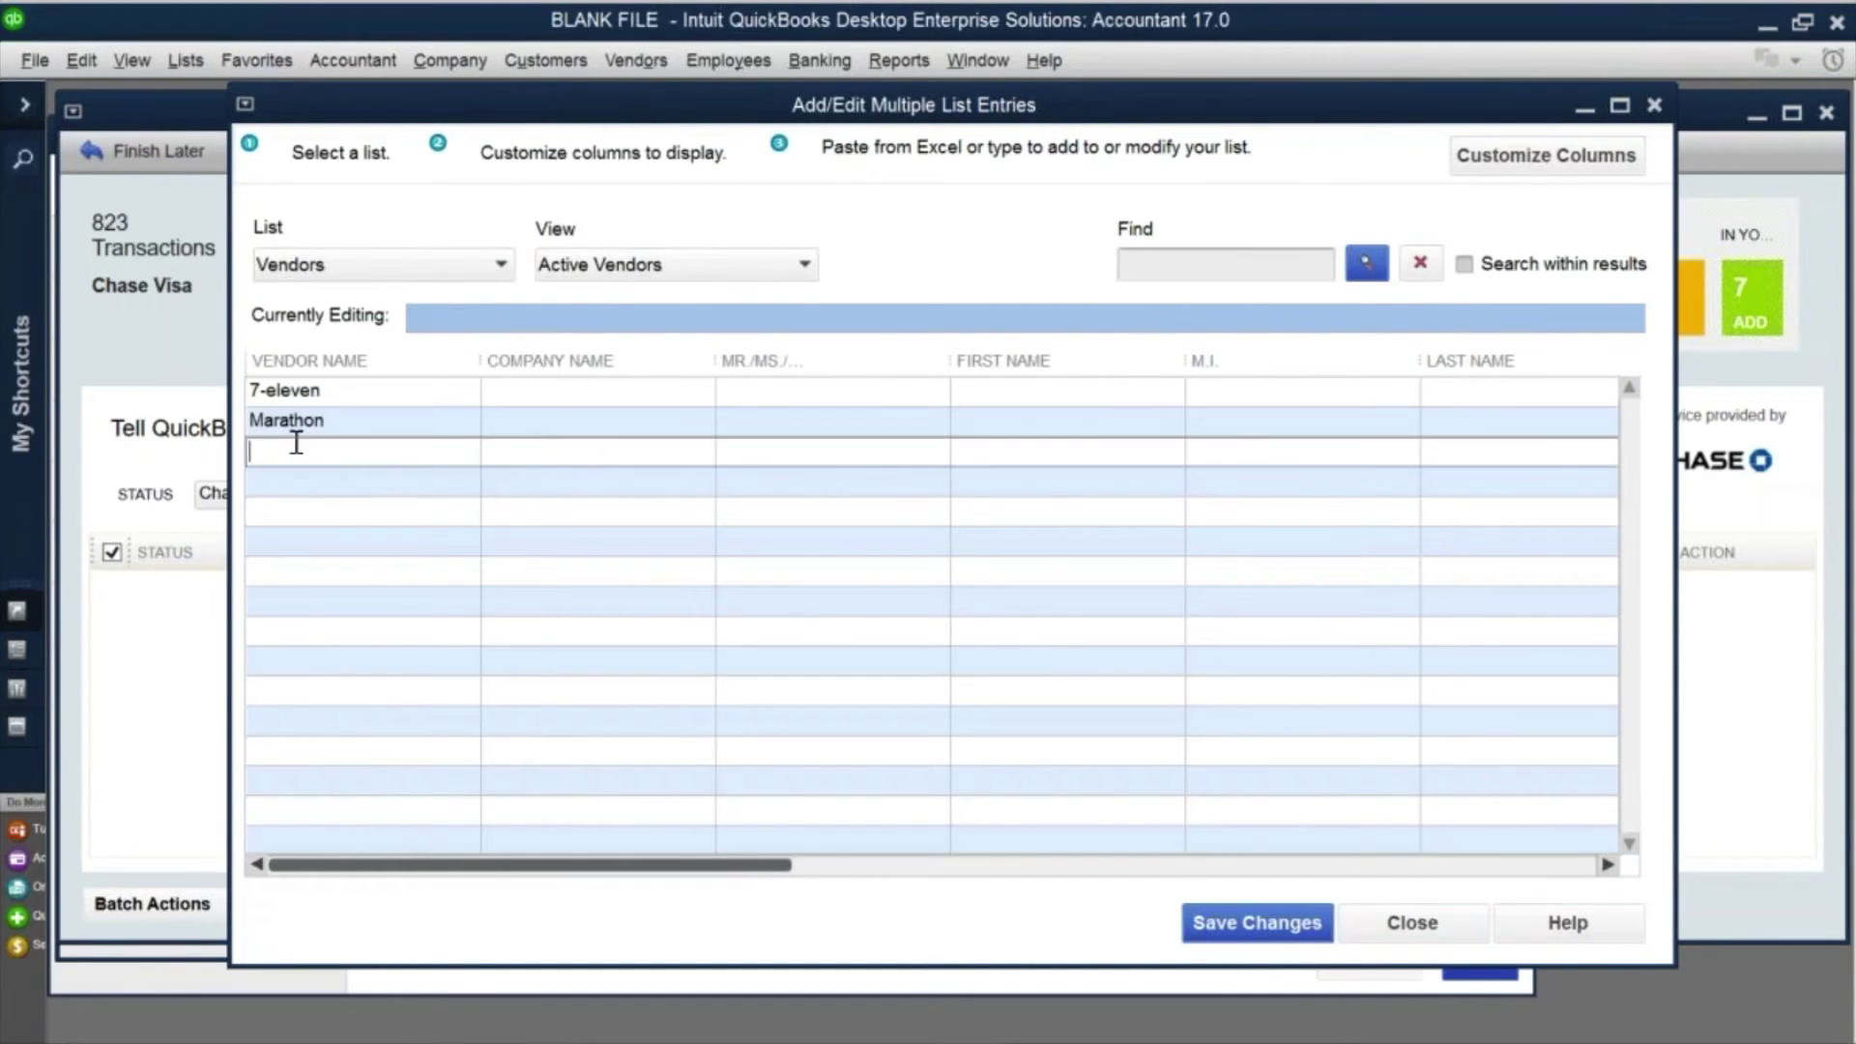
{"action": "right_click", "coordinate": [295, 447]}
{"action": "left_click", "coordinate": [333, 509]}
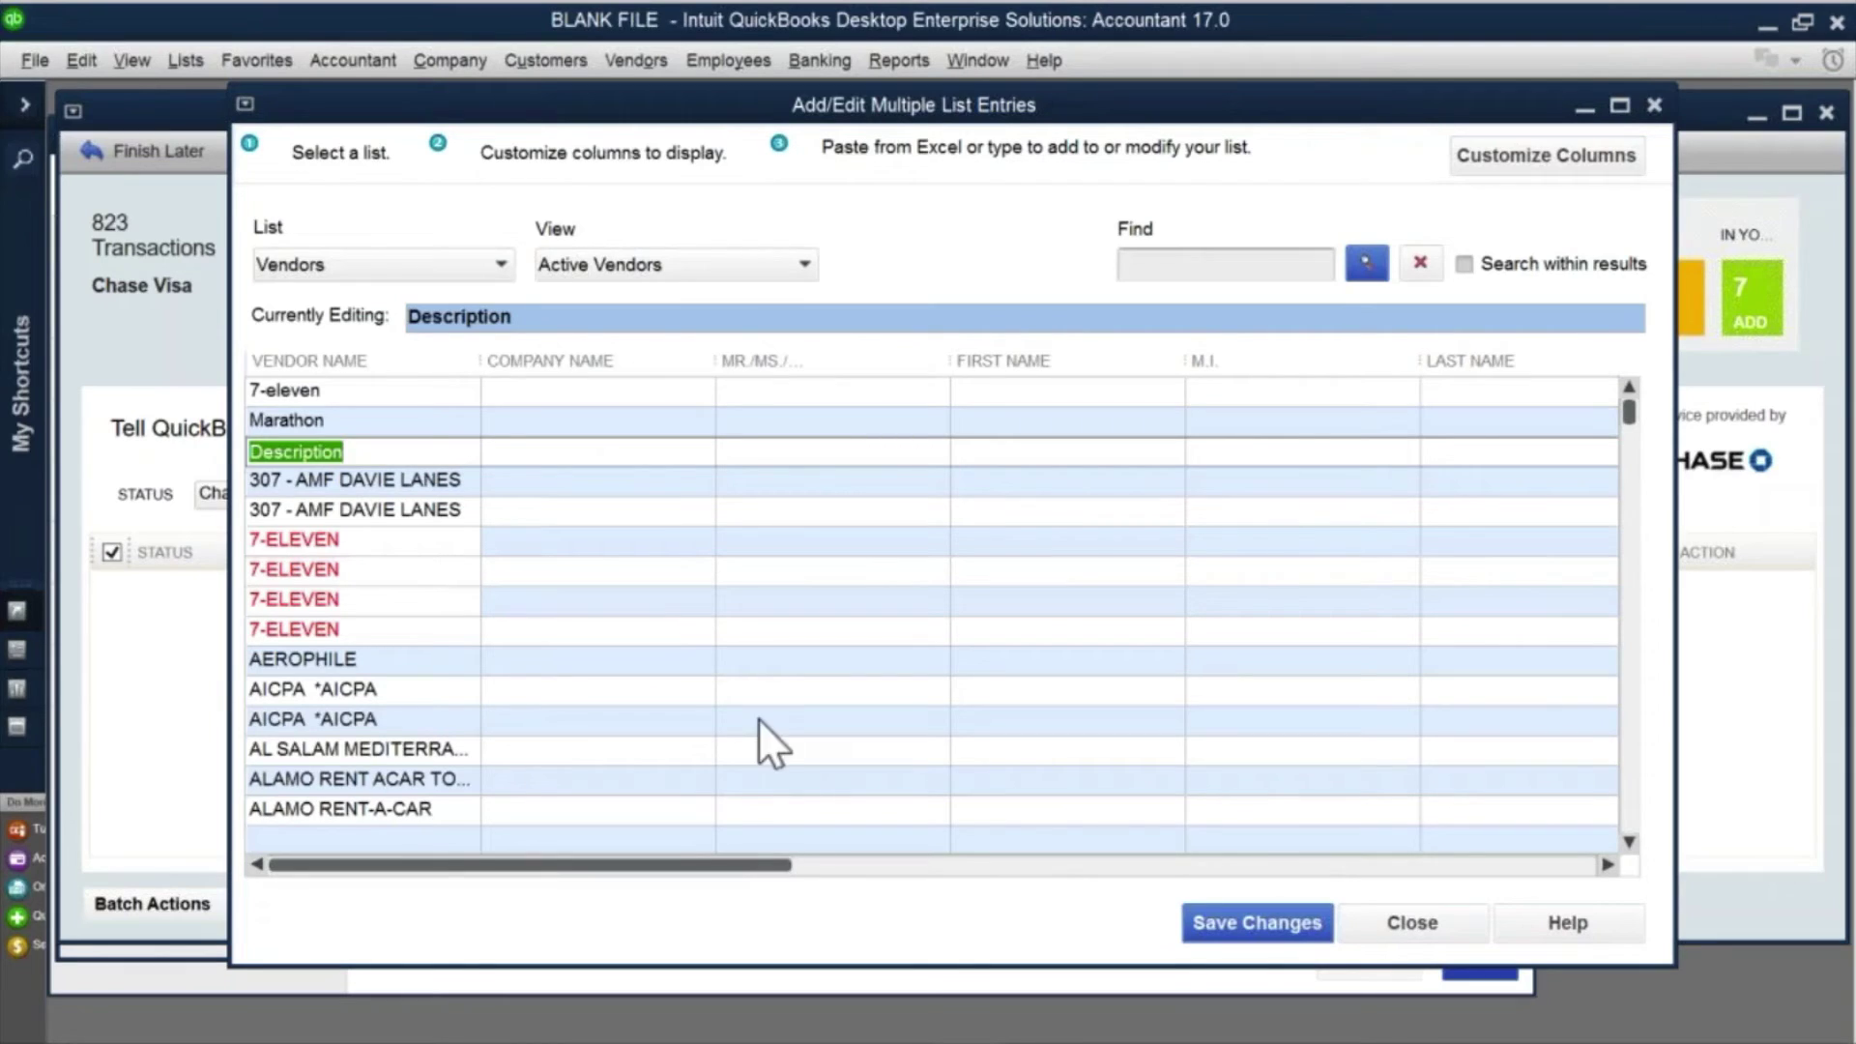
Step: Save the pasted vendors, close the multiple-entry list without saving the records with errors, and return to the Transactions List
{"action": "left_click", "coordinate": [1274, 930]}
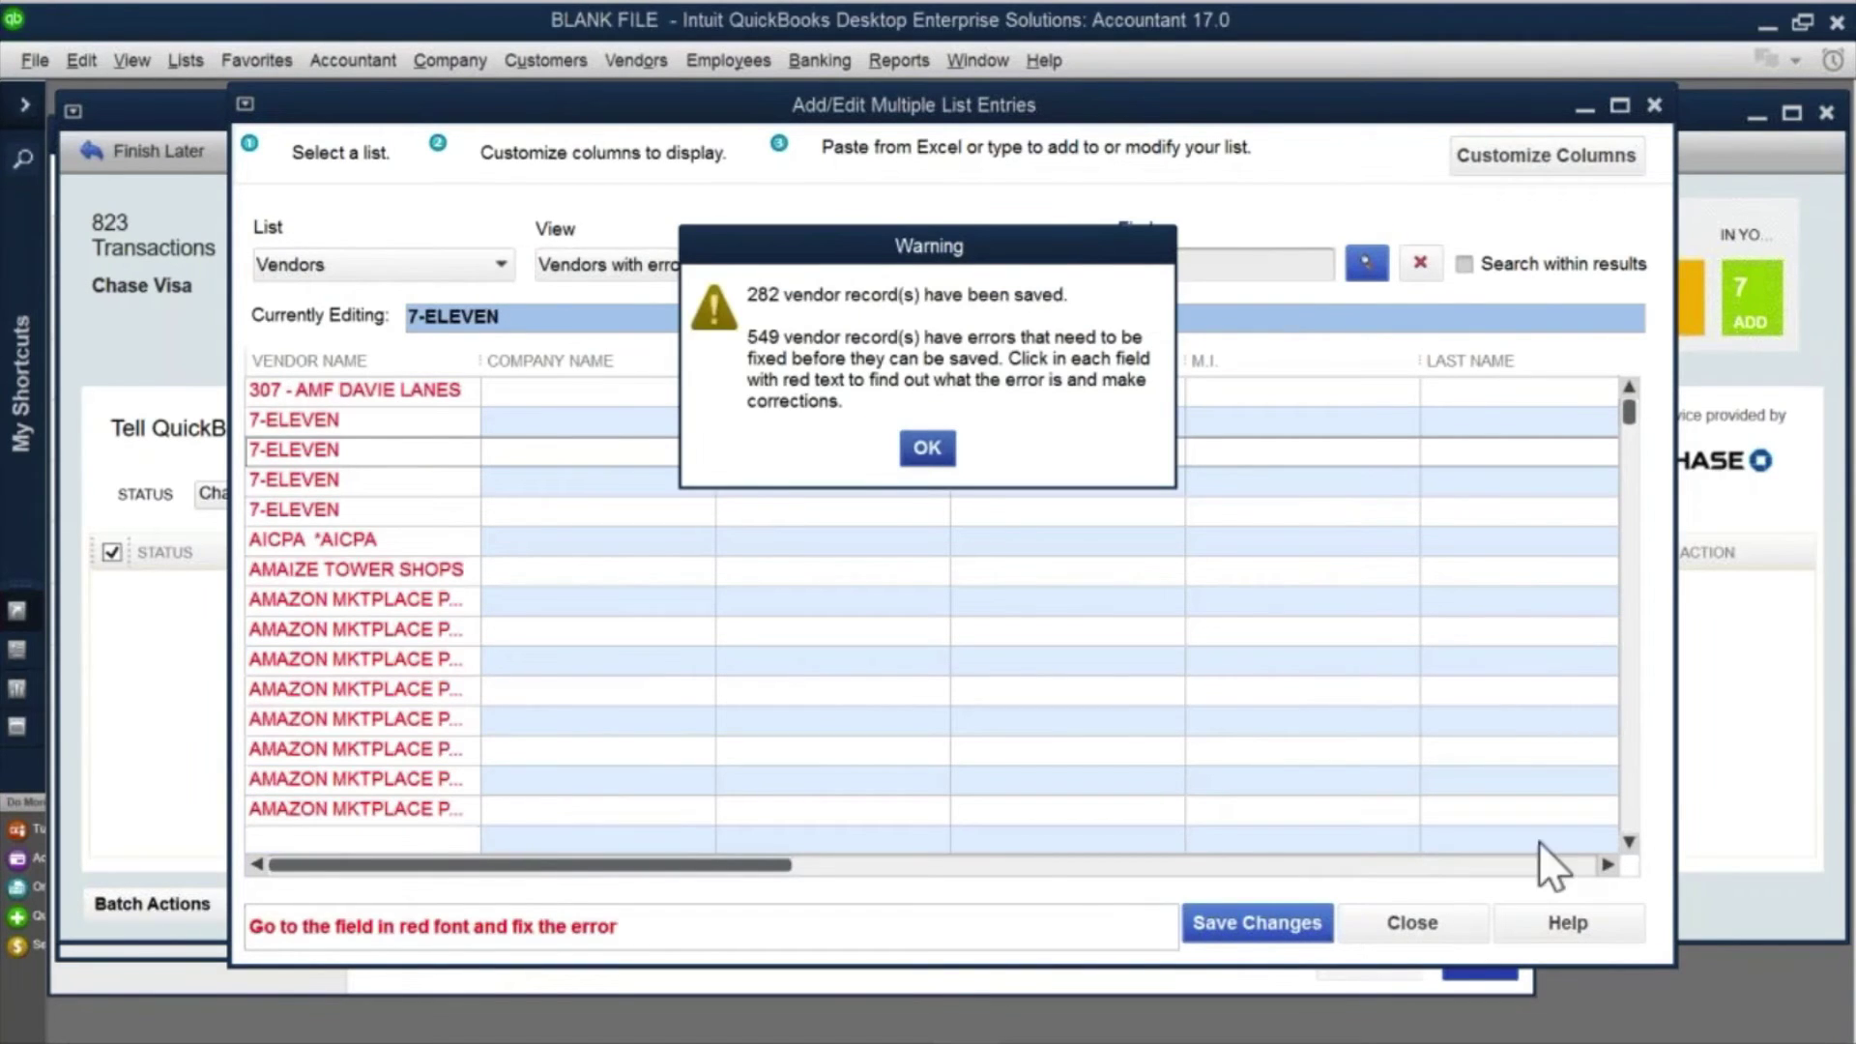
{"action": "left_click", "coordinate": [927, 448]}
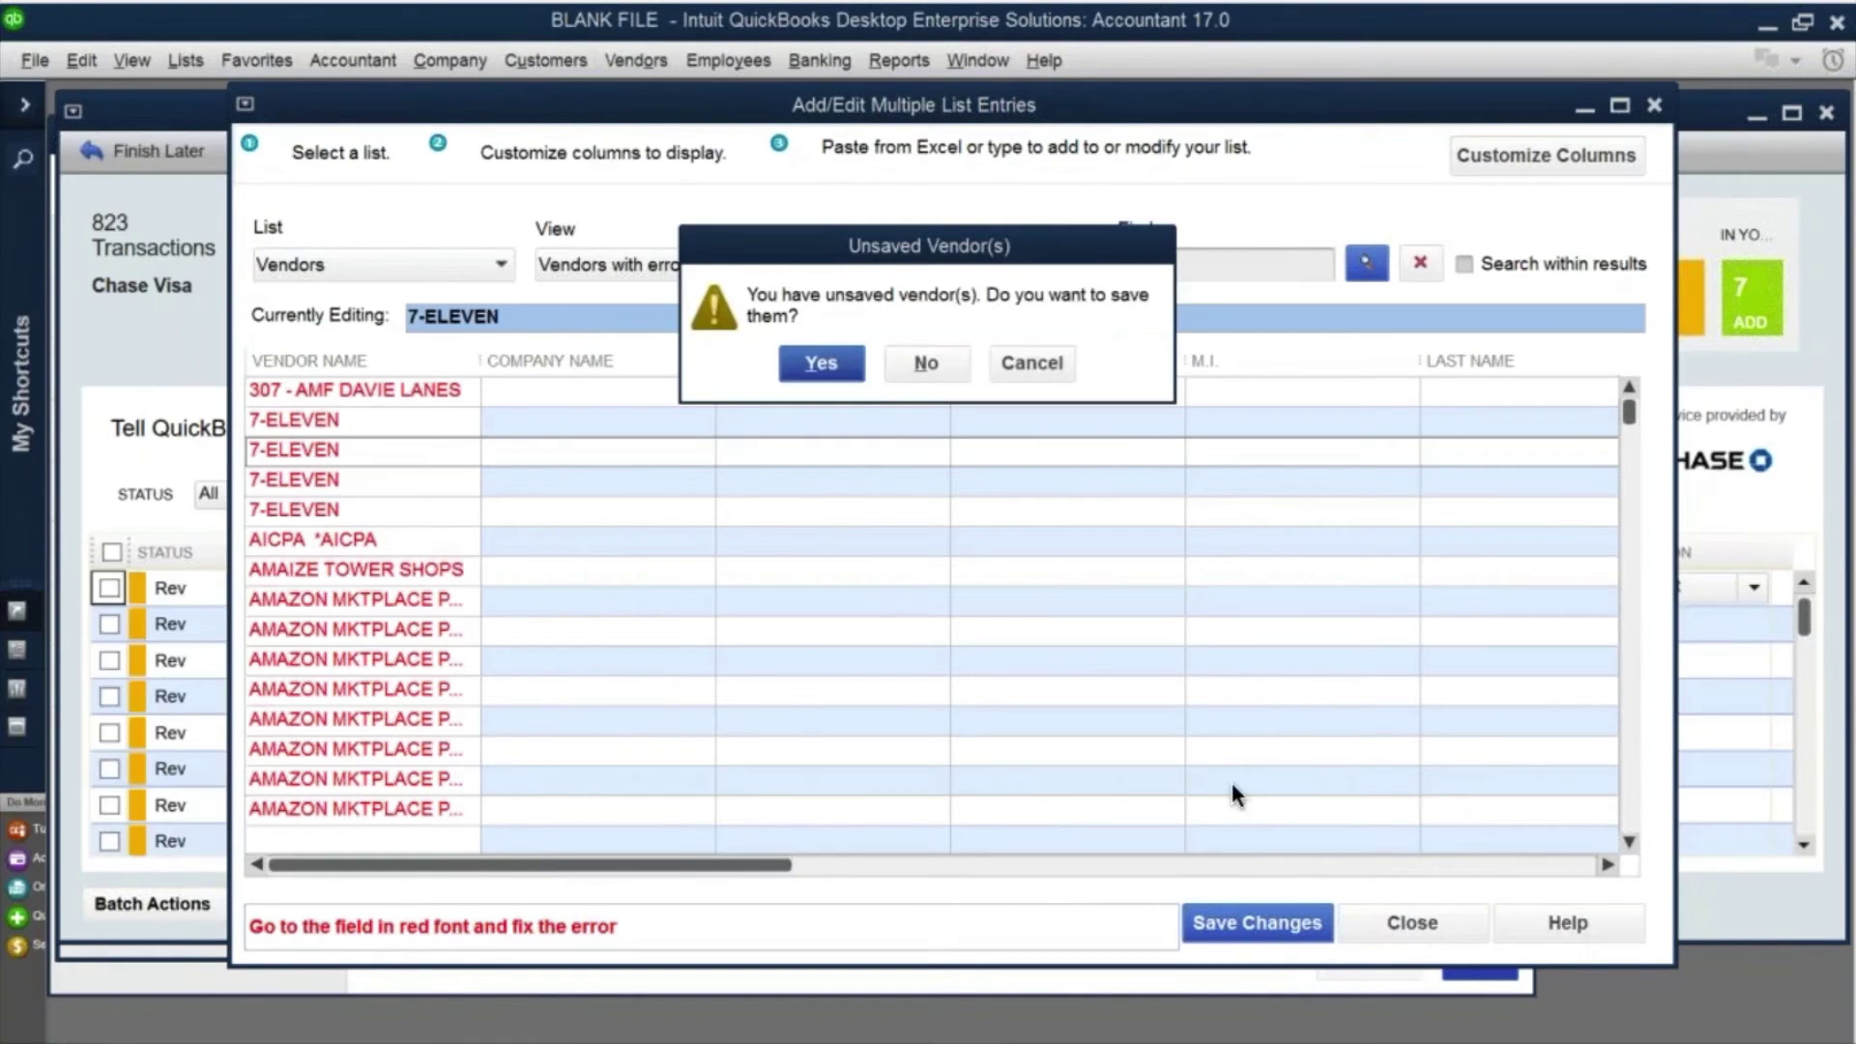
{"action": "left_click", "coordinate": [957, 377]}
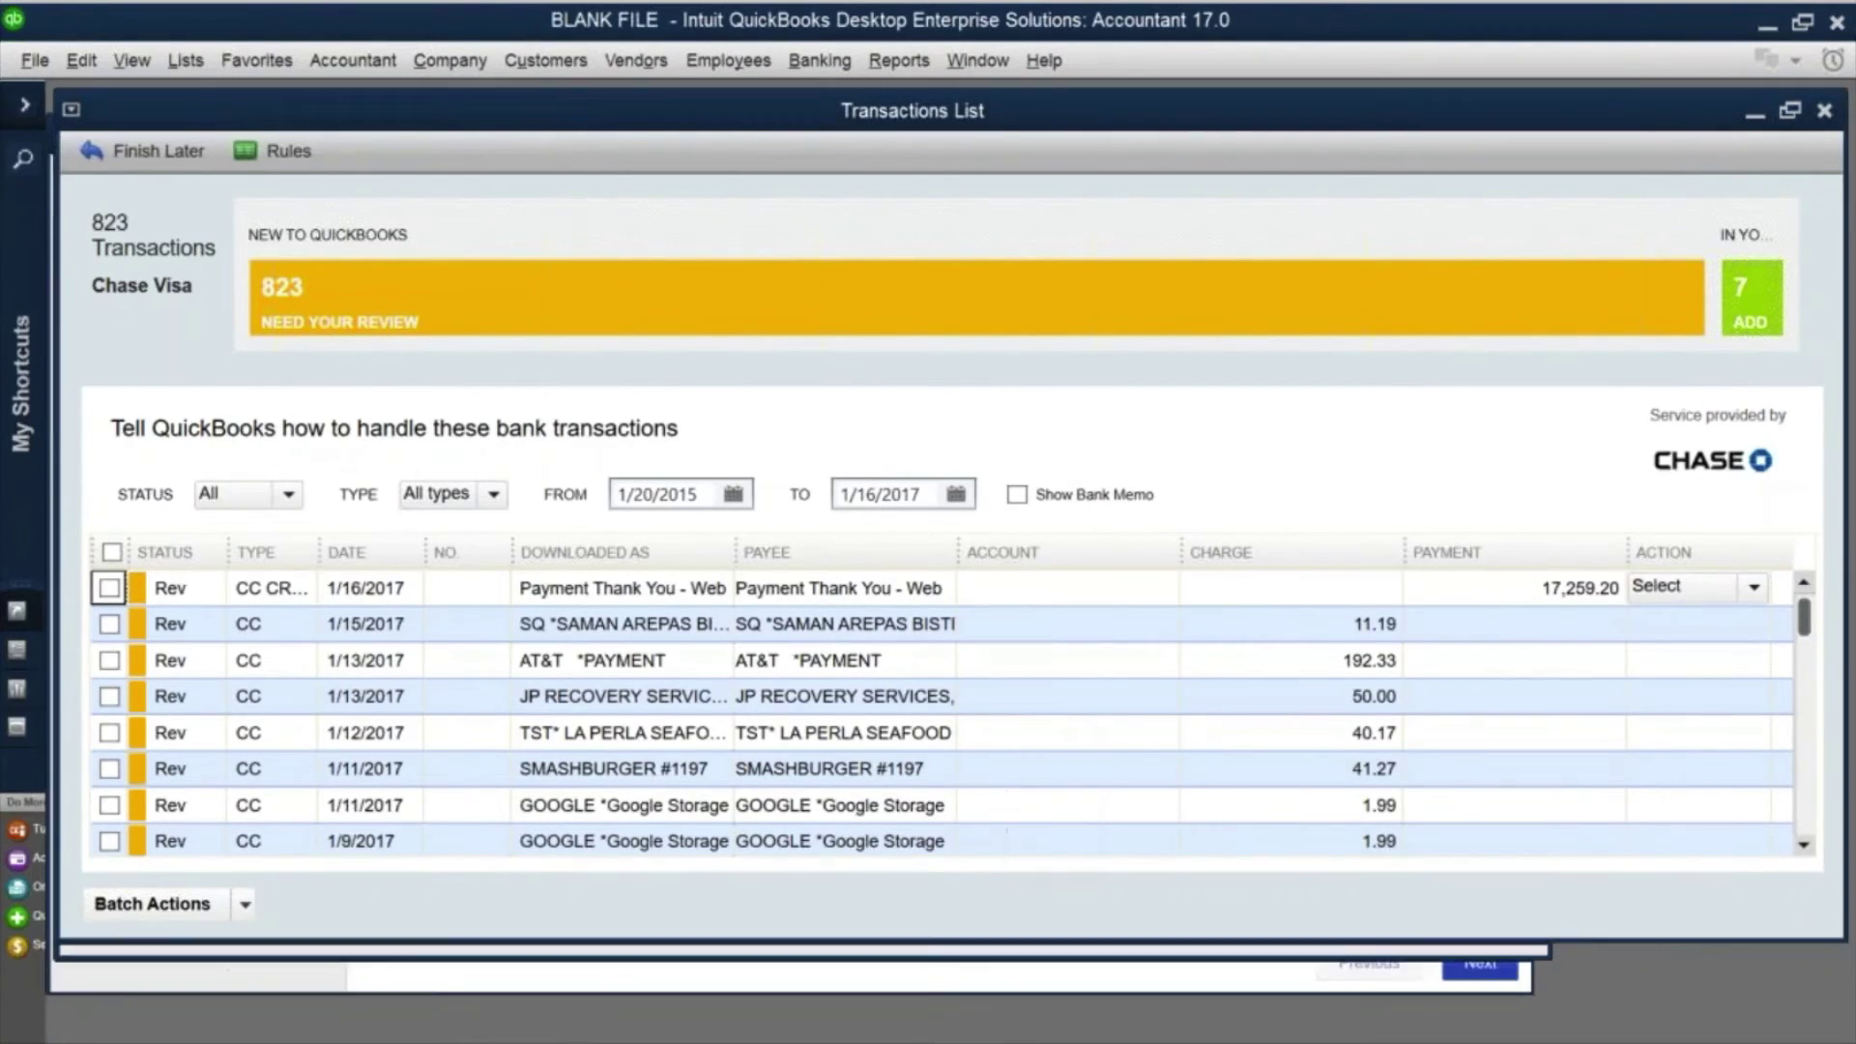
{"action": "left_click", "coordinate": [1008, 788]}
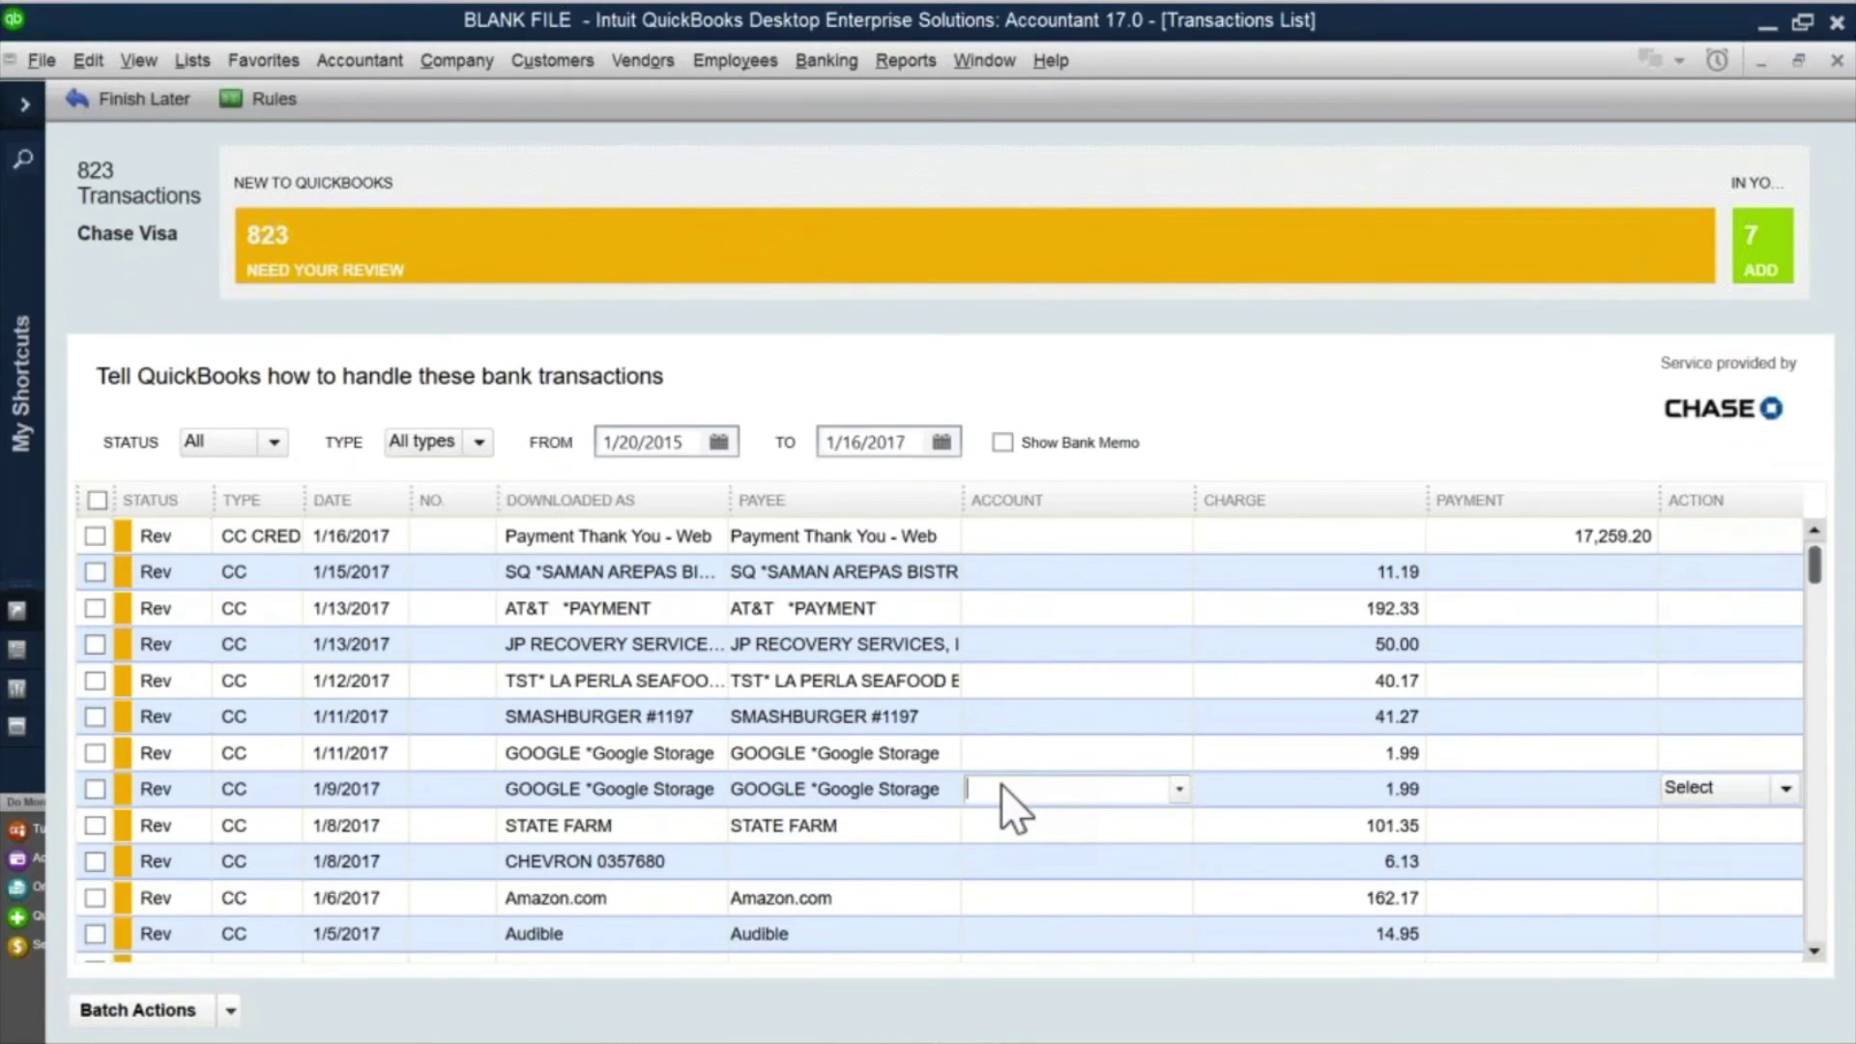
Step: Switch to QuickBooks Online in Chrome and open the Vendors import from the Import Data tool
{"action": "left_click", "coordinate": [750, 1017]}
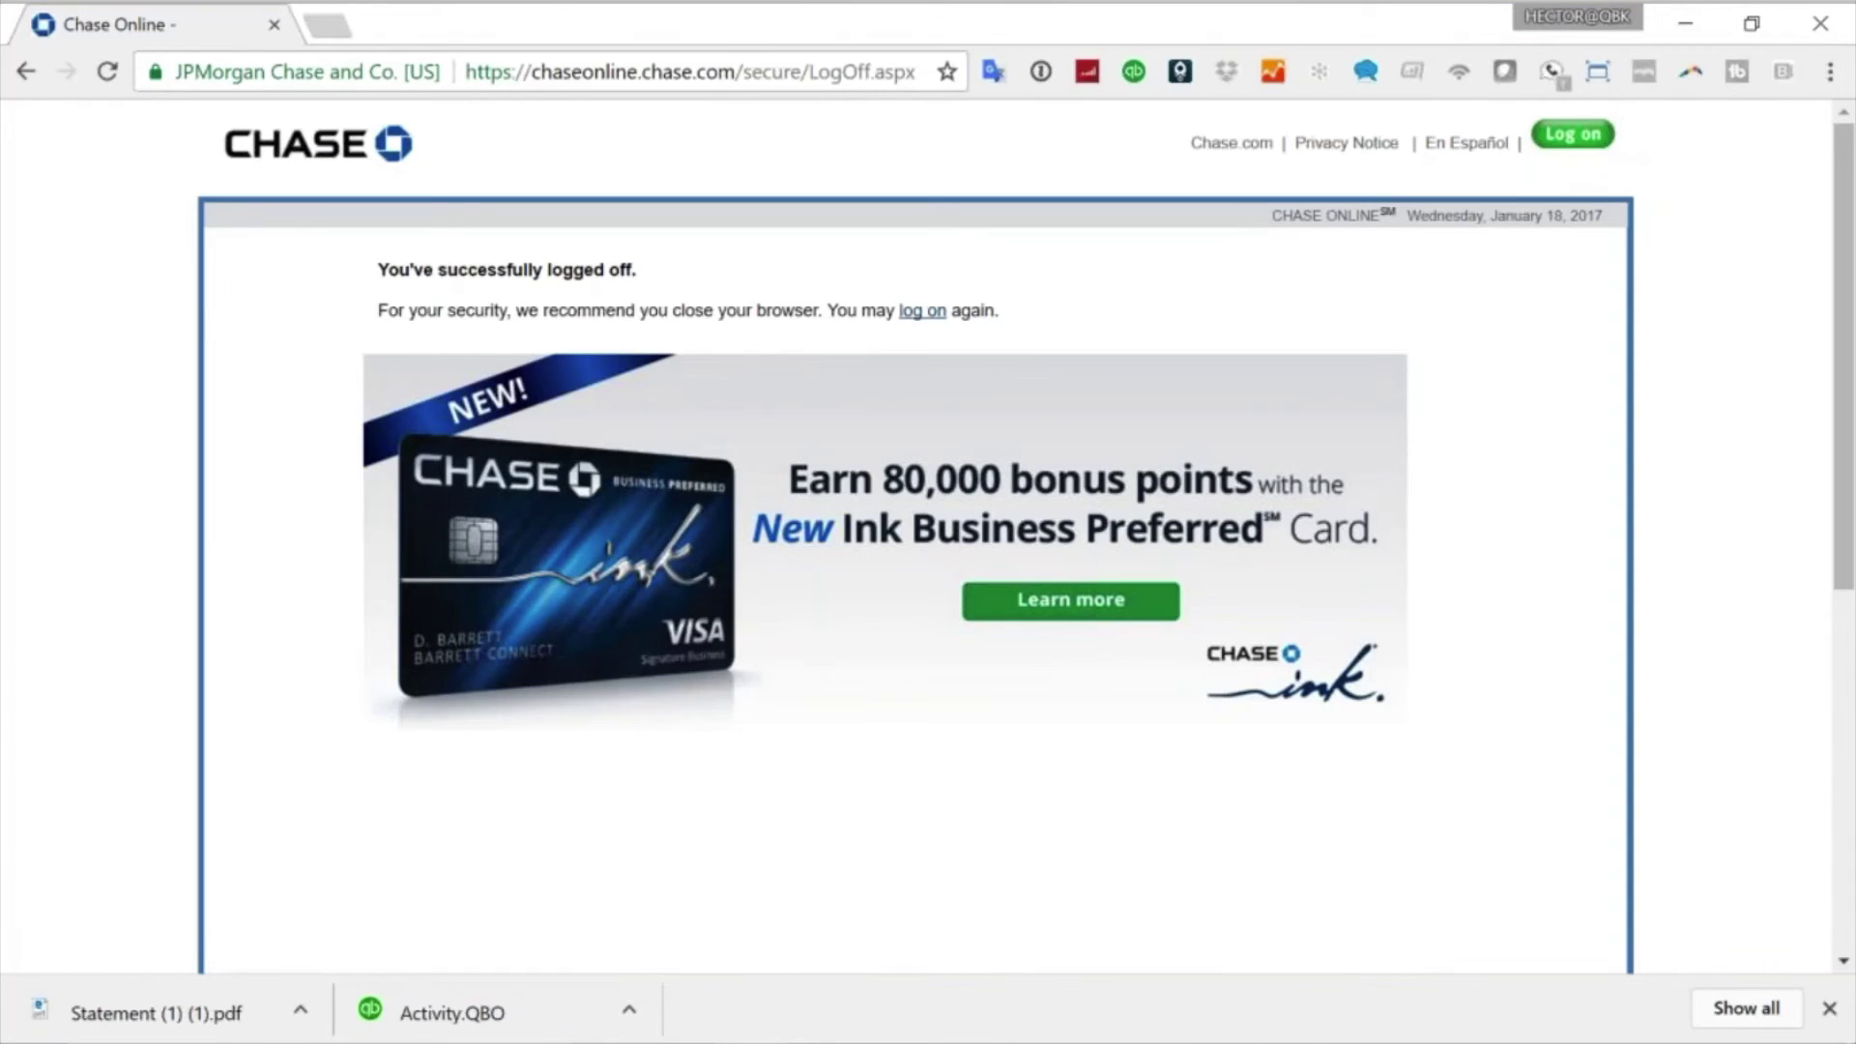
{"action": "left_click", "coordinate": [1112, 1017]}
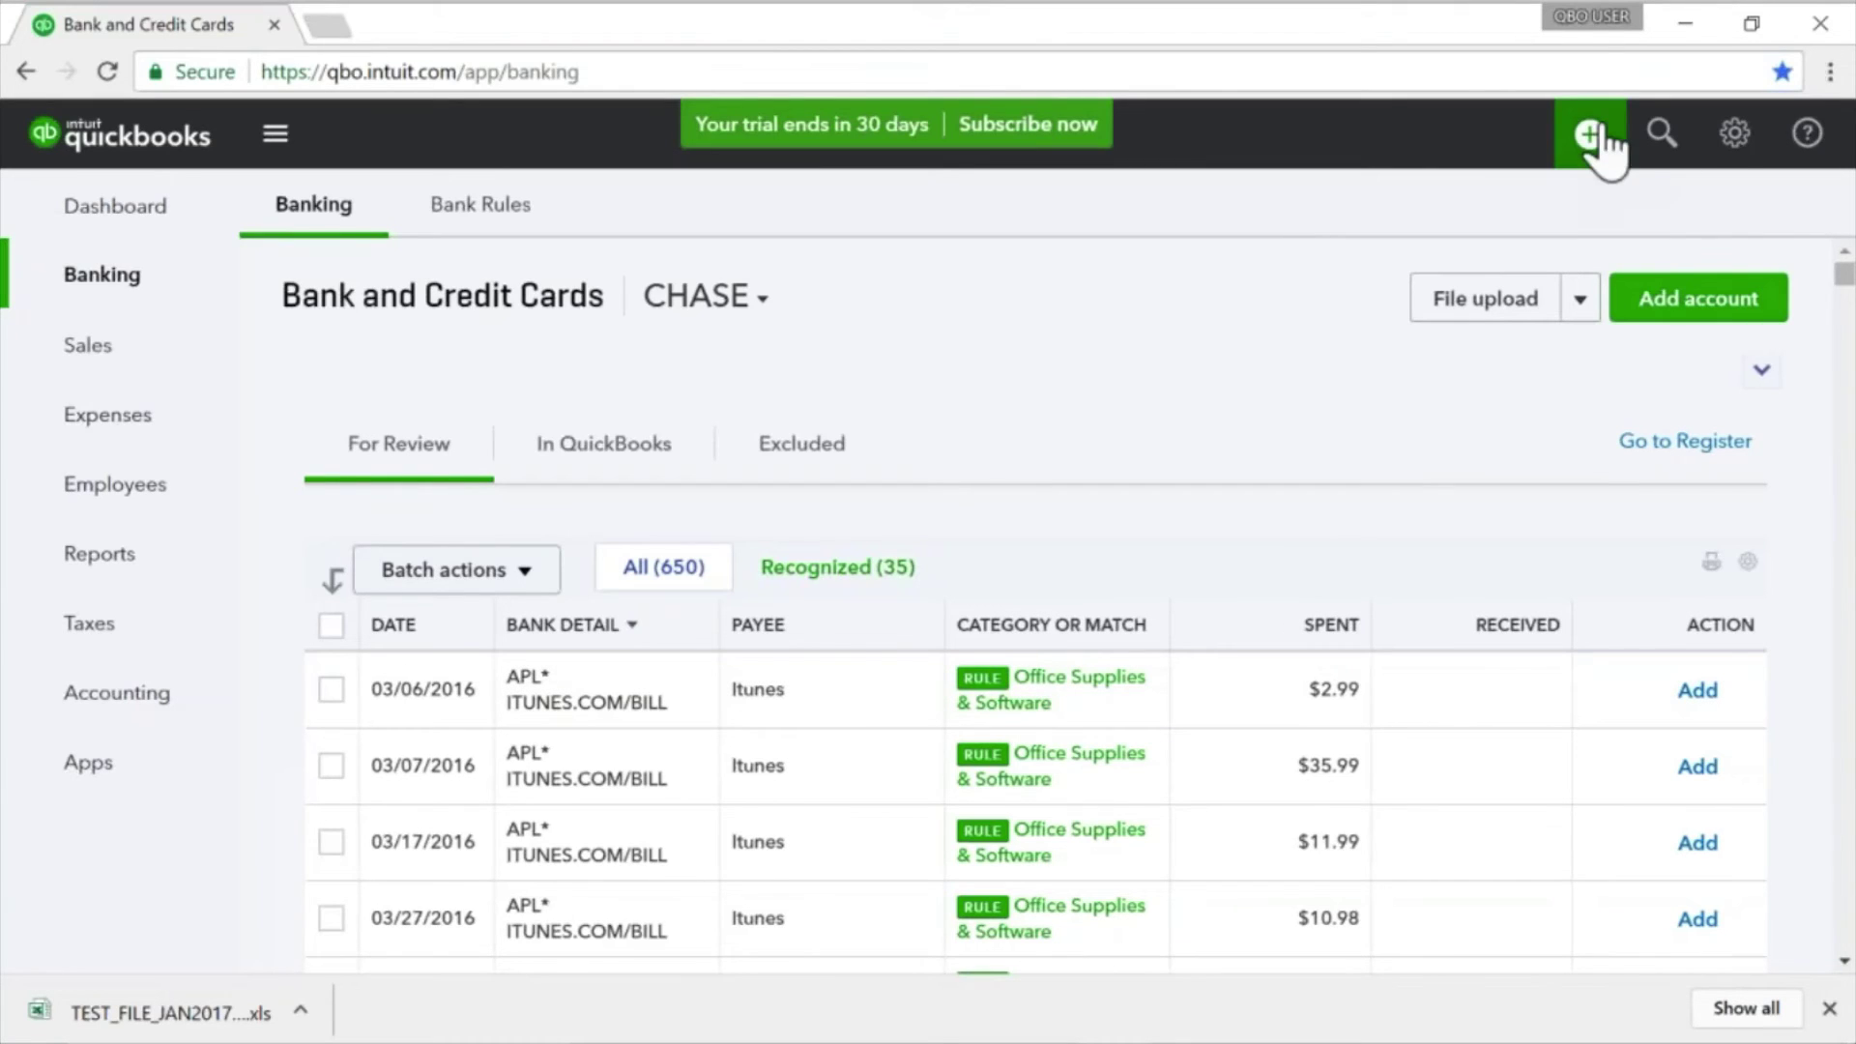
{"action": "left_click", "coordinate": [1732, 135]}
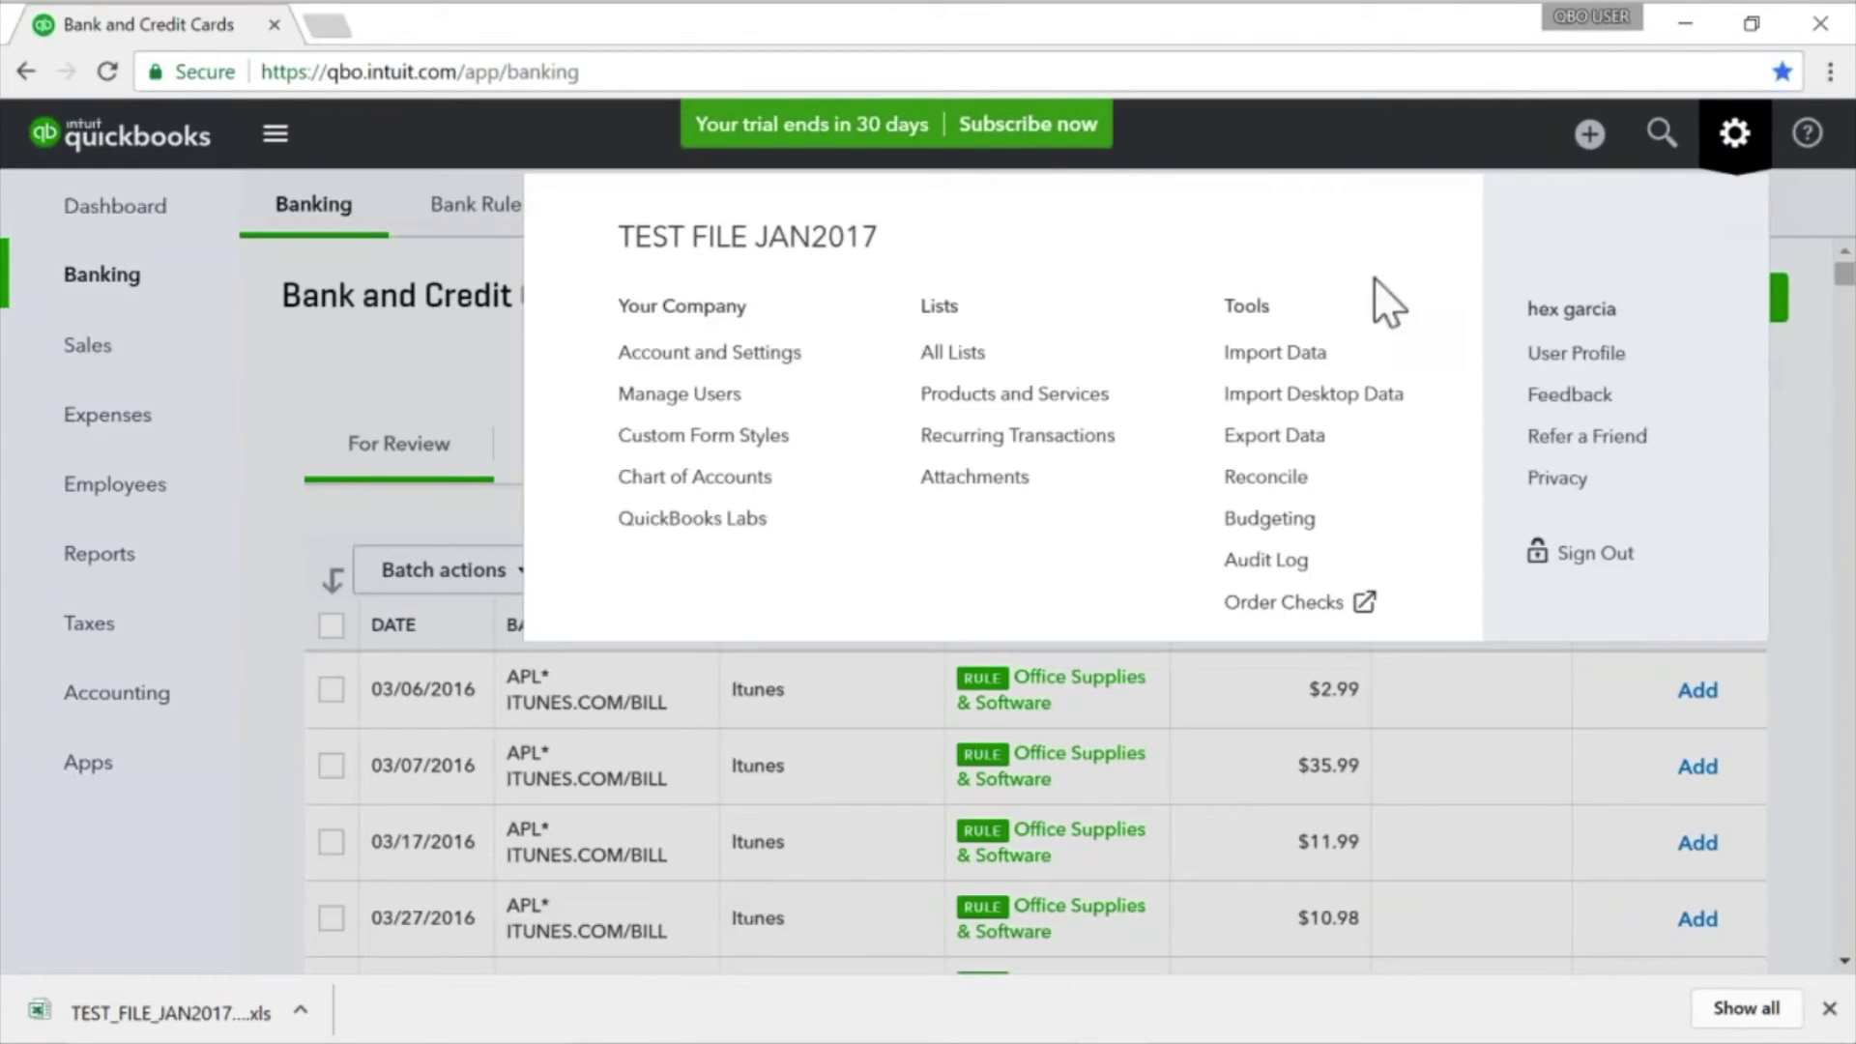
{"action": "left_click", "coordinate": [1289, 370]}
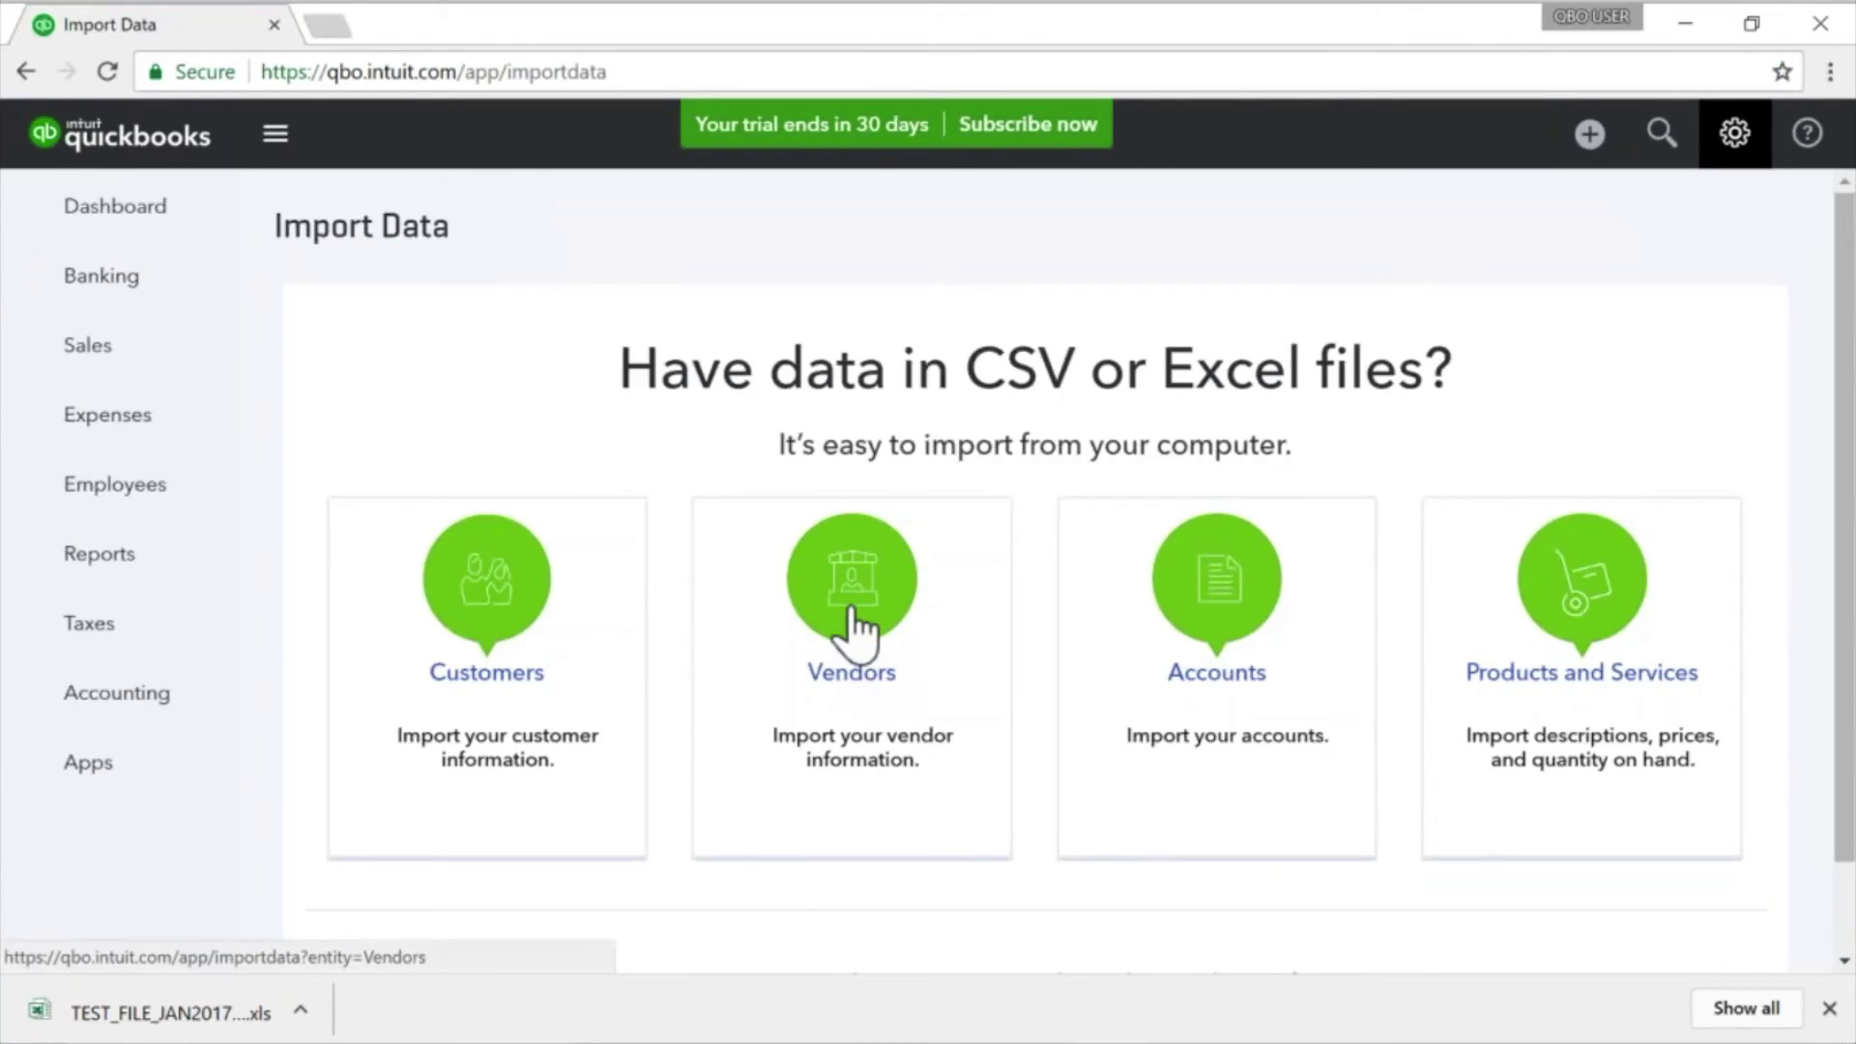
{"action": "left_click", "coordinate": [850, 655]}
Step: Upload Activity.CSV to the vendor import and try to map the Name field
{"action": "left_click", "coordinate": [579, 413]}
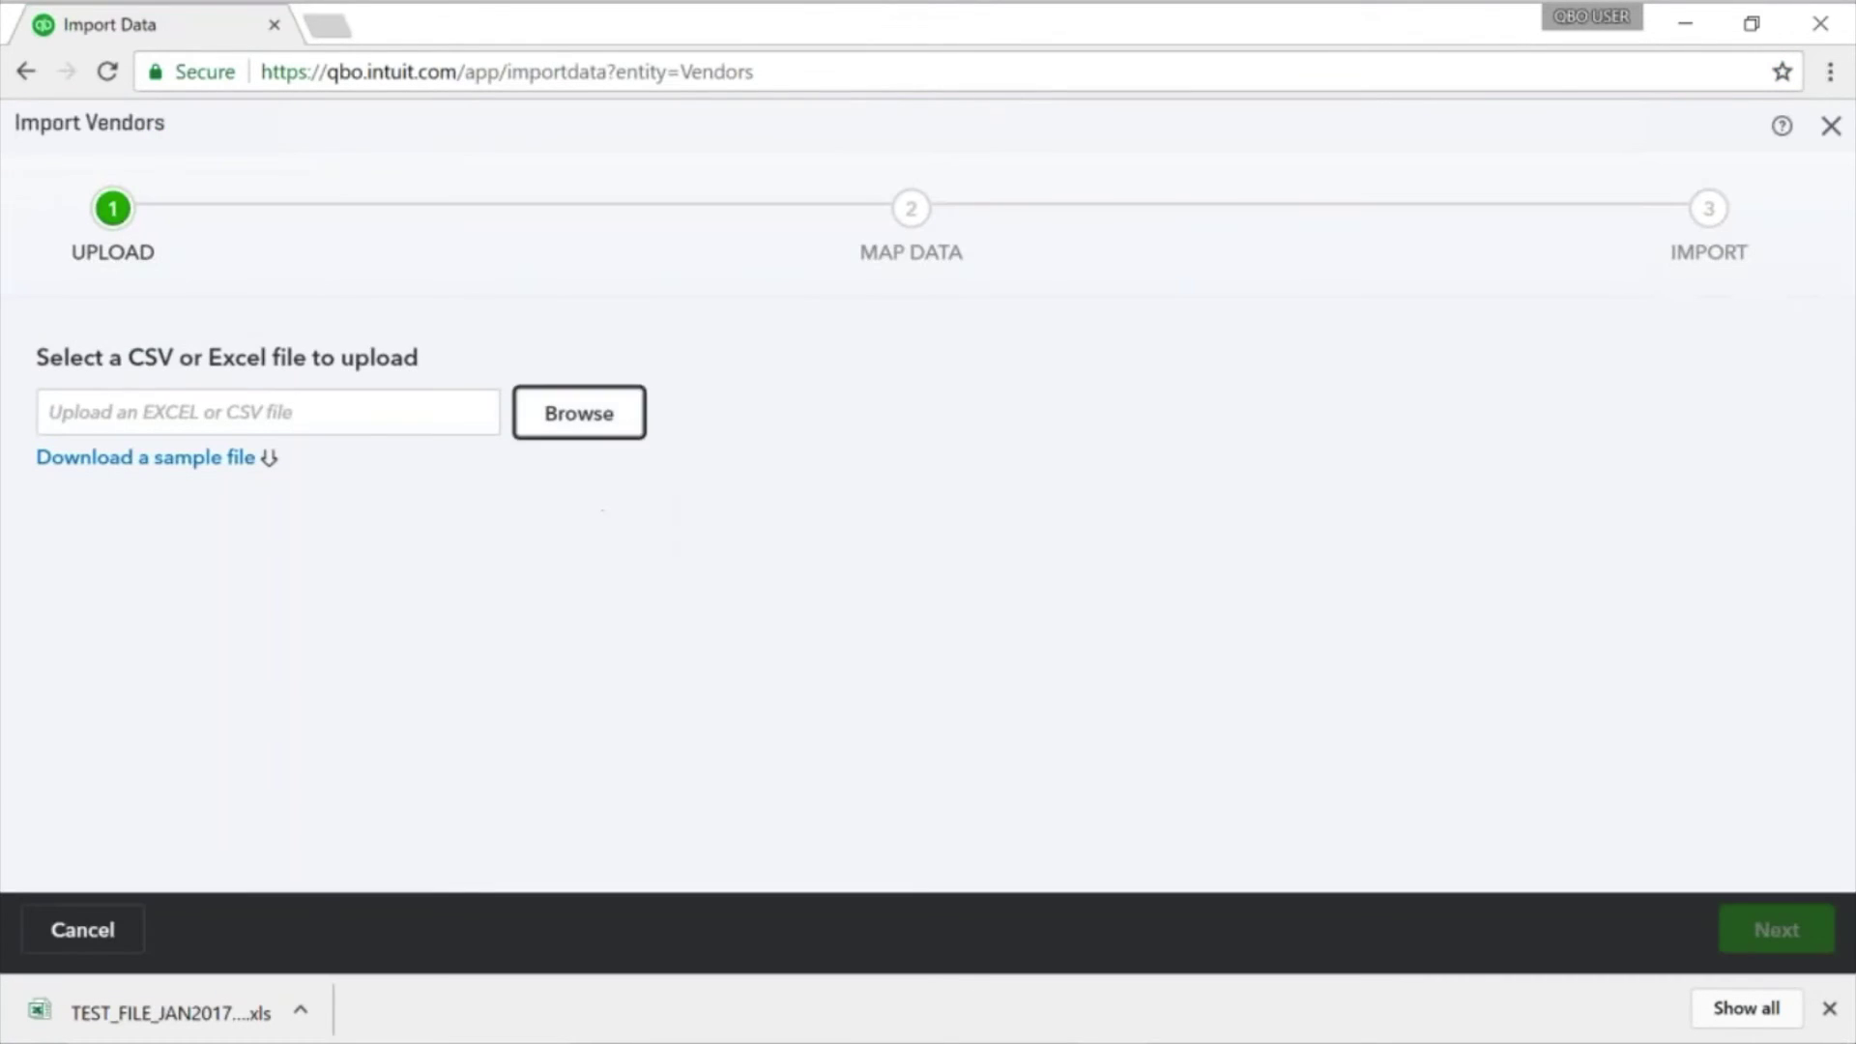
{"action": "double_click", "coordinate": [804, 253]}
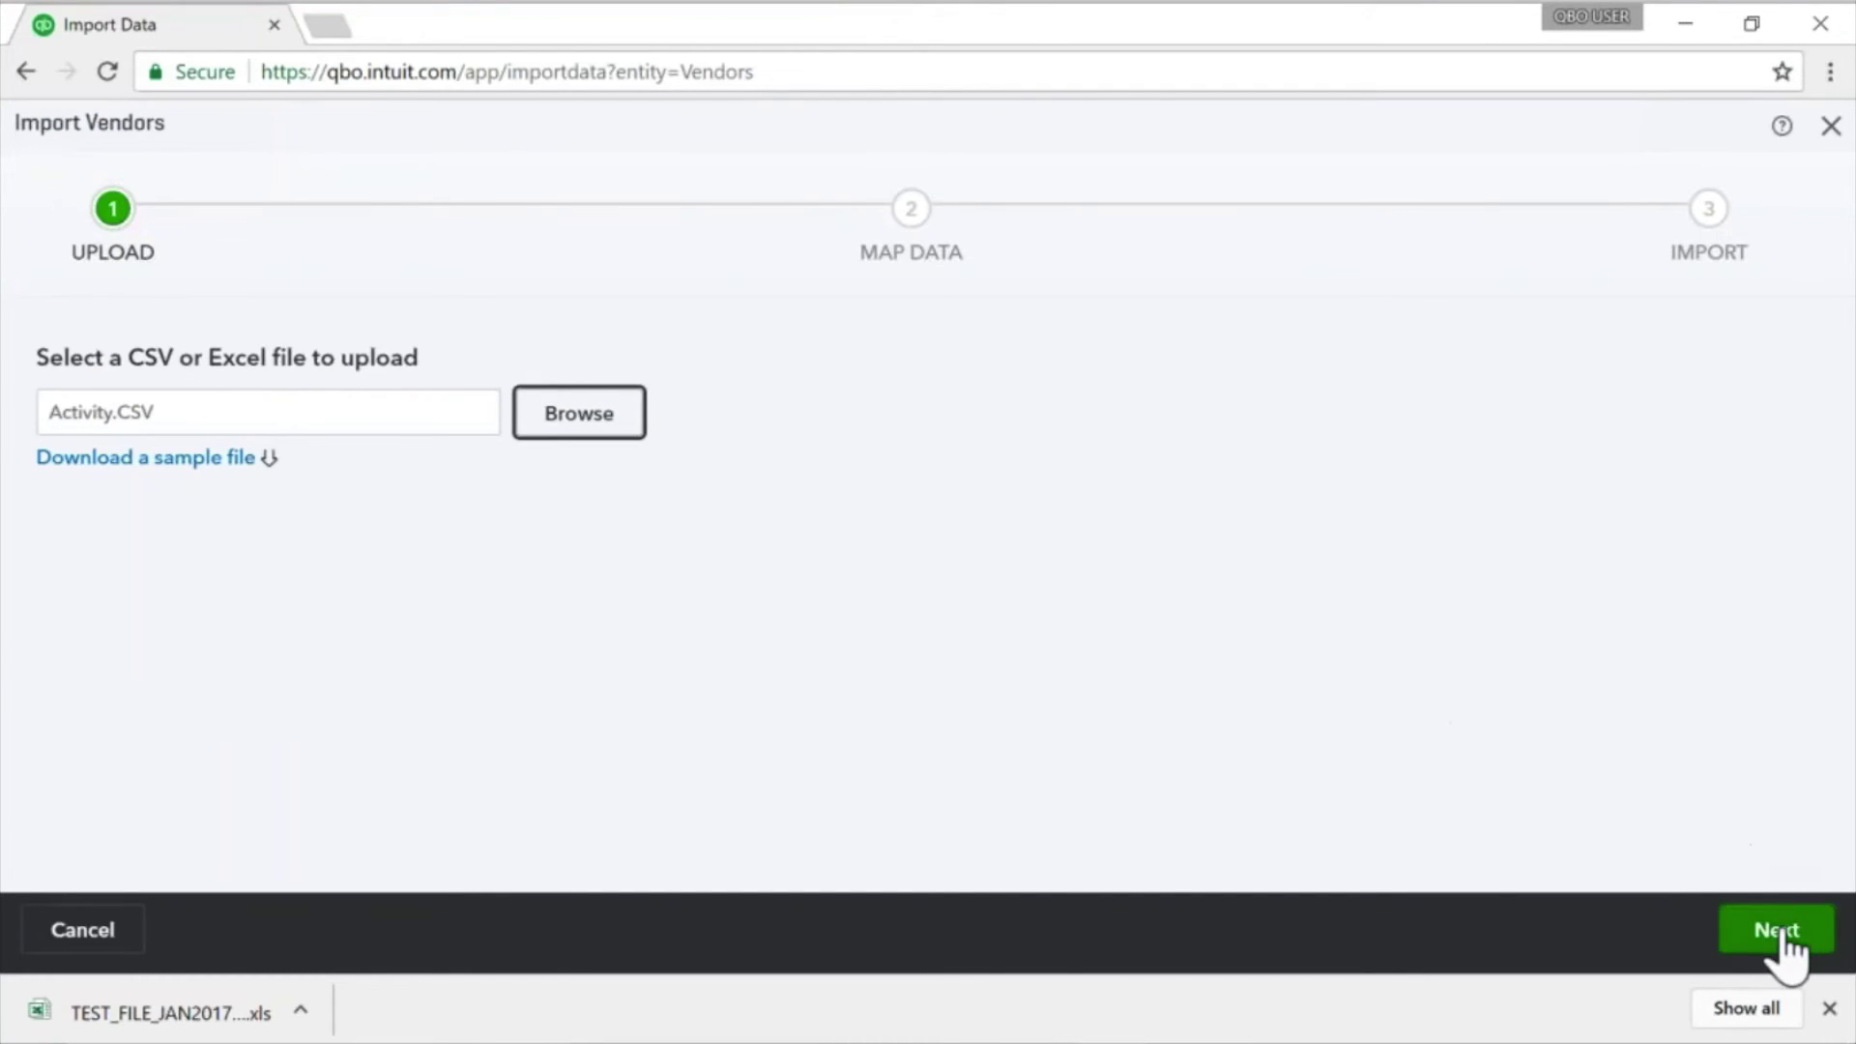
{"action": "left_click", "coordinate": [1779, 934]}
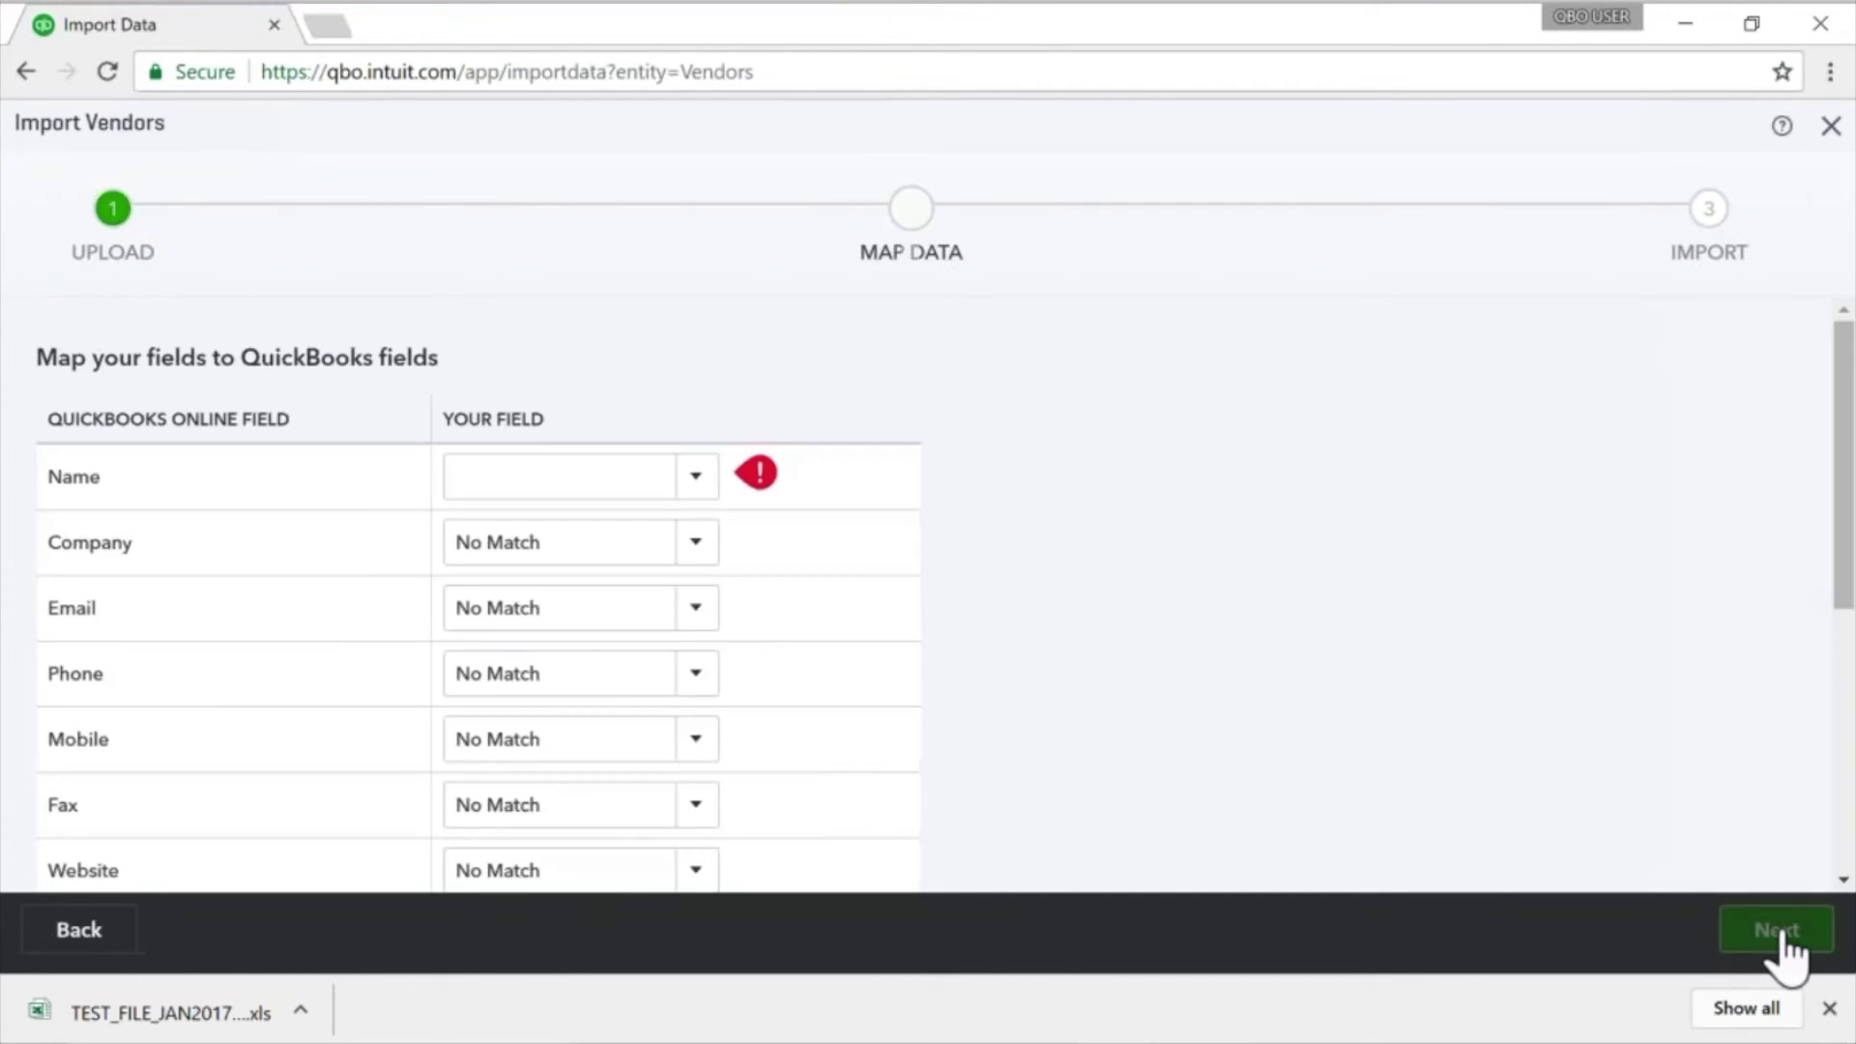
{"action": "left_click", "coordinate": [689, 454]}
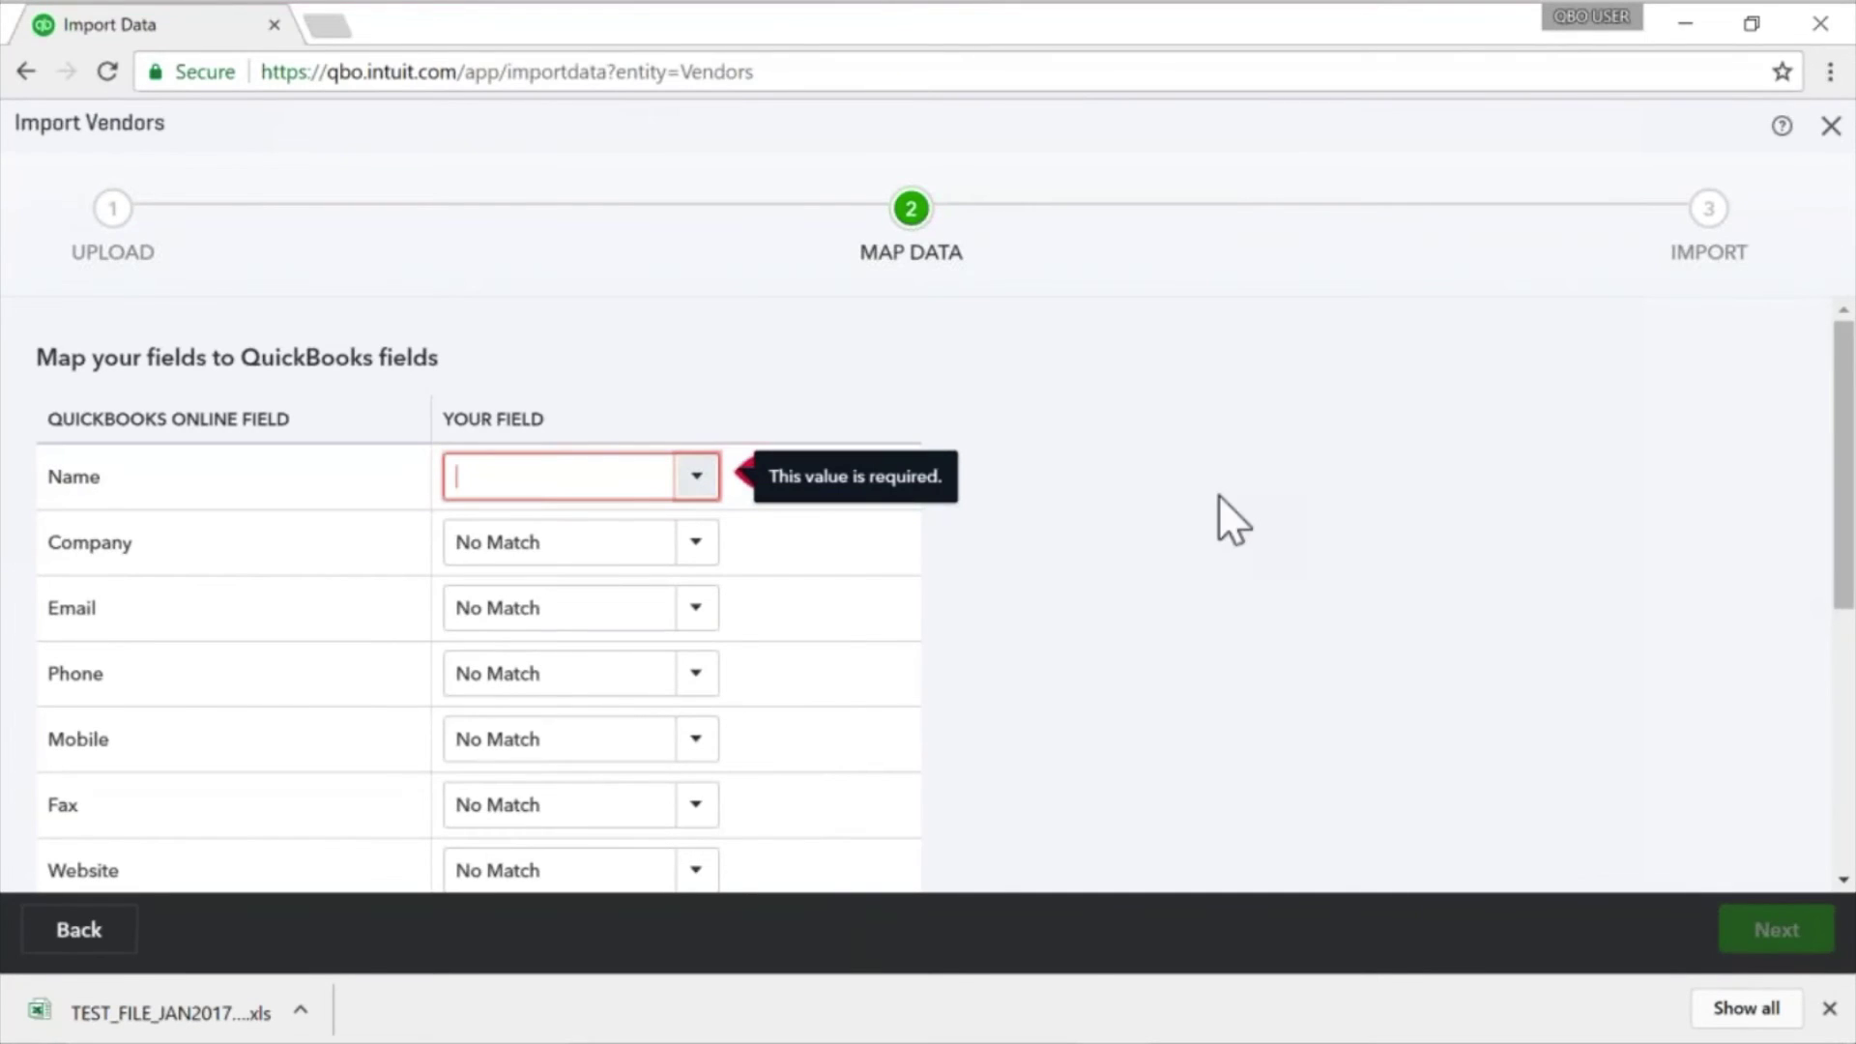
Step: Switch to Excel, save Activity.CSV while keeping the CSV format, and close the workbook
{"action": "mouse_move", "coordinate": [967, 1039]}
{"action": "left_click", "coordinate": [833, 1033]}
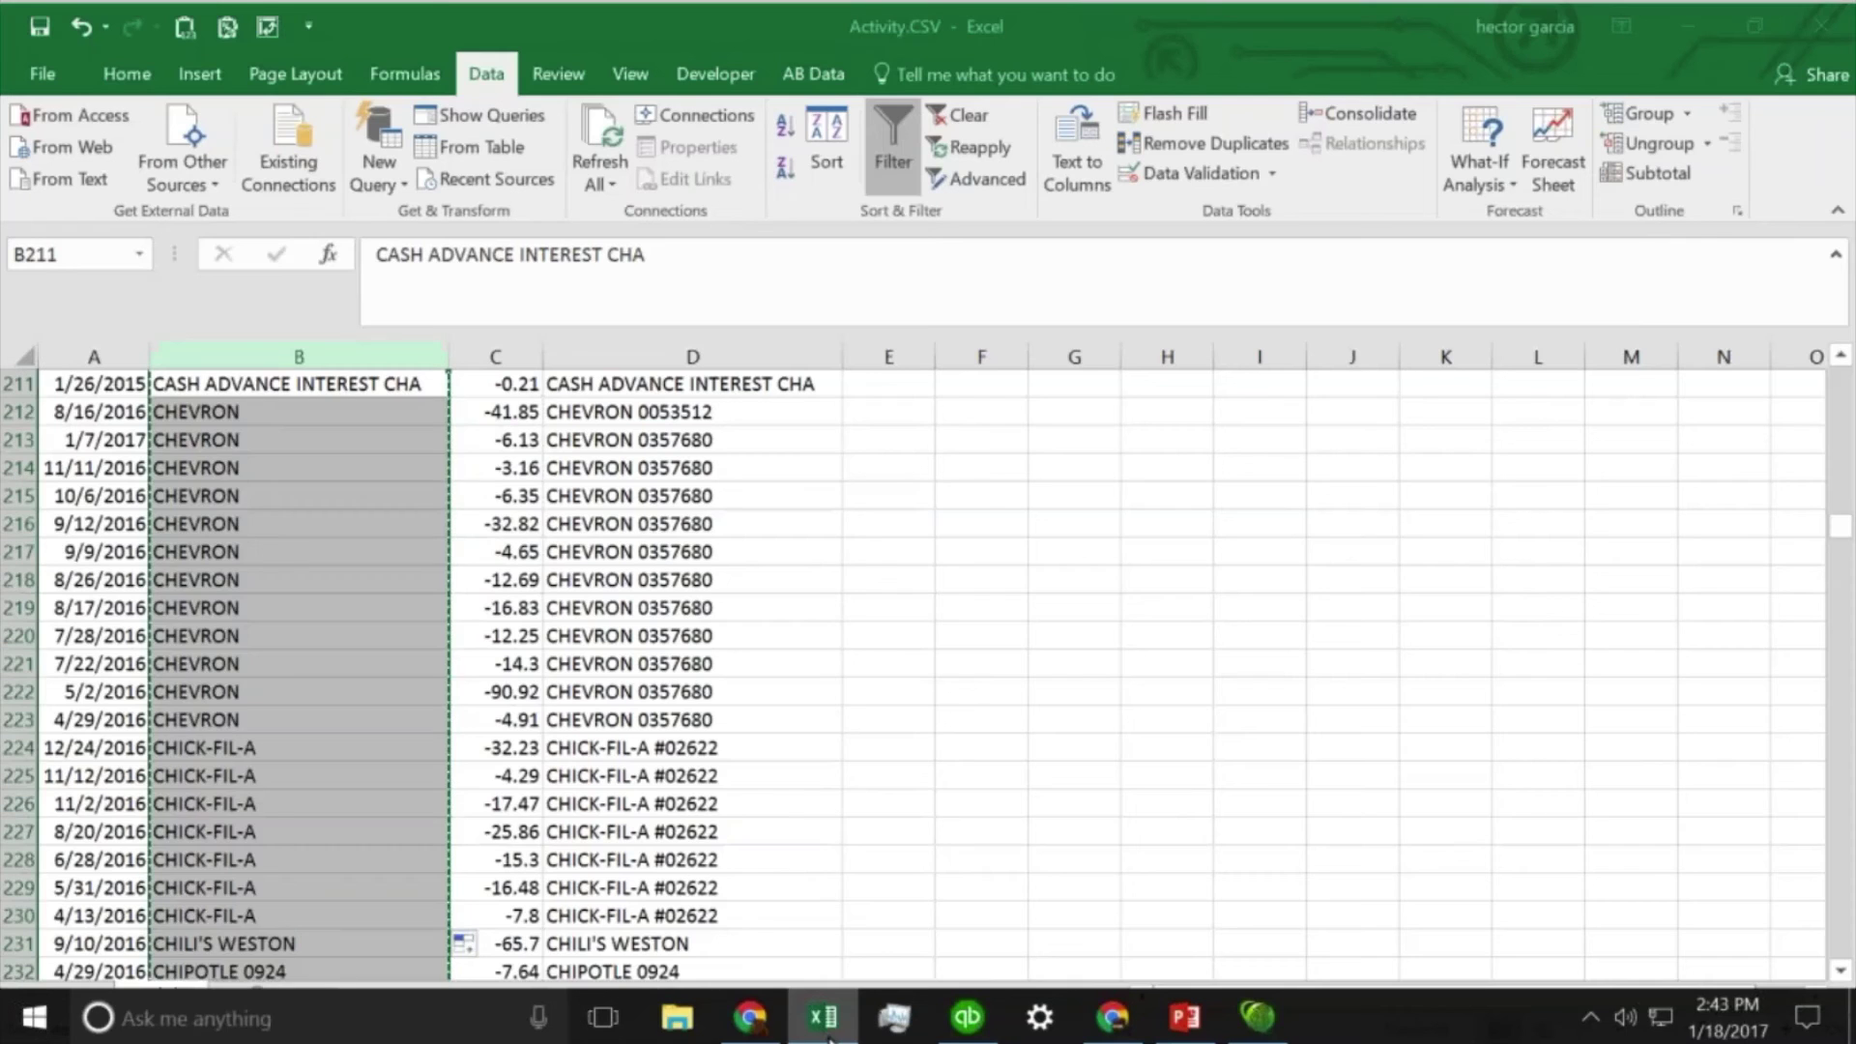
{"action": "left_click", "coordinate": [422, 553]}
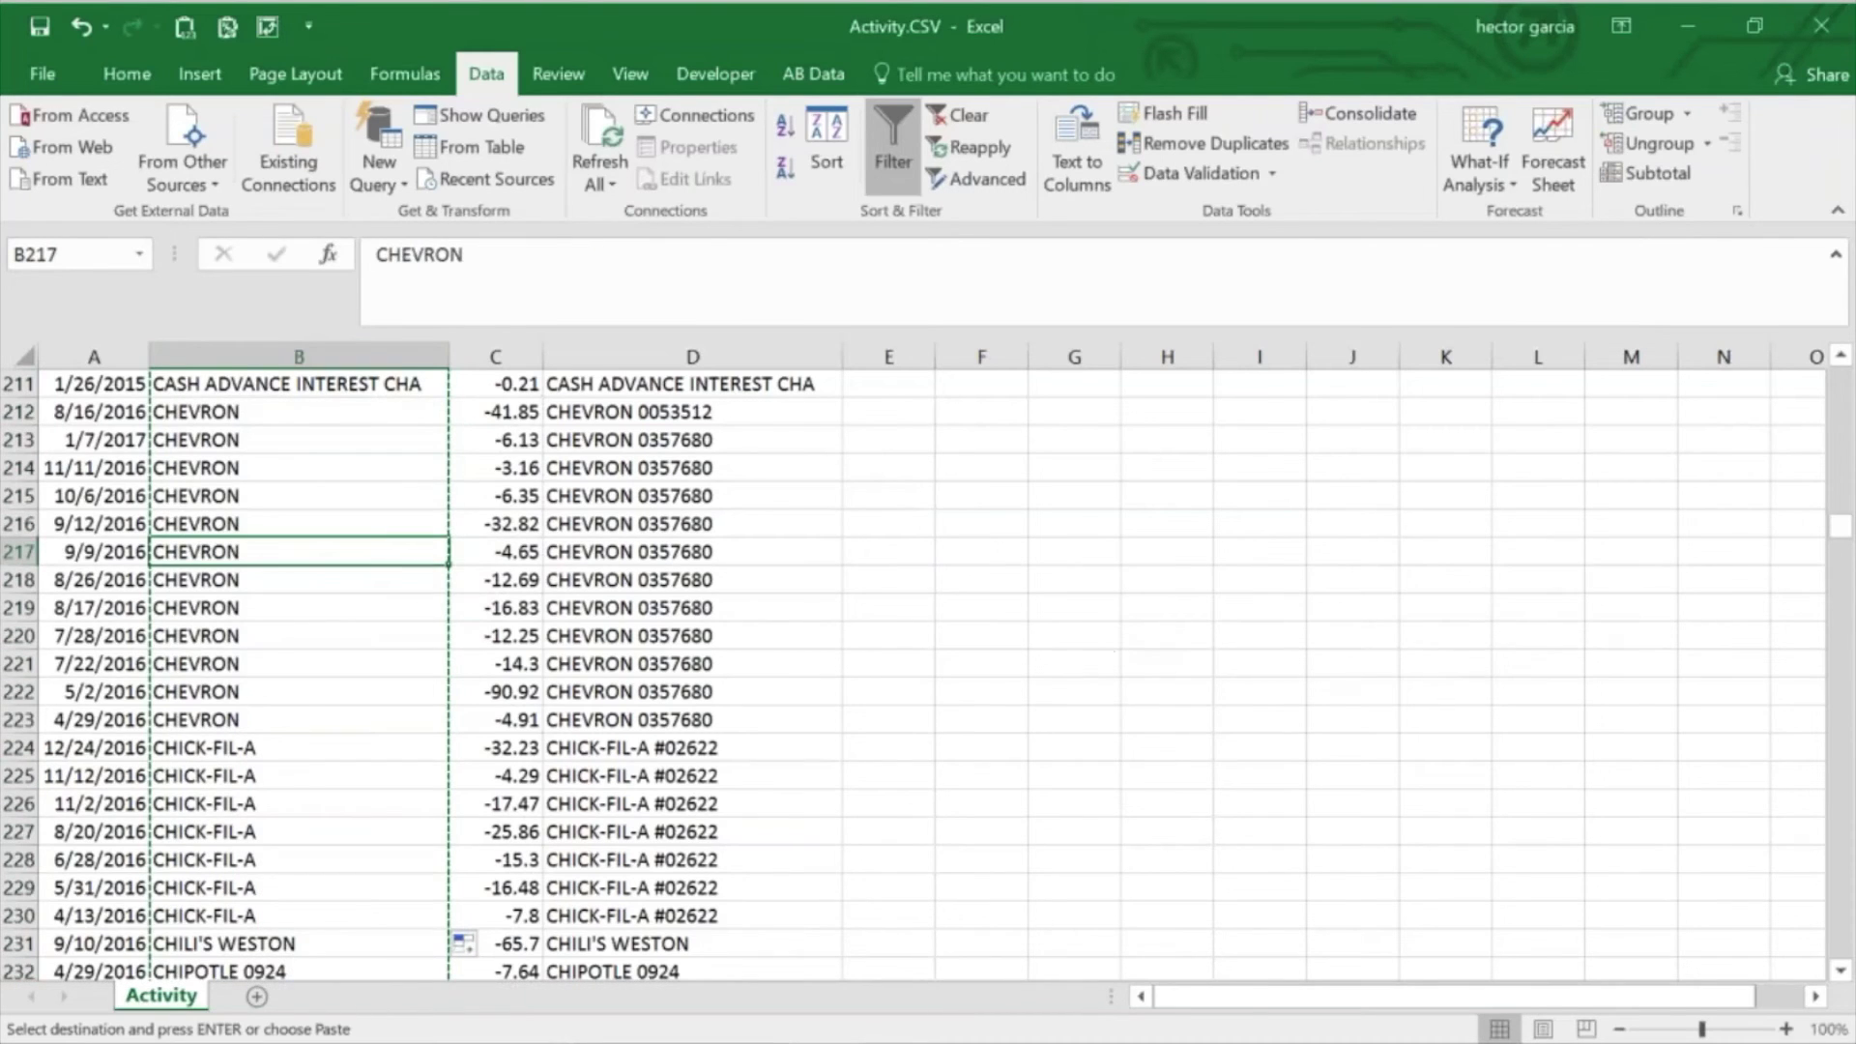
{"action": "left_click_drag", "start_coordinate": [1840, 525], "coordinate": [1841, 319]}
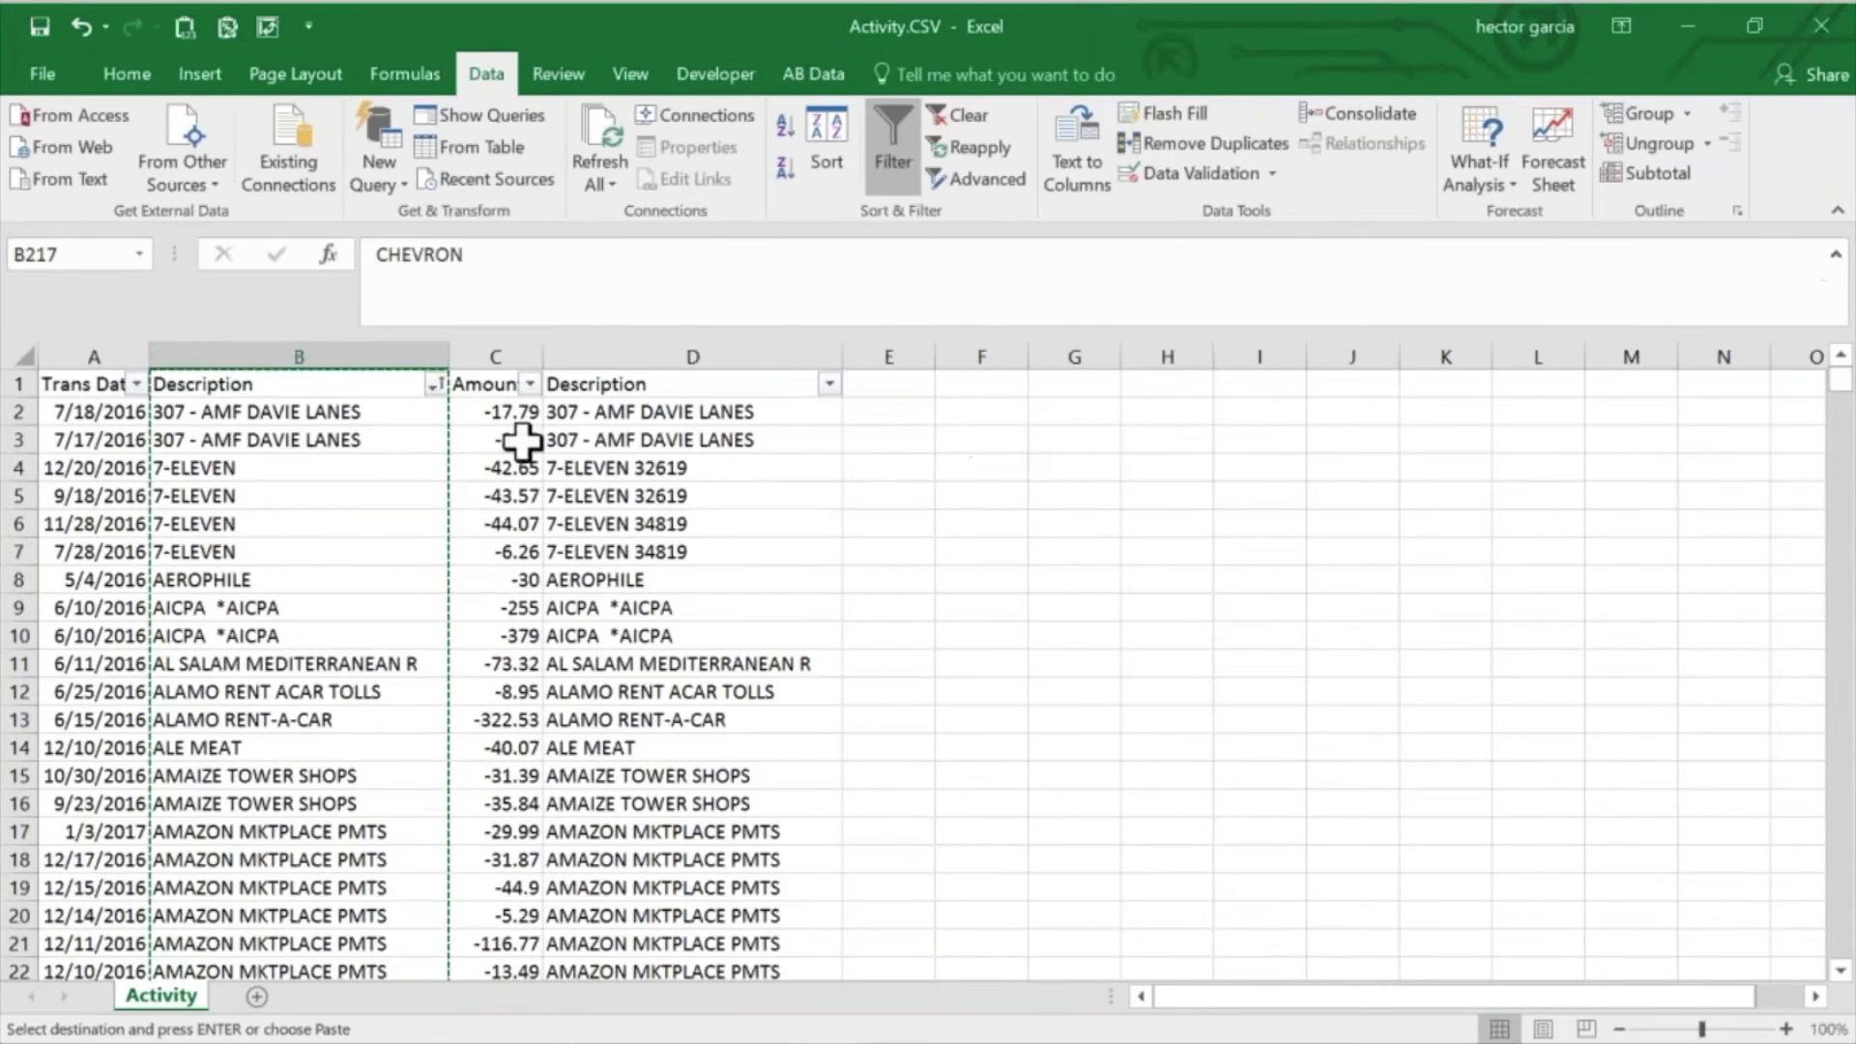
{"action": "left_click", "coordinate": [257, 418]}
{"action": "left_click", "coordinate": [50, 28]}
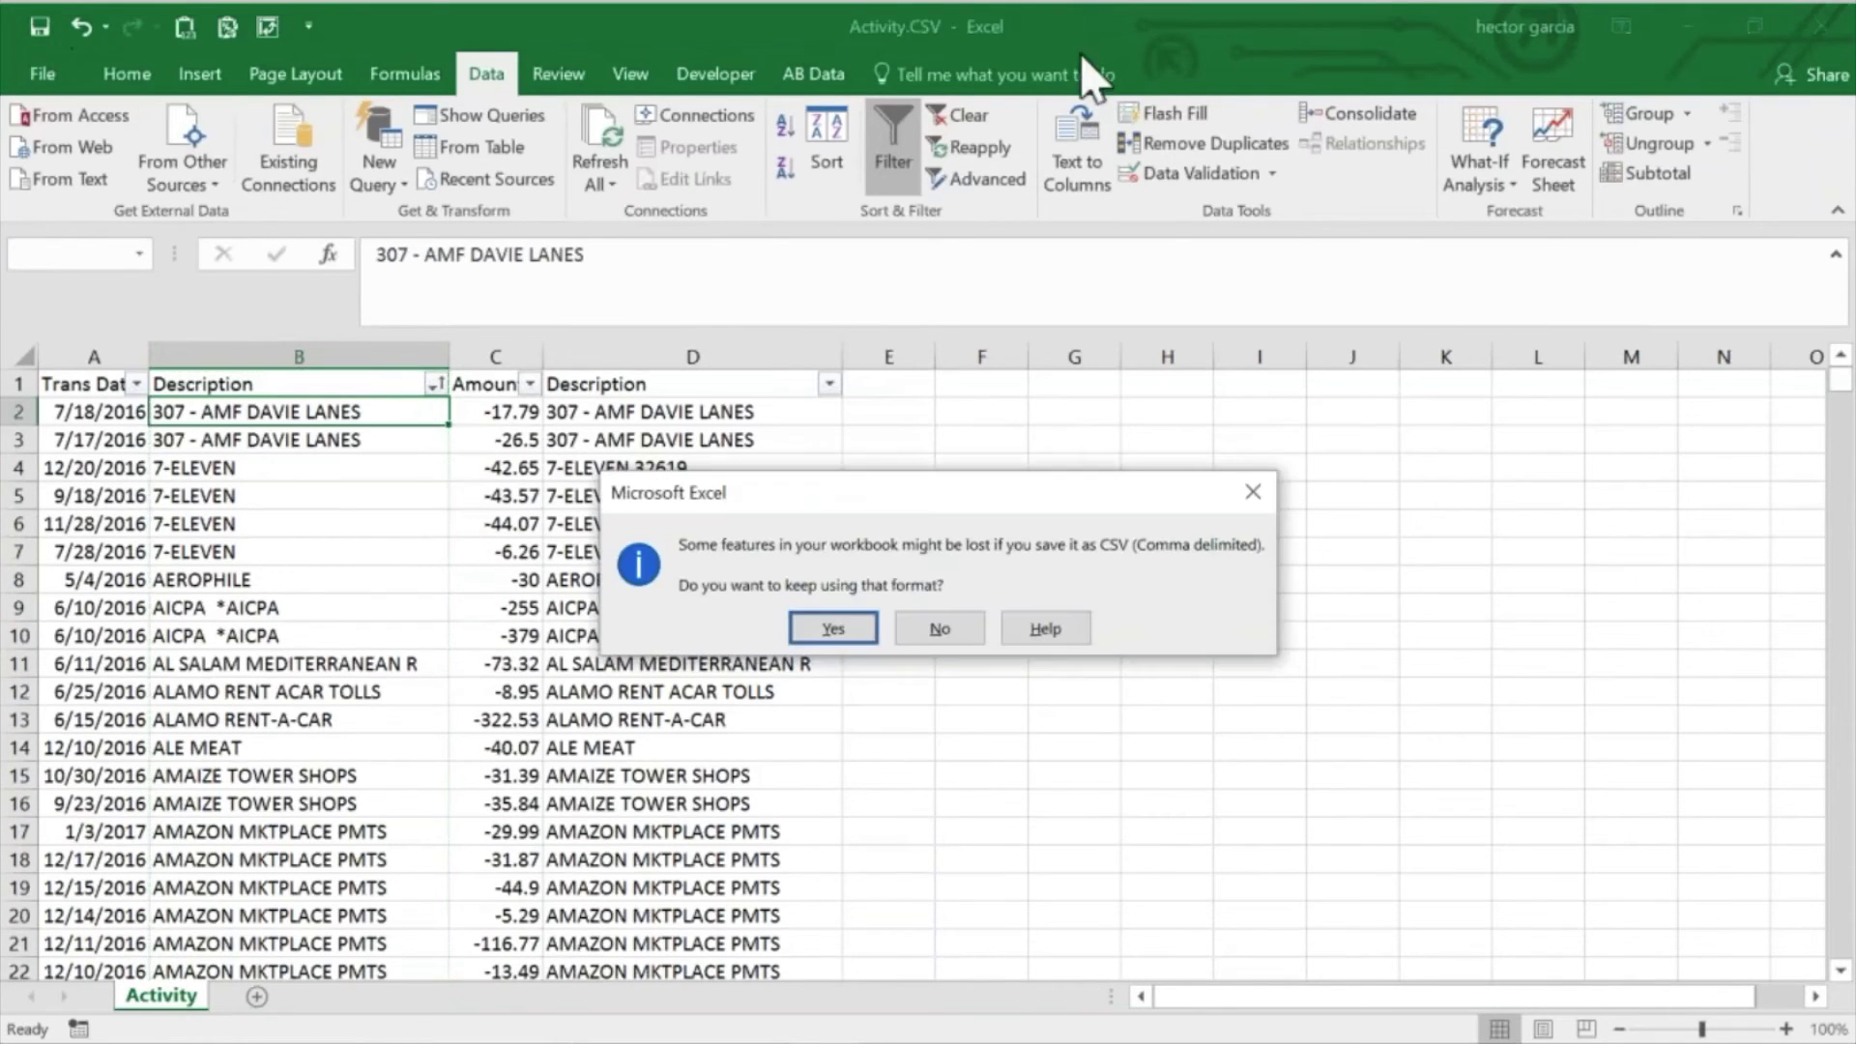
{"action": "key", "text": "Return"}
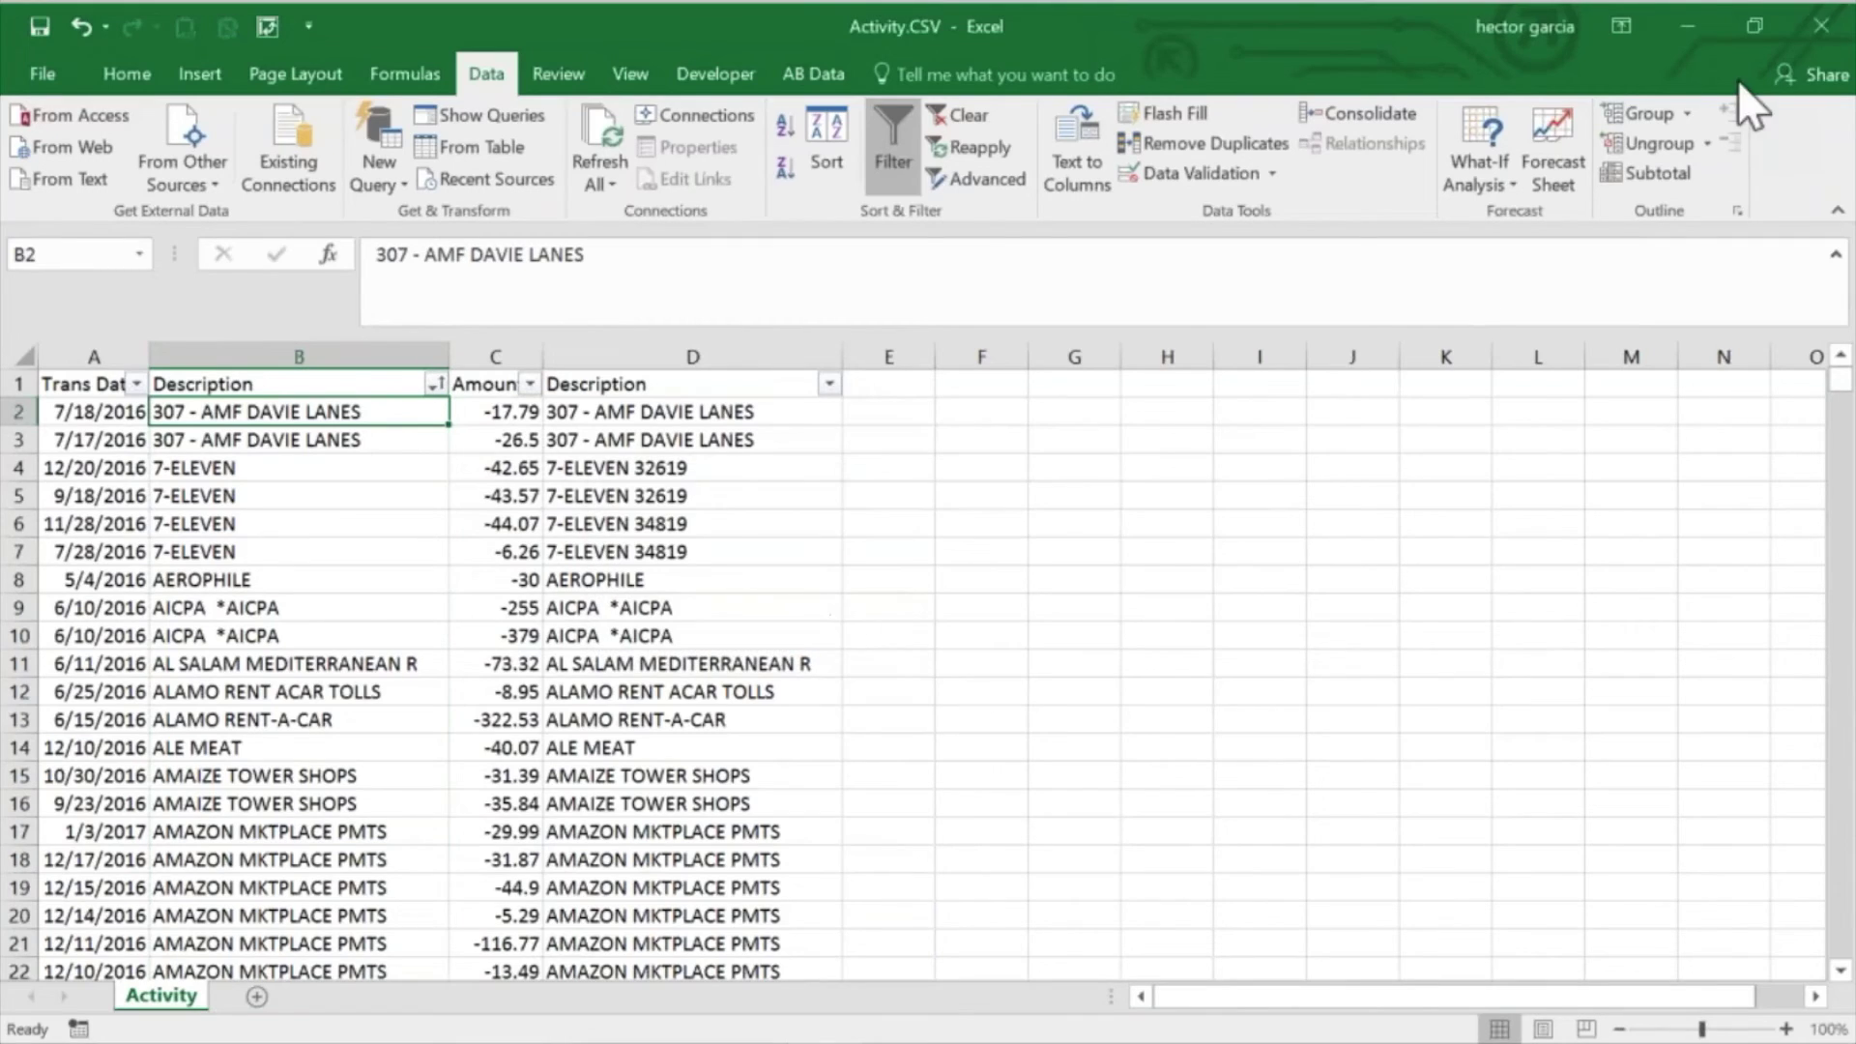
{"action": "left_click", "coordinate": [1798, 27]}
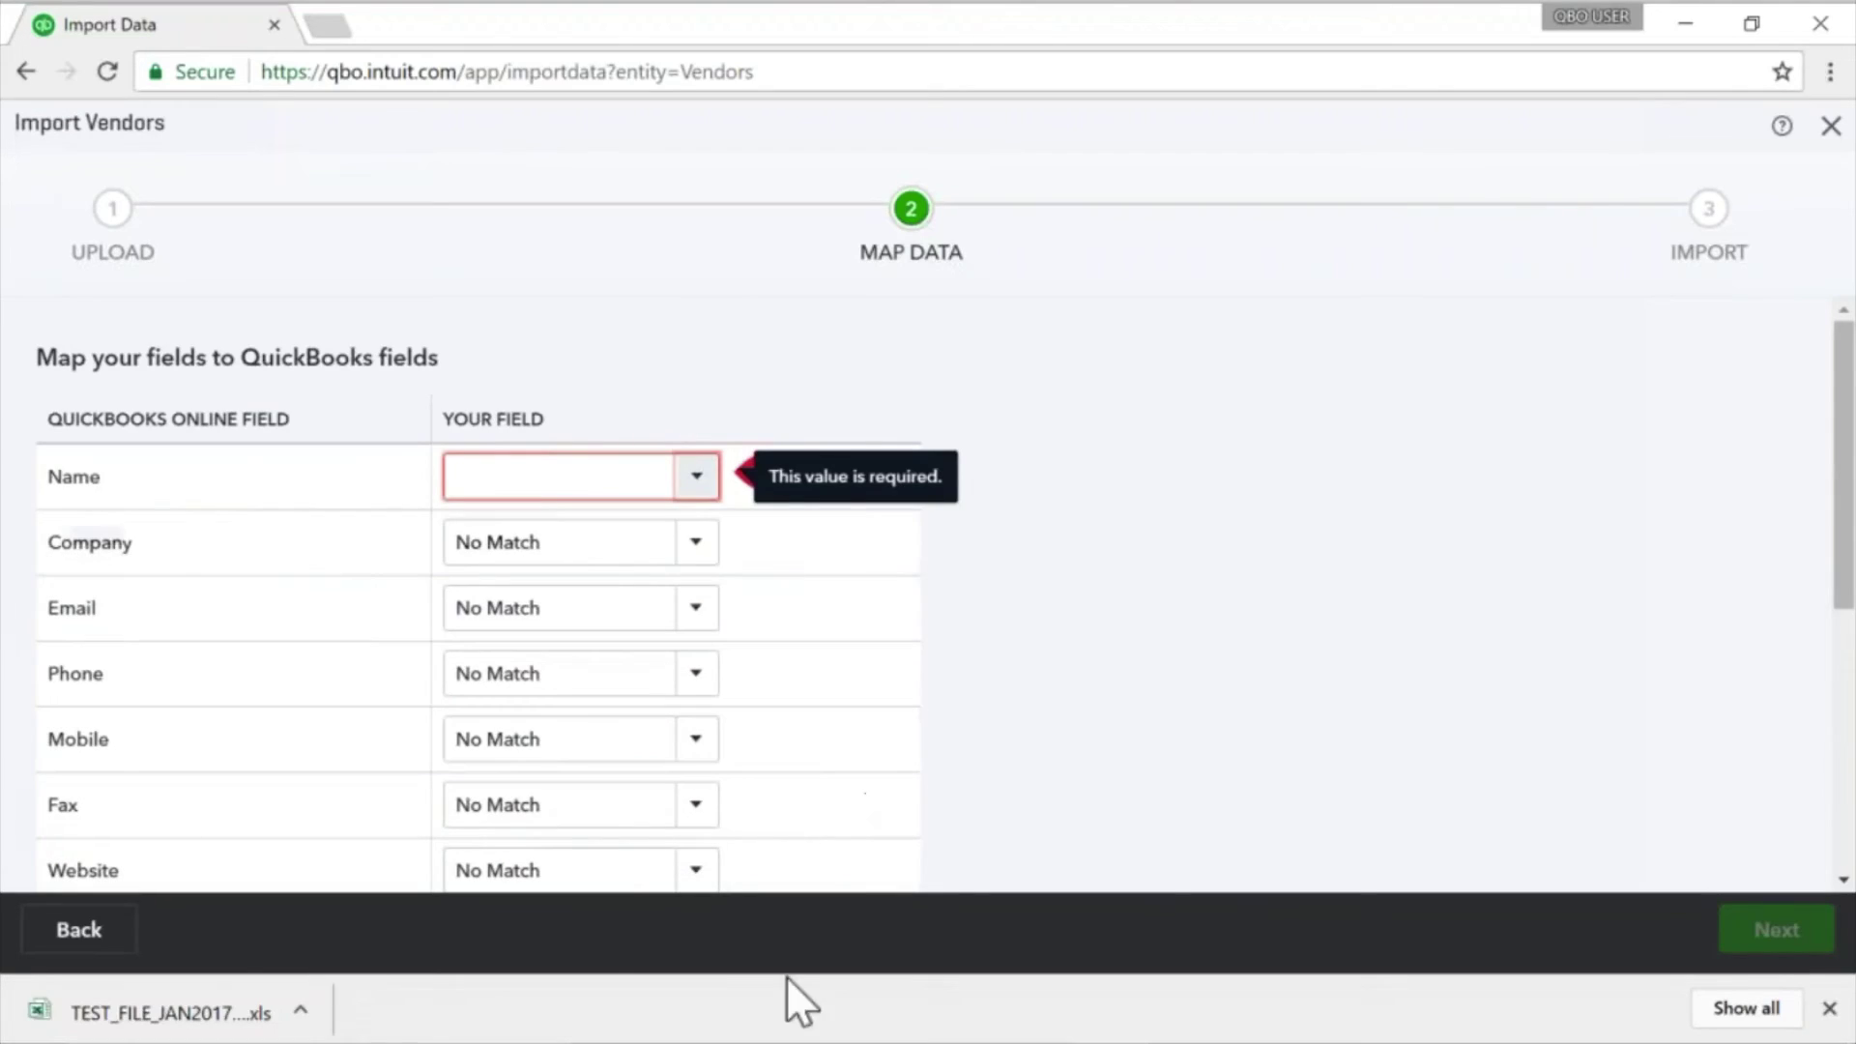
Step: Return to the vendor import's upload stage, choose Activity.CSV again and continue to the field mapping
{"action": "left_click", "coordinate": [78, 929]}
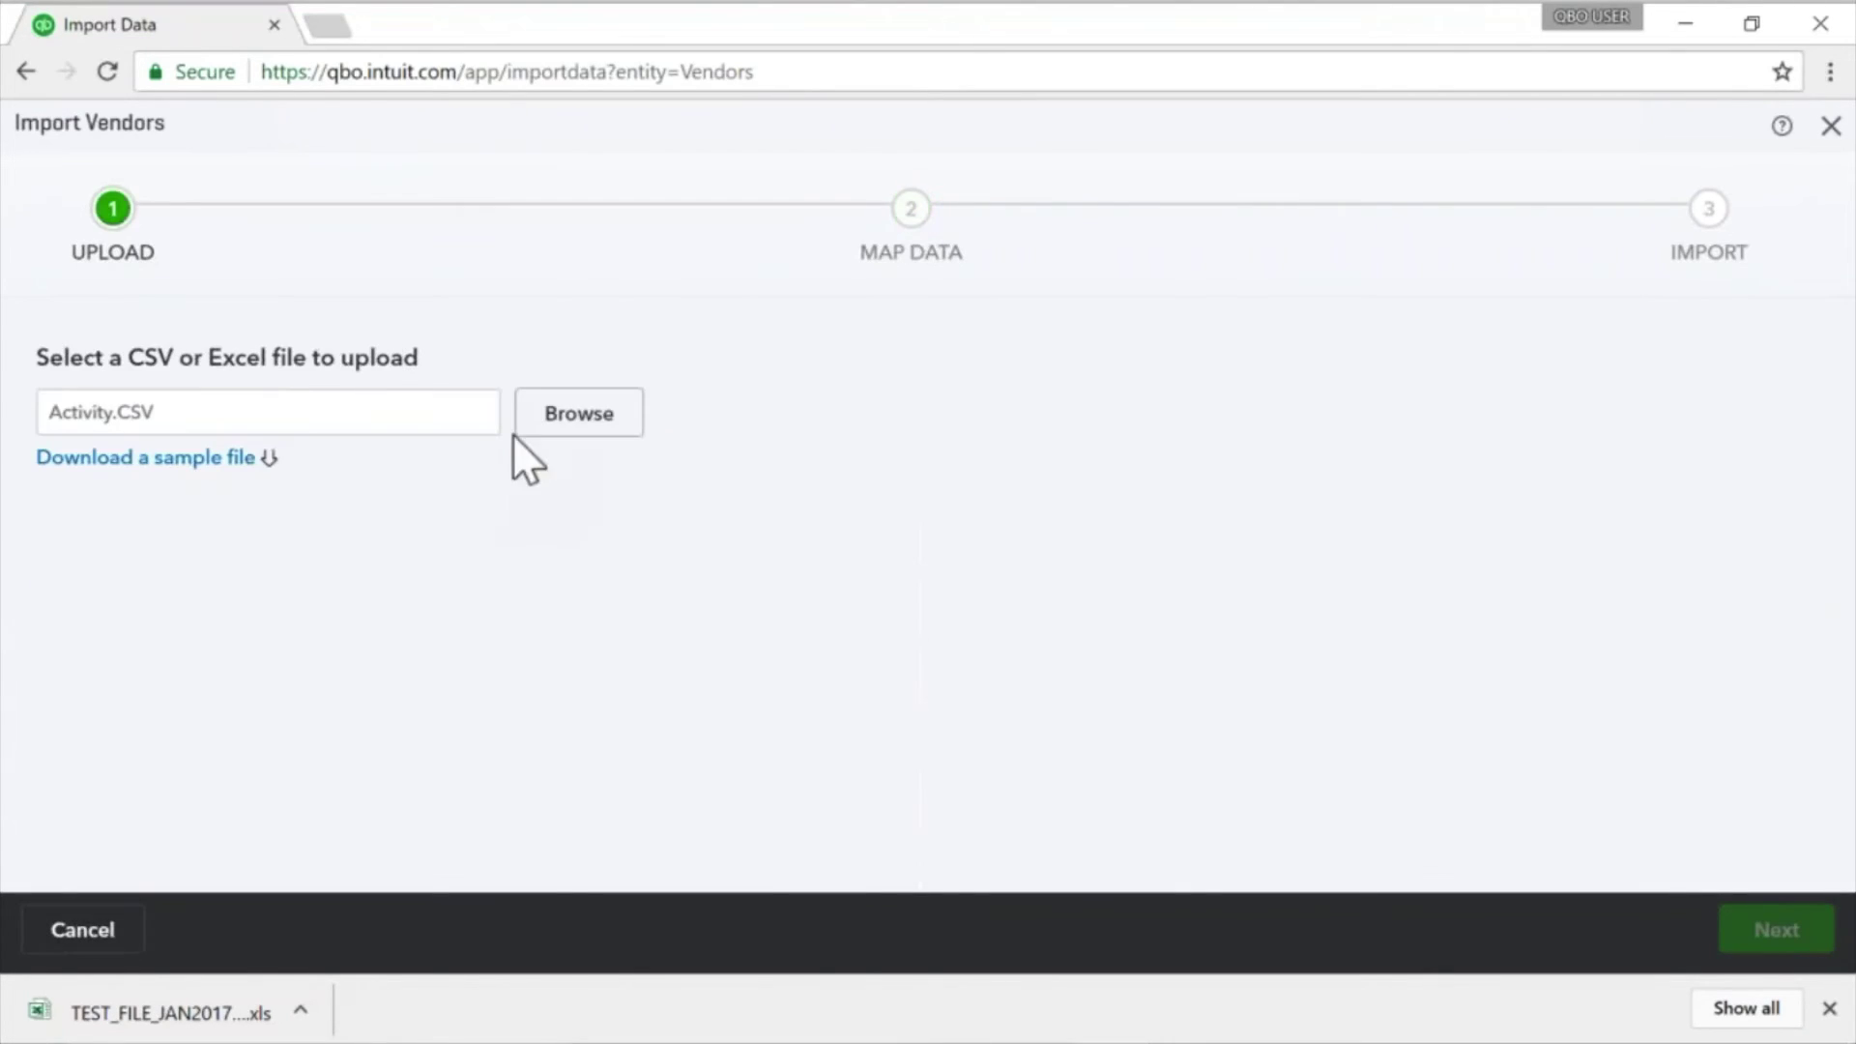
{"action": "left_click", "coordinate": [527, 425]}
{"action": "double_click", "coordinate": [844, 234]}
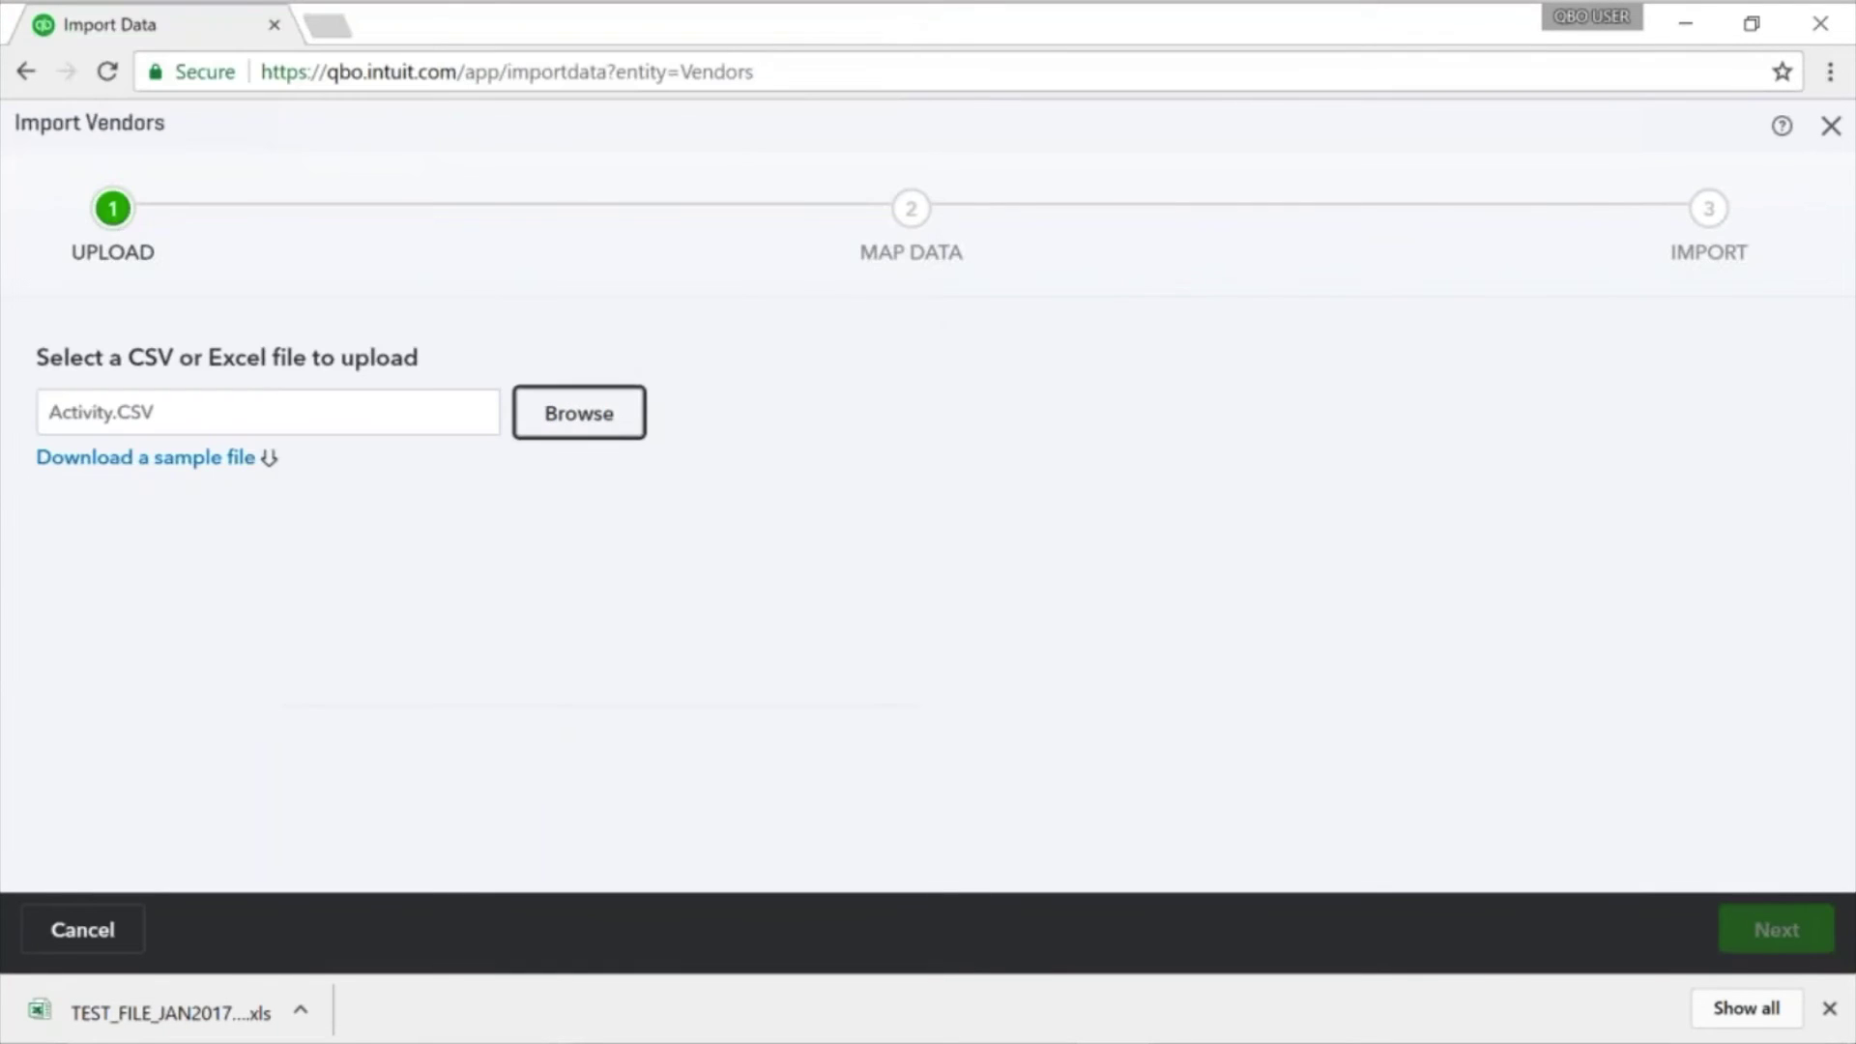
{"action": "left_click", "coordinate": [1769, 930]}
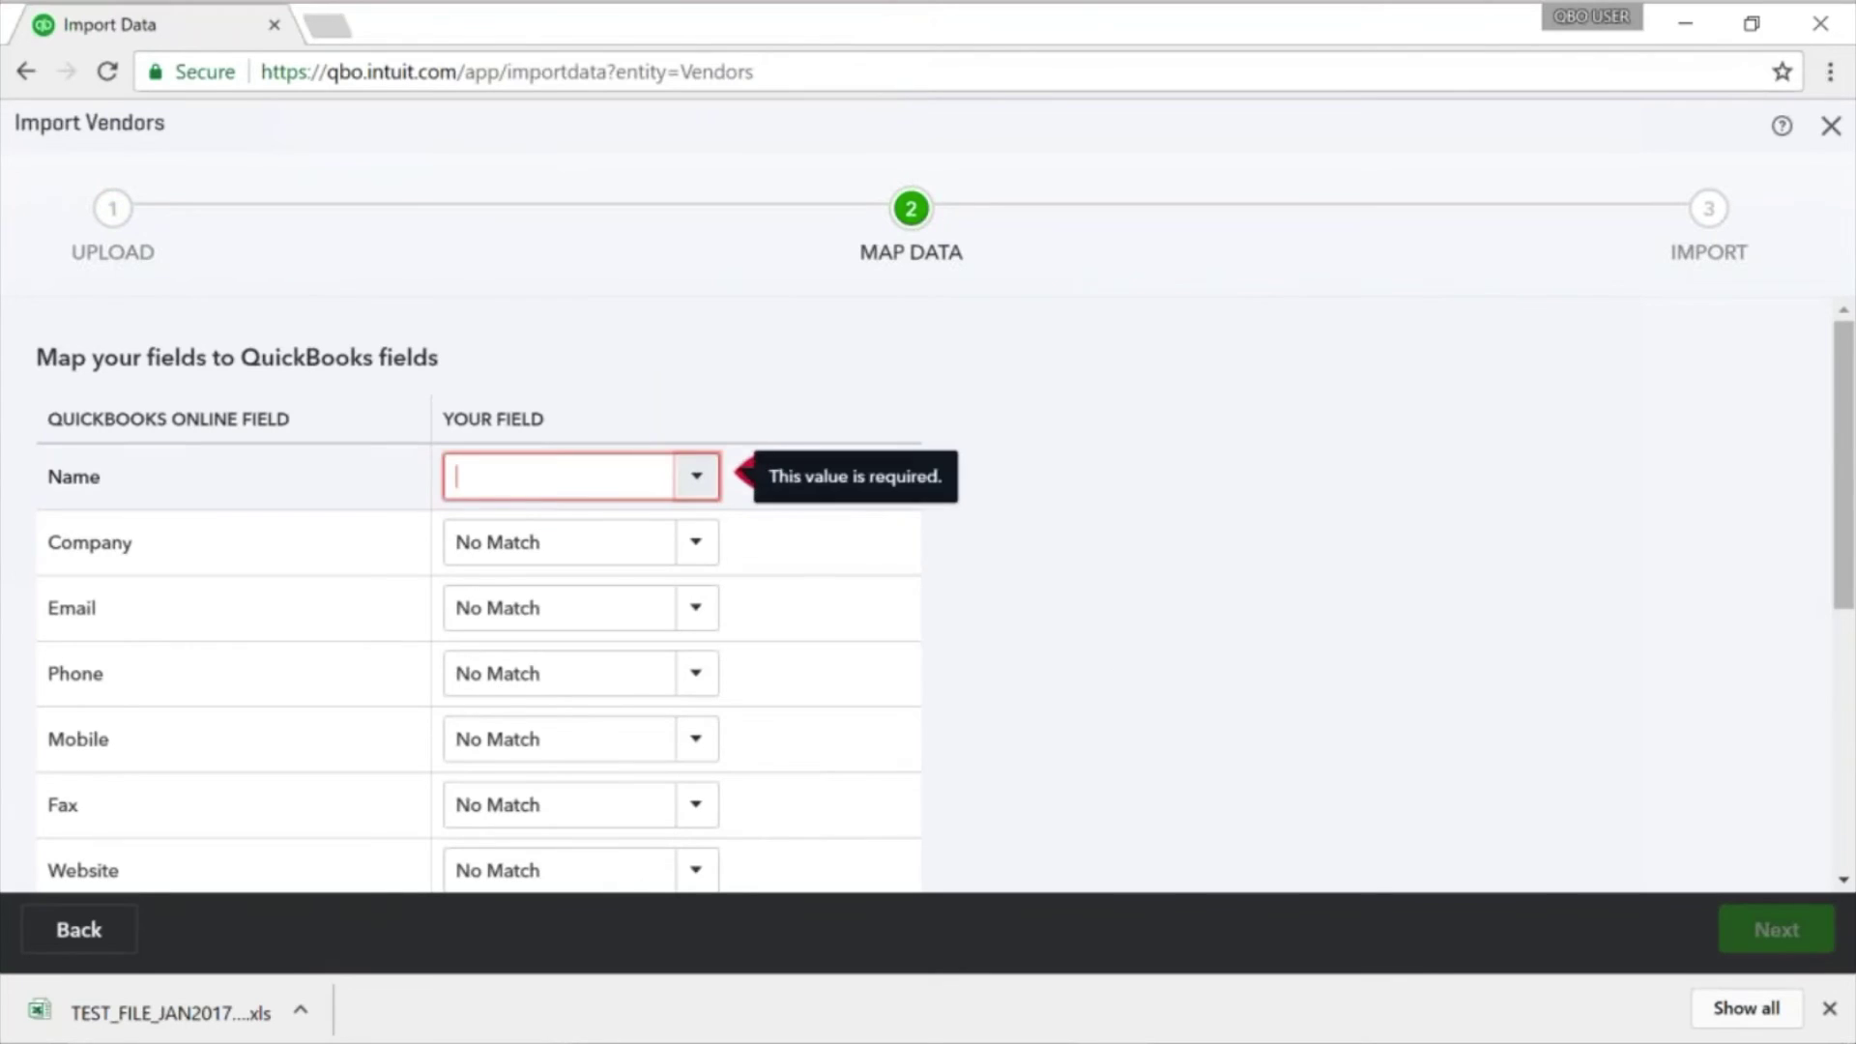
Step: Try to match the vendor Name field to a column of the uploaded file, checking the other field mappings as well
{"action": "left_click", "coordinate": [696, 547]}
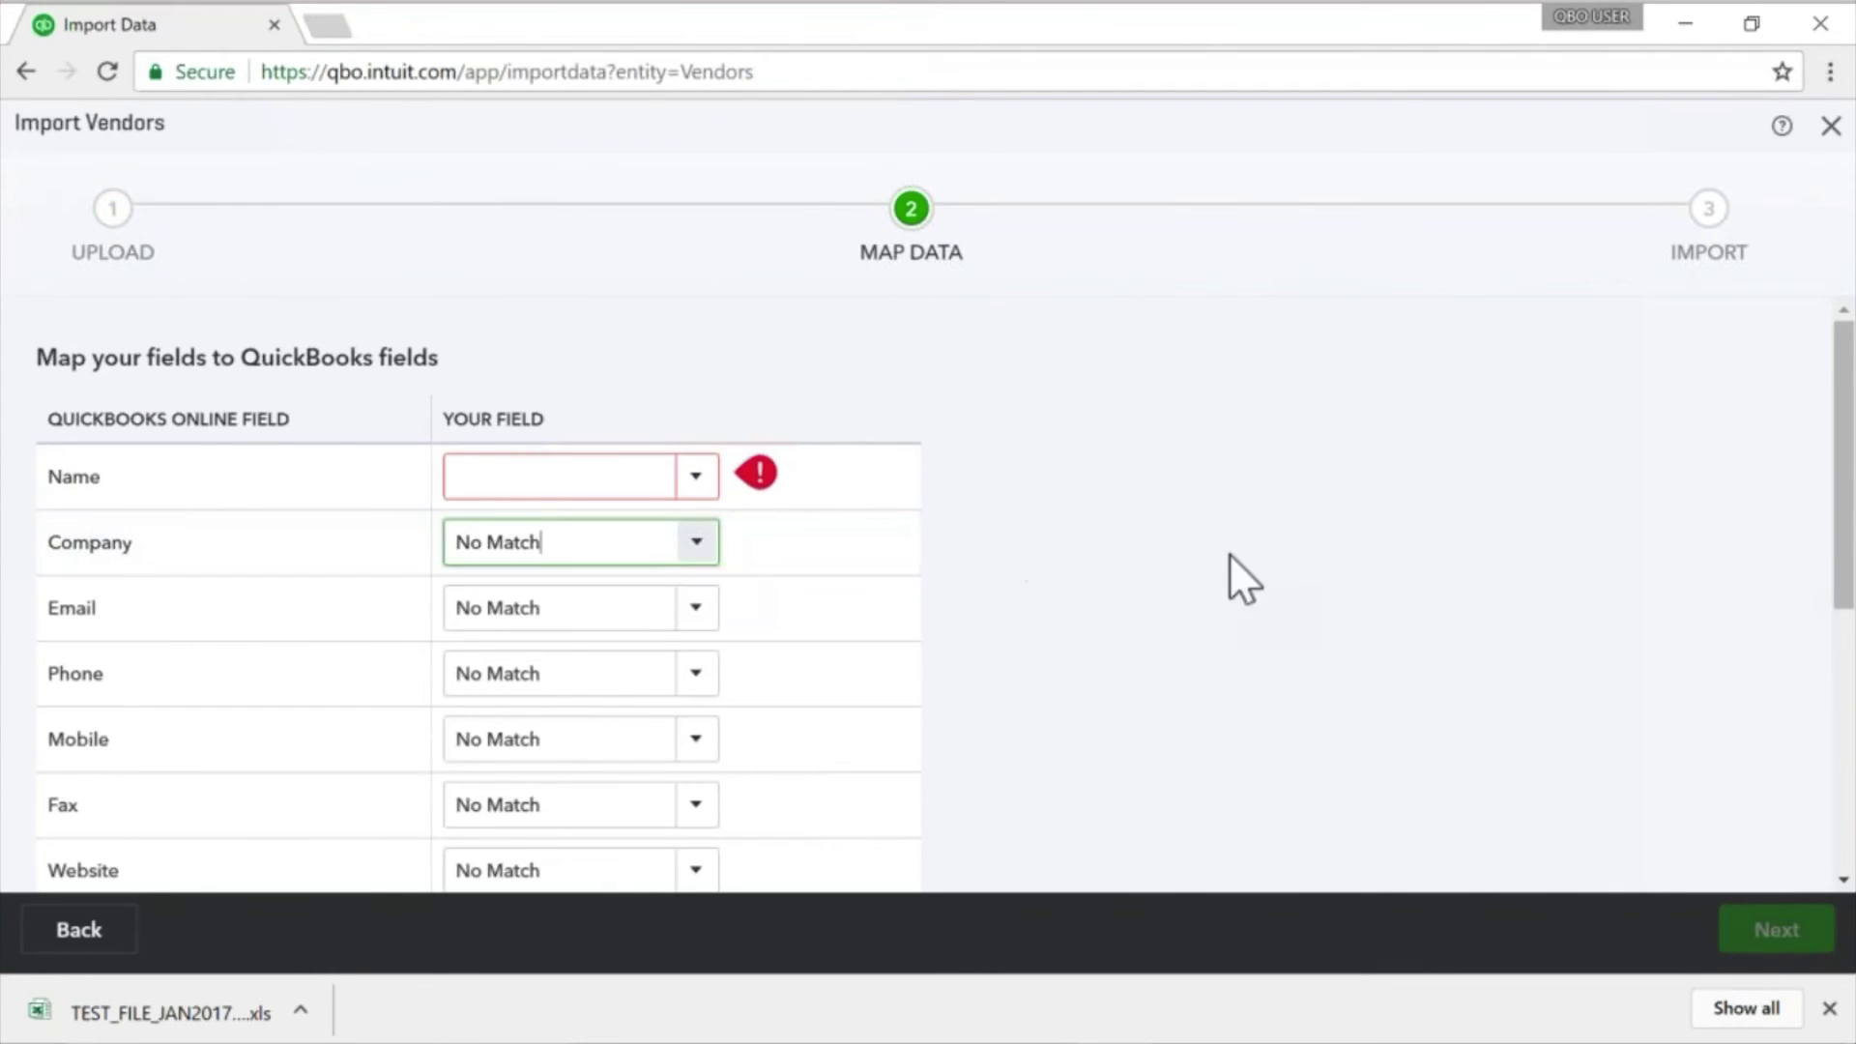
{"action": "scroll", "coordinate": [1295, 592], "scroll_direction": "down", "scroll_amount": 5}
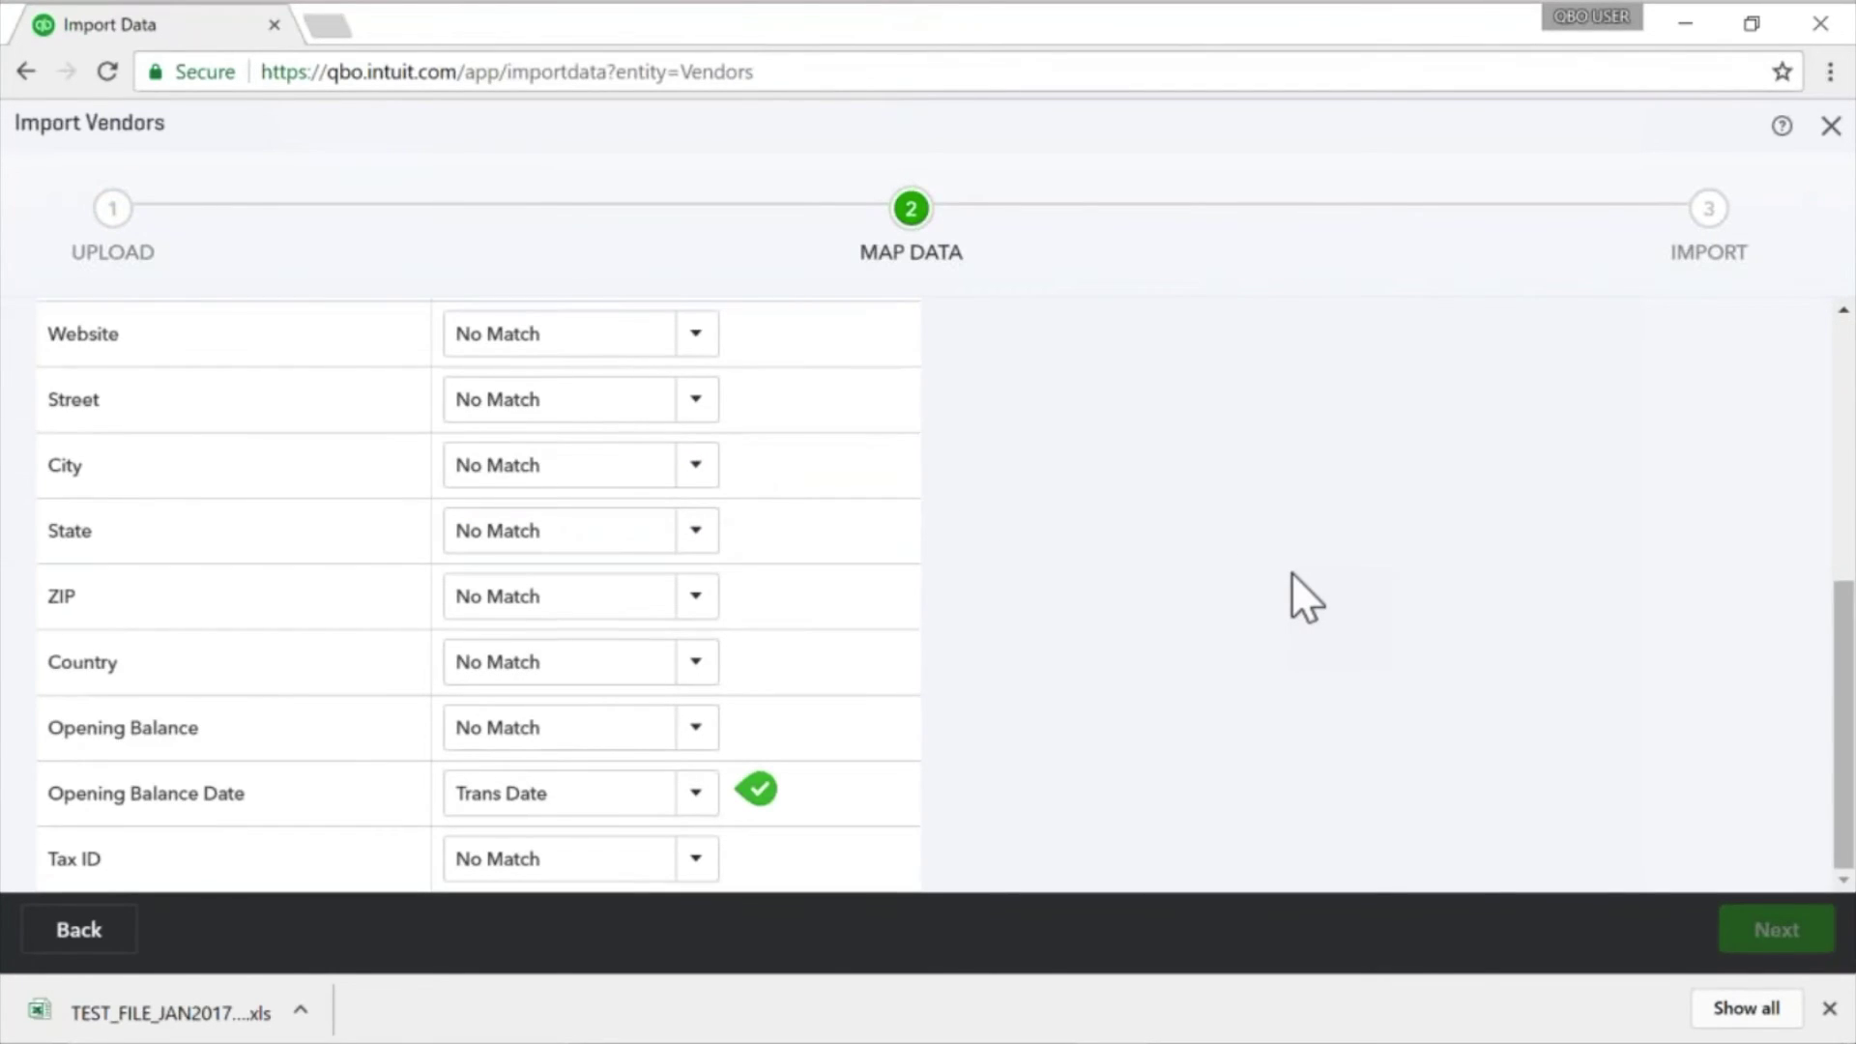
{"action": "scroll", "coordinate": [1291, 572], "scroll_direction": "up", "scroll_amount": 5}
{"action": "left_click", "coordinate": [697, 479]}
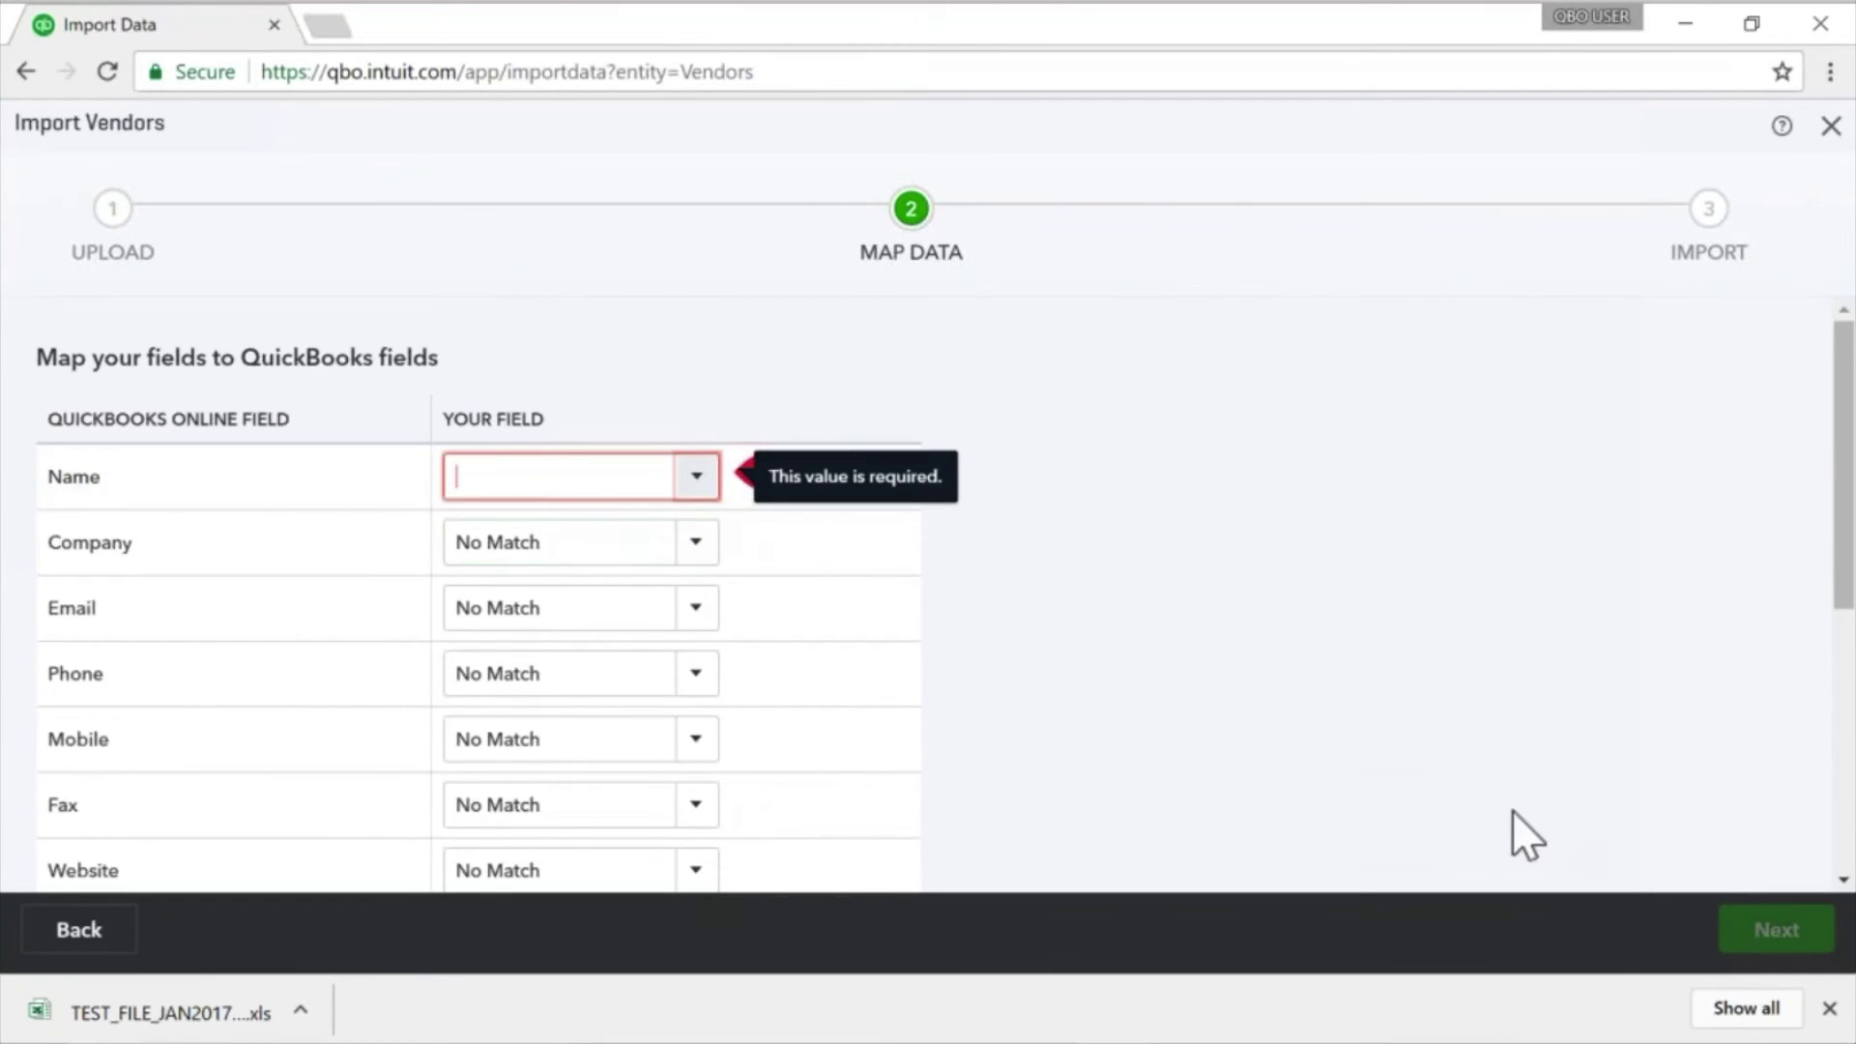
Step: Minimize both browser windows, reopen Activity.CSV from the Desktop folder in Excel and select the Description header in B1
{"action": "left_click", "coordinate": [1685, 23]}
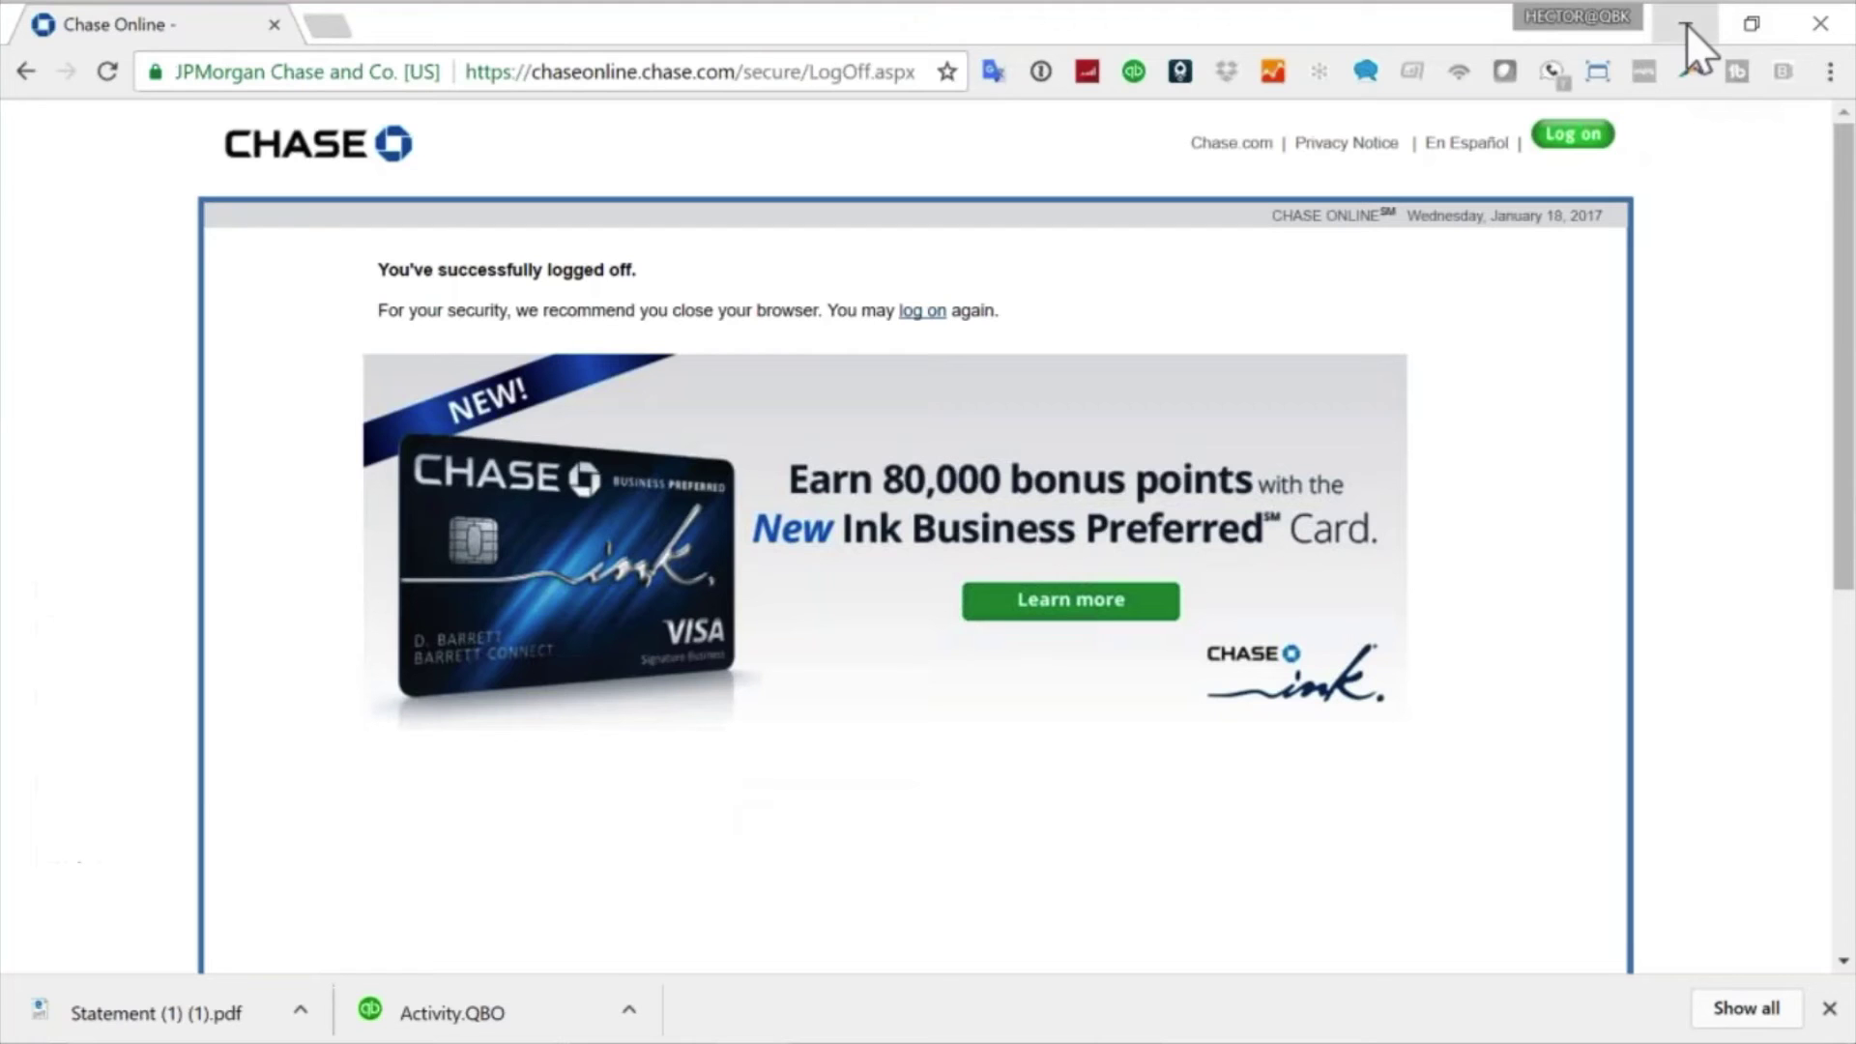
{"action": "left_click", "coordinate": [1713, 31]}
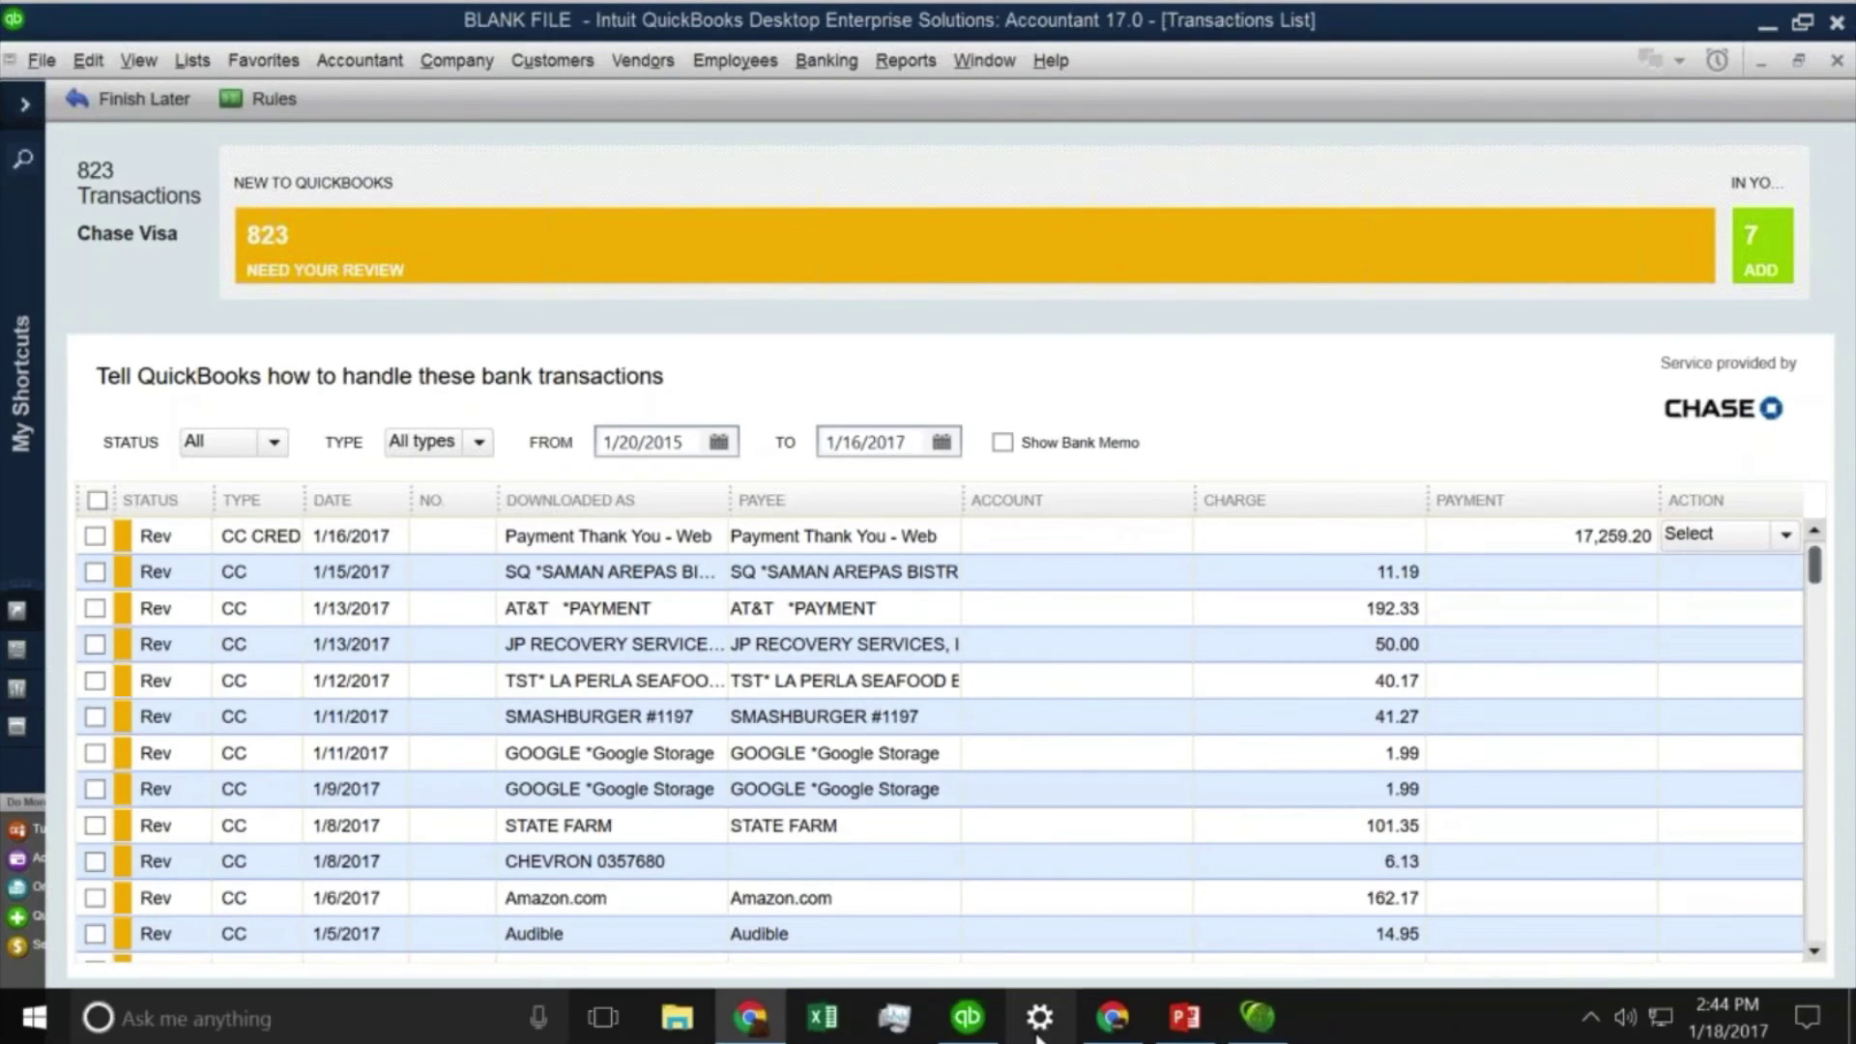
{"action": "left_click", "coordinate": [677, 1017]}
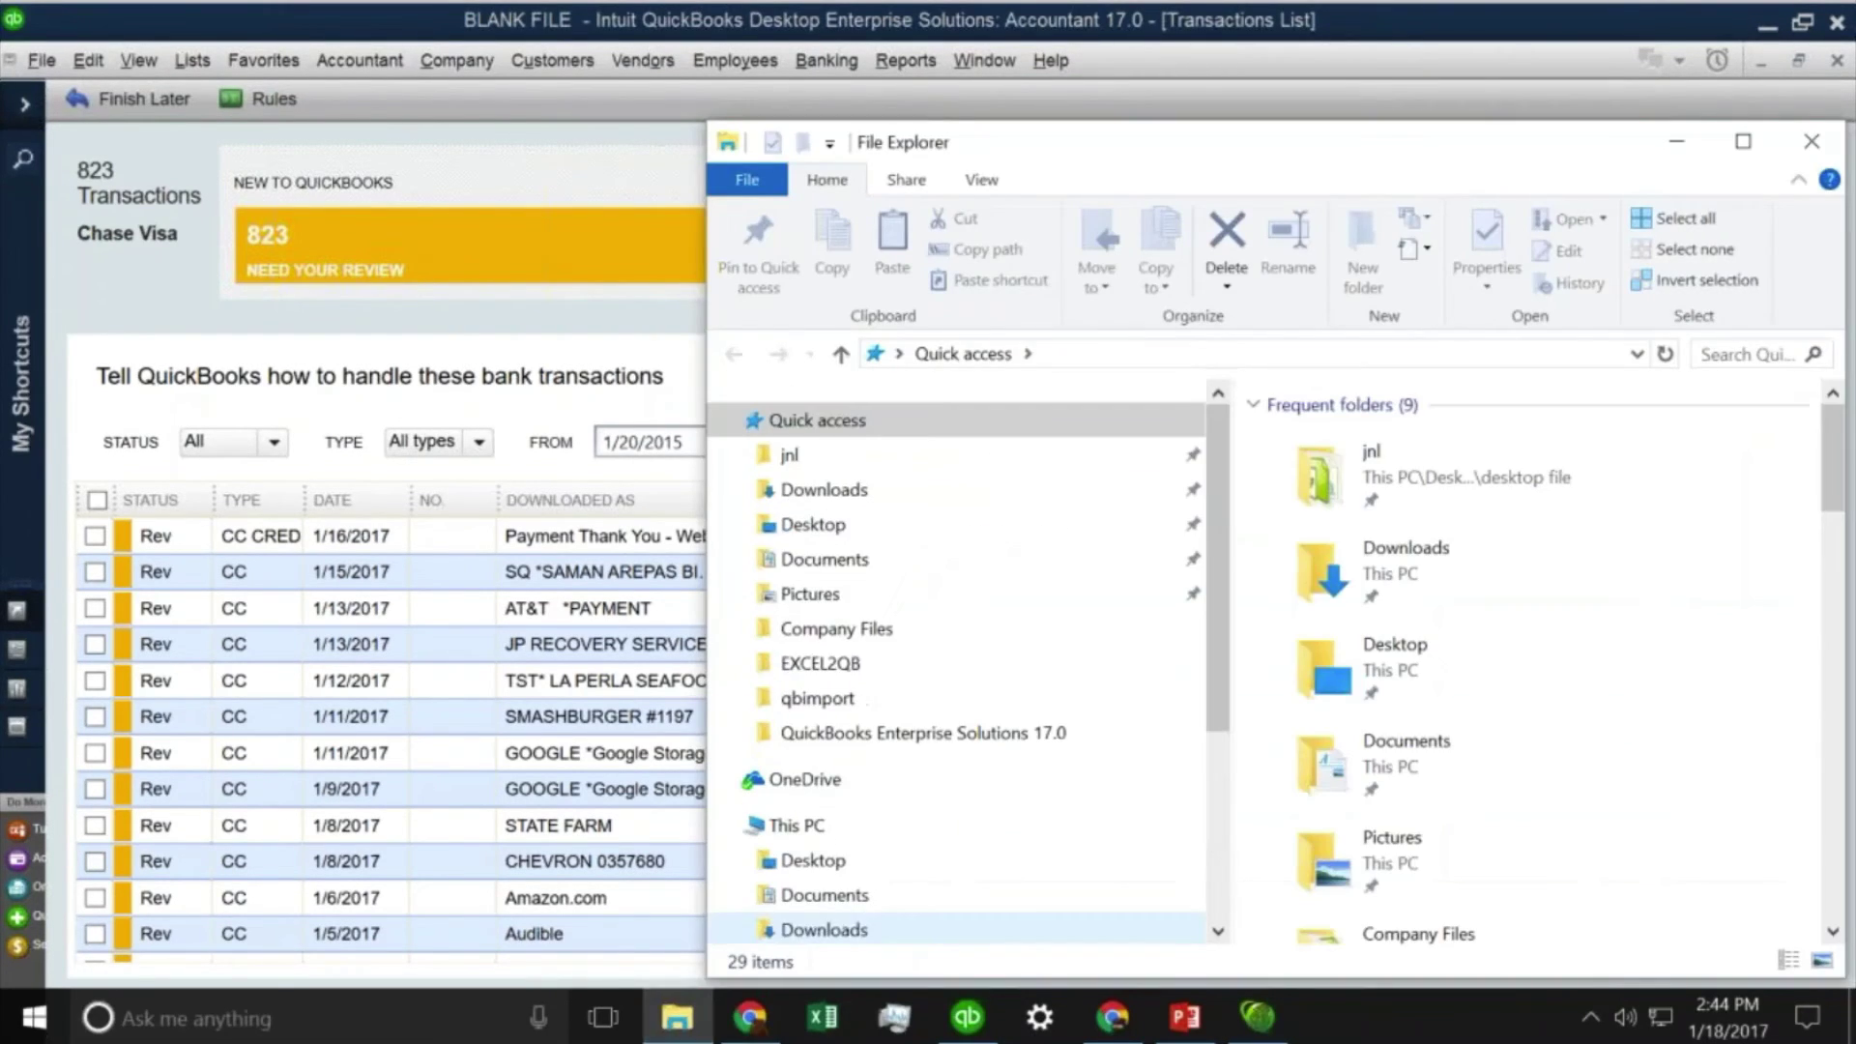
{"action": "left_click", "coordinate": [816, 524]}
{"action": "double_click", "coordinate": [1315, 633]}
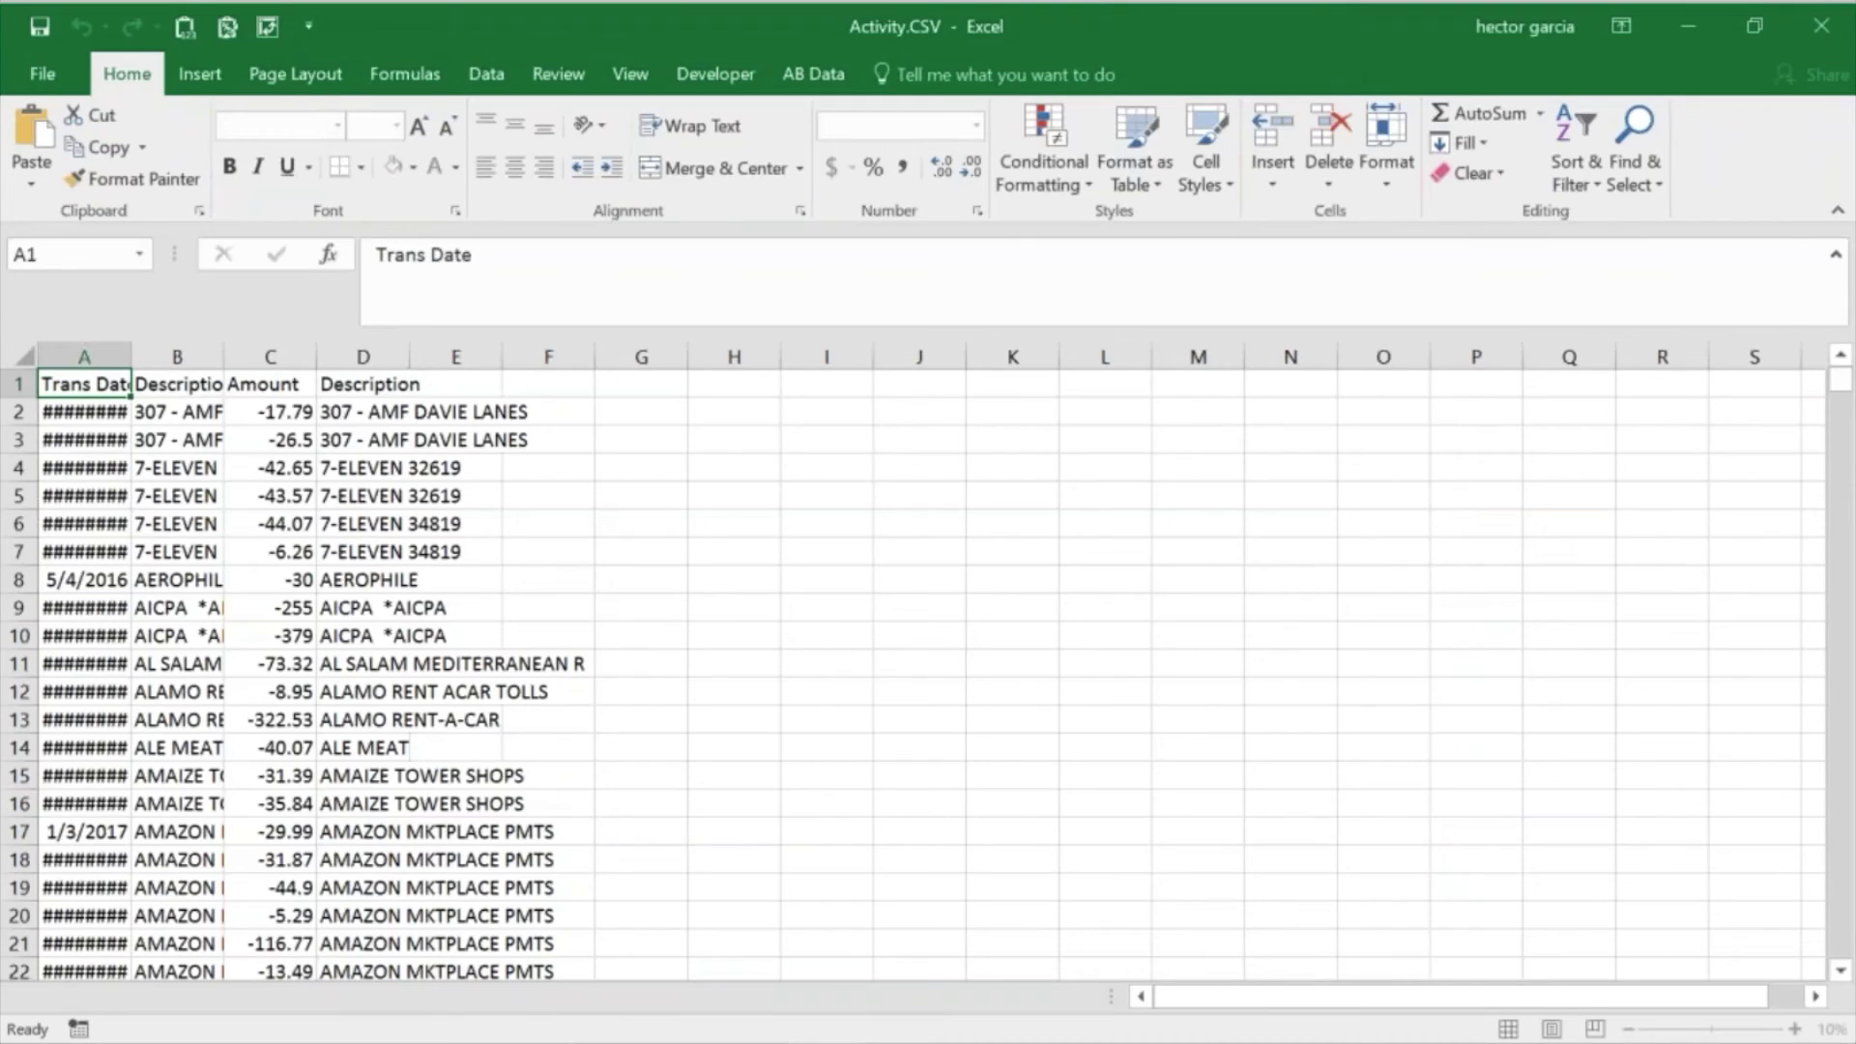
{"action": "left_click", "coordinate": [208, 387]}
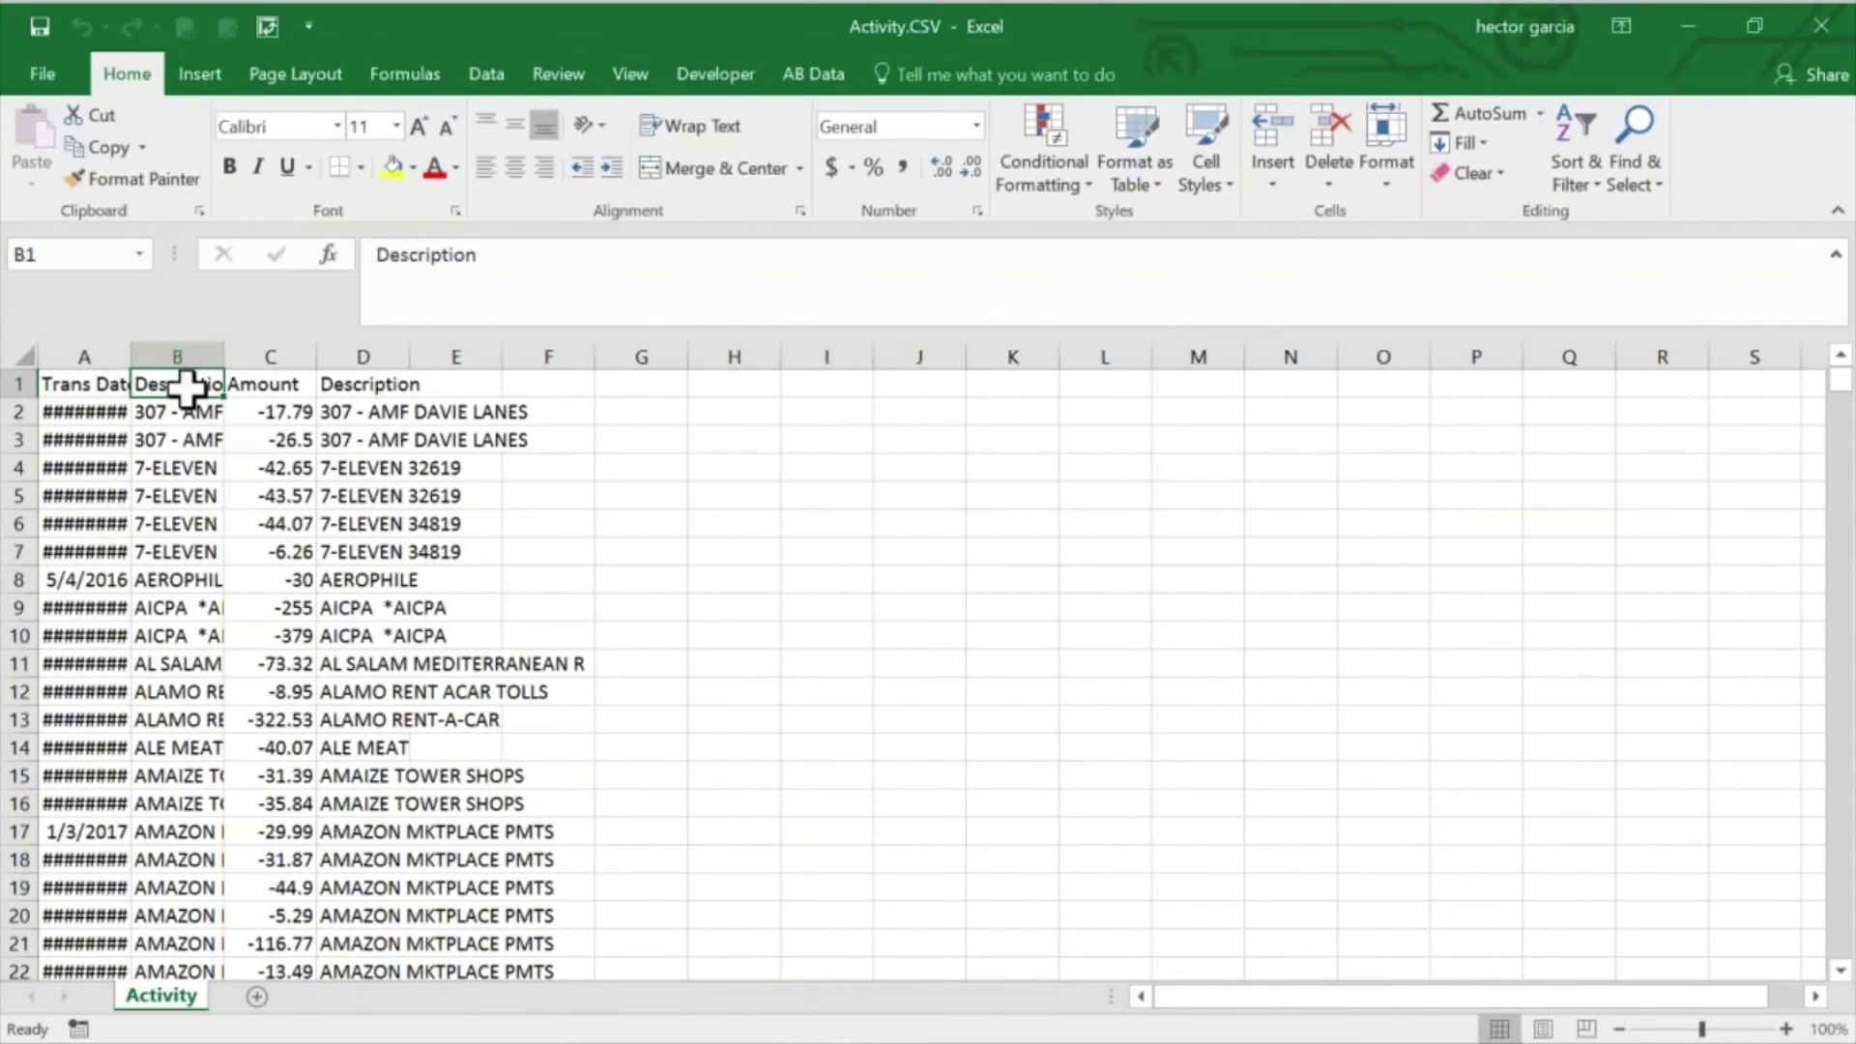
Step: Rename the Description header in B1 to Name, save Activity.CSV keeping the CSV format, and close the workbook
{"action": "type", "text": "Name"}
{"action": "key", "text": "Return"}
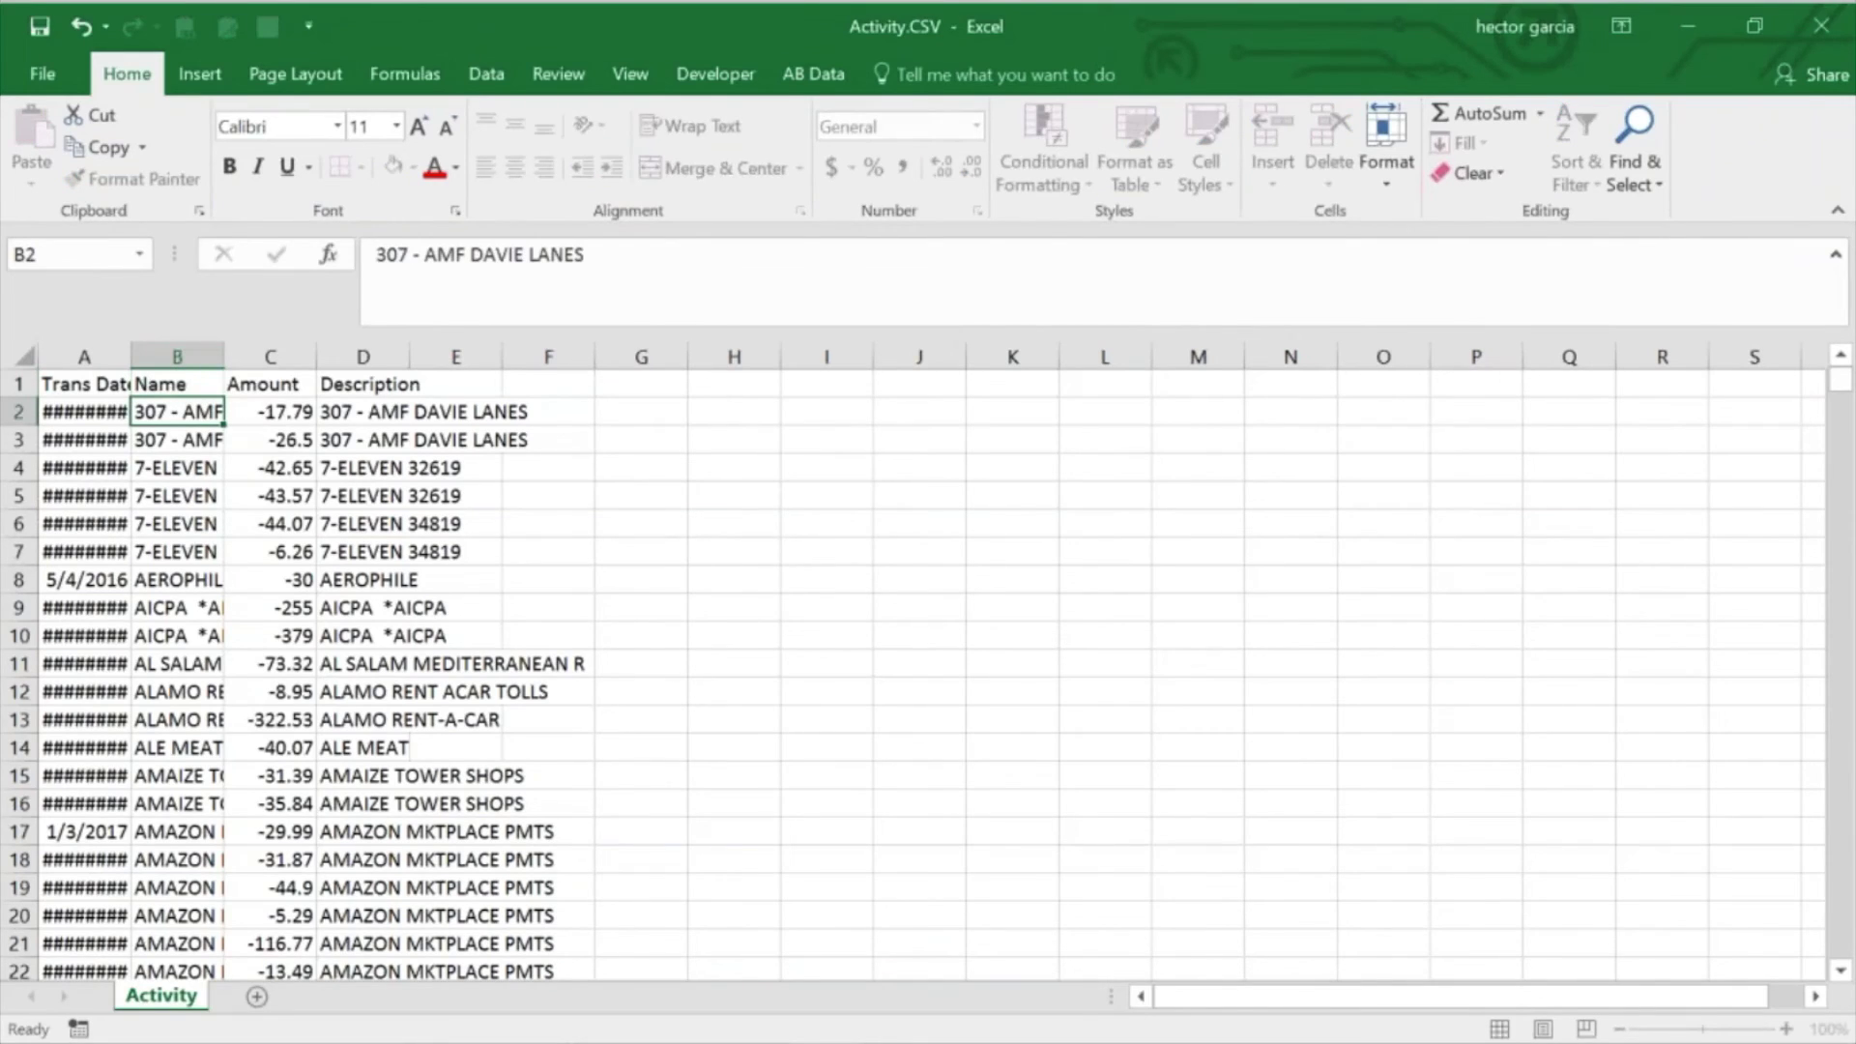
{"action": "left_click", "coordinate": [38, 26]}
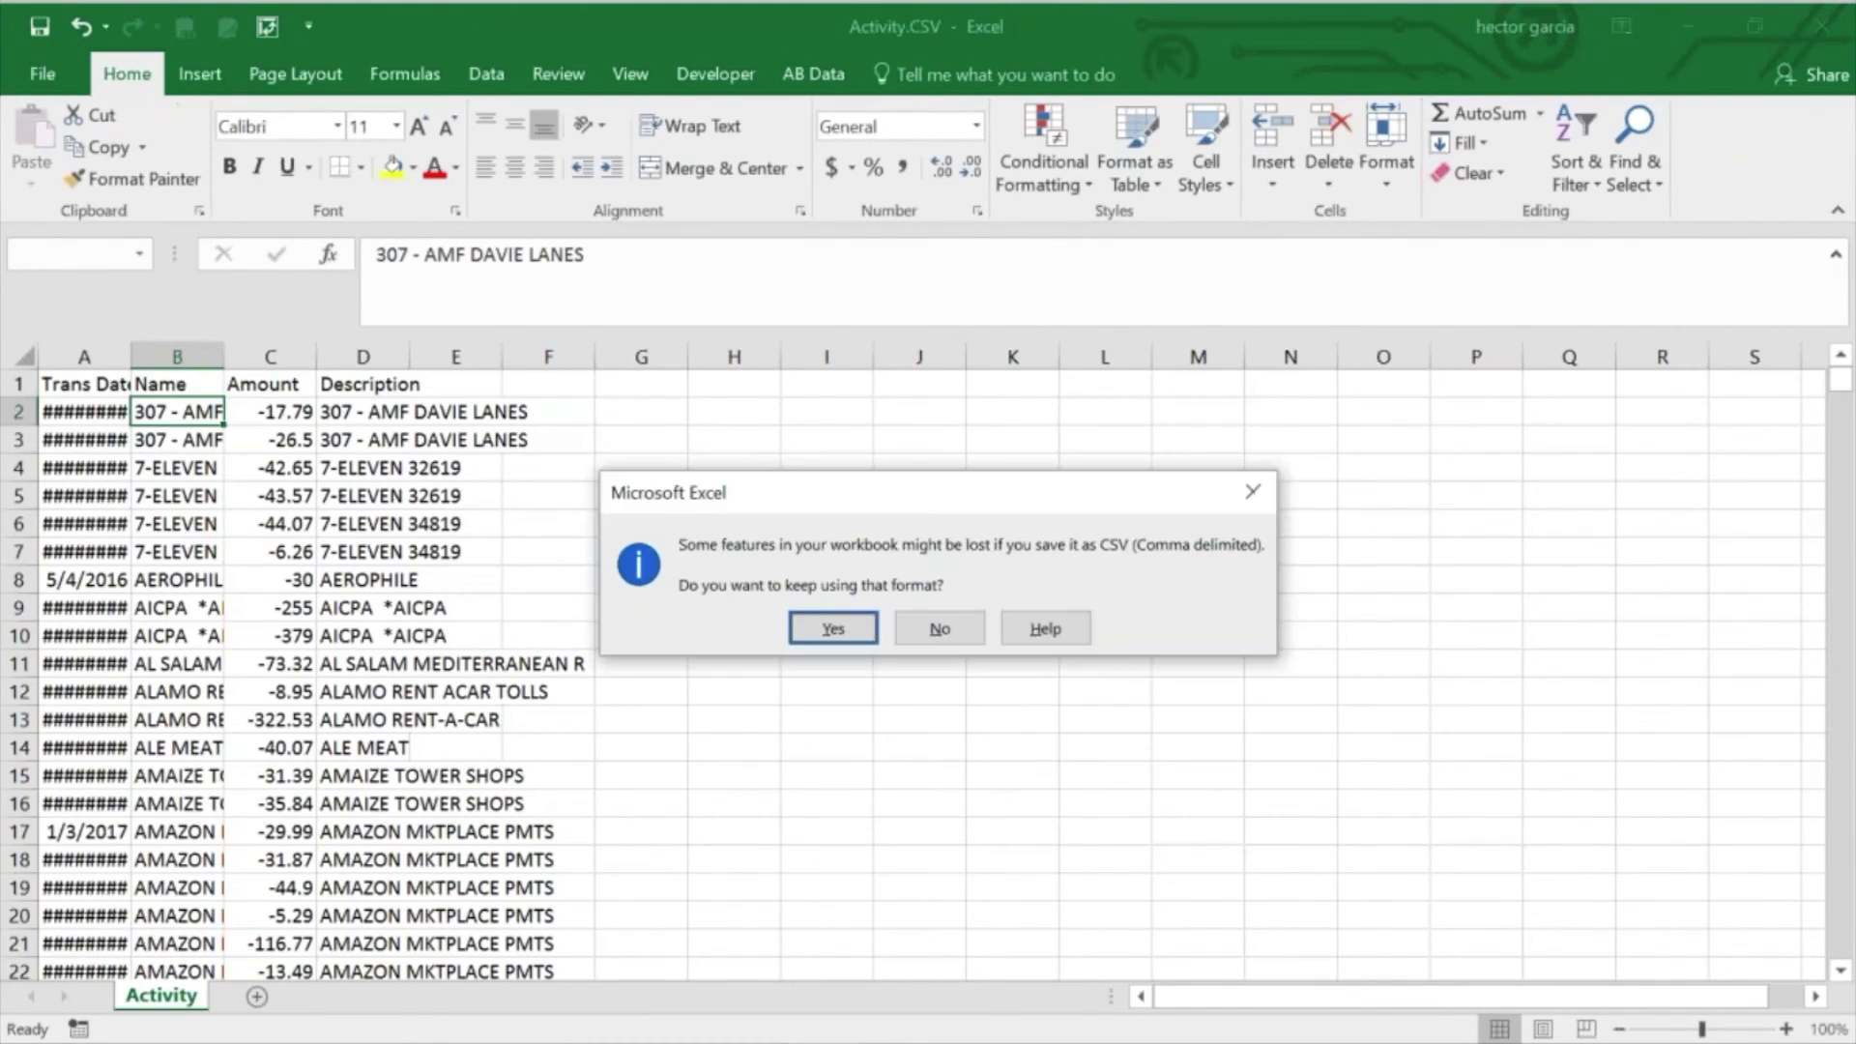
{"action": "left_click", "coordinate": [849, 624]}
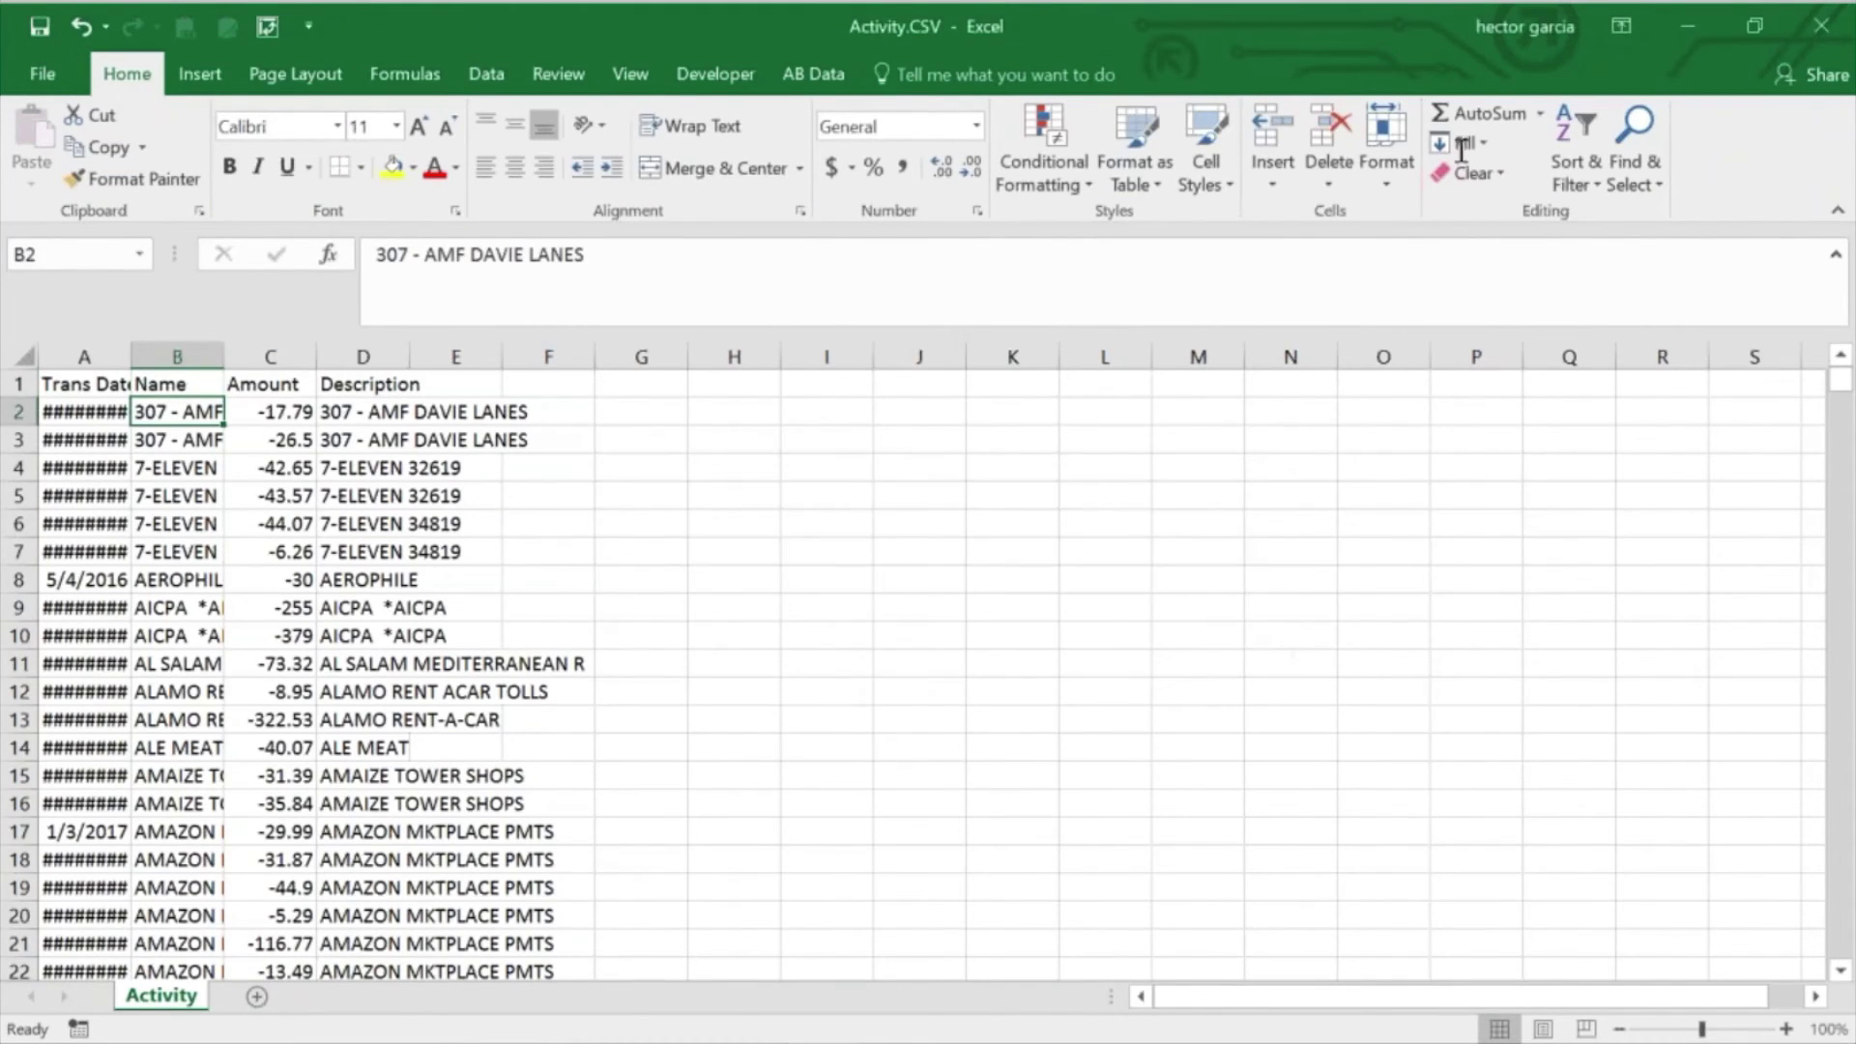
{"action": "left_click", "coordinate": [1821, 26]}
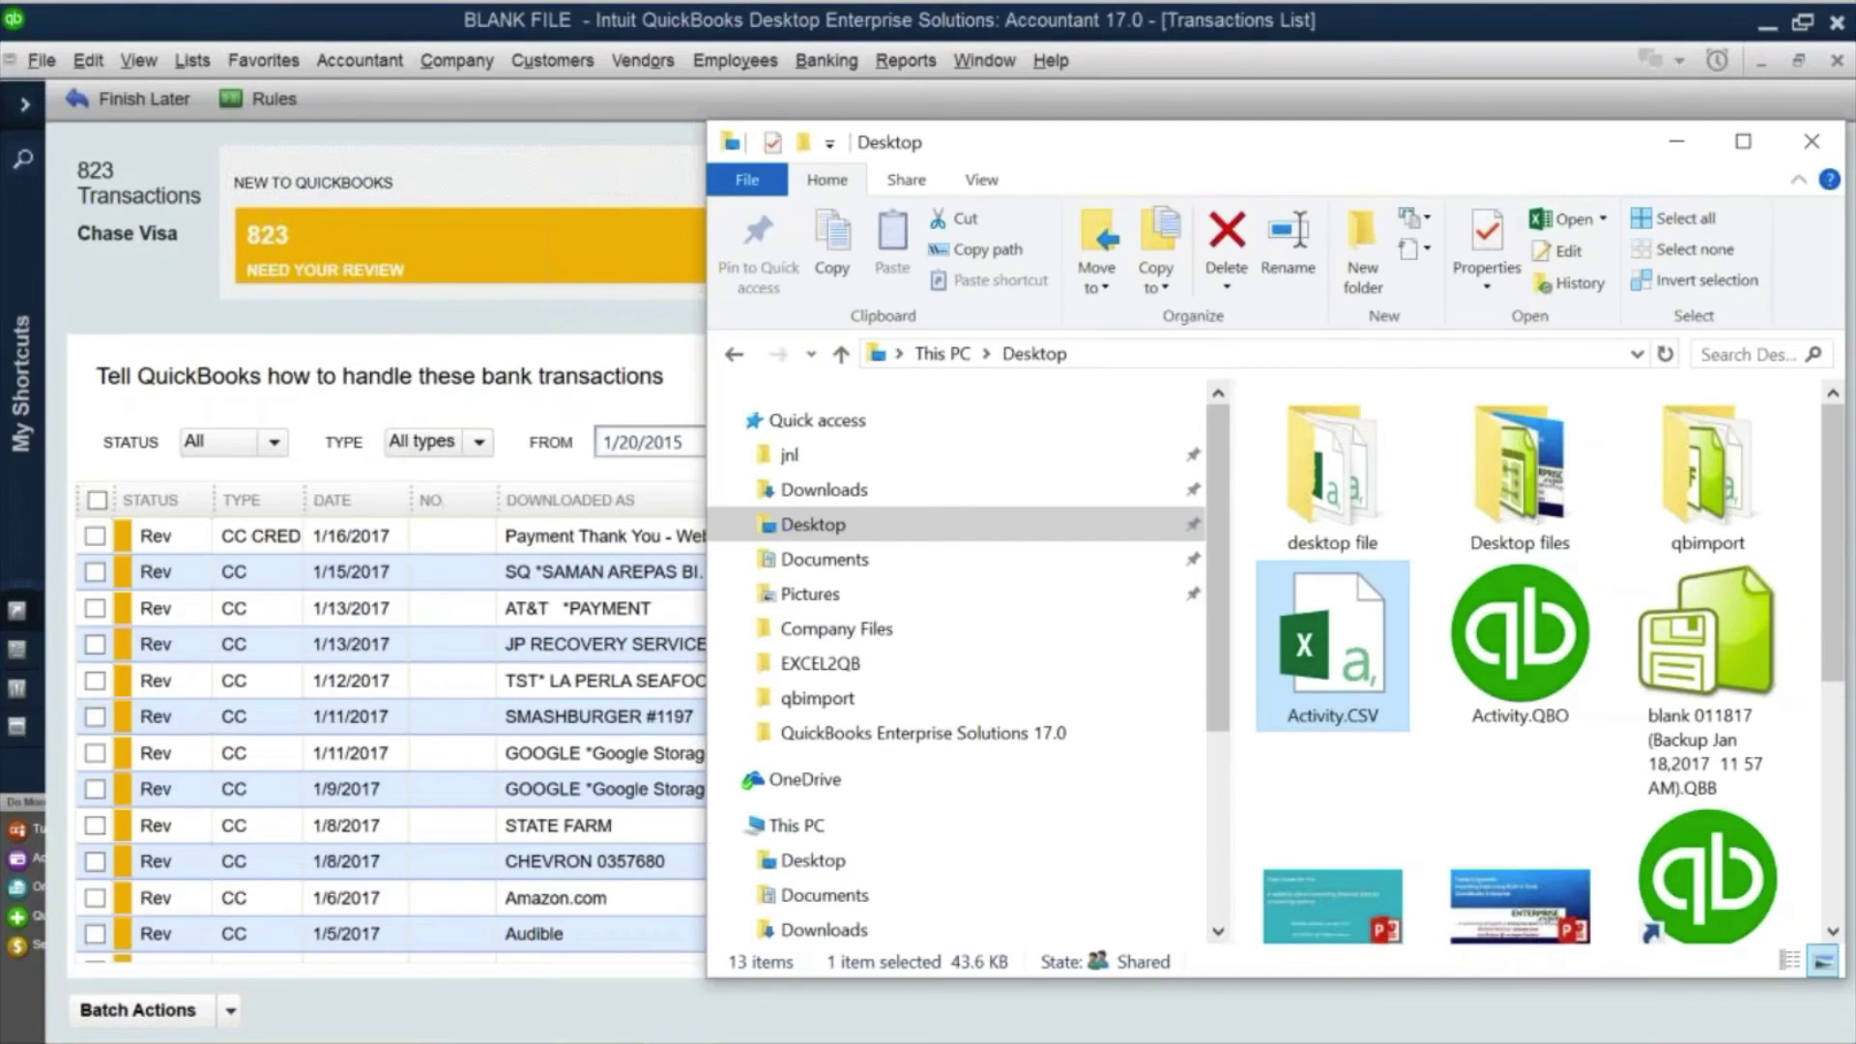
Step: Switch to QuickBooks Online, leave the vendor import without saving, show the Banking page, and minimize the browser
{"action": "left_click", "coordinate": [792, 1042]}
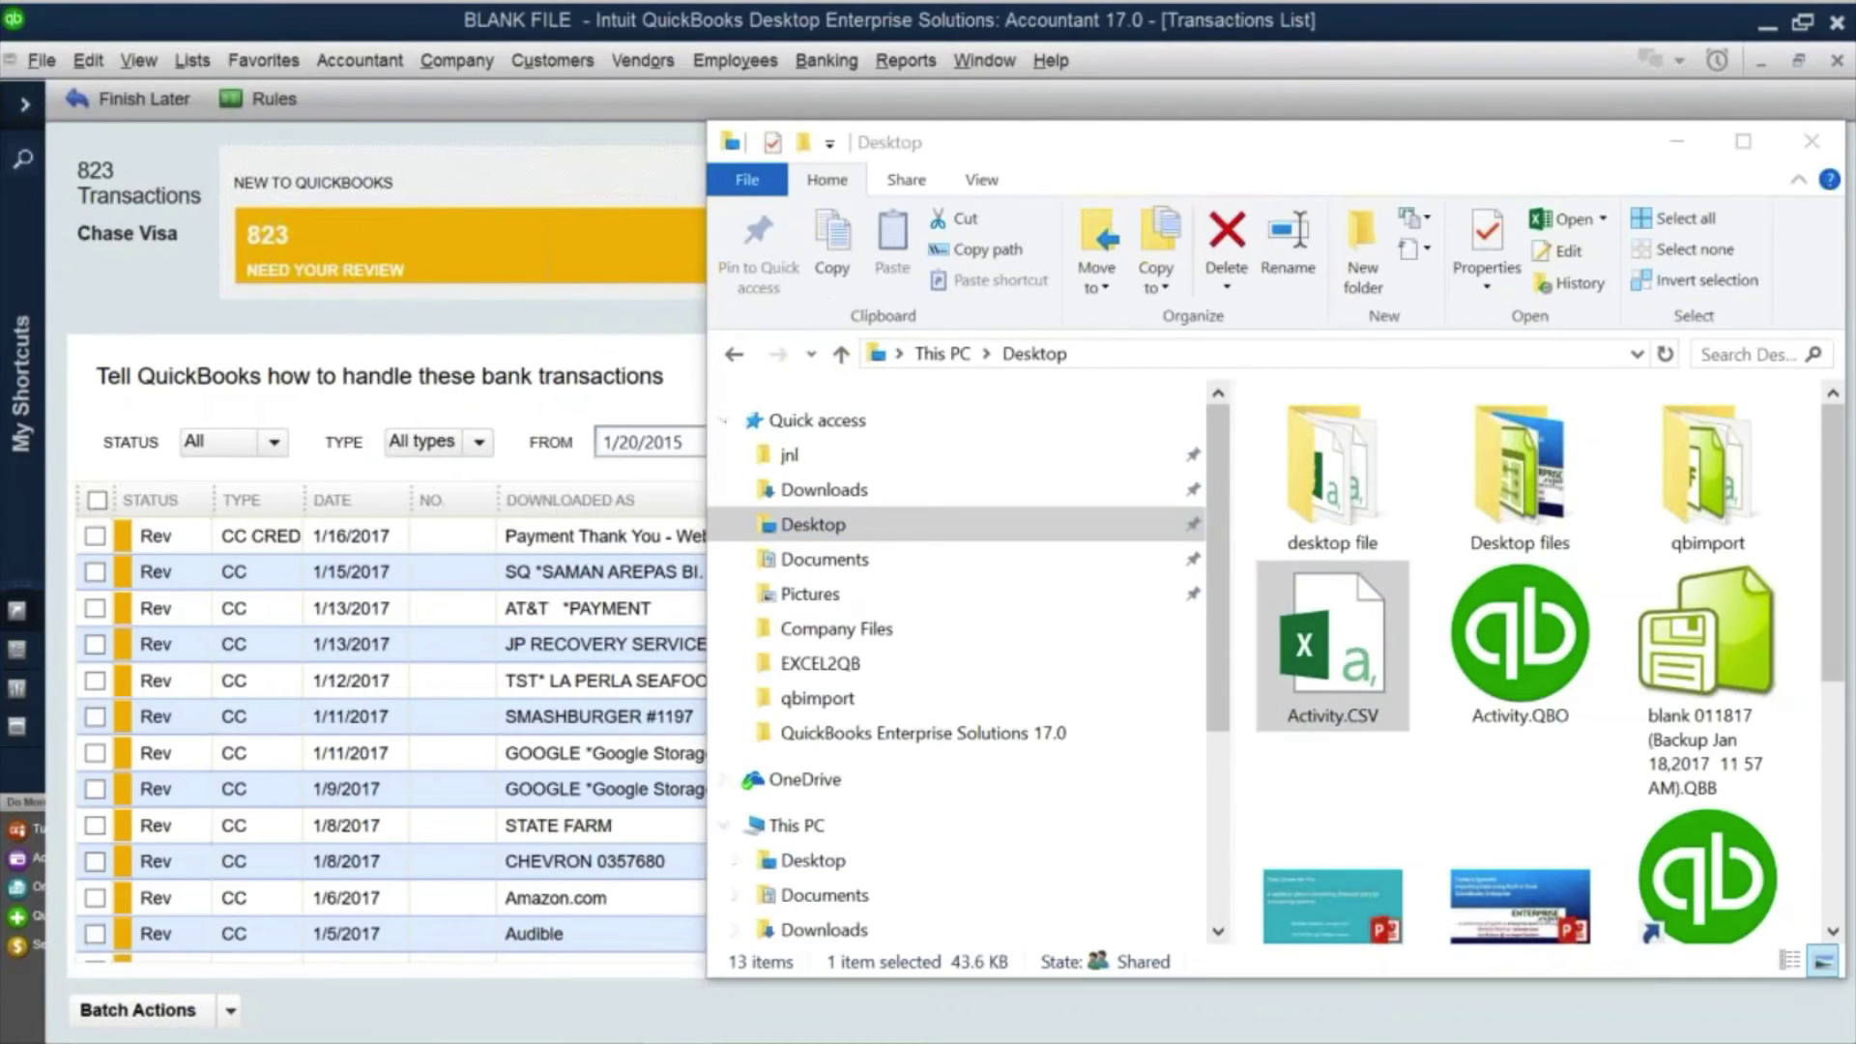
{"action": "mouse_move", "coordinate": [793, 1040]}
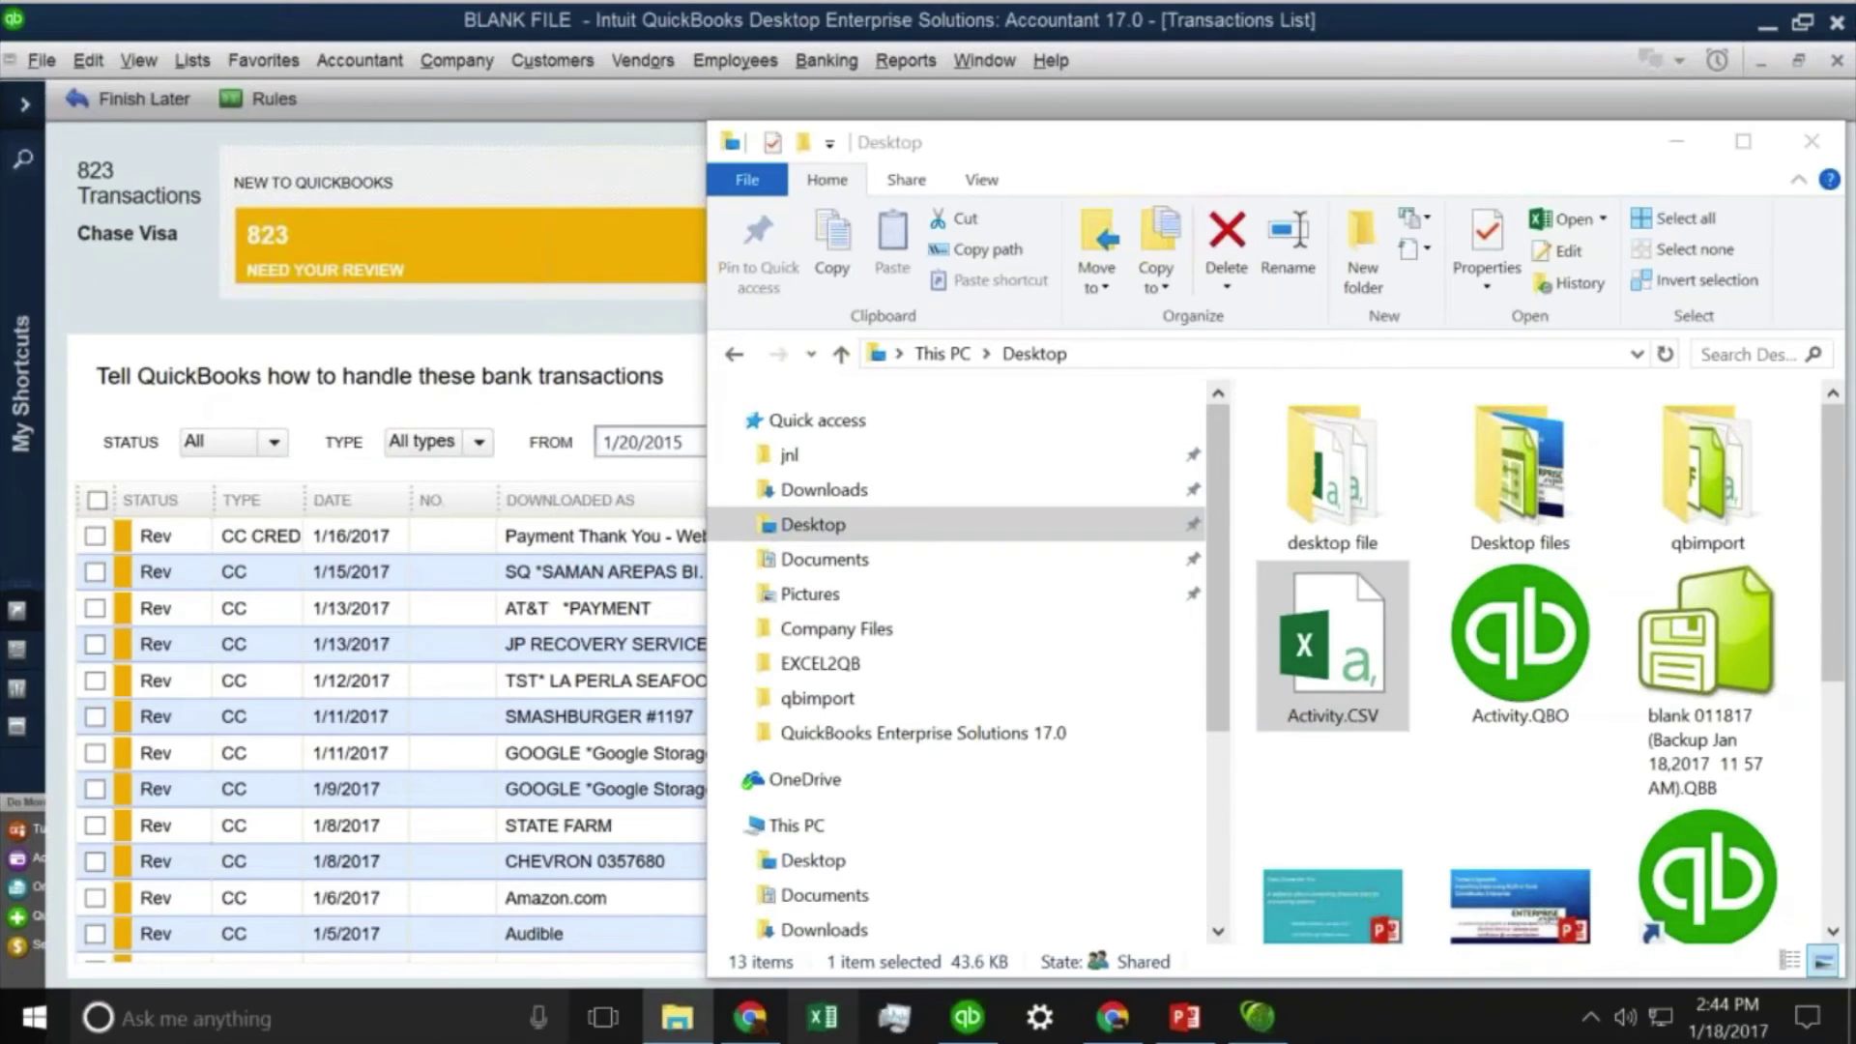
{"action": "left_click", "coordinate": [1113, 1020]}
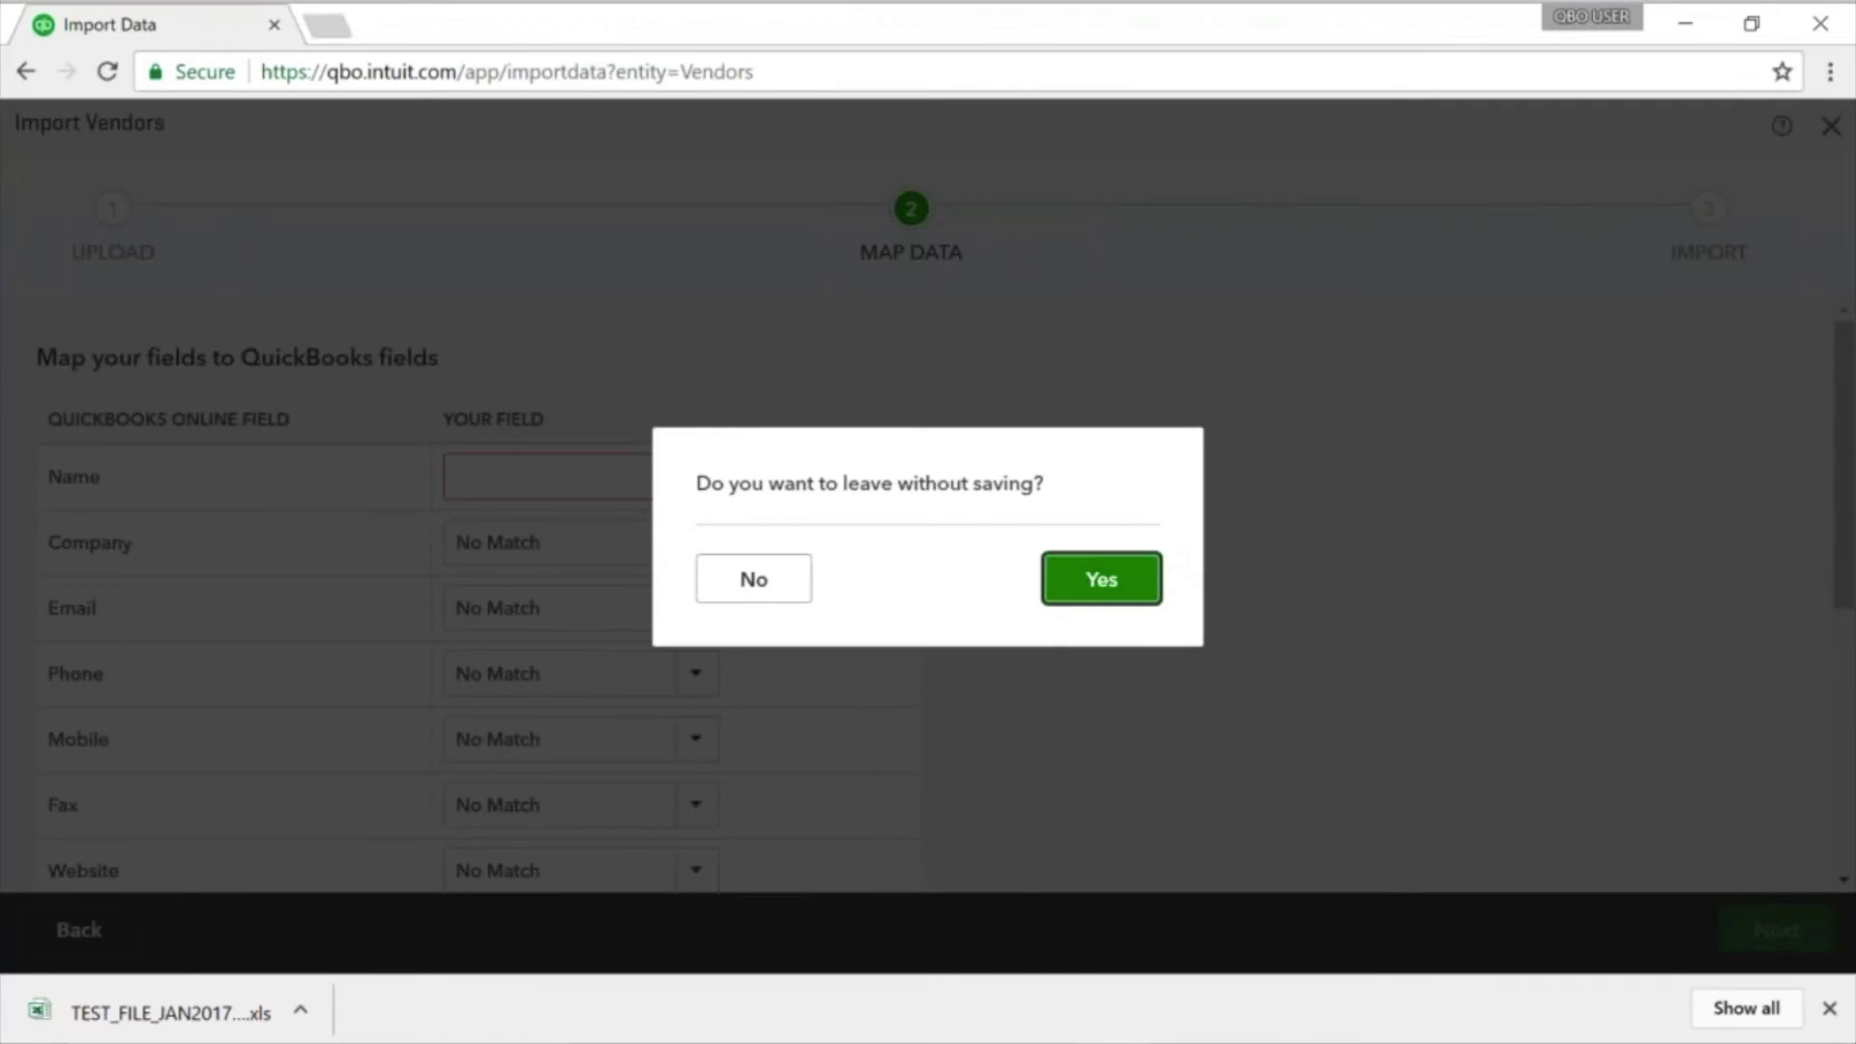
{"action": "left_click", "coordinate": [1098, 576]}
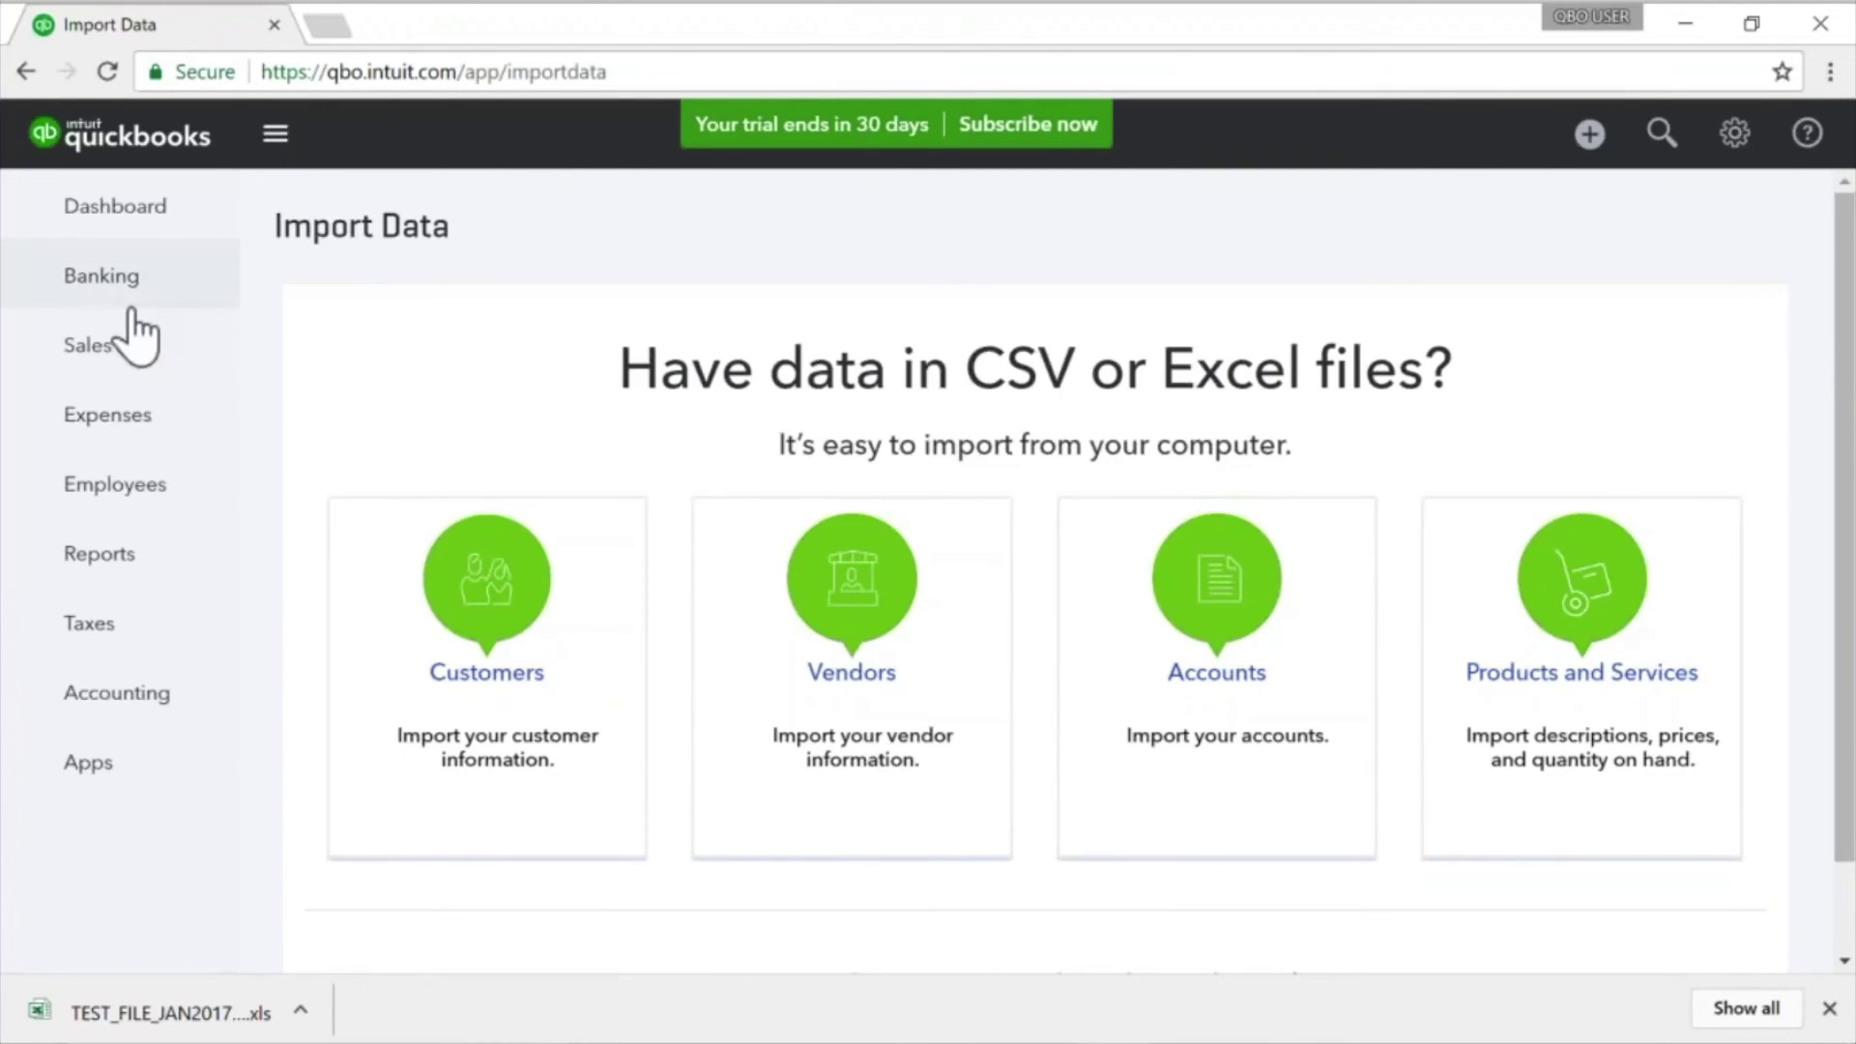
{"action": "left_click", "coordinate": [101, 275]}
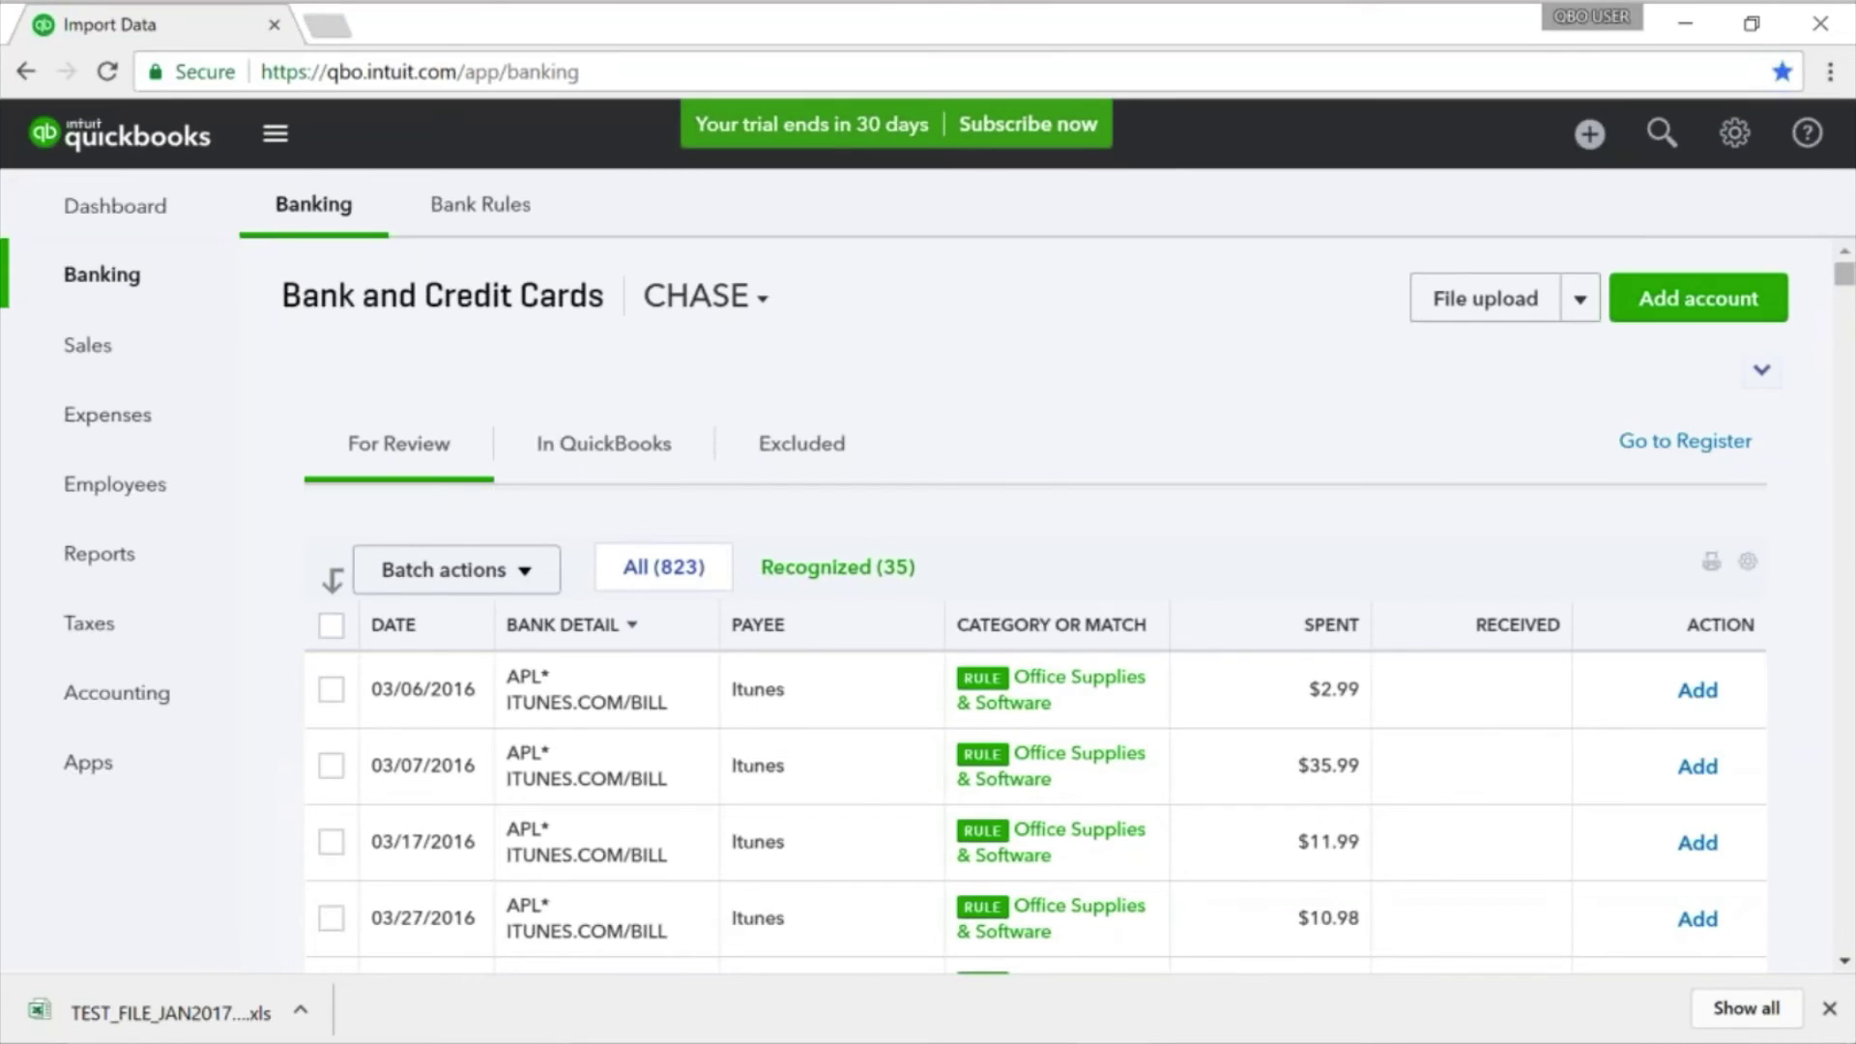
{"action": "left_click", "coordinate": [1682, 23]}
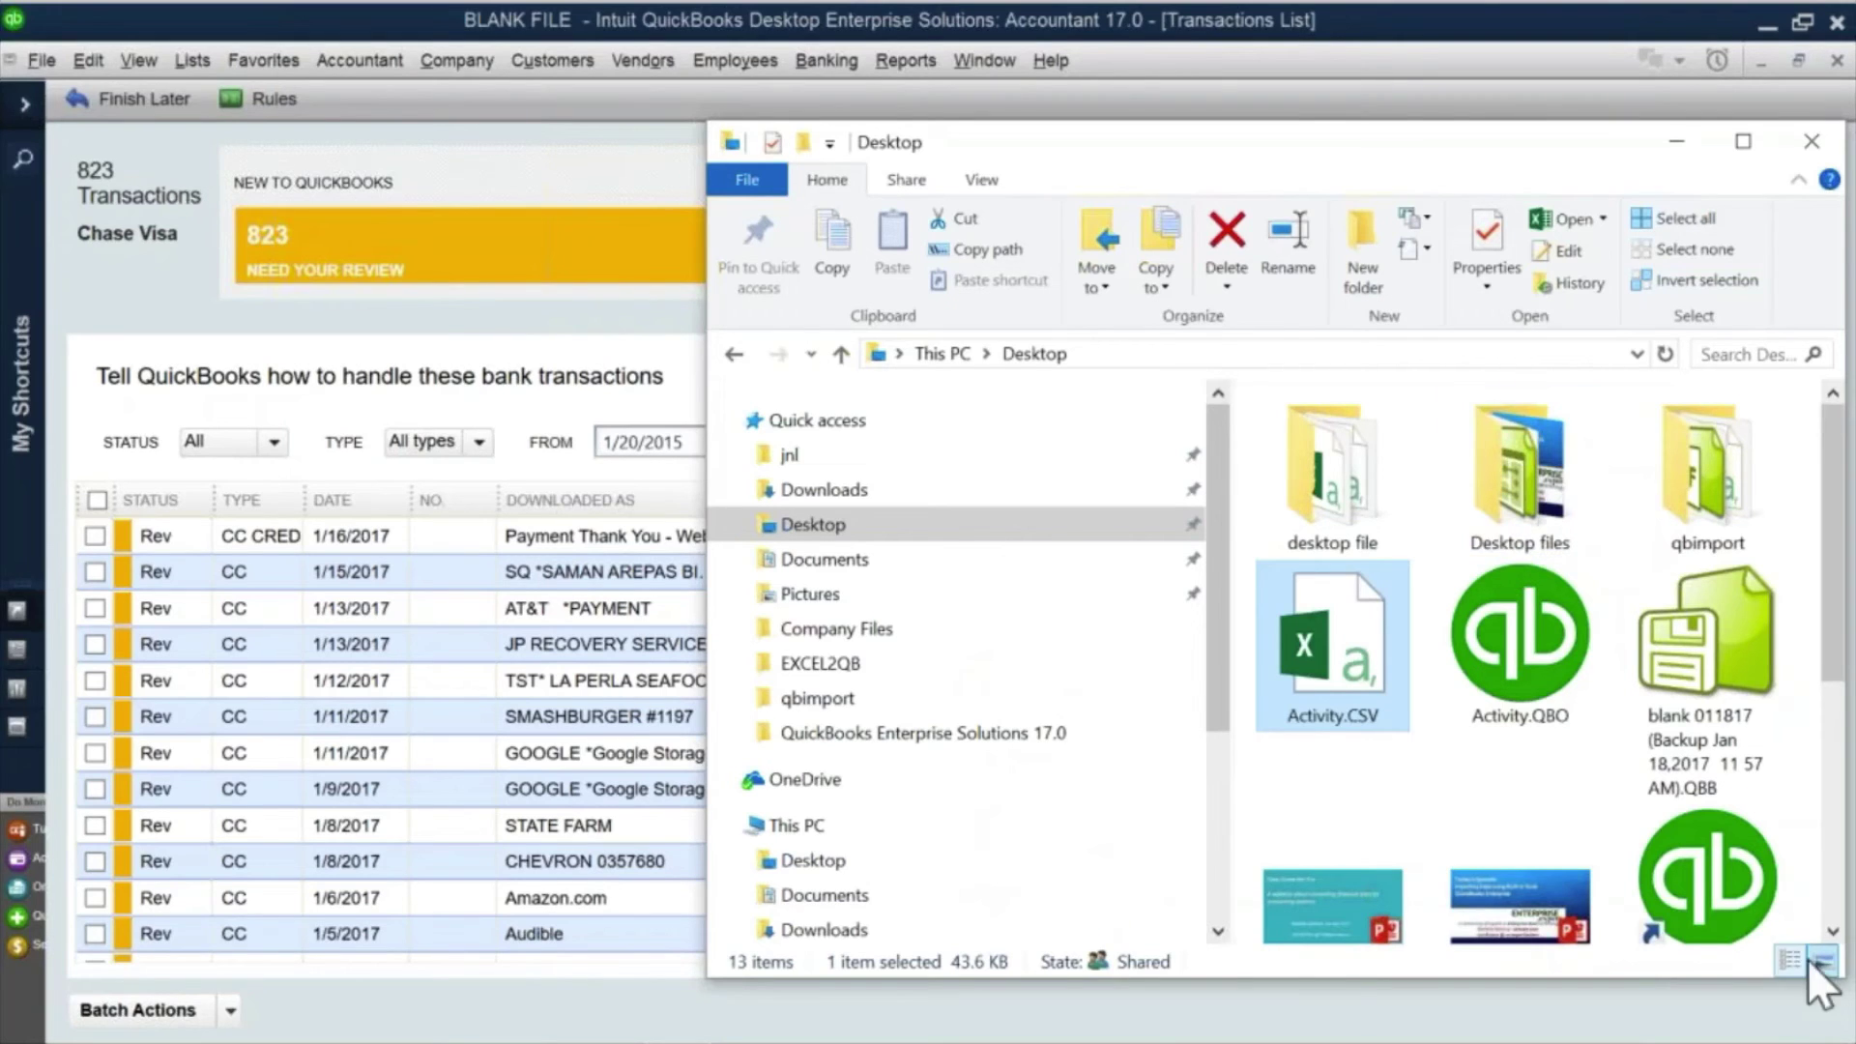
{"action": "left_click", "coordinate": [1827, 1017]}
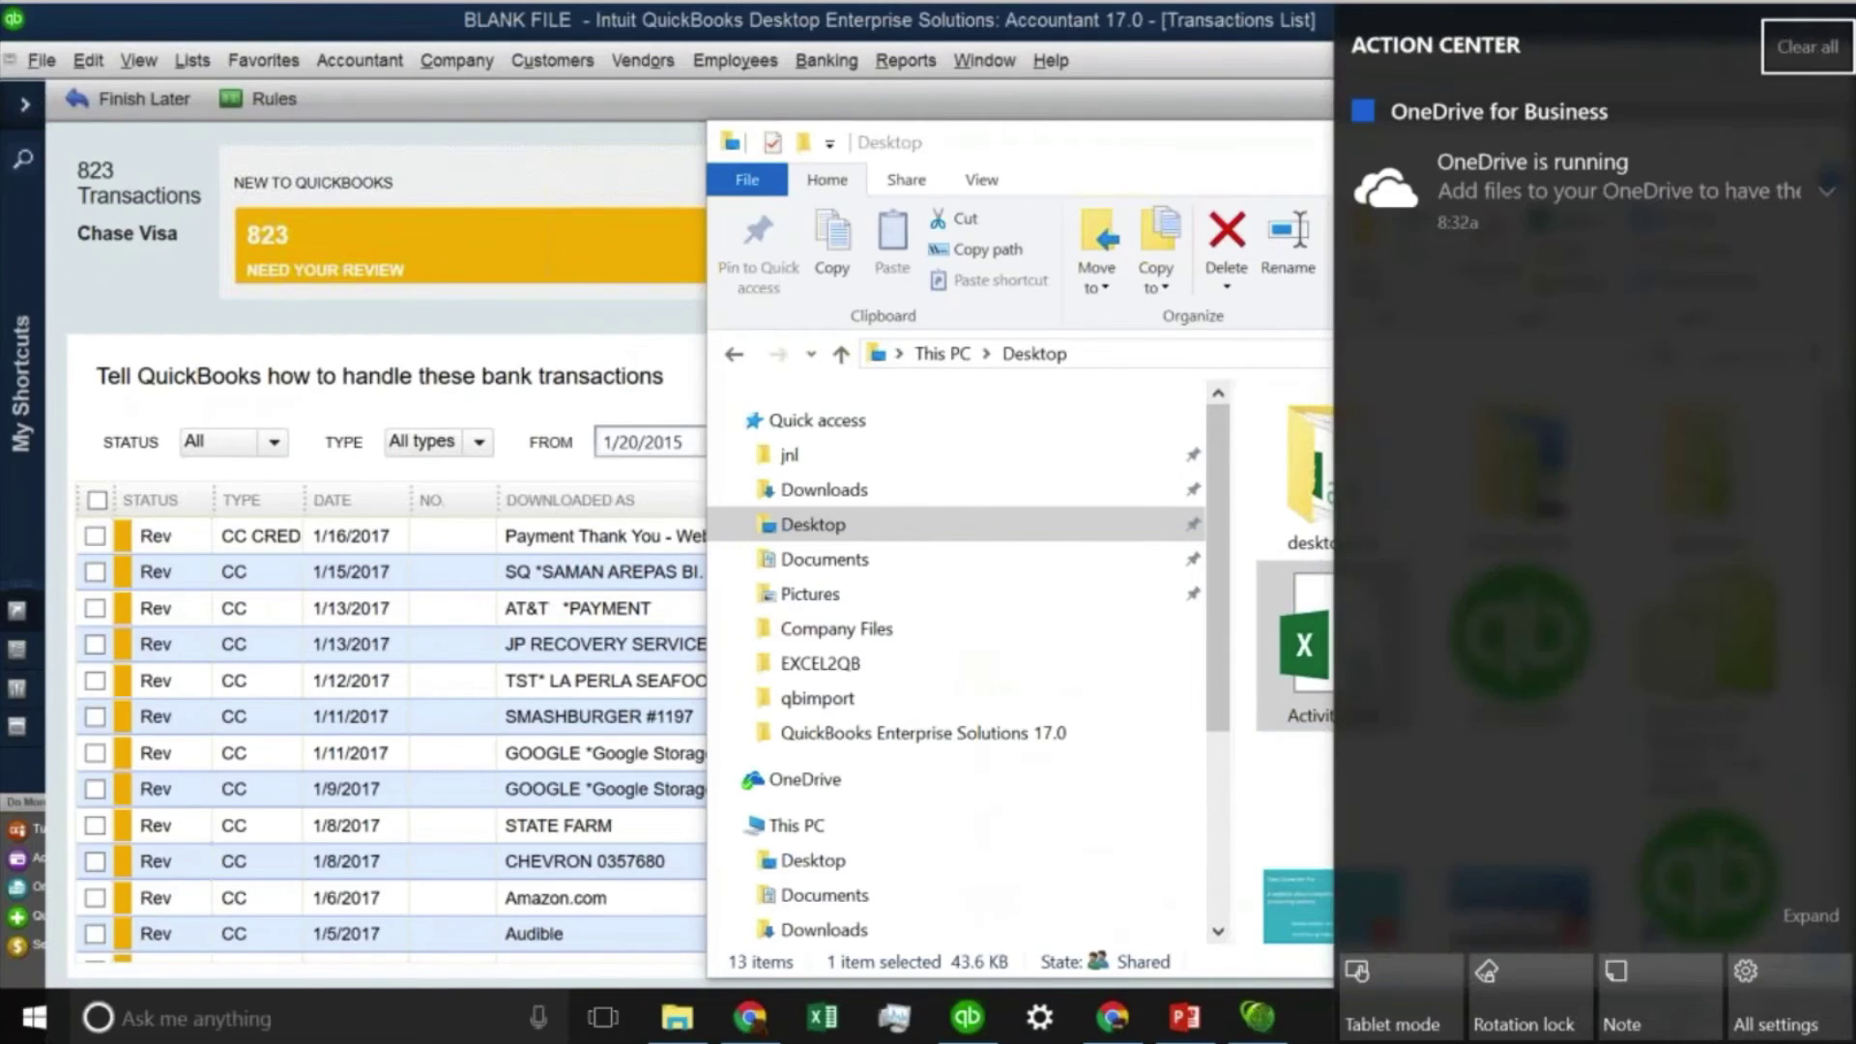
{"action": "left_click", "coordinate": [1297, 821]}
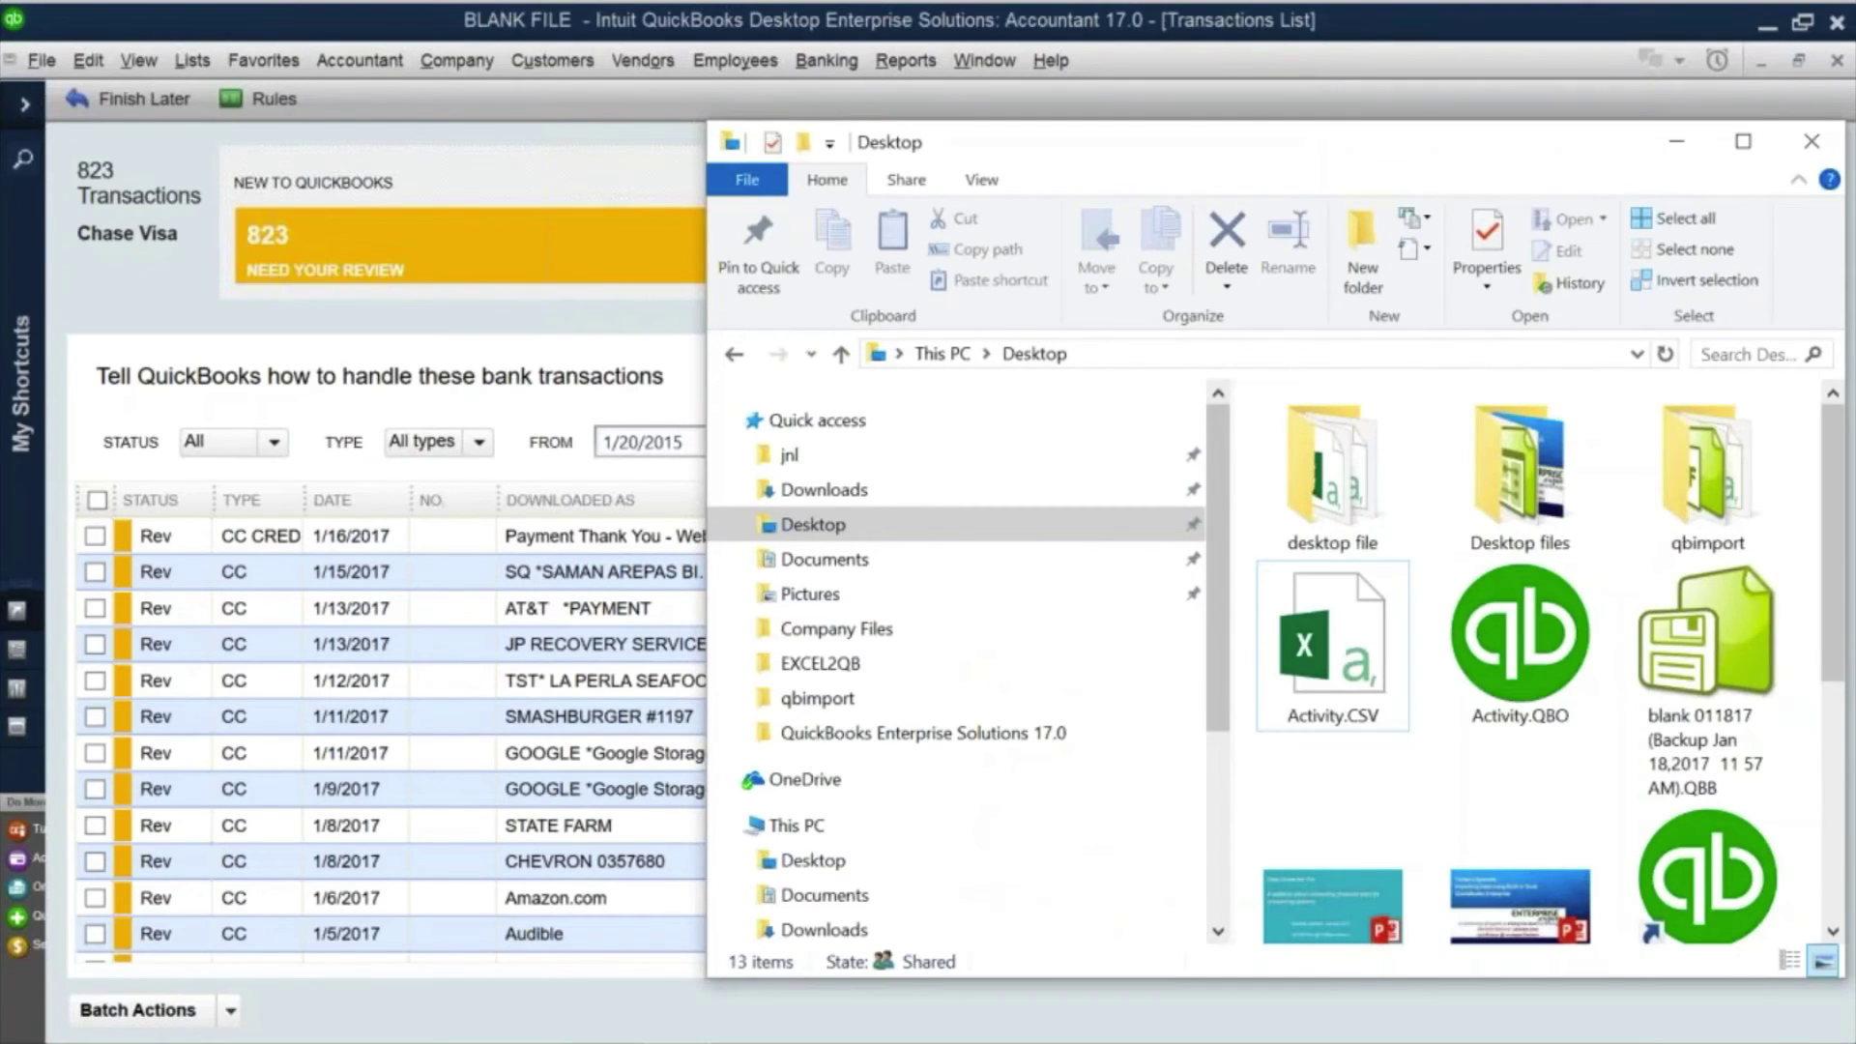
{"action": "left_click", "coordinate": [1661, 1017]}
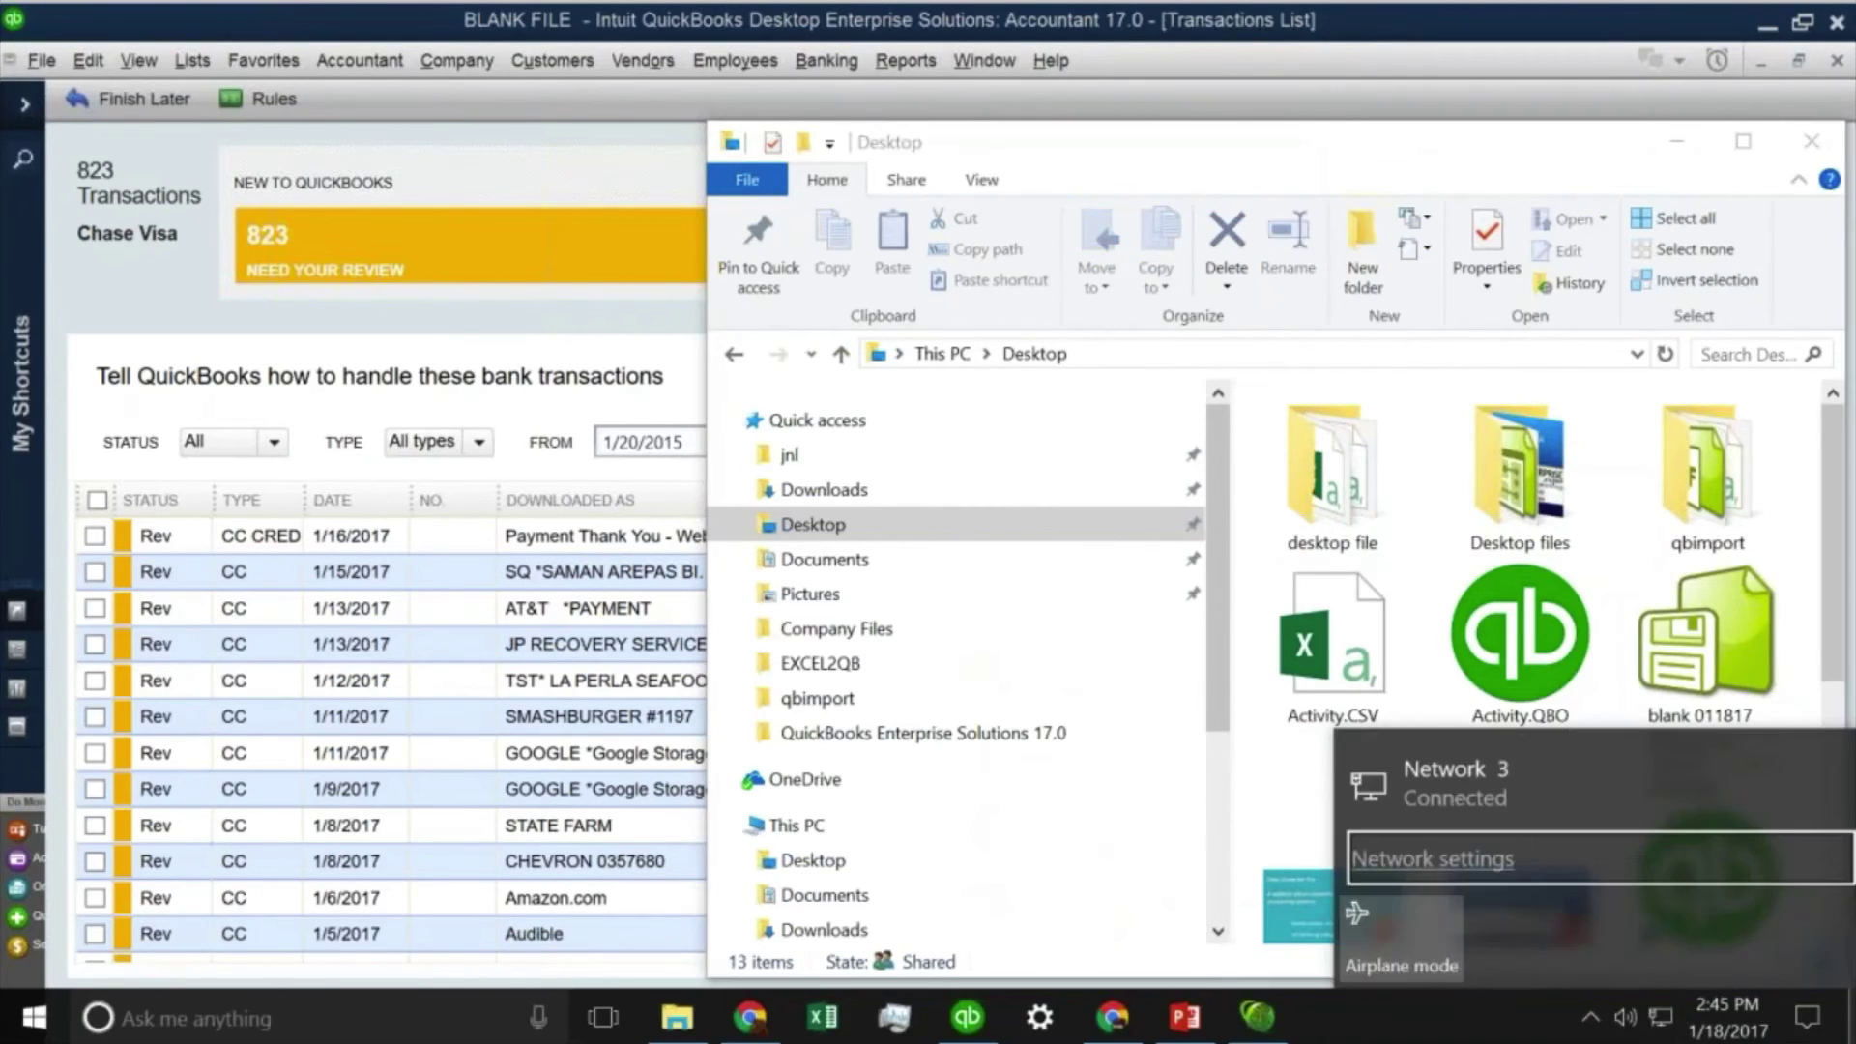
{"action": "left_click", "coordinate": [1660, 1017]}
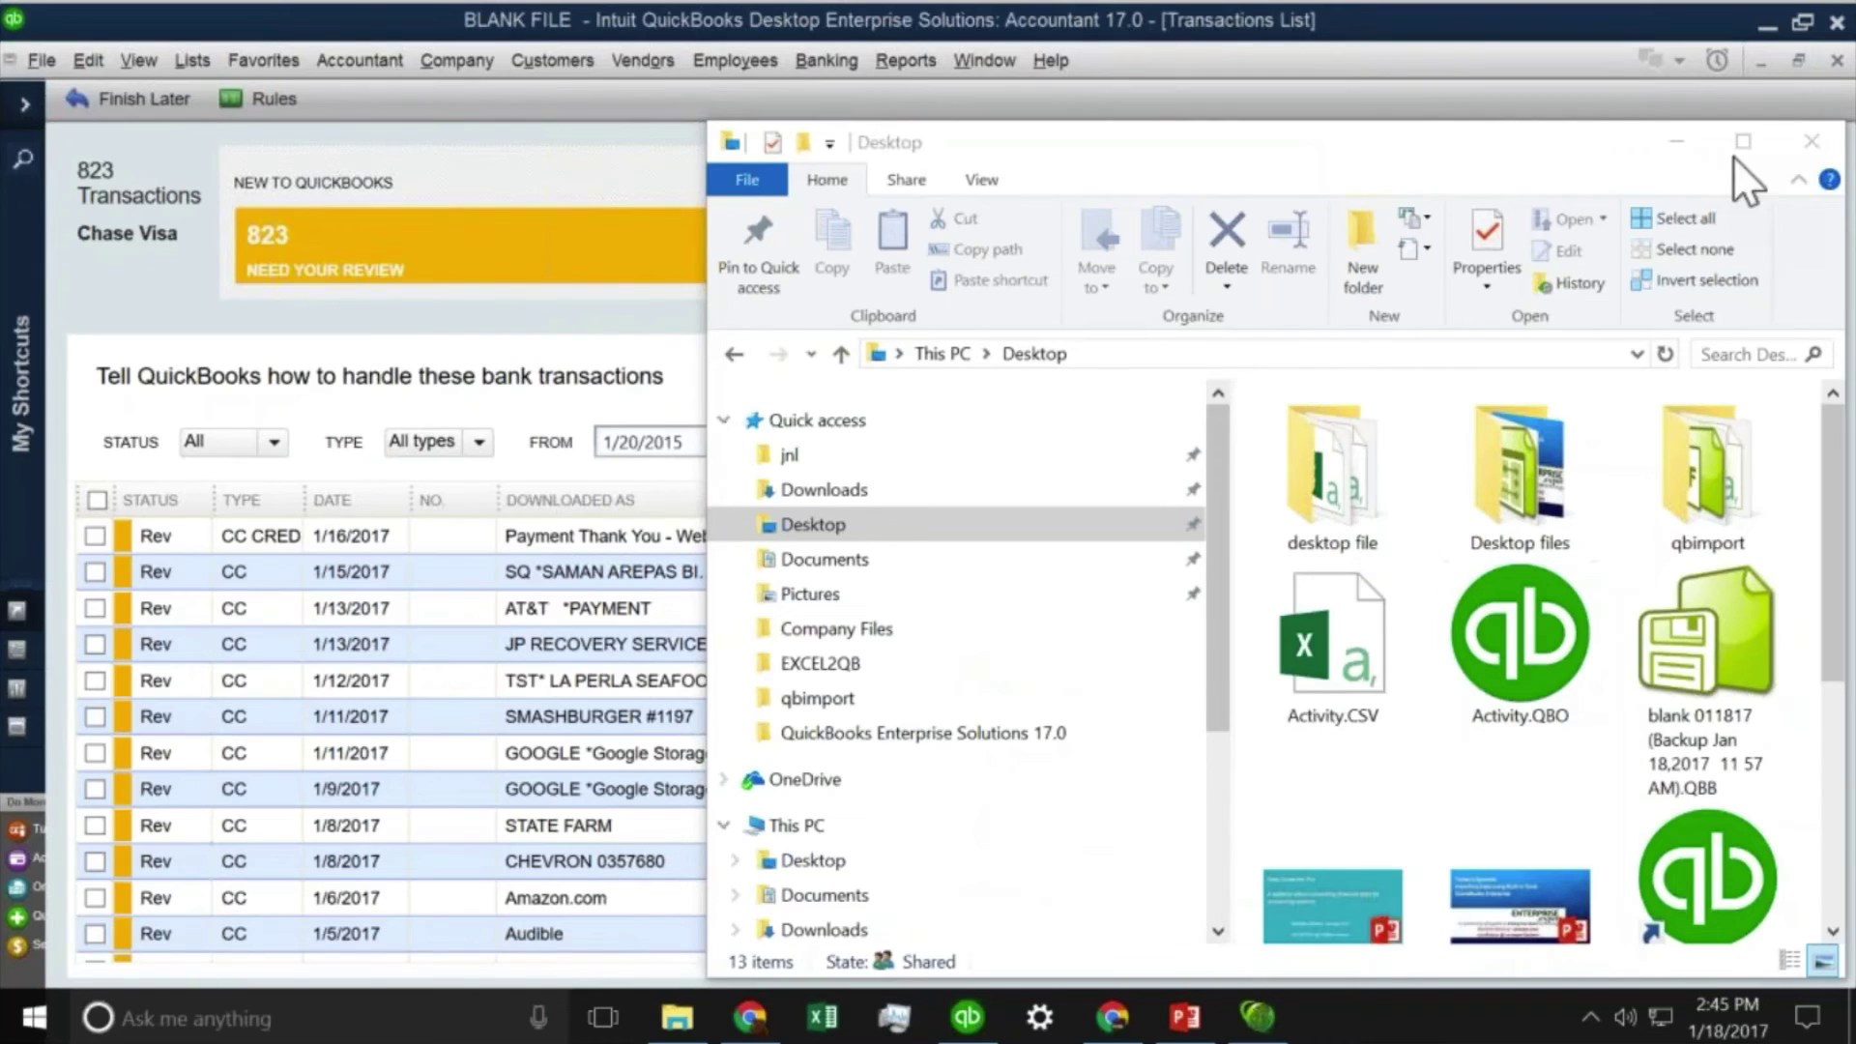
Step: Bring up 2qbo Convert Pro, minimize the other open windows, and place the converter clear of the desktop files
{"action": "left_click", "coordinate": [1680, 138]}
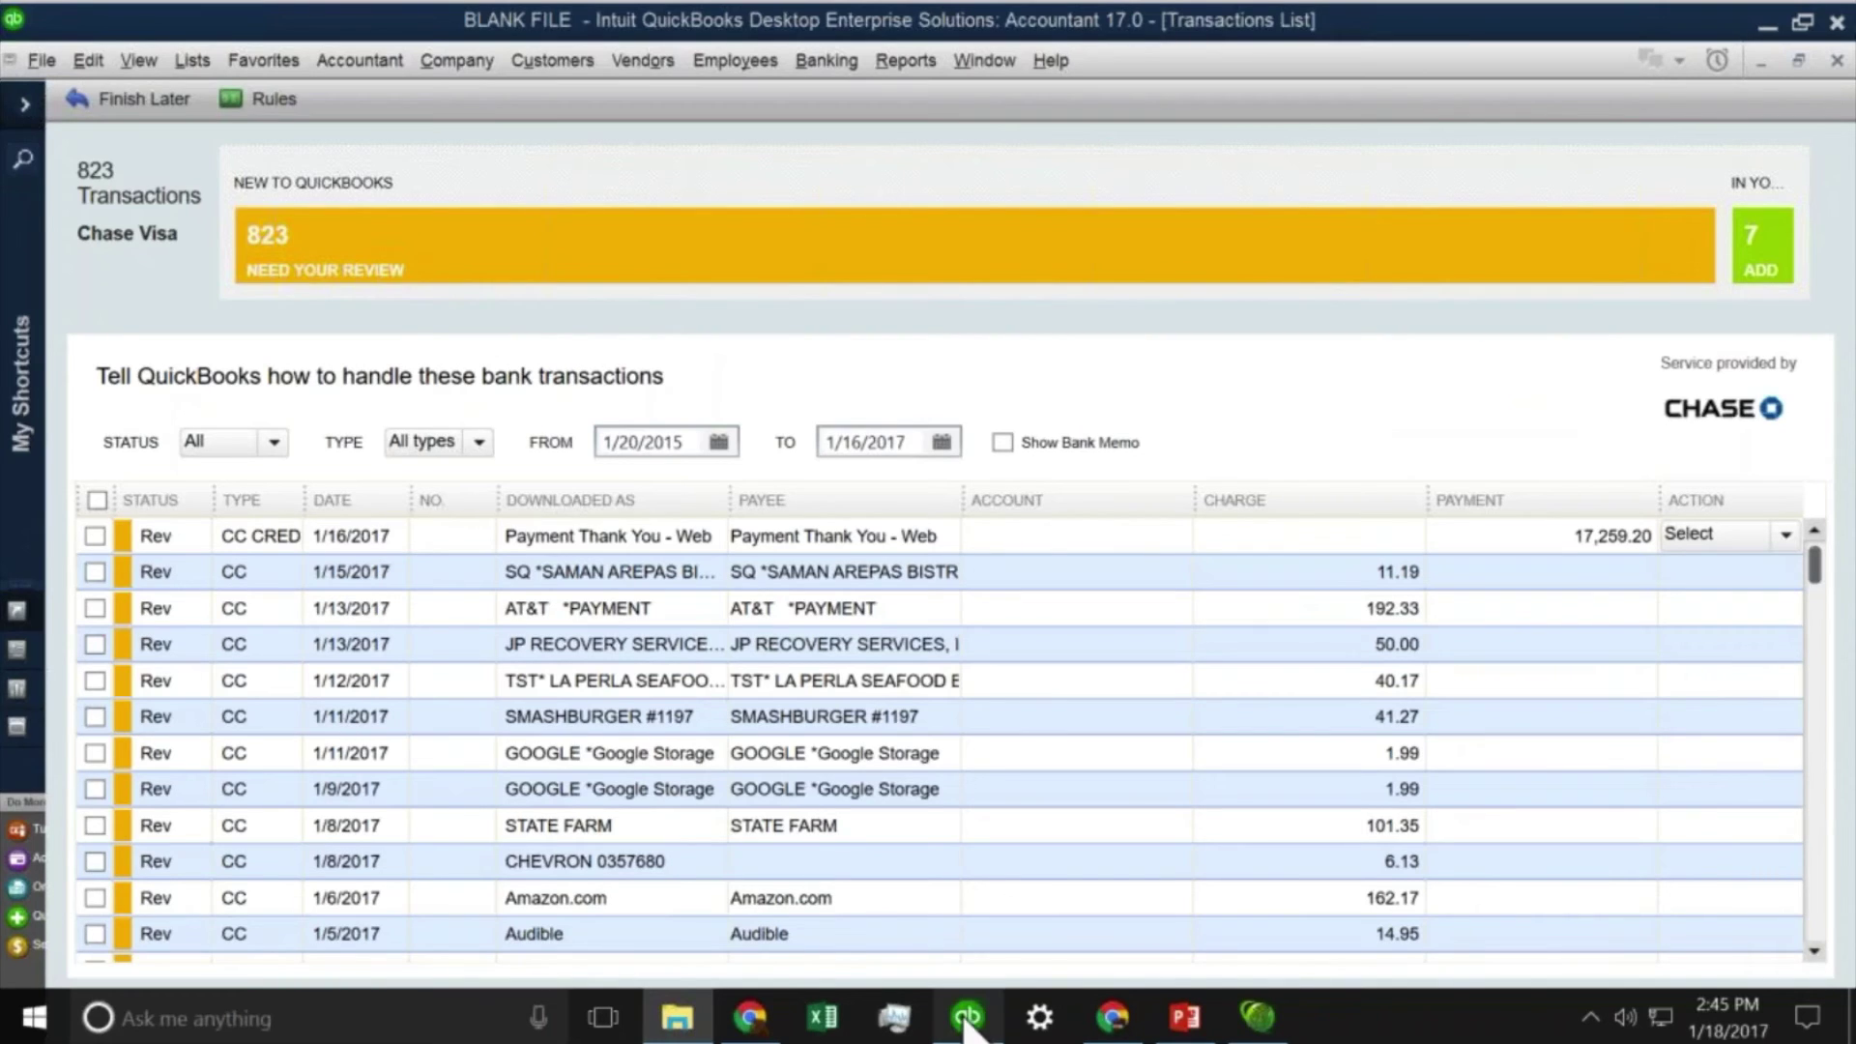
{"action": "left_click", "coordinate": [1123, 1026]}
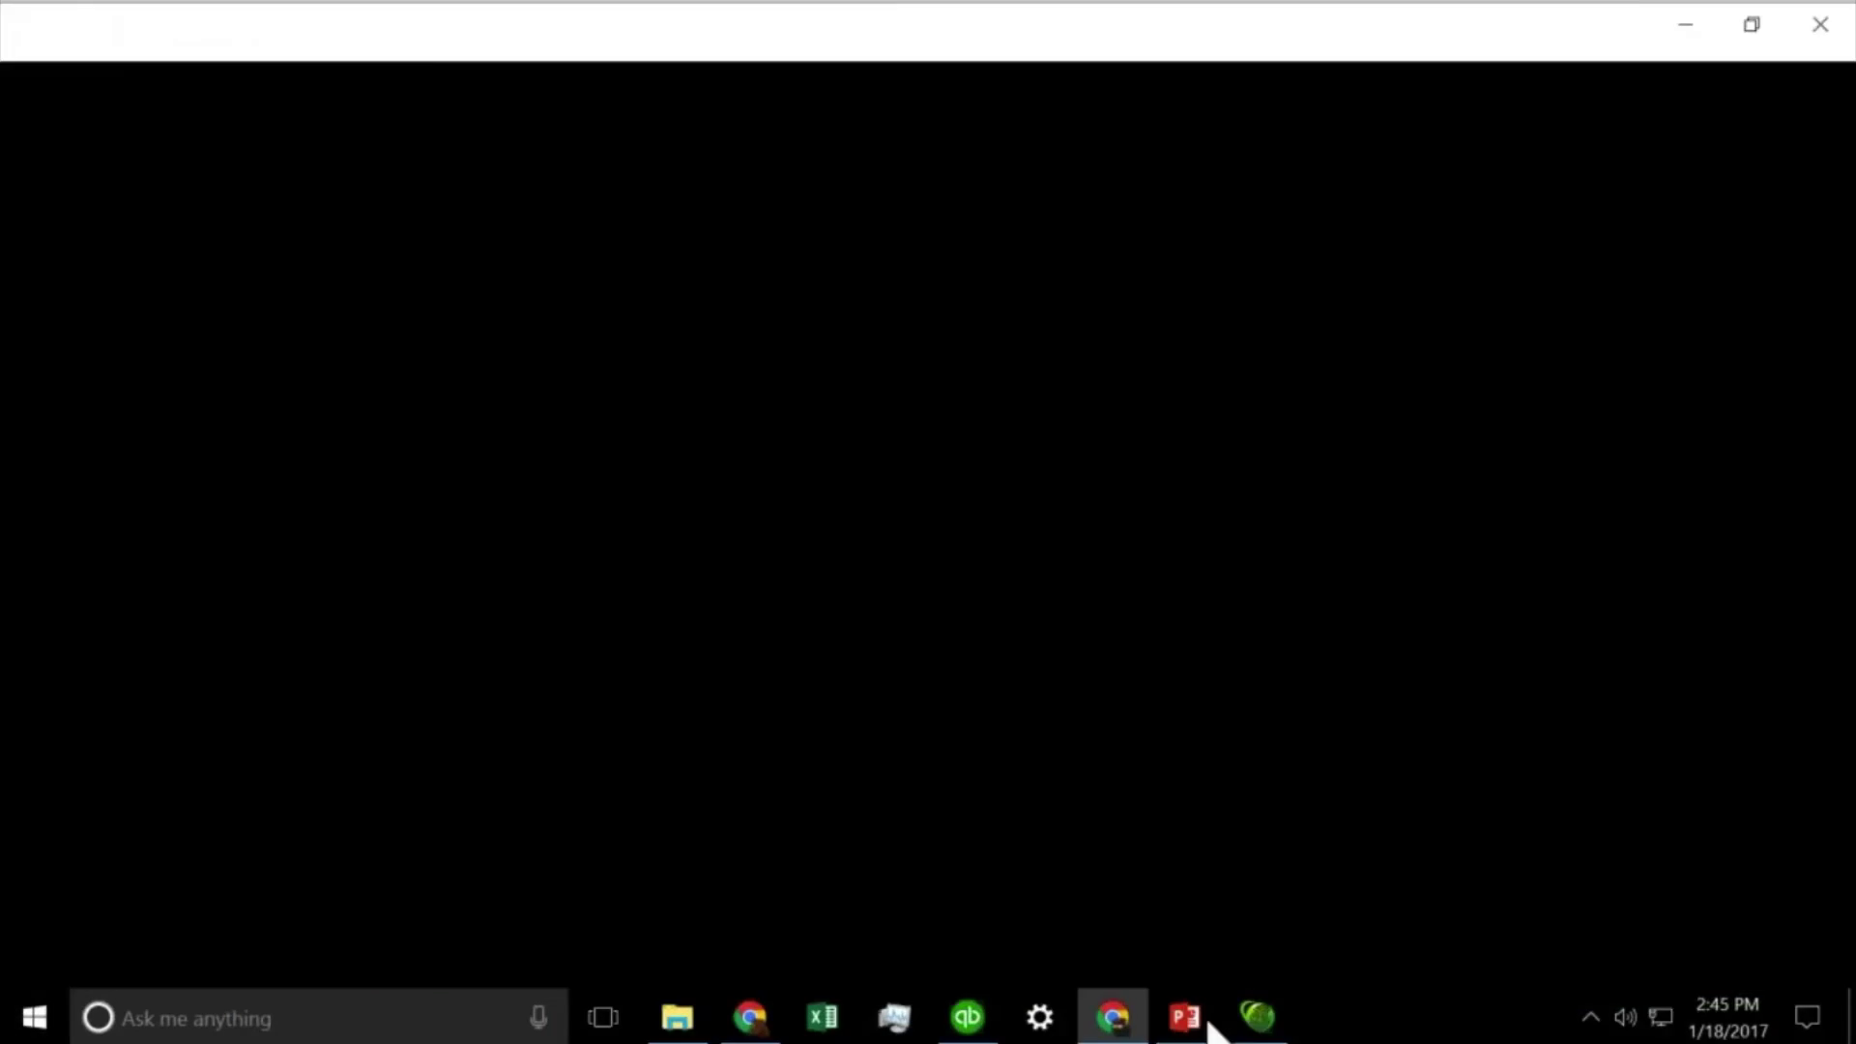
{"action": "left_click", "coordinate": [1249, 1027]}
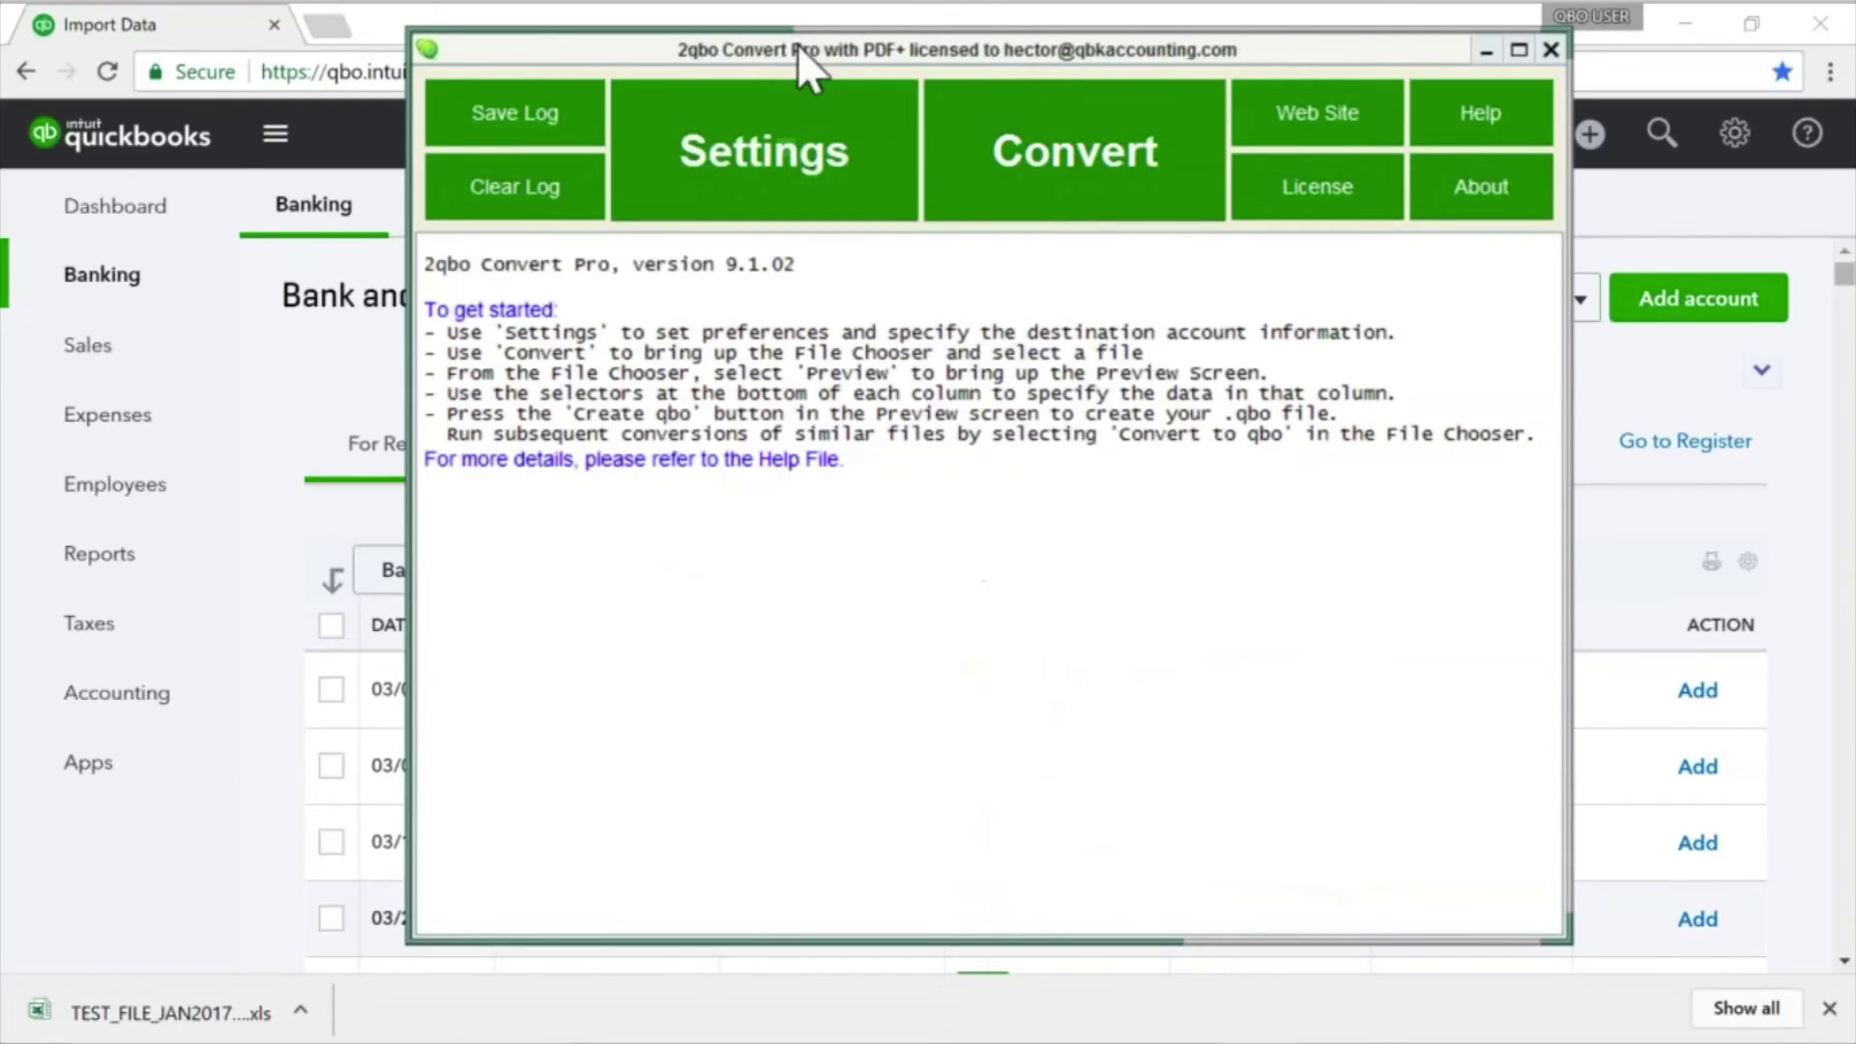
{"action": "left_click_drag", "start_coordinate": [796, 45], "coordinate": [700, 44]}
{"action": "left_click", "coordinate": [1683, 23]}
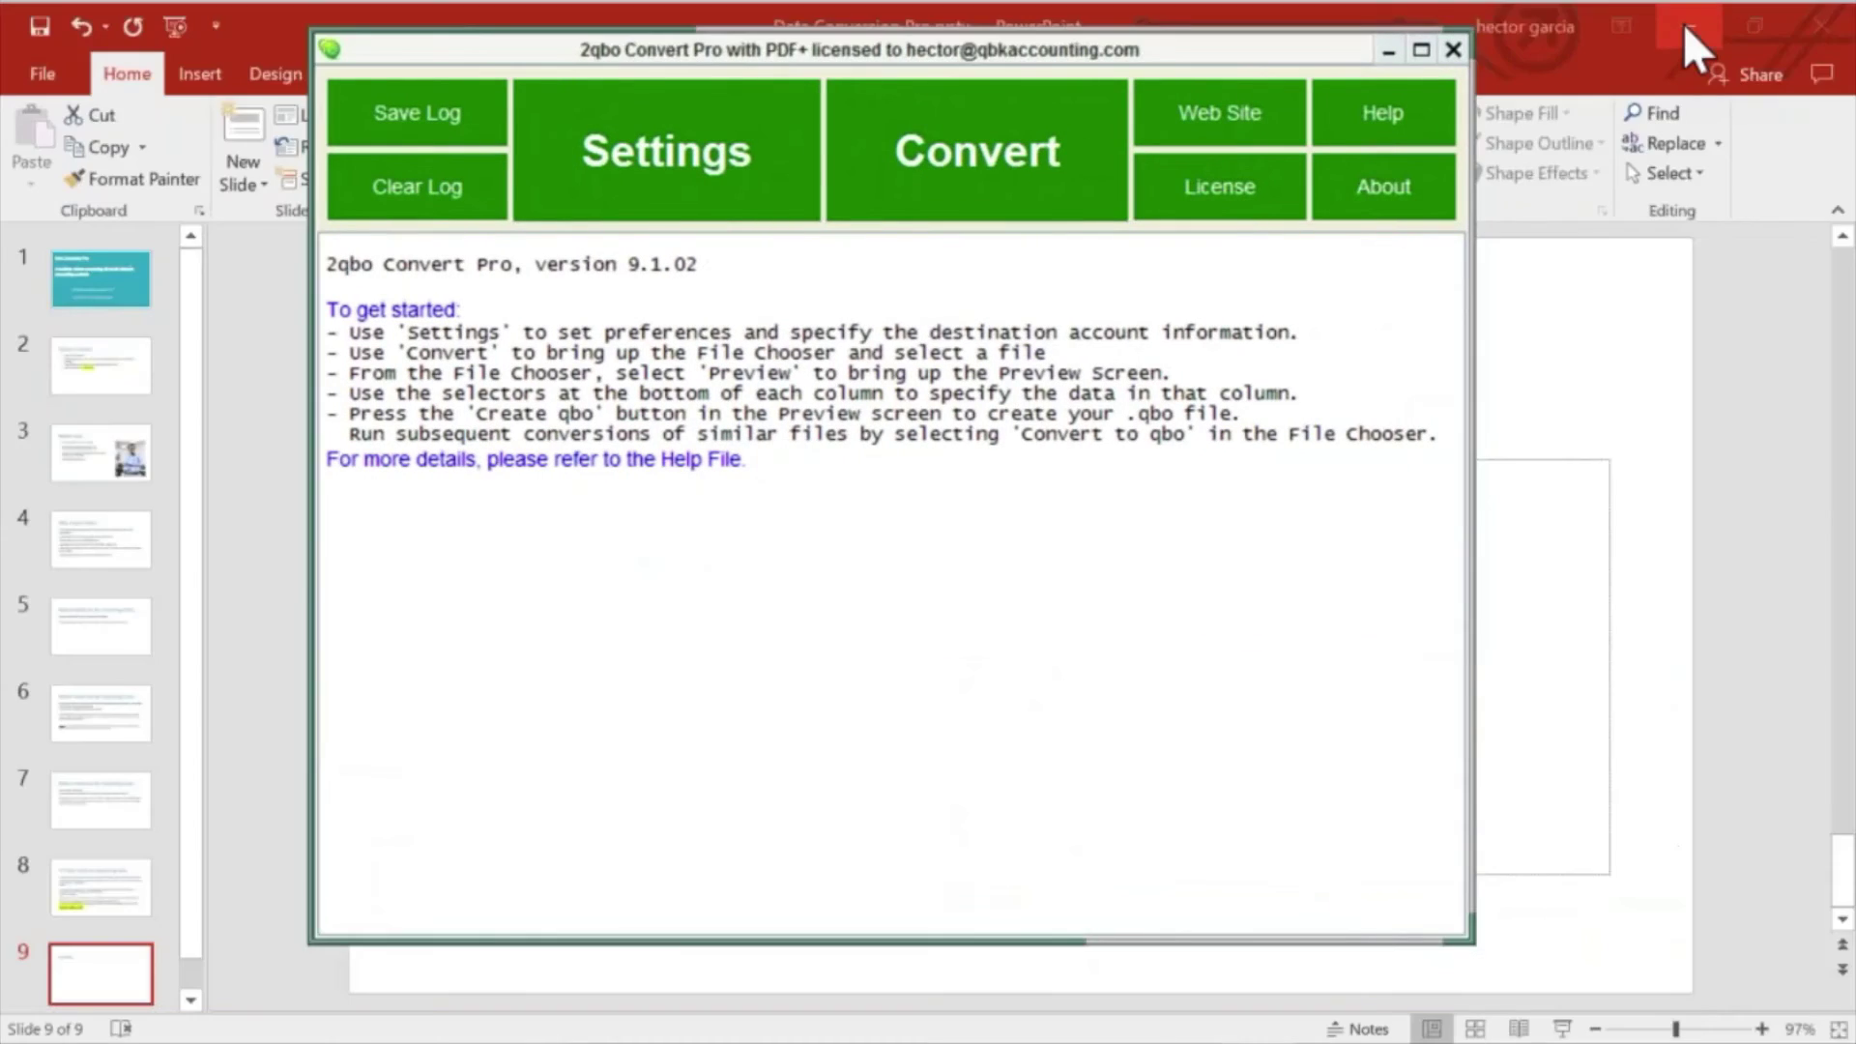
{"action": "left_click", "coordinate": [1684, 23]}
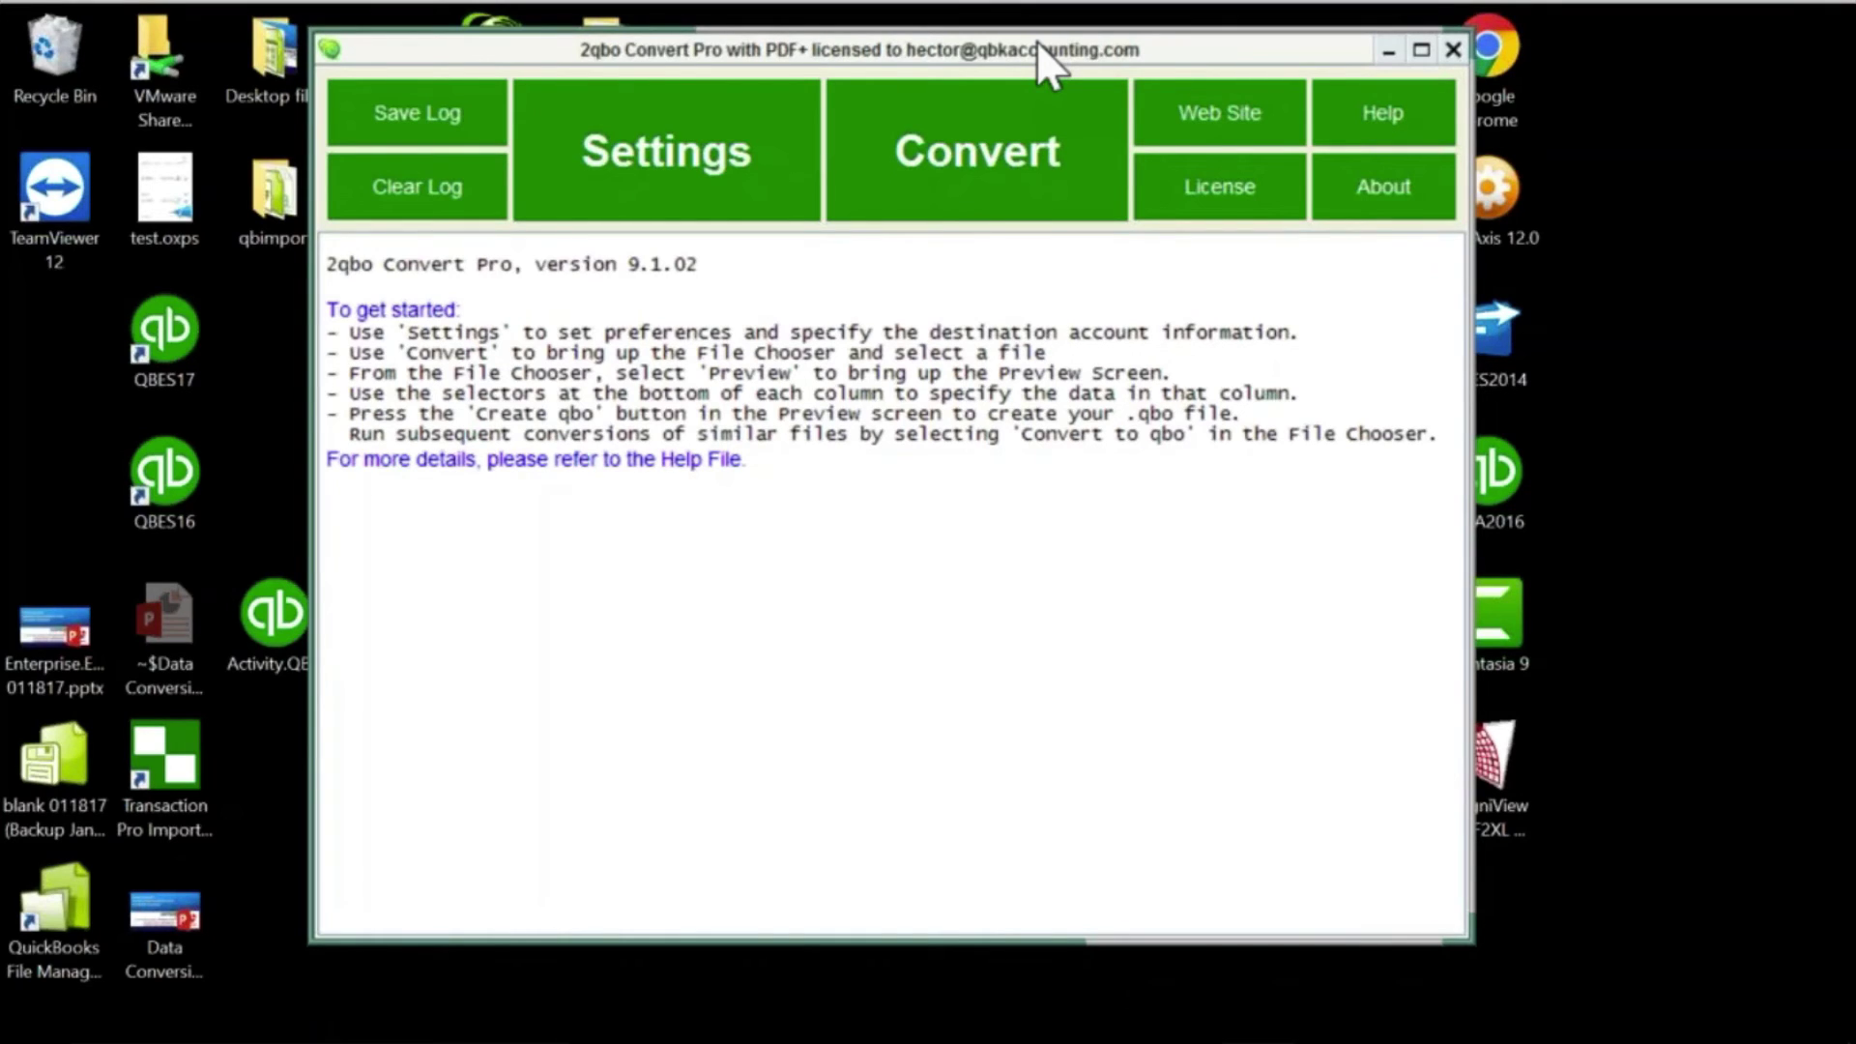
{"action": "left_click_drag", "start_coordinate": [839, 58], "coordinate": [1152, 66]}
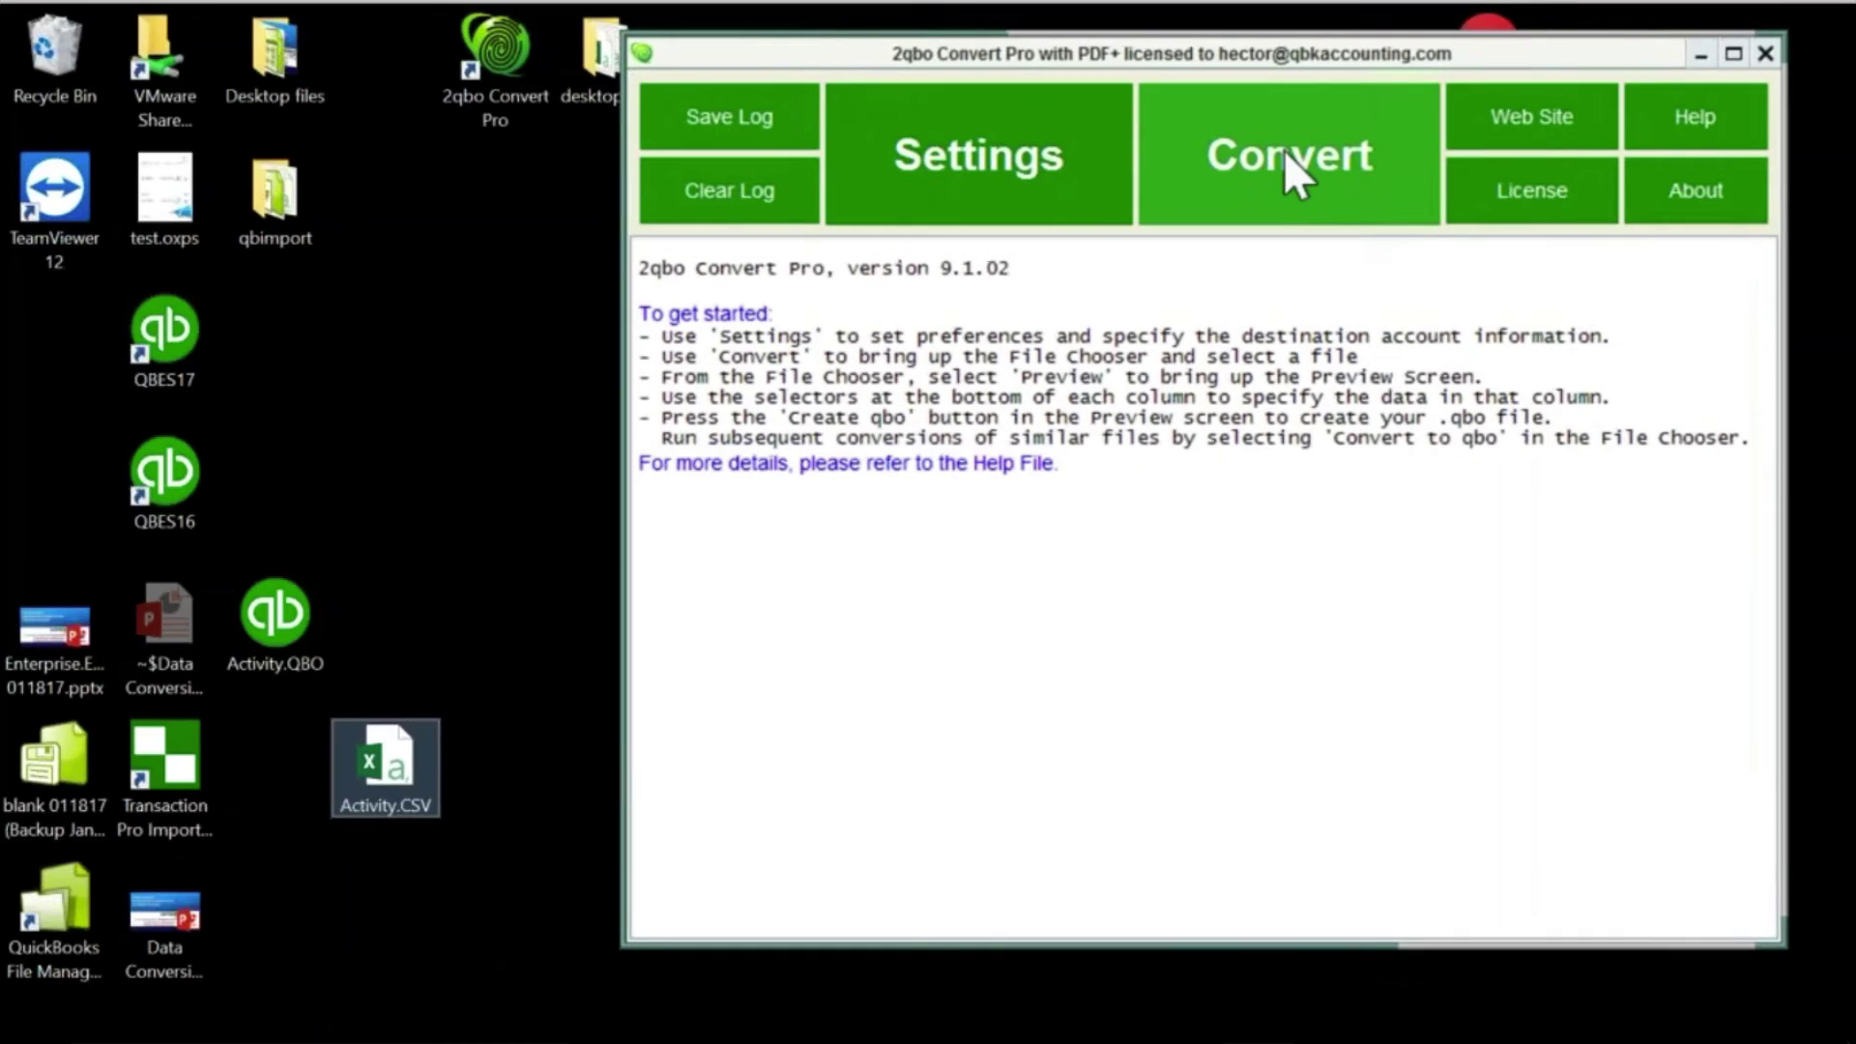
Step: In the converter settings, keep the account type as Credit Card and browse the financial institution lookup without changing the selection
{"action": "left_click", "coordinate": [1075, 143]}
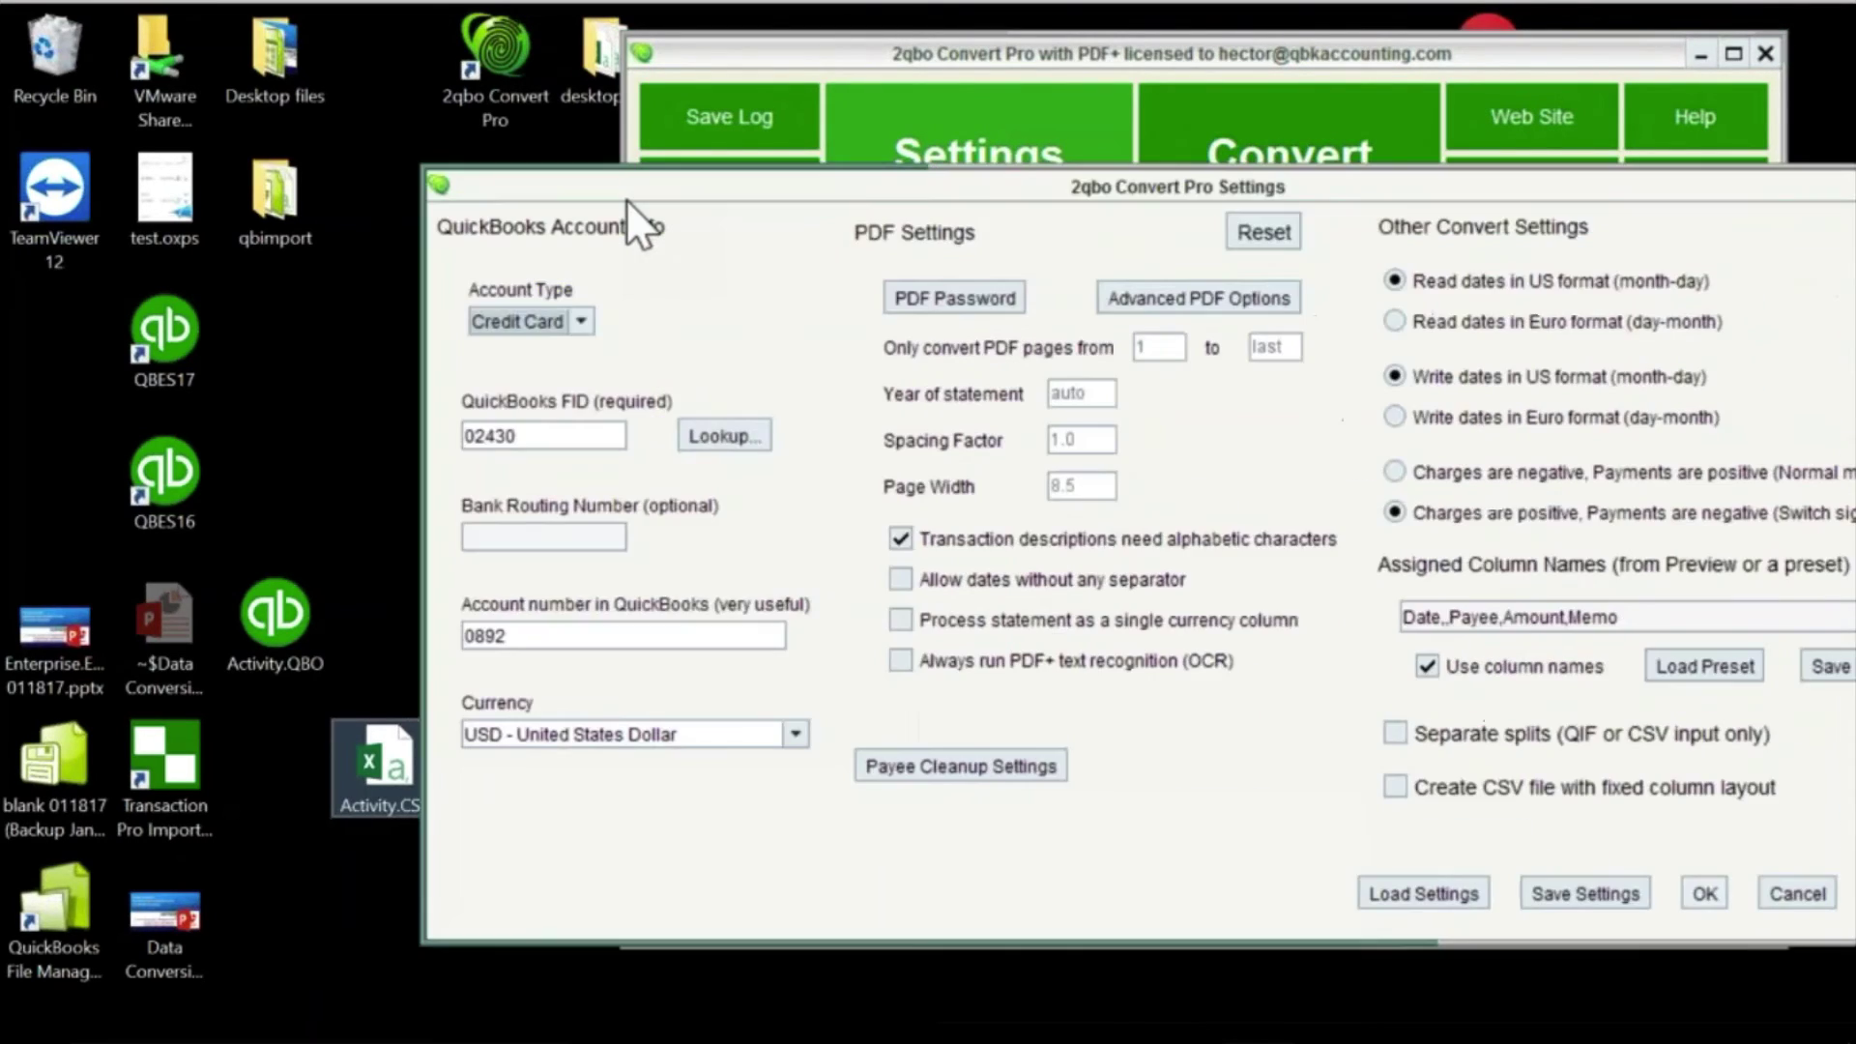
{"action": "left_click", "coordinate": [578, 325]}
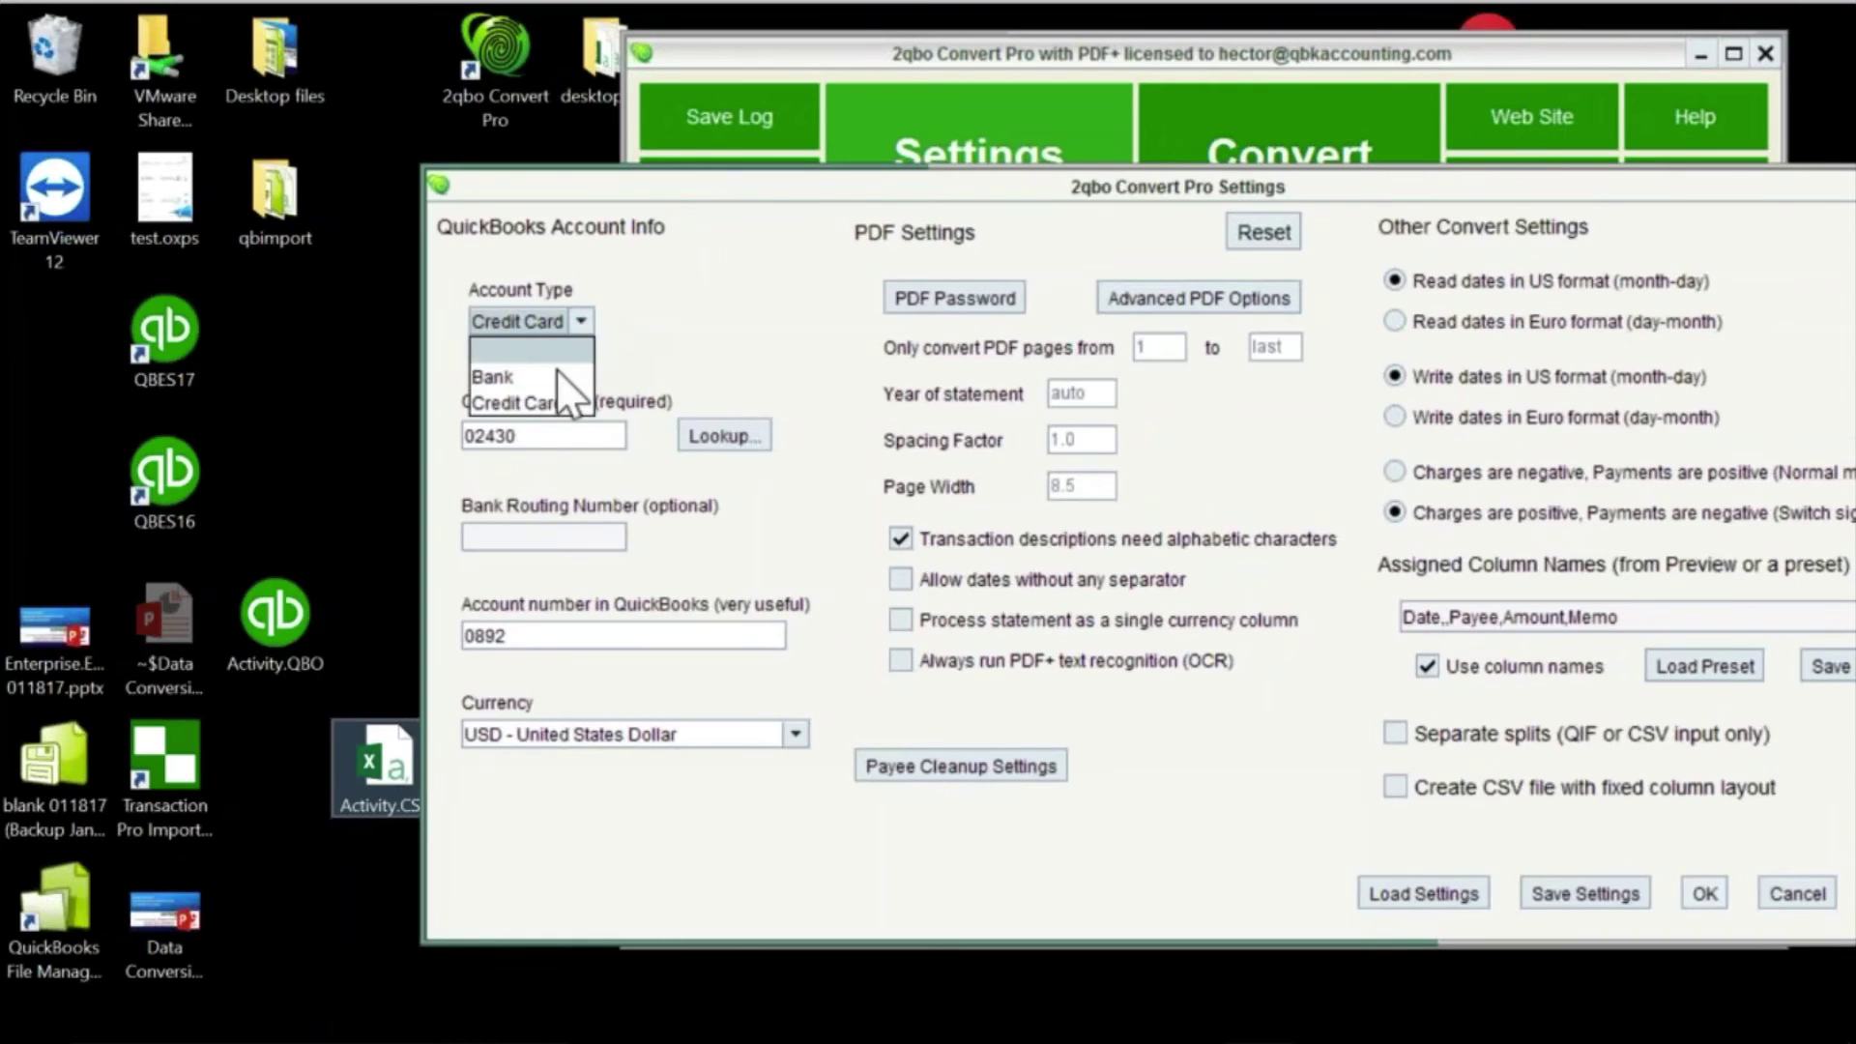
{"action": "left_click", "coordinate": [553, 398]}
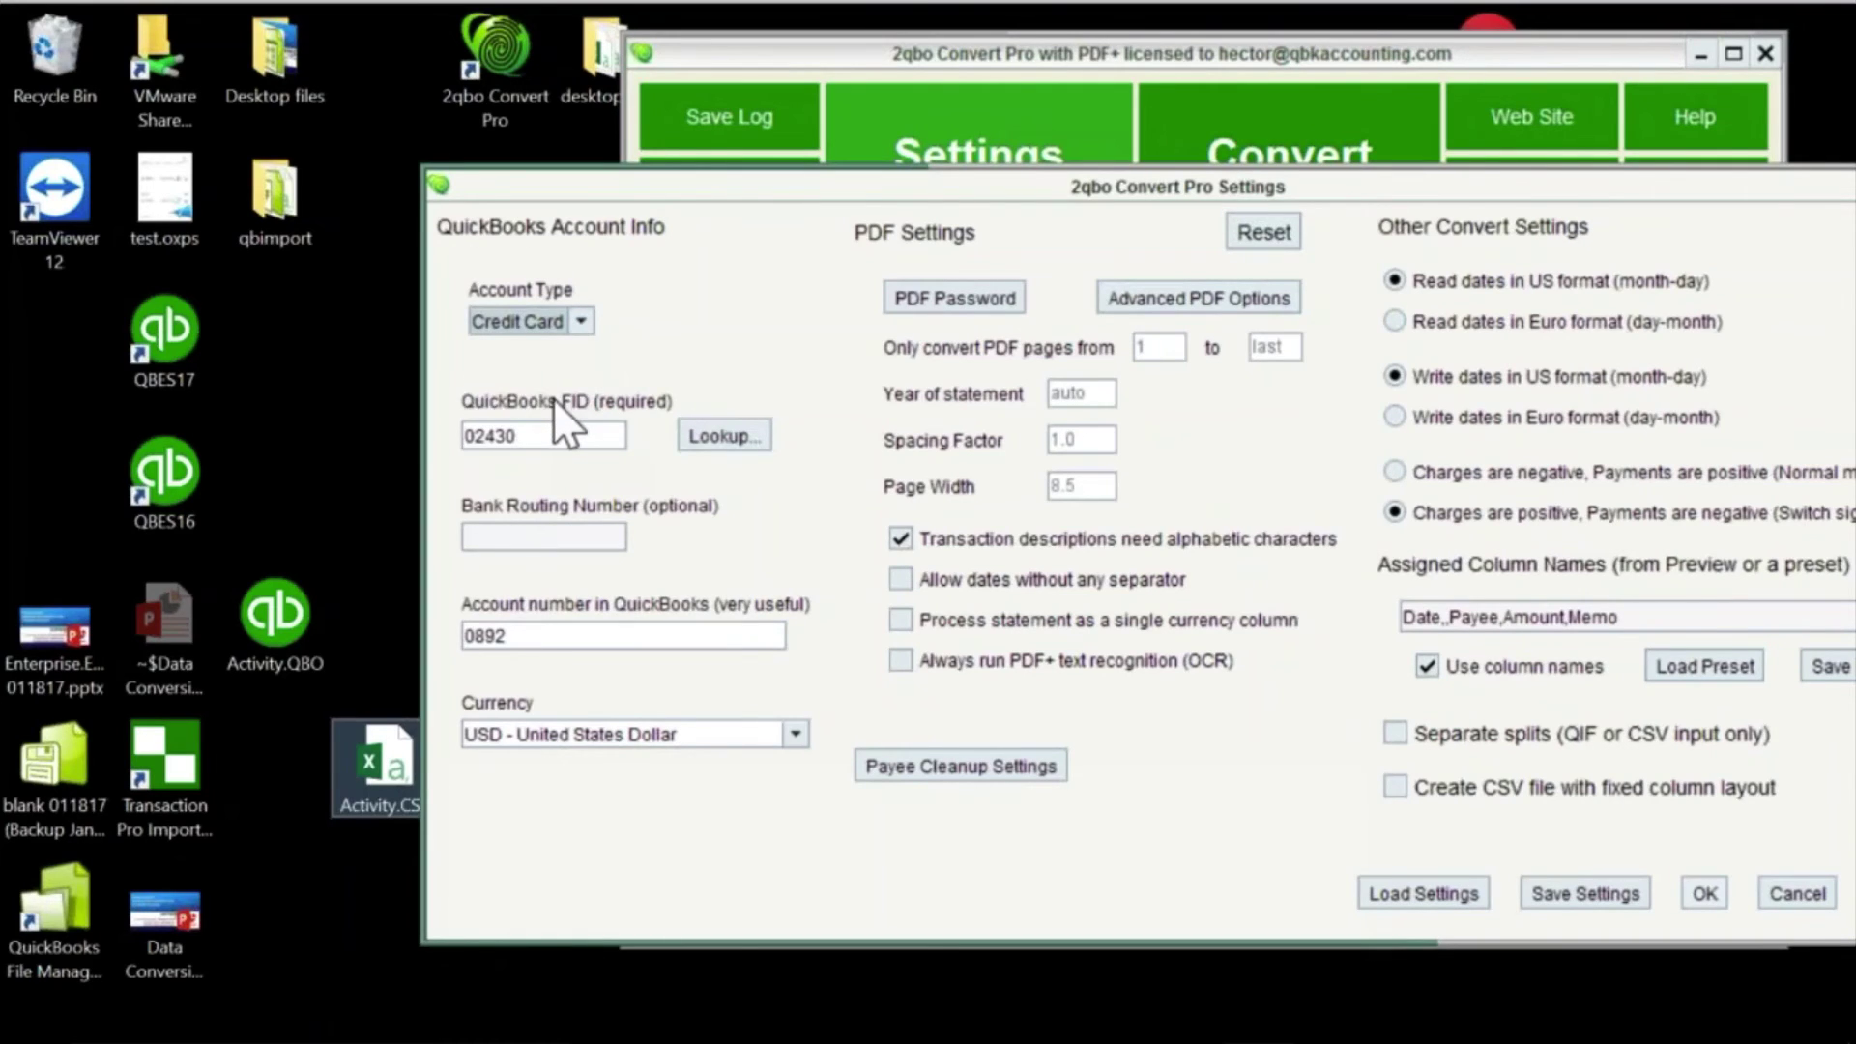
{"action": "left_click", "coordinate": [752, 428]}
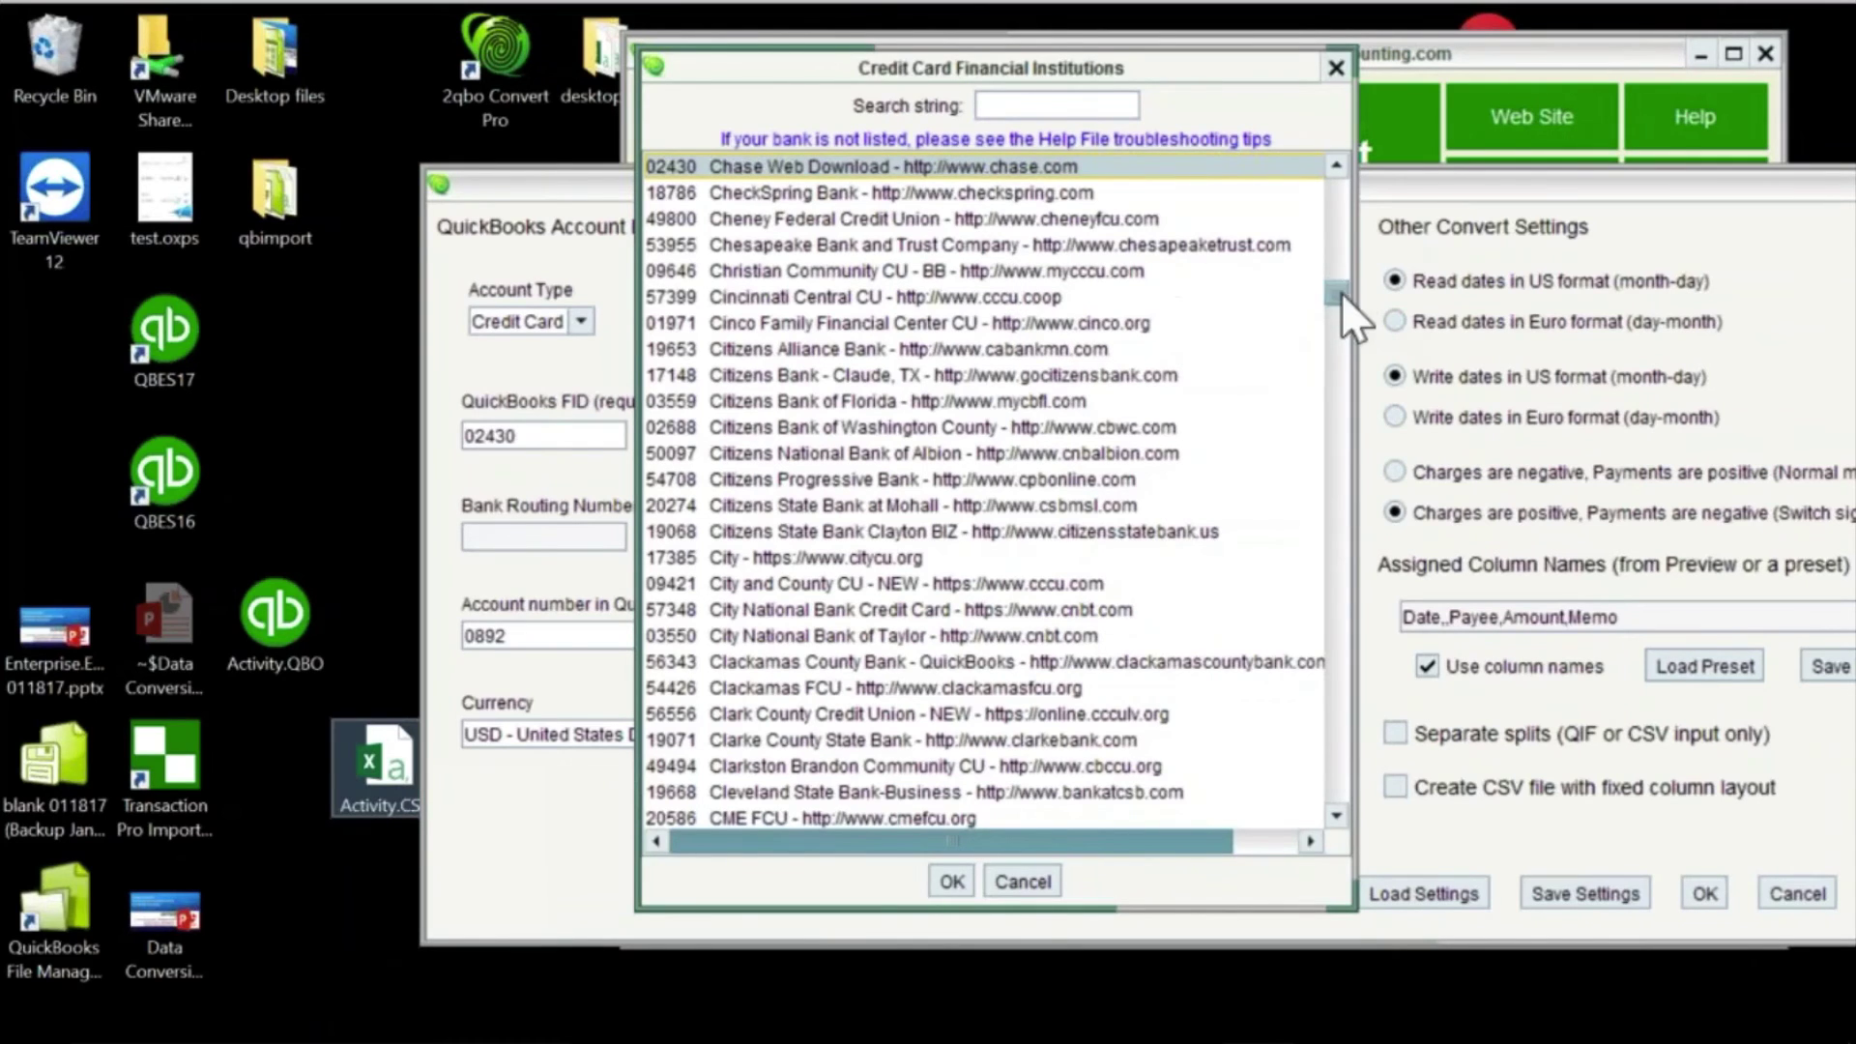
{"action": "left_click_drag", "start_coordinate": [1342, 293], "coordinate": [1332, 357]}
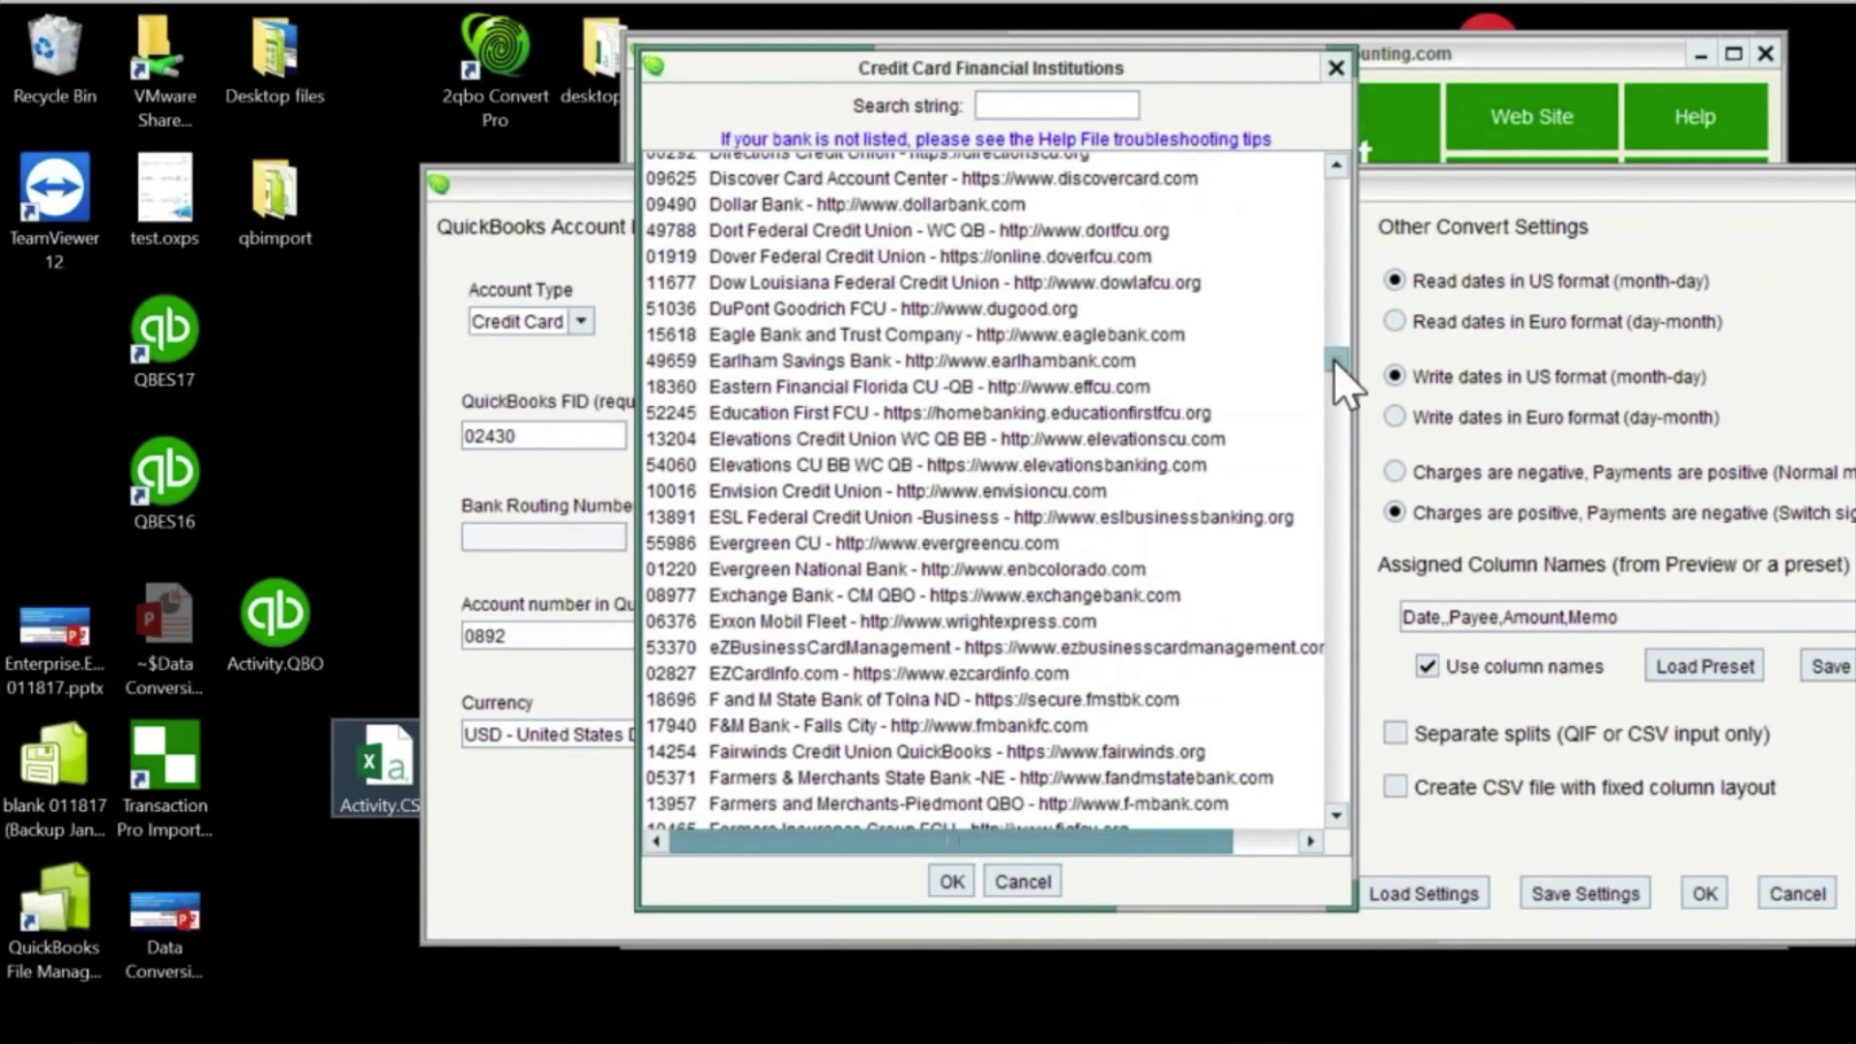
{"action": "left_click", "coordinate": [1044, 874]}
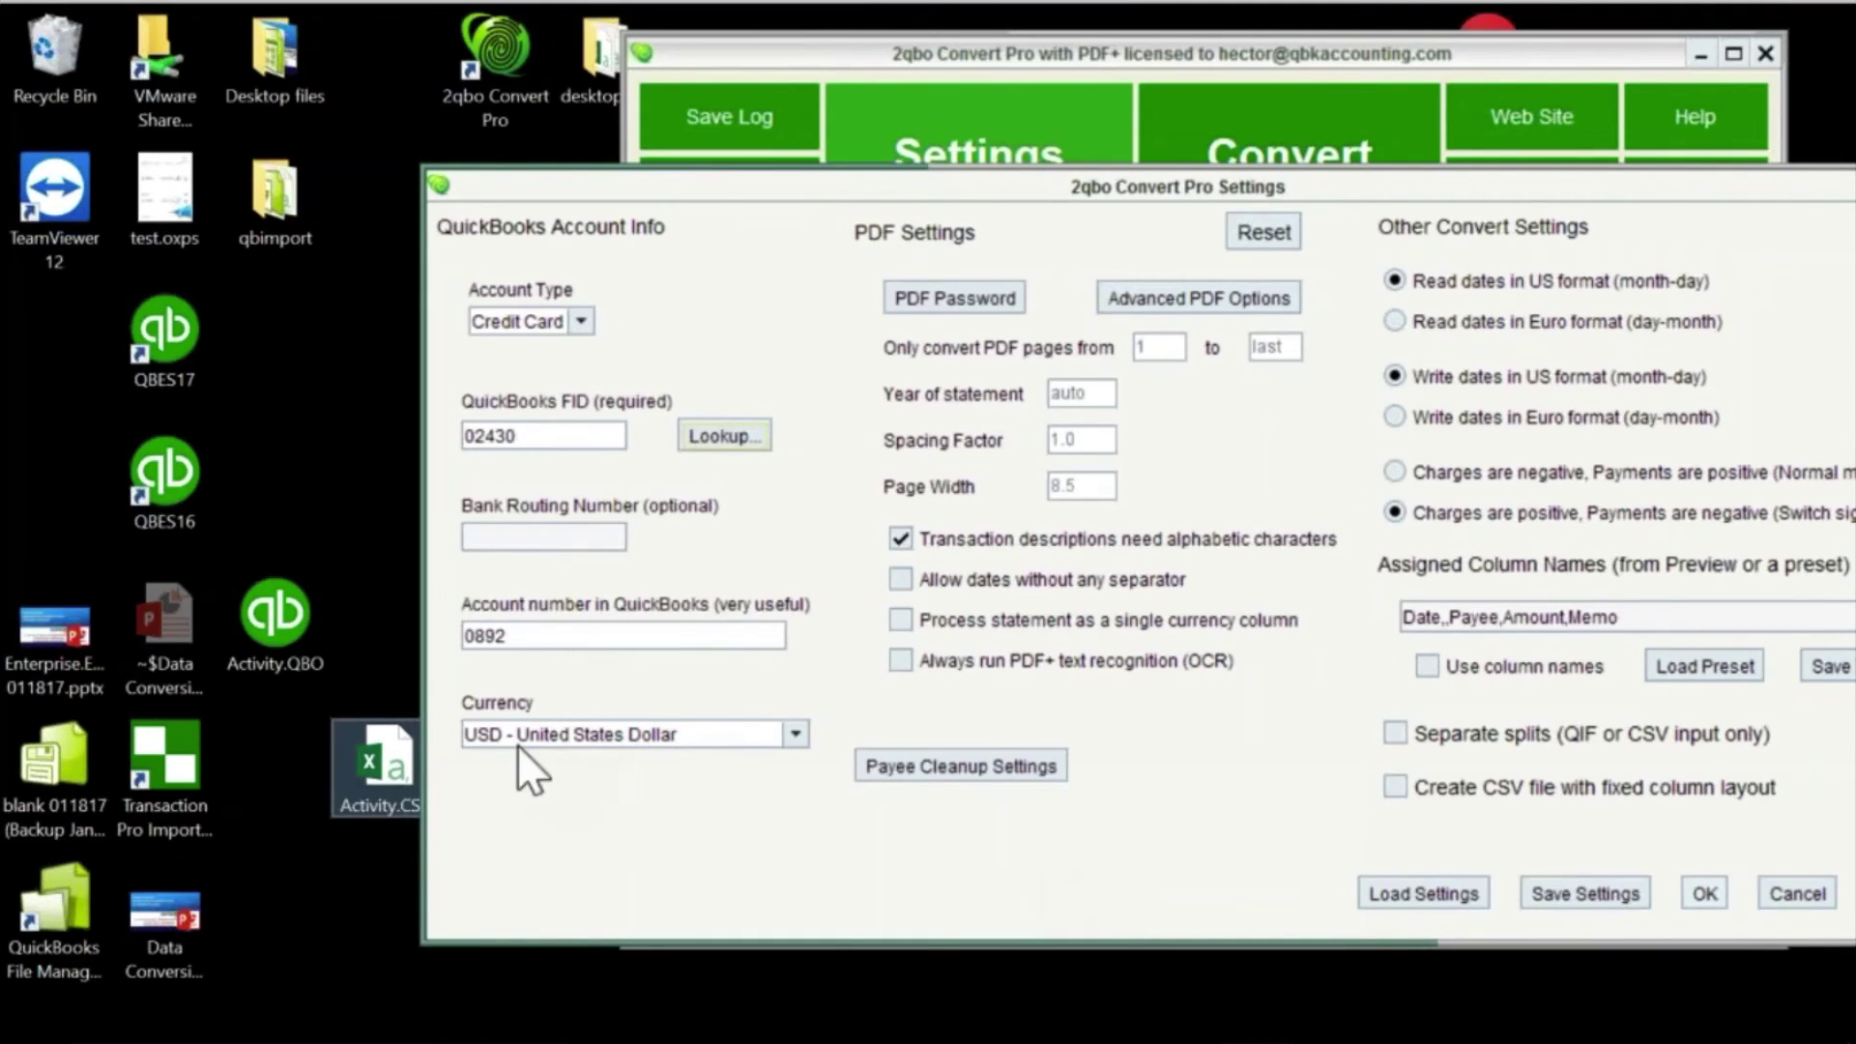
Step: Review the QuickBooks account number, the PDF options and the Separate splits option, and accept the converter settings
{"action": "key", "text": "Home"}
{"action": "left_click_drag", "start_coordinate": [524, 646], "coordinate": [450, 646]}
{"action": "left_click_drag", "start_coordinate": [770, 183], "coordinate": [542, 183]}
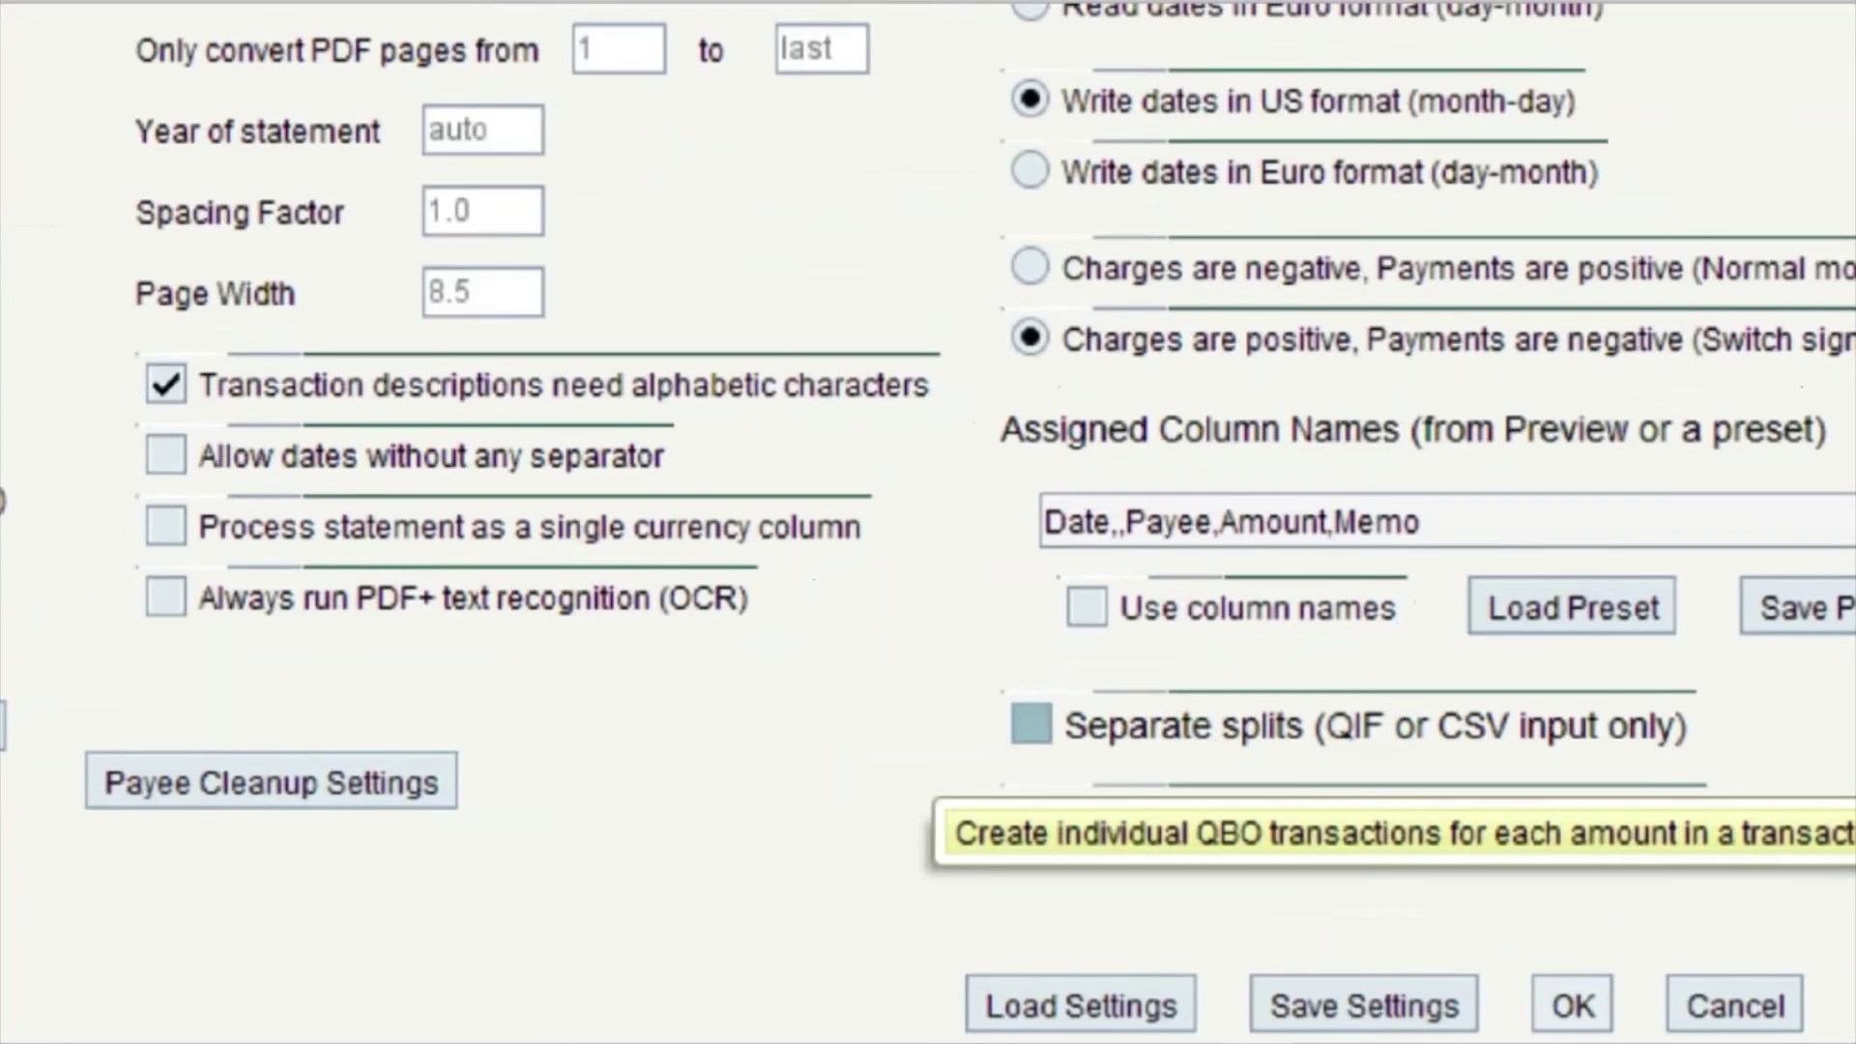
{"action": "left_click_drag", "start_coordinate": [1338, 746], "coordinate": [1379, 745]}
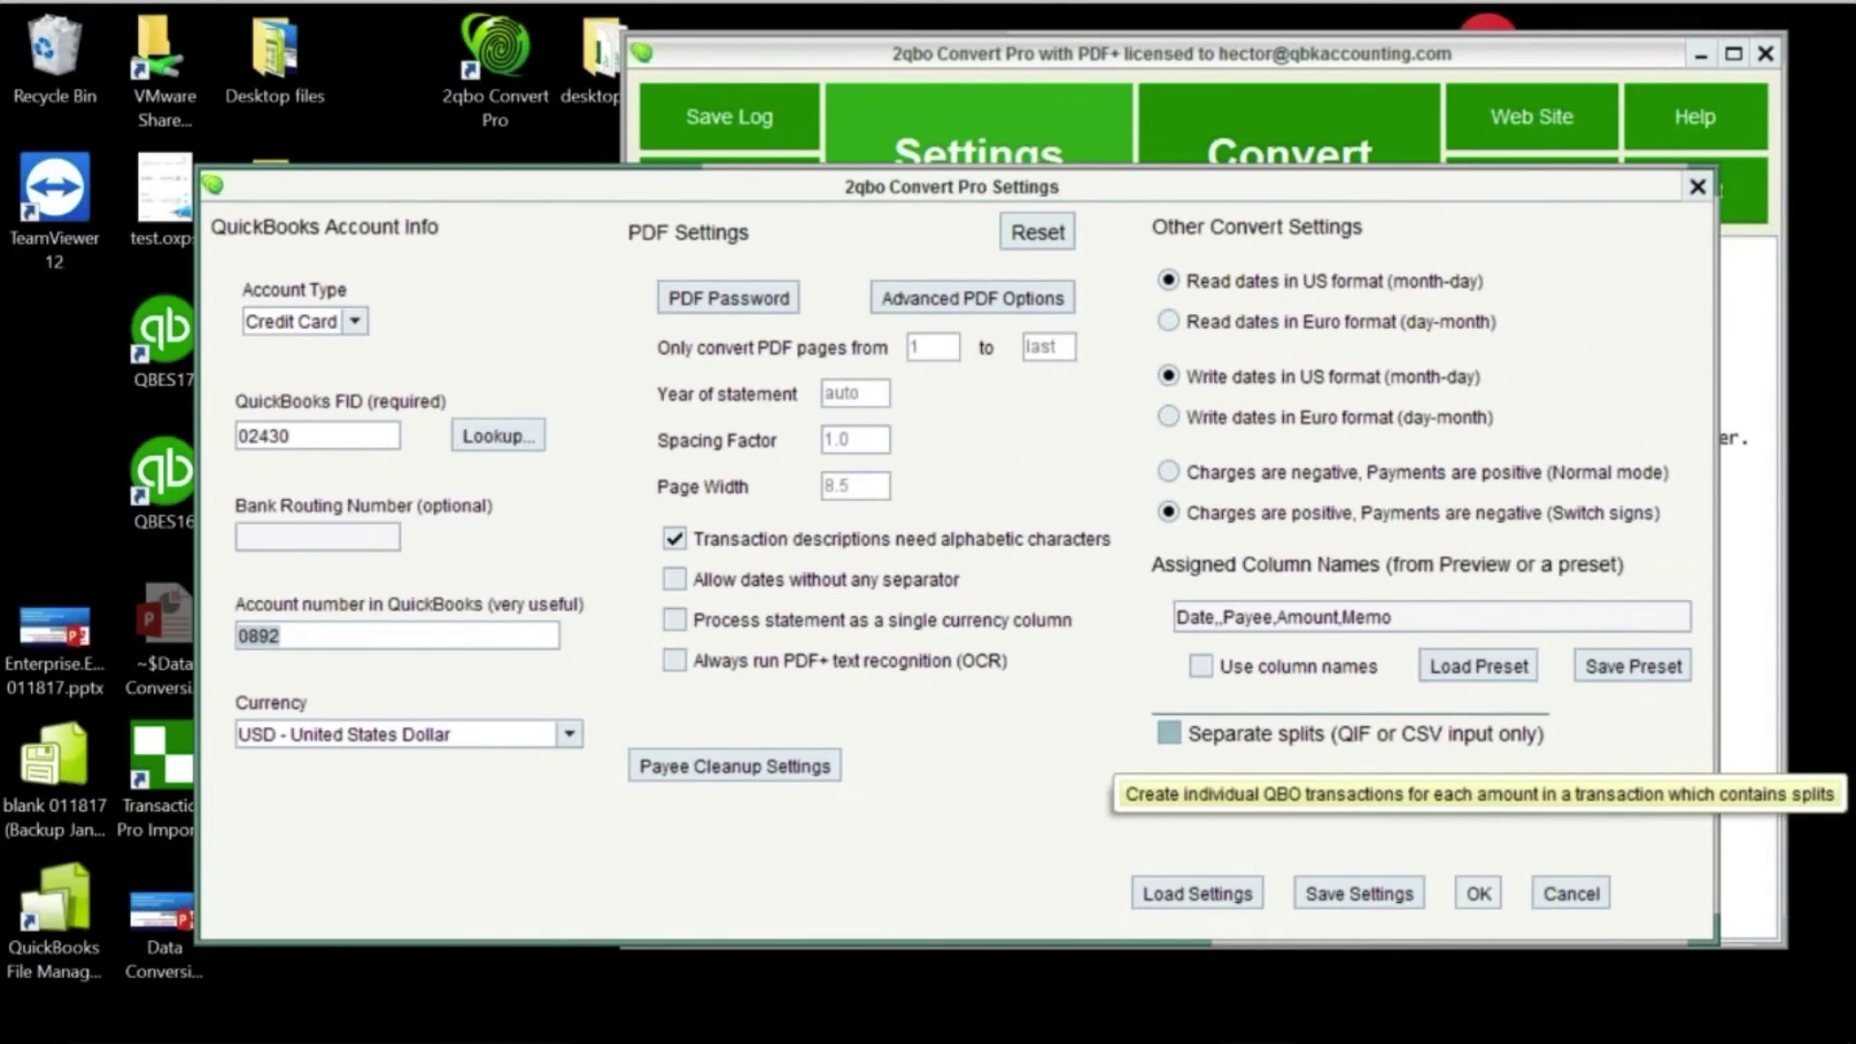
{"action": "left_click", "coordinate": [1187, 741]}
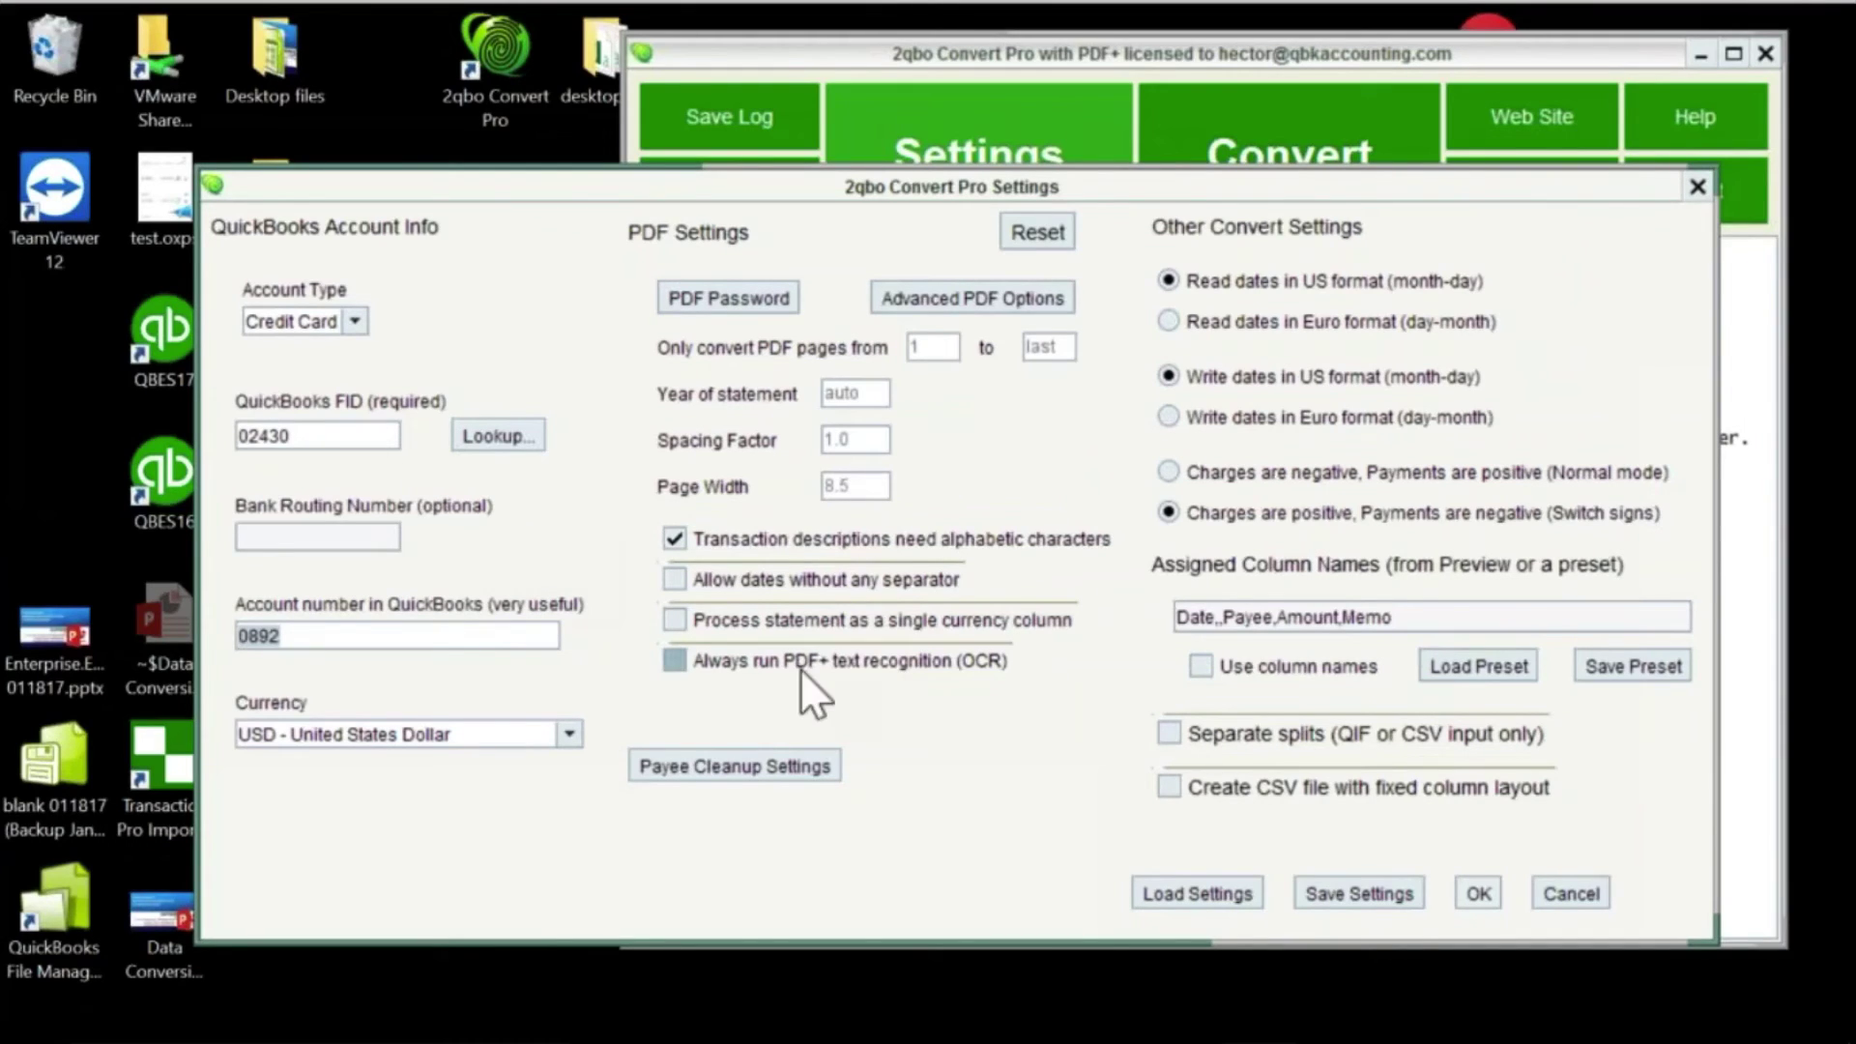
{"action": "left_click", "coordinate": [1481, 895]}
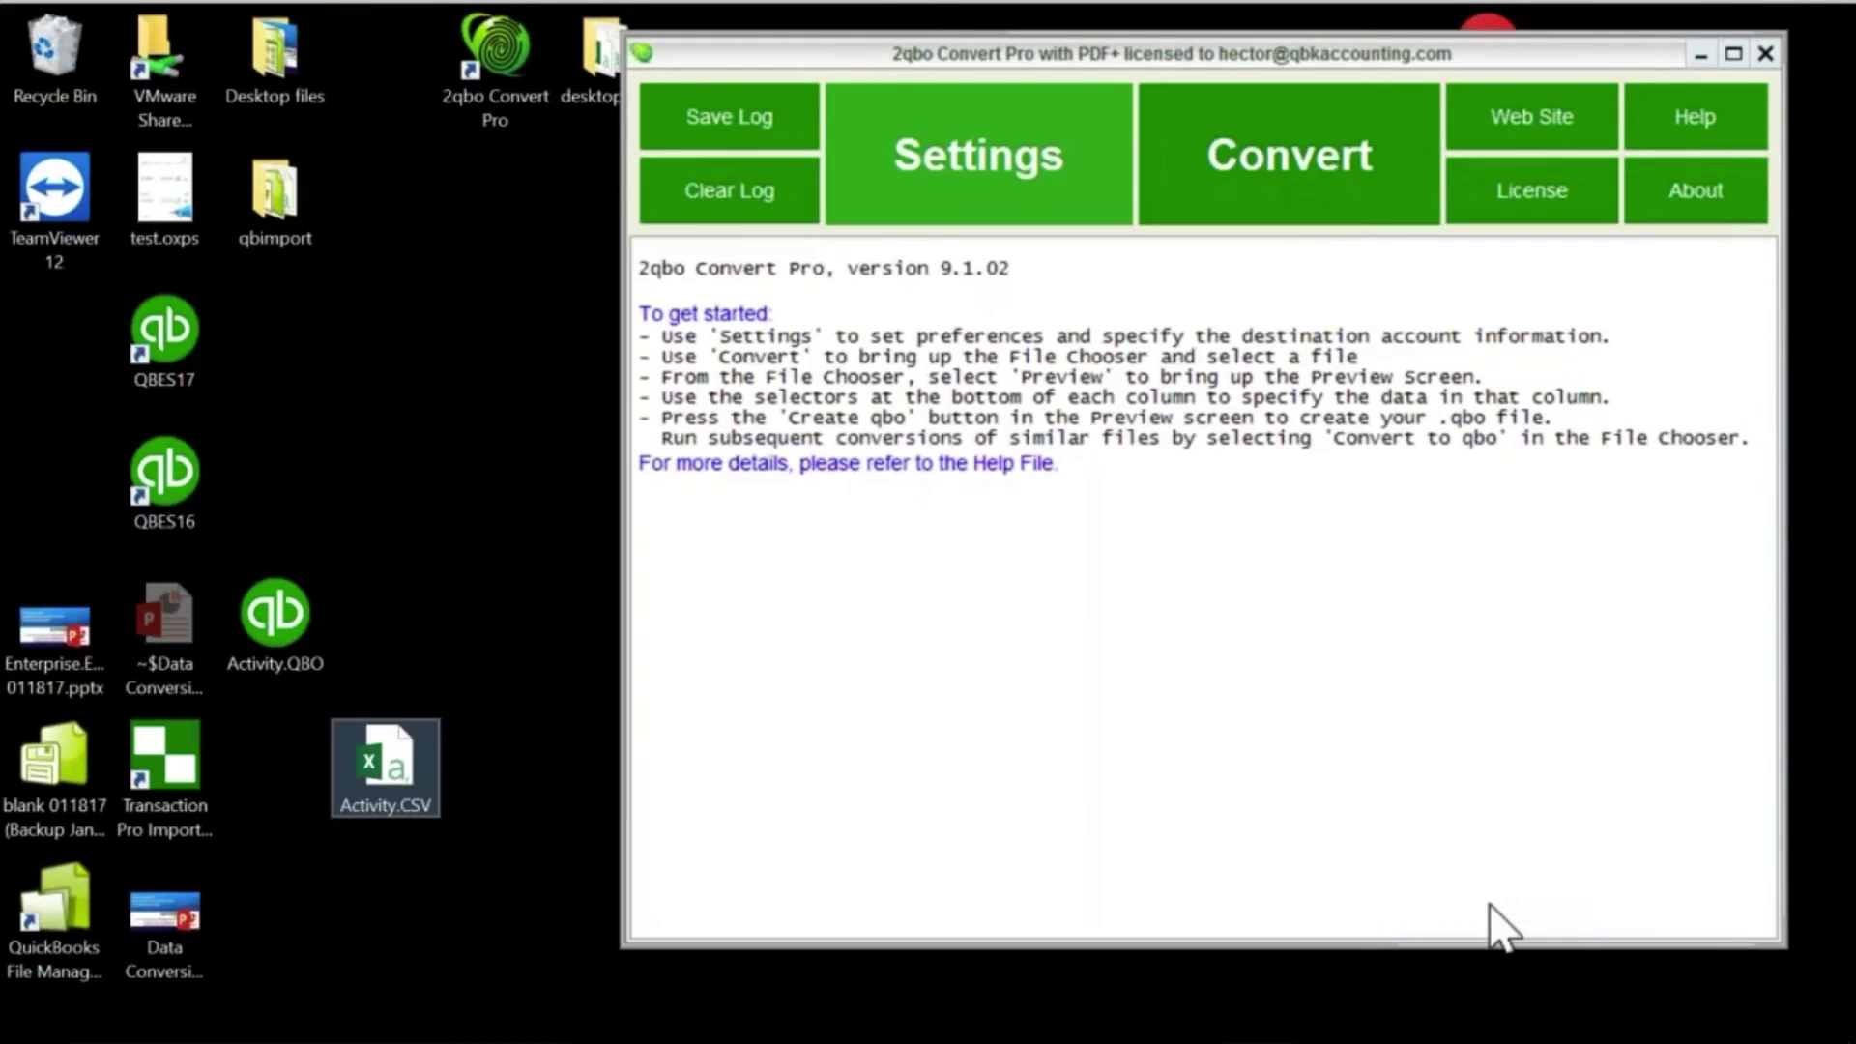
Step: Check the input files offered for conversion on the Desktop, close the file chooser, and move the converter window out of the way
{"action": "left_click", "coordinate": [1302, 153]}
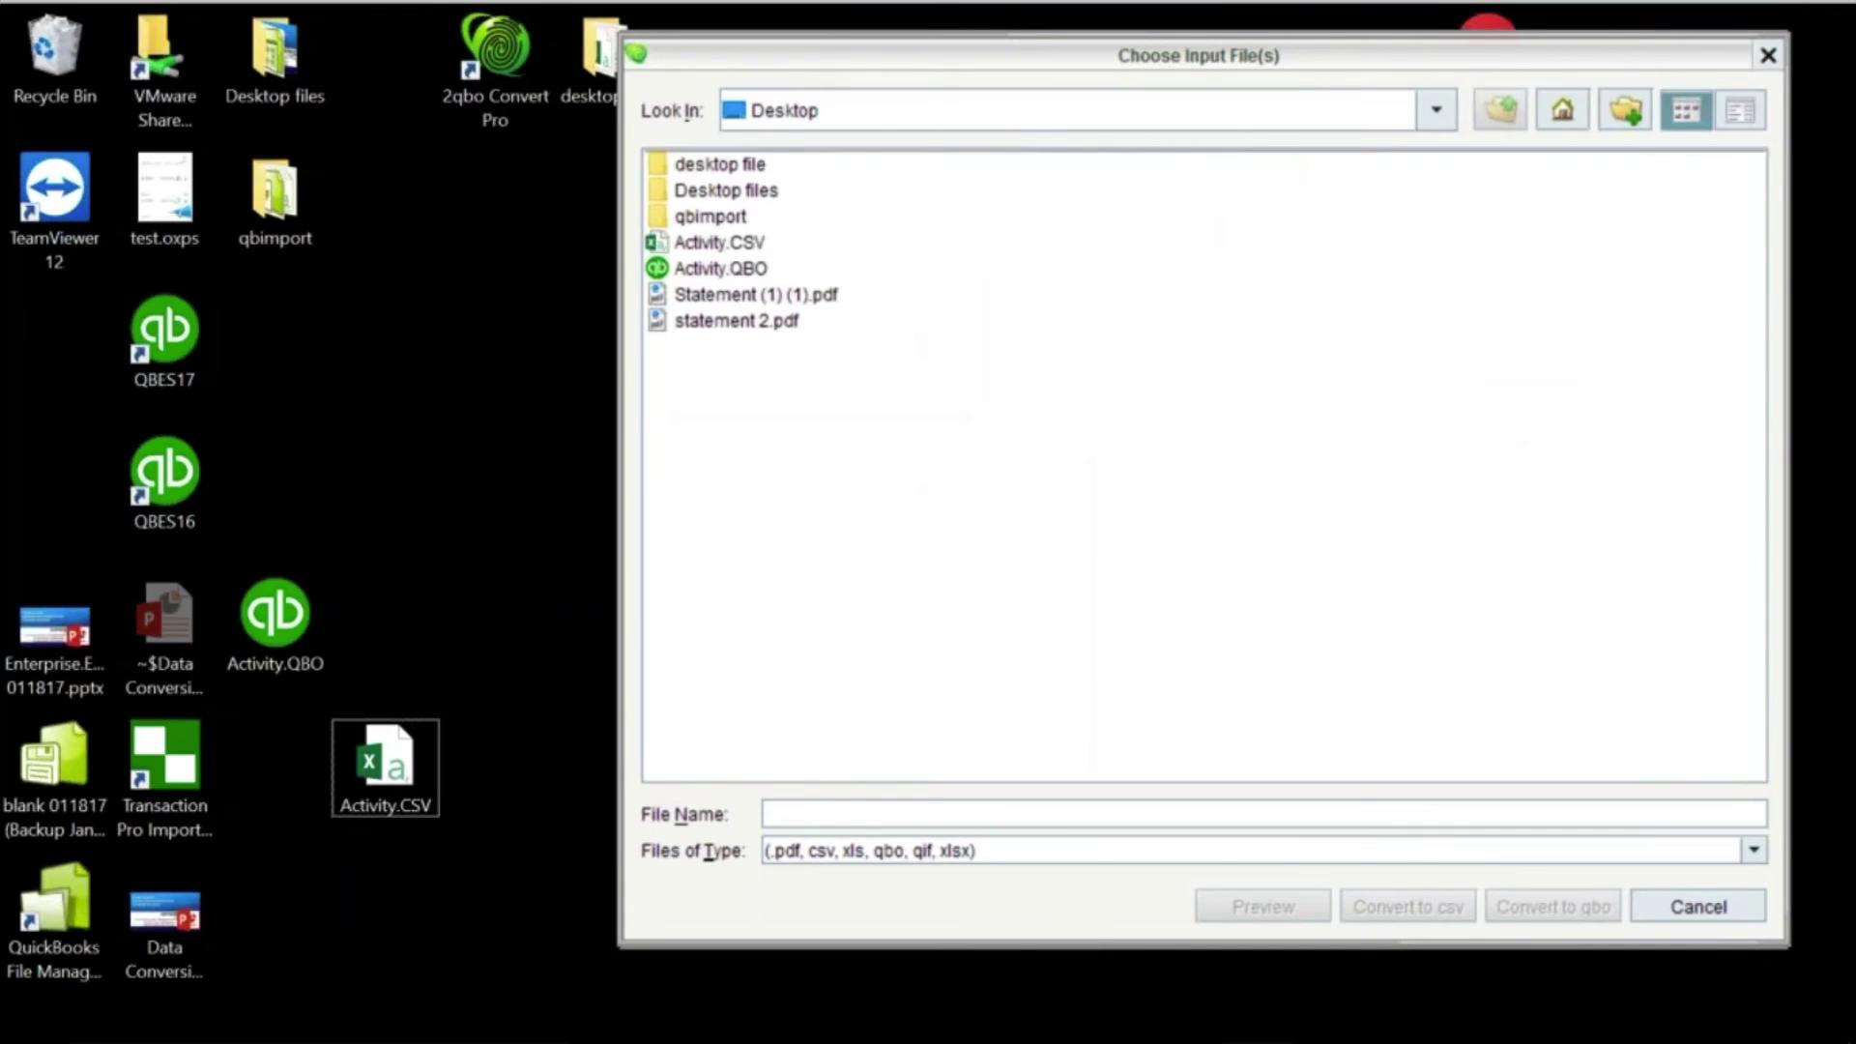
{"action": "left_click", "coordinate": [1768, 55]}
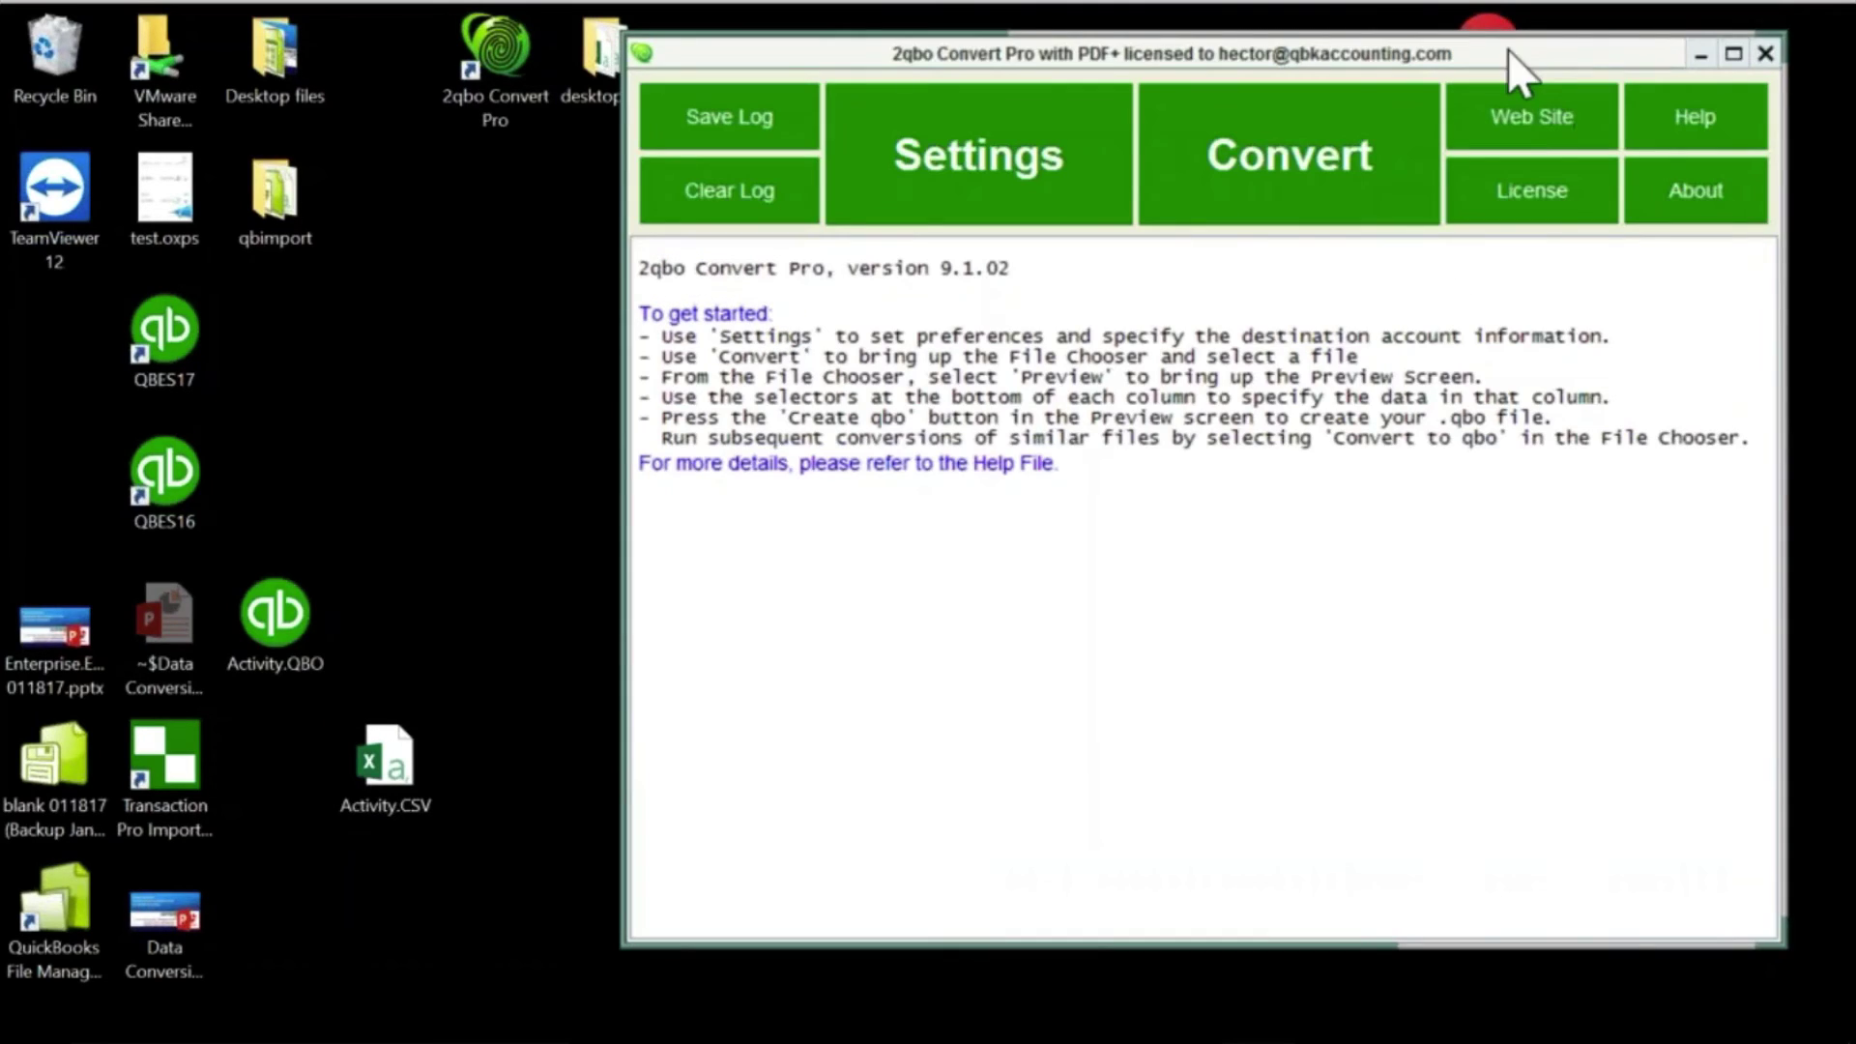
{"action": "left_click_drag", "start_coordinate": [1506, 49], "coordinate": [1420, 649]}
Step: Open Statement (1) (1).pdf from the Desktop and examine the account details and summary on its first page
{"action": "double_click", "coordinate": [928, 353]}
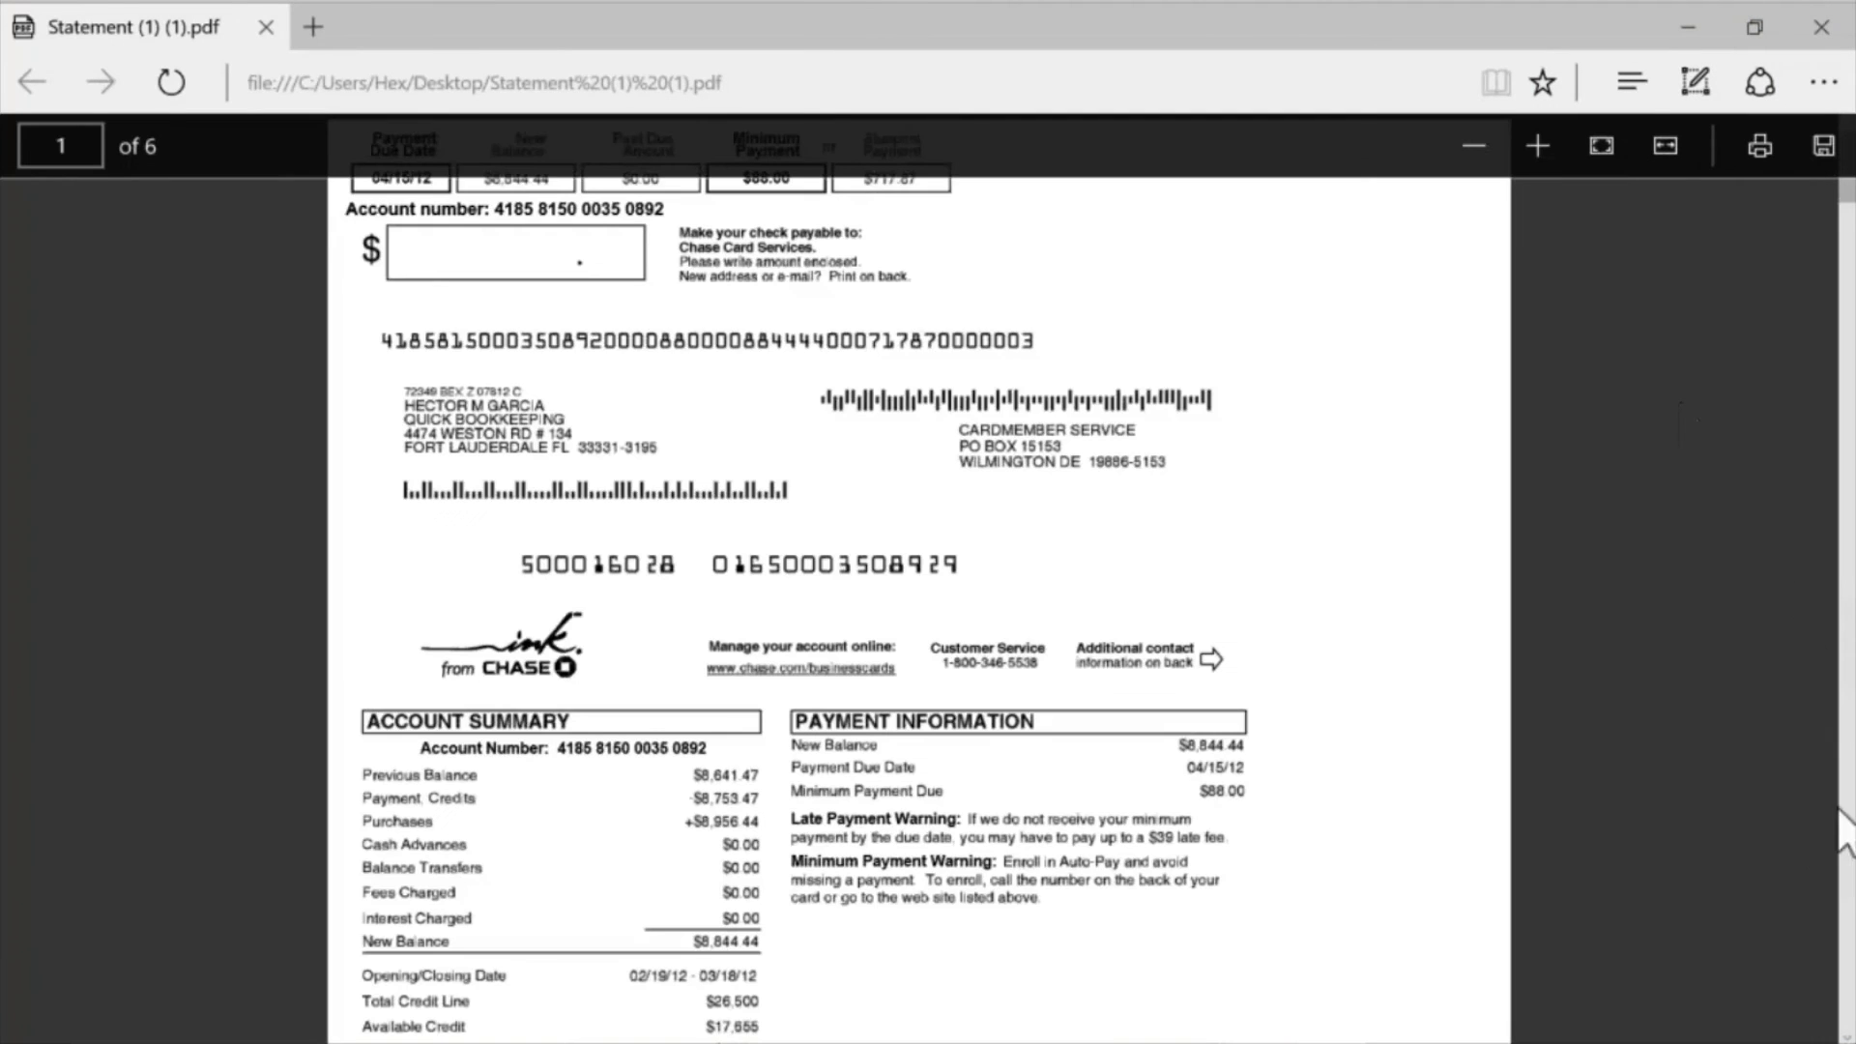
{"action": "scroll", "coordinate": [1550, 739], "scroll_direction": "down", "scroll_amount": 3}
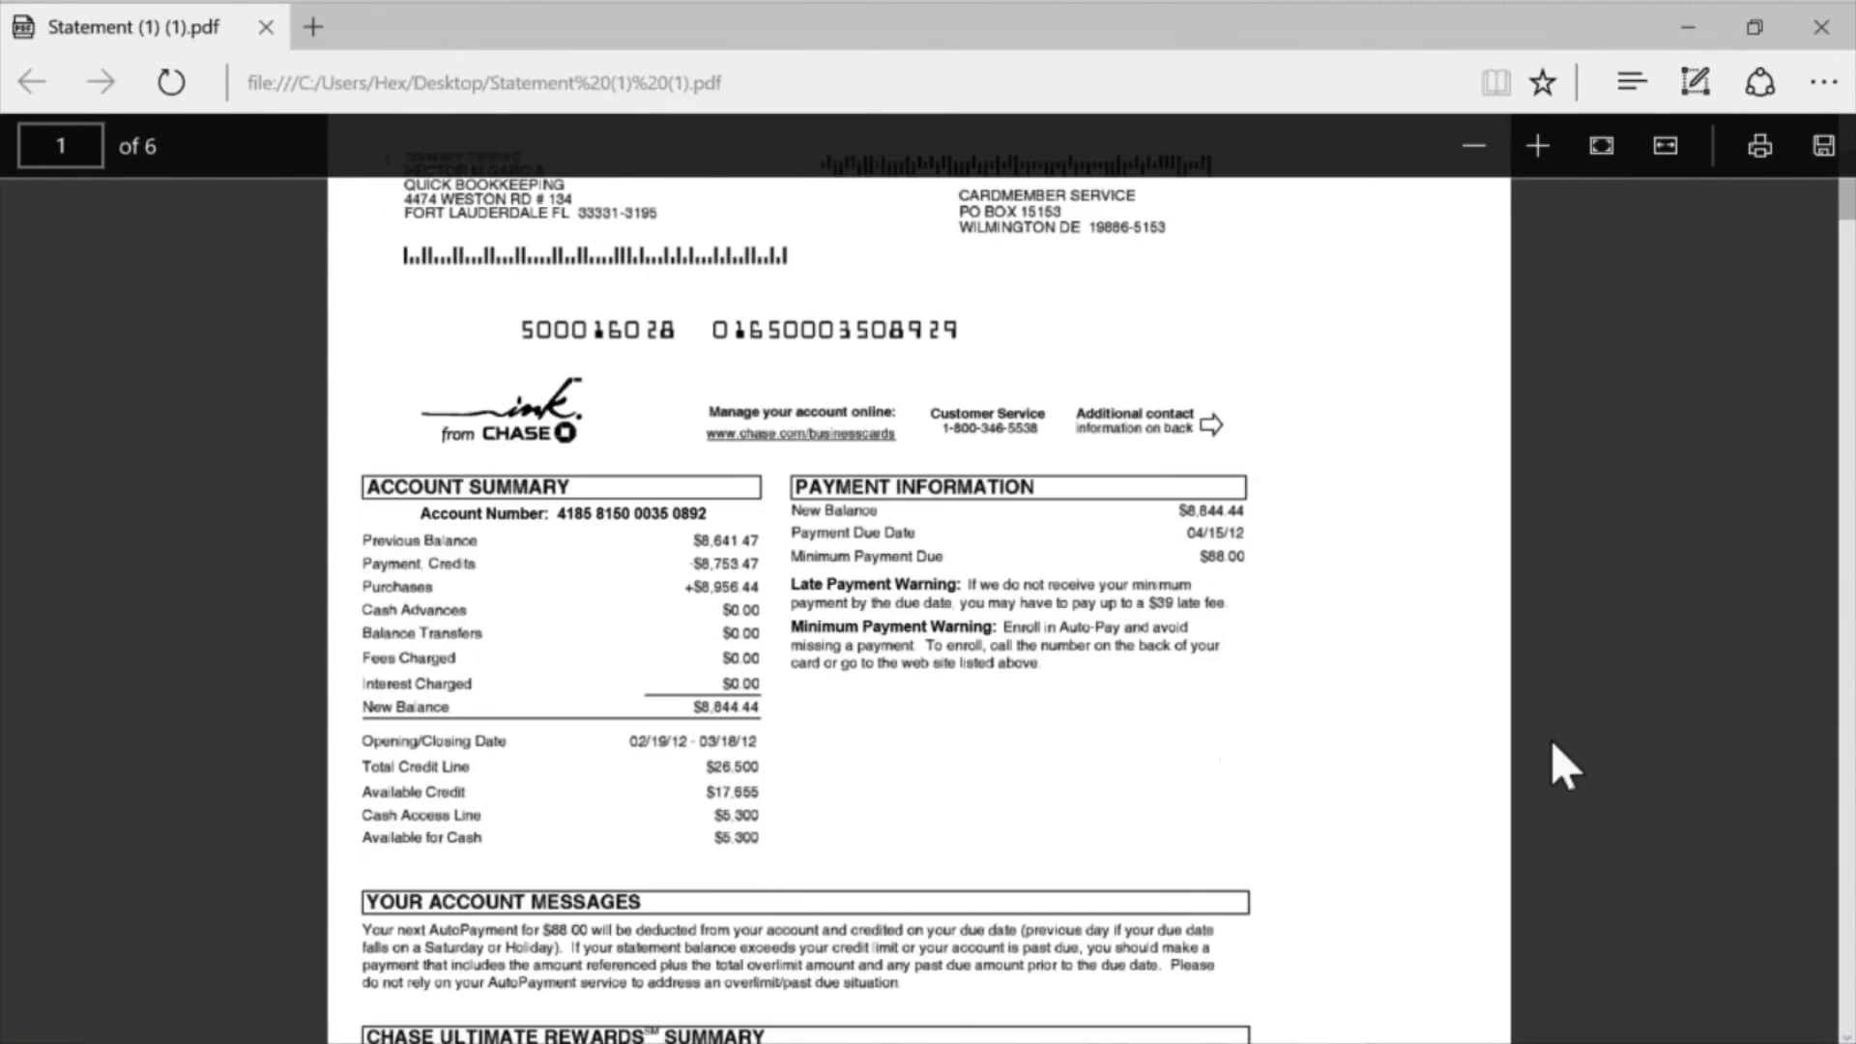
{"action": "scroll", "coordinate": [1550, 739], "scroll_direction": "up", "scroll_amount": 3}
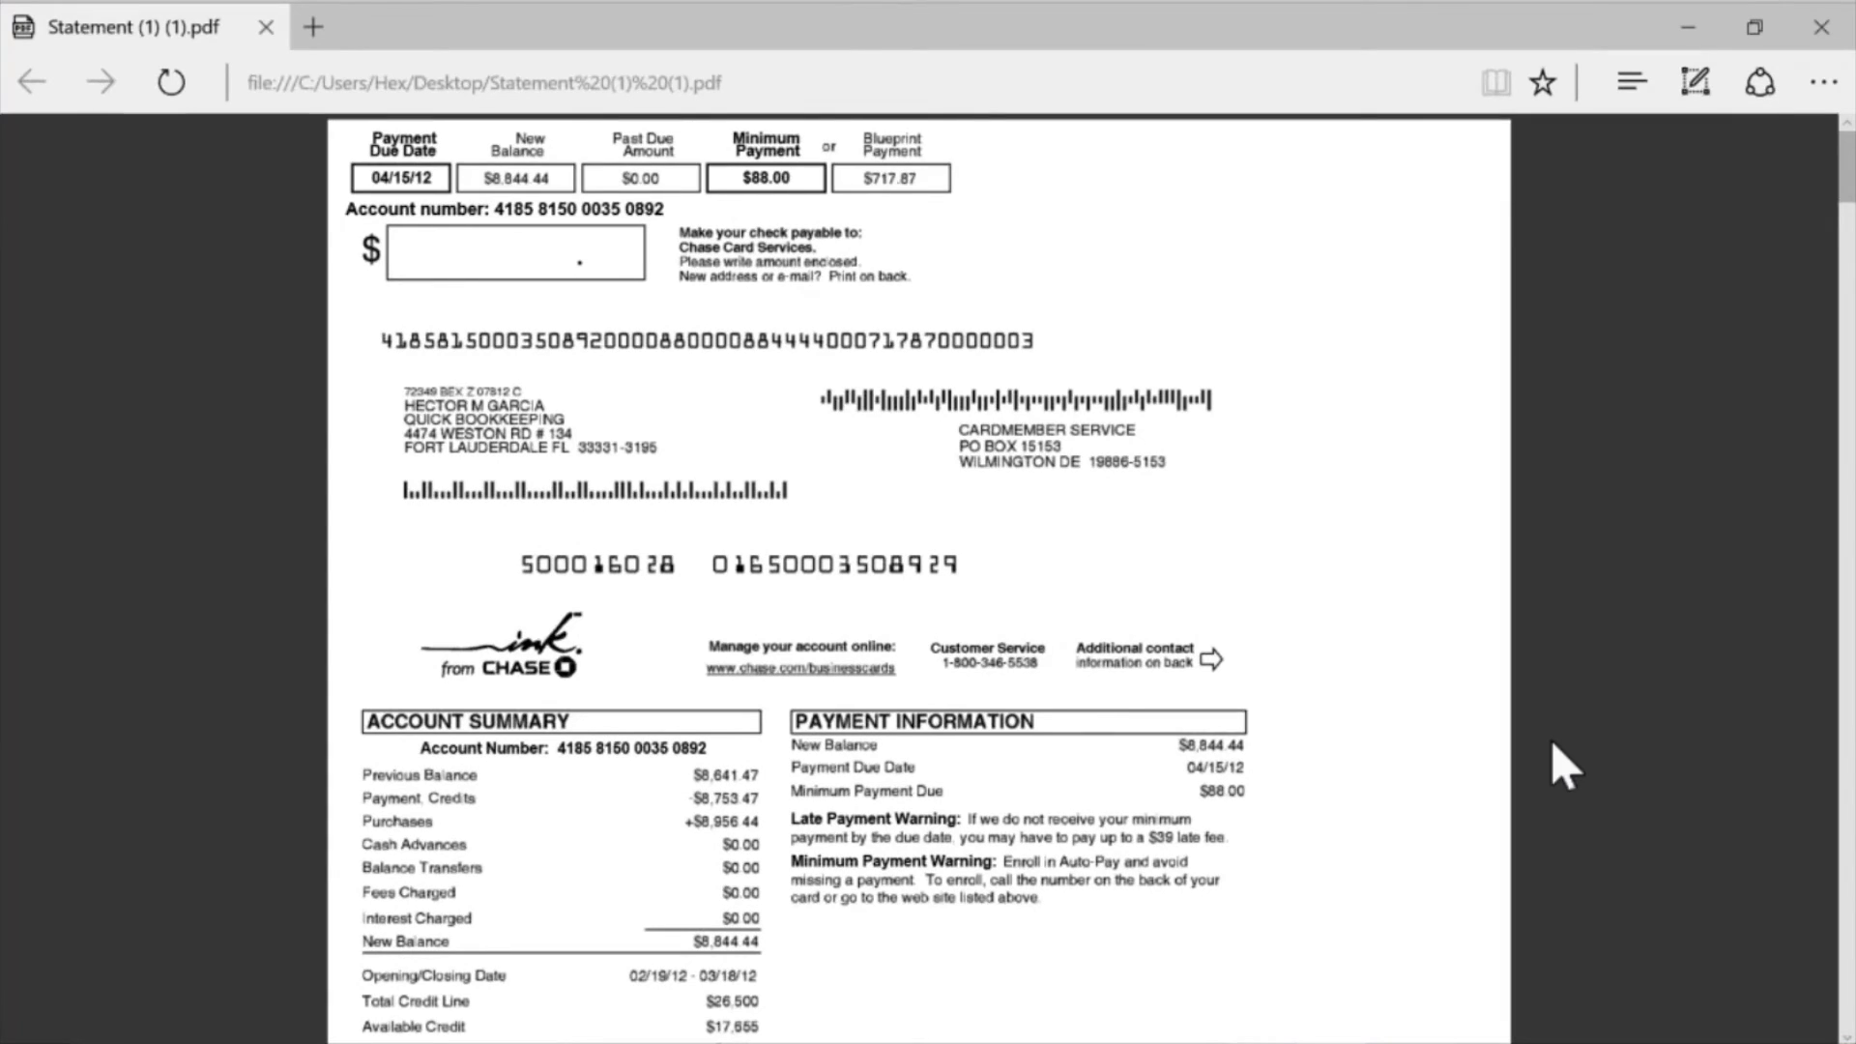
Step: Check which text blocks on the statement's first page can be selected, view its Account Activity section, and close the PDF
{"action": "scroll", "coordinate": [1553, 744], "scroll_direction": "down", "scroll_amount": 1}
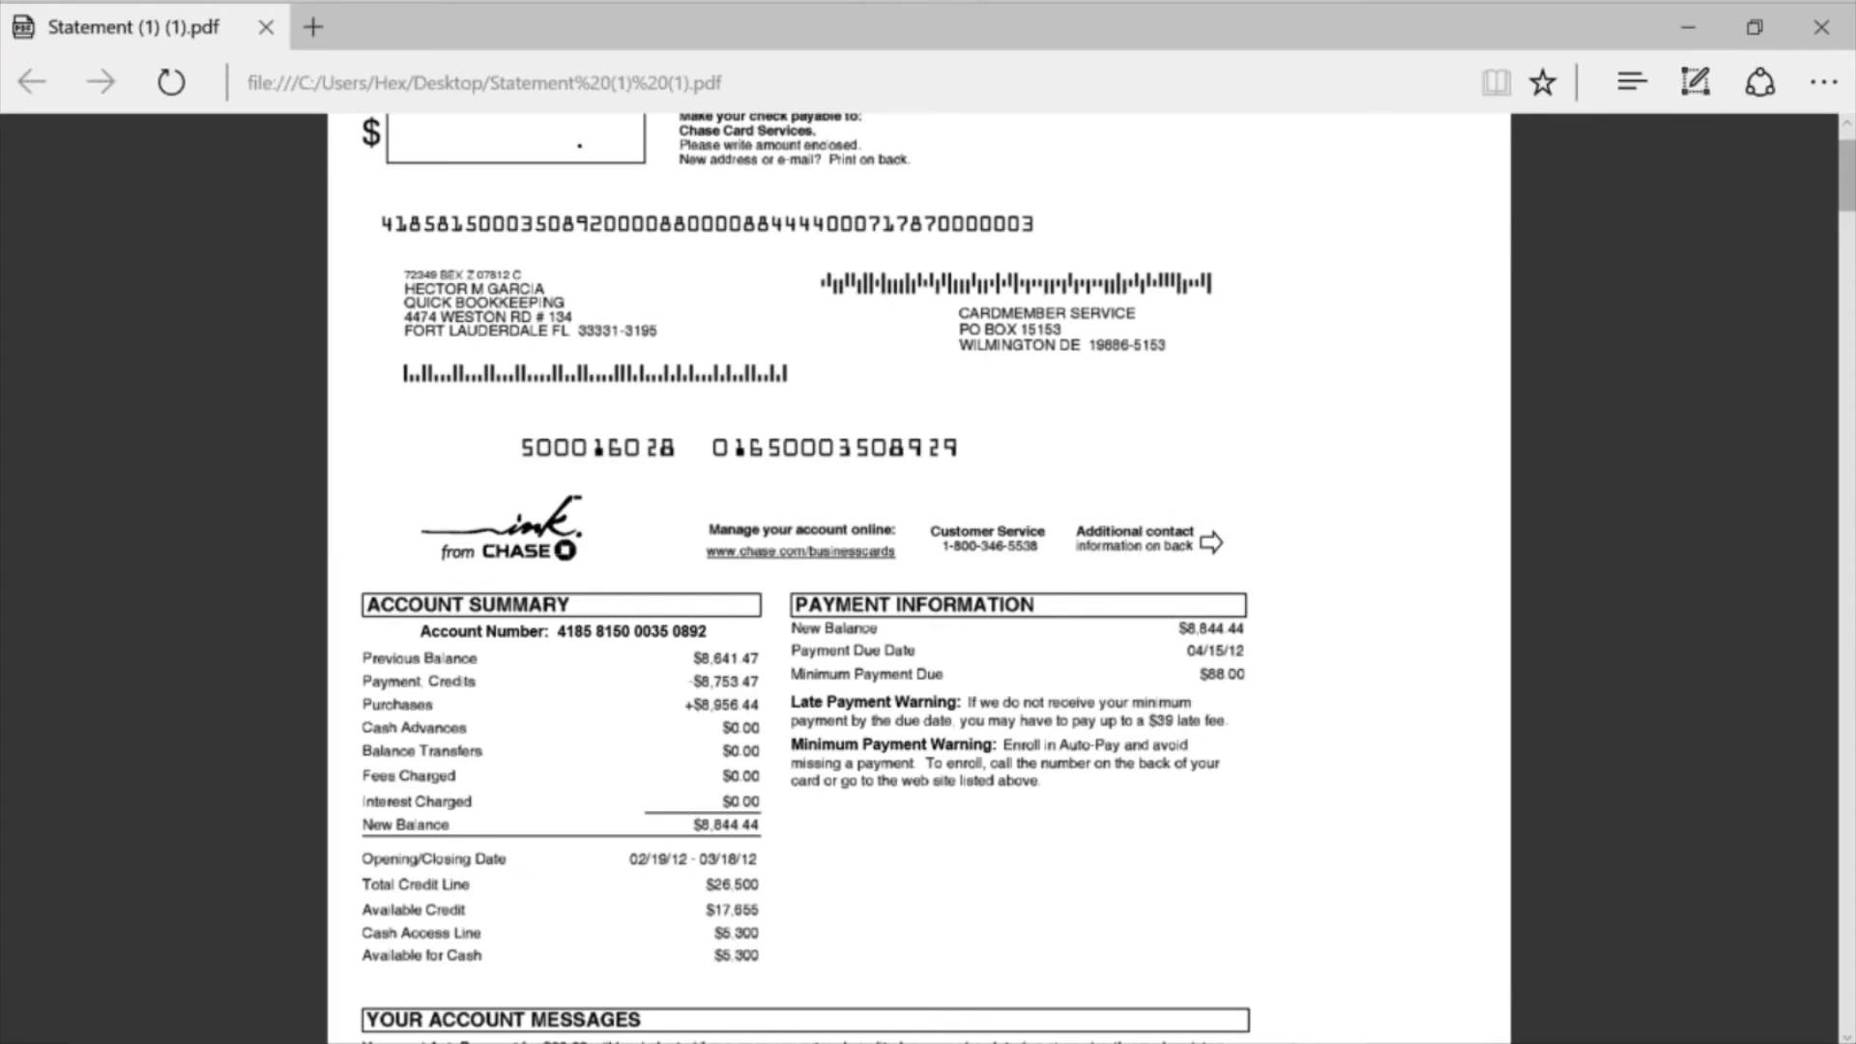
{"action": "left_click_drag", "start_coordinate": [468, 275], "coordinate": [774, 768]}
{"action": "left_click", "coordinate": [862, 734]}
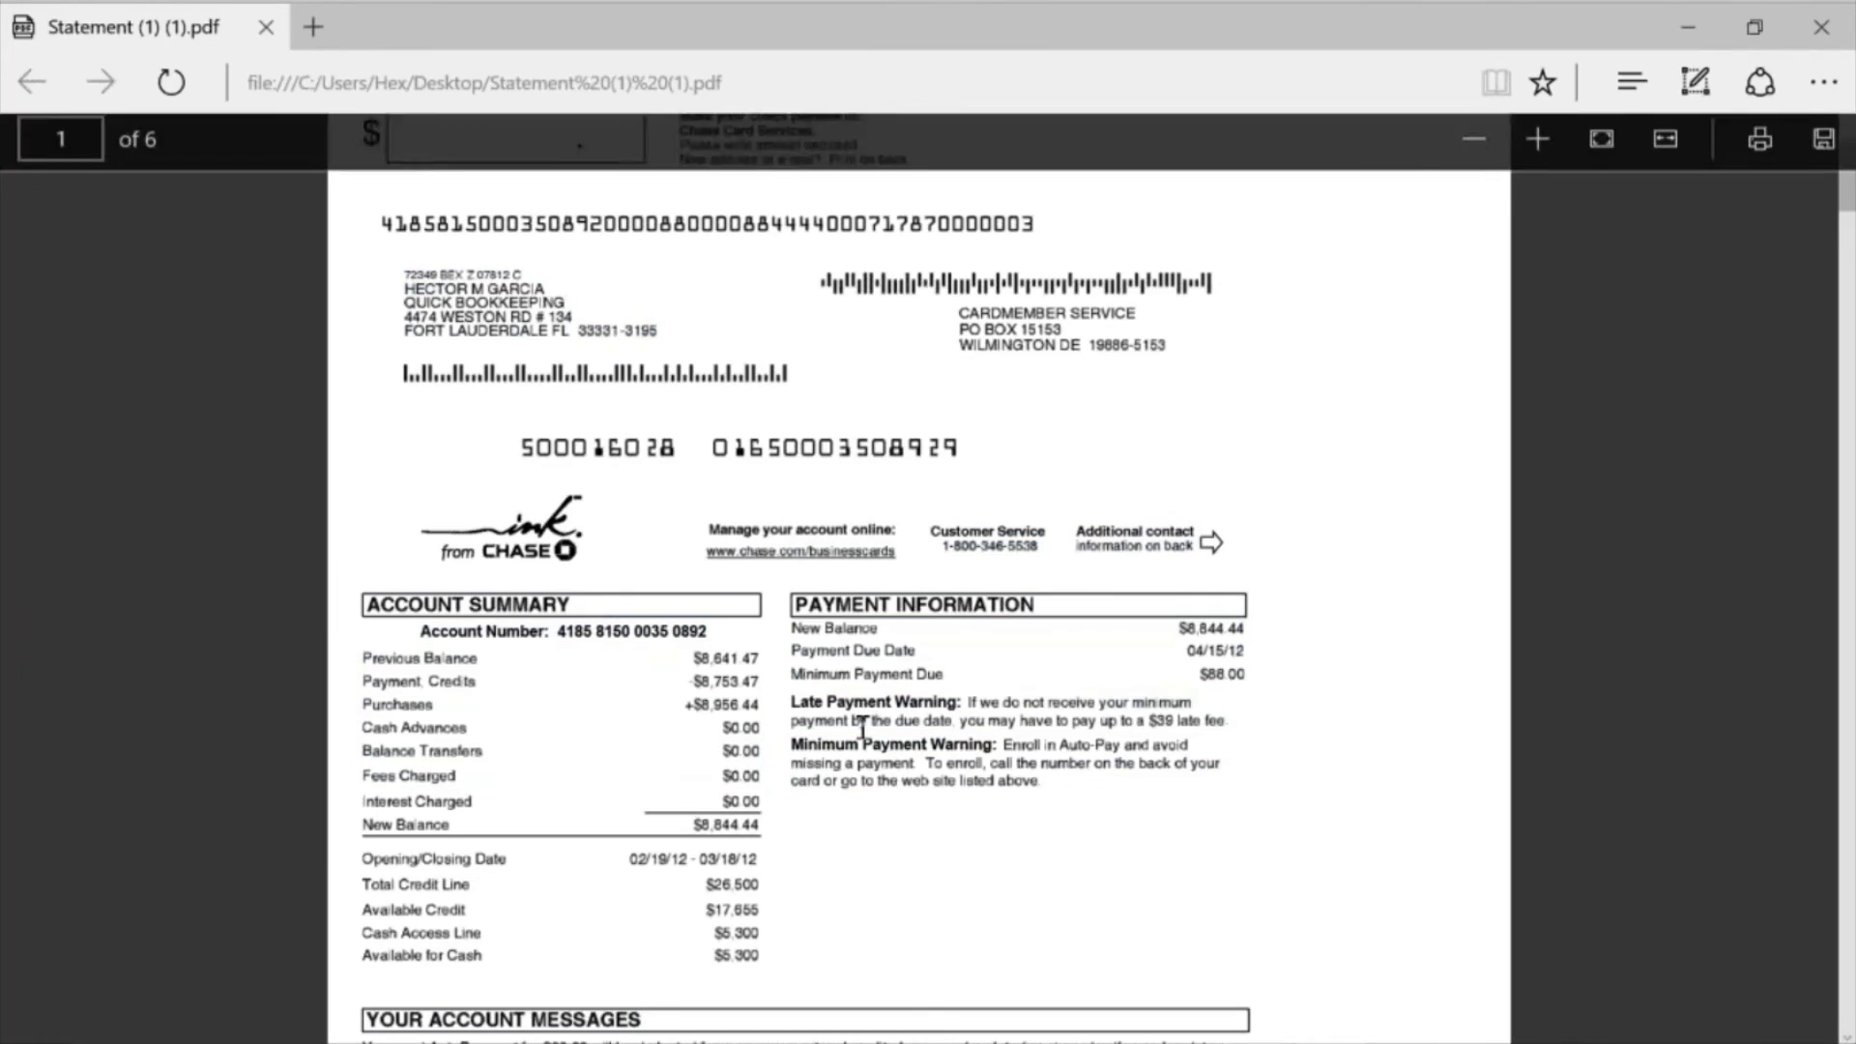
{"action": "left_click_drag", "start_coordinate": [823, 628], "coordinate": [915, 740]}
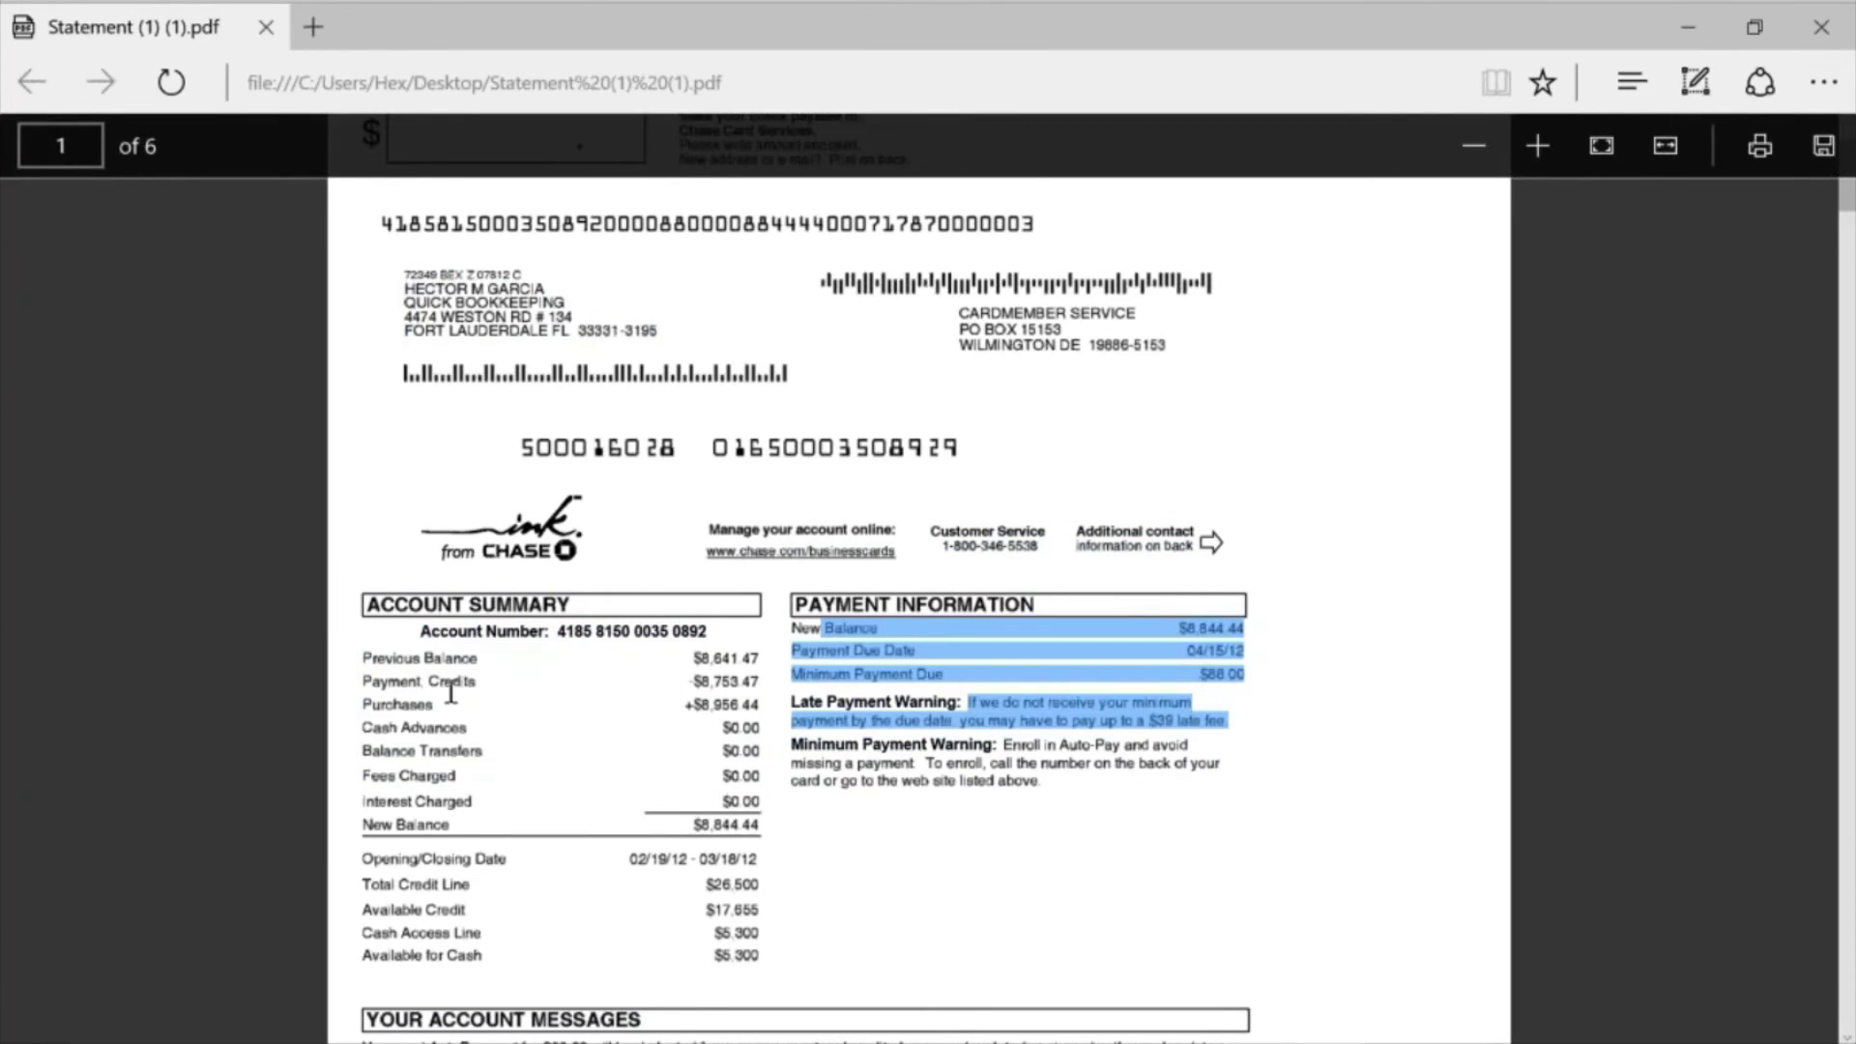
{"action": "left_click_drag", "start_coordinate": [386, 704], "coordinate": [713, 837]}
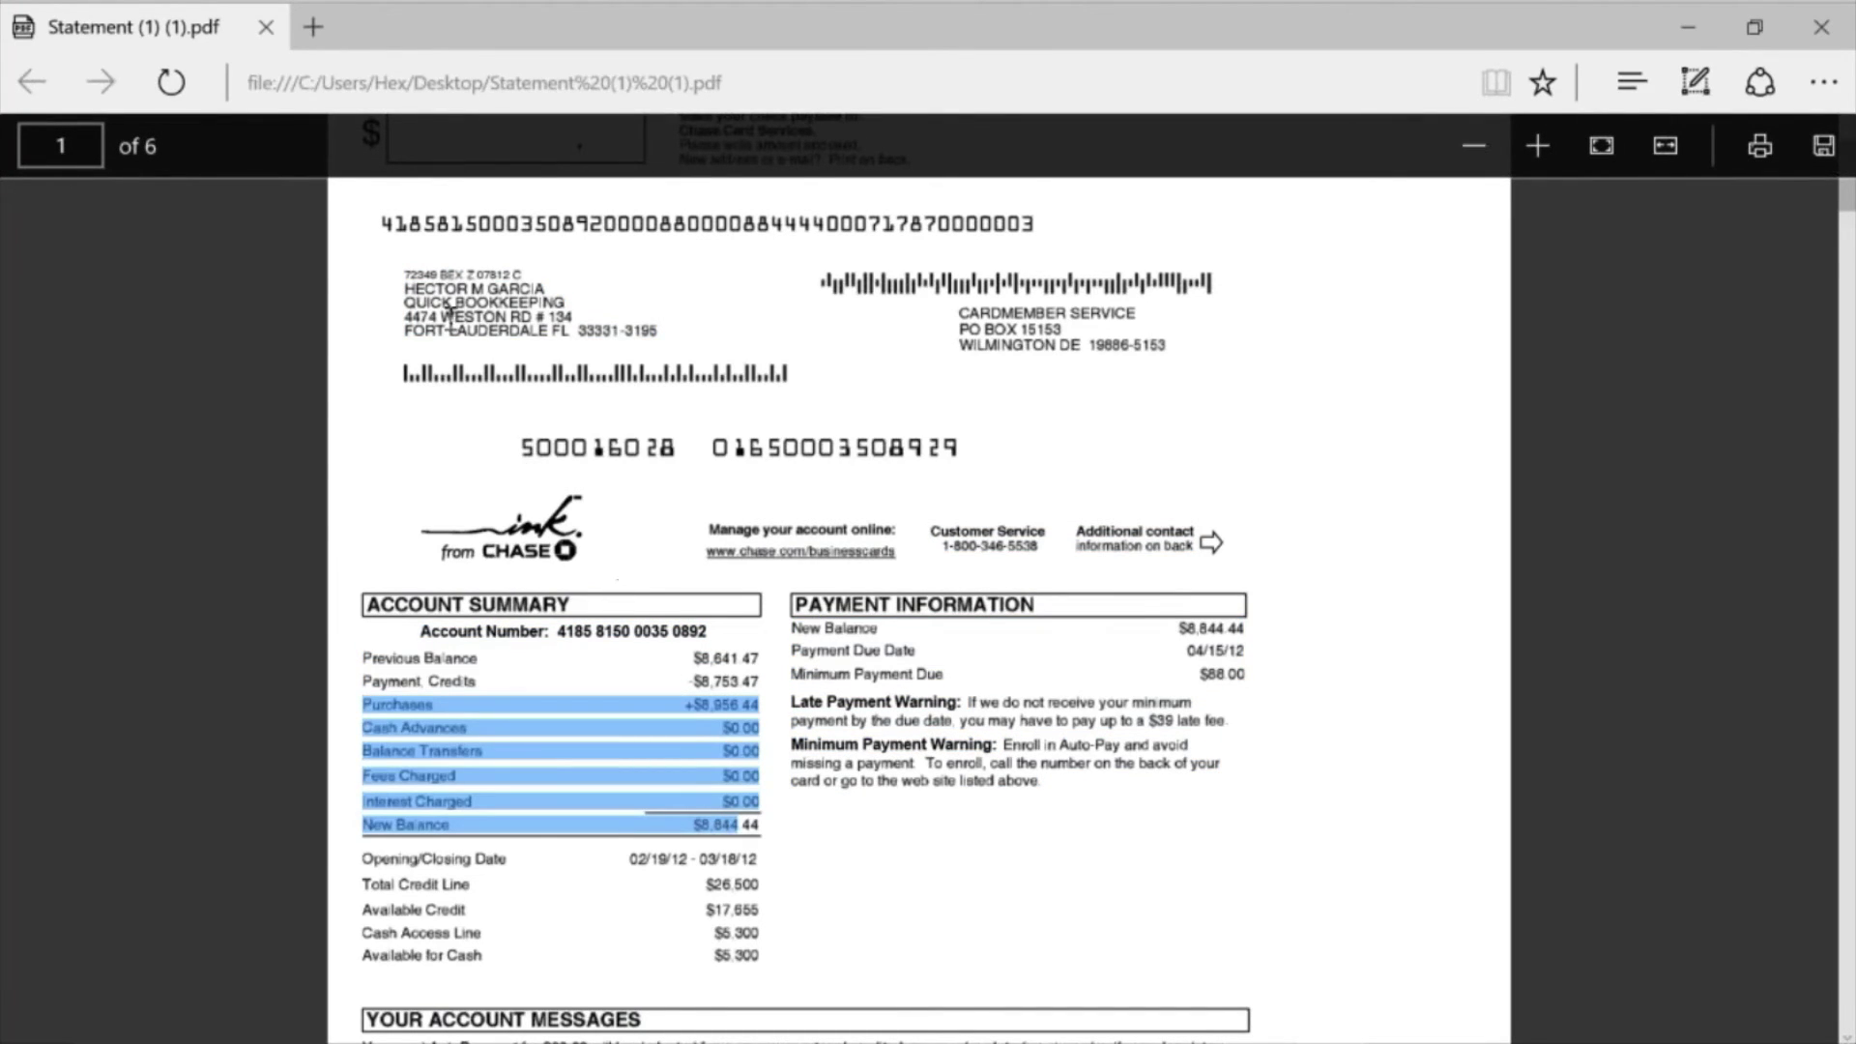
{"action": "left_click_drag", "start_coordinate": [417, 302], "coordinate": [619, 334]}
{"action": "left_click_drag", "start_coordinate": [984, 308], "coordinate": [1067, 365]}
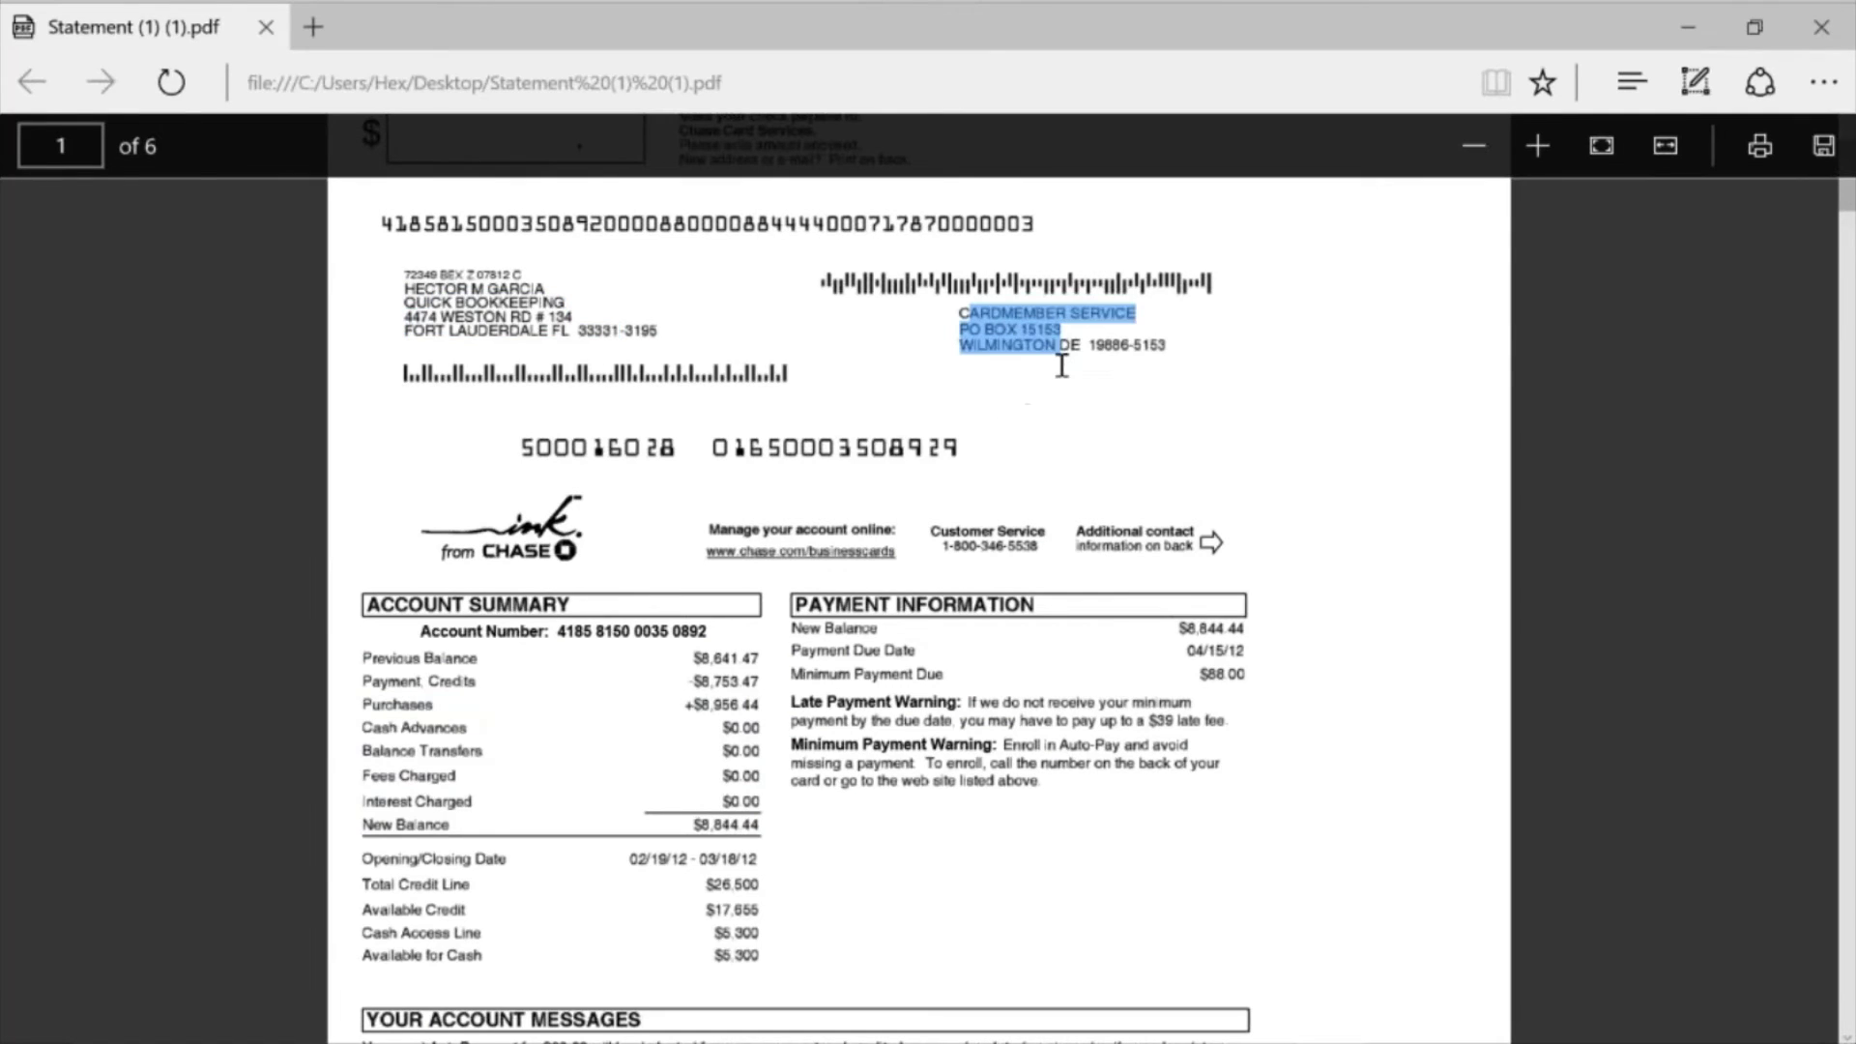
{"action": "left_click_drag", "start_coordinate": [867, 649], "coordinate": [1101, 797]}
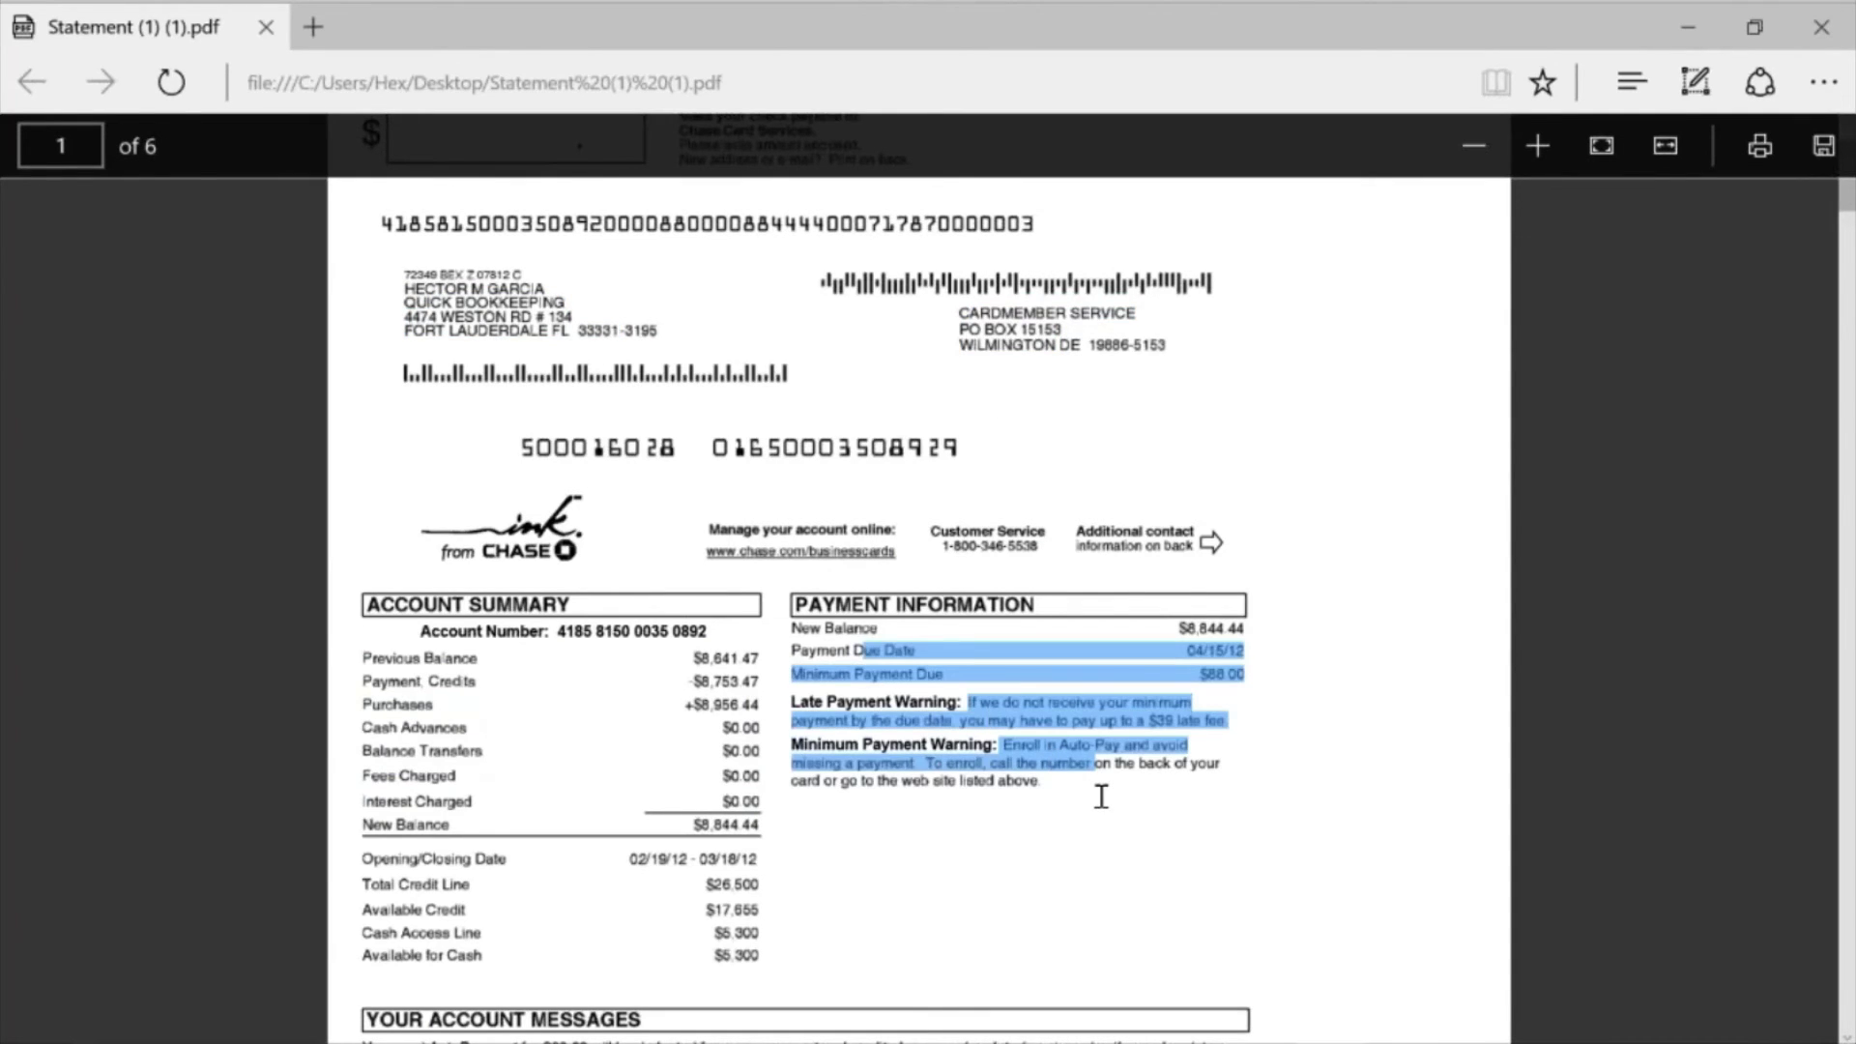
{"action": "scroll", "coordinate": [1101, 797], "scroll_direction": "down", "scroll_amount": 15}
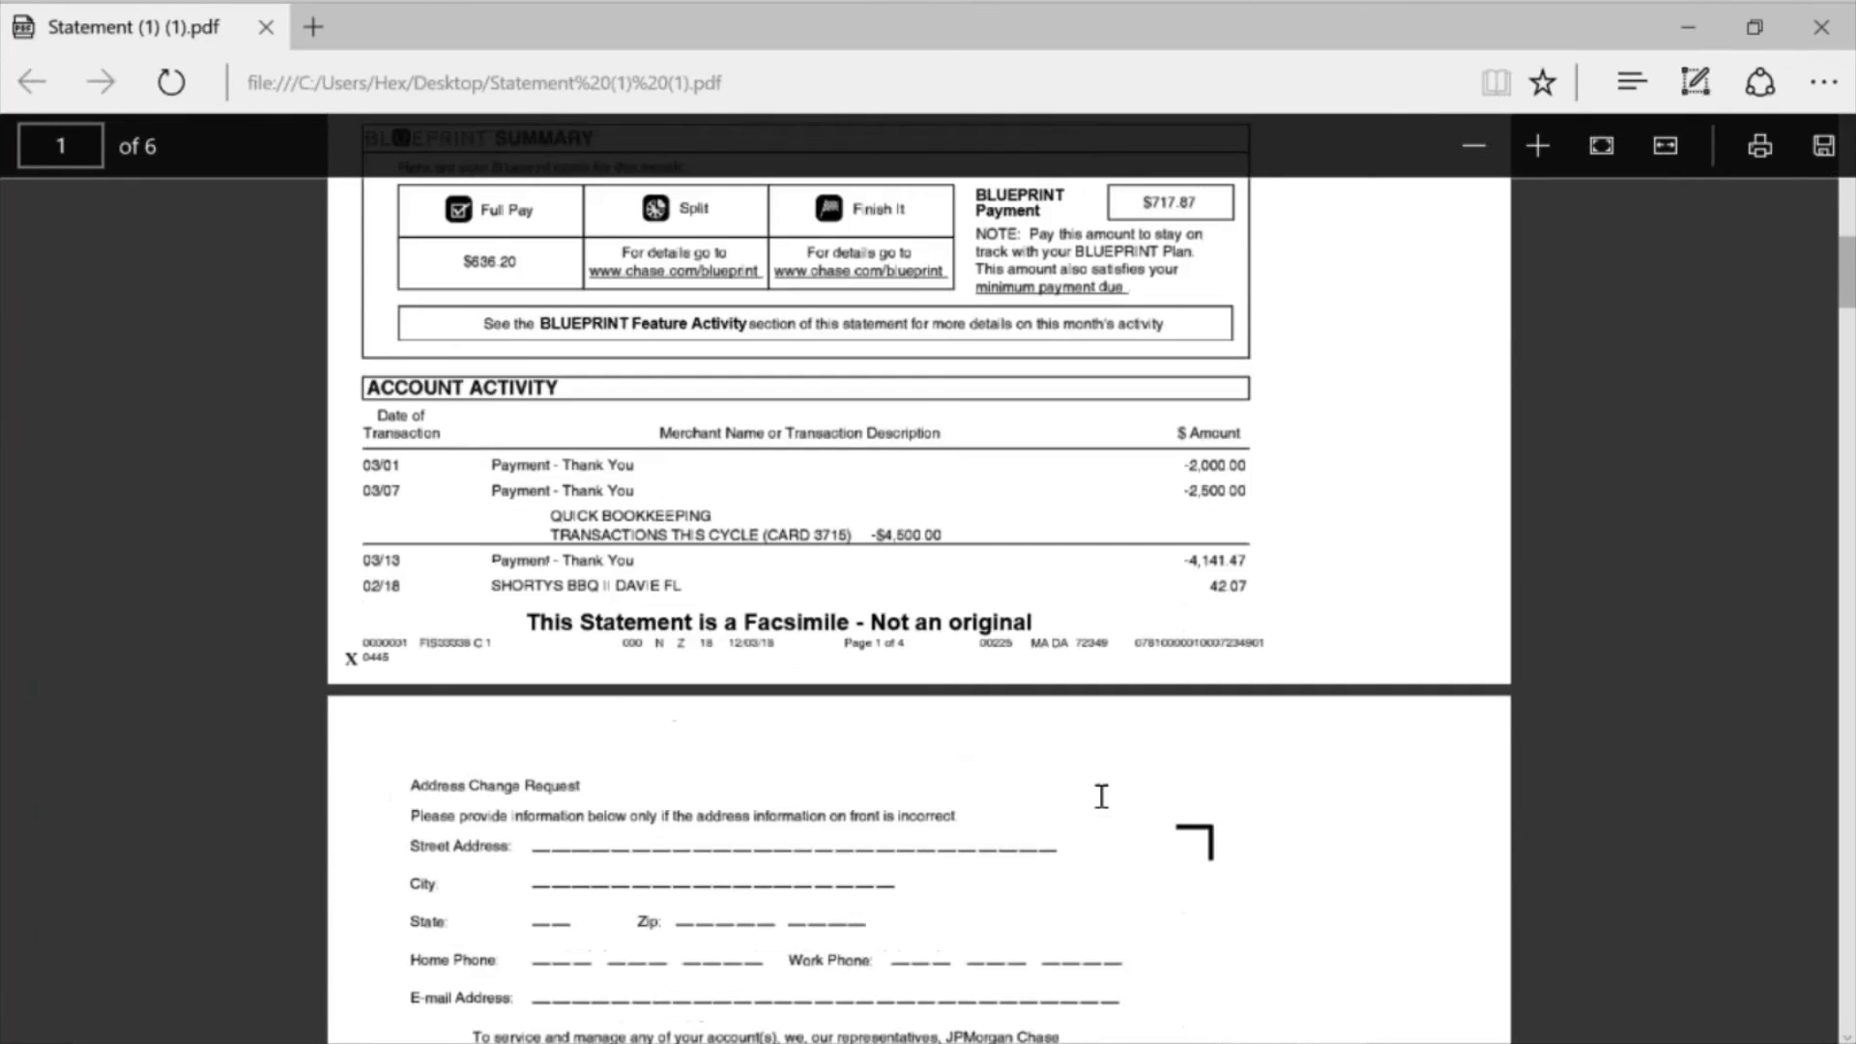
{"action": "scroll", "coordinate": [1101, 797], "scroll_direction": "up", "scroll_amount": 15}
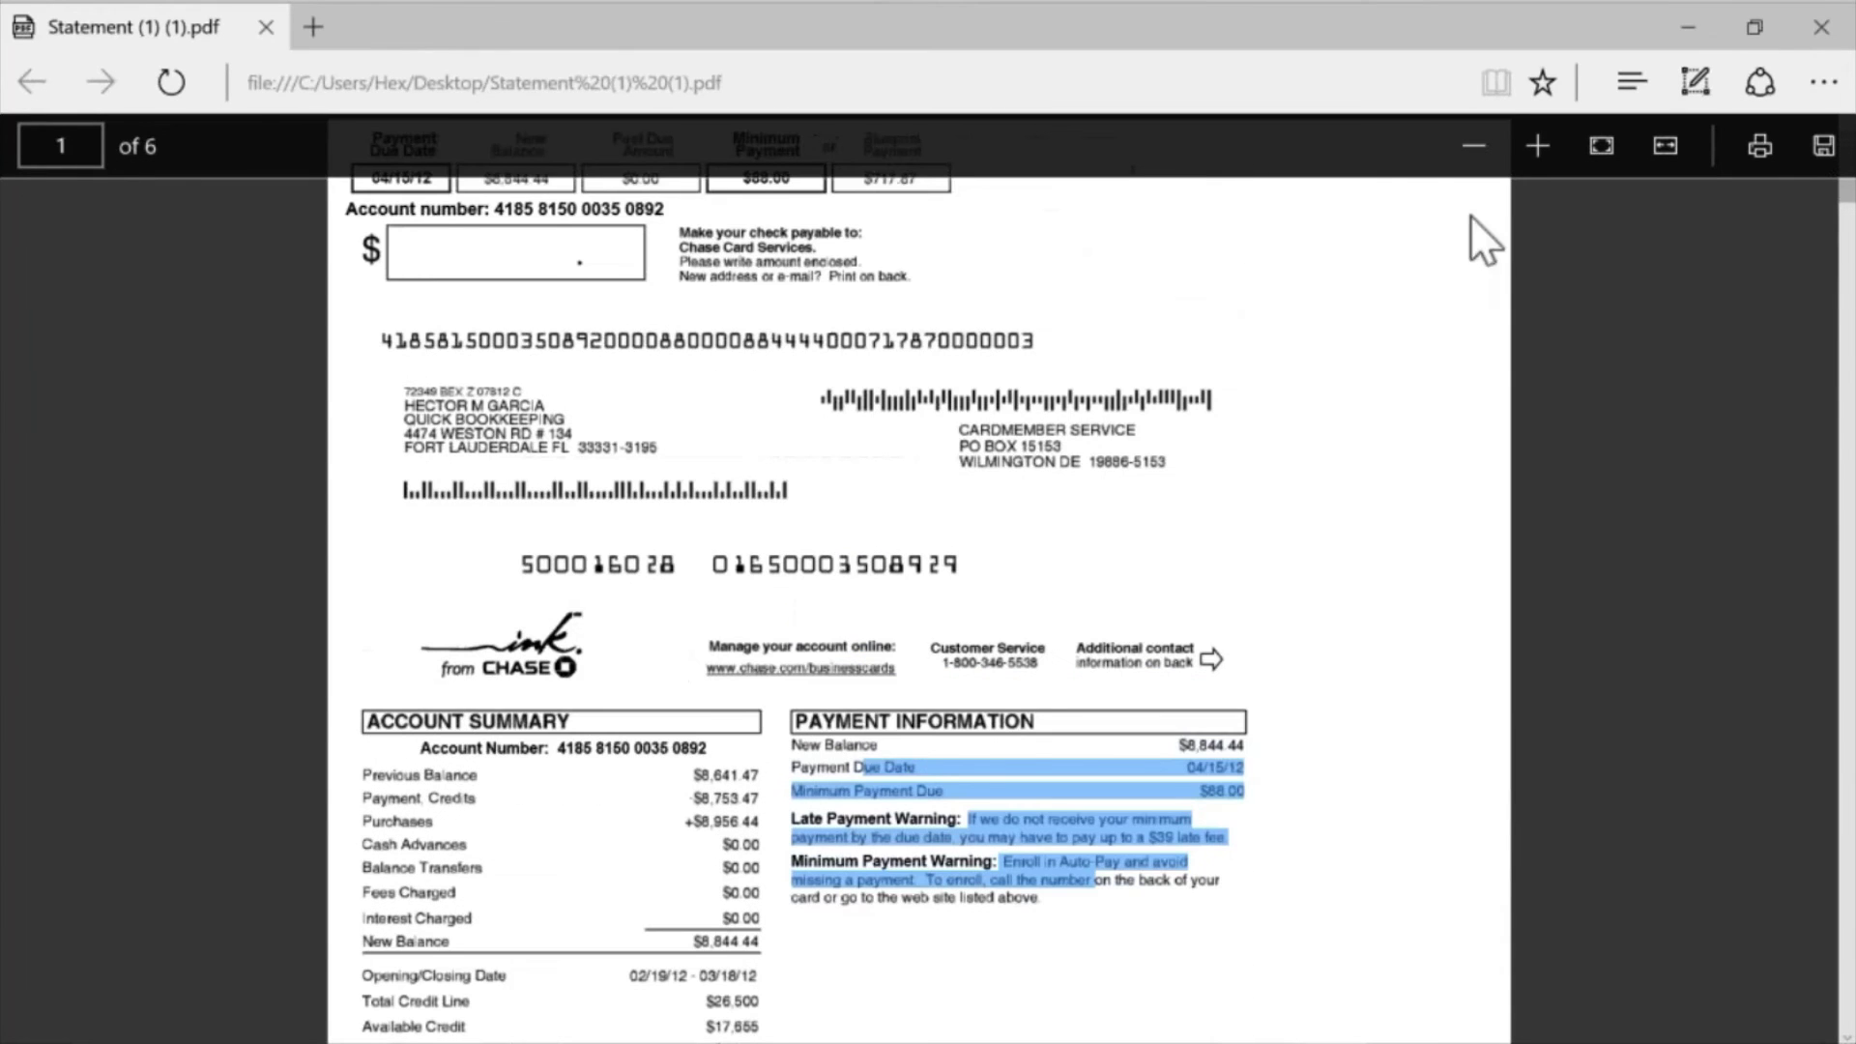
{"action": "left_click", "coordinate": [1808, 35]}
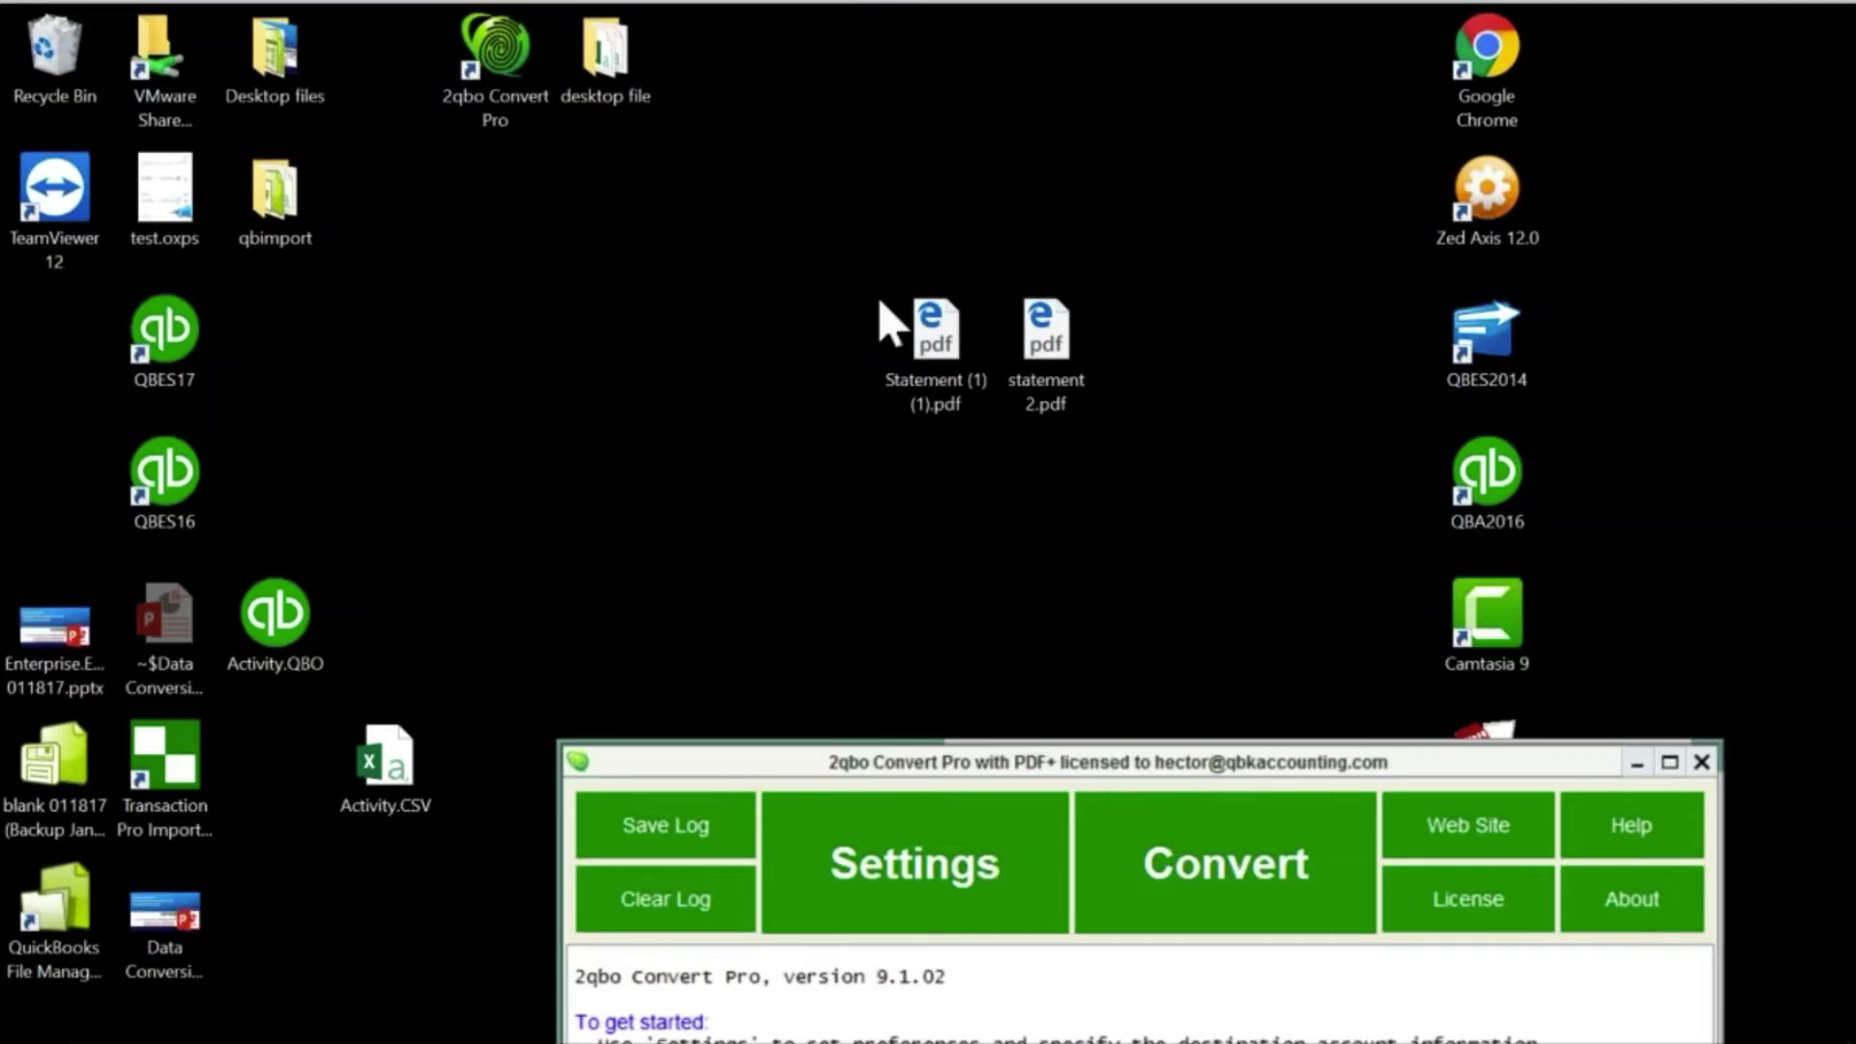
Step: Load Statement (1) (1).pdf from the Desktop into the converter's columns preview and move the preview window fully into view
{"action": "left_click_drag", "start_coordinate": [896, 764], "coordinate": [1210, 25]}
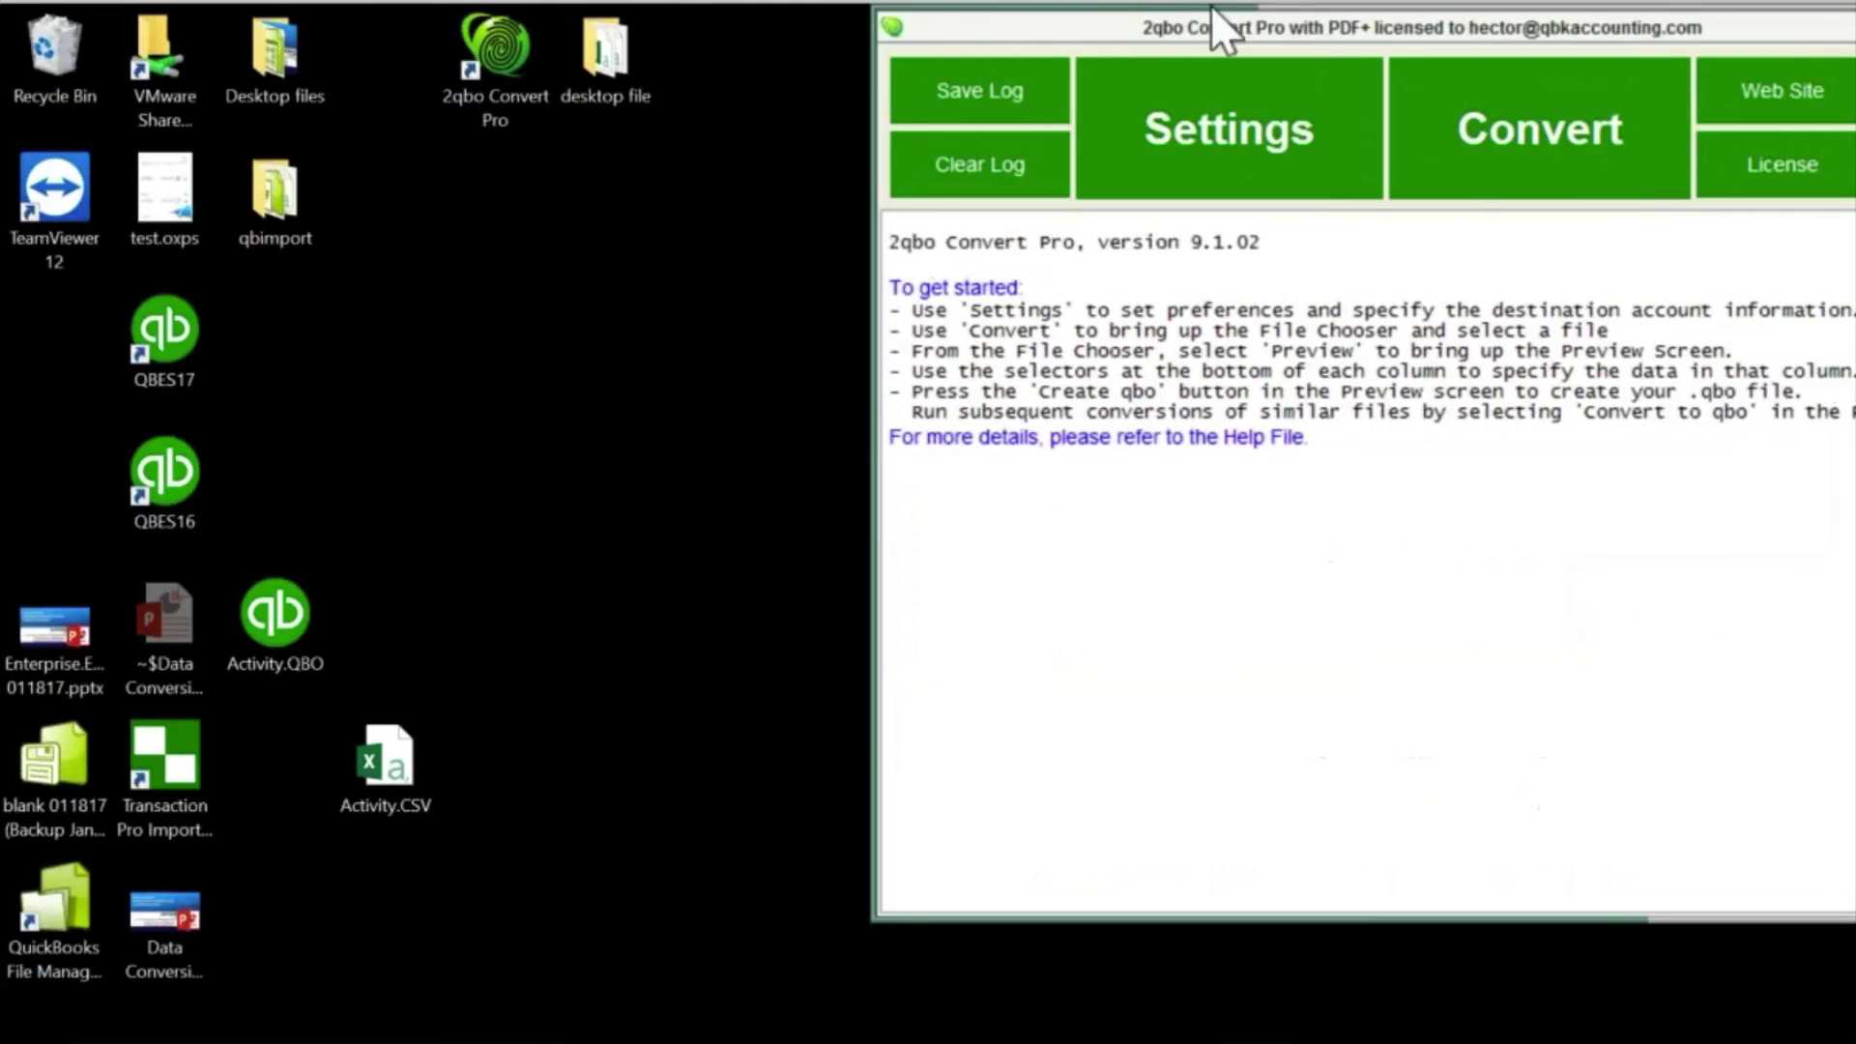
{"action": "left_click", "coordinate": [1474, 183]}
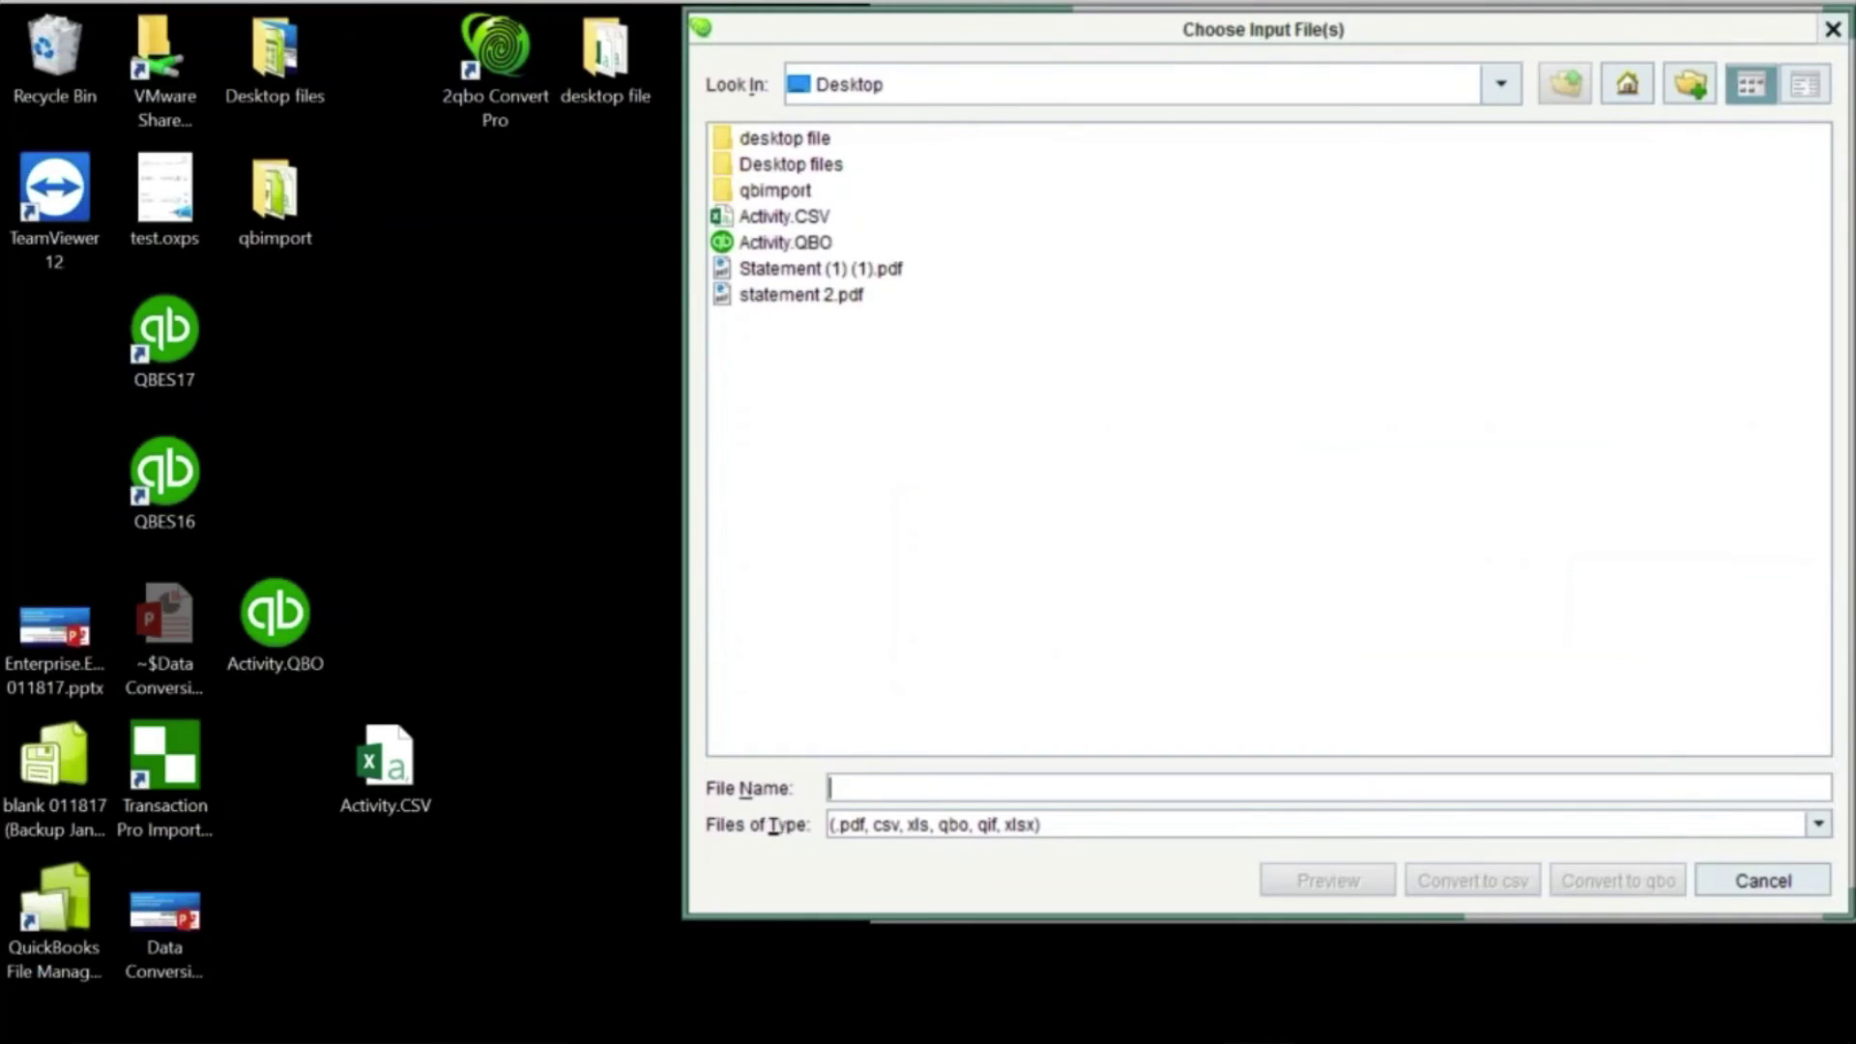
{"action": "left_click", "coordinate": [819, 269]}
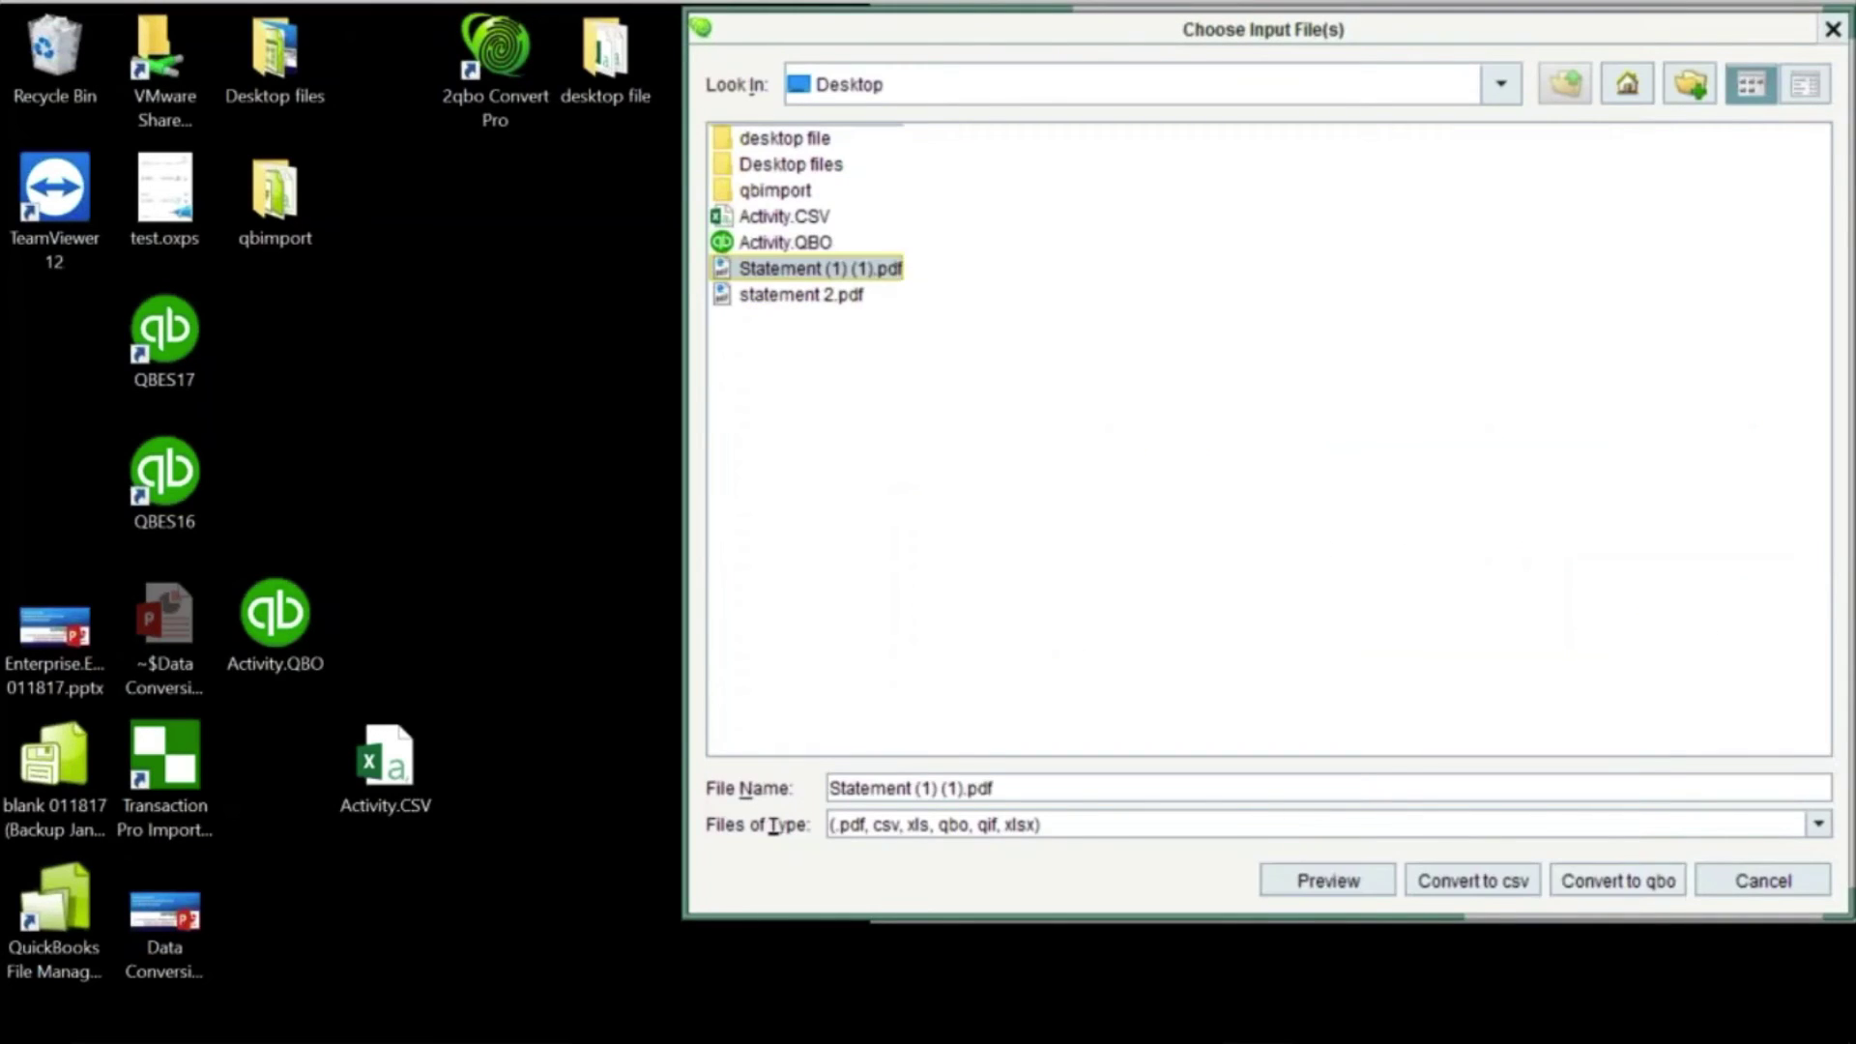
{"action": "left_click", "coordinate": [1359, 887]}
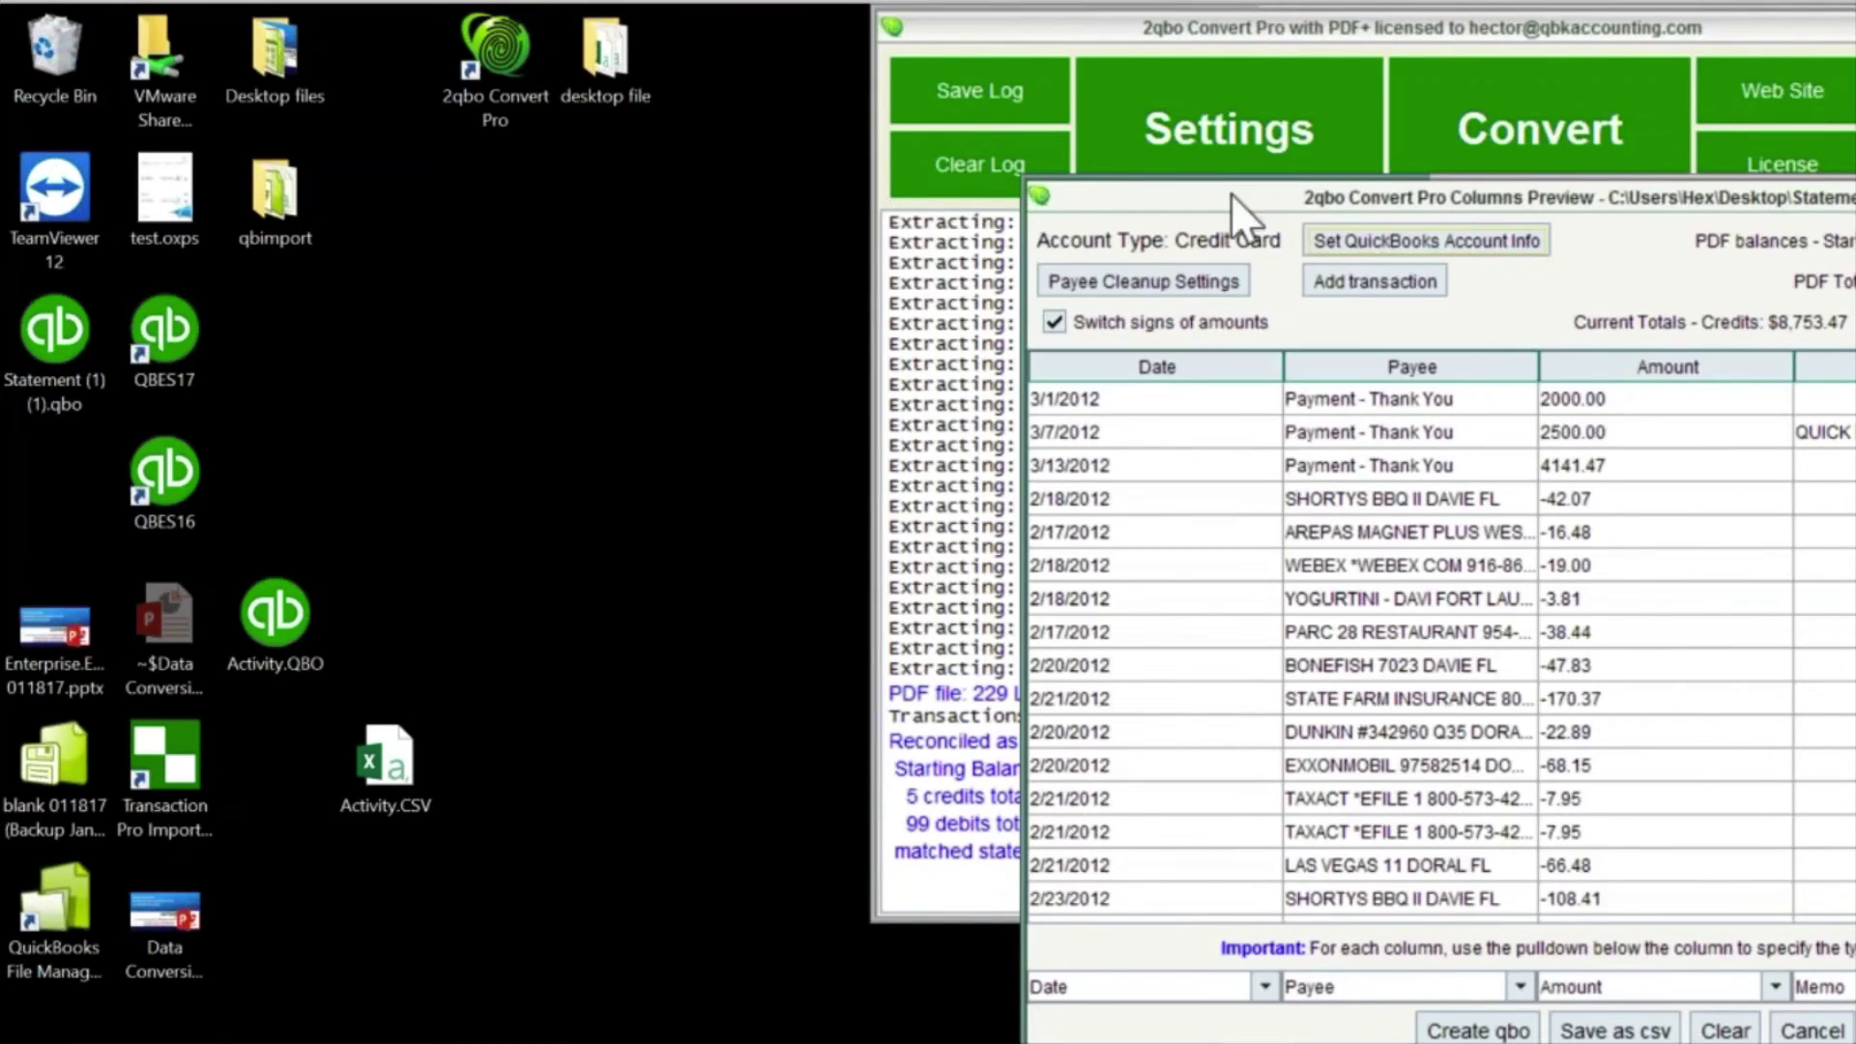
{"action": "left_click_drag", "start_coordinate": [1198, 196], "coordinate": [439, 95]}
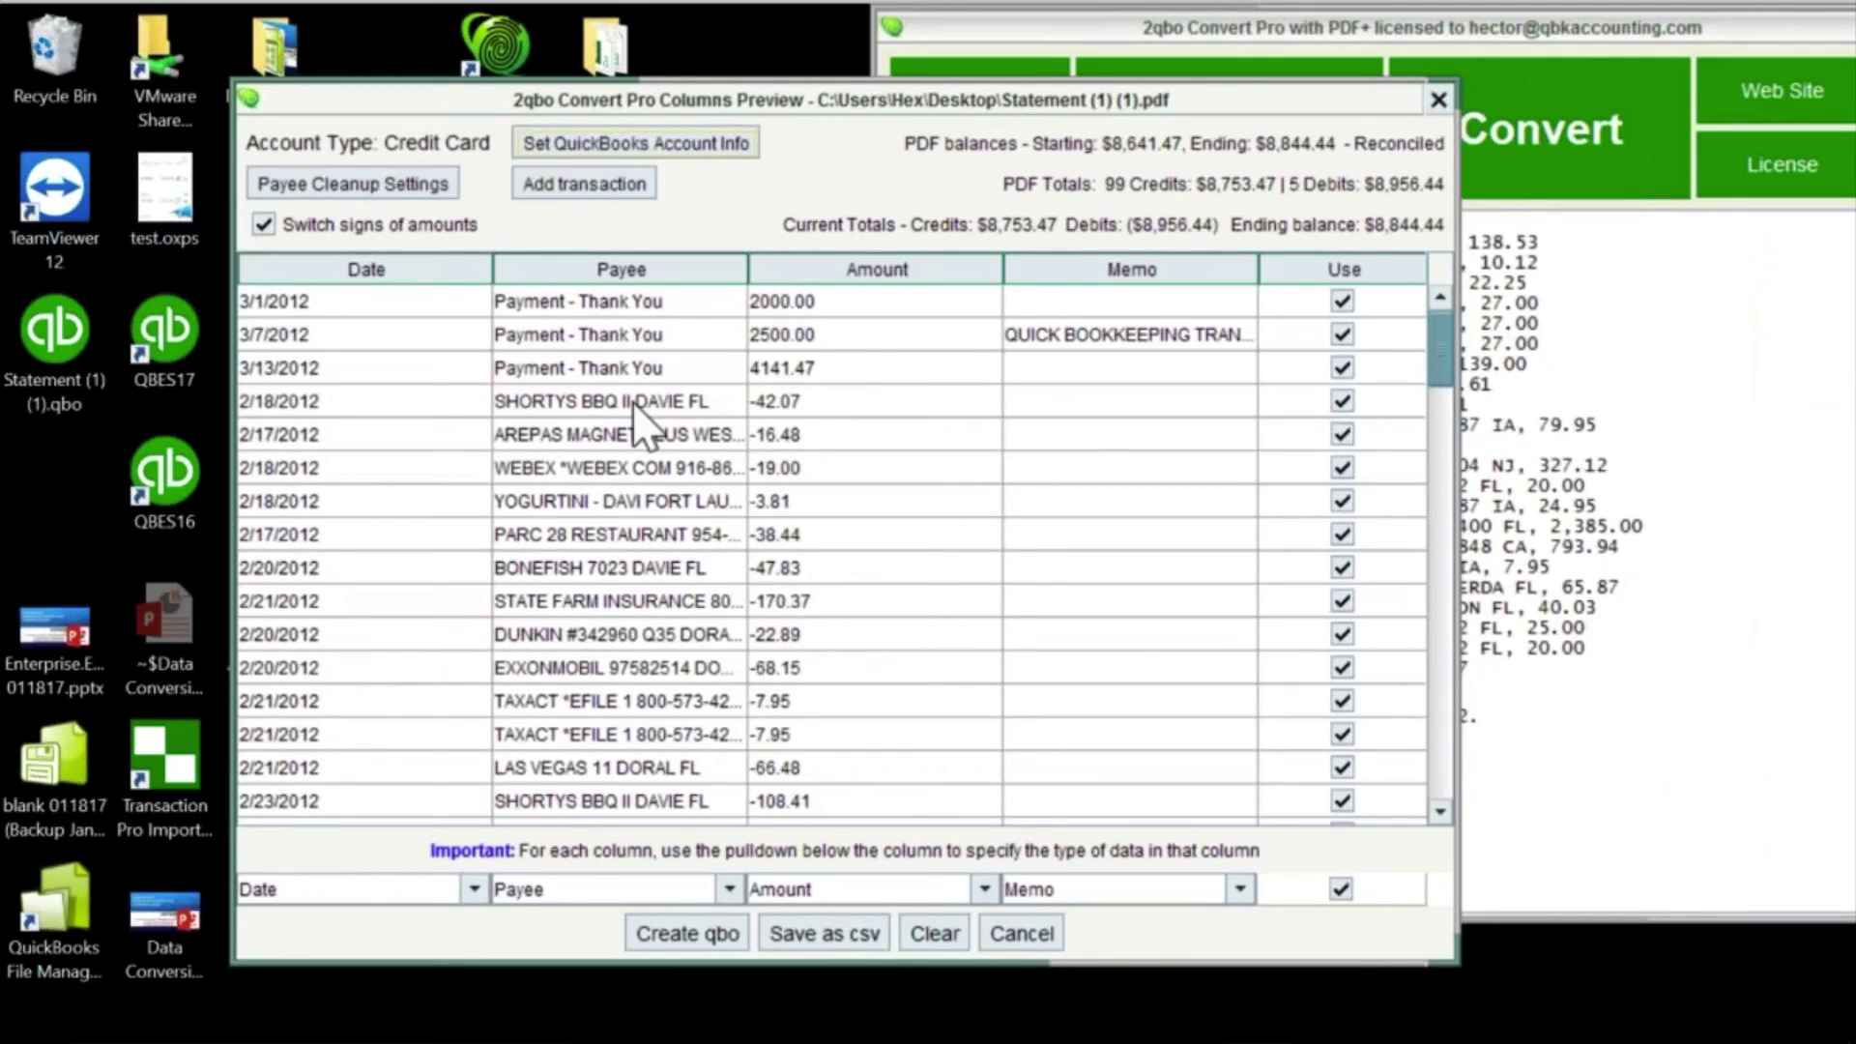
Step: Open the 2/18/2012 WEBEX payee for editing, highlight the end of its text, and leave the cell without editing it
{"action": "double_click", "coordinate": [642, 470]}
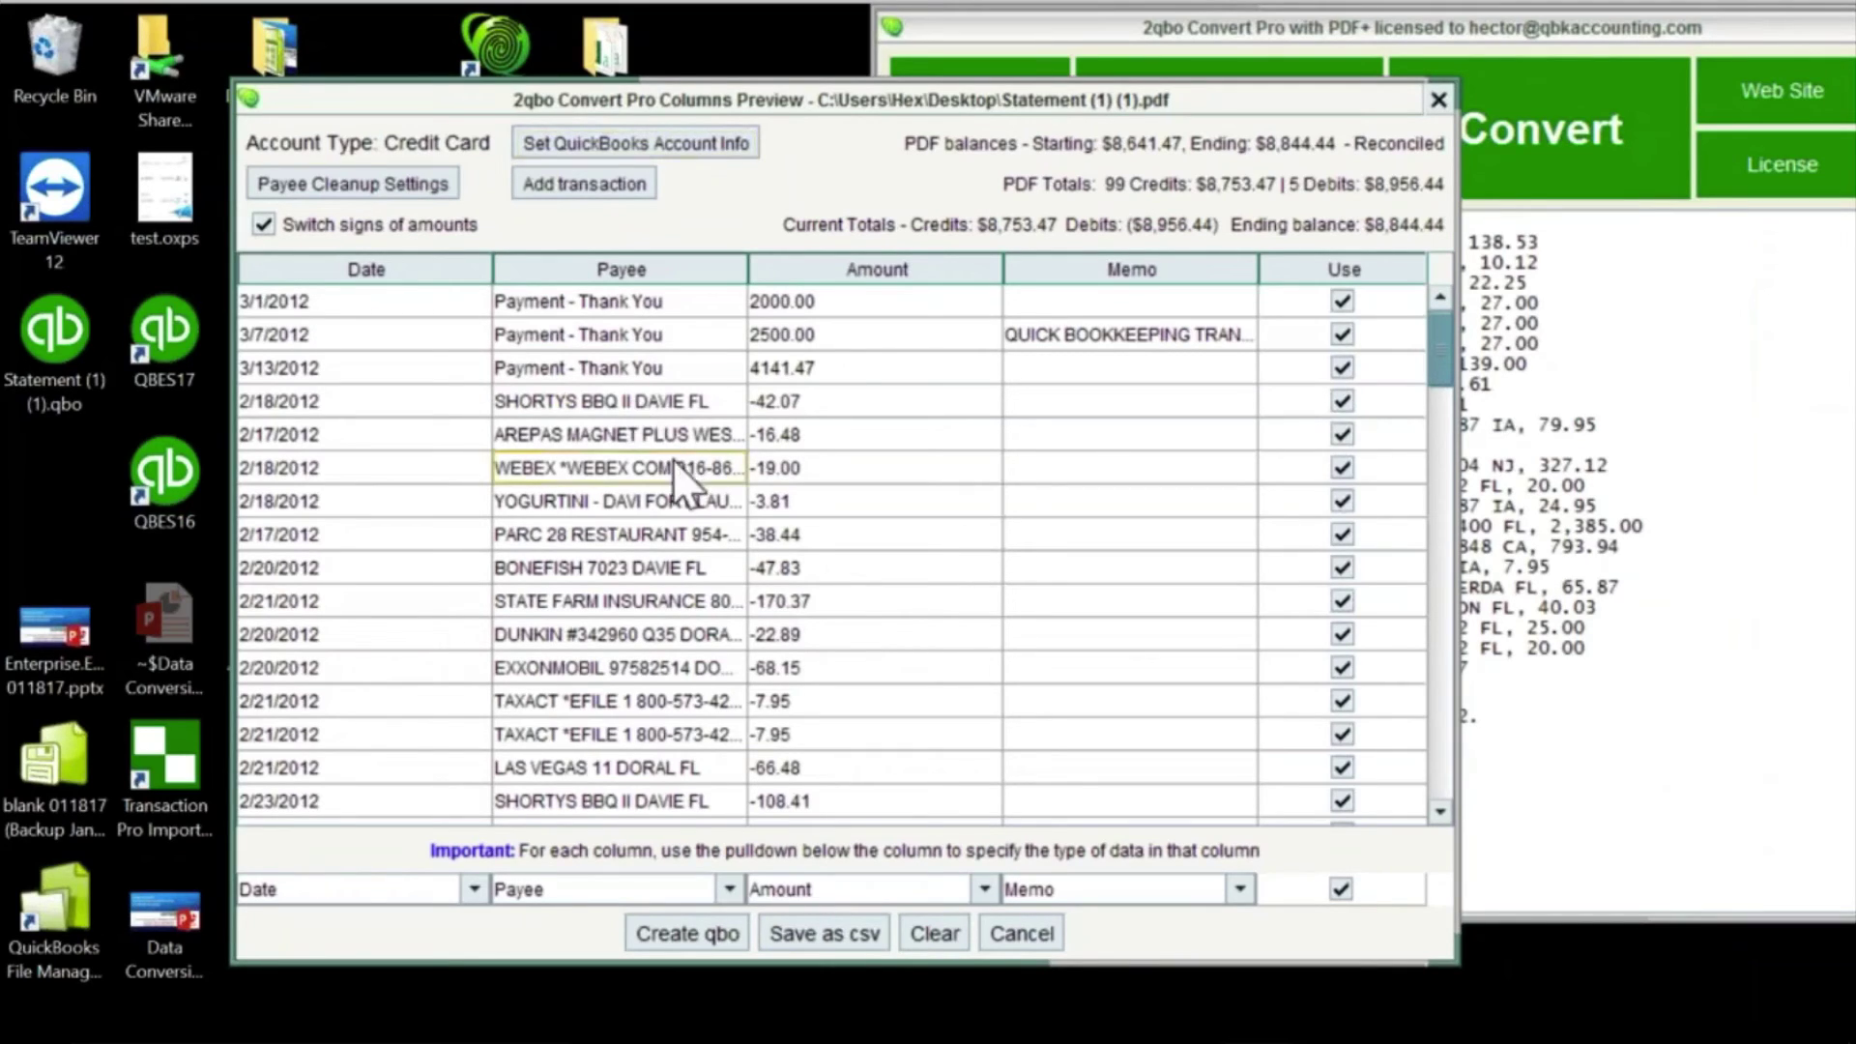
{"action": "left_click_drag", "start_coordinate": [635, 469], "coordinate": [815, 470]}
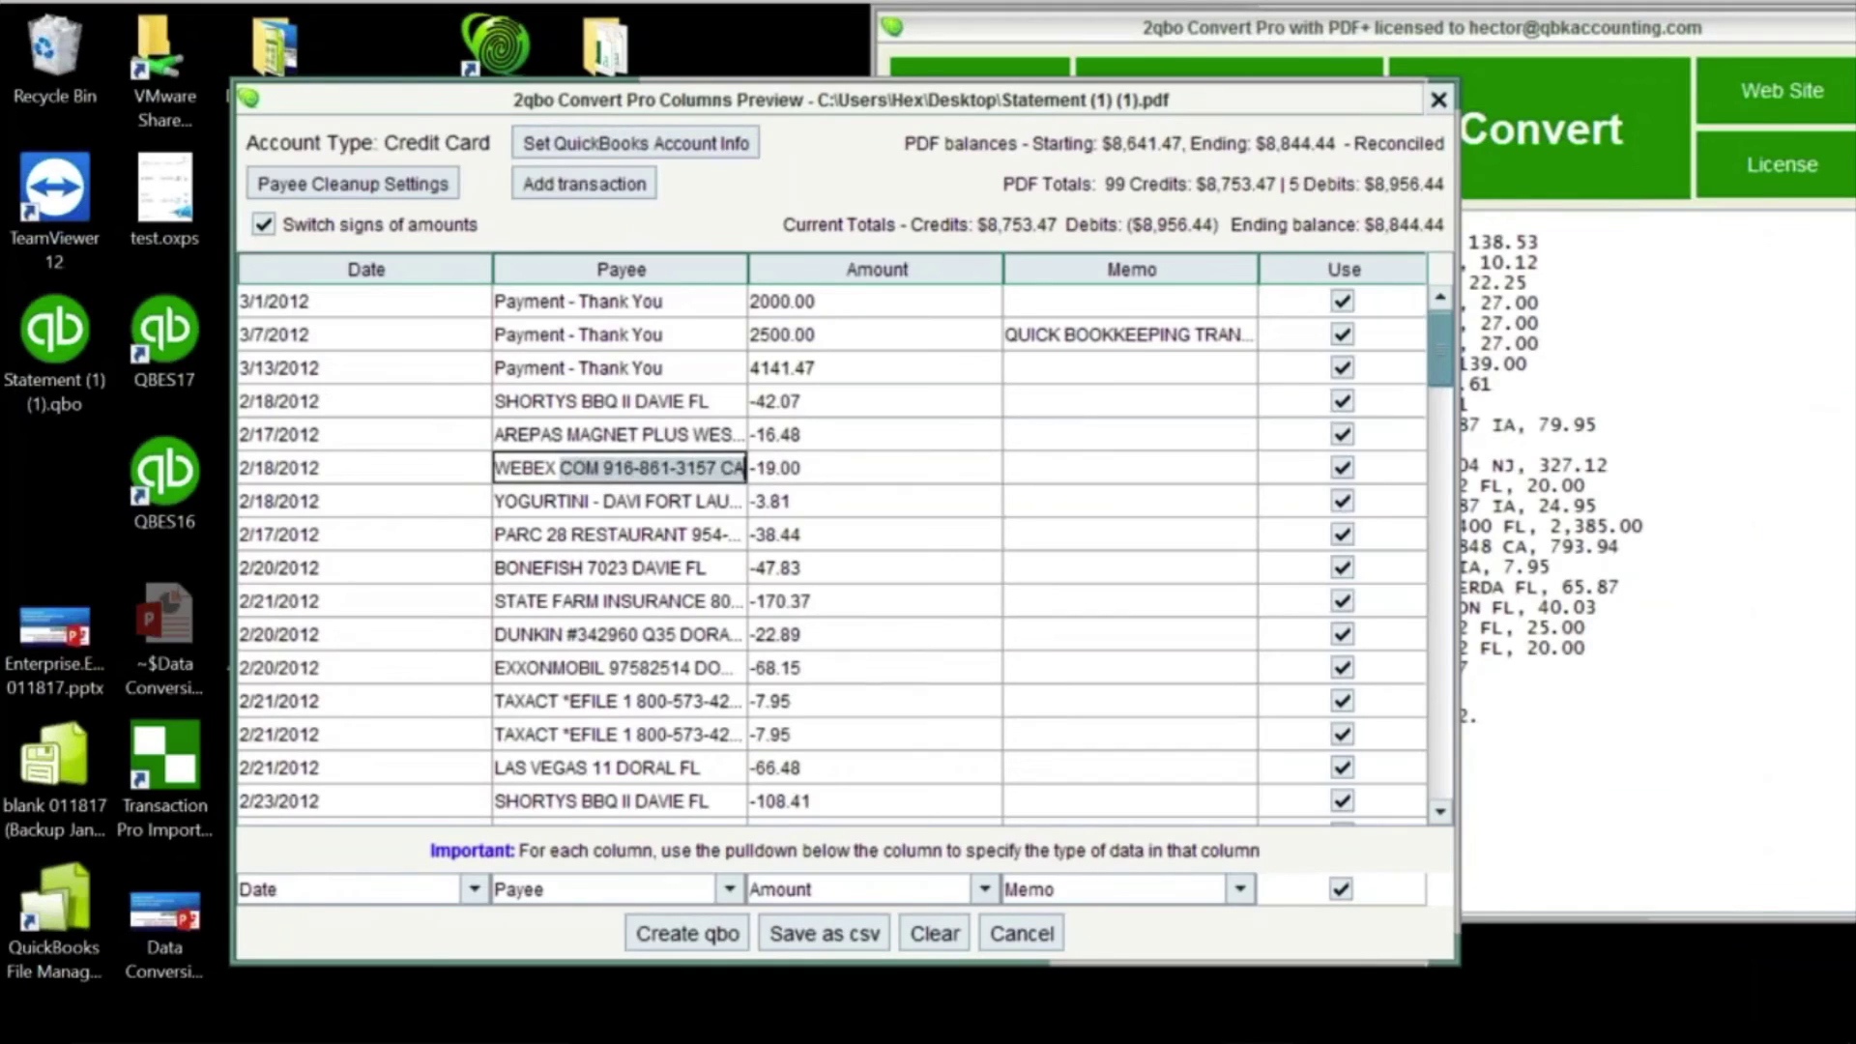
{"action": "key", "text": "Return"}
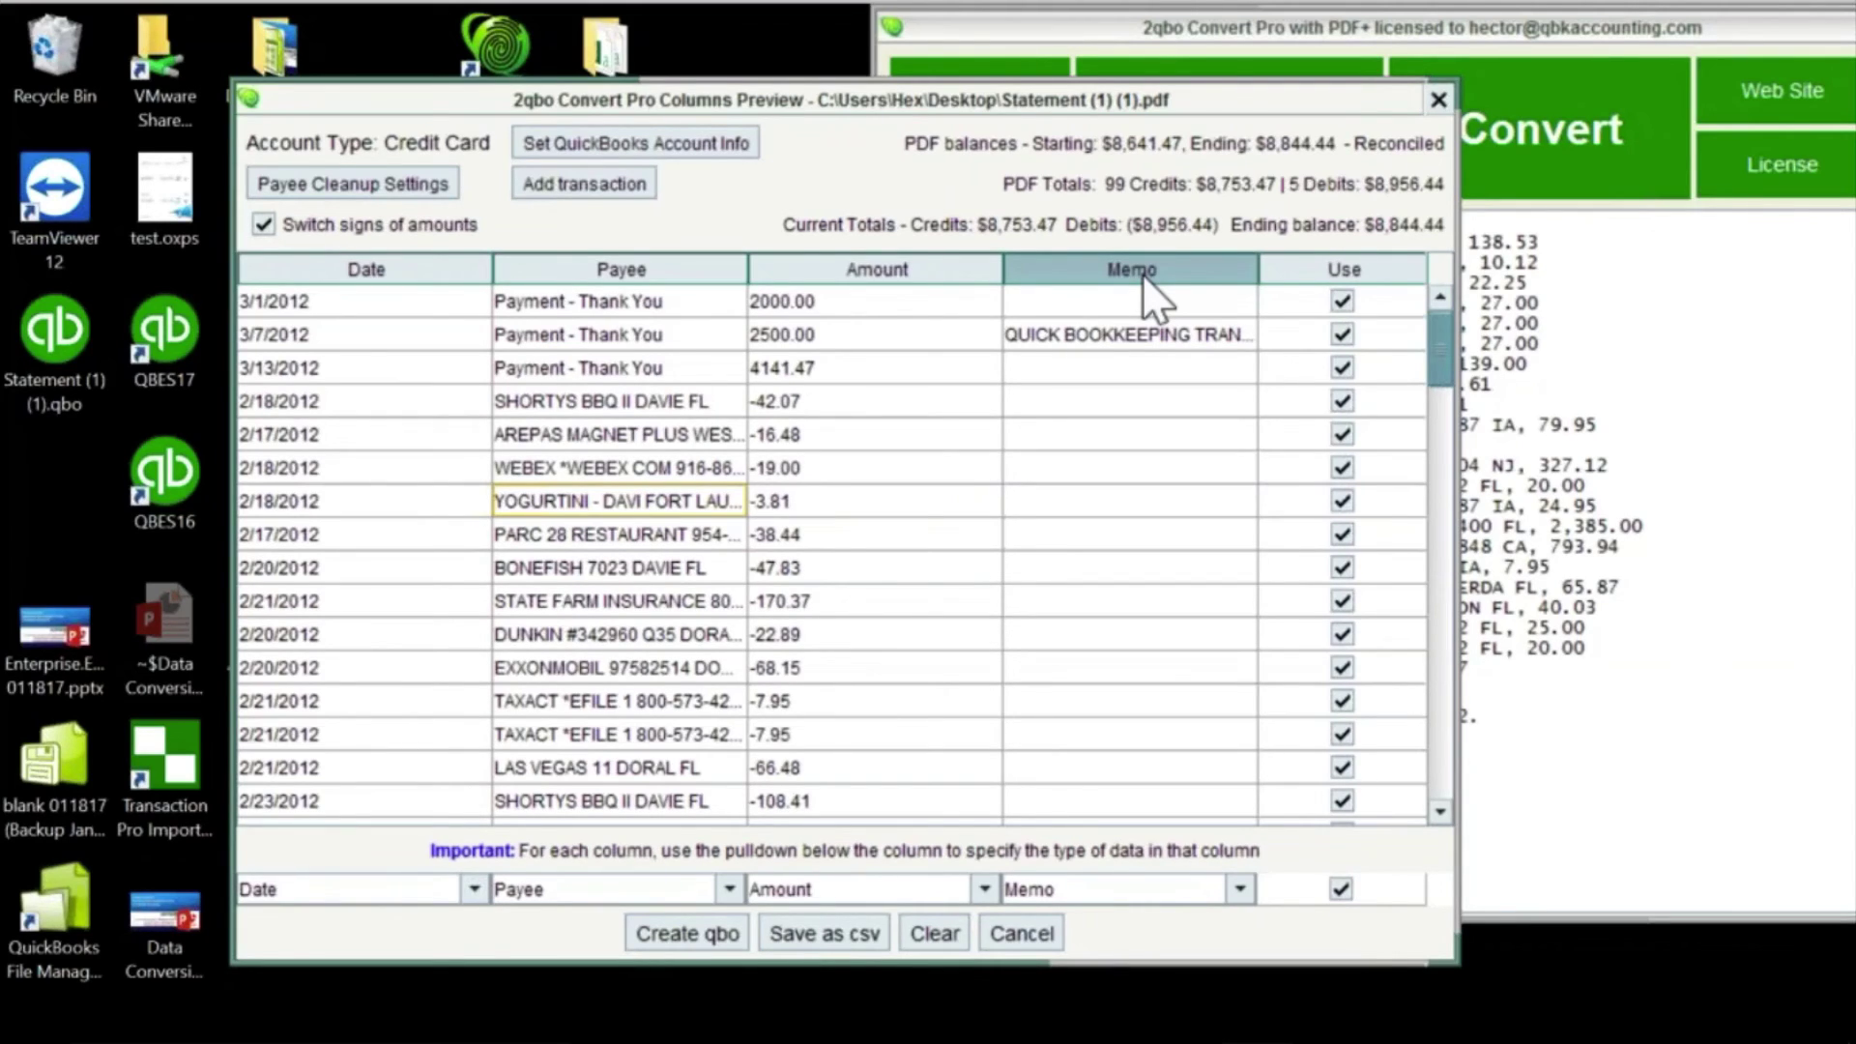
Step: In the columns preview, map the Payee column to Payee & Memo and the Memo column to Memo Add-on
{"action": "left_click", "coordinate": [728, 887]}
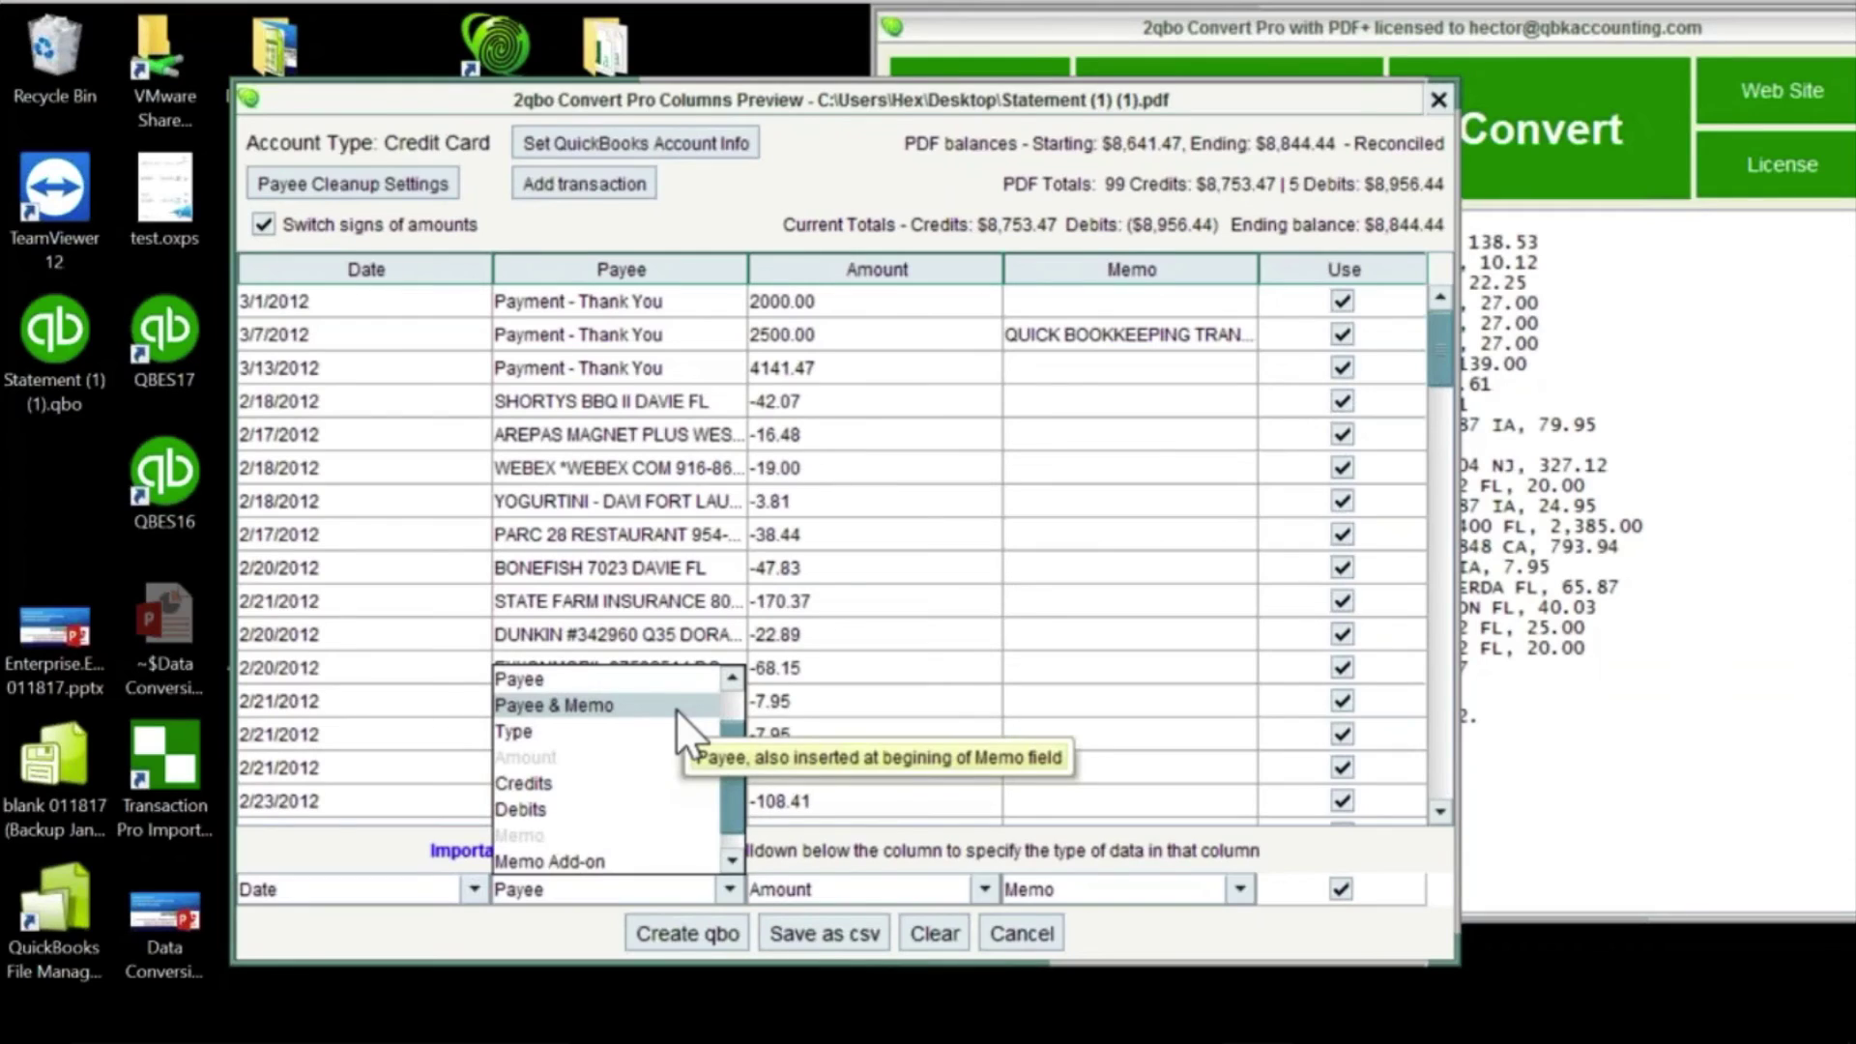
{"action": "left_click", "coordinate": [584, 704]}
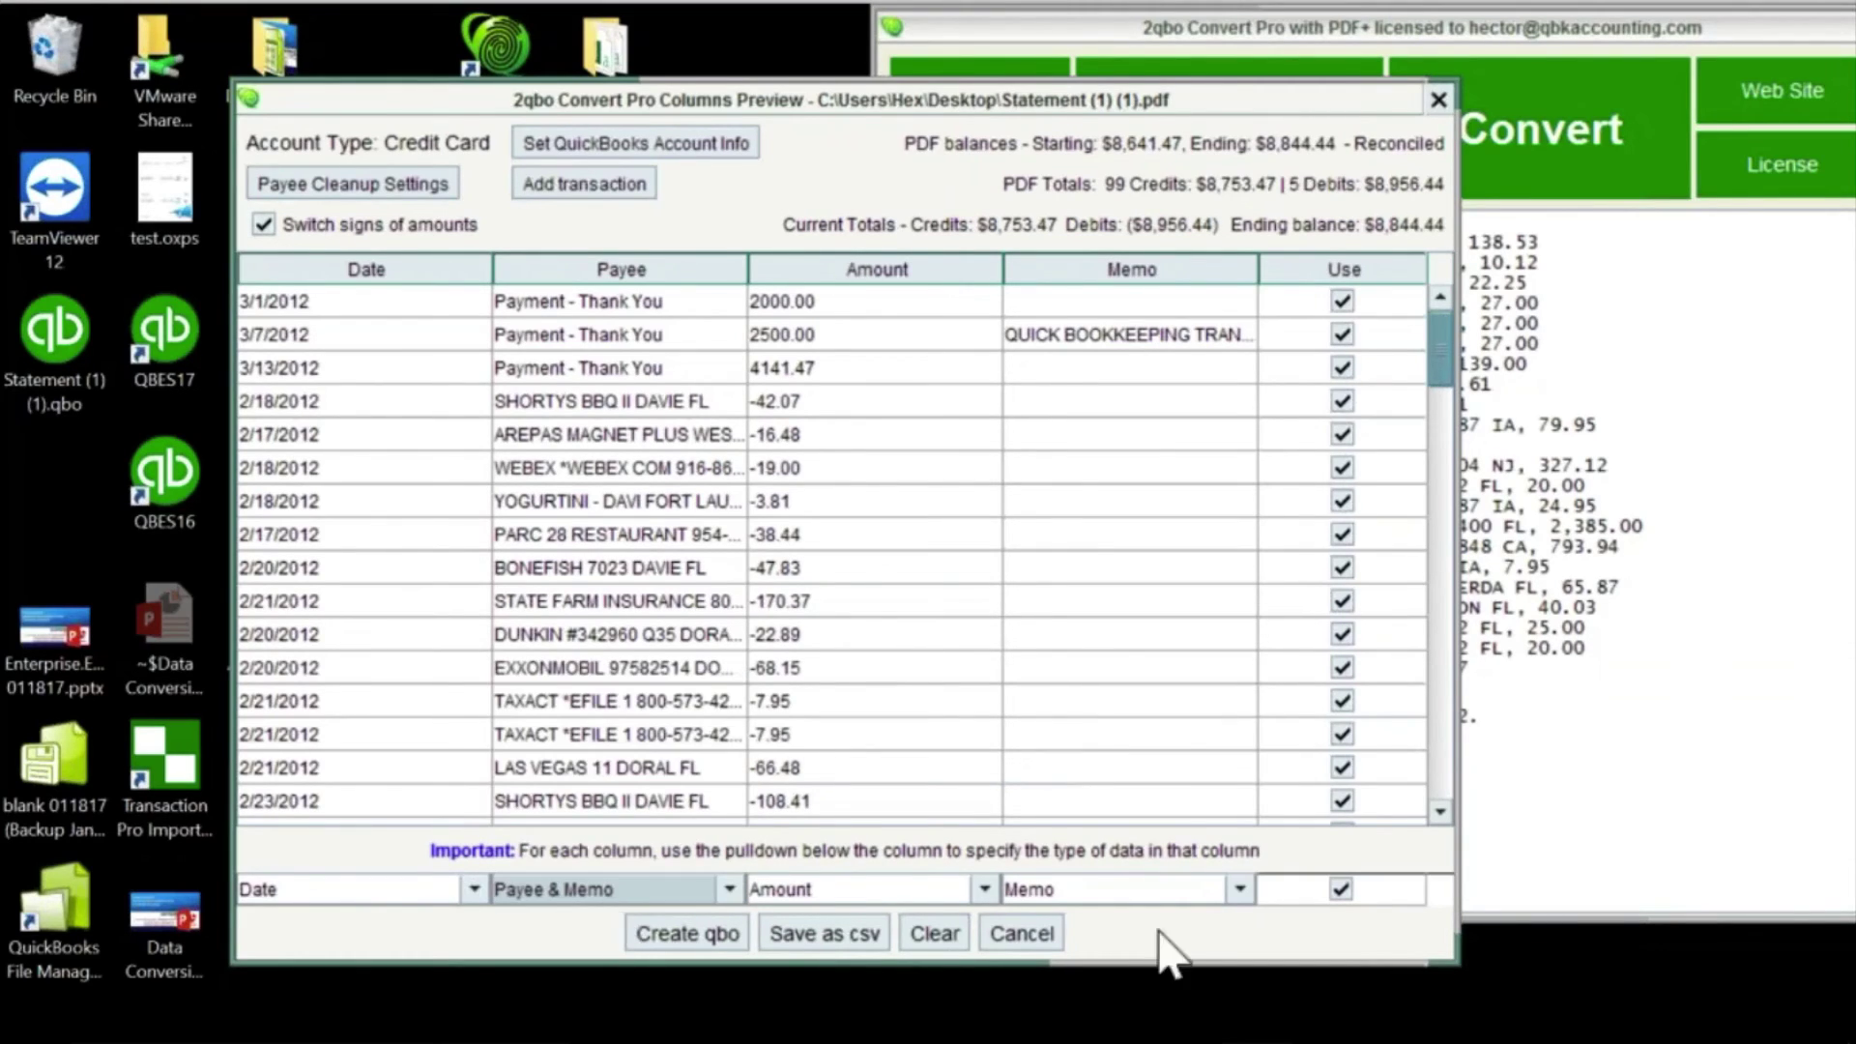
{"action": "left_click", "coordinate": [1239, 888]}
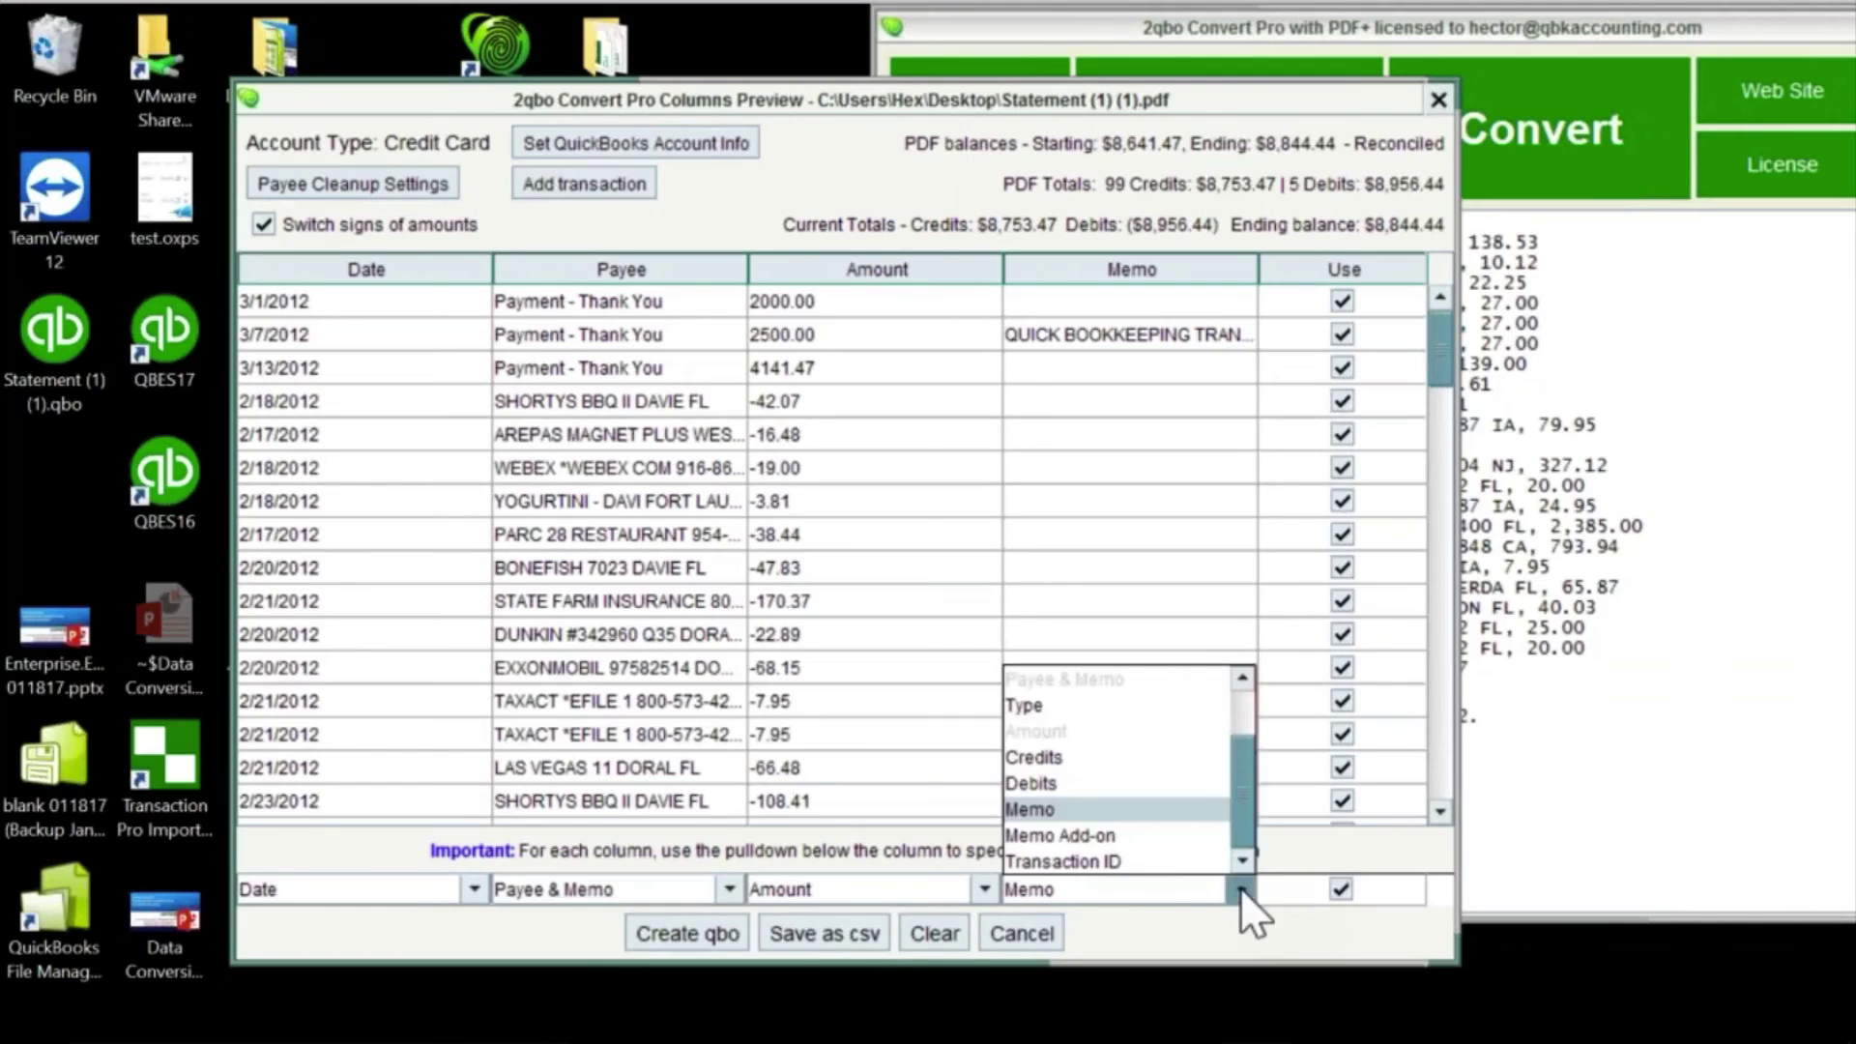
{"action": "left_click", "coordinate": [1110, 835]}
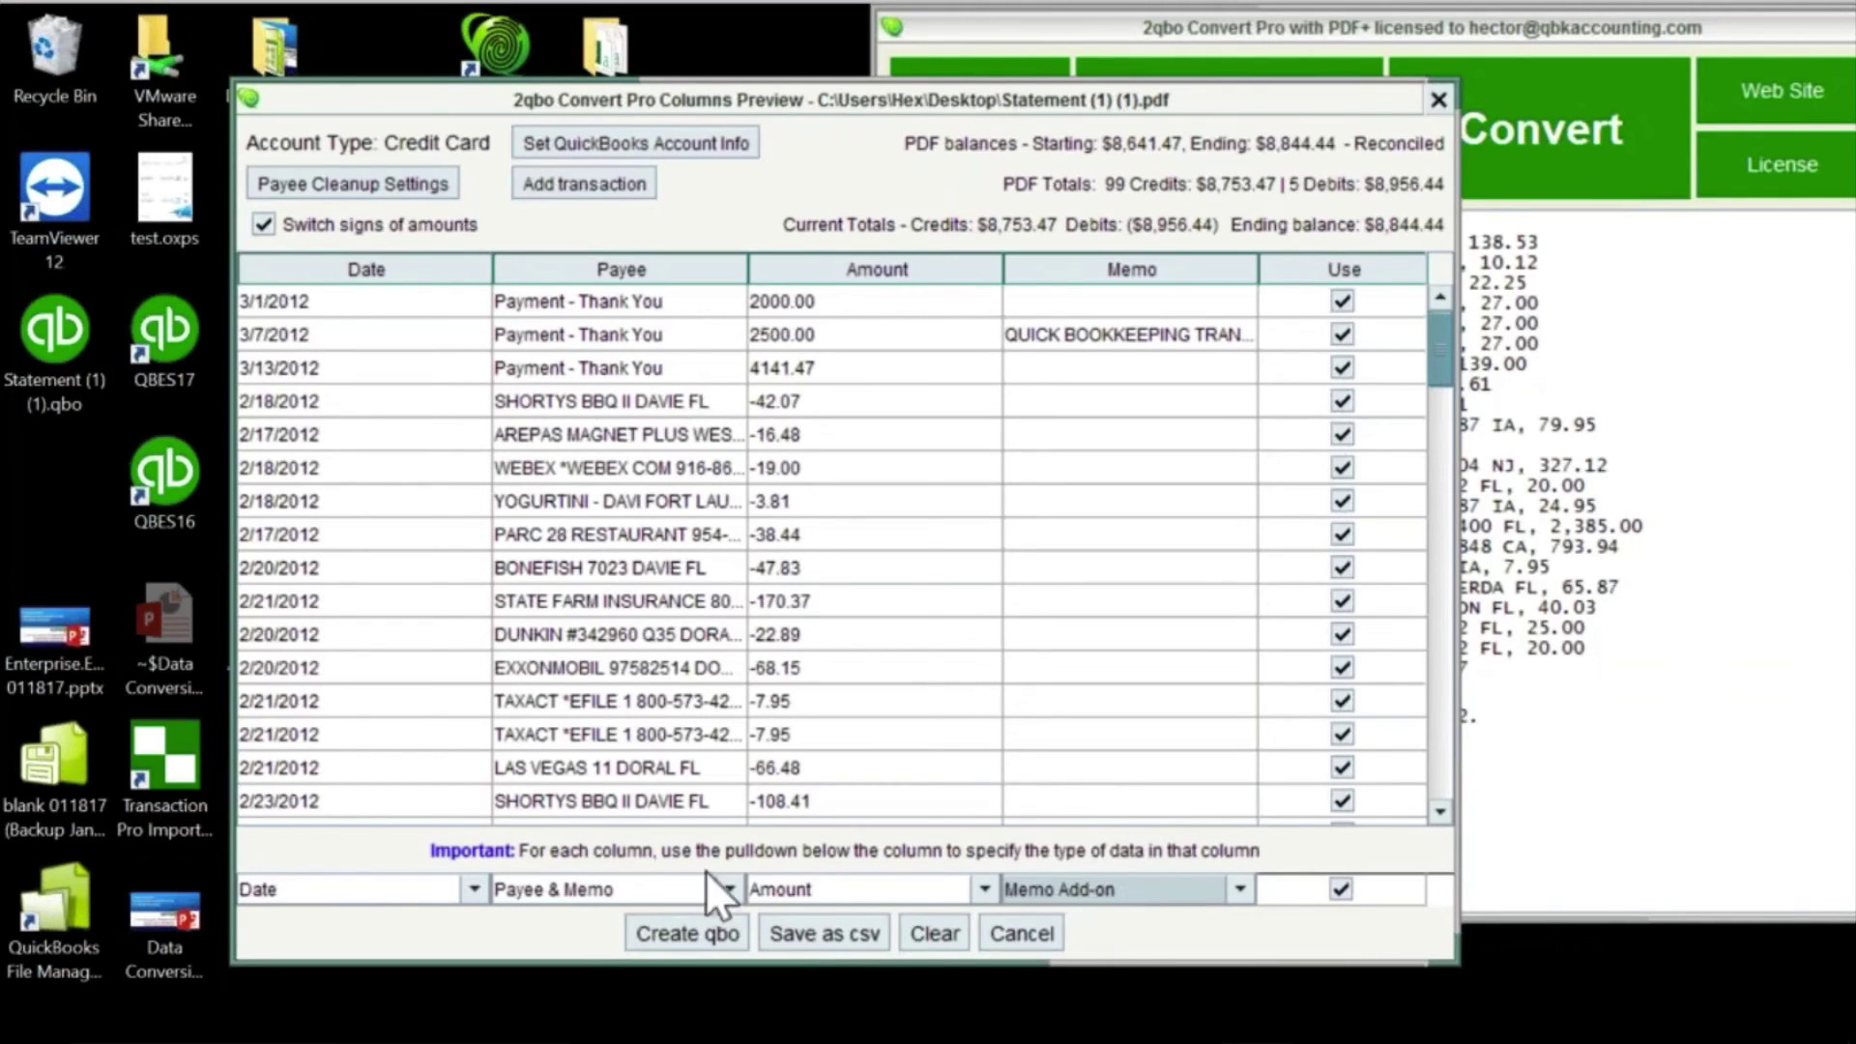
{"action": "left_click", "coordinate": [642, 885]}
{"action": "left_click", "coordinate": [1098, 868]}
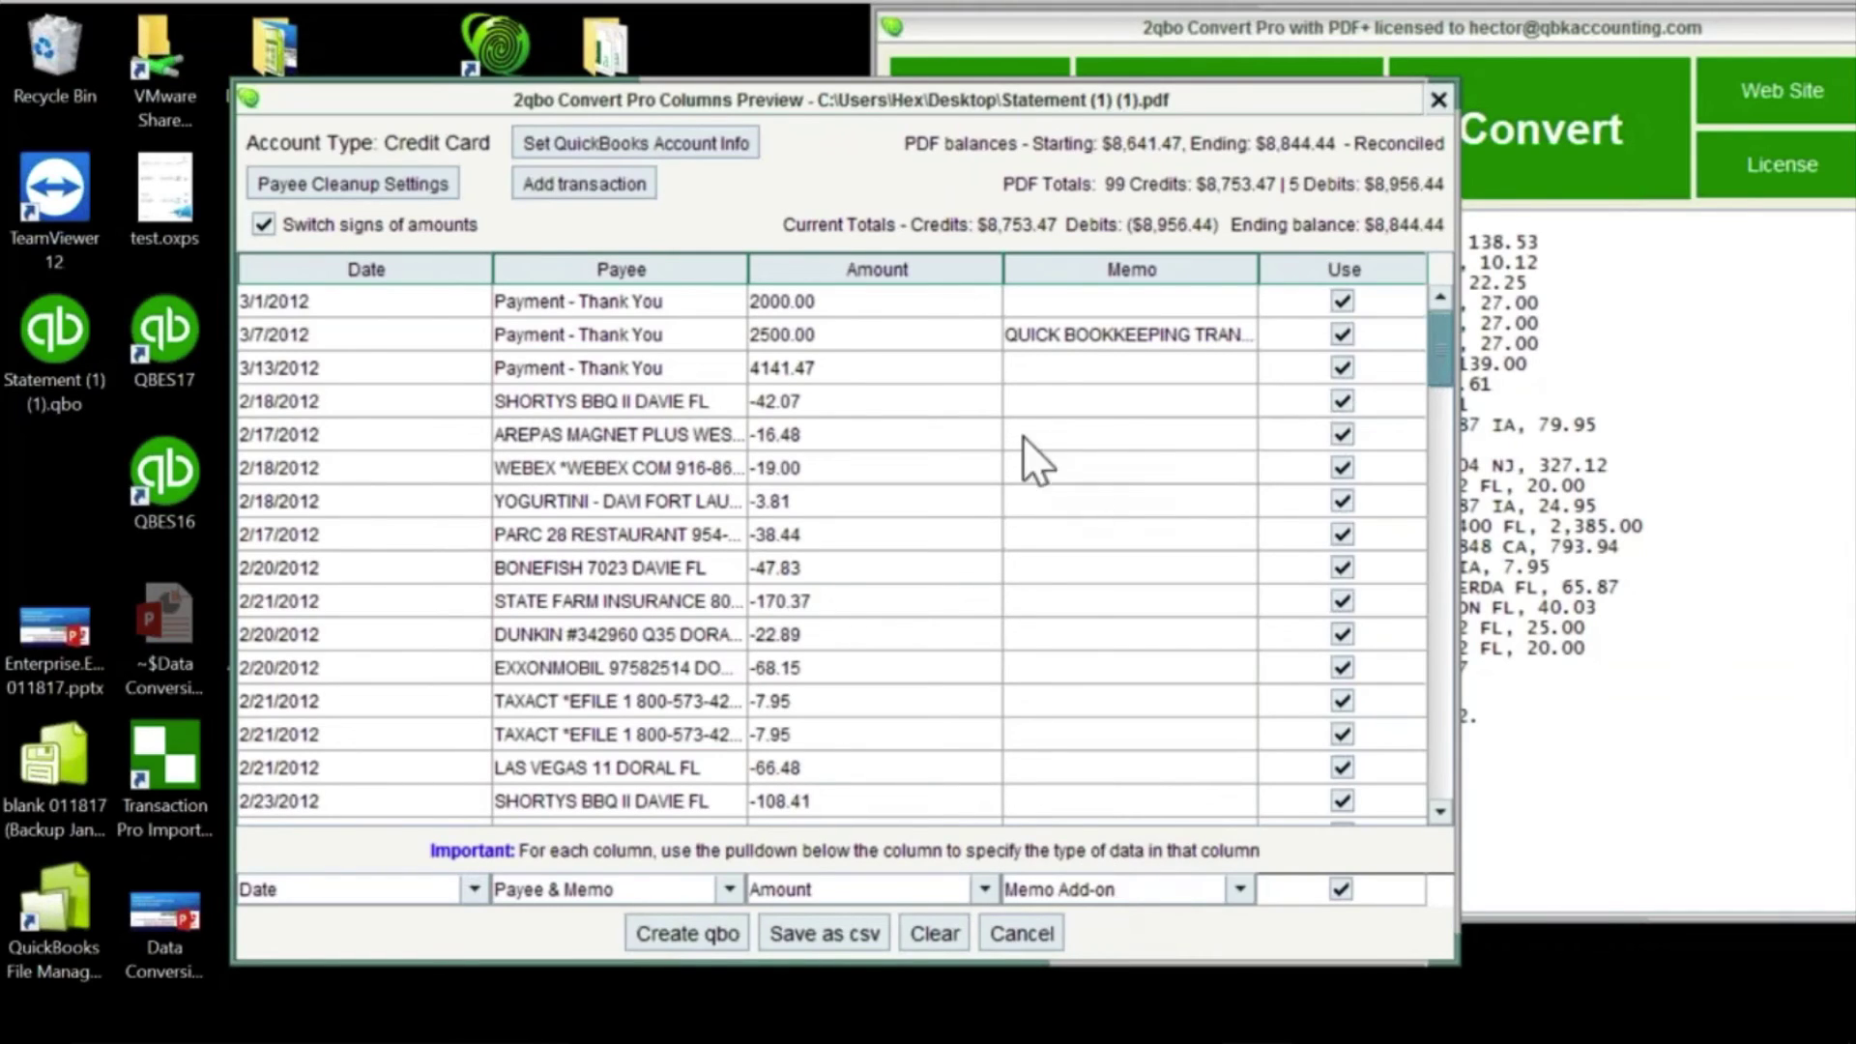
Step: Check the payee and memo cells of the March payments, and widen the Payee column to fit the full payee text
{"action": "left_click", "coordinate": [661, 356]}
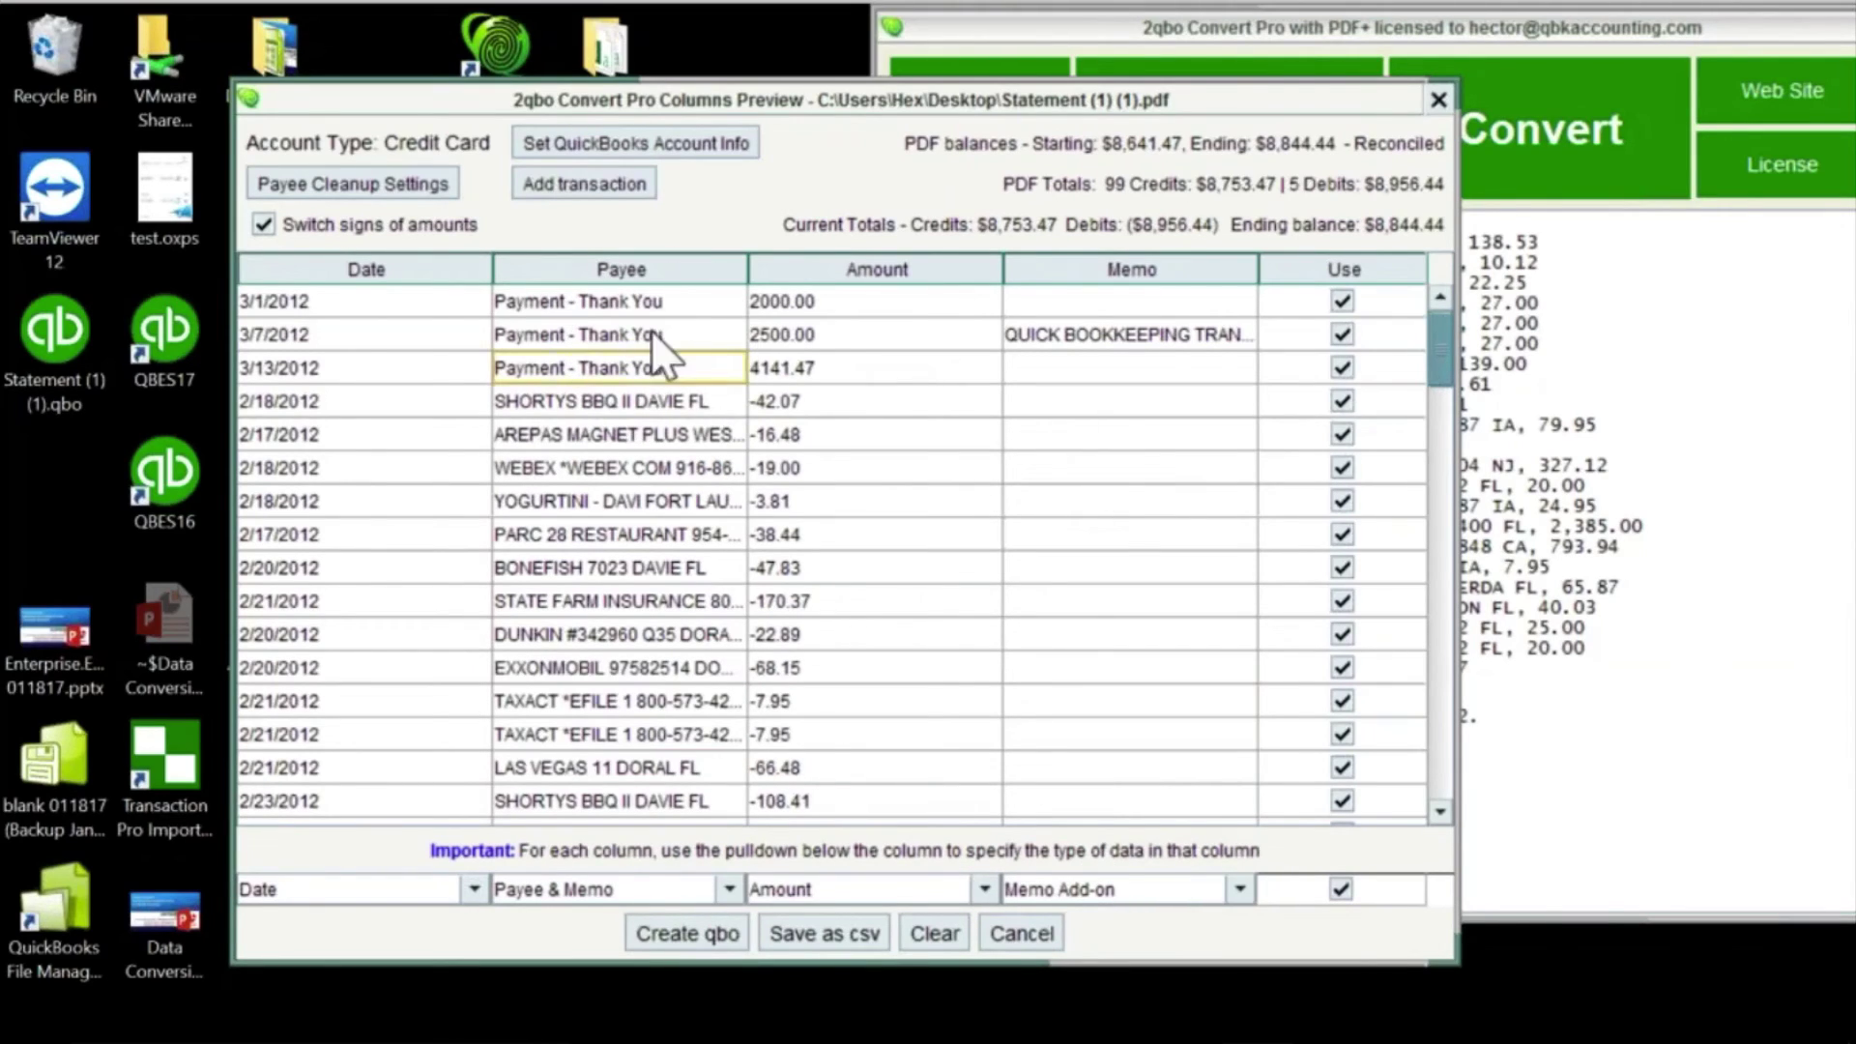
{"action": "left_click", "coordinate": [1077, 345]}
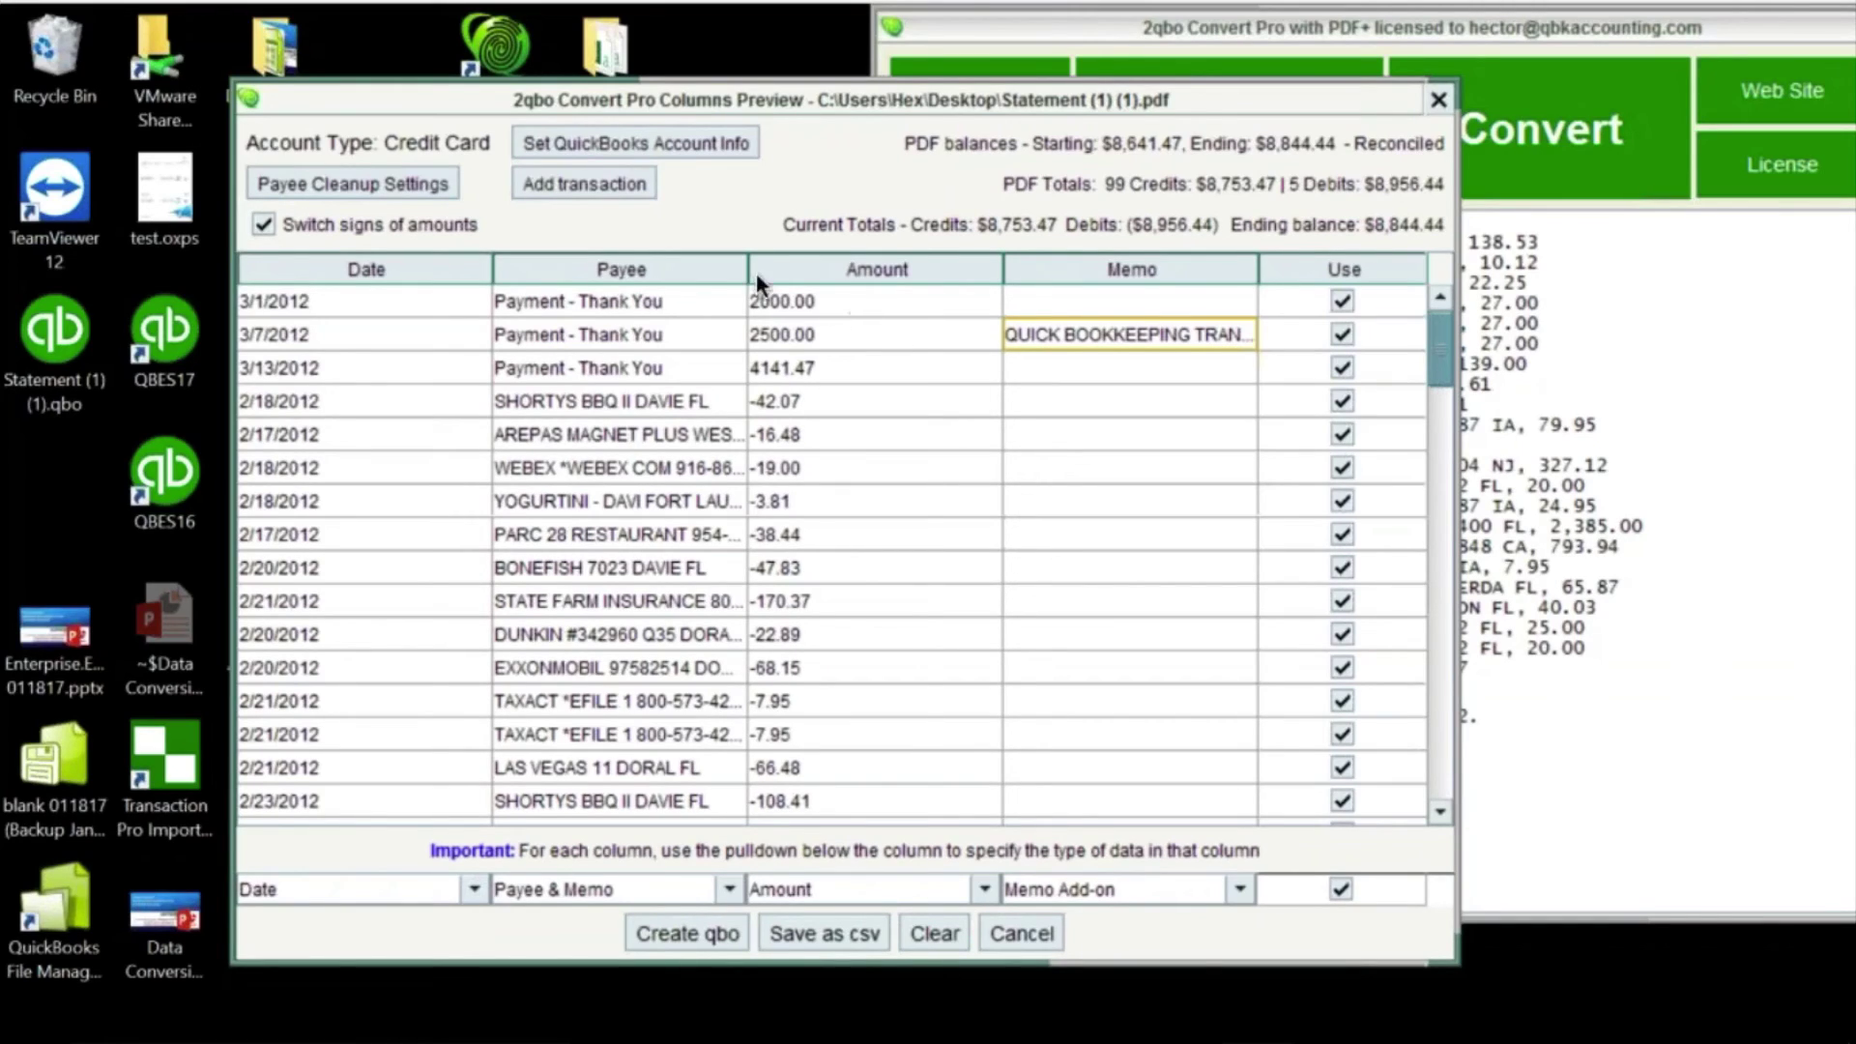
{"action": "left_click_drag", "start_coordinate": [748, 268], "coordinate": [930, 268]}
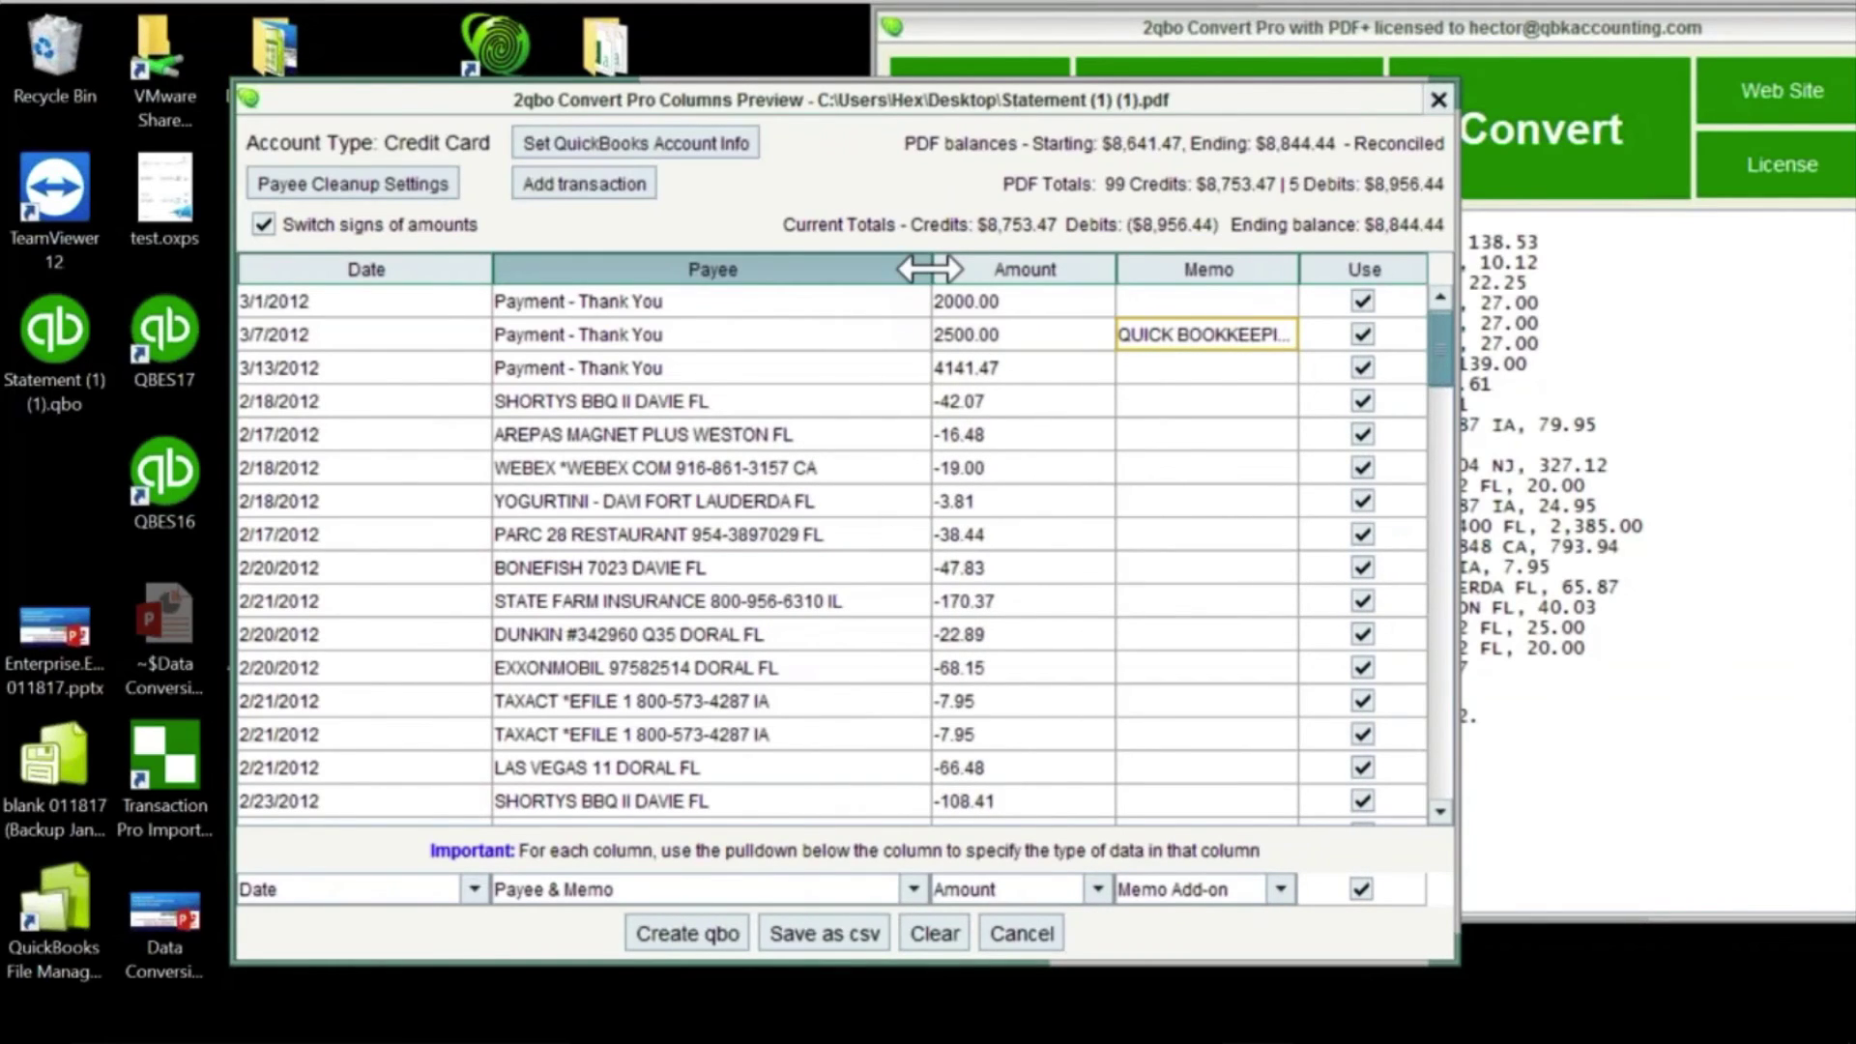
Step: In the payee cleanup settings, enable removal of phone numbers and two letter state abbreviations, and accept the settings
{"action": "left_click", "coordinate": [393, 188]}
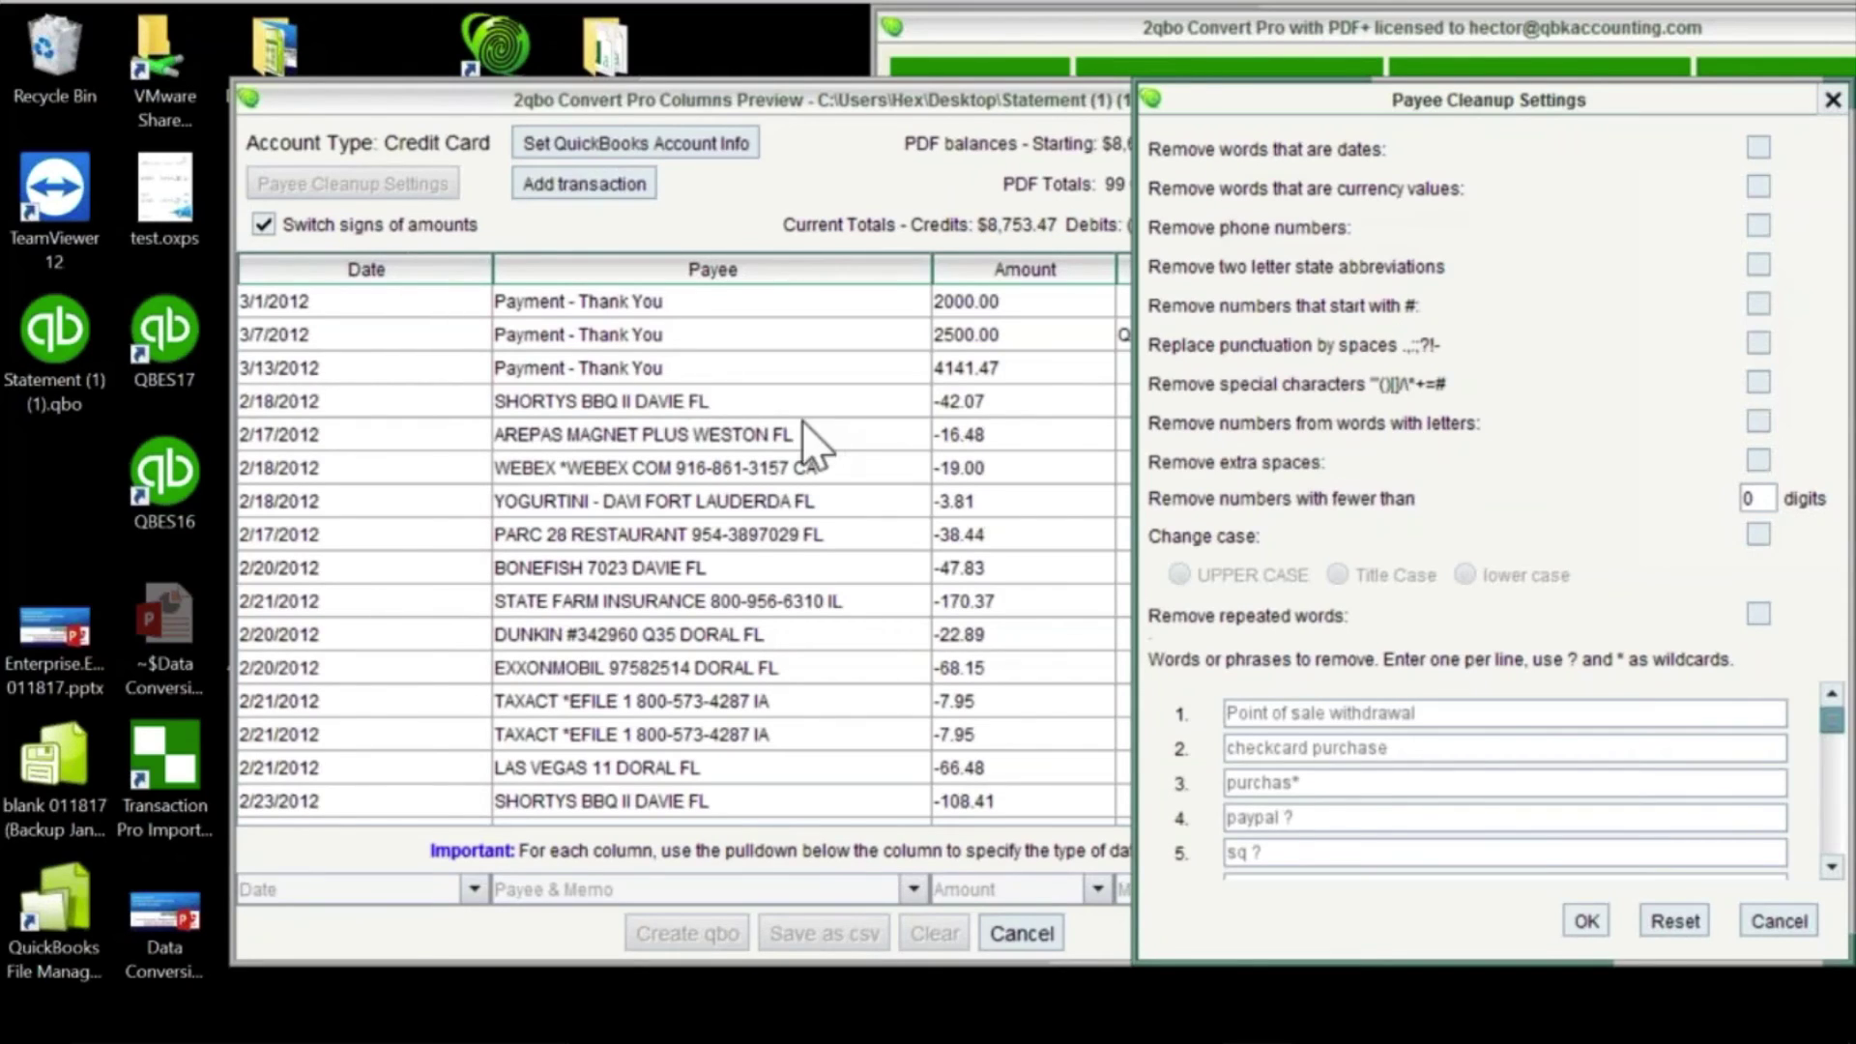
{"action": "left_click", "coordinate": [750, 473]}
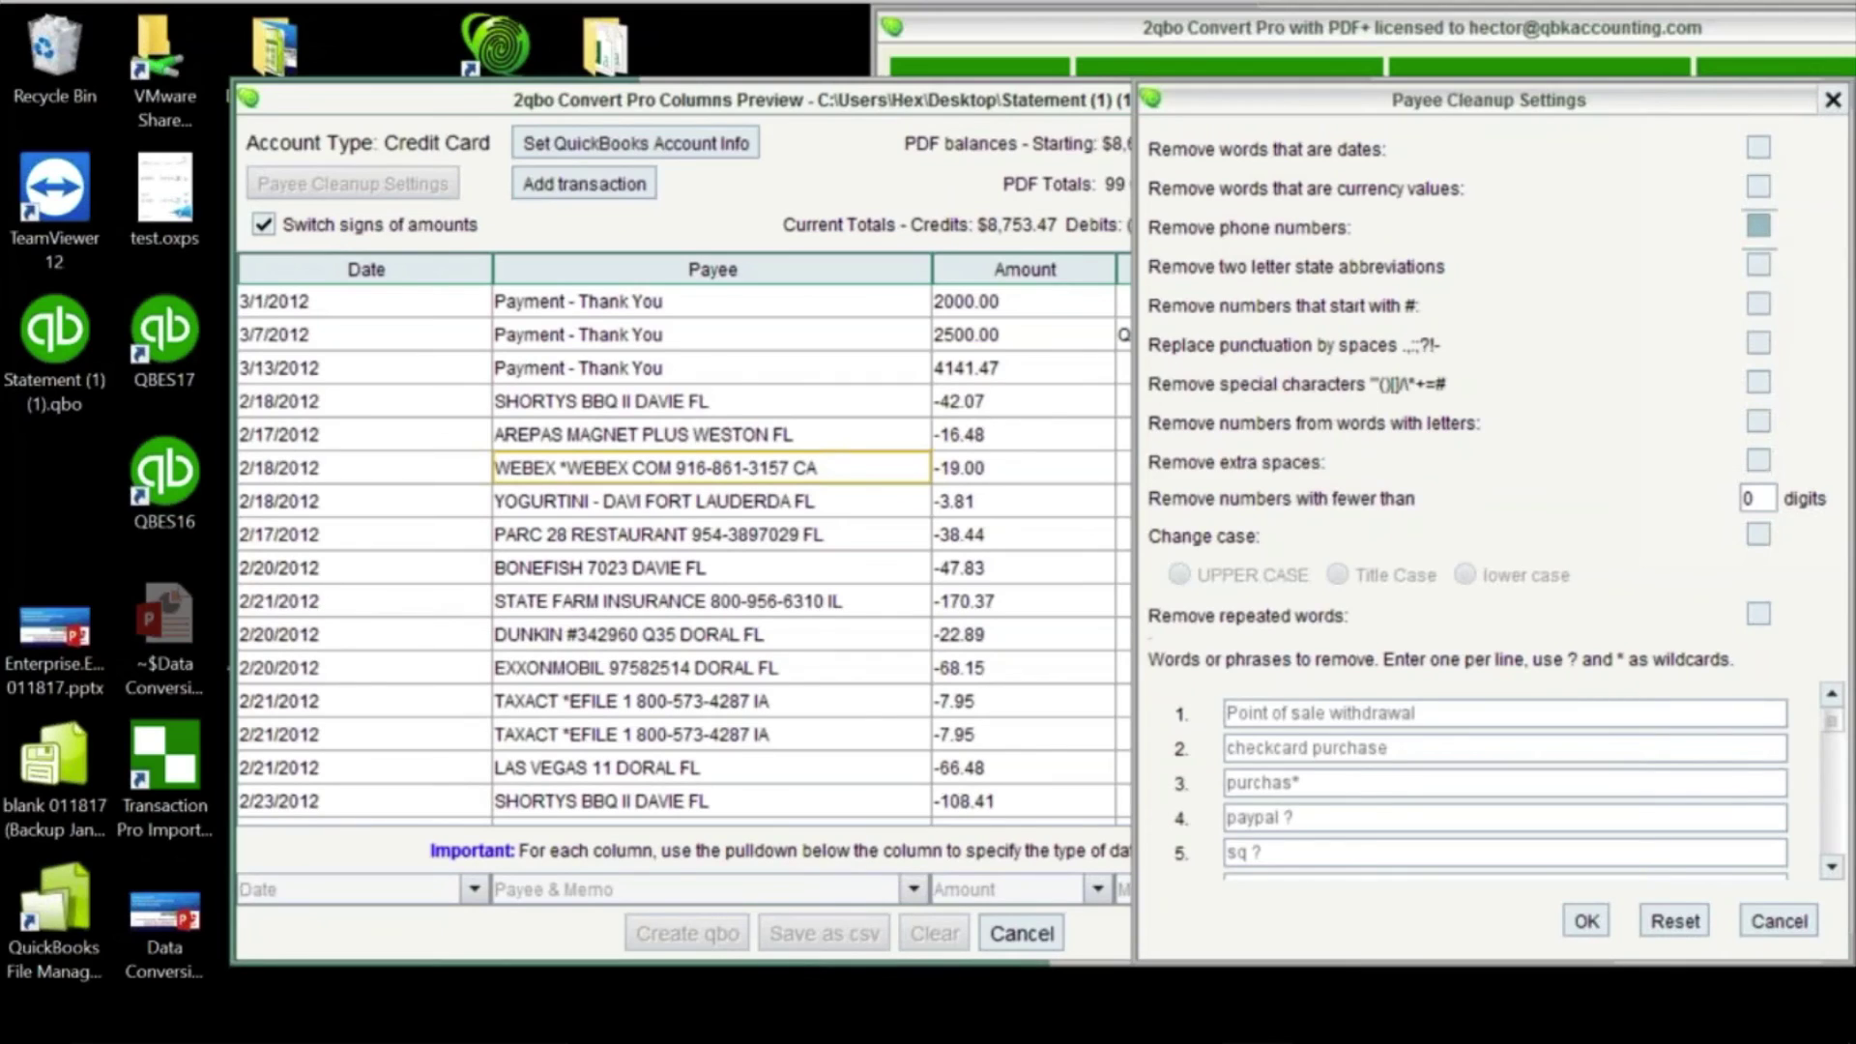
{"action": "left_click", "coordinate": [1758, 225]}
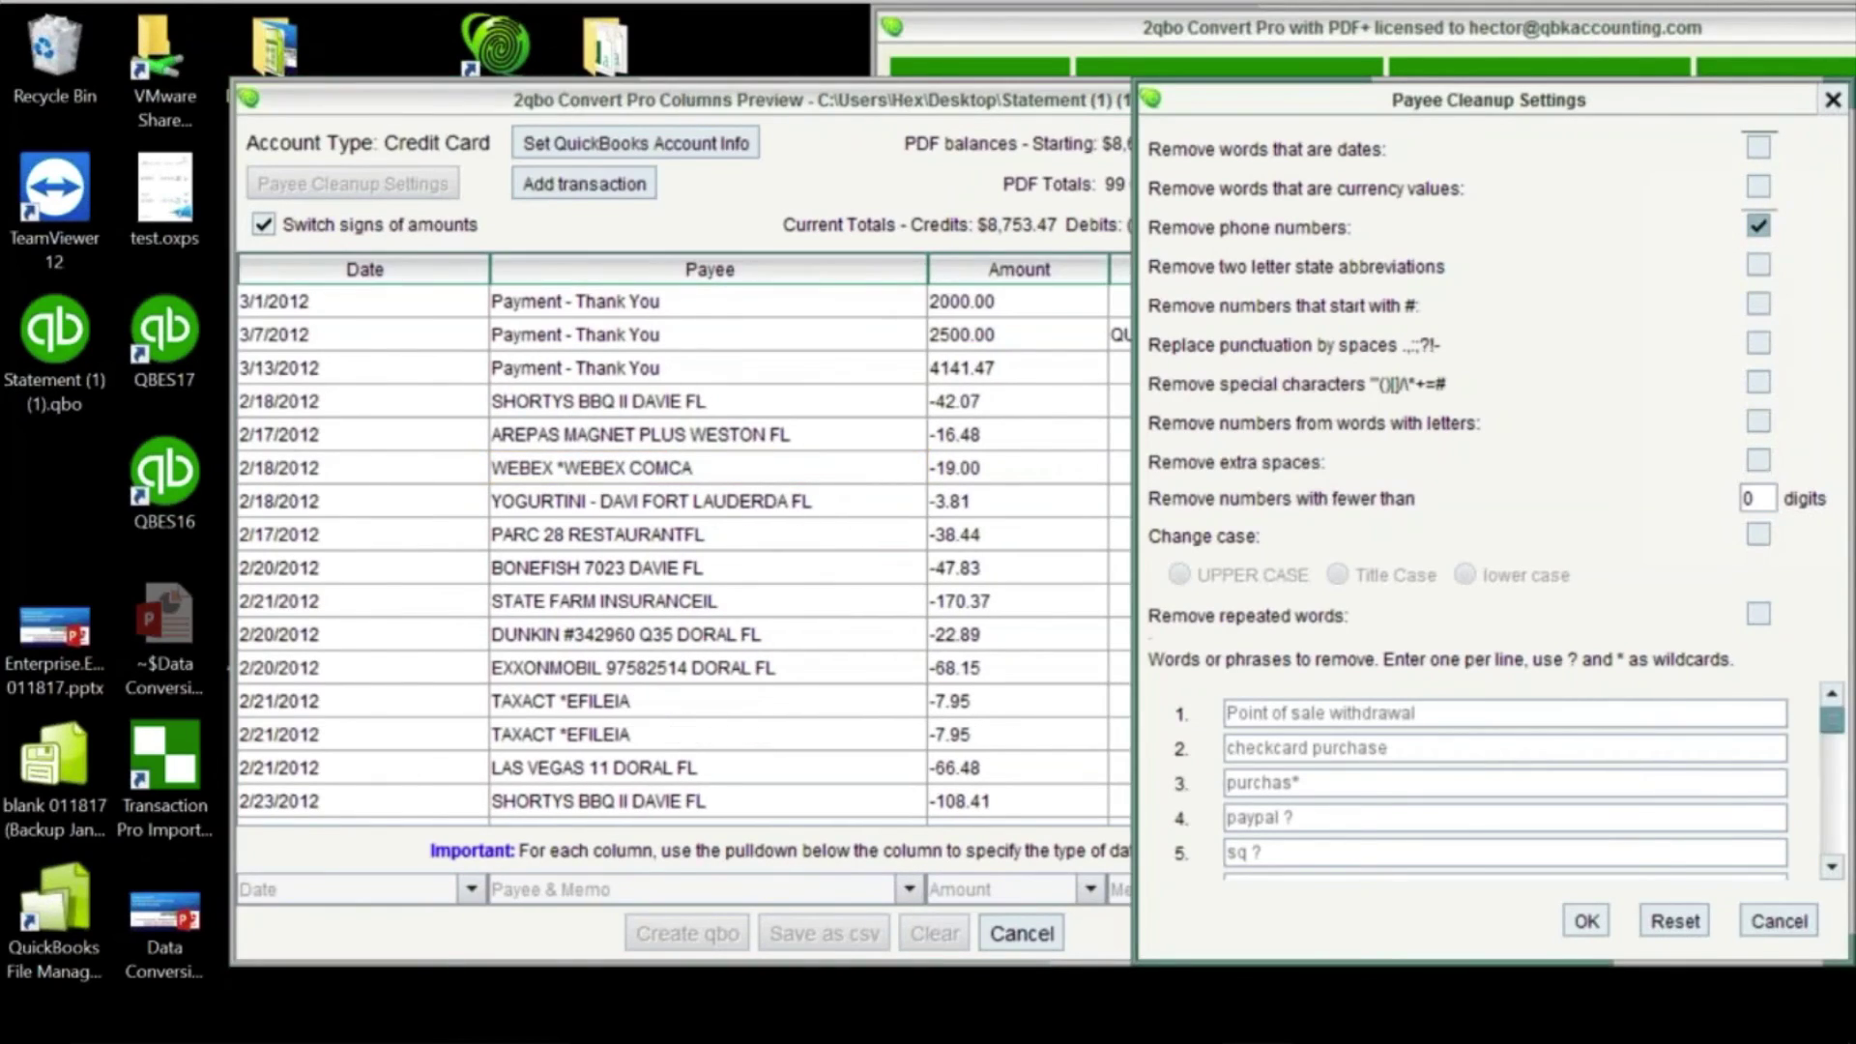
{"action": "left_click", "coordinate": [1768, 279]}
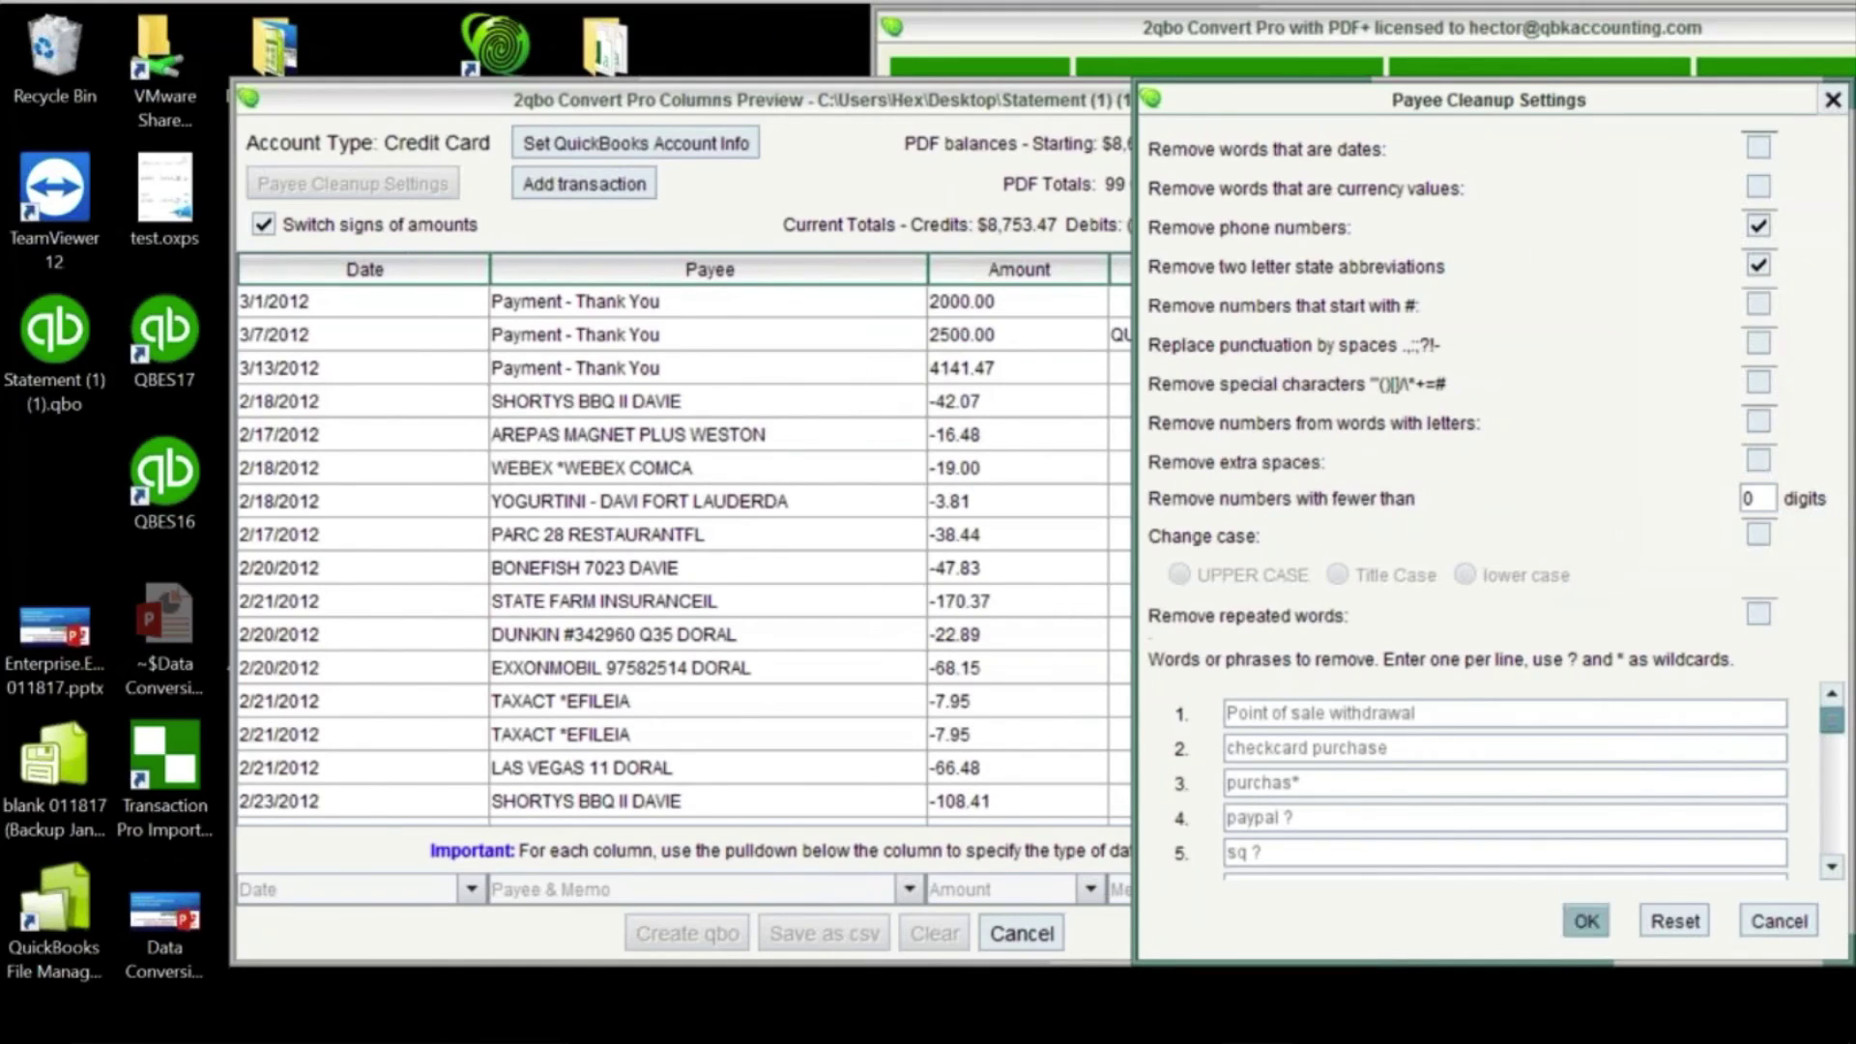
{"action": "left_click", "coordinate": [1587, 920]}
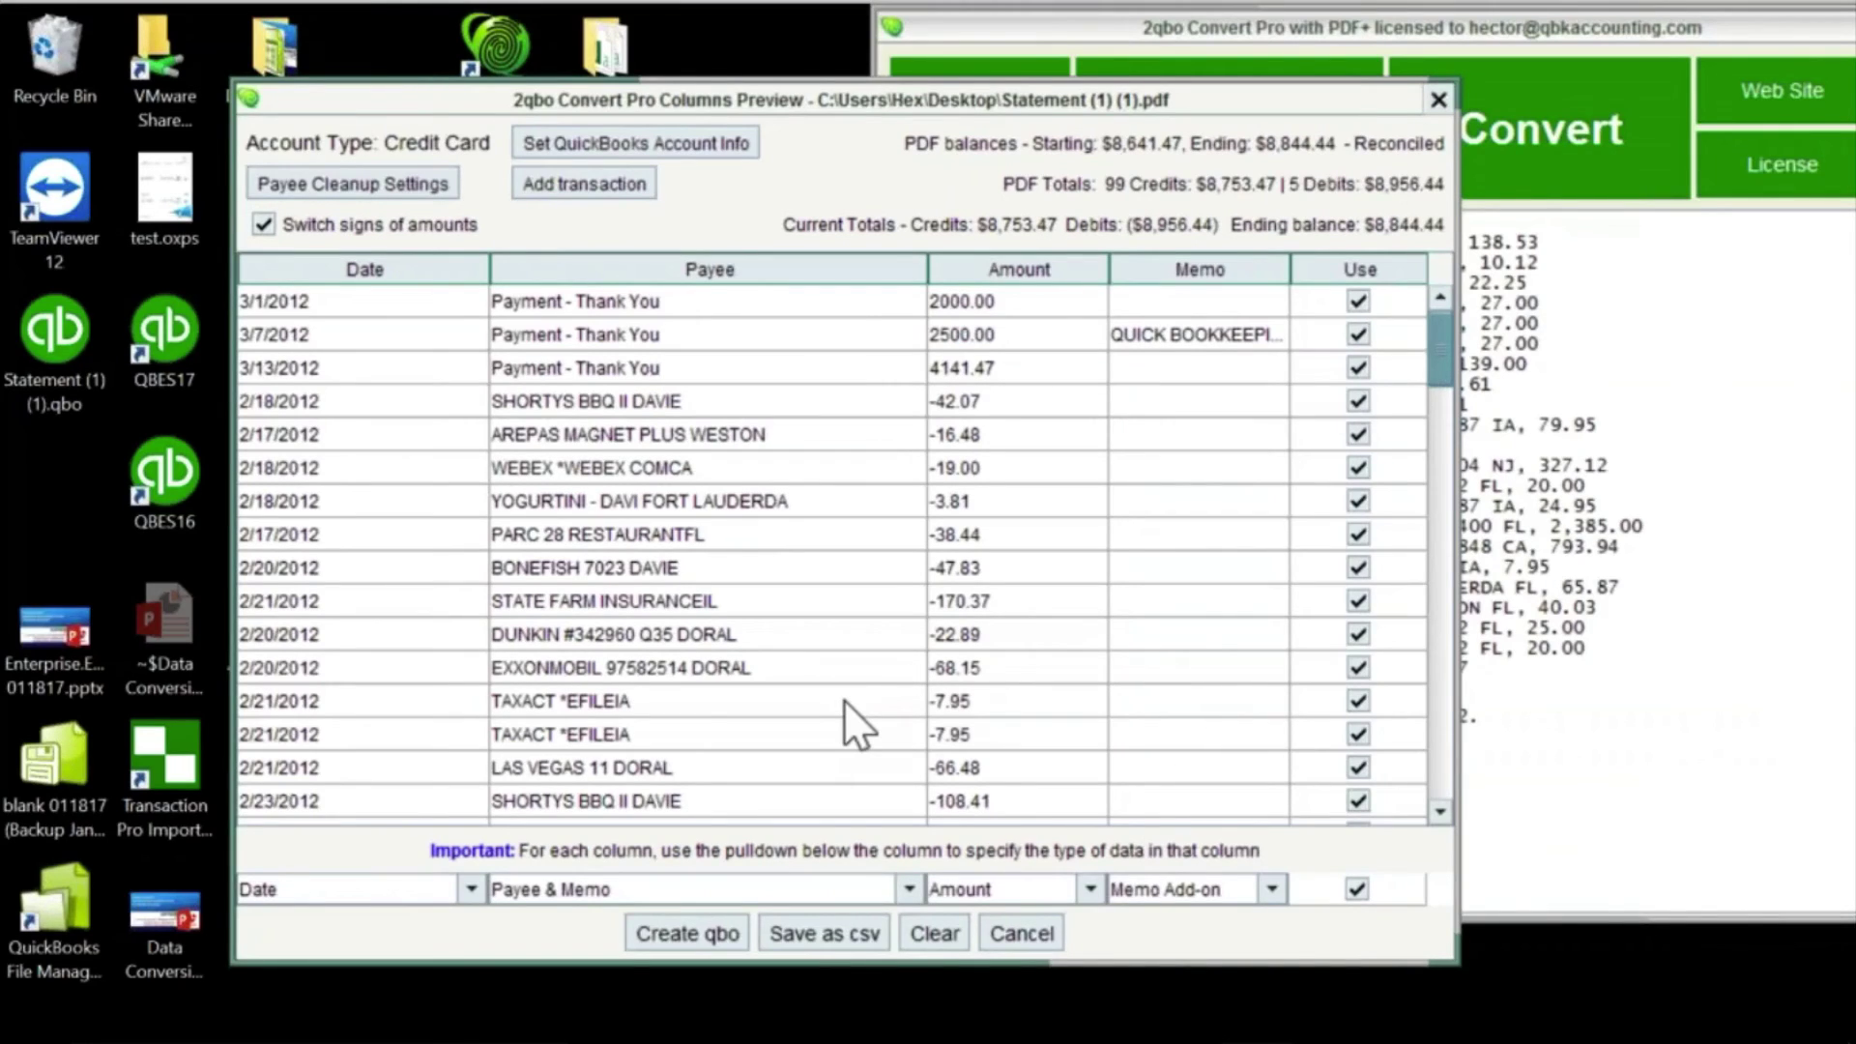
Step: Create the QBO file from the previewed statement and check the end of the conversion log
{"action": "left_click", "coordinate": [709, 931]}
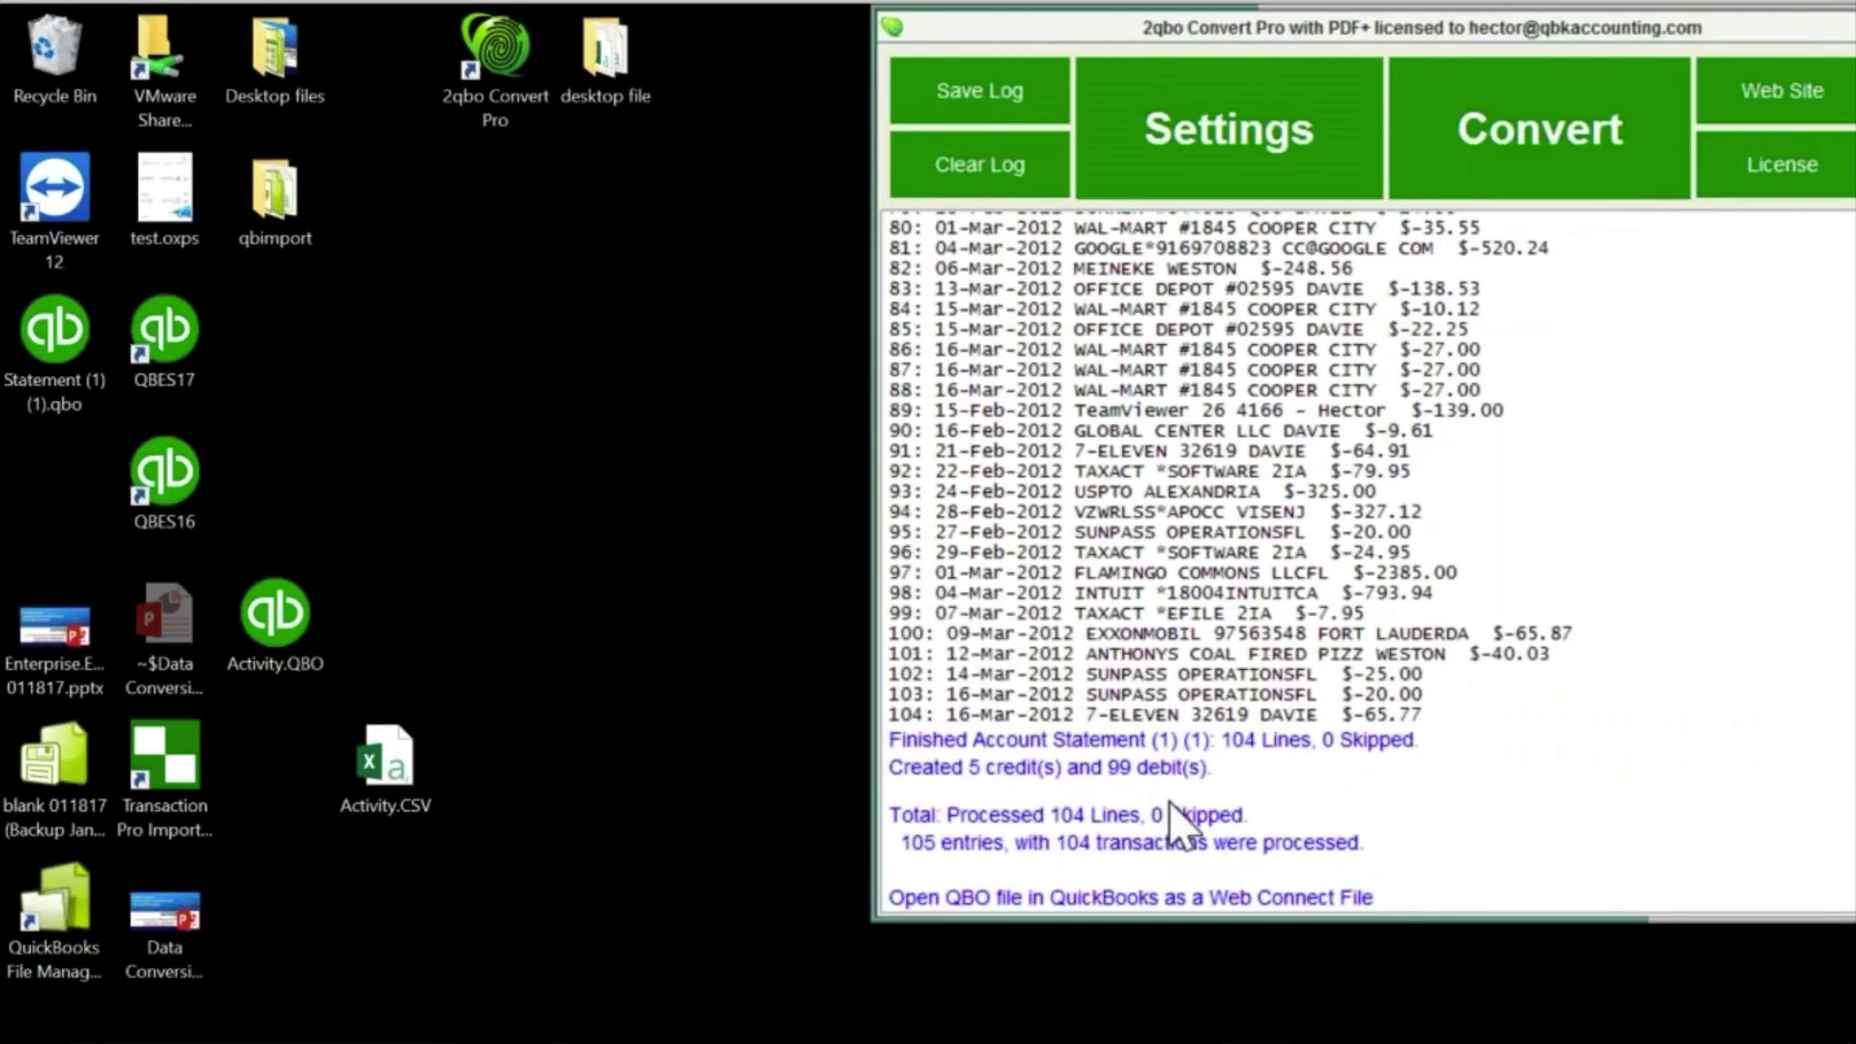
{"action": "scroll", "coordinate": [1168, 802], "scroll_direction": "down", "scroll_amount": 1}
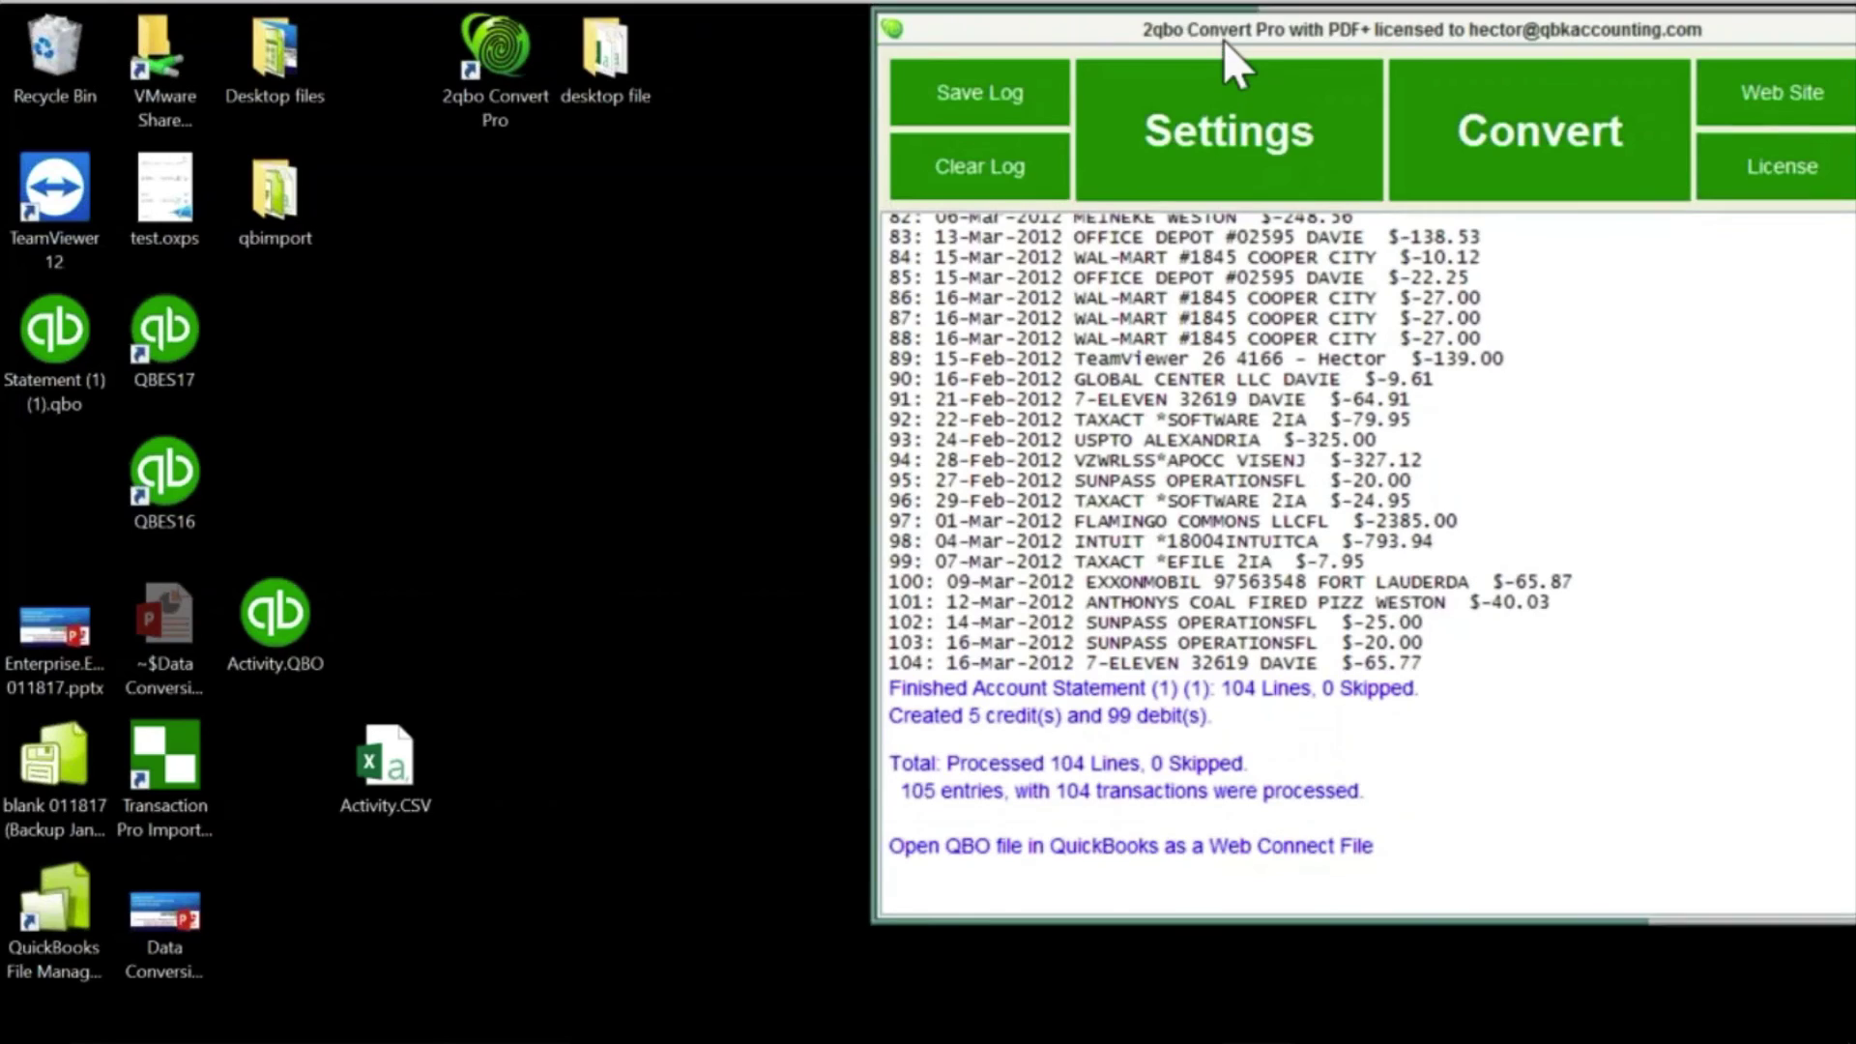
Step: Move the converter window out of the way and place Activity.QBO above Statement (1) (1).pdf on the desktop
{"action": "left_click_drag", "start_coordinate": [1222, 44], "coordinate": [962, 954]}
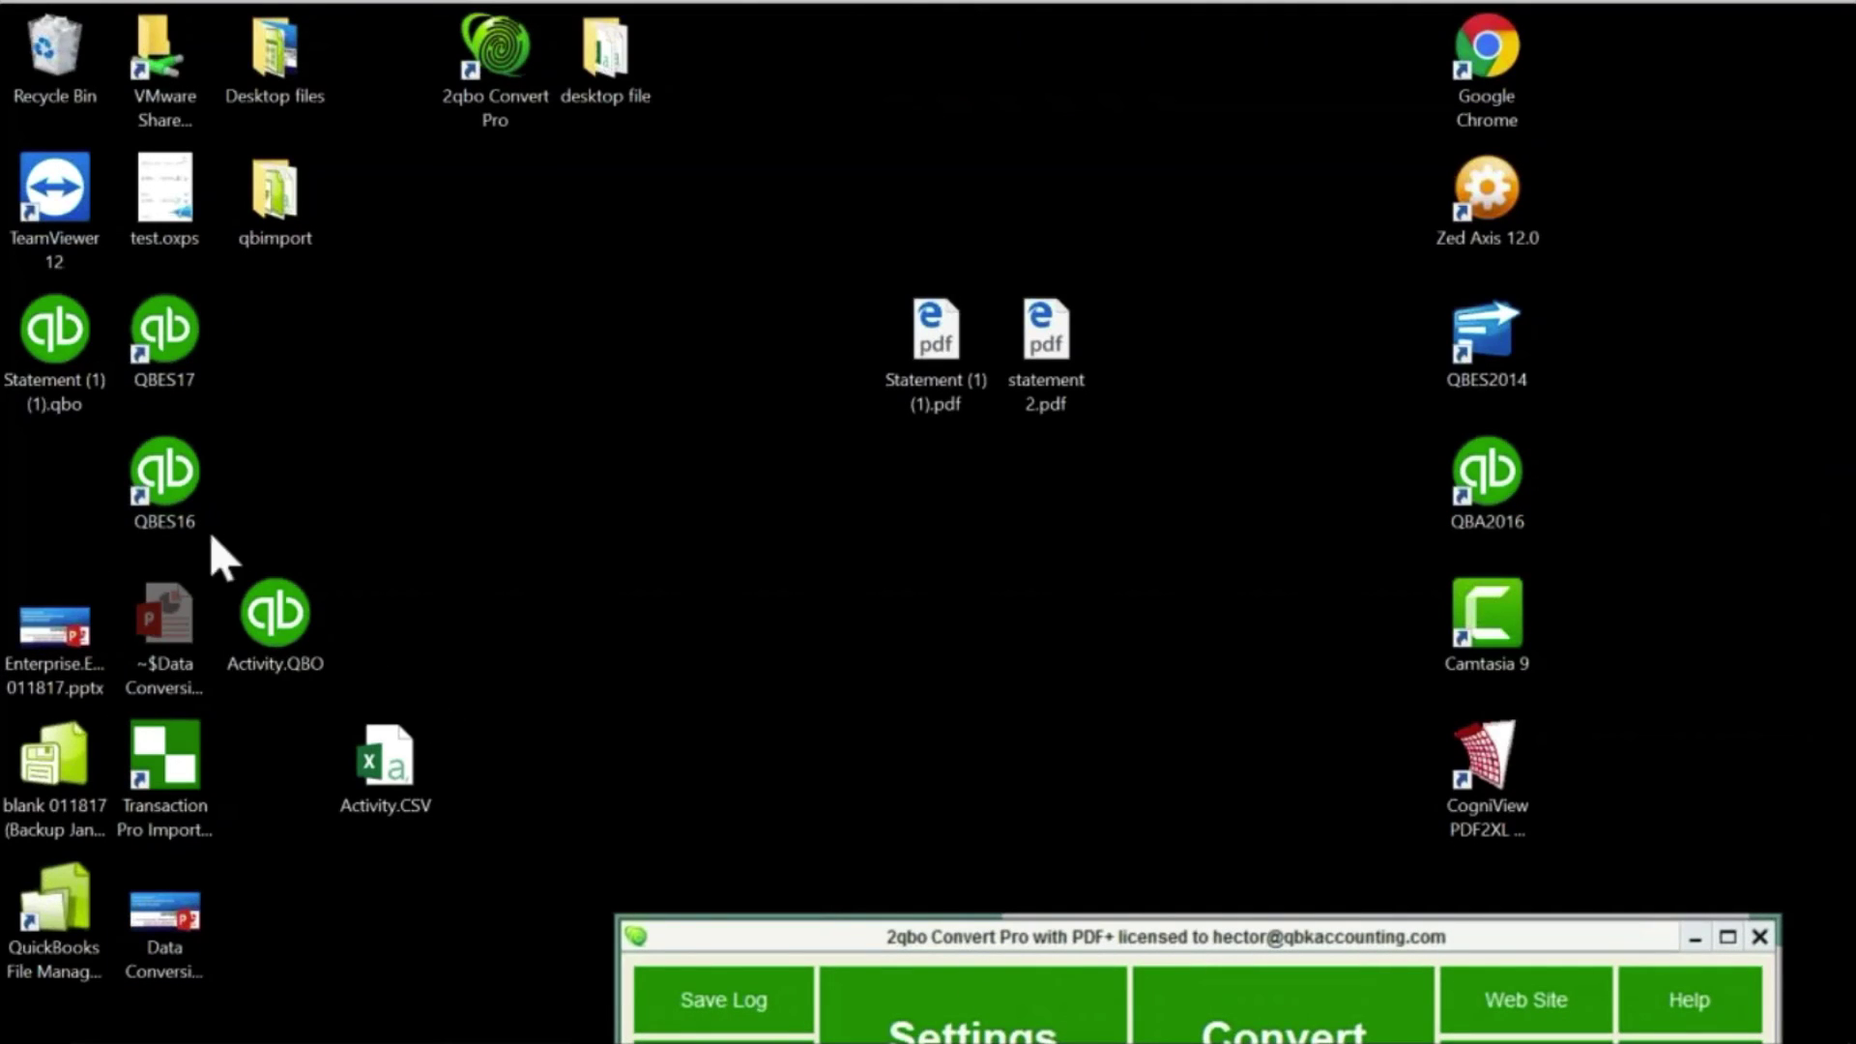
{"action": "left_click_drag", "start_coordinate": [275, 619], "coordinate": [999, 265]}
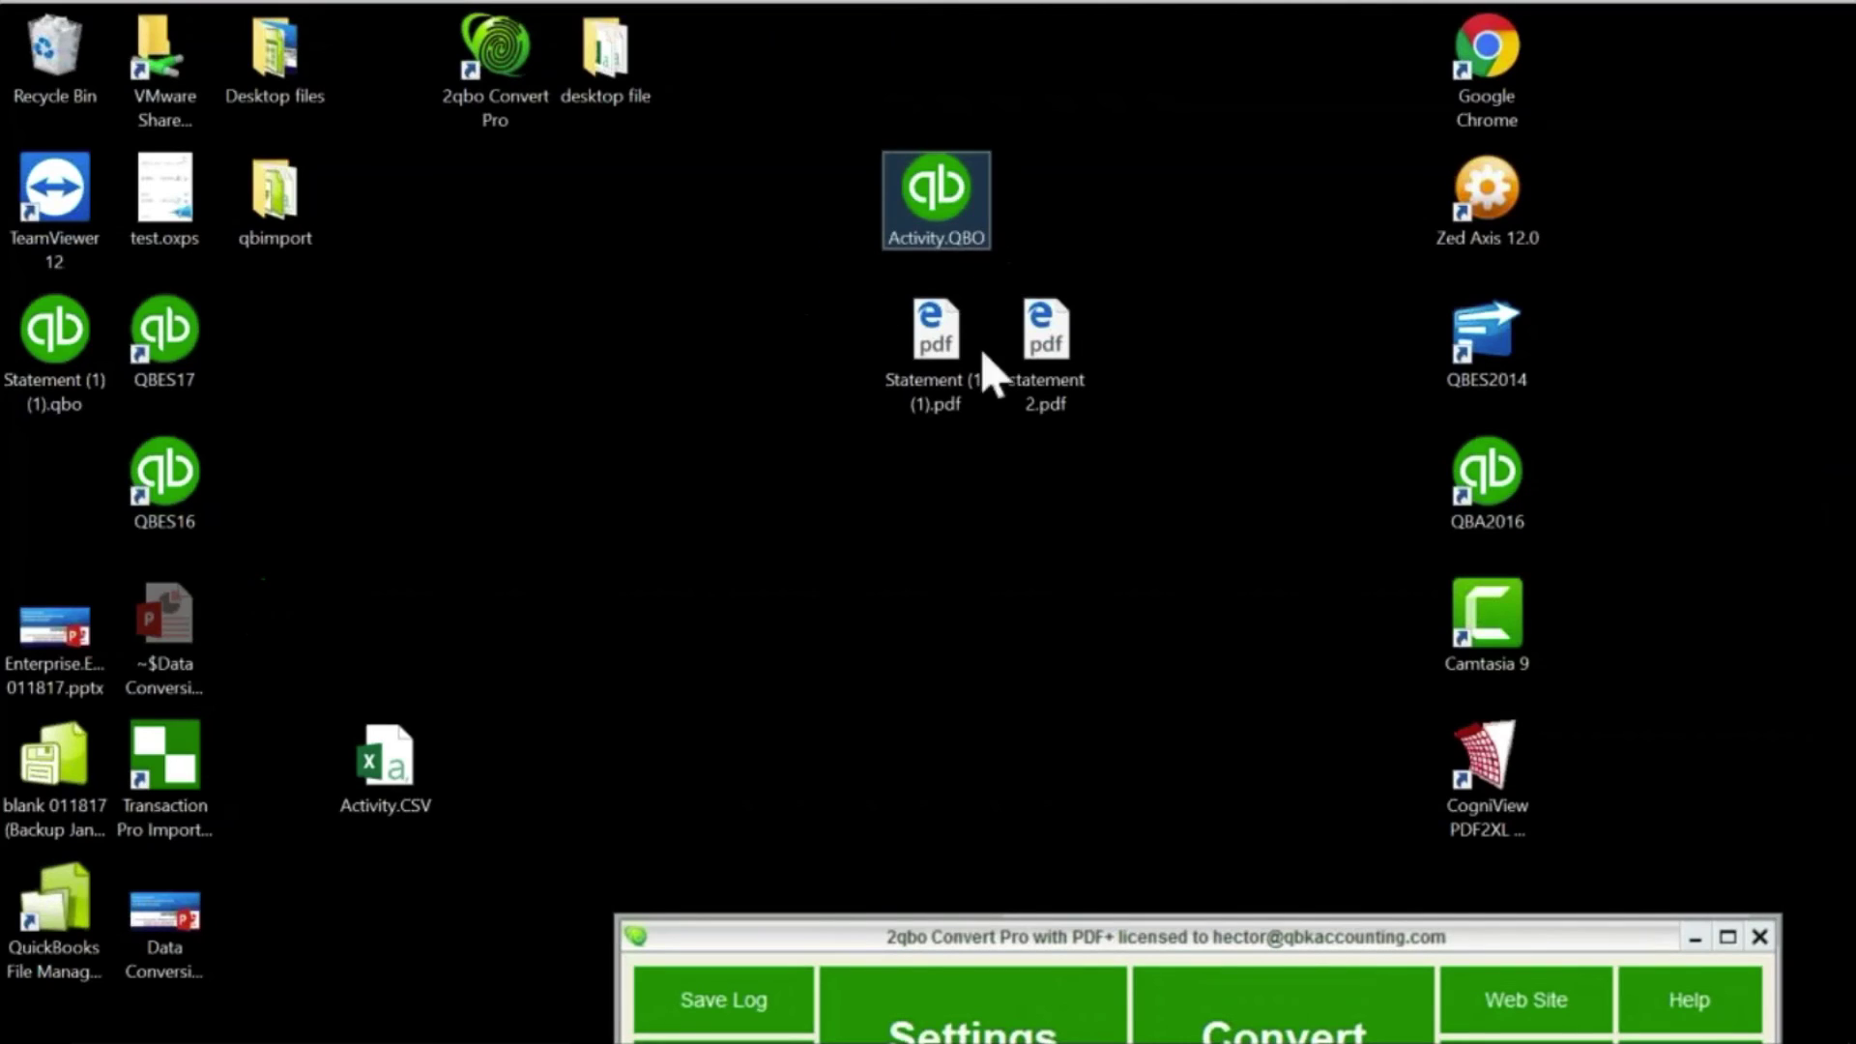
{"action": "mouse_move", "coordinate": [725, 1042]}
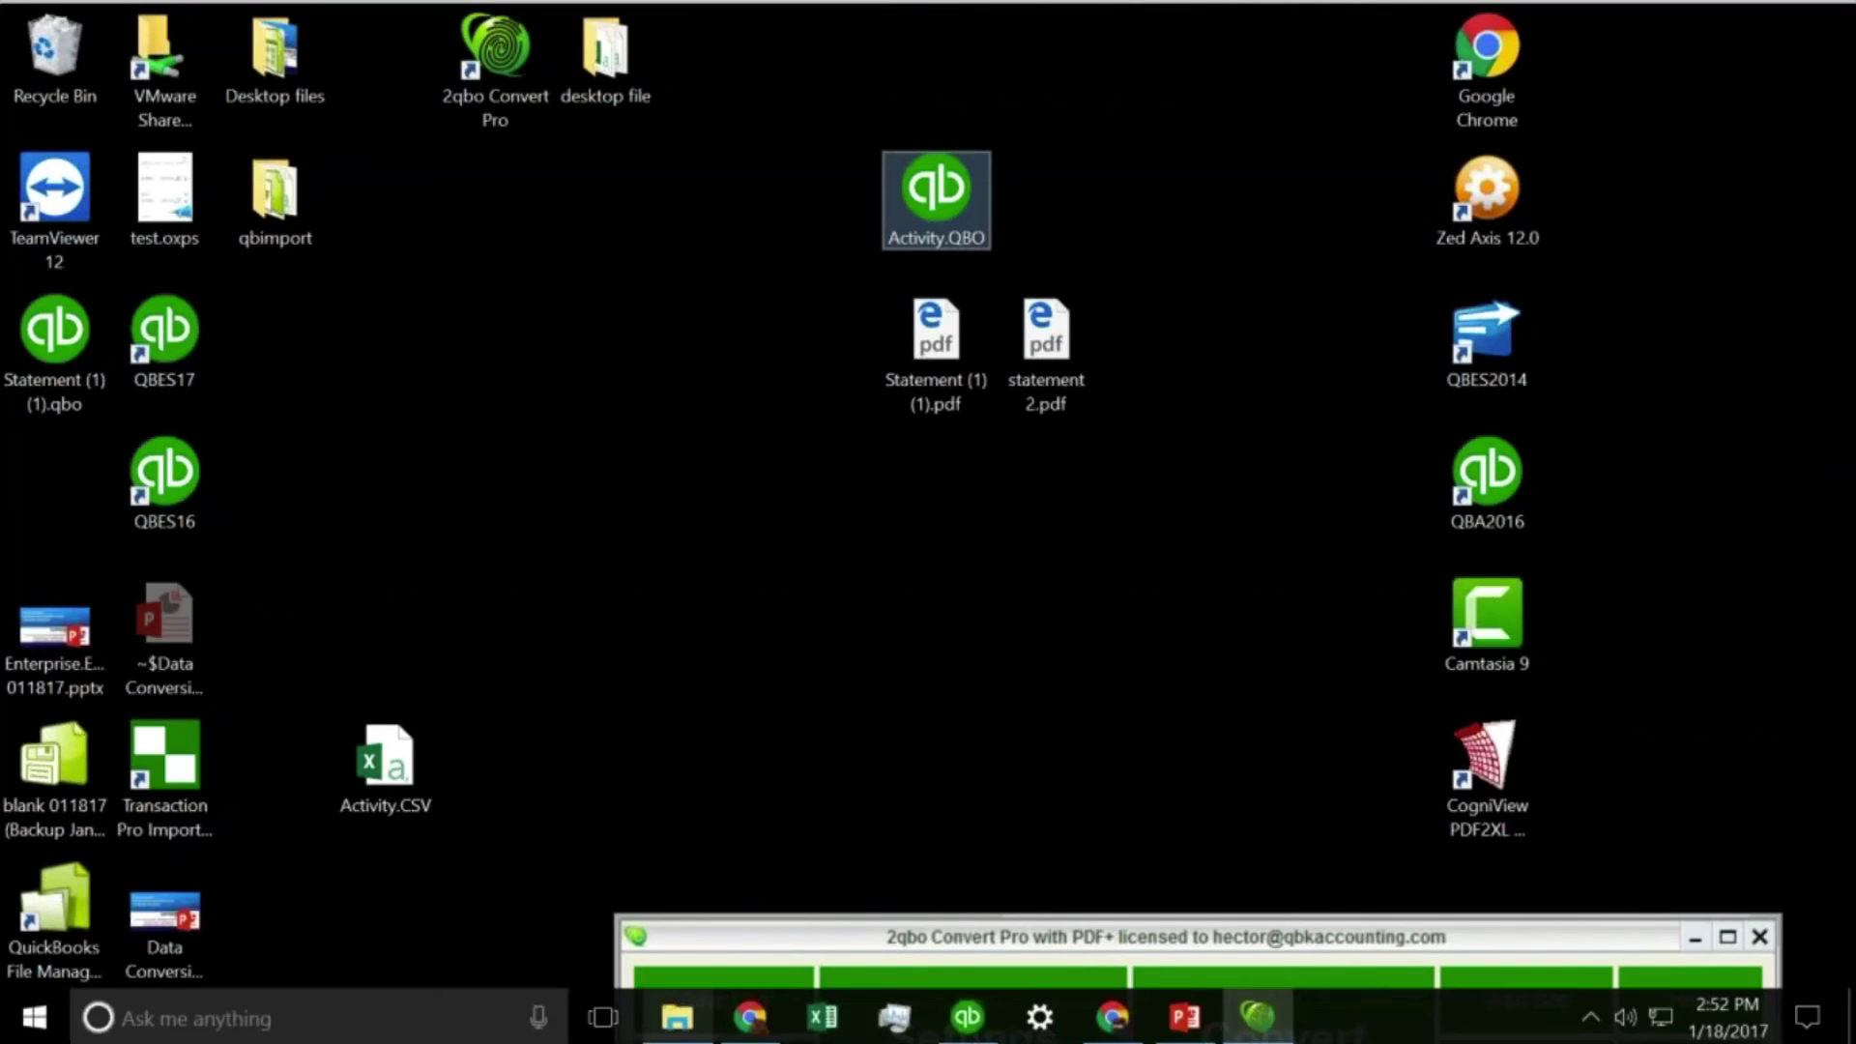
Step: Start Excel with a blank workbook, shrink its window to expose the desktop, and open Activity.QBO in Excel
{"action": "left_click", "coordinate": [822, 1017]}
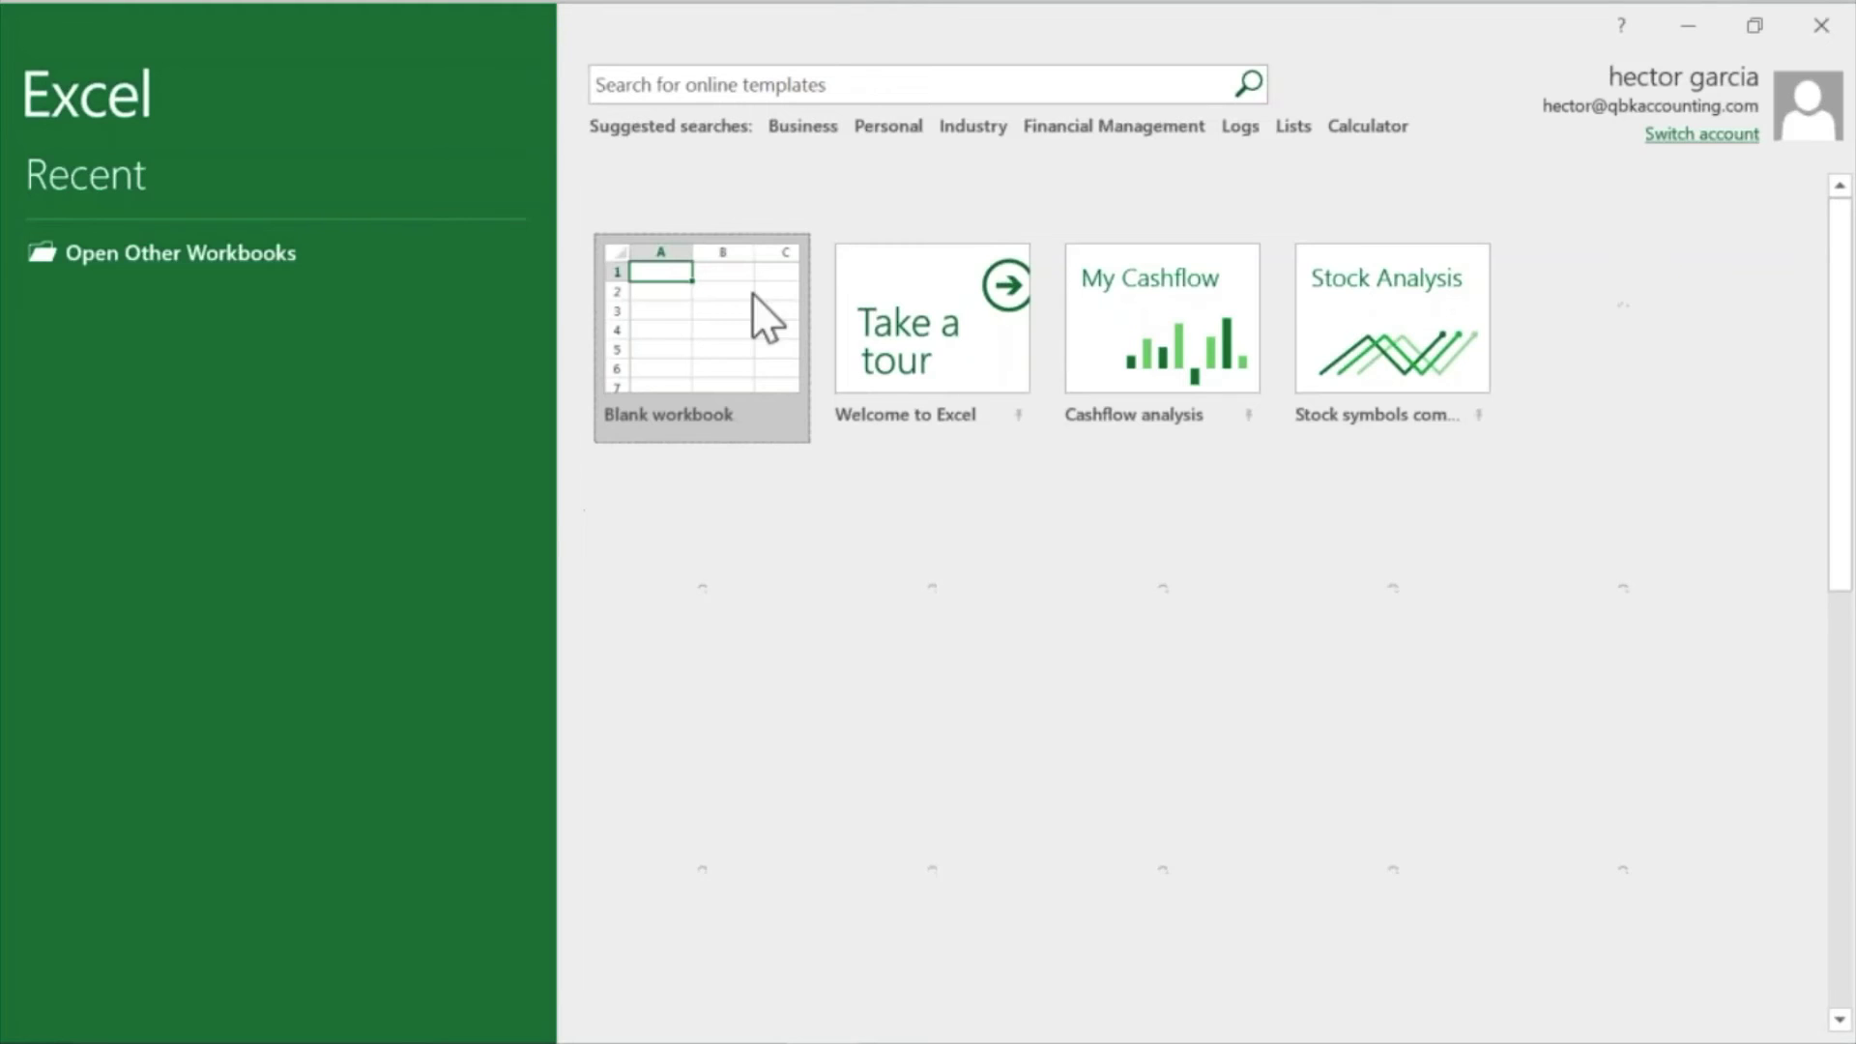
{"action": "left_click", "coordinate": [740, 296]}
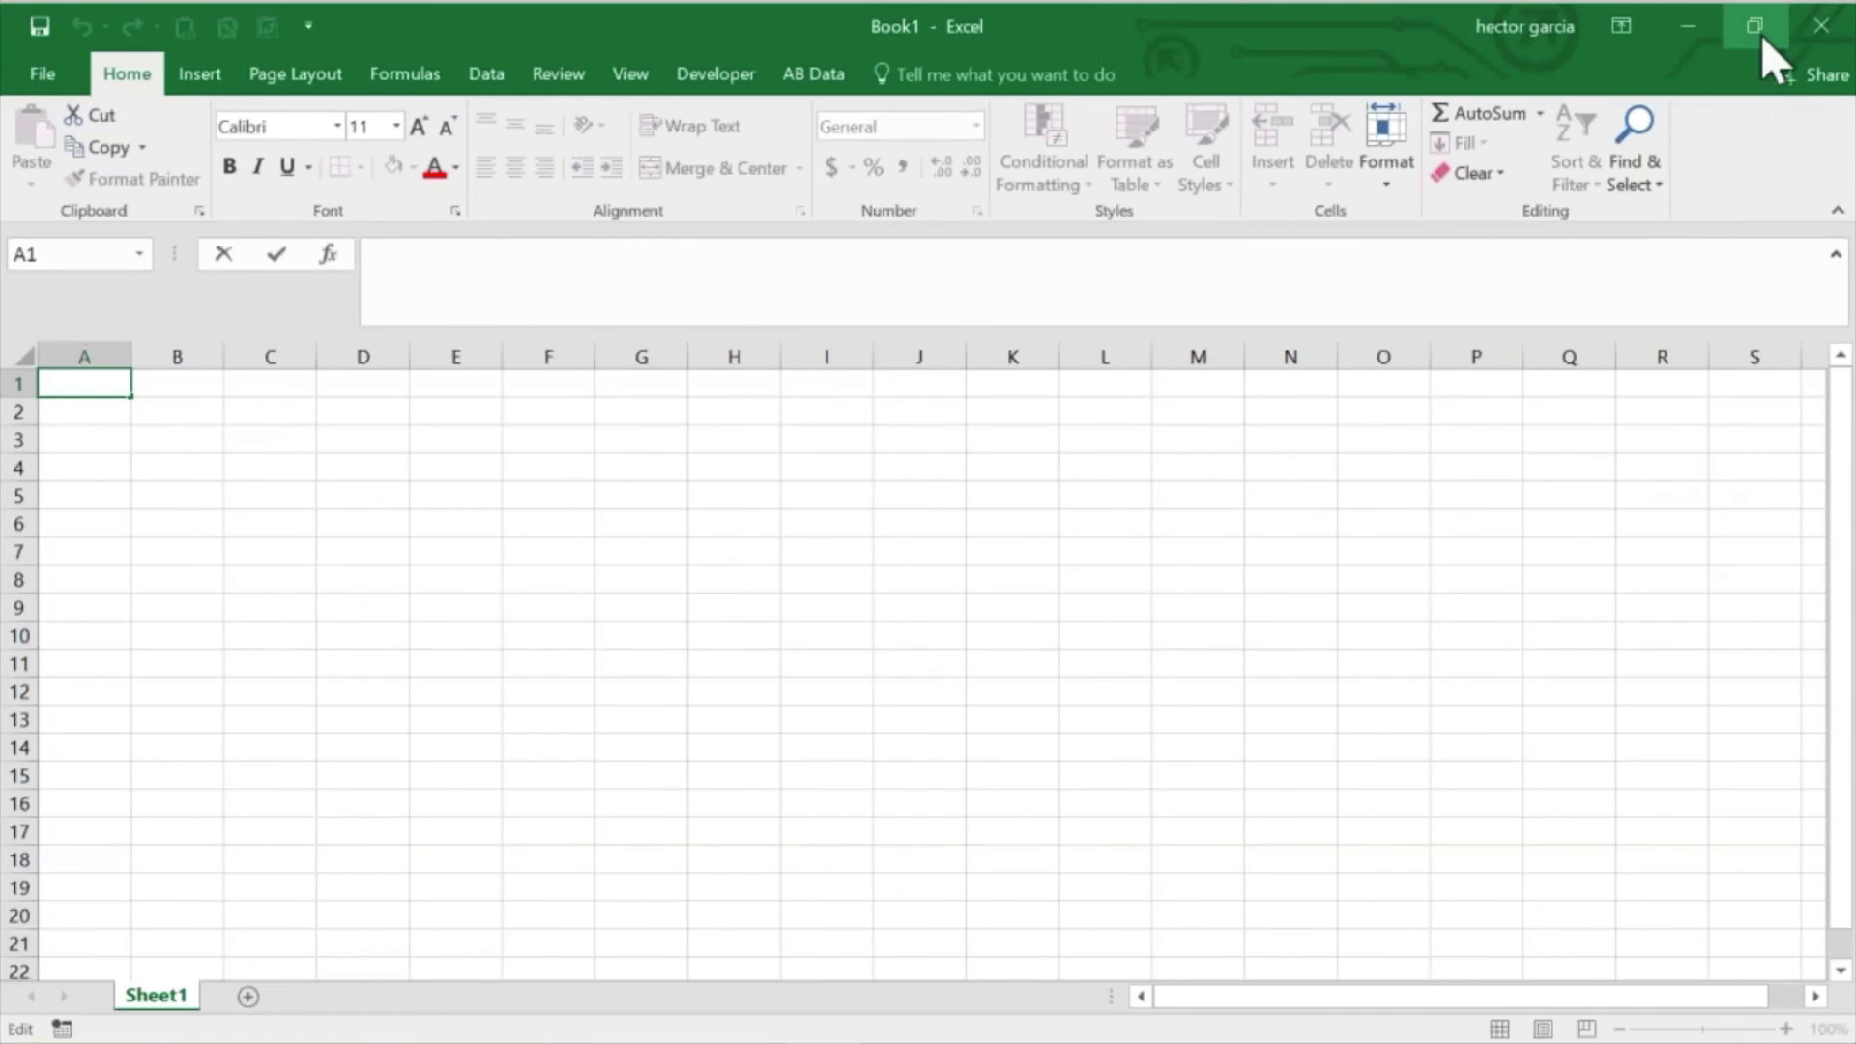
{"action": "left_click", "coordinate": [1761, 31]}
{"action": "left_click_drag", "start_coordinate": [933, 170], "coordinate": [497, 647]}
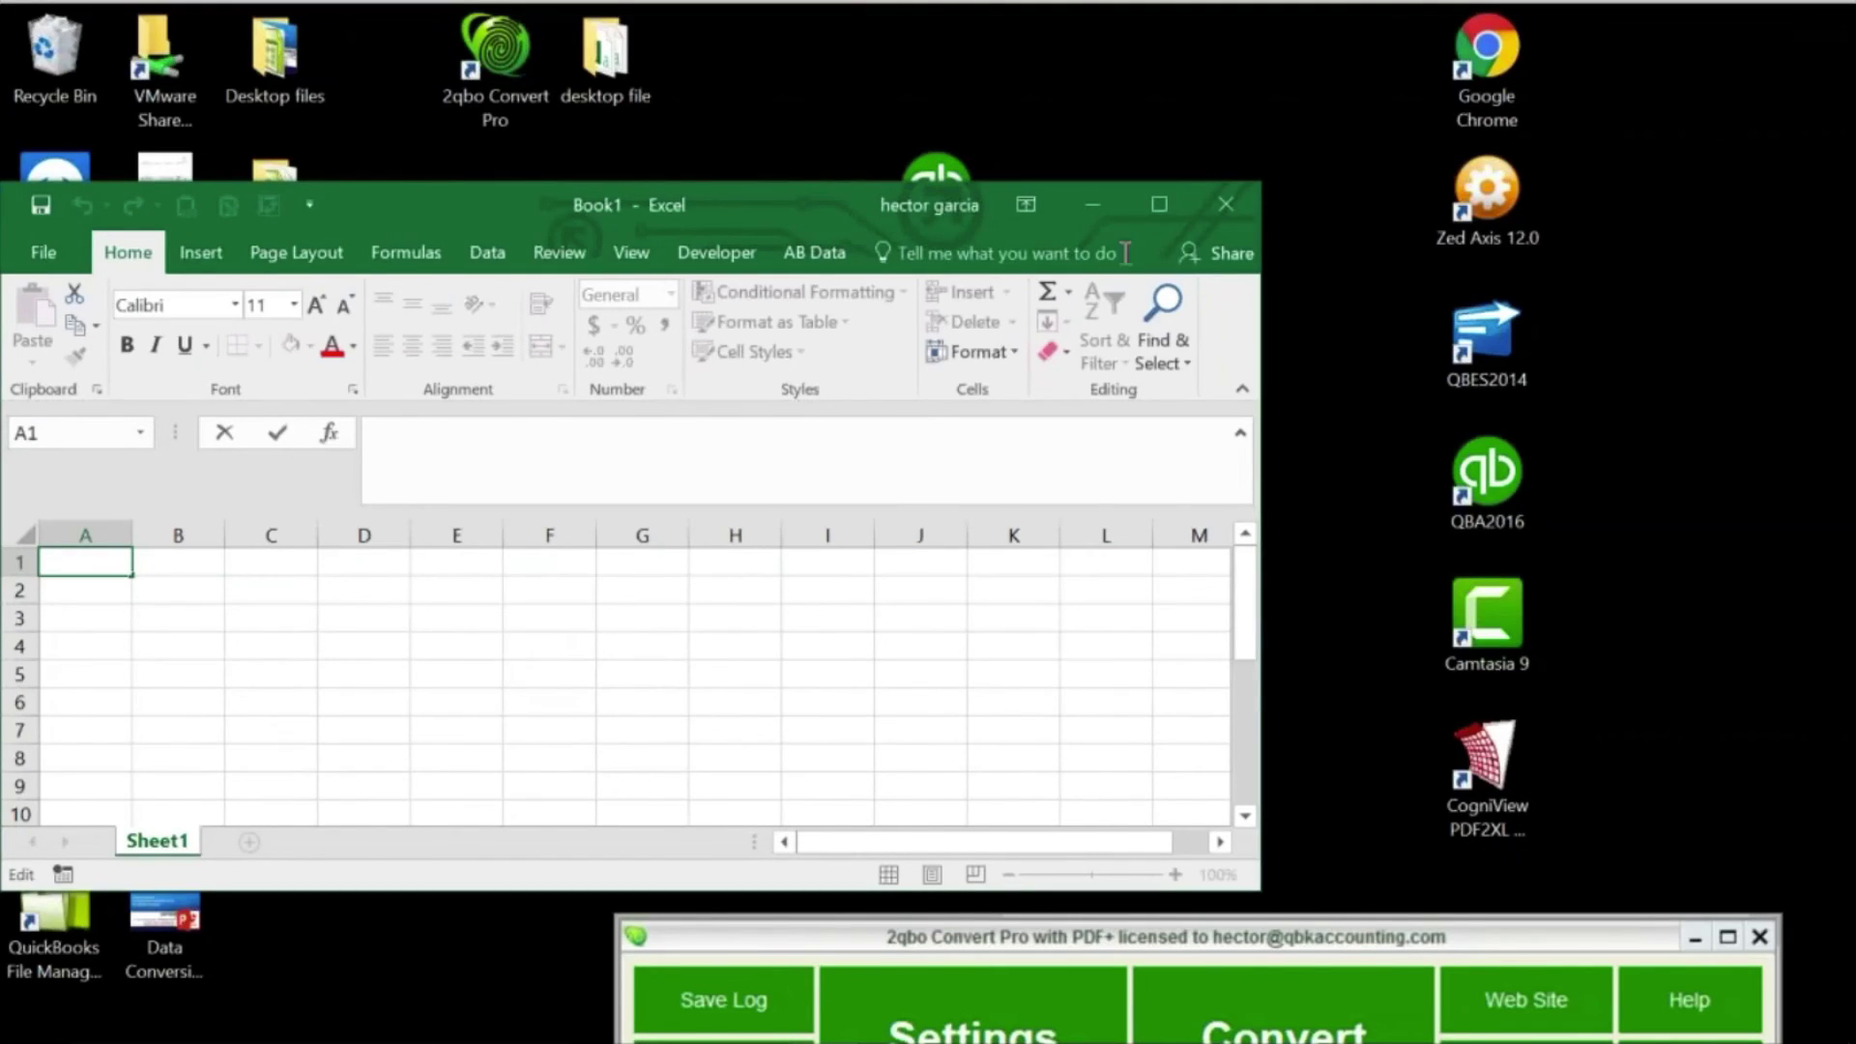
{"action": "left_click_drag", "start_coordinate": [938, 172], "coordinate": [565, 667]}
{"action": "left_click_drag", "start_coordinate": [787, 211], "coordinate": [1011, 237]}
{"action": "left_click", "coordinate": [270, 281]}
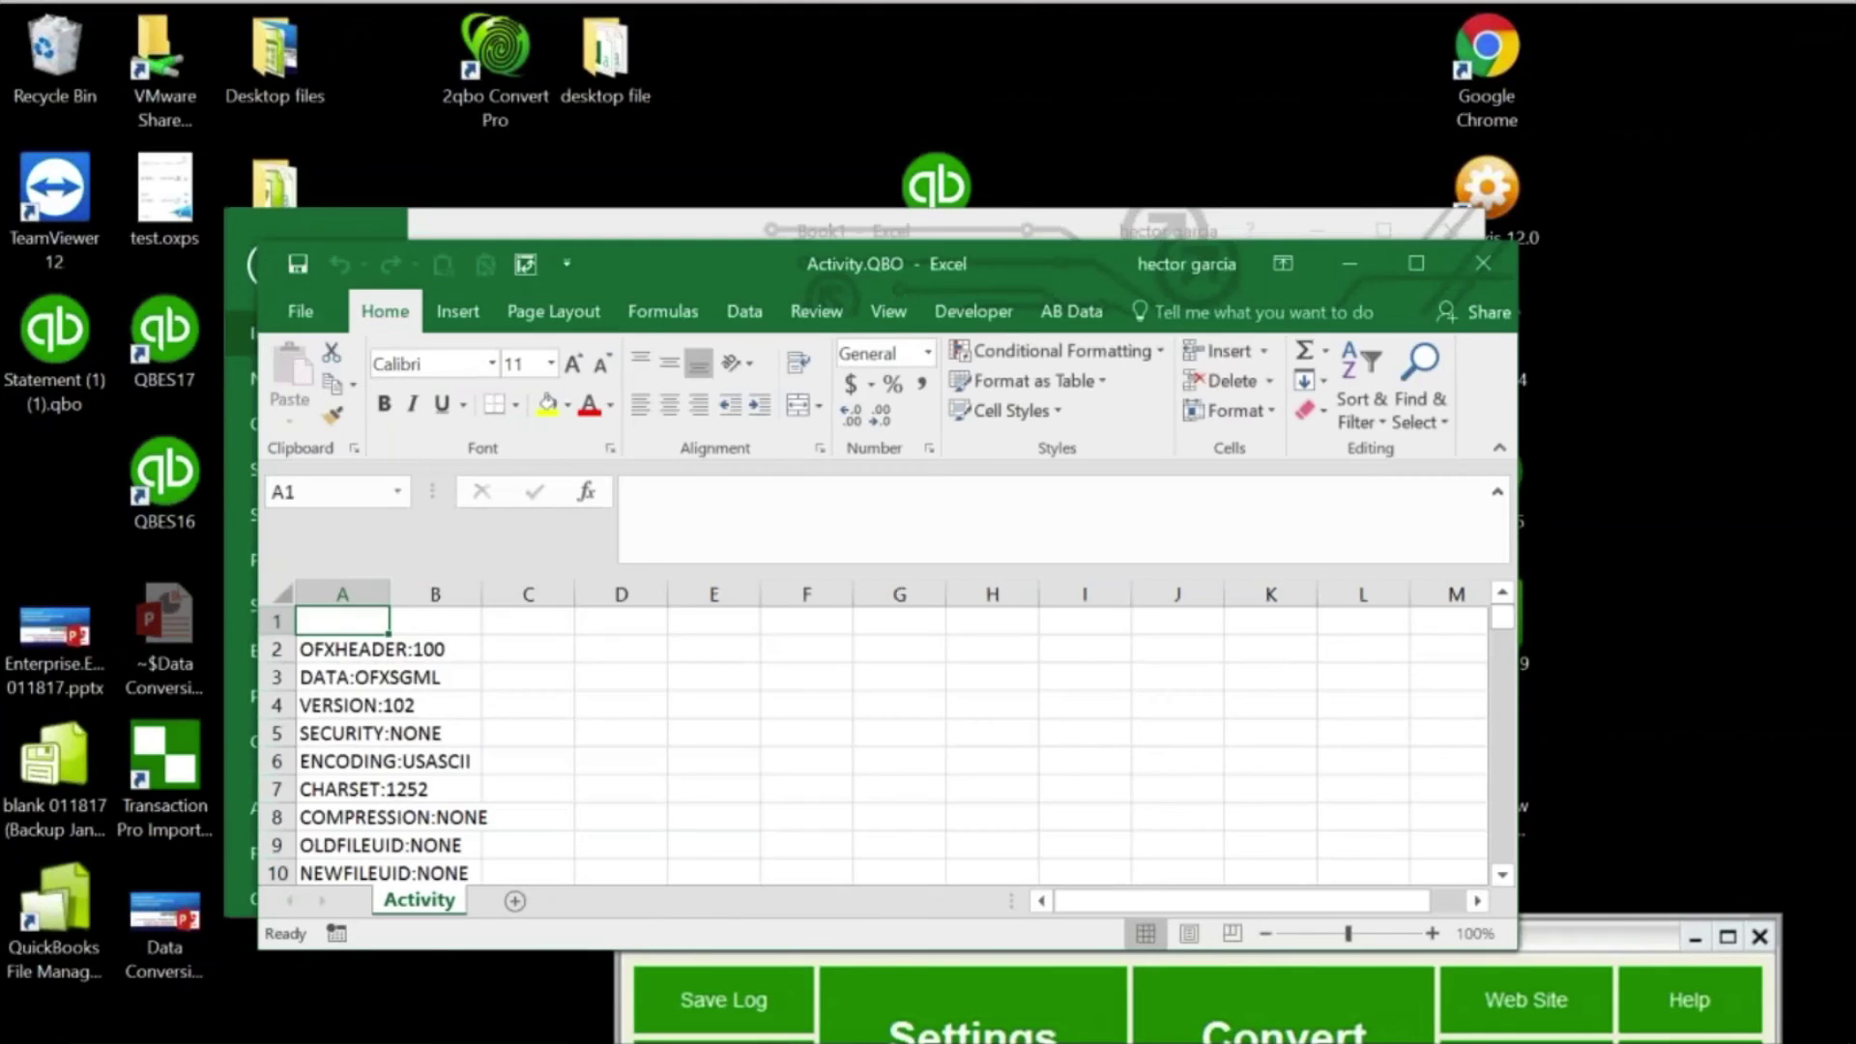
Step: Examine the transaction entries of Activity.QBO in the maximized workbook, and close both workbooks without saving Book1
{"action": "left_click", "coordinate": [1415, 257]}
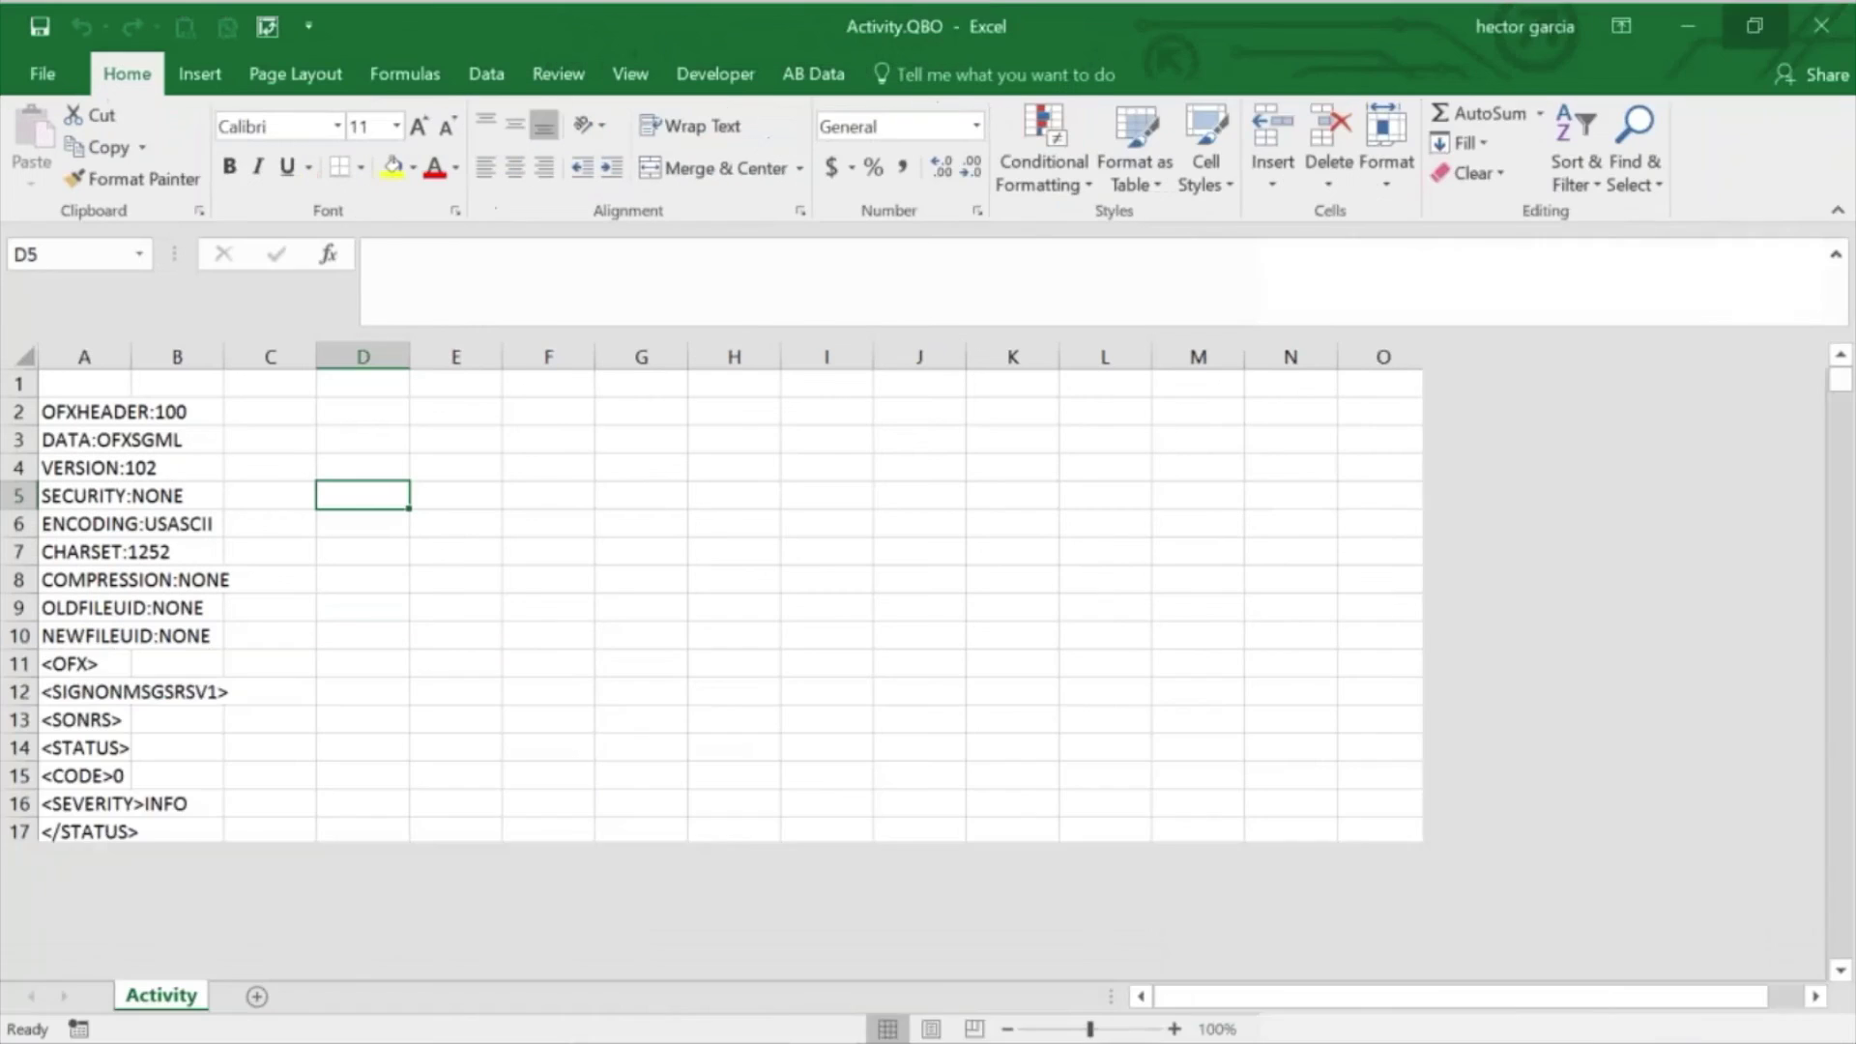
{"action": "left_click_drag", "start_coordinate": [1839, 397], "coordinate": [1846, 818]}
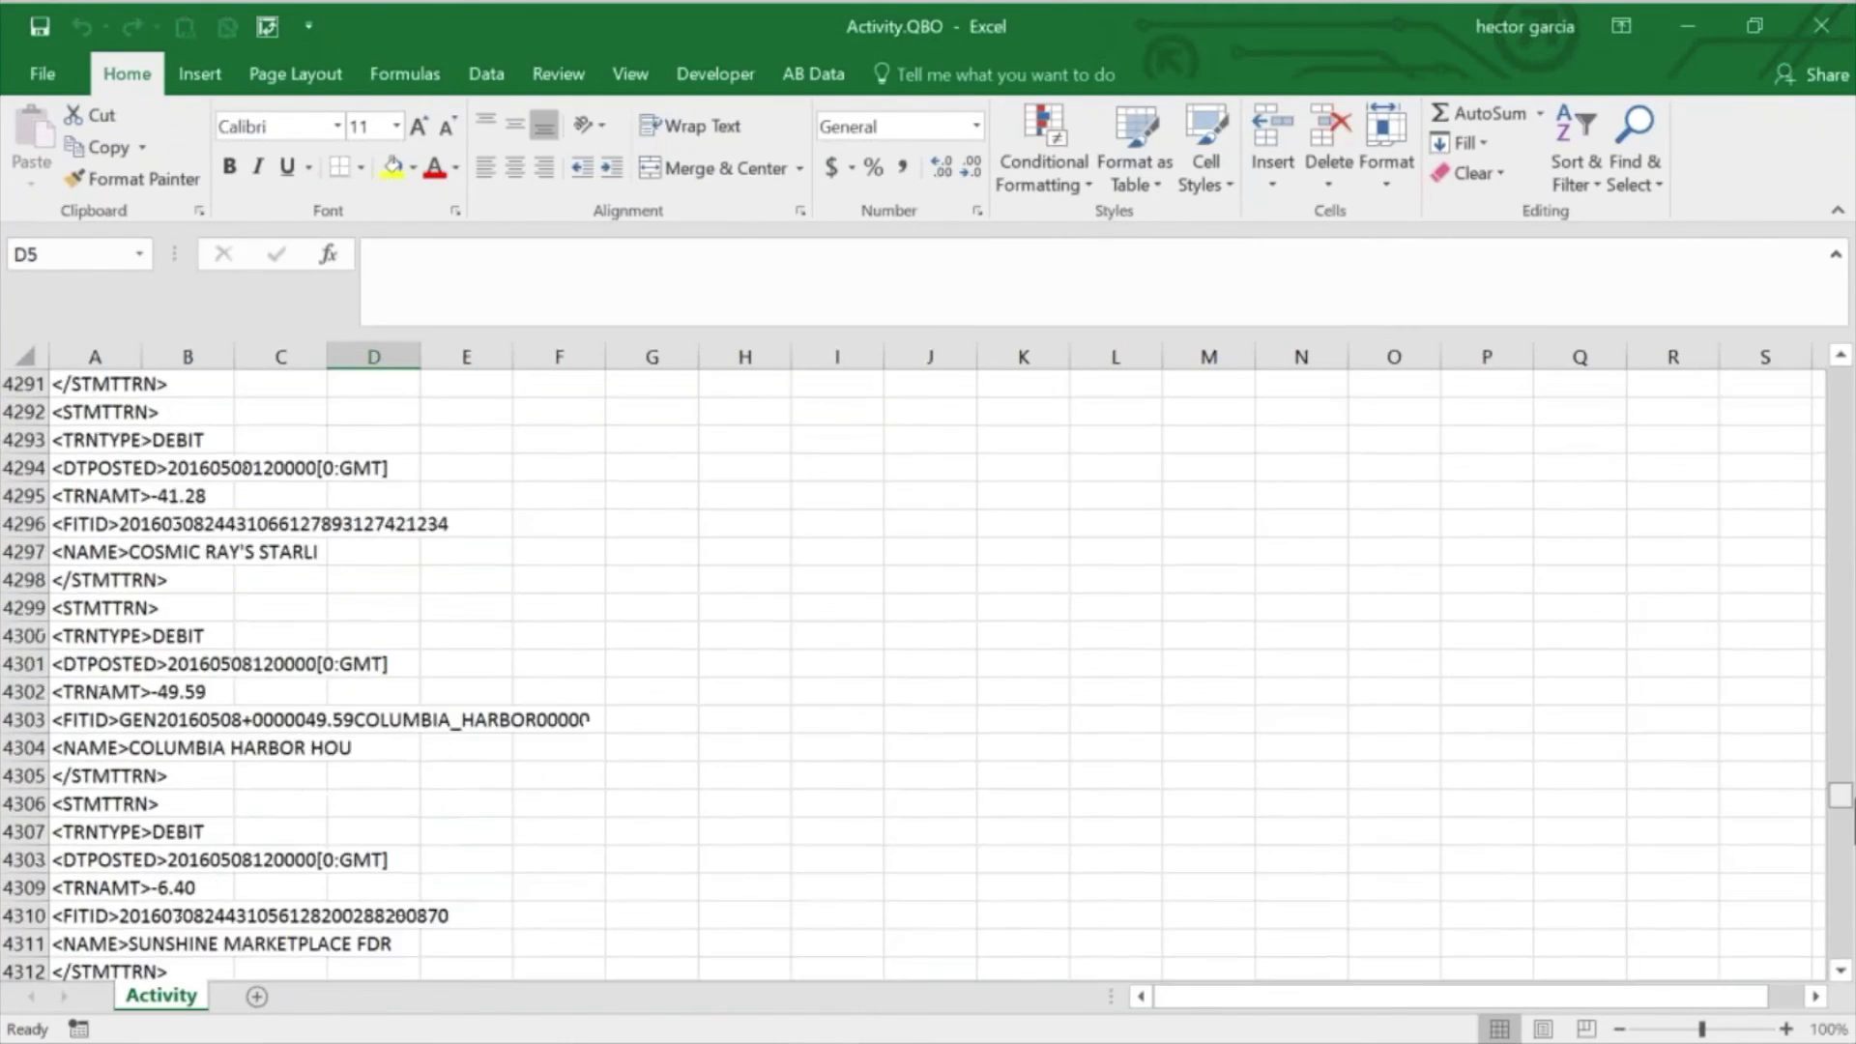
{"action": "left_click", "coordinate": [1823, 29]}
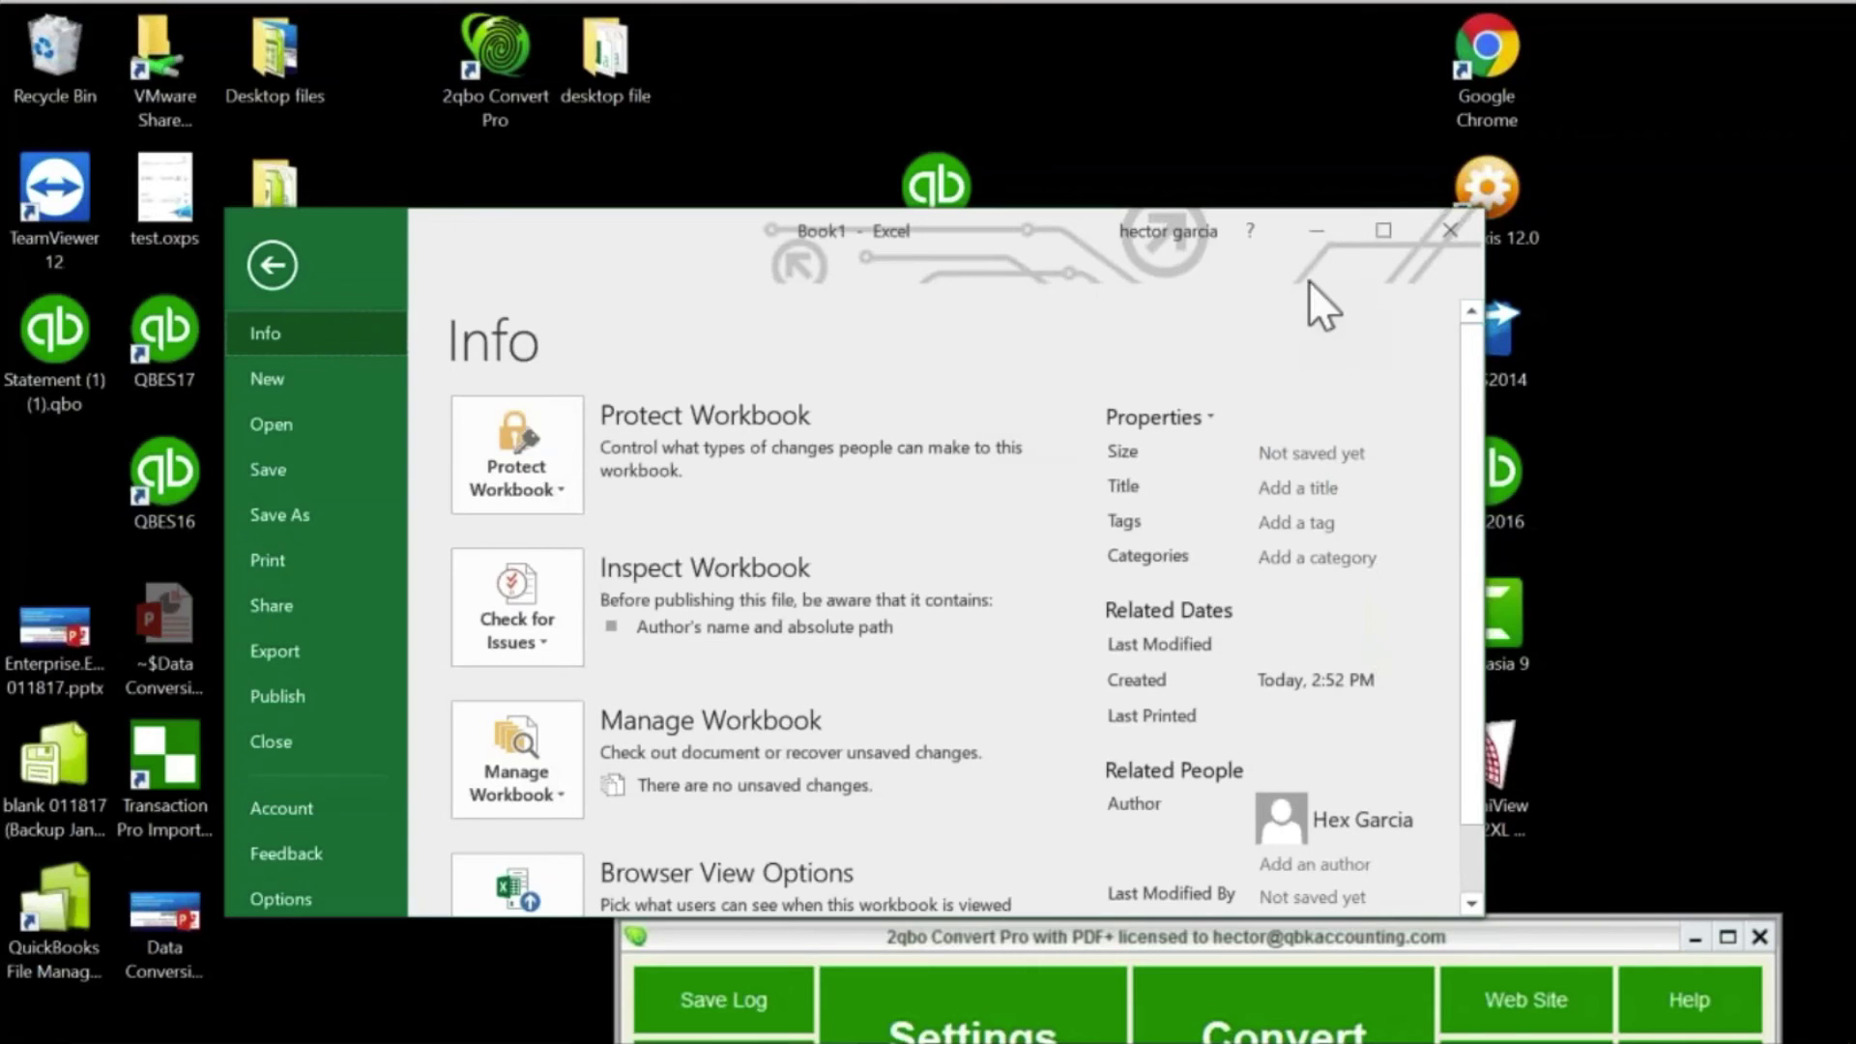
{"action": "left_click", "coordinate": [1454, 234]}
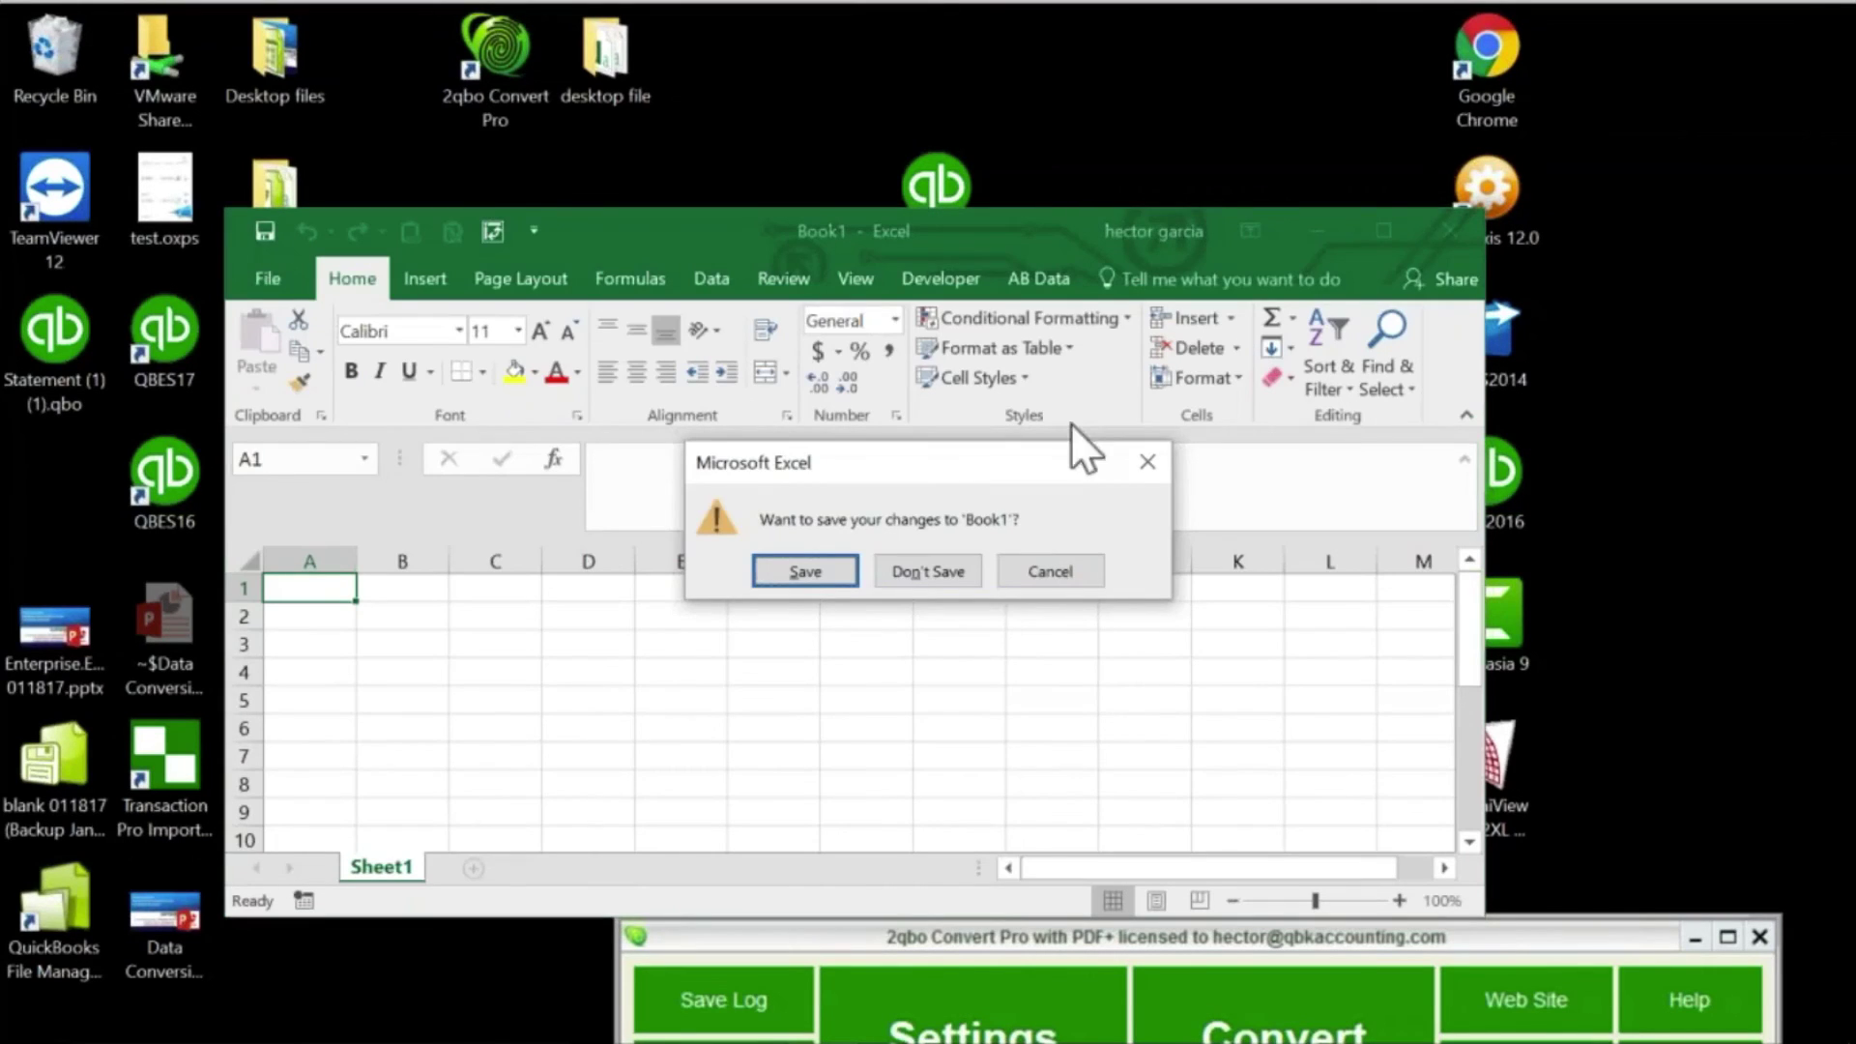
{"action": "left_click", "coordinate": [927, 576]}
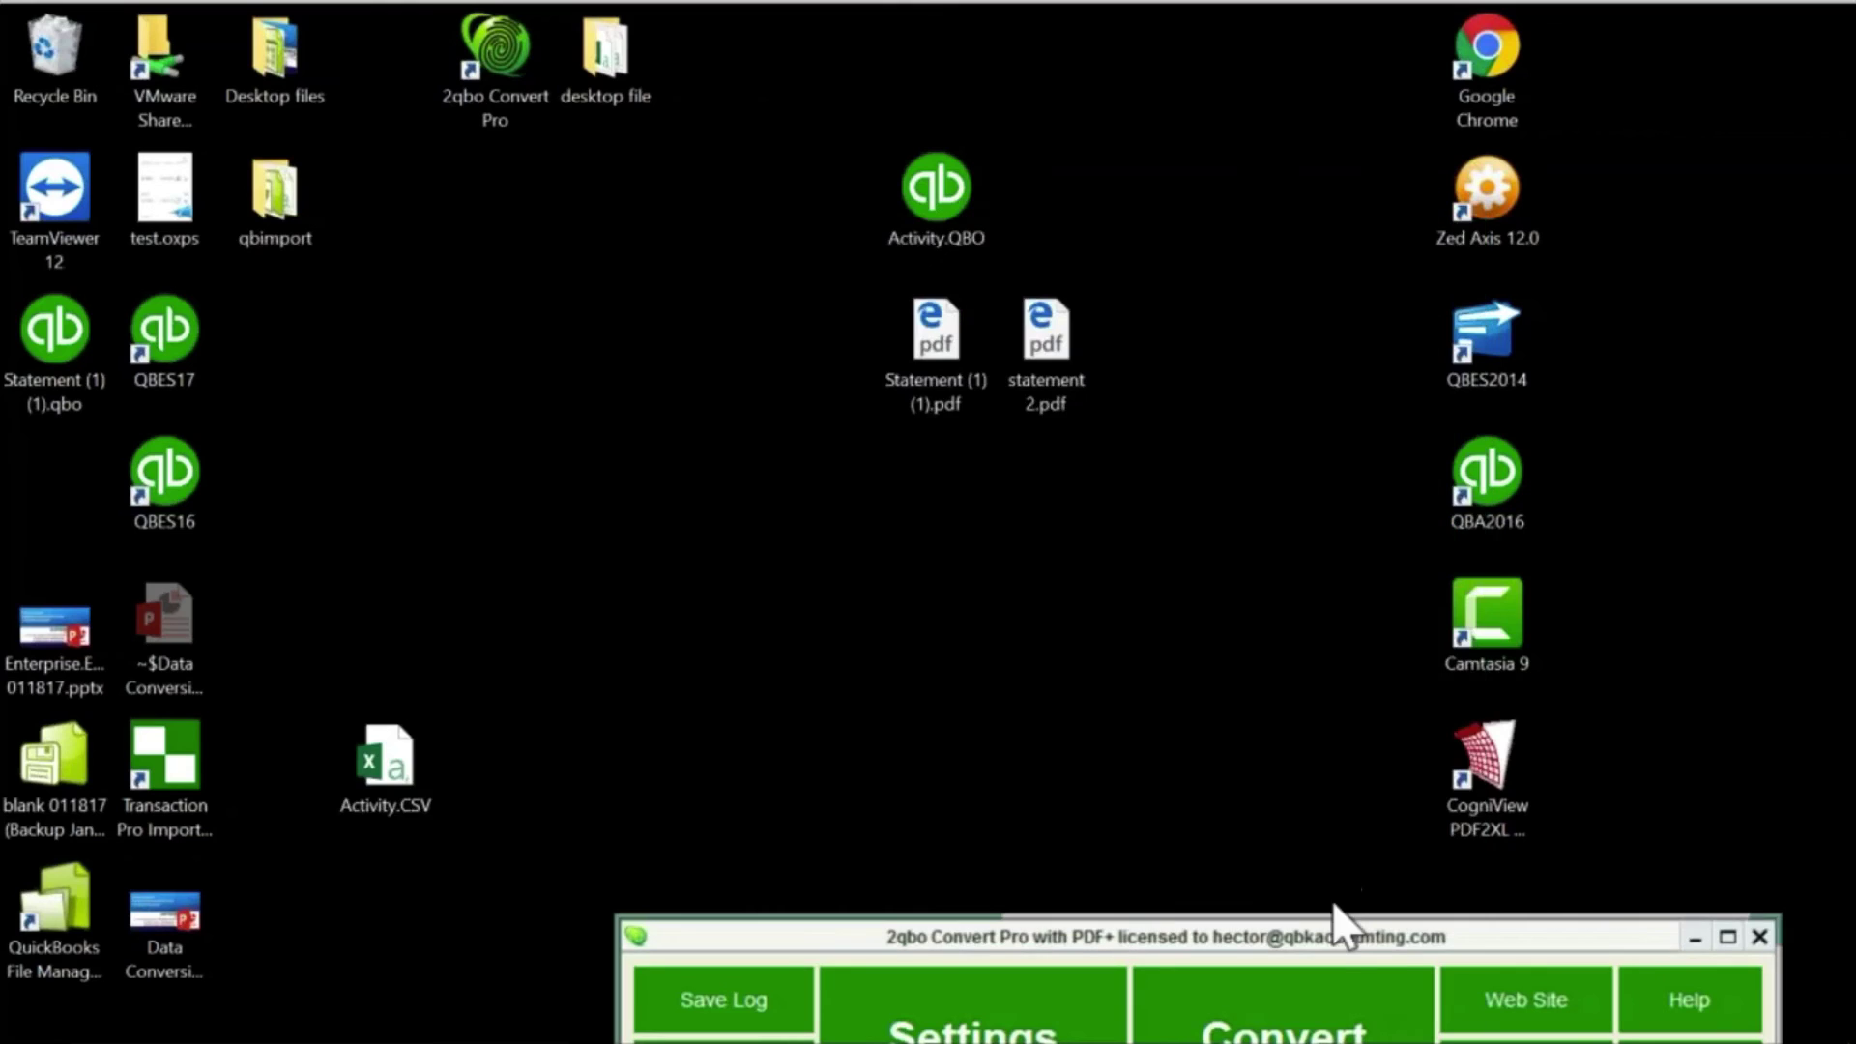
Step: Move the converter window back up into full view and switch to the QuickBooks Online banking page in Chrome
{"action": "left_click_drag", "start_coordinate": [1324, 946], "coordinate": [1235, 47]}
{"action": "mouse_move", "coordinate": [754, 1039]}
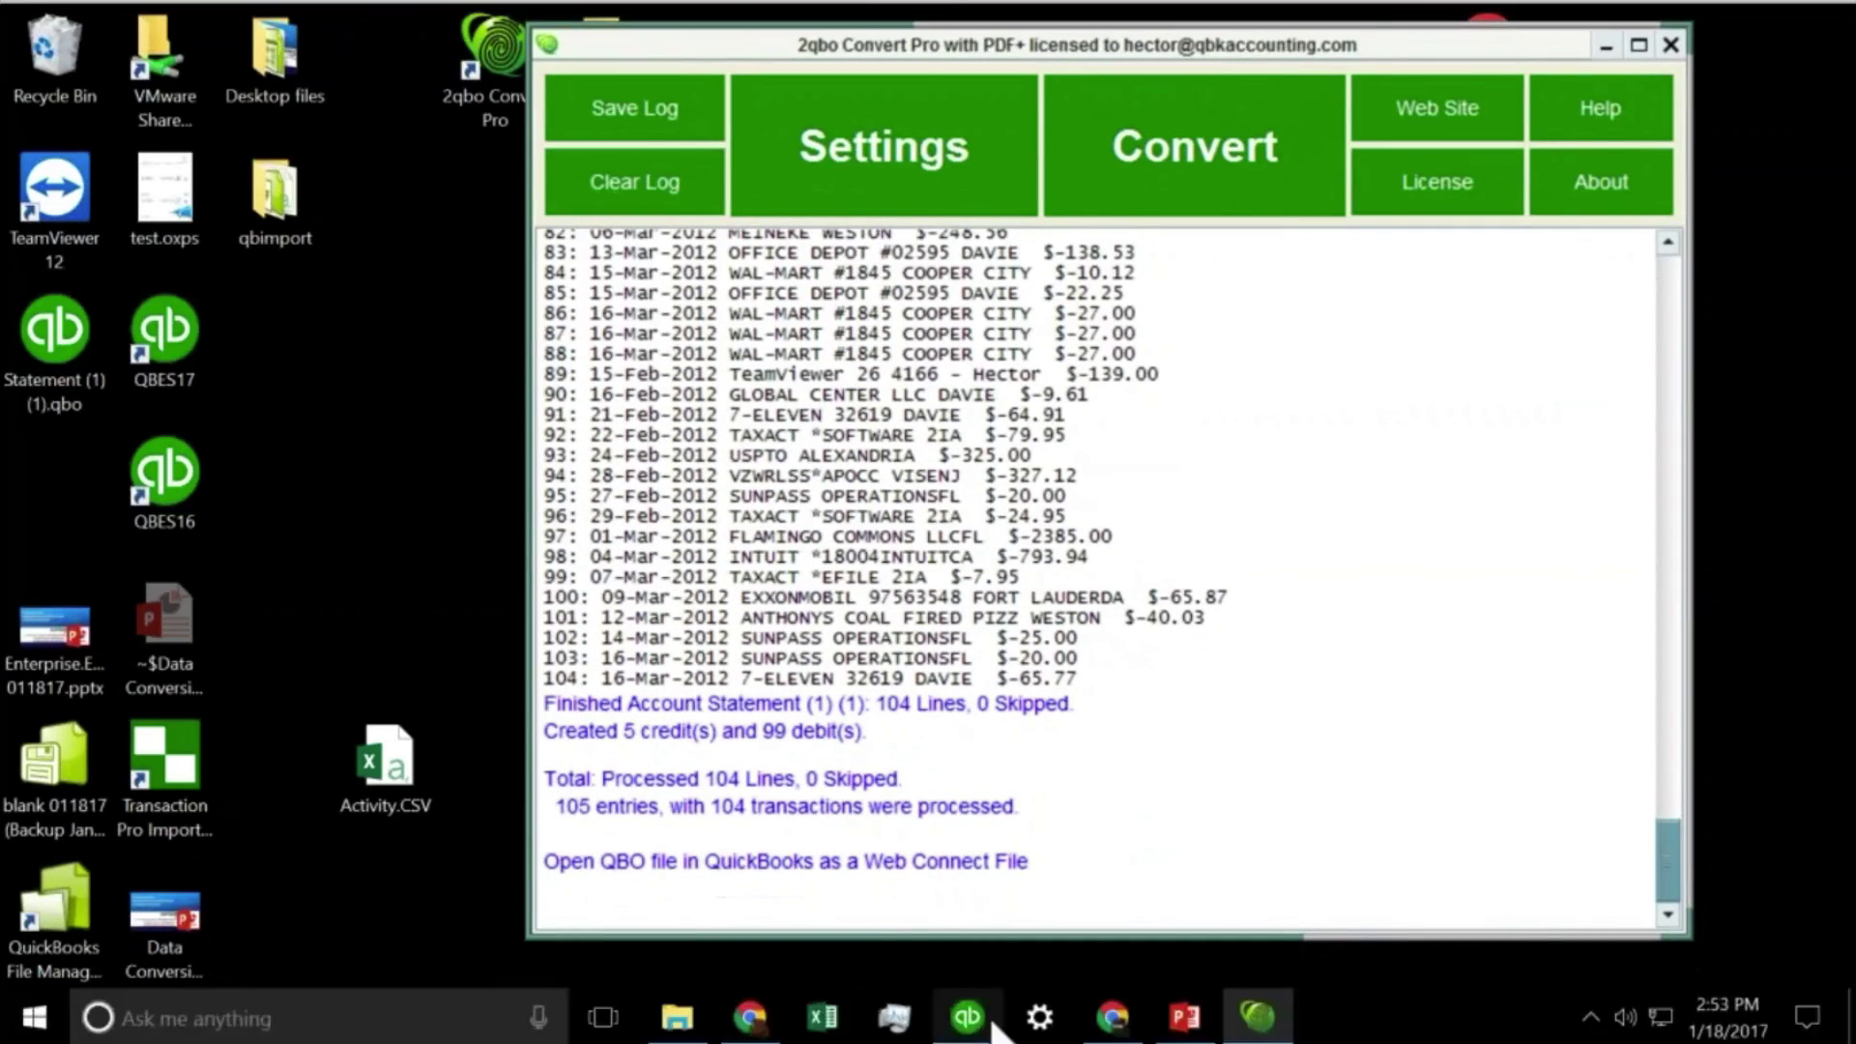
{"action": "mouse_move", "coordinate": [991, 1032]}
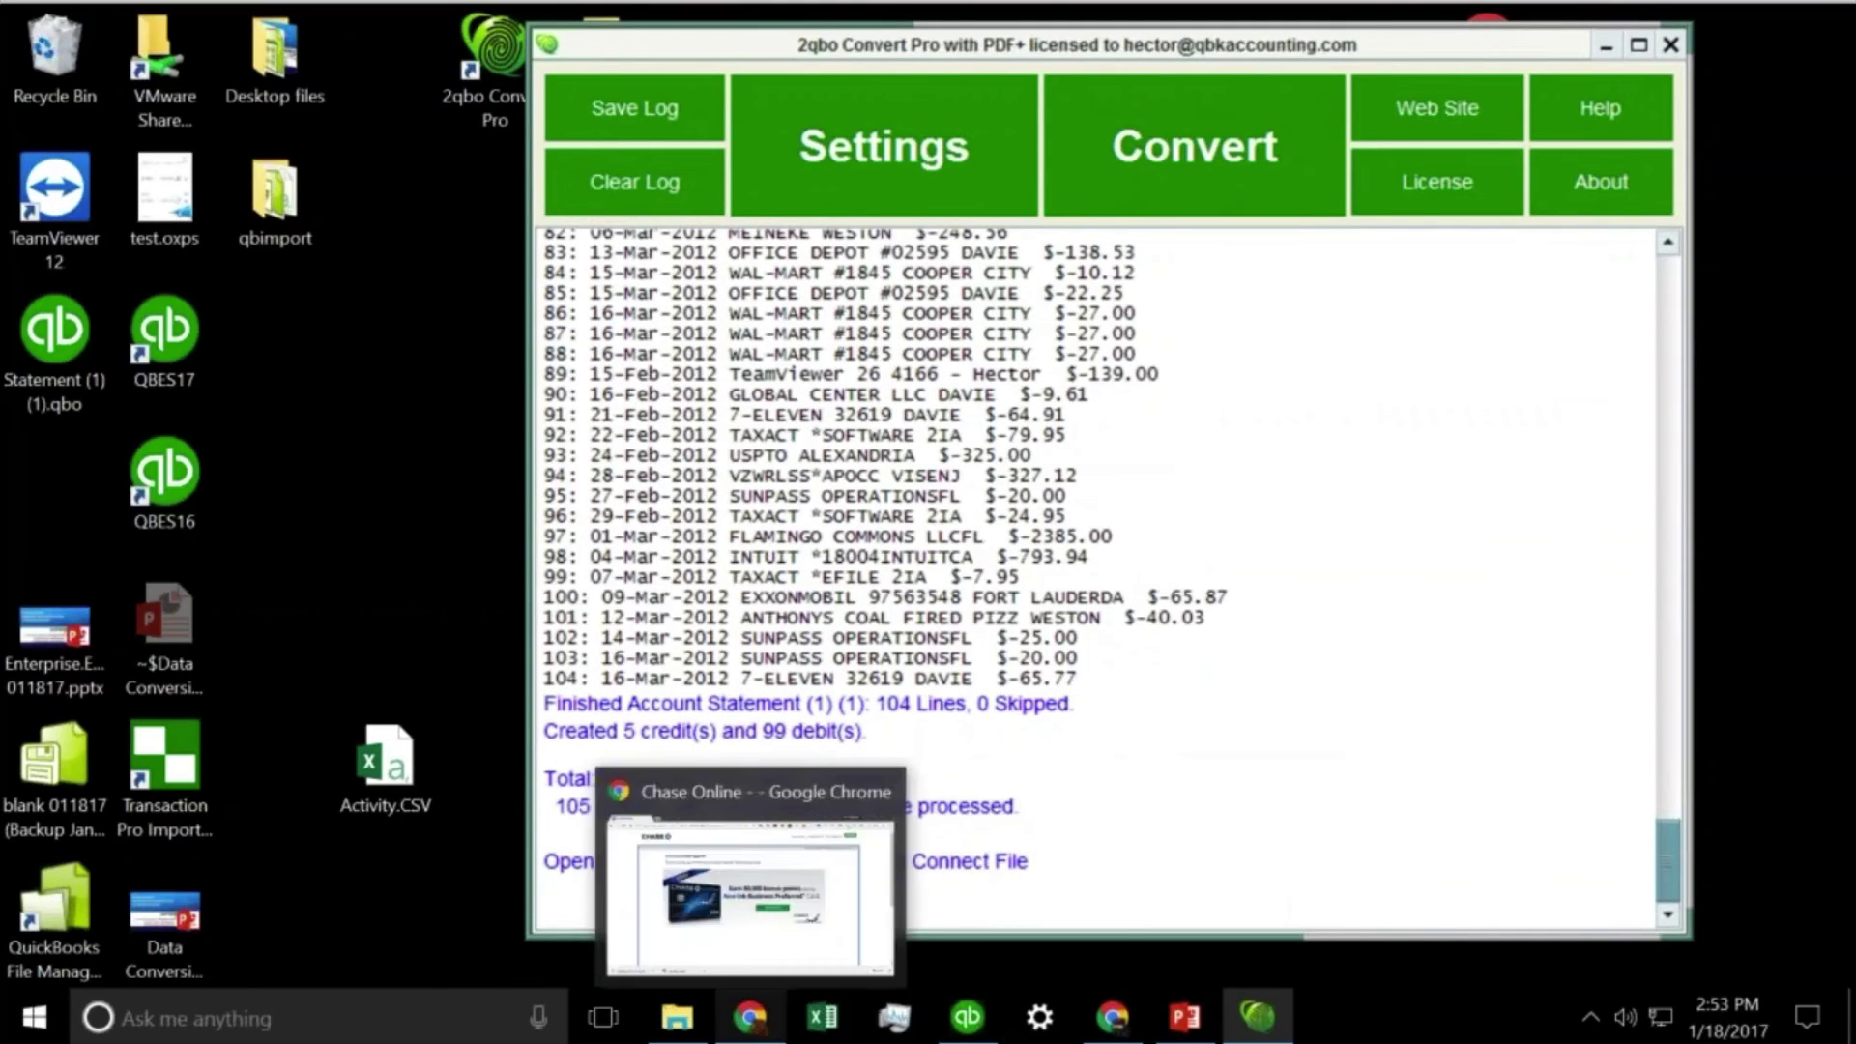
{"action": "left_click", "coordinate": [1112, 1017]}
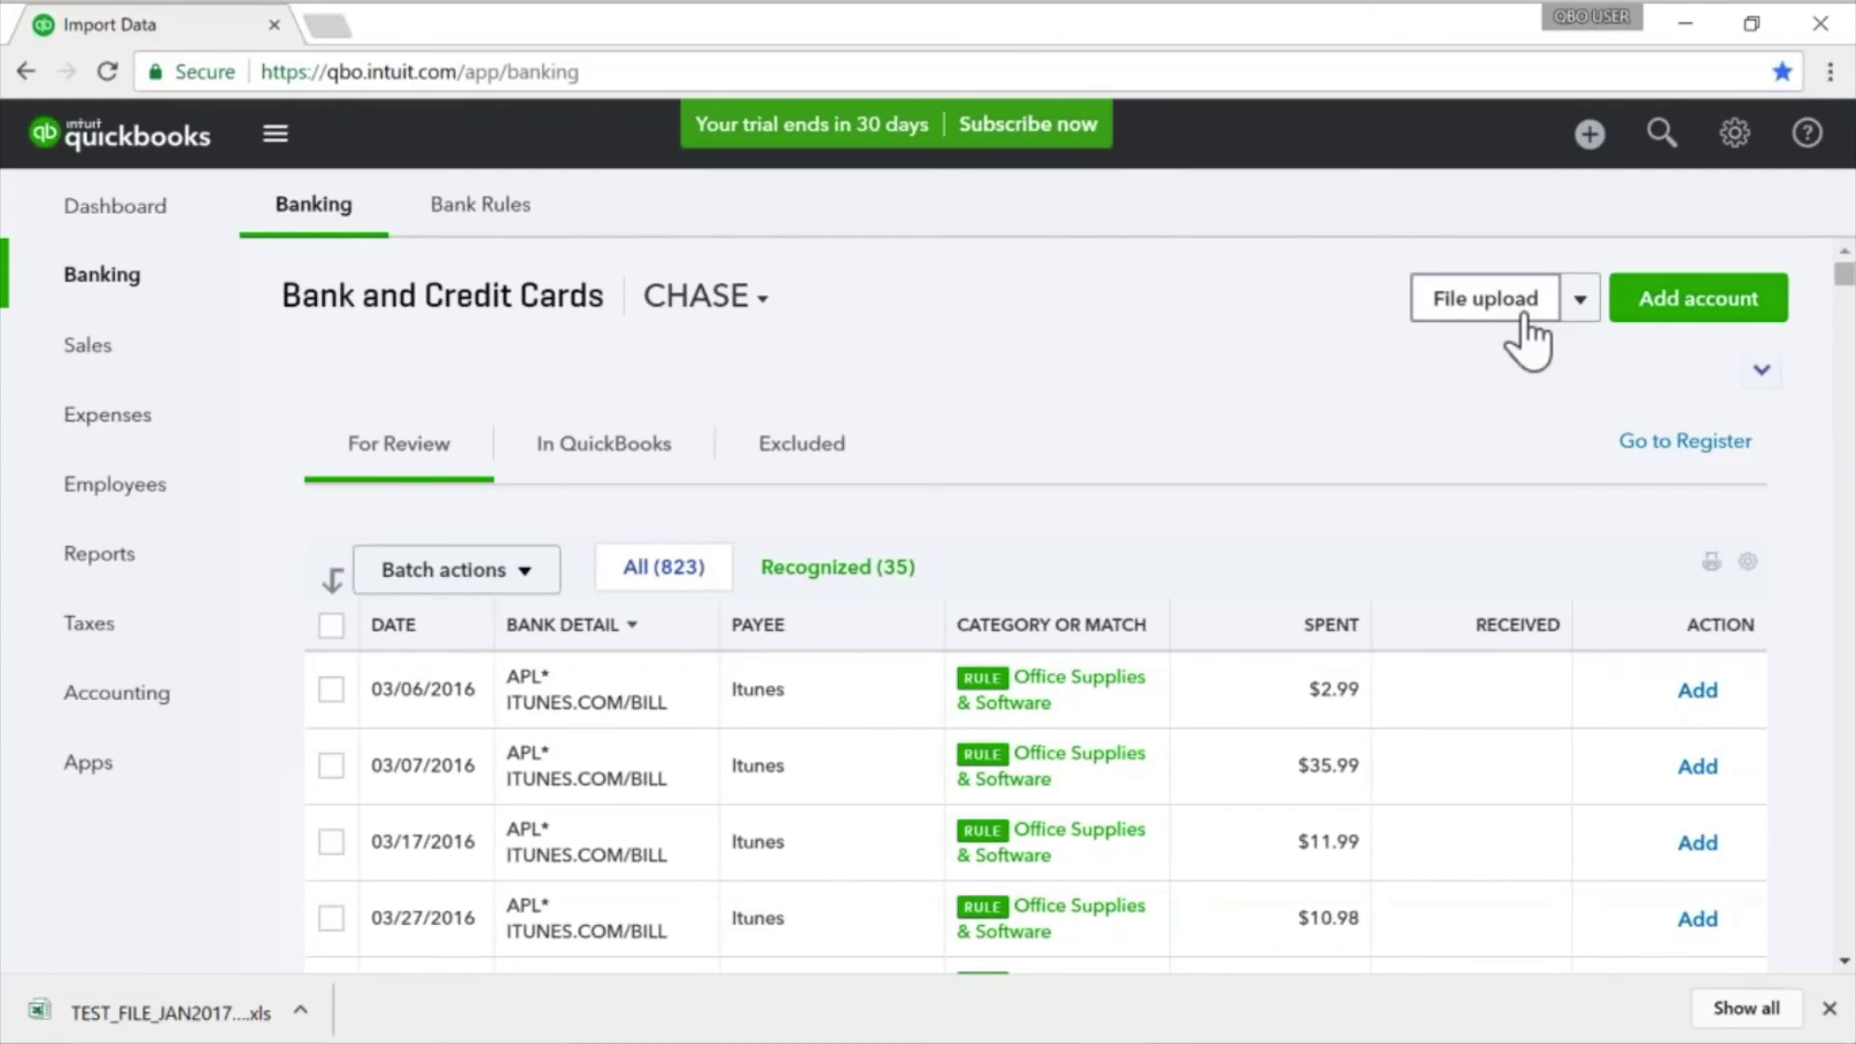
Step: Start a bank file upload, choose Activity.QBO from the desktop, and continue to the account selection
{"action": "left_click", "coordinate": [1523, 321]}
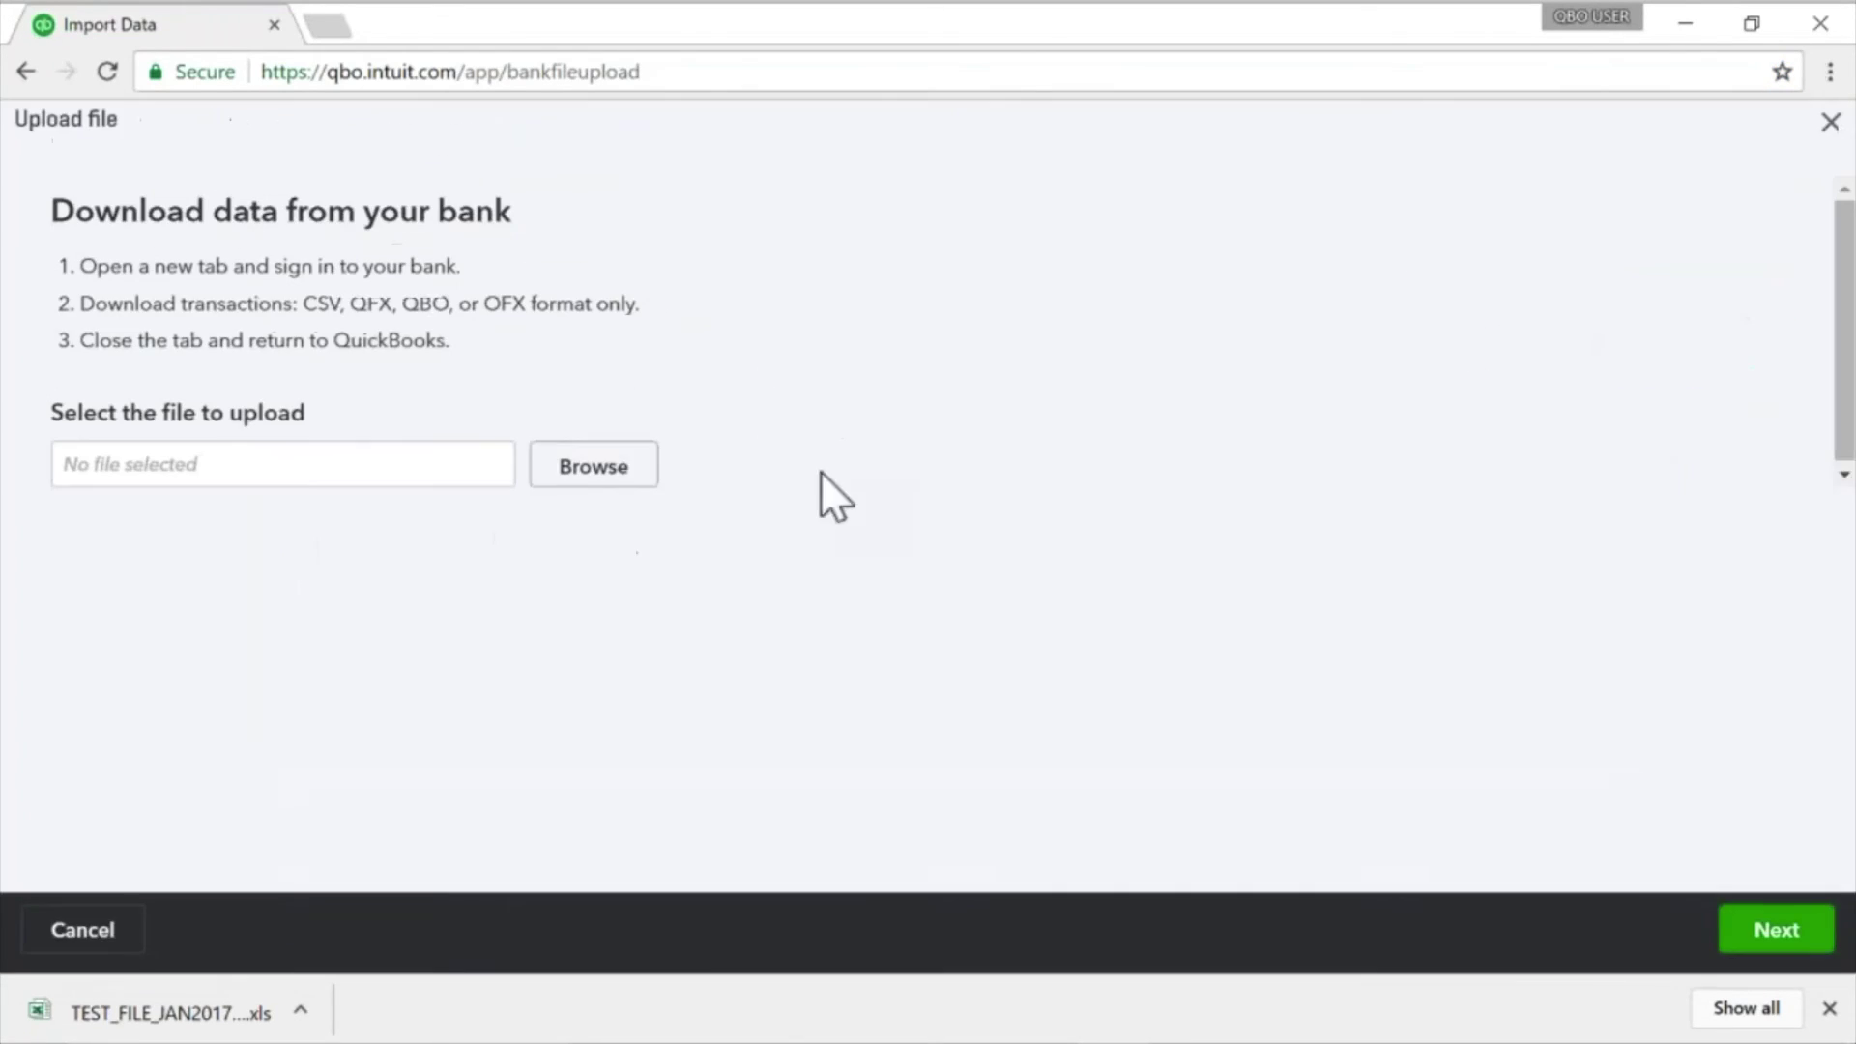
{"action": "left_click", "coordinate": [594, 465]}
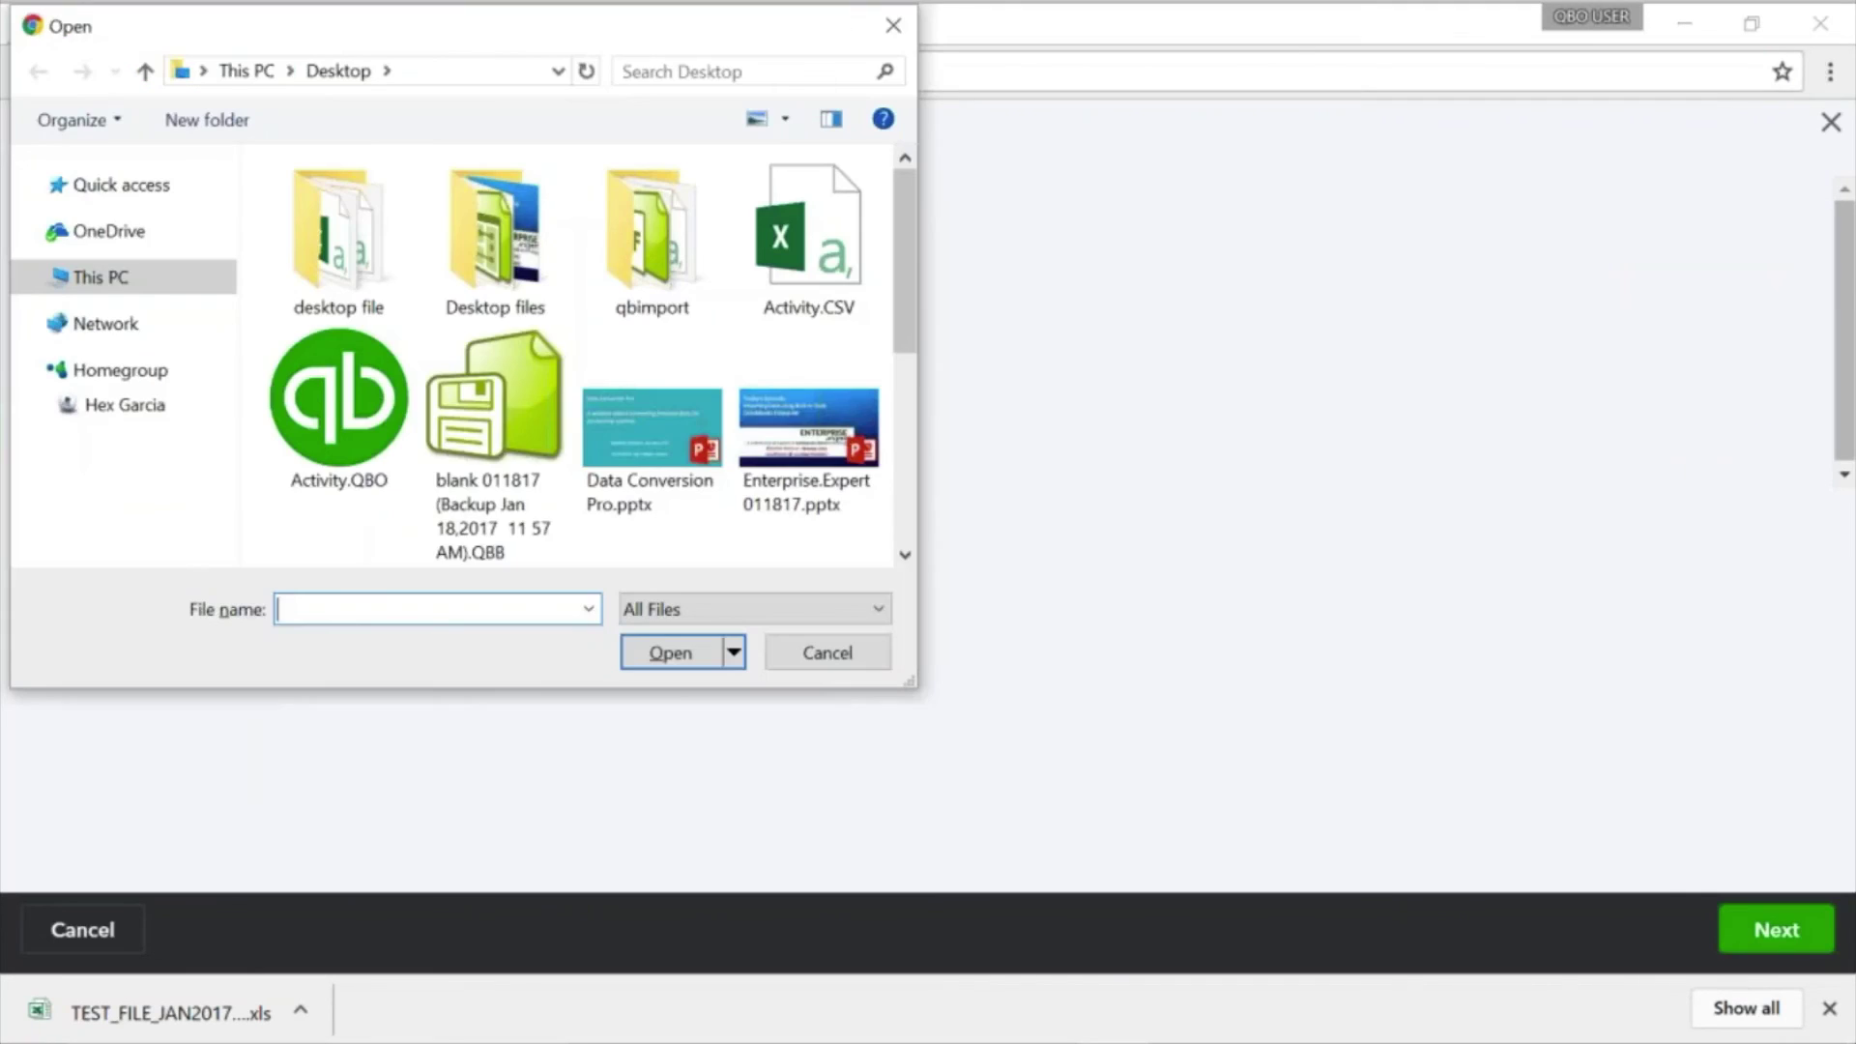
{"action": "left_click", "coordinate": [348, 397]}
{"action": "left_click_drag", "start_coordinate": [902, 261], "coordinate": [908, 164]}
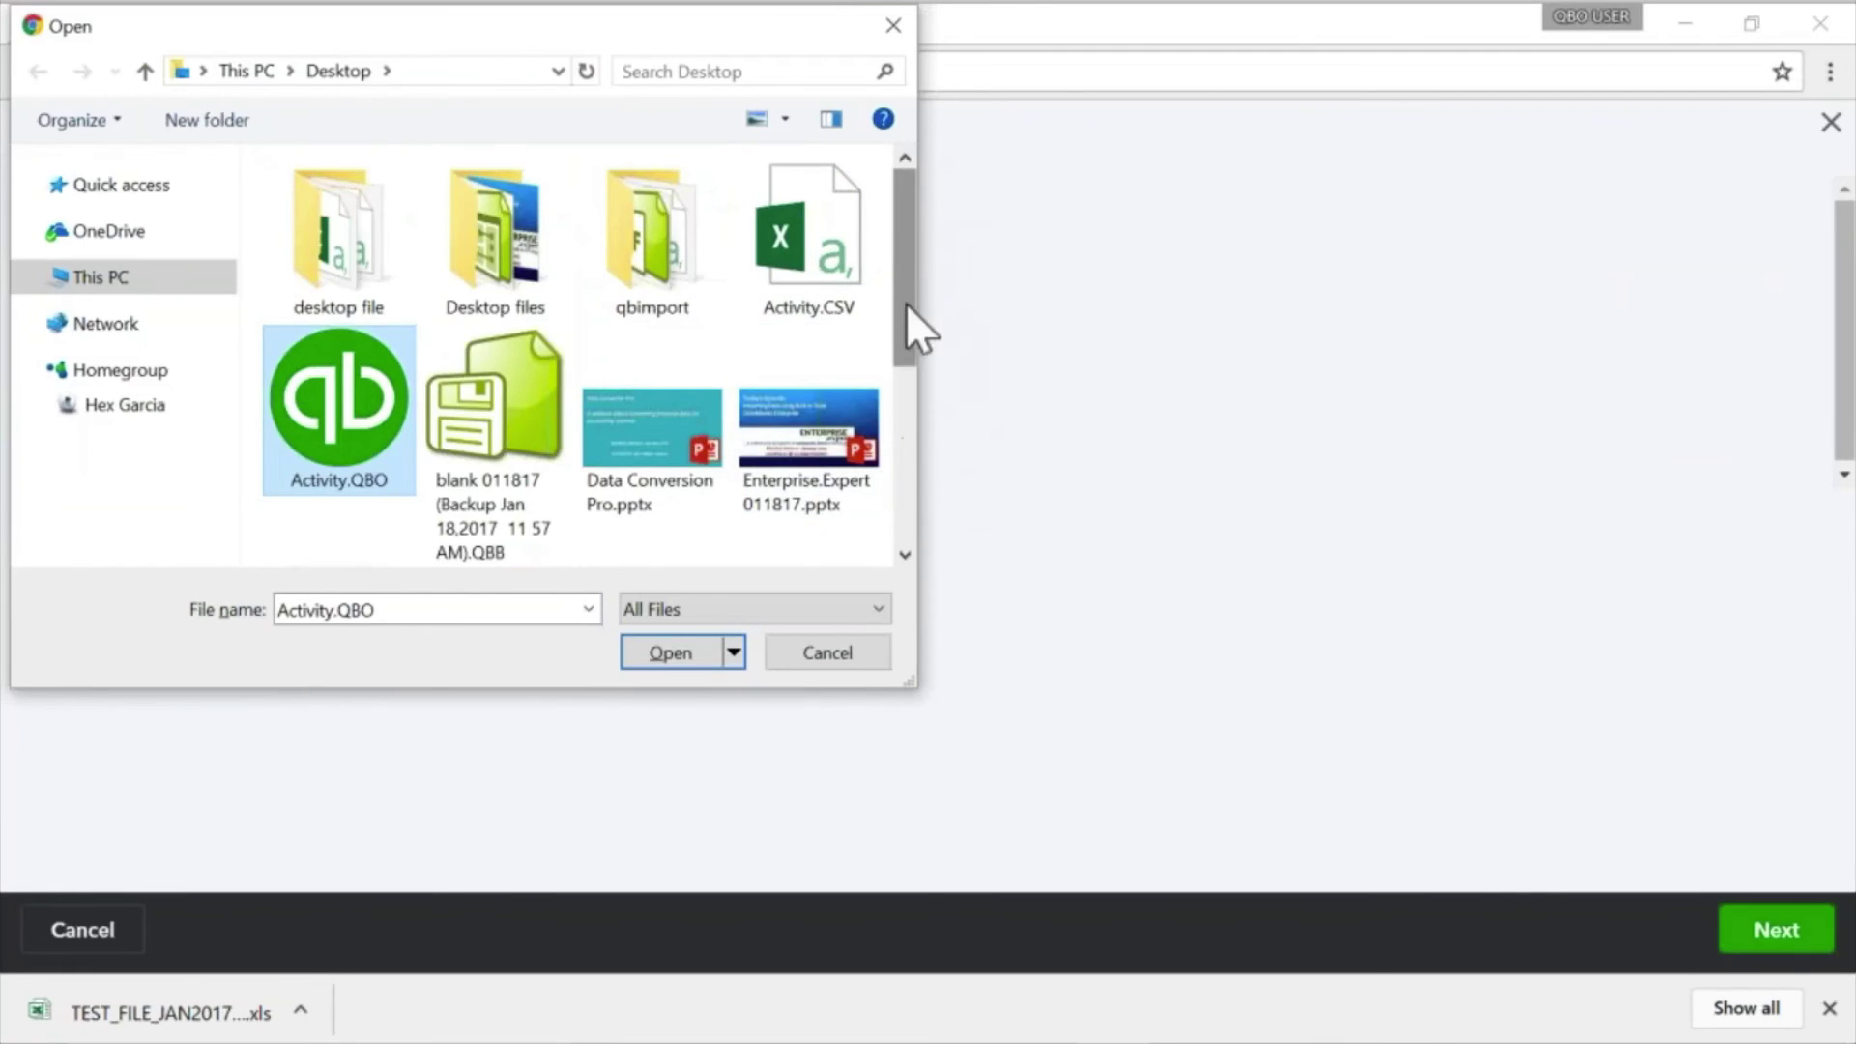
{"action": "left_click_drag", "start_coordinate": [907, 305], "coordinate": [907, 435]}
{"action": "left_click", "coordinate": [677, 665]}
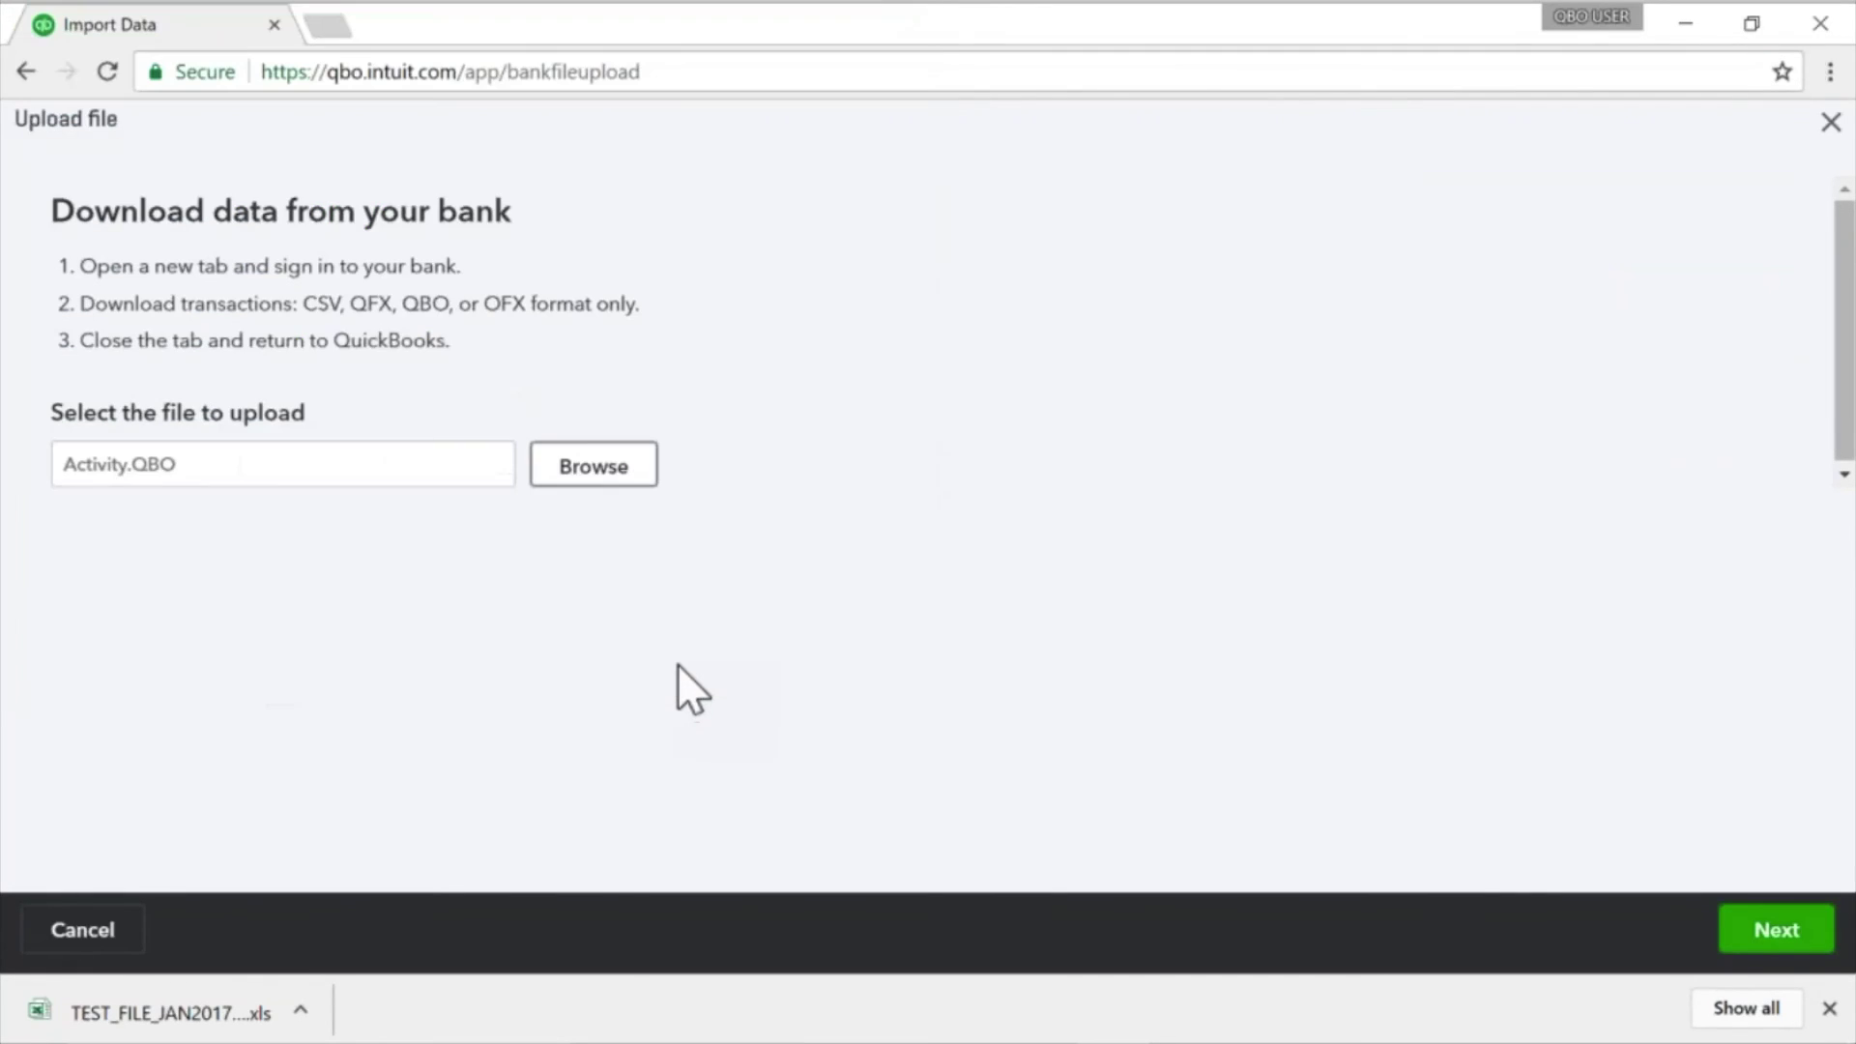
{"action": "left_click", "coordinate": [1775, 931]}
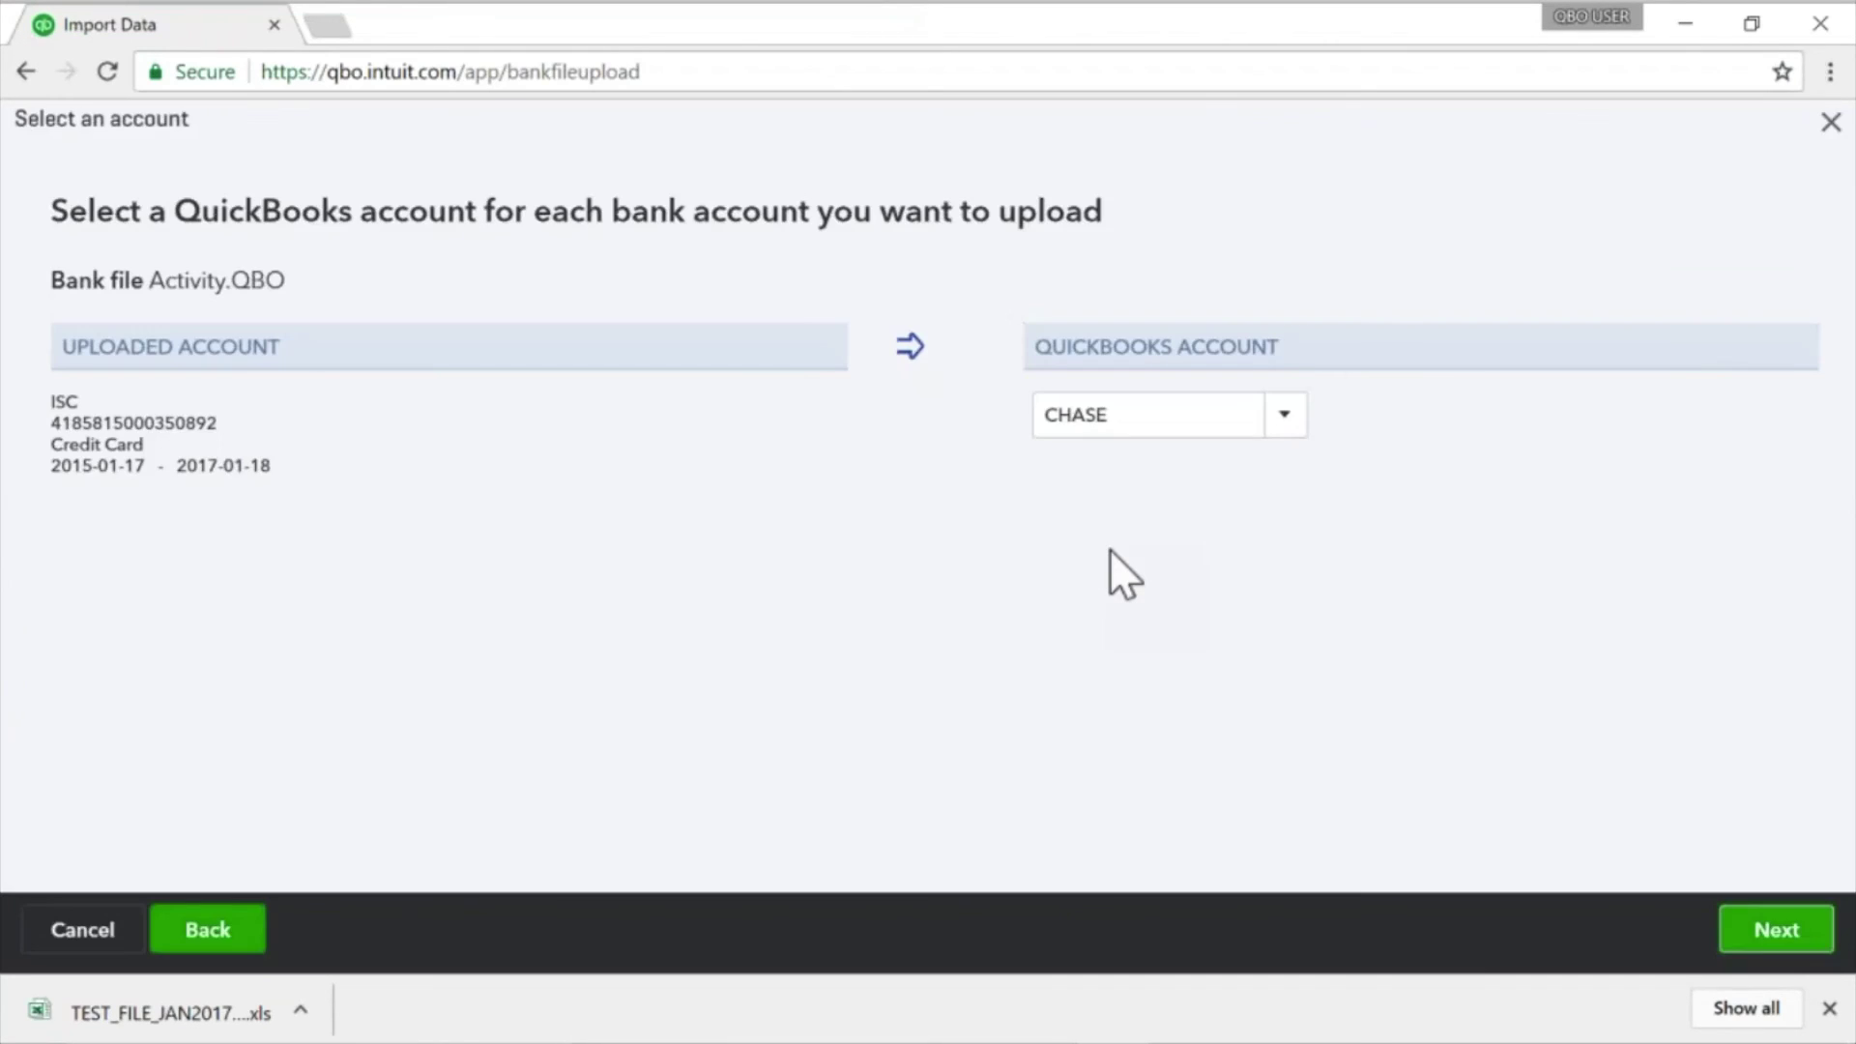
Step: Create a new account of type Credit Card named AMEX as the QuickBooks account for the uploaded file
{"action": "left_click", "coordinate": [1274, 414]}
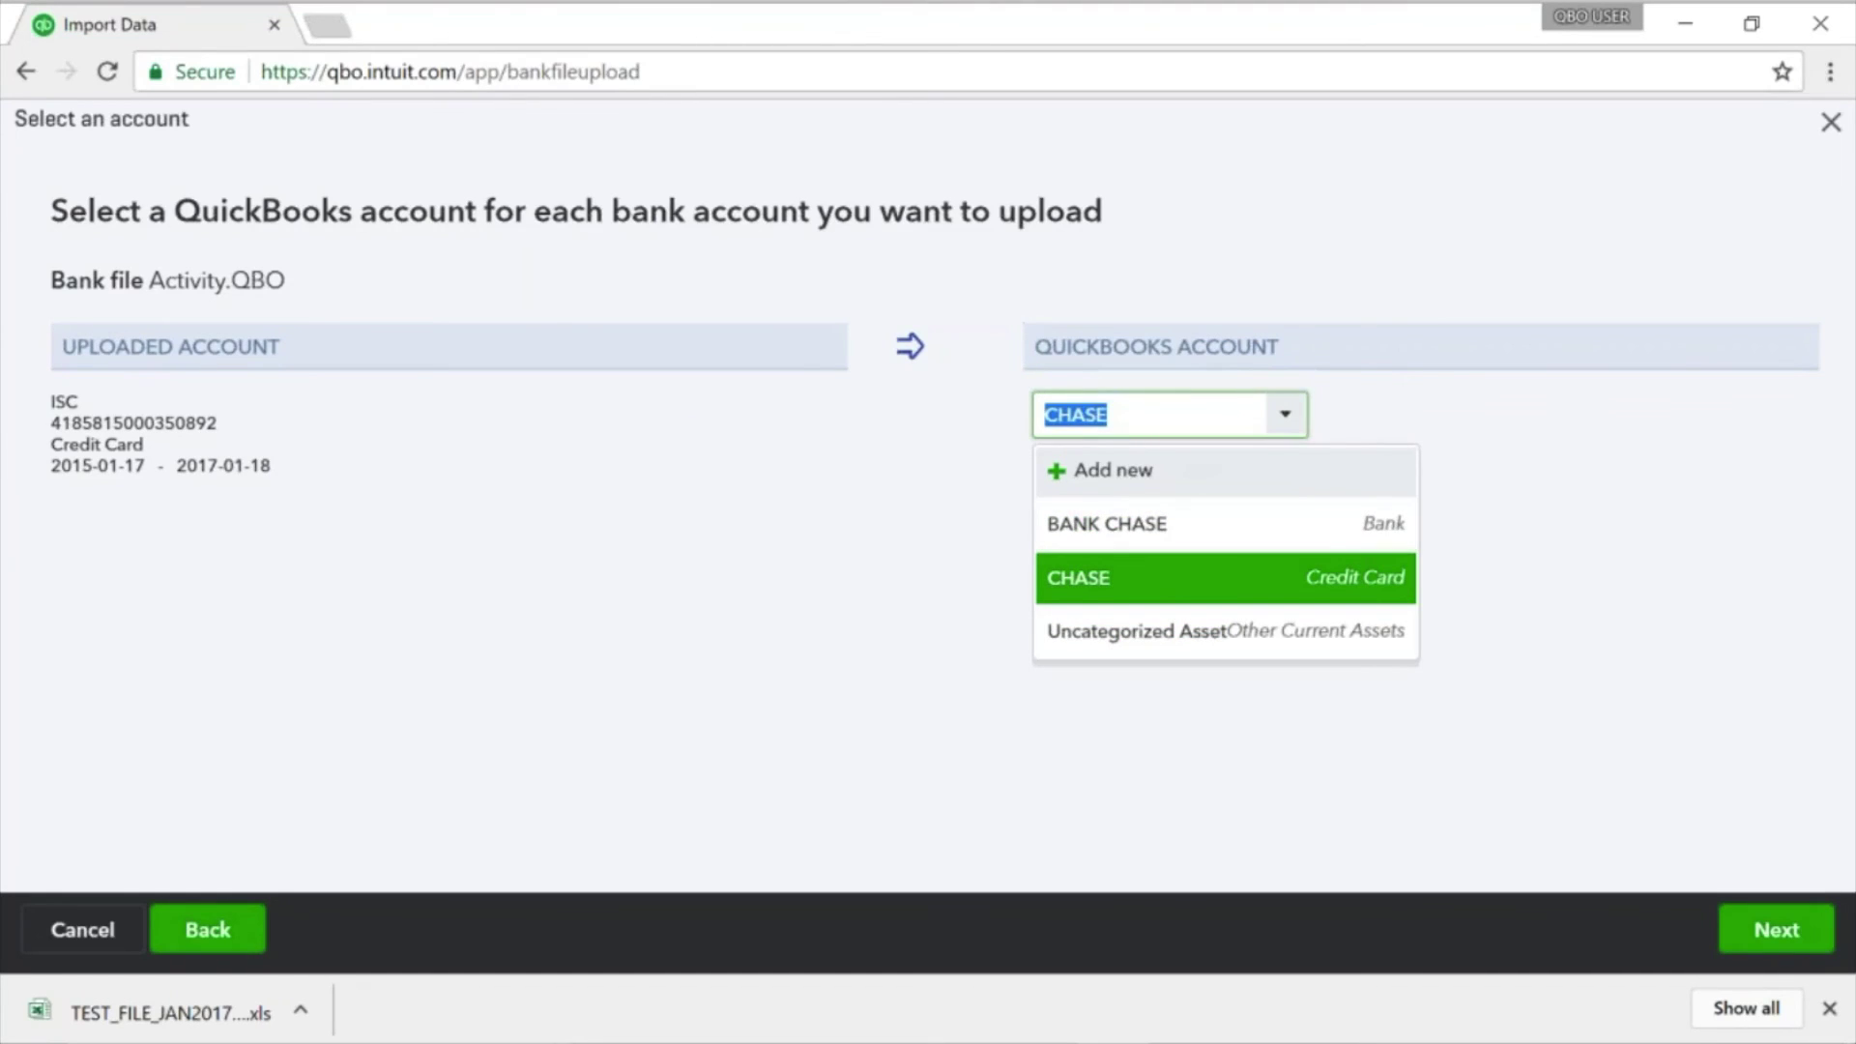
{"action": "left_click", "coordinate": [1148, 578]}
{"action": "left_click", "coordinate": [1140, 478]}
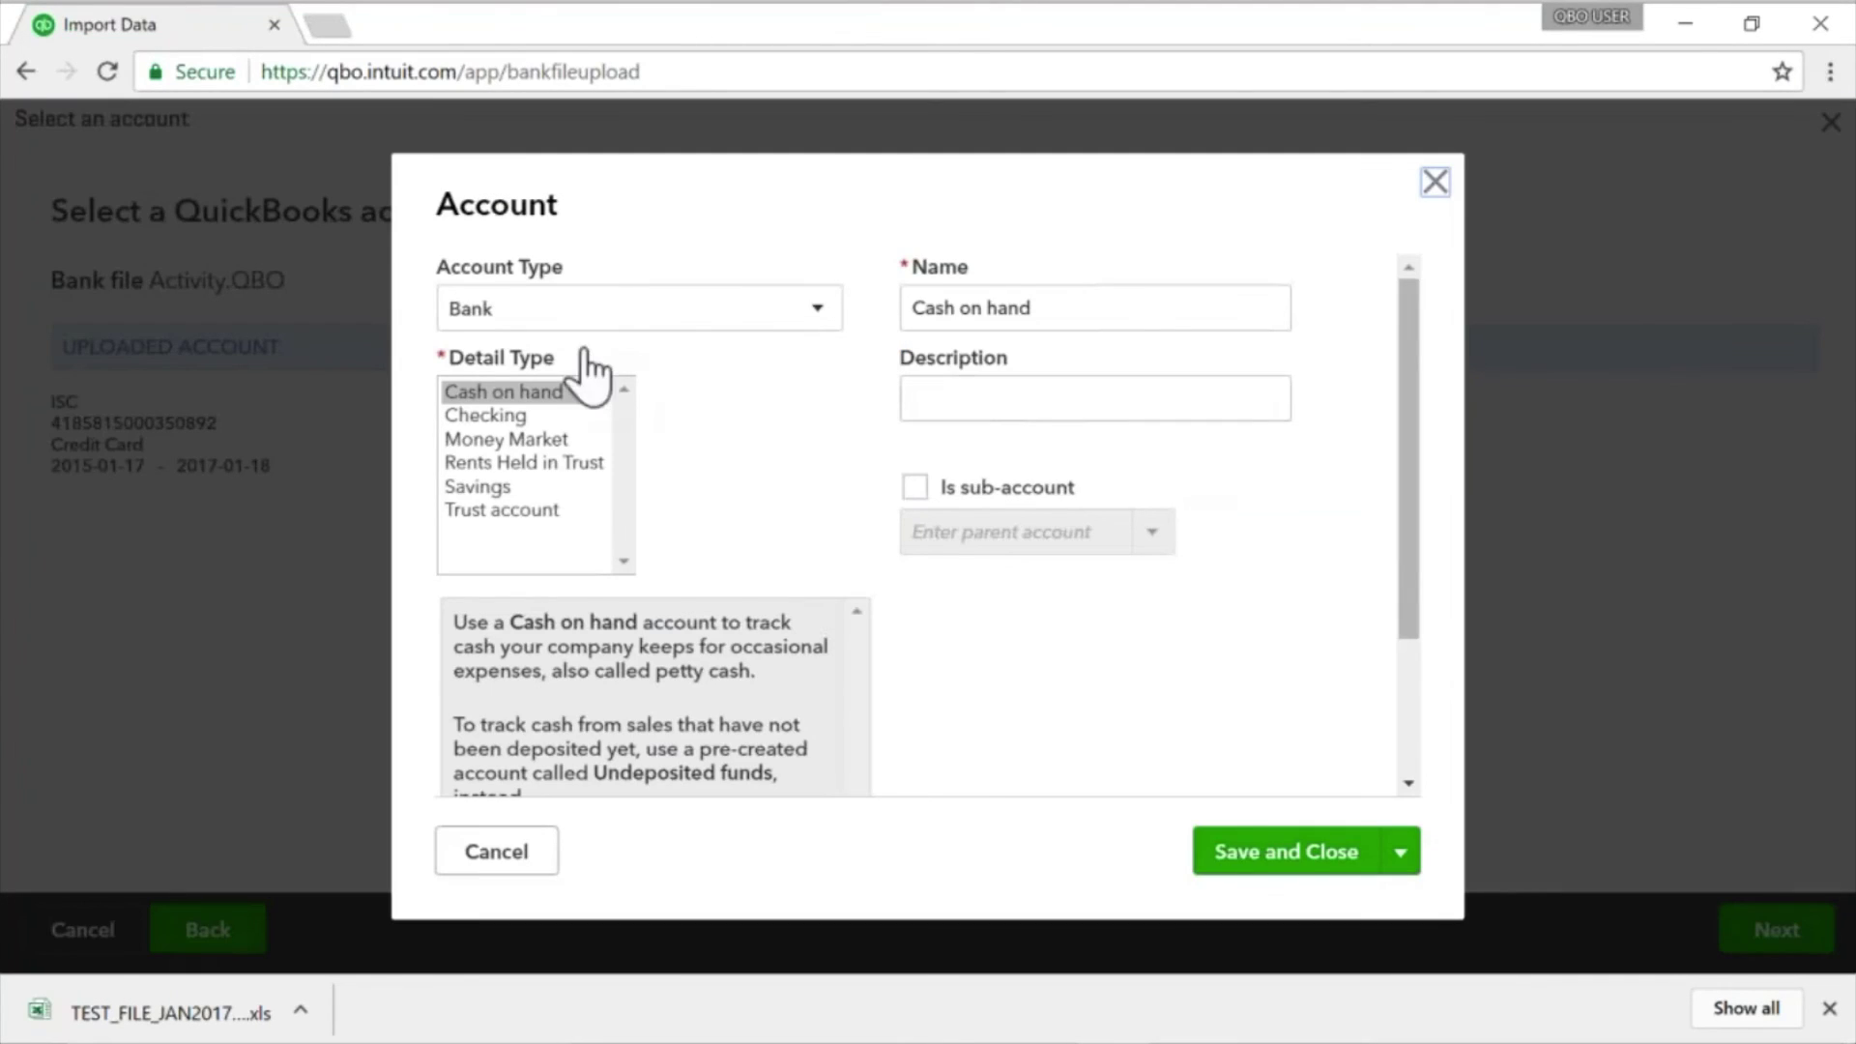
{"action": "left_click_drag", "start_coordinate": [566, 266], "coordinate": [539, 267]}
{"action": "left_click", "coordinate": [638, 307]}
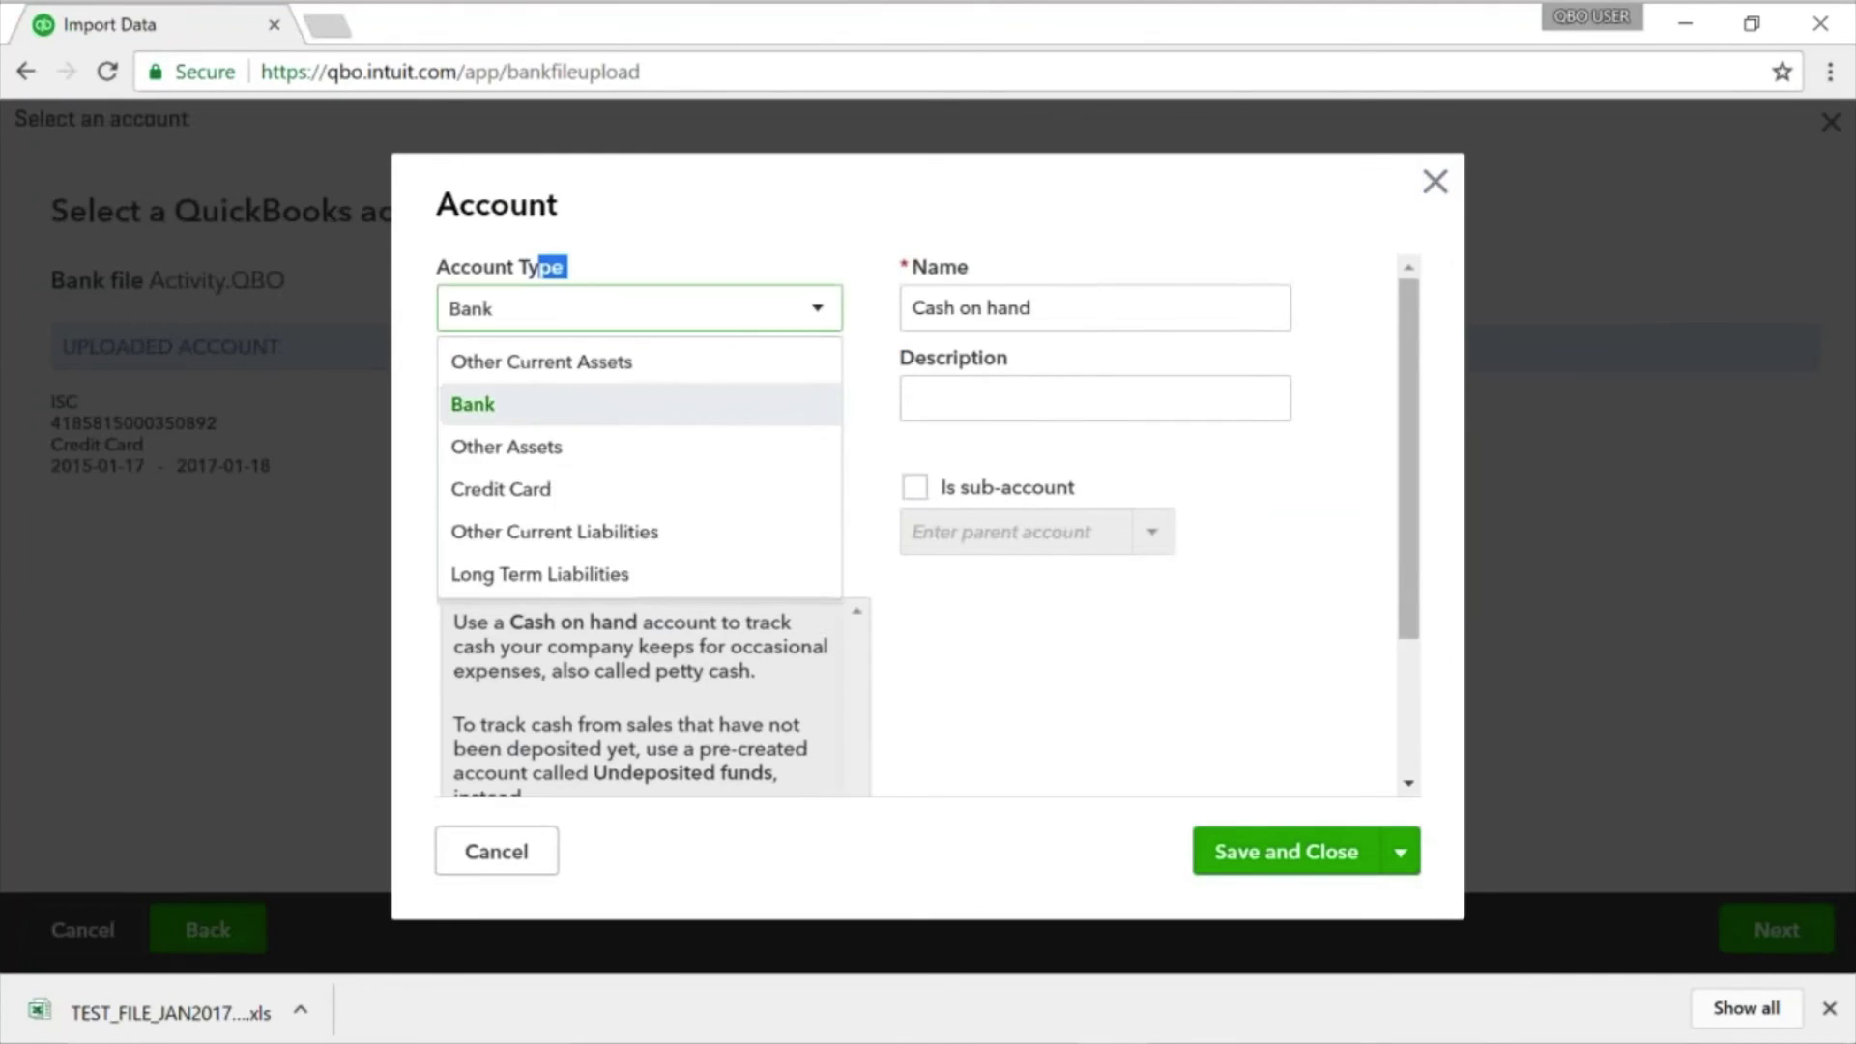
{"action": "left_click", "coordinate": [537, 503]}
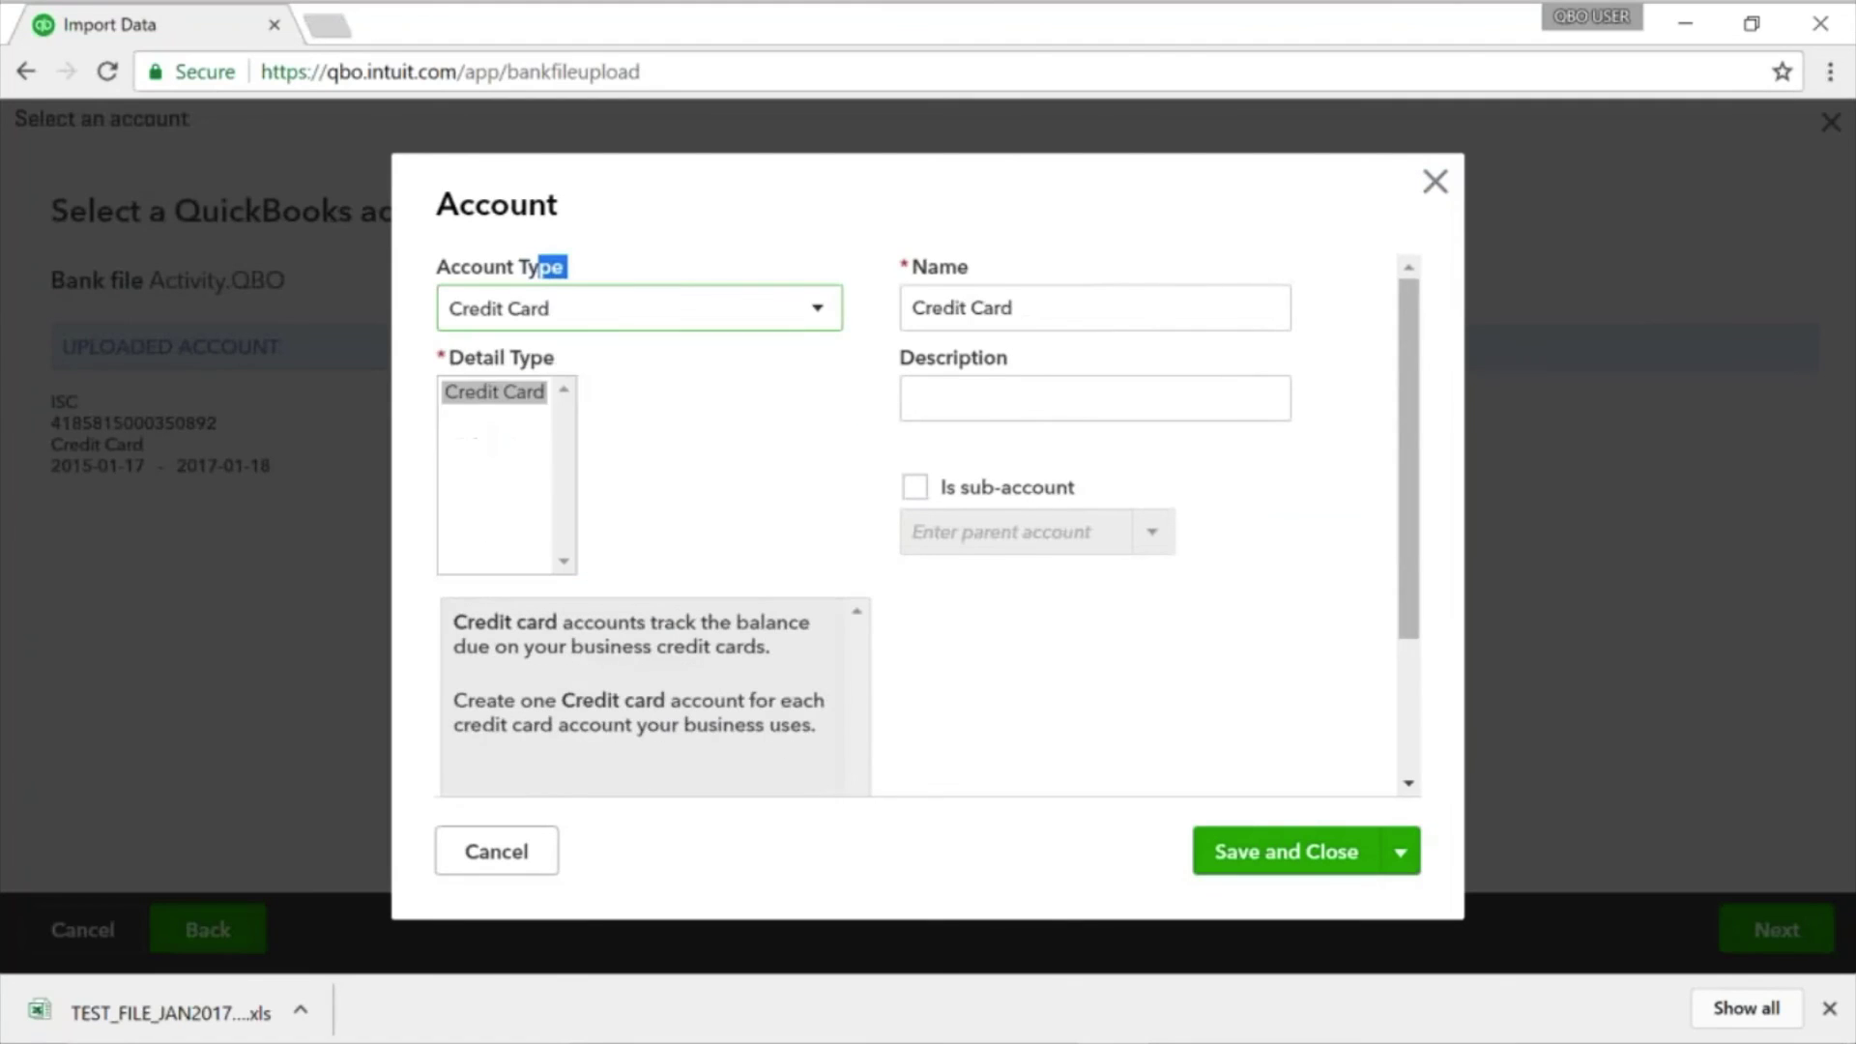
{"action": "triple_click", "coordinate": [1028, 323]}
{"action": "type", "text": "AMEX"}
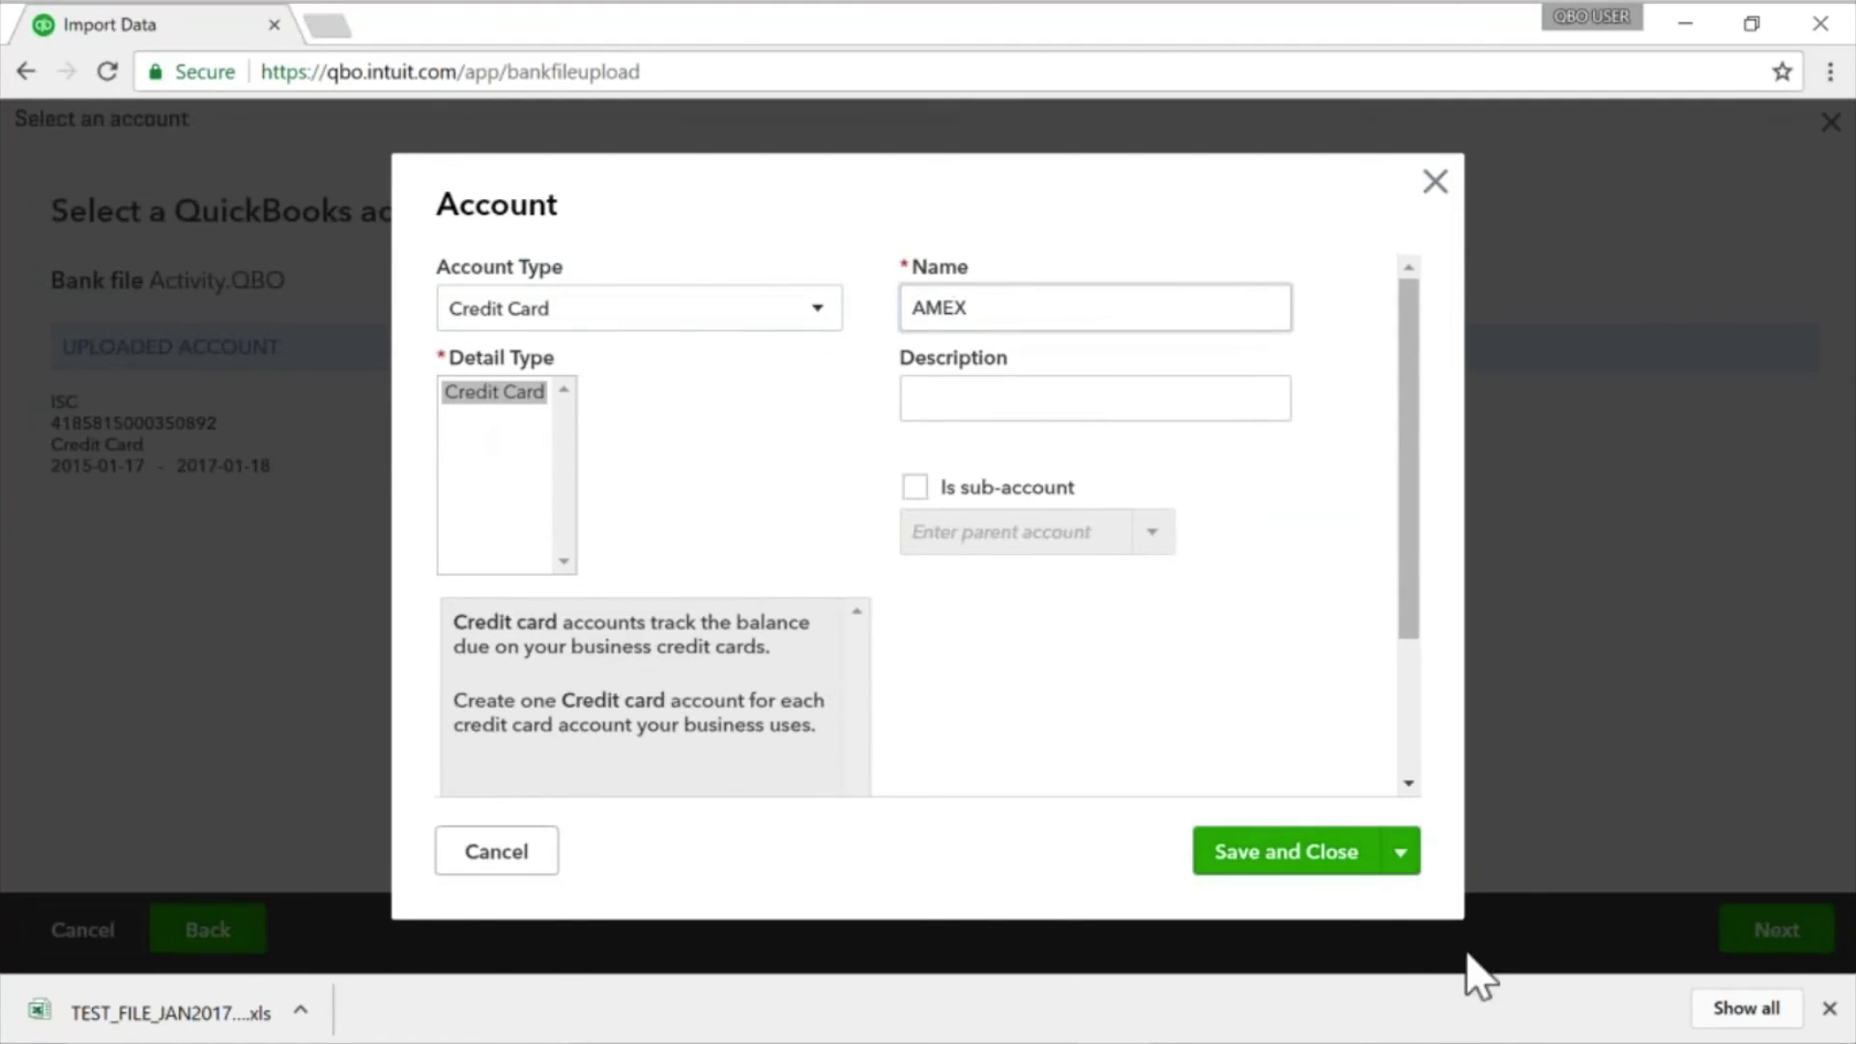
{"action": "left_click", "coordinate": [1286, 851]}
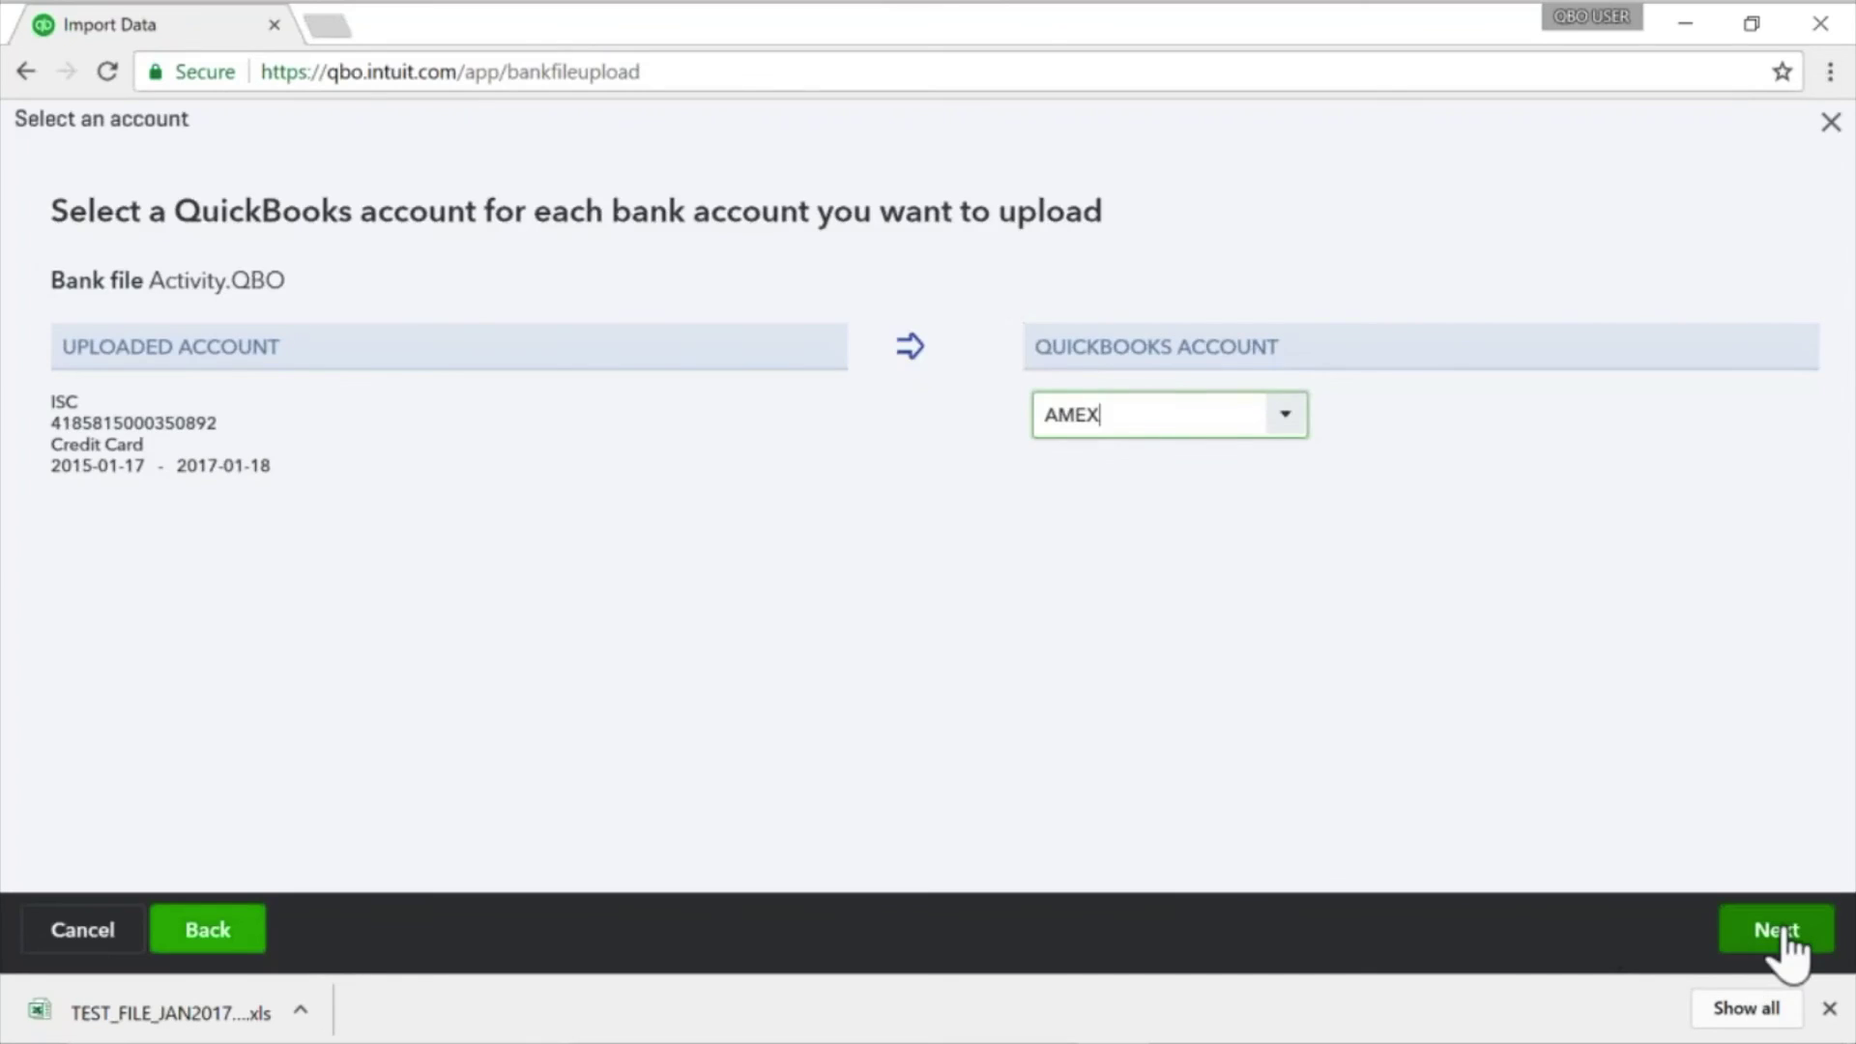
Step: Import the bank file into the AMEX account, finish the upload, and view the transactions for review
{"action": "left_click", "coordinate": [1783, 930]}
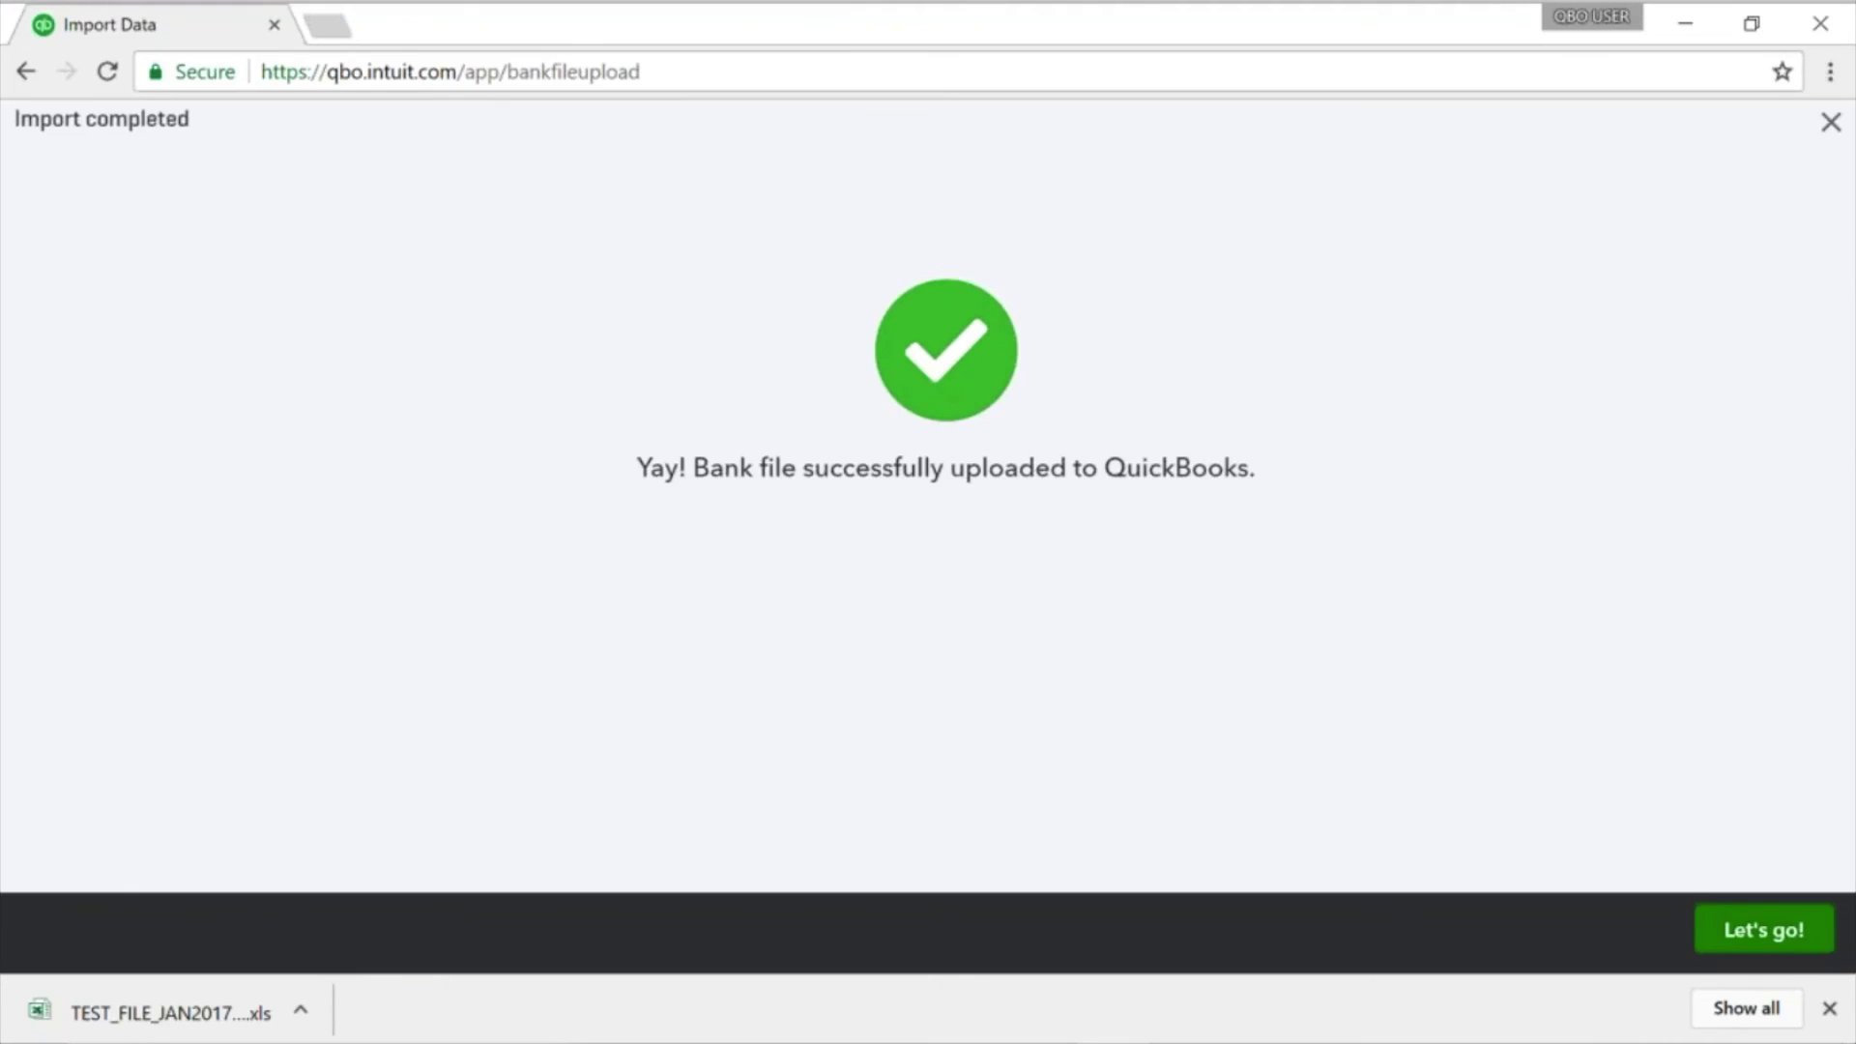
{"action": "left_click", "coordinate": [1763, 930]}
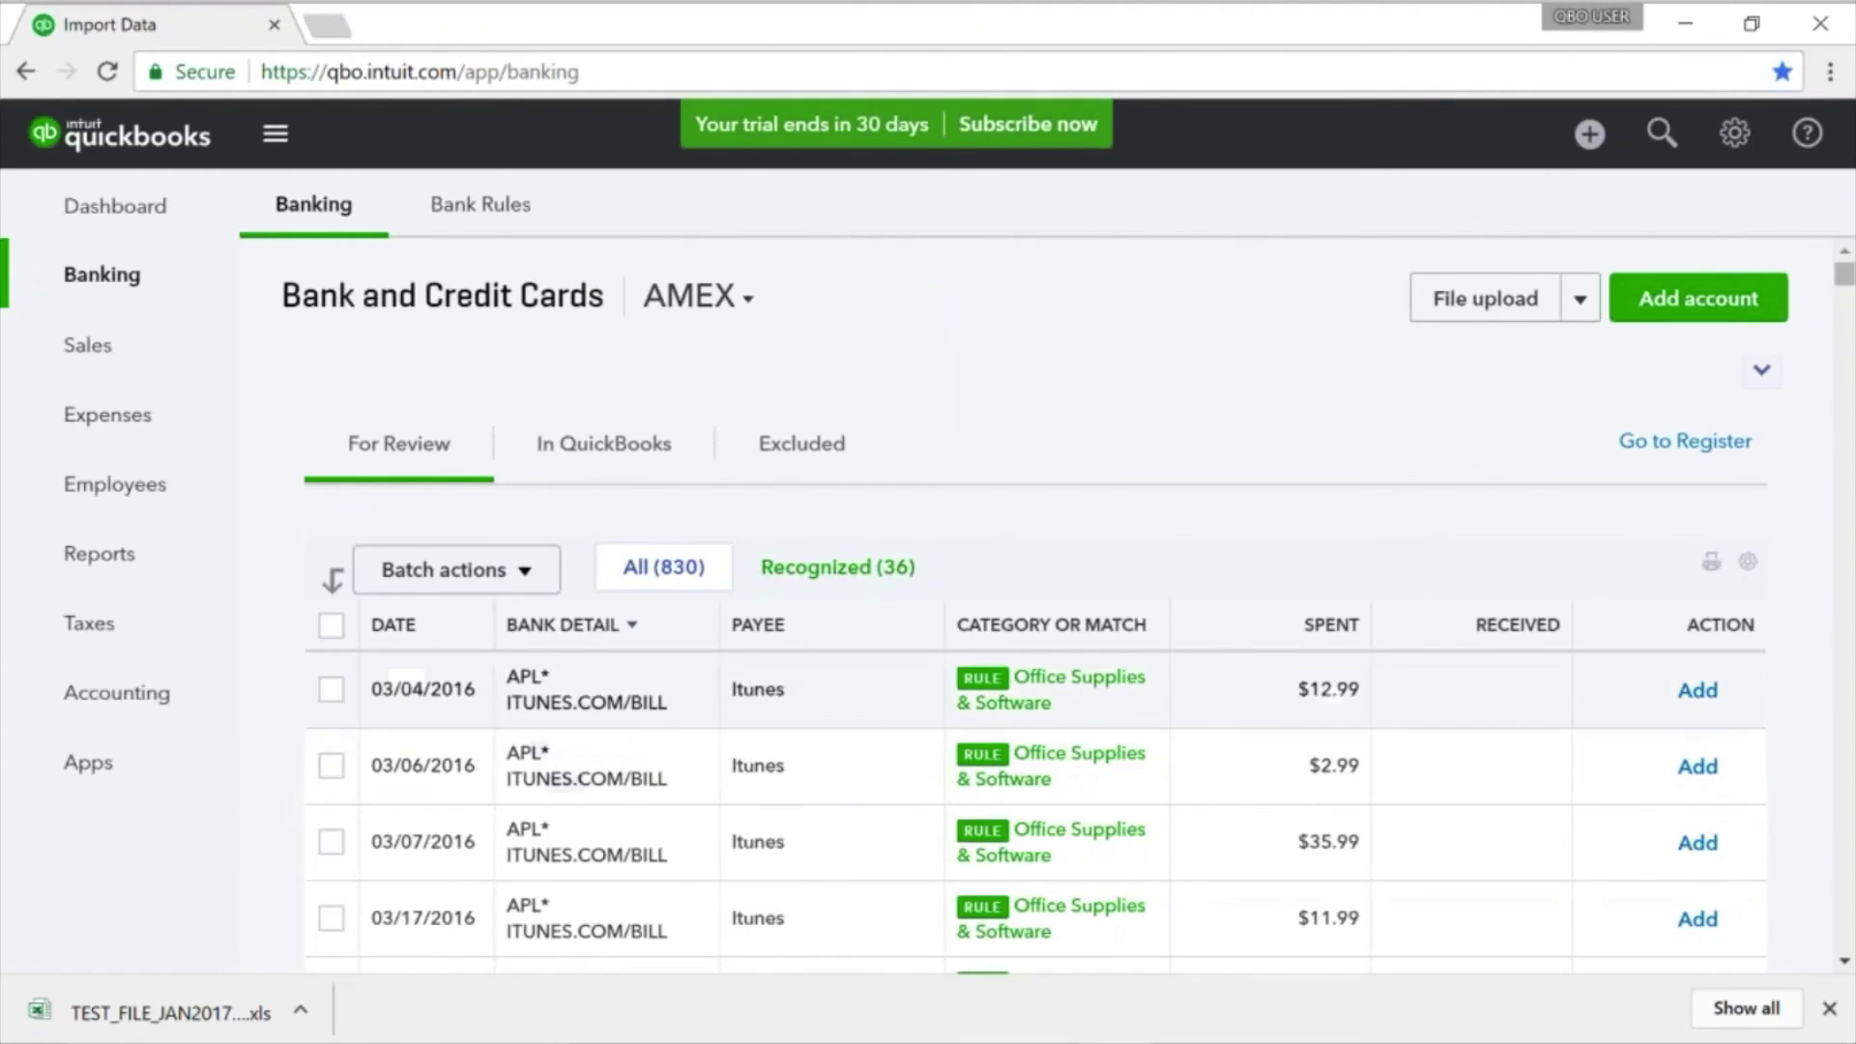
{"action": "mouse_move", "coordinate": [1844, 275]}
{"action": "left_mouse_down"}
{"action": "mouse_move", "coordinate": [1847, 512]}
{"action": "mouse_move", "coordinate": [1850, 281]}
{"action": "left_mouse_up"}
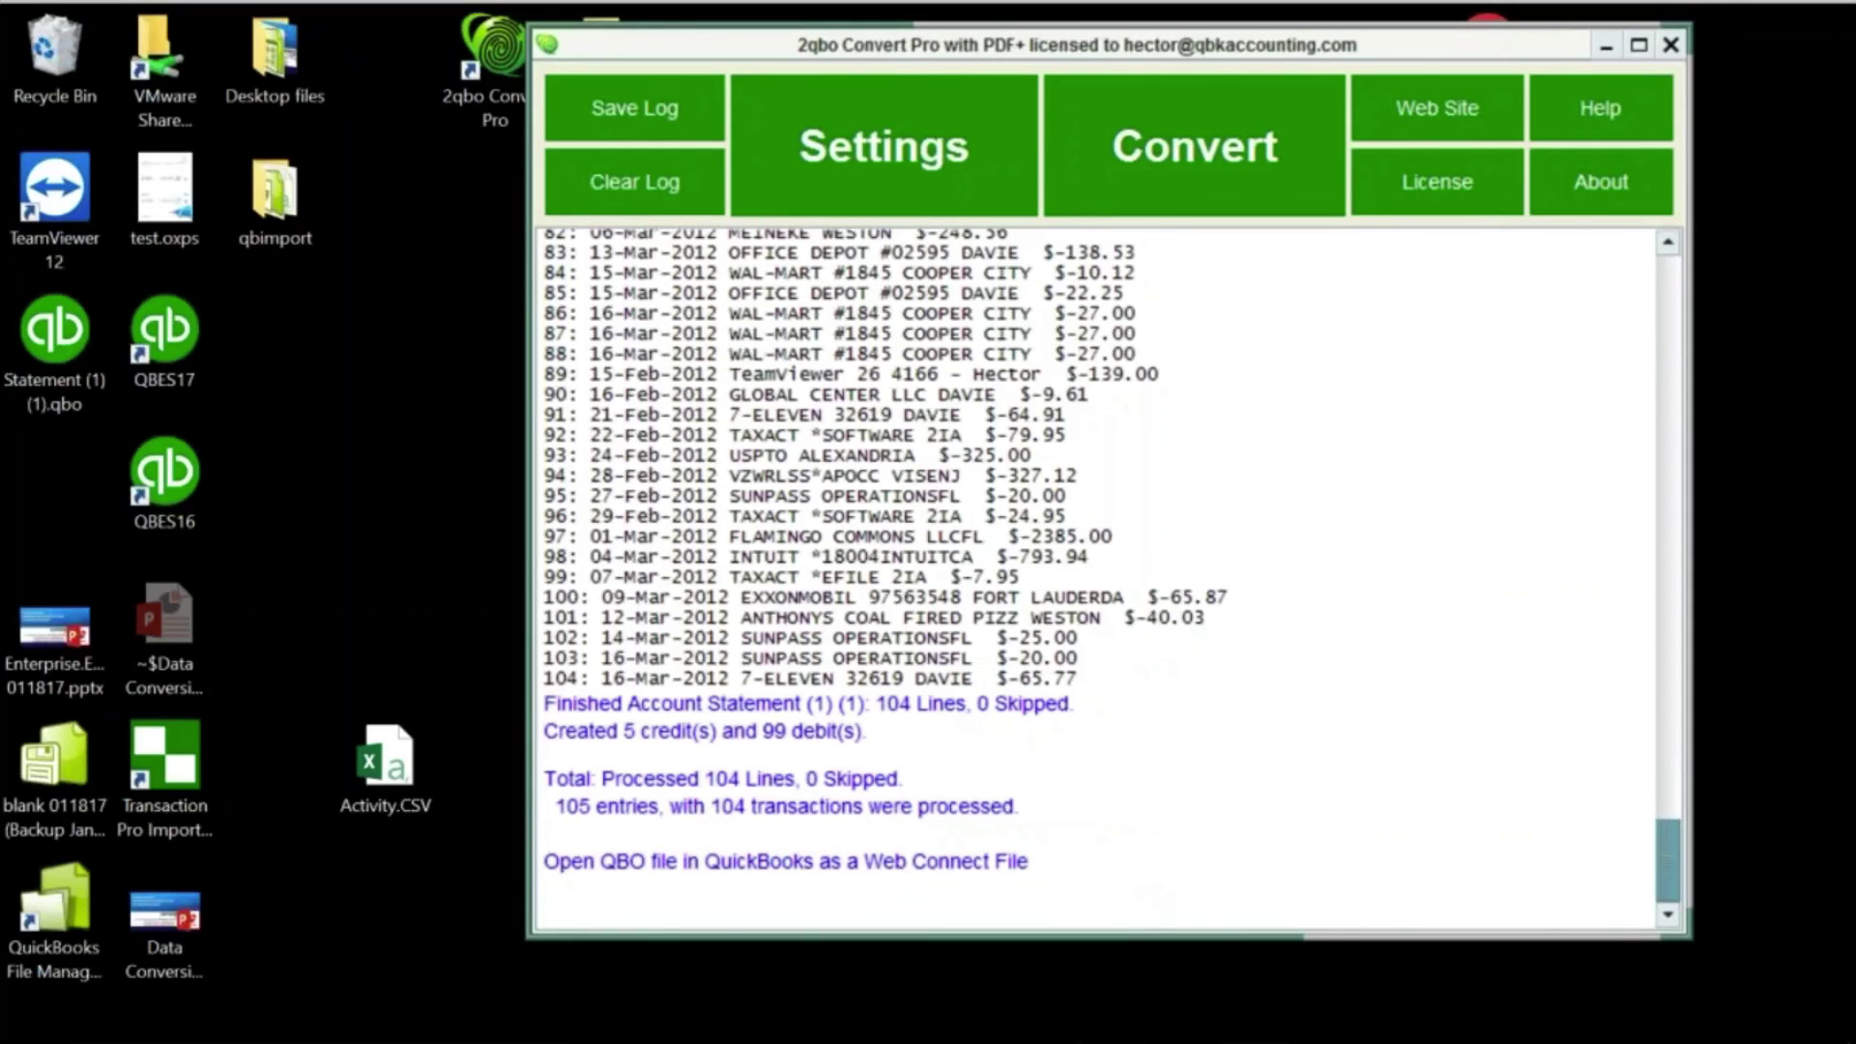
Step: Minimize the converter window and launch QuickBooks from the QBA2016 desktop shortcut
{"action": "mouse_move", "coordinate": [966, 1017]}
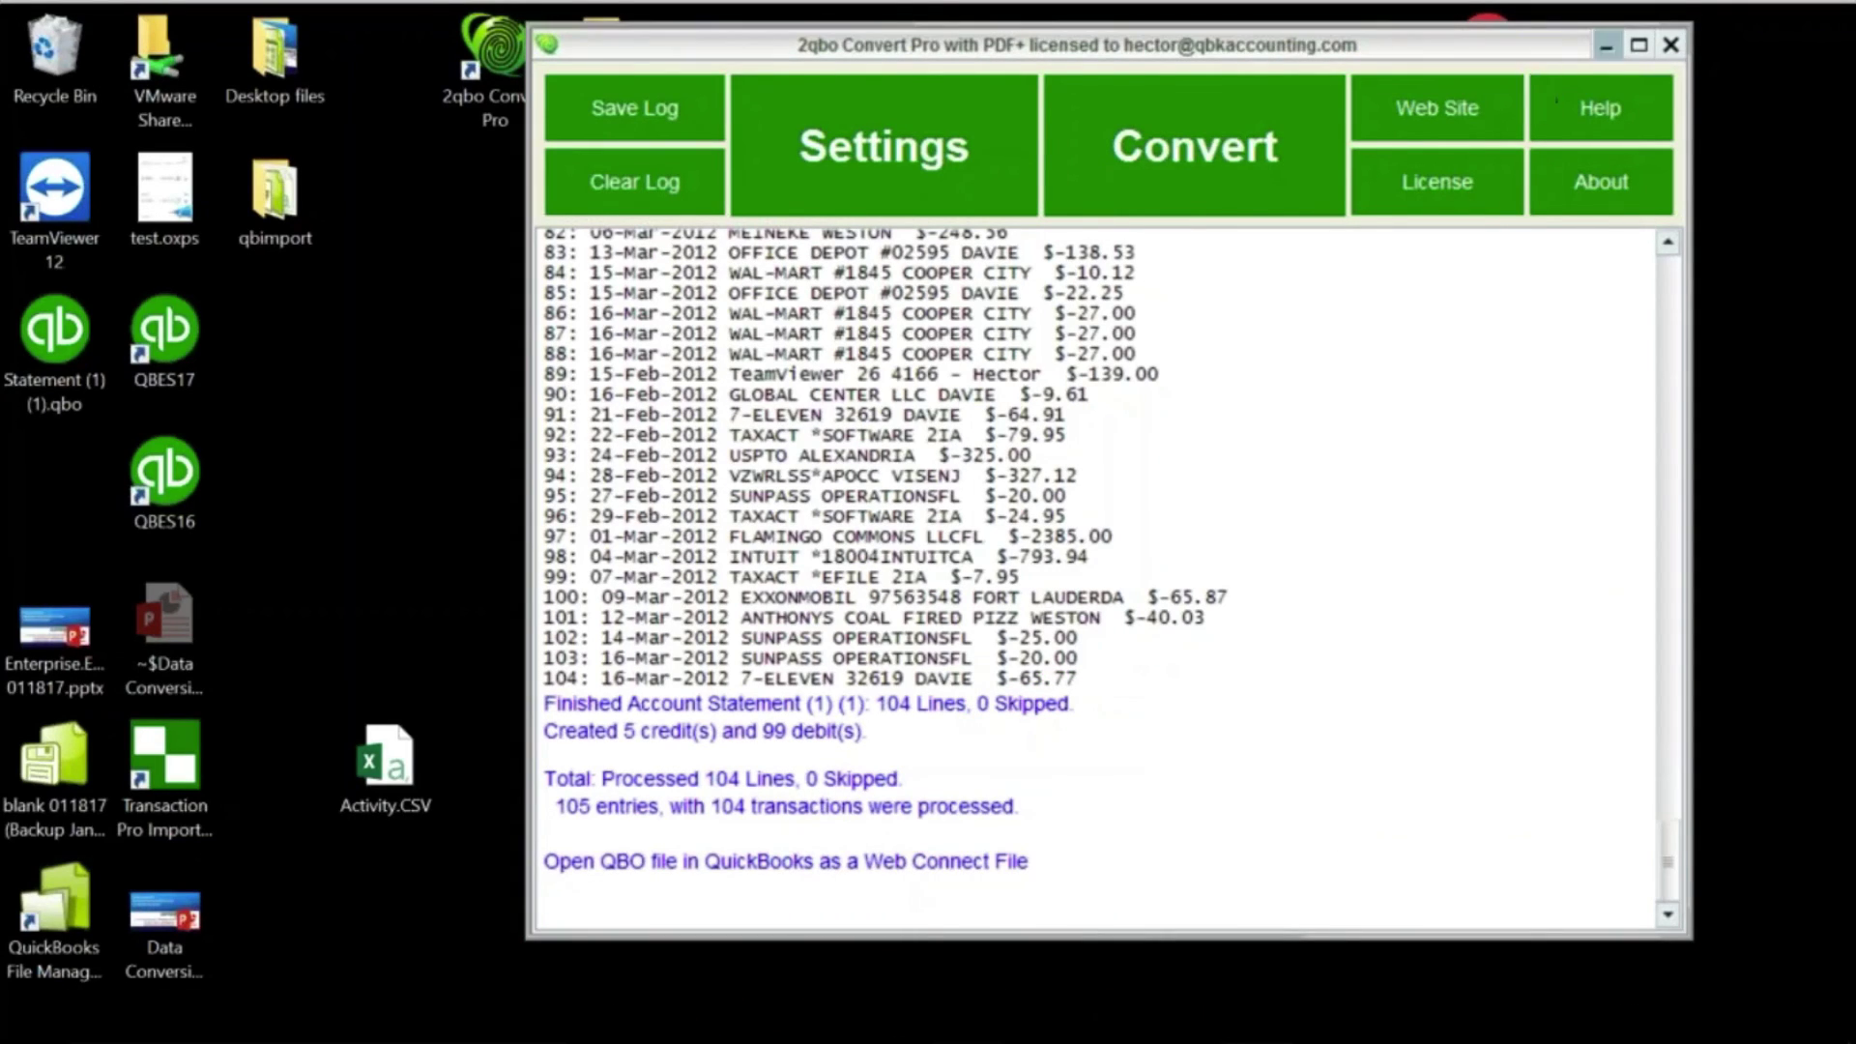
{"action": "left_click", "coordinate": [1605, 47]}
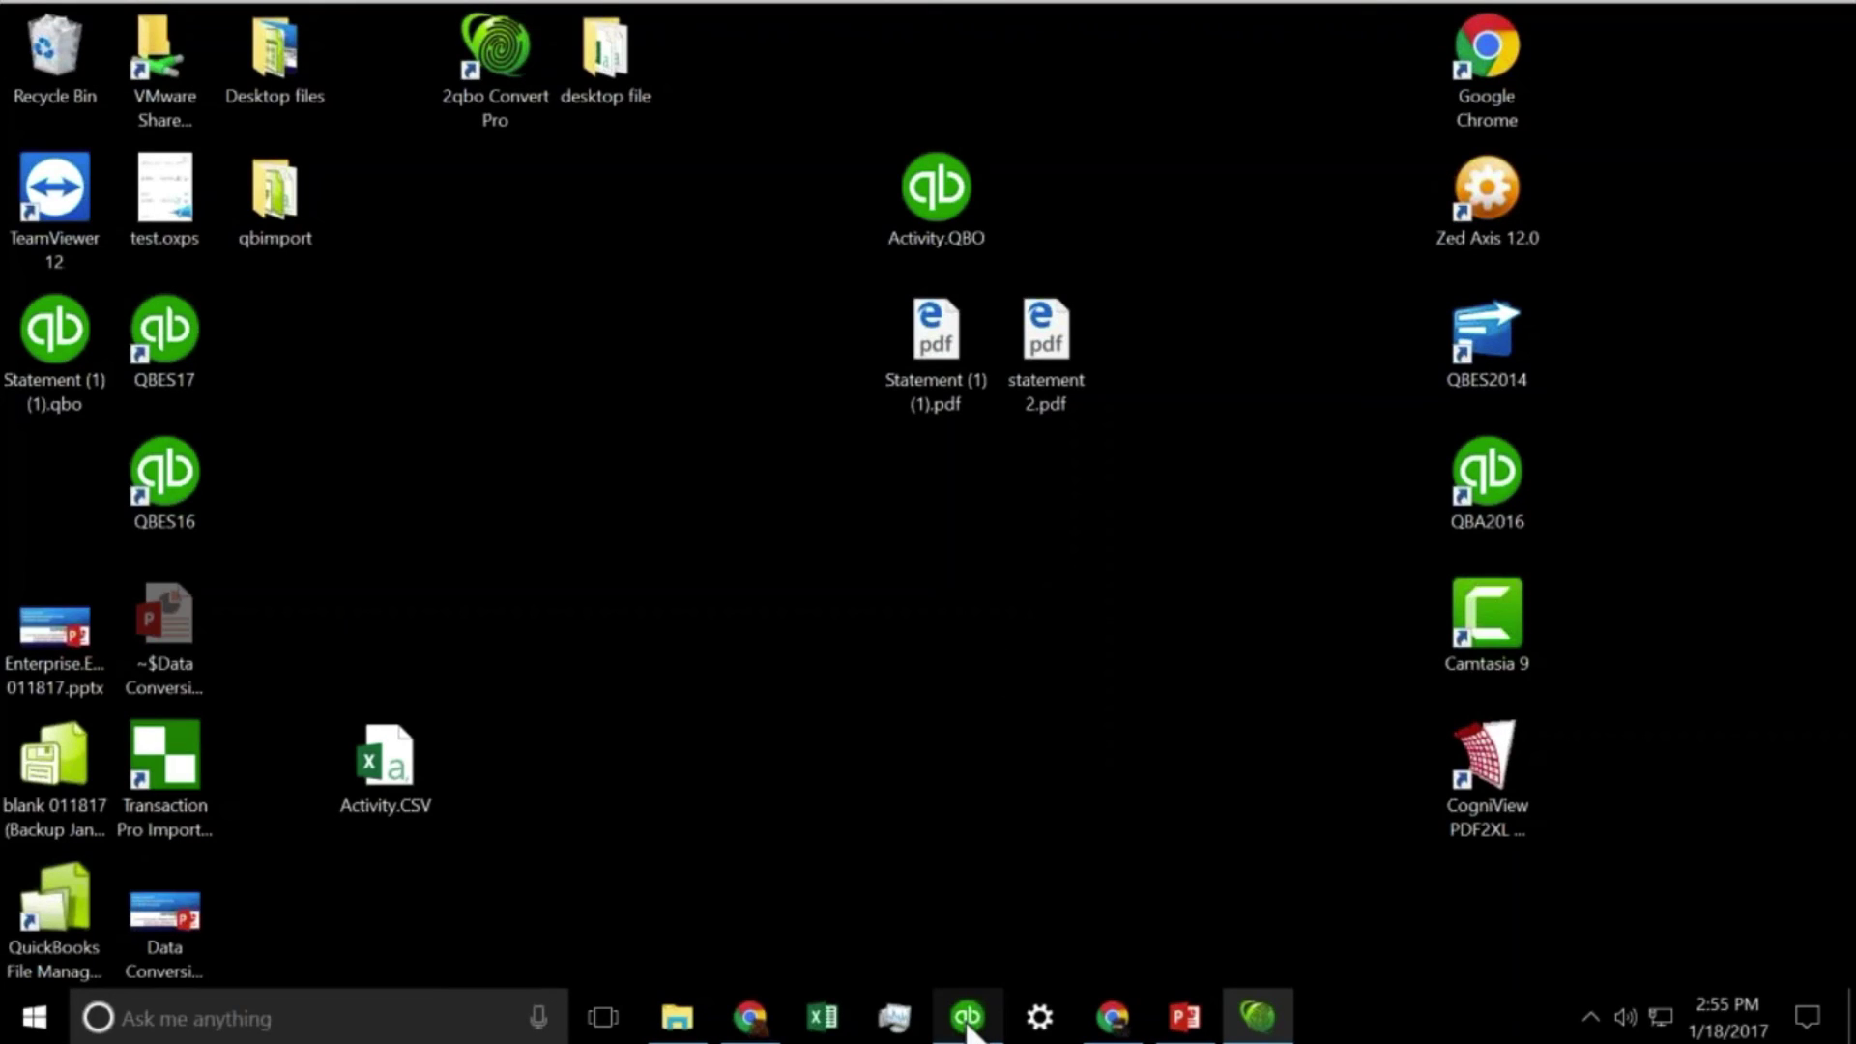
{"action": "double_click", "coordinate": [1466, 462]}
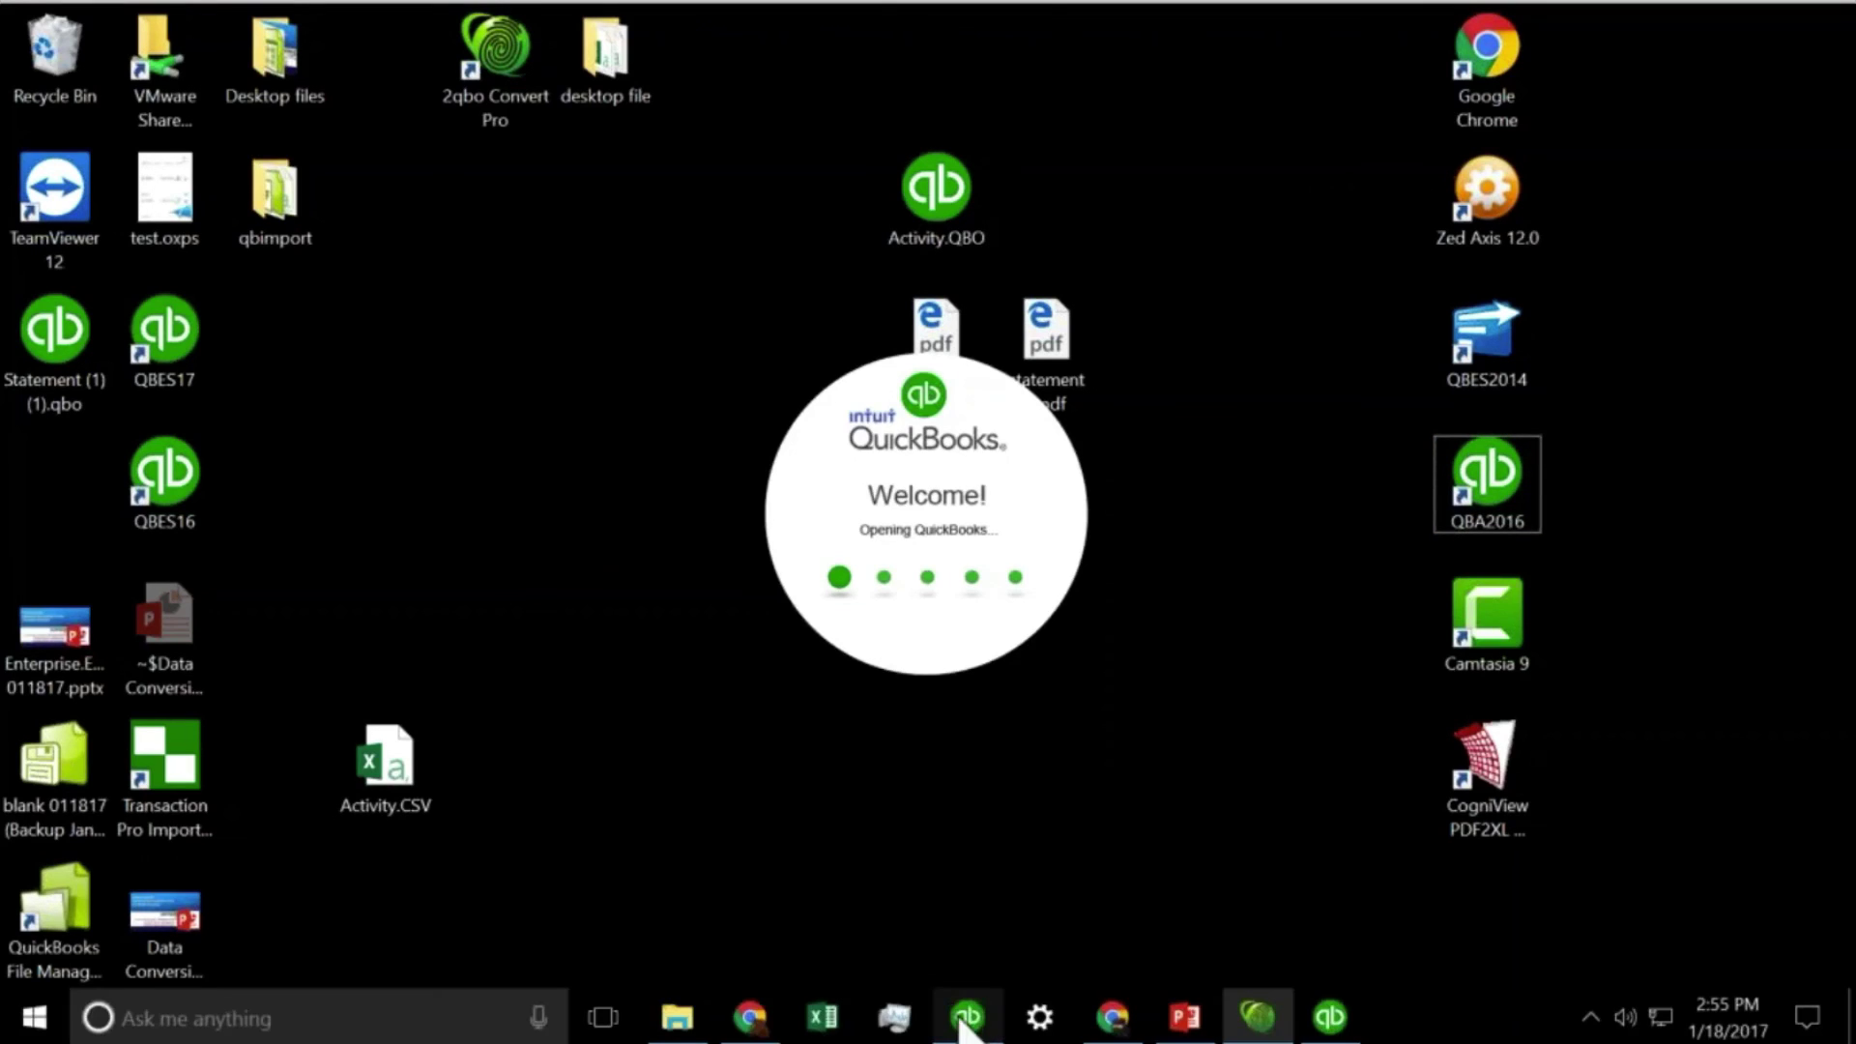
{"action": "right_click", "coordinate": [968, 1020]}
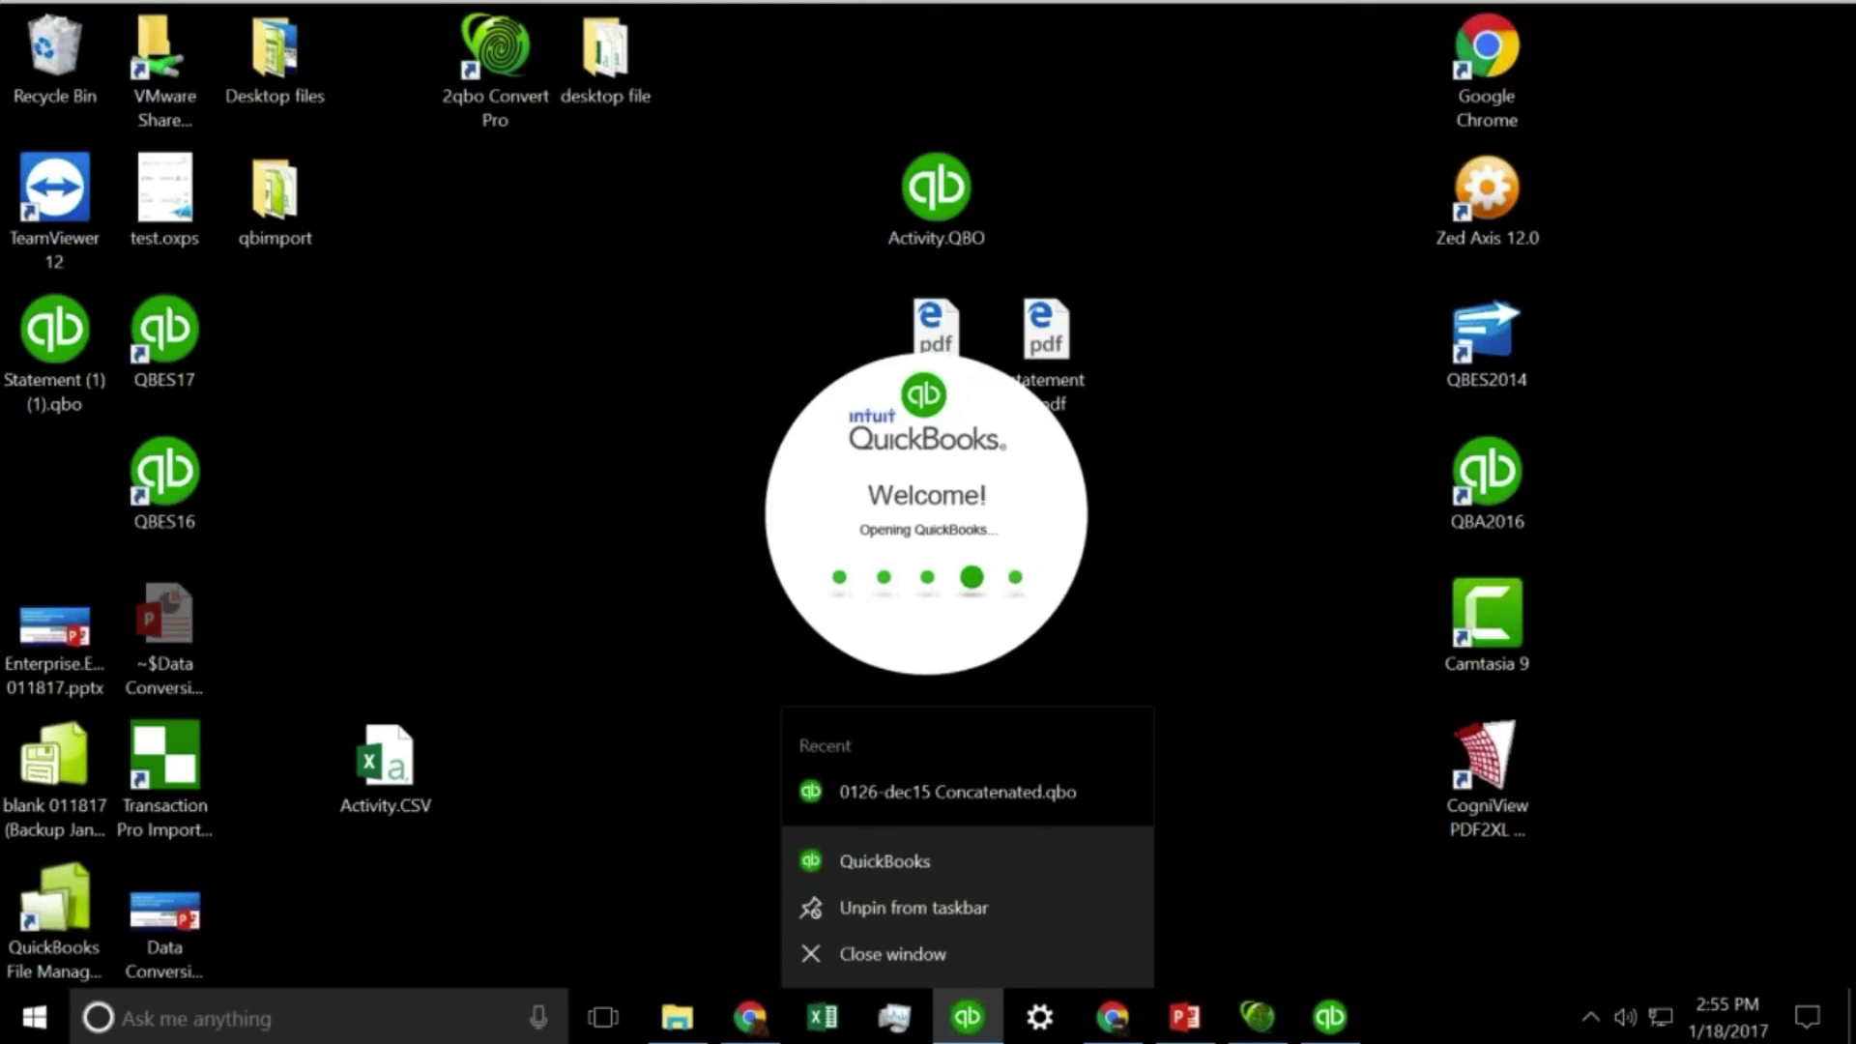
{"action": "key", "text": "Escape"}
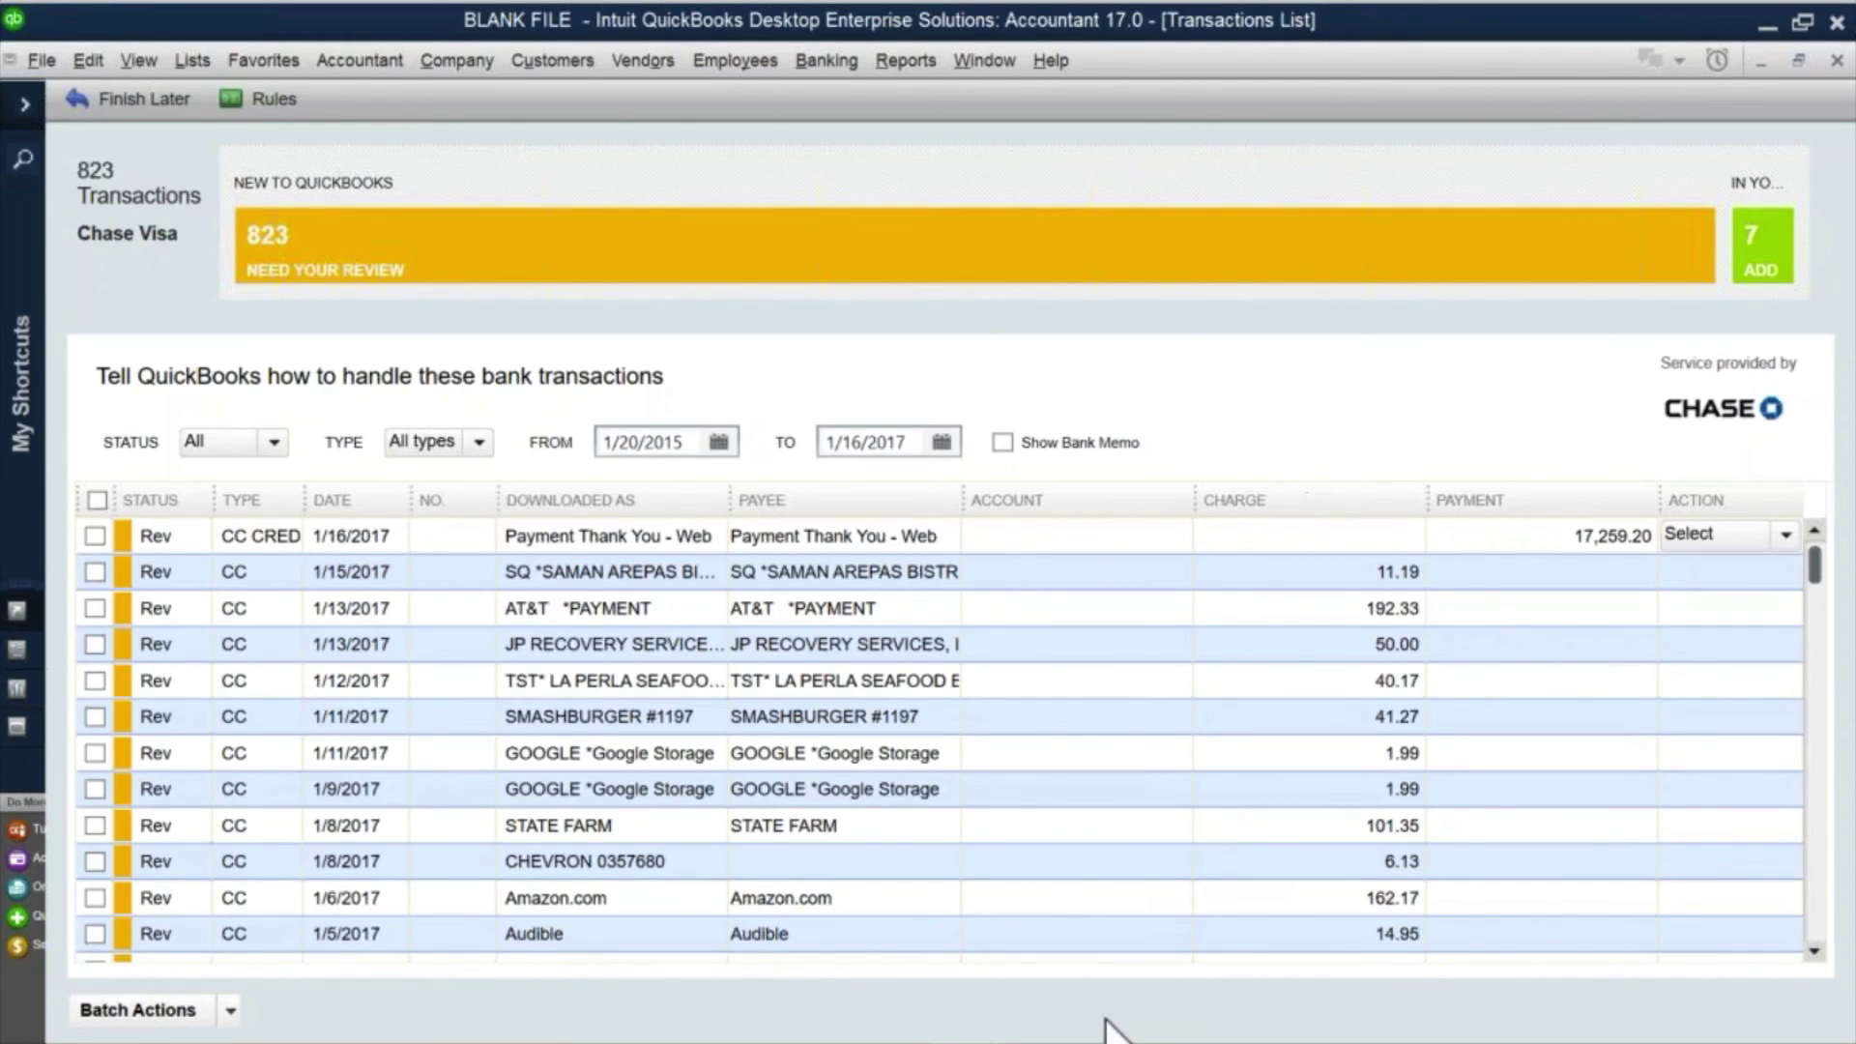
Step: Switch to the Data Conversion Pro.pptx presentation in PowerPoint and show slide 8 on third-party tools for importing data
{"action": "mouse_move", "coordinate": [1111, 1032]}
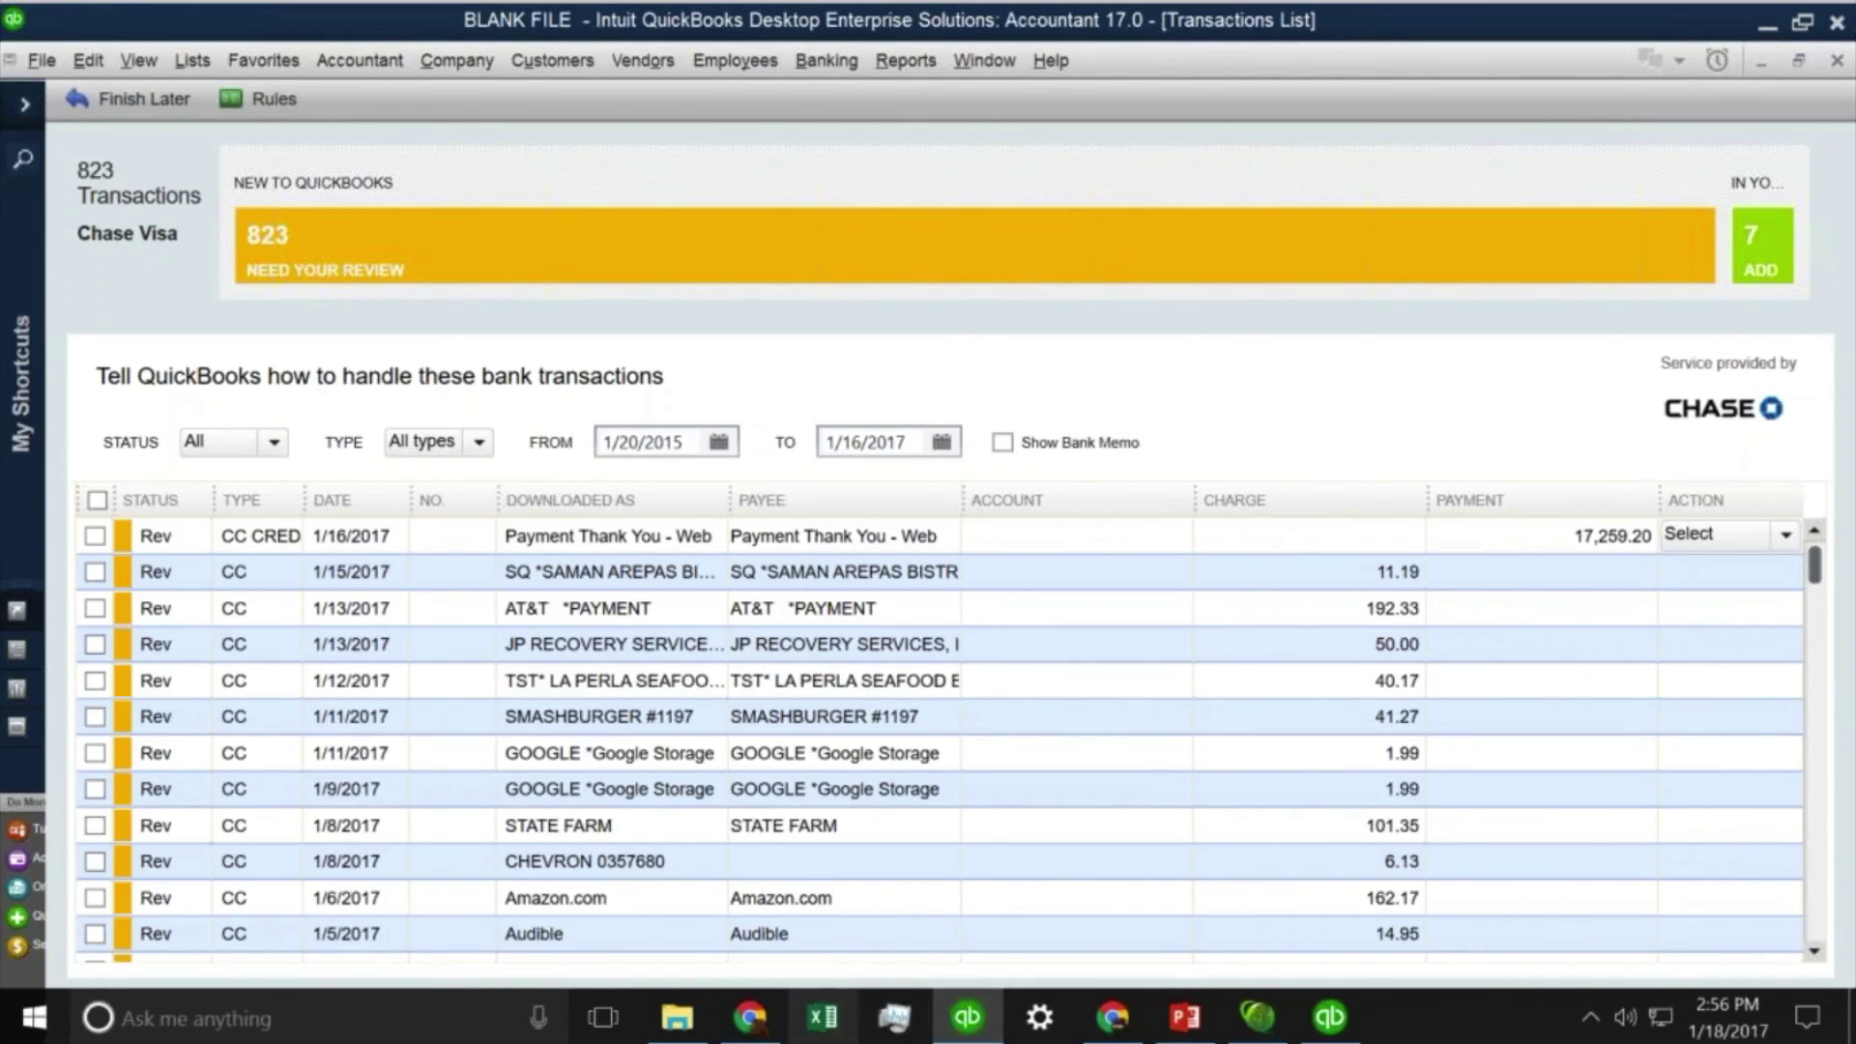
{"action": "mouse_move", "coordinate": [966, 1030]}
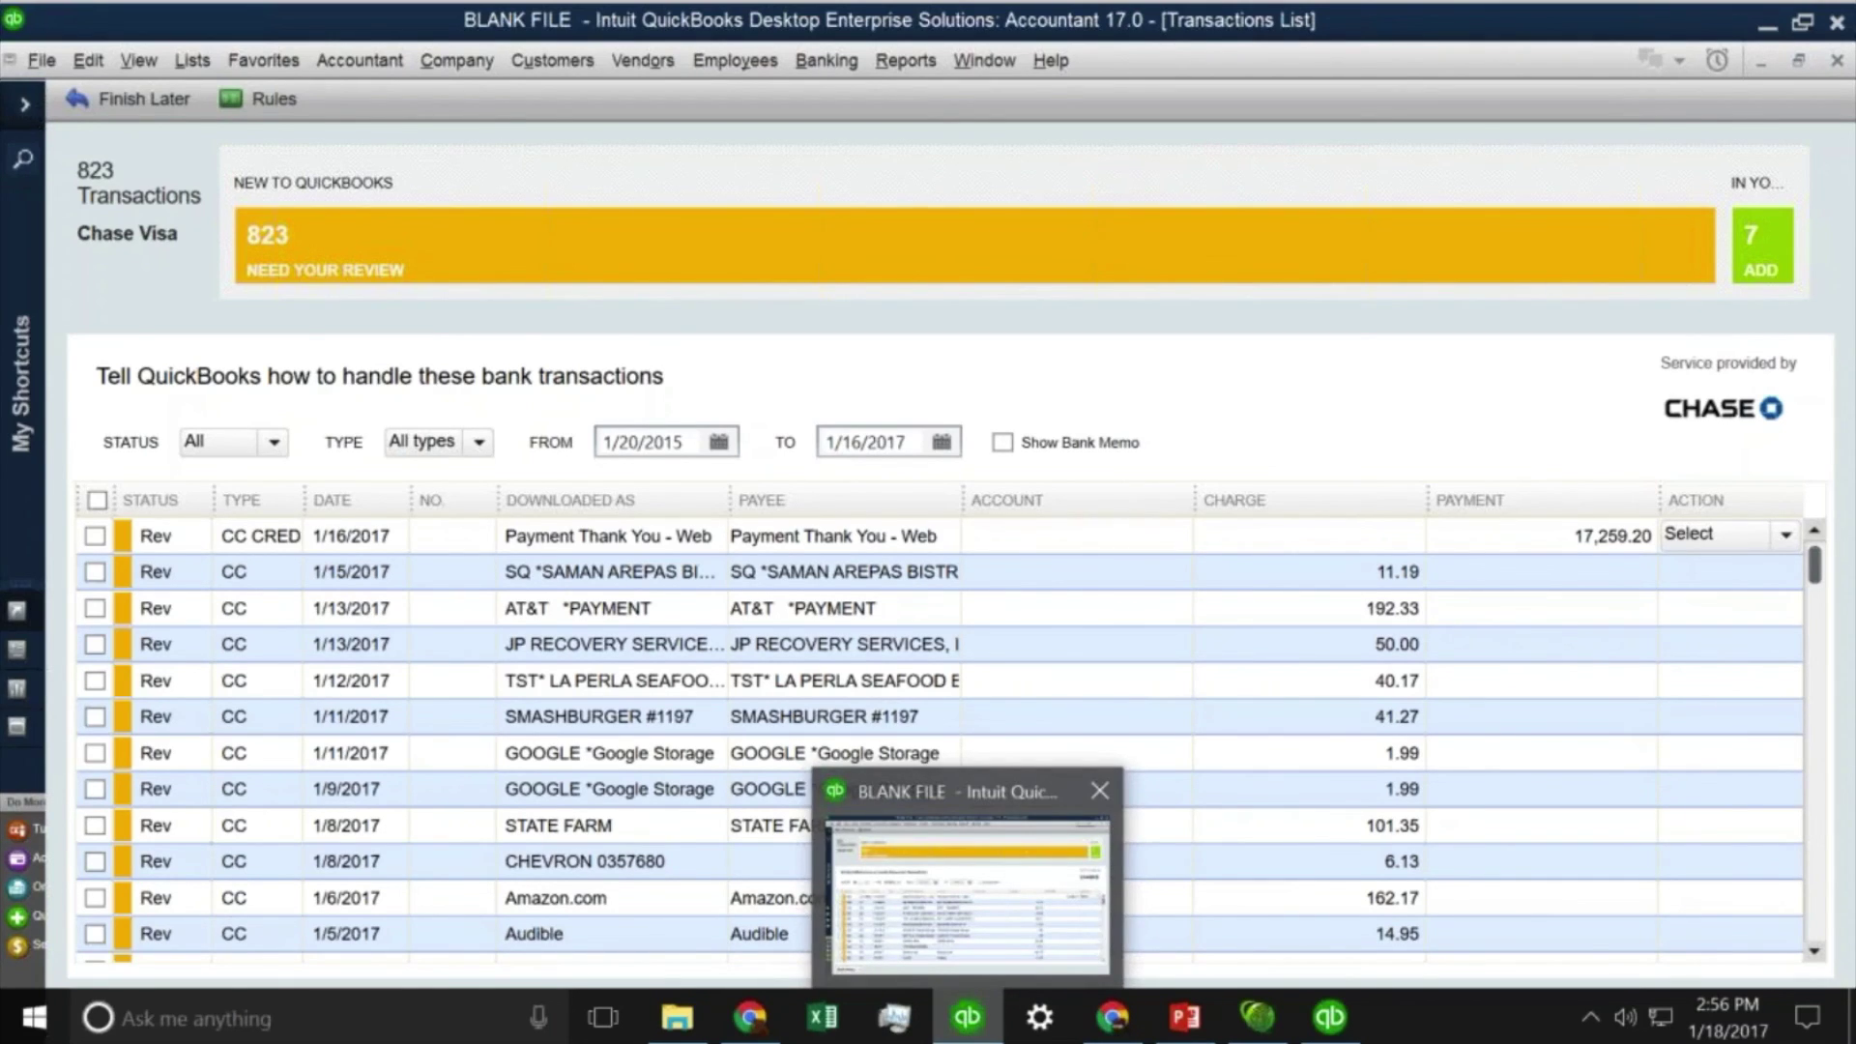
{"action": "left_click", "coordinate": [1181, 1017]}
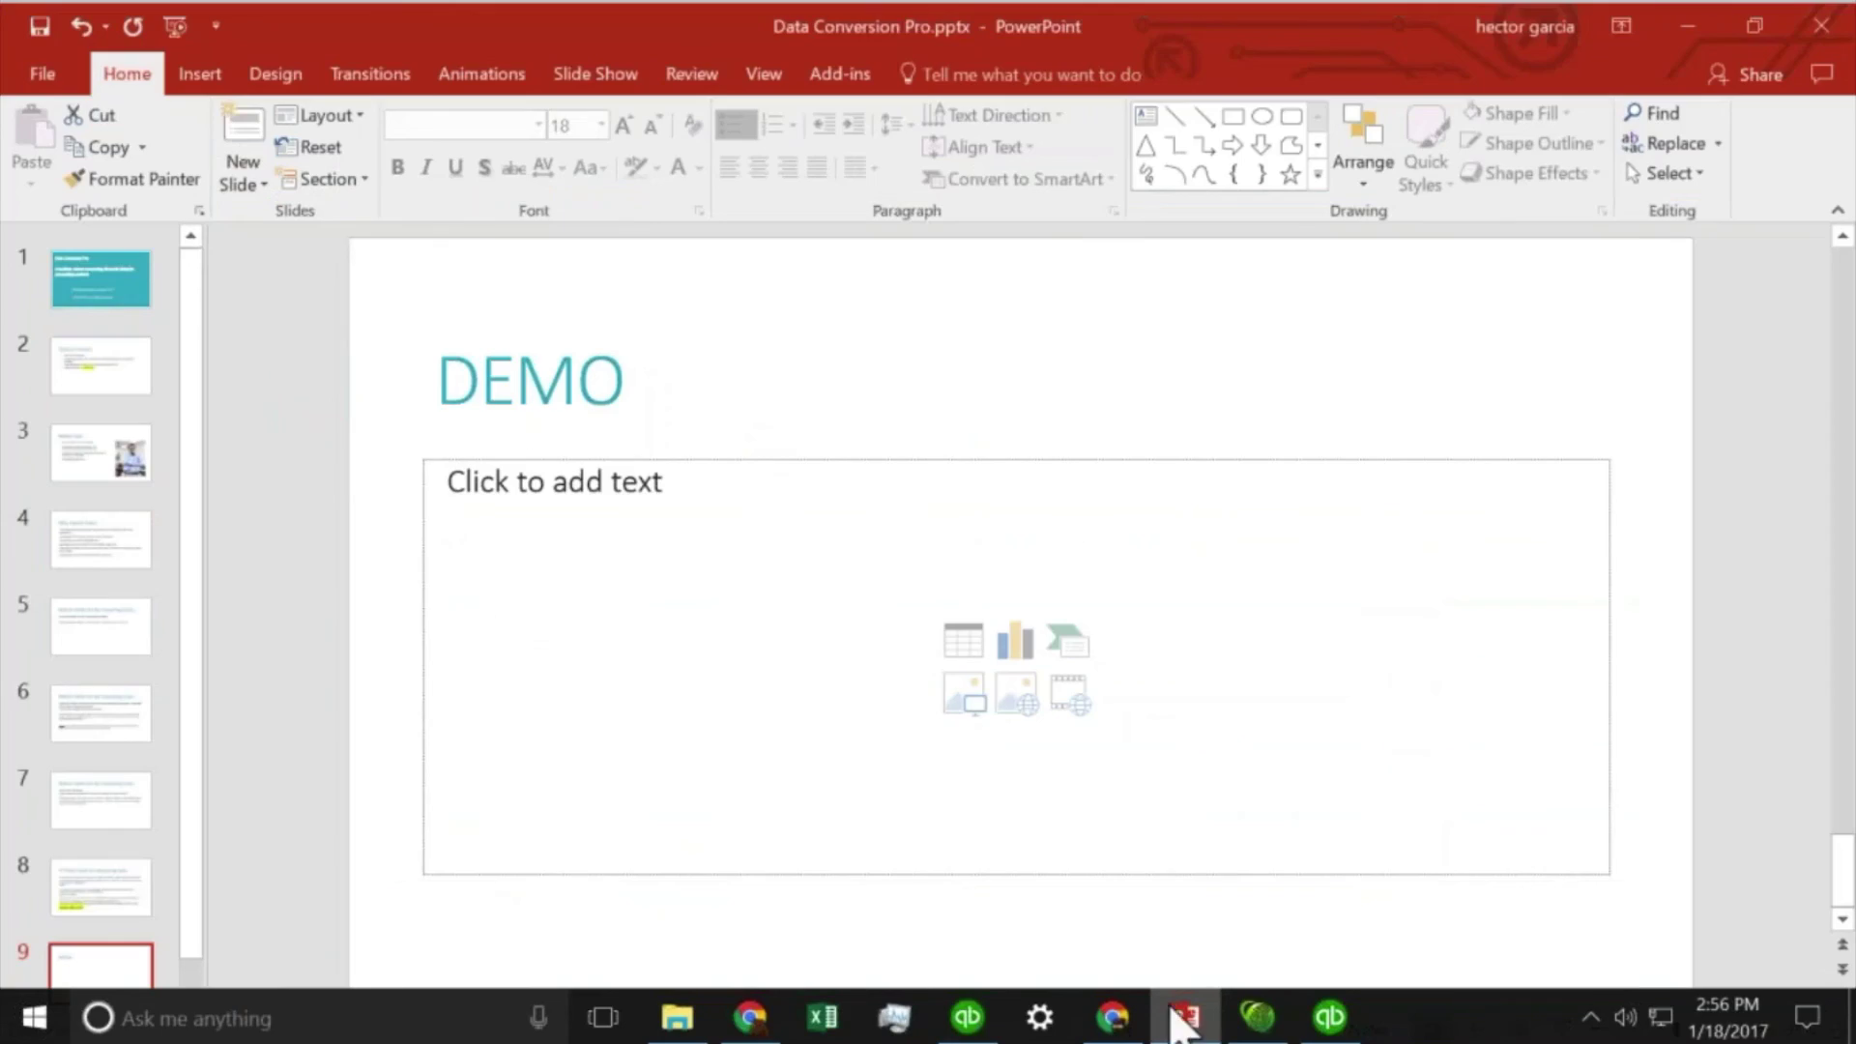
{"action": "left_click", "coordinate": [95, 895]}
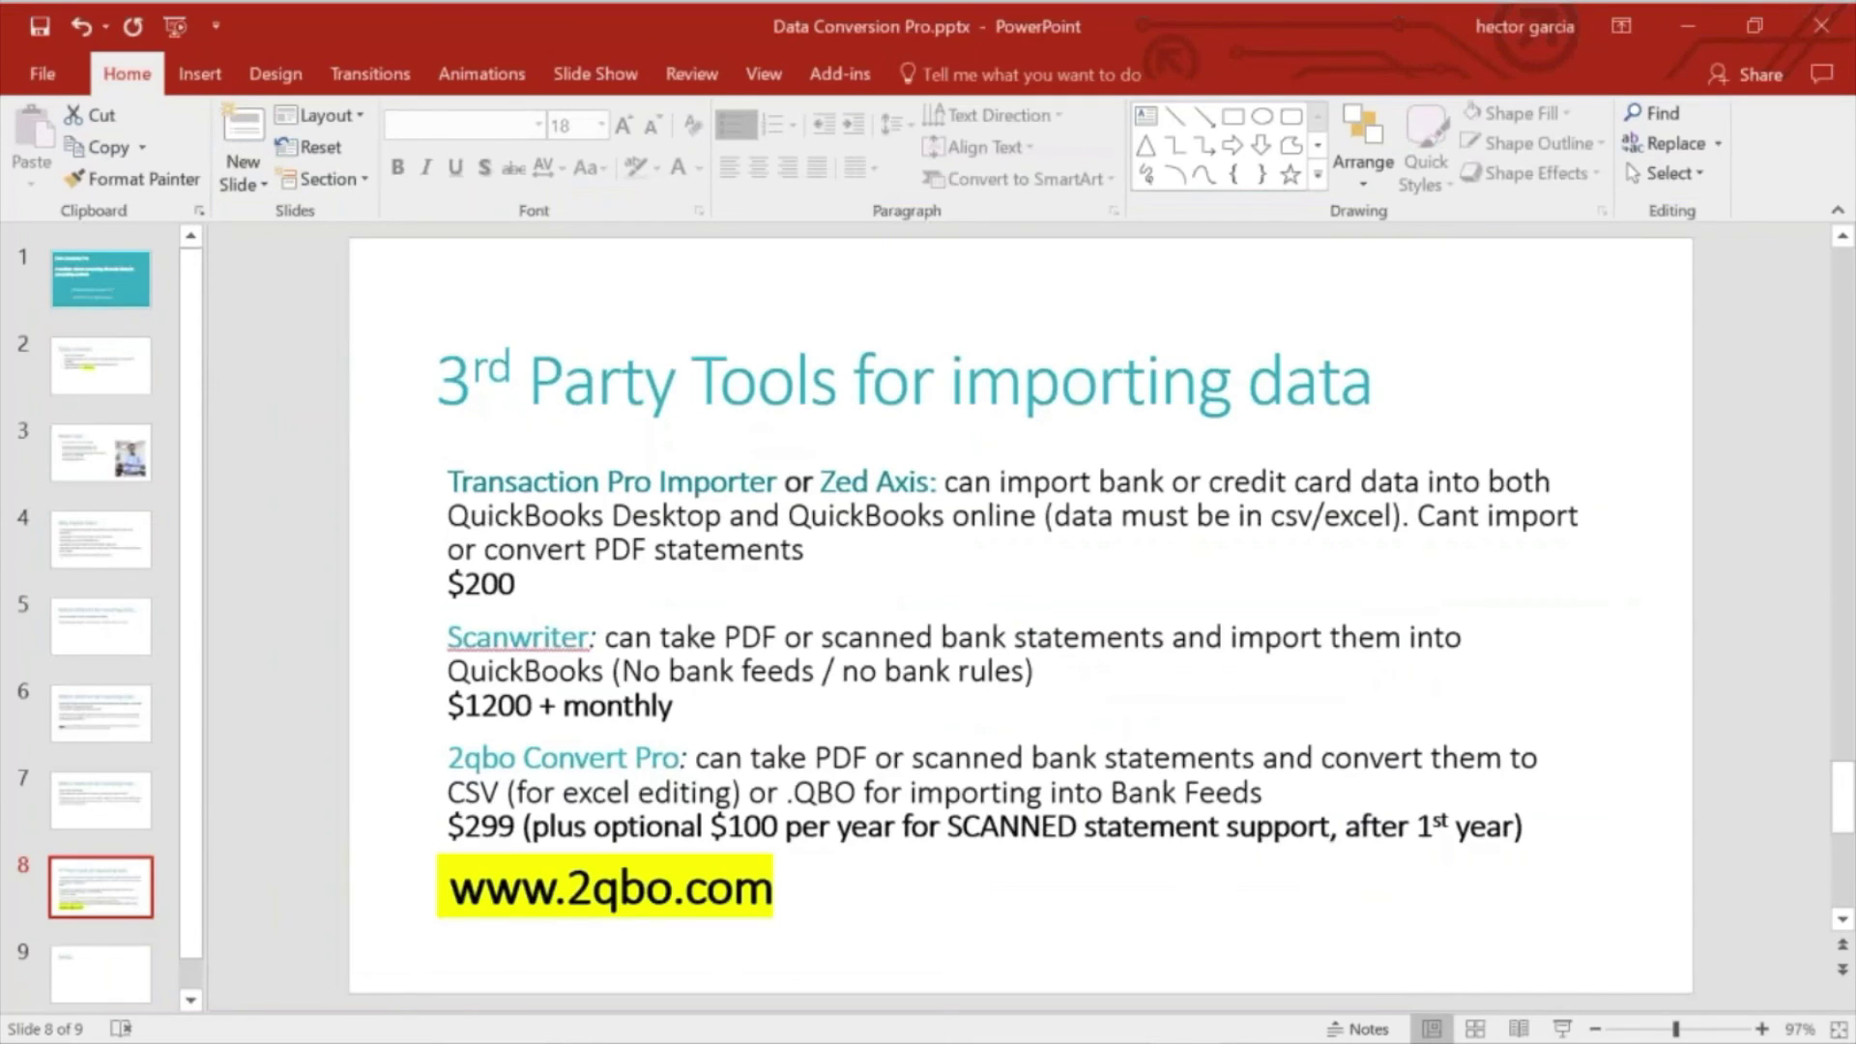
Step: Delete the Transaction Pro Importer / Zed Axis and Scanwriter entries from slide 8, leaving only 2qbo Convert Pro and its website
{"action": "left_click", "coordinate": [1081, 743]}
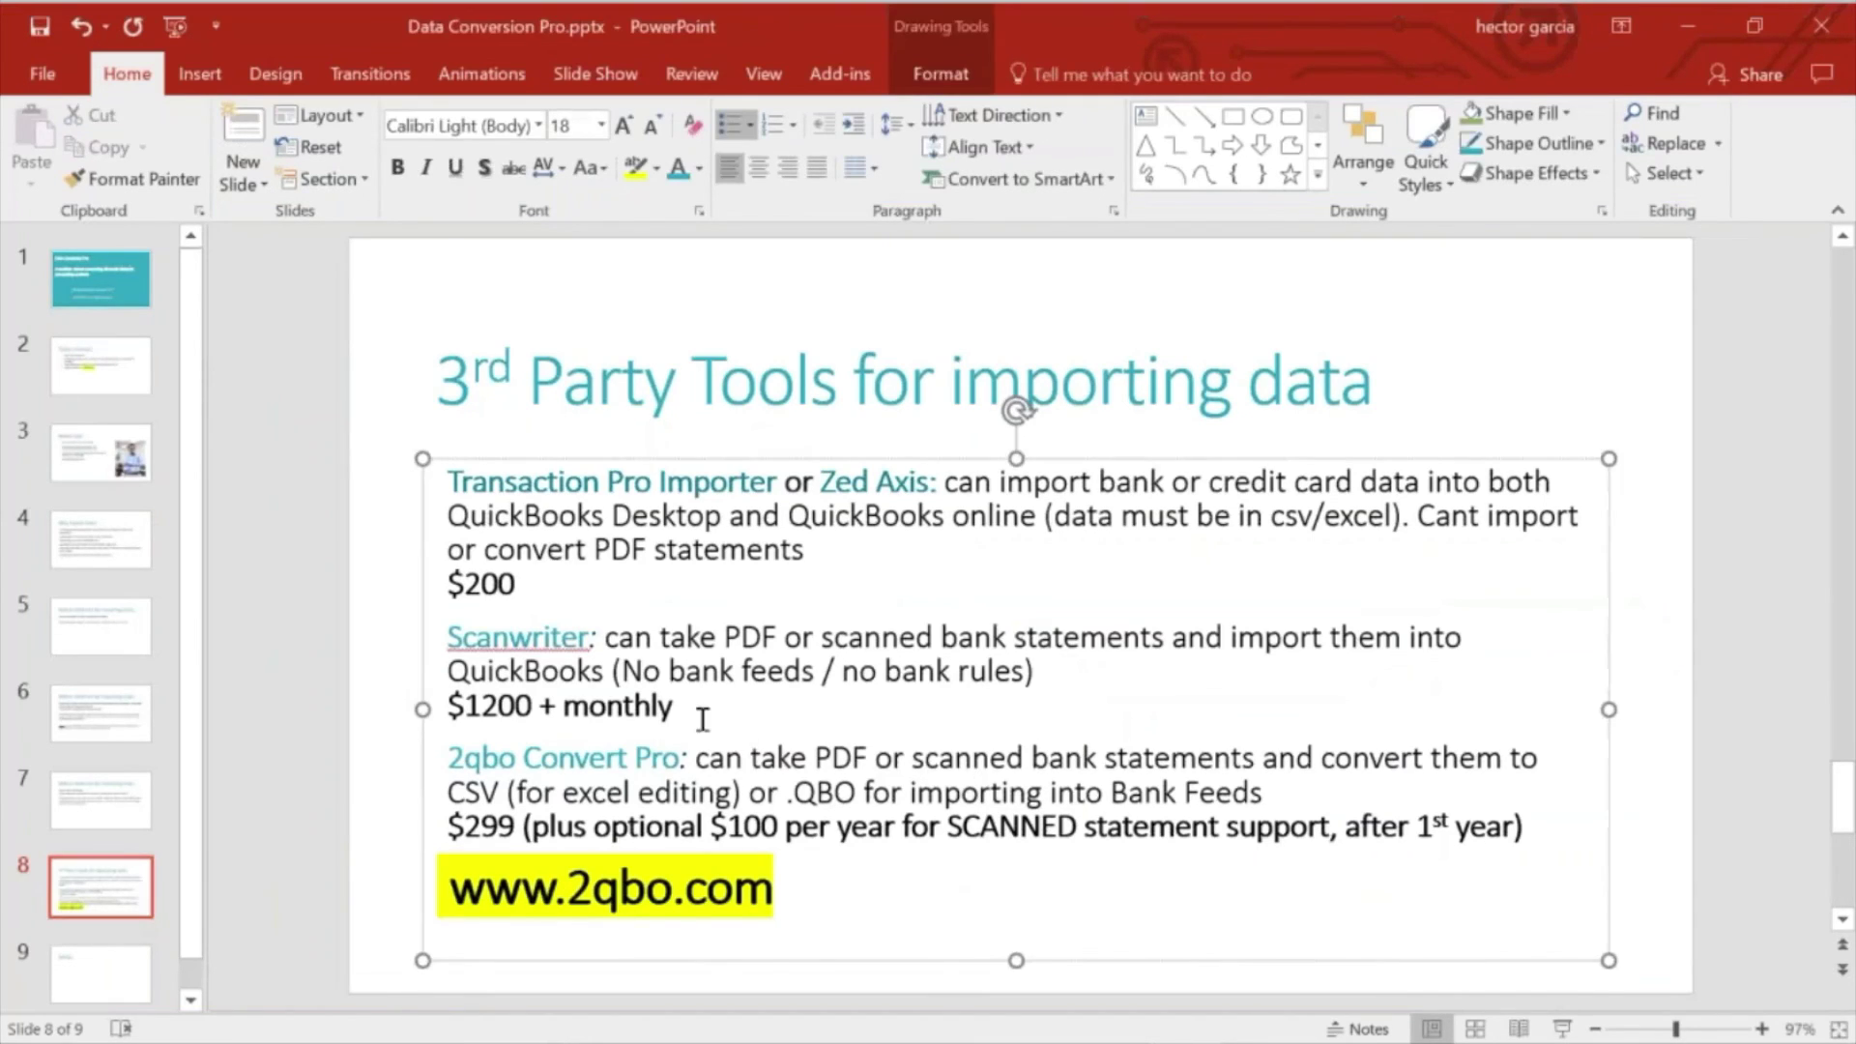
{"action": "left_click_drag", "start_coordinate": [676, 708], "coordinate": [443, 473]}
{"action": "key", "text": "Delete"}
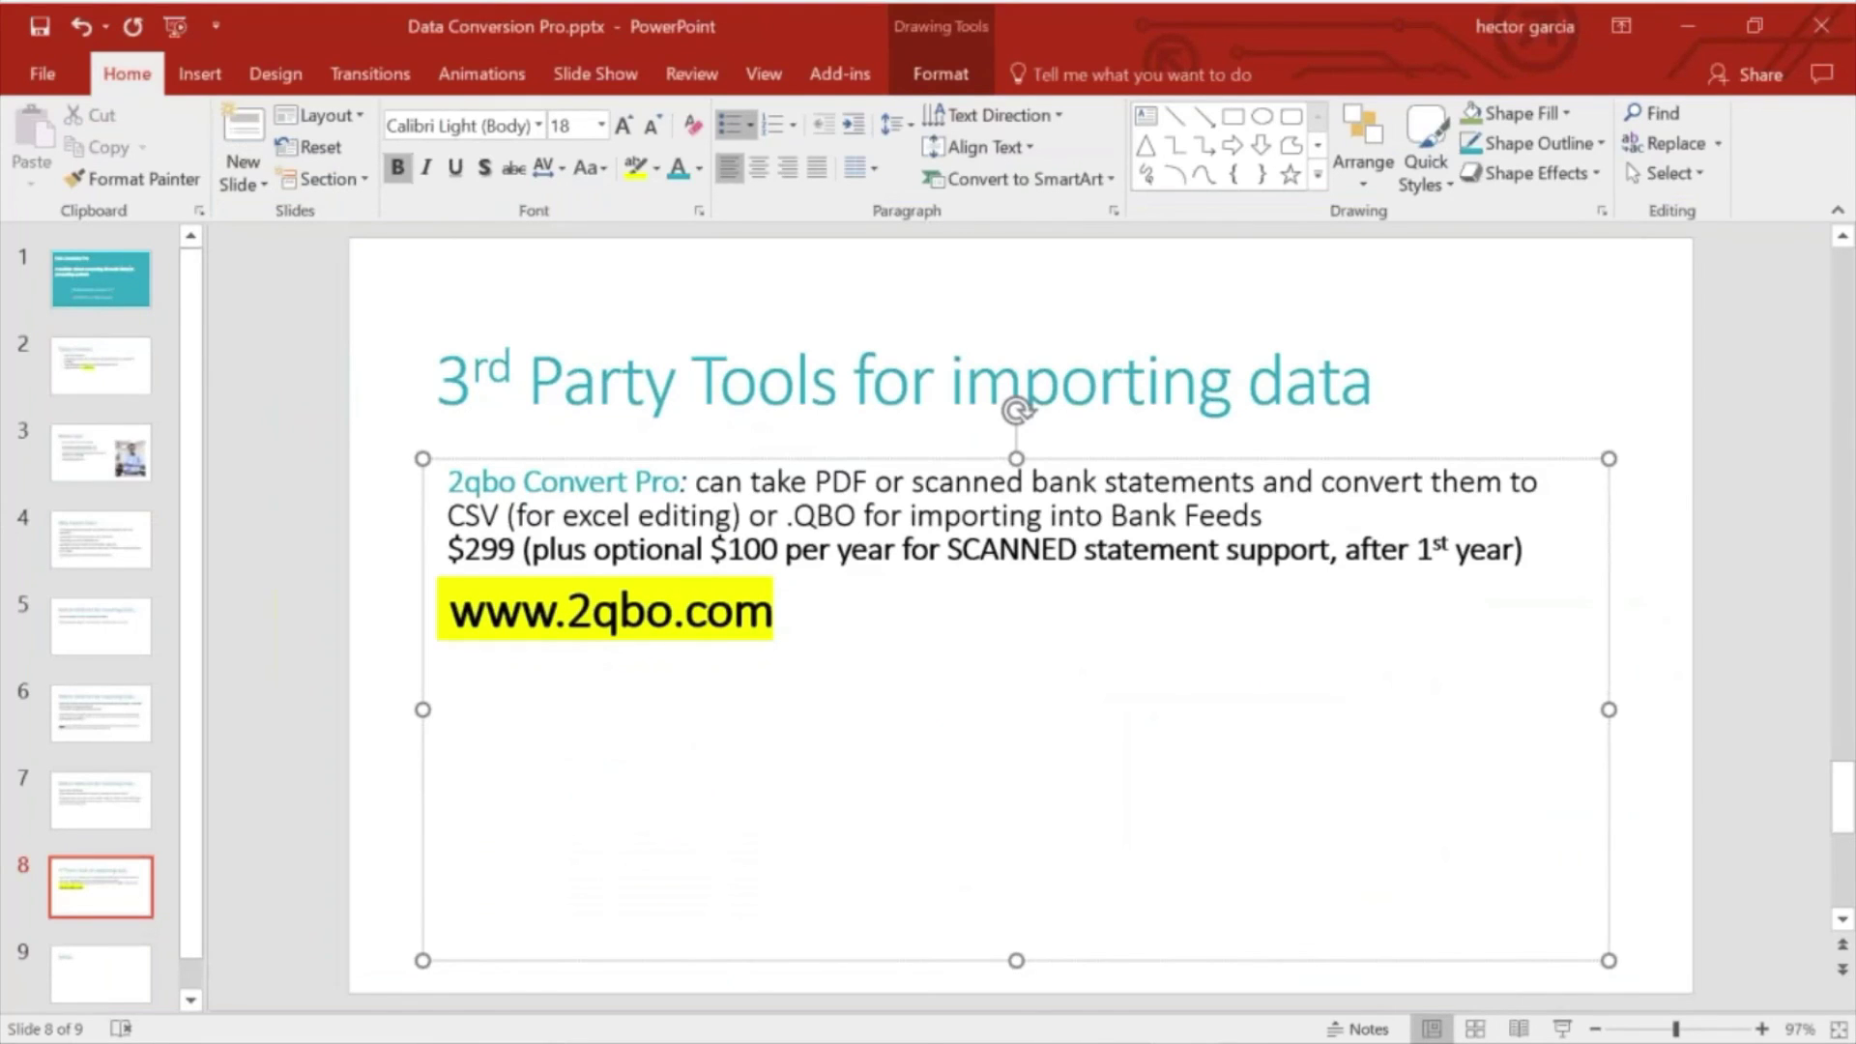
Step: Close the Accountant Center window in QuickBooks and switch back to the third-party import tools slide in PowerPoint
{"action": "mouse_move", "coordinate": [1269, 1034]}
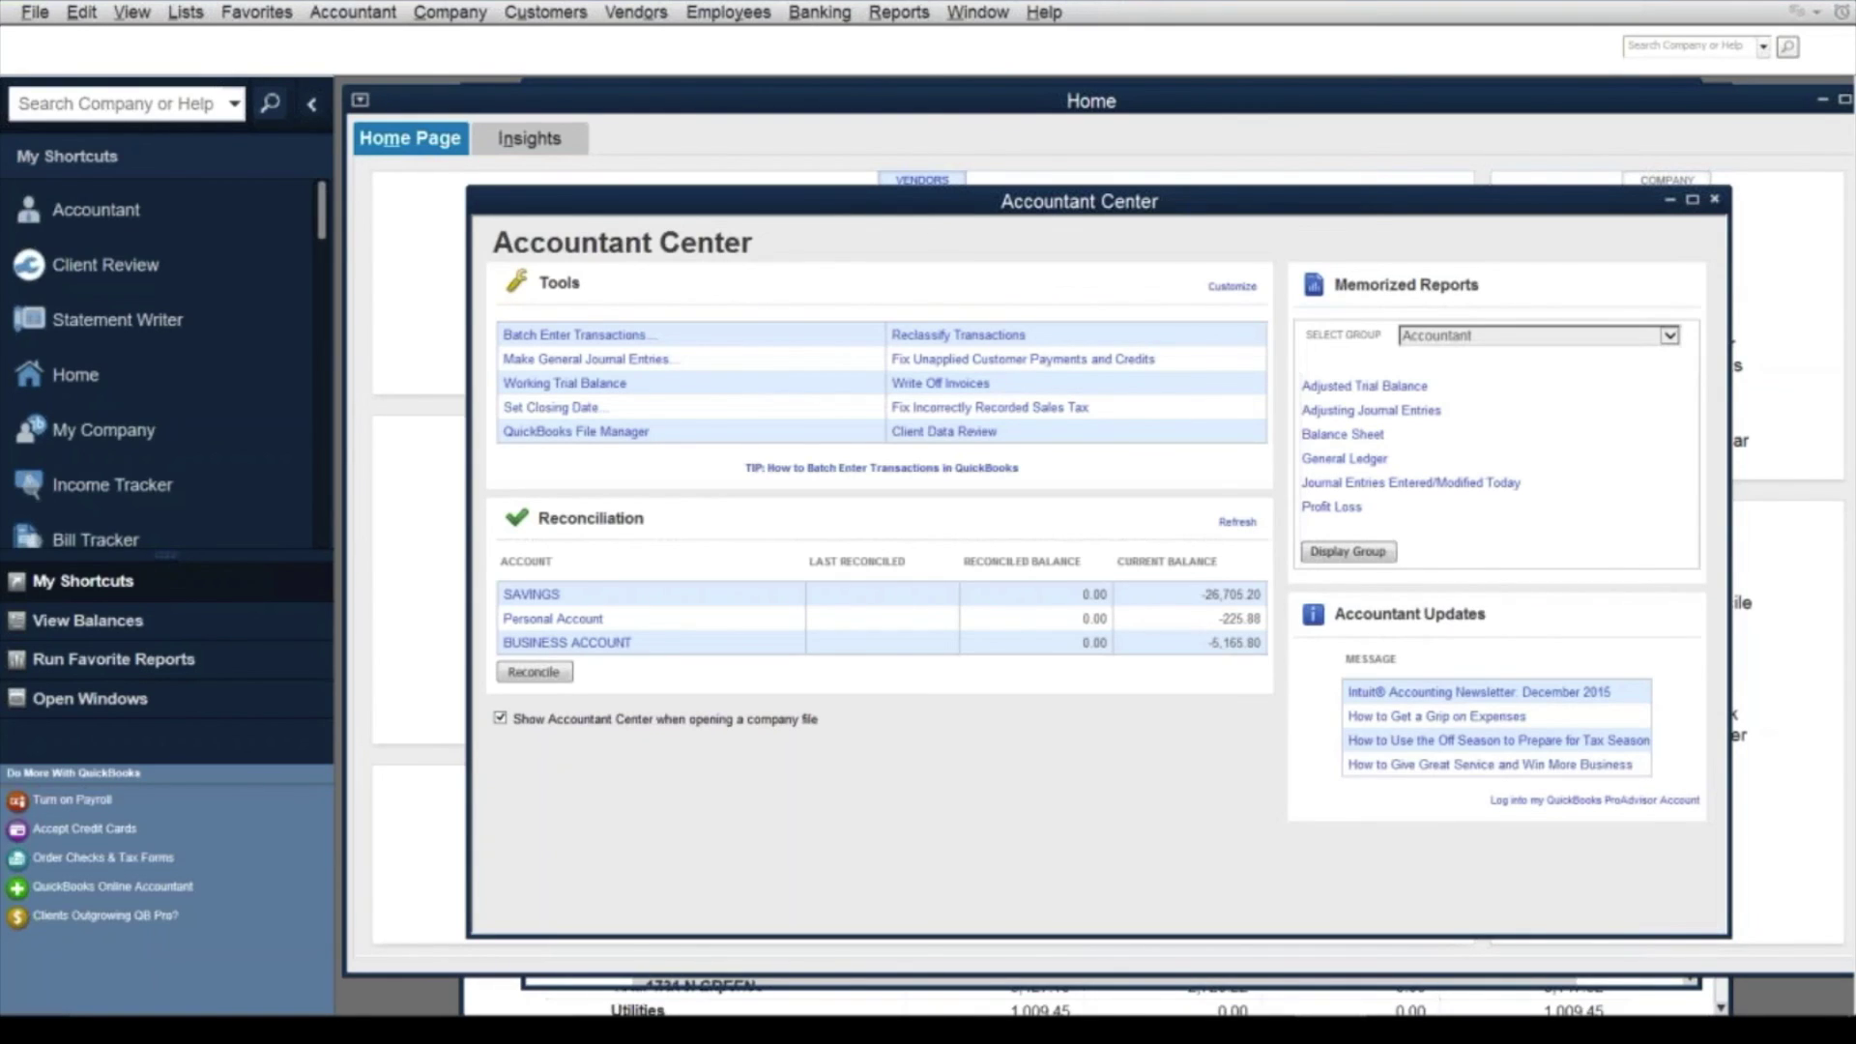
{"action": "key", "text": "Escape"}
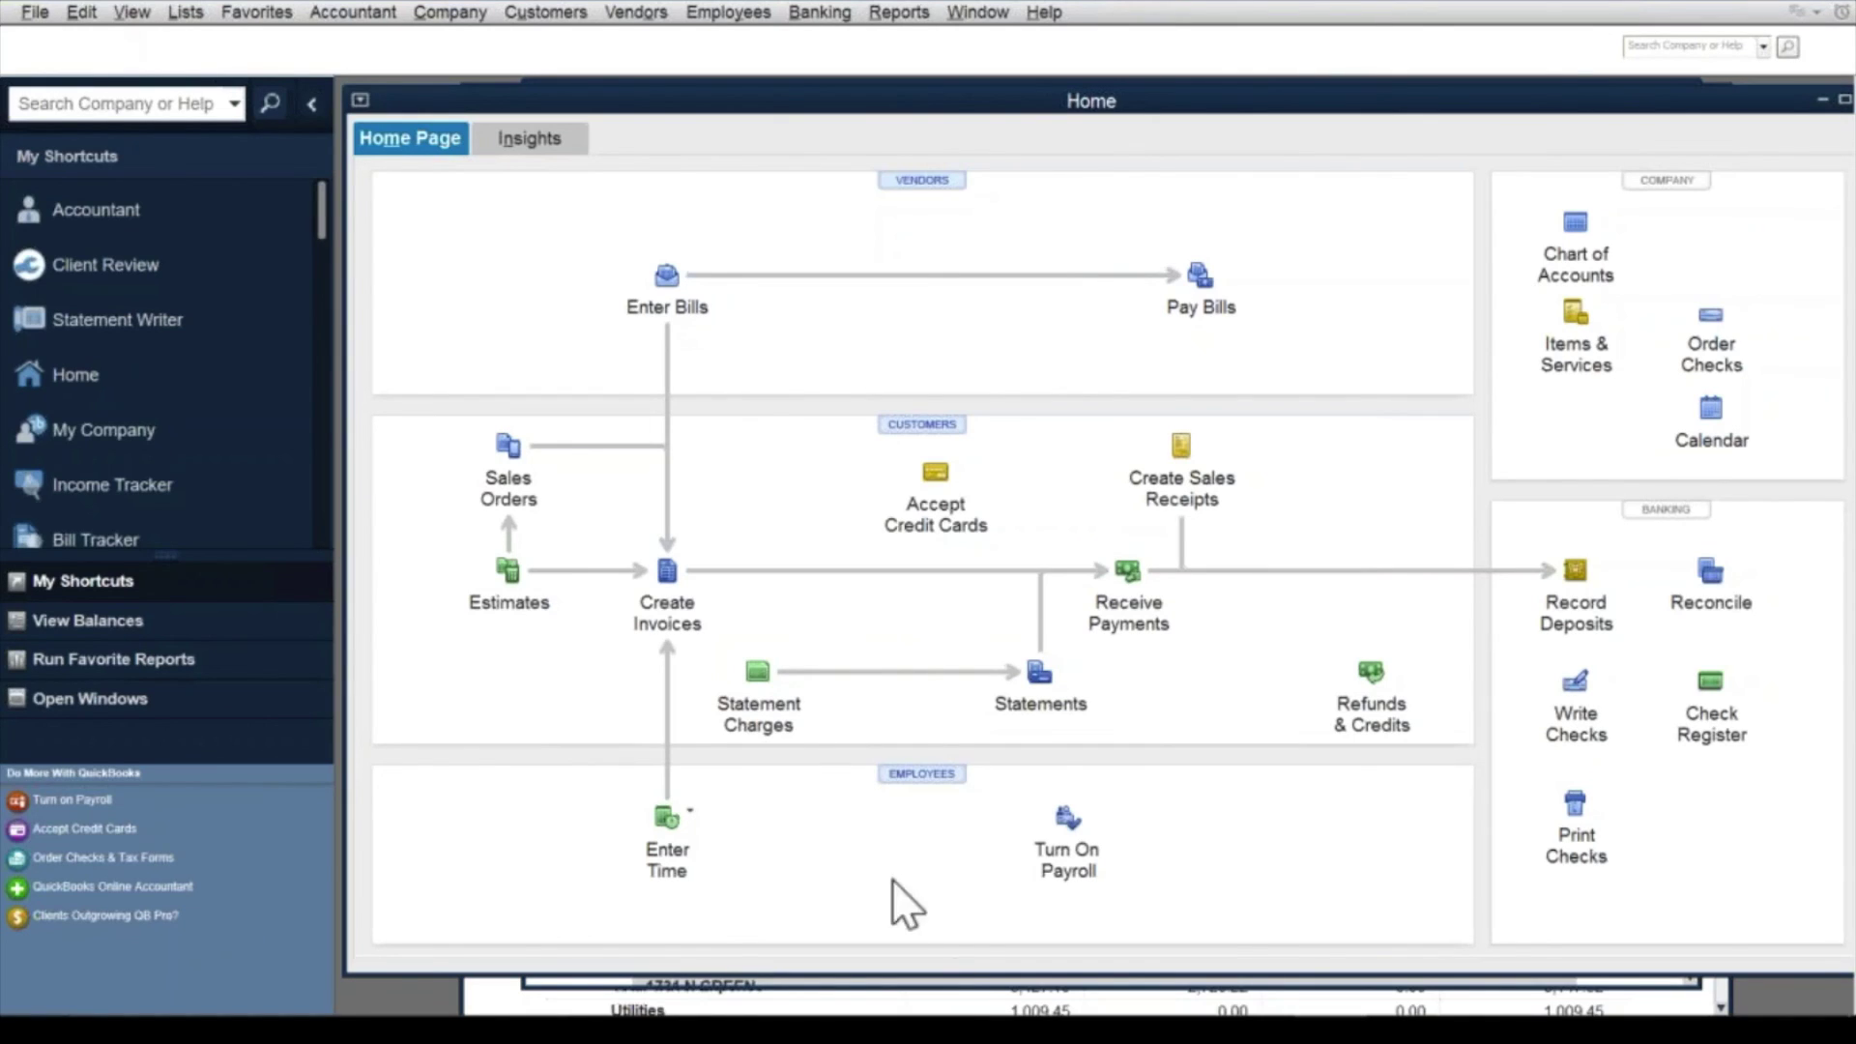
{"action": "mouse_move", "coordinate": [967, 1013]}
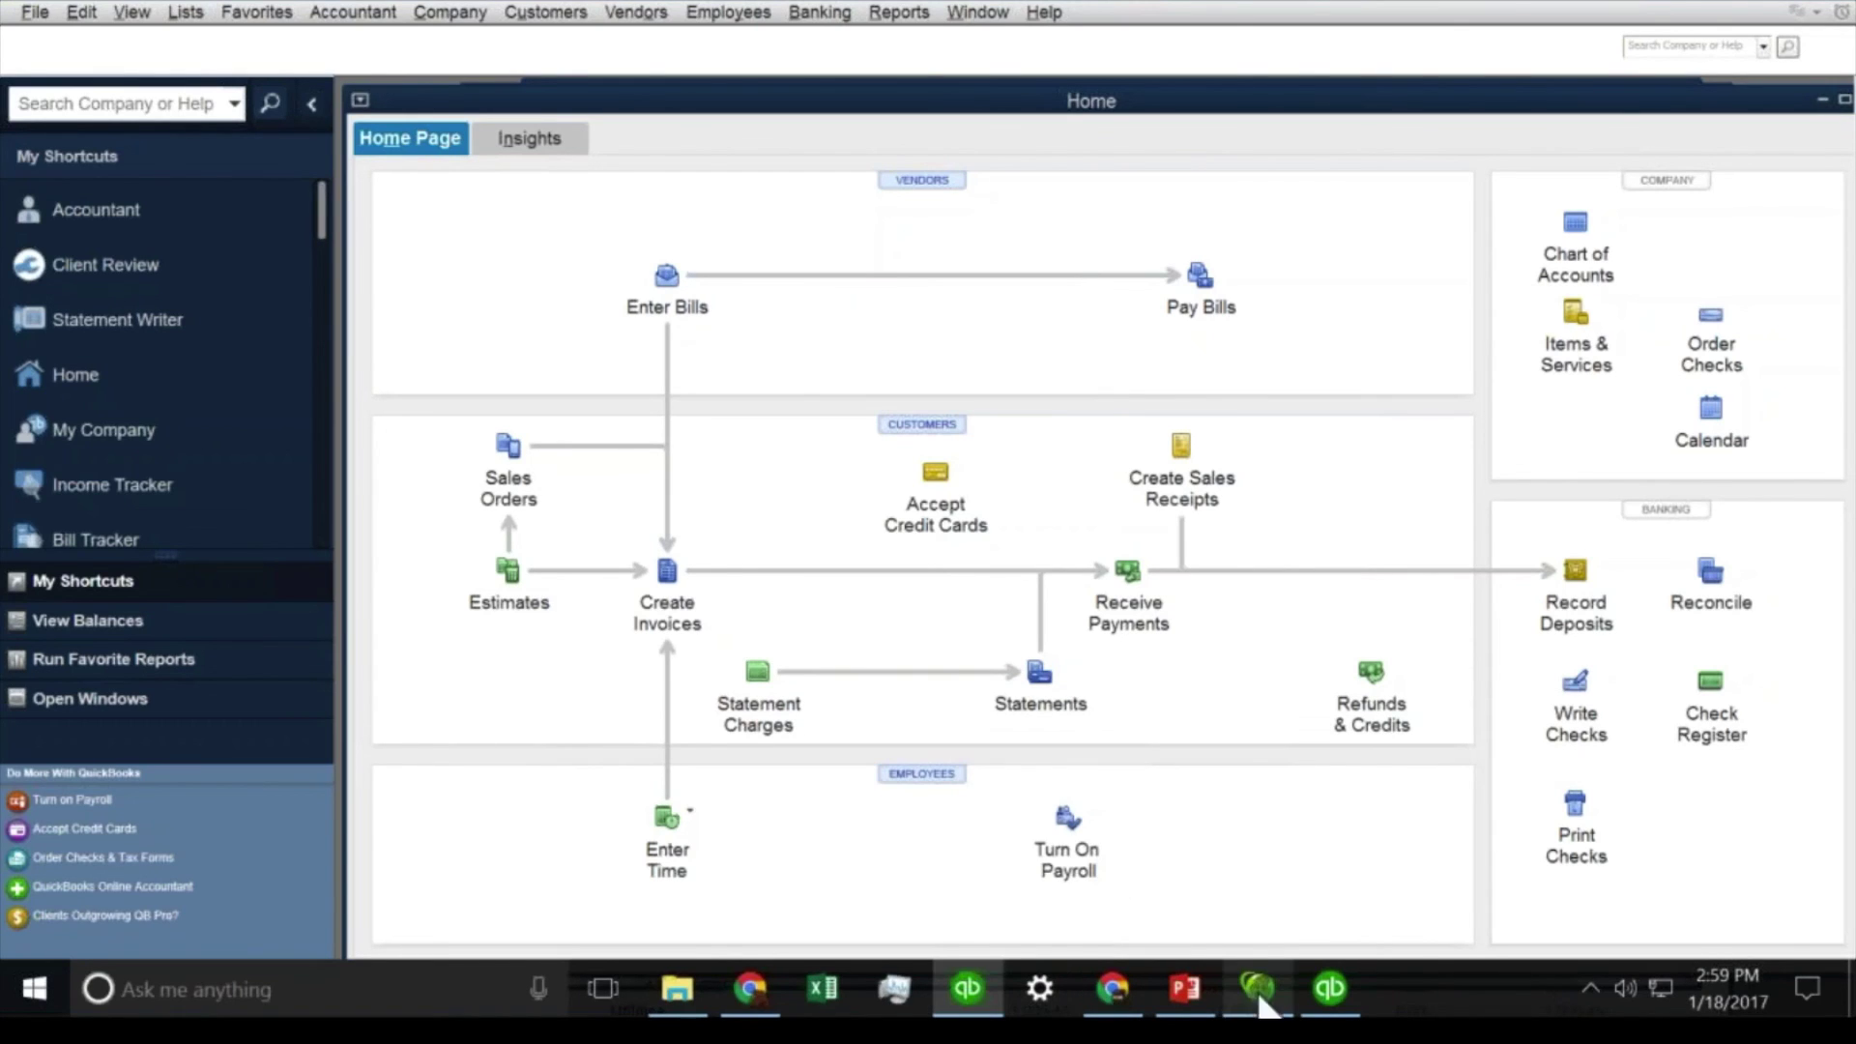
{"action": "mouse_move", "coordinate": [1332, 996]}
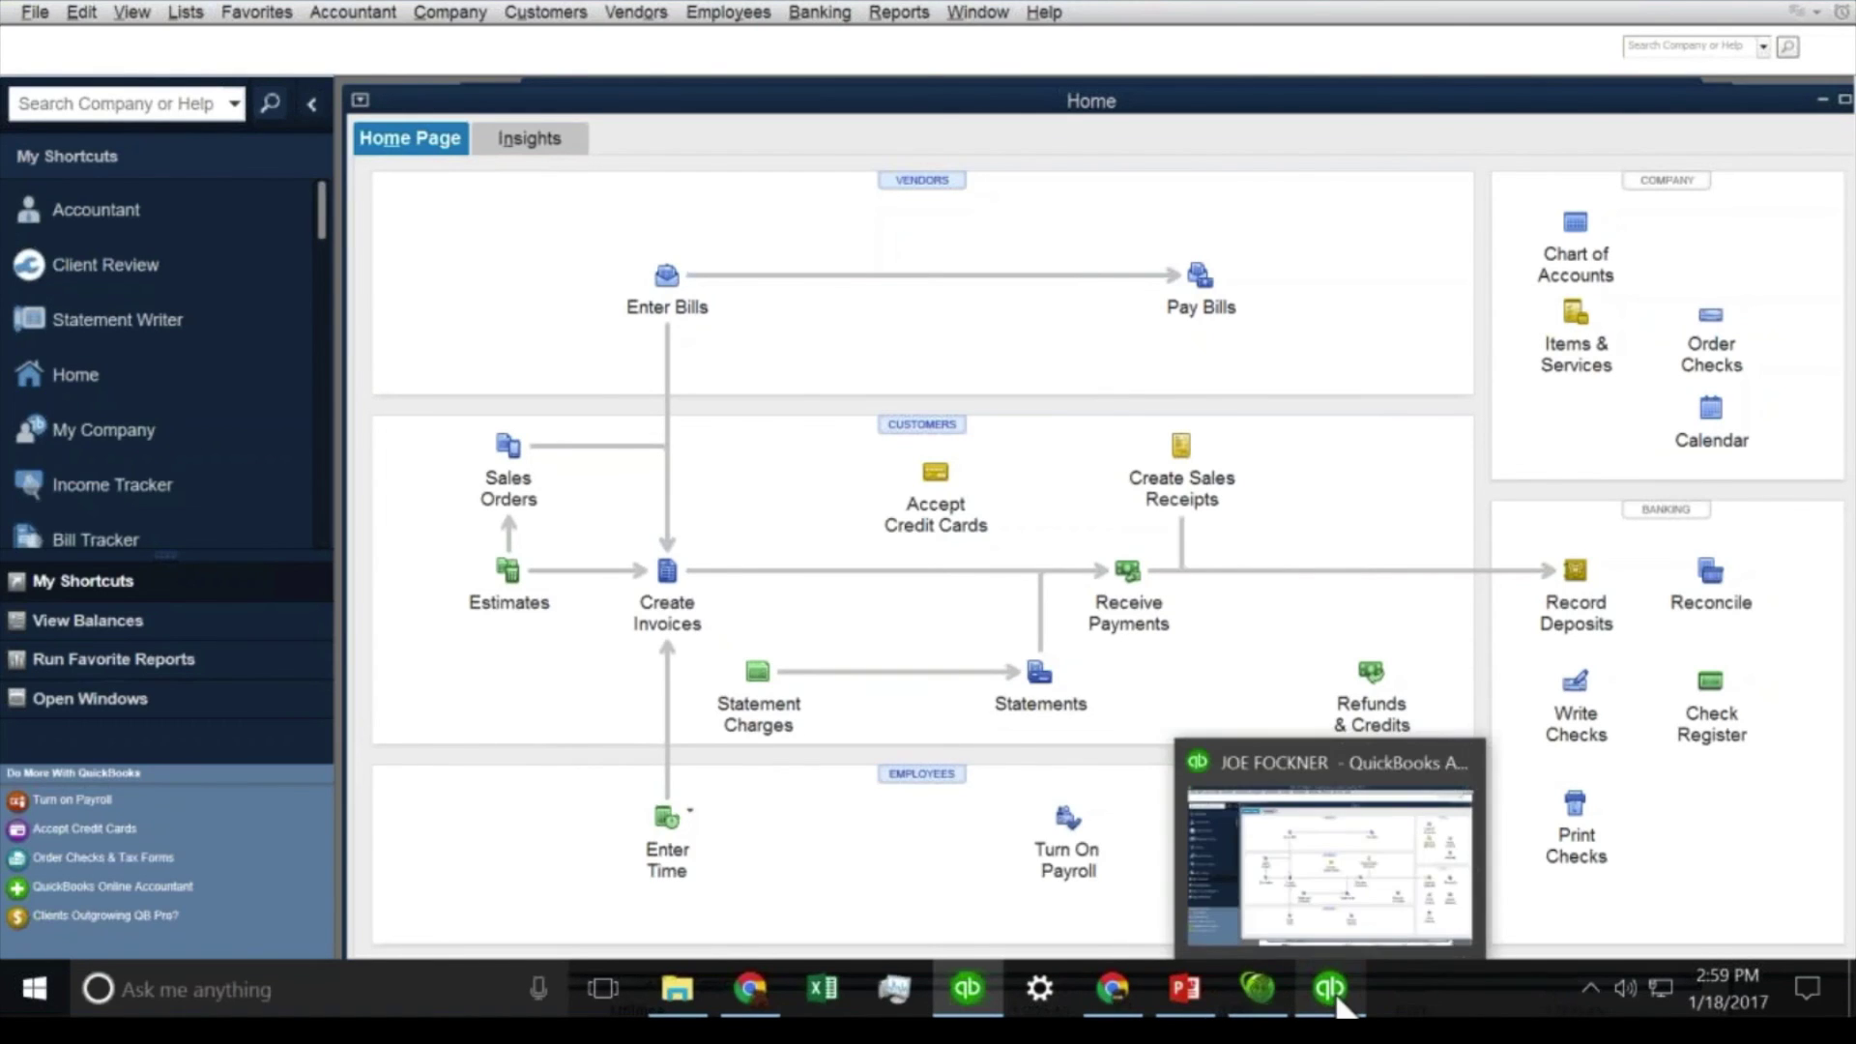
{"action": "left_click", "coordinate": [1184, 988]}
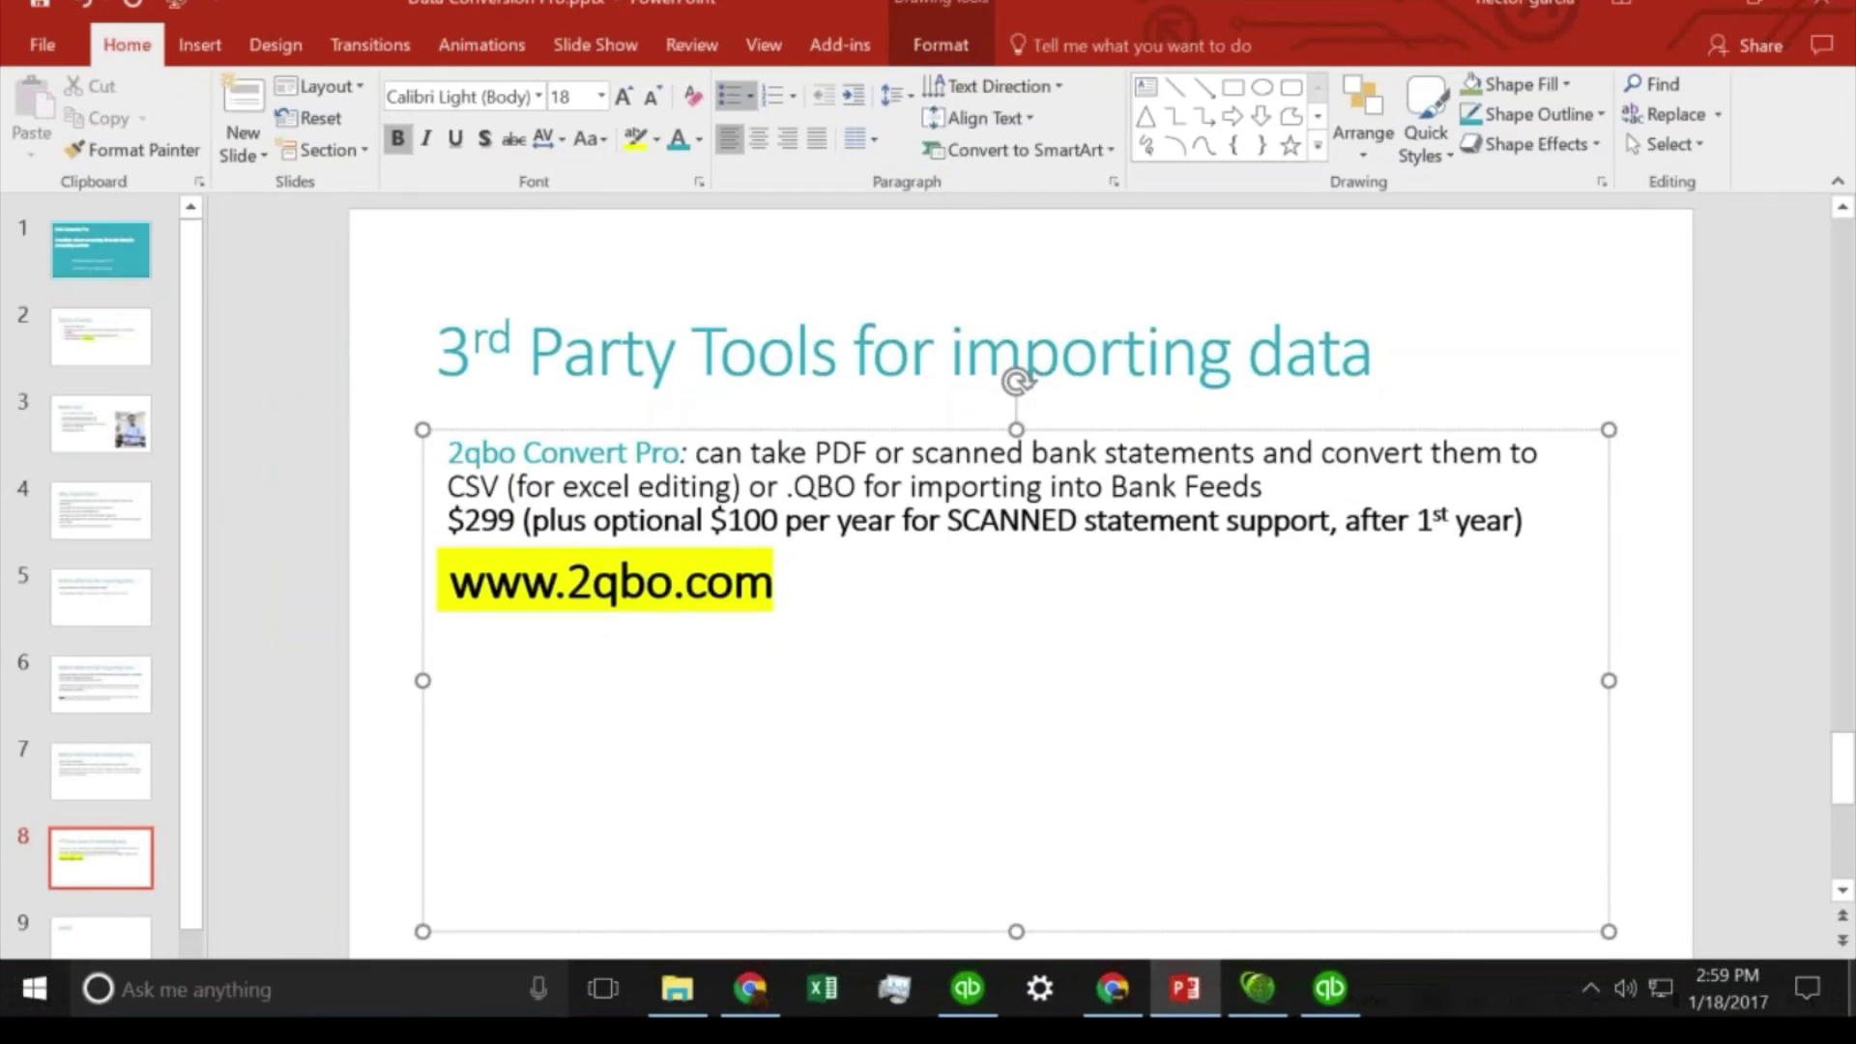